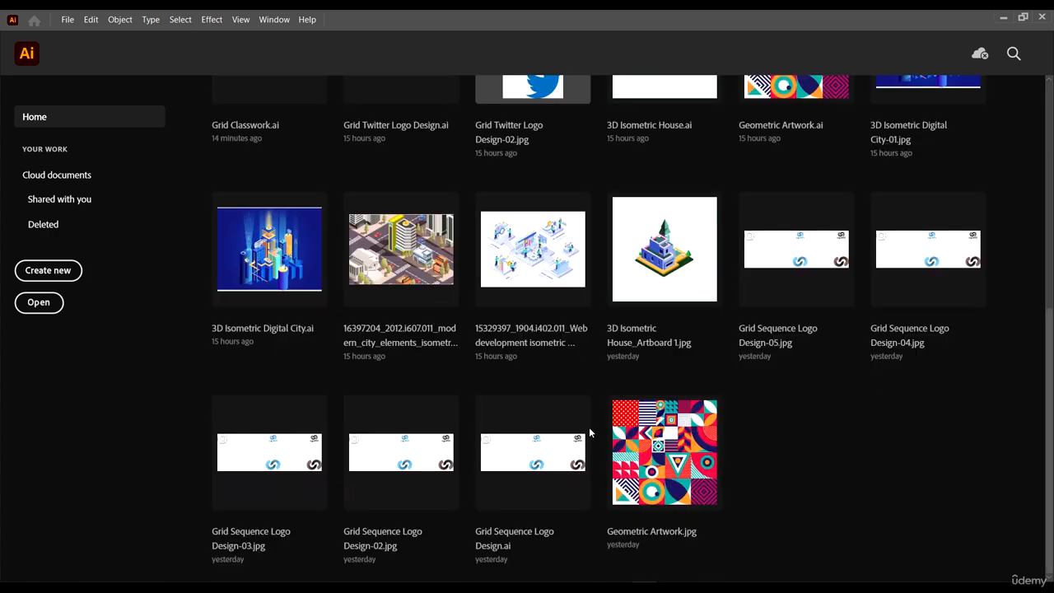
- Open the Geometric Artwork.ai file from the course folder
scroll(577, 404, "up", 5)
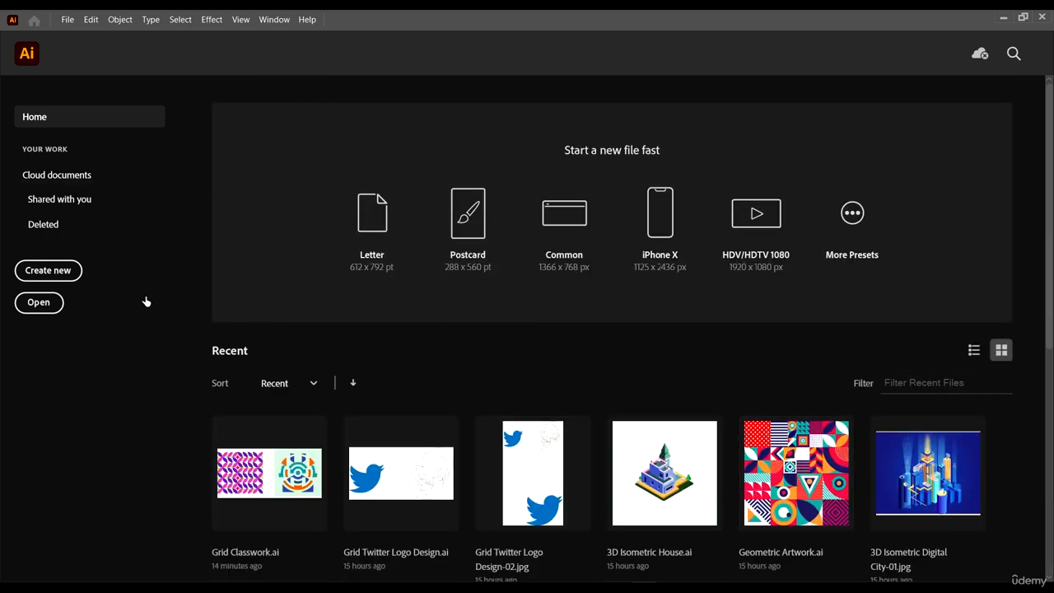
left_click(45, 303)
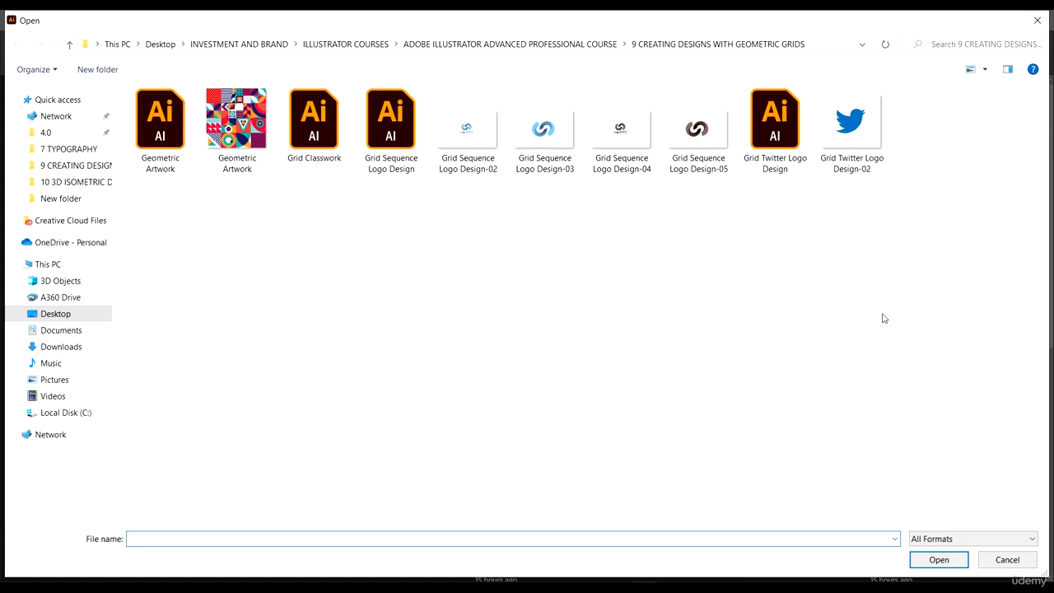
left_click(170, 146)
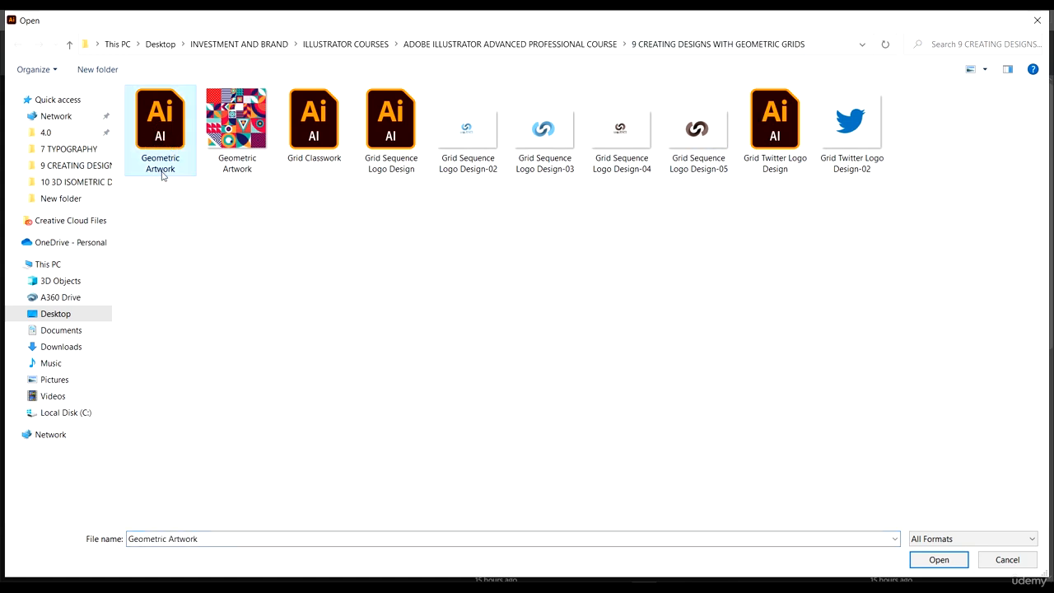
double_click(164, 123)
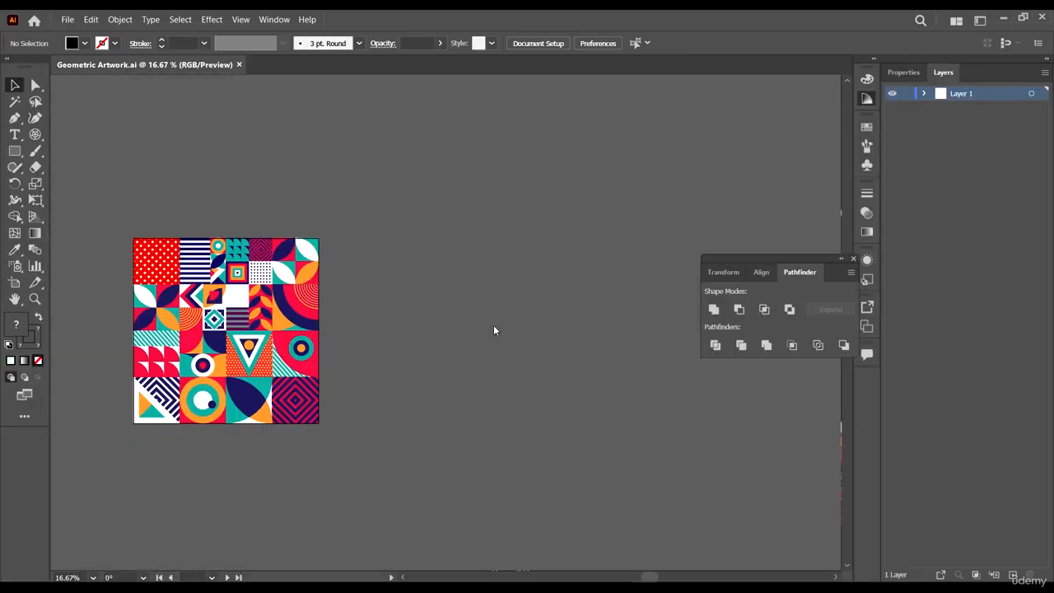
- Zoom in and out across the geometric artwork to examine its tiles and shapes
scroll(185, 206, "up", 3)
scroll(533, 306, "down", 2)
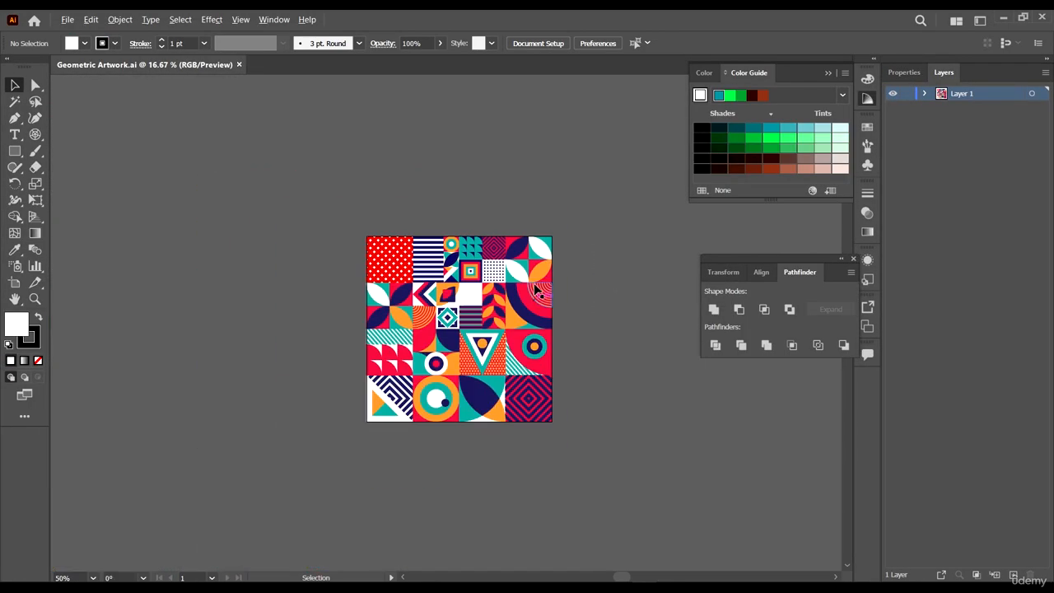
scroll(451, 293, "up", 2)
scroll(414, 156, "up", 3)
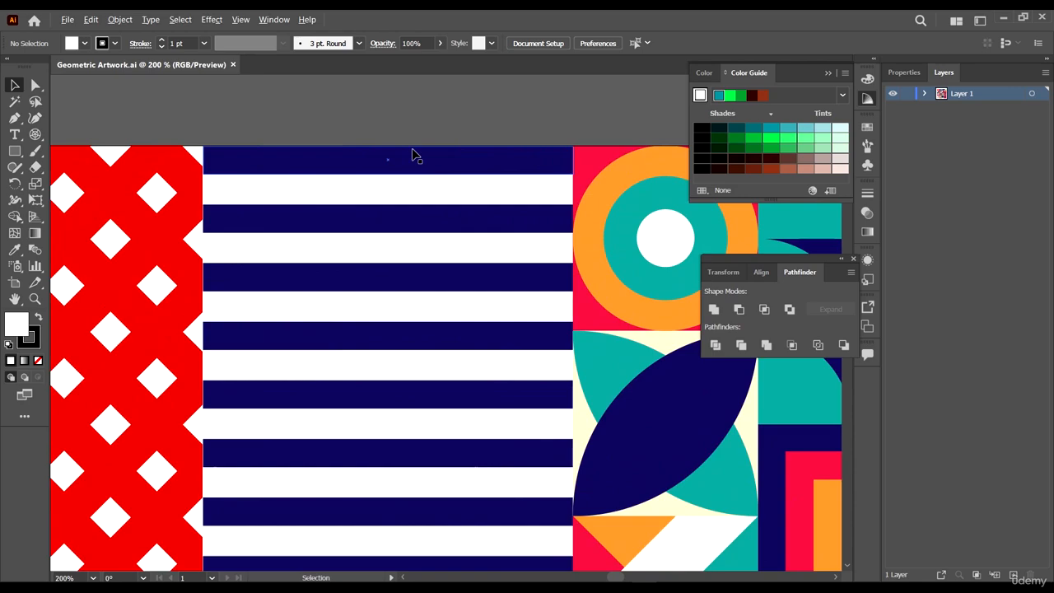
left_click(610, 200)
scroll(348, 211, "down", 5)
scroll(374, 205, "up", 3)
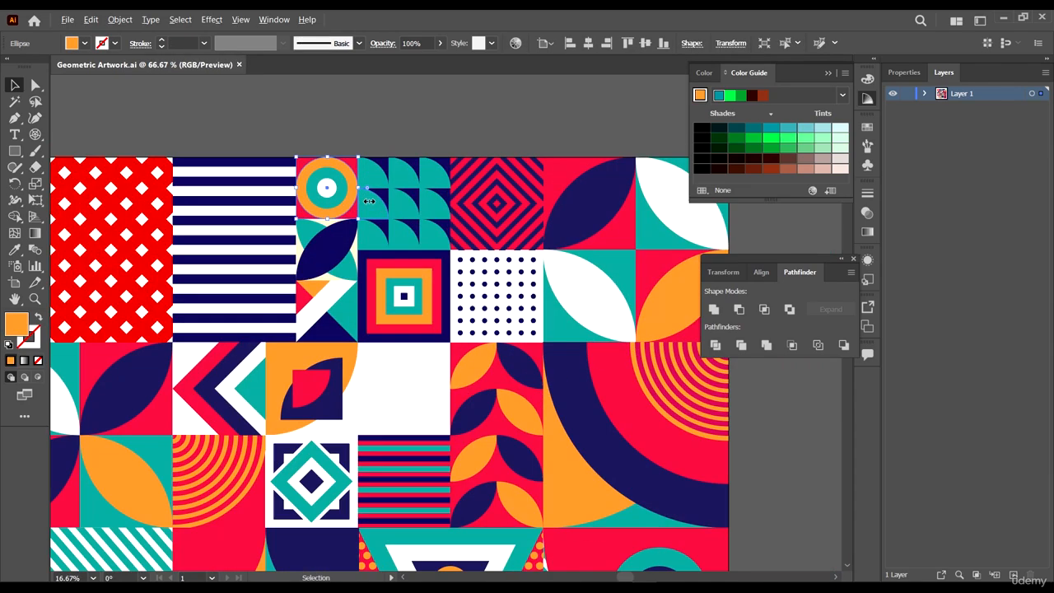
scroll(395, 189, "up", 2)
scroll(576, 387, "down", 4)
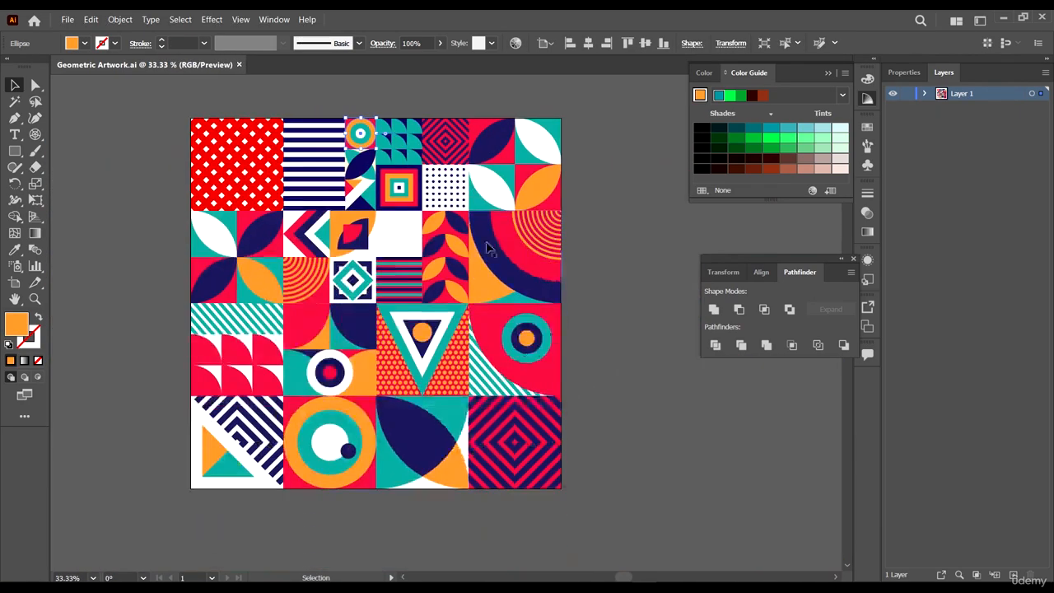
scroll(588, 453, "down", 2)
scroll(206, 296, "up", 5)
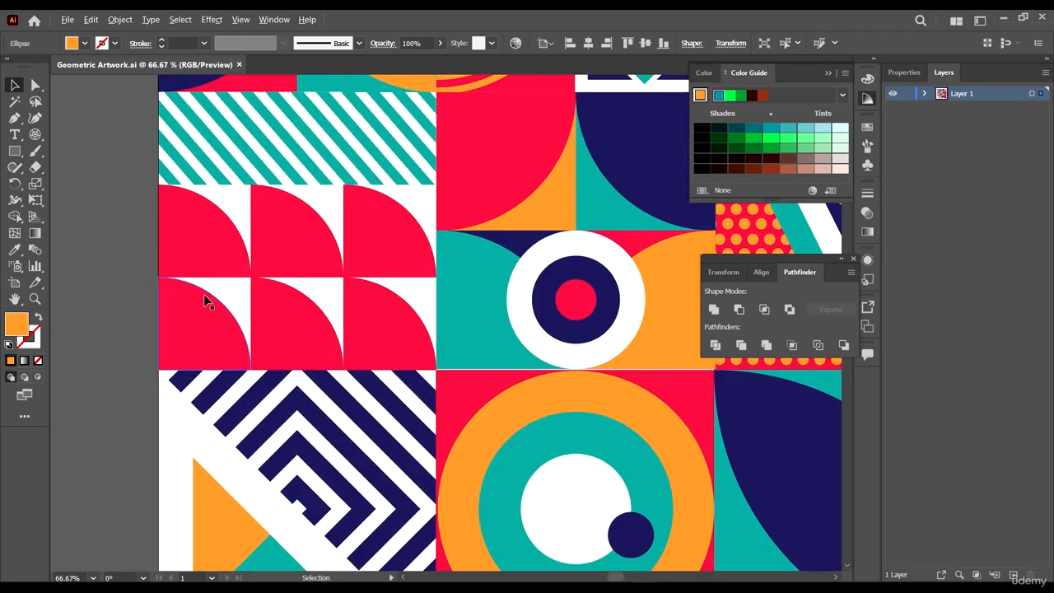
scroll(217, 303, "down", 2)
scroll(399, 306, "up", 2)
scroll(312, 283, "down", 1)
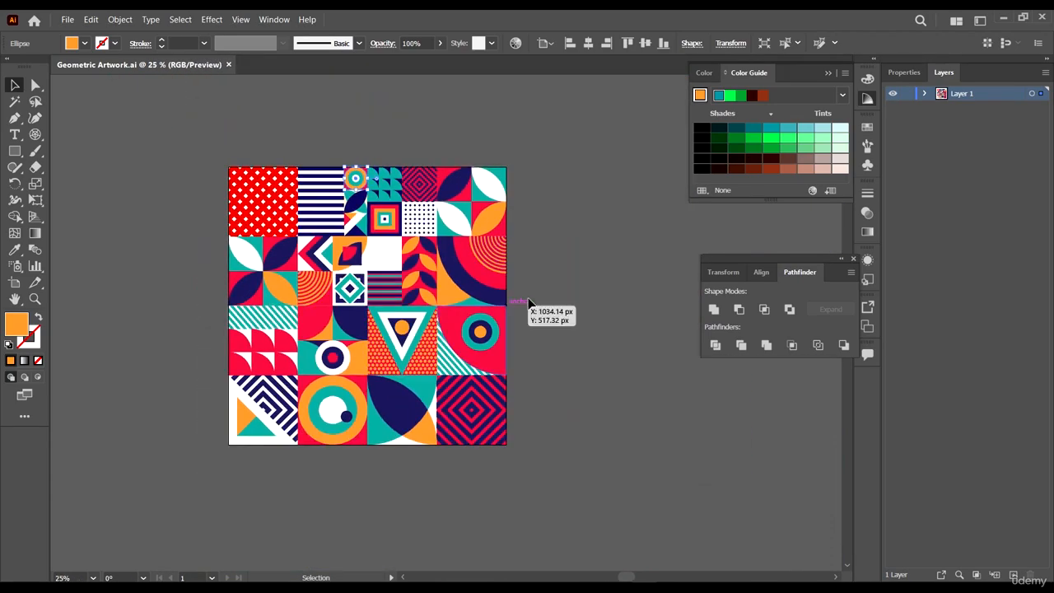
scroll(535, 293, "up", 1)
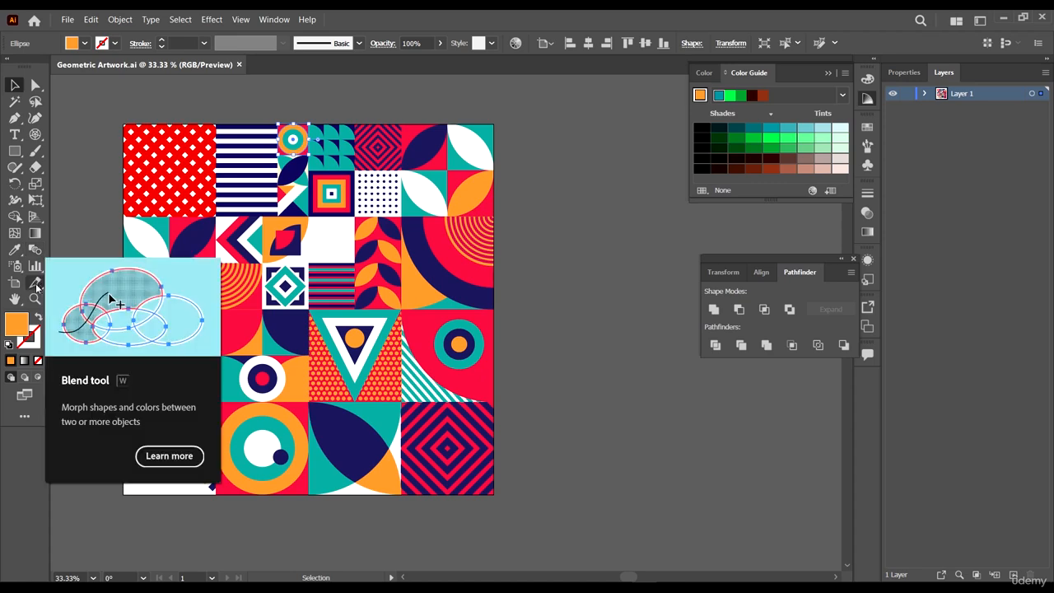
- Duplicate the artboard with its artwork to a new artboard beside the original
left_click(15, 283)
scroll(111, 200, "down", 1)
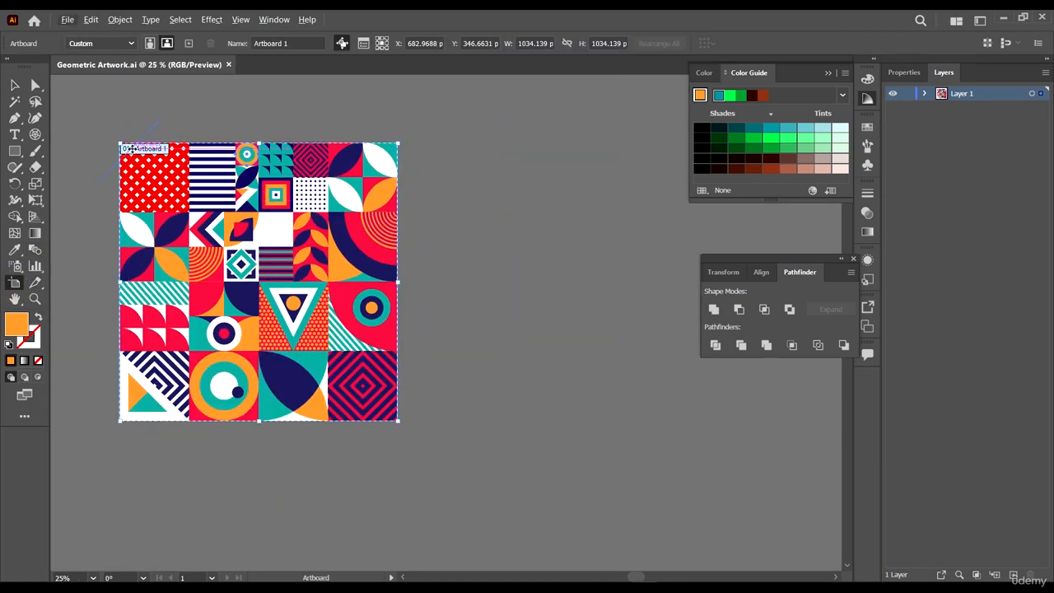
left_click_drag(132, 151, 472, 196)
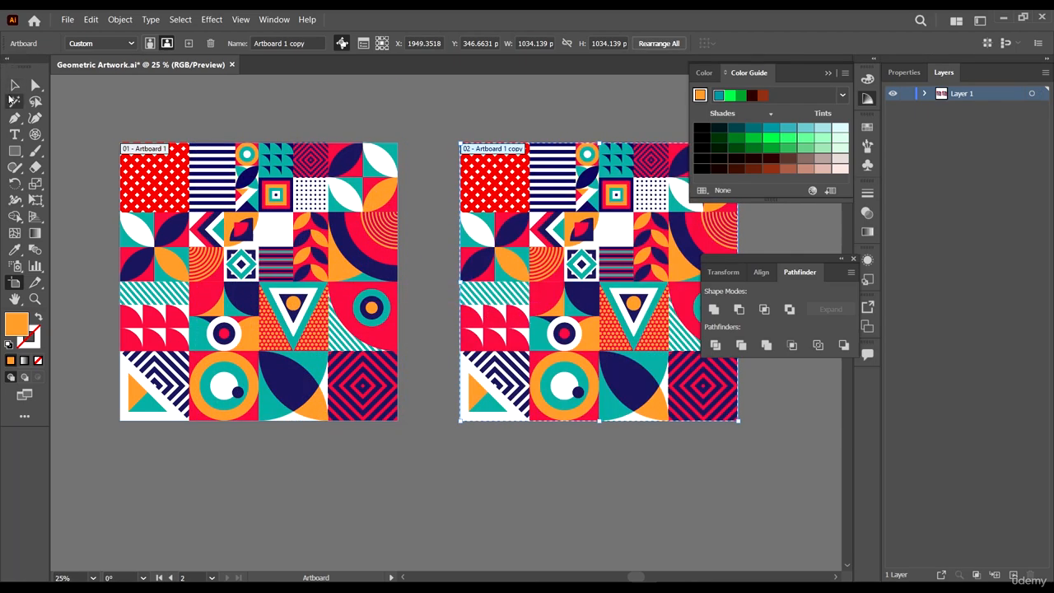
- Select and delete all the copied artwork on the second artboard
left_click(10, 99)
scroll(531, 309, "right", 3)
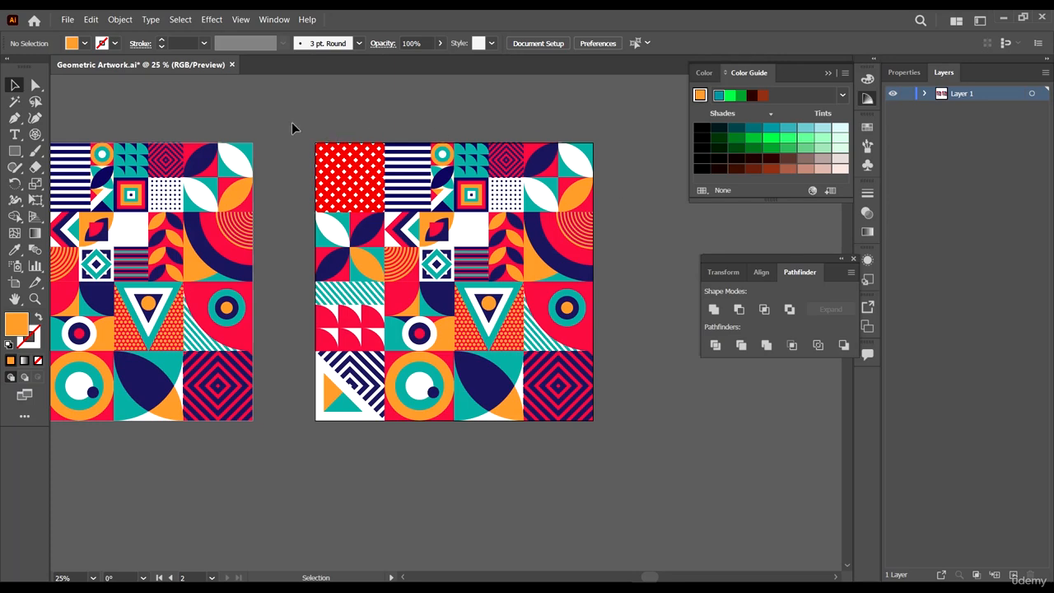
left_click_drag(292, 123, 701, 515)
key("Delete")
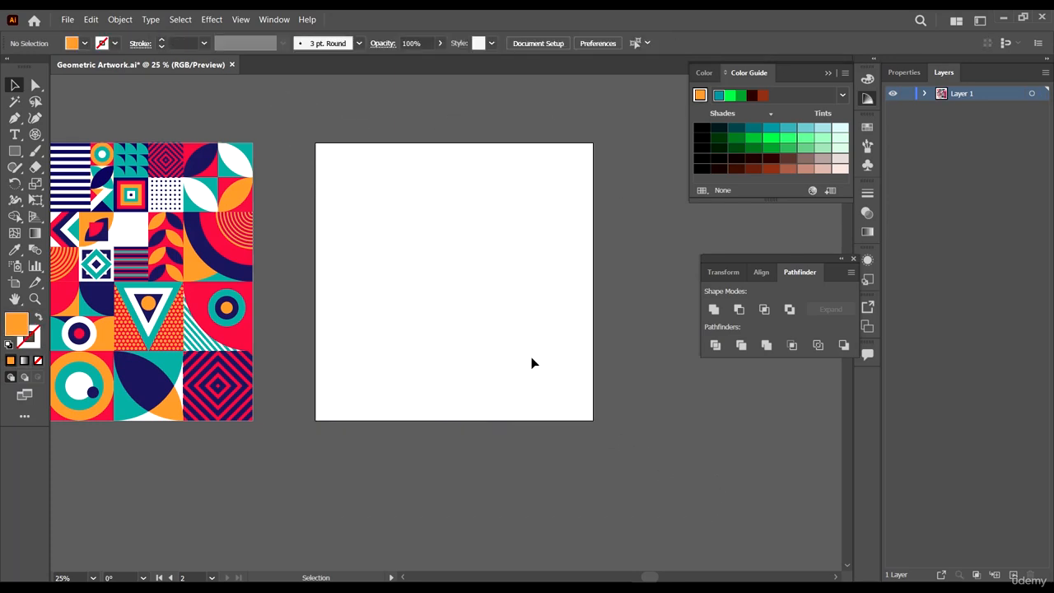
left_click(241, 19)
left_click(251, 22)
scroll(540, 275, "down", 4)
scroll(386, 160, "left", 3)
scroll(384, 156, "up", 3)
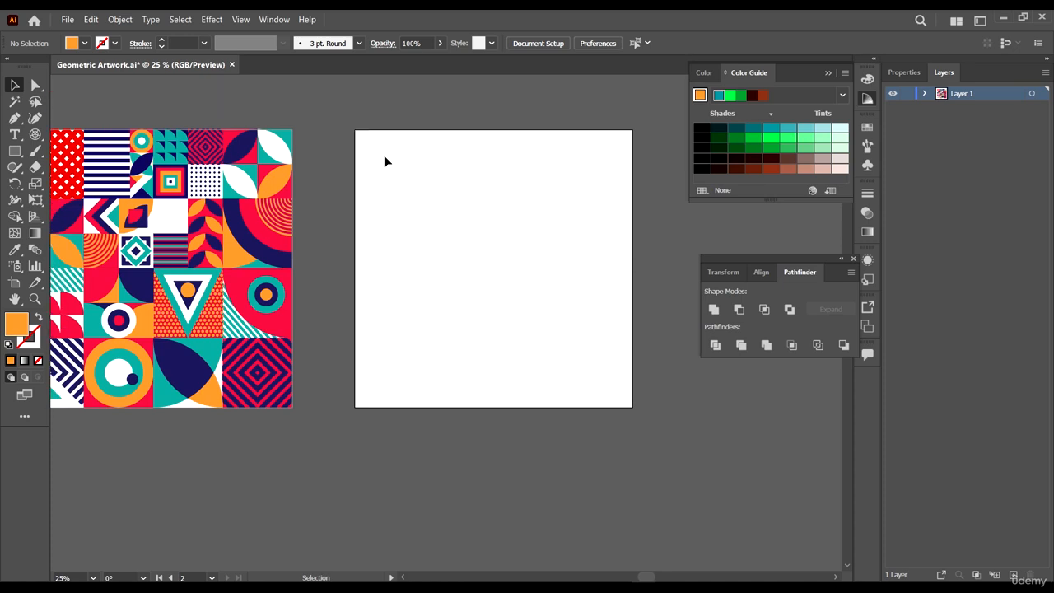
scroll(384, 156, "up", 2)
scroll(393, 165, "left", 4)
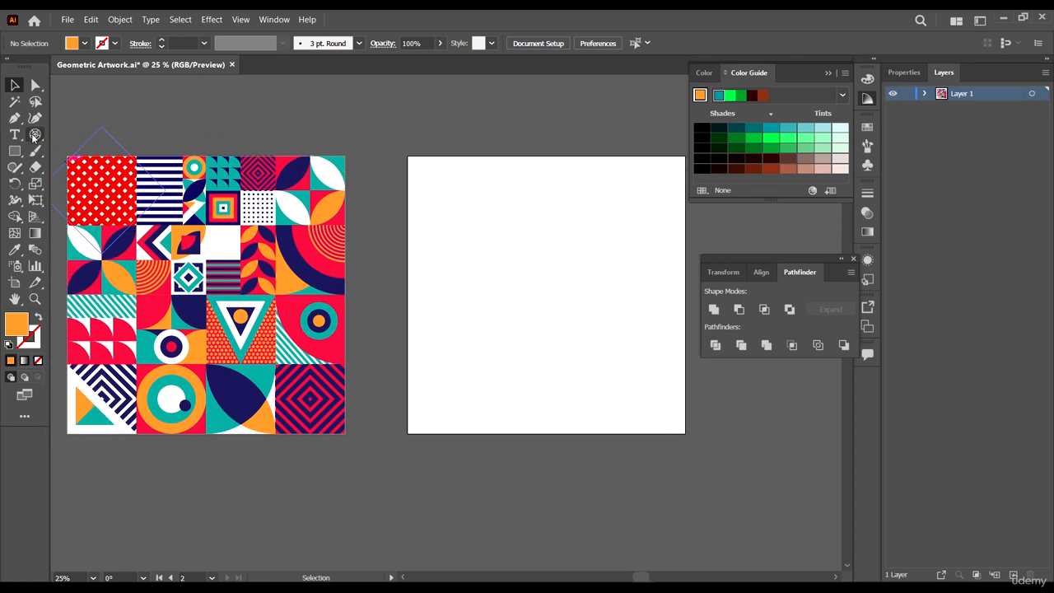
- Create a rectangular grid on the second artboard with 4 horizontal and 4 vertical dividers
left_click_drag(34, 138, 101, 184)
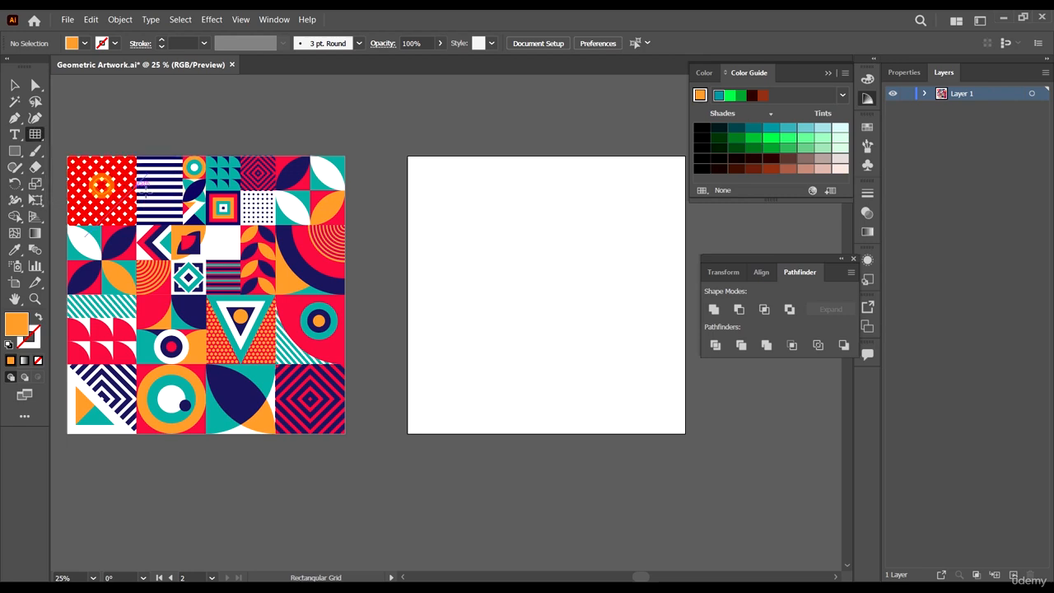
left_click(415, 173)
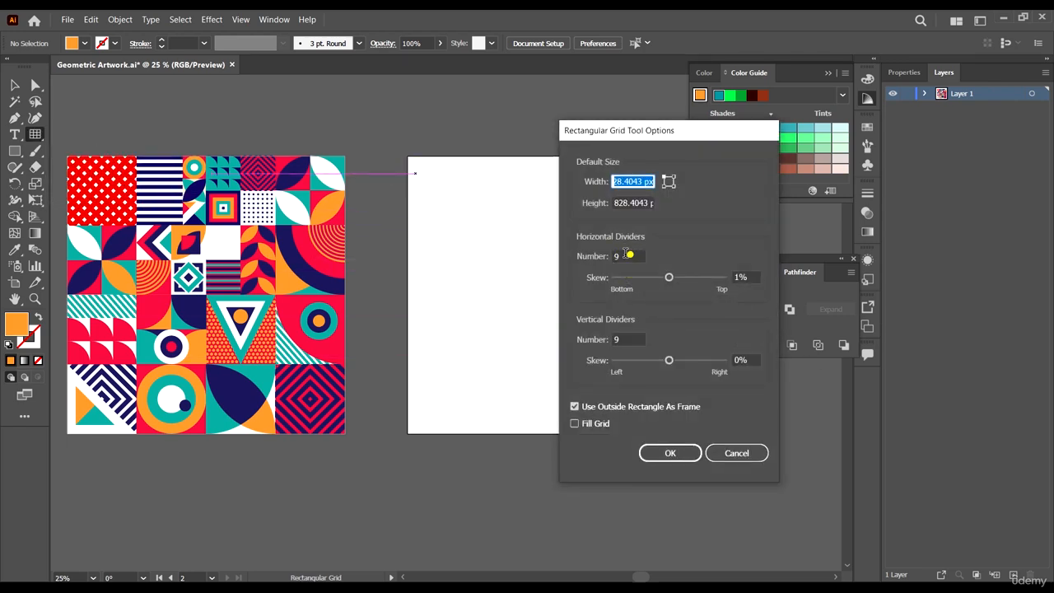
double_click(630, 258)
type("4")
double_click(629, 340)
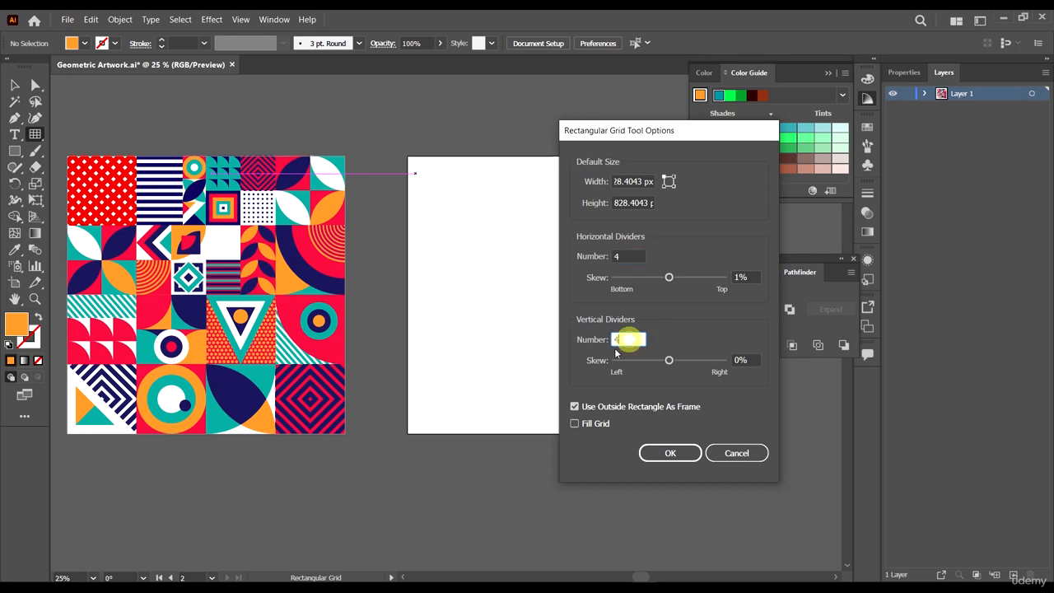
type("4")
left_click(656, 450)
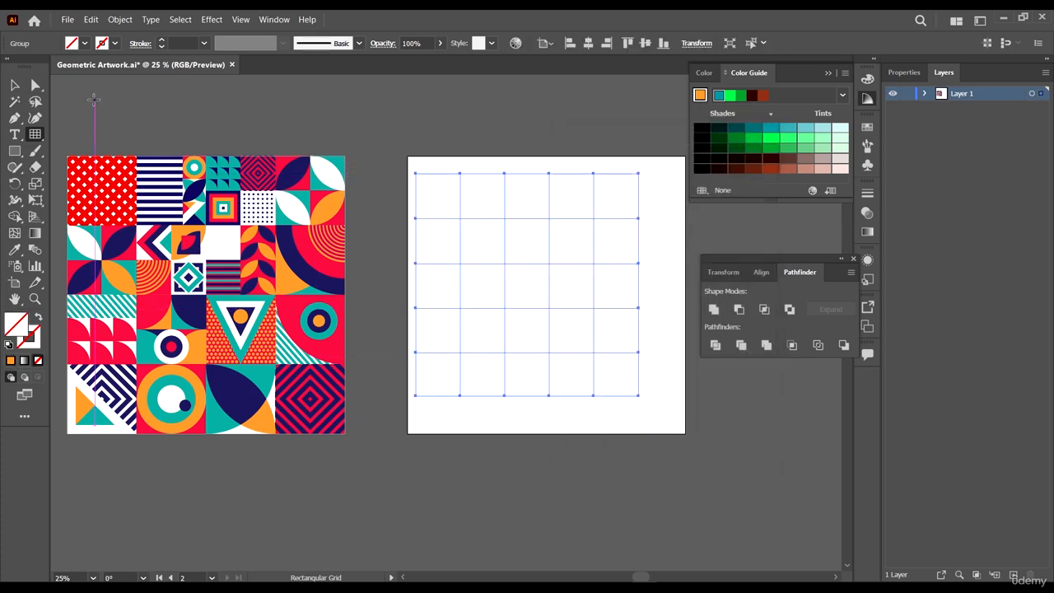
key("ctrl+shift+a")
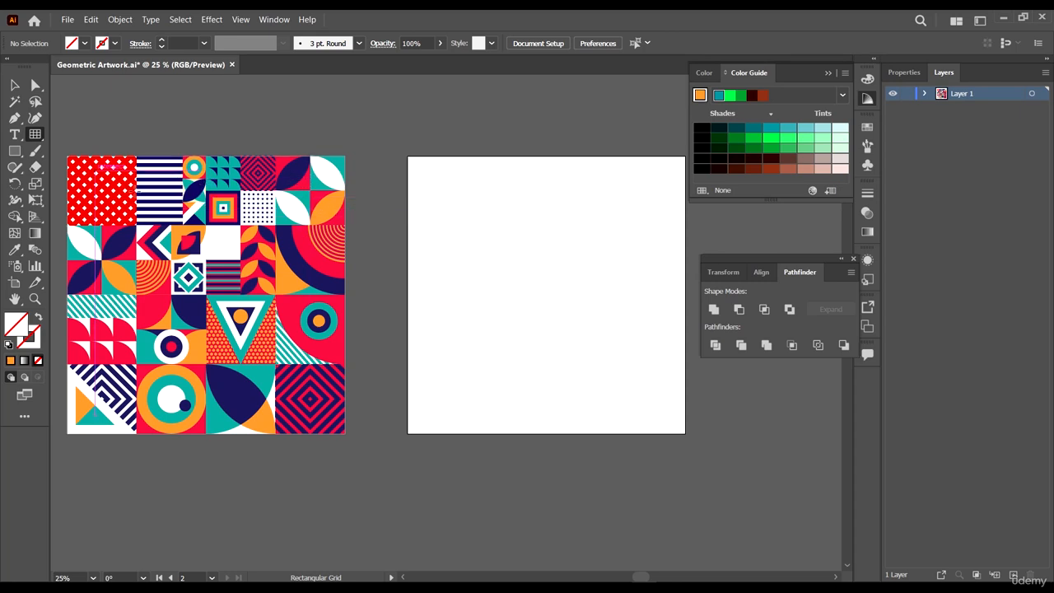
- Create a rectangular grid on the second artboard with 3 horizontal and 3 vertical dividers
left_click(478, 198)
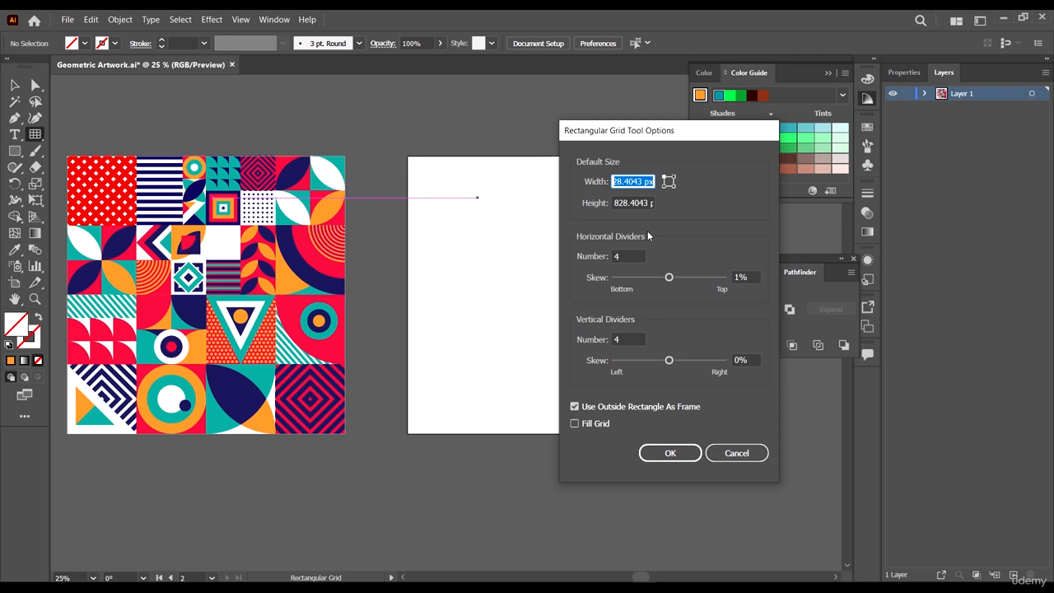
double_click(630, 256)
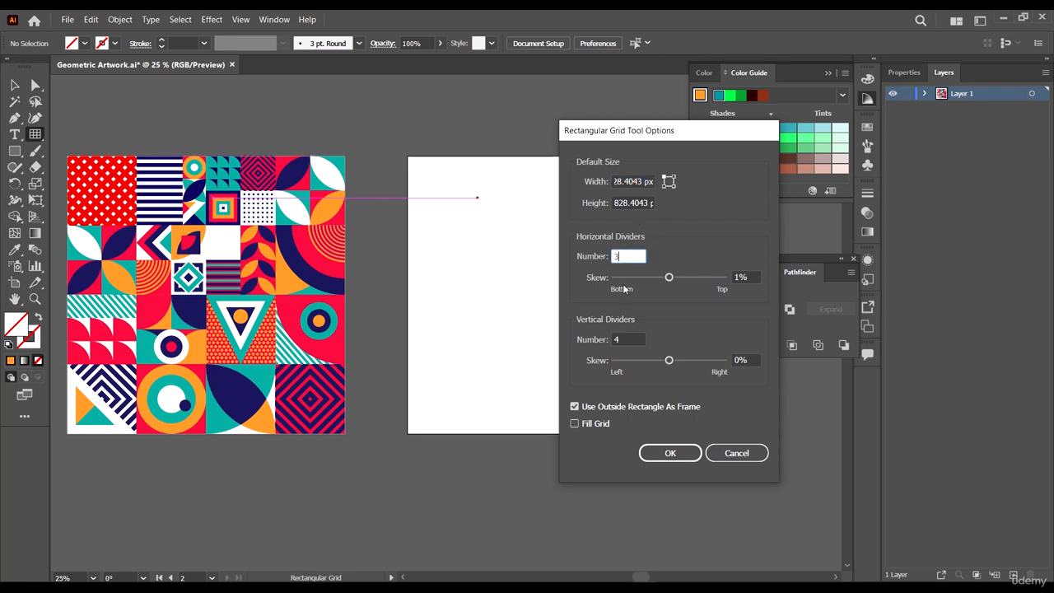
double_click(629, 340)
type("3")
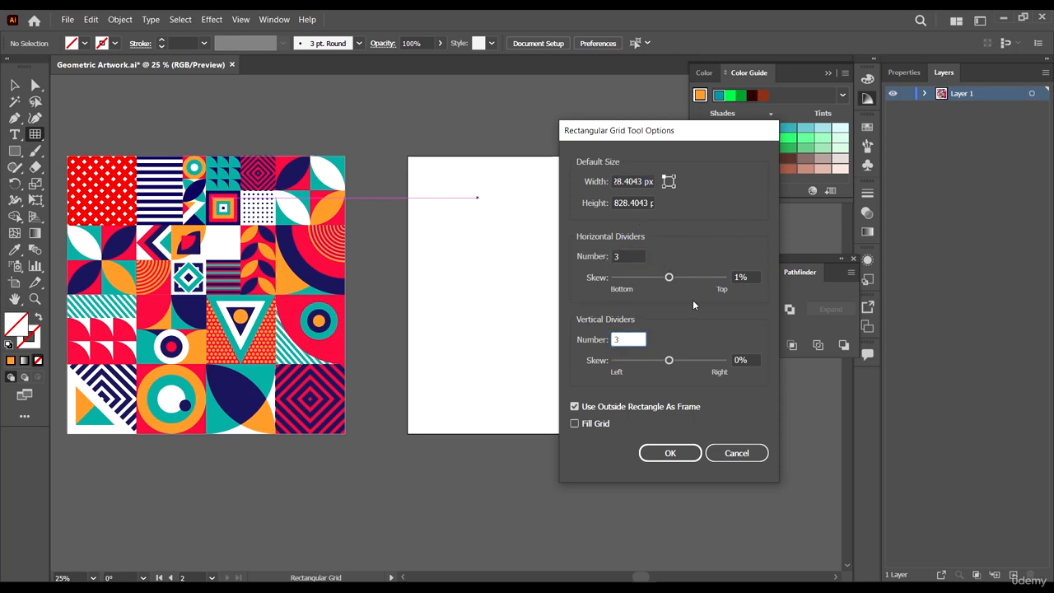
left_click(673, 452)
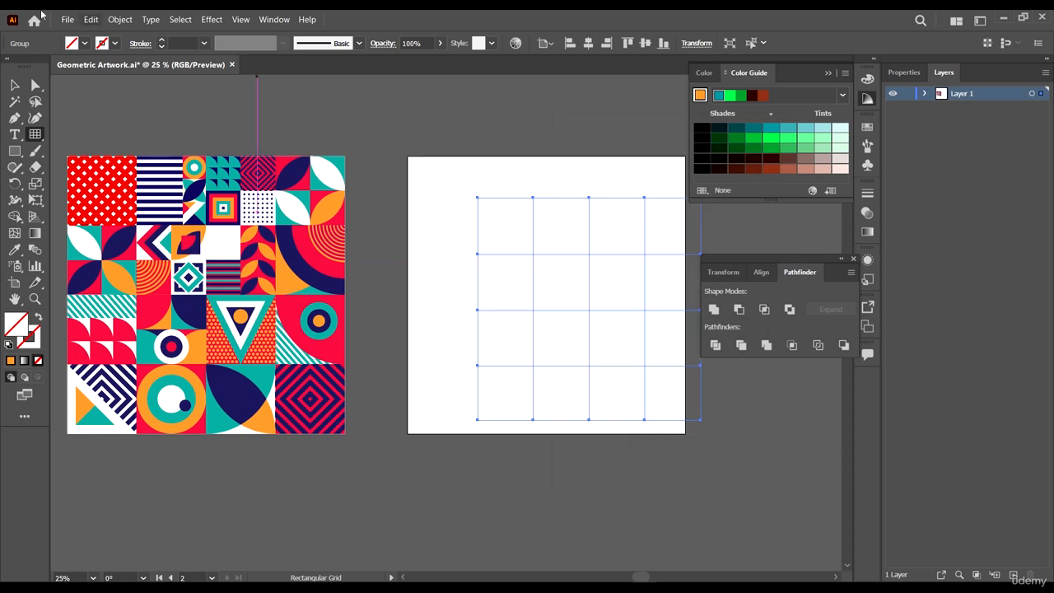
- Set the grid's stroke colour to black
left_click(115, 43)
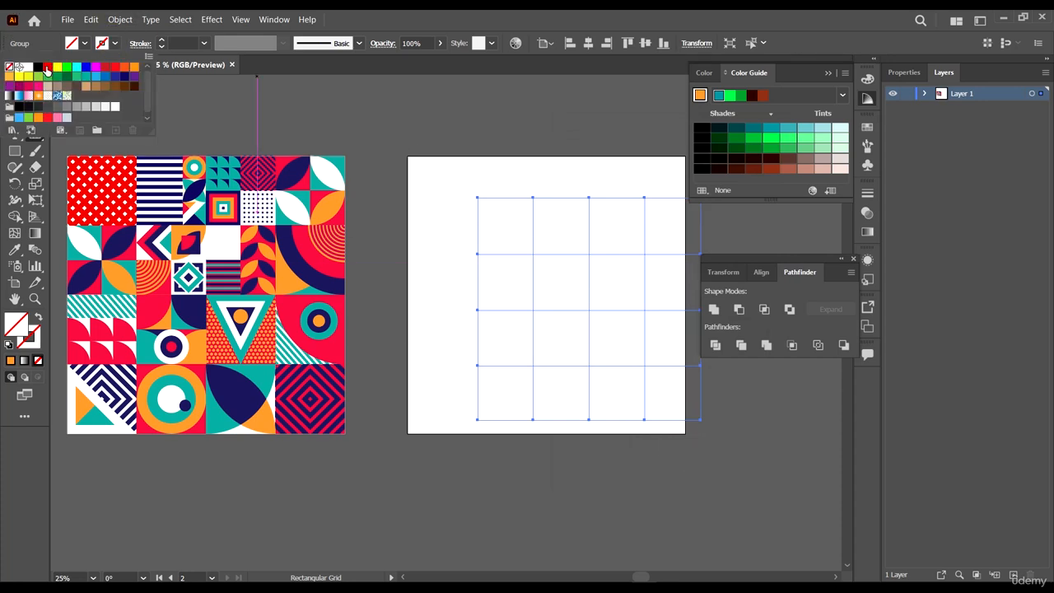
left_click(40, 69)
left_click(550, 19)
left_click(14, 85)
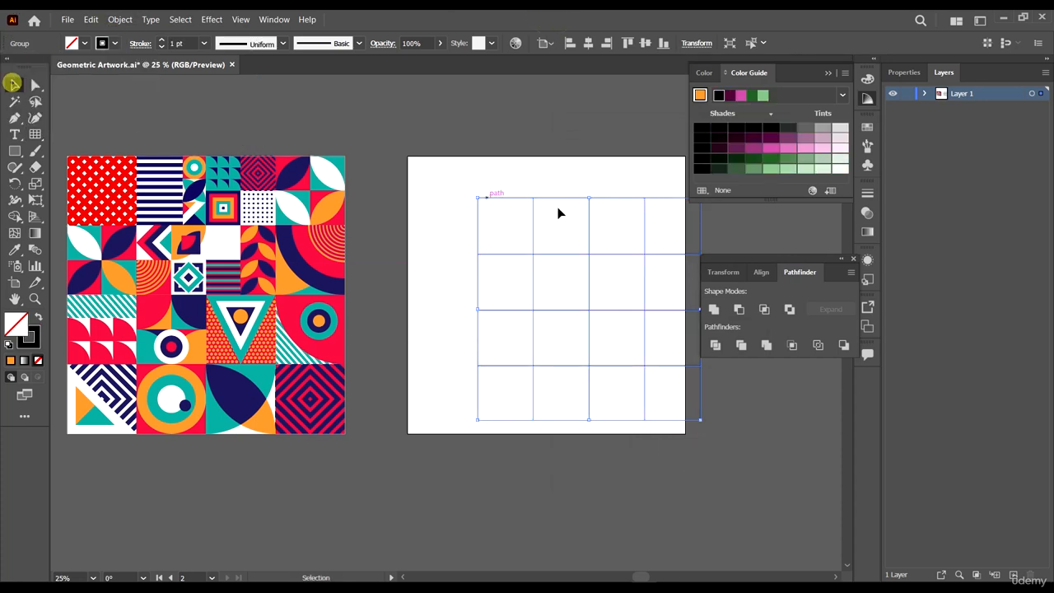
- Center the grid horizontally and vertically on the artboard
left_click(541, 167)
left_click_drag(590, 164, 609, 216)
left_click(588, 43)
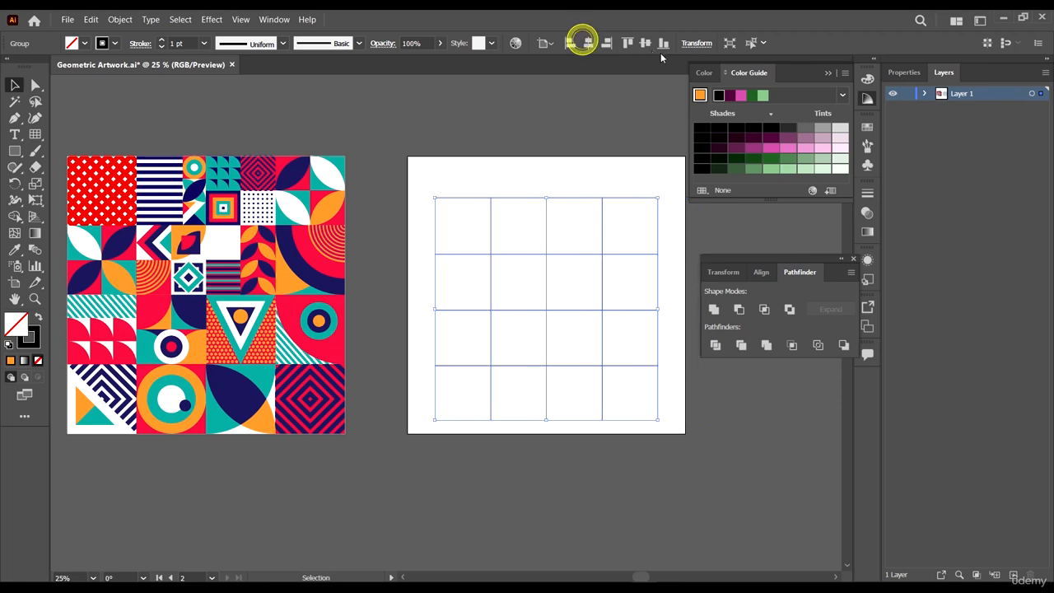
left_click(646, 43)
- Scale the grid so it fills the entire second artboard
scroll(624, 169, "up", 5)
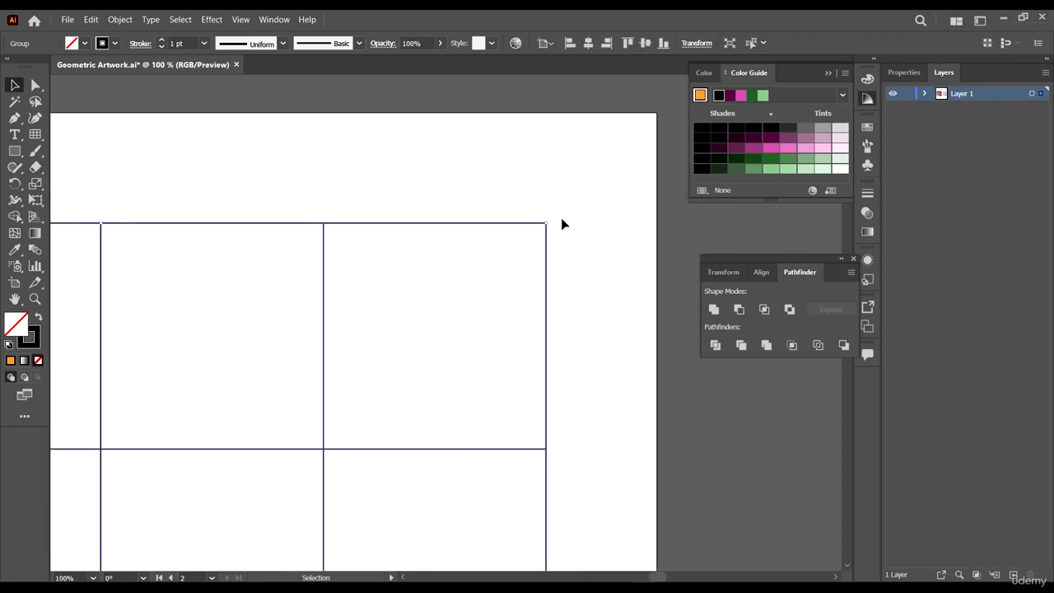
left_click_drag(545, 222, 660, 110)
scroll(582, 141, "down", 6)
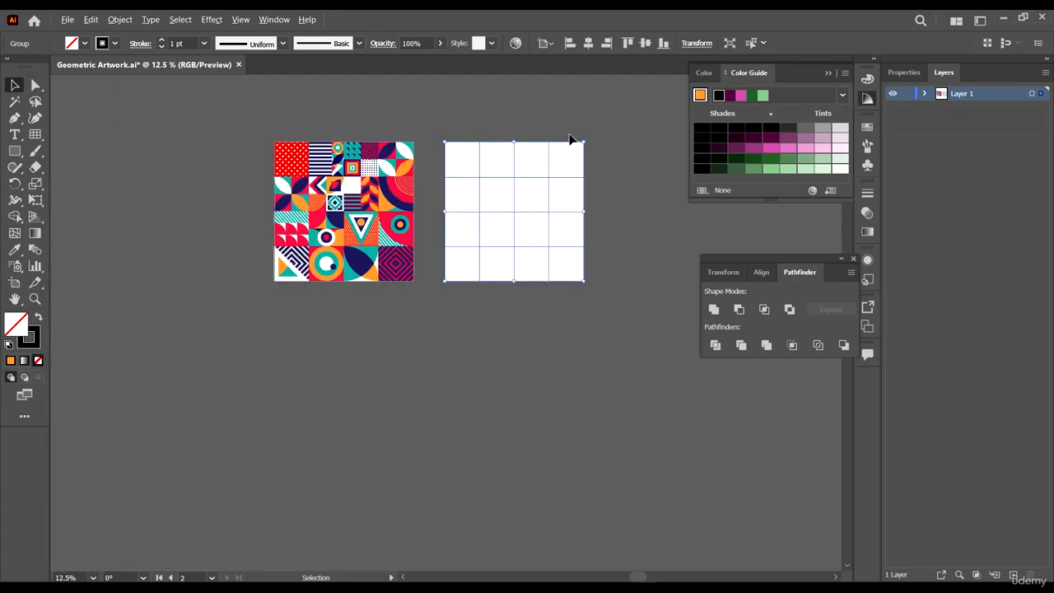
scroll(567, 243, "up", 3)
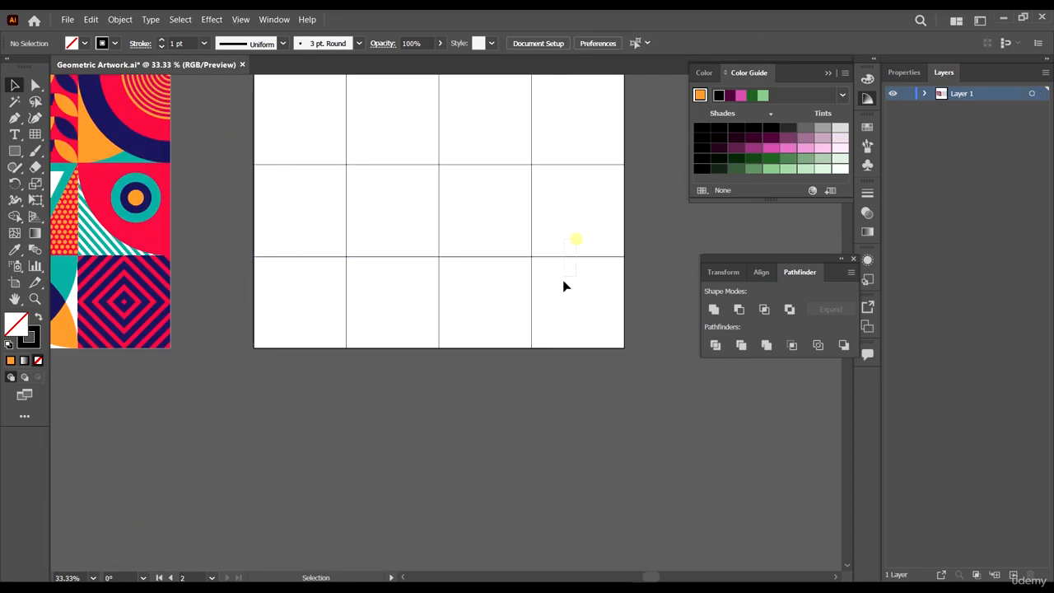
- Set the grid's stroke weight to 2 pt and create a new layer
left_click_drag(554, 241, 534, 337)
left_click(202, 43)
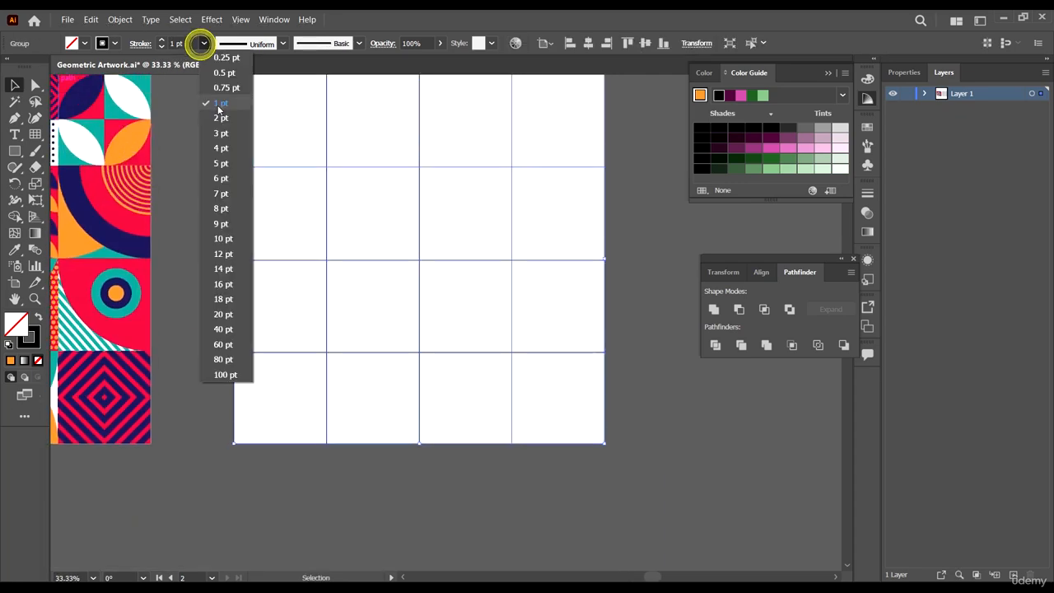
left_click(219, 116)
left_click(195, 161)
left_click_drag(446, 207, 445, 231)
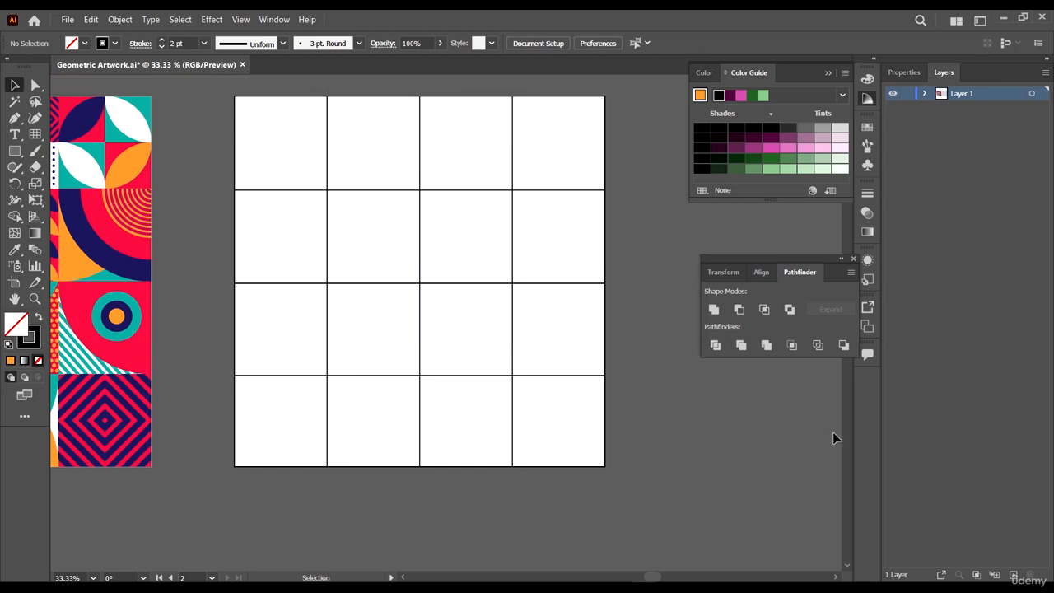
left_click(1013, 575)
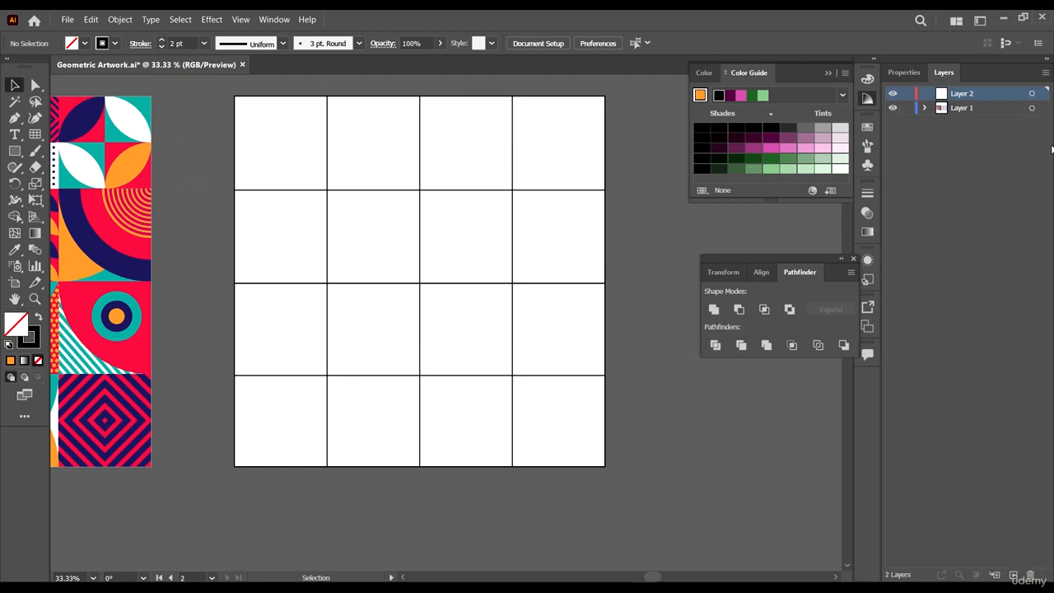
- Lock Layer 1 and make Layer 2 the active layer
left_click(962, 108)
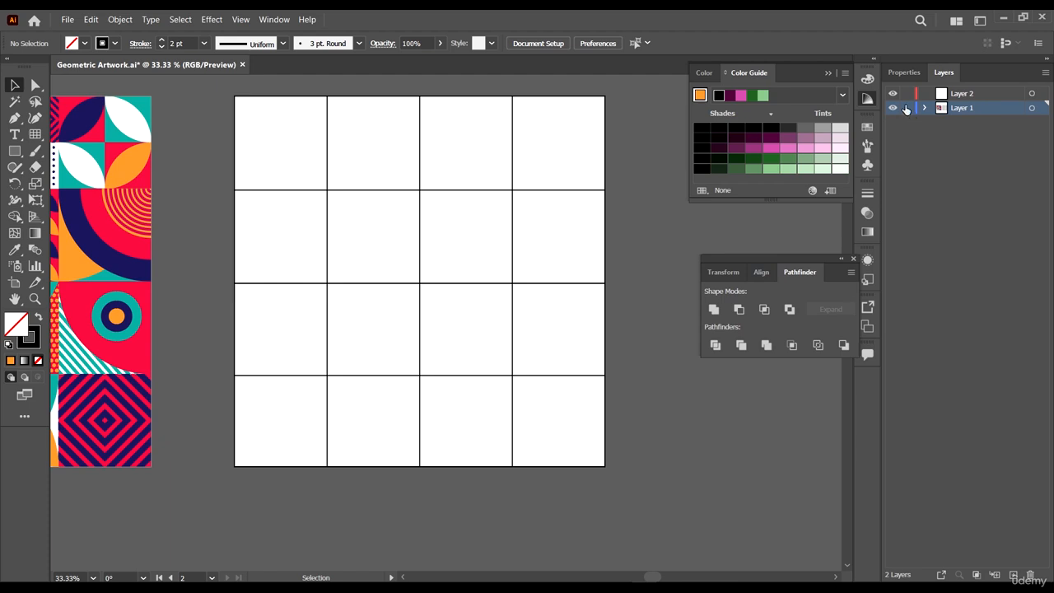
left_click(906, 108)
left_click(984, 93)
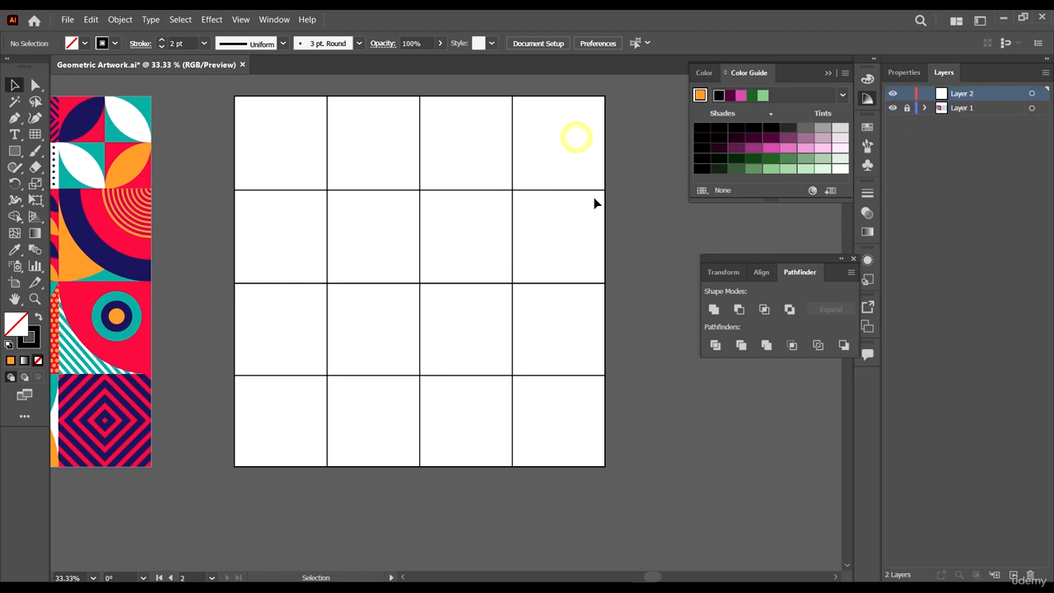
left_click(15, 151)
mouse_move(289, 140)
left_mouse_down()
mouse_move(300, 176)
mouse_move(324, 188)
mouse_move(251, 222)
left_mouse_up()
key("Delete")
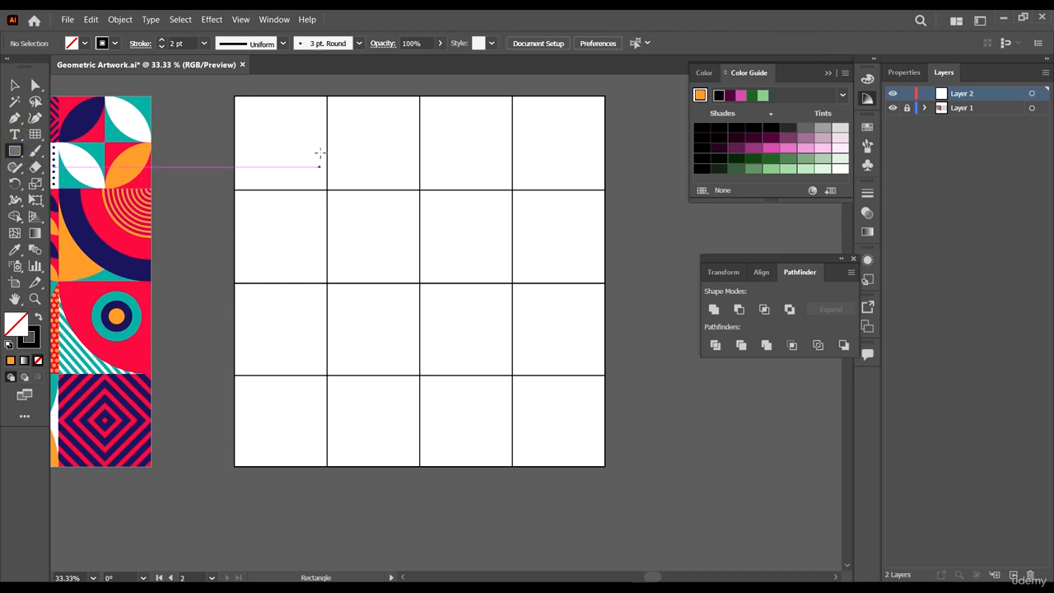
- Draw a vertical line with the Pen tool just left of the top-left grid cell, matching its height
scroll(346, 177, "left", 4)
scroll(371, 188, "up", 1)
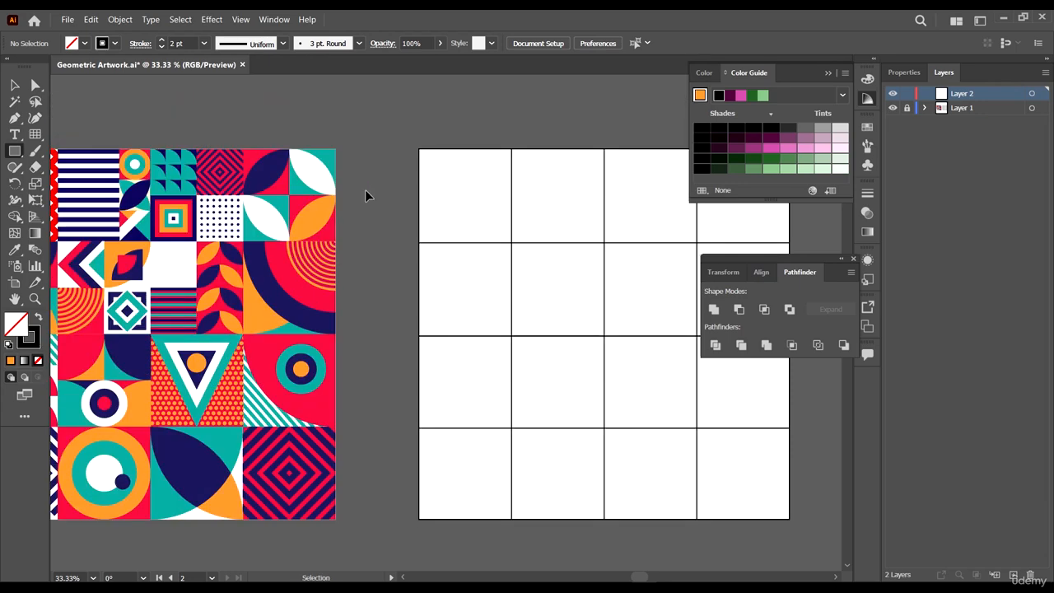
scroll(365, 185, "left", 2)
scroll(365, 181, "left", 2)
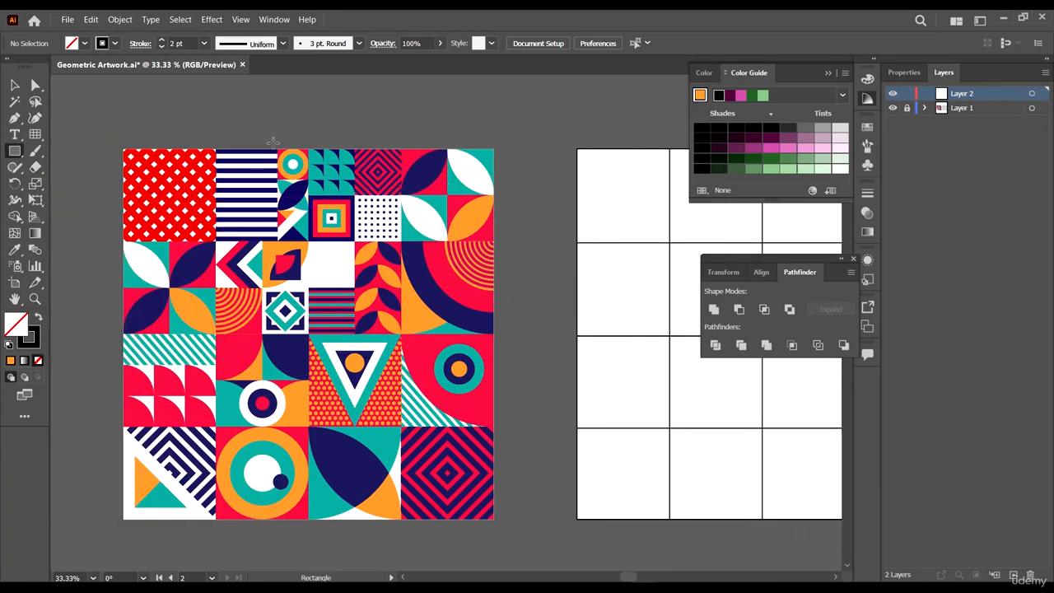
scroll(98, 170, "right", 2)
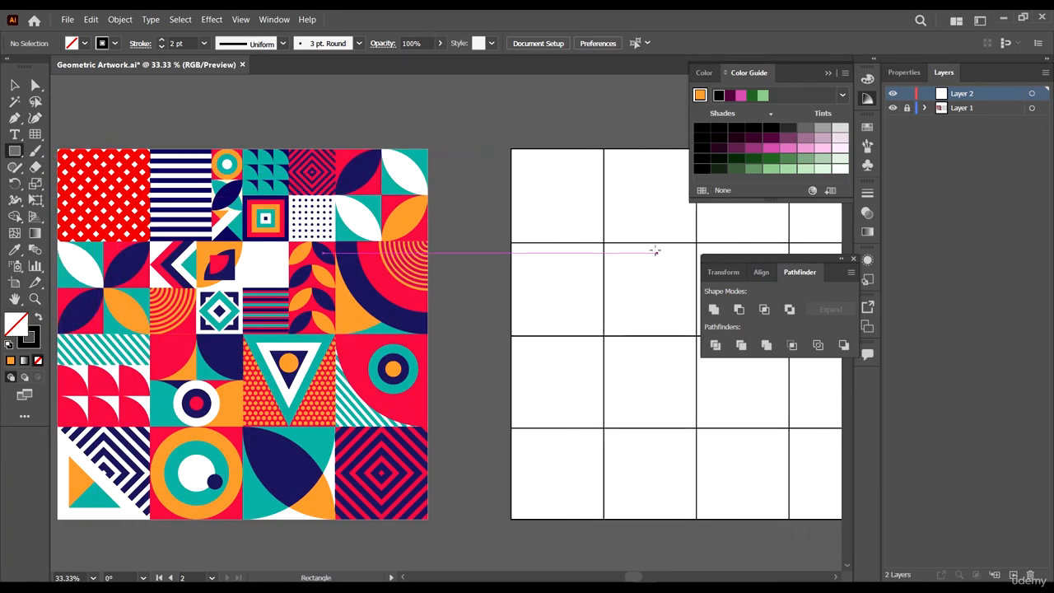
left_click(14, 85)
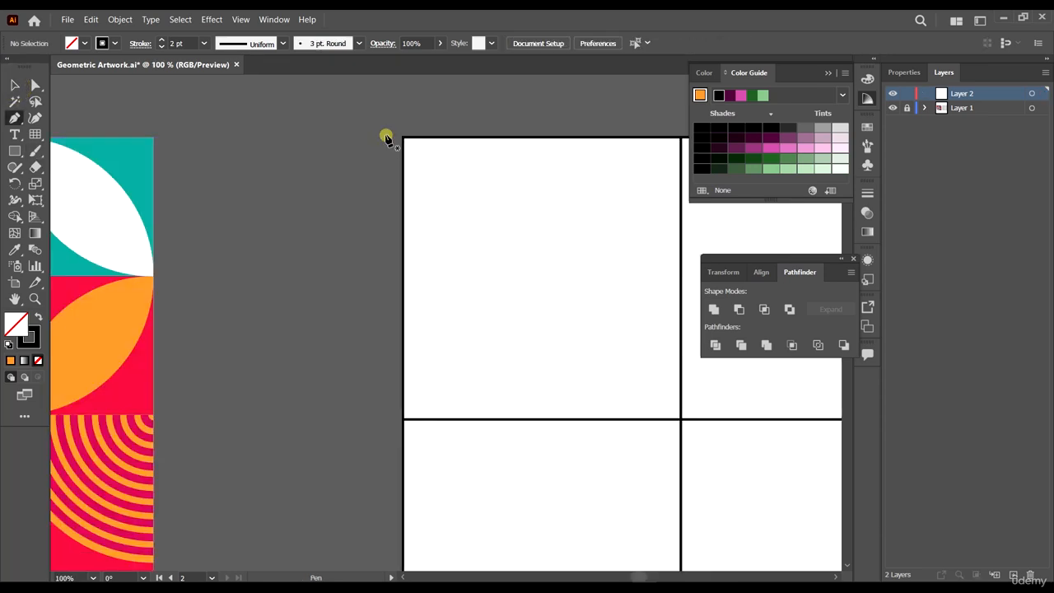
left_click(385, 136)
left_click(390, 420)
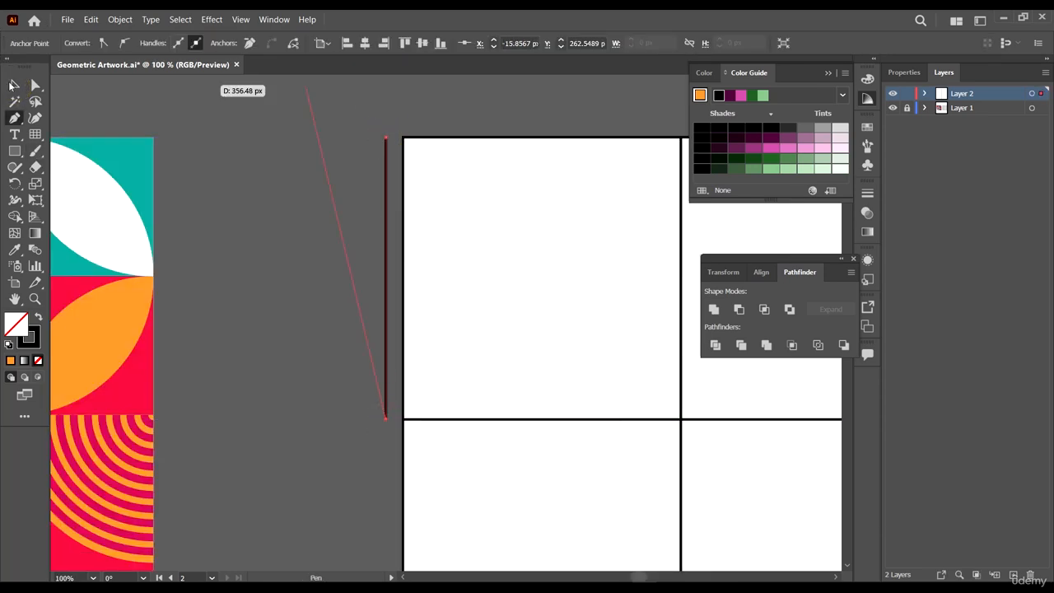
left_click(14, 86)
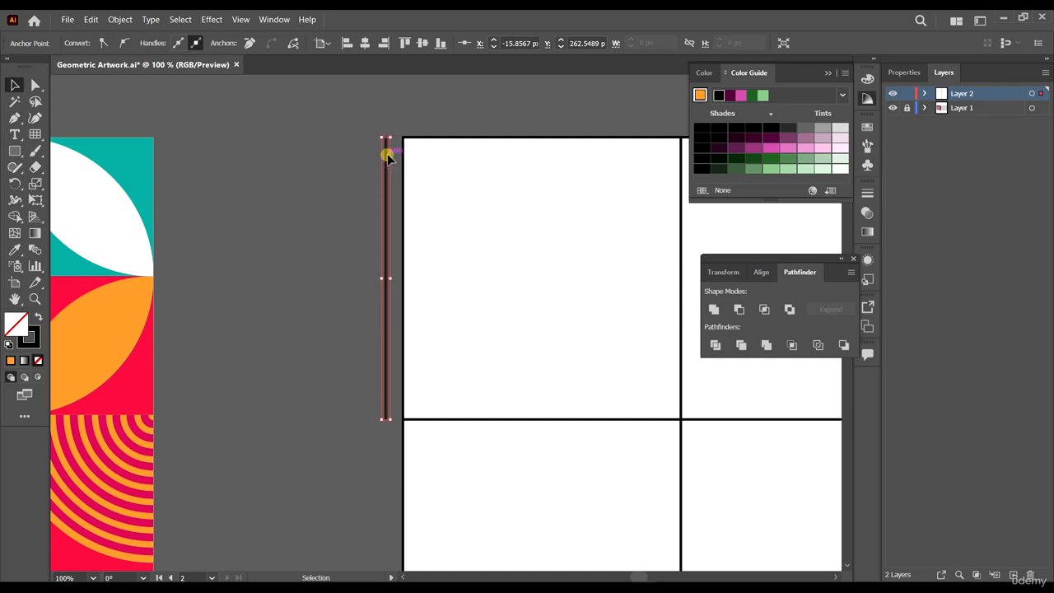
- Duplicate the line to near the cell's right edge and shift the original further left
left_click_drag(387, 156, 666, 226)
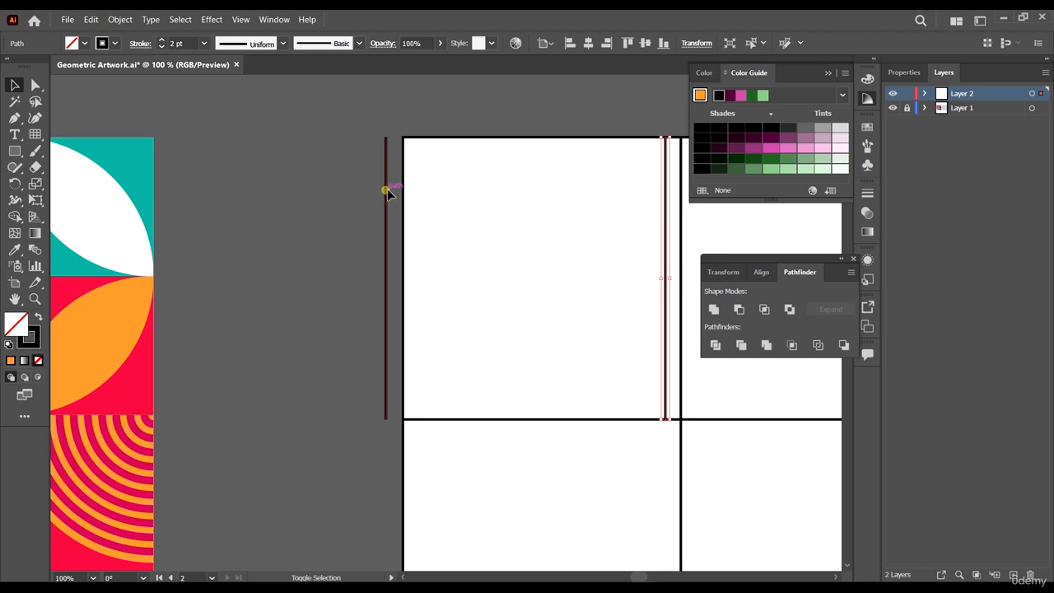
left_click_drag(388, 192, 364, 195)
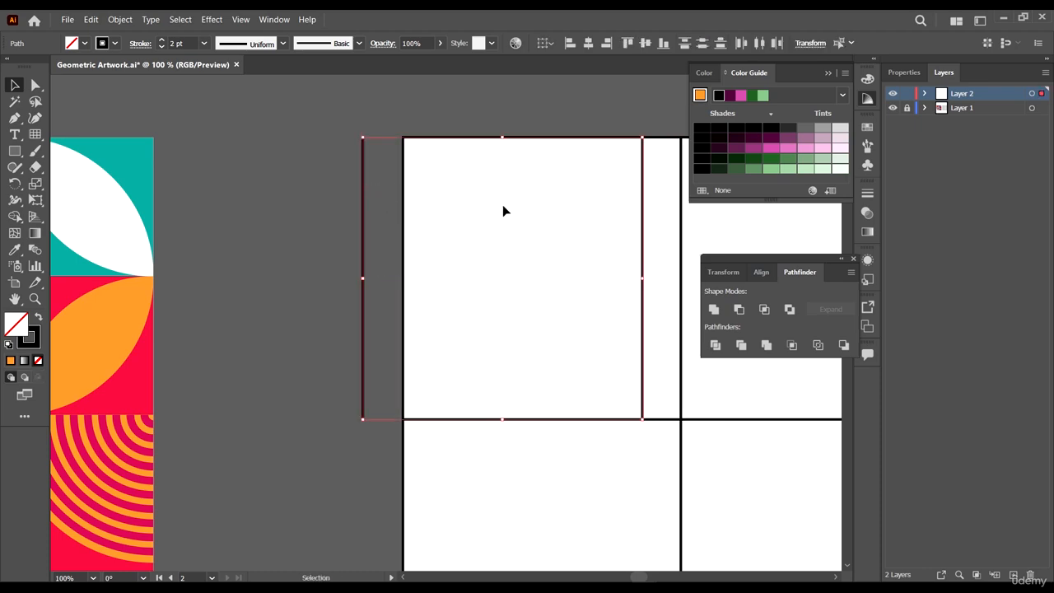
- Sample the red from the reference artwork's dotted tile onto both lines with the Eyedropper
scroll(436, 187, "down", 4)
scroll(131, 238, "up", 5)
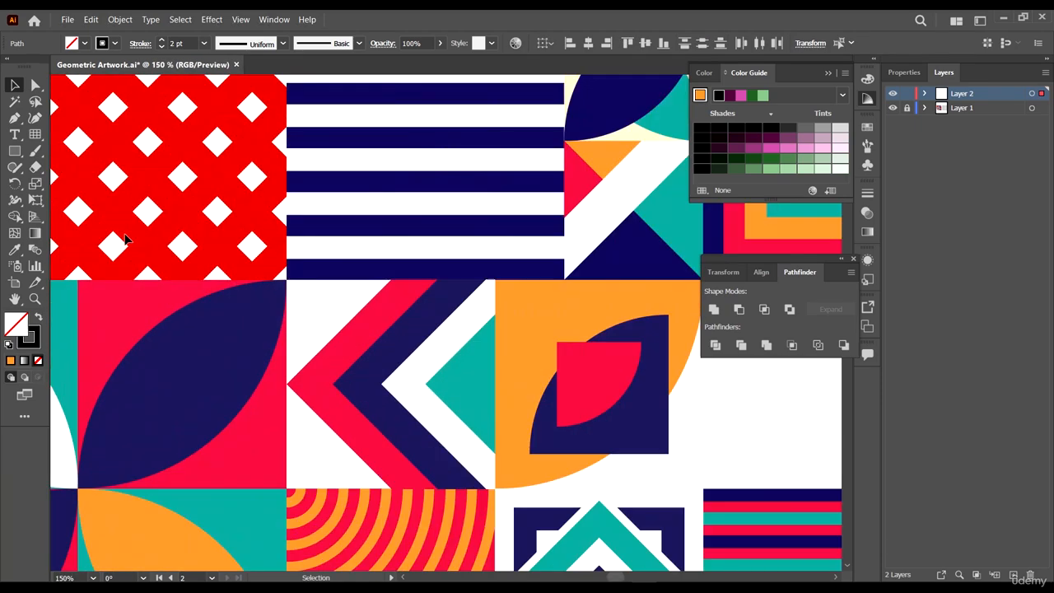
key("i")
left_click(209, 233)
scroll(200, 228, "down", 4)
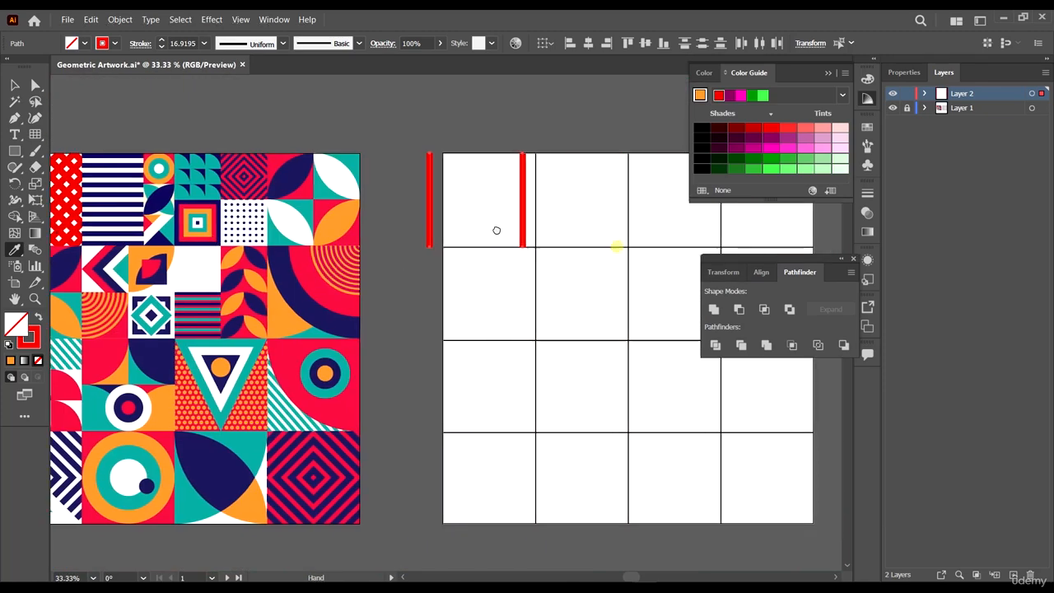
left_click_drag(496, 231, 445, 214)
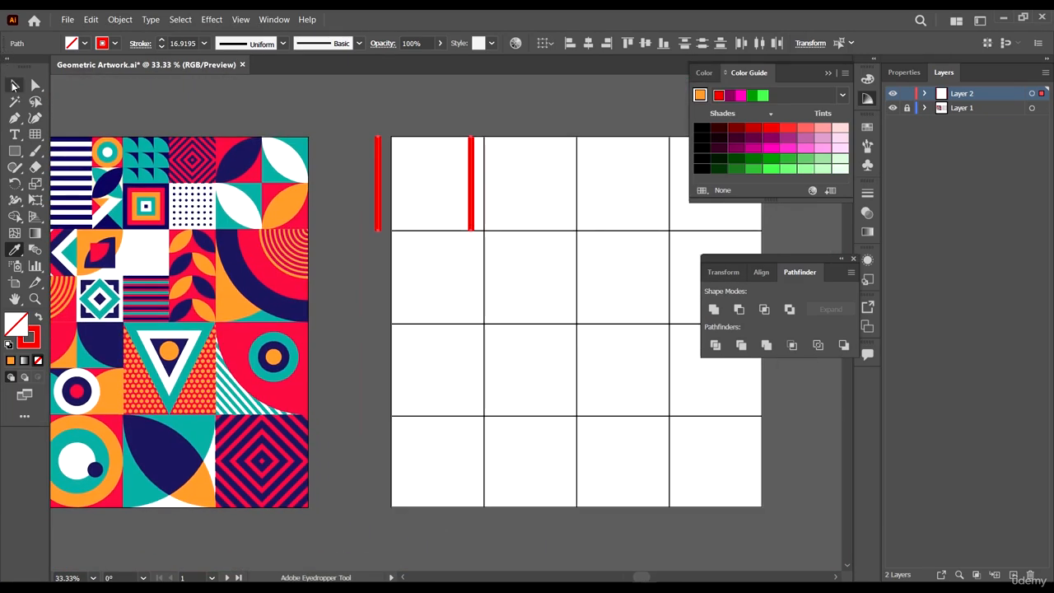
- Reposition both red lines so they extend slightly above the top-left cell, then deselect
left_click(13, 86)
scroll(413, 154, "up", 2)
scroll(642, 325, "right", 2)
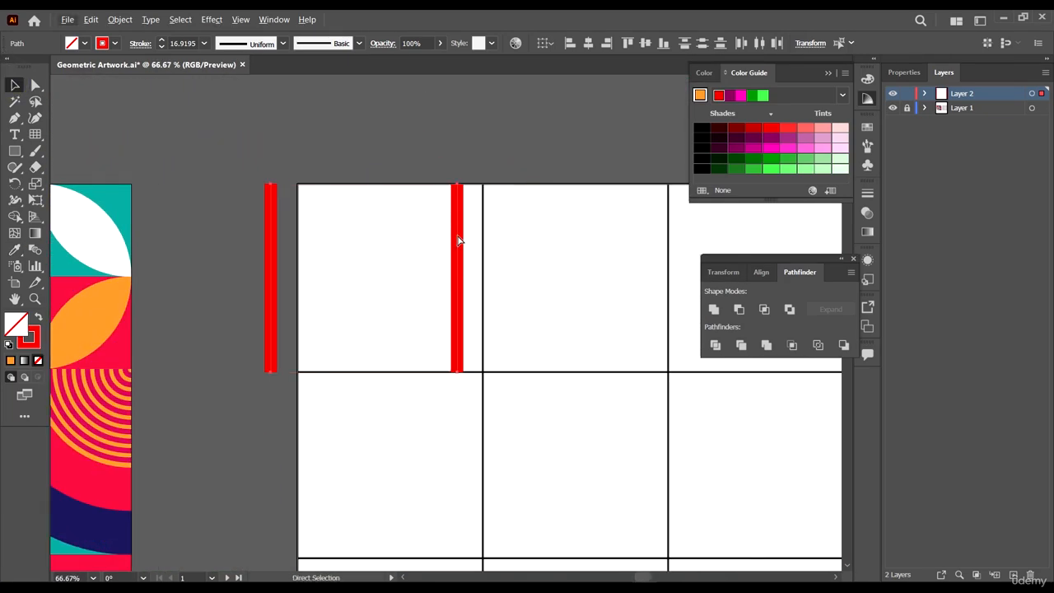
scroll(502, 263, "down", 5)
scroll(411, 257, "up", 3)
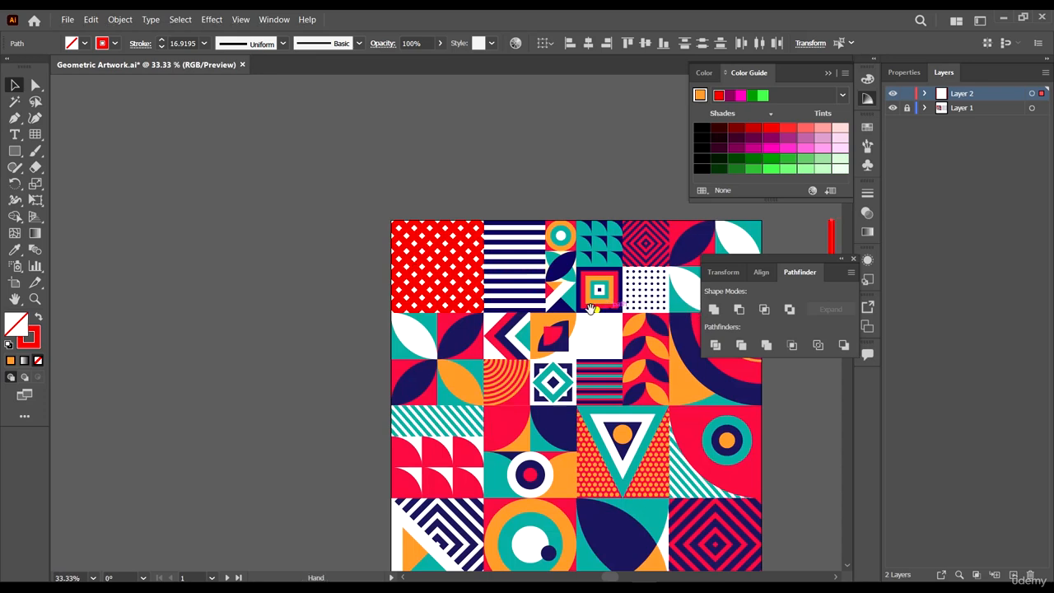
scroll(591, 309, "right", 5)
scroll(543, 288, "up", 2)
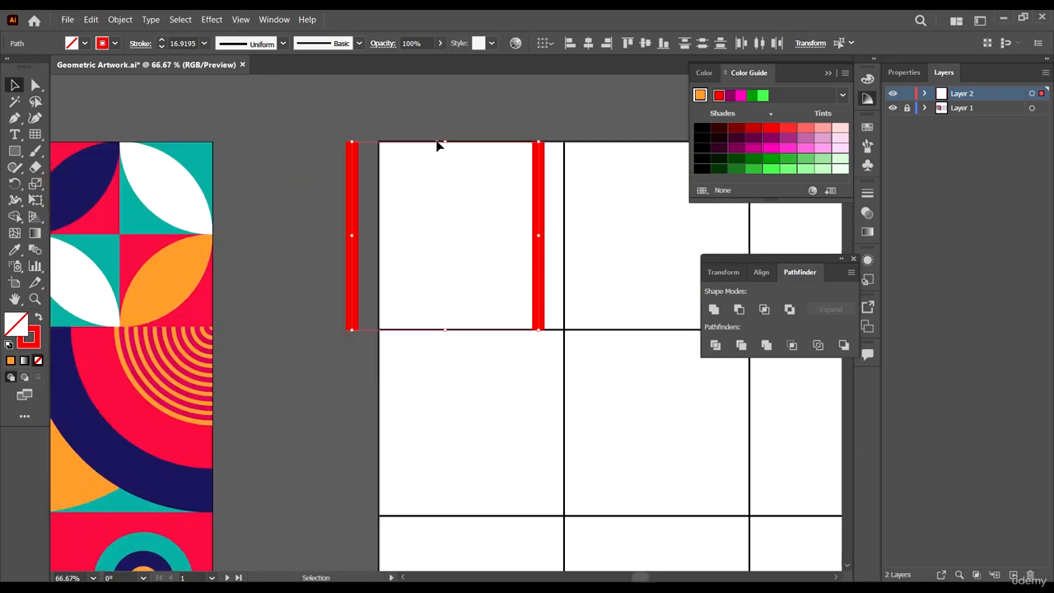
left_click_drag(445, 142, 444, 126)
left_click_drag(485, 212, 419, 249)
left_click_drag(380, 165, 377, 173)
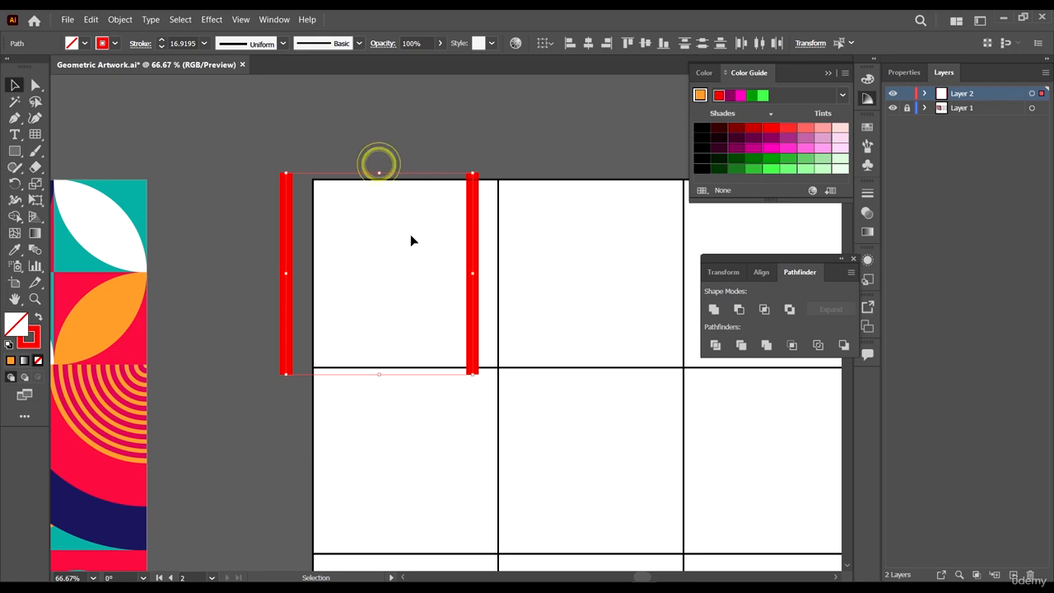
left_click(547, 224)
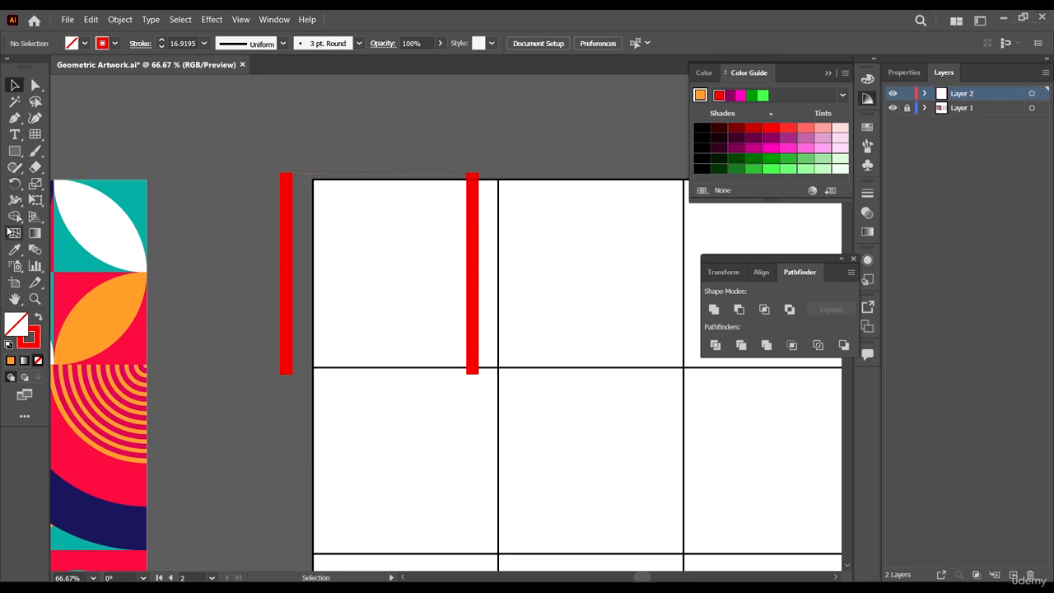
- Blend the two red lines and set the blend spacing to Specified Steps with 8 steps
left_click(34, 249)
left_click(284, 251)
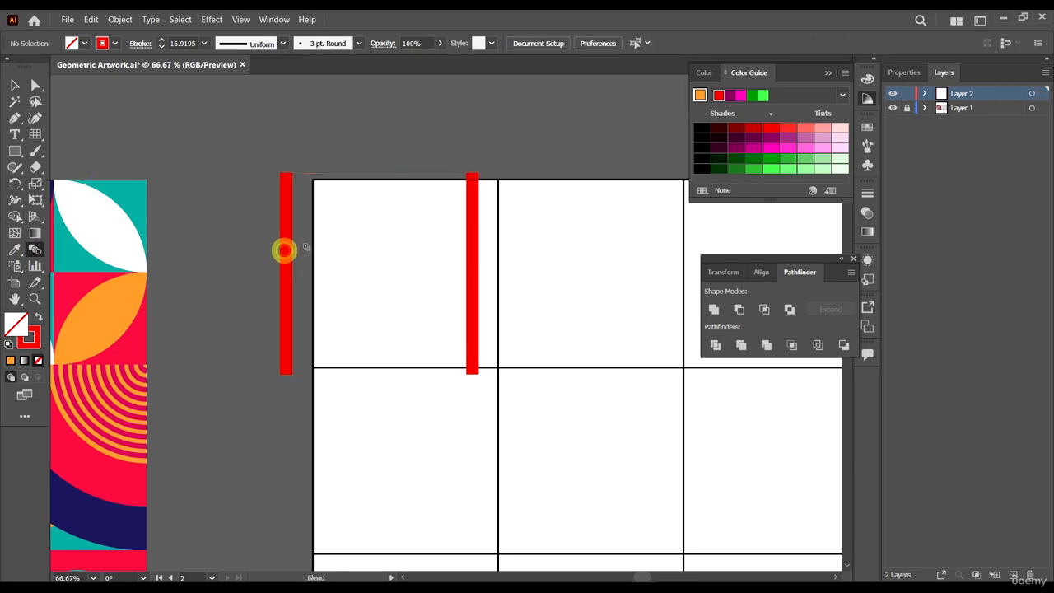
left_click(284, 242)
left_click(471, 249)
left_click(473, 262)
double_click(40, 253)
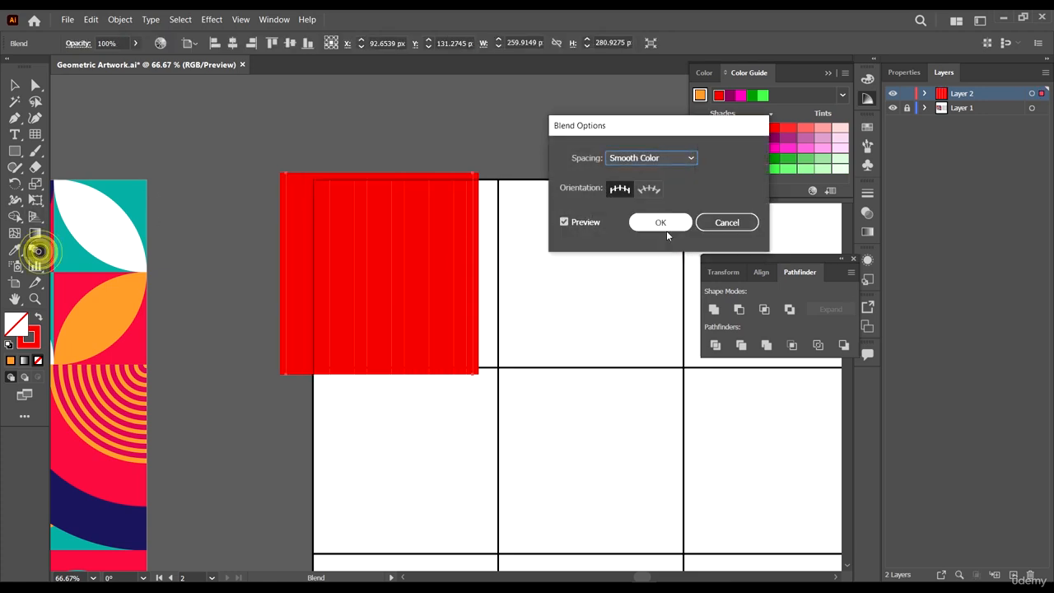
left_click(659, 157)
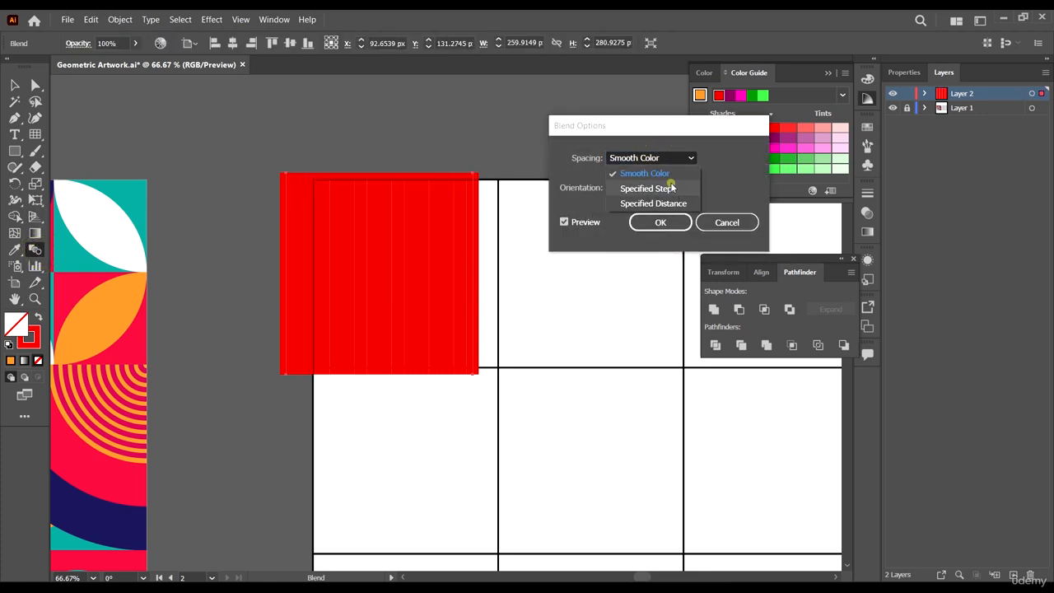
left_click(670, 187)
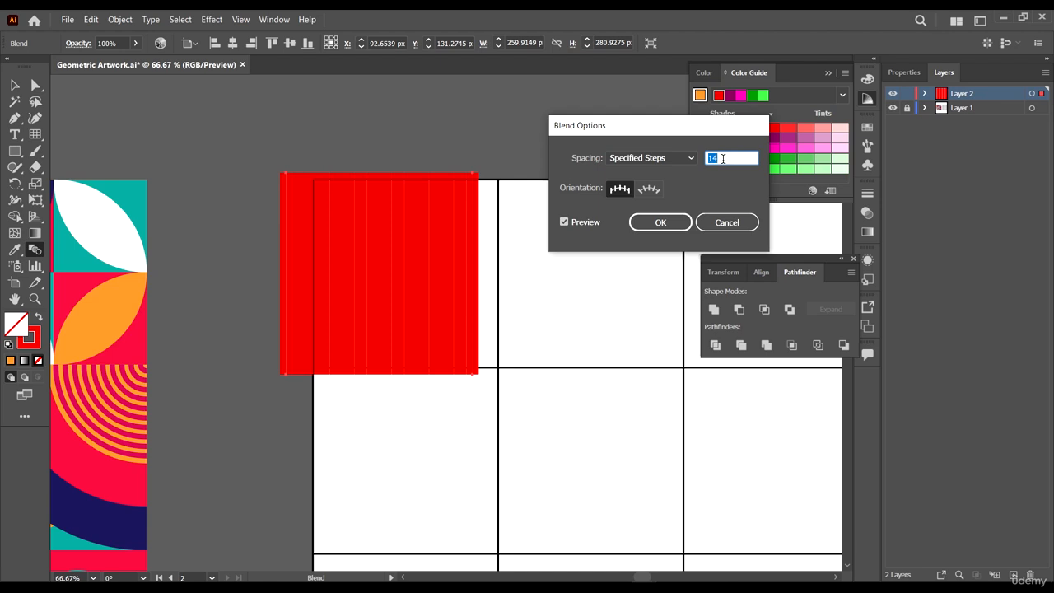
left_click(677, 219)
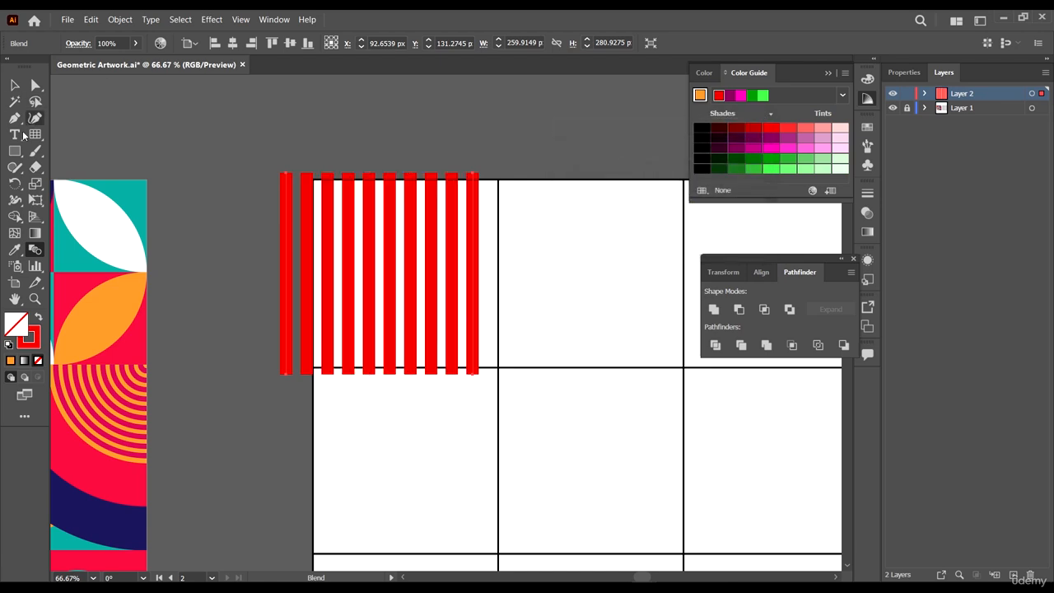
double_click(35, 252)
double_click(721, 157)
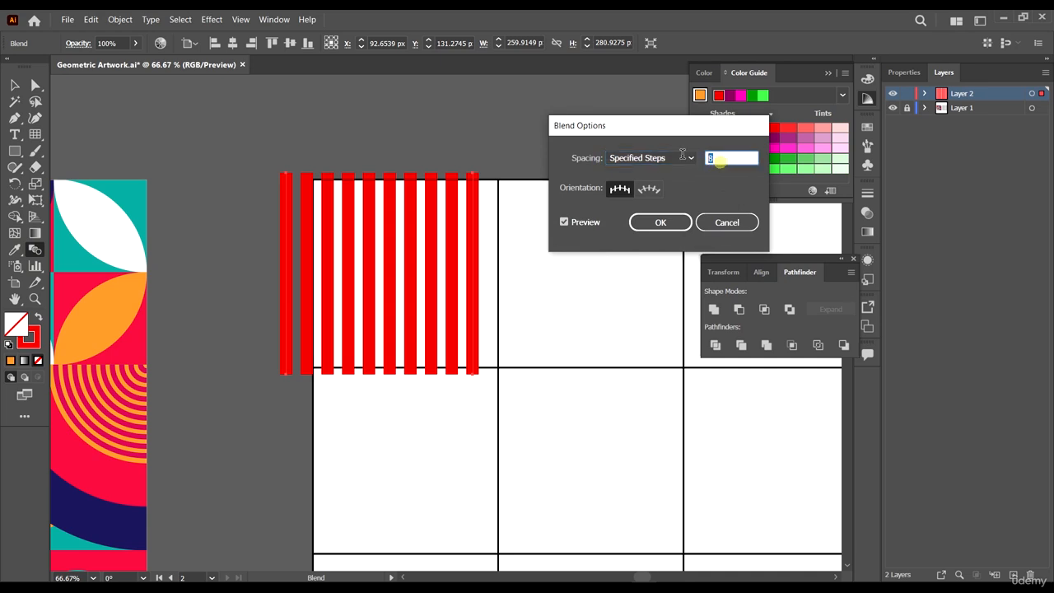
type("7")
left_click(727, 223)
- Move the striped blend up and right over the top-left cell and stretch its top edge upward
key("v")
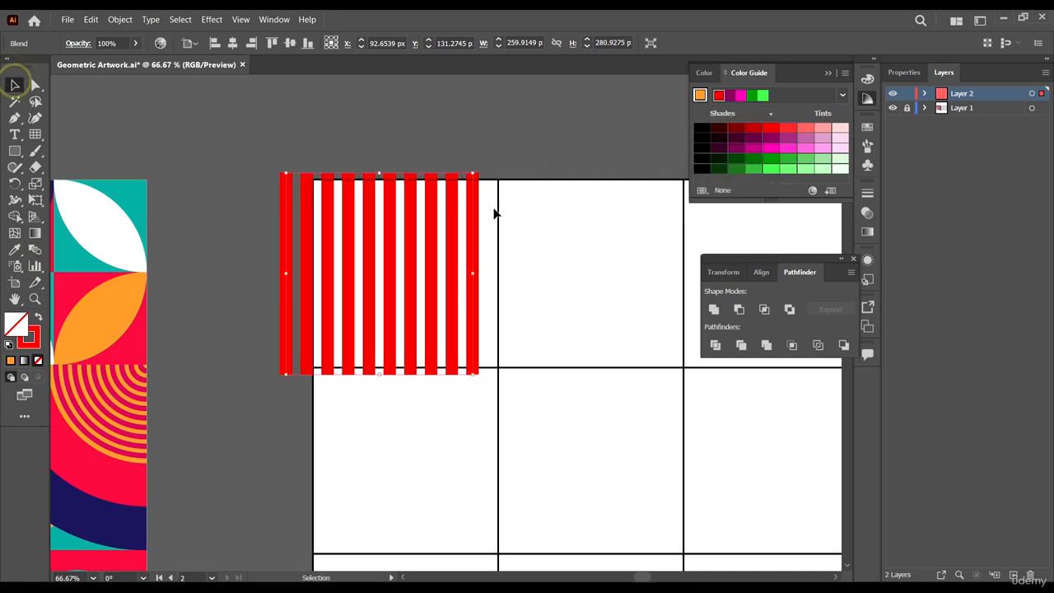
left_click_drag(475, 176, 534, 140)
left_click(425, 135)
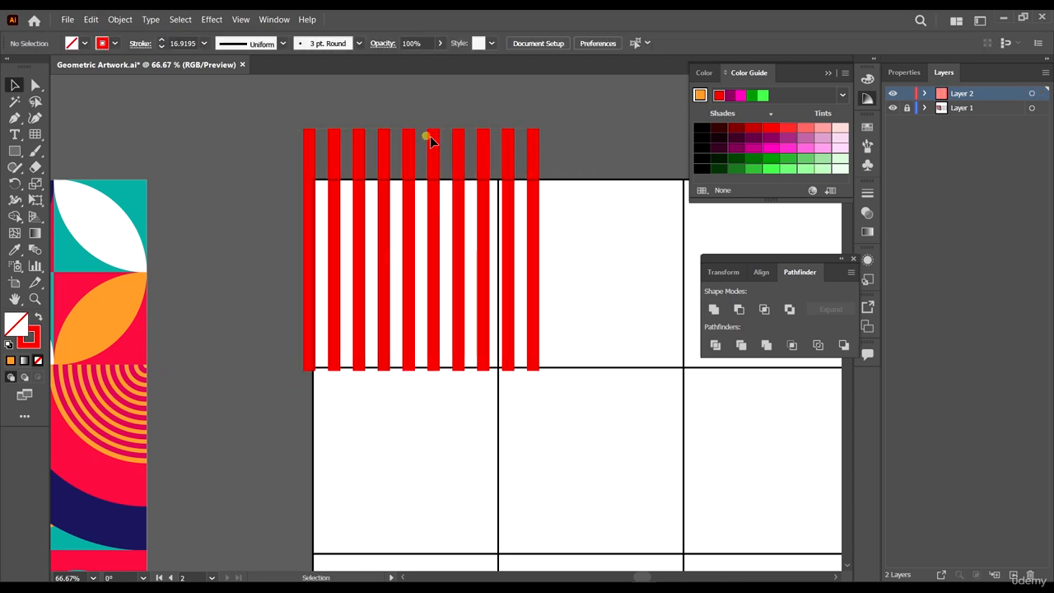
left_click(437, 144)
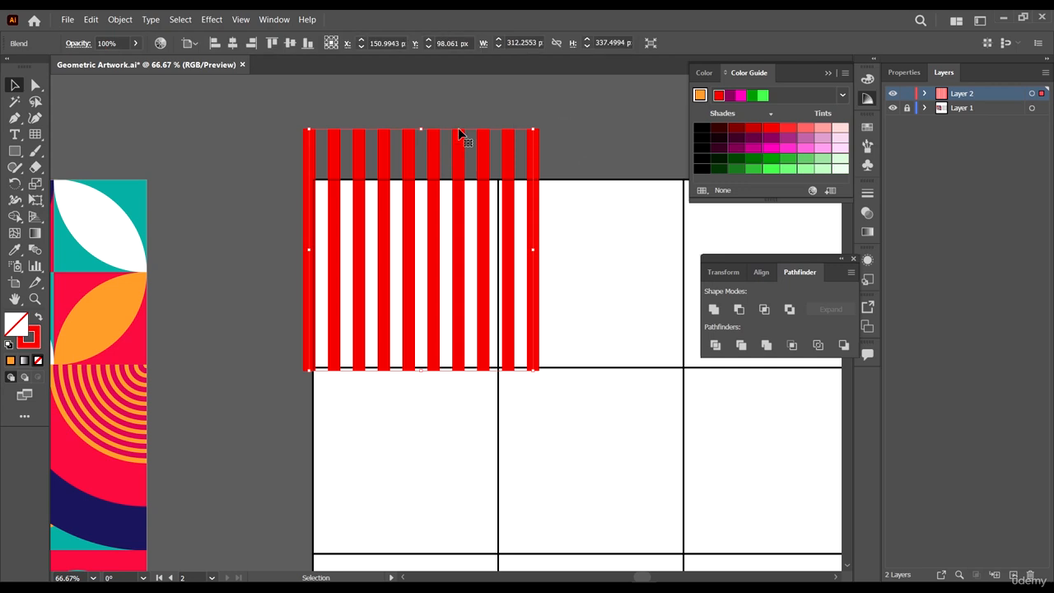
left_click_drag(423, 130, 423, 113)
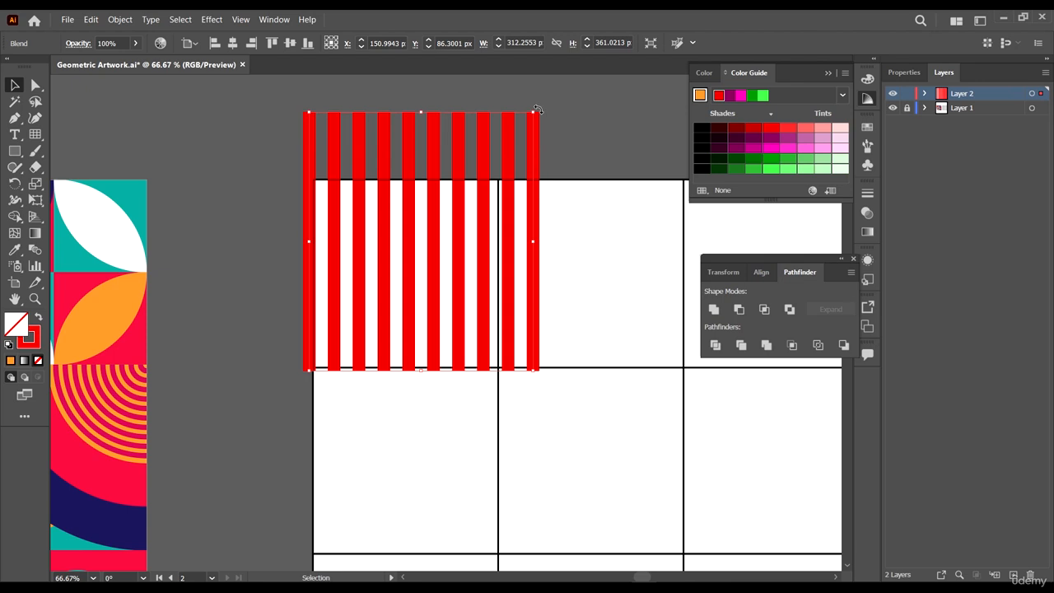
- Duplicate the stripe blend rotated 90° to form a red crosshatch lattice and align it
left_click_drag(536, 109, 224, 131)
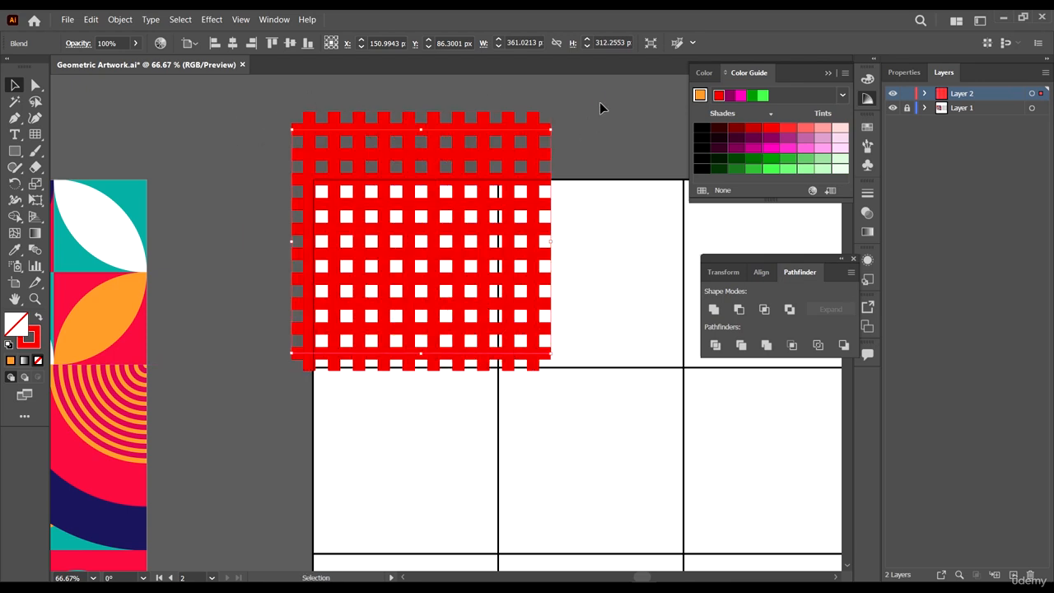
left_click_drag(452, 182, 428, 191)
- Expand the crosshatch blends into a single grouped object
left_click(120, 20)
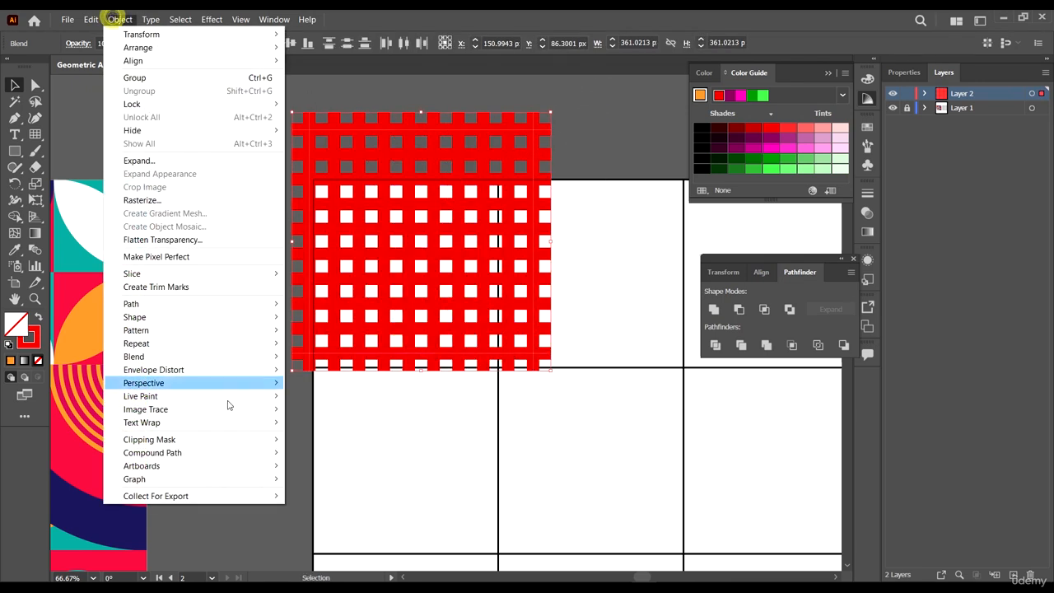
mouse_move(217, 354)
left_click(362, 403)
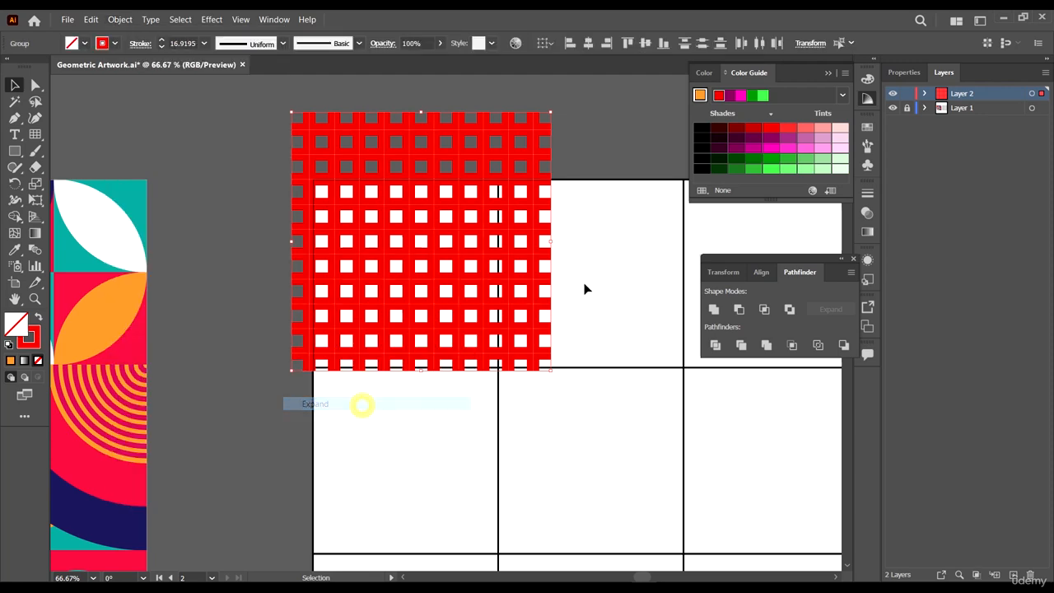
- Rotate the lattice into a diamond orientation and scale it up slightly
left_click_drag(540, 132, 588, 305)
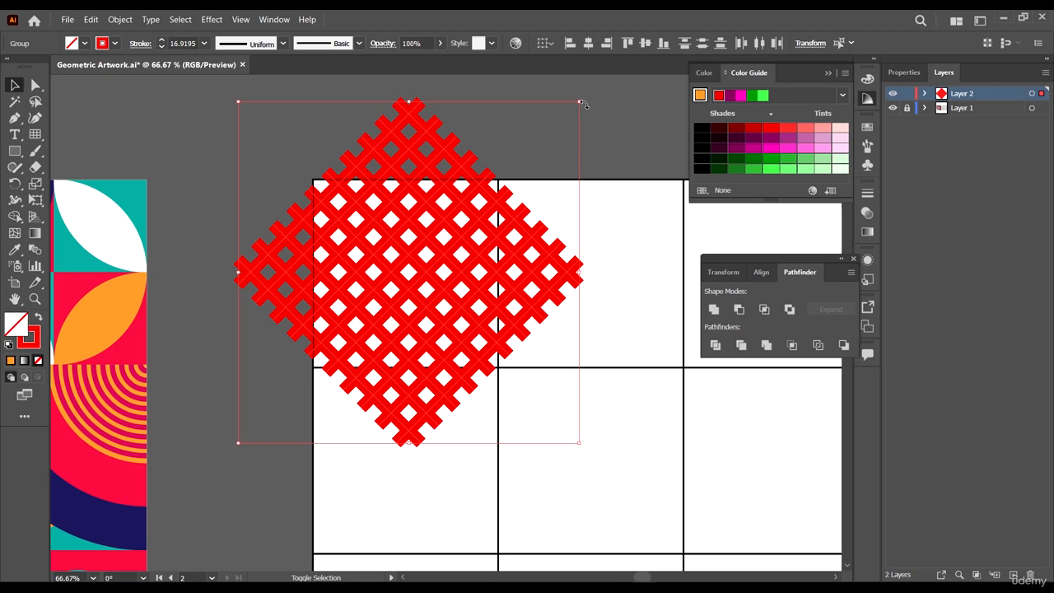
left_click_drag(582, 103, 585, 96)
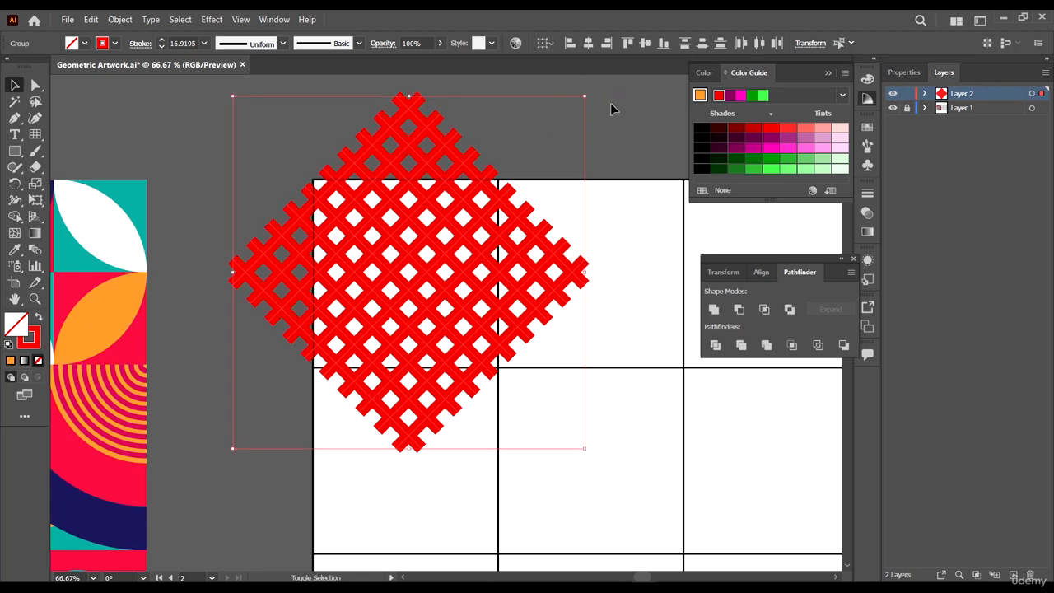
left_click_drag(582, 100, 603, 85)
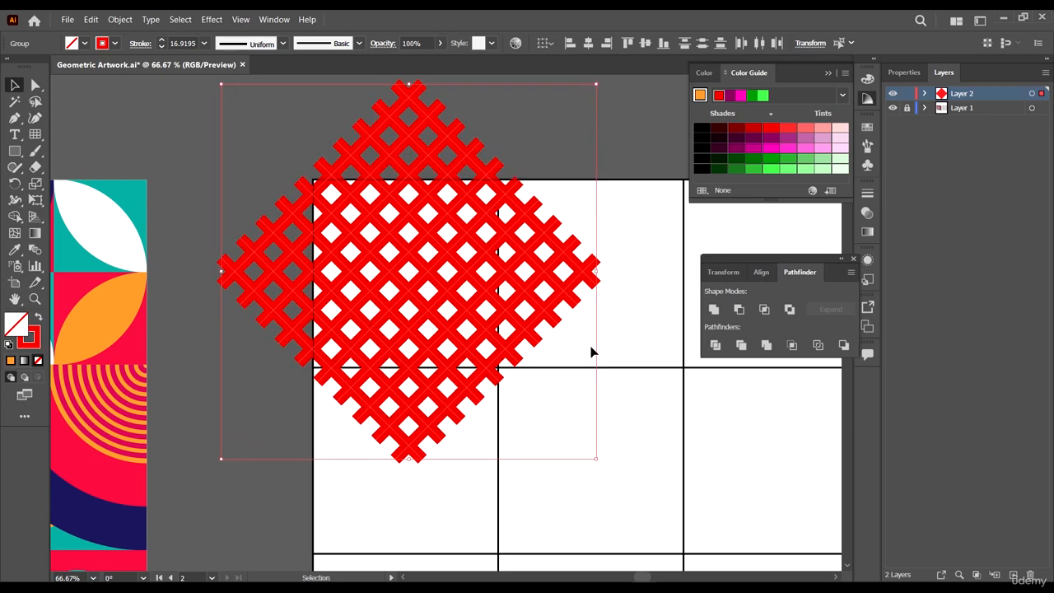
- Inspect how the lattice covers the top-left grid cell compared with the reference artwork
scroll(596, 272, "down", 3)
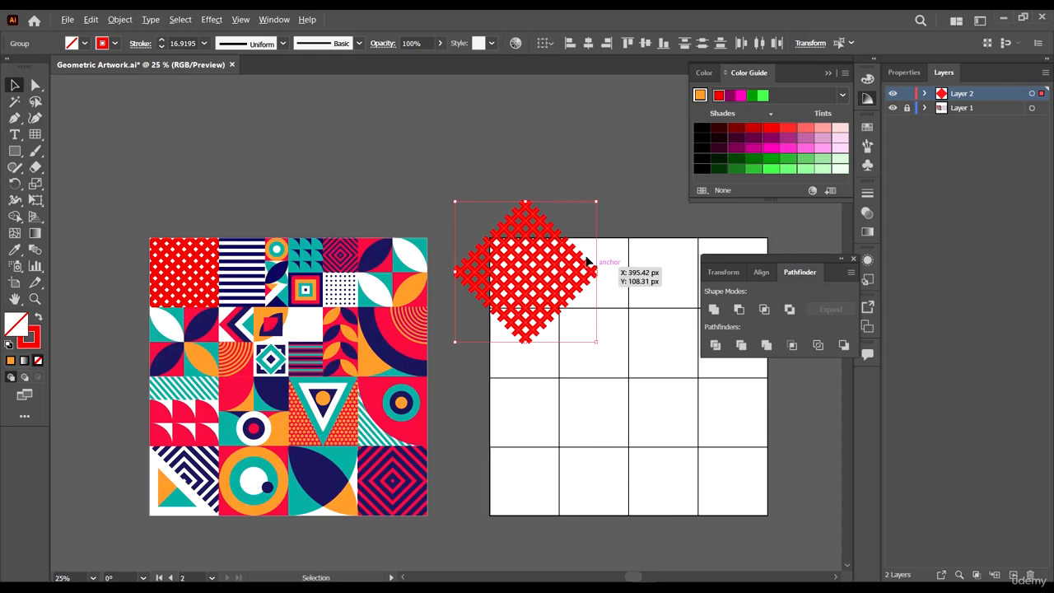
scroll(566, 228, "up", 2)
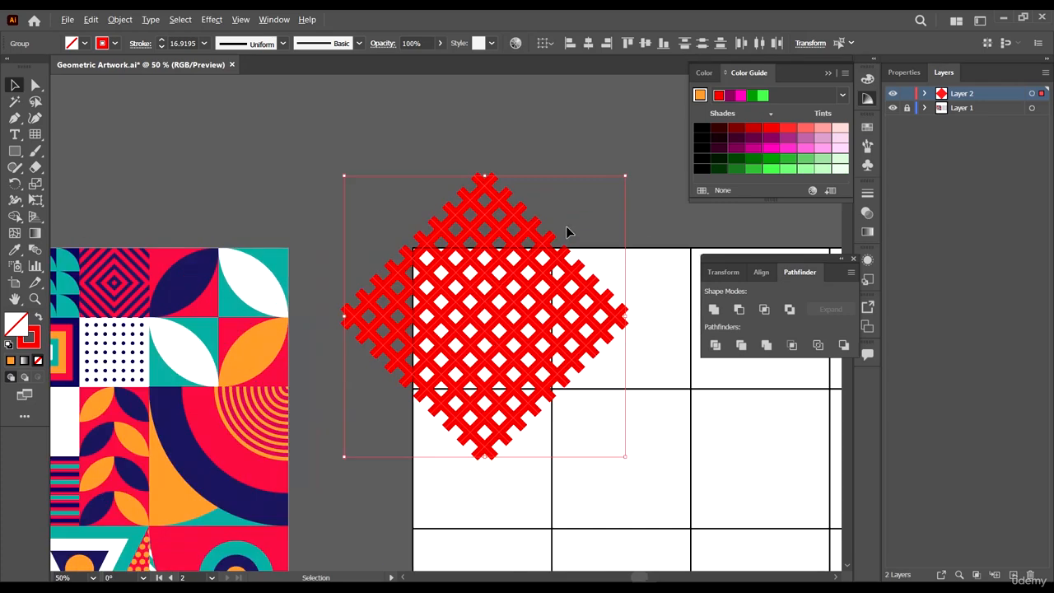
left_click(667, 220)
scroll(610, 297, "down", 1)
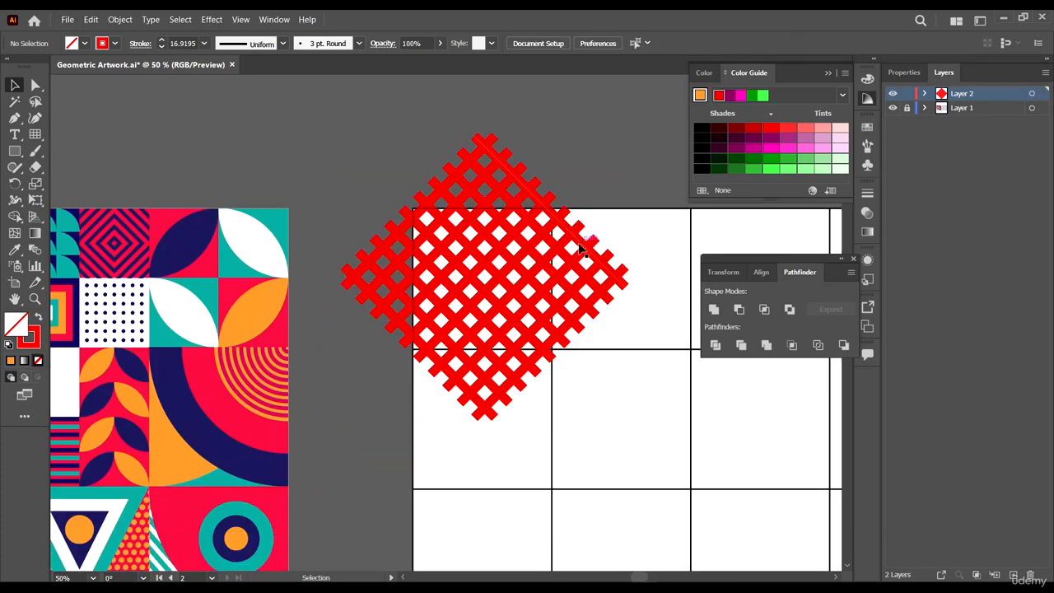
left_click(625, 196)
scroll(572, 210, "up", 1)
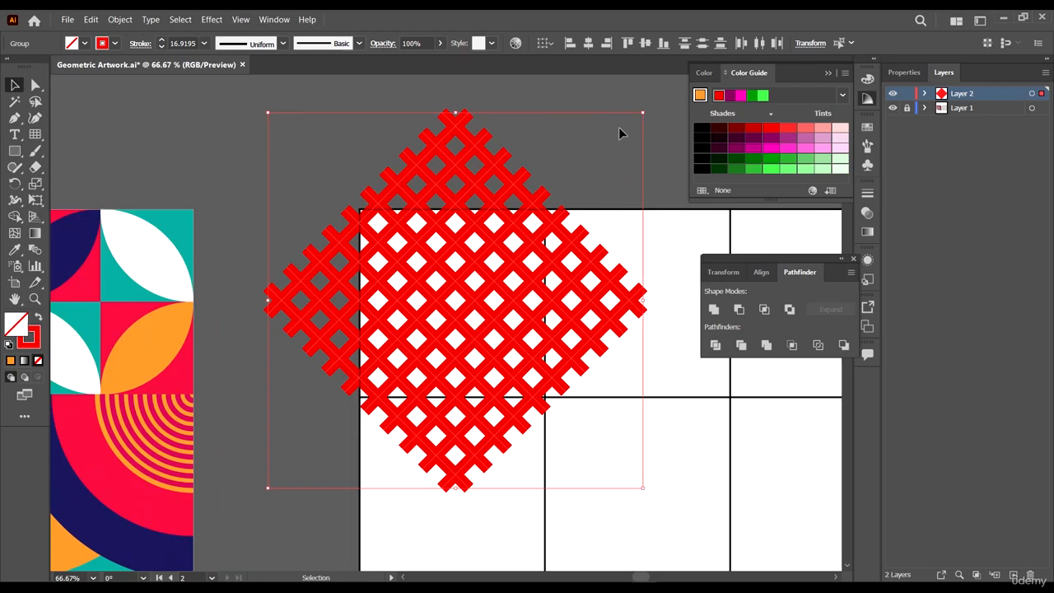
scroll(609, 286, "down", 2)
scroll(572, 337, "up", 1)
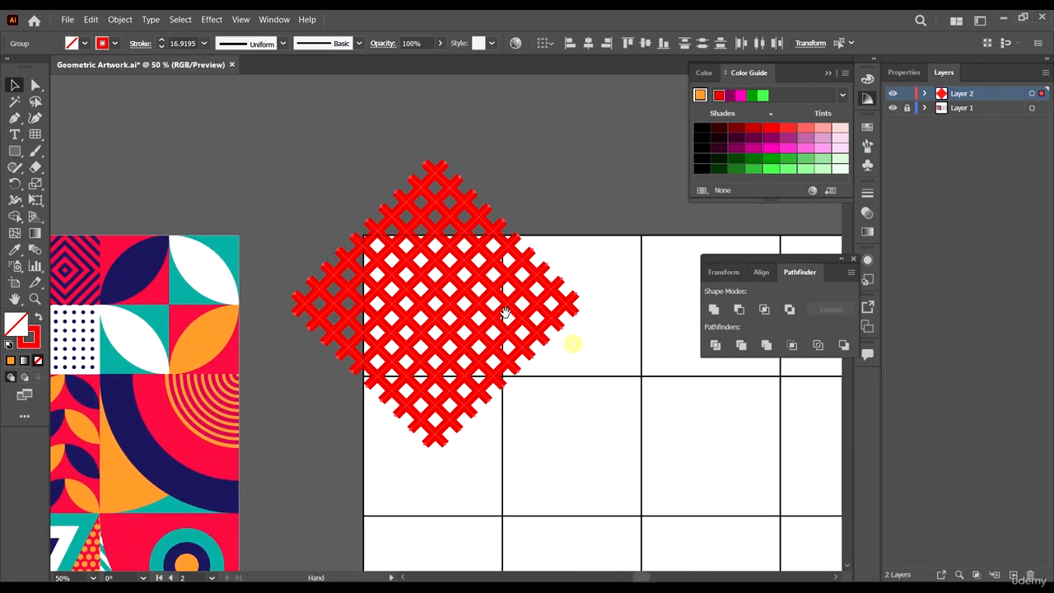
scroll(494, 356, "up", 2)
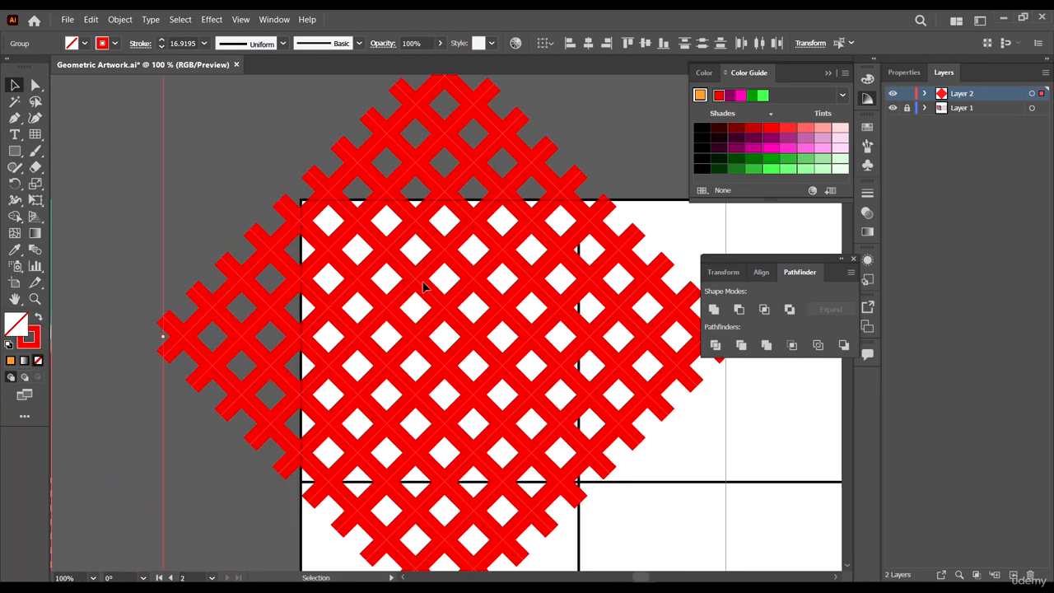
scroll(379, 260, "down", 2)
scroll(406, 279, "up", 1)
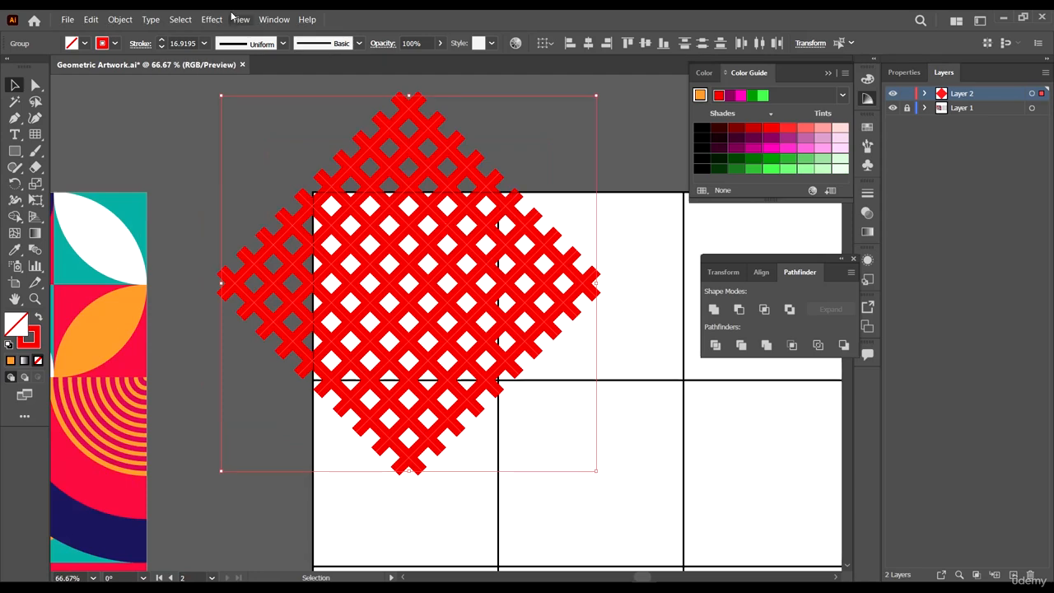
- Set the lattice's stroke weight to 20 pt, then deselect it
left_click(172, 43)
type("20")
key("Return")
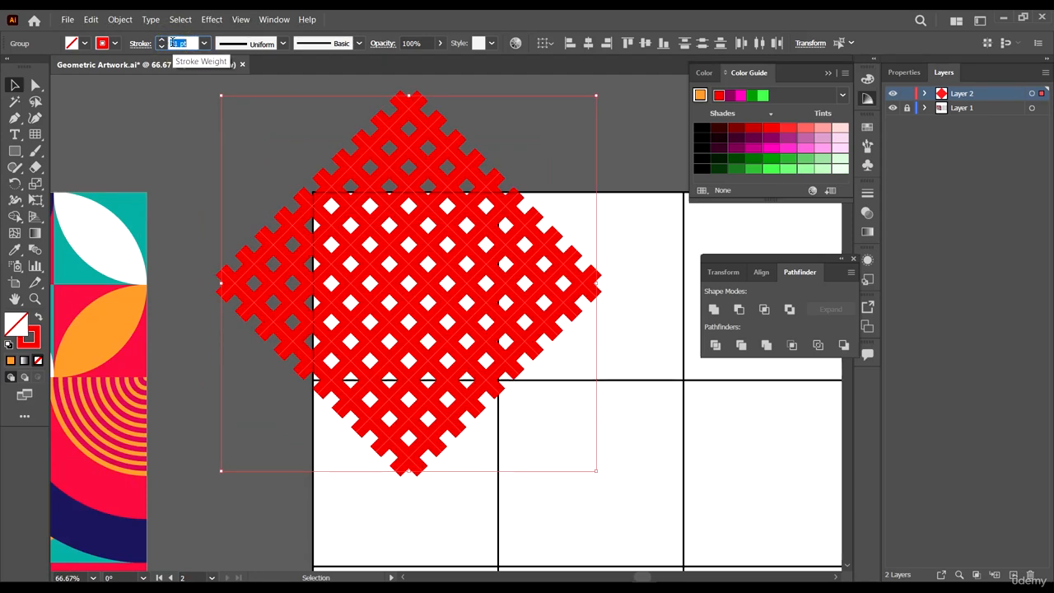
scroll(507, 332, "down", 2)
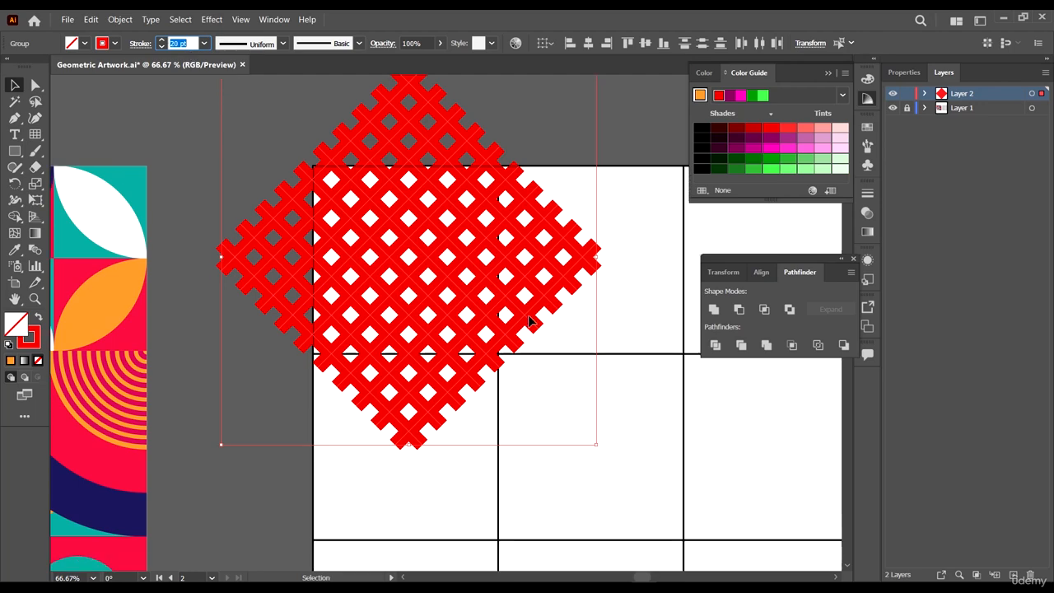
left_click(606, 408)
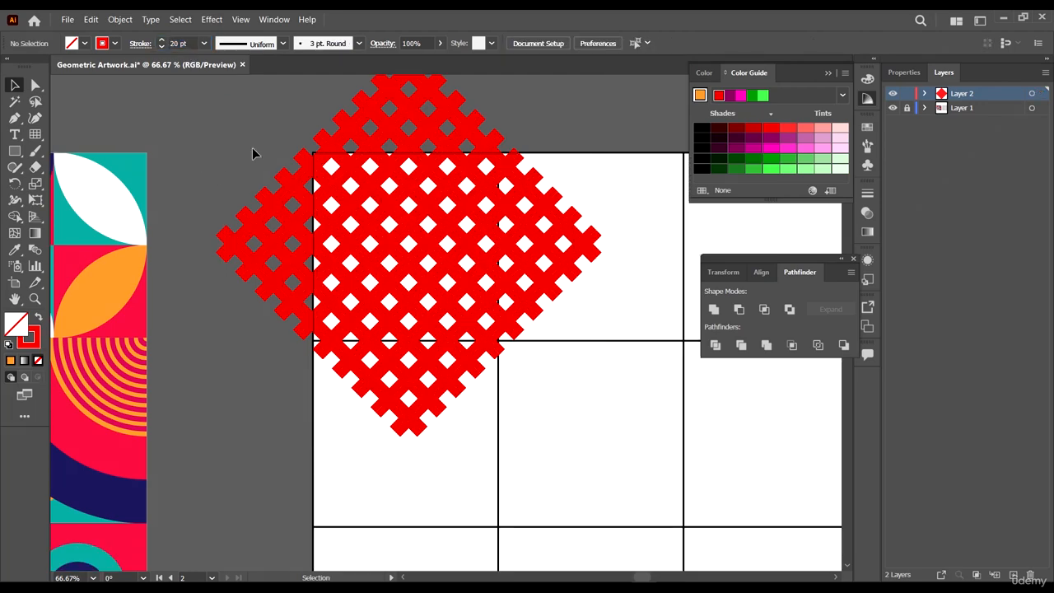
- Draw a rectangle matching the top-left grid cell and swap its stroke colour into the fill
left_click(18, 152)
scroll(283, 81, "up", 3)
scroll(412, 252, "down", 4)
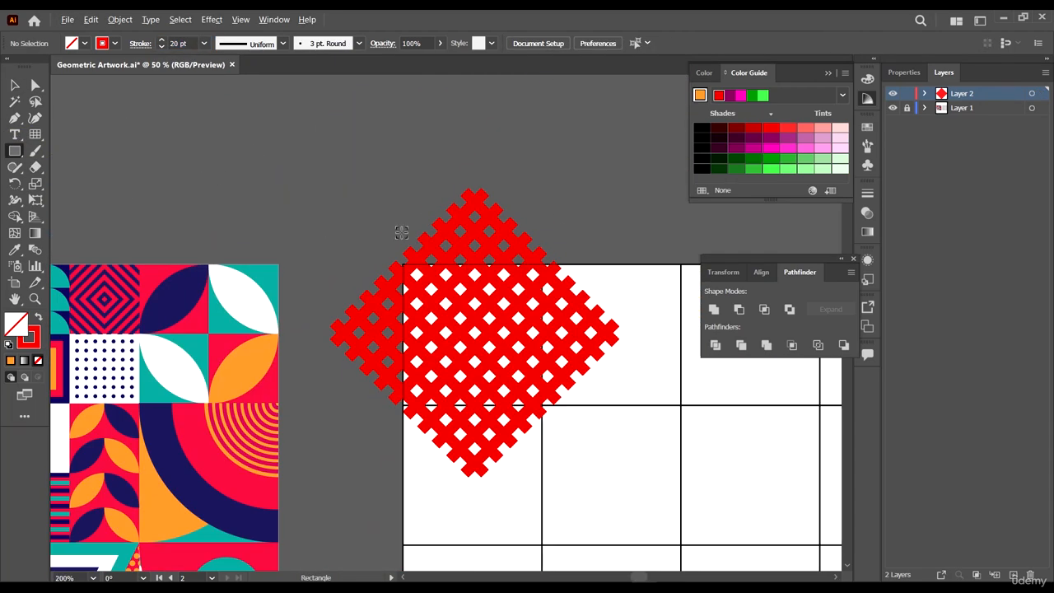
scroll(405, 239, "down", 2)
scroll(415, 239, "up", 2)
left_click_drag(387, 208, 661, 493)
scroll(661, 493, "down", 1)
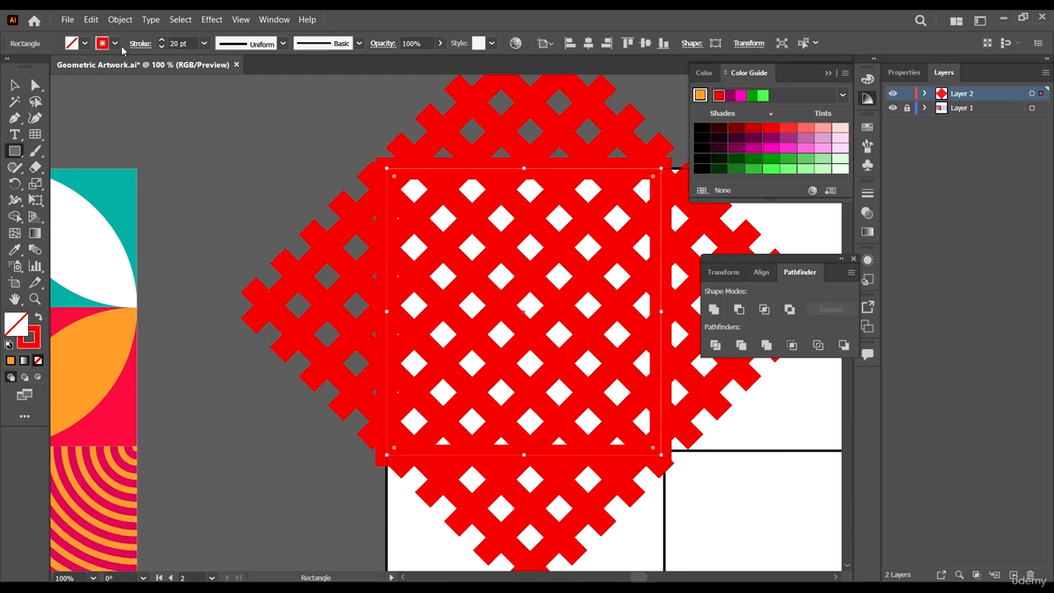
key("shift+x")
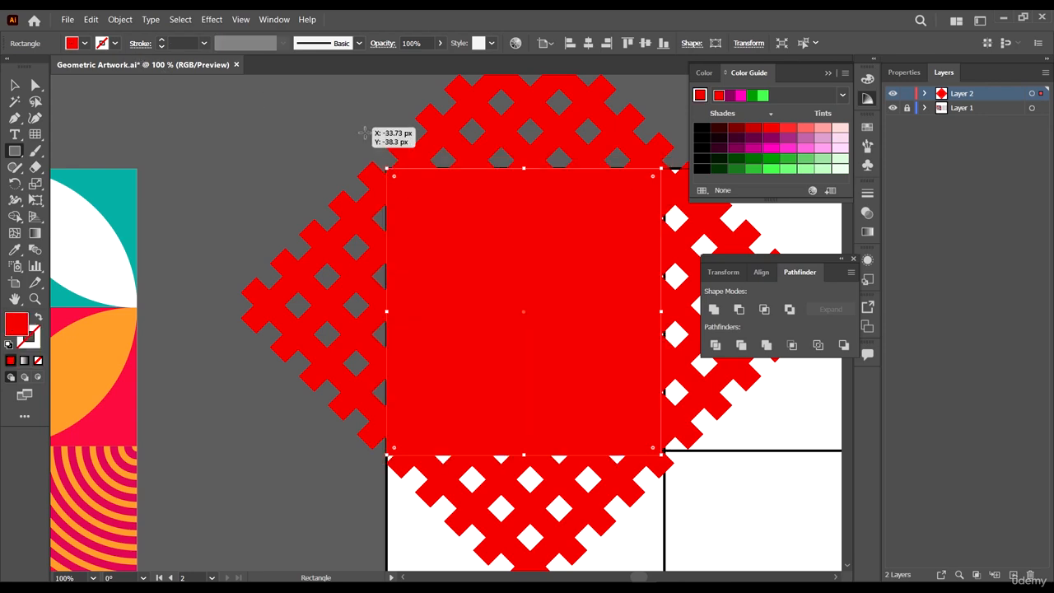
- Change the rectangle's fill colour to yellow
left_click(15, 85)
left_click(84, 43)
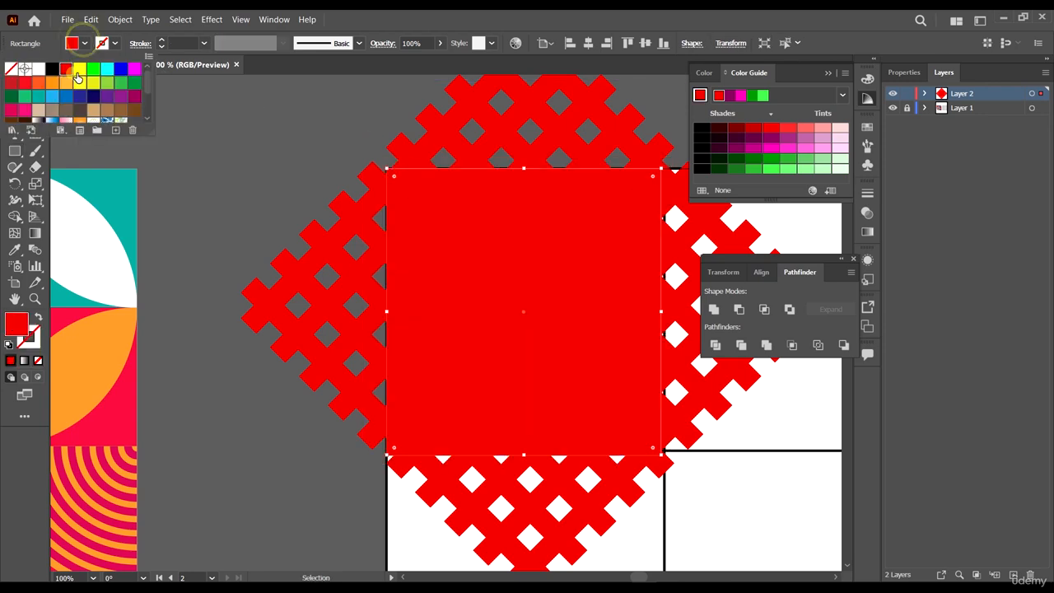
left_click(80, 69)
key("Escape")
left_click(17, 87)
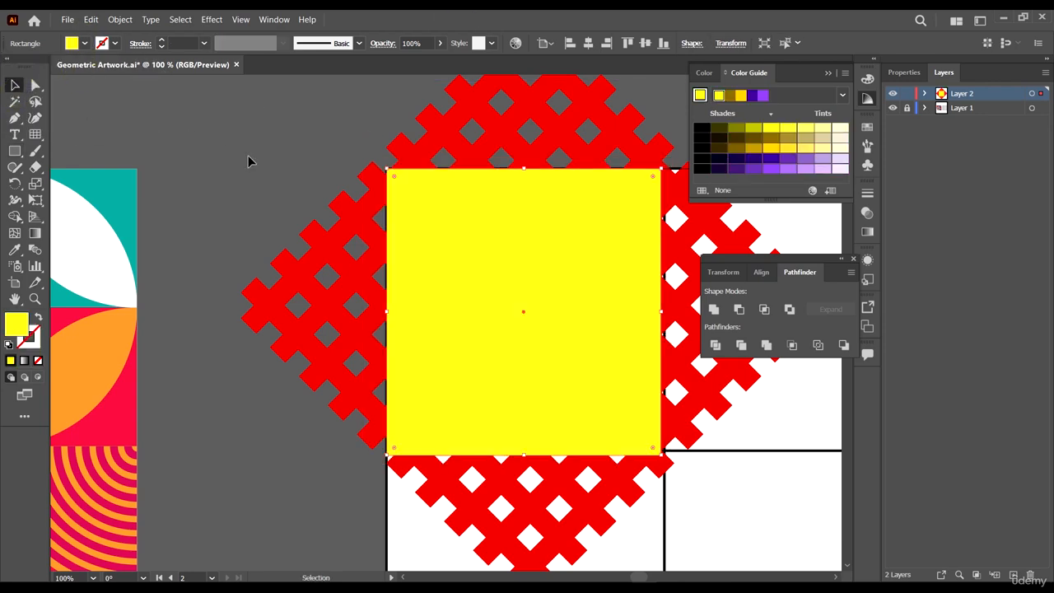
- Select all artwork on the layer and make a clipping mask so the rectangle crops the lattice
scroll(249, 157, "down", 3)
left_click(450, 284)
scroll(393, 252, "up", 2)
scroll(486, 362, "up", 3)
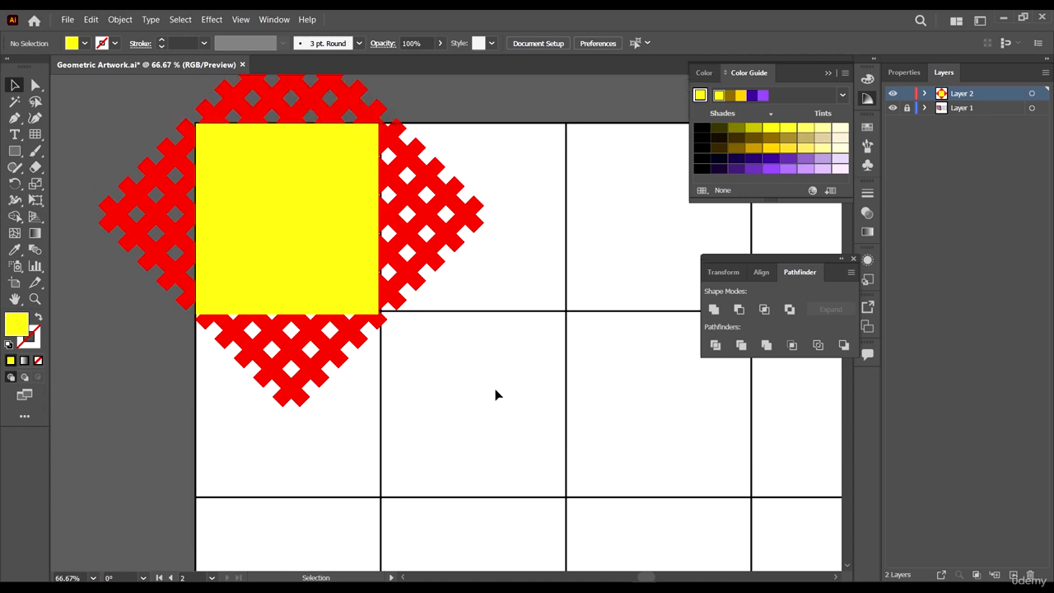
key("ctrl+a")
key("ctrl+7")
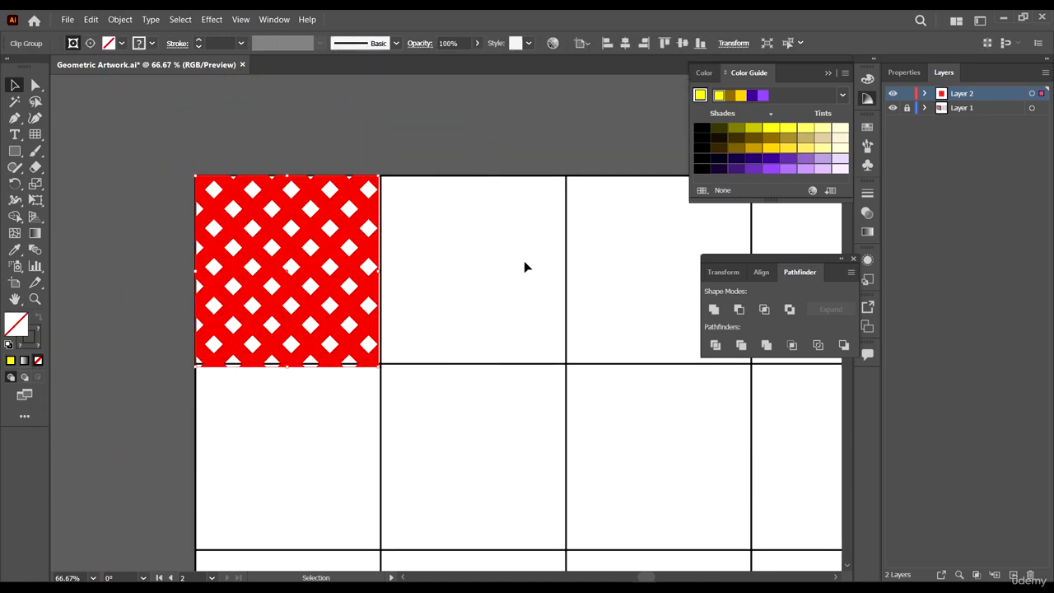
- Adjust the clipping mask's right edge to meet the cell's vertical grid line
left_click(522, 261)
key("ctrl+plus")
key("ctrl+plus")
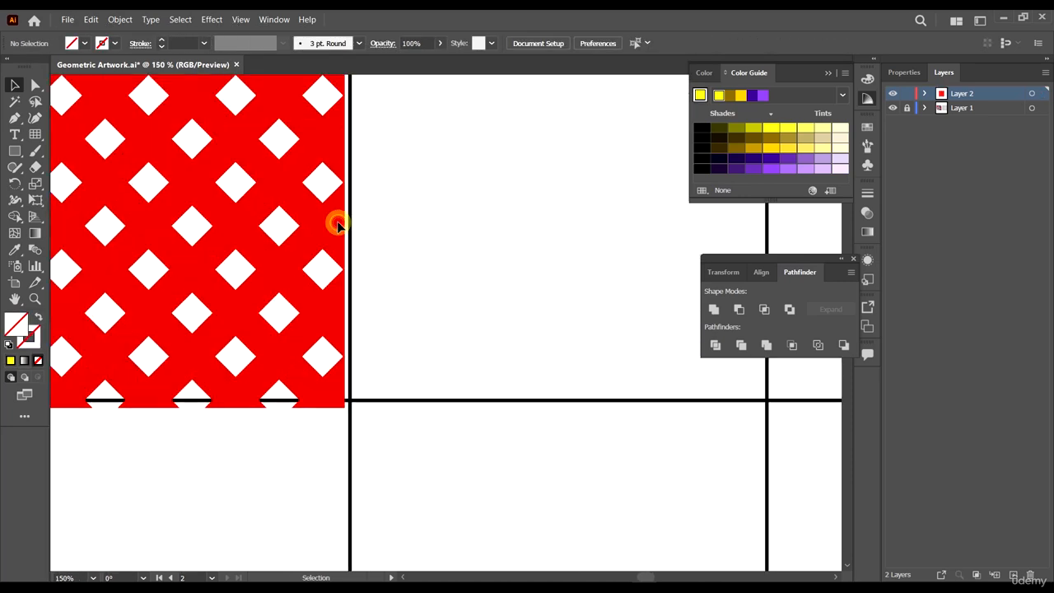
key("ctrl+minus")
key("ctrl+minus")
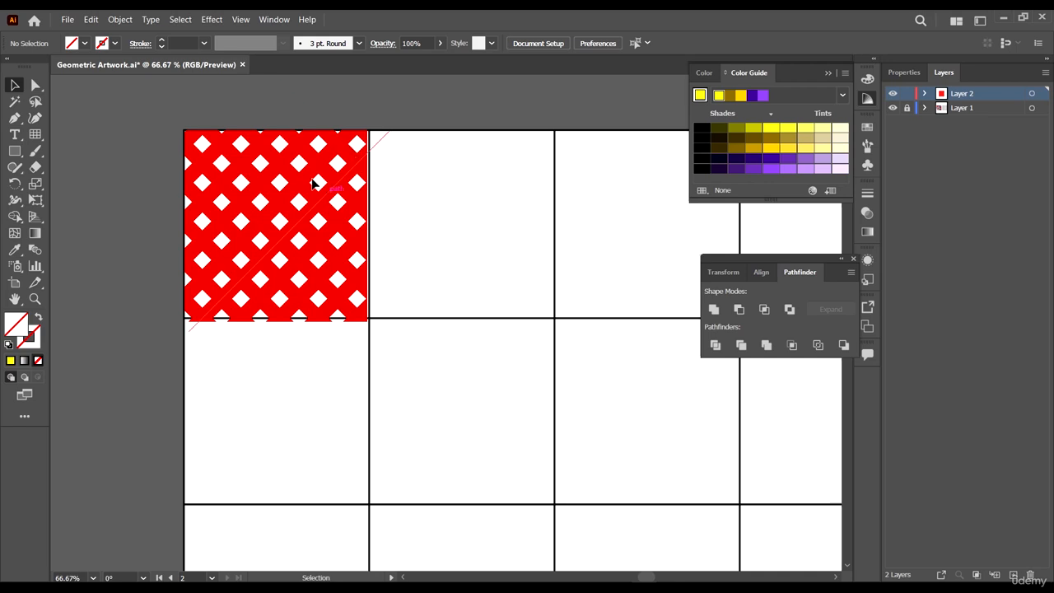
left_click(303, 156)
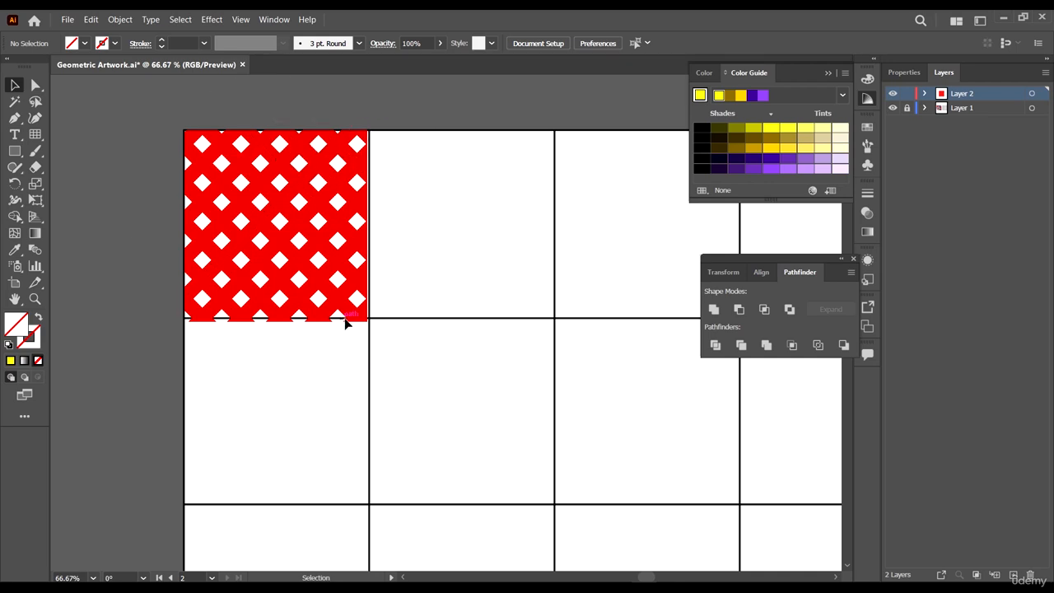
left_click(363, 285)
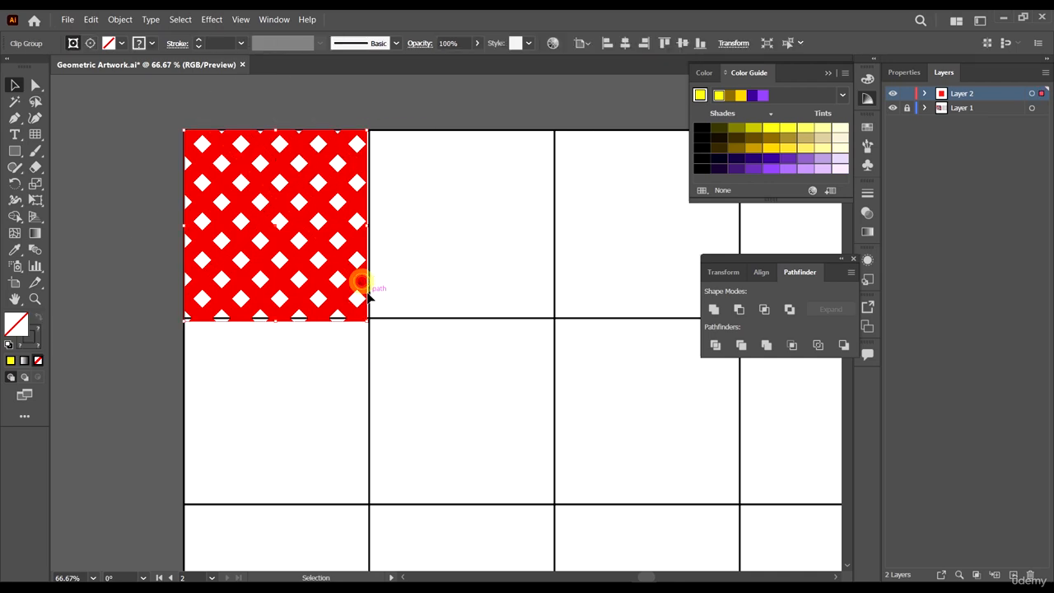
key("ctrl+plus")
key("ctrl+plus")
scroll(367, 239, "up", 2)
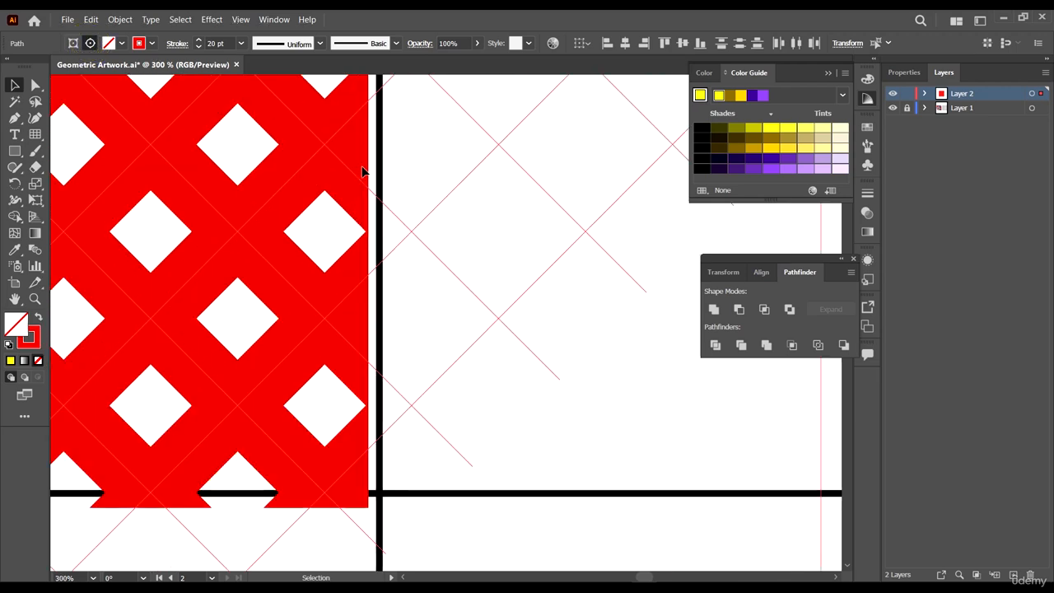
left_click(367, 154)
scroll(368, 148, "up", 2)
scroll(367, 142, "up", 3)
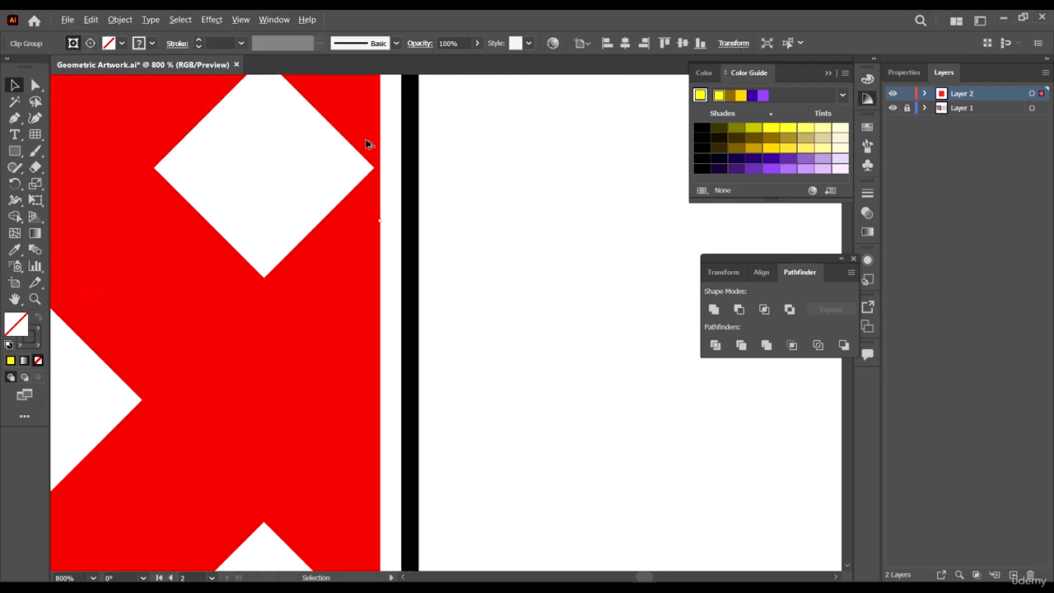
left_click_drag(383, 221, 415, 221)
key("ctrl+z")
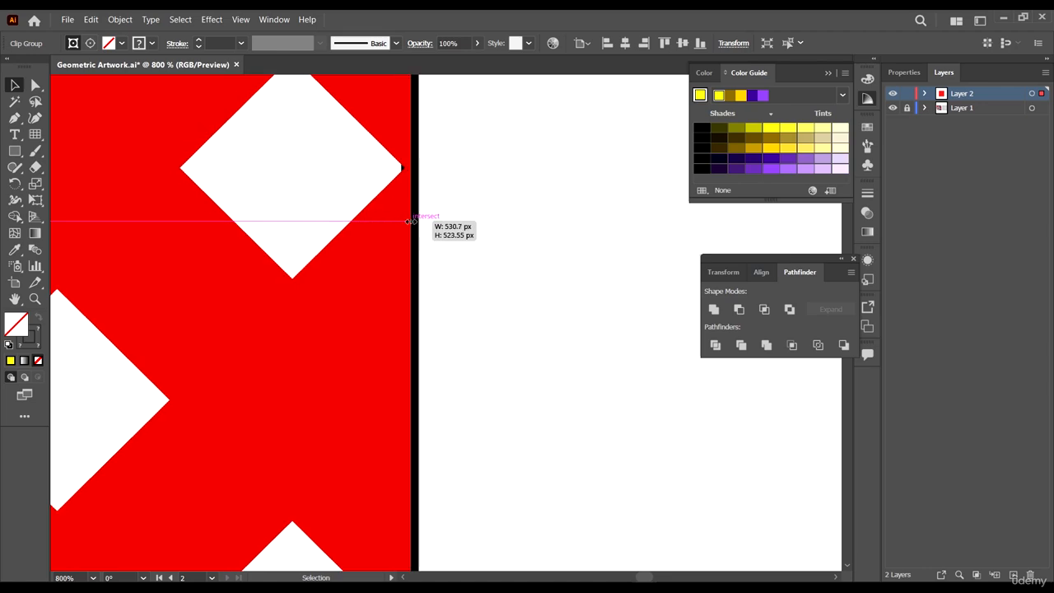
- Adjust the clipping mask's bottom edge to meet the cell's horizontal grid line
scroll(473, 266, "down", 5)
scroll(476, 278, "down", 2)
scroll(419, 355, "up", 5)
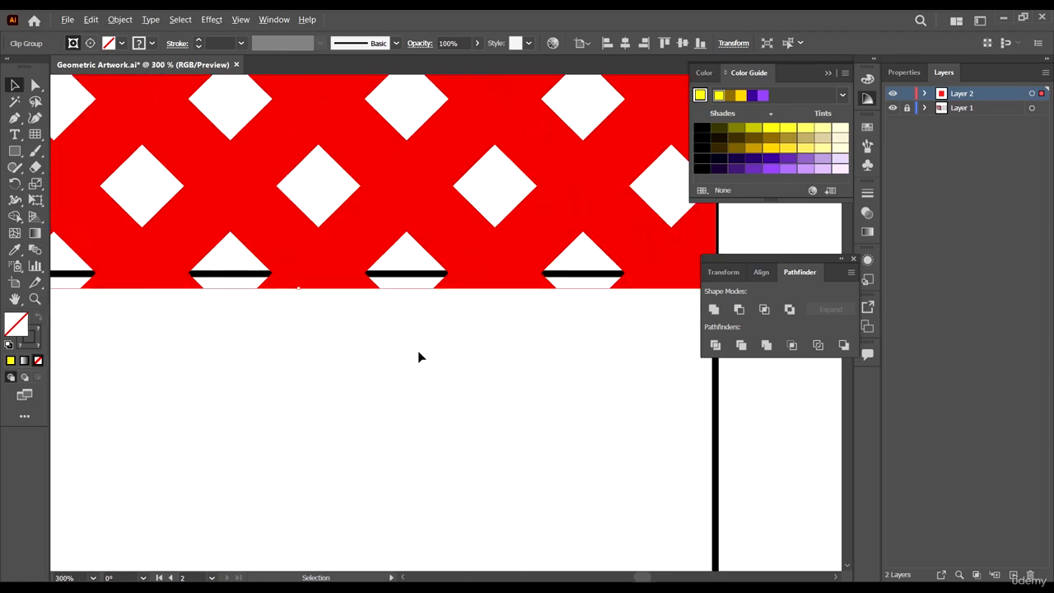
left_click_drag(276, 304, 276, 286)
scroll(437, 391, "down", 5)
scroll(368, 312, "up", 5)
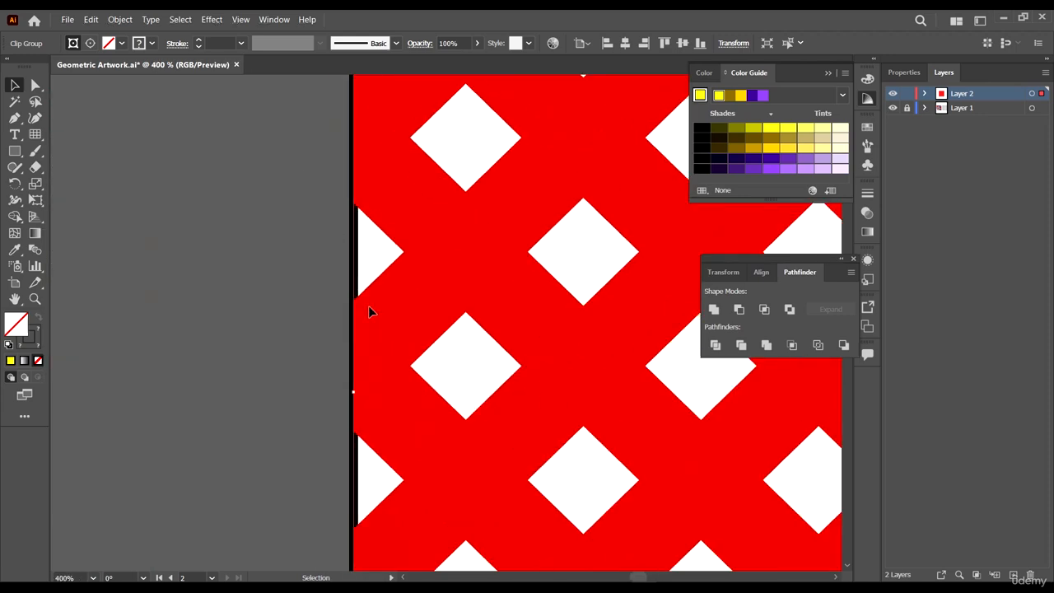
- Compare the clipped red cell with the top-left tile of the reference artwork
scroll(342, 387, "down", 5)
scroll(452, 222, "up", 5)
scroll(433, 250, "down", 5)
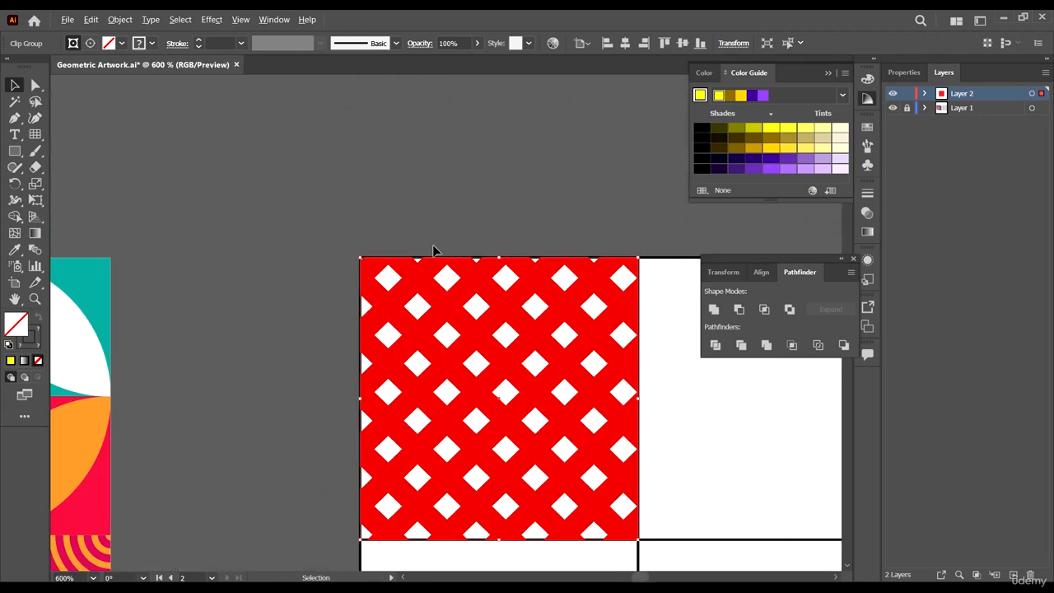
scroll(392, 338, "down", 5)
left_click(491, 240)
left_click_drag(483, 401, 537, 382)
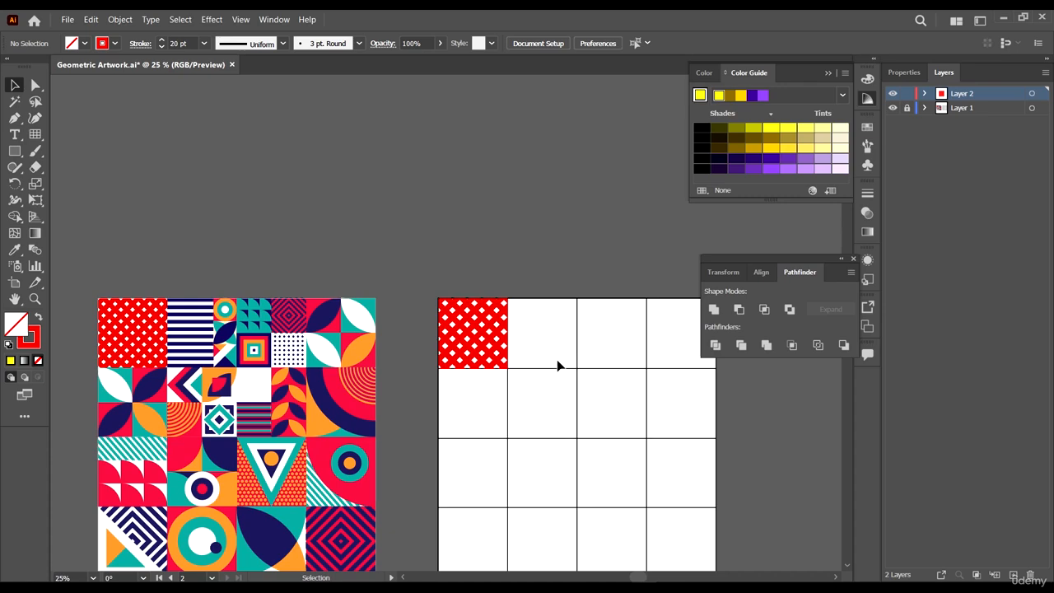
scroll(507, 387, "down", 2)
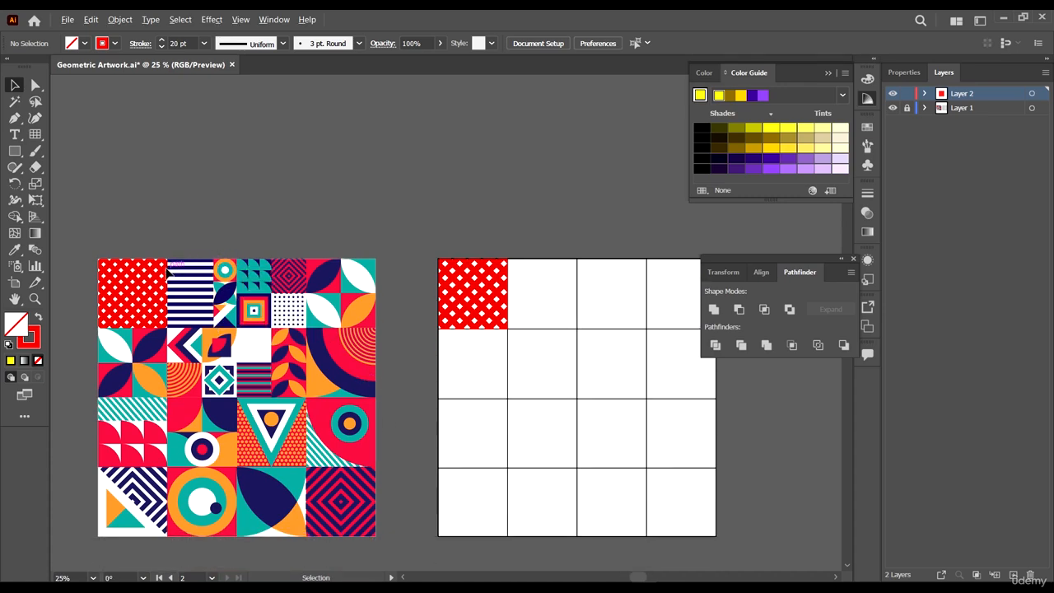
scroll(168, 268, "up", 3)
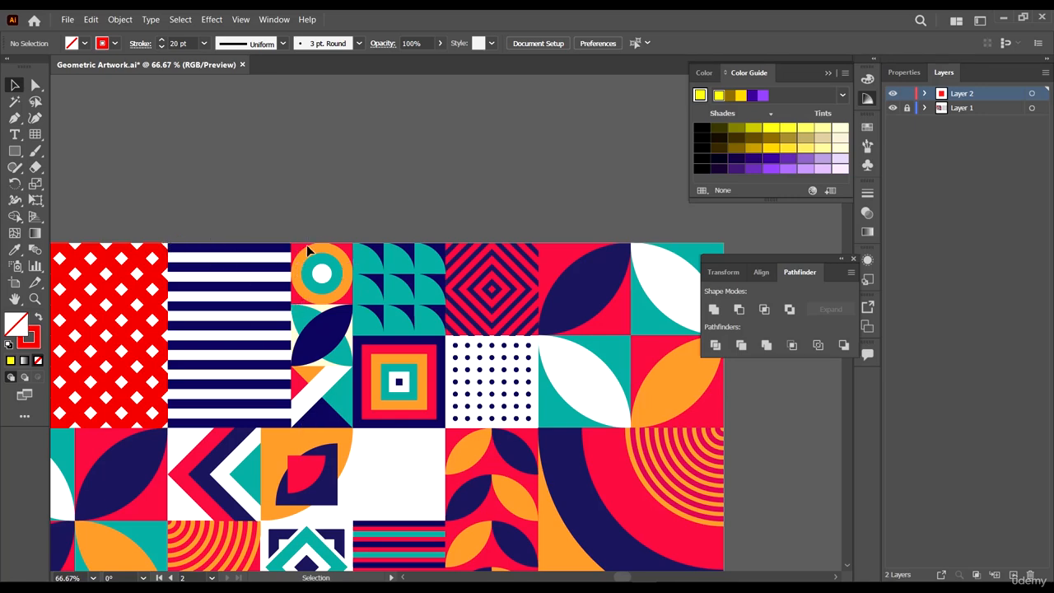
scroll(247, 269, "down", 2)
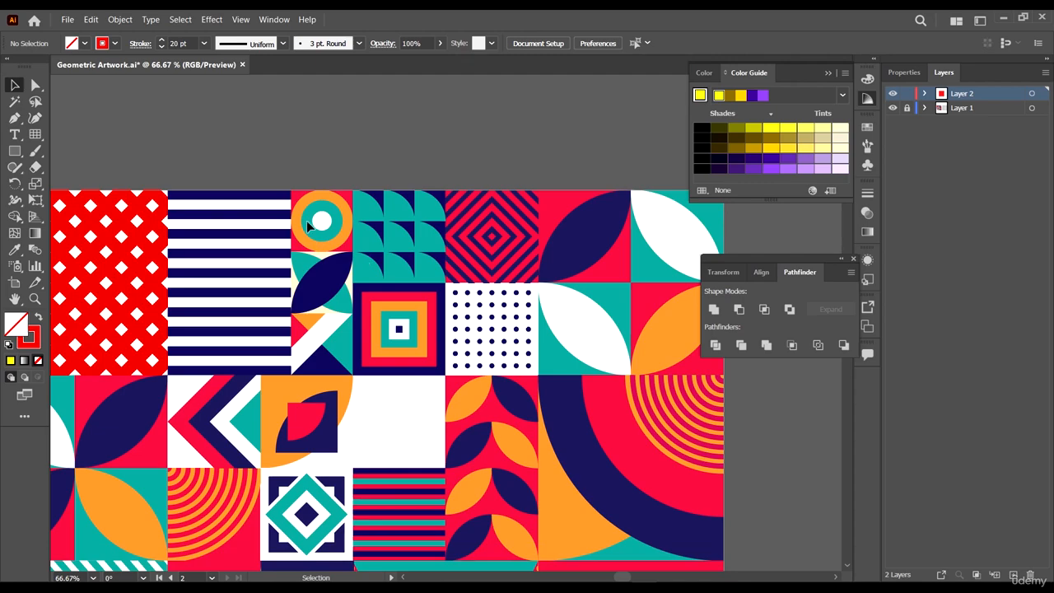
scroll(297, 249, "down", 3)
scroll(266, 227, "up", 3)
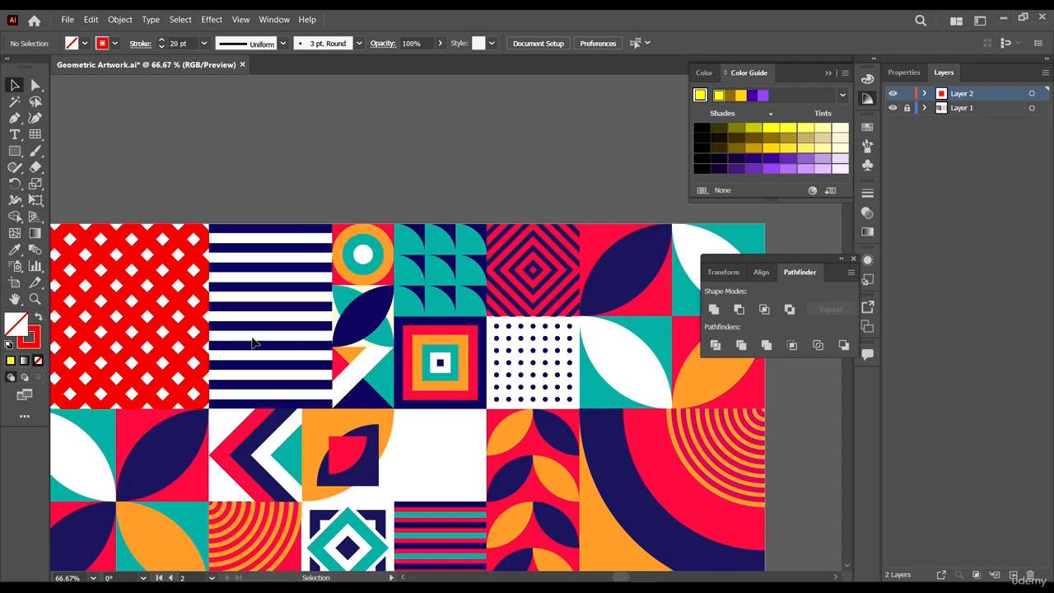
scroll(254, 342, "down", 3)
scroll(260, 356, "up", 1)
scroll(610, 264, "right", 4)
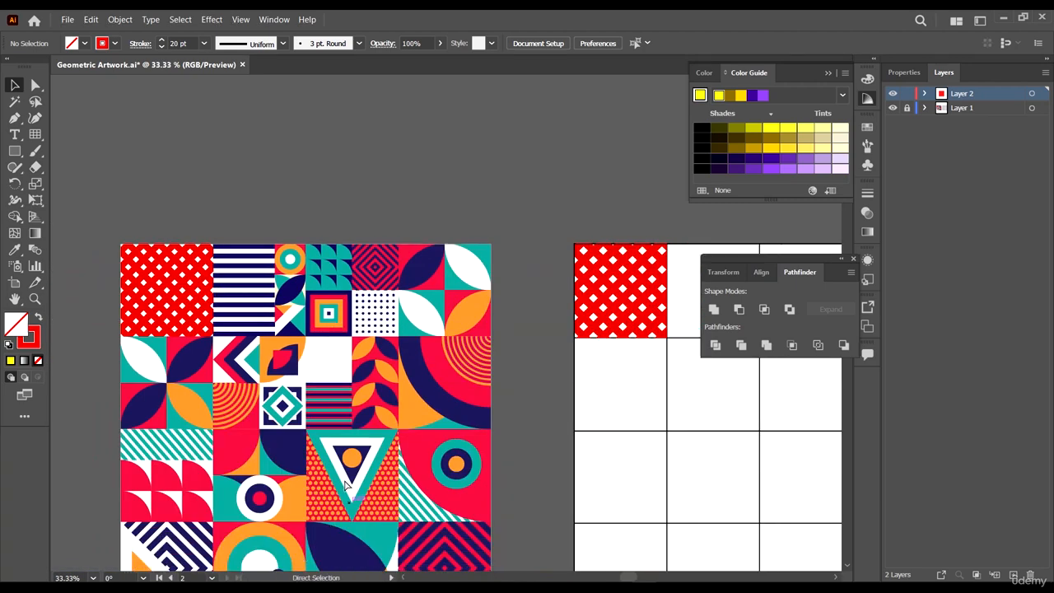
scroll(618, 270, "up", 1)
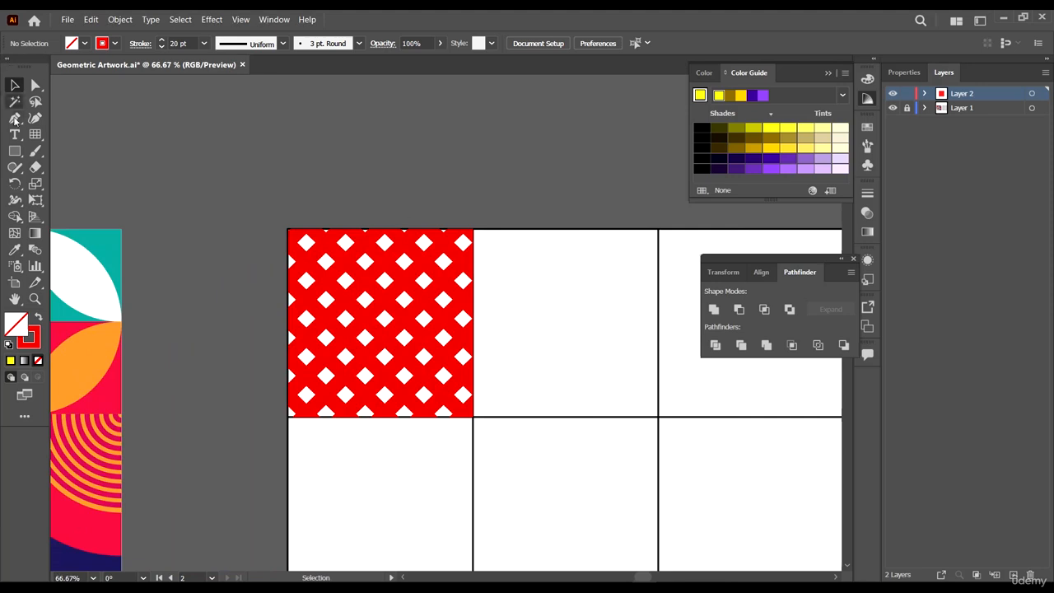
- Draw a rectangle over the second cell of the top row, giving it a cyan fill and no stroke
left_click(15, 150)
scroll(406, 226, "right", 2)
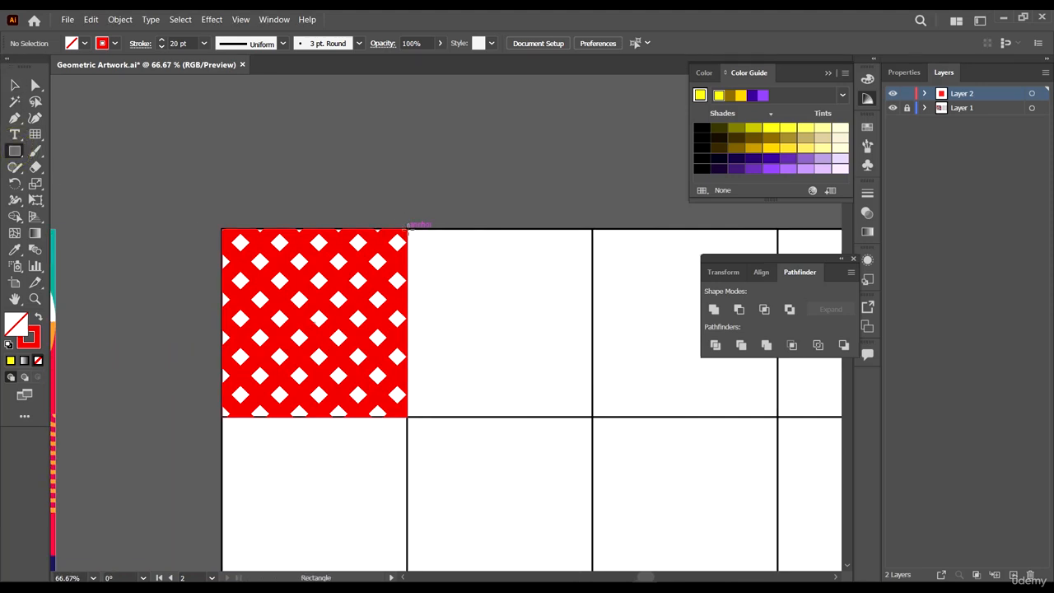
left_click_drag(406, 227, 593, 419)
left_click(85, 42)
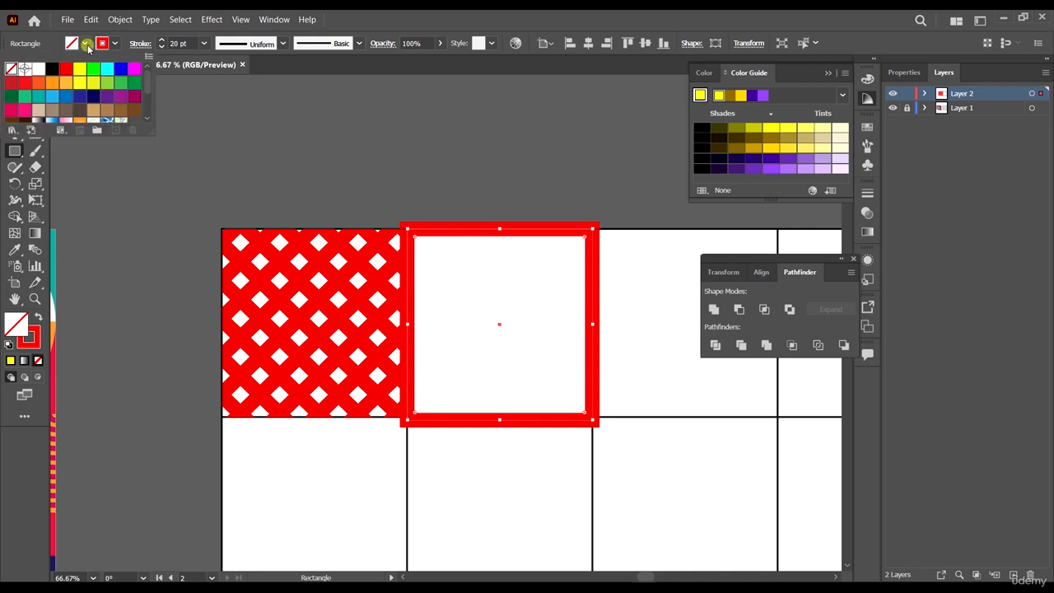
left_click(65, 71)
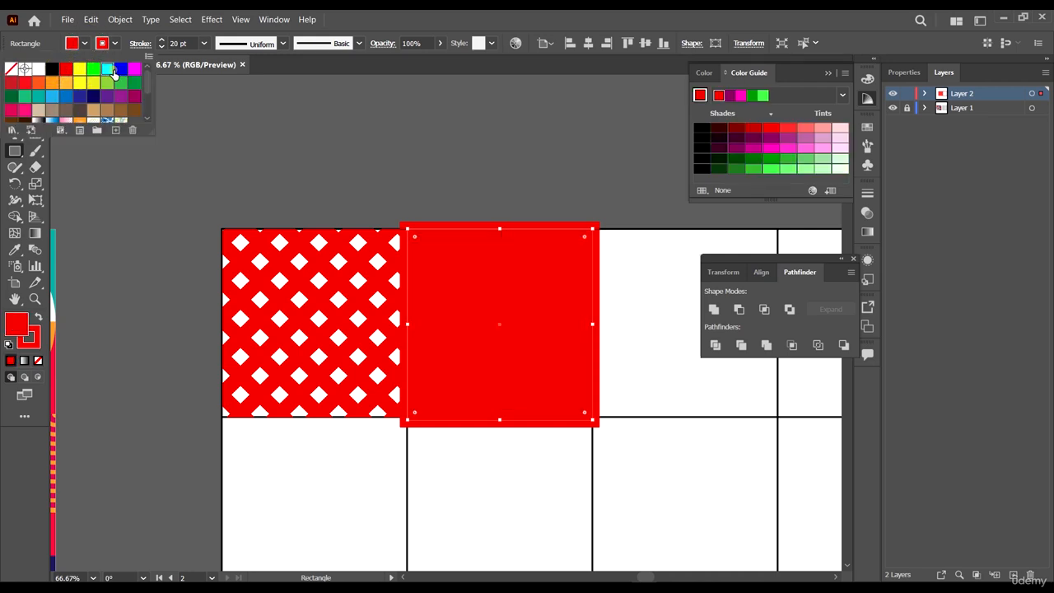
left_click(107, 69)
left_click(102, 42)
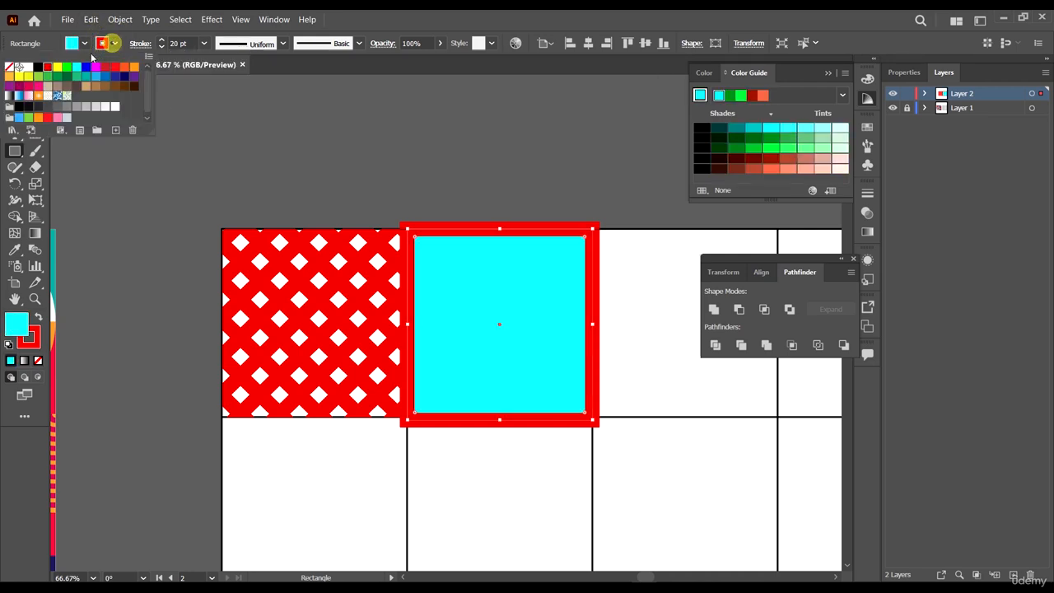
left_click(9, 67)
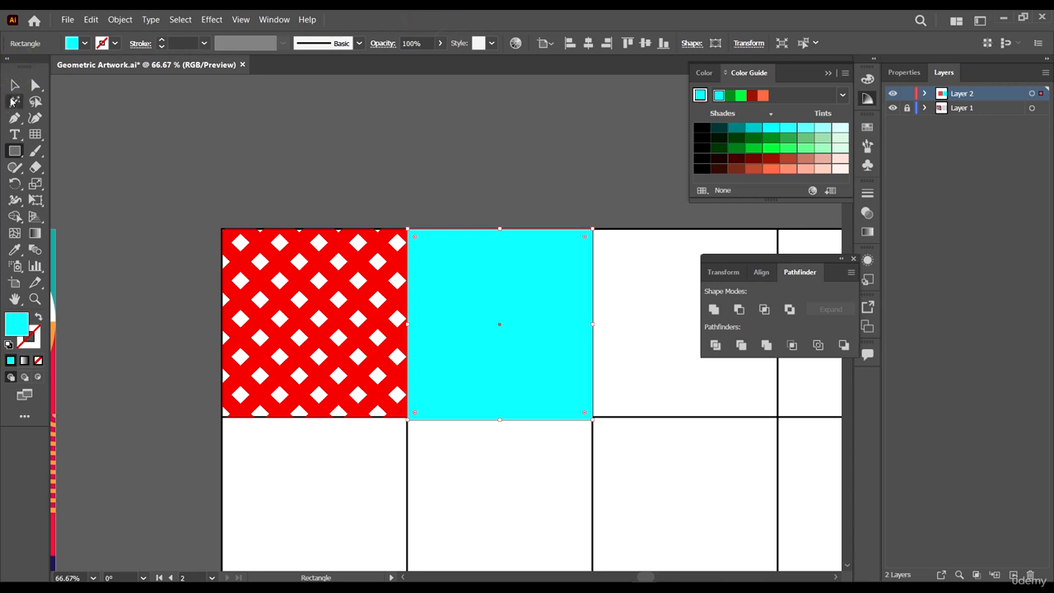
- Align the cyan rectangle's left and bottom edges with the cell's grid lines
left_click(14, 85)
key("ctrl+plus")
key("ctrl+plus")
key("ctrl+plus")
scroll(240, 346, "down", 3)
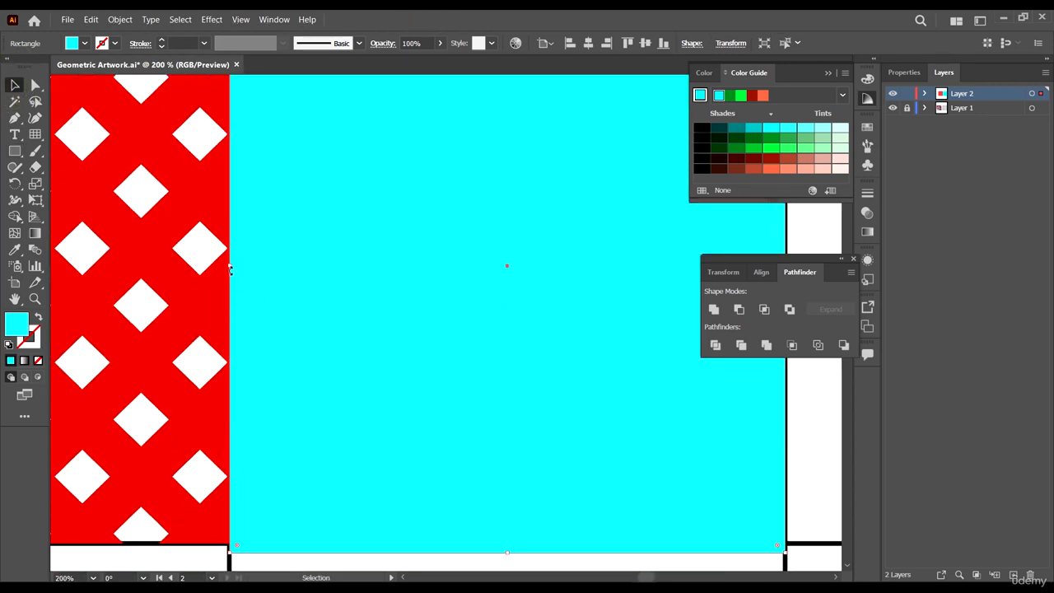
left_click_drag(229, 266, 230, 266)
scroll(426, 471, "down", 1)
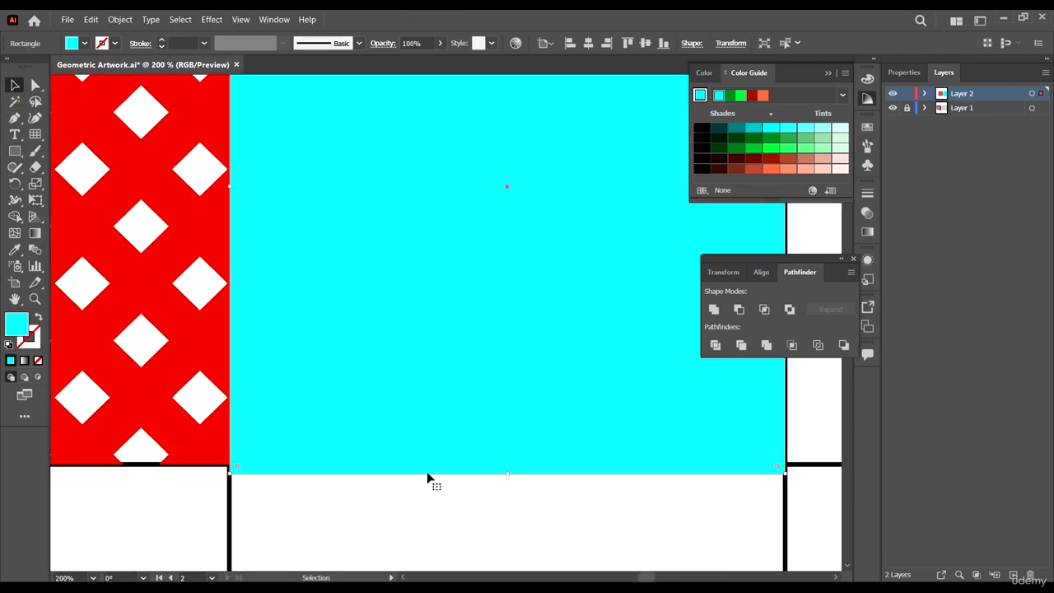
mouse_move(509, 476)
left_mouse_down()
mouse_move(525, 447)
mouse_move(525, 465)
left_mouse_up()
- Split the cyan rectangle into a grid of 1 row and 3 columns
scroll(472, 366, "down", 4)
scroll(552, 345, "up", 4)
scroll(553, 331, "down", 1)
scroll(552, 336, "down", 2)
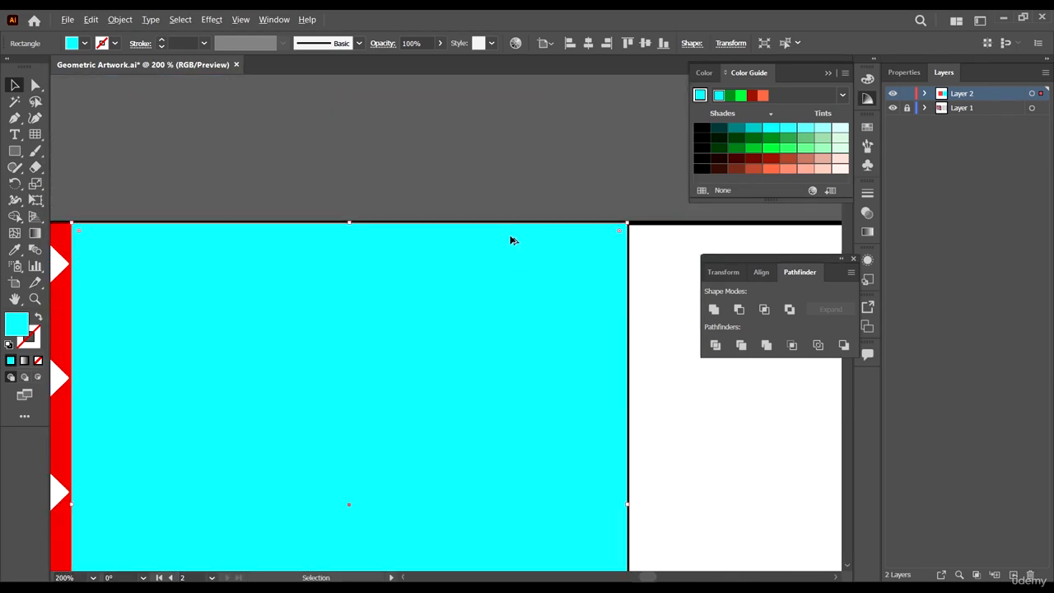
scroll(350, 179, "down", 2)
left_click(120, 19)
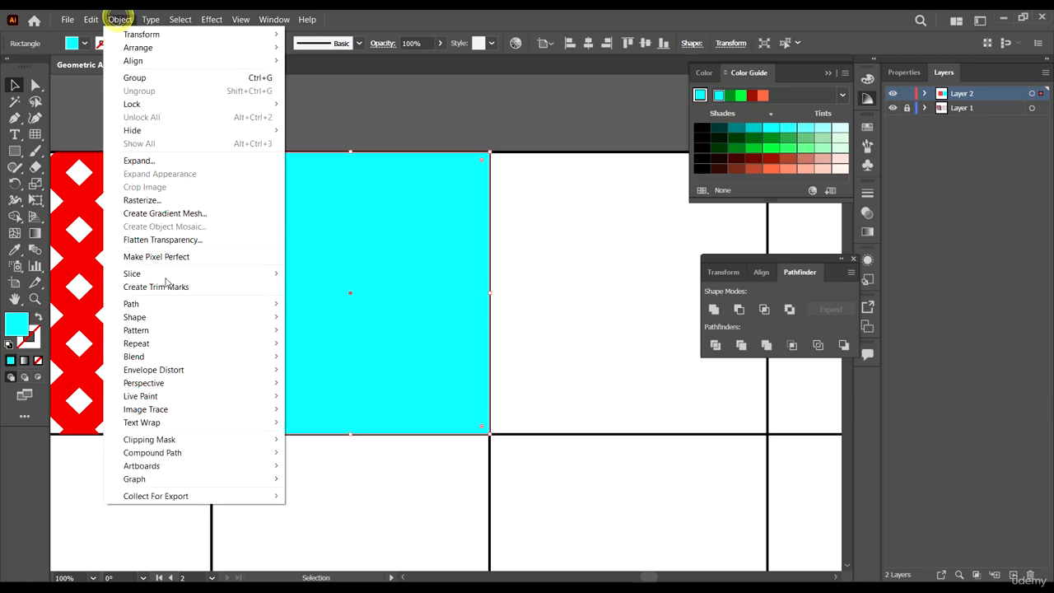
mouse_move(242, 304)
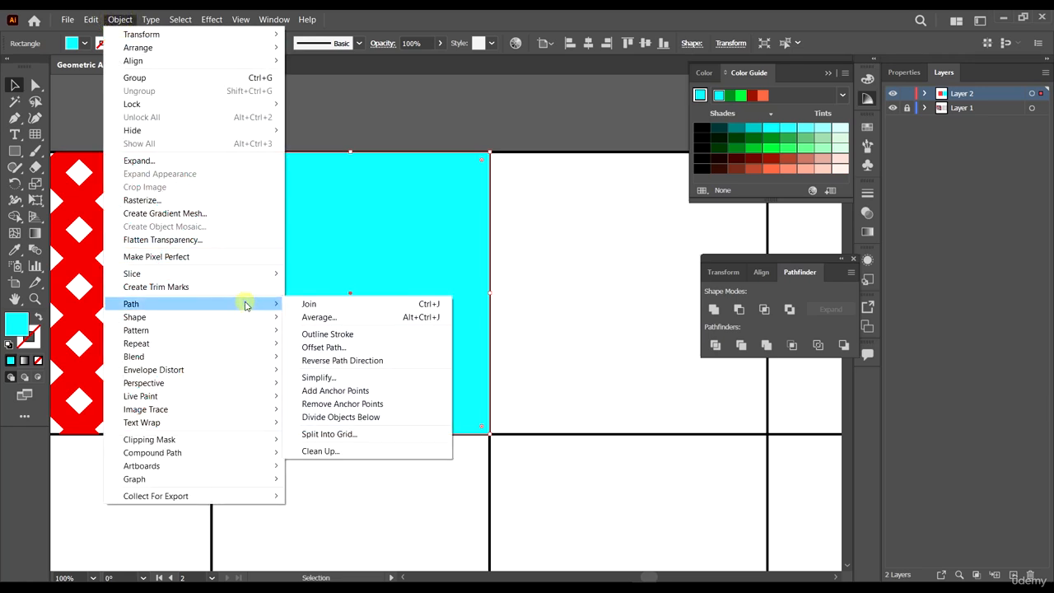
left_click(365, 434)
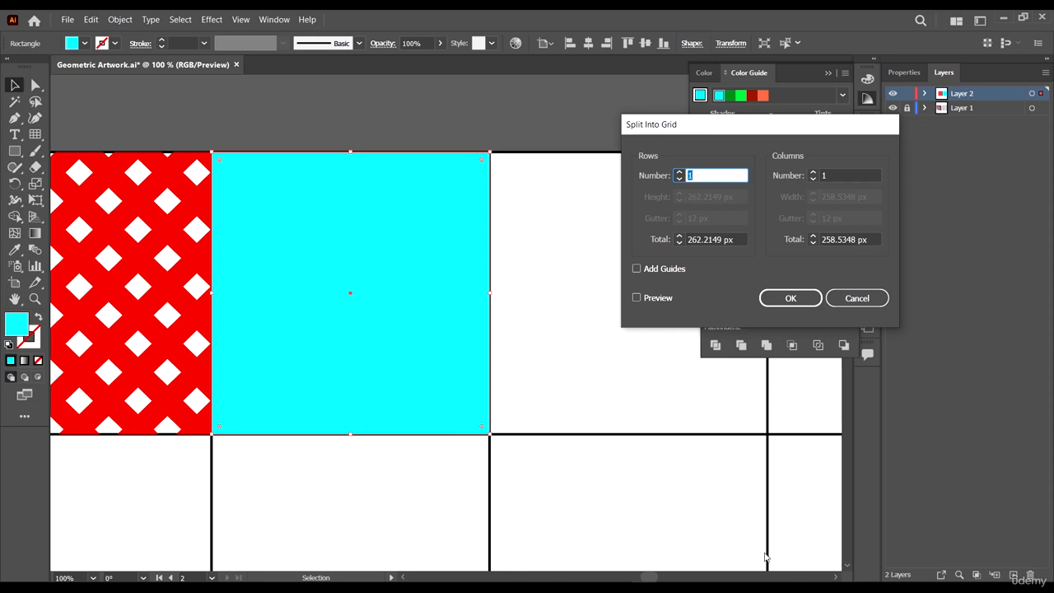
left_click(652, 297)
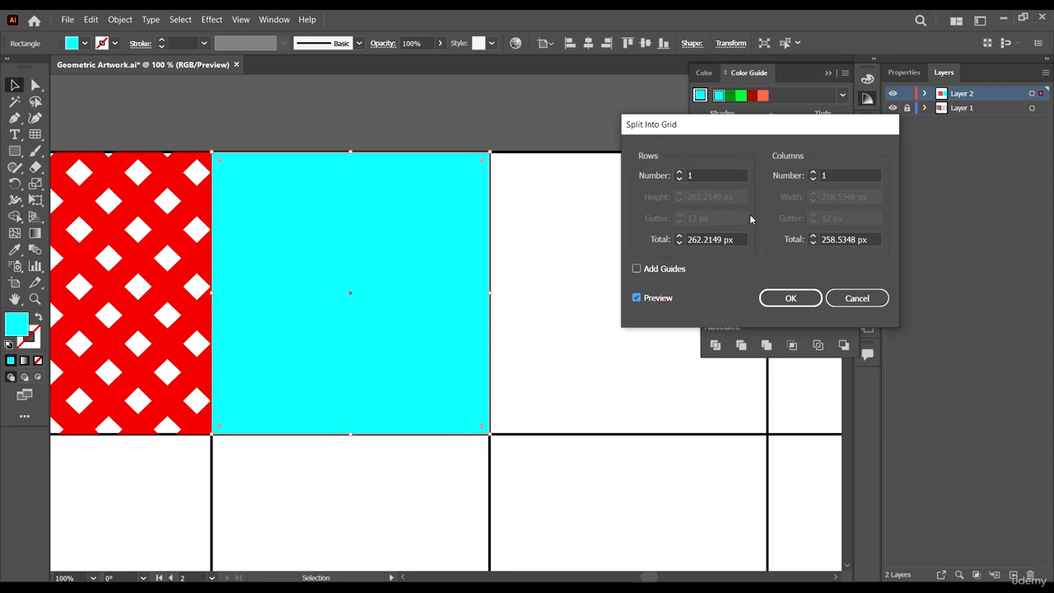
left_click(813, 171)
left_click(812, 171)
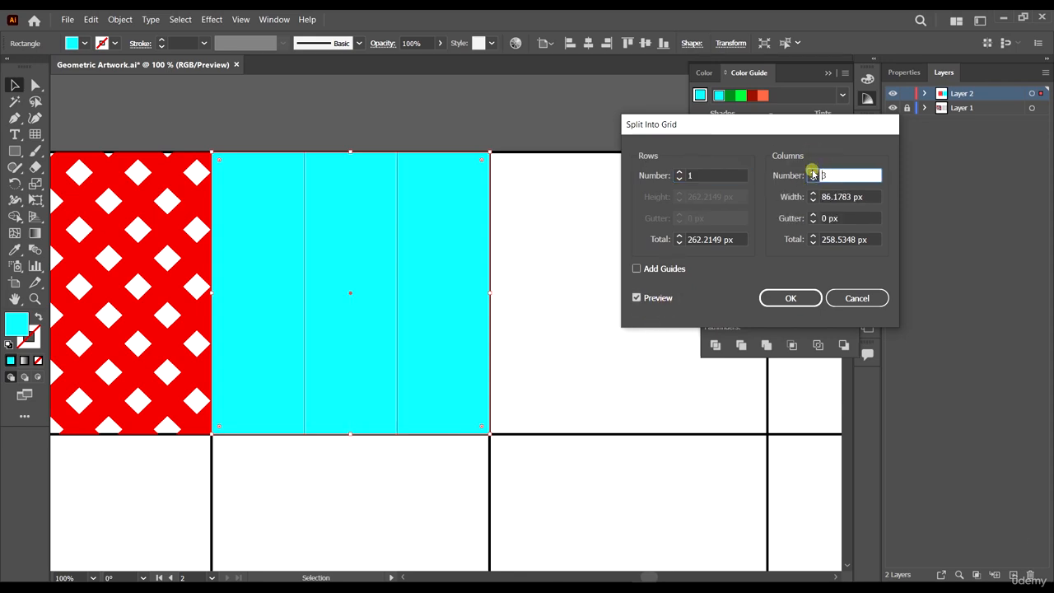
left_click(809, 300)
left_click(564, 248)
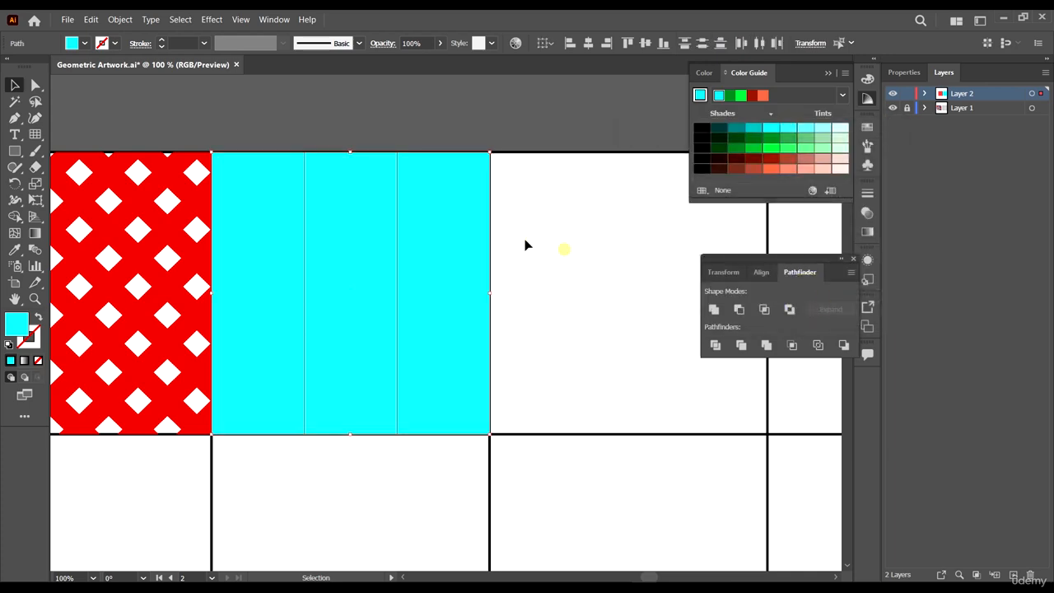
left_click(422, 202)
left_click_drag(436, 244, 581, 280)
key("ctrl+z")
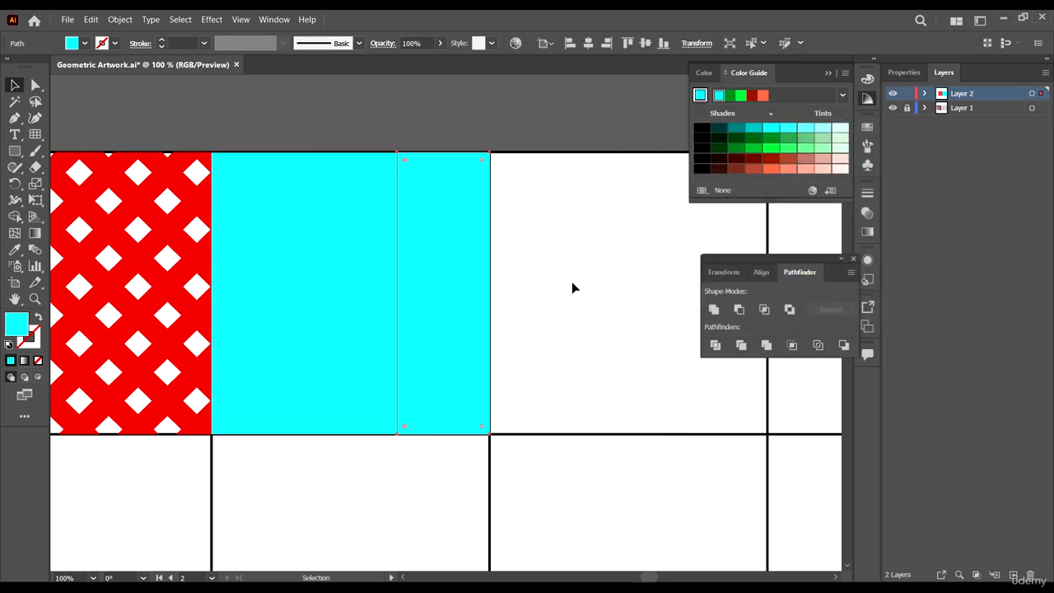
- Select two of the three cyan columns and unite them into one shape
left_click(361, 229)
scroll(592, 257, "down", 5)
scroll(374, 244, "up", 3)
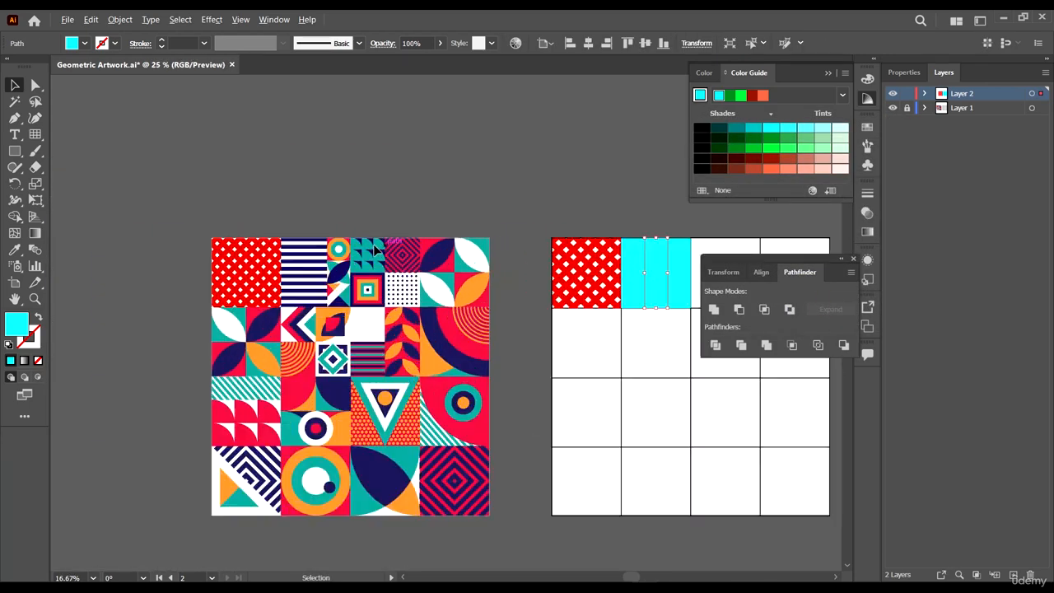
scroll(221, 236, "down", 5)
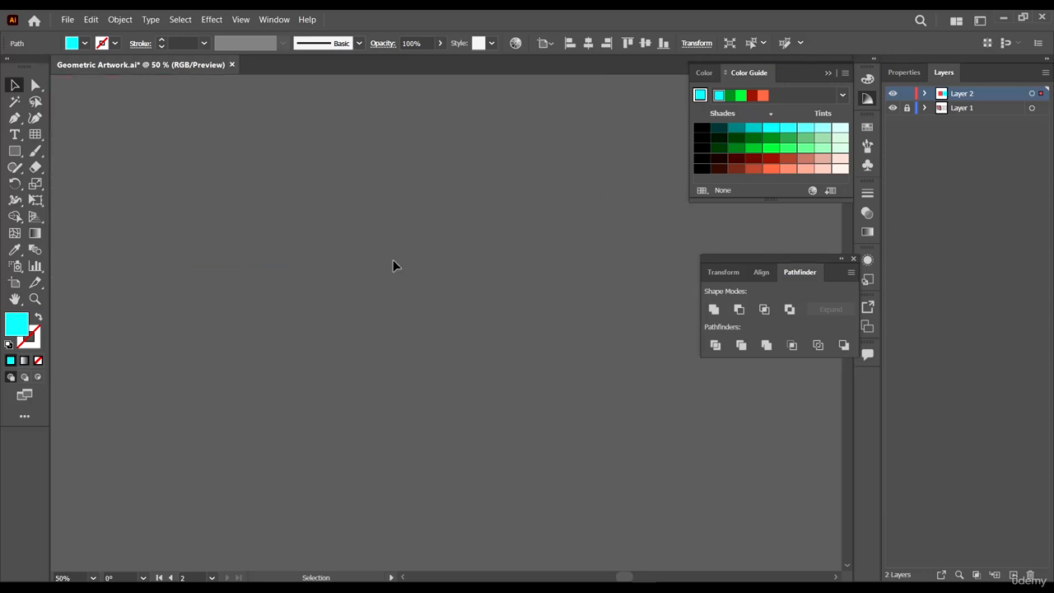
key("ctrl+0")
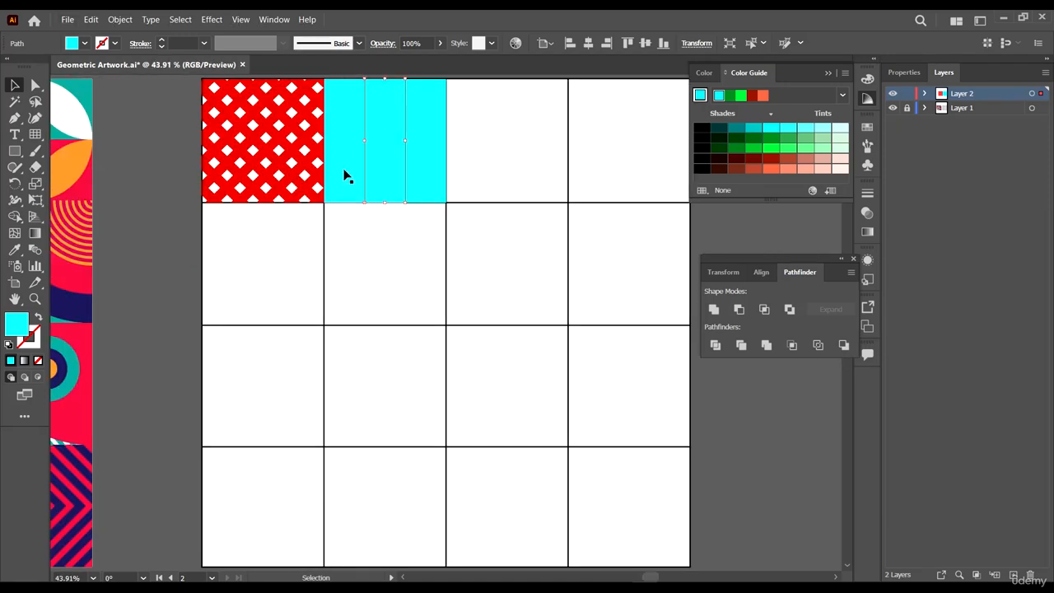
left_click(369, 171, "shift")
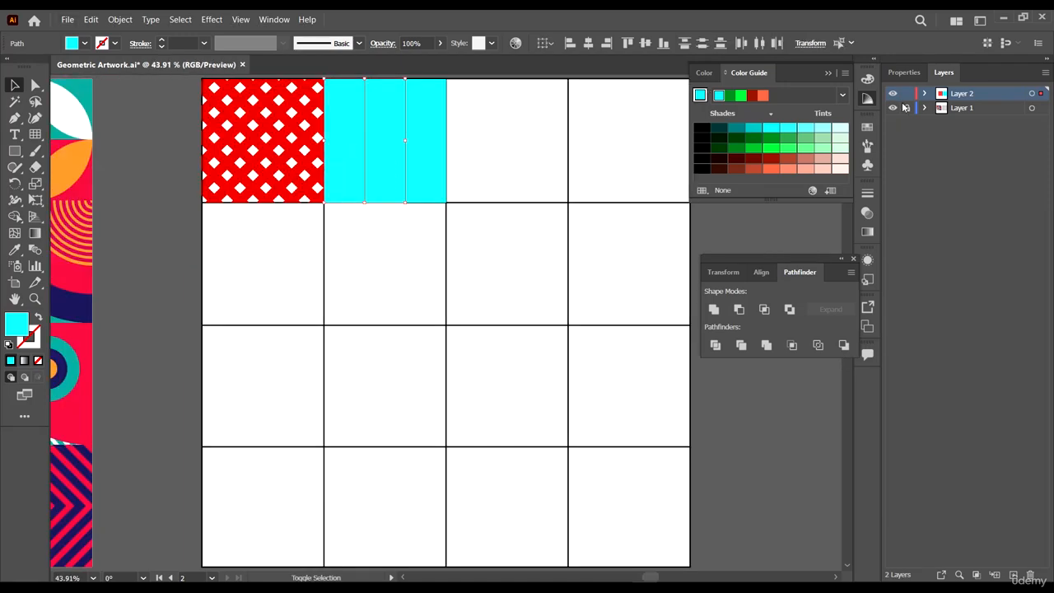
left_click(713, 310)
- Shrink the merged cyan shape into a thin strip along the cell's top edge
scroll(564, 310, "down", 2)
scroll(527, 239, "up", 1)
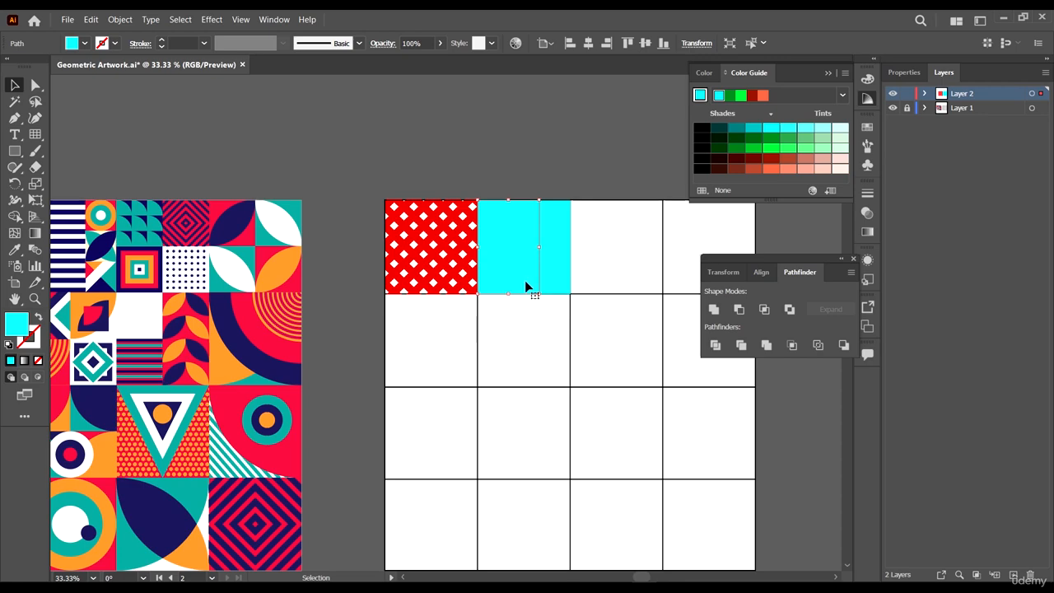
mouse_move(527, 286)
left_mouse_down()
mouse_move(522, 217)
mouse_move(517, 272)
mouse_move(534, 305)
left_mouse_up()
scroll(532, 262, "up", 3)
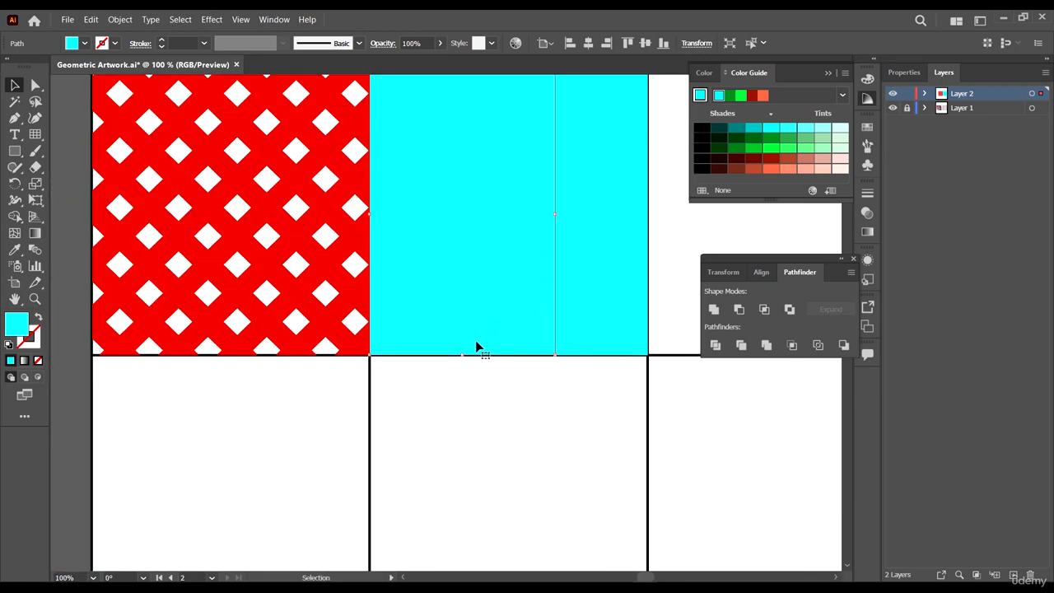
scroll(476, 346, "down", 2)
left_click_drag(472, 346, 471, 213)
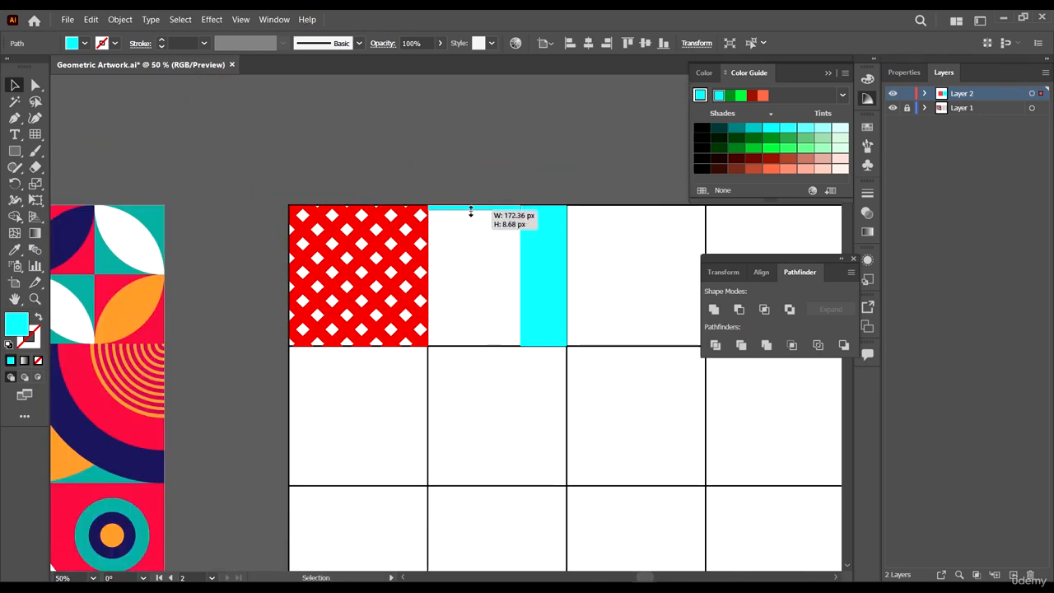
- Fill the strip with the navy stripe colour sampled from the reference artwork using the Eyedropper
scroll(454, 202, "up", 5)
scroll(522, 273, "down", 7)
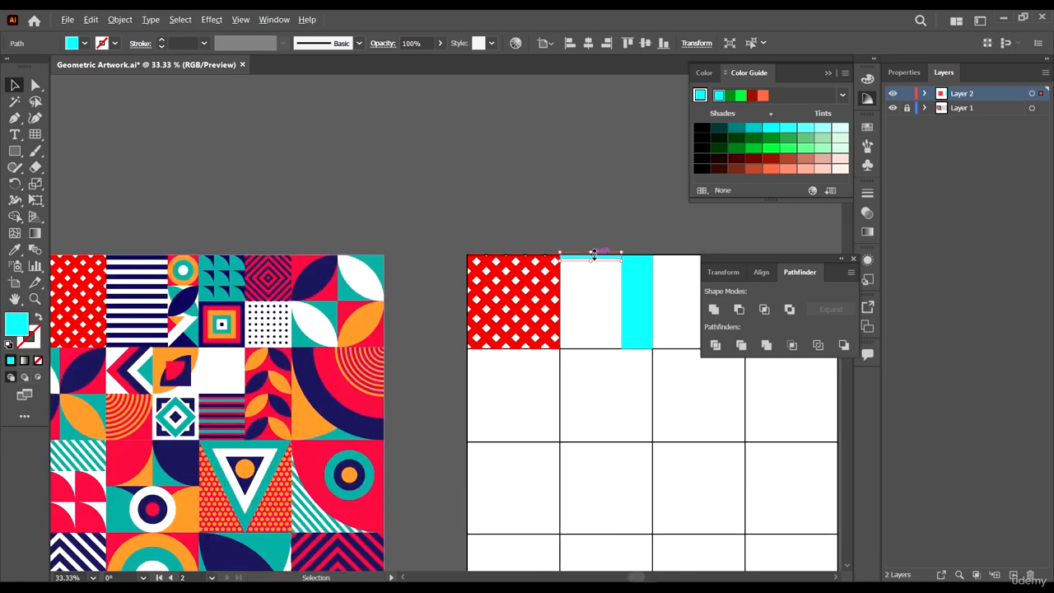
scroll(60, 222, "up", 3)
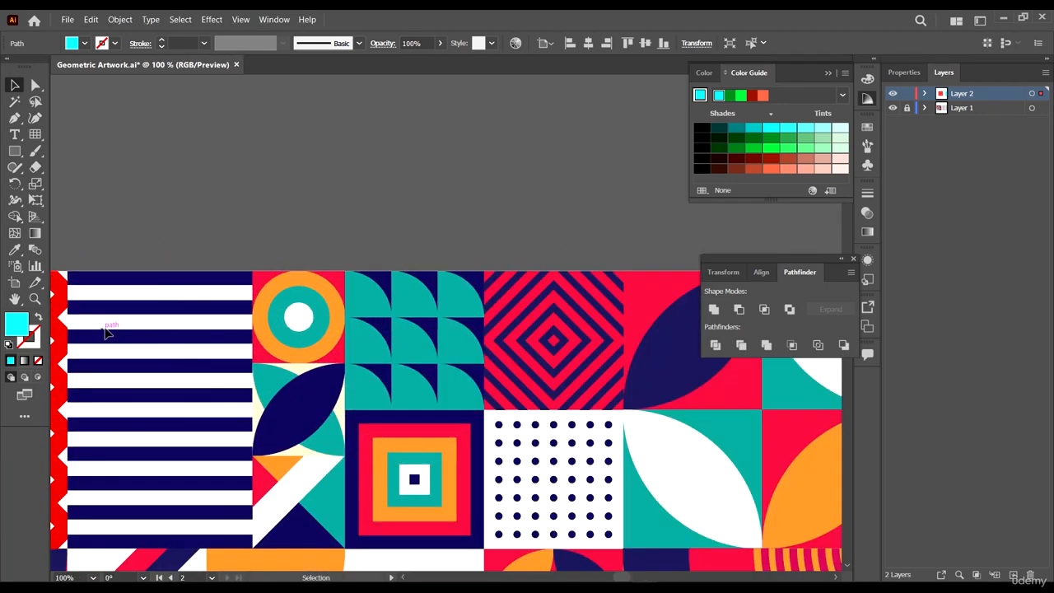
scroll(146, 277, "down", 1)
key("i")
left_click(204, 237)
key("v")
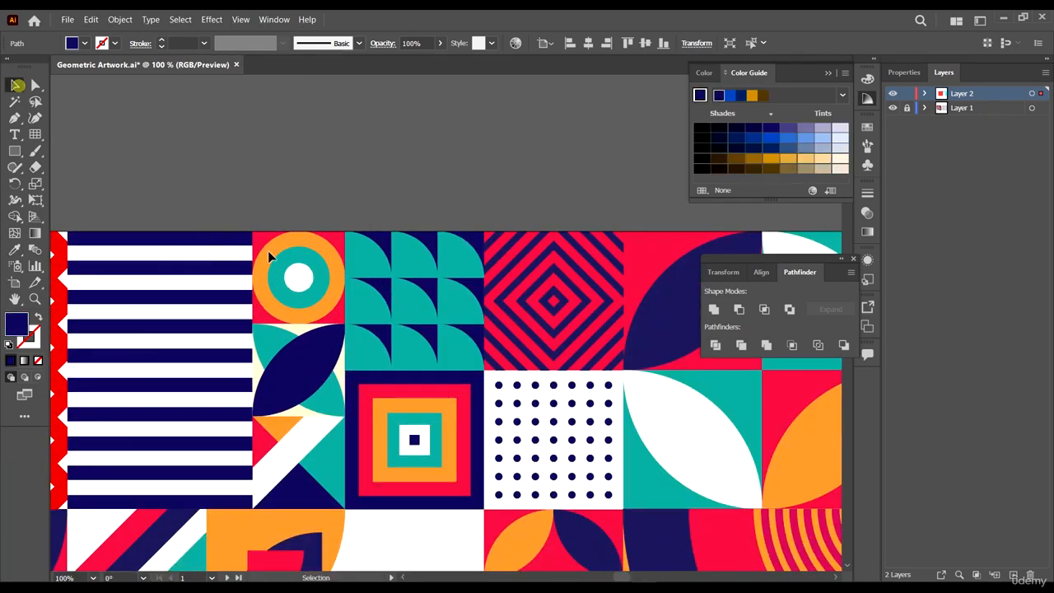
- Duplicate the navy strip down to the cell's bottom edge
scroll(395, 313, "down", 6)
scroll(506, 321, "up", 3)
scroll(457, 256, "up", 3)
scroll(461, 332, "down", 1)
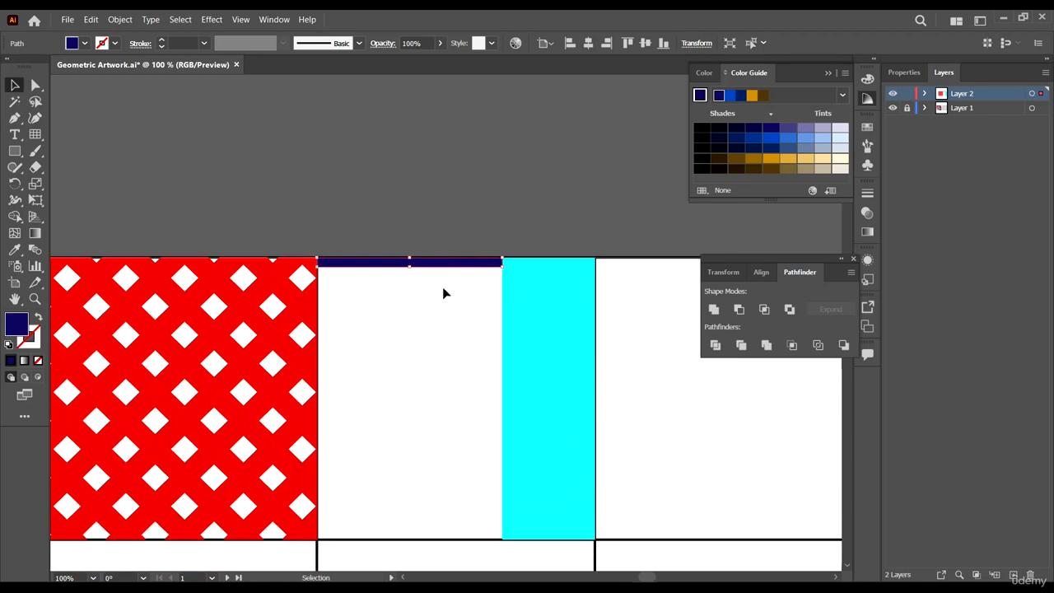
left_click(437, 291)
scroll(405, 275, "up", 1)
scroll(405, 276, "down", 1)
left_click(447, 248)
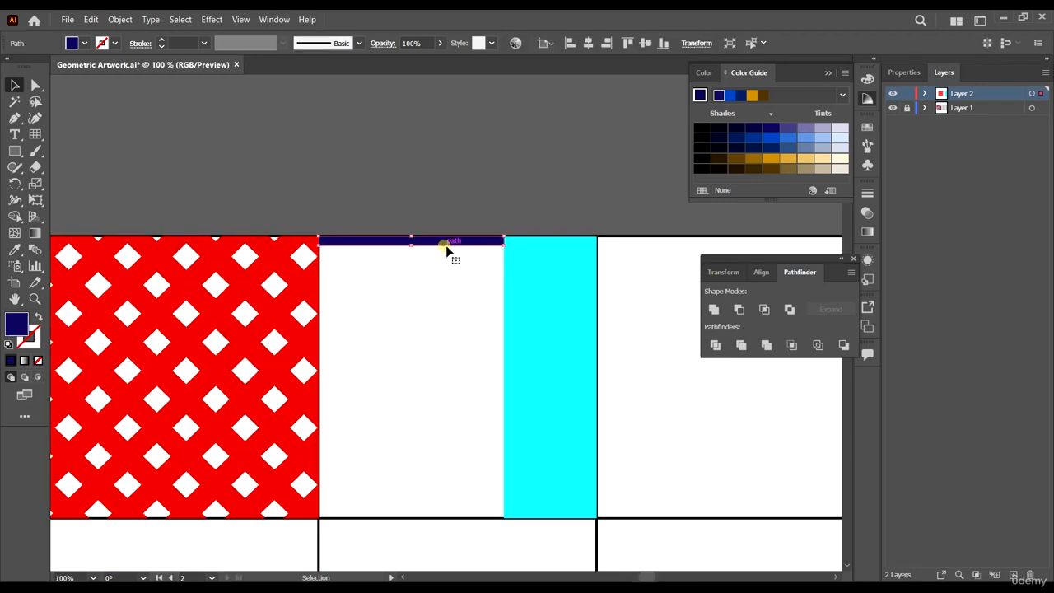
left_click_drag(456, 246, 438, 546)
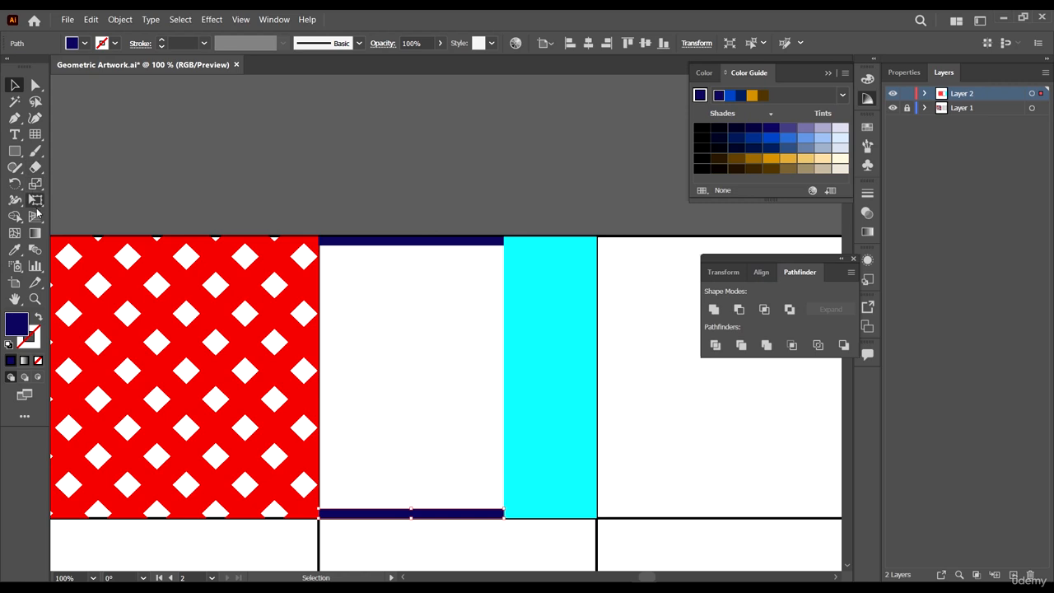
- Create a blend between the top and bottom navy strips
left_click(35, 249)
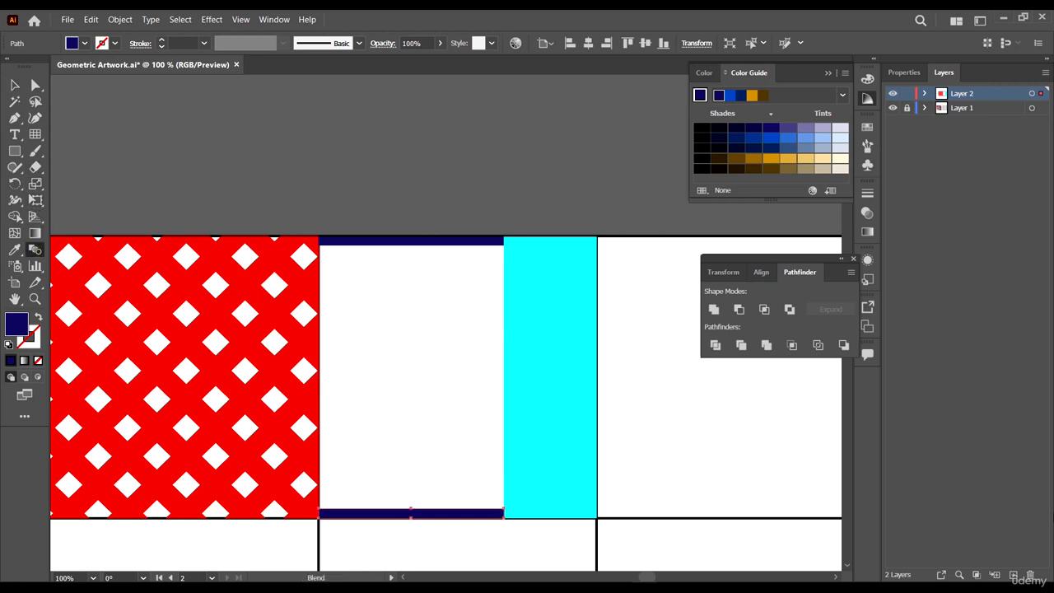
left_click(369, 239)
left_click(461, 514)
scroll(247, 329, "down", 1)
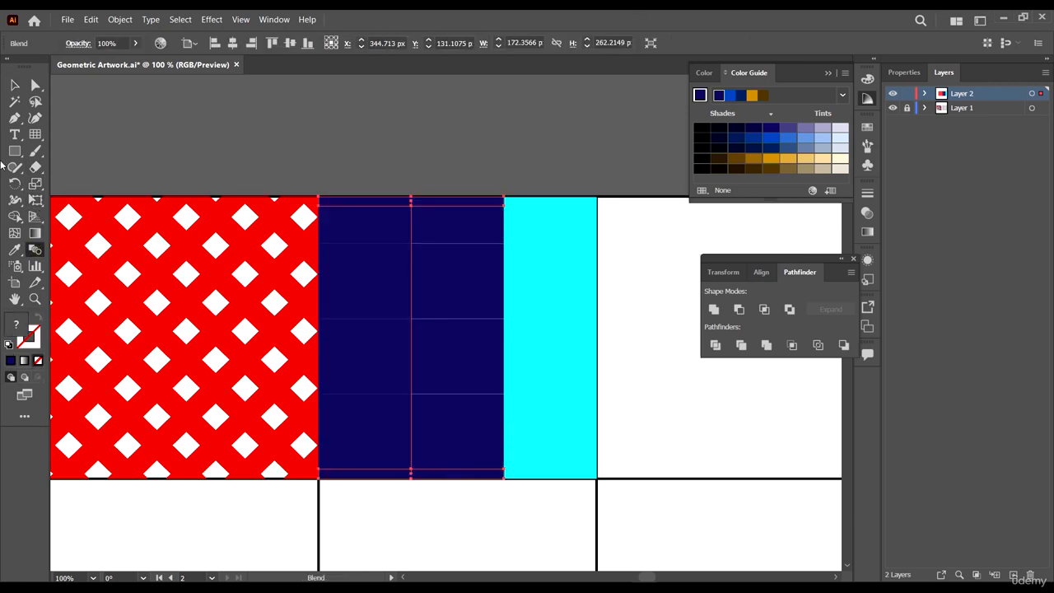
- Set the blend spacing to Specified Steps with 10 steps
double_click(35, 250)
left_click(651, 153)
left_click(647, 190)
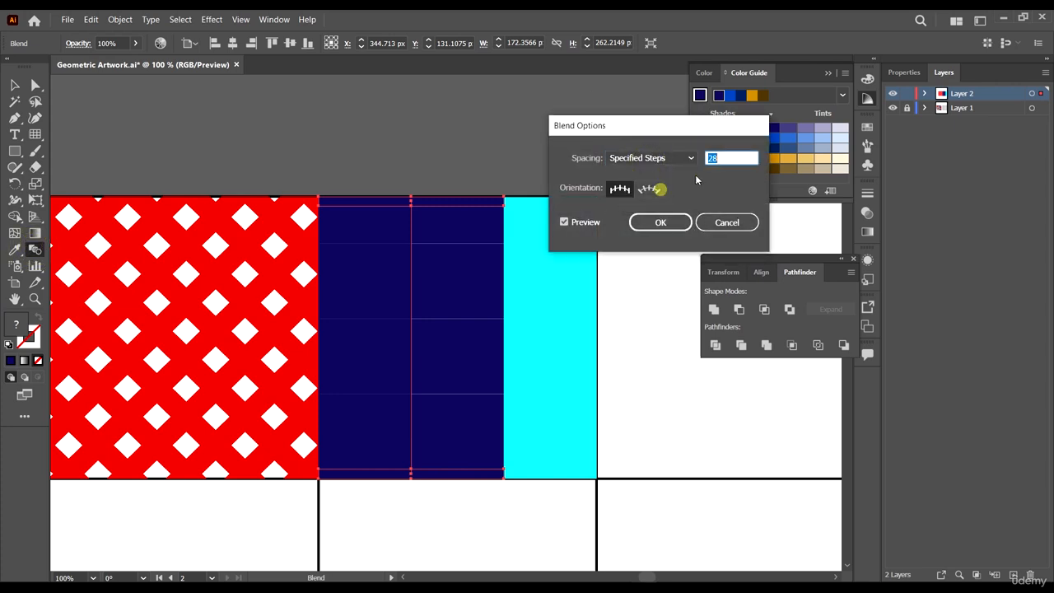
type("10")
left_click(661, 222)
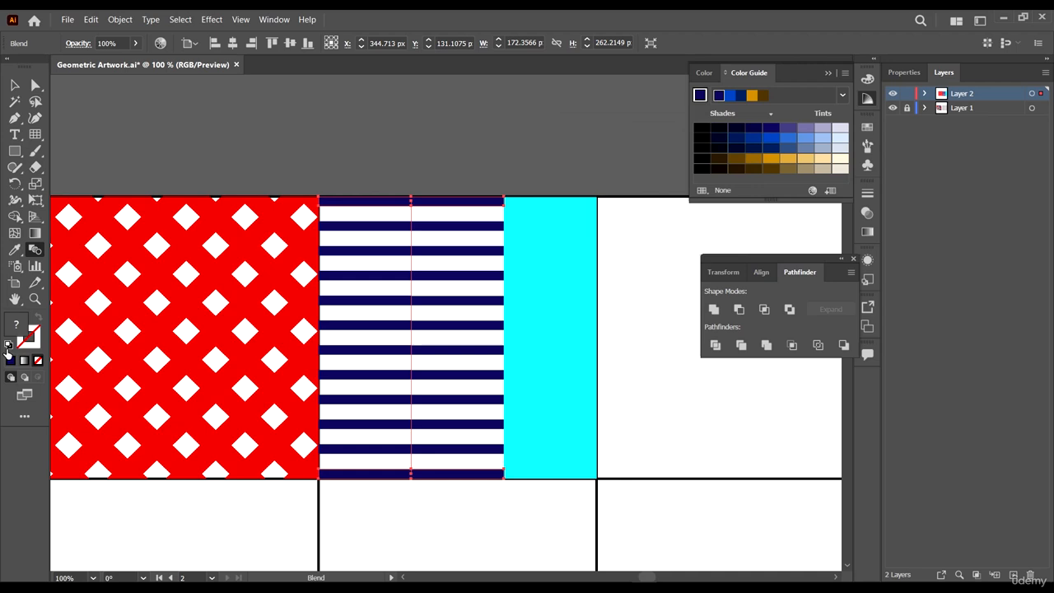
- Change the blend's specified steps to 12
double_click(34, 249)
double_click(710, 157)
type("15")
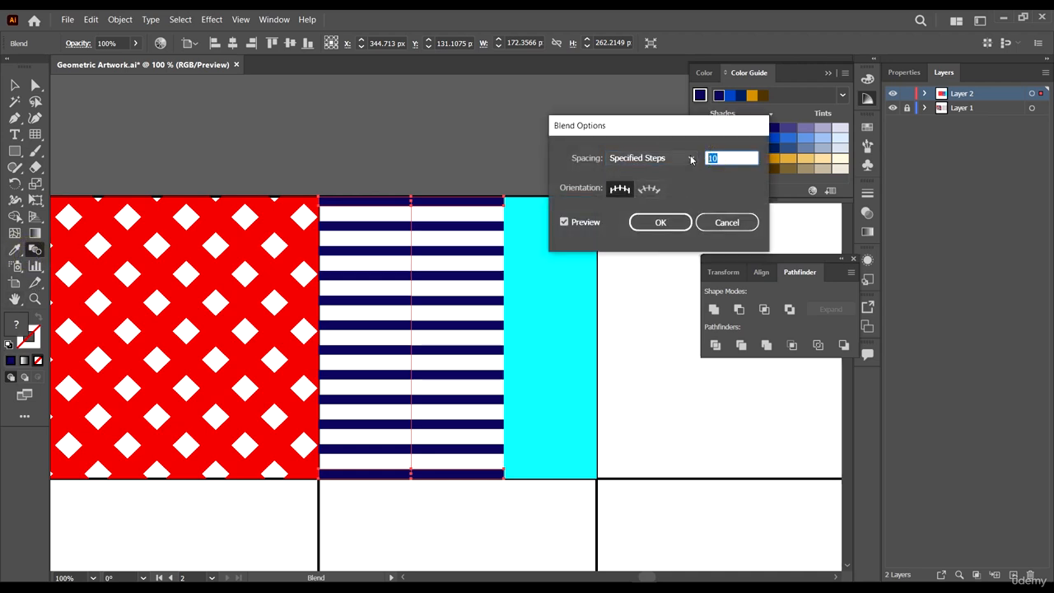
left_click(651, 221)
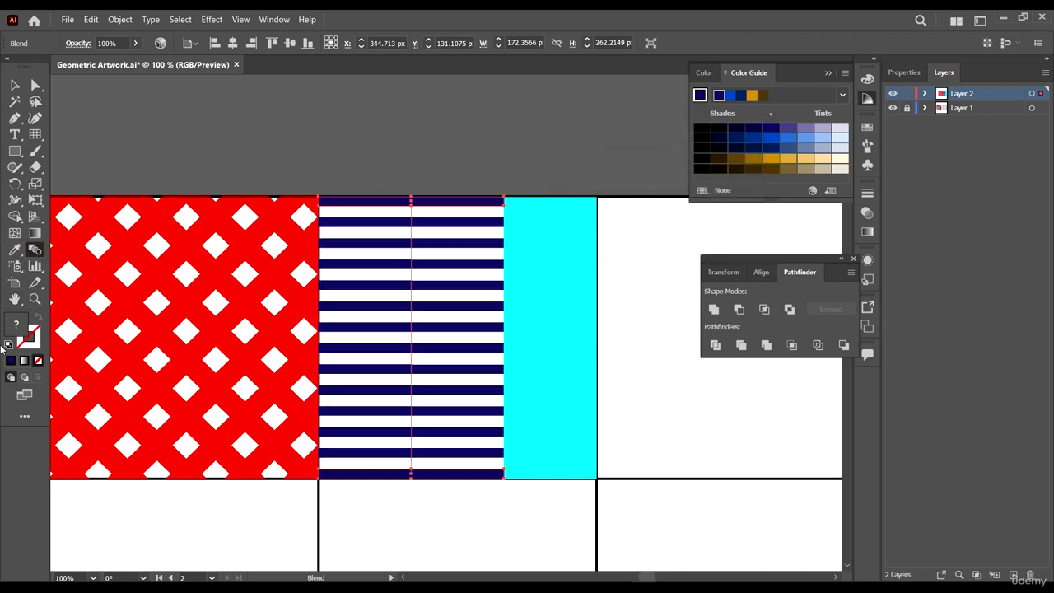
- Set the blend's specified steps back to 10
double_click(36, 253)
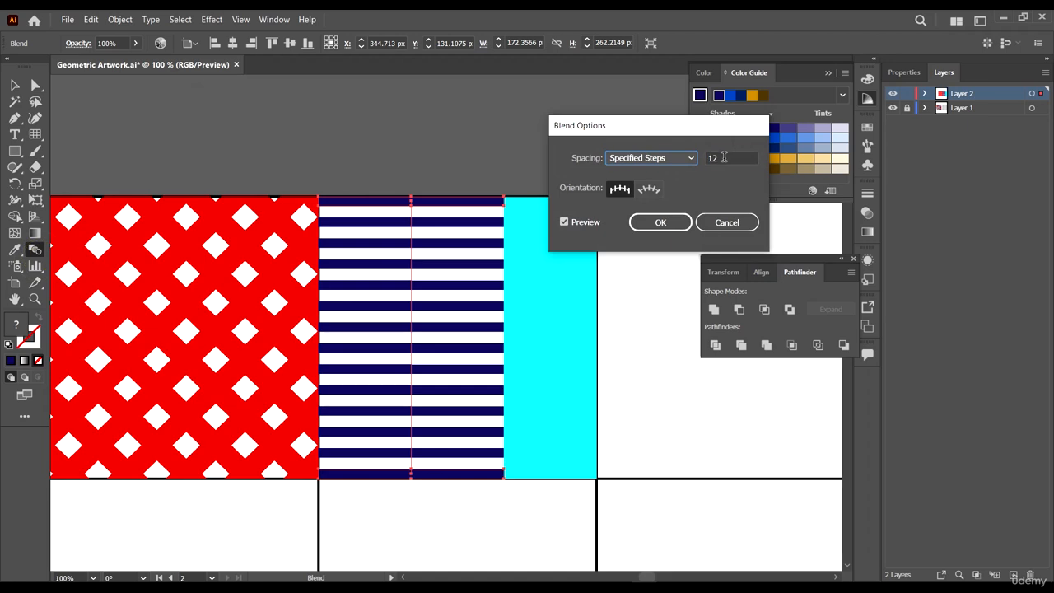
double_click(720, 158)
type("10")
left_click(662, 221)
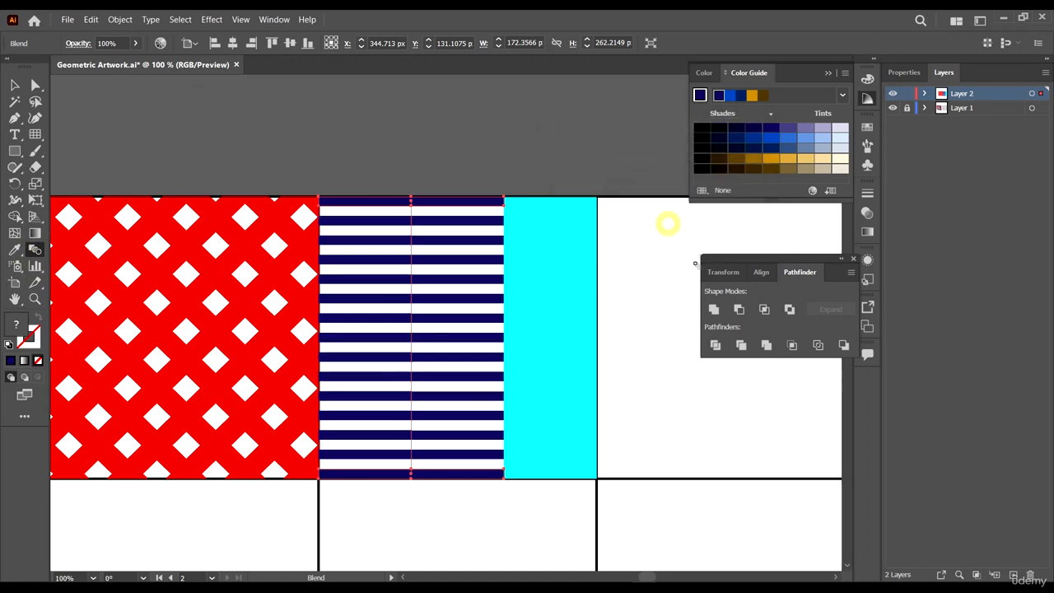
- Split the cyan strip into a grid of 3 rows with preview on
scroll(461, 259, "right", 1)
left_click(445, 179)
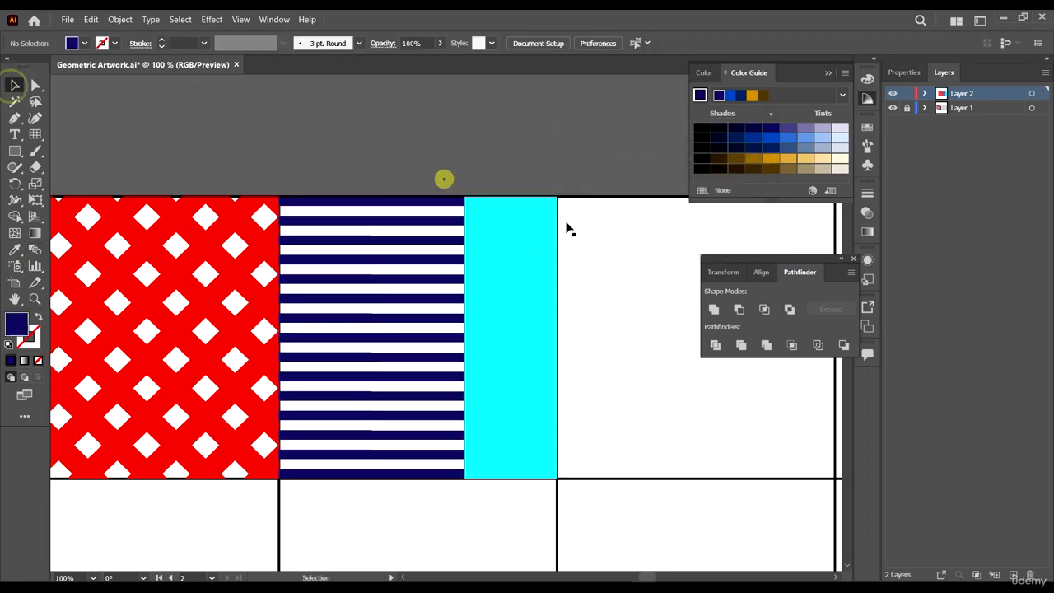
scroll(567, 222, "down", 4)
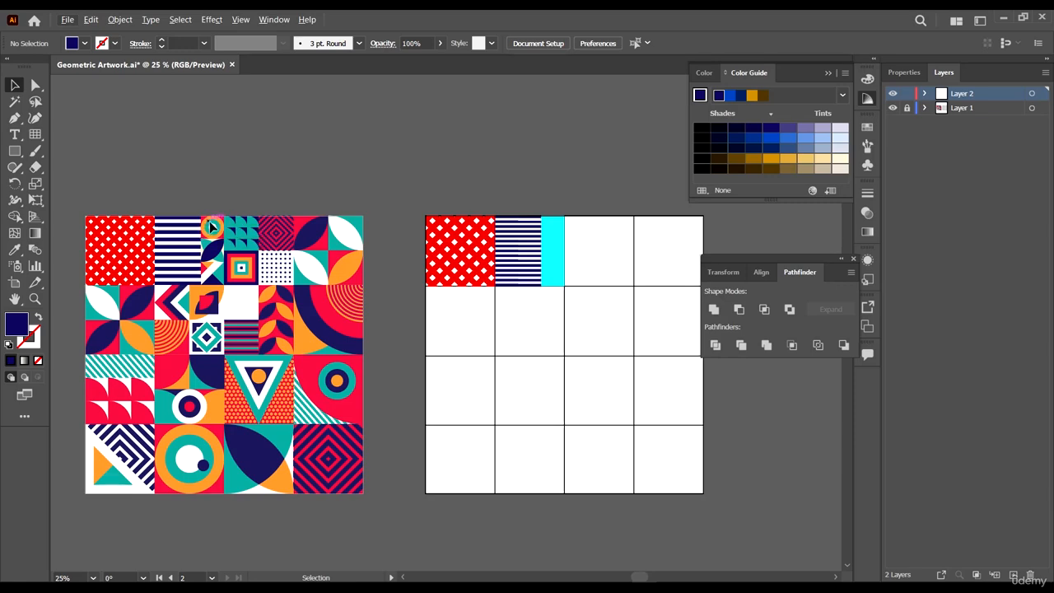
scroll(573, 188, "up", 3)
left_click(534, 343)
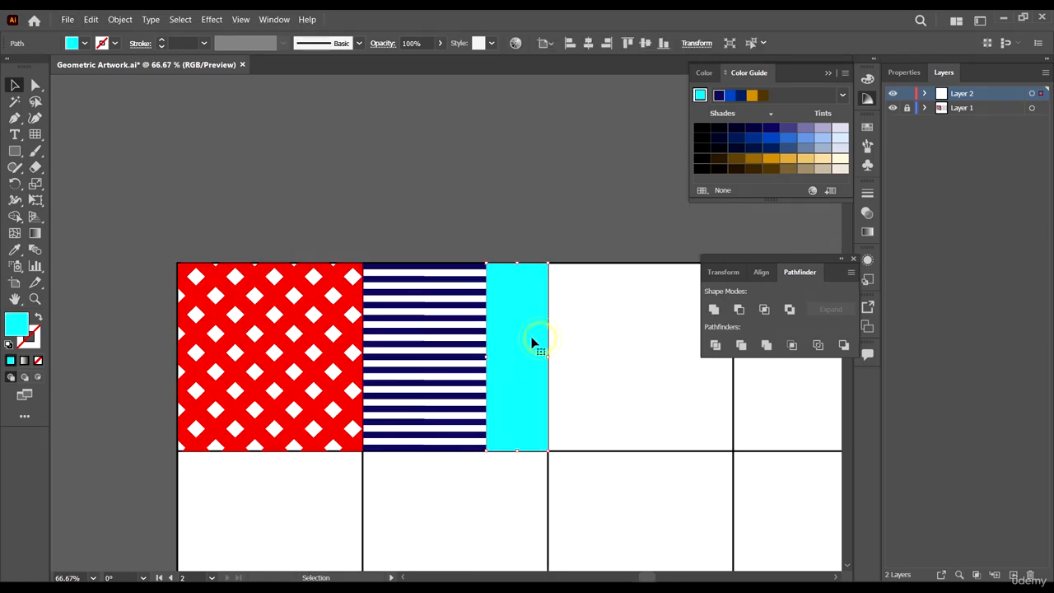
left_click(123, 20)
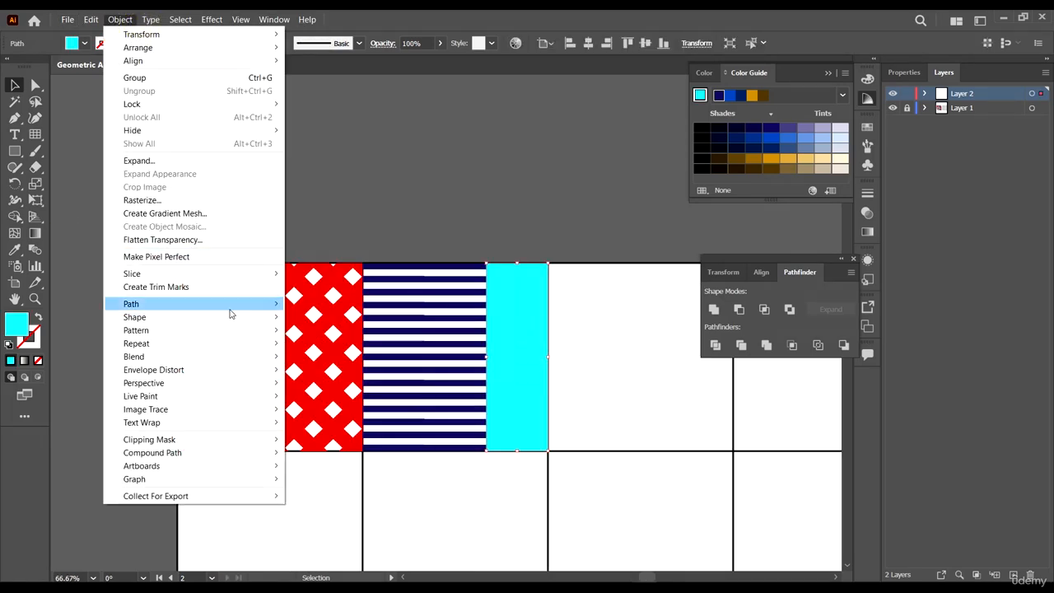
mouse_move(233, 304)
left_click(343, 433)
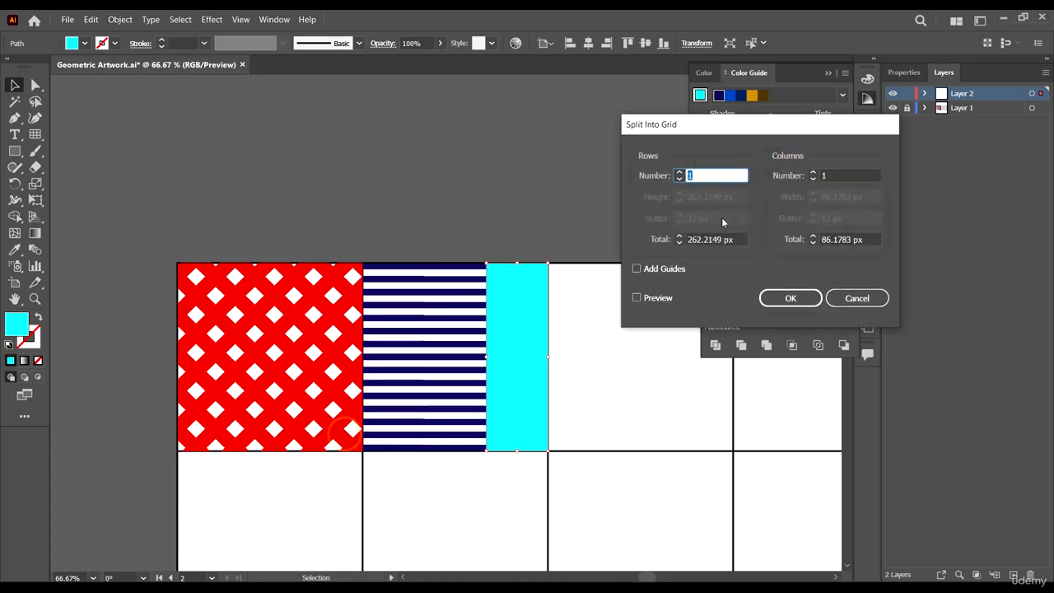
left_click(636, 270)
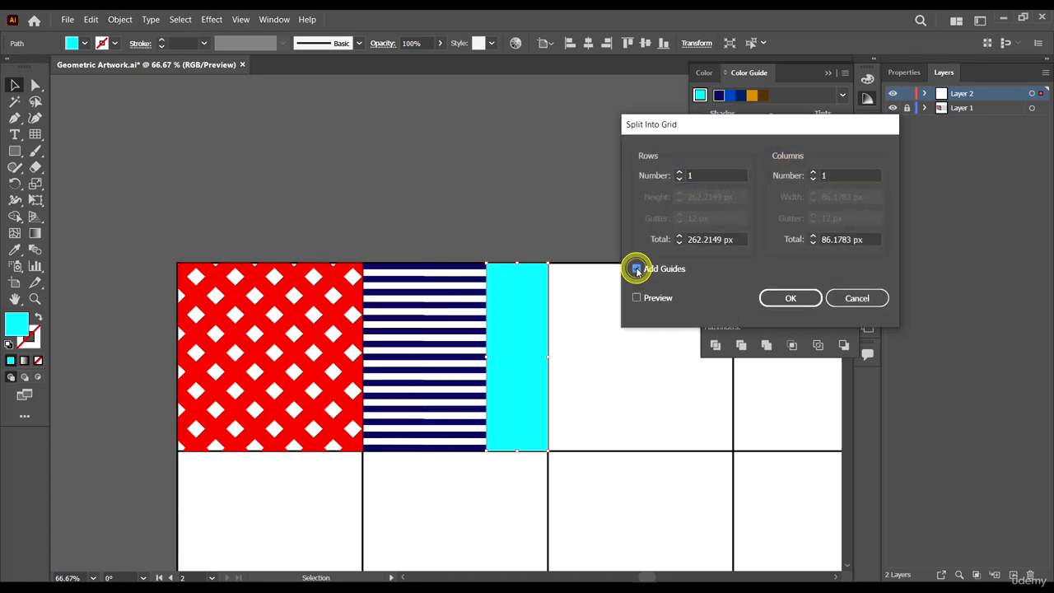
left_click(636, 270)
left_click(635, 299)
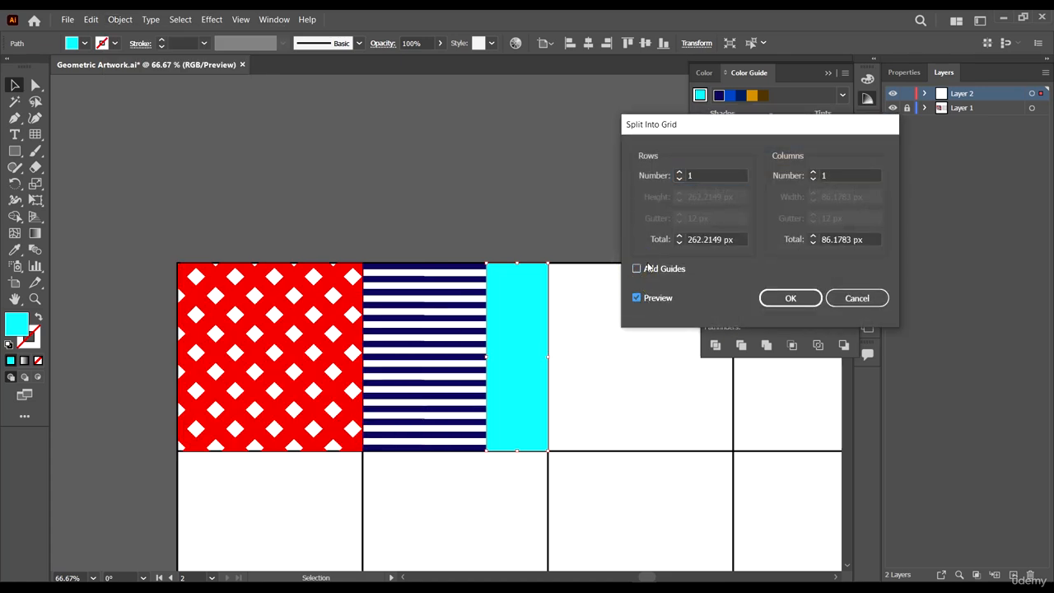
left_click(679, 173)
left_click(679, 173)
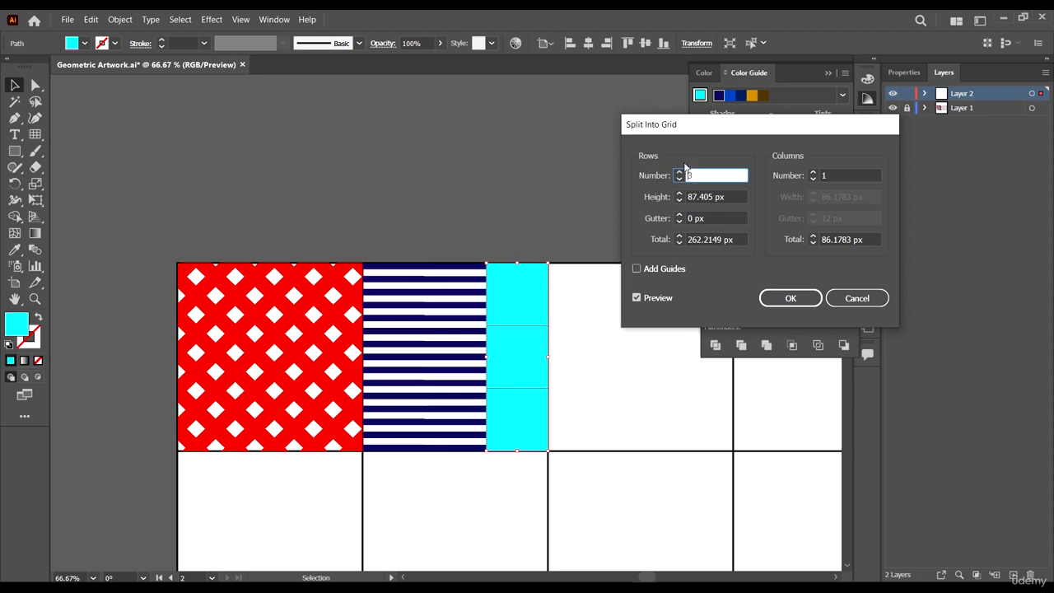
left_click_drag(698, 129, 717, 93)
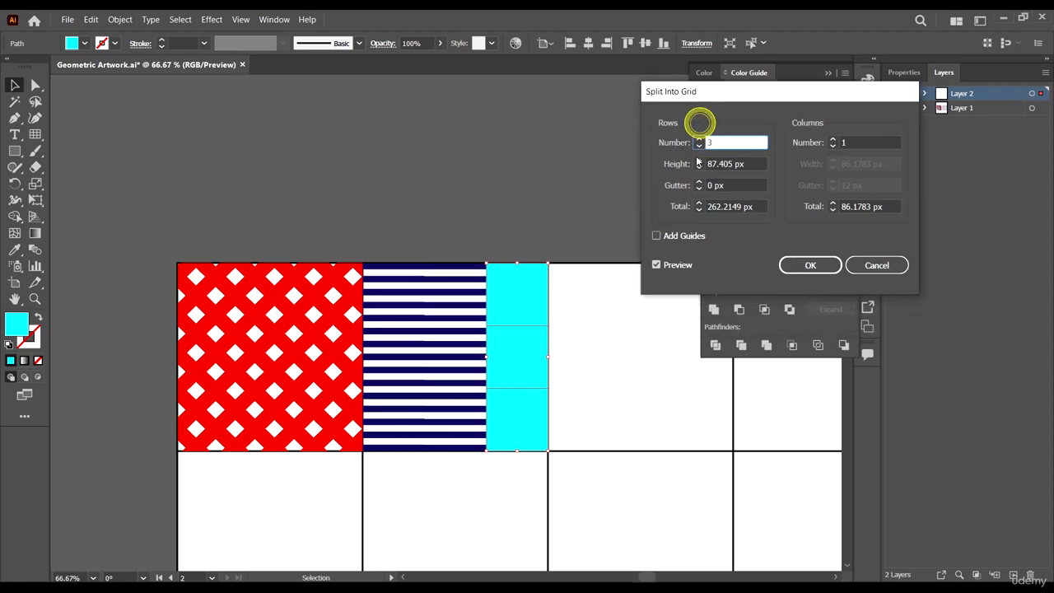
left_click(809, 263)
- Fill the middle cyan cell with navy sampled from the stripes
left_click(635, 362)
scroll(632, 335, "down", 3)
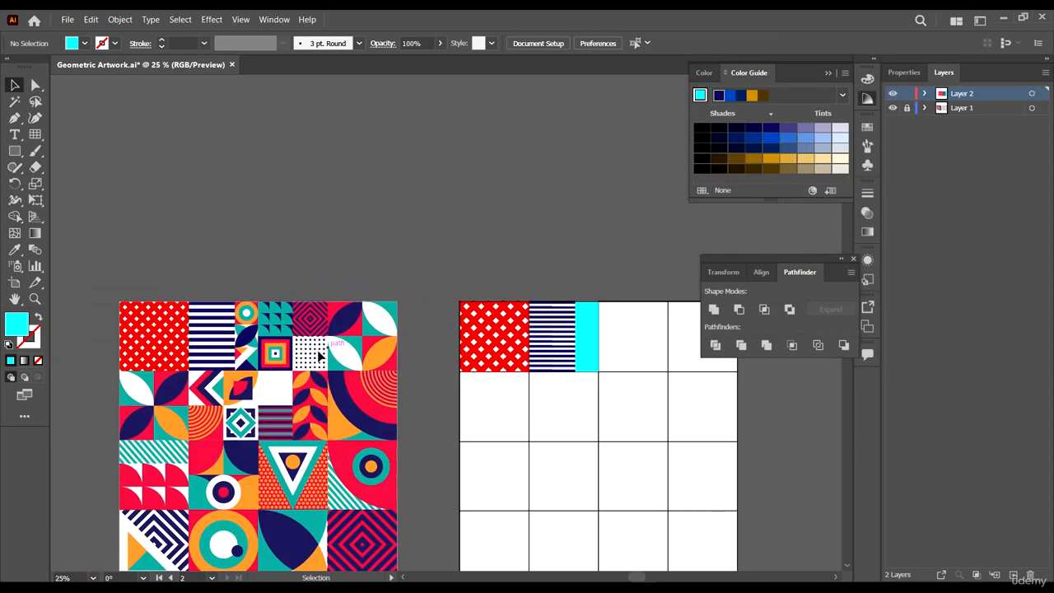
scroll(642, 362, "up", 4)
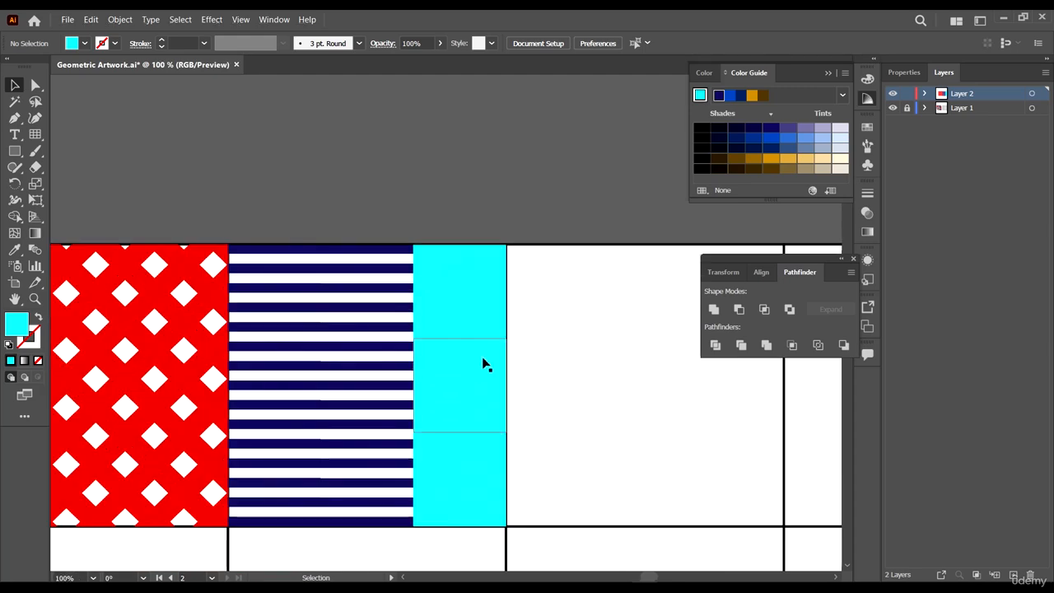
left_click(472, 360)
scroll(543, 376, "down", 5)
scroll(470, 416, "up", 5)
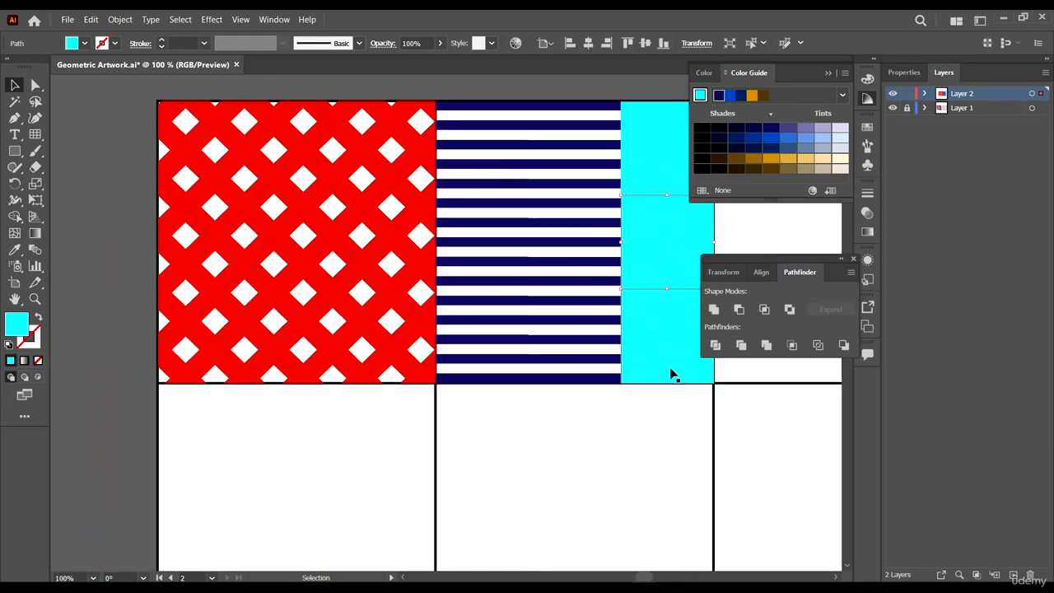
key("i")
left_click(557, 376)
scroll(552, 379, "down", 5)
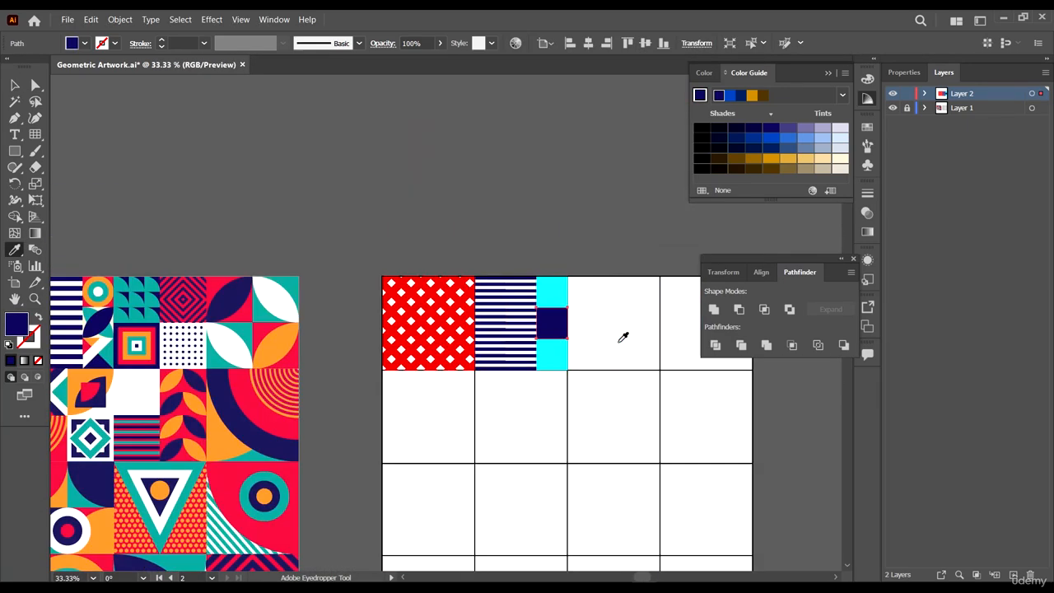
key("v")
- Round the navy square's top-left corner fully into a quarter circle with Direct Selection
left_click(618, 315)
scroll(618, 315, "up", 5)
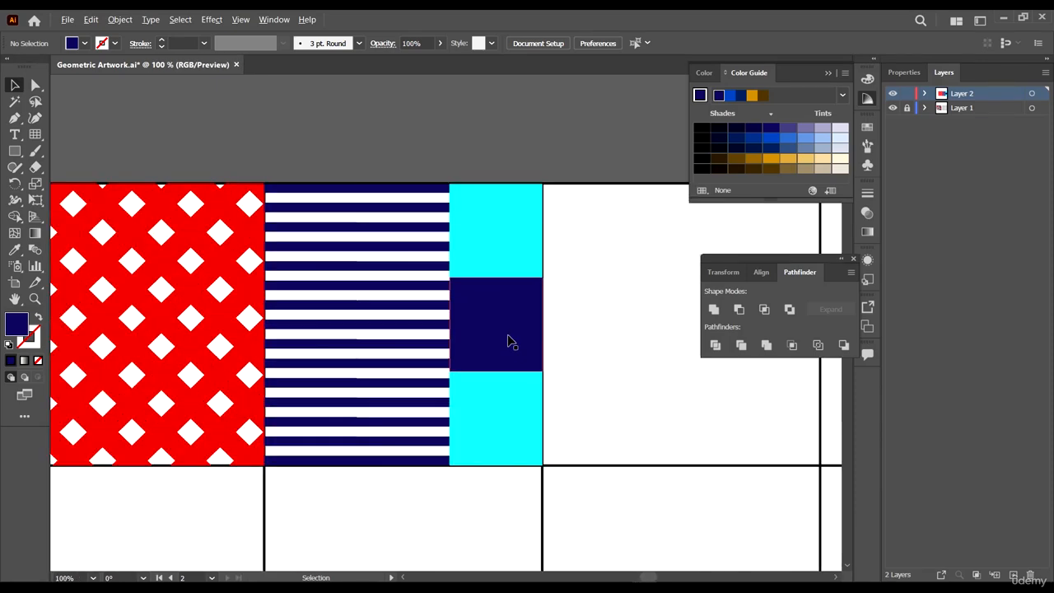
left_click(499, 324)
key("a")
left_click(457, 286)
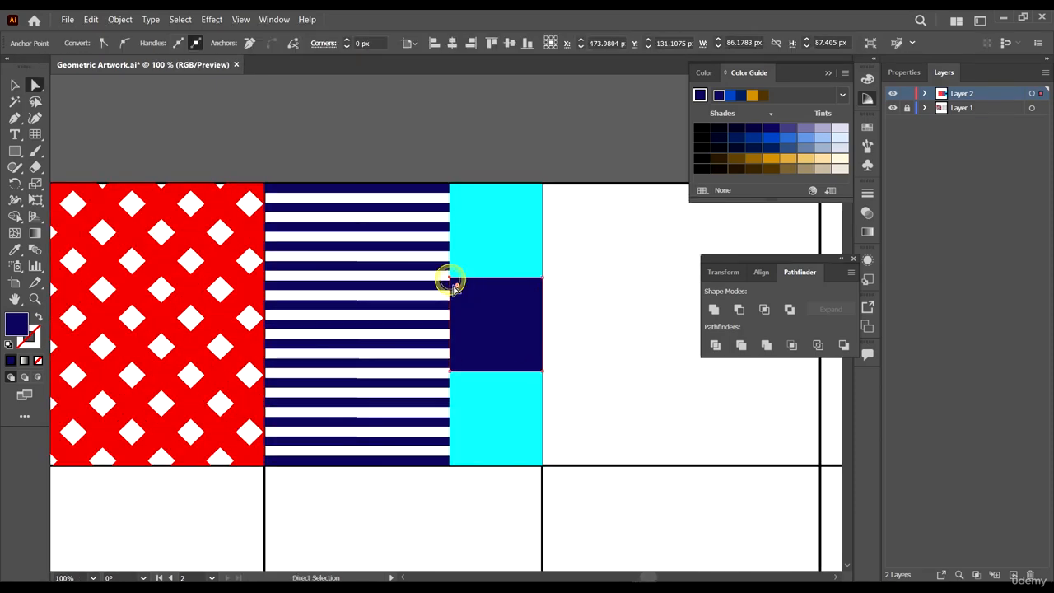
left_click_drag(455, 284, 529, 365)
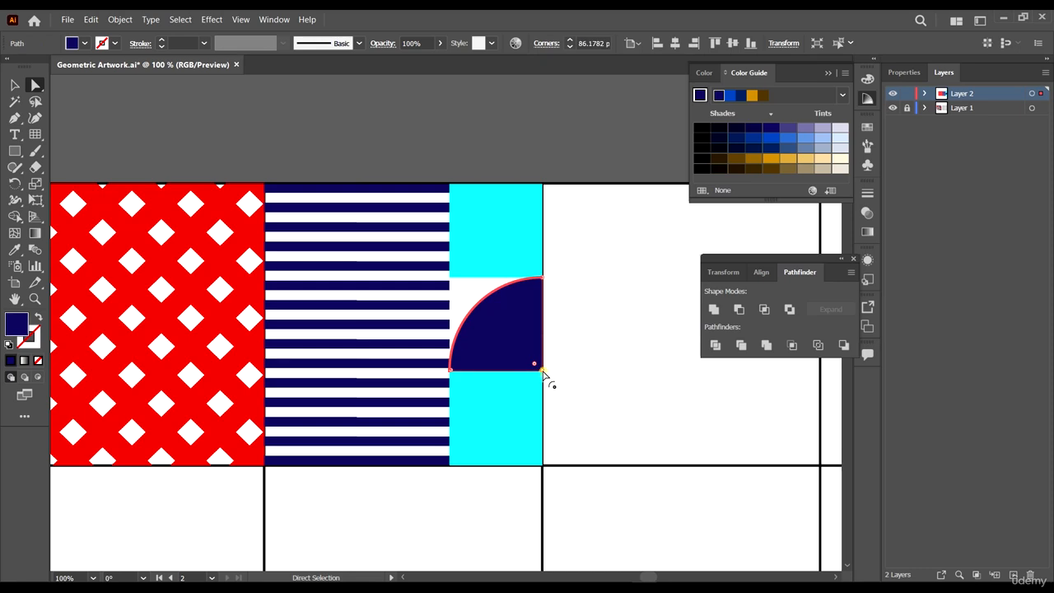
- Round the navy square's bottom-right corner fully as well, turning it into a leaf shape
left_click_drag(533, 365, 387, 266)
scroll(535, 368, "up", 2)
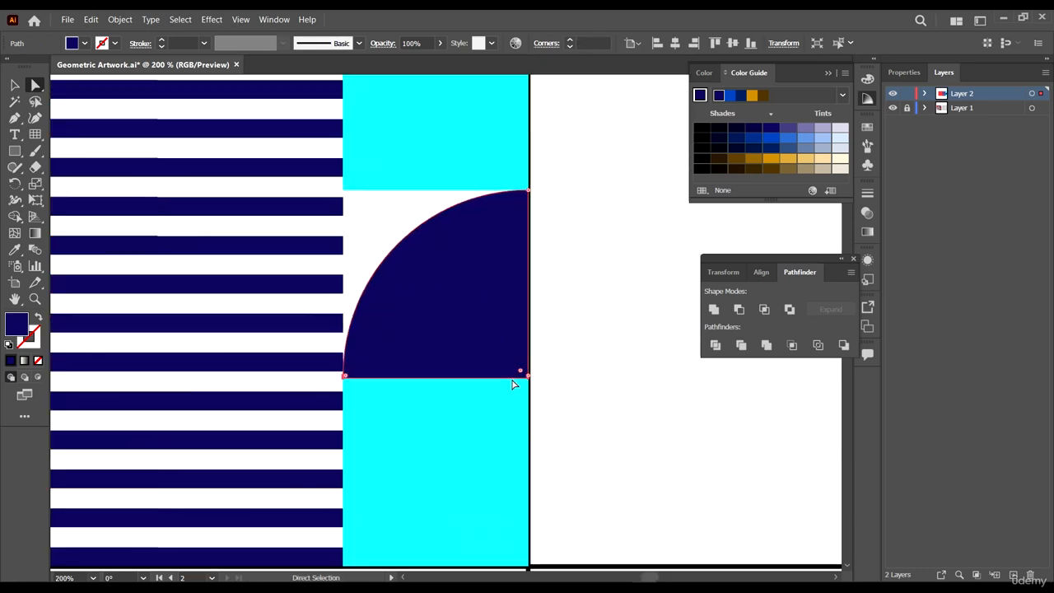
left_click_drag(528, 375, 389, 237)
left_click(527, 378)
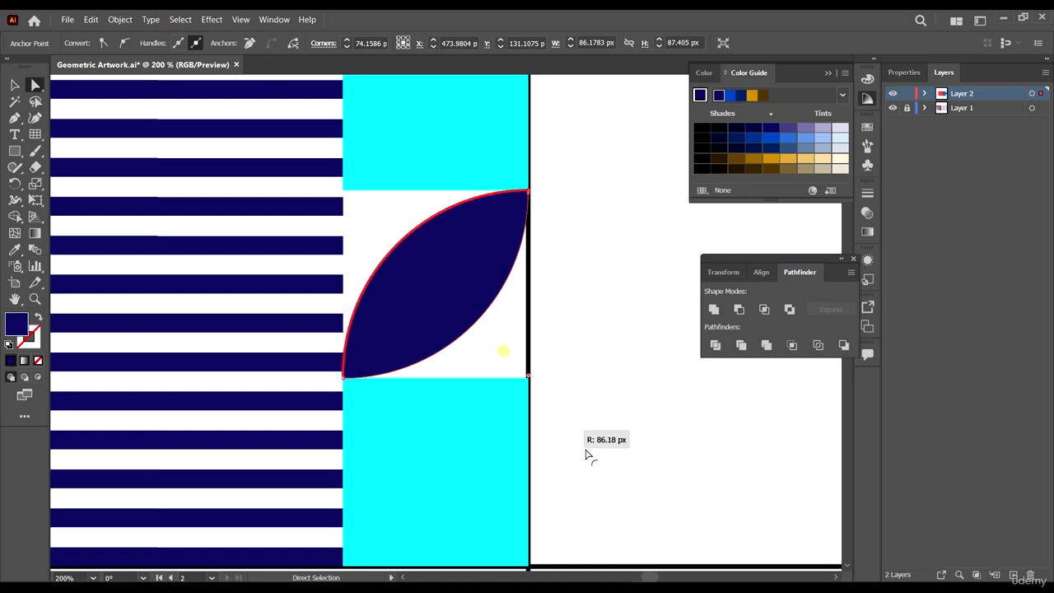
left_click(702, 476)
- Duplicate the leaf rotated 90 degrees so the two leaves cross inside the cell
key("v")
left_click(440, 254)
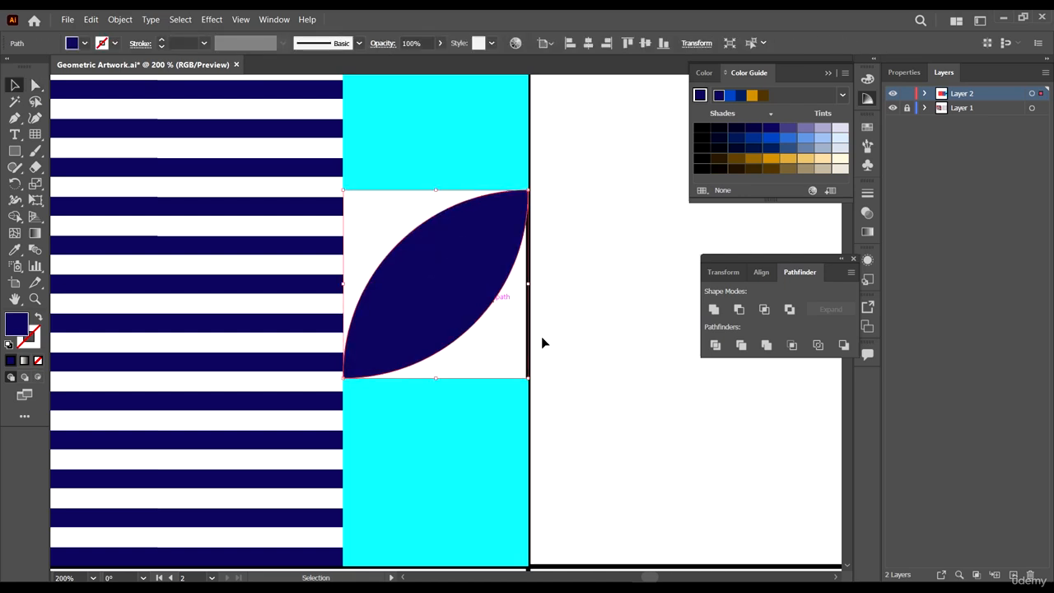
key("a")
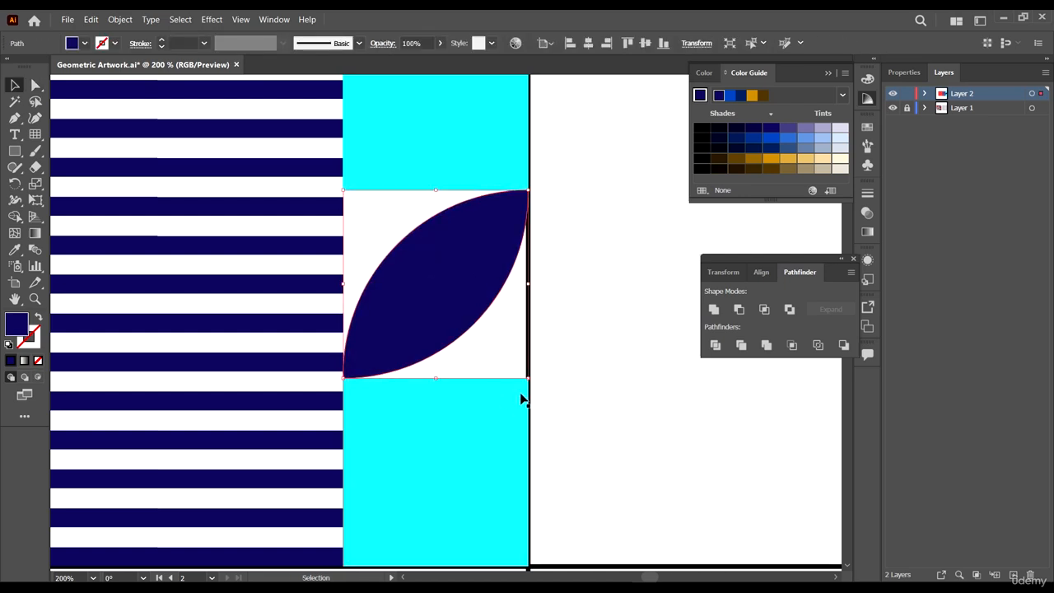
key("v")
left_click_drag(532, 376, 670, 191)
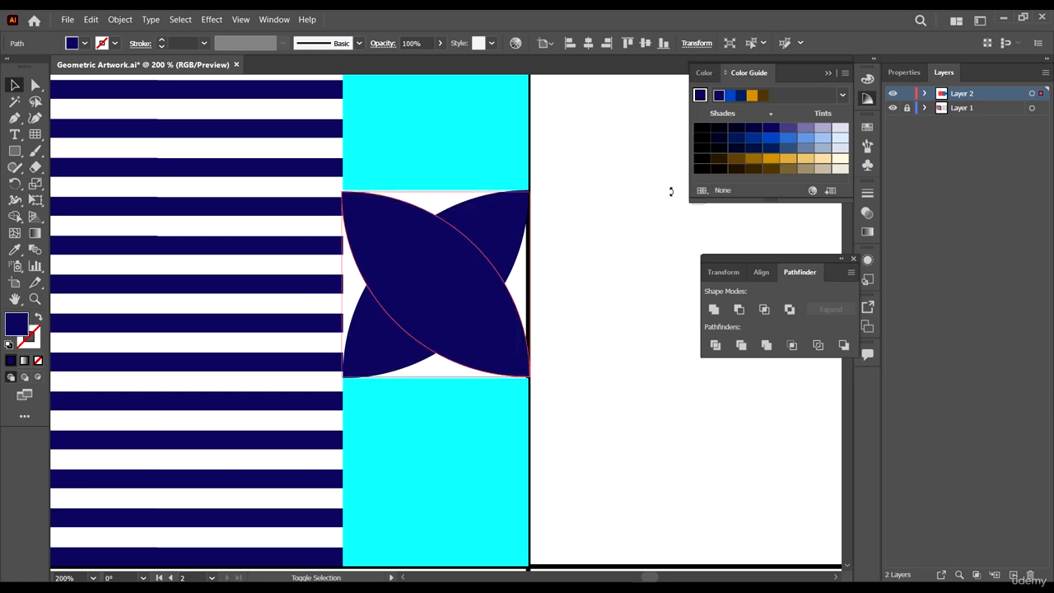
left_click(617, 362)
- Fill one leaf with teal sampled from the reference artwork
scroll(616, 361, "down", 5)
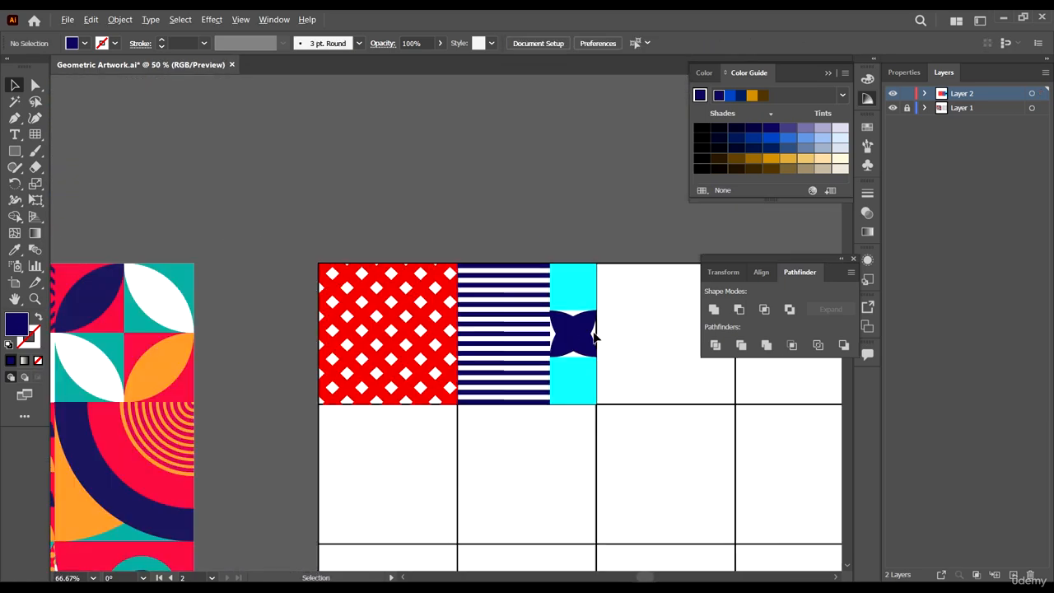
left_click(588, 340)
key("i")
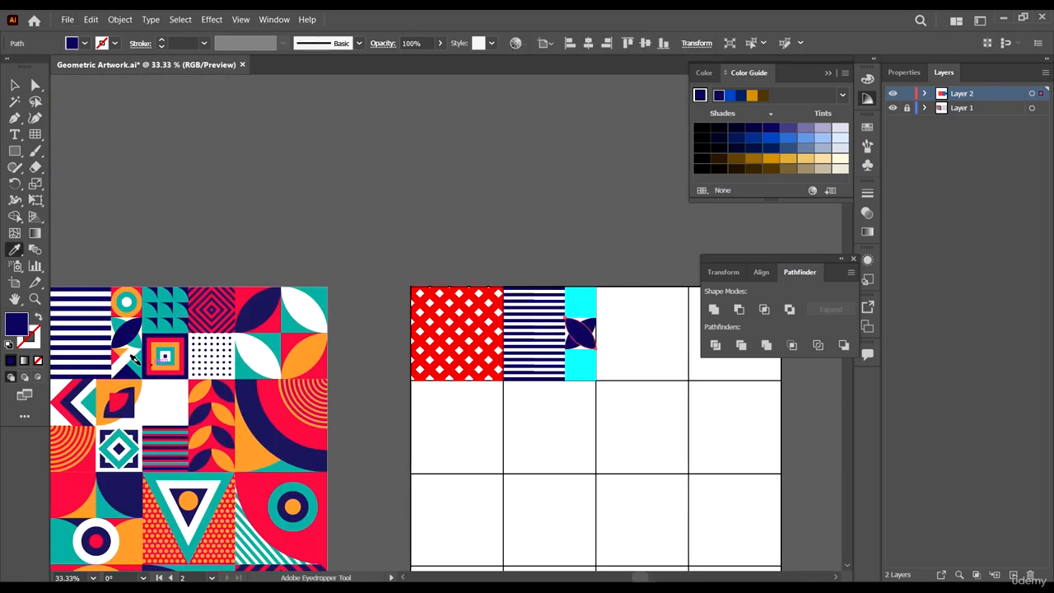
scroll(168, 329, "up", 3)
left_click(73, 355)
scroll(72, 355, "down", 3)
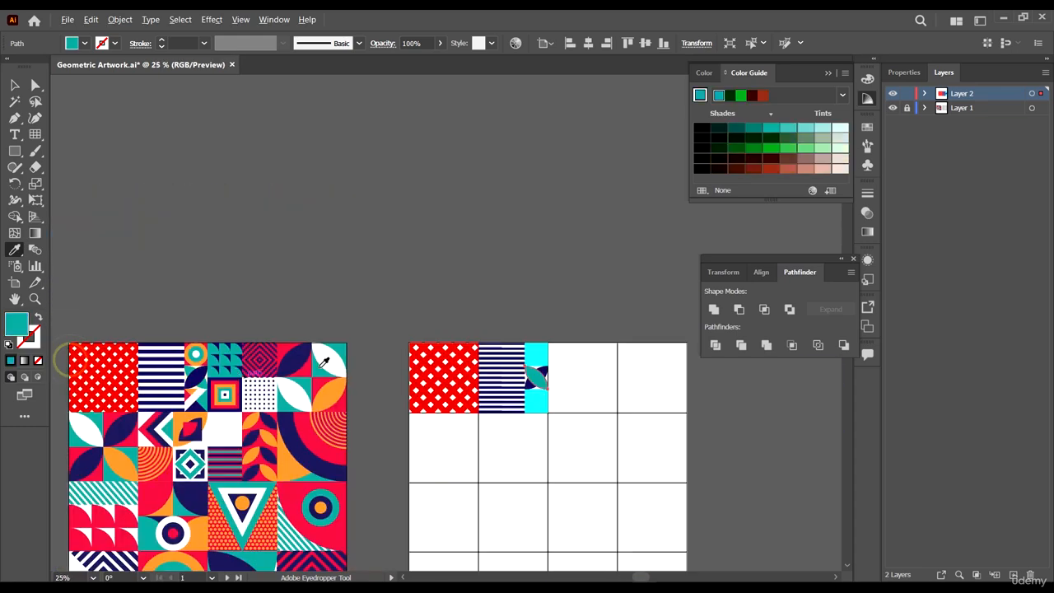
- Bring the navy leaf in front of the teal leaf
scroll(640, 423, "up", 1)
scroll(664, 437, "right", 2)
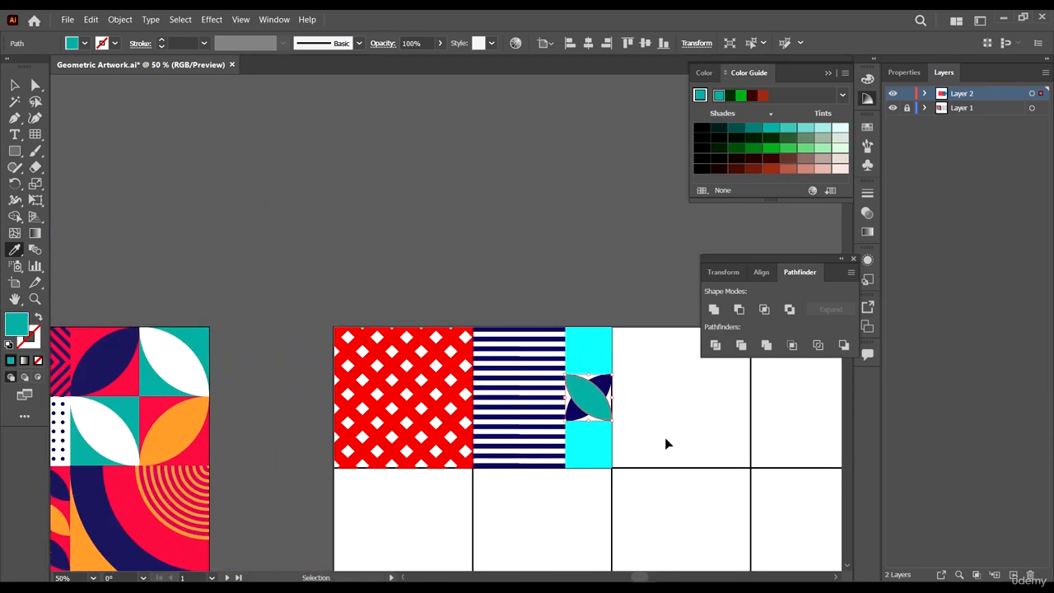
left_click(17, 85)
scroll(620, 425, "up", 4)
scroll(610, 387, "down", 1)
right_click(596, 345)
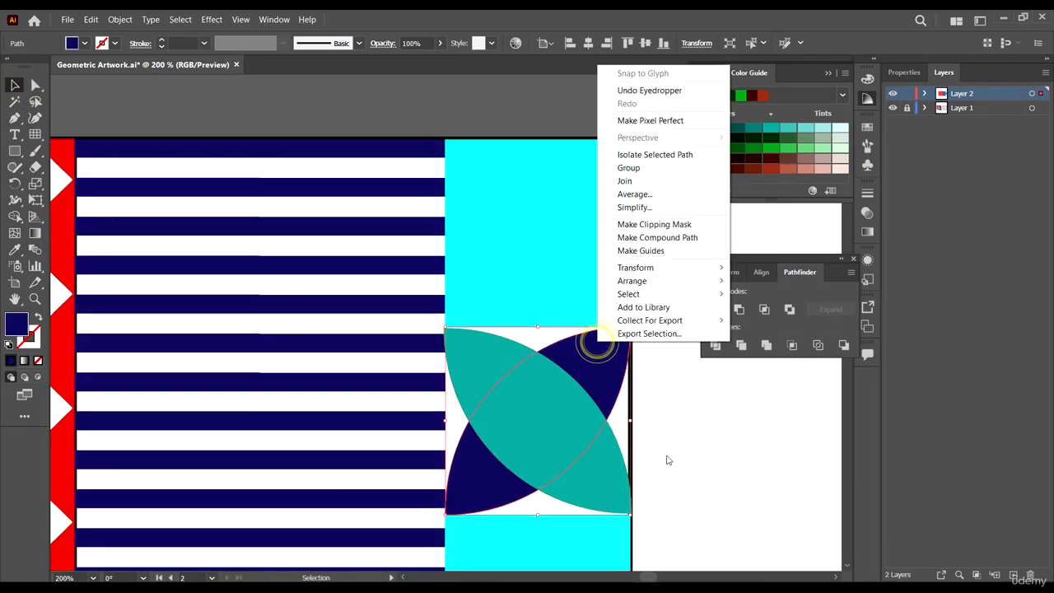
mouse_move(659, 281)
left_click(754, 282)
scroll(588, 403, "down", 4)
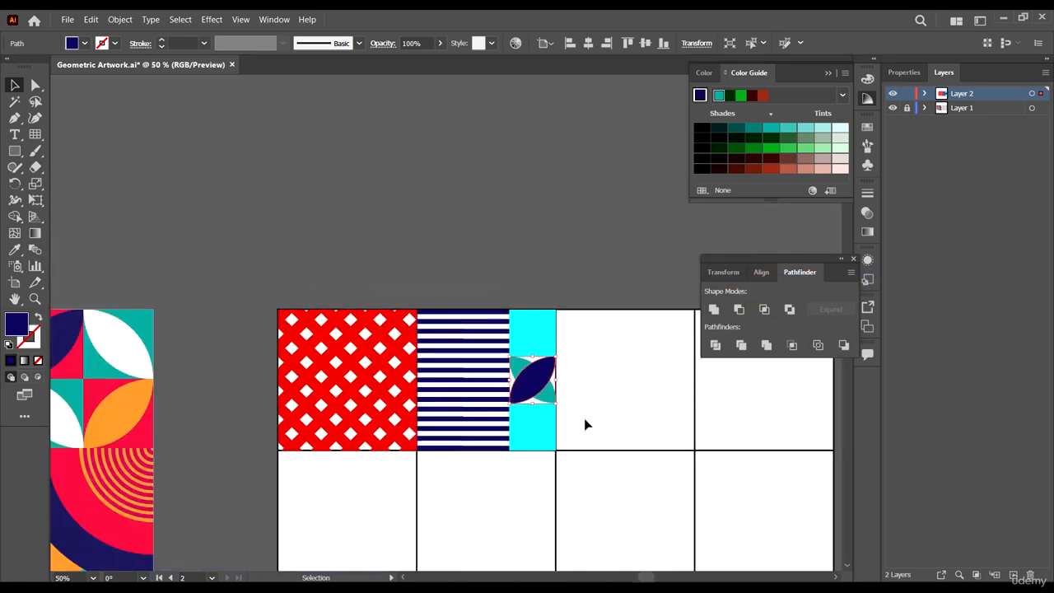
left_click(600, 393)
- Fill the top cyan cell with the pinkish red sampled from the reference artwork
scroll(494, 403, "left", 2)
scroll(372, 402, "down", 2)
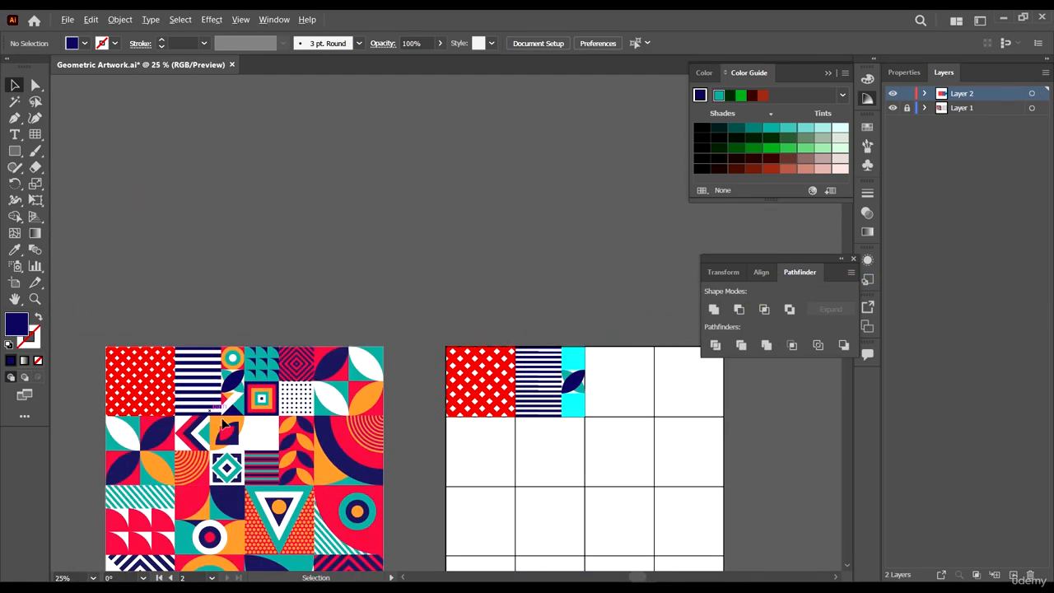
scroll(231, 424, "up", 1)
scroll(229, 290, "right", 3)
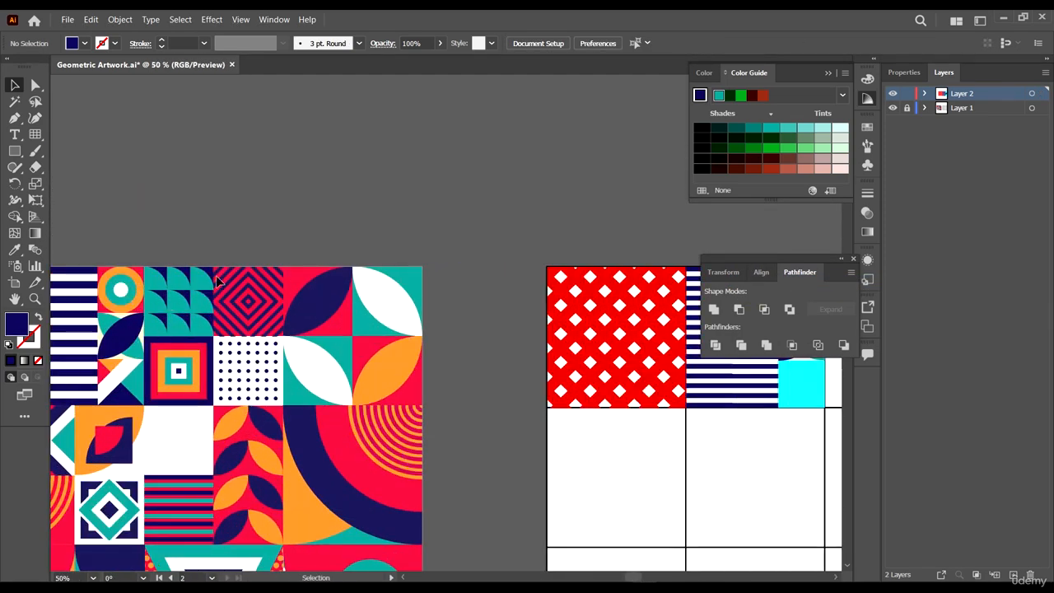
scroll(109, 280, "down", 3)
left_click(342, 293)
scroll(82, 331, "left", 3)
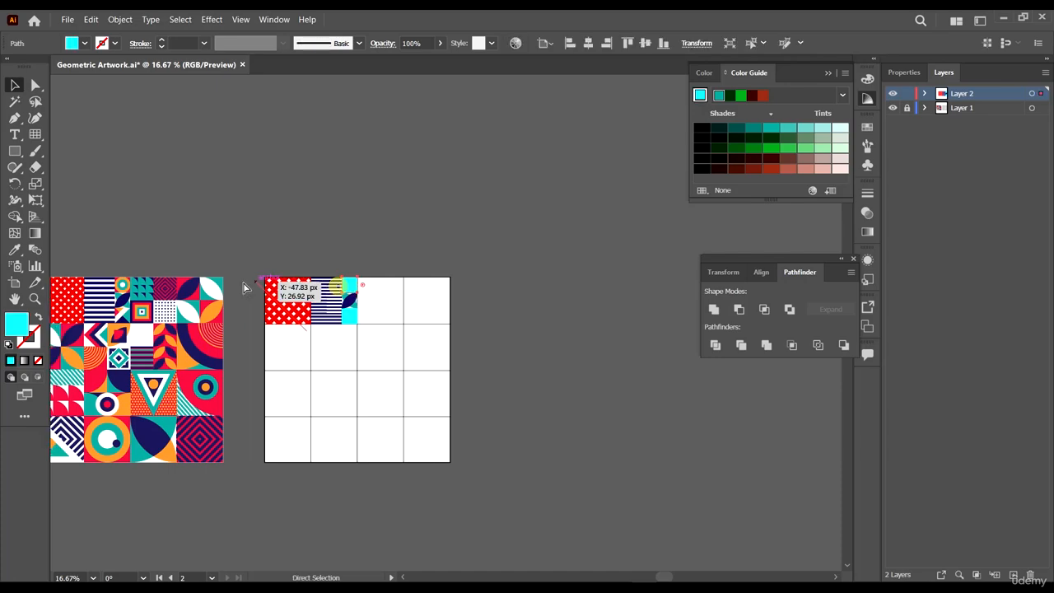
scroll(231, 294, "up", 5)
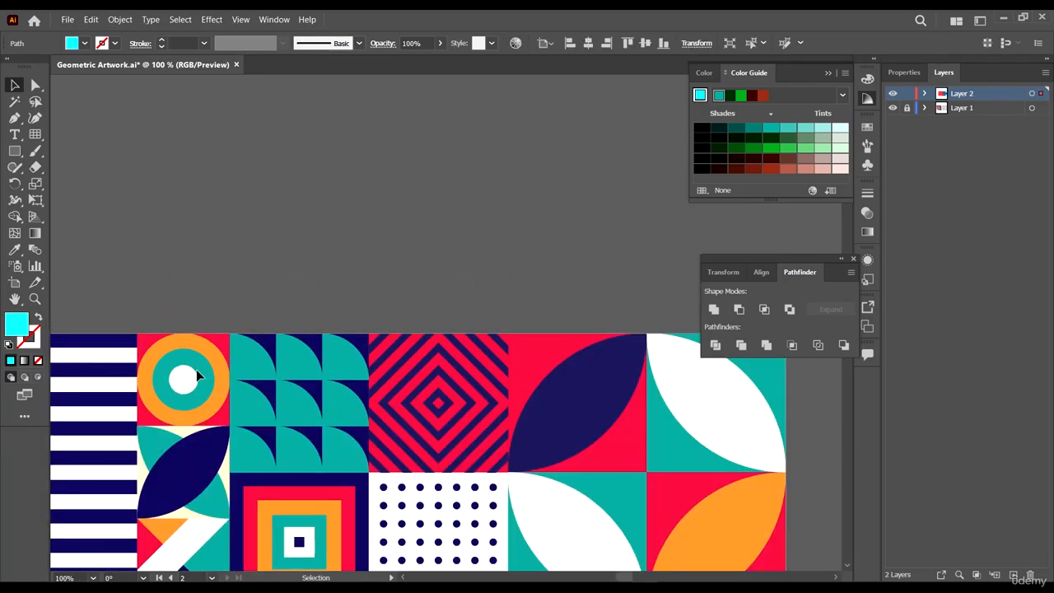
key("i")
left_click(226, 336)
scroll(222, 337, "down", 5)
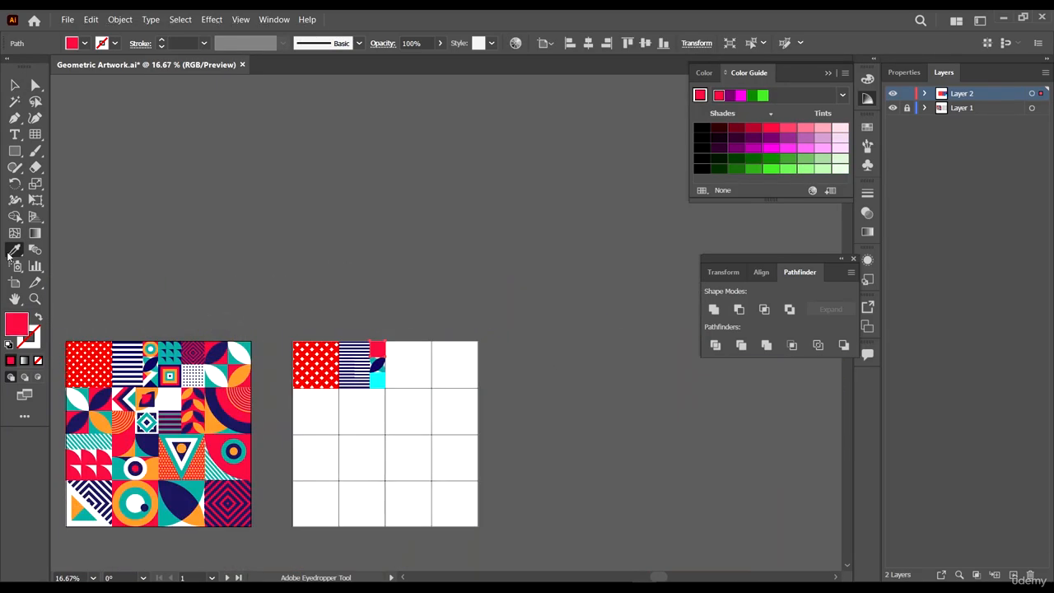
key("v")
left_click(395, 365)
- Draw a circle about 85 px in diameter inside the pink cell with the Ellipse tool
scroll(343, 310, "up", 6)
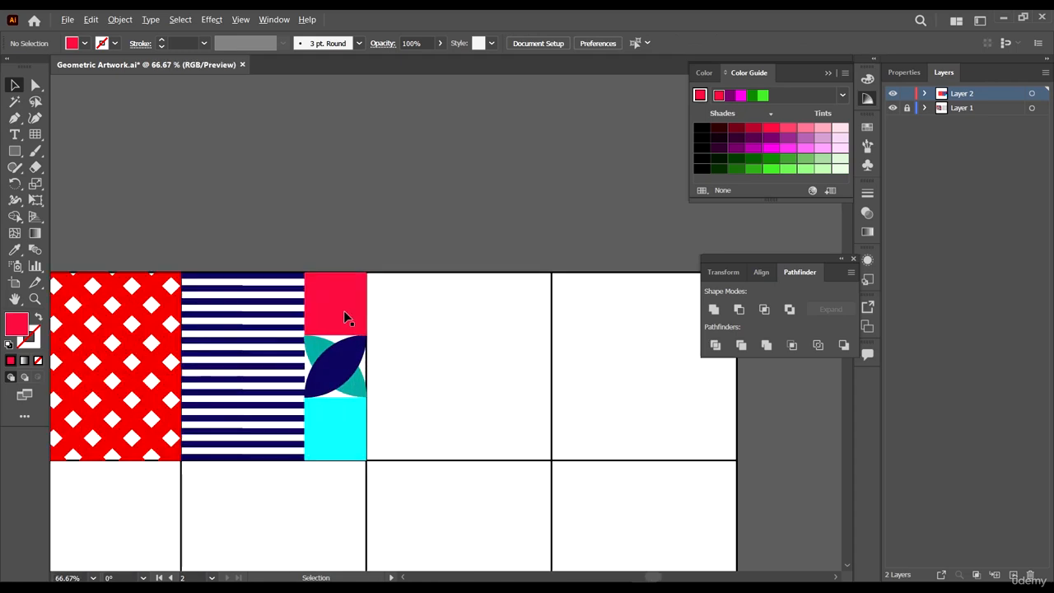
left_click_drag(13, 156, 90, 185)
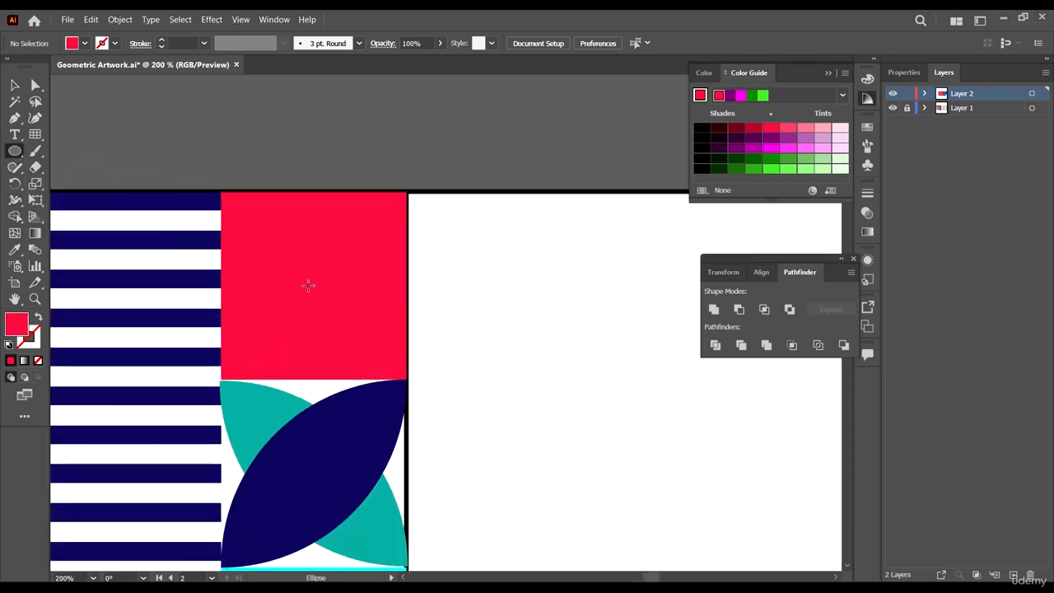
left_click_drag(308, 285, 374, 377)
key("v")
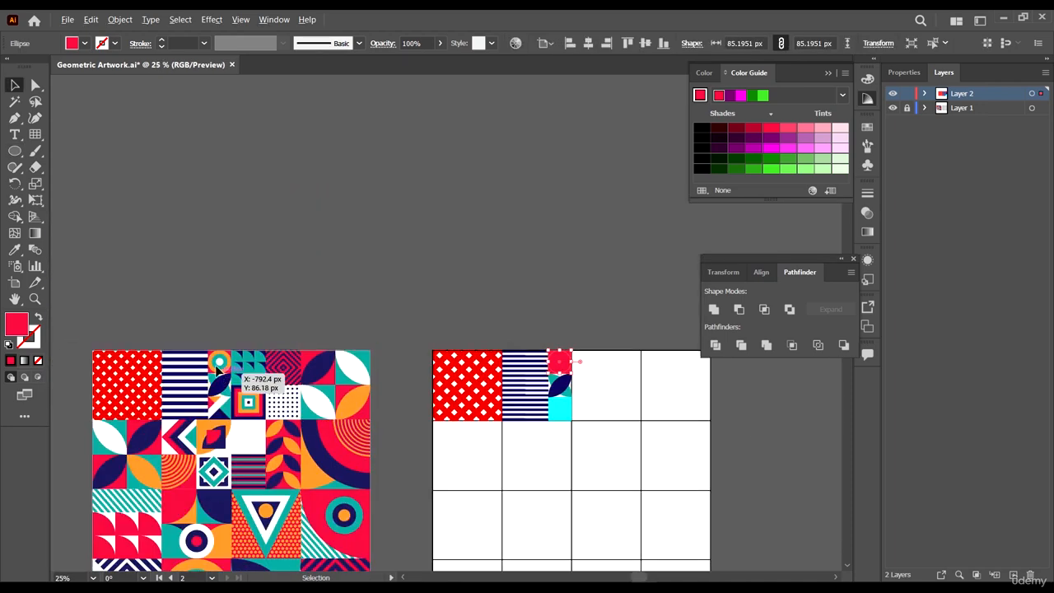
scroll(230, 333, "up", 5)
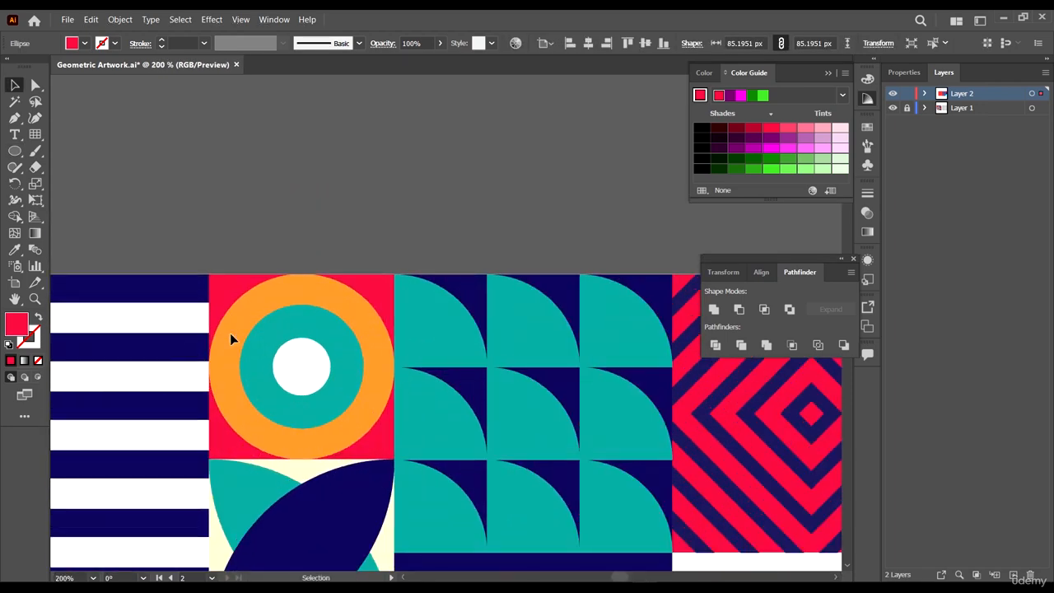
- Fill the circle in the pink cell with orange sampled from the reference artwork's ring
key("i")
left_click(298, 288)
scroll(288, 293, "down", 9)
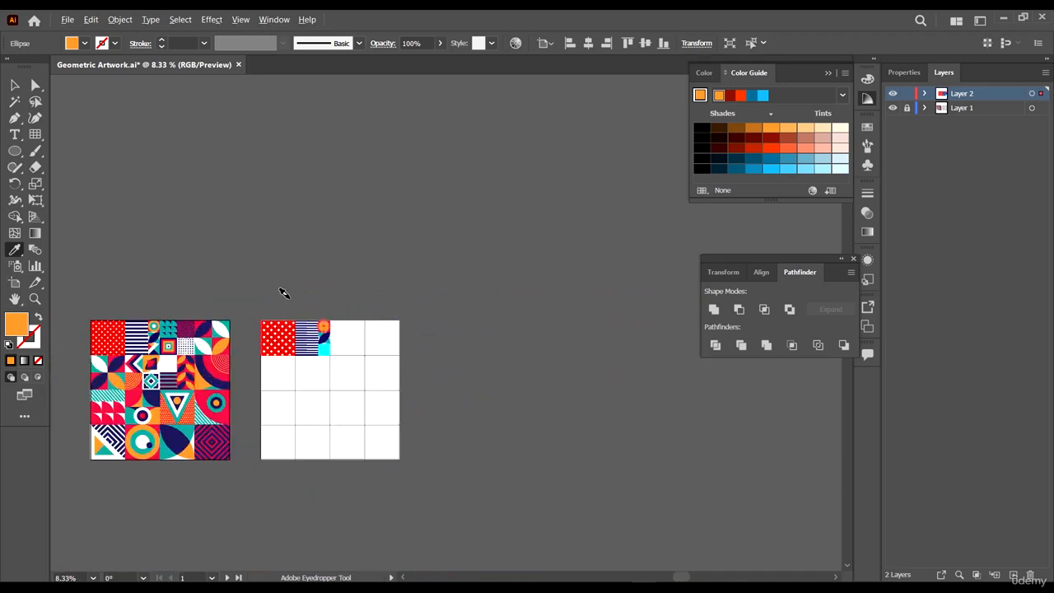
scroll(313, 321, "up", 8)
scroll(348, 242, "up", 2)
- Enlarge the orange circle to fill the pink cell, about 86 px in diameter
key("v")
left_click(344, 238)
scroll(344, 238, "up", 2)
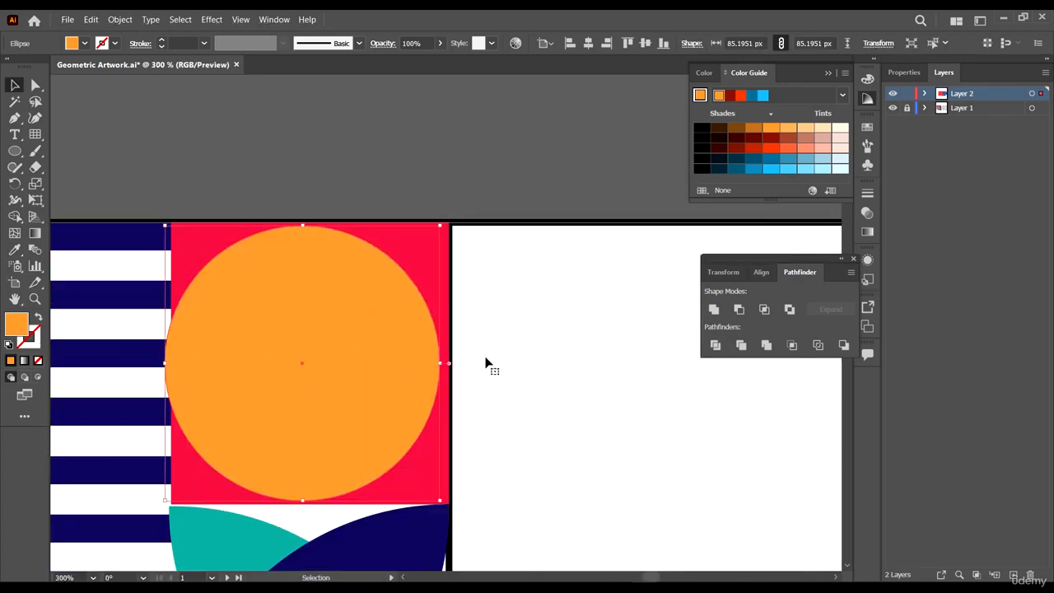
left_click(485, 362)
left_click_drag(337, 365, 360, 369)
scroll(447, 502, "up", 3)
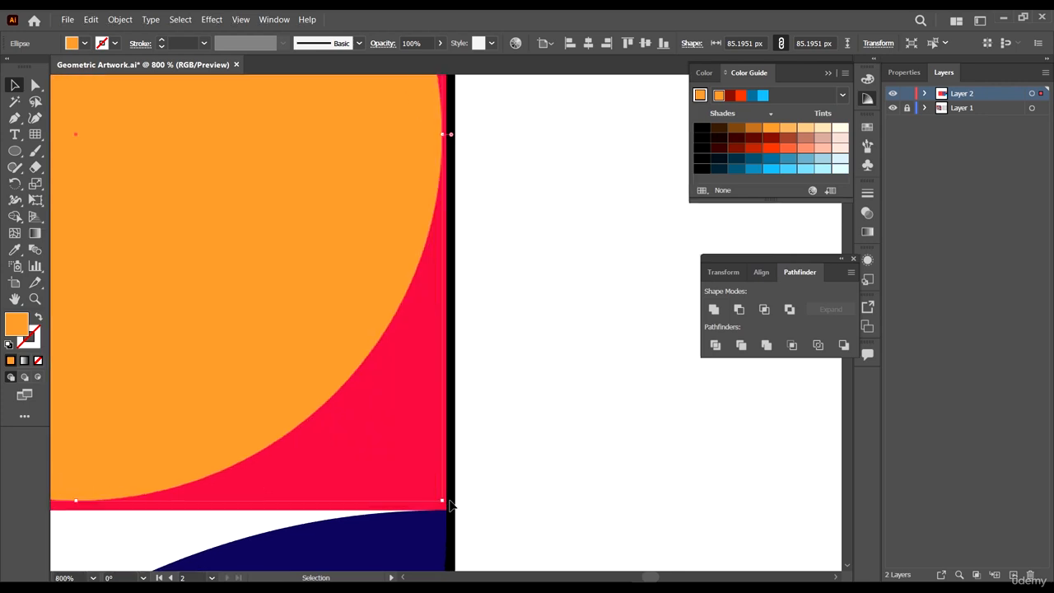
left_click_drag(445, 507, 446, 512)
scroll(463, 489, "down", 3)
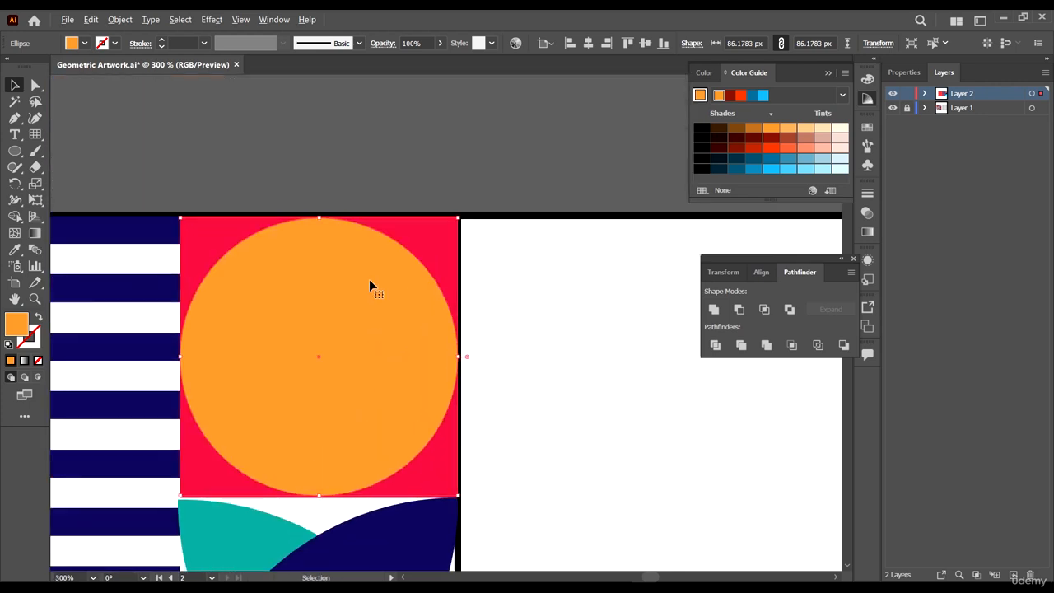
scroll(345, 236, "up", 4)
scroll(327, 234, "down", 3)
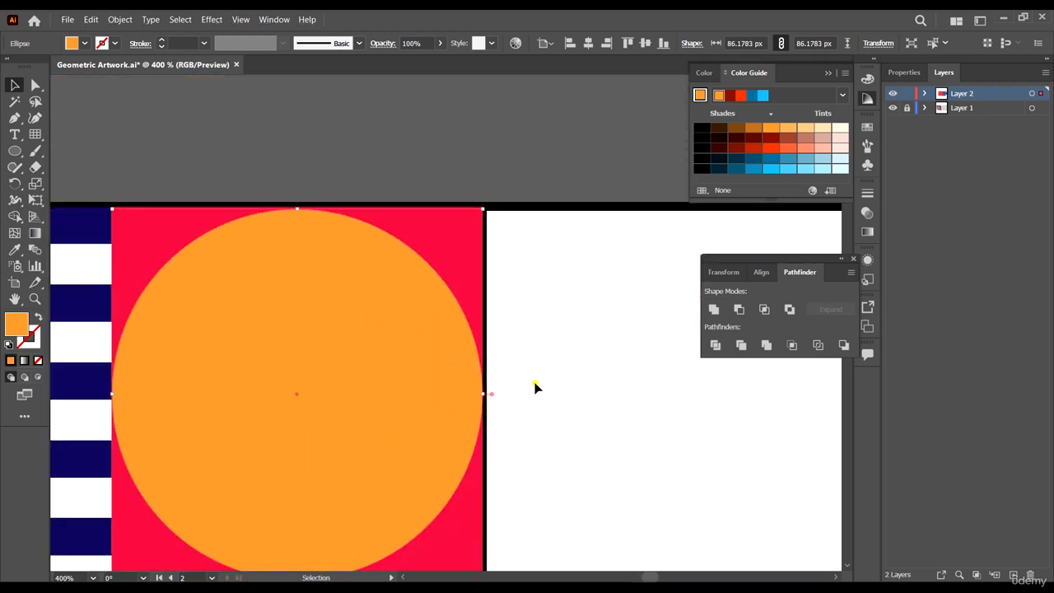
scroll(536, 387, "down", 4)
scroll(529, 369, "up", 4)
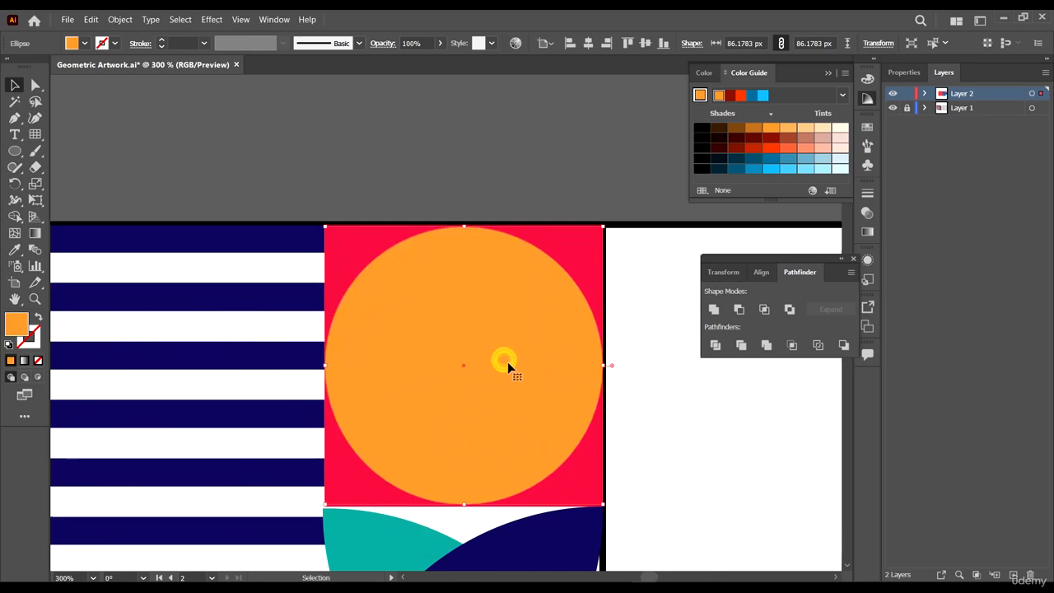
- Create a smaller concentric copy of the orange circle and fill it with teal sampled from the reference
left_click(595, 487, "shift")
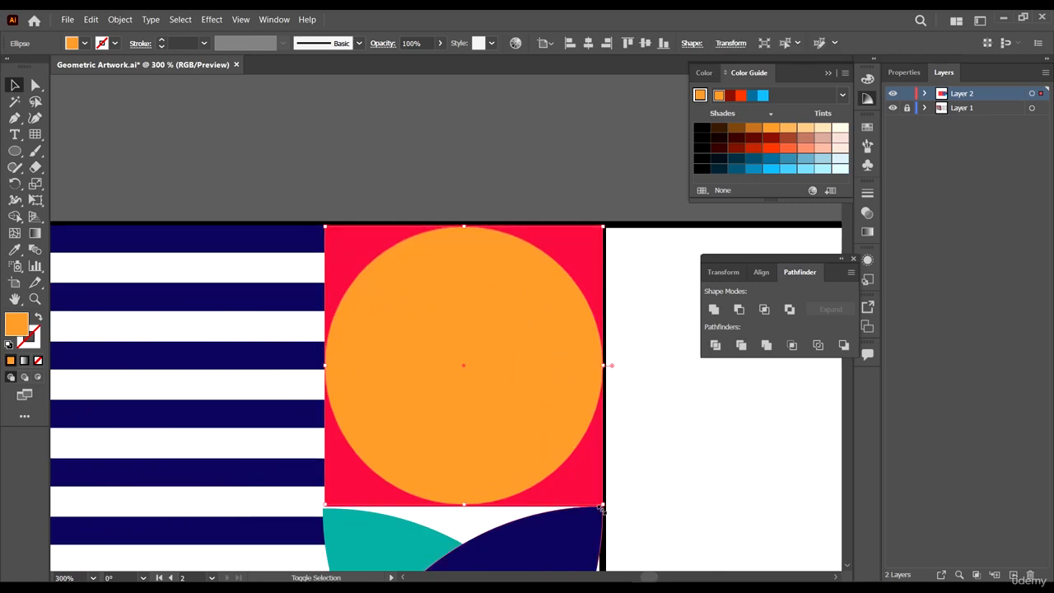
left_click_drag(603, 505, 574, 460)
scroll(619, 430, "down", 4)
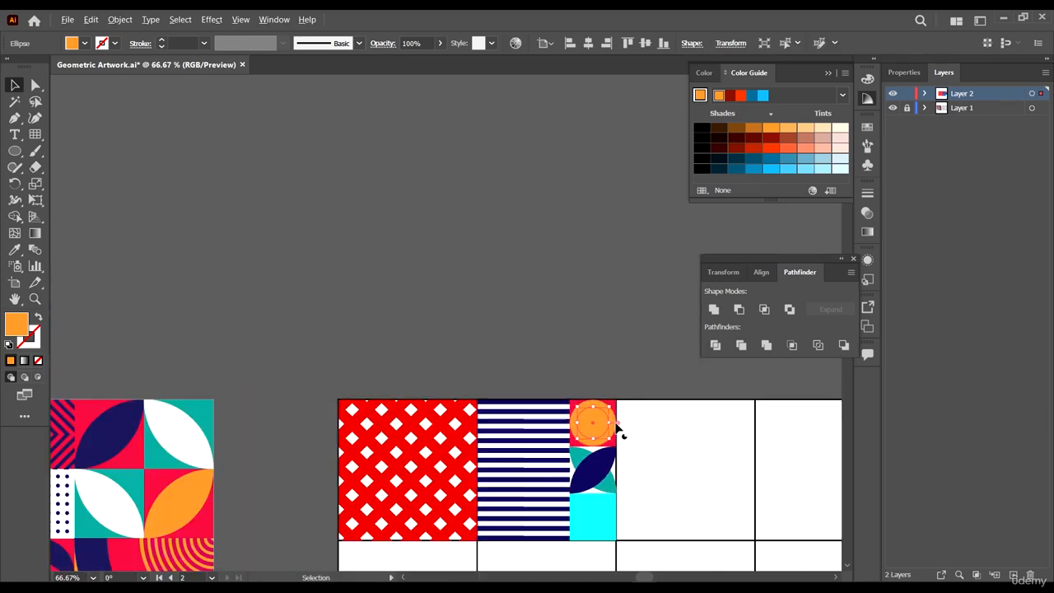
scroll(619, 430, "down", 1)
scroll(153, 431, "up", 4)
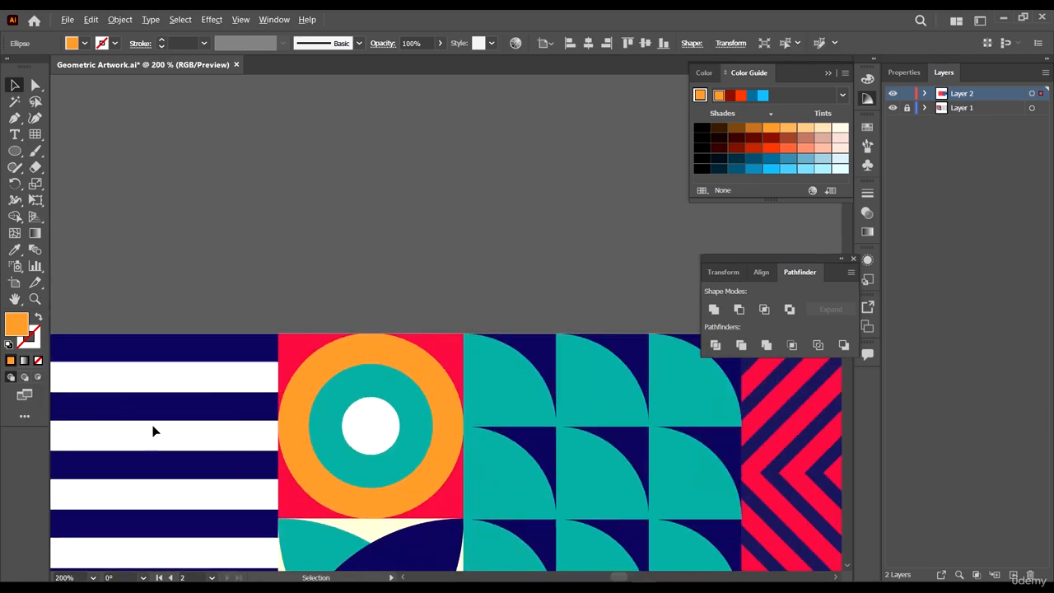
left_click(343, 395)
scroll(343, 395, "down", 5)
scroll(827, 399, "up", 6)
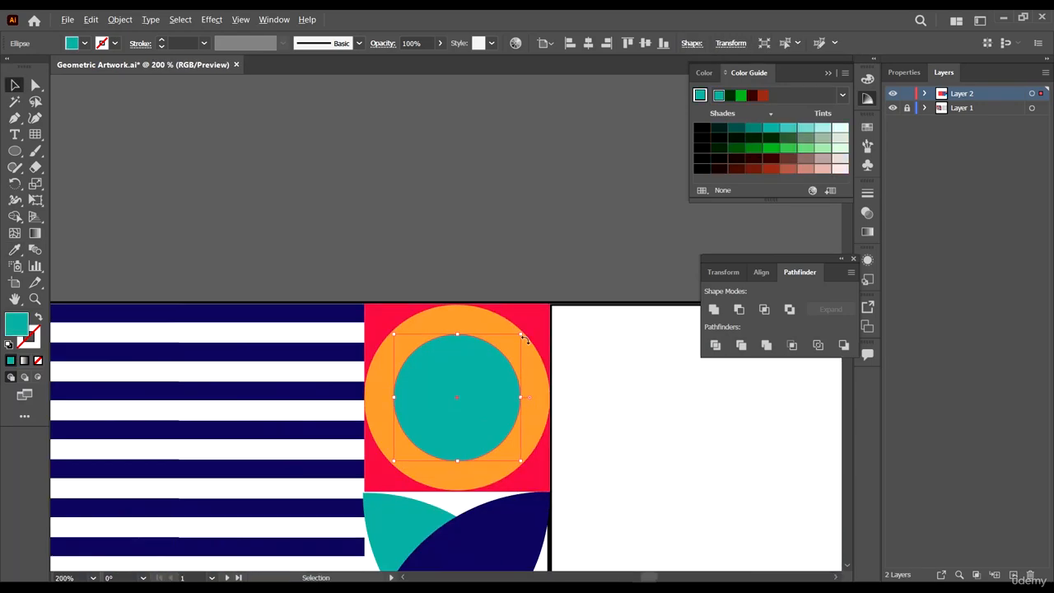
- Create a smaller concentric copy of the teal circle and fill it with white
left_click_drag(516, 522, 471, 475)
key("i")
left_click(680, 406)
key("v")
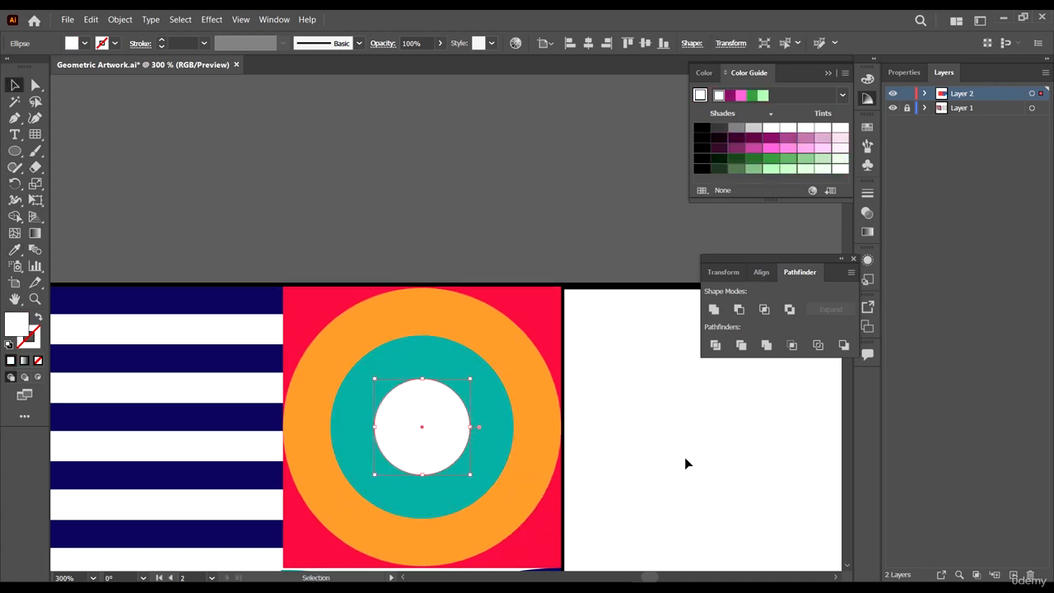
left_click(684, 457)
- Remove the top-left anchor point of the cyan cell to turn it into a triangle
scroll(602, 392, "down", 3)
scroll(672, 457, "down", 4)
scroll(578, 421, "down", 1)
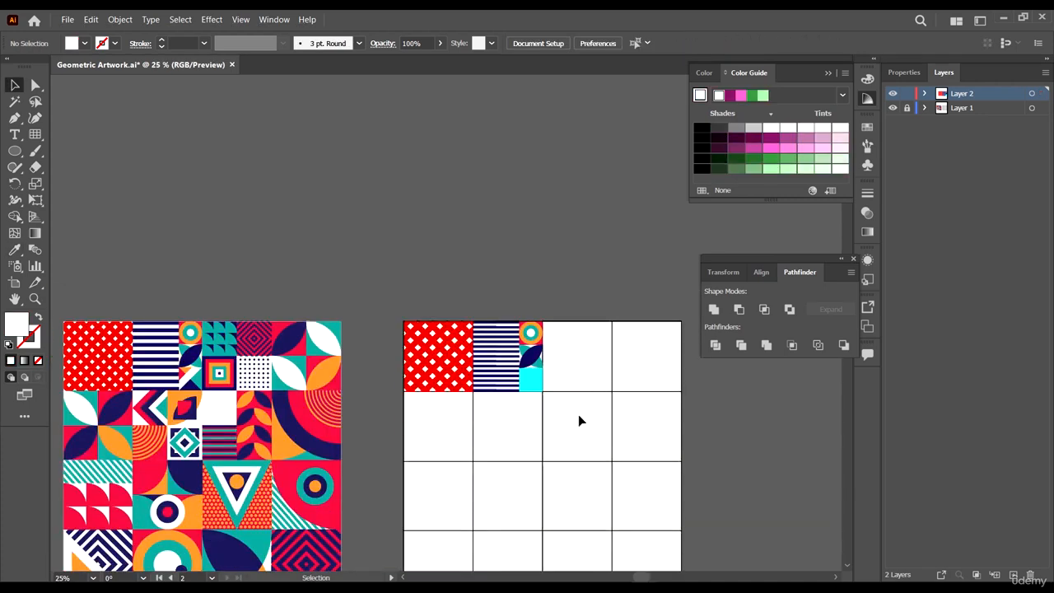
scroll(549, 345, "down", 1)
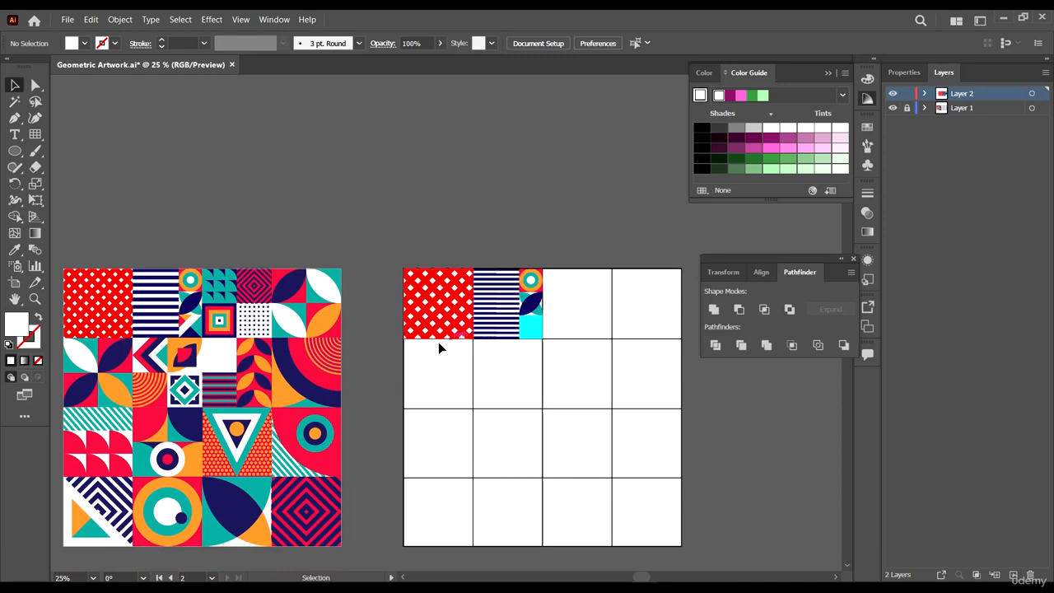
left_click(529, 335)
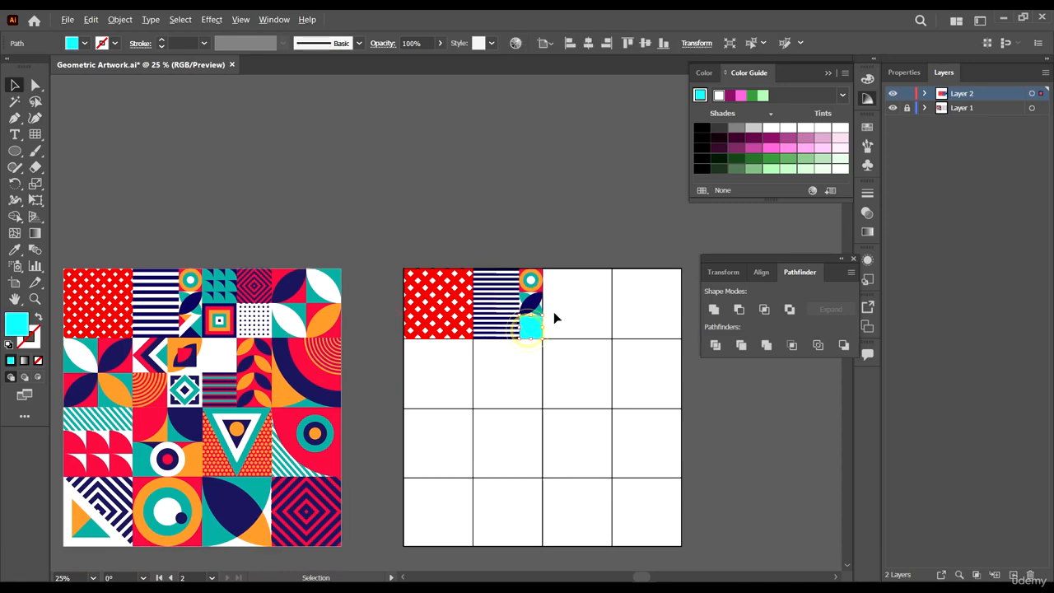
scroll(548, 321, "up", 5)
left_click(565, 334)
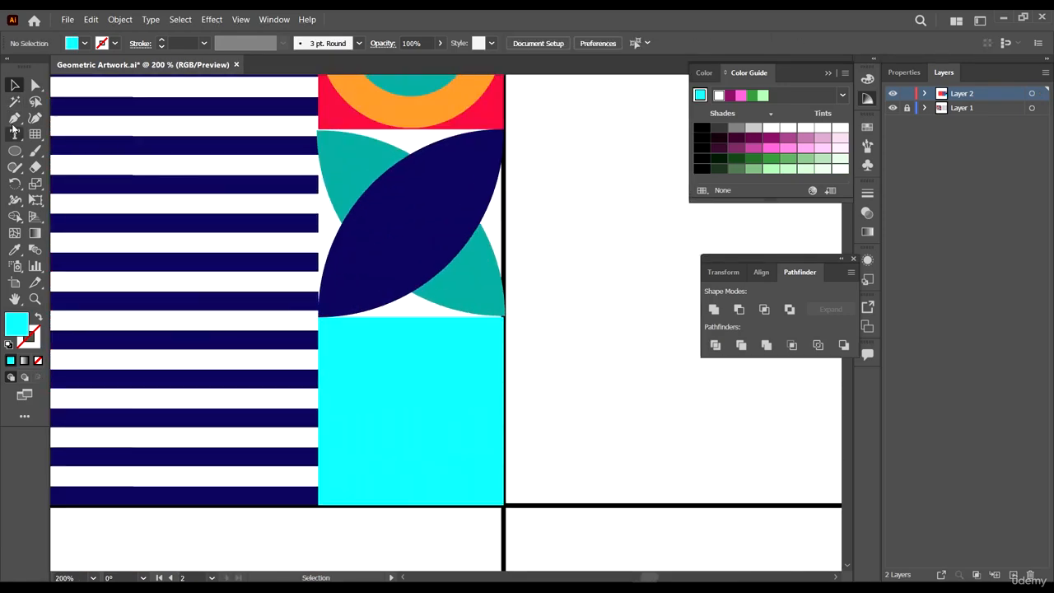
key("a")
left_click(344, 352)
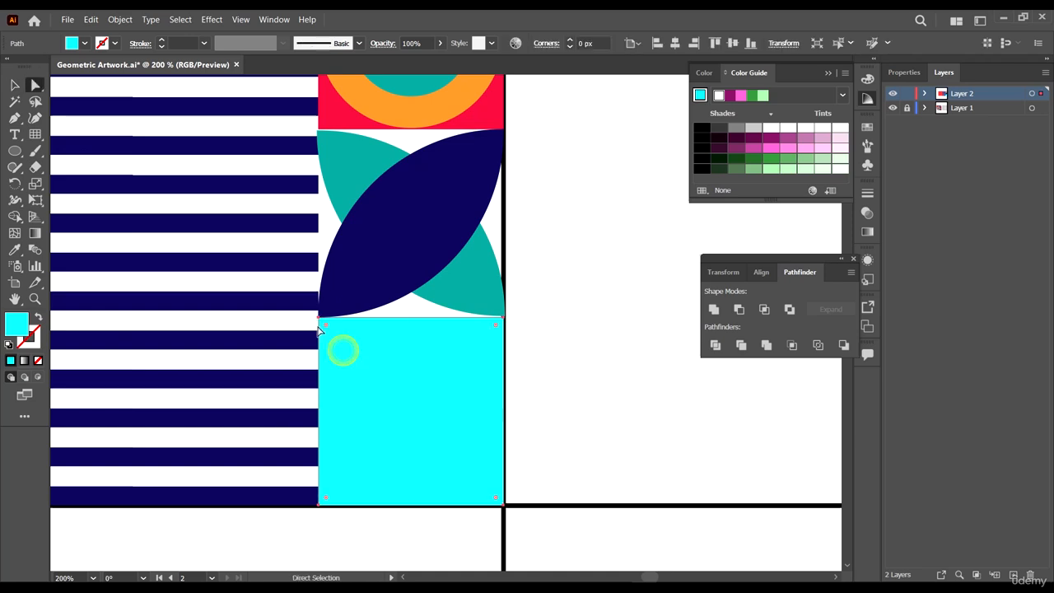
left_click(318, 316)
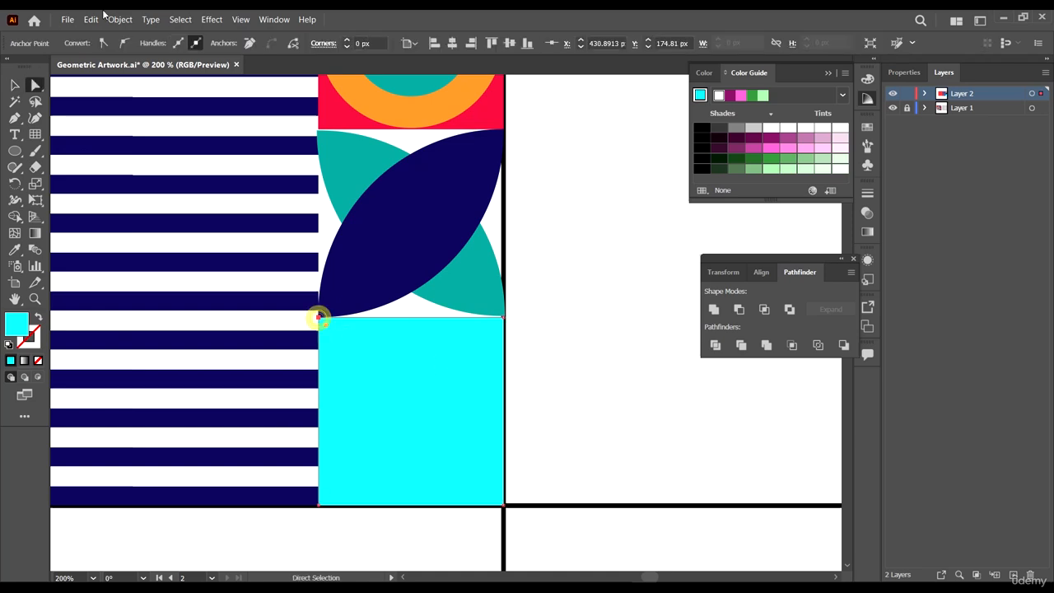
left_click(248, 42)
left_click(563, 348)
left_click(444, 400)
scroll(576, 364, "down", 2)
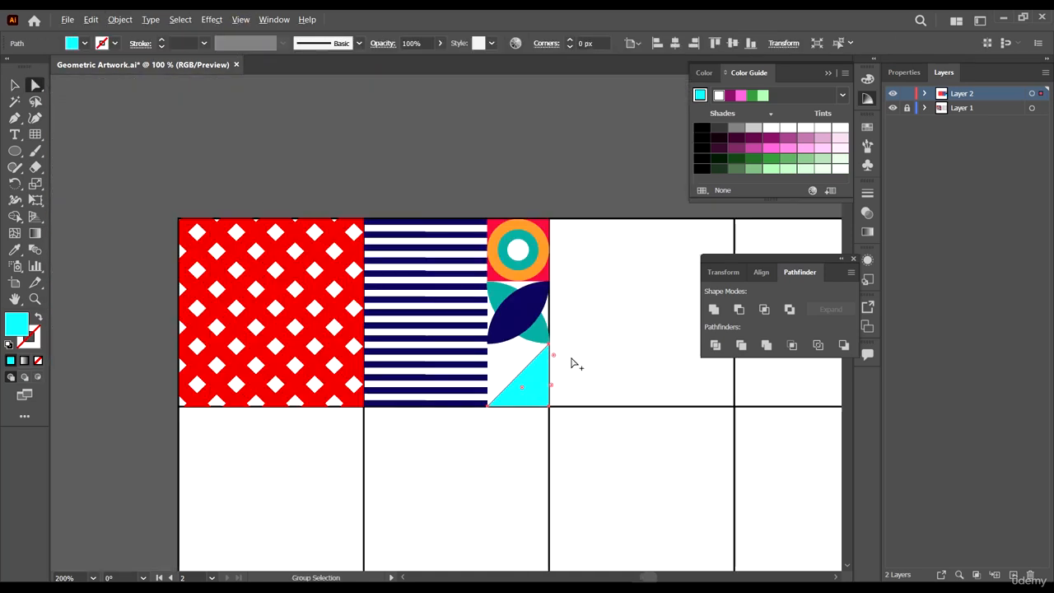
scroll(575, 364, "down", 4)
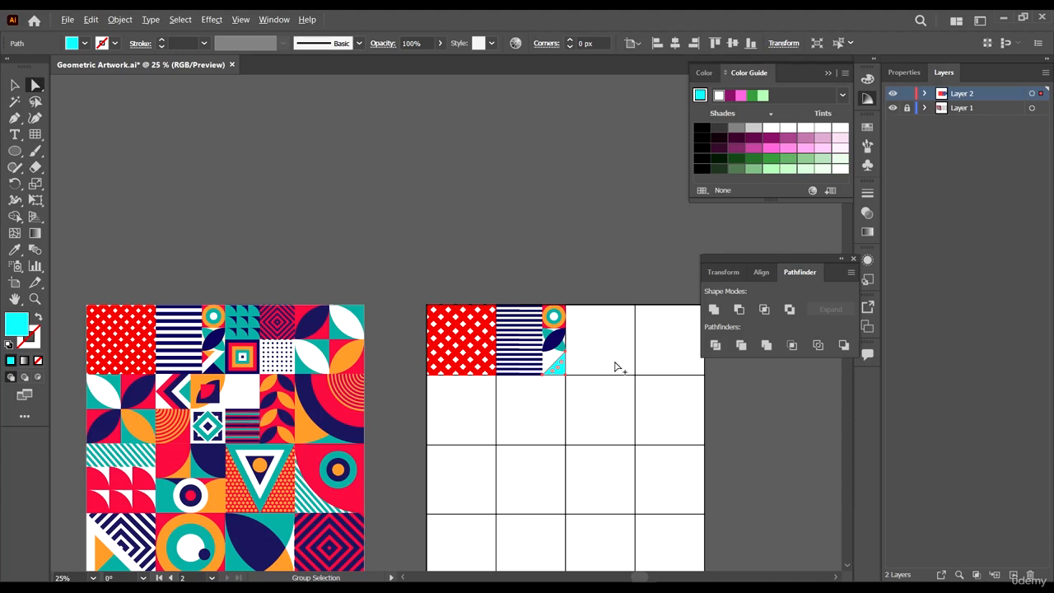
- Draw a line with the Pen tool from the triangle's bottom-right corner to the middle of its diagonal edge
scroll(616, 365, "up", 5)
left_click(505, 395)
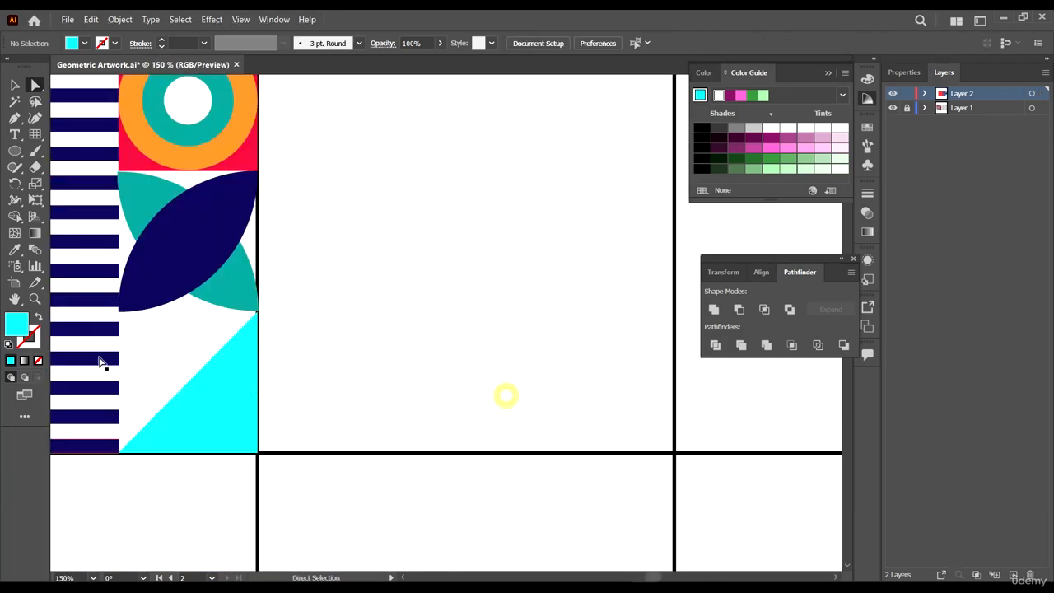
left_click(14, 118)
key("ctrl+plus")
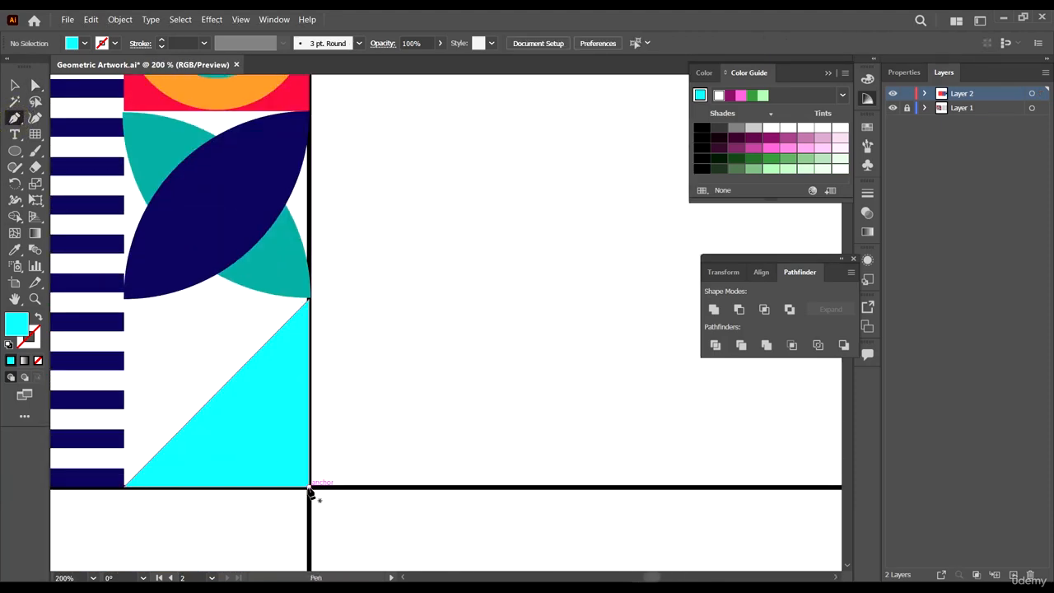
left_click(310, 487)
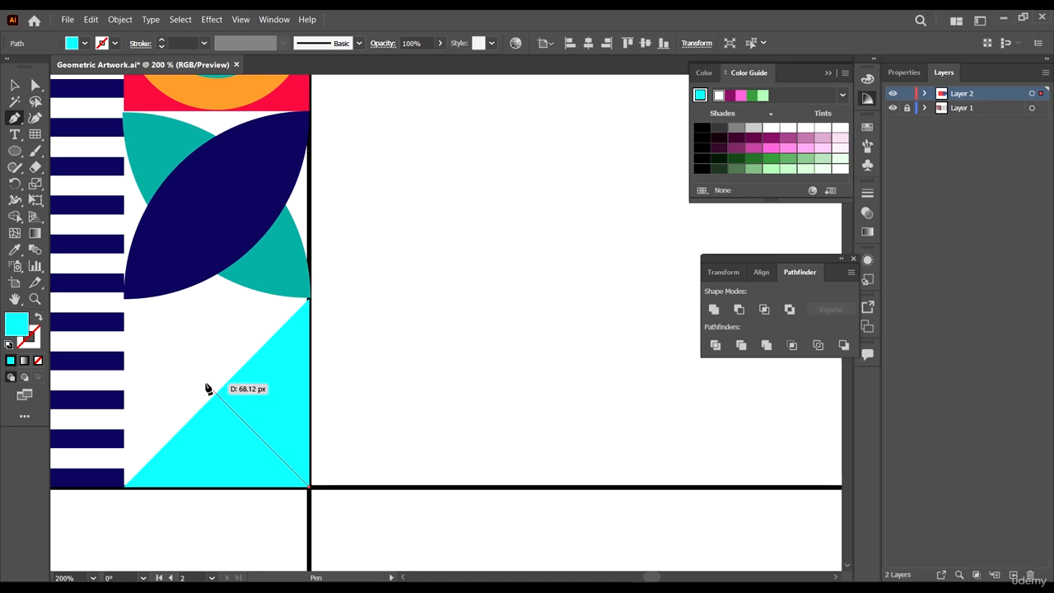
scroll(209, 391, "up", 3, "alt")
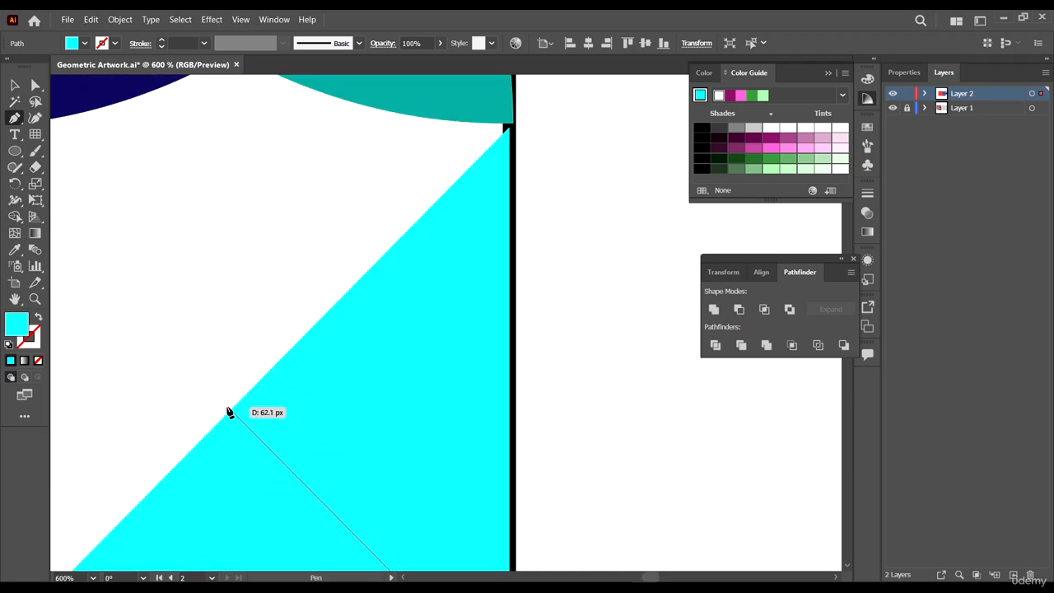
left_click(231, 409)
scroll(373, 374, "down", 4, "alt")
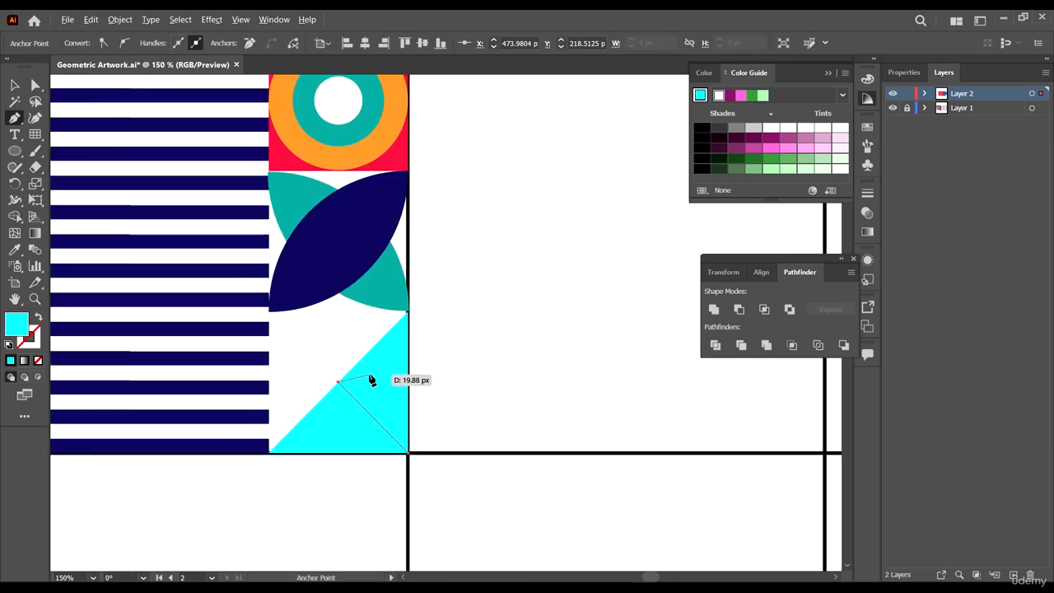
key("v")
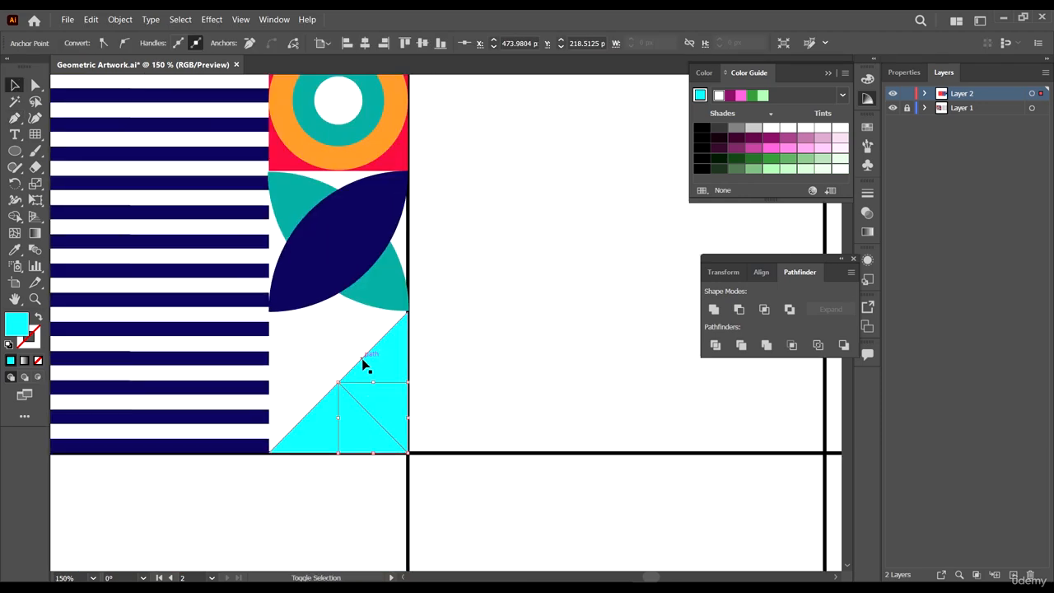
- Divide the cyan triangle along the drawn line with Pathfinder Divide
left_click(362, 360, "shift")
left_click(741, 345)
left_click(591, 353)
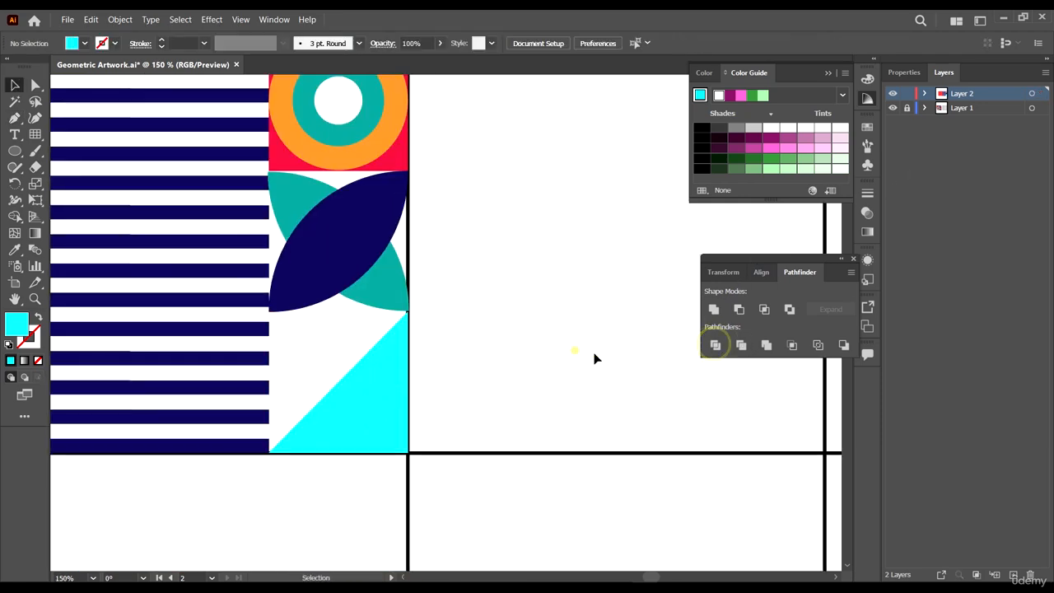
- Fill the upper divided triangle with teal sampled from the reference artwork
key("a")
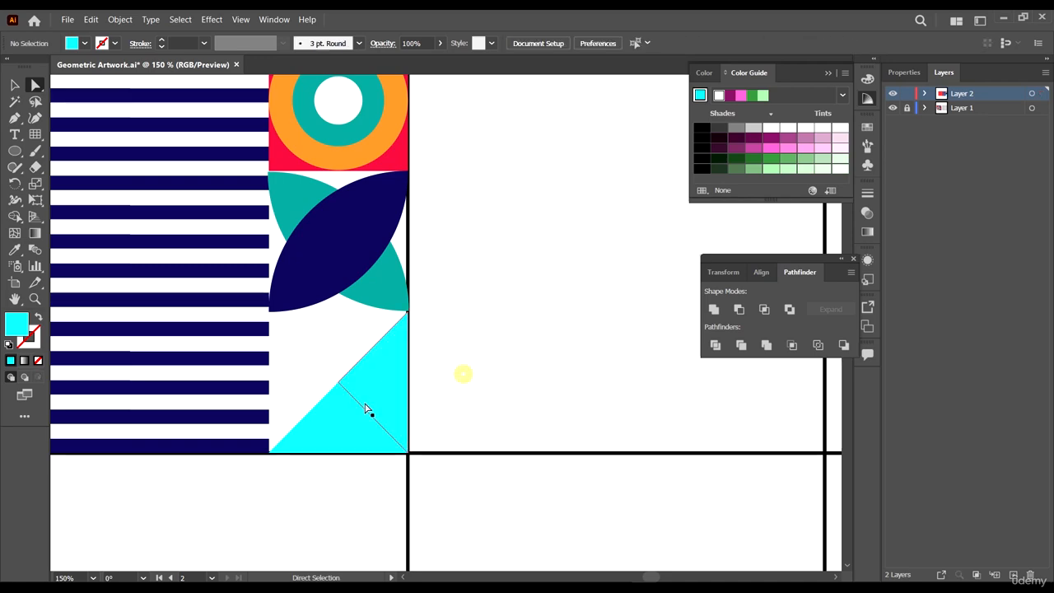
left_click(327, 417)
left_click(505, 338)
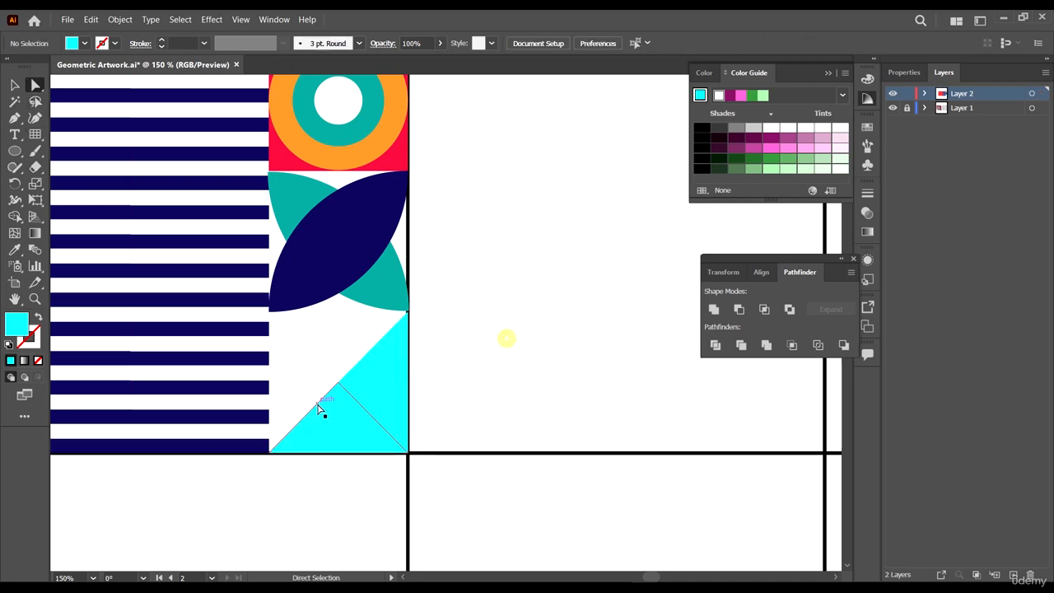
left_click(395, 379)
scroll(526, 376, "down", 6)
scroll(521, 375, "up", 6)
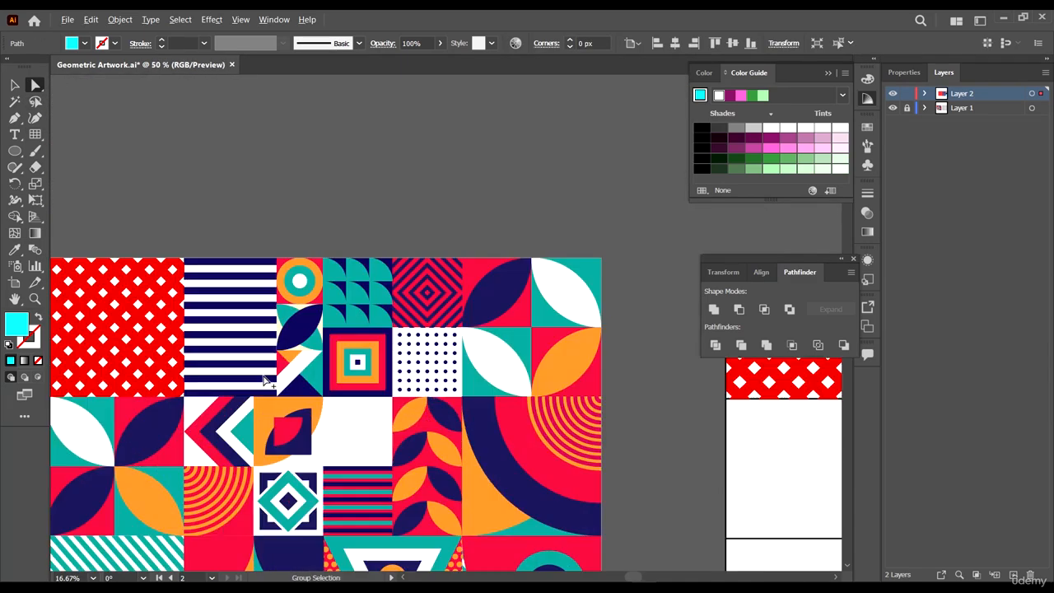
key("i")
left_click(428, 375)
- Fill the lower divided triangle with navy sampled from the navy leaf
scroll(645, 454, "down", 6)
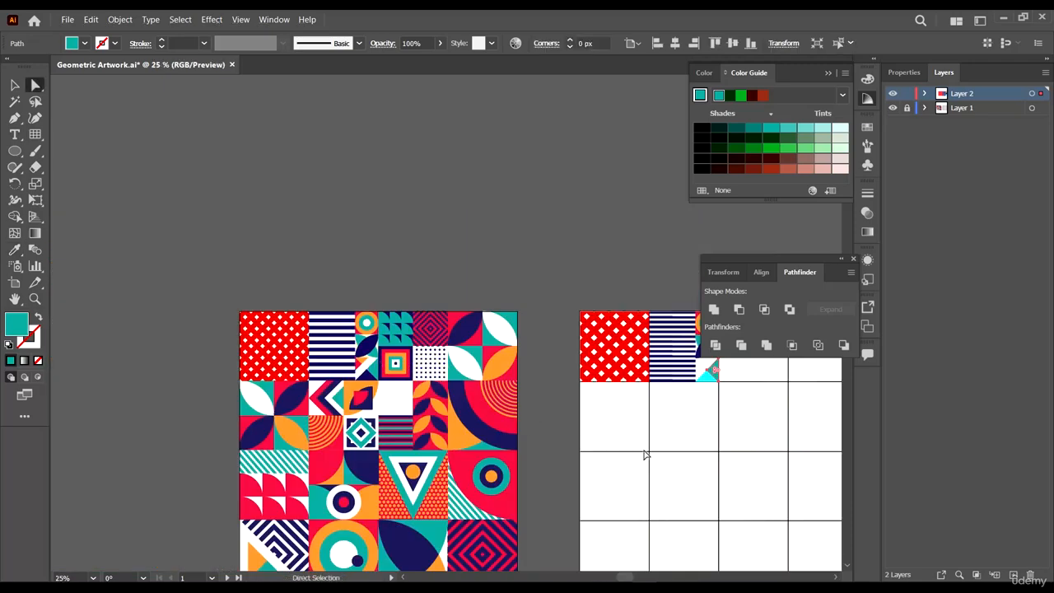
scroll(745, 377, "up", 6)
left_click(548, 425)
key("i")
left_click(531, 207)
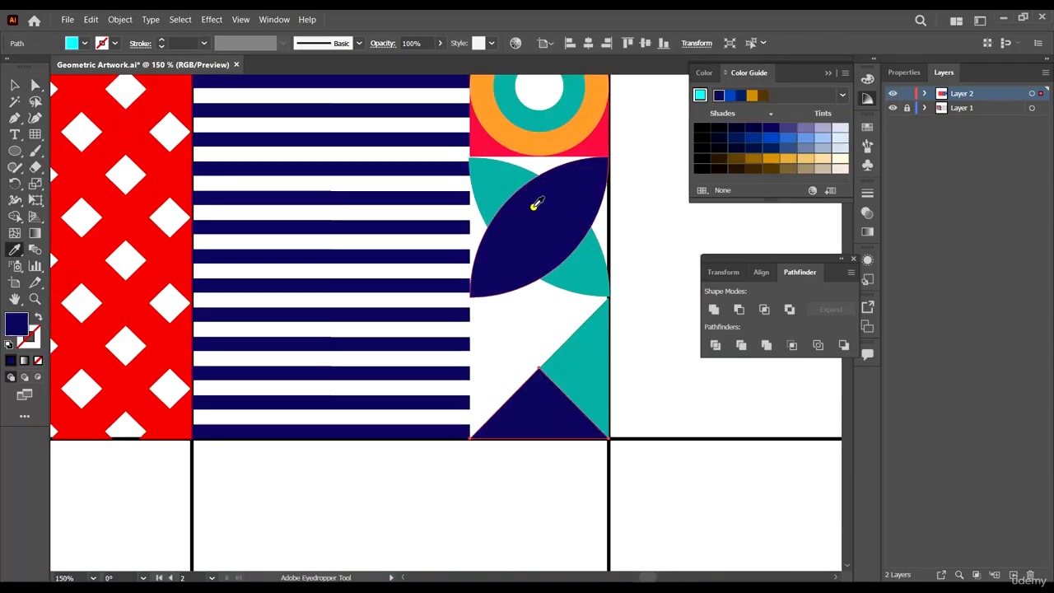
key("a")
left_click(711, 400)
scroll(724, 395, "down", 8)
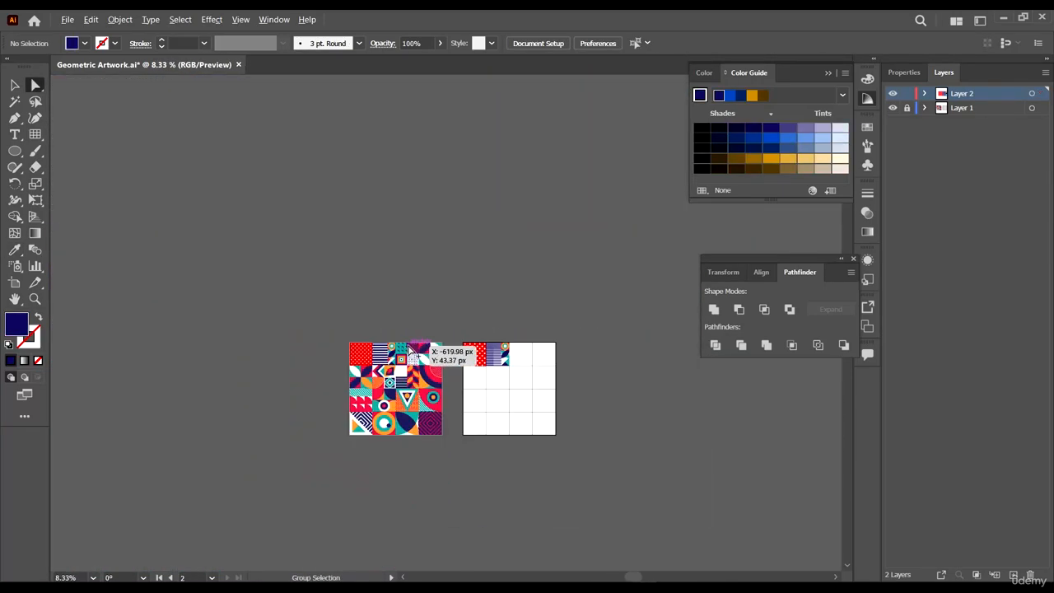
scroll(350, 352, "up", 5)
scroll(165, 353, "down", 4)
scroll(107, 346, "up", 6)
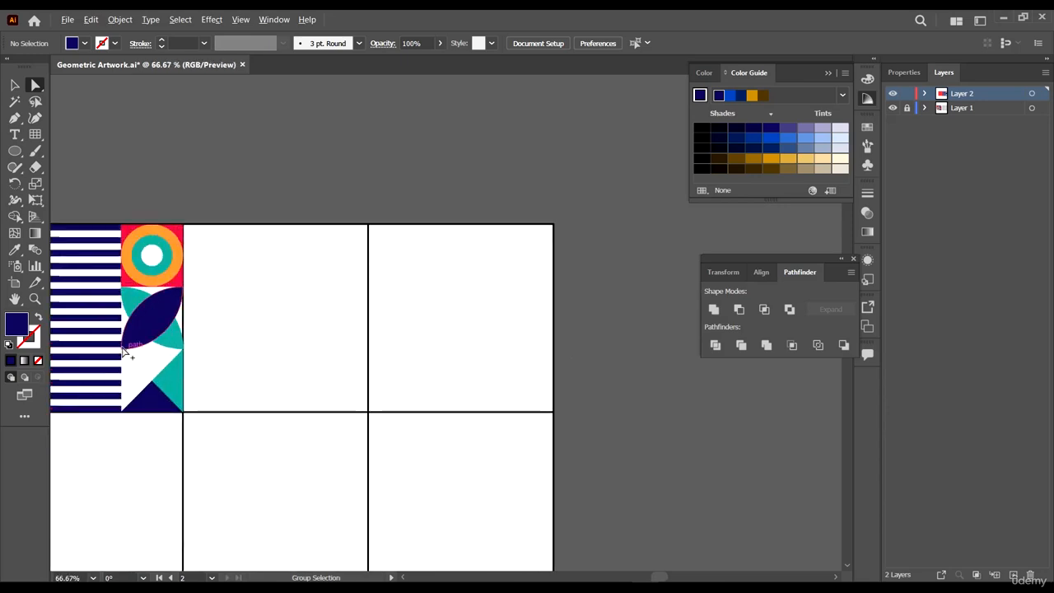
left_click(386, 420)
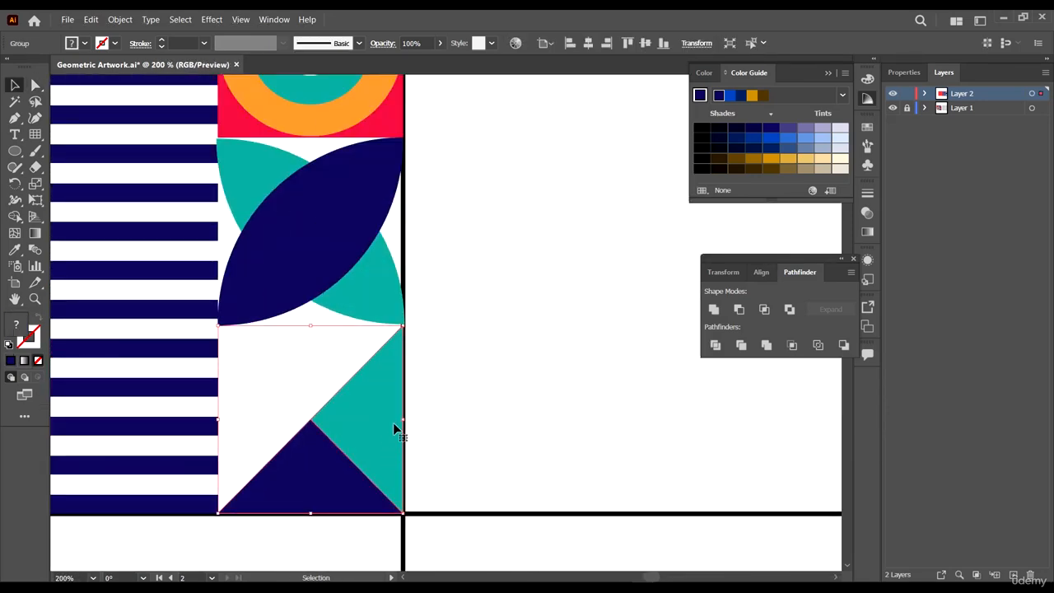
left_click(489, 394)
left_click(358, 413)
left_click_drag(379, 418, 626, 273)
key("ctrl+z")
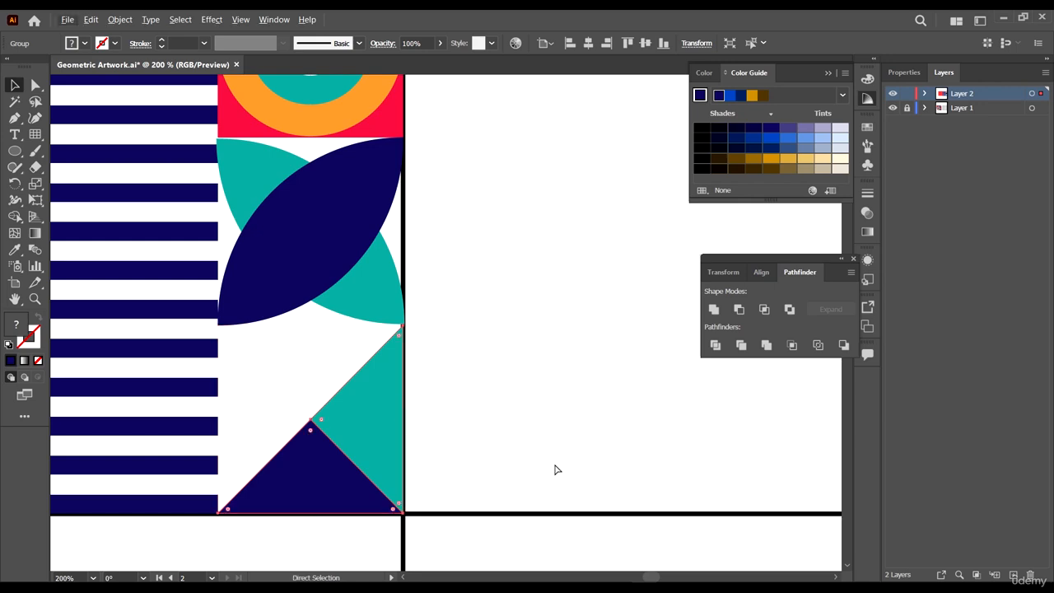
- Reshape the divided triangles by moving their anchor points to open a white diagonal band across the cell
left_click_drag(405, 328, 213, 527)
left_click_drag(401, 512, 311, 419)
left_click(565, 423)
key("a")
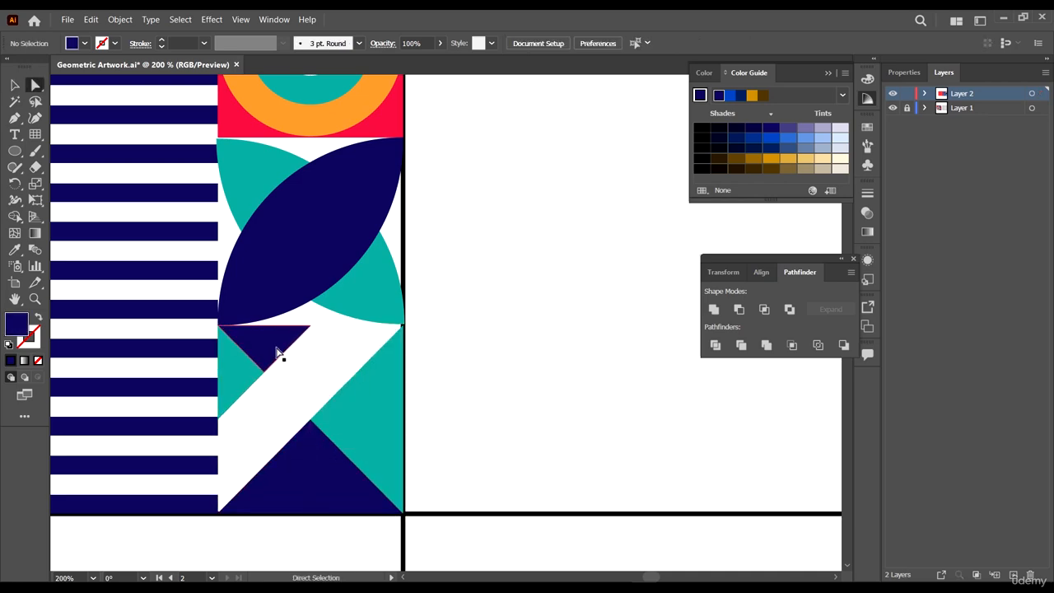
- Fill the small top-left navy triangle with orange sampled from the orange ring
left_click(273, 346, "alt")
scroll(272, 346, "down", 6, "alt")
scroll(492, 398, "up", 3)
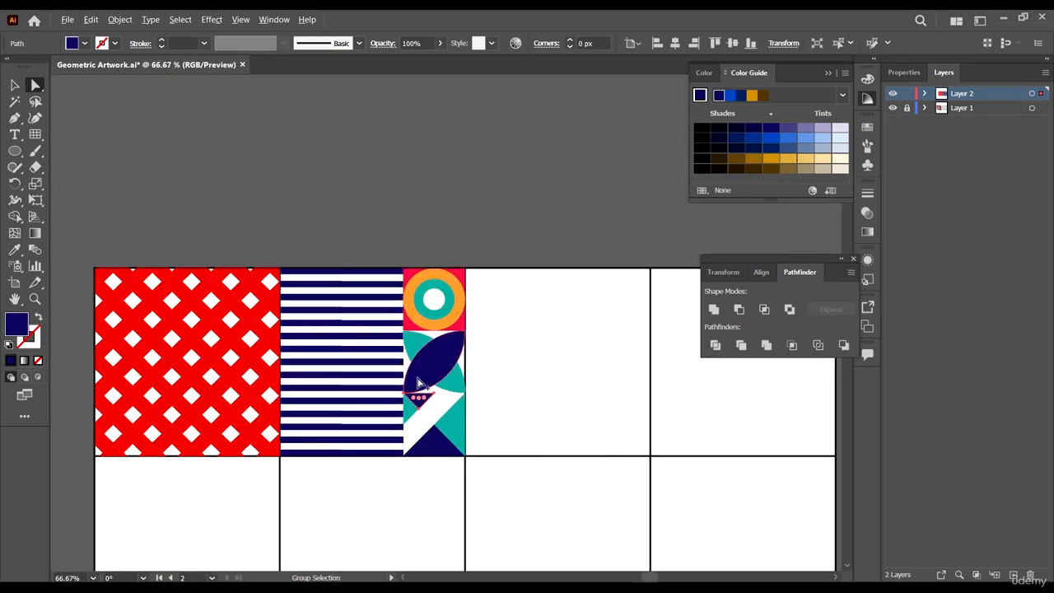
key("i")
left_click(459, 296)
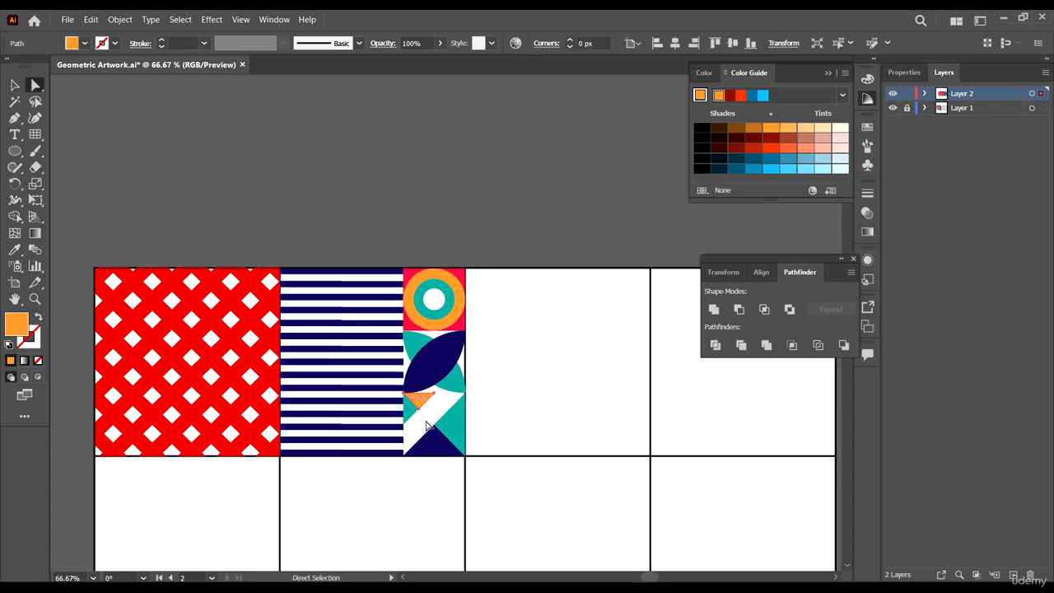
- Fill the small left teal triangle with pink sampled from the ring cell's background
left_click(406, 416, "alt")
scroll(475, 412, "down", 3)
scroll(480, 409, "up", 4)
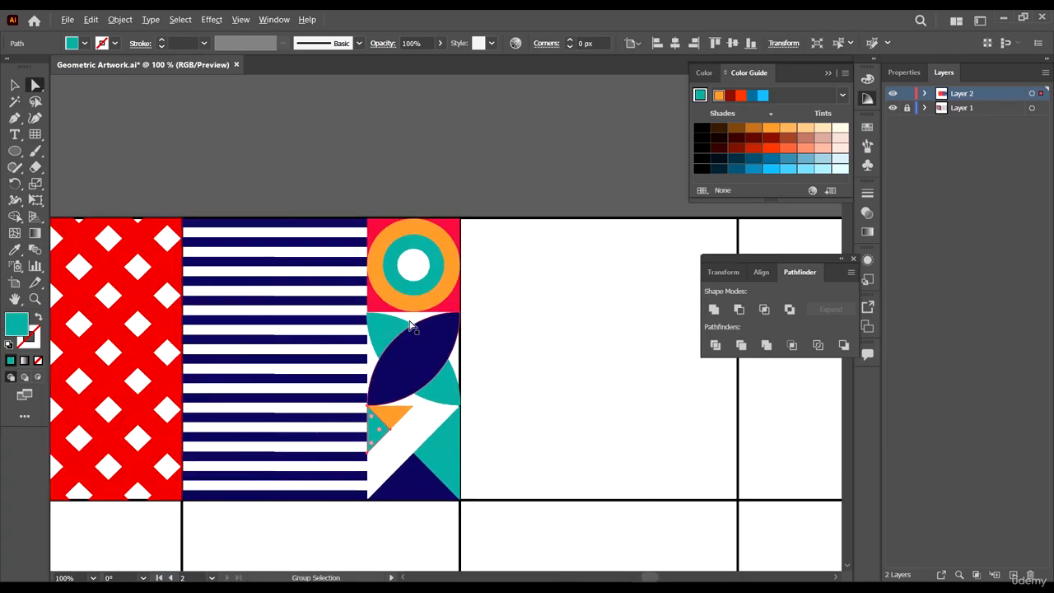
key("i")
left_click(452, 225)
key("a")
left_click(528, 331)
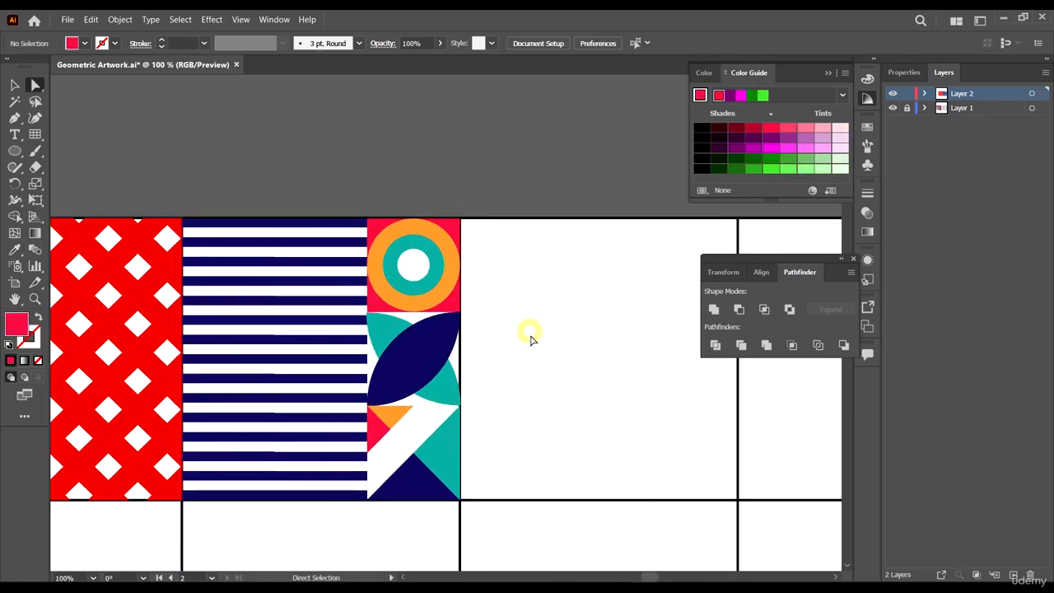
- Draw a pink rectangle with the Rectangle tool filling the third cell of the top row
scroll(539, 350, "down", 5)
scroll(488, 395, "up", 2)
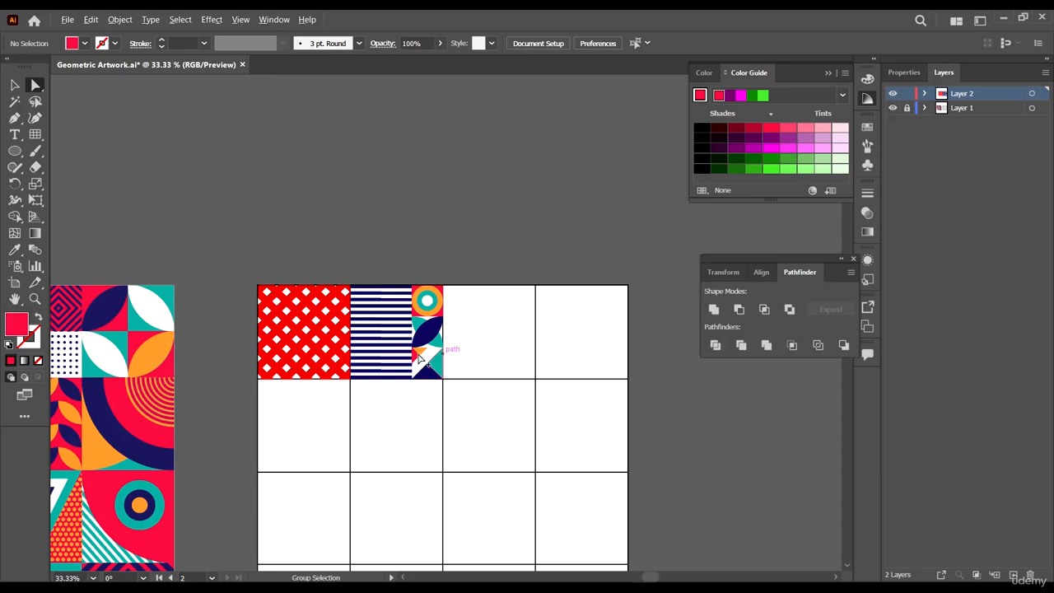
scroll(418, 356, "down", 1)
scroll(140, 328, "left", 1)
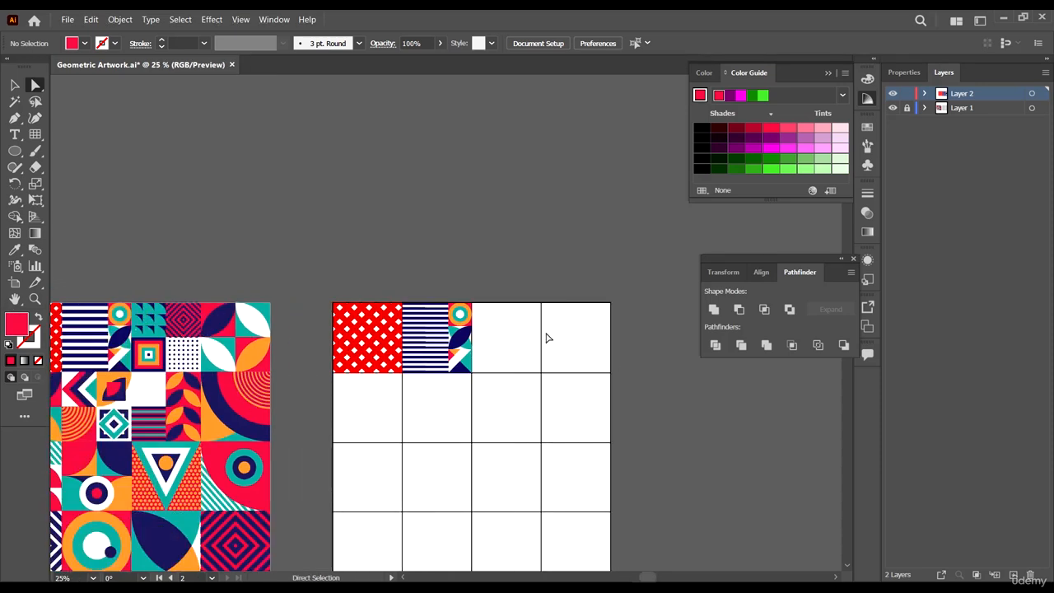
scroll(547, 338, "up", 2)
left_click(15, 151)
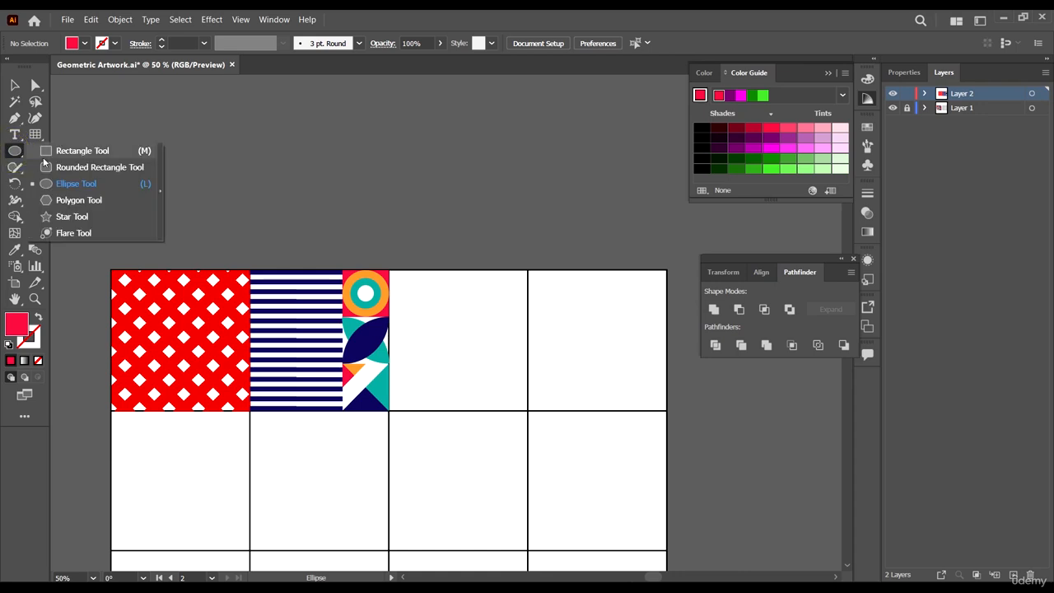
left_click(45, 151)
scroll(458, 348, "up", 1)
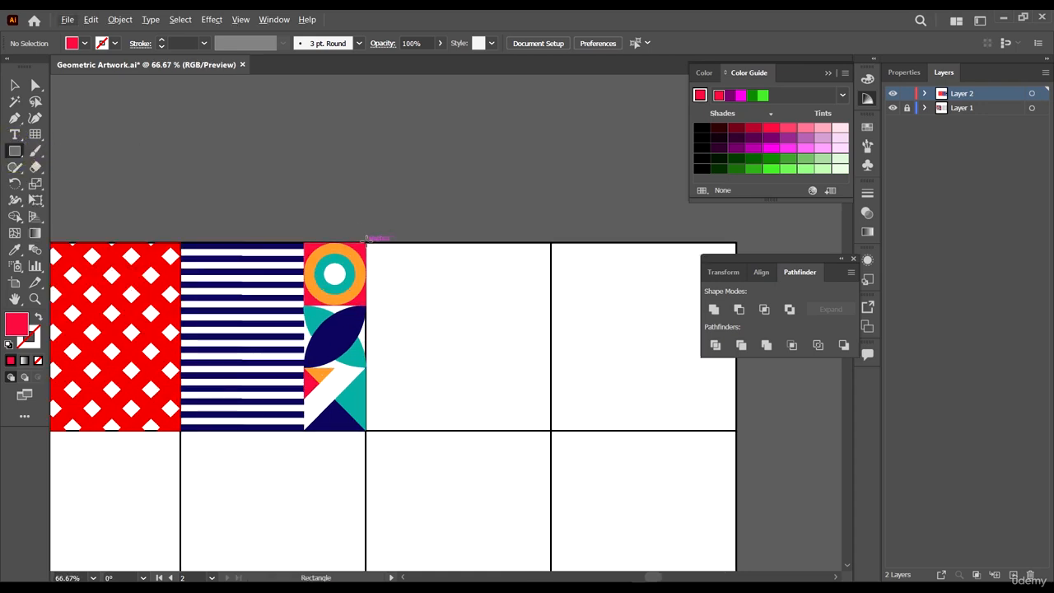
left_click_drag(365, 239, 551, 430)
scroll(512, 419, "down", 3)
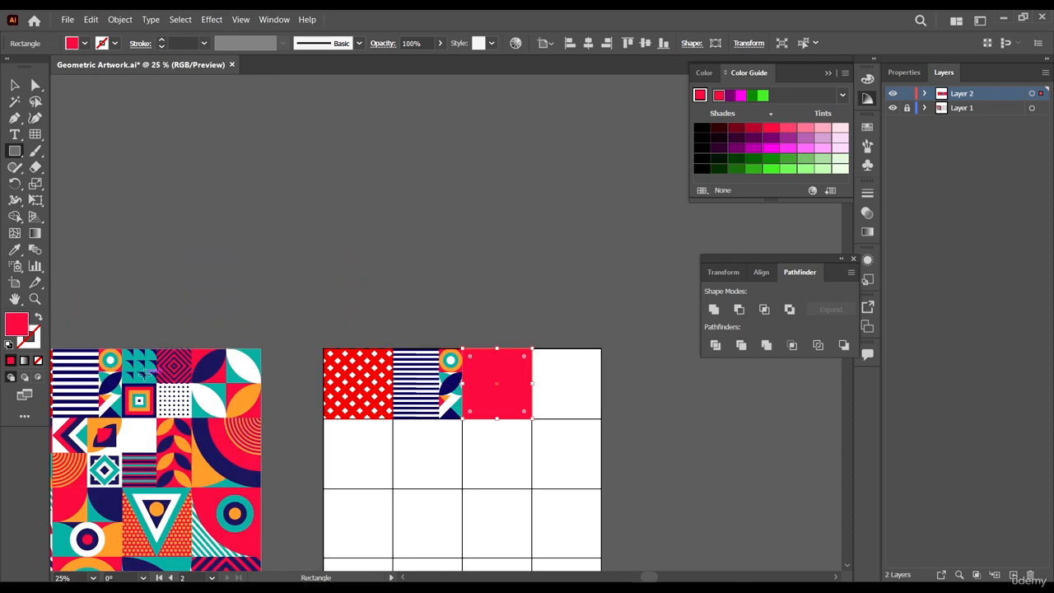
- Snap the pink rectangle's top-left corner precisely to the cell's corner
scroll(466, 354, "up", 7)
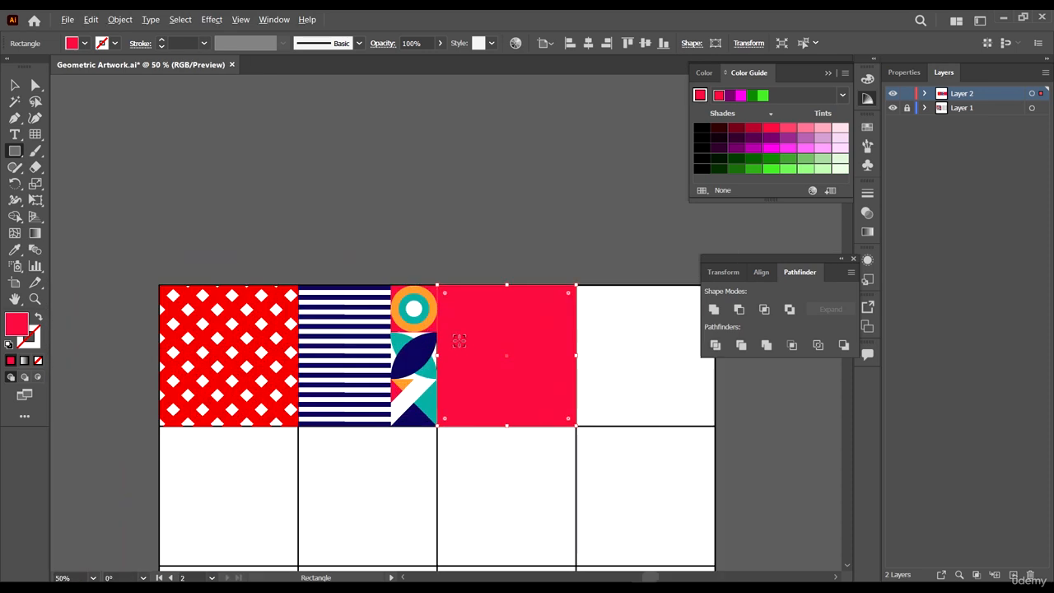
scroll(356, 229, "up", 4)
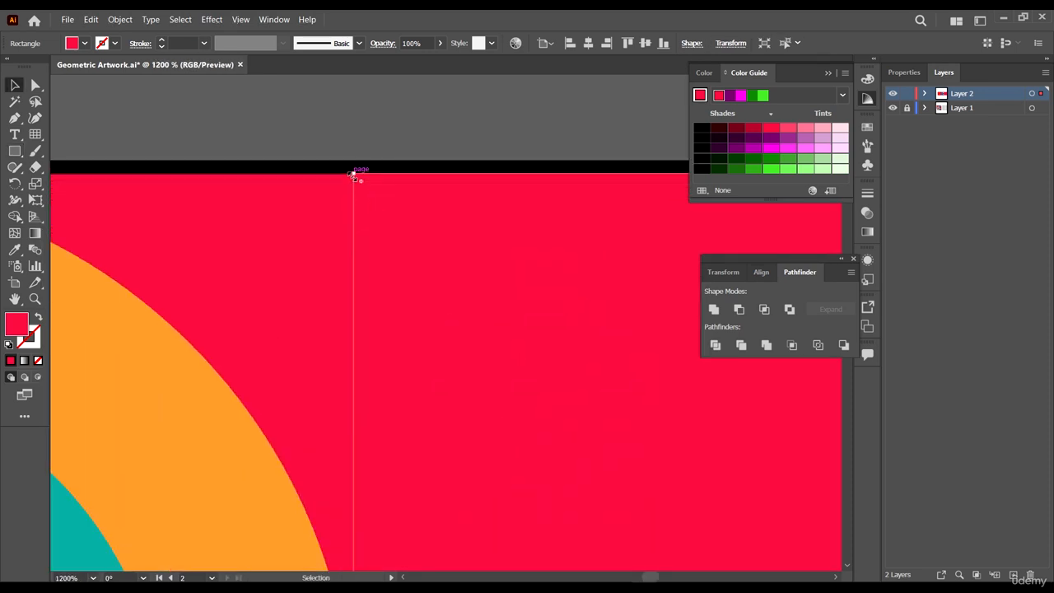
mouse_move(353, 174)
left_mouse_down()
mouse_move(365, 188)
mouse_move(356, 179)
left_mouse_up()
scroll(355, 175, "down", 8)
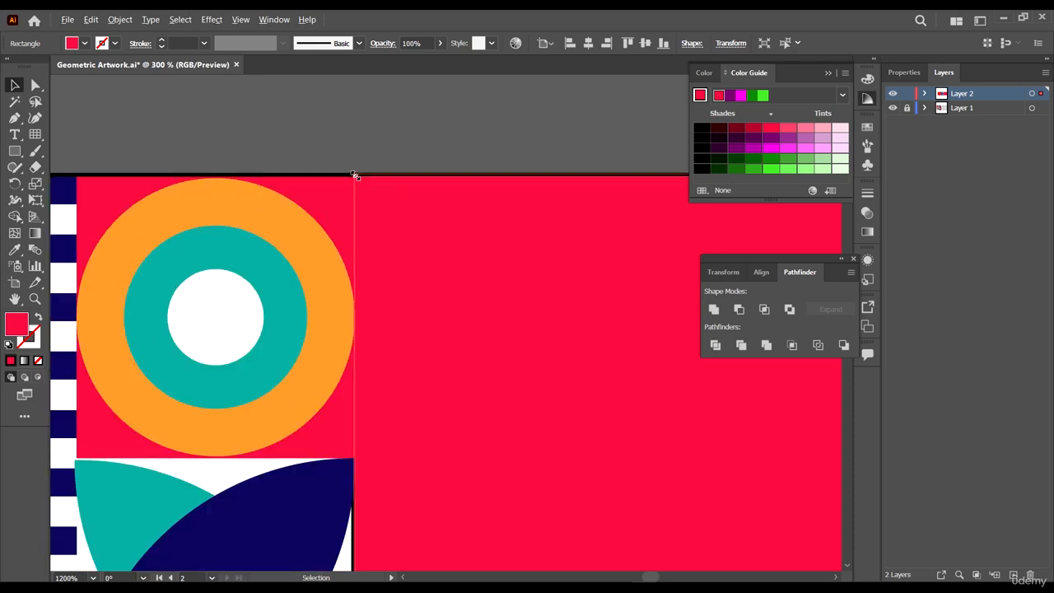
scroll(401, 356, "up", 4)
scroll(640, 447, "down", 4)
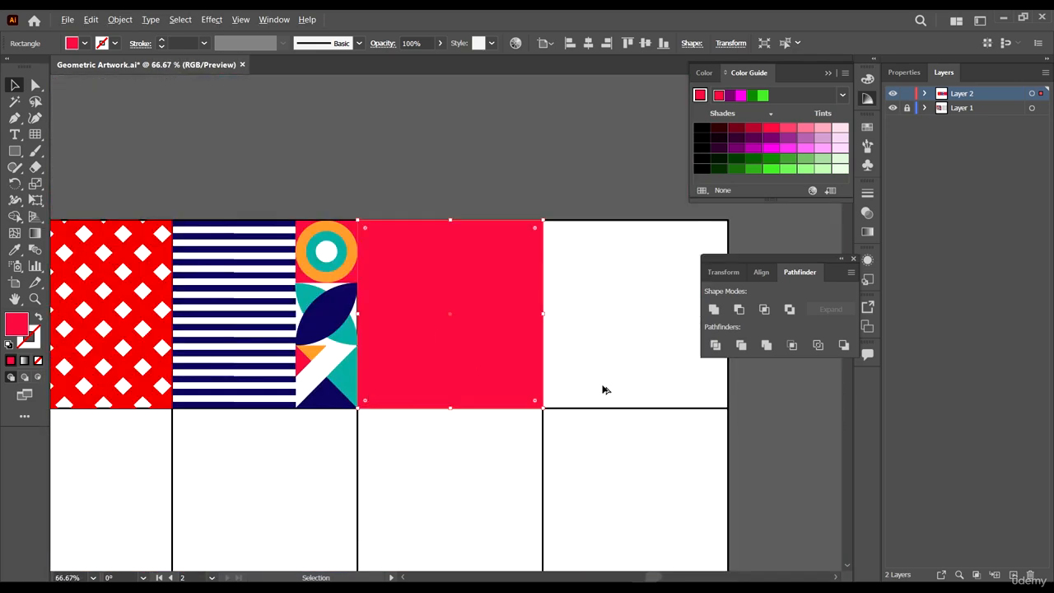
scroll(554, 235, "up", 4)
- Split the pink rectangle into a grid of 2 rows and 2 columns with Split Into Grid
left_click(609, 271)
scroll(475, 245, "down", 4)
left_click(406, 242)
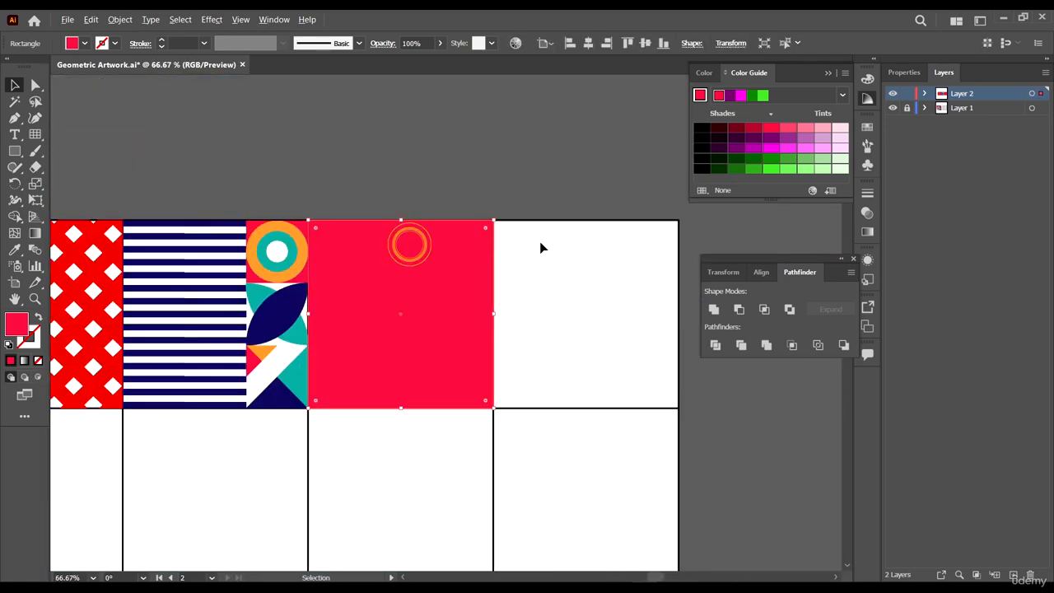
left_click(118, 20)
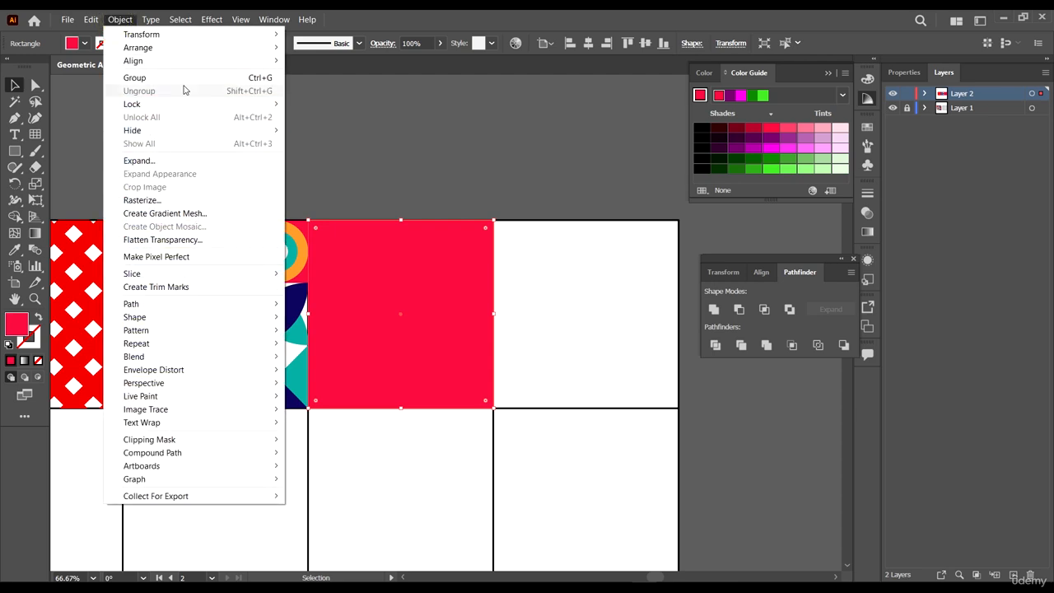
left_click(202, 304)
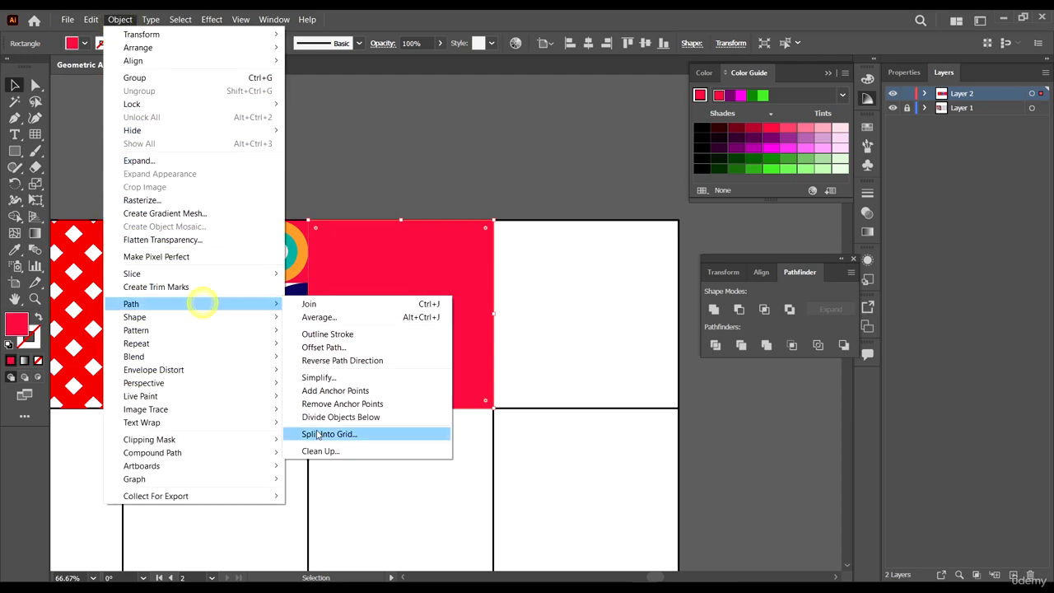
left_click(362, 435)
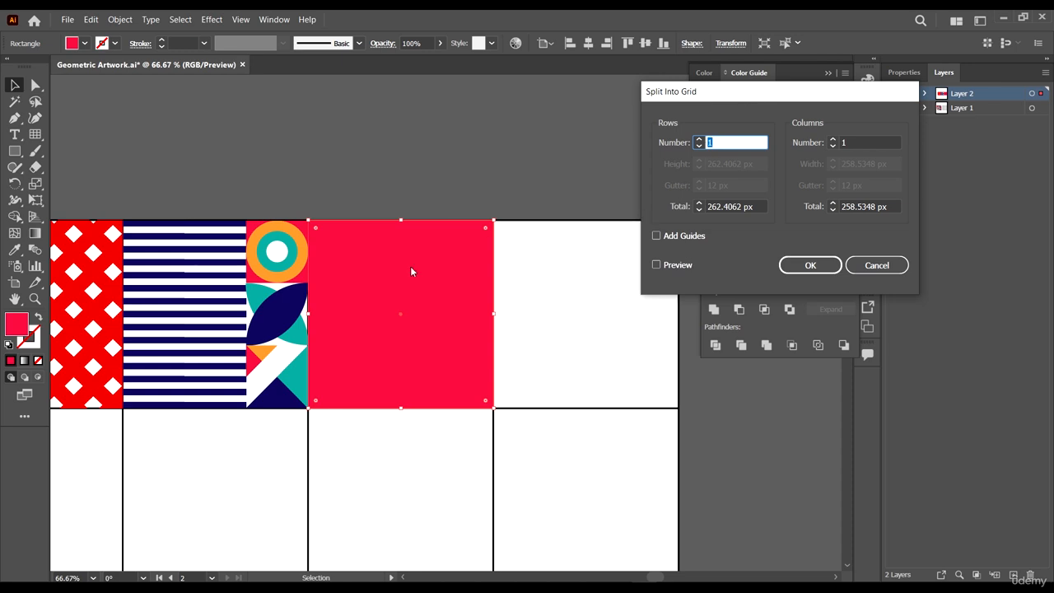
left_click(676, 265)
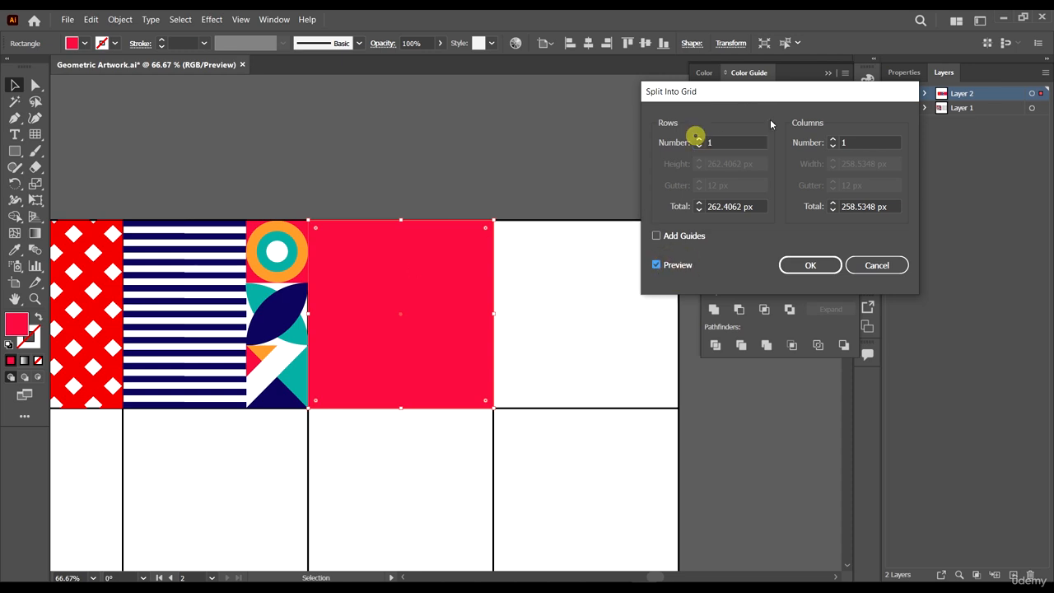
left_click(698, 138)
left_click(832, 139)
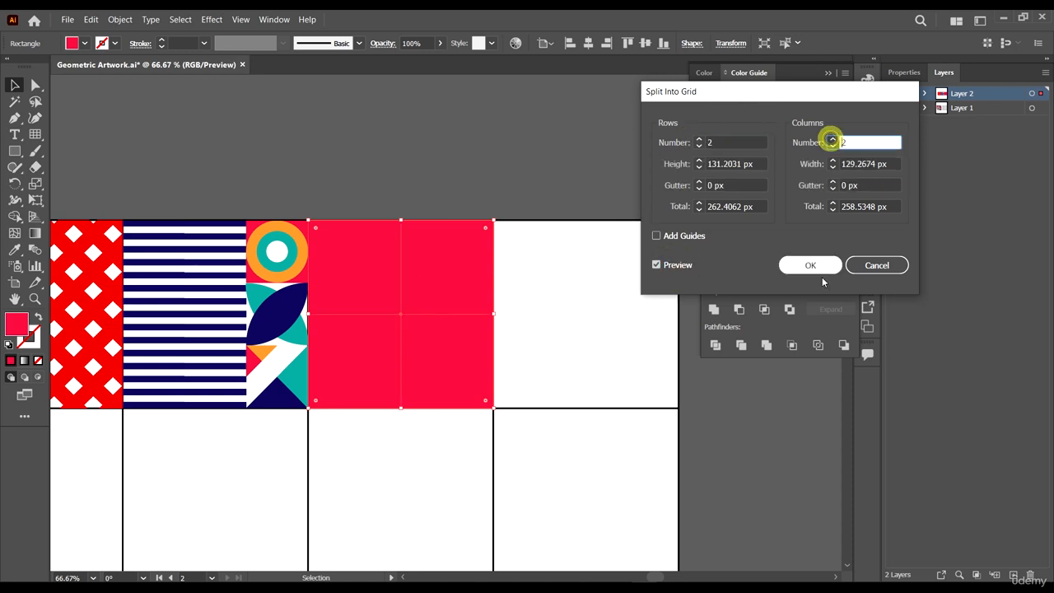
left_click(810, 265)
key("ctrl+alt+0")
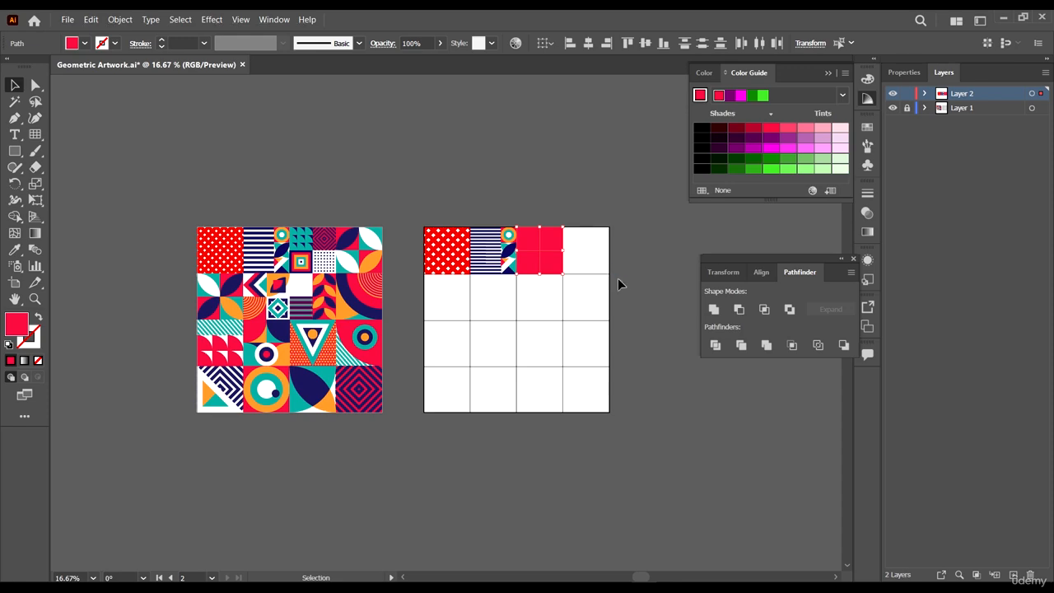
- Split the top-left pink quarter into a grid of 3 rows and 3 columns
scroll(588, 245, "up", 2)
left_click(455, 231)
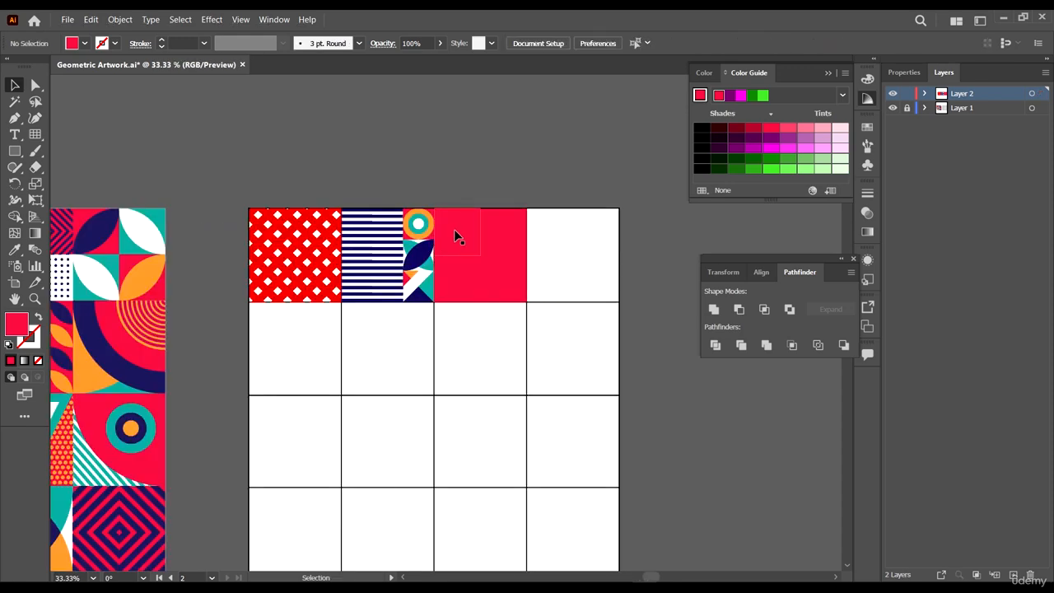
scroll(542, 248, "down", 1)
scroll(127, 227, "up", 3)
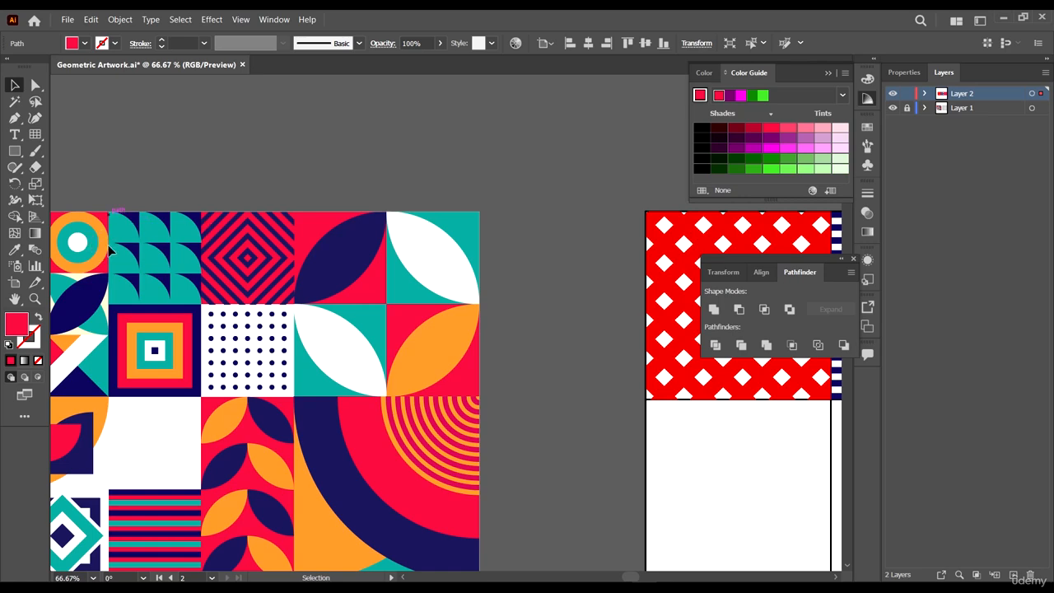
scroll(190, 251, "down", 3)
scroll(483, 239, "up", 5)
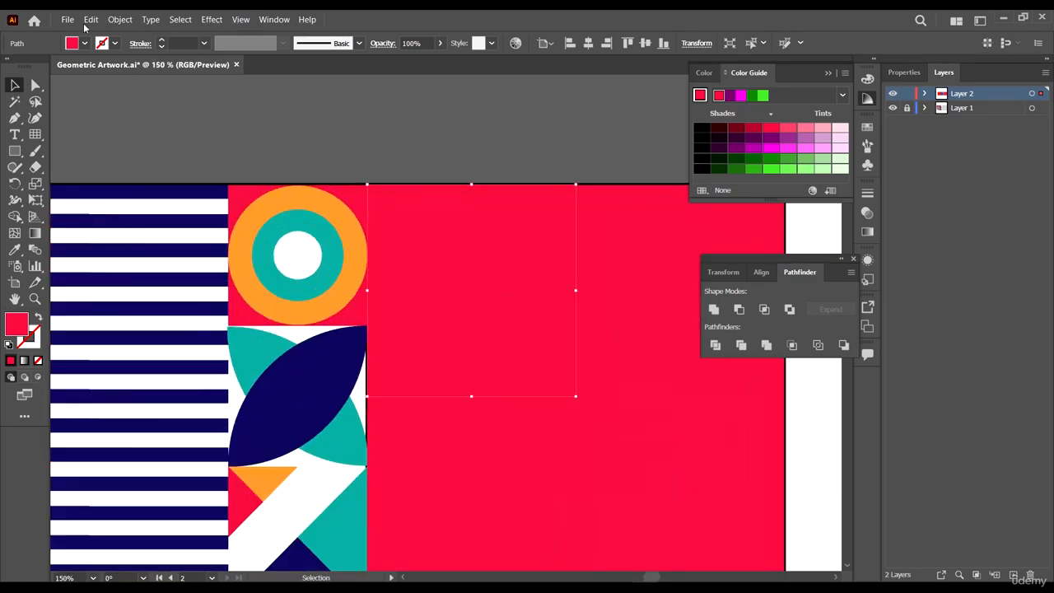
left_click(118, 20)
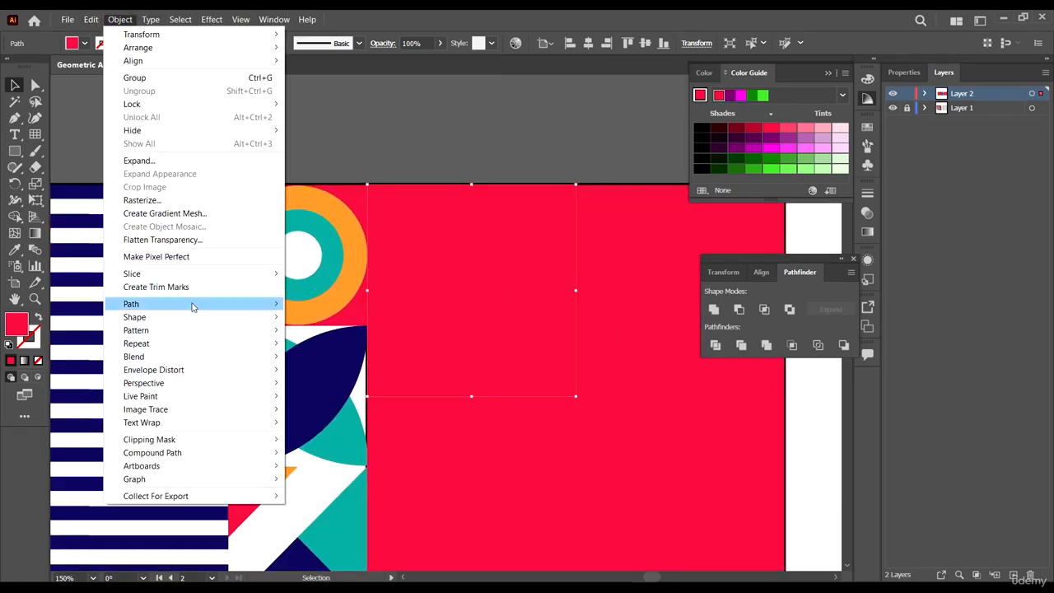
mouse_move(205, 305)
left_click(340, 432)
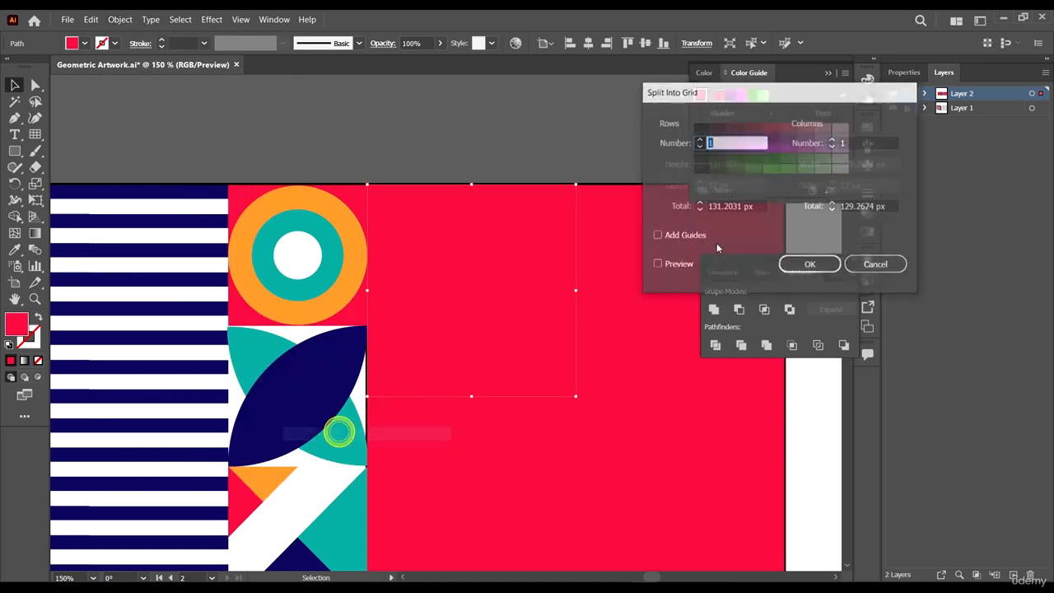
left_click(668, 264)
left_click(697, 140)
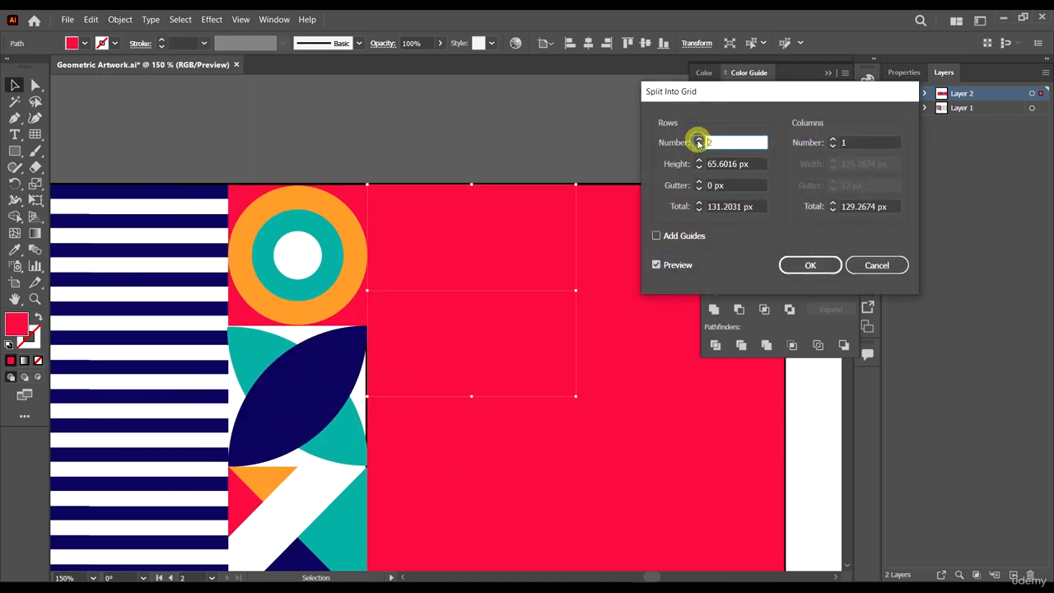
left_click(697, 140)
left_click(833, 140)
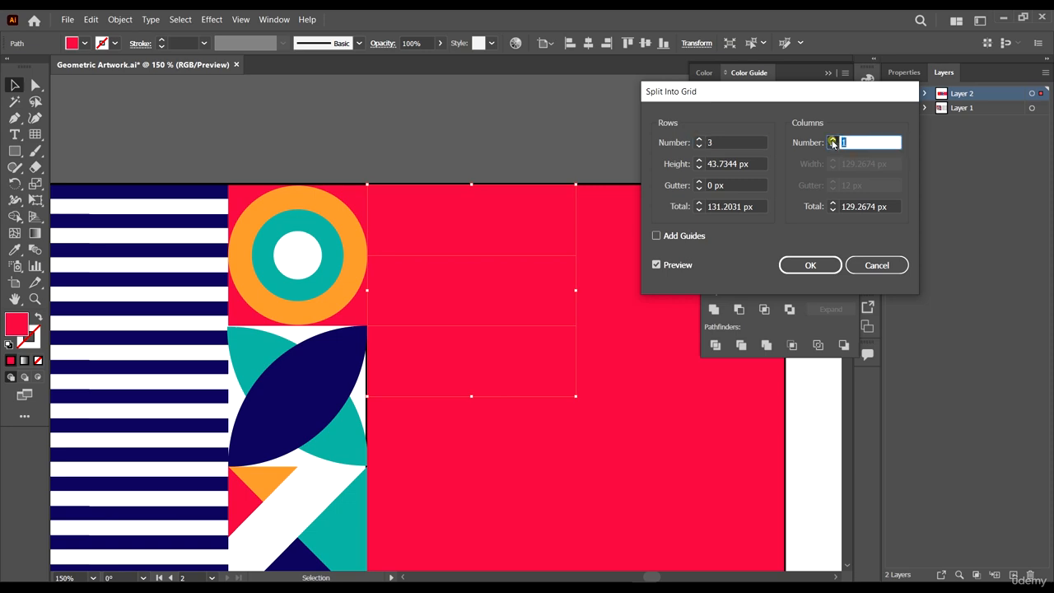
left_click(832, 140)
left_click(810, 264)
key("ctrl+minus")
key("ctrl+minus")
key("ctrl+minus")
key("ctrl+minus")
key("ctrl+minus")
key("ctrl+minus")
key("ctrl+minus")
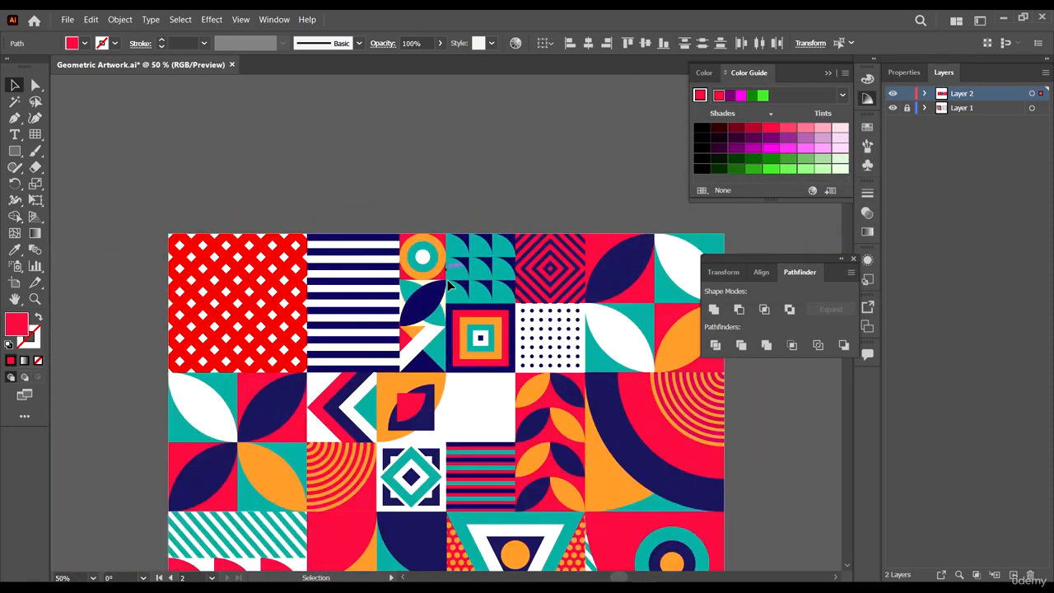
- Fill the nine small squares with teal sampled from the reference artwork's quarter-circle cell
scroll(449, 284, "down", 2)
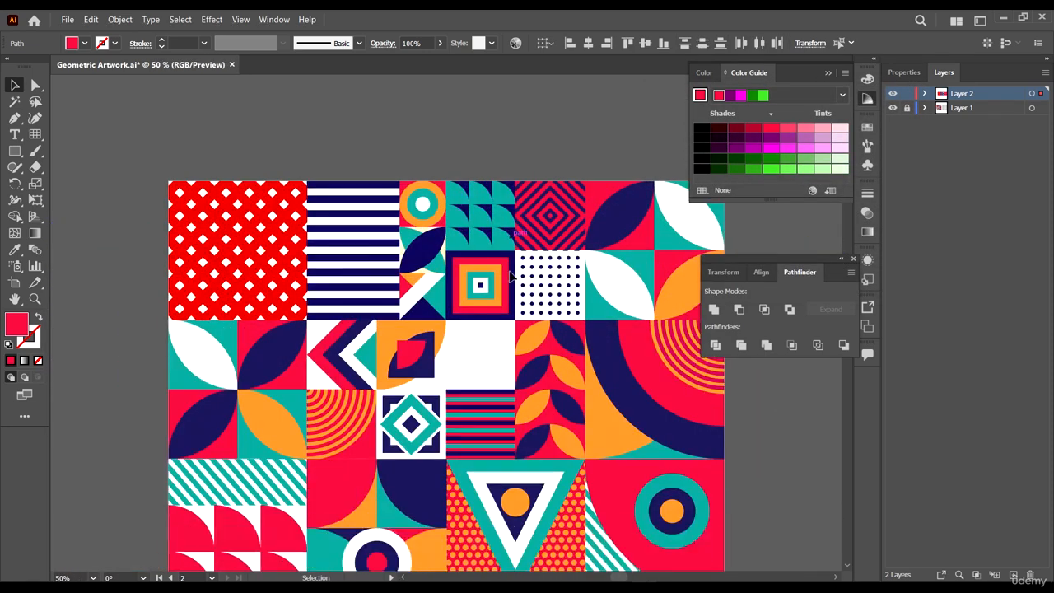
scroll(501, 230, "up", 3)
key("i")
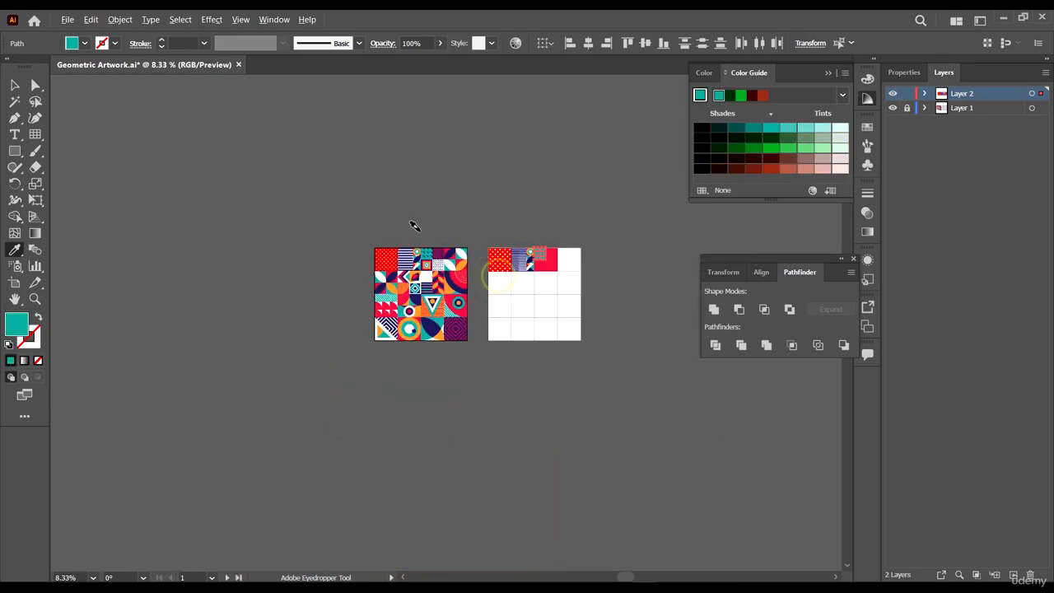
key("ctrl+plus")
key("ctrl+plus")
key("ctrl+plus")
key("ctrl+plus")
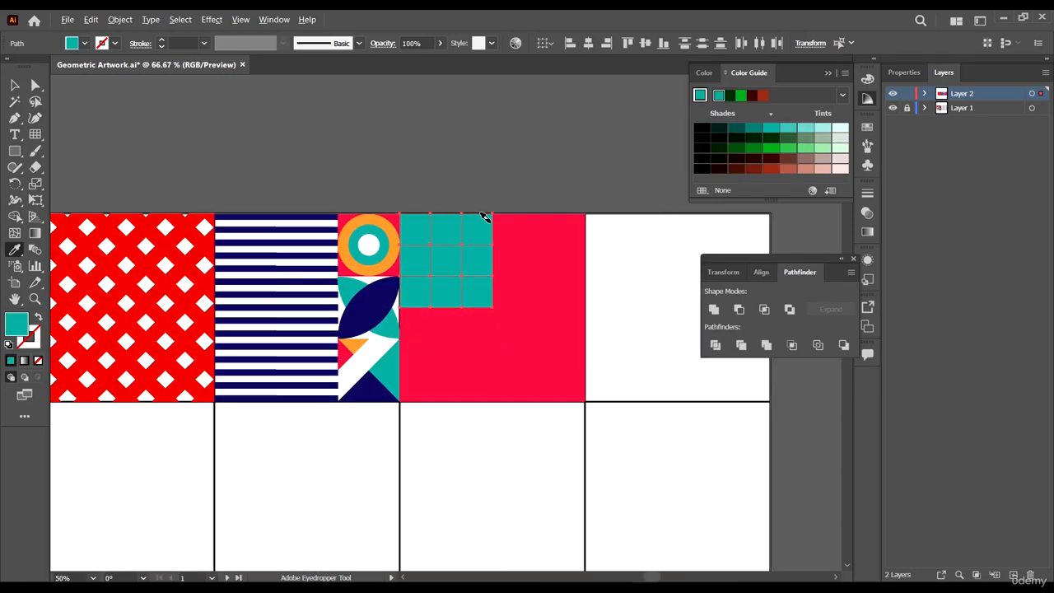
key("ctrl+plus")
key("ctrl+plus")
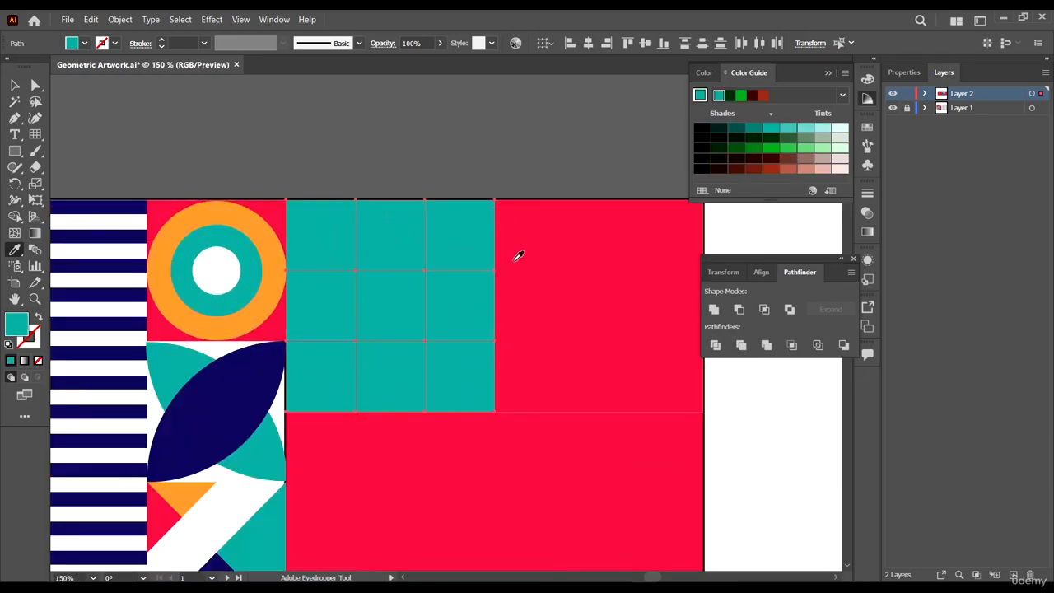
- Round the top-right corners of the top row's small teal squares into quarter circles using their live corner widgets
key("a")
left_click(534, 162)
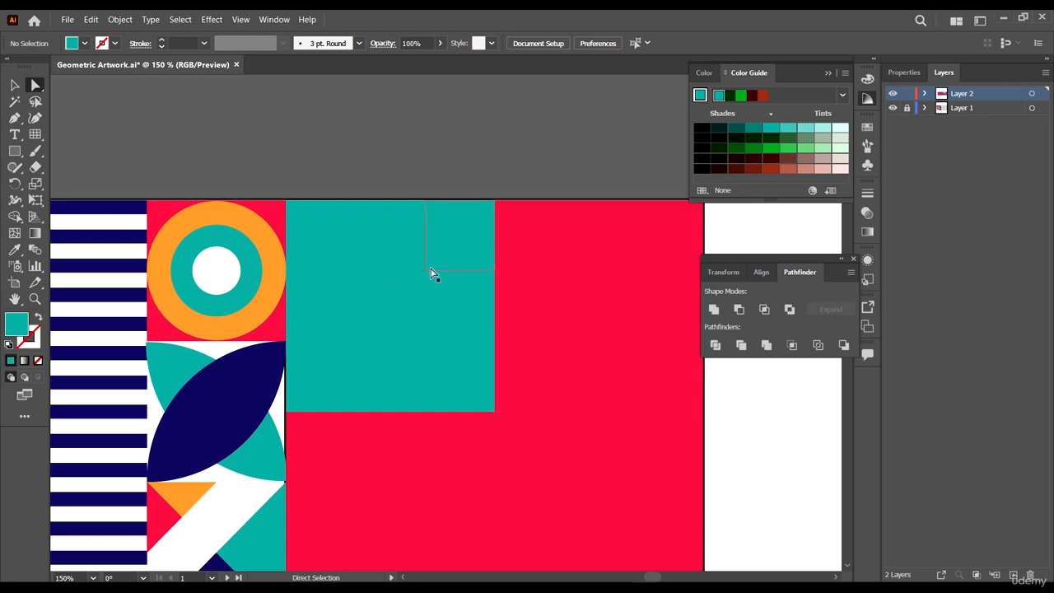
left_click(336, 239)
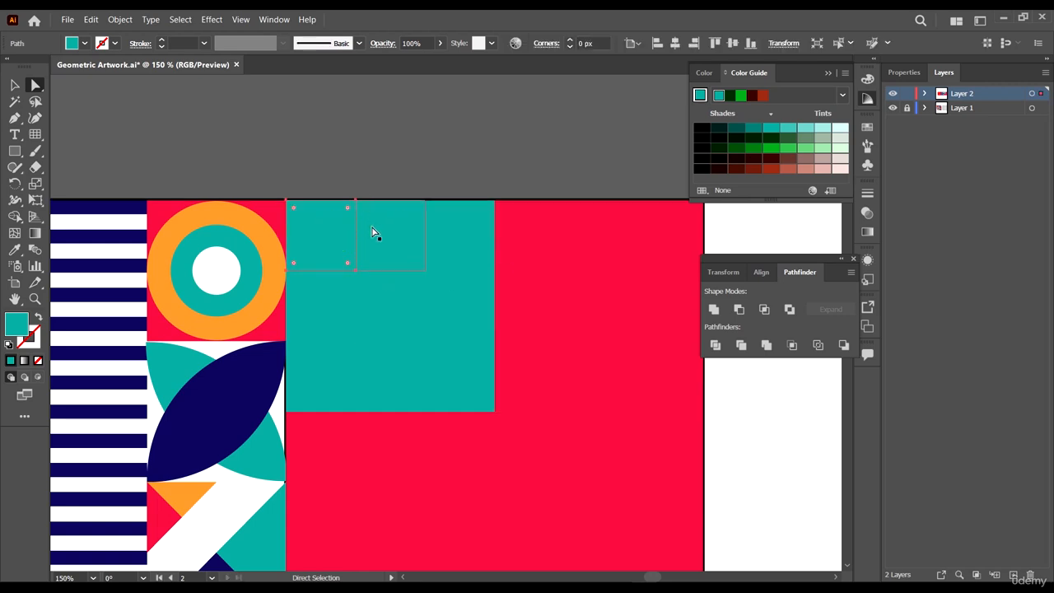
left_click(407, 234, "shift")
left_click(355, 200)
left_click(424, 200, "shift")
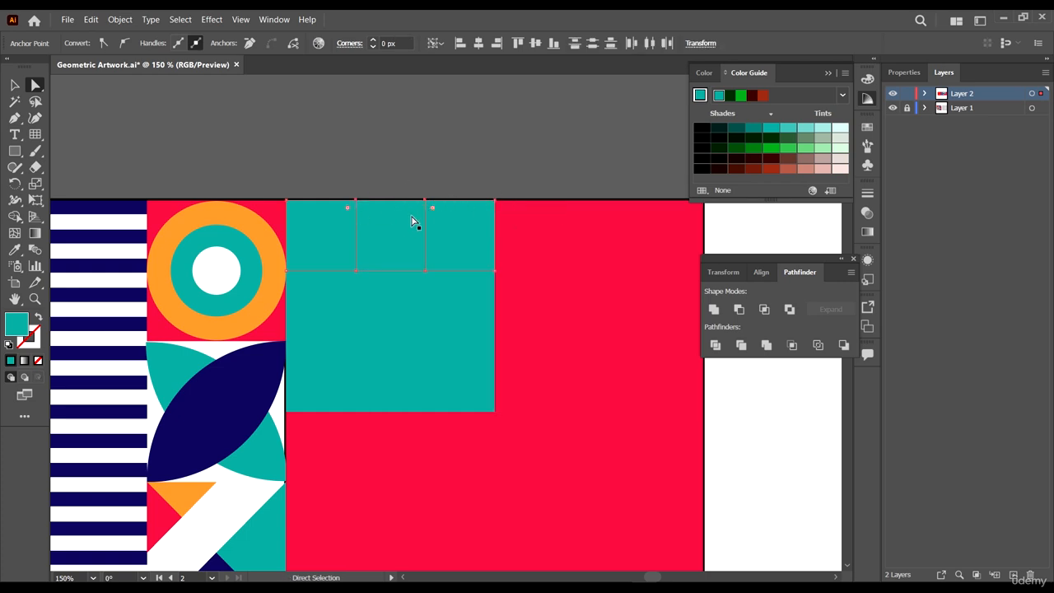
left_click(458, 188)
left_click(343, 212)
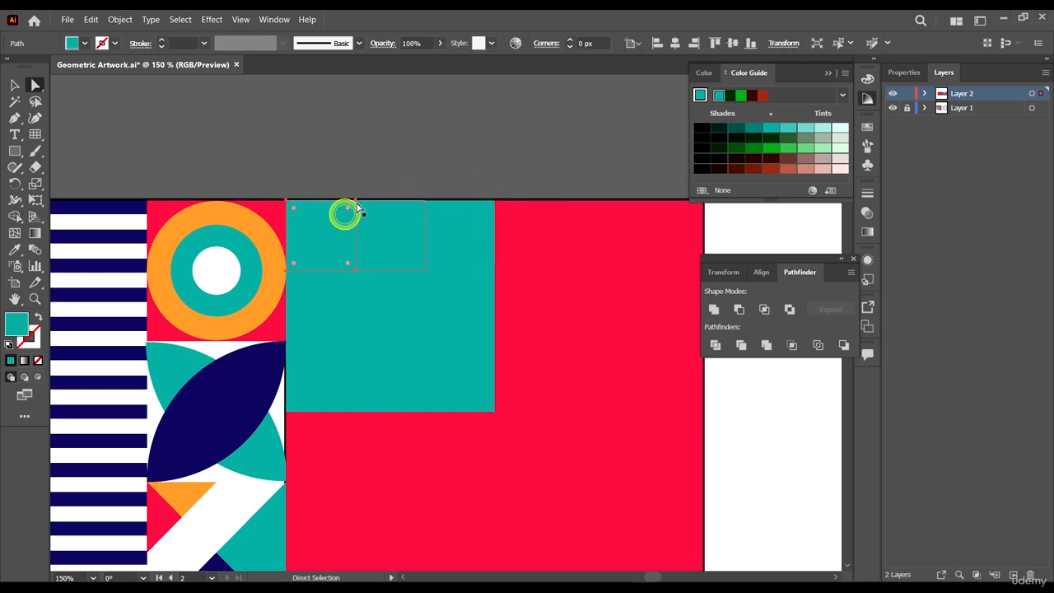
left_click(355, 202)
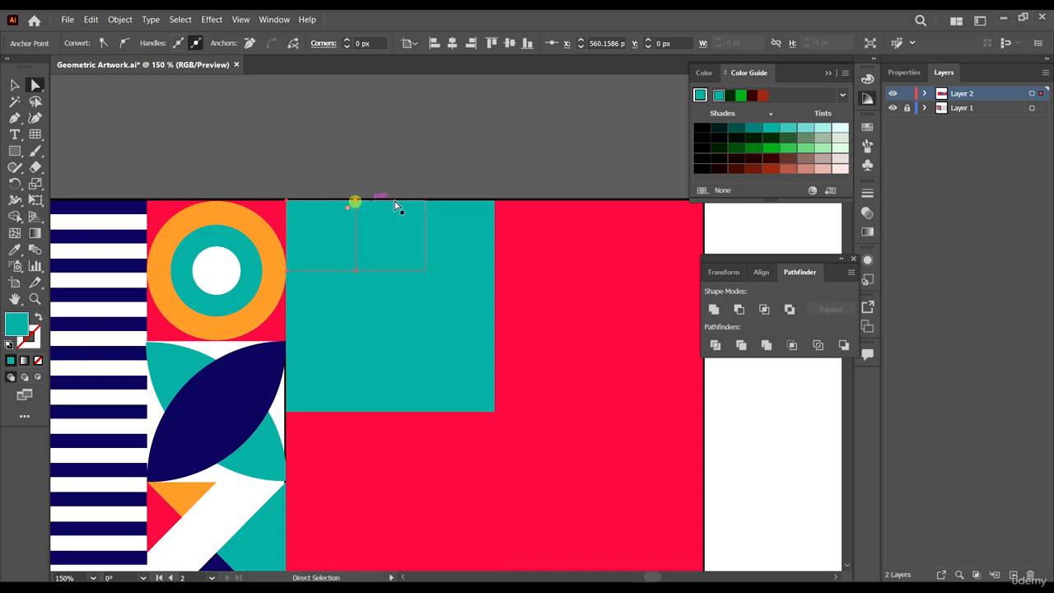
left_click(424, 201, "shift")
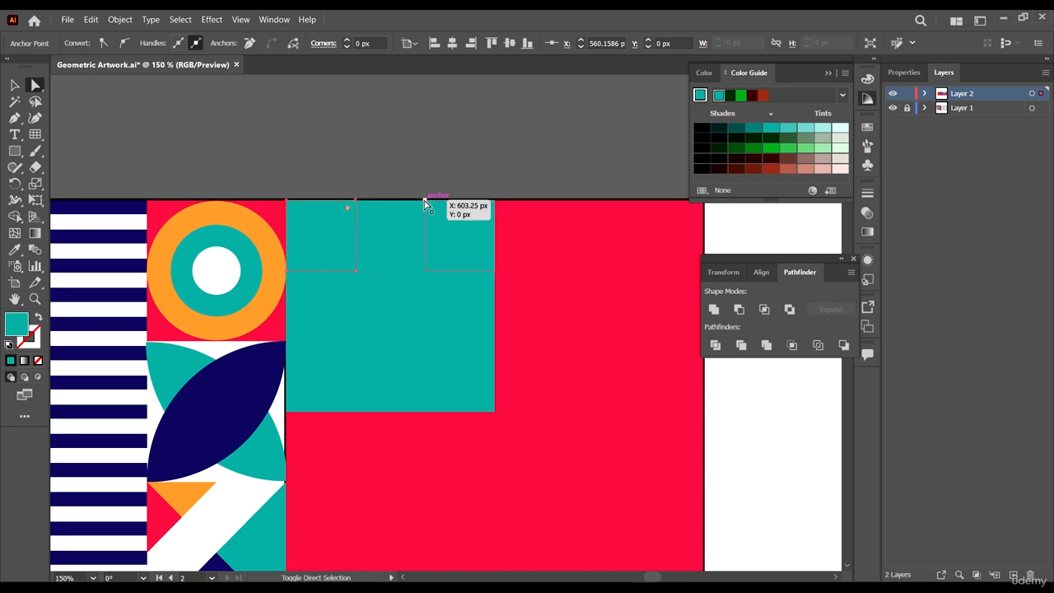
left_click(425, 201, "shift")
left_click(425, 201, "shift")
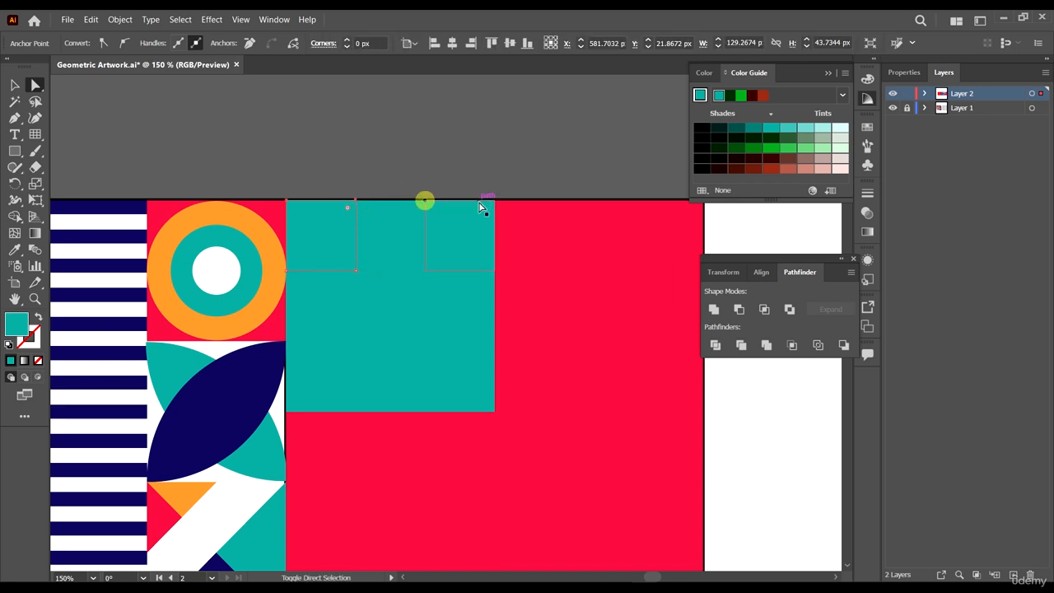
left_click(494, 202, "shift")
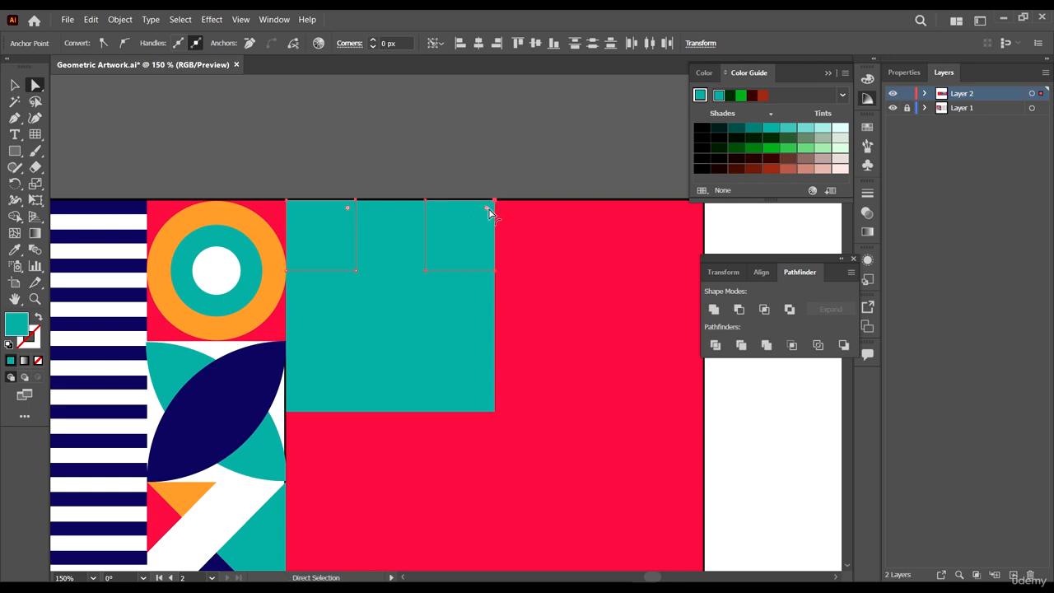
left_click_drag(486, 207, 424, 217)
left_click(433, 157)
- Round the top-right corners of the middle-left and top-middle squares into quarter circles of about 43 px radius
left_click(313, 299)
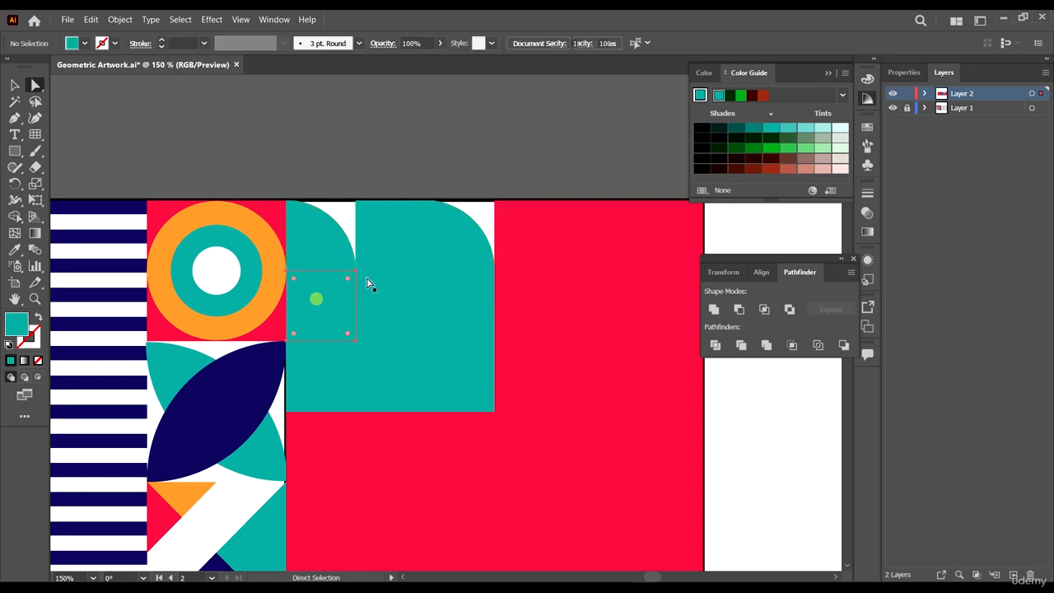
left_click(356, 271)
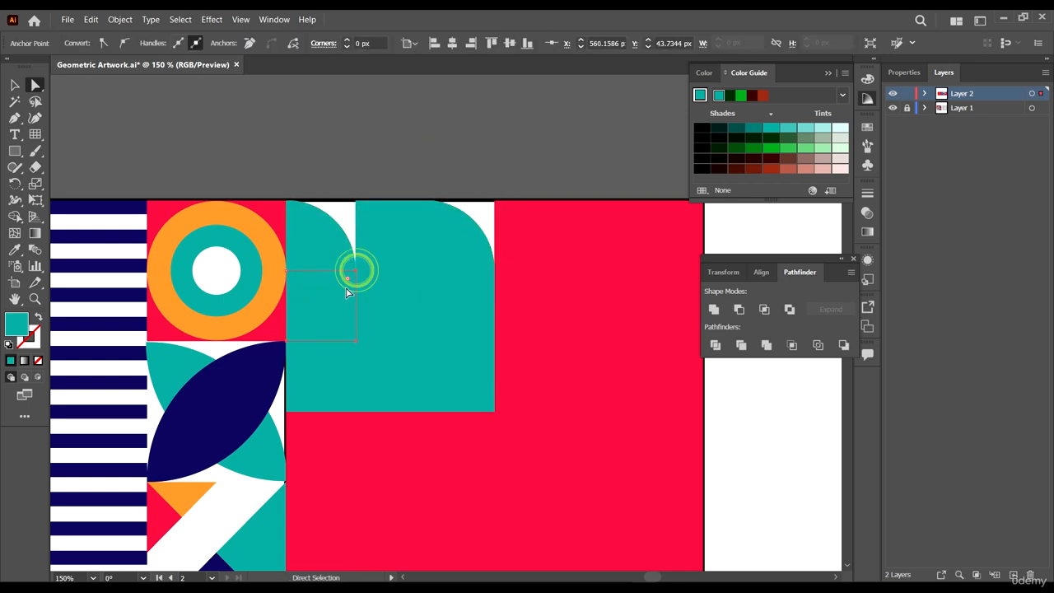
left_click_drag(348, 278, 277, 409)
left_click(402, 235)
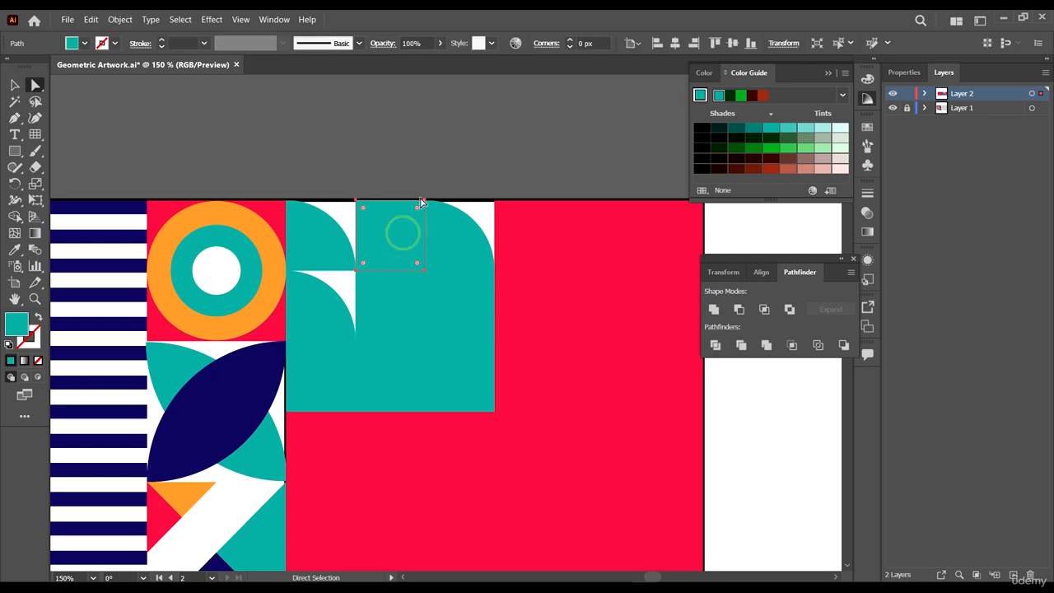
left_click_drag(424, 204, 422, 282)
left_click(433, 169)
left_click(415, 233)
left_click(425, 199)
left_click_drag(417, 212, 320, 322)
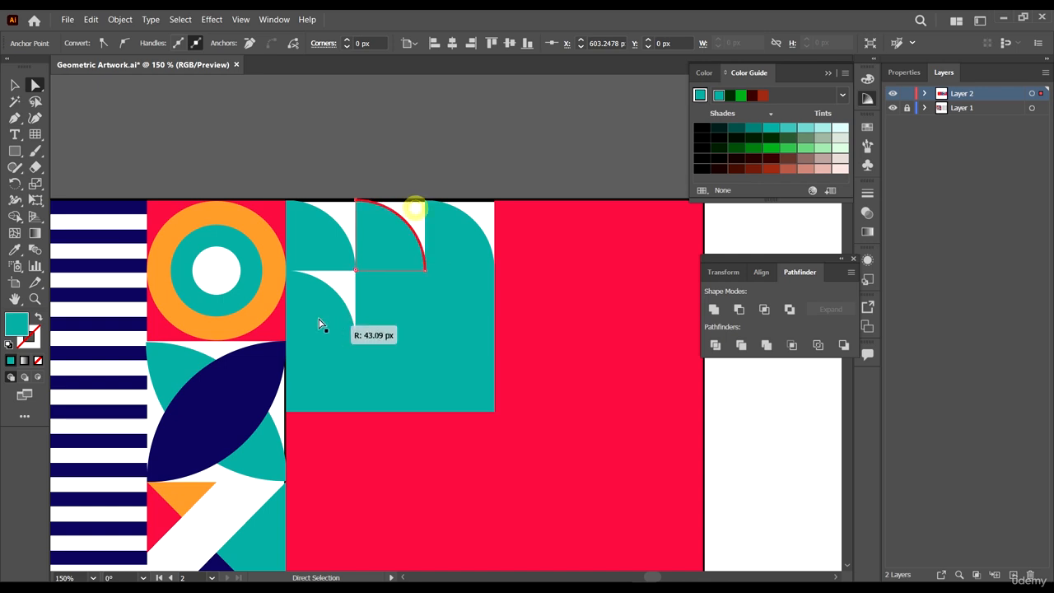
- Round the top-right corners of the remaining squares in the middle and bottom rows into quarter circles
scroll(358, 284, "down", 1)
scroll(458, 200, "up", 1)
left_click(437, 247)
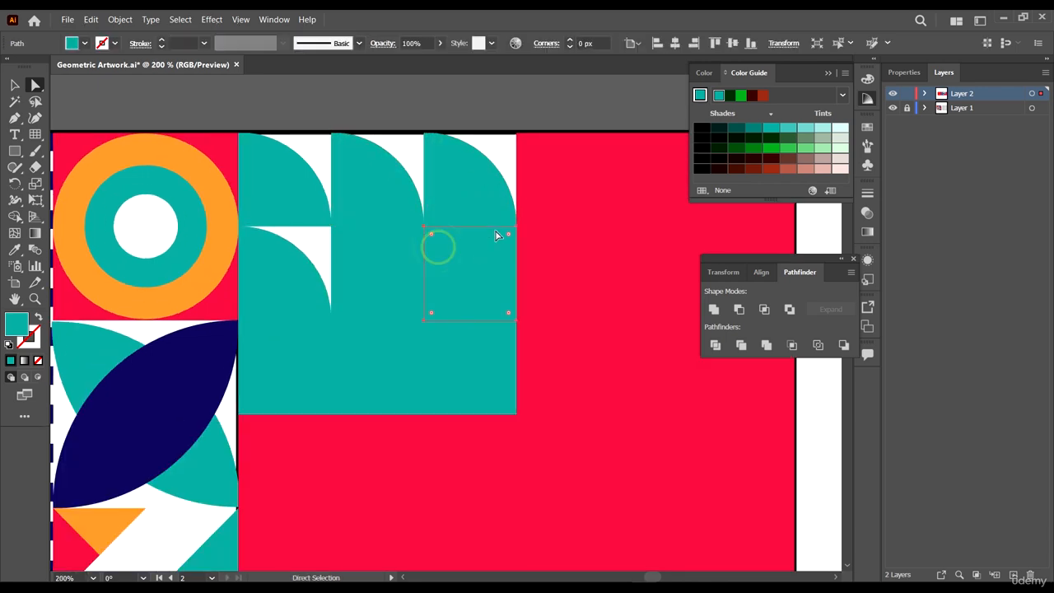
left_click(517, 227)
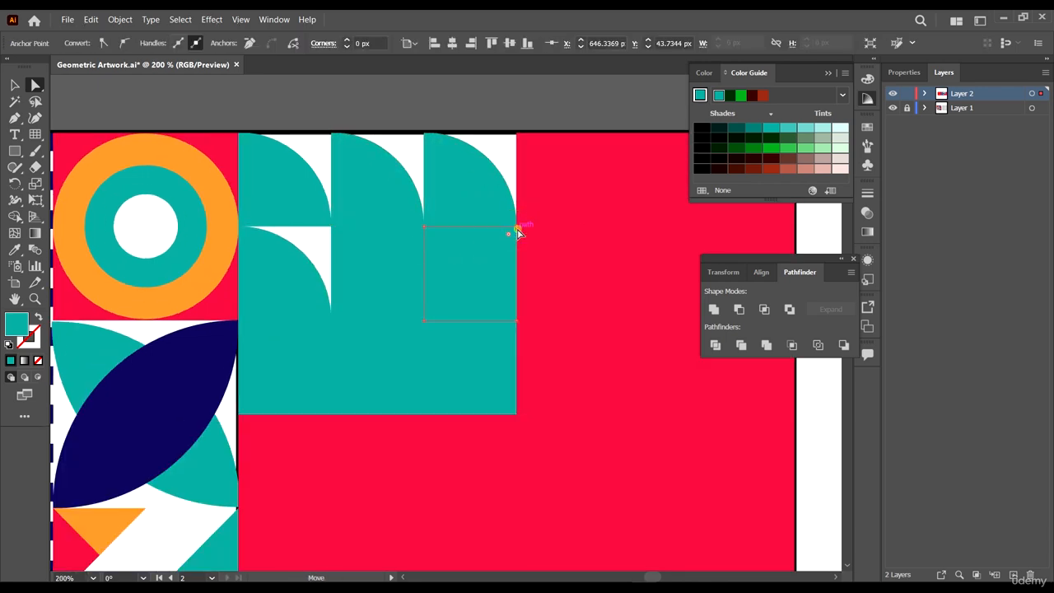
left_click_drag(509, 239, 405, 454)
left_click(442, 385)
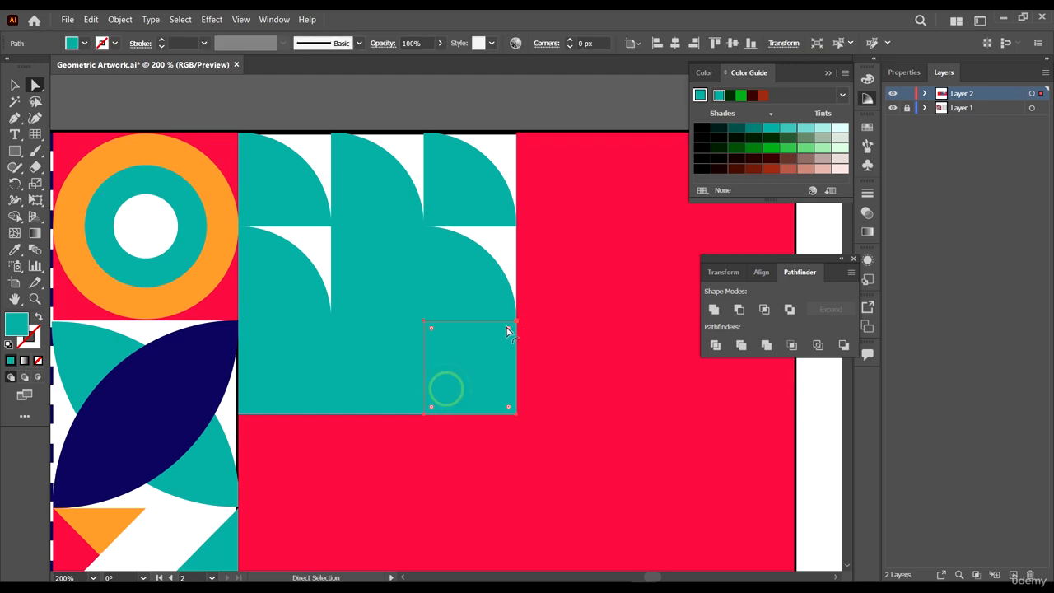
left_click(517, 321)
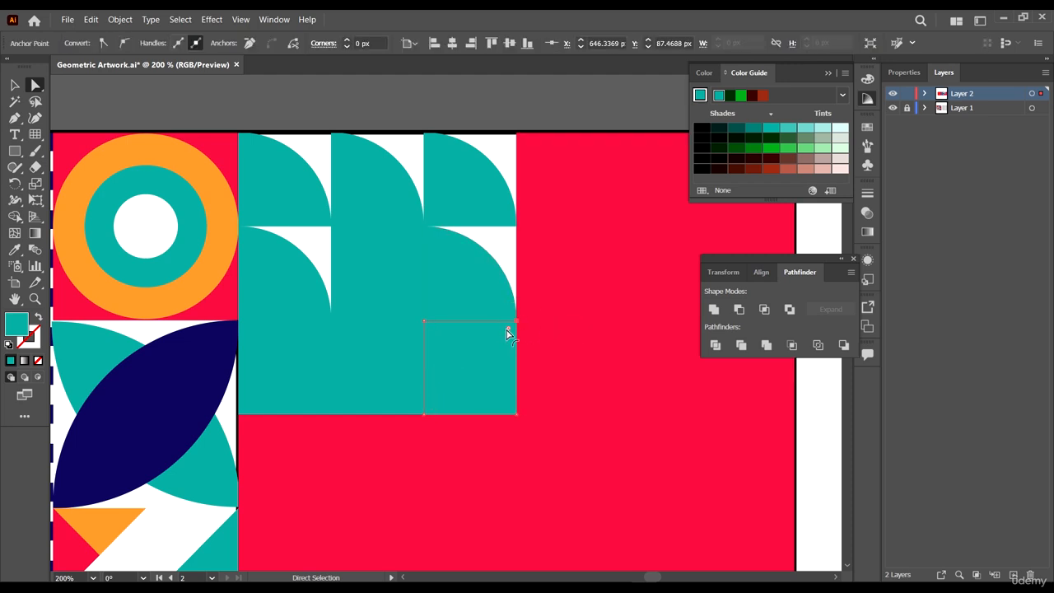
left_click(387, 379)
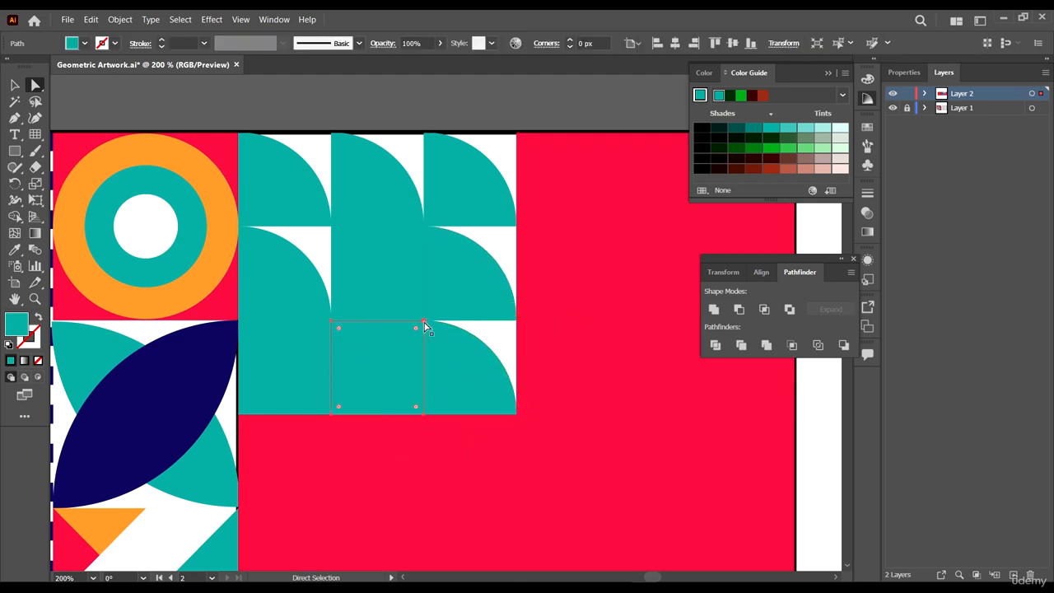
left_click(278, 379)
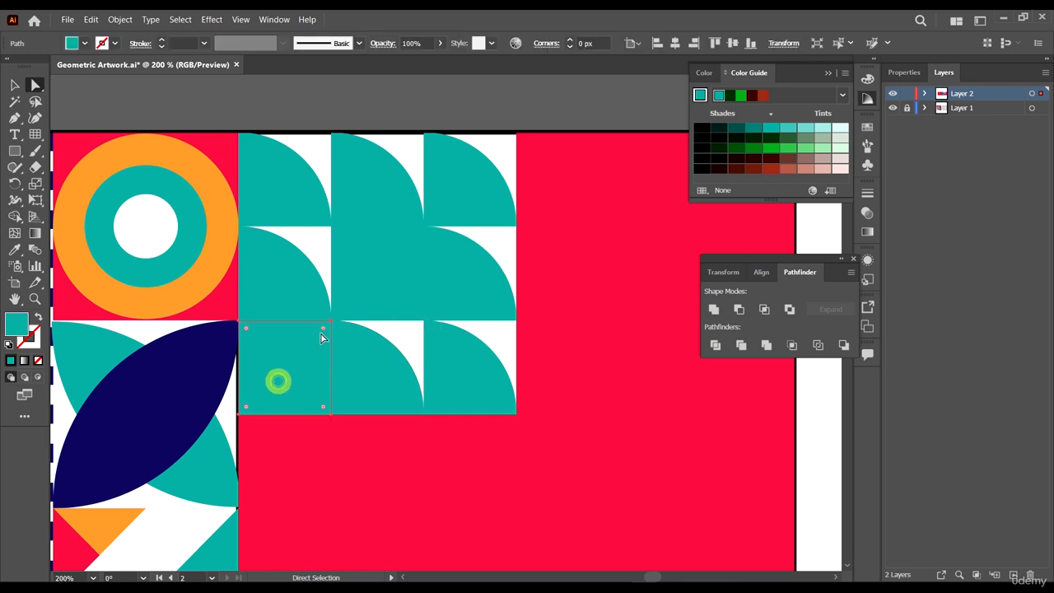
left_click_drag(327, 332, 288, 398)
left_click(424, 228)
- Draw a rectangle over the nine-square block and fill it with navy sampled from the leaf shape
scroll(539, 292, "down", 6)
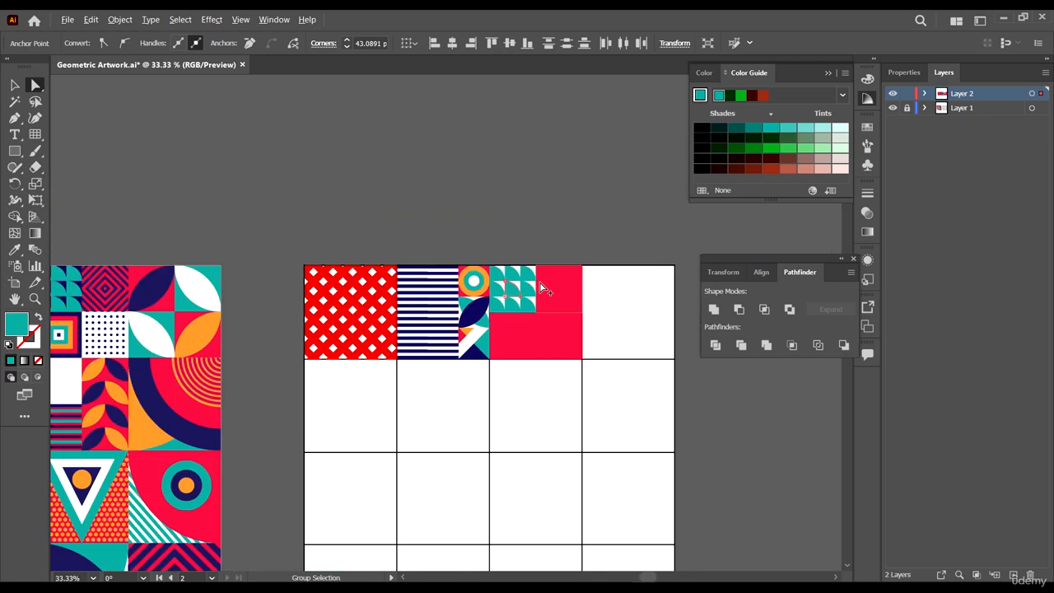
scroll(541, 288, "up", 4)
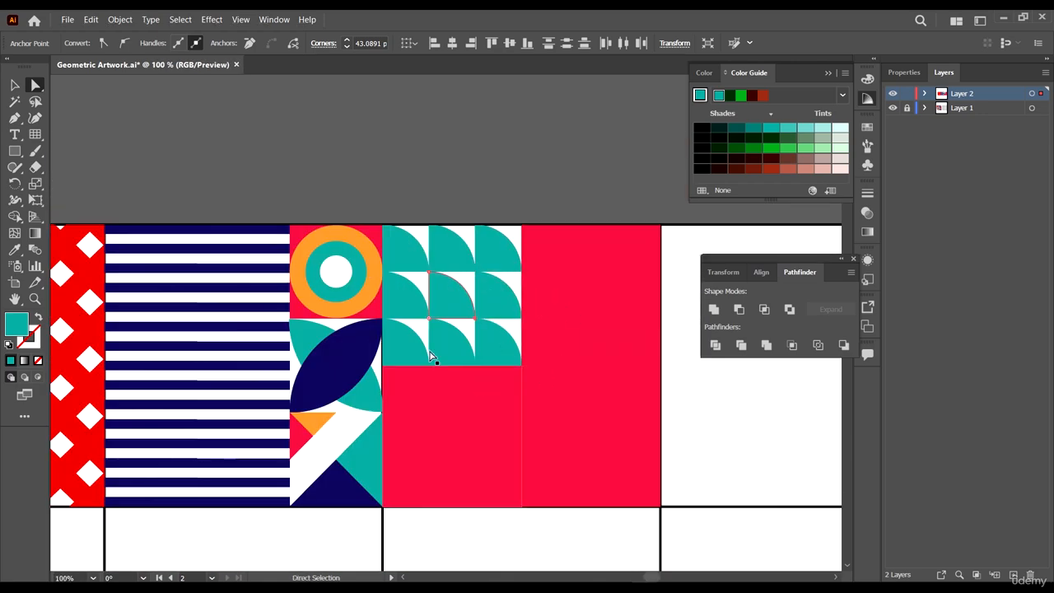
scroll(487, 222, "right", 2)
left_click(483, 129)
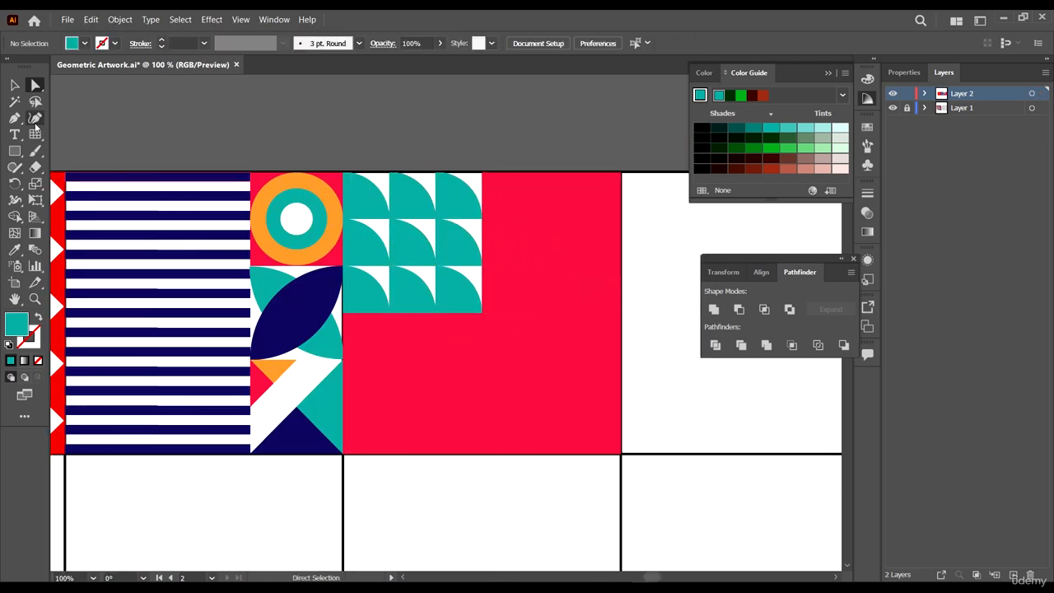
scroll(320, 166, "up", 2)
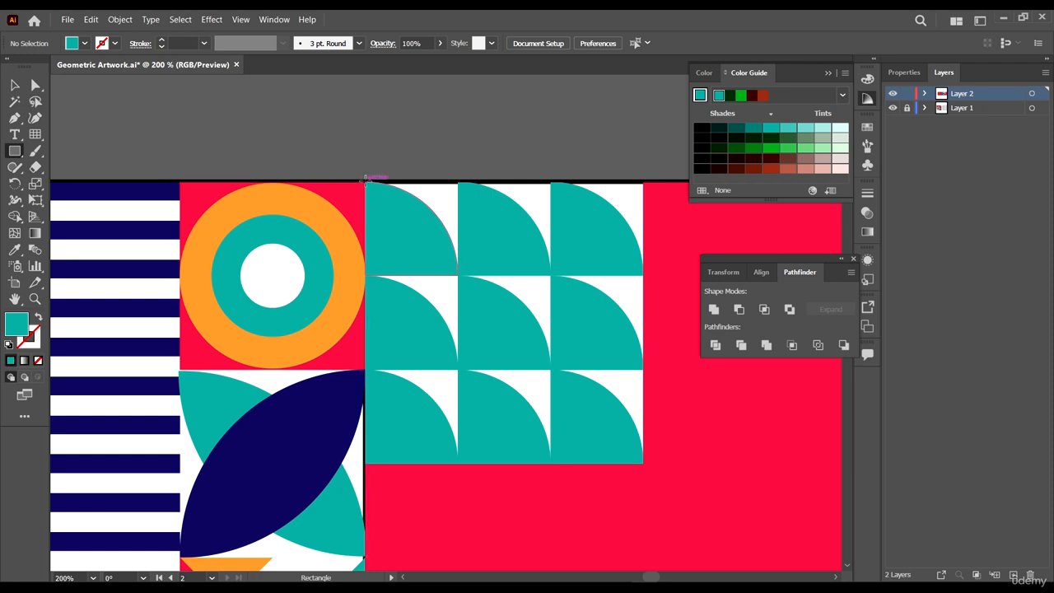
left_click_drag(365, 179, 644, 463)
key("v")
key("i")
left_click(322, 458)
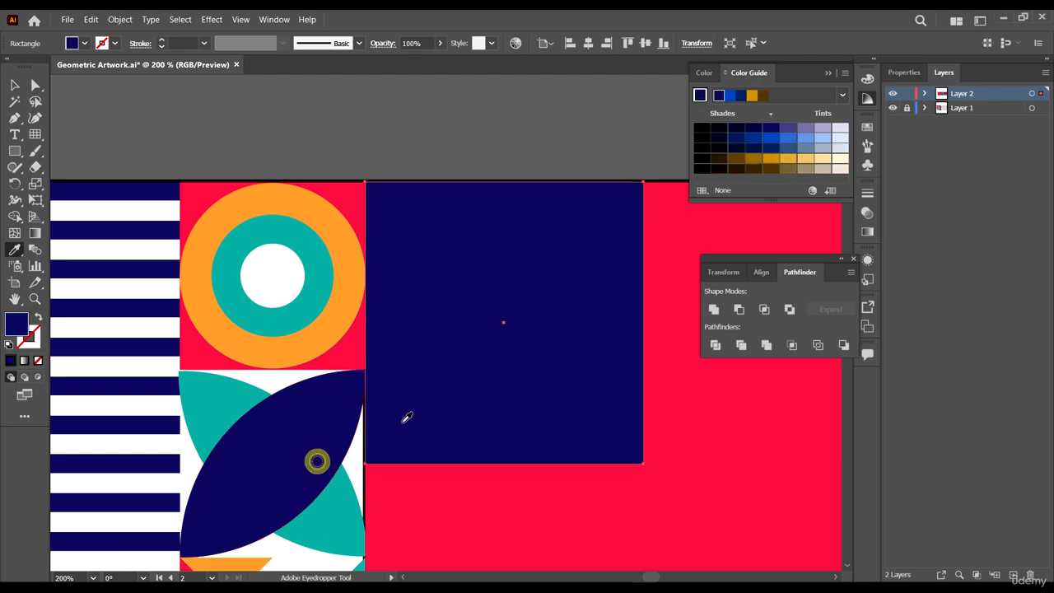
- Send the navy rectangle to the back behind the quarter-circle shapes
key("v")
right_click(516, 275)
mouse_move(575, 494)
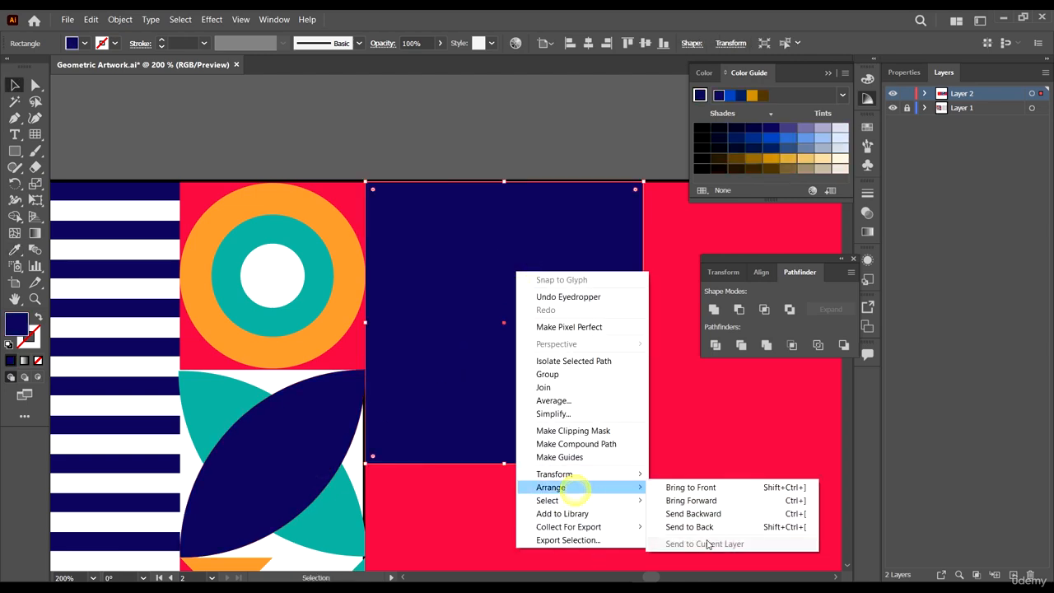
left_click(696, 527)
left_click(532, 137)
scroll(532, 138, "down", 4)
scroll(531, 180, "down", 3)
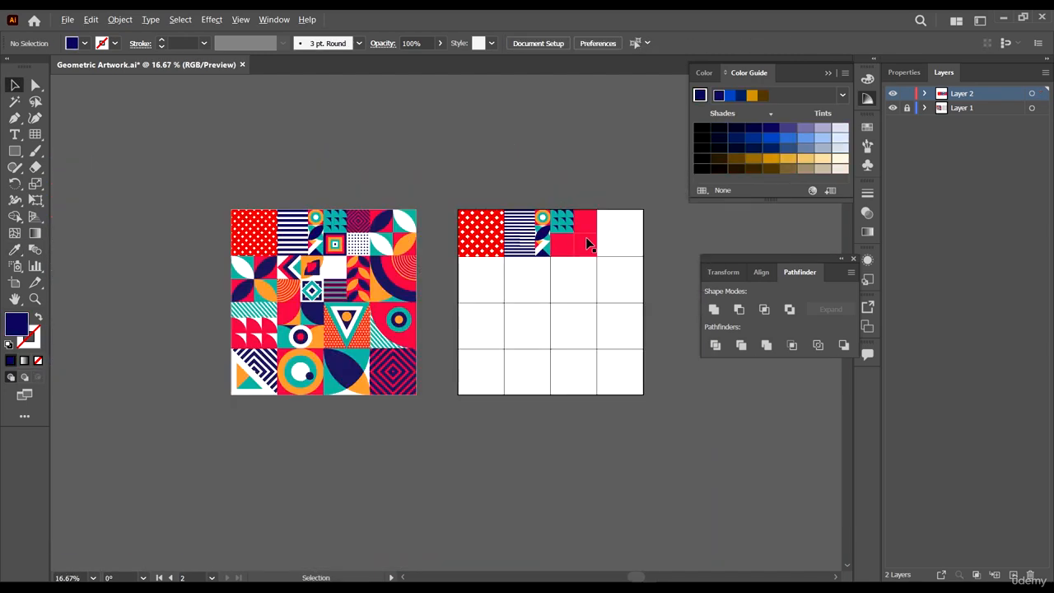
scroll(588, 218, "up", 7)
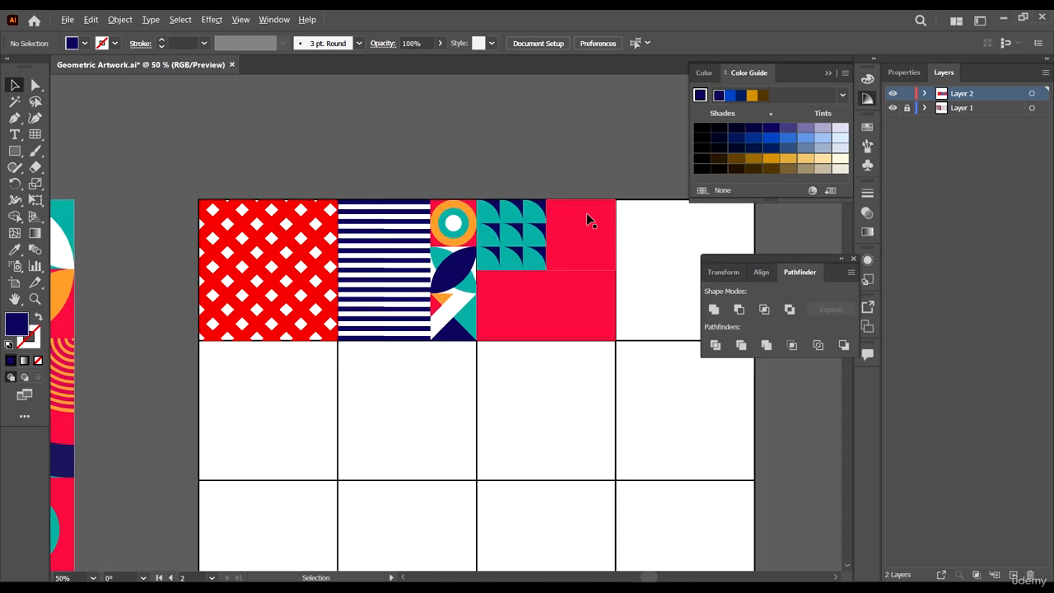
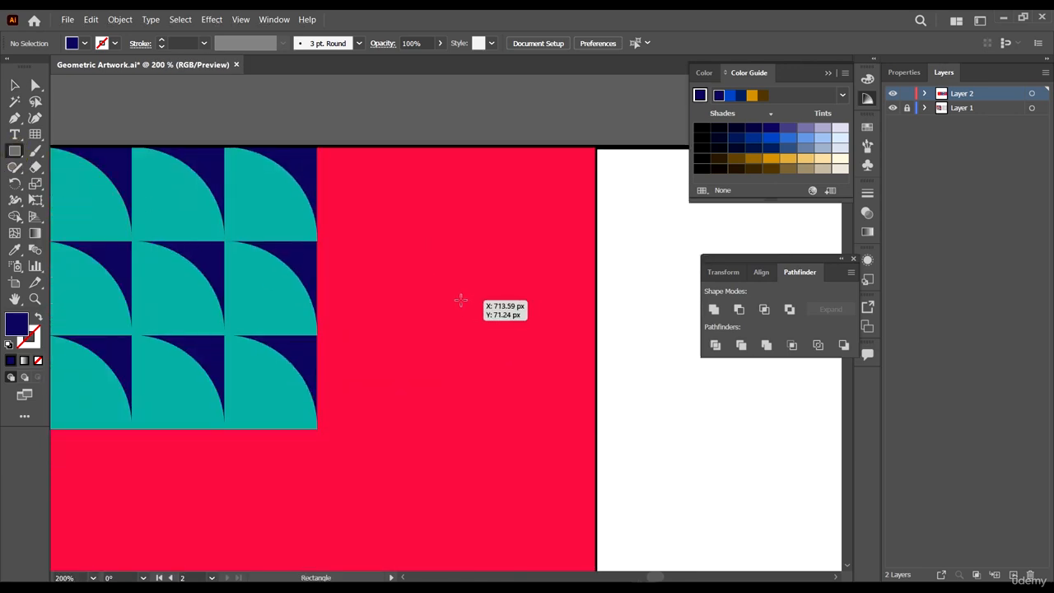
- Create a smaller square inside the red cell and give it a navy stroke with no fill
key("v")
left_click(477, 207)
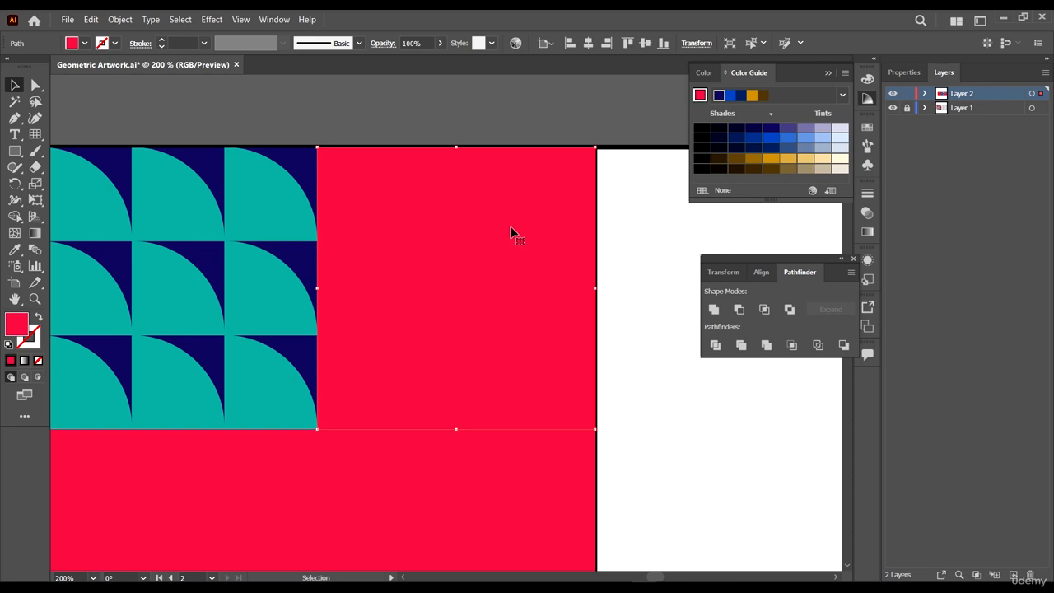
key("a")
left_click_drag(598, 144, 534, 216)
key("i")
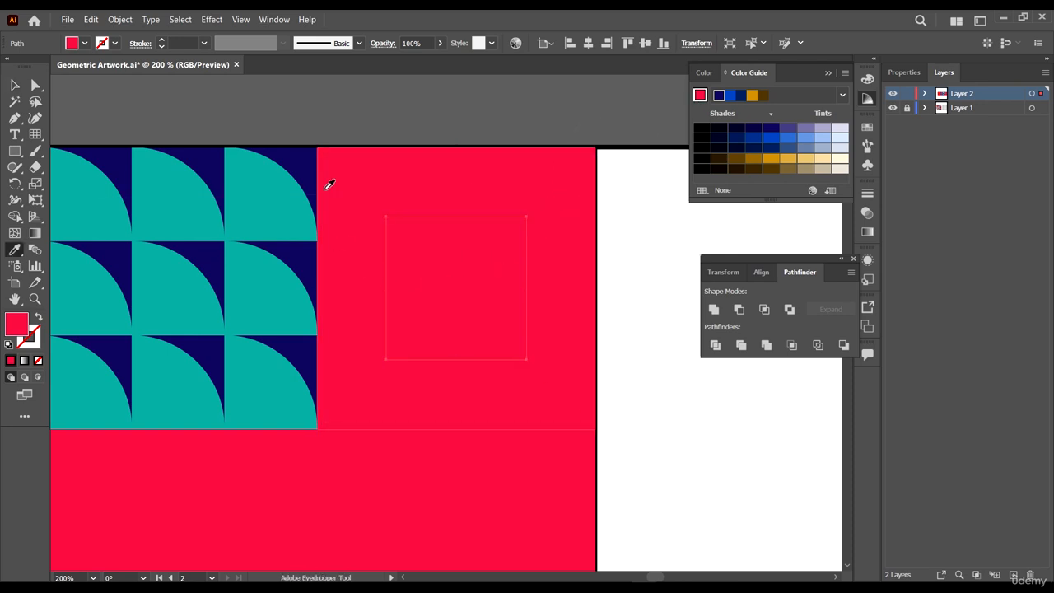
left_click(288, 151)
key("shift+x")
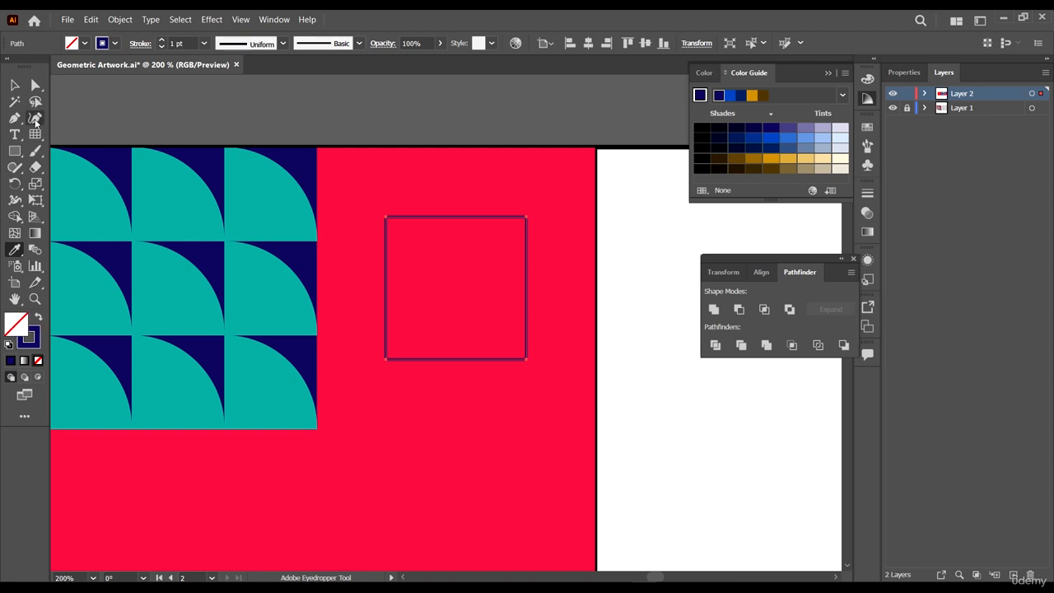
- Set the square's stroke weight to 3 pt
left_click(14, 87)
left_click(178, 42)
key("Up")
key("Up")
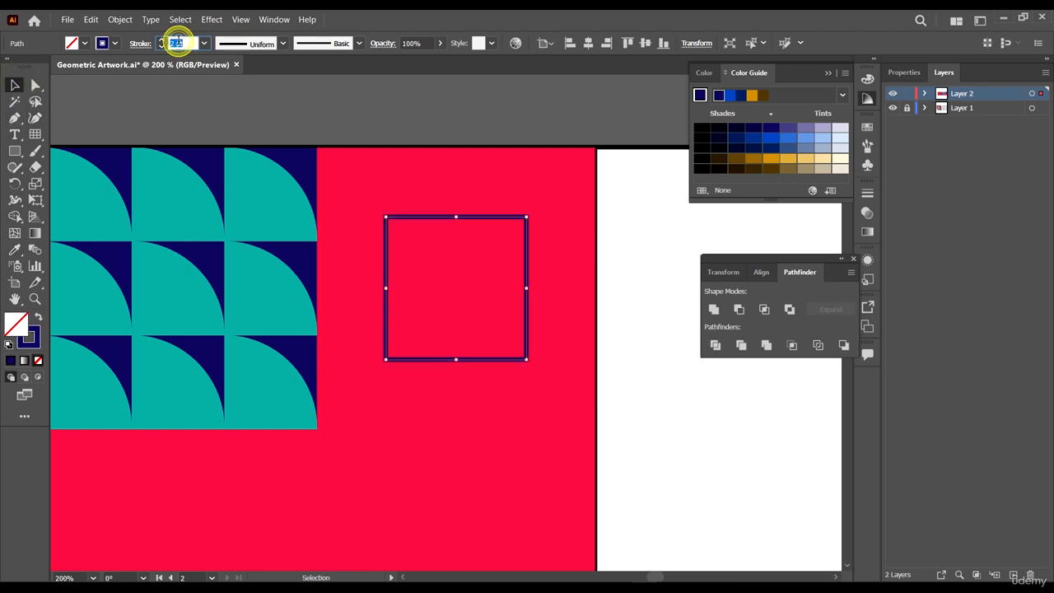
key("Up")
key("Down")
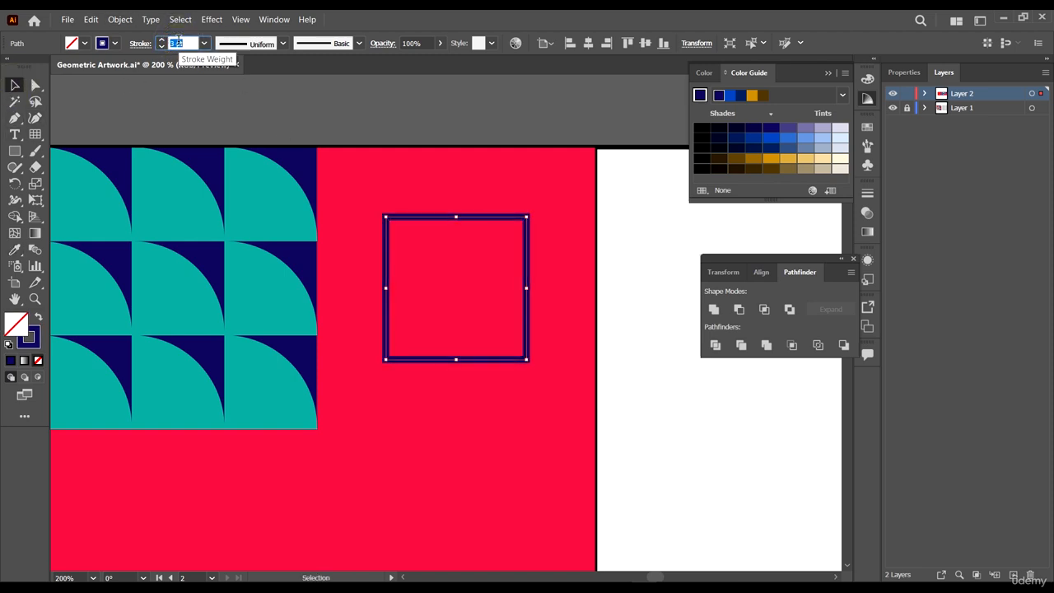
- Shrink and rotate the square into a small diamond at the cell's centre, and make a large diamond copy around the cell
left_click_drag(531, 216, 472, 285)
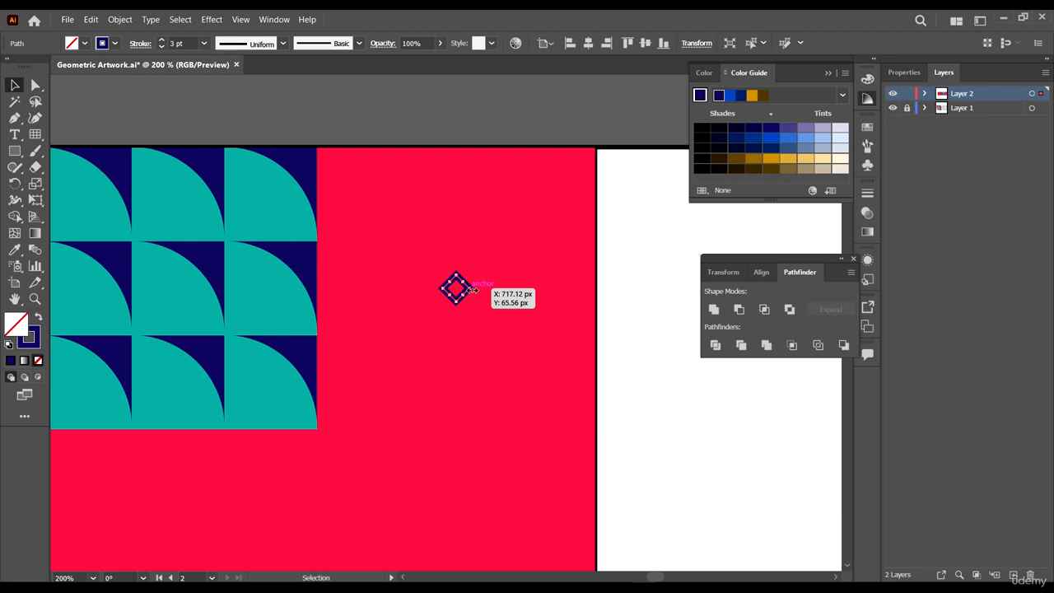
left_click_drag(473, 285, 572, 367)
scroll(368, 288, "left", 2)
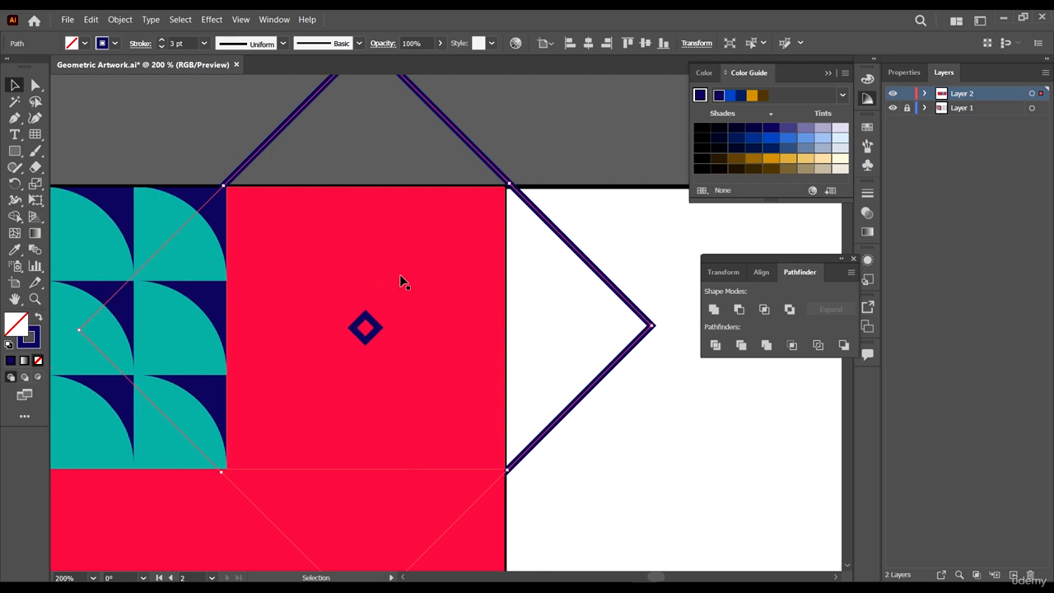
- Move the red square out of the diamond cell to the right
left_click(435, 244)
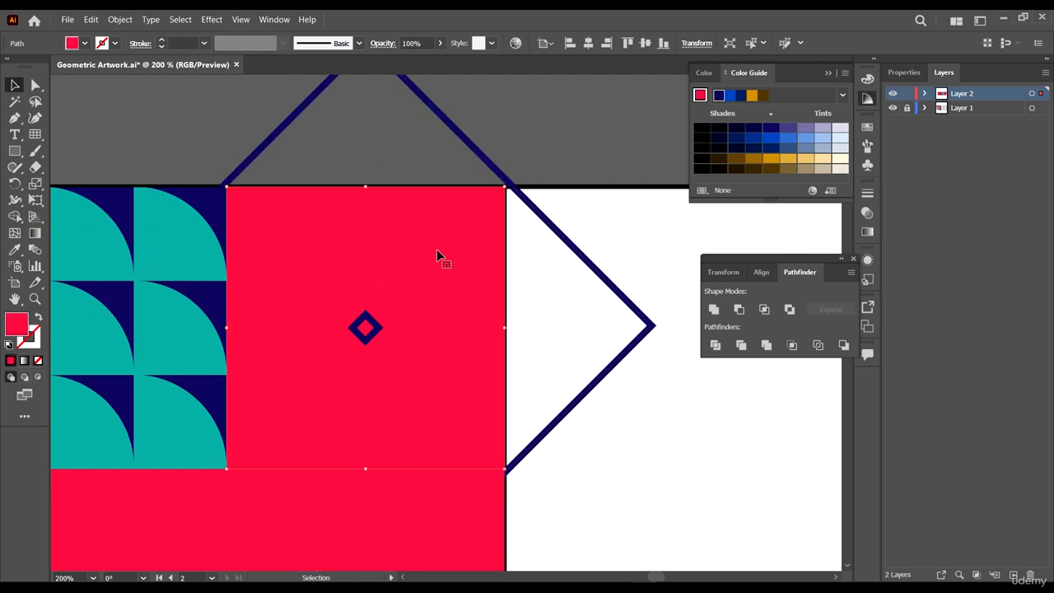
key("a")
scroll(450, 247, "down", 2)
left_click_drag(433, 258, 654, 287)
scroll(449, 201, "down", 1)
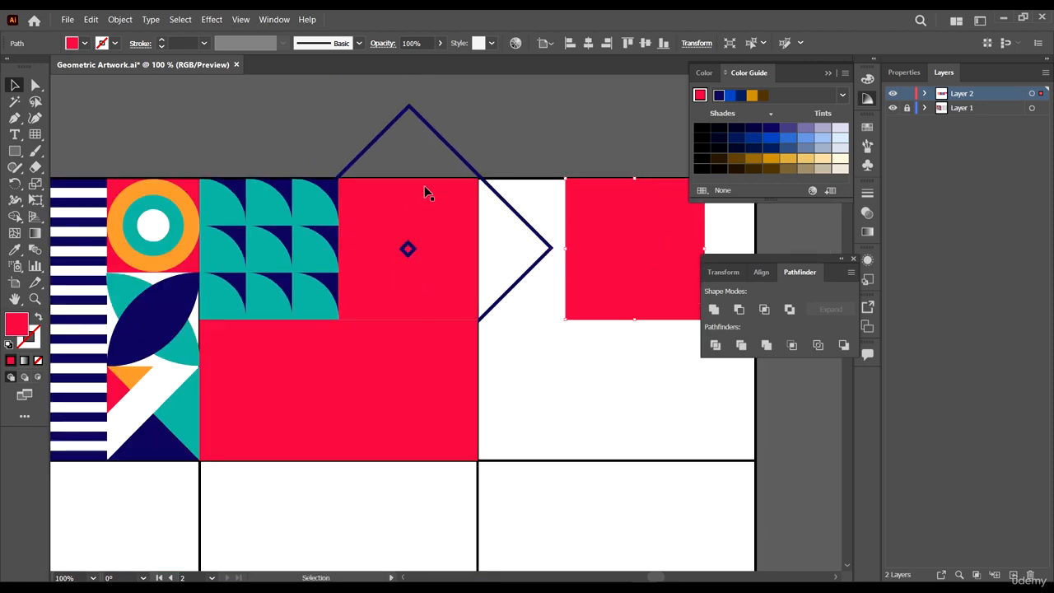
scroll(390, 145, "up", 2)
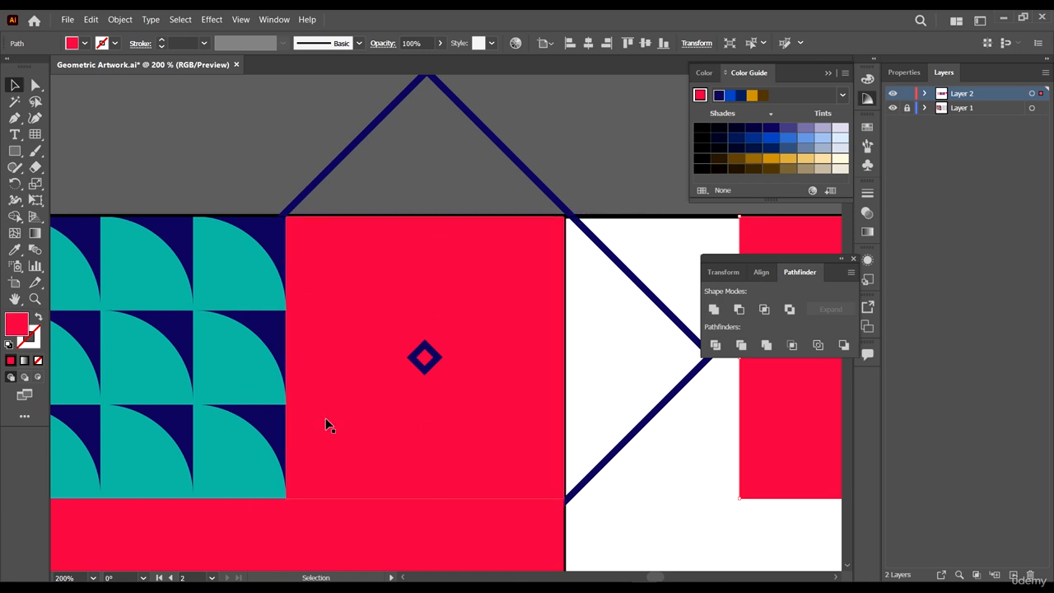
- Blend the small centre diamond with the large diamond using the Blend tool
left_click(36, 252)
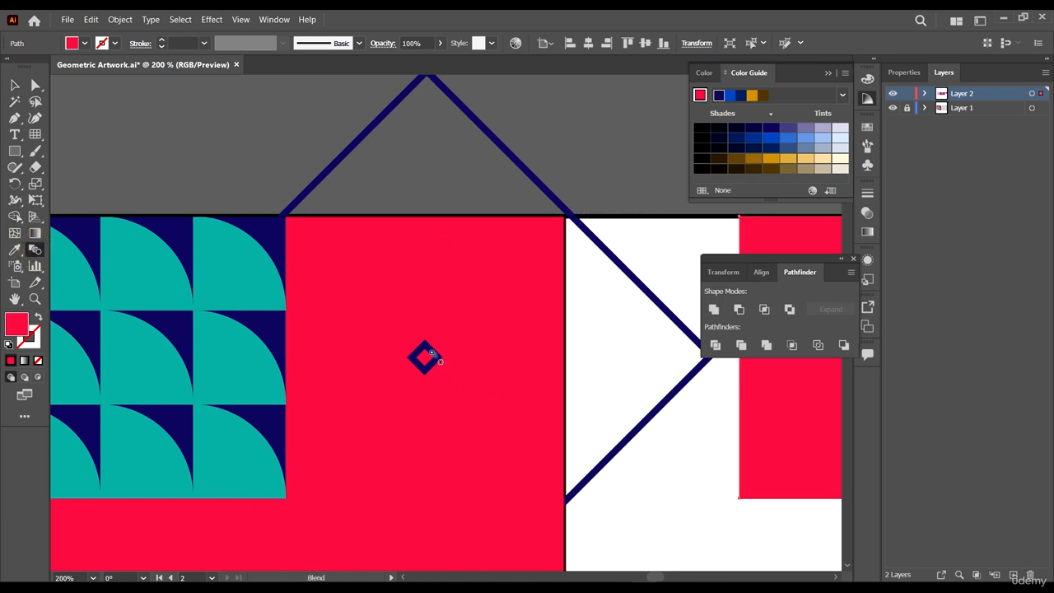
left_click(543, 190)
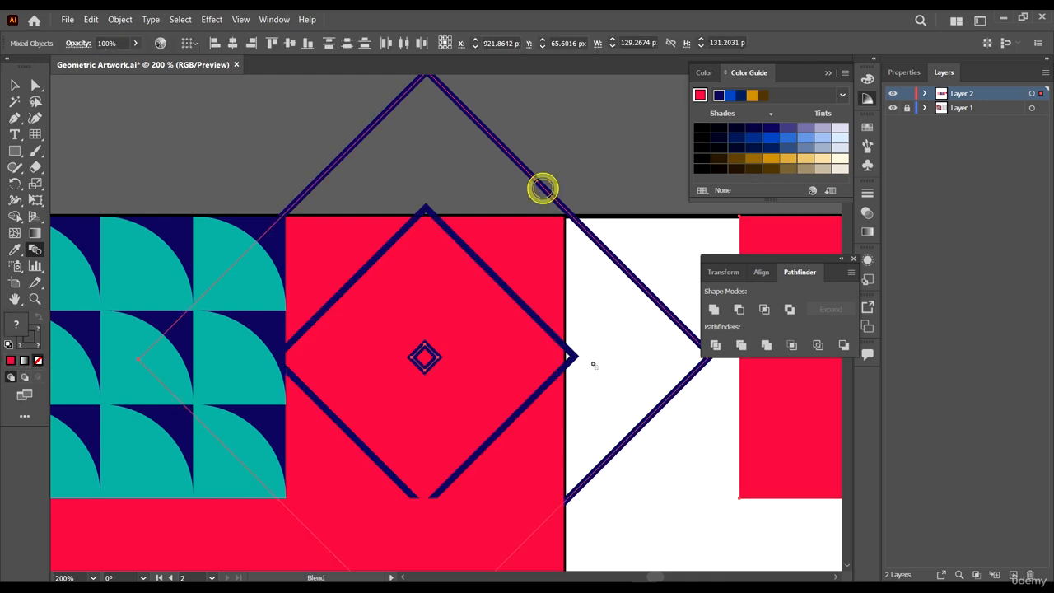
- Set the blend options to Specified Steps spacing and apply them
double_click(36, 253)
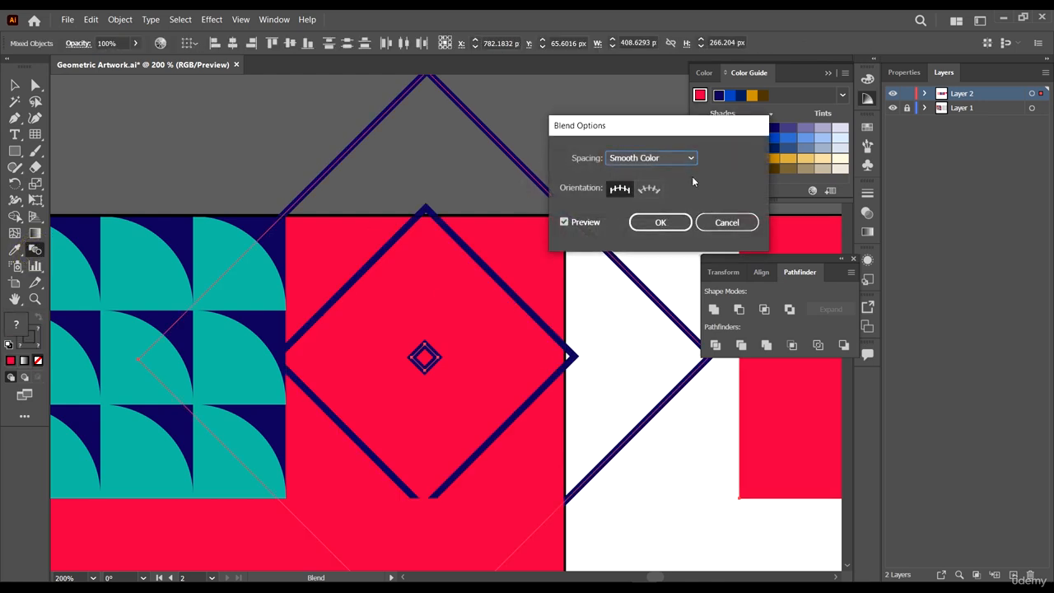
left_click(682, 157)
left_click(675, 186)
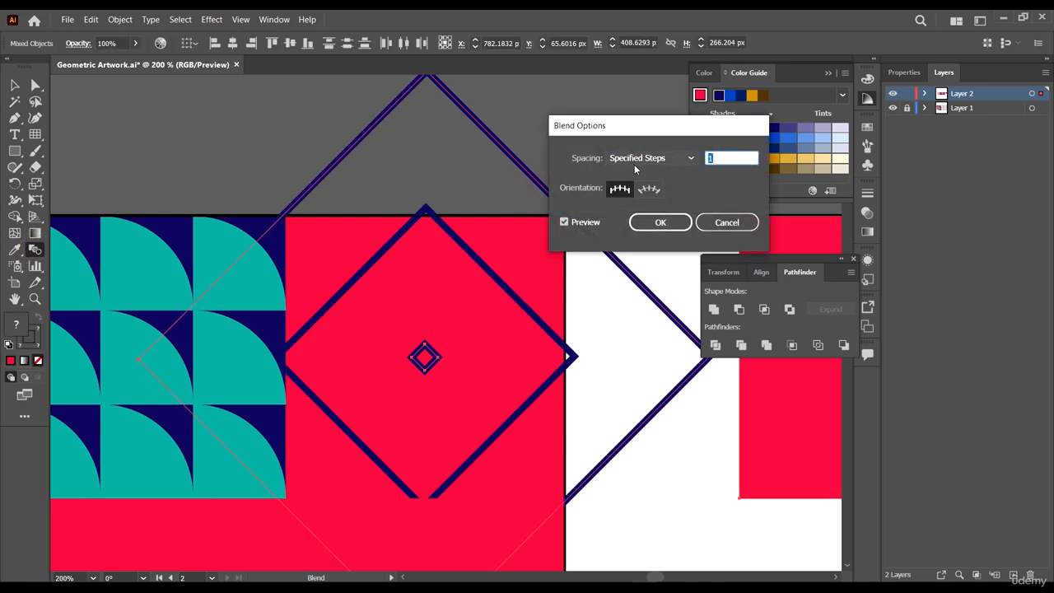
type("1")
left_click(659, 222)
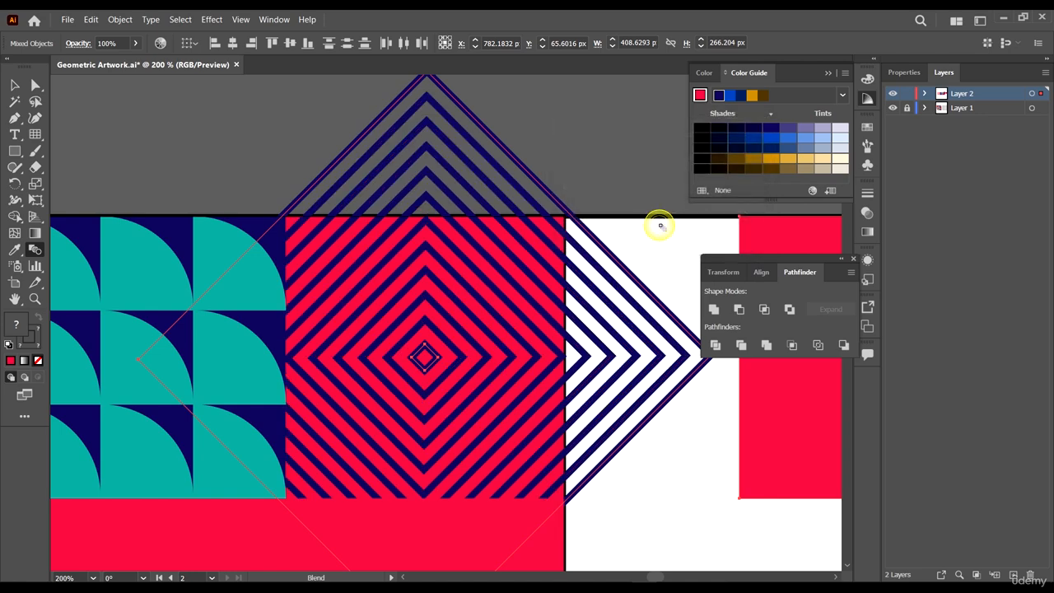
- Expand the diamond blend into separate outlines
scroll(604, 258, "down", 6)
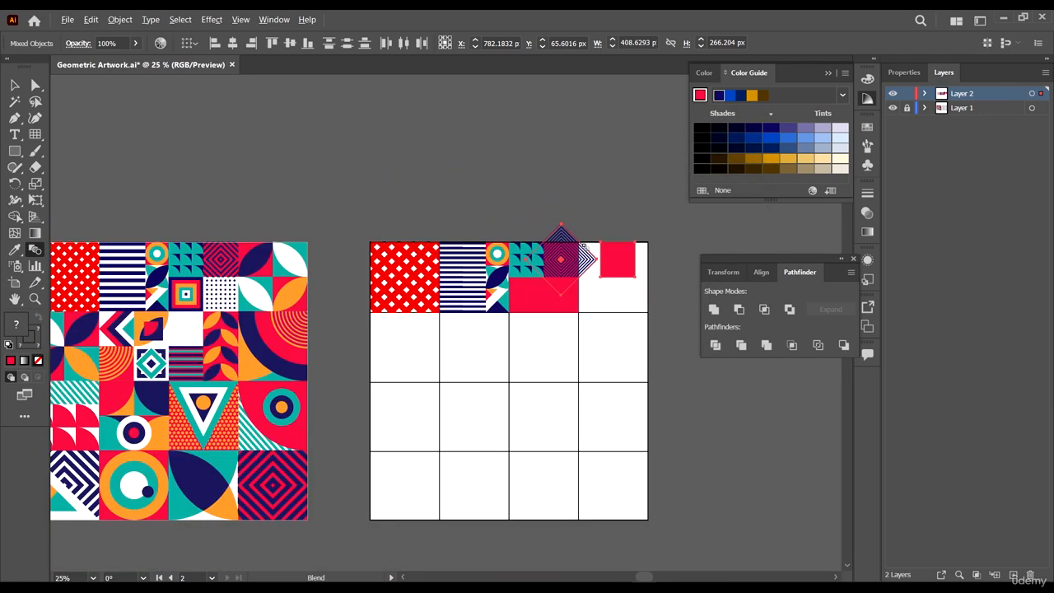
scroll(583, 246, "up", 5)
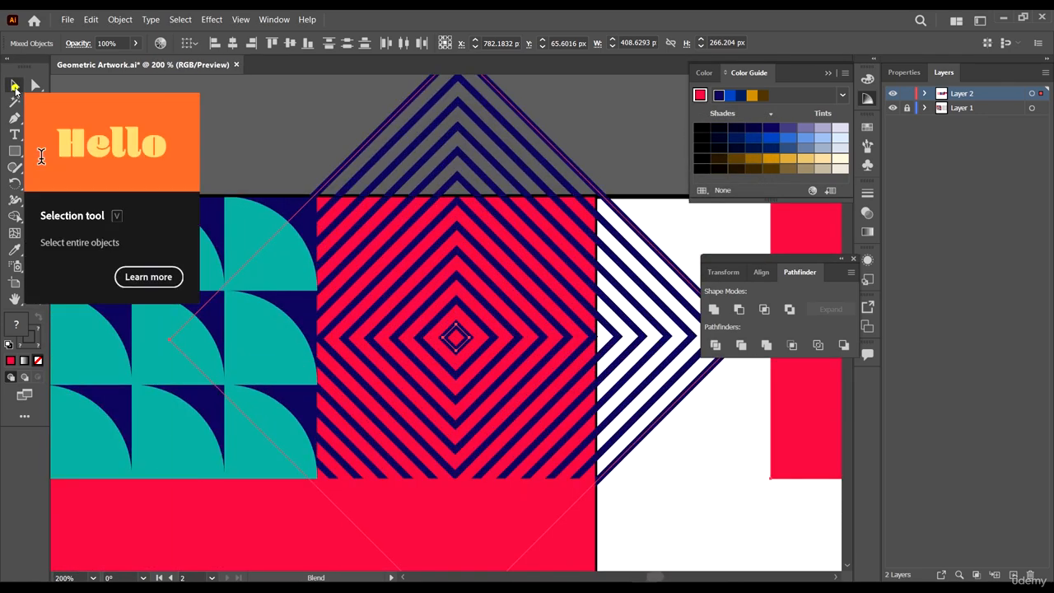
left_click(15, 87)
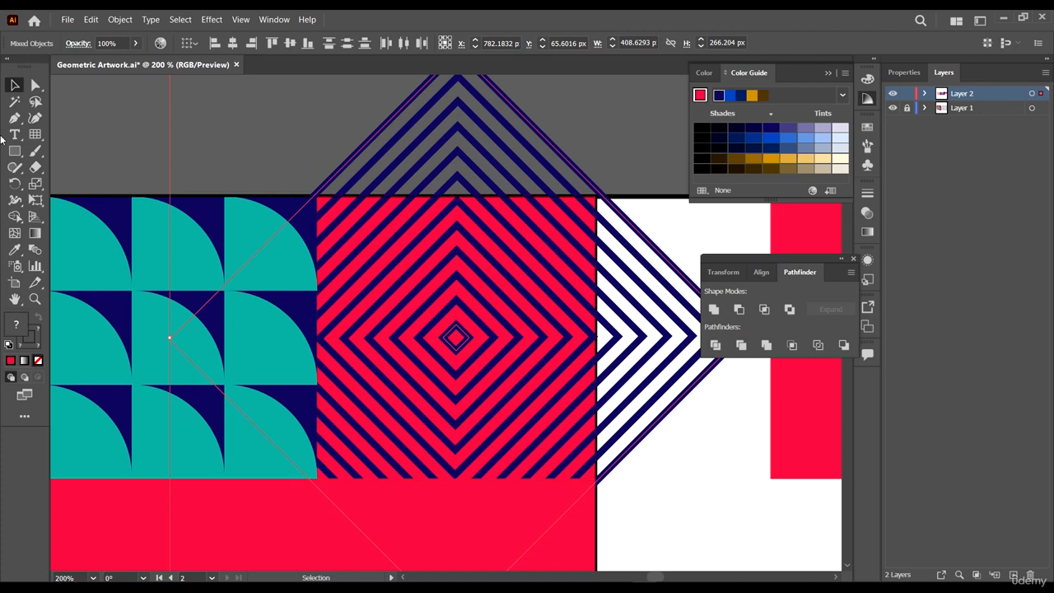
left_click(124, 20)
mouse_move(204, 355)
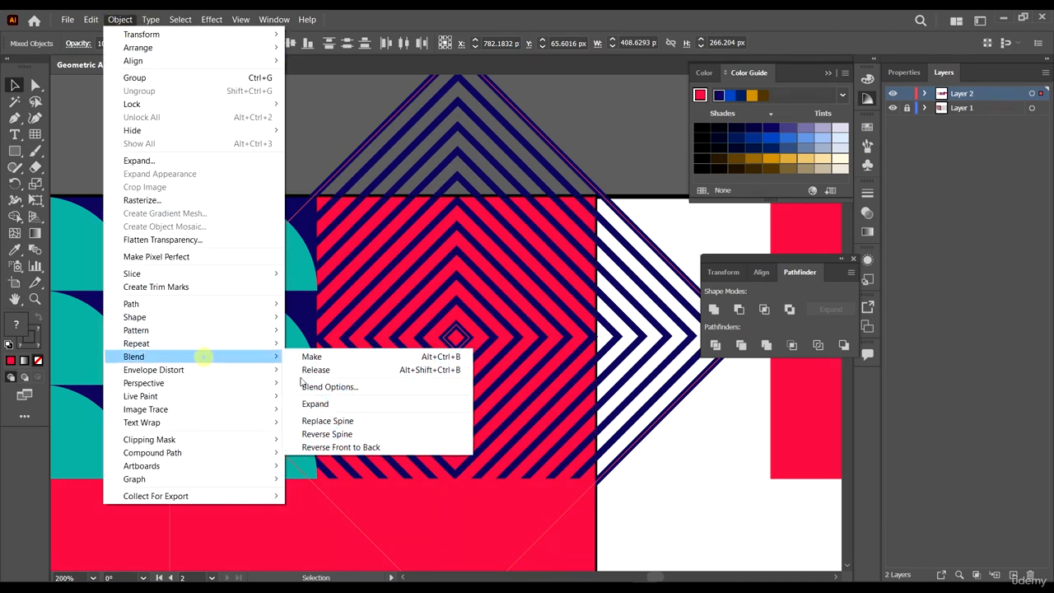
left_click(316, 404)
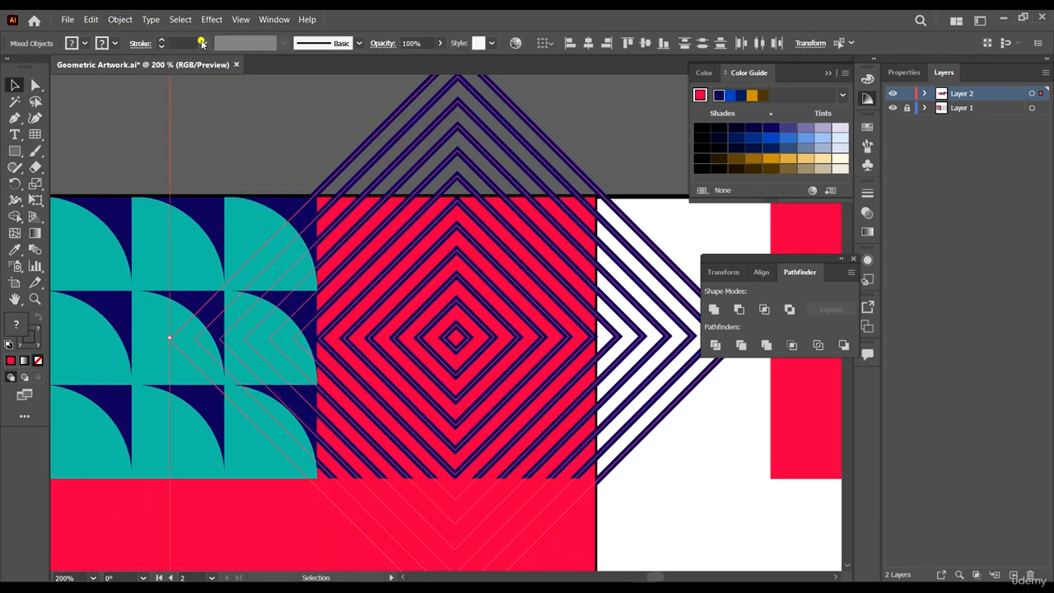
- Set the expanded diamonds' stroke weight to 4 pt
left_click(201, 43)
left_click(222, 131)
scroll(183, 42, "up", 4)
scroll(184, 42, "down", 2)
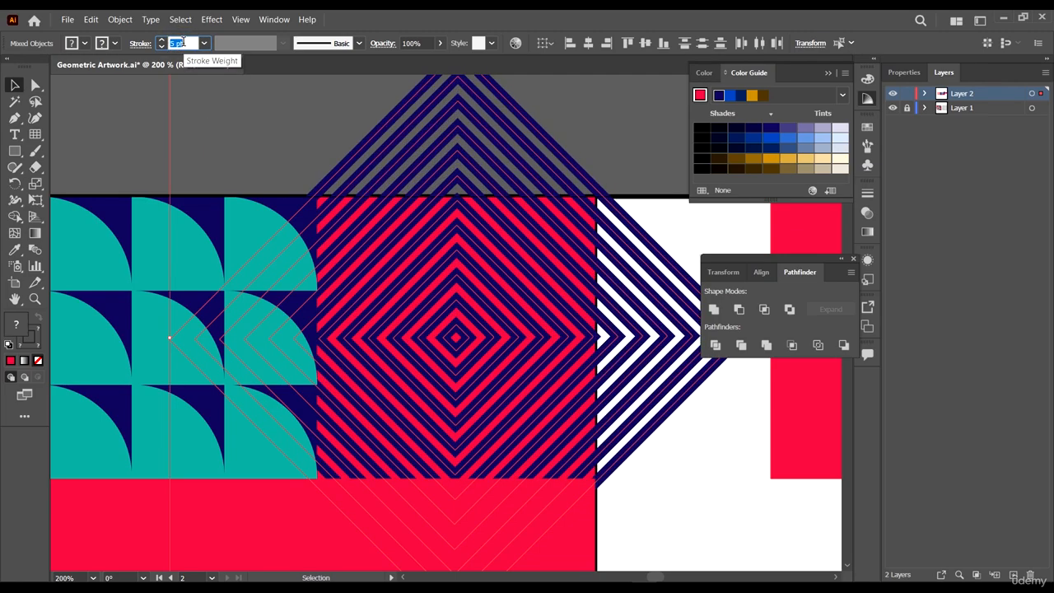
scroll(184, 42, "down", 1)
left_click(302, 135)
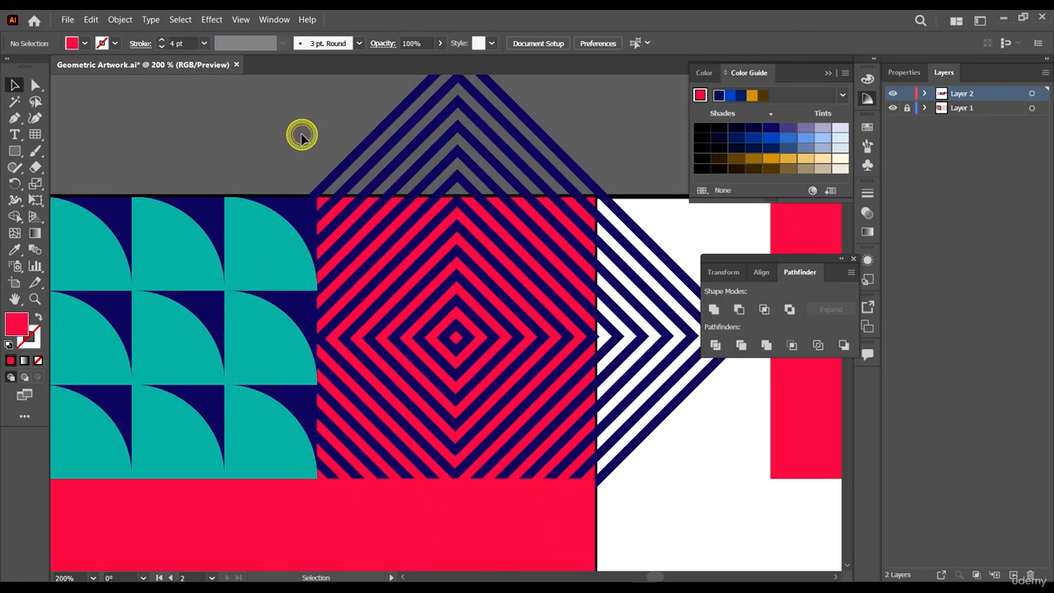
- Move the red square back into the diamond cell and bring it to the front
scroll(435, 191, "down", 3)
scroll(482, 201, "up", 3)
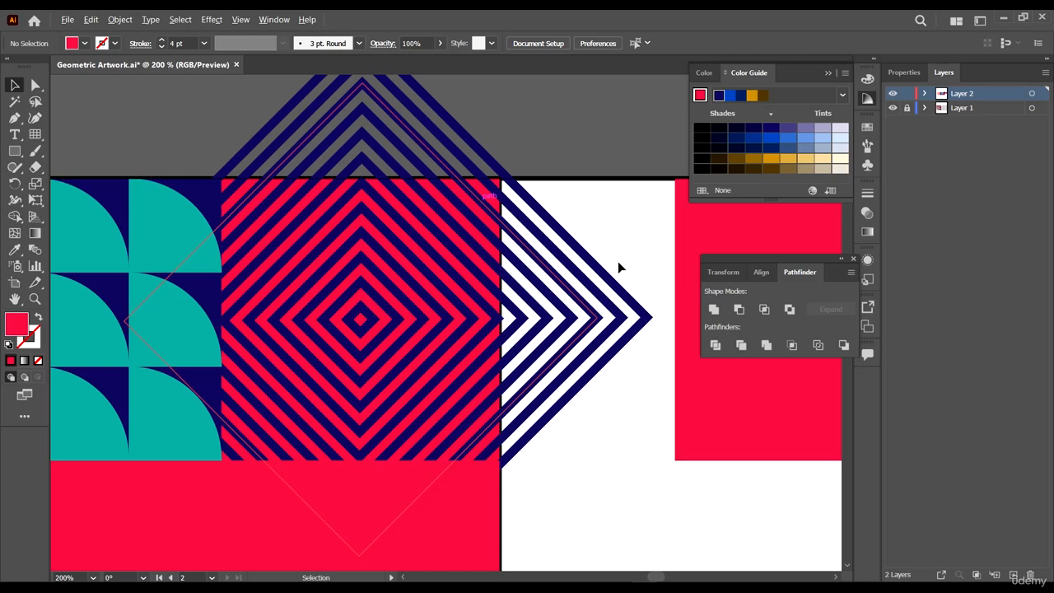
left_click(708, 228)
left_click_drag(748, 220, 518, 282)
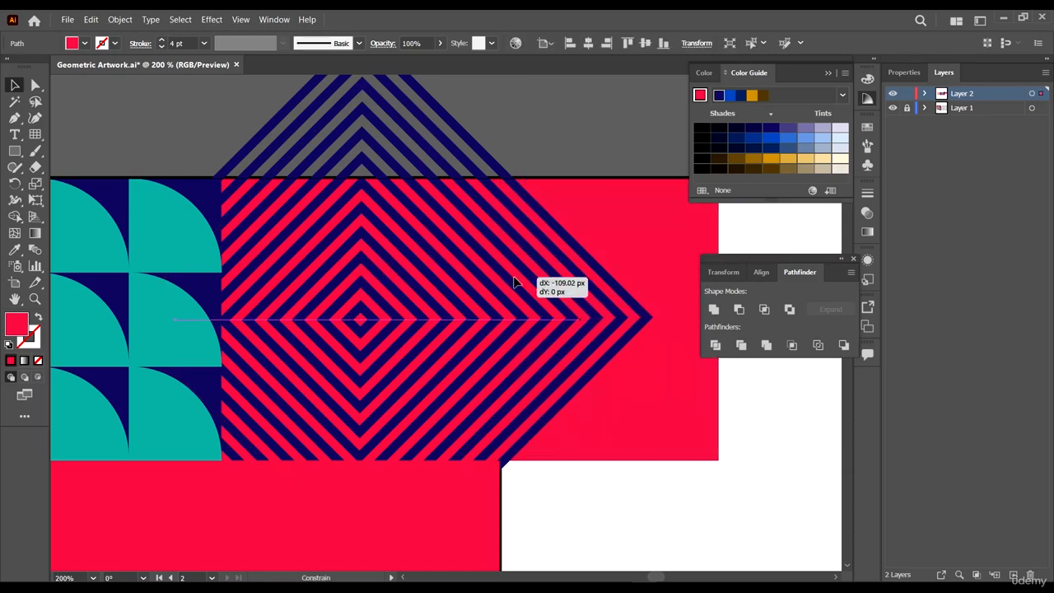
right_click(609, 240)
mouse_move(650, 454)
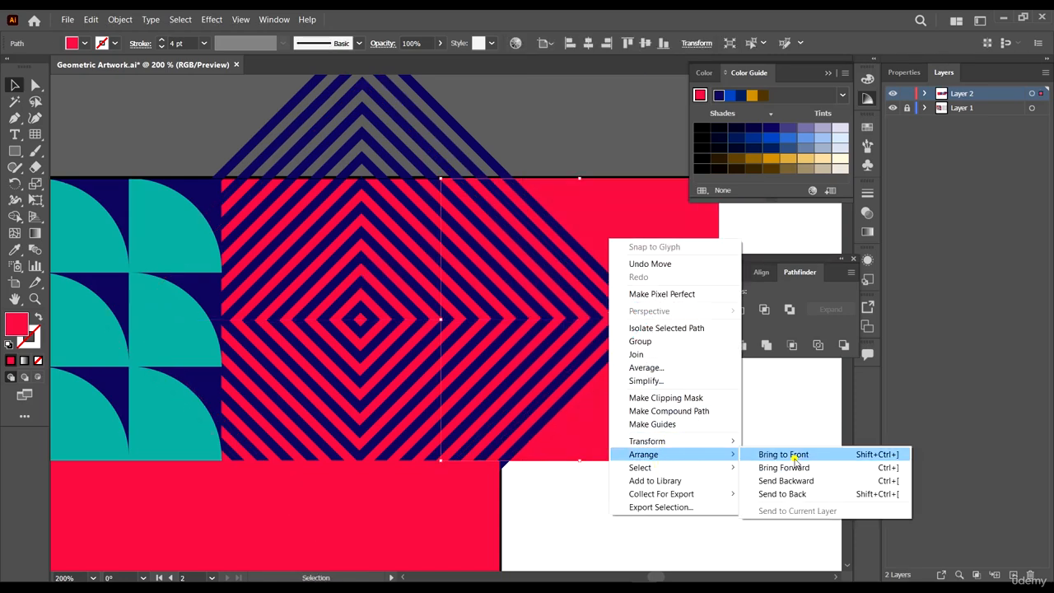
left_click(790, 454)
- Select the red square with the diamonds and make a clipping mask to trim the lines to the cell
left_click_drag(623, 212, 402, 211)
left_click(424, 134, "shift")
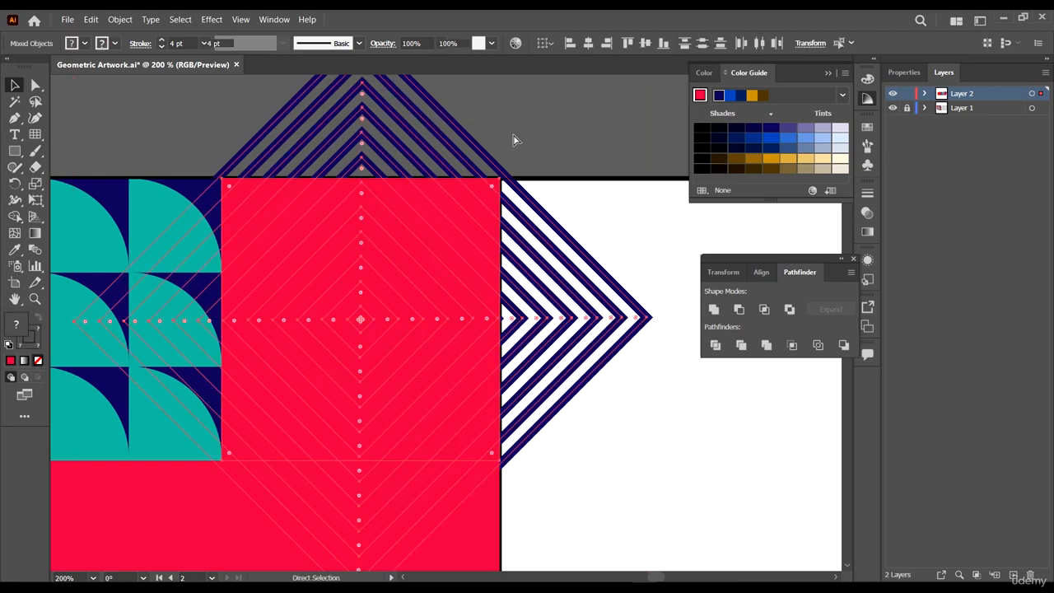
key("ctrl+7")
left_click(565, 111)
- Fill the small red square below the quarter-circle block with navy sampled from the pattern
scroll(565, 112, "down", 4)
scroll(576, 242, "down", 3)
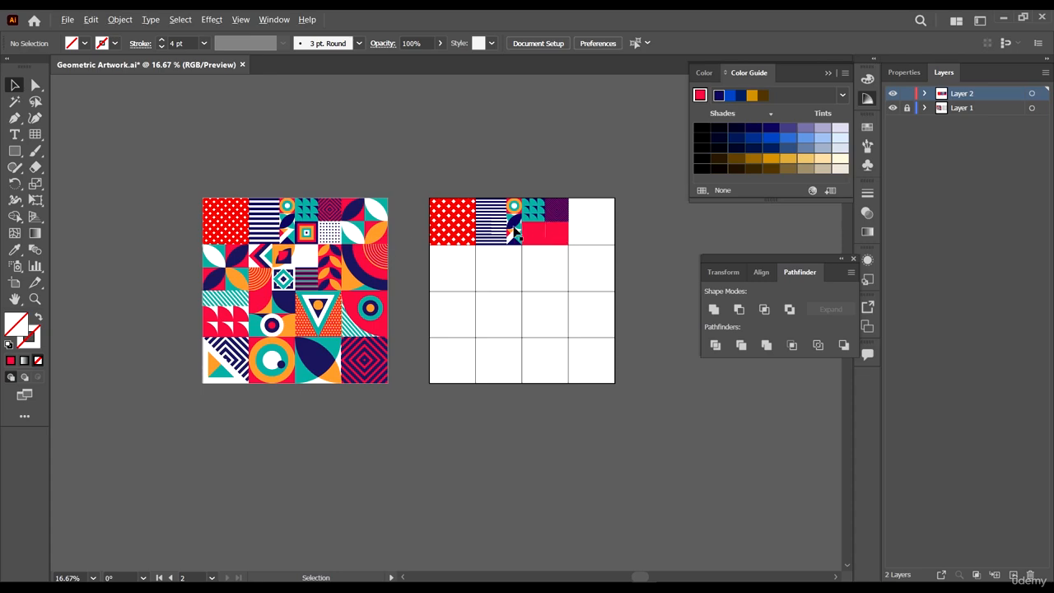
scroll(557, 228, "up", 4)
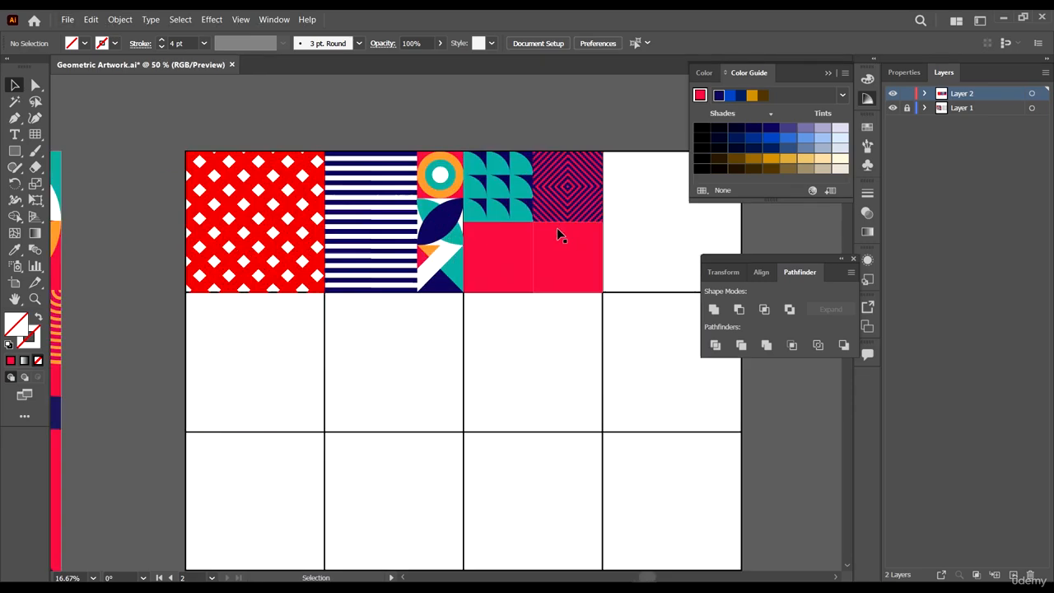
left_click(490, 246)
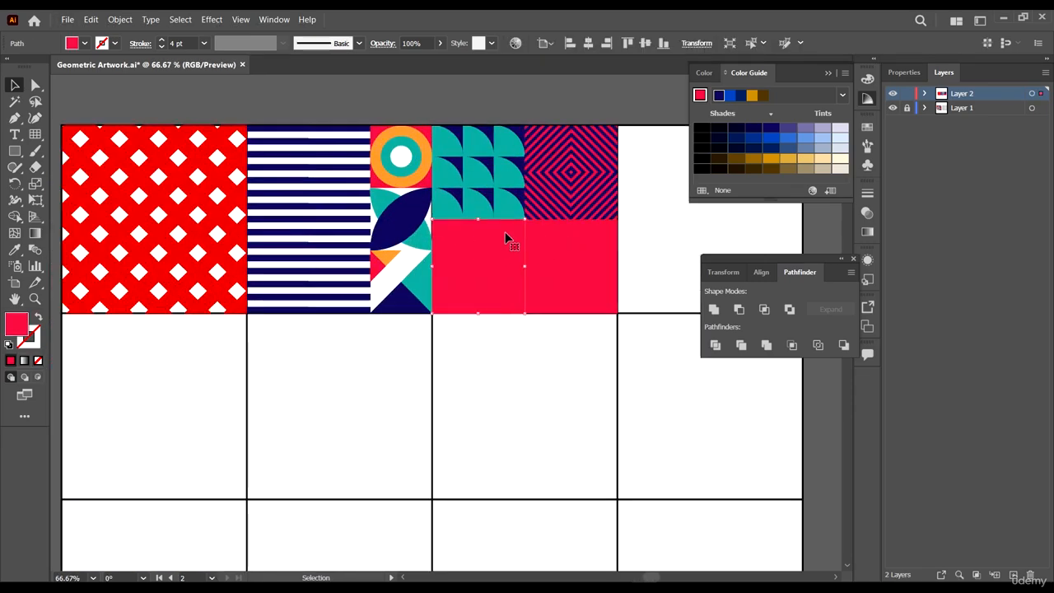
key("i")
left_click(519, 130)
- Create a smaller square copy centred inside the navy square
scroll(630, 280, "down", 4)
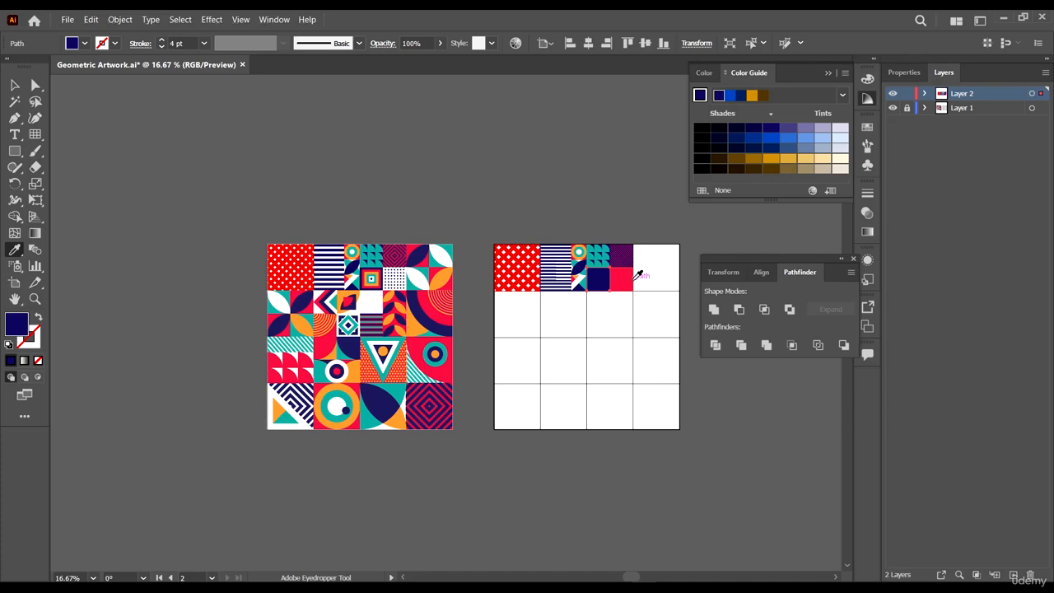
scroll(631, 268, "up", 8)
key("v")
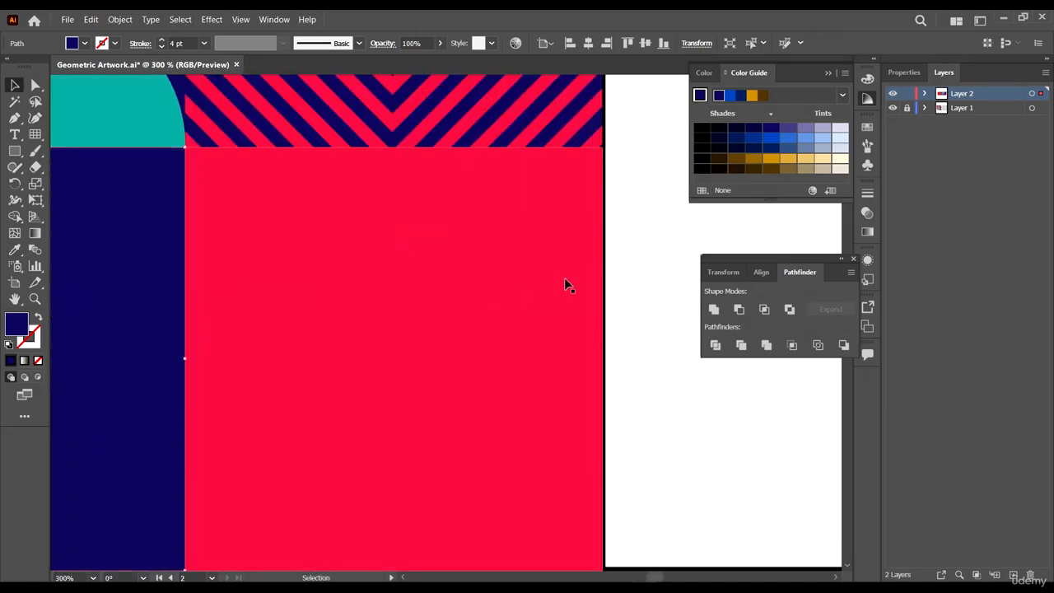
scroll(563, 280, "down", 3)
scroll(391, 287, "up", 1)
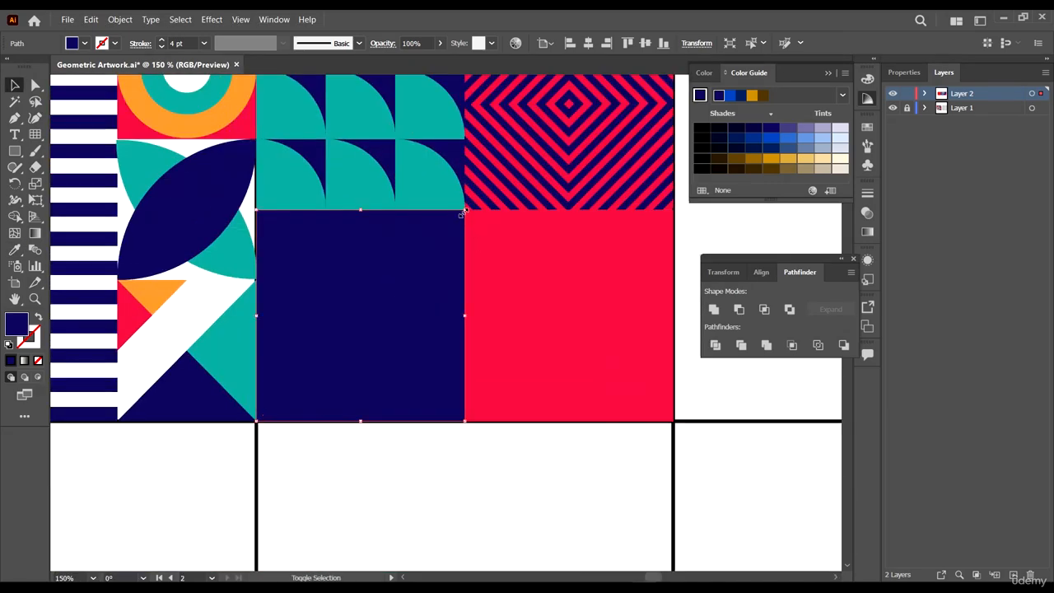
left_click_drag(465, 210, 447, 229)
scroll(494, 256, "down", 5)
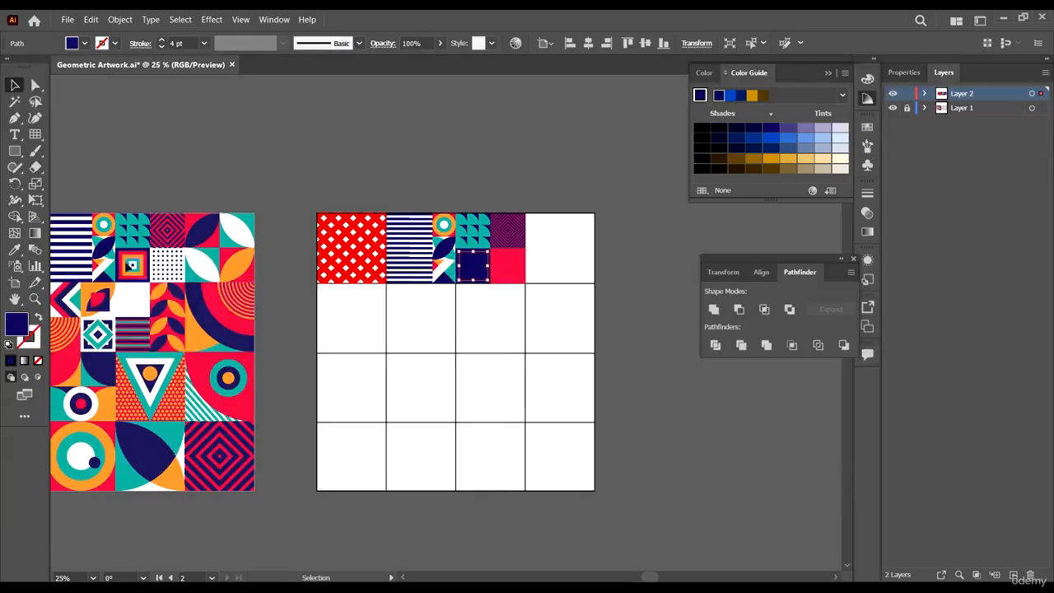
- Fill the inner square with red sampled from the neighbouring red cell
key("i")
left_click(515, 268)
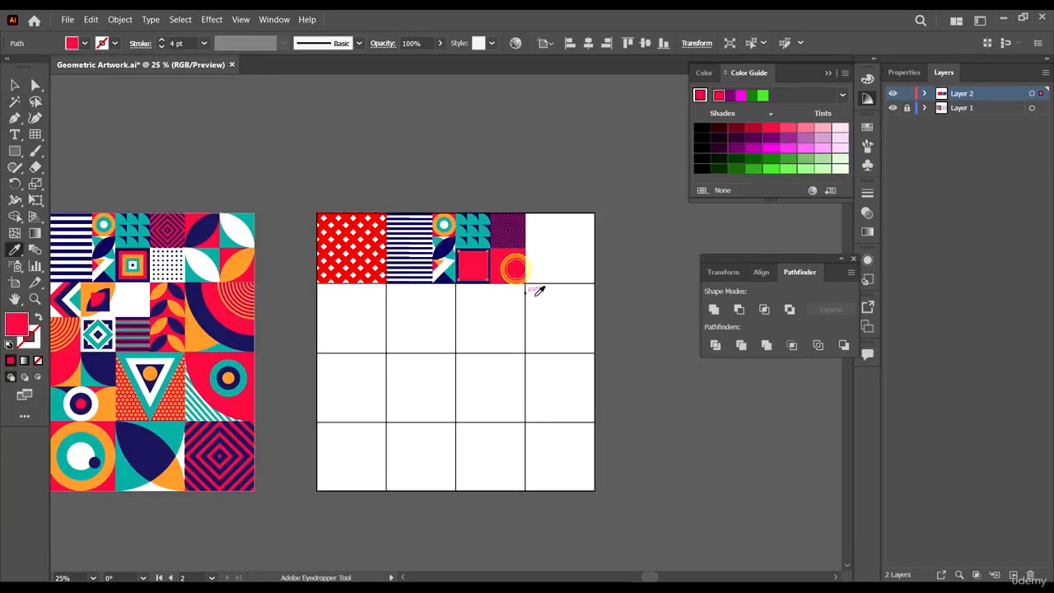
key("a")
scroll(465, 243, "up", 5)
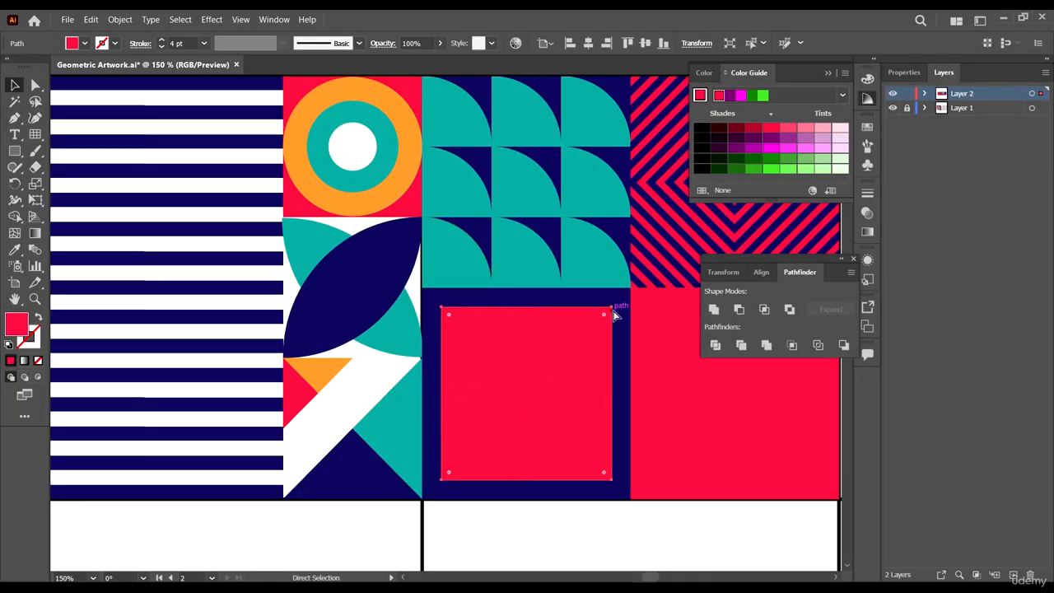
- Create a smaller centred copy of the red square and fill it with orange sampled from the ring
key("v")
left_click_drag(612, 308, 590, 330)
key("i")
left_click(405, 177)
- Create a smaller centred copy of the orange square and fill it with teal sampled from the ring
key("v")
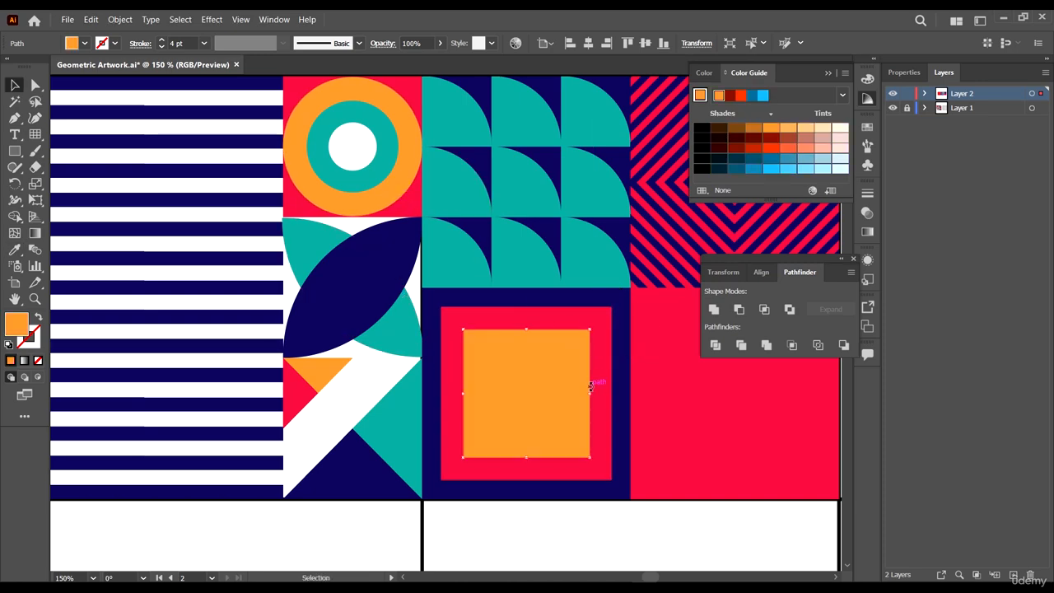
left_click_drag(588, 330, 568, 352)
key("i")
left_click(380, 173)
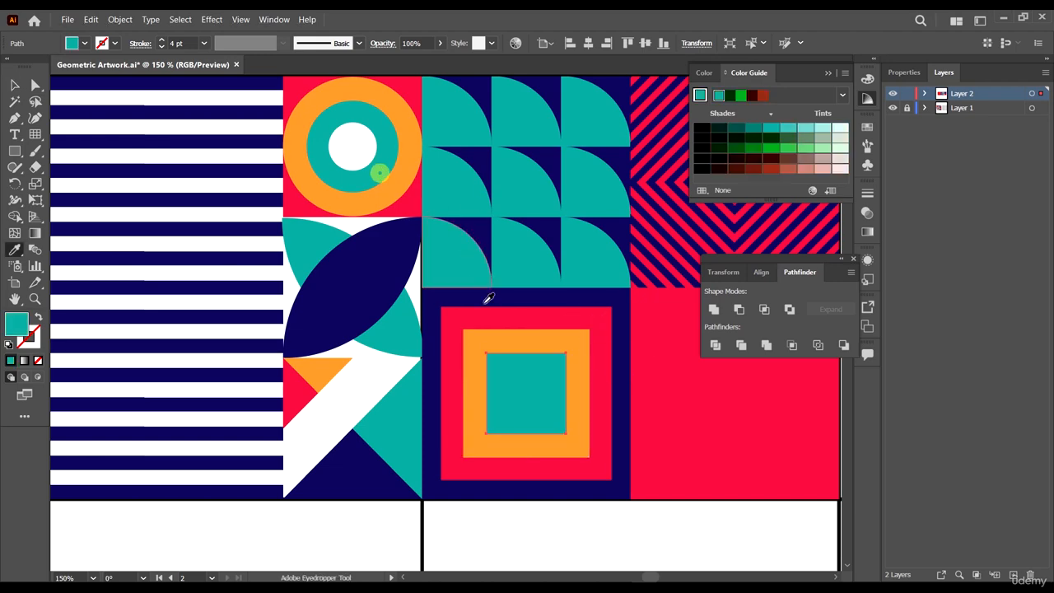
- Create a smaller centred copy of the teal square and fill it with white sampled from the ring's centre
key("v")
left_click(554, 360)
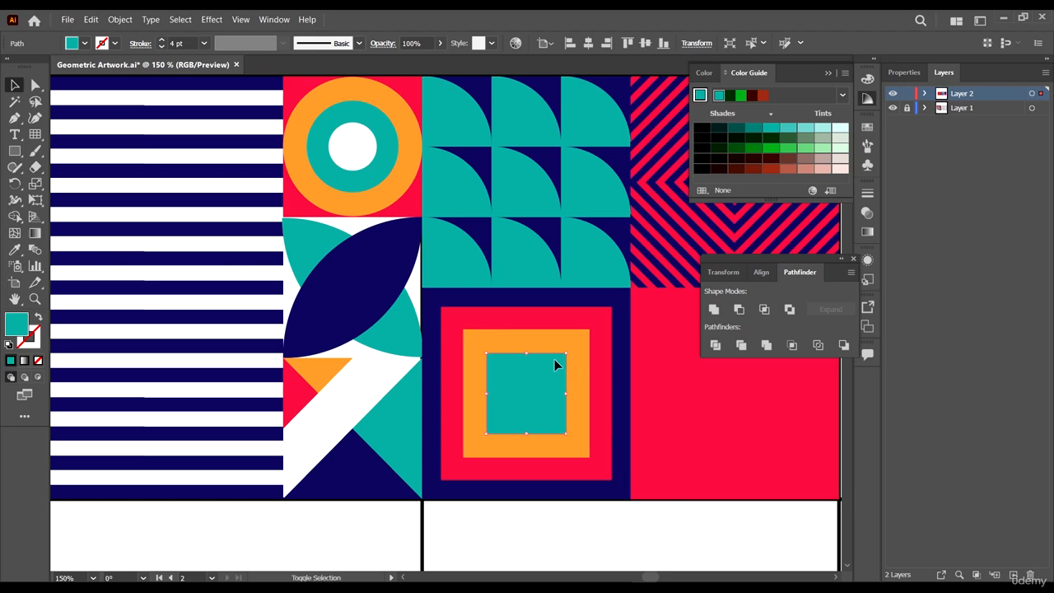
left_click_drag(566, 353, 546, 377)
key("i")
left_click(353, 154)
- Zoom out to compare the nested-squares cell with the reference artwork
scroll(472, 438, "down", 2)
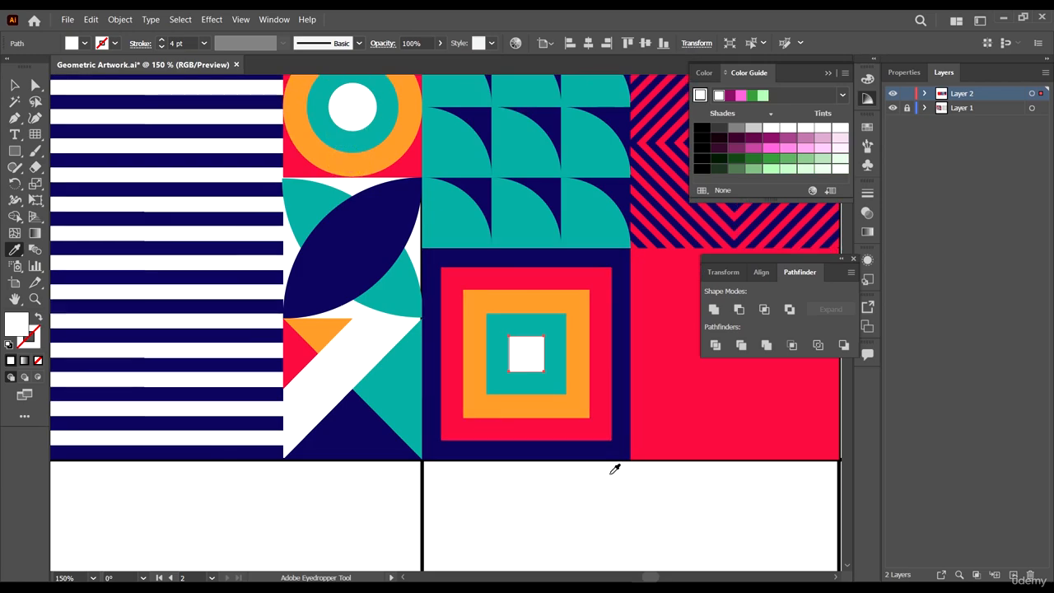
key("v")
scroll(642, 371, "down", 4)
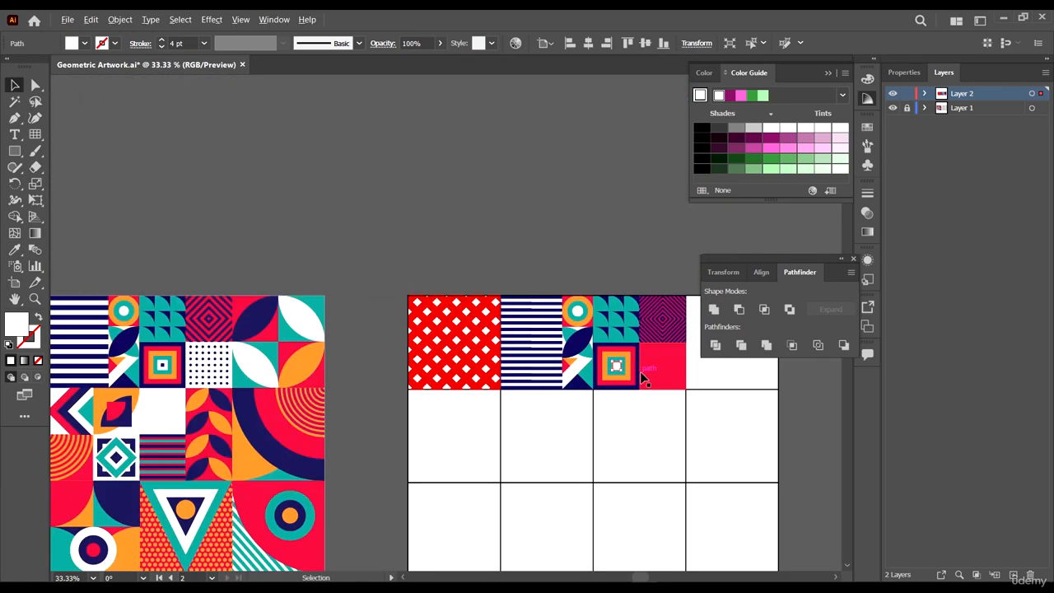
scroll(640, 372, "up", 2)
scroll(640, 371, "down", 4)
scroll(402, 366, "up", 4)
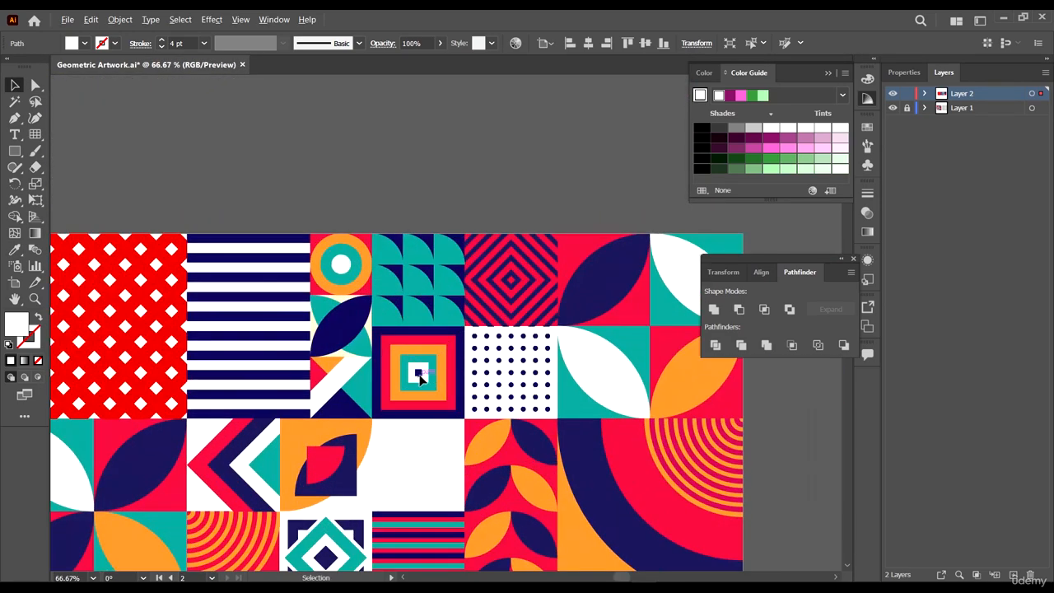
scroll(420, 377, "up", 3)
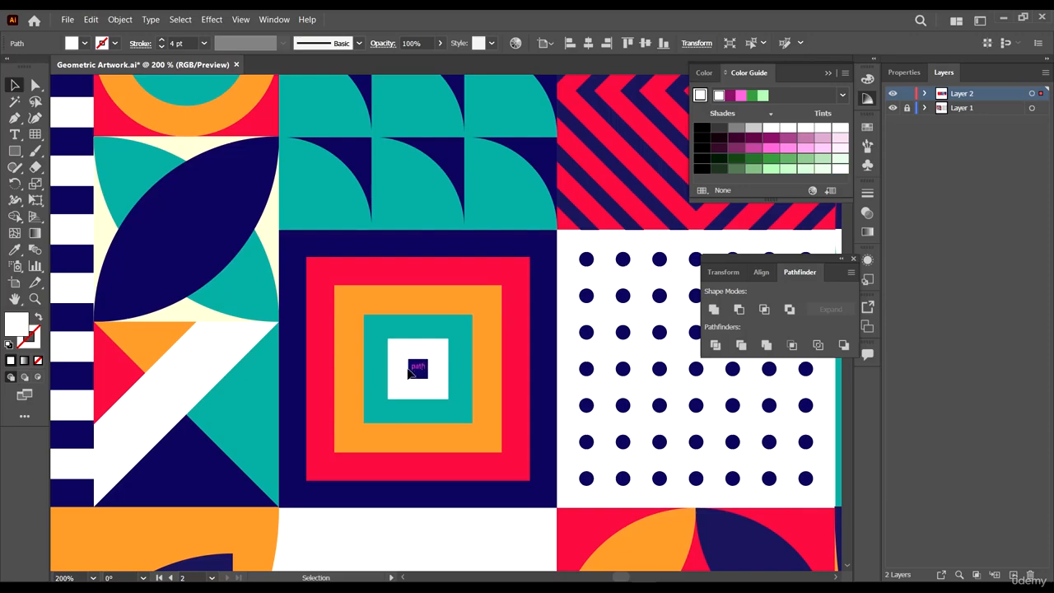
scroll(418, 372, "down", 6)
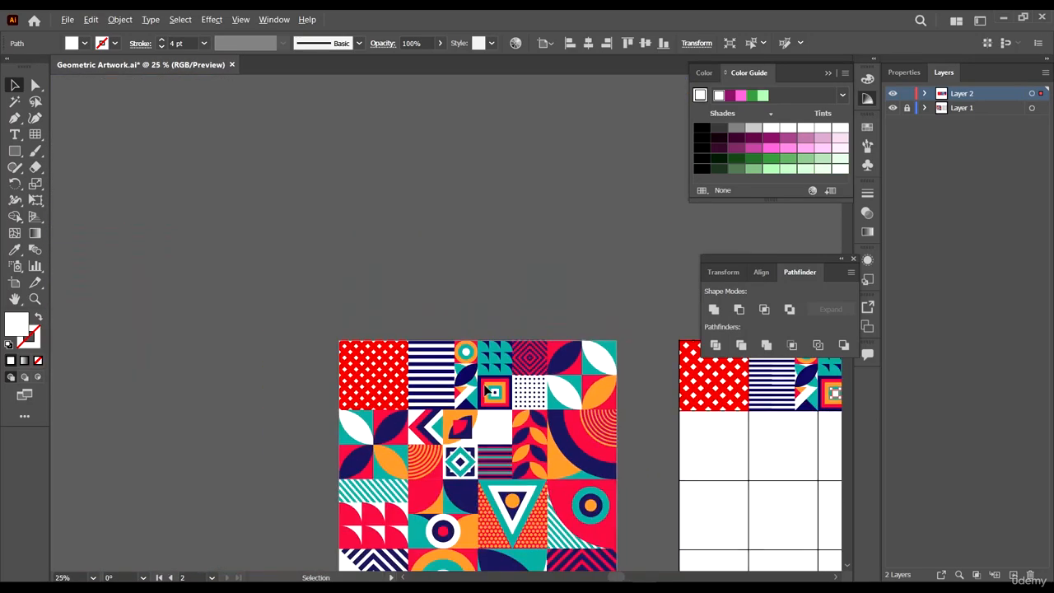
scroll(381, 401, "down", 3)
scroll(494, 395, "up", 8)
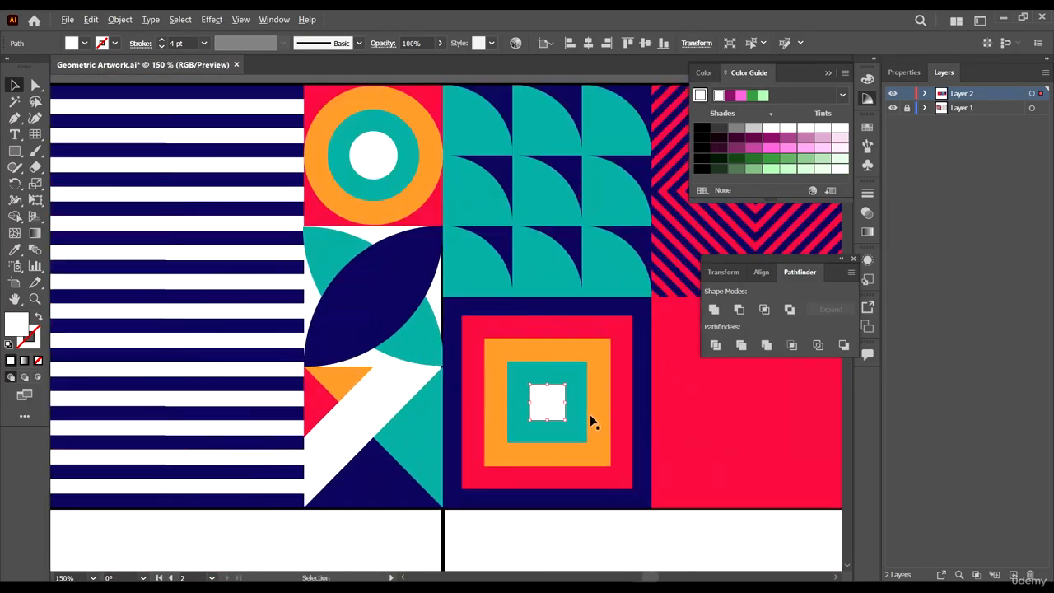
- Create a smaller centred copy of the white square and fill it with navy sampled from the pattern
left_click(553, 399)
scroll(555, 400, "up", 1)
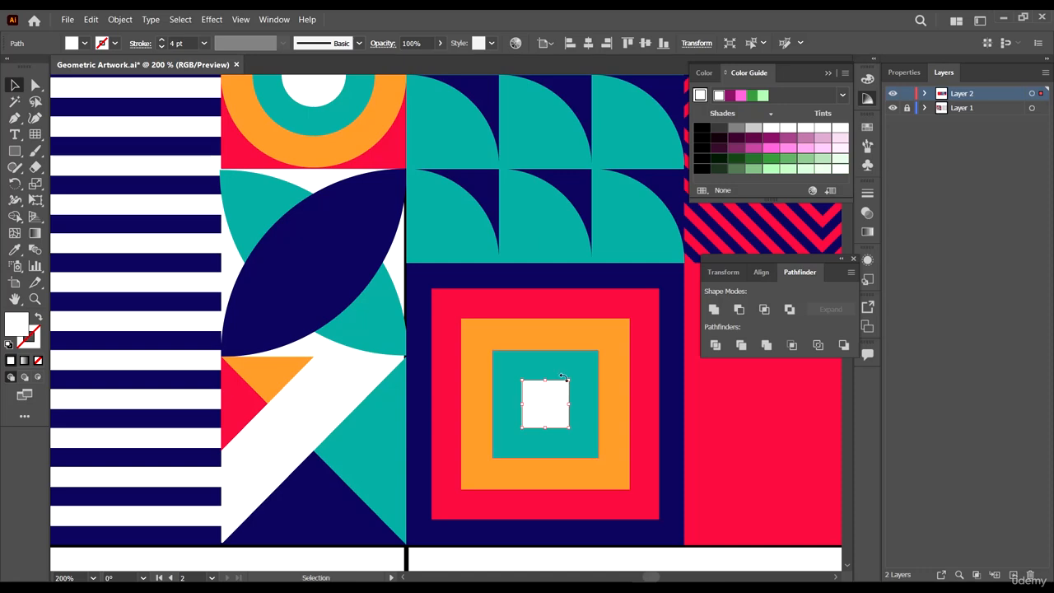
left_click_drag(569, 380, 554, 396)
key("i")
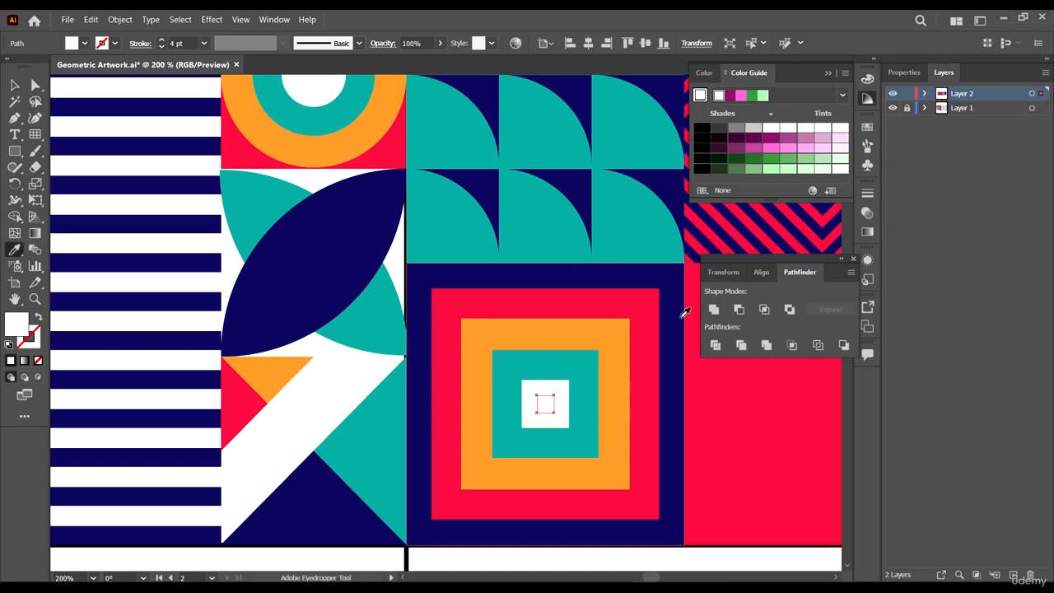
left_click(685, 312)
- Draw a small circle near the top-left corner of the red cell below the diamond pattern using the Ellipse tool
key("v")
scroll(494, 372, "down", 5)
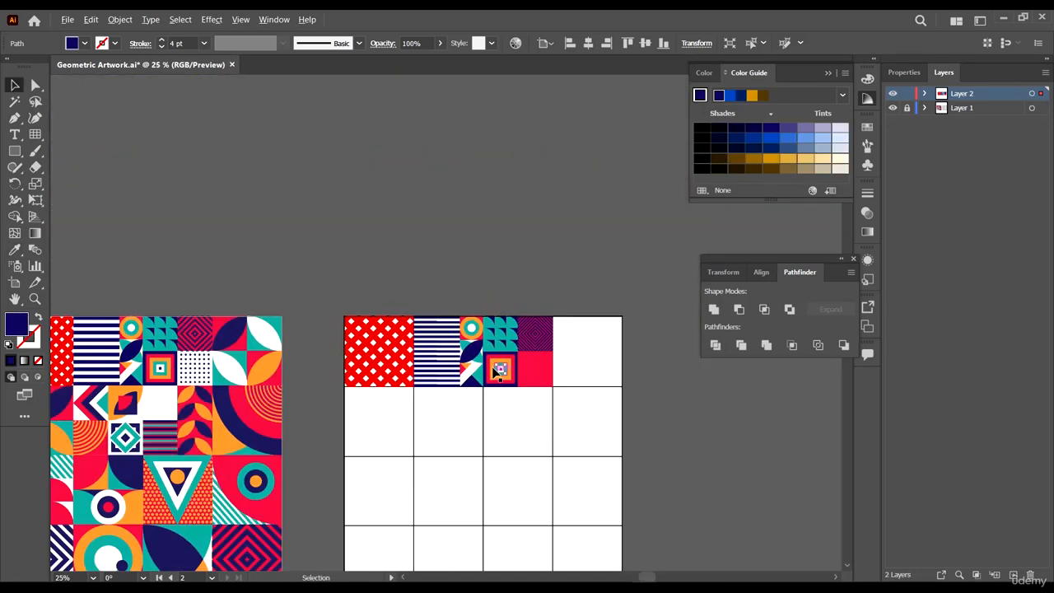
left_click(678, 422)
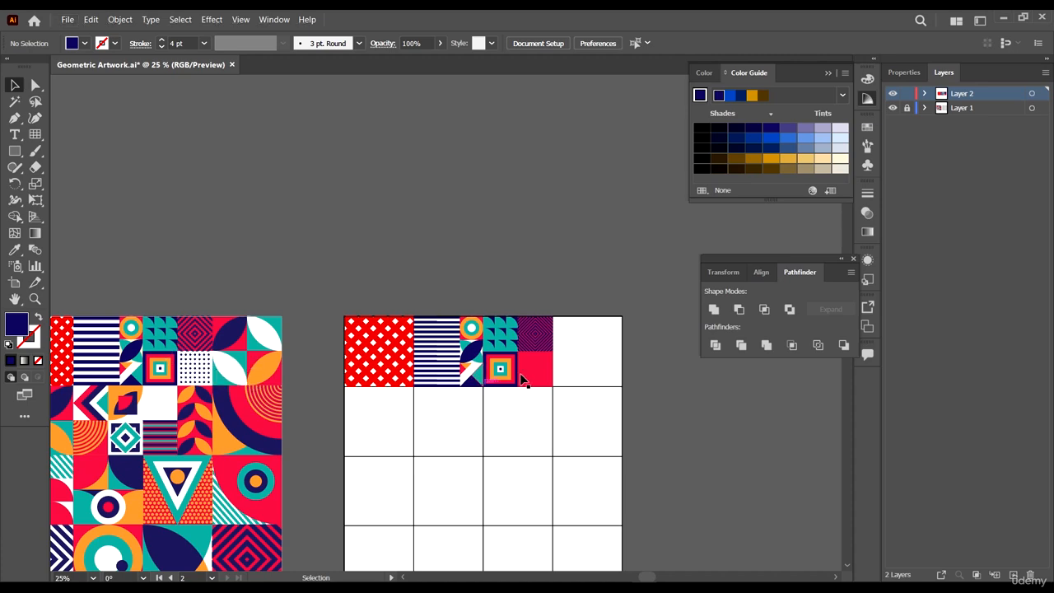
scroll(352, 407, "up", 5)
left_click(379, 372)
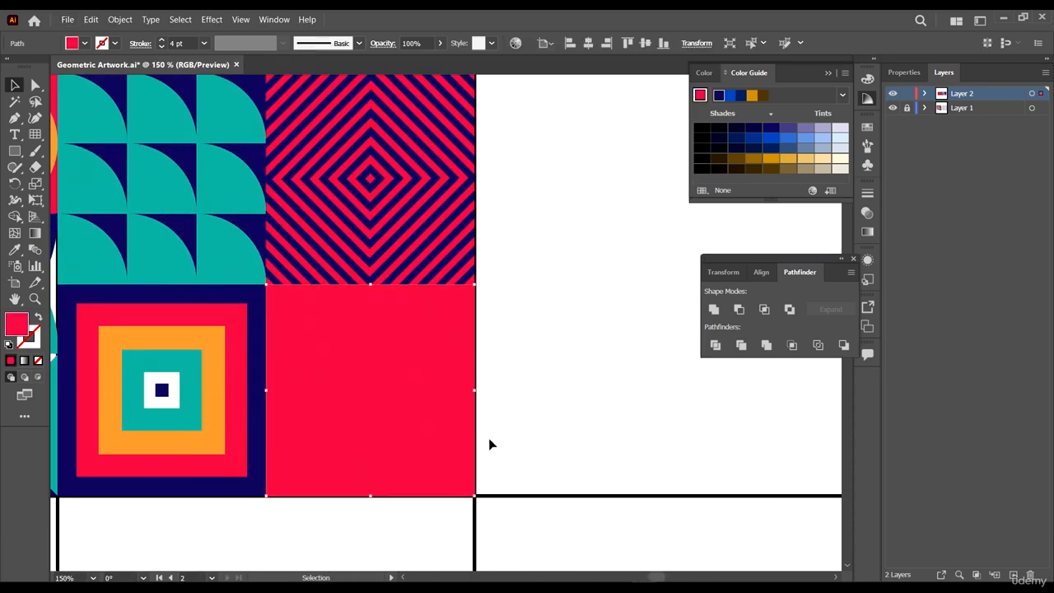
left_click(590, 369)
left_click(407, 352)
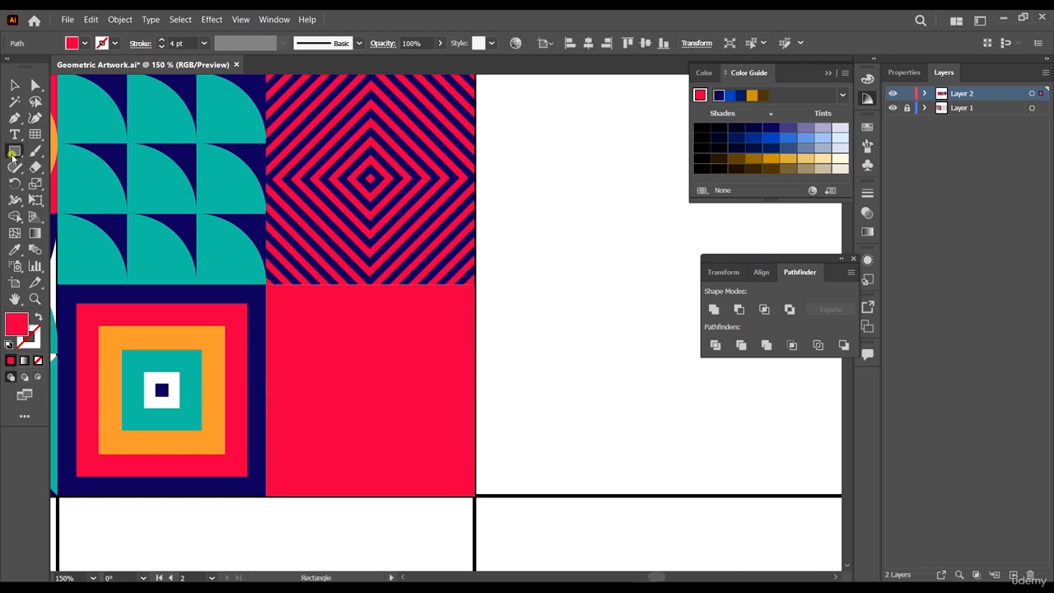
left_click_drag(13, 157, 65, 186)
scroll(228, 288, "up", 1)
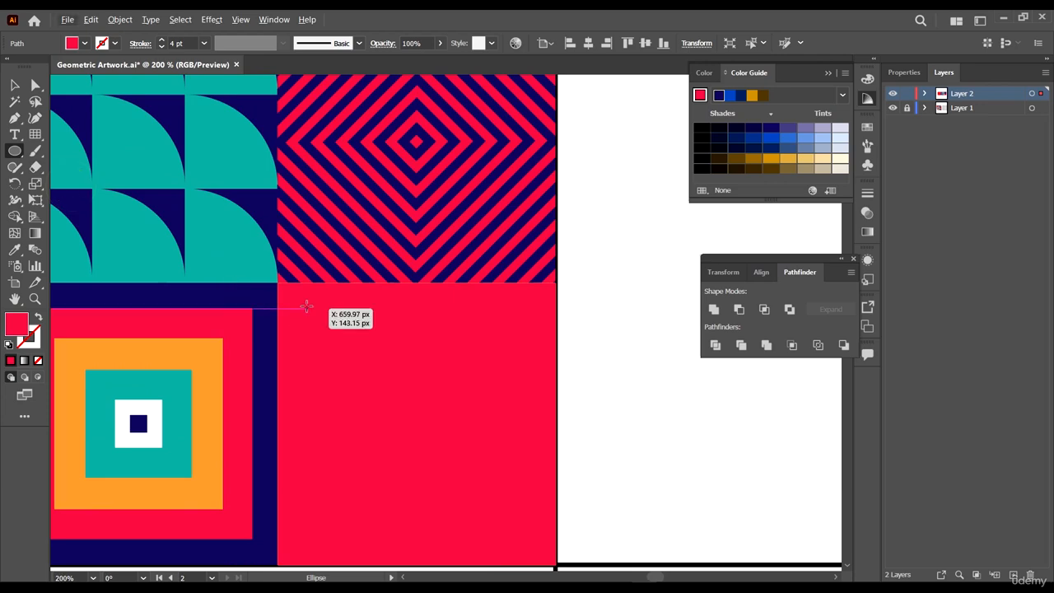
left_click_drag(292, 296, 311, 314)
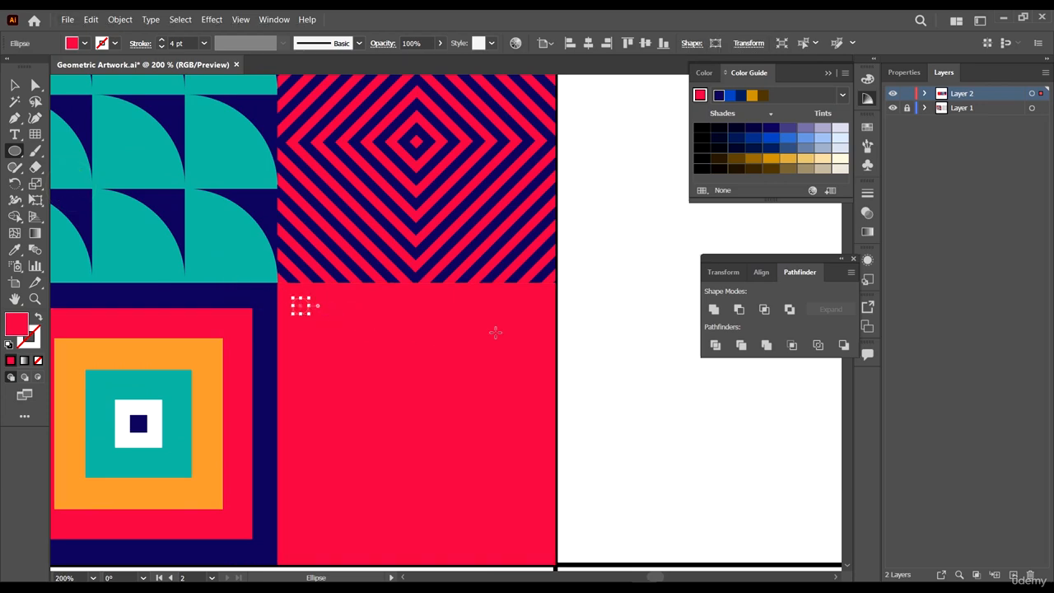
- Fill the small circle with navy sampled from the nested-squares cell
key("i")
left_click(630, 253)
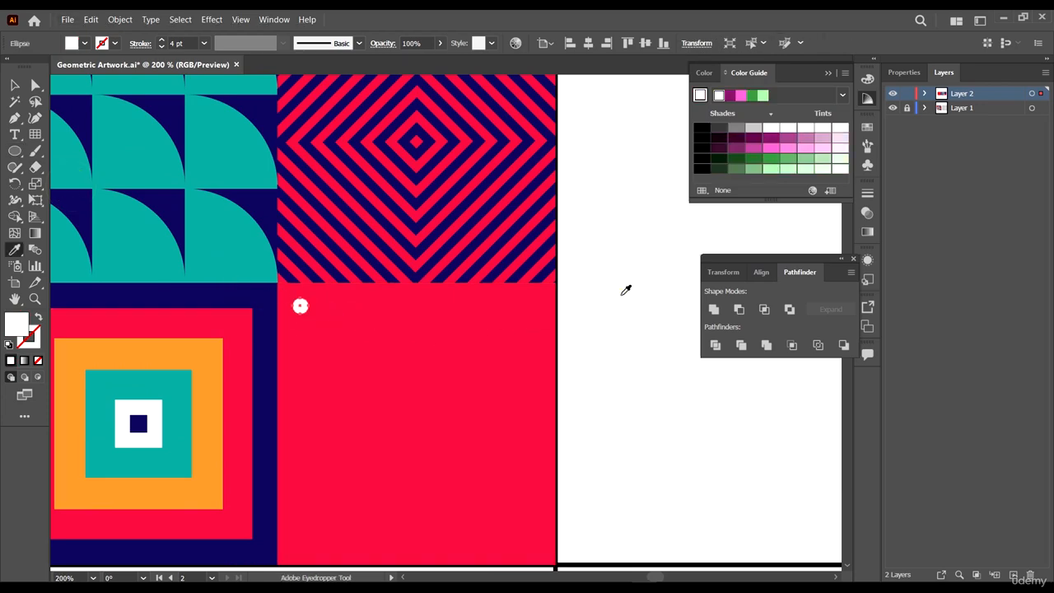
scroll(626, 290, "down", 7)
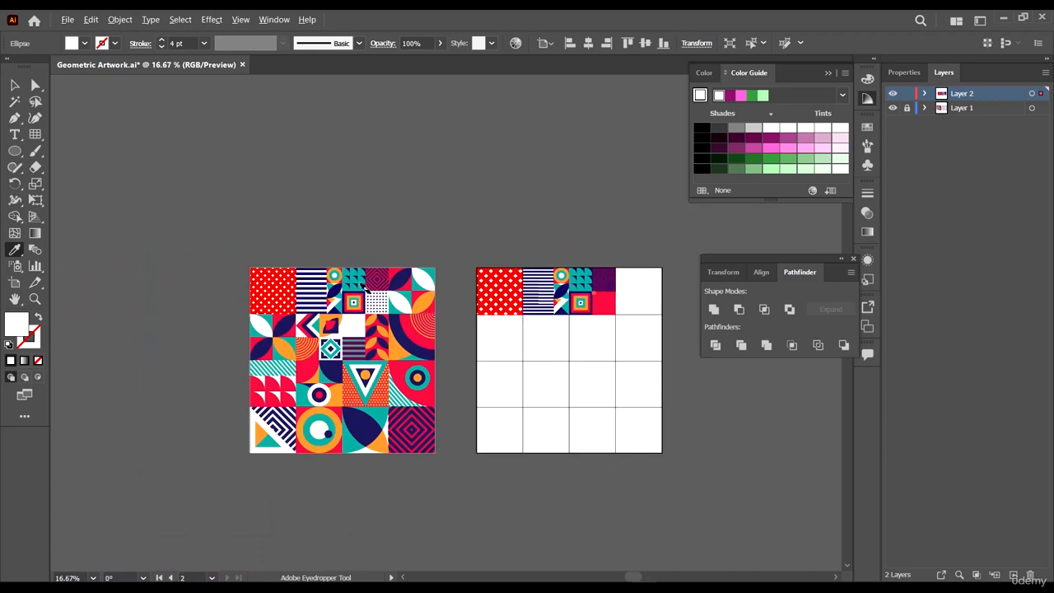
scroll(383, 305, "up", 2)
scroll(442, 299, "down", 2)
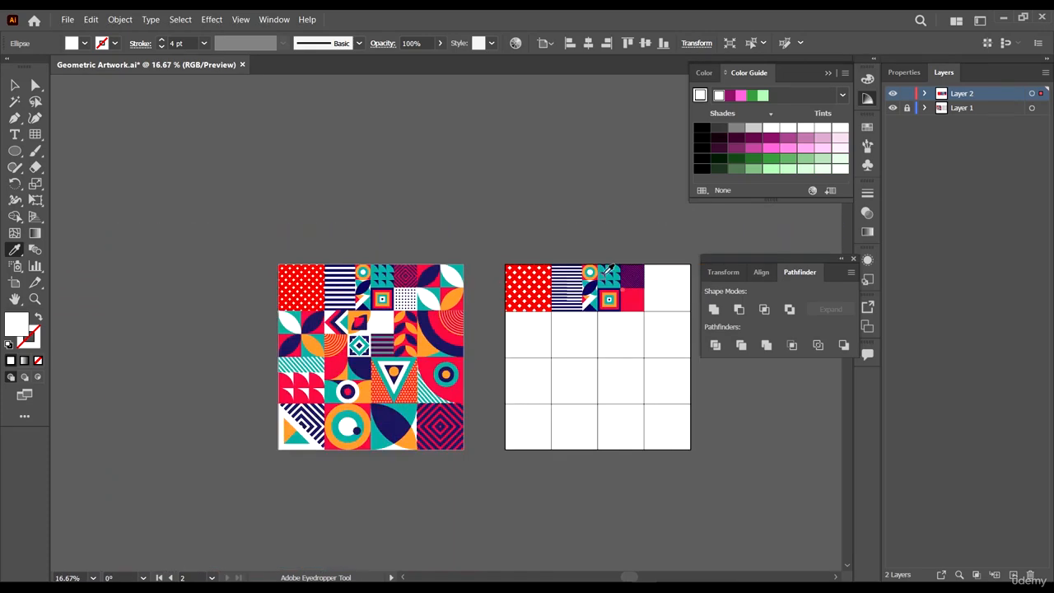
scroll(612, 364, "up", 6)
left_click(600, 291)
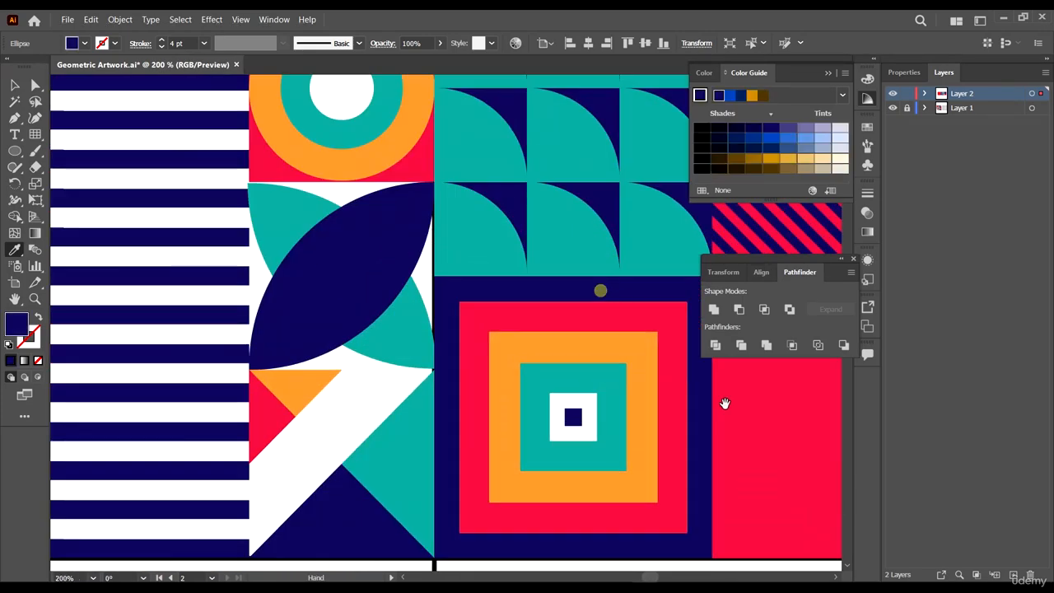
- Select the red square filling the cell behind the circle and delete it
left_click_drag(732, 433, 353, 387)
key("v")
left_click(532, 310)
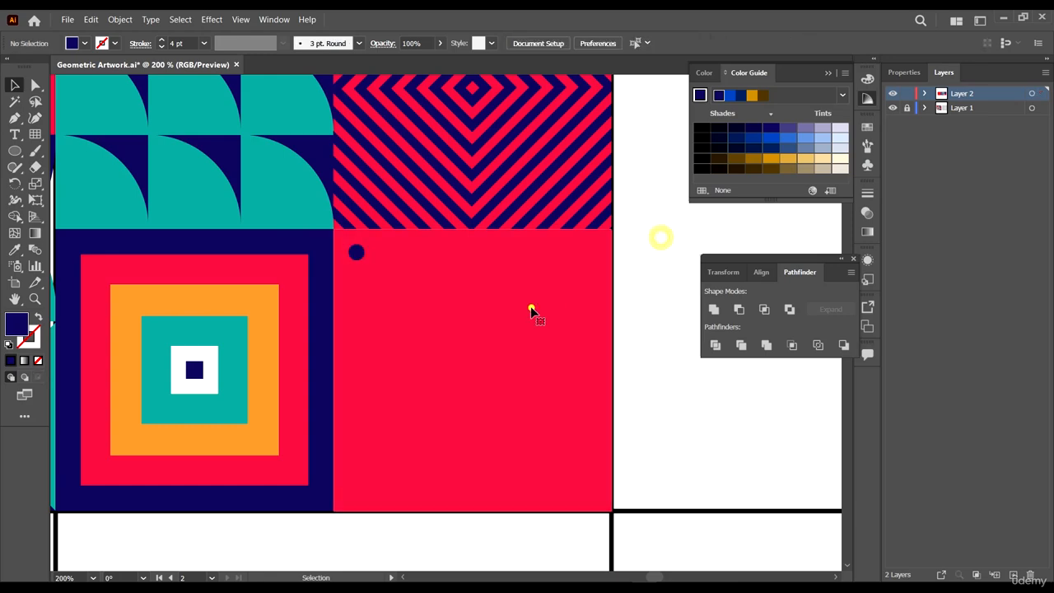
left_click_drag(535, 341, 558, 365)
scroll(531, 341, "down", 1)
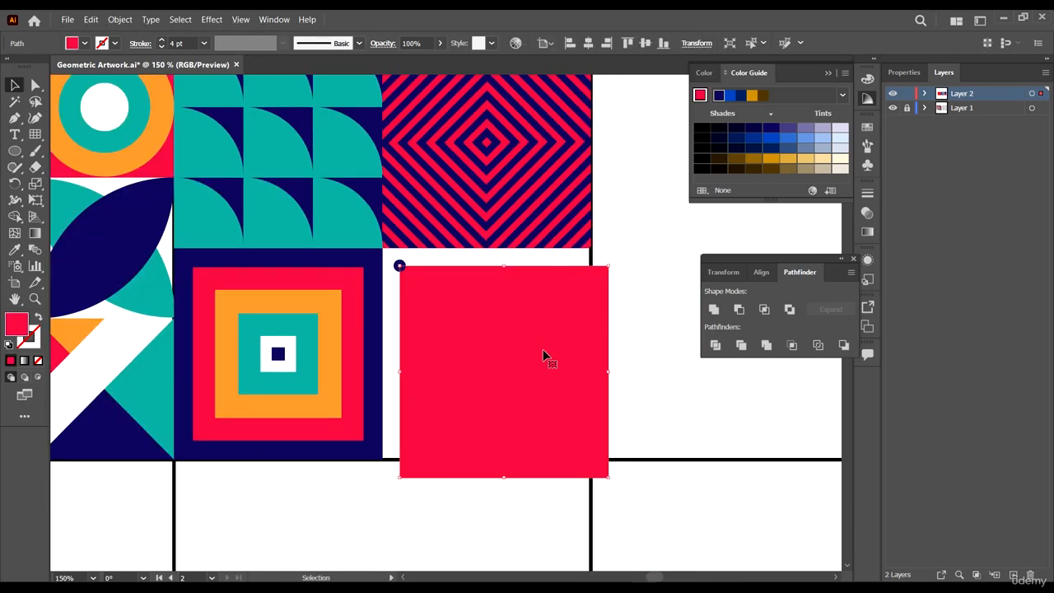
key("Delete")
- Nudge the navy circle into position near the cell's top-left corner
scroll(414, 255, "up", 4)
left_click(374, 298)
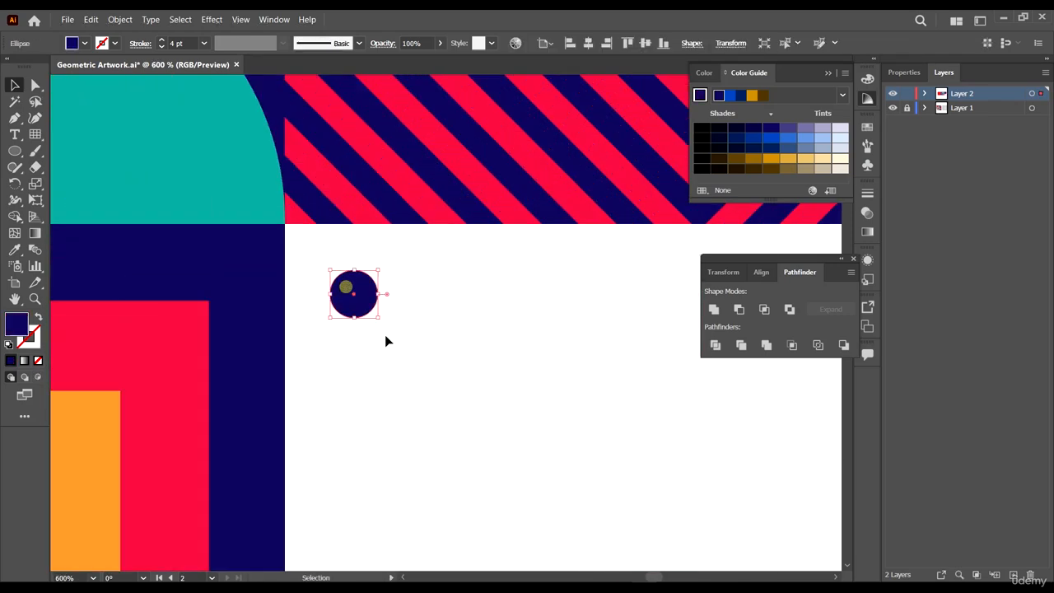
left_click_drag(379, 313, 369, 298)
- Duplicate the navy circle horizontally to the cell's top-right corner
scroll(439, 335, "down", 7)
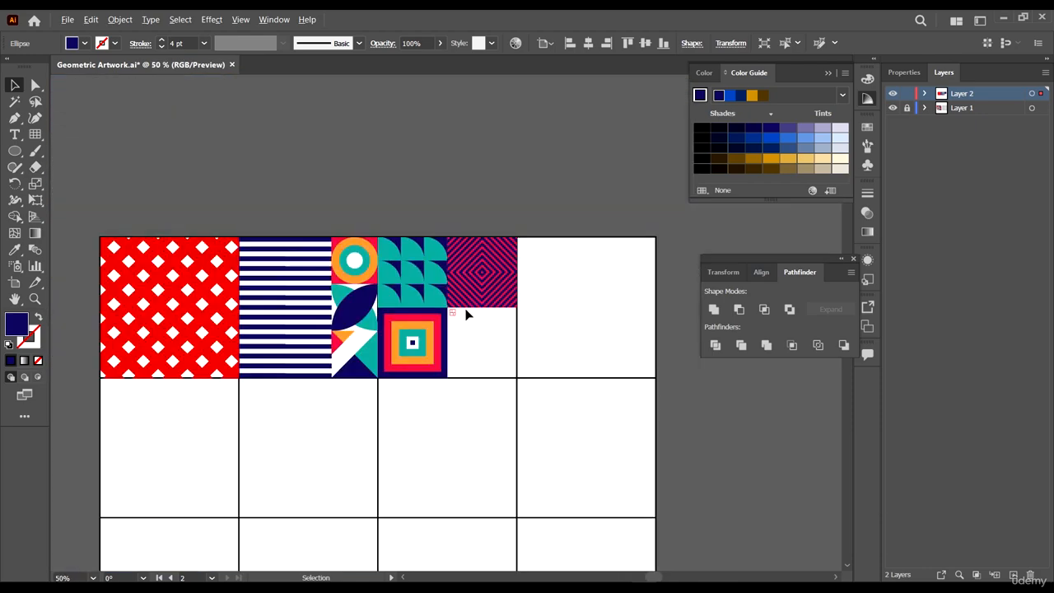
scroll(508, 353, "down", 2)
scroll(516, 341, "up", 6)
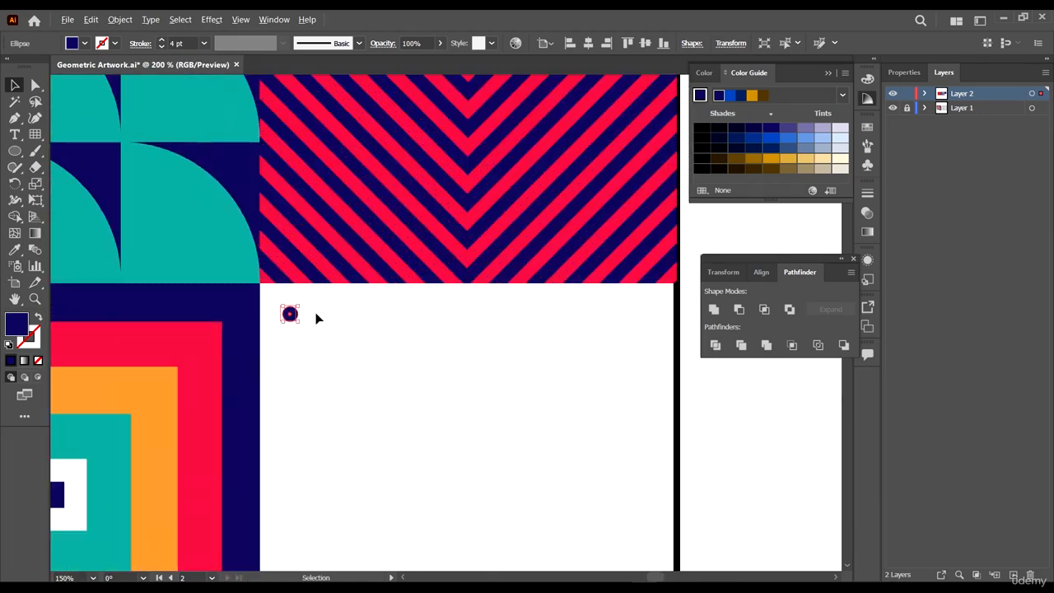
scroll(294, 319, "up", 3)
left_click_drag(301, 337, 638, 351)
left_click(337, 349)
- Select both navy circles and blend them into a row with the Blend tool
scroll(254, 292, "down", 3)
left_click(322, 301)
left_click_drag(589, 381, 543, 370)
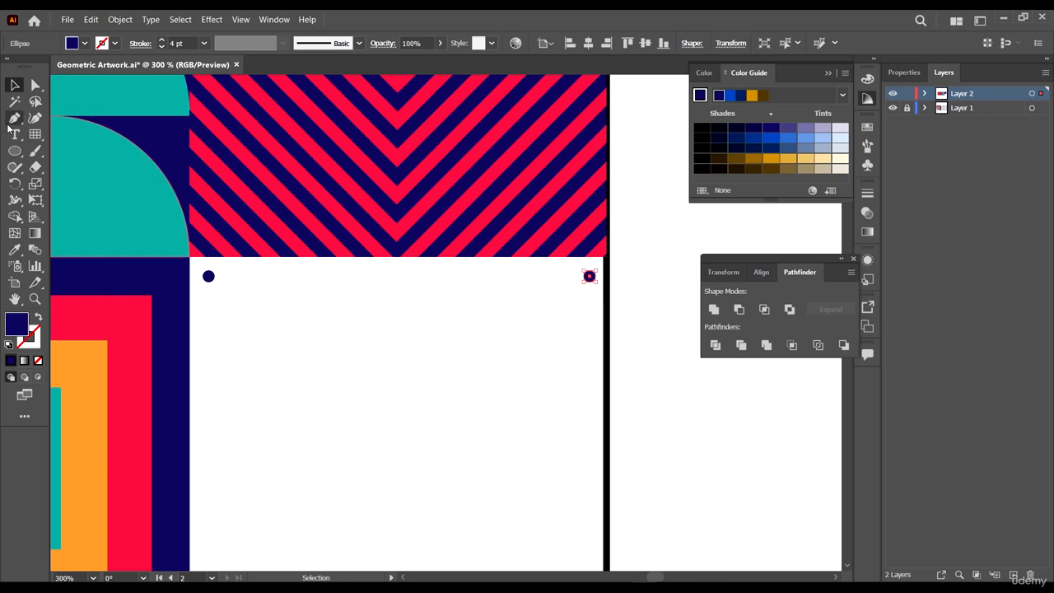
left_click(35, 252)
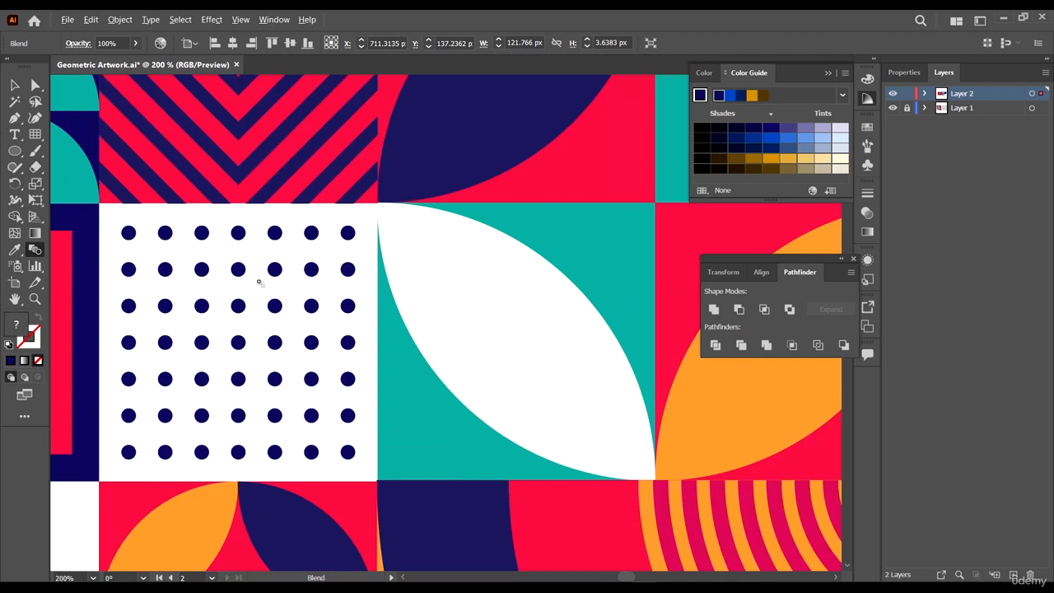
- Set the blend's spacing to Specified Steps with 10 steps
scroll(193, 243, "down", 5)
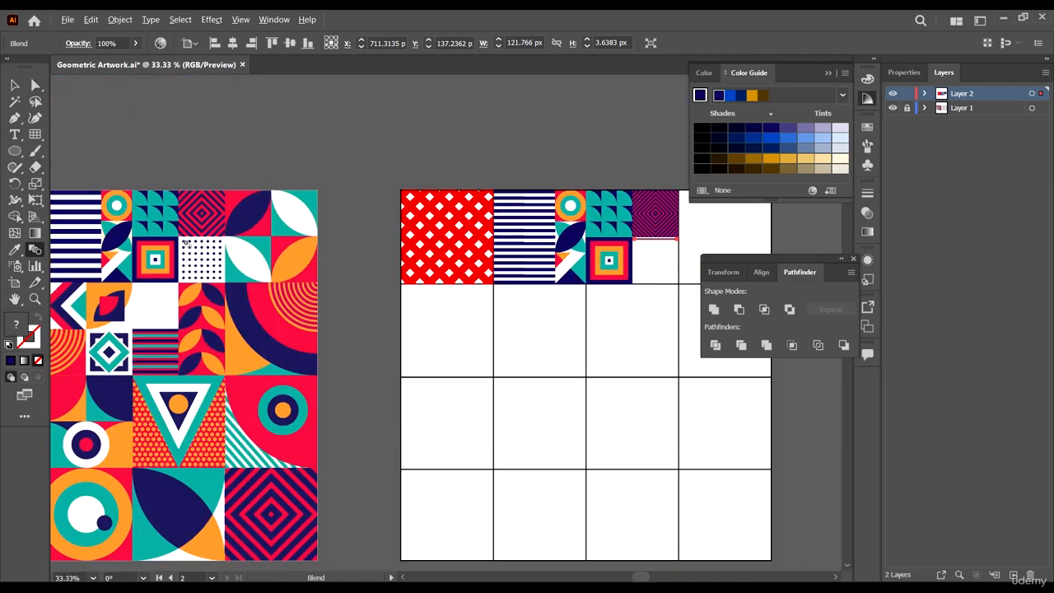
scroll(672, 276, "up", 5)
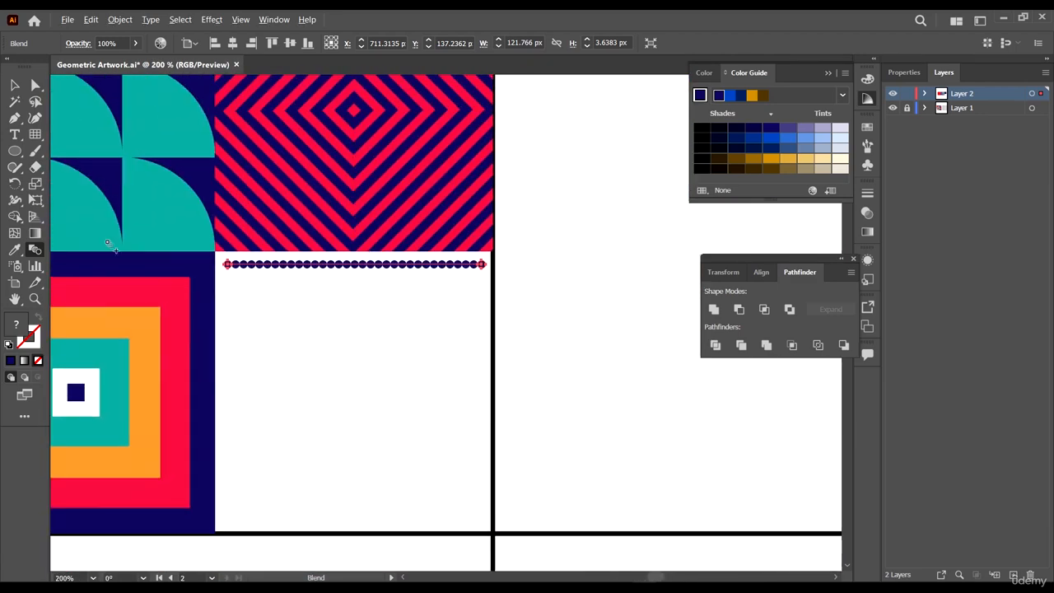
double_click(32, 251)
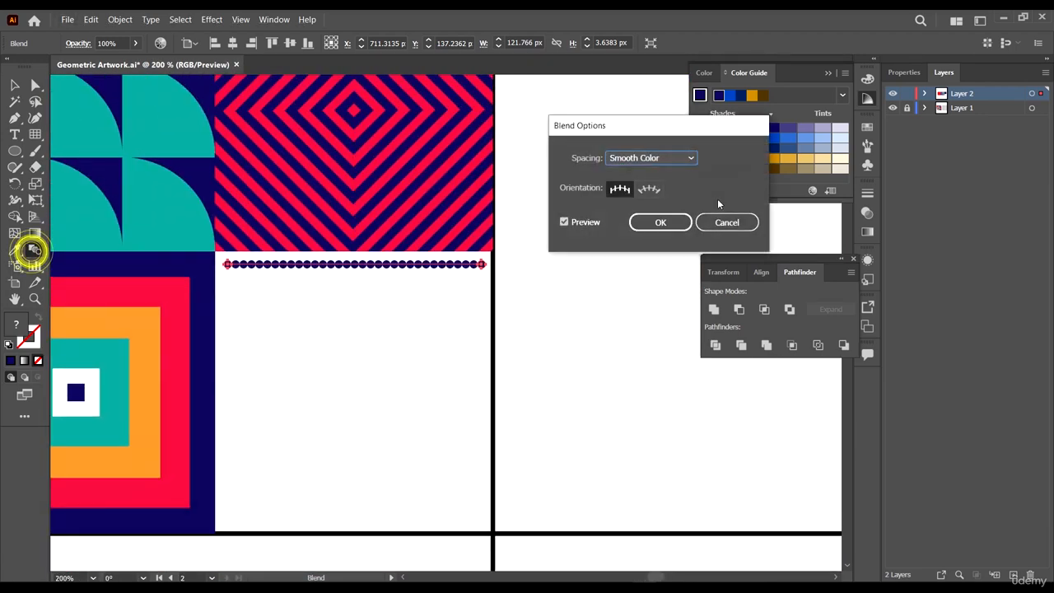
left_click(671, 157)
left_click(668, 188)
type("1")
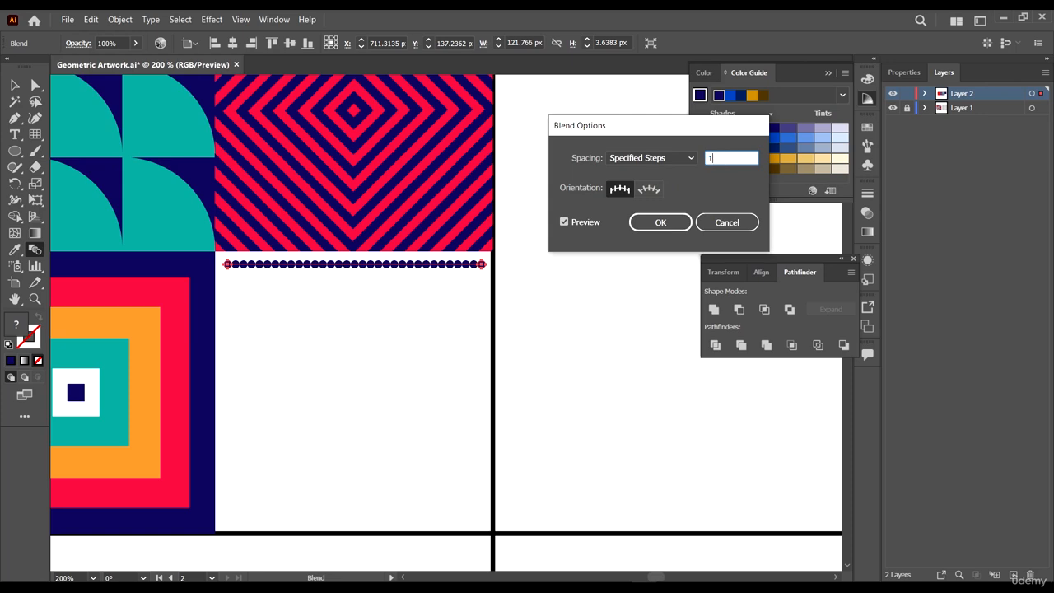
type("0")
left_click(659, 223)
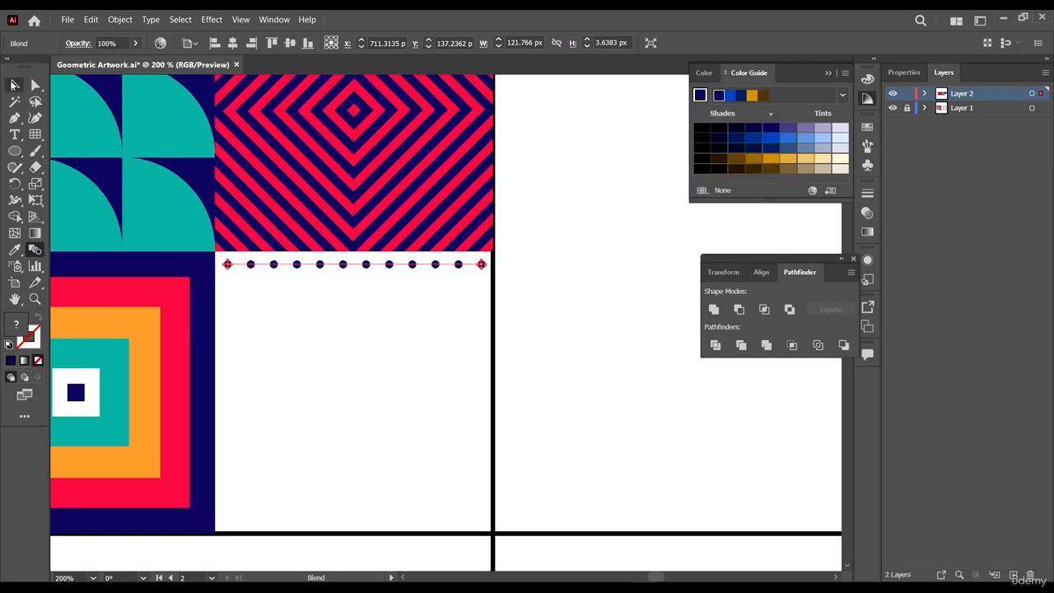
- Expand the blended row of navy circles into separate circles
left_click(11, 85)
scroll(379, 272, "up", 1)
scroll(420, 272, "down", 1)
scroll(261, 267, "up", 1)
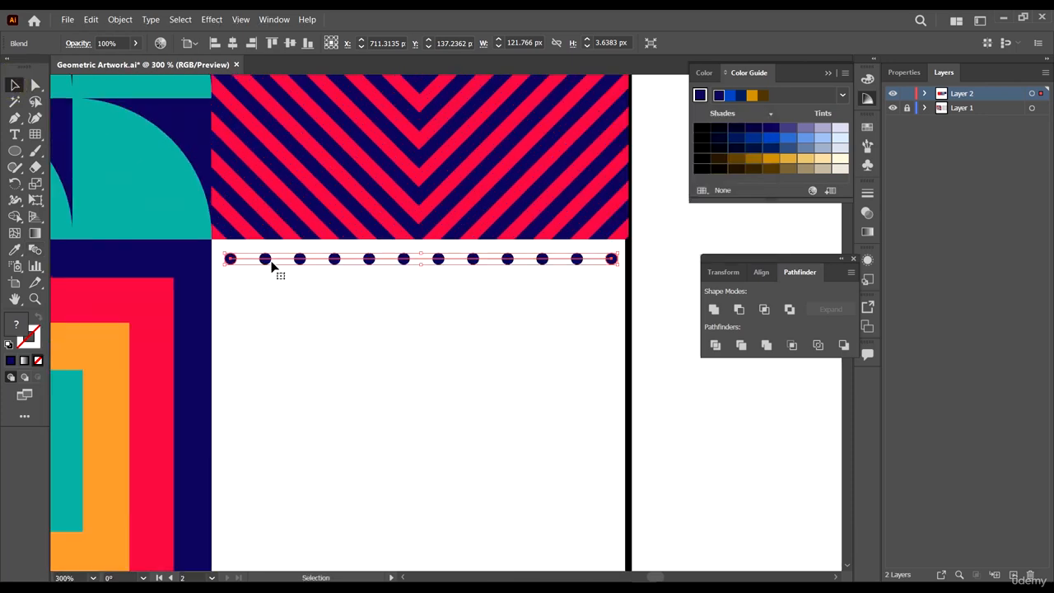
scroll(272, 265, "down", 1)
left_click(121, 19)
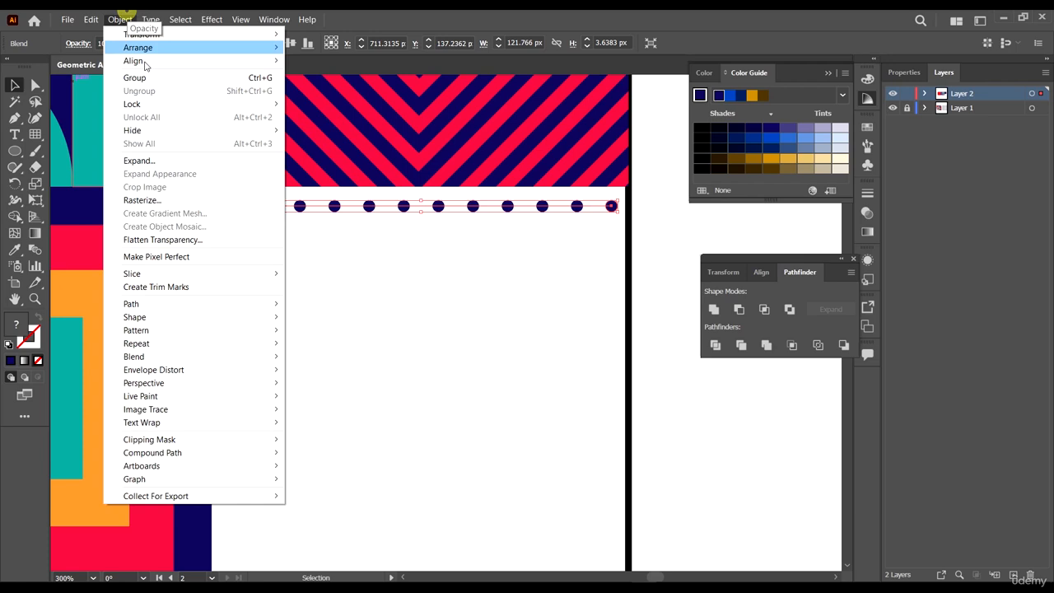
left_click(171, 161)
left_click(537, 369)
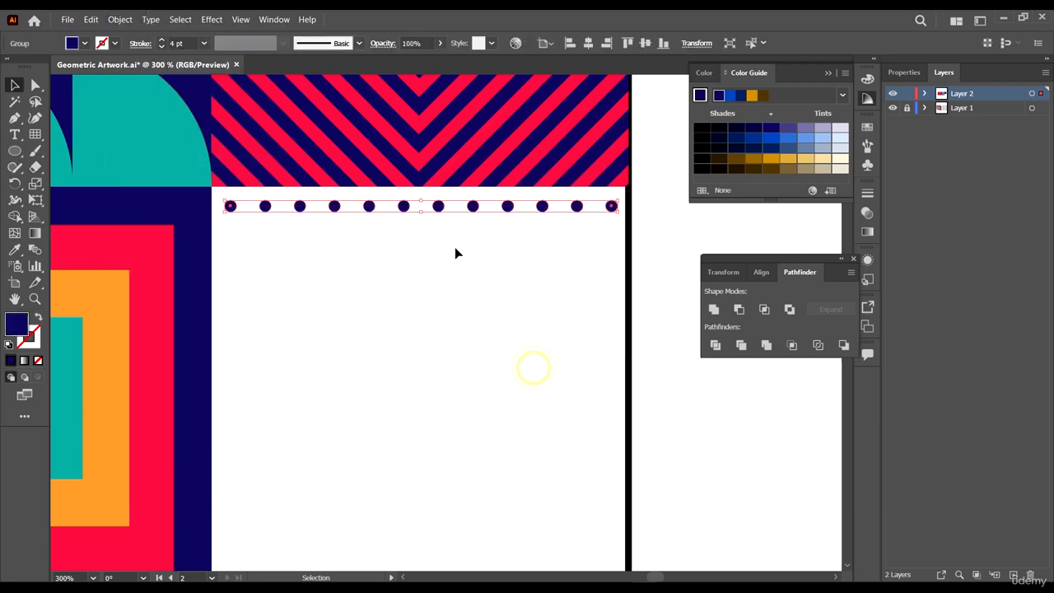
- Duplicate the row of circles down to the bottom edge of the cell
scroll(454, 250, "down", 1)
left_click_drag(399, 157, 419, 532)
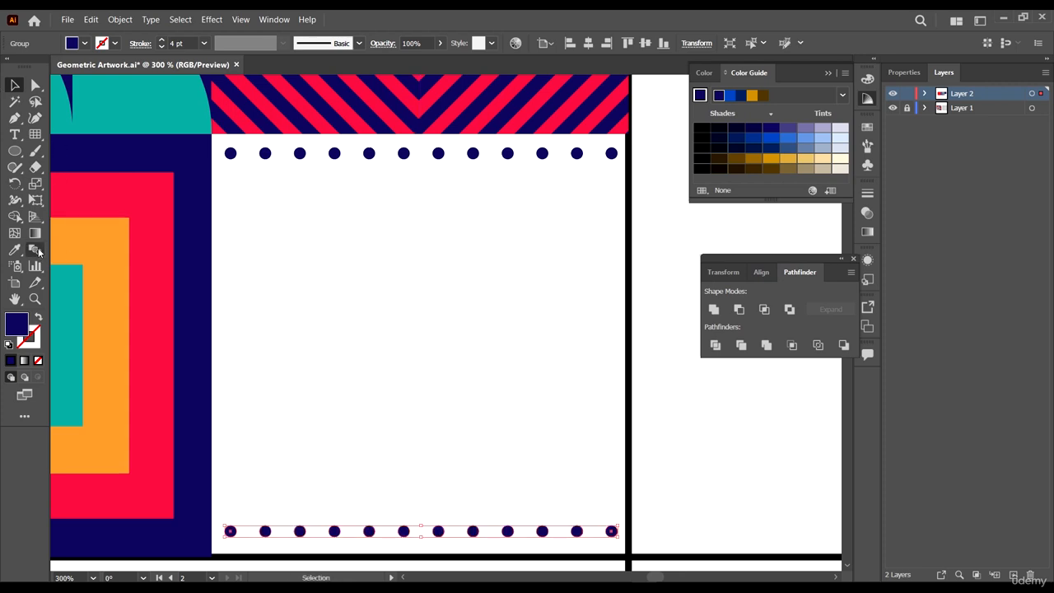
- Blend the top and bottom rows into a grid of dots using Specified Steps set to 10
left_click(37, 251)
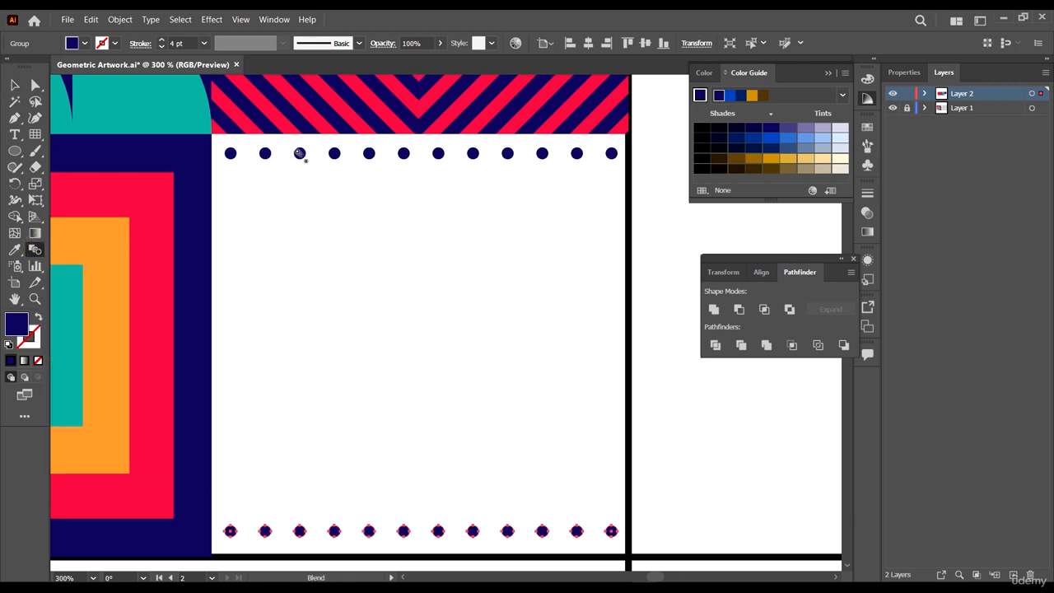
left_click(300, 532)
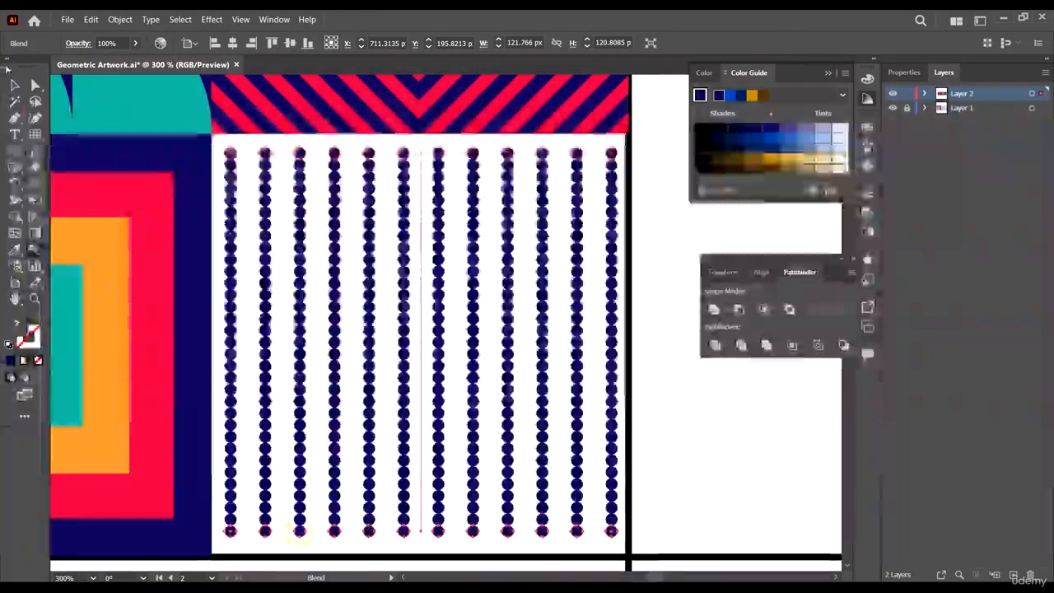
double_click(35, 252)
left_click(682, 158)
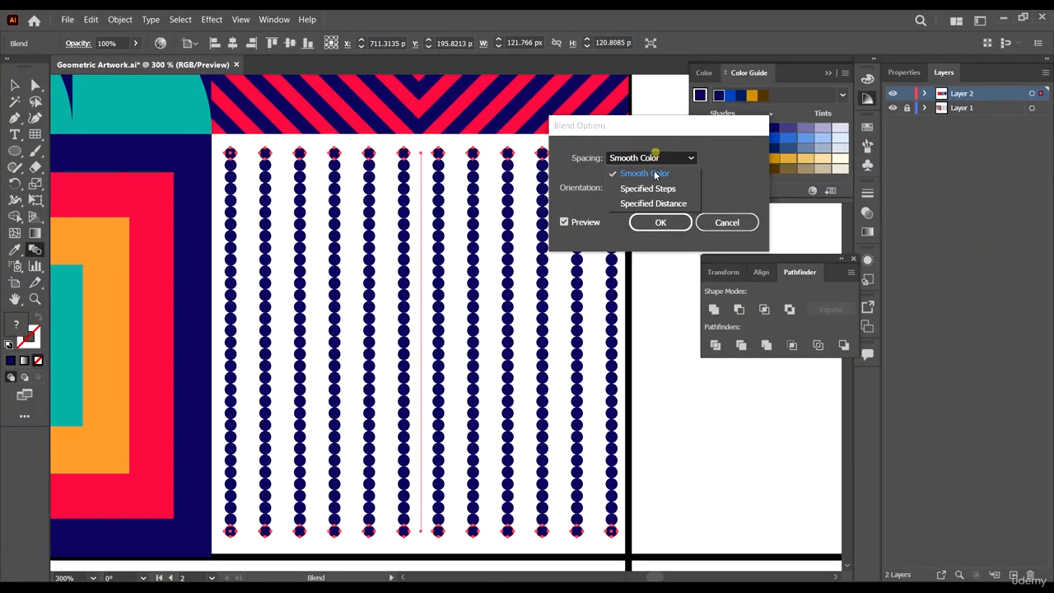
left_click(649, 186)
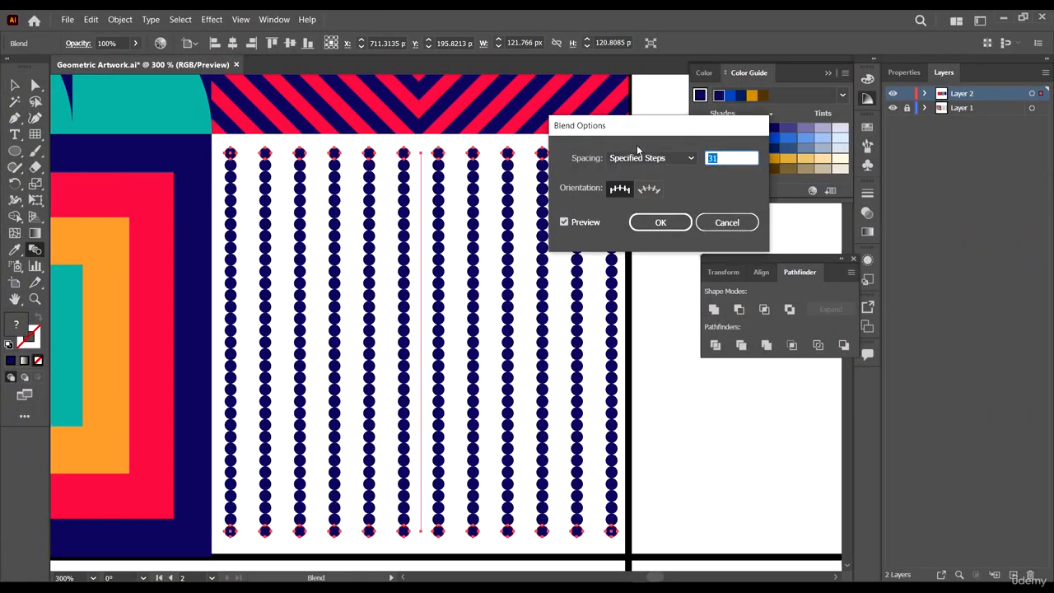
type("10")
left_click(660, 223)
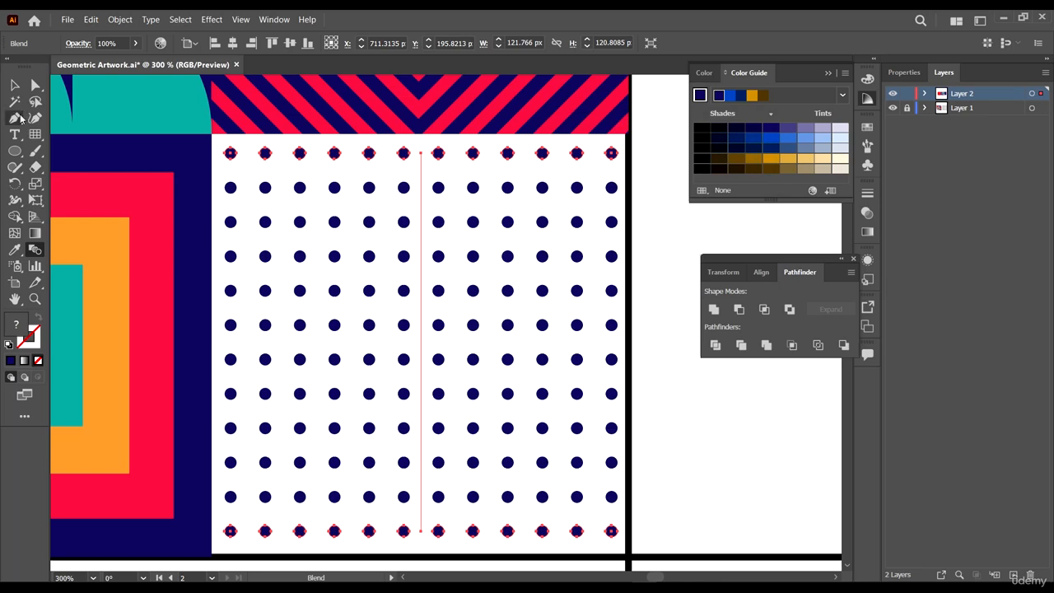
- Review the finished dot cell and the filled cells against the reference artwork
left_click(15, 85)
left_click(666, 176)
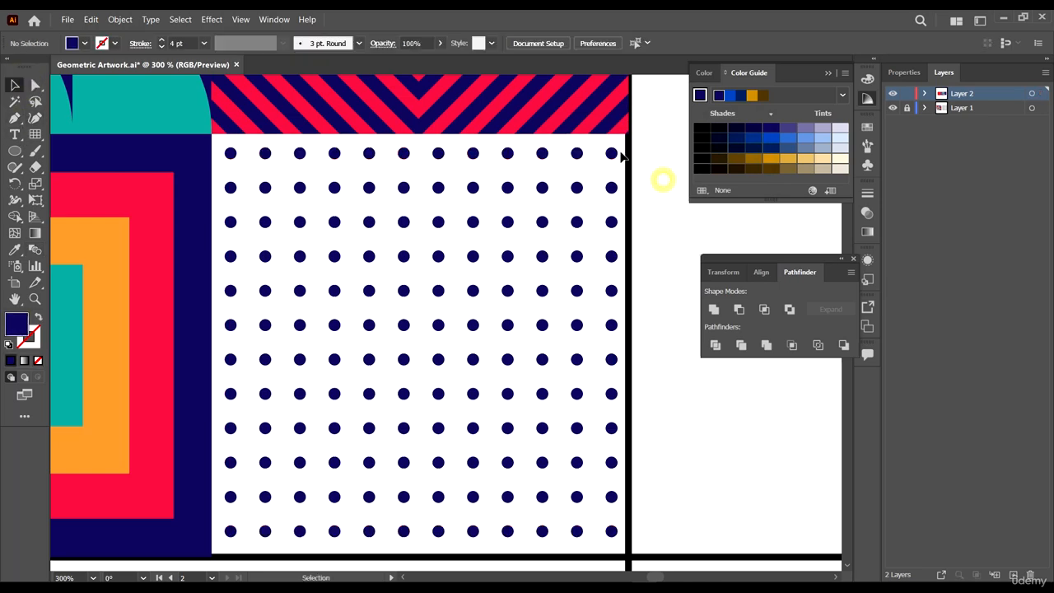
left_click(610, 153)
left_click_drag(617, 146, 604, 154)
left_click(662, 193)
scroll(520, 200, "down", 6)
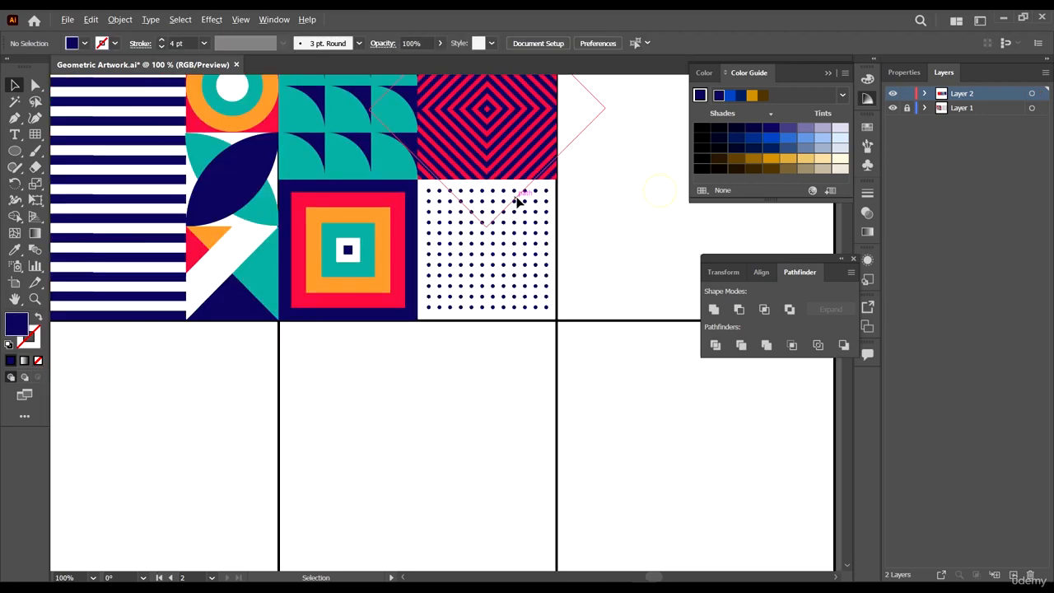
scroll(542, 226, "up", 1)
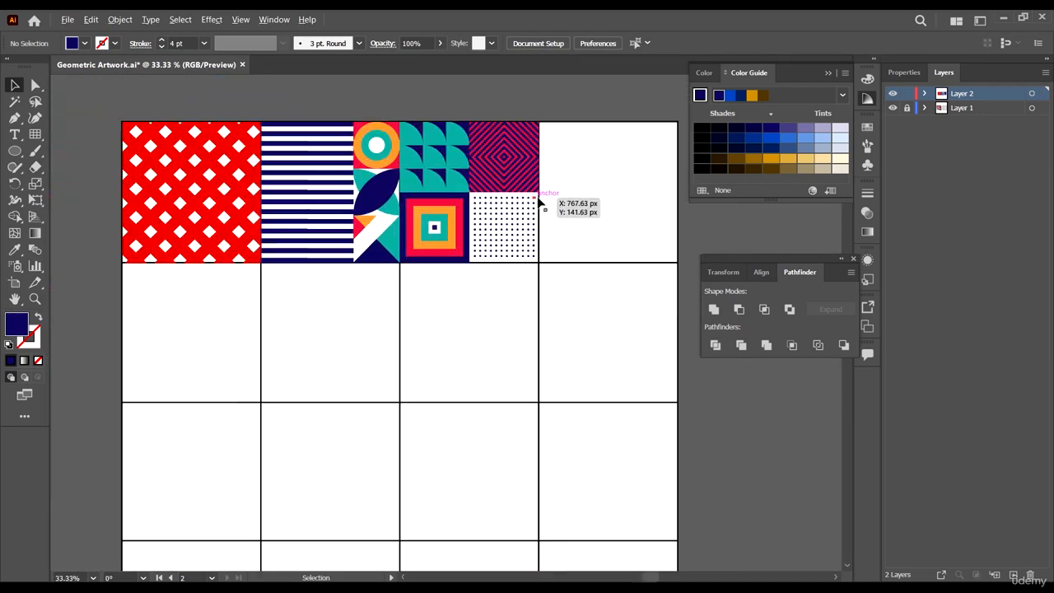
scroll(535, 222, "down", 2)
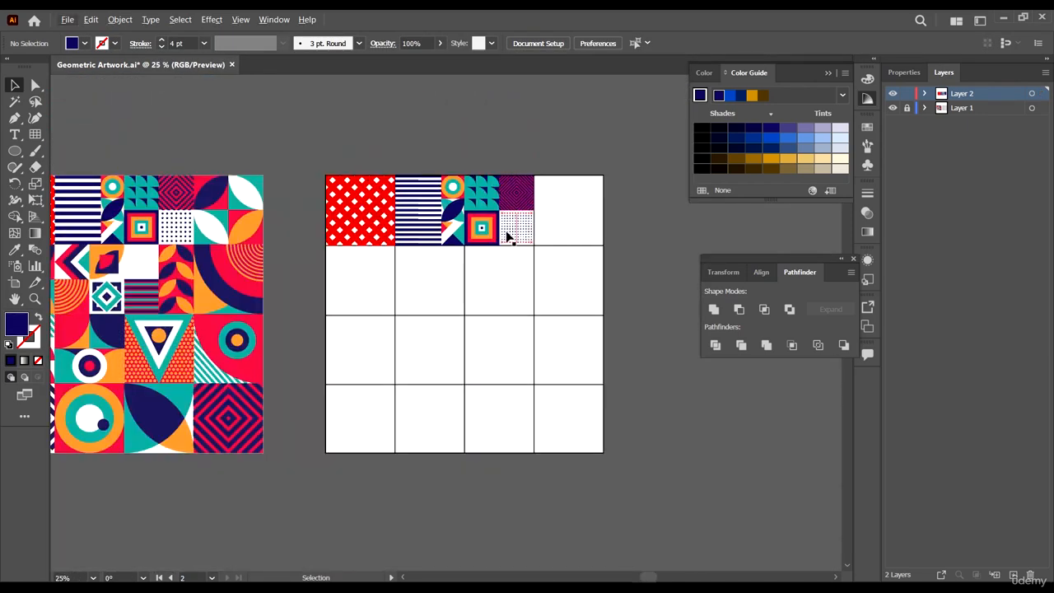
scroll(510, 235, "up", 1)
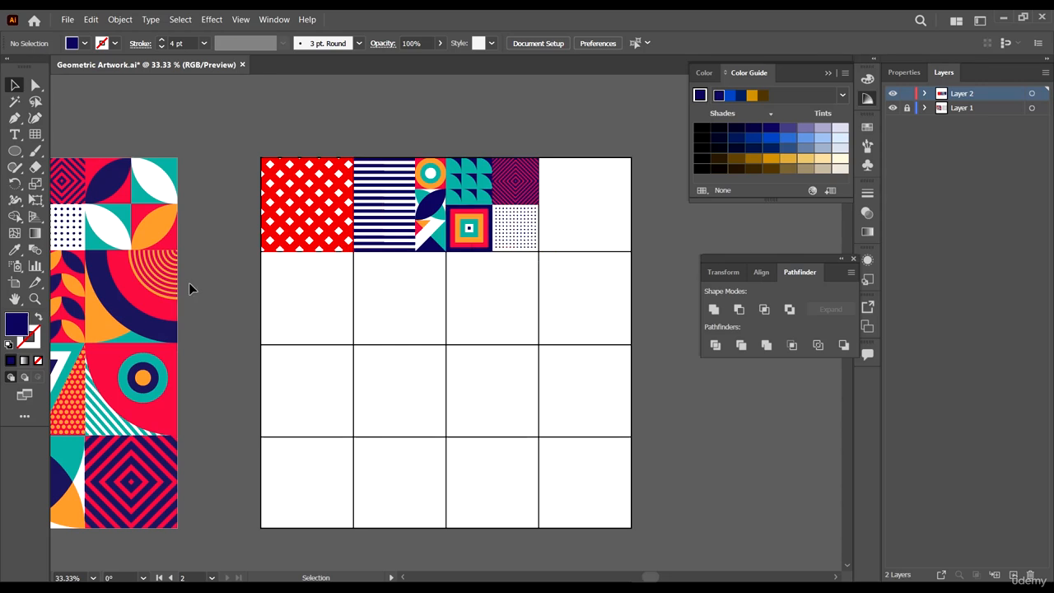
scroll(576, 177, "right", 1)
scroll(541, 176, "up", 1)
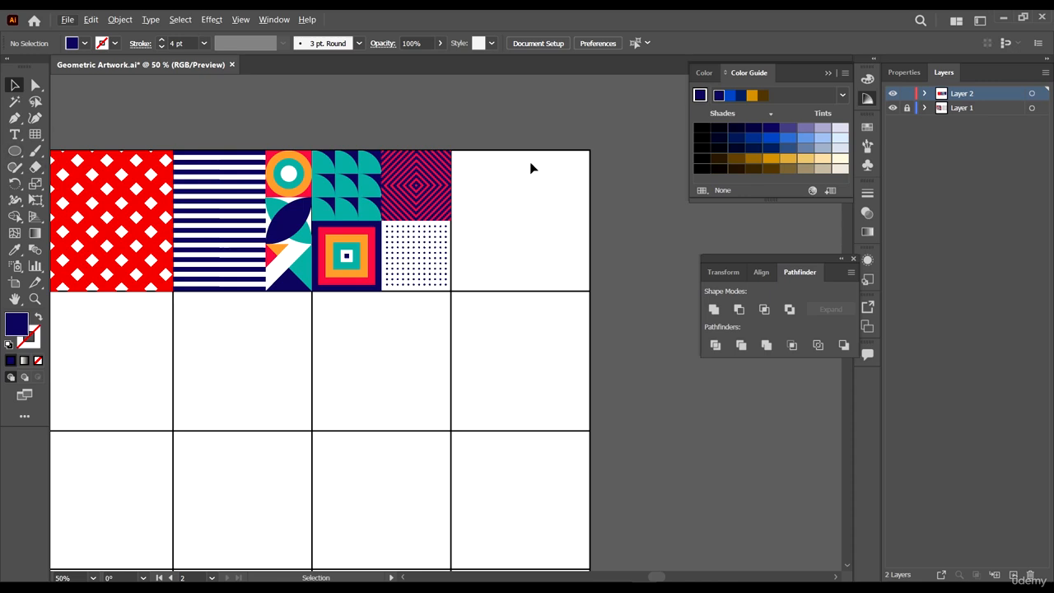
scroll(606, 246, "right", 1)
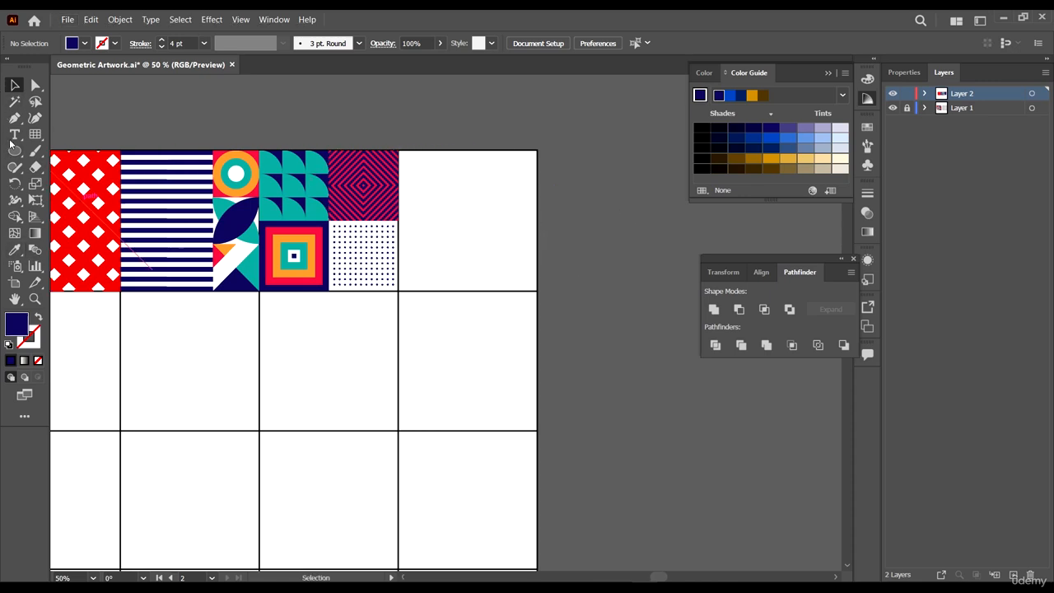
- Draw a navy rectangle covering the last cell of the top row
left_click_drag(15, 150, 74, 151)
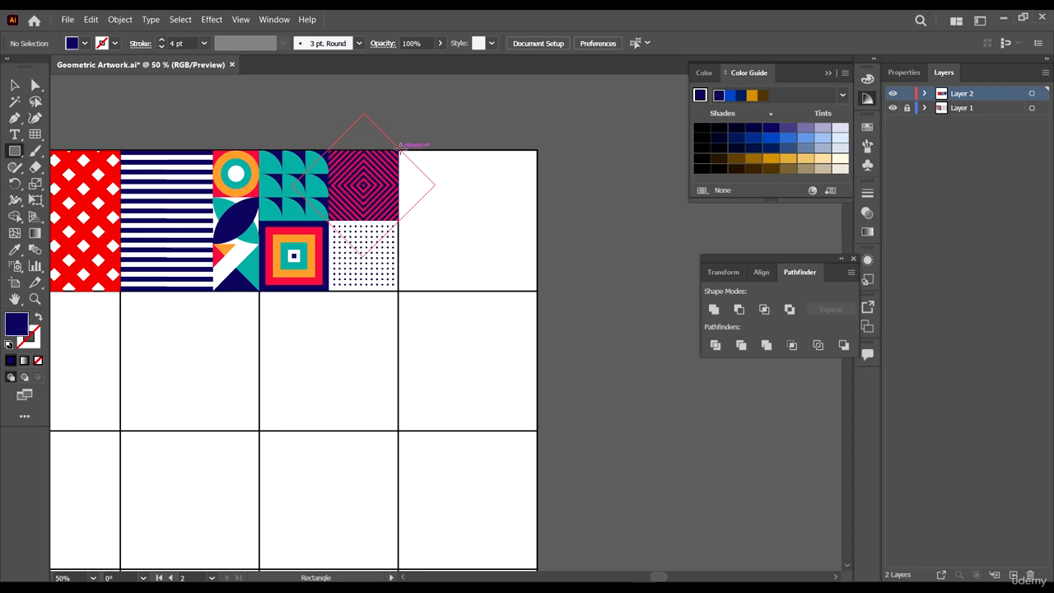
left_click_drag(400, 150, 538, 291)
key("v")
- Align the navy rectangle's left edge with the cell's grid line
scroll(412, 241, "up", 2)
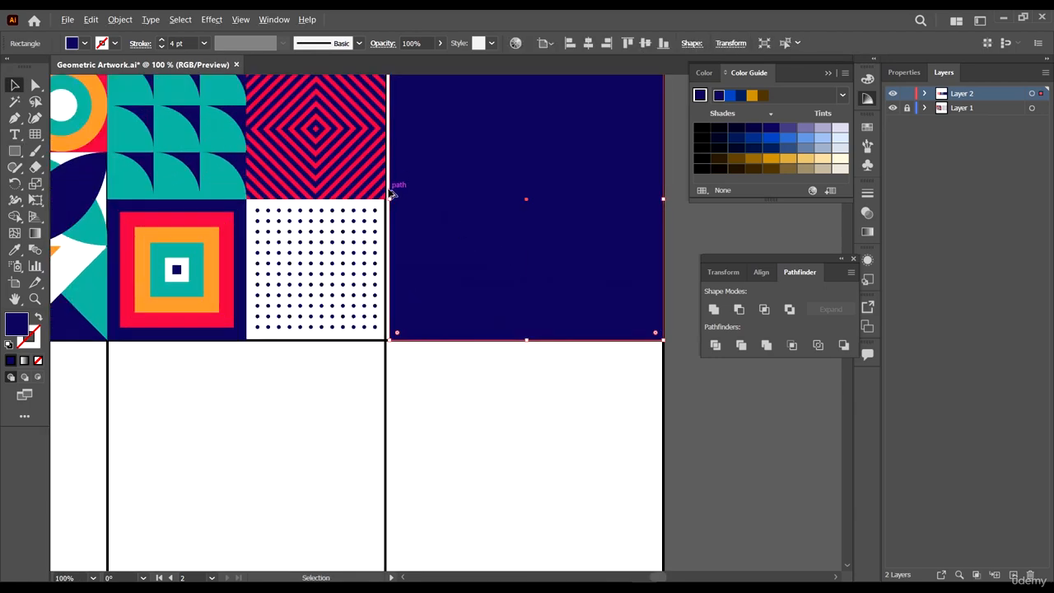
scroll(392, 193, "up", 3)
left_click_drag(390, 213, 385, 211)
scroll(385, 211, "down", 4)
scroll(558, 211, "up", 4)
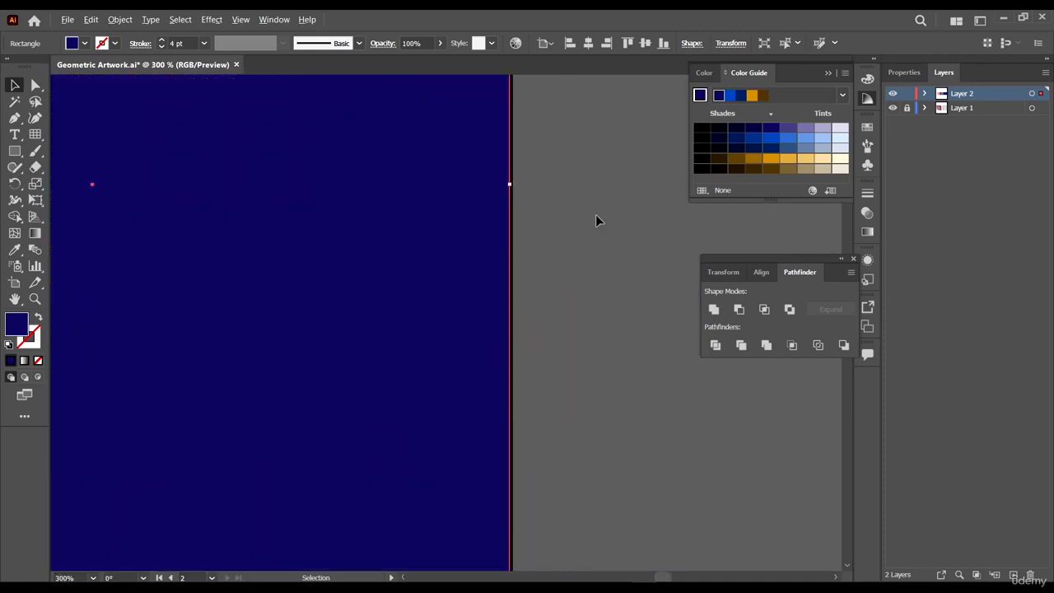
scroll(577, 239, "down", 4)
scroll(513, 407, "up", 3)
scroll(519, 404, "down", 4)
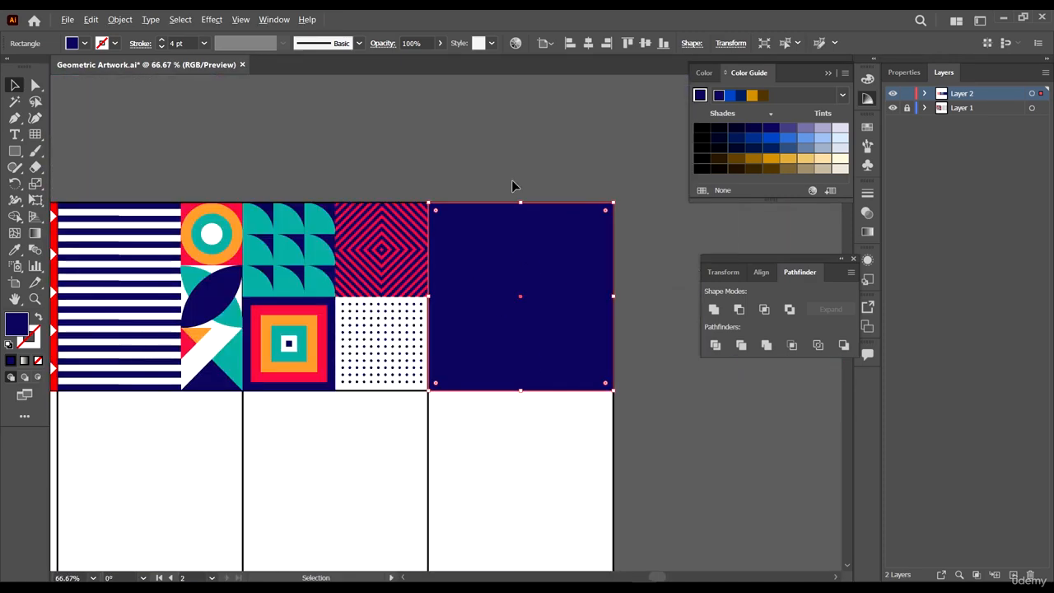
scroll(510, 176, "up", 3)
scroll(510, 176, "down", 4)
left_click(639, 306)
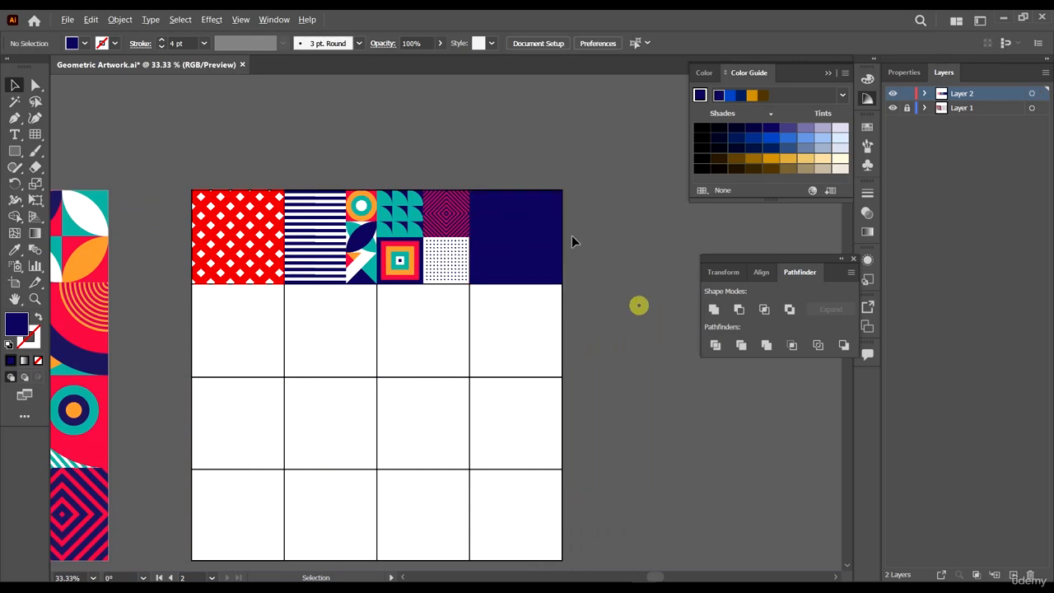
- Split the navy rectangle into a grid of 2 rows and 2 columns
scroll(572, 235, "up", 3)
left_click(407, 146)
left_click(119, 19)
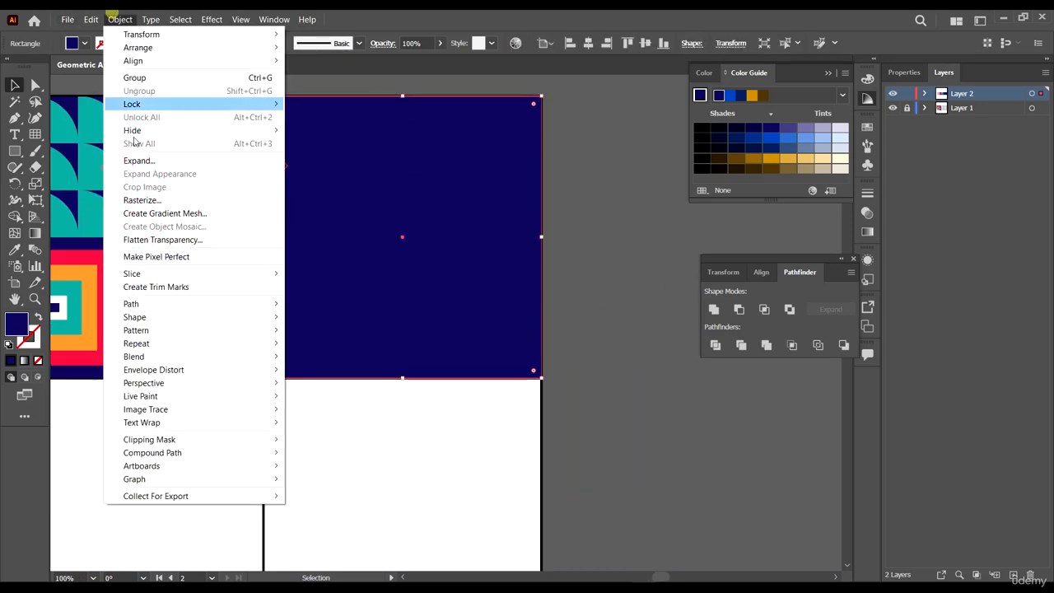
mouse_move(189, 303)
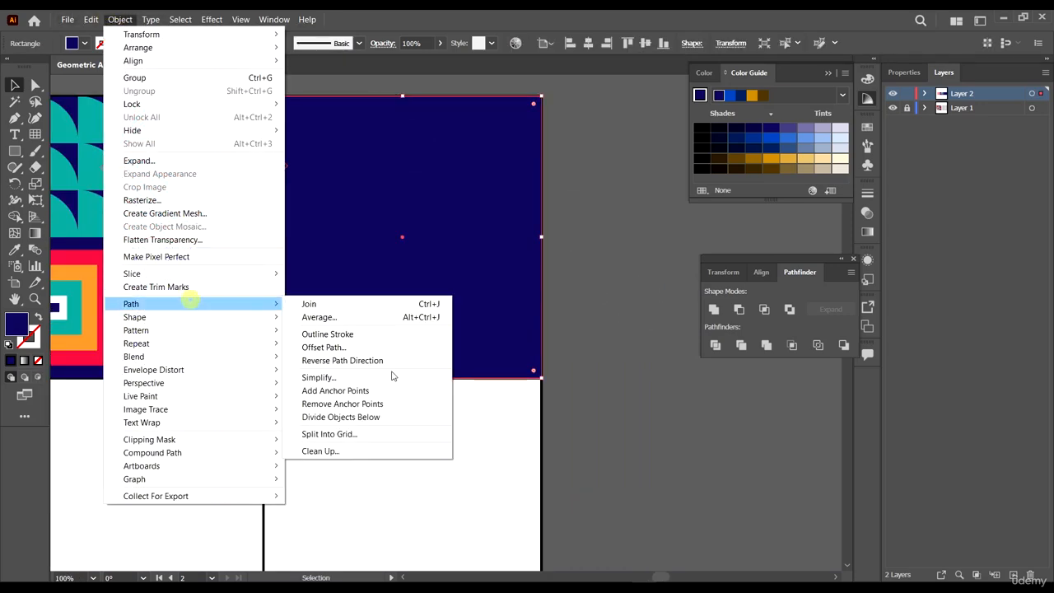
left_click(356, 434)
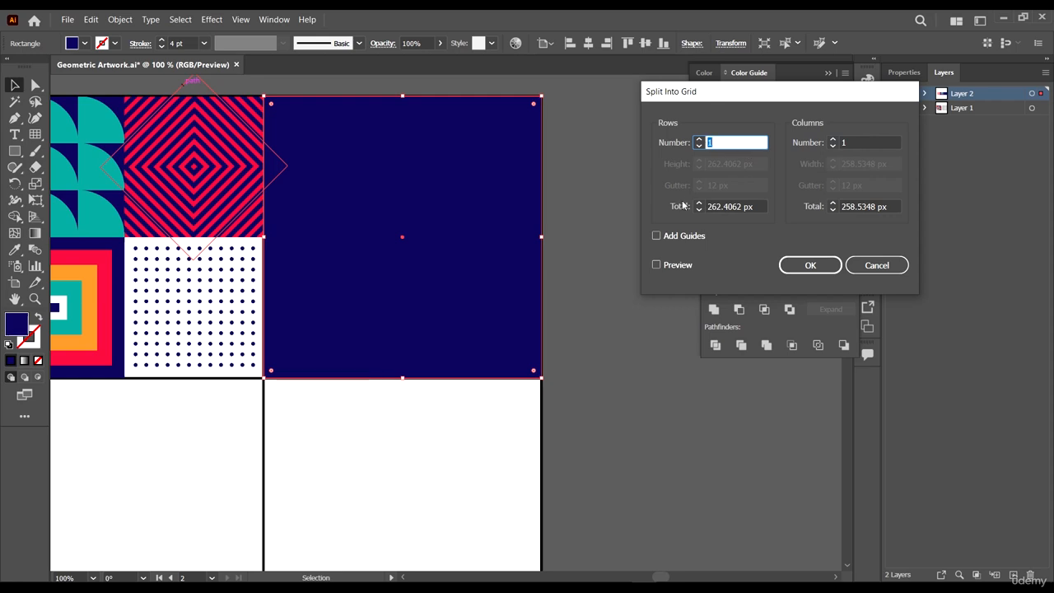
left_click(668, 265)
left_click(698, 139)
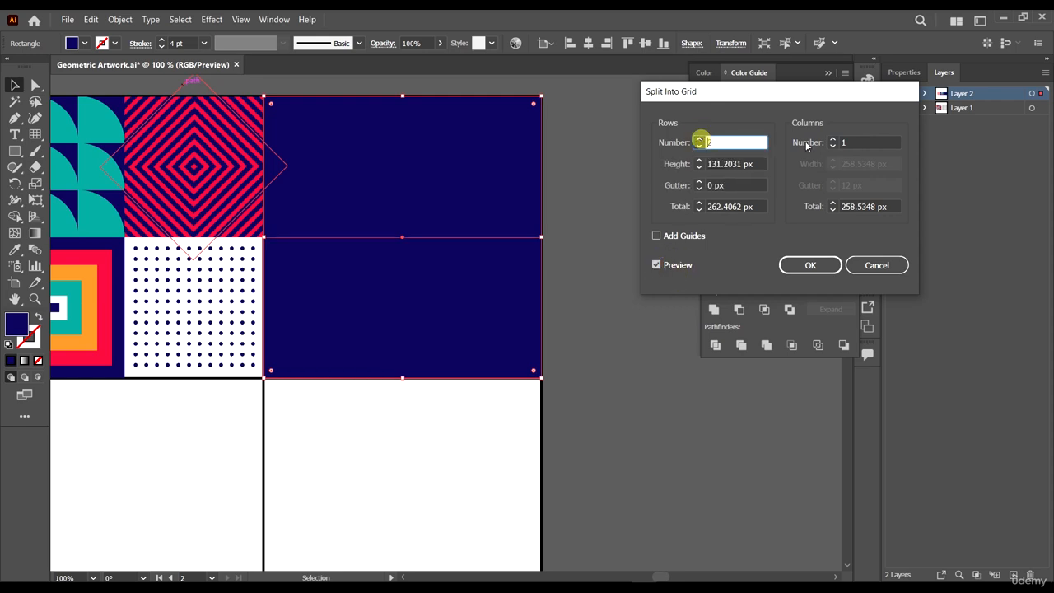
left_click(832, 139)
left_click(810, 265)
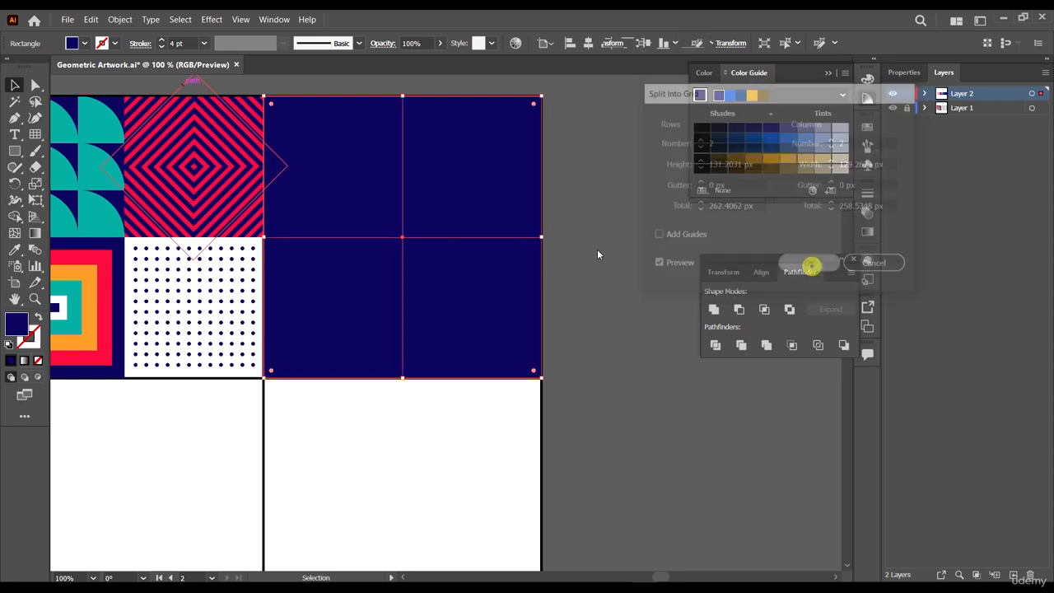
- Fill the top-left quadrant with the pink-red from the reference artwork using the Eyedropper
left_click(619, 200)
scroll(595, 192, "down", 4)
left_click(535, 183)
scroll(579, 186, "up", 2)
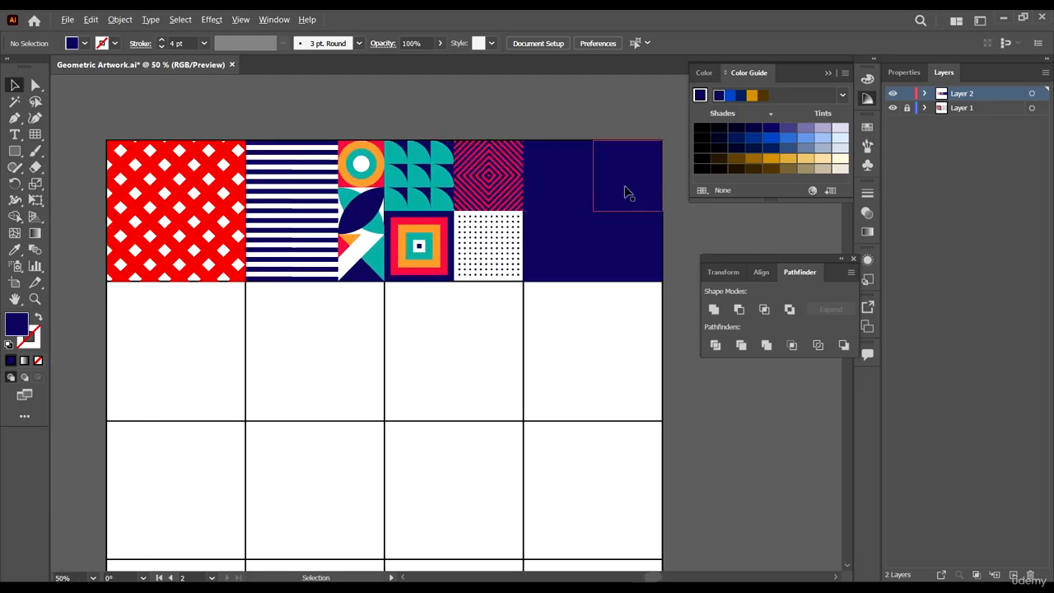
scroll(580, 186, "up", 3)
scroll(623, 188, "down", 4)
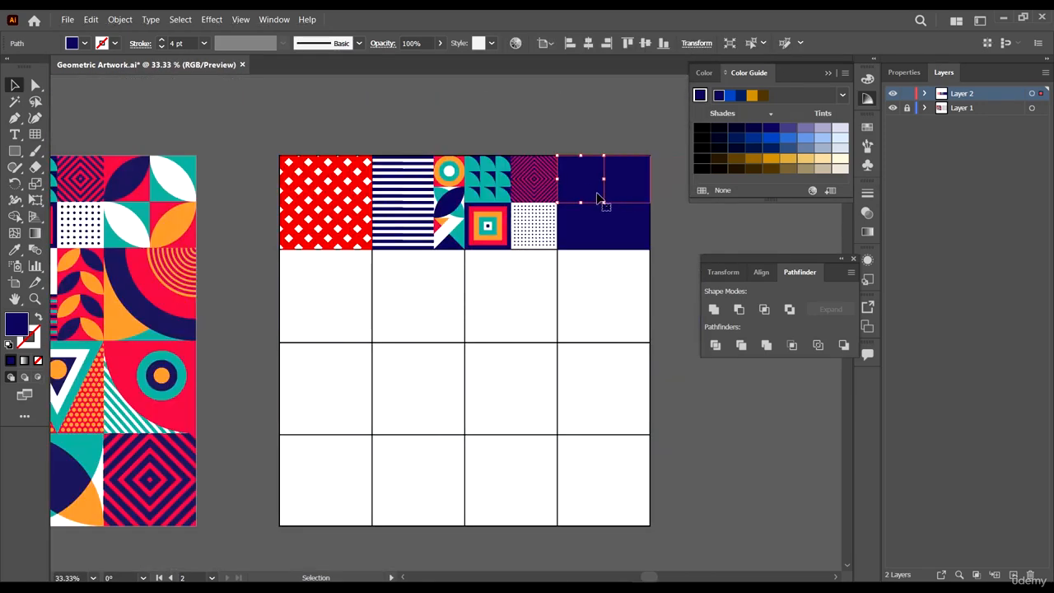
key("i")
left_click(144, 197)
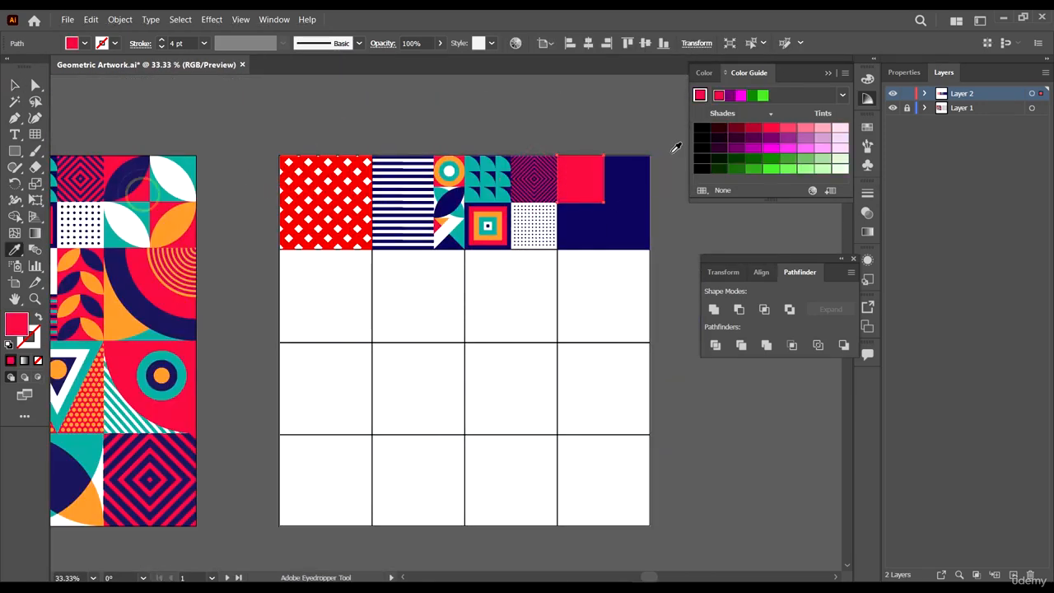
- Color the shape over the top-left quadrant navy using the Eyedropper
key("v")
scroll(633, 166, "up", 4)
left_click(455, 212)
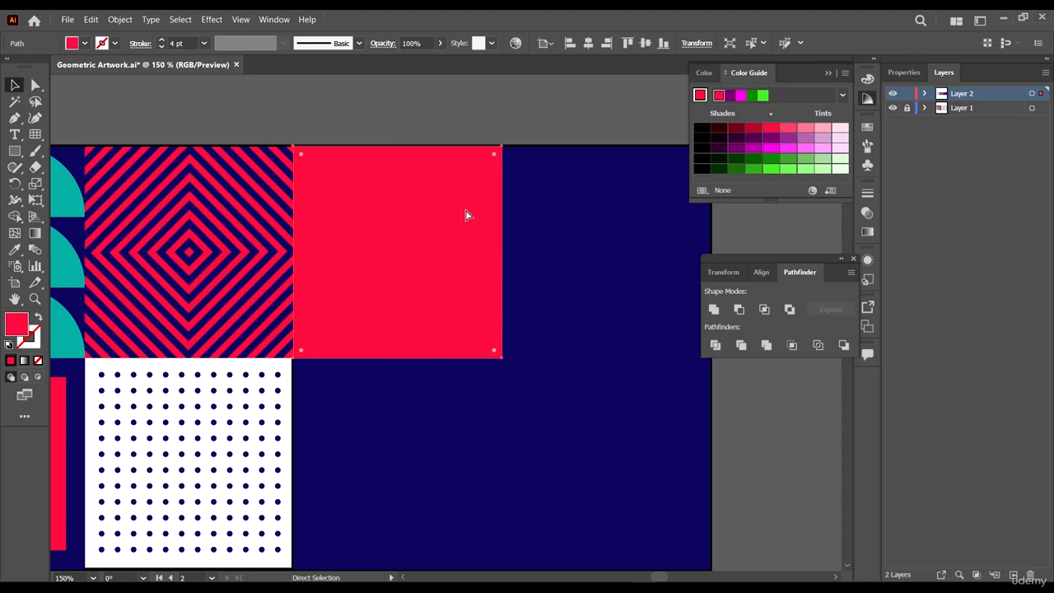
scroll(469, 193, "down", 2)
key("i")
left_click(598, 179)
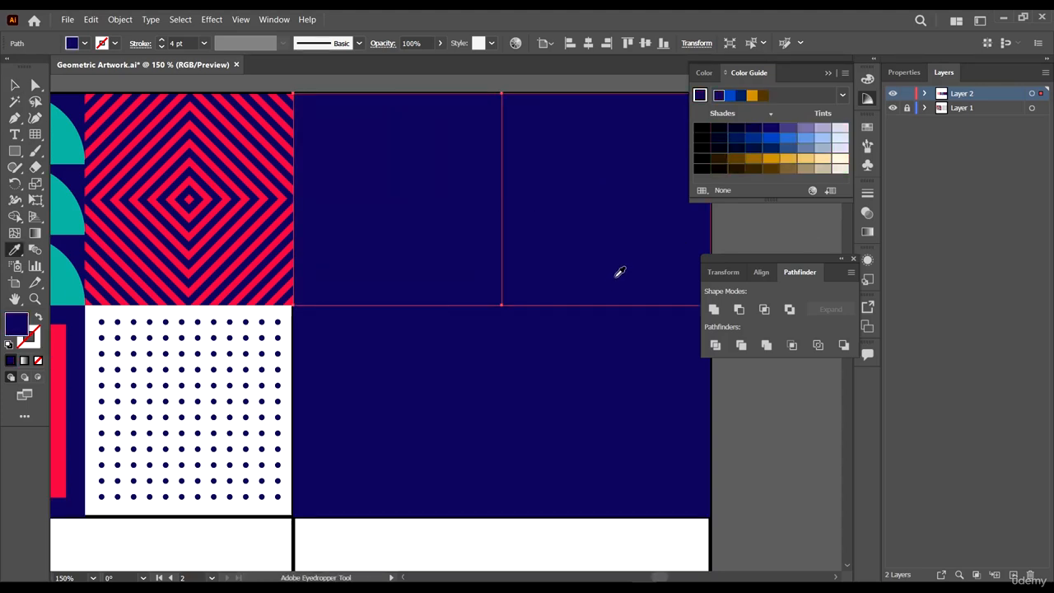
- Round the navy square's bottom-right corner fully into a quarter-circle curve
key("a")
left_click(33, 88)
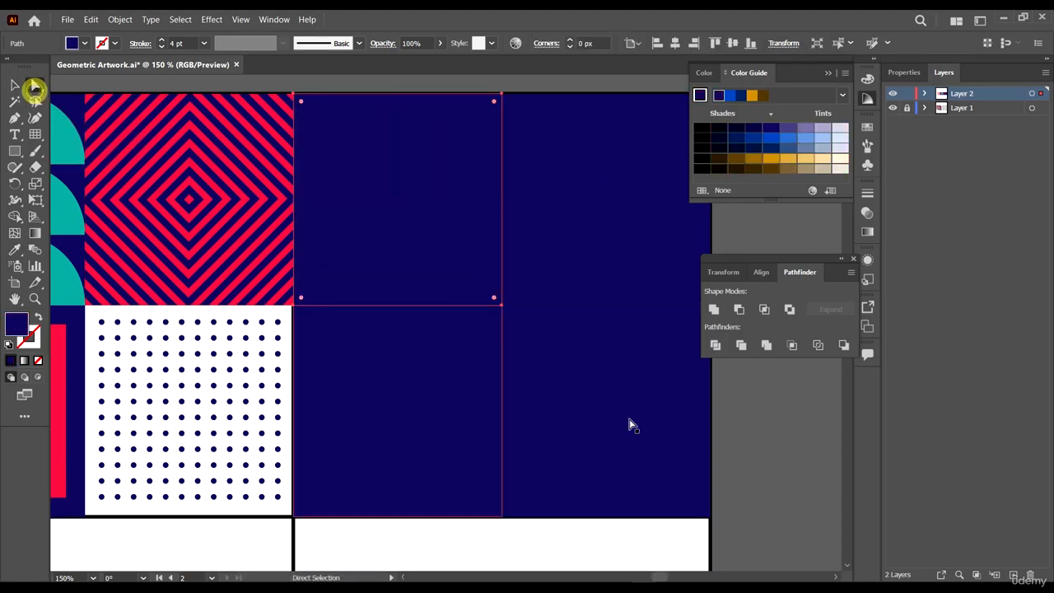
left_click(494, 299)
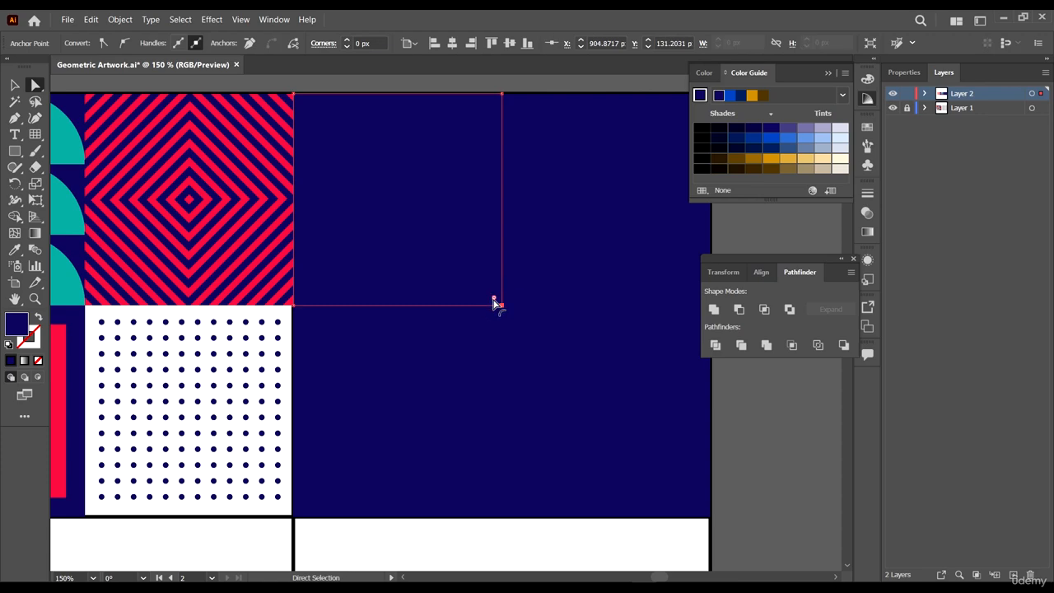
left_click_drag(494, 299, 280, 167)
left_click(302, 84)
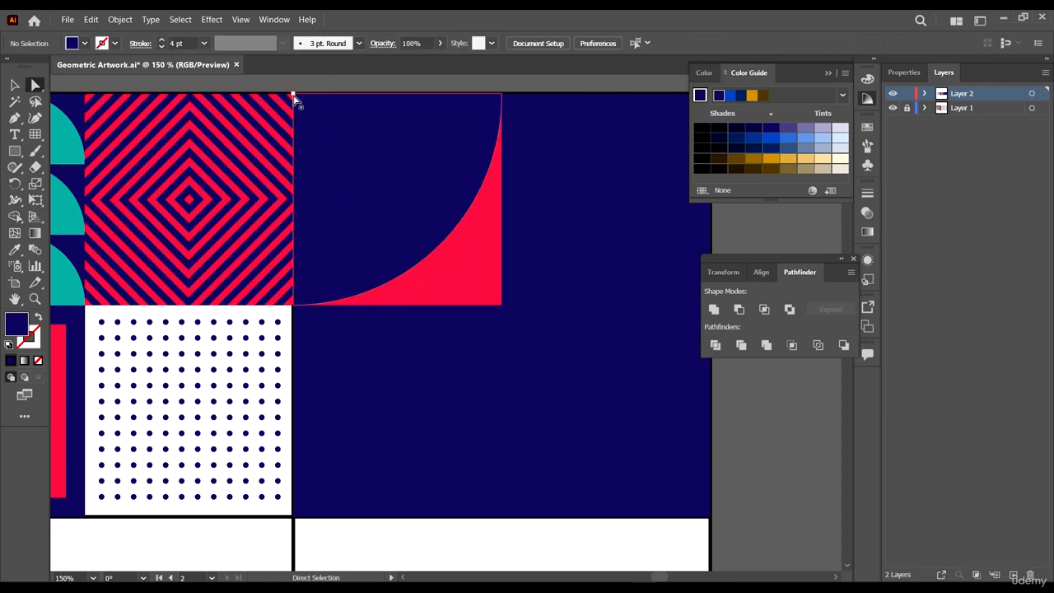
- Round the navy shape's top-left corner fully to form a leaf shape
left_click(293, 95)
left_click_drag(300, 102, 667, 495)
scroll(588, 391, "down", 2)
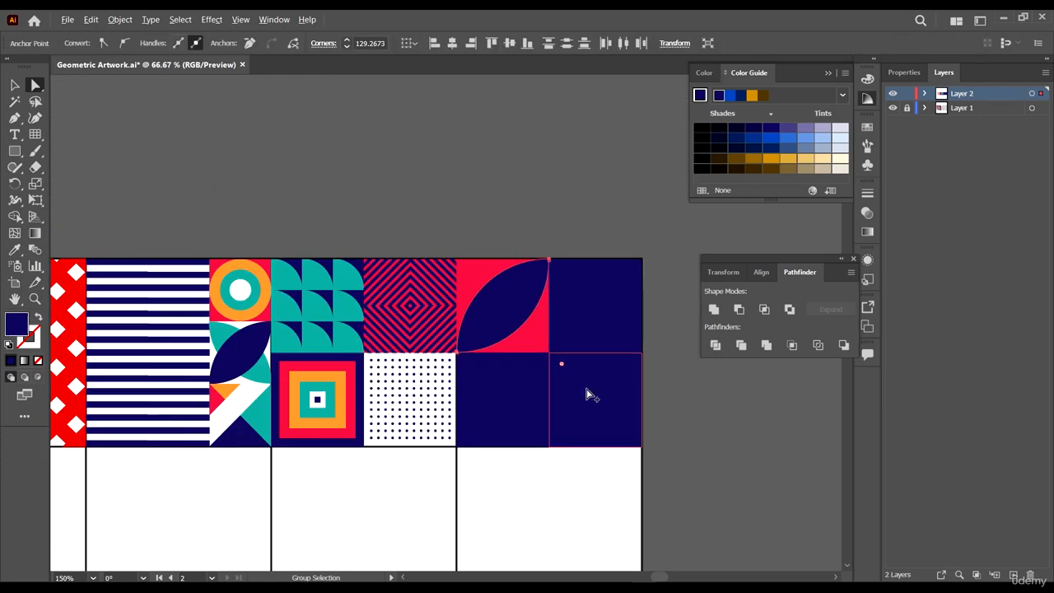
- Fill the top-right quadrant of the new cell with teal sampled from the reference artwork using the Eyedropper
scroll(588, 394, "down", 4)
left_click(714, 381)
scroll(759, 394, "up", 5)
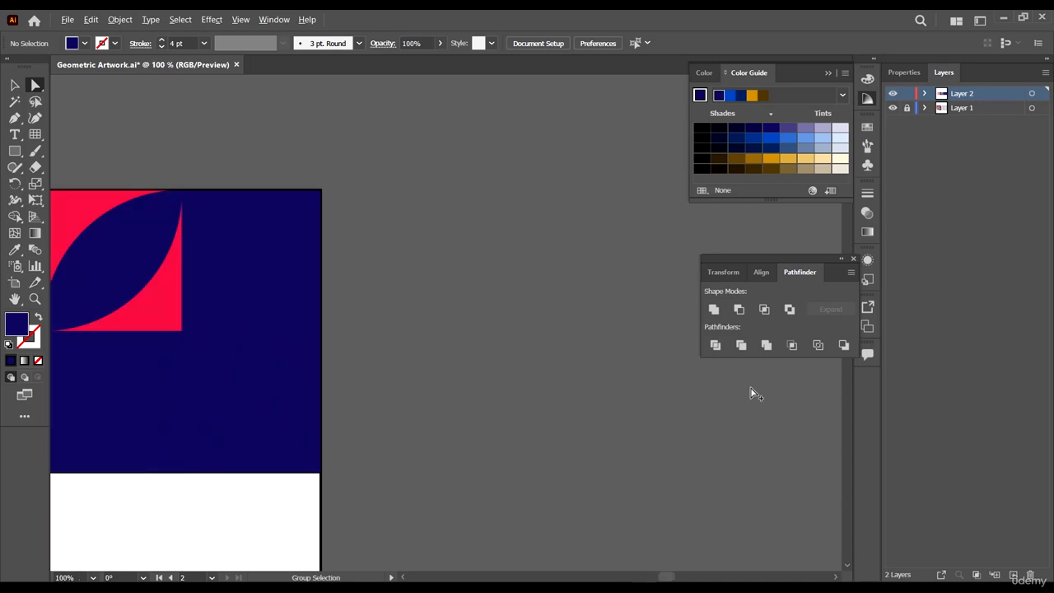
left_click(226, 288)
scroll(447, 325, "down", 2)
scroll(389, 326, "down", 2)
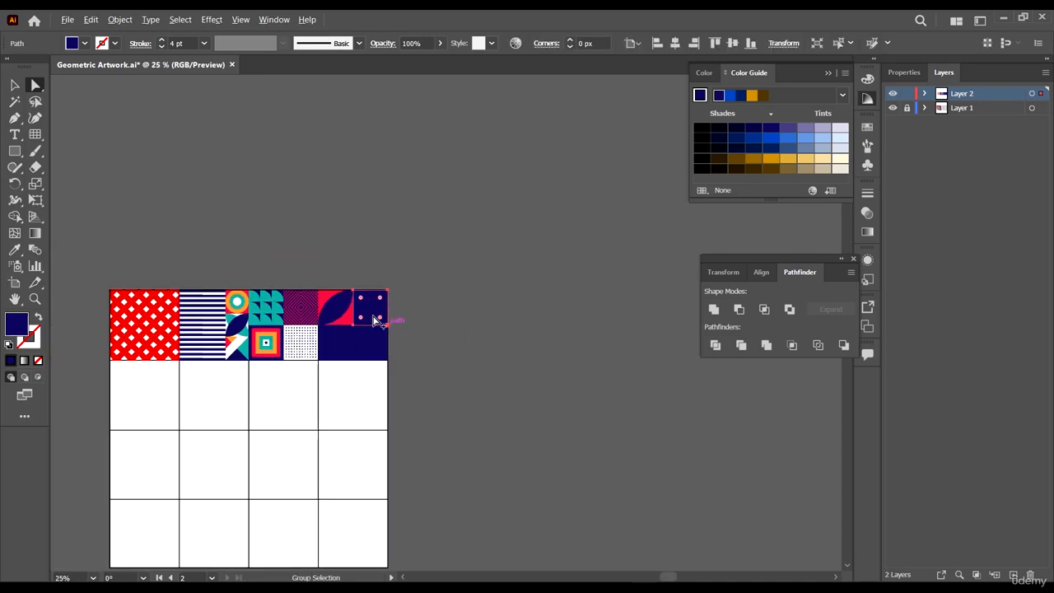
scroll(449, 324, "left", 2)
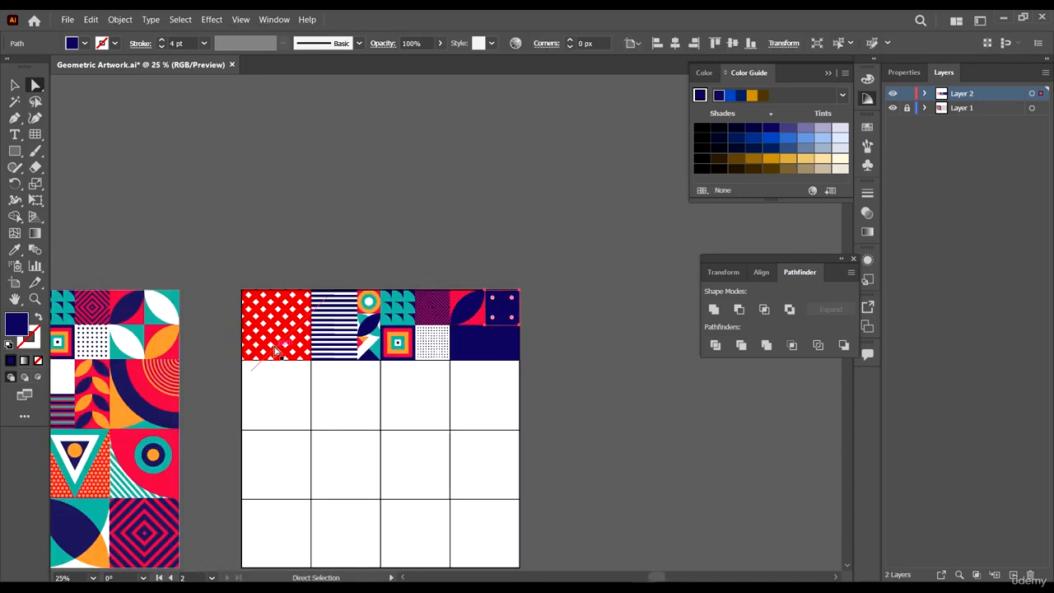
key("i")
left_click(177, 294)
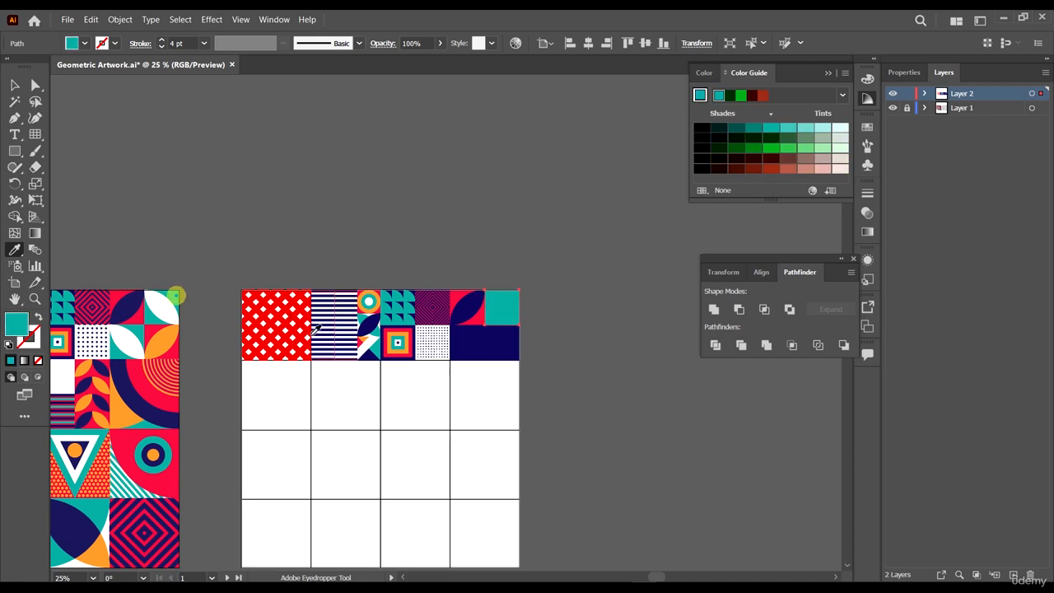
- Color the bottom-left quadrant teal and the bottom-right quadrant pink-red using the Eyedropper
key("a")
left_click(478, 355)
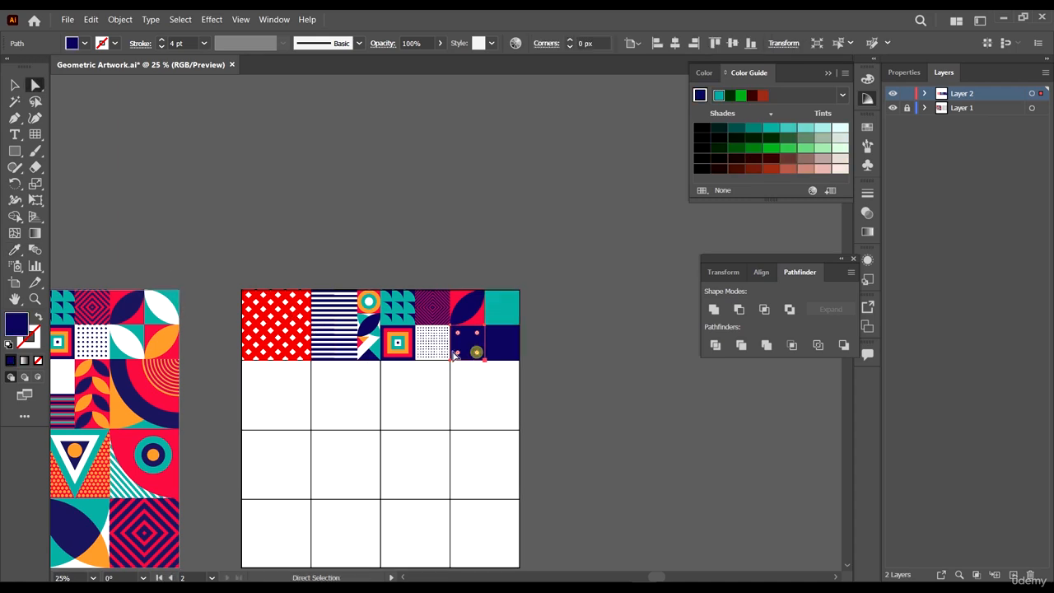
key("i")
left_click(519, 310)
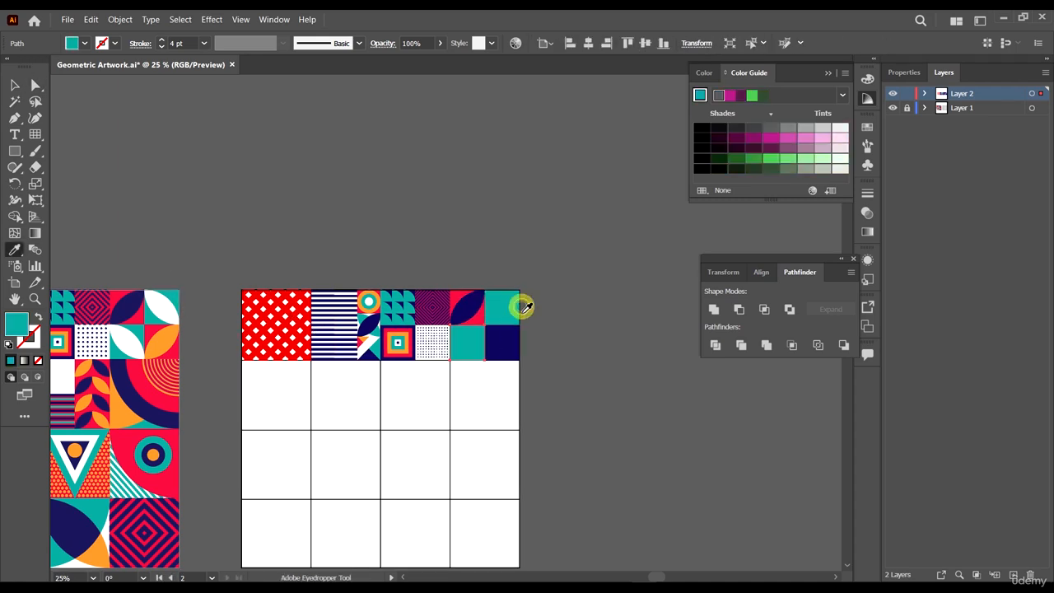
left_click(504, 354, "ctrl")
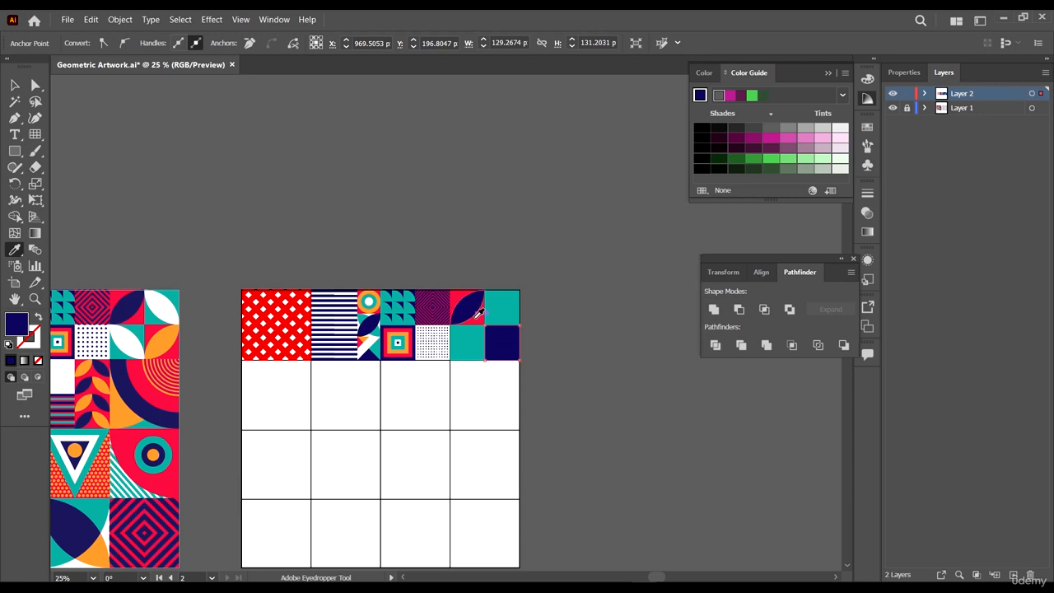
left_click(476, 320)
- Reflect a copy of the navy leaf shape across the vertical axis
key("v")
left_click(624, 401)
scroll(515, 322, "up", 5)
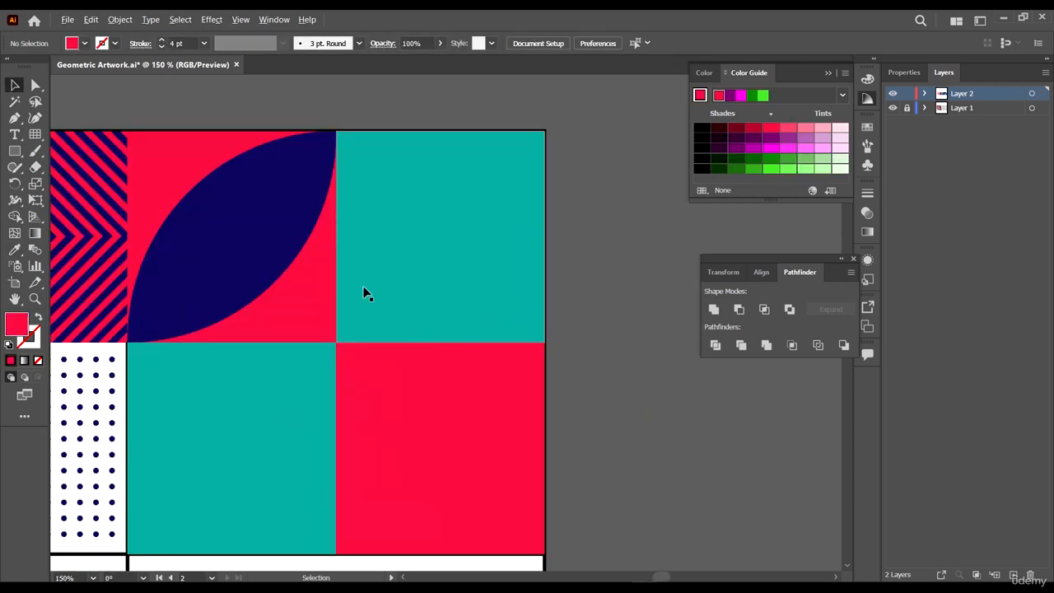
left_click(298, 238)
right_click(296, 238)
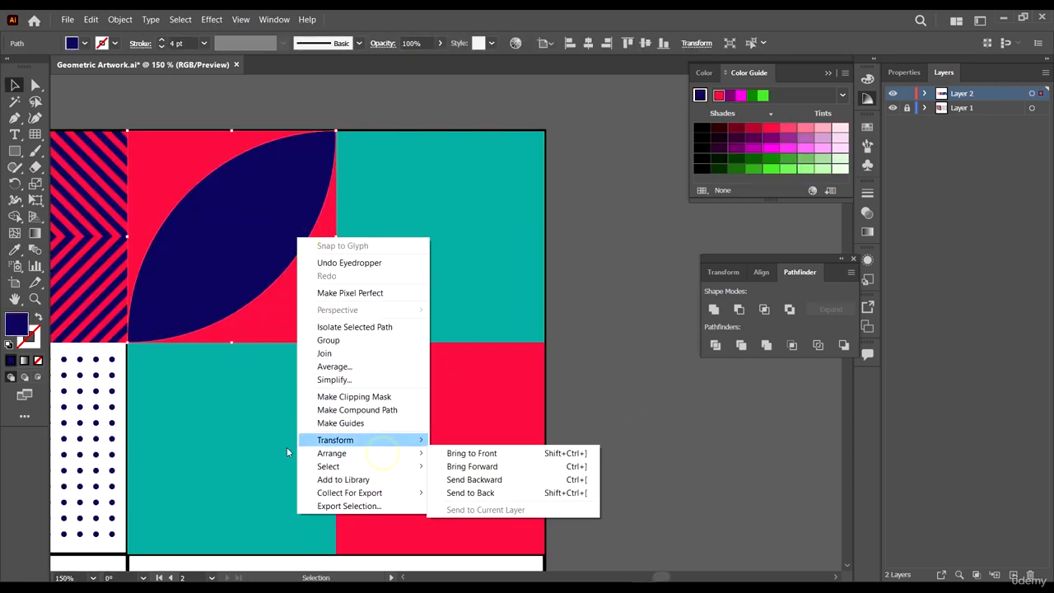
mouse_move(346, 441)
left_click(463, 483)
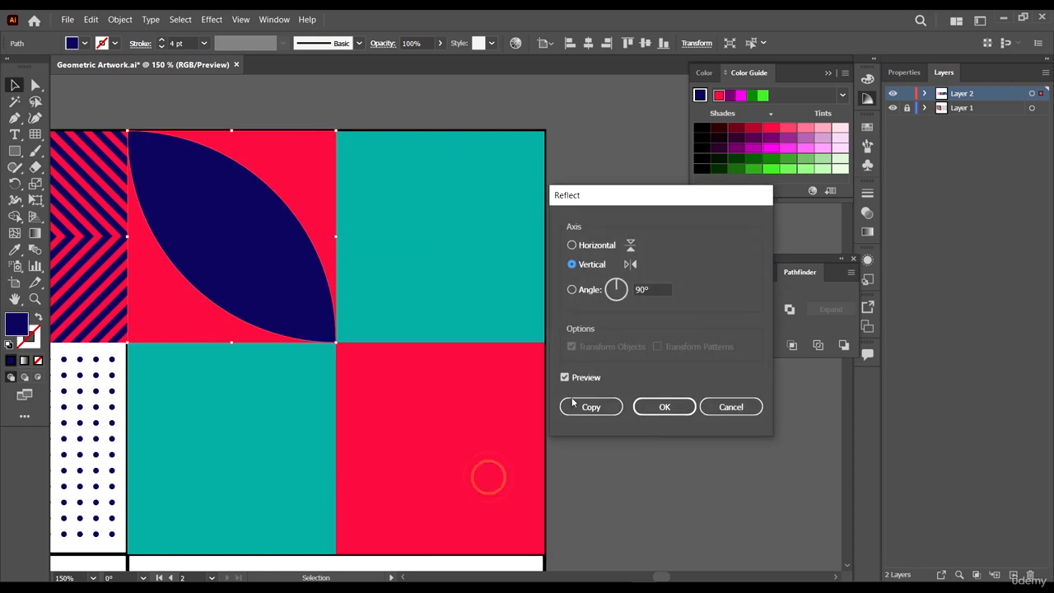
left_click(574, 406)
- Move the reflected leaf copy into the top-right quadrant and bring it to the front
left_click_drag(211, 214, 448, 244)
right_click(571, 320)
mouse_move(607, 254)
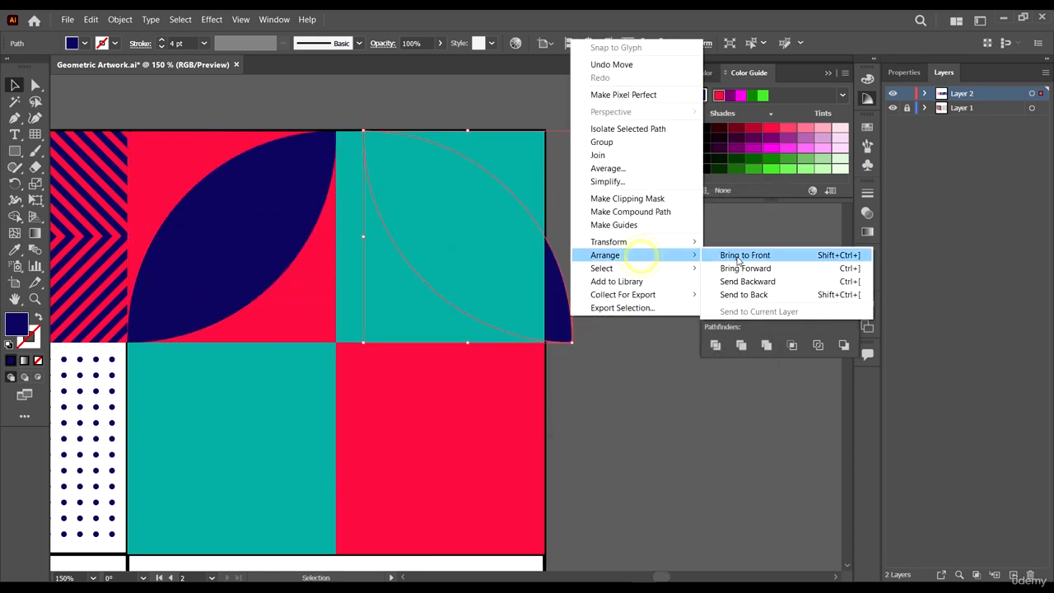
left_click(737, 255)
left_click_drag(436, 156, 367, 165)
scroll(567, 302, "down", 6)
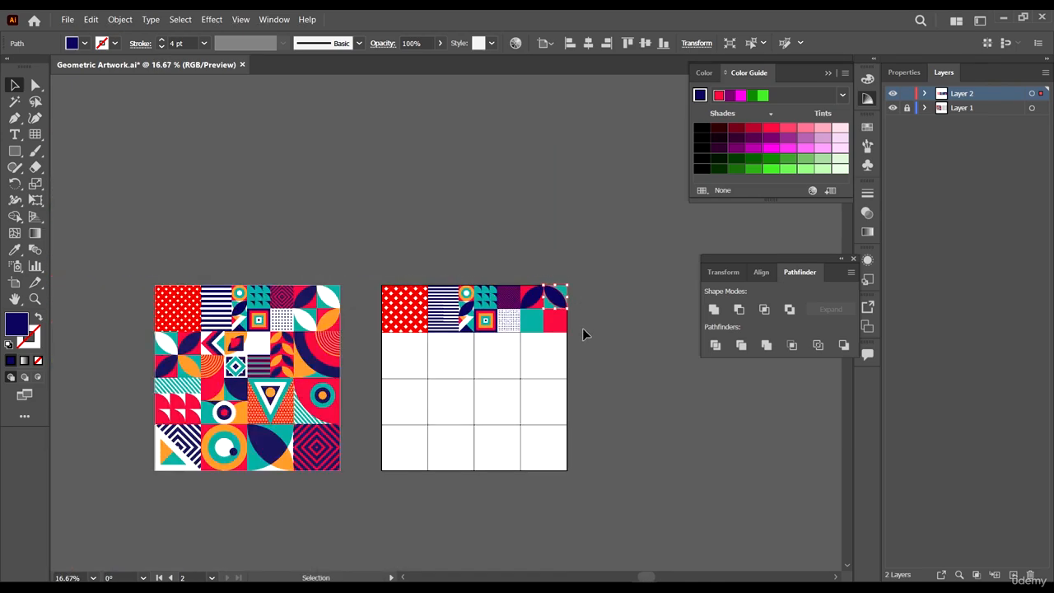
- Color the mirrored leaf white using the Eyedropper
key("i")
left_click(541, 359)
key("v")
left_click(630, 377)
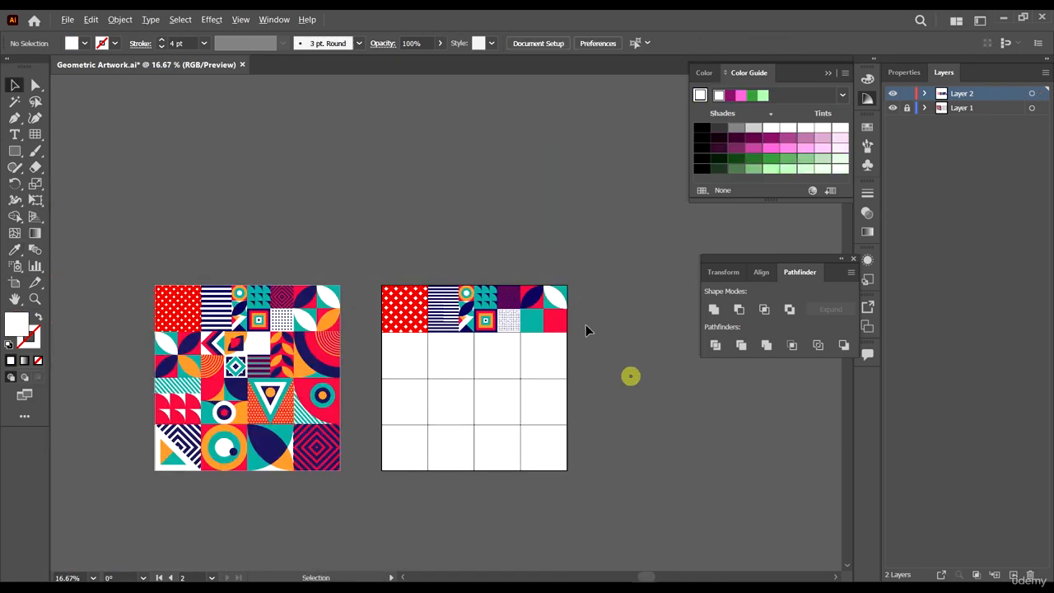
- Duplicate the two leaf shapes into the cell's bottom quadrants so four leaves fill the cell
scroll(585, 325, "up", 3)
left_click(560, 298)
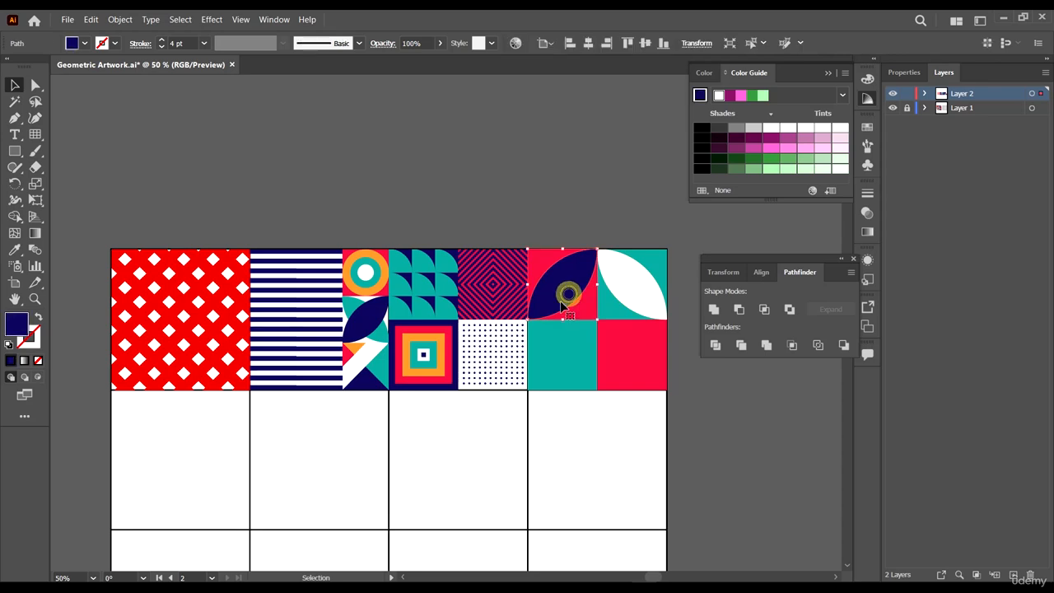
scroll(642, 302, "right", 2)
left_click(574, 294, "shift")
scroll(593, 305, "up", 1)
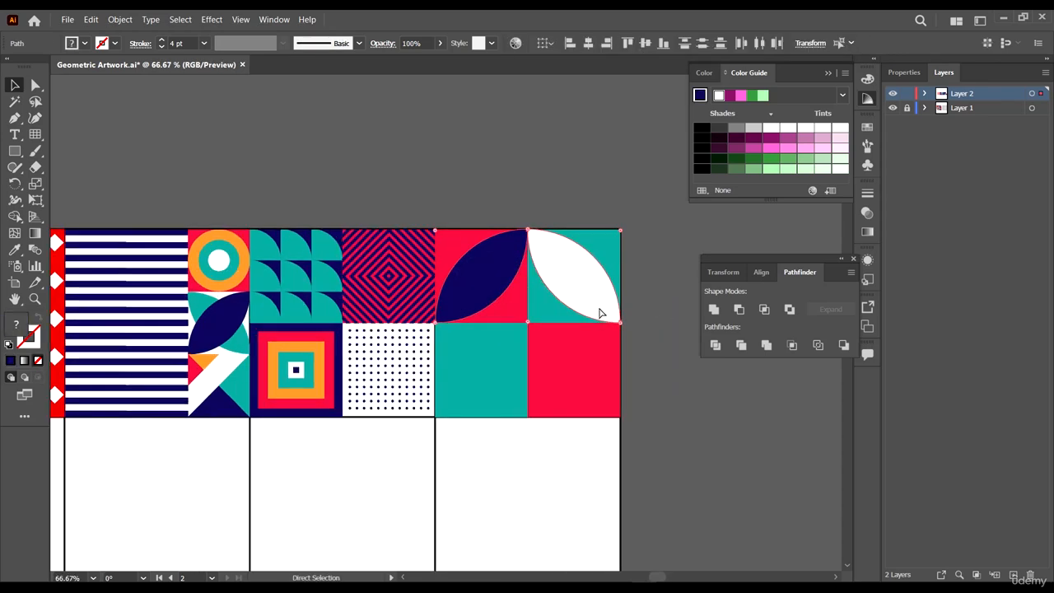
left_click_drag(629, 331, 352, 251)
scroll(458, 336, "up", 1)
left_click_drag(489, 312, 549, 379)
- Zoom in closely to inspect how the leaf shapes meet at the cell's centre
scroll(559, 462, "up", 6)
scroll(466, 399, "down", 4)
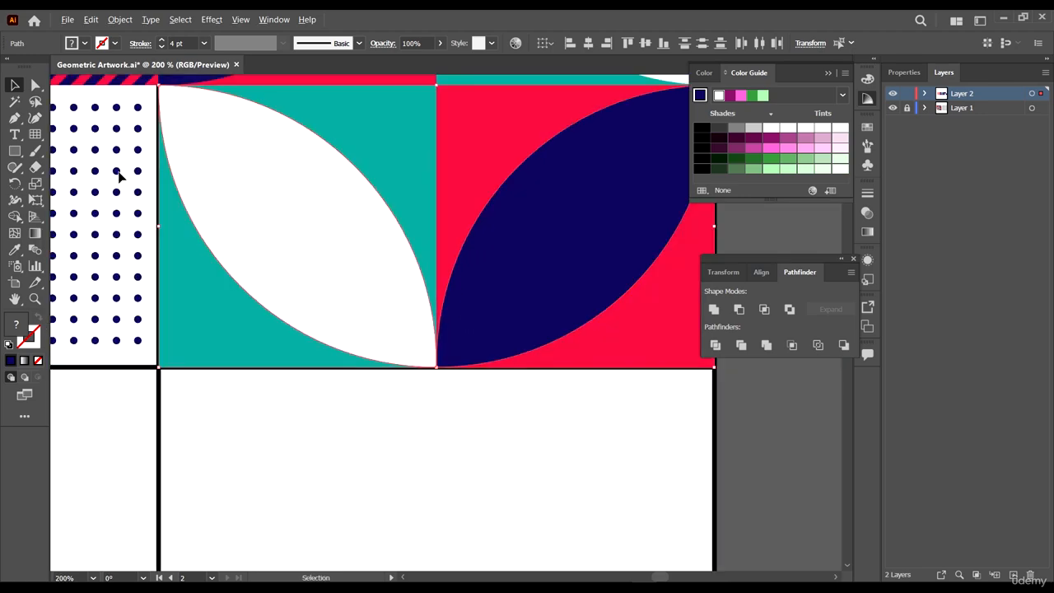
scroll(94, 107, "up", 3)
scroll(344, 152, "up", 2)
scroll(345, 151, "up", 3)
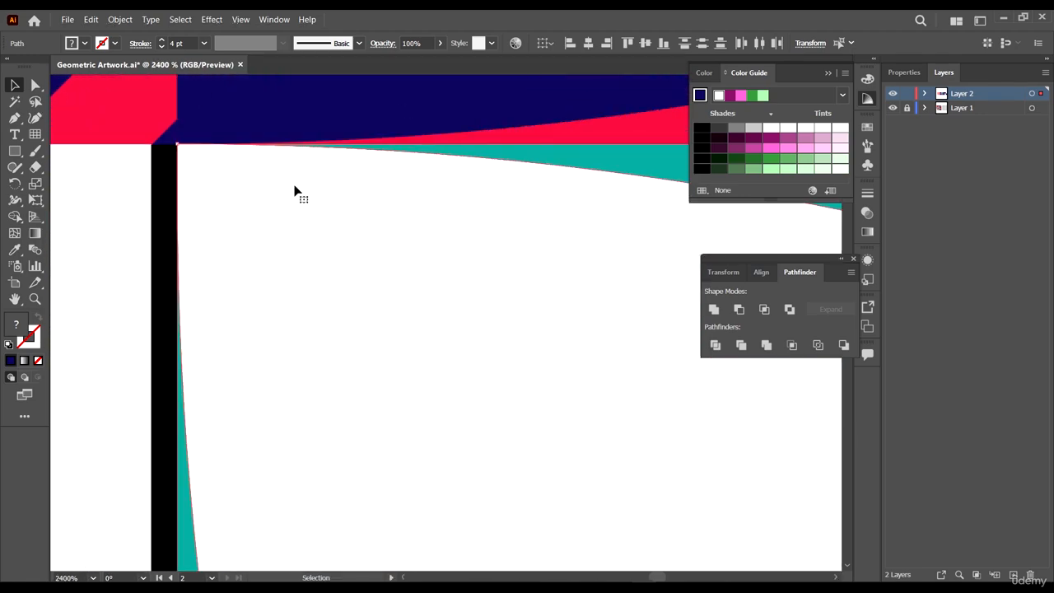
scroll(294, 191, "down", 15)
left_click(371, 308)
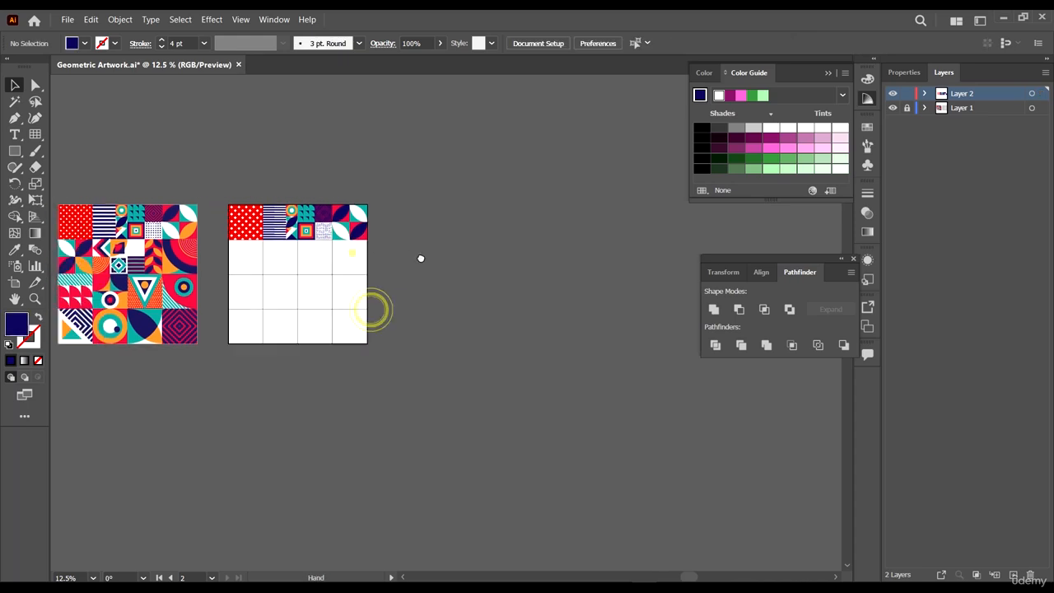
- Color the bottom-right leaf orange using the Eyedropper
scroll(353, 211, "up", 4)
left_click(412, 296)
scroll(411, 300, "down", 1)
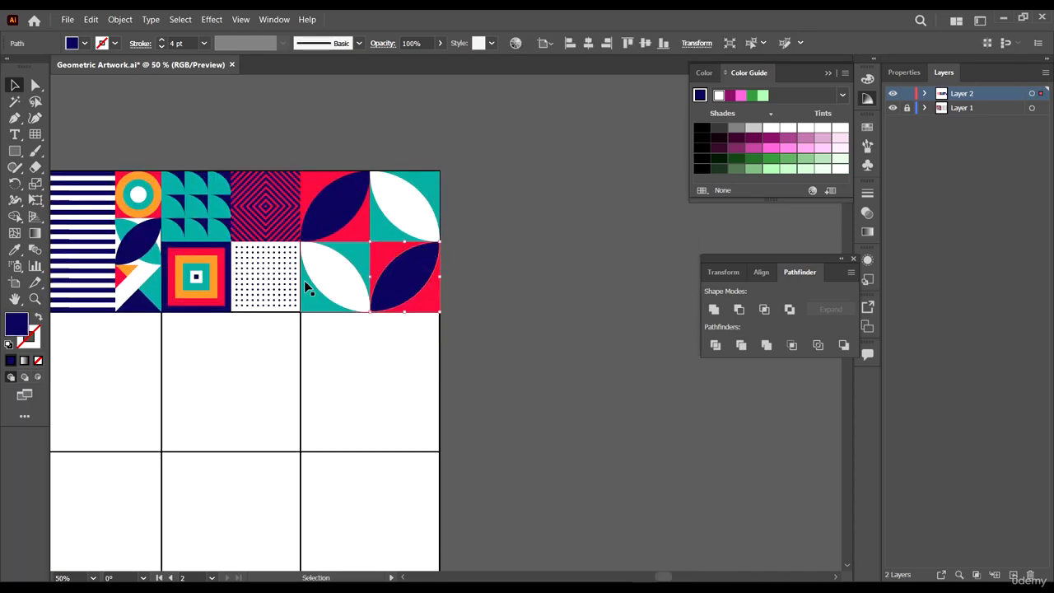
key("i")
left_click(221, 272)
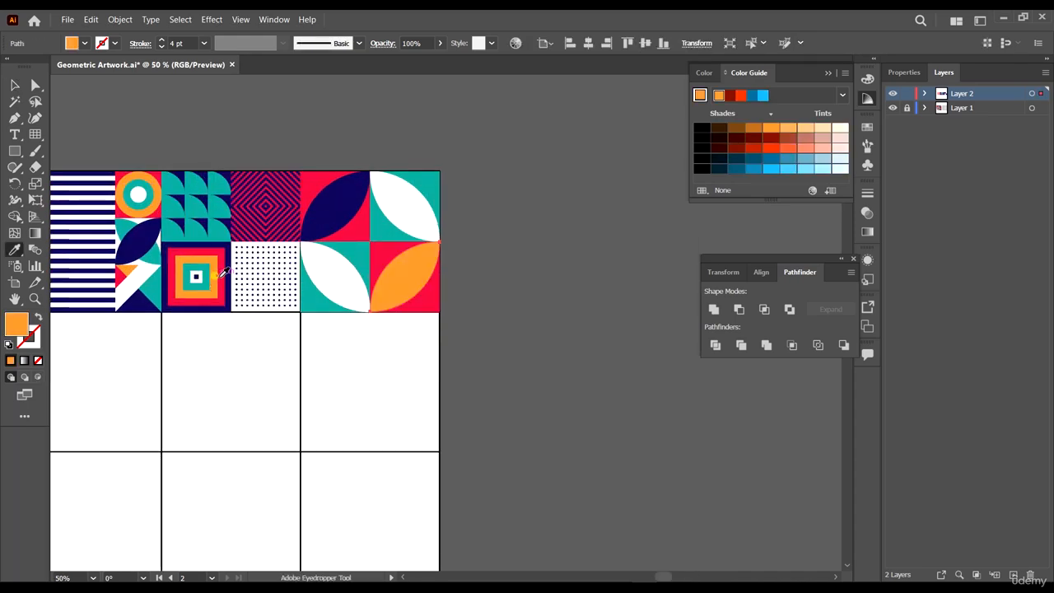
key("v")
left_click(503, 332)
scroll(581, 332, "down", 4)
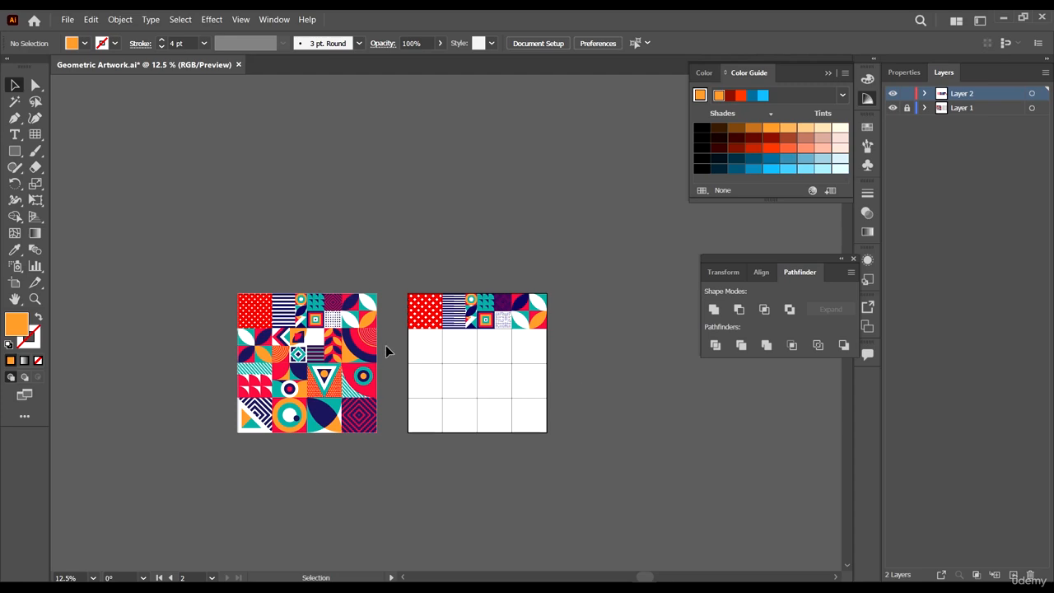
- Duplicate the finished leaf cell into the first cell of the grid's second row
scroll(494, 360, "down", 1)
scroll(459, 293, "up", 1)
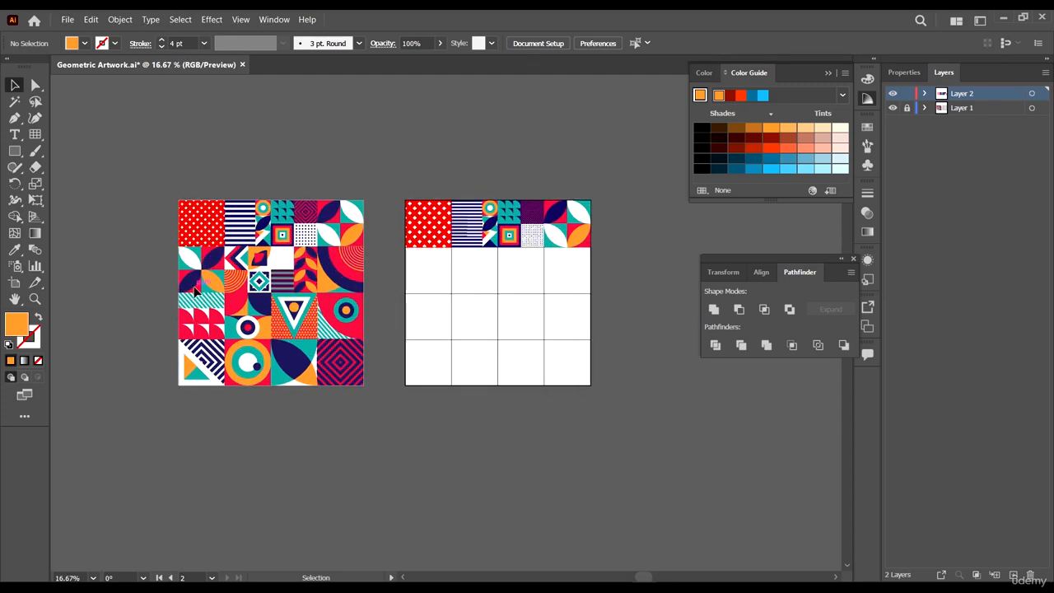
scroll(584, 216, "up", 2)
scroll(584, 216, "down", 2)
scroll(634, 216, "up", 4)
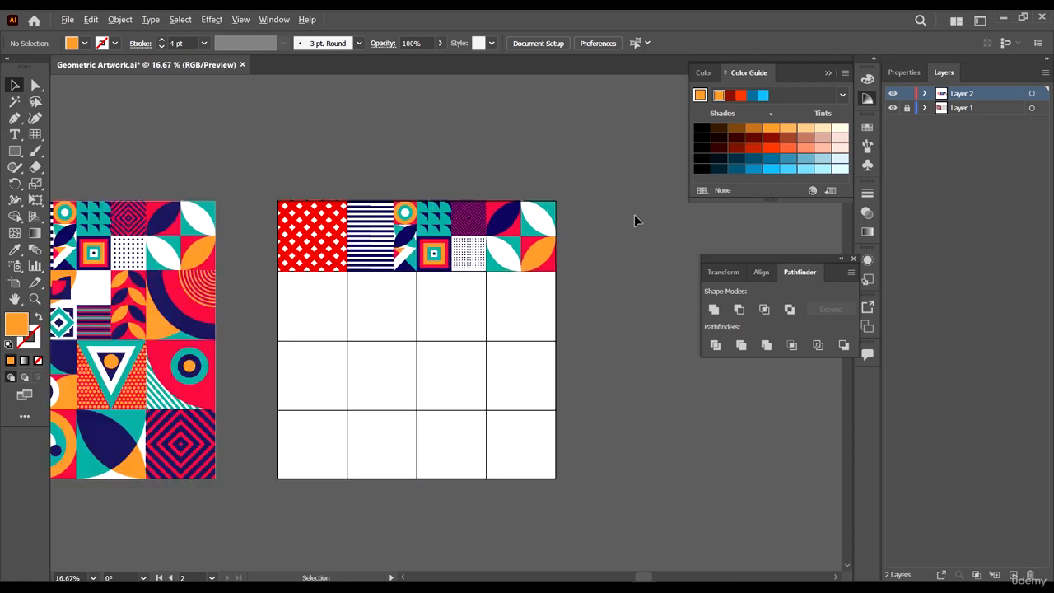
left_click_drag(554, 294, 380, 180)
scroll(488, 241, "down", 4)
left_click_drag(486, 237, 346, 285)
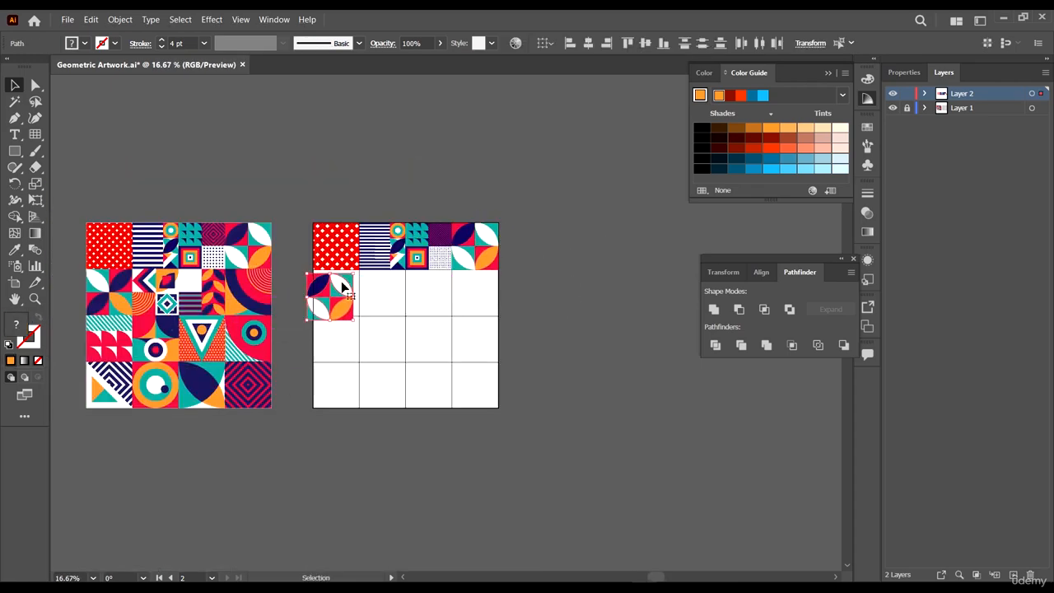
scroll(336, 222, "up", 7)
left_click_drag(336, 221, 387, 156)
scroll(439, 163, "up", 5)
scroll(529, 228, "down", 8)
left_click(266, 335)
scroll(388, 336, "up", 1)
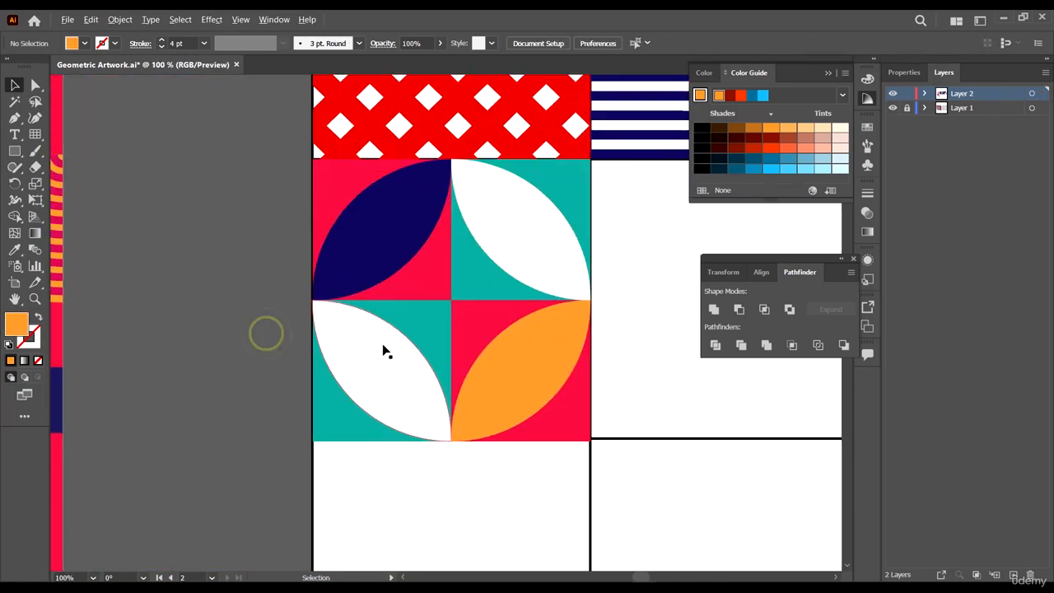
- Rearrange the leaf shapes inside the copied cell, shifting them between quadrants and bringing them to the front
left_click(381, 351)
left_click(386, 257, "shift")
left_click_drag(386, 258, 506, 276)
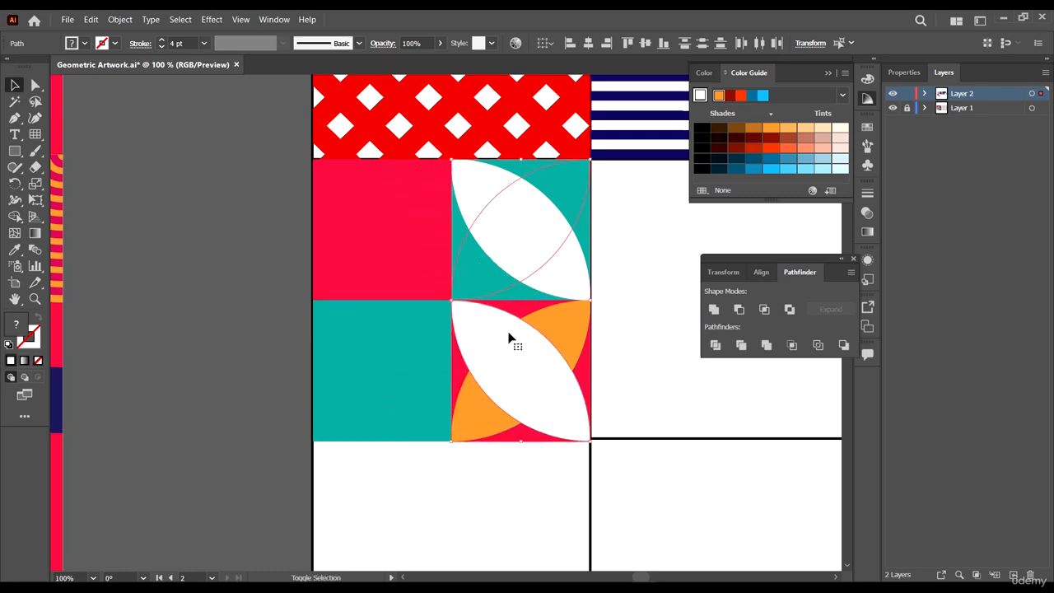
right_click(512, 344)
mouse_move(630, 286)
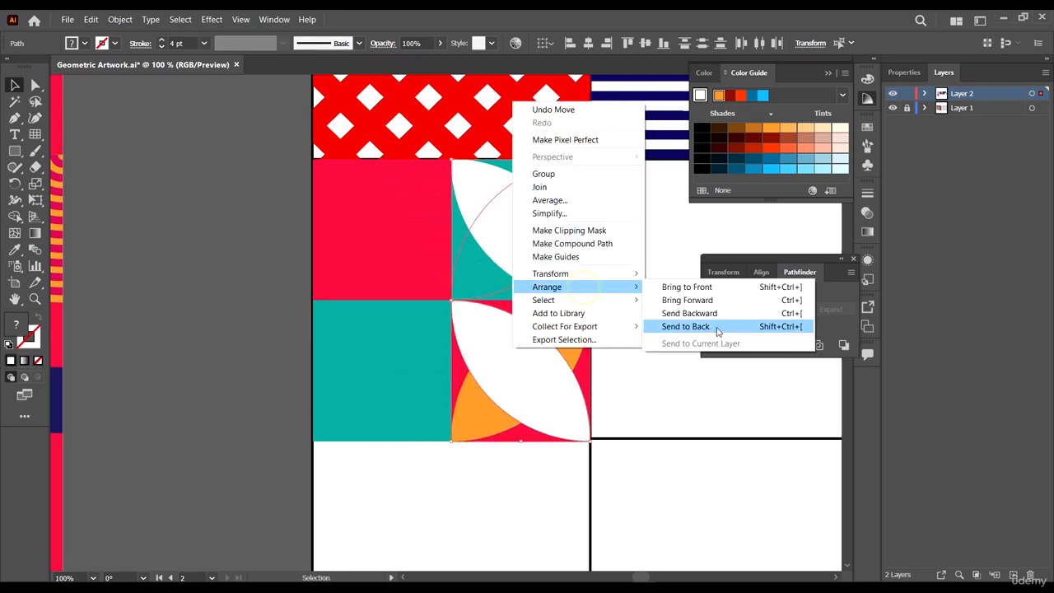
left_click(716, 287)
left_click(560, 315)
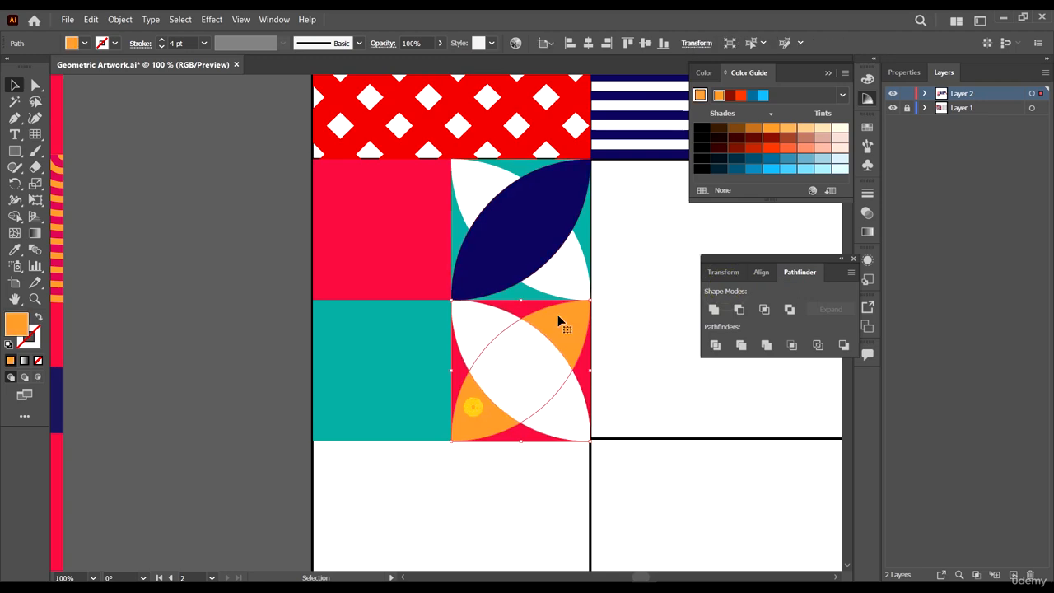
left_click_drag(569, 277, 435, 286)
left_click(203, 269)
key("ctrl+minus")
key("ctrl+minus")
key("ctrl+minus")
key("ctrl+minus")
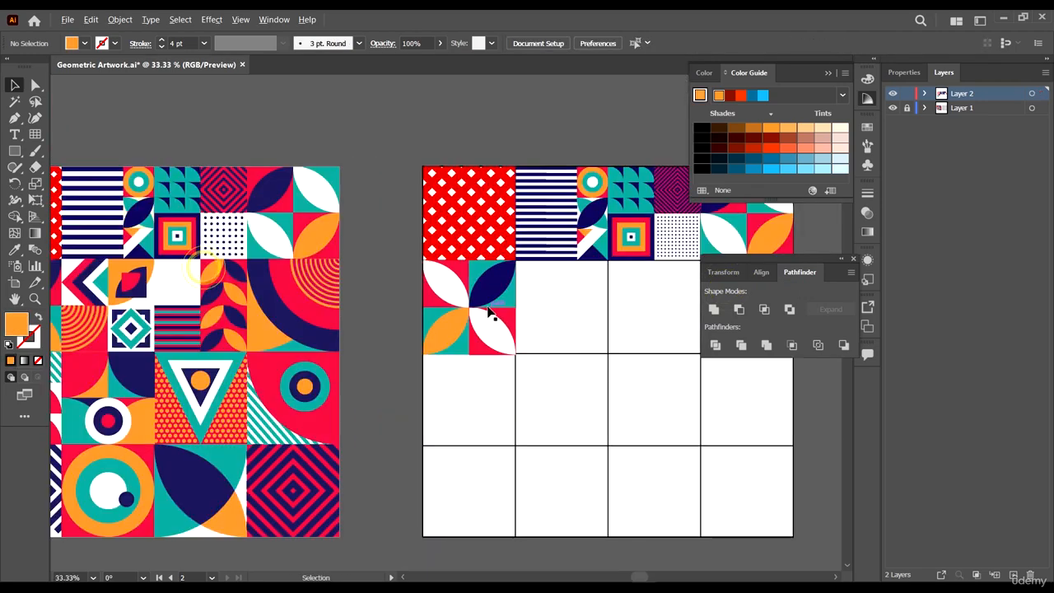
- Color the copied cell's bottom-left leaf navy using the Eyedropper
scroll(420, 317, "left", 4)
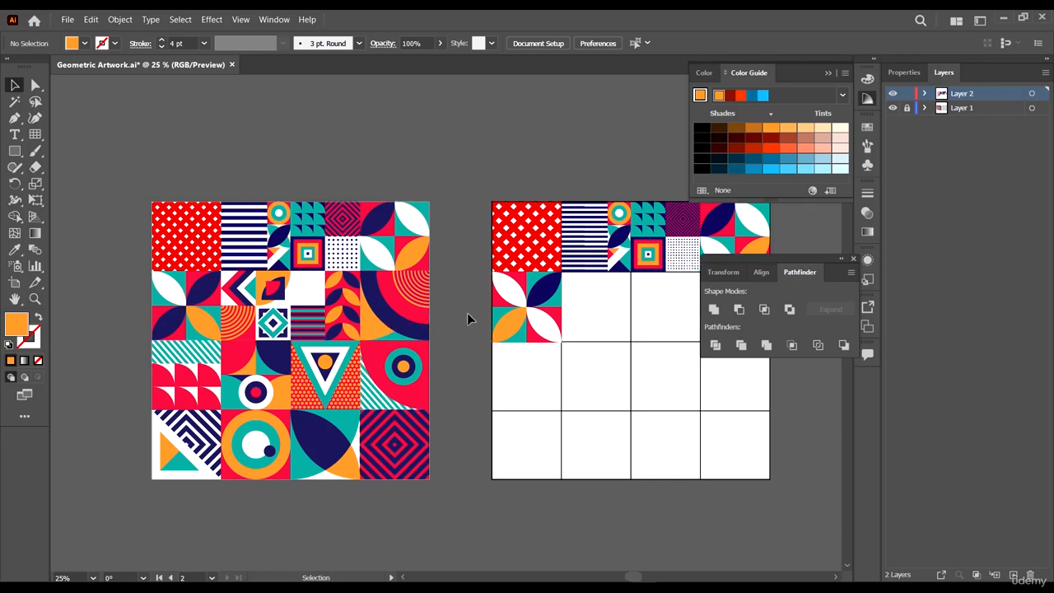
scroll(467, 313, "up", 1)
scroll(499, 323, "left", 3)
key("a")
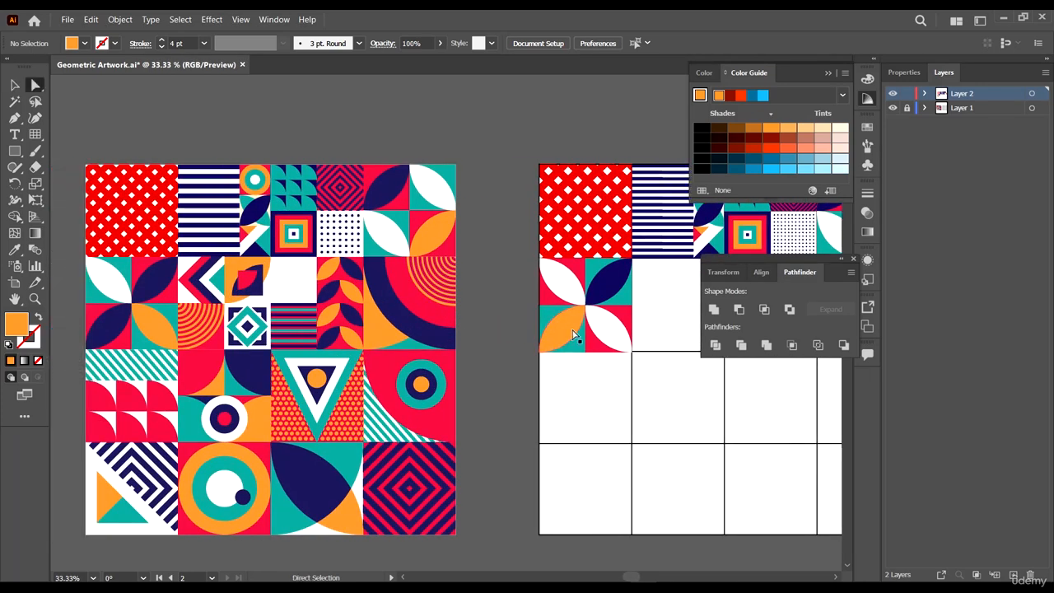
left_click(568, 326)
key("i")
left_click(607, 285)
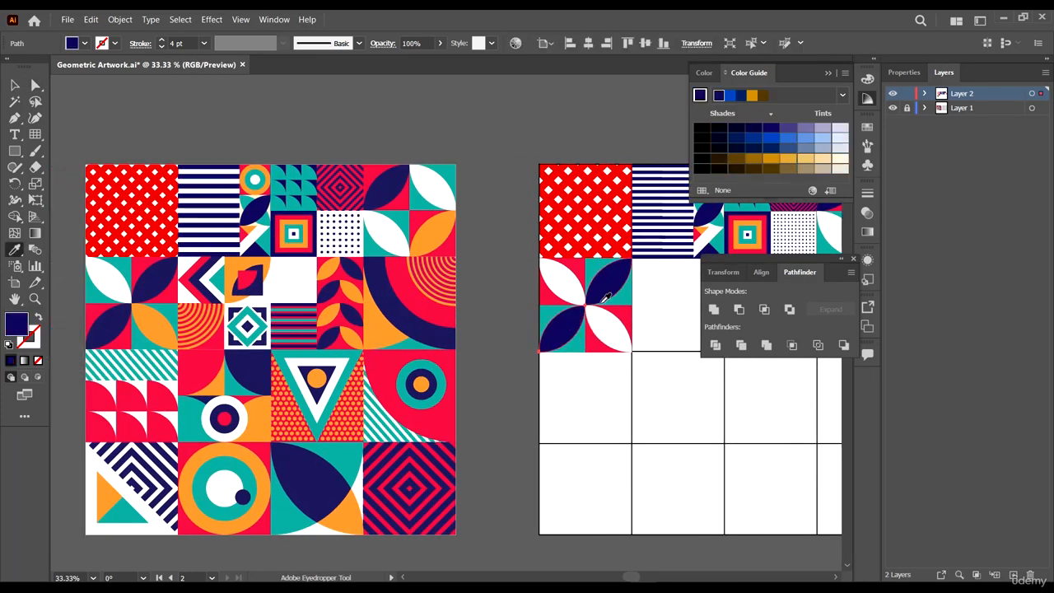
- Color the copied cell's bottom-right leaf orange sampled from the reference artwork
key("a")
left_click(602, 333)
key("i")
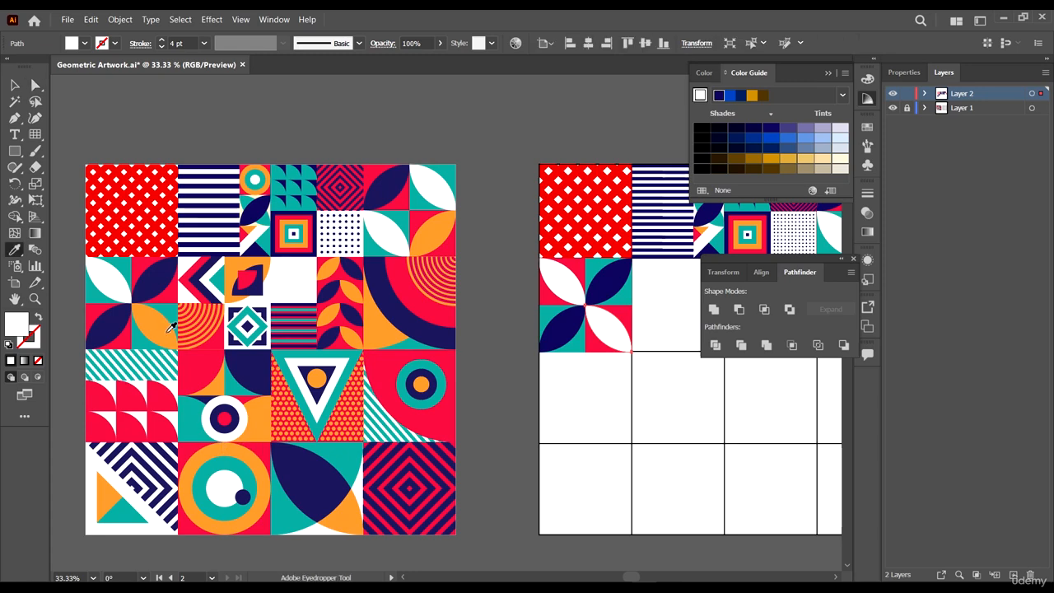
left_click(168, 325)
- Fill the copied cell's bottom-right quadrant background with teal using the Eyedropper
key("a")
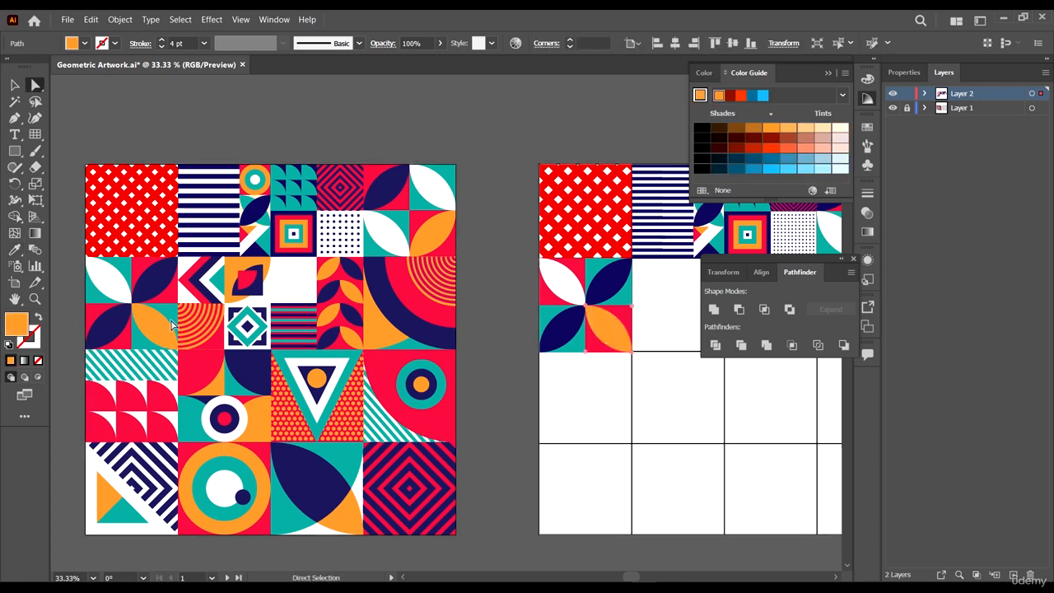
left_click(628, 319)
key("i")
left_click(625, 284)
key("a")
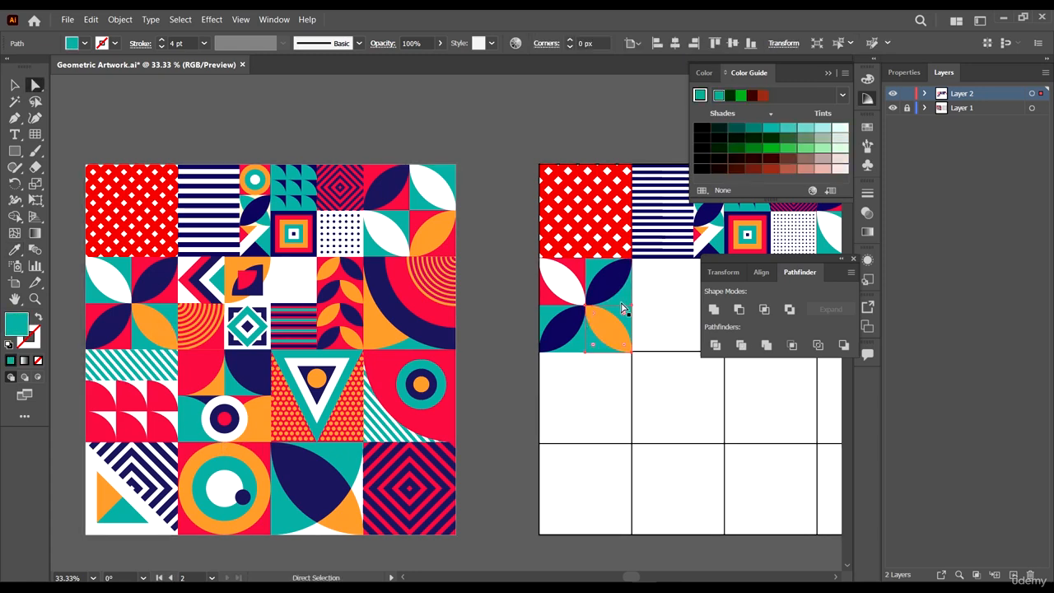
- Recolor the copied cell's top quadrant backgrounds with the Eyedropper, teal on the left and red on the right
left_click(624, 296)
key("i")
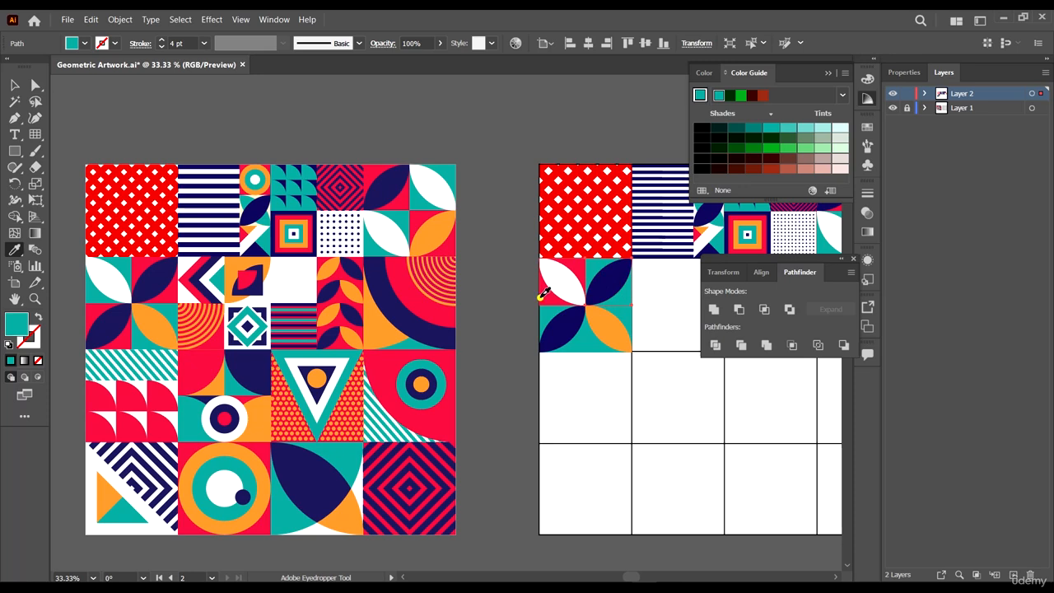
left_click(540, 297)
key("a")
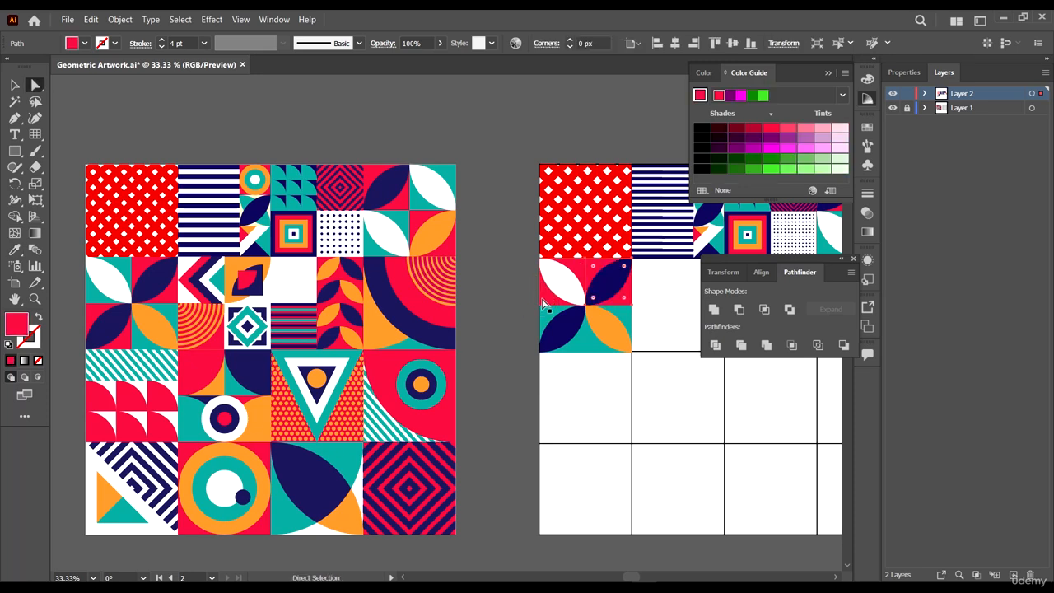
key("i")
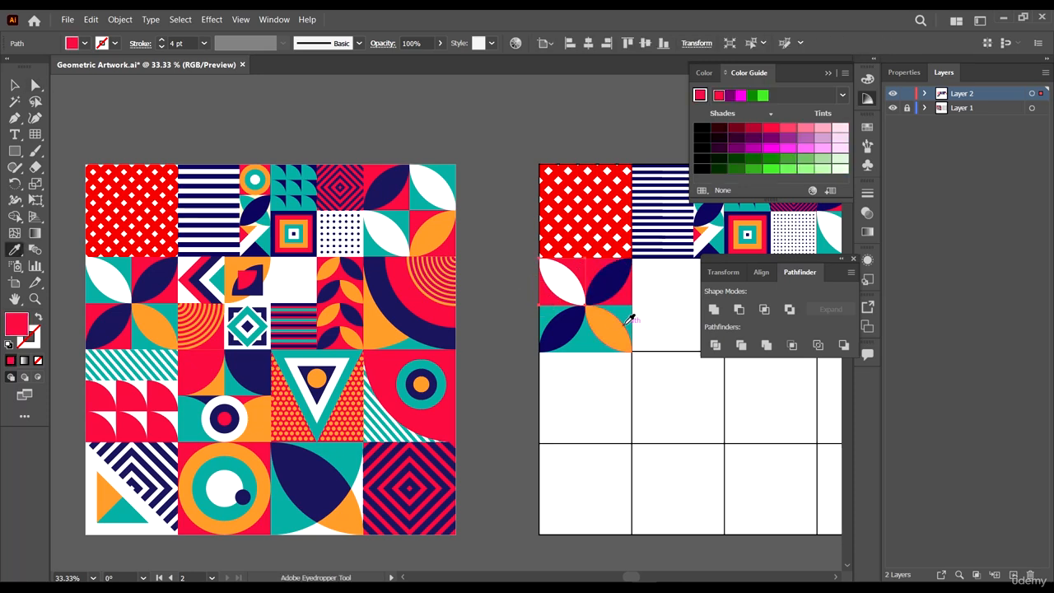
left_click(624, 323)
left_click(628, 312)
key("a")
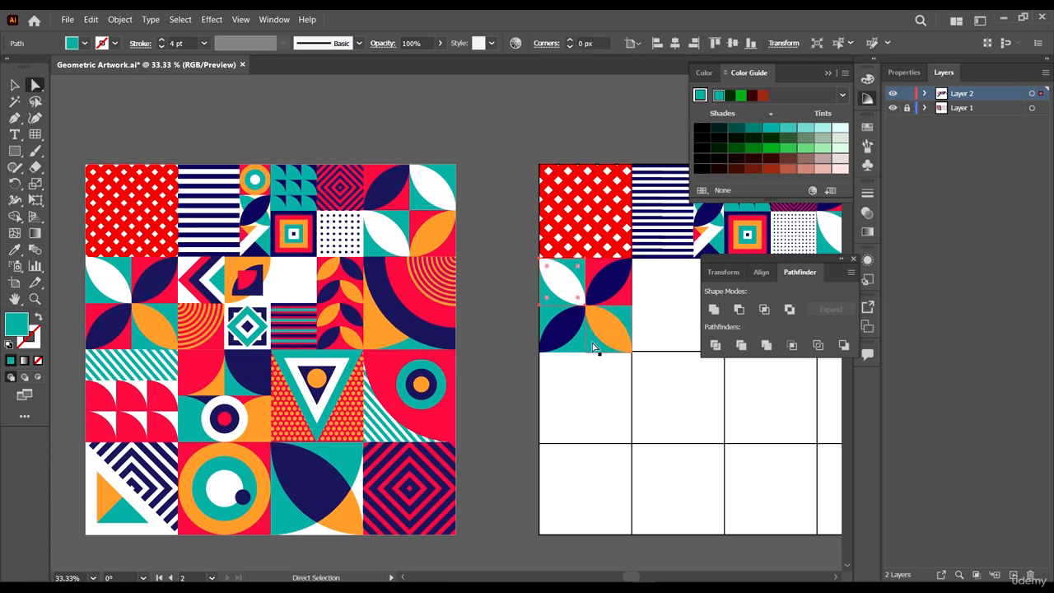
key("i")
left_click(623, 284)
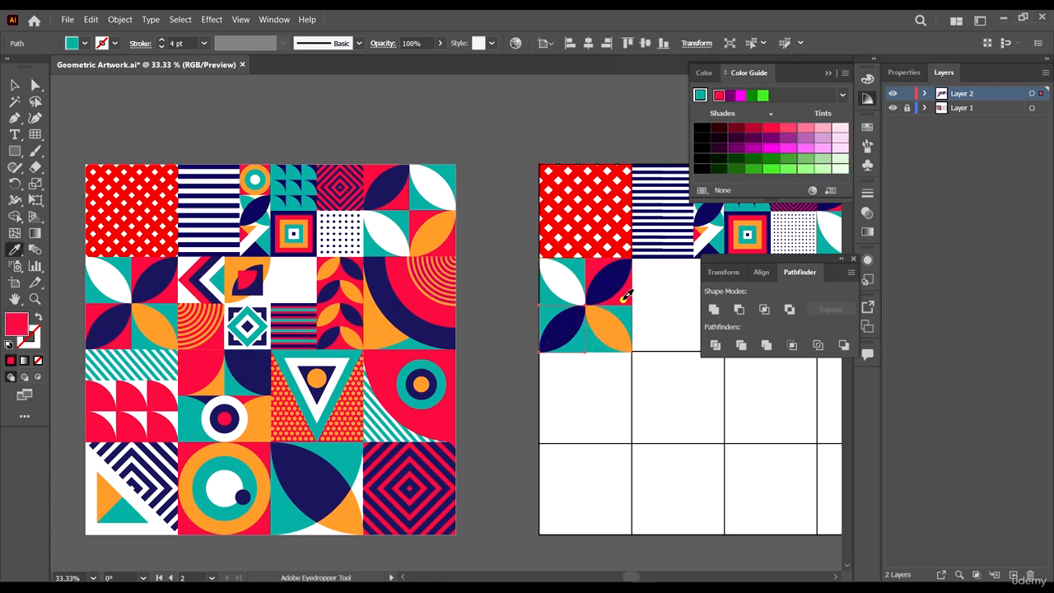
key("v")
left_click(509, 405)
scroll(493, 395, "right", 1)
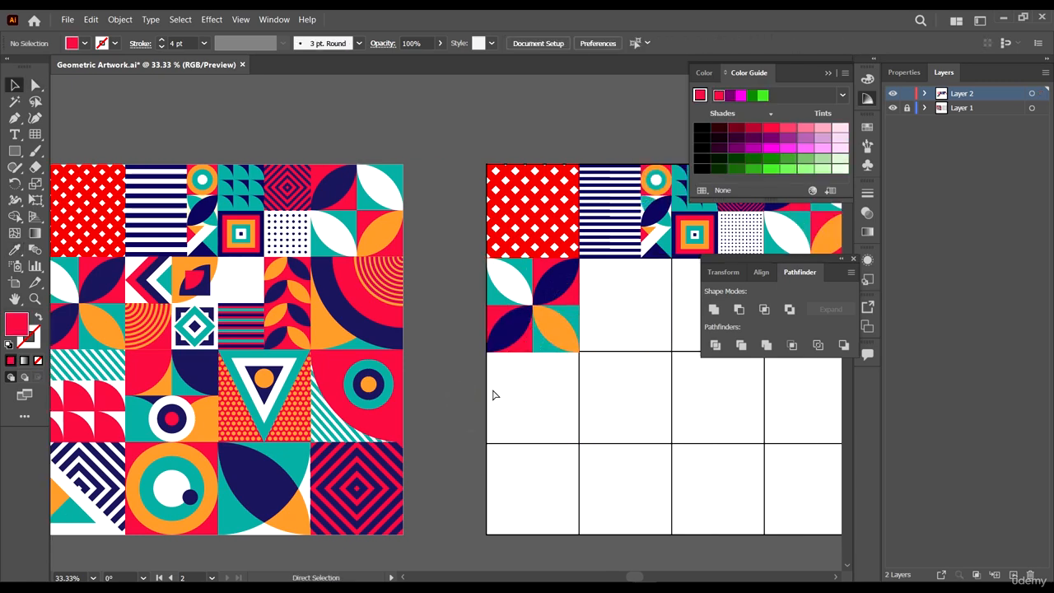
scroll(559, 274, "right", 1)
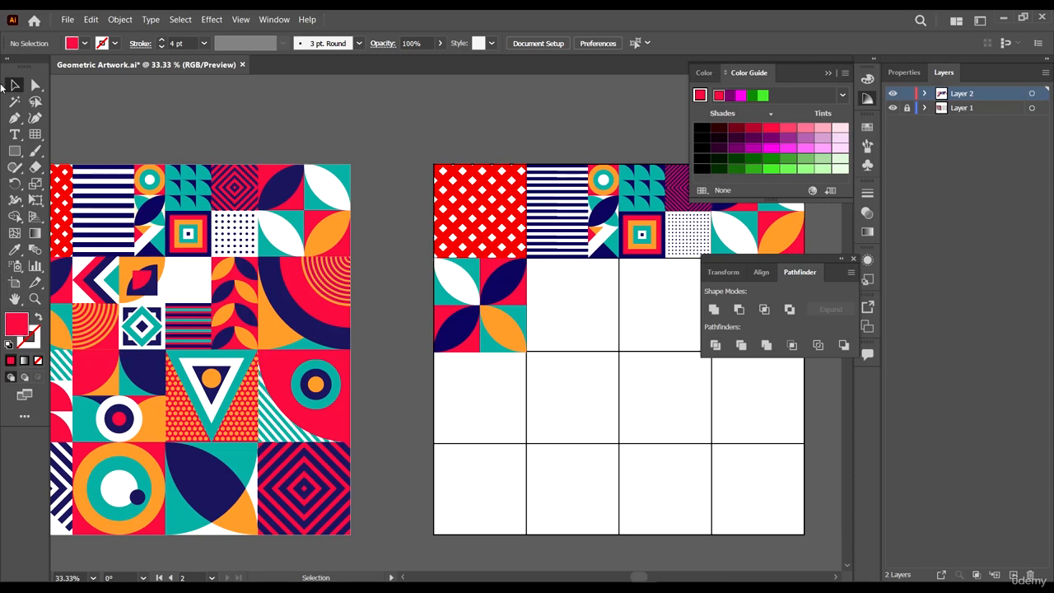
left_click(14, 81)
left_click(304, 102)
scroll(360, 197, "left", 1)
scroll(443, 262, "right", 2)
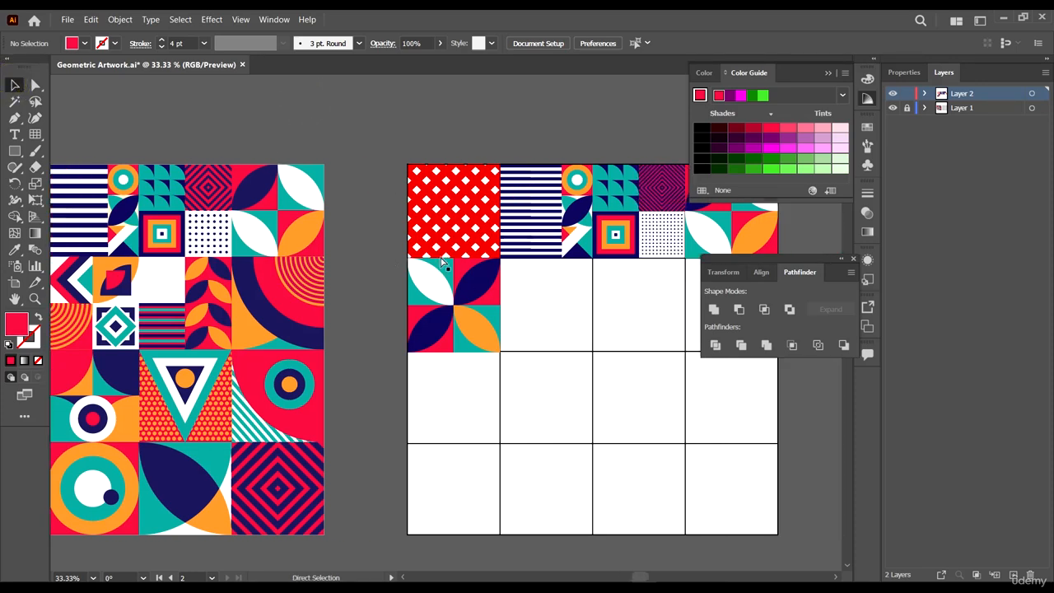
scroll(453, 294, "left", 2)
scroll(466, 283, "right", 2)
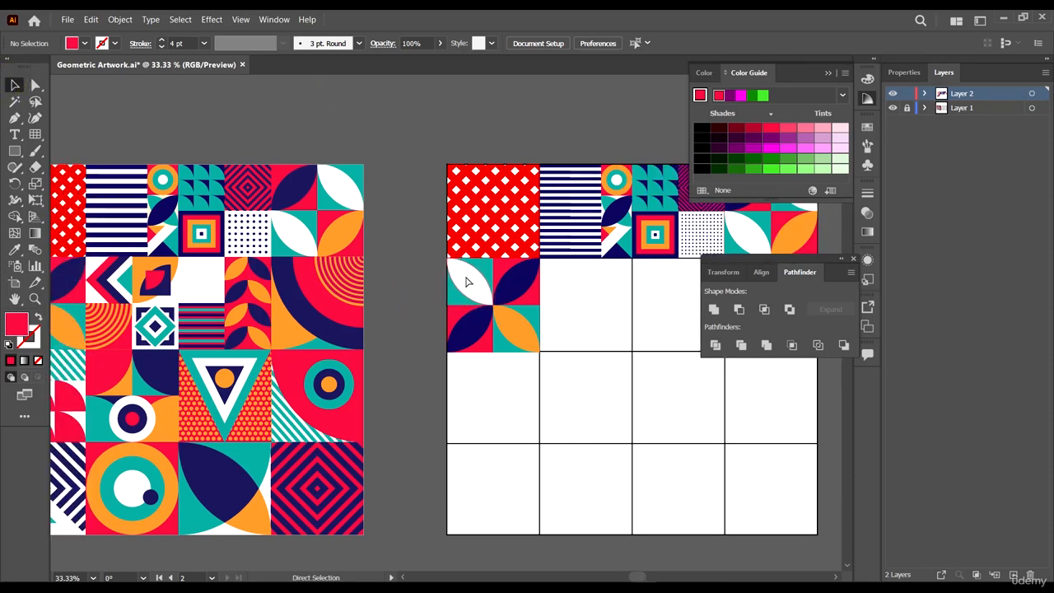
scroll(156, 322, "left", 2)
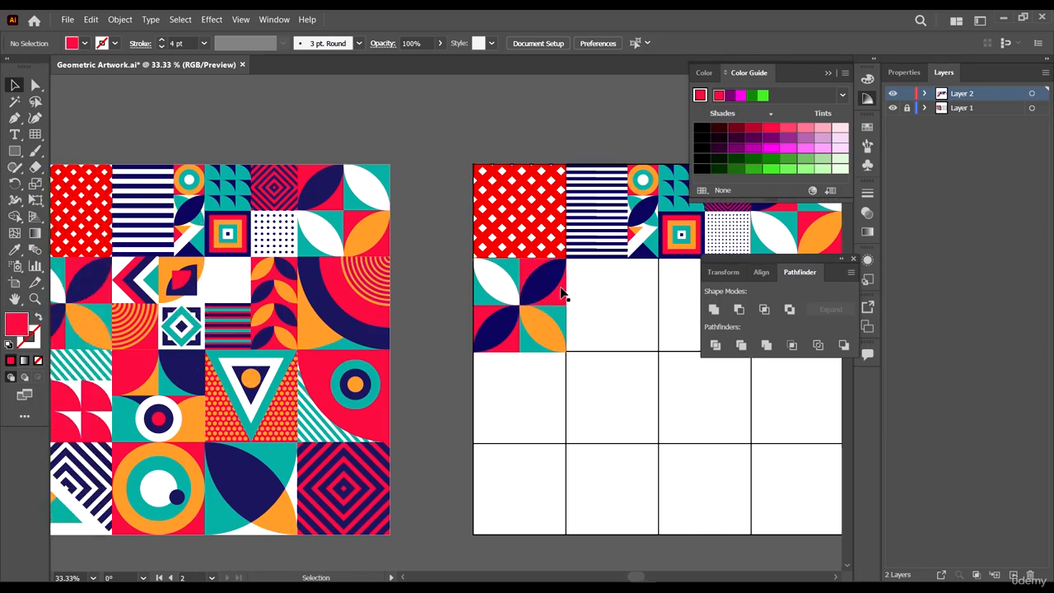
scroll(632, 279, "right", 1)
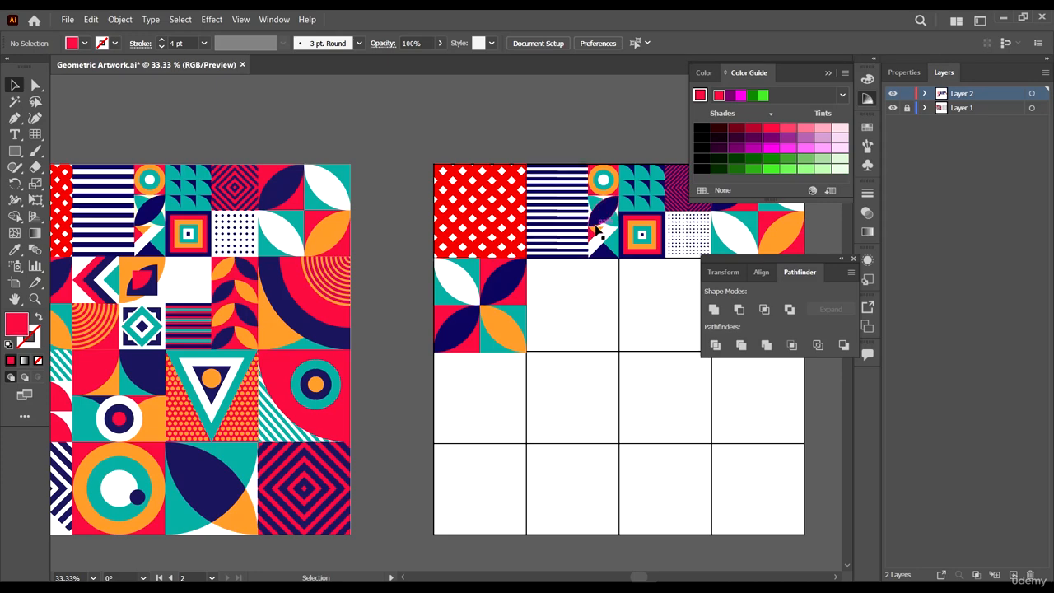
scroll(600, 295, "left", 1)
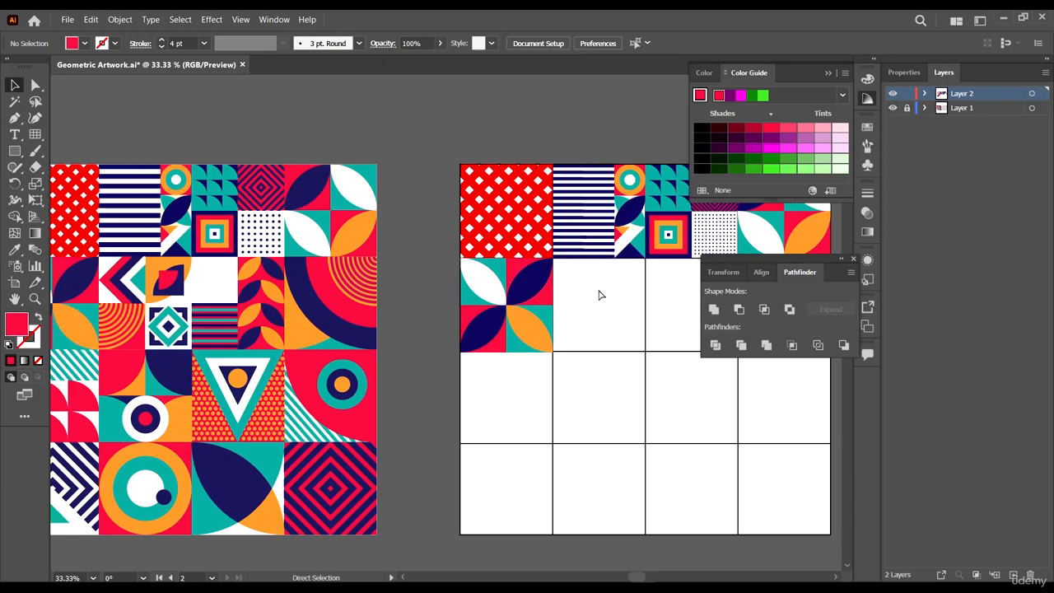
scroll(626, 310, "right", 1)
- Draw a red rectangle filling the second cell of the grid's second row
scroll(626, 310, "up", 2)
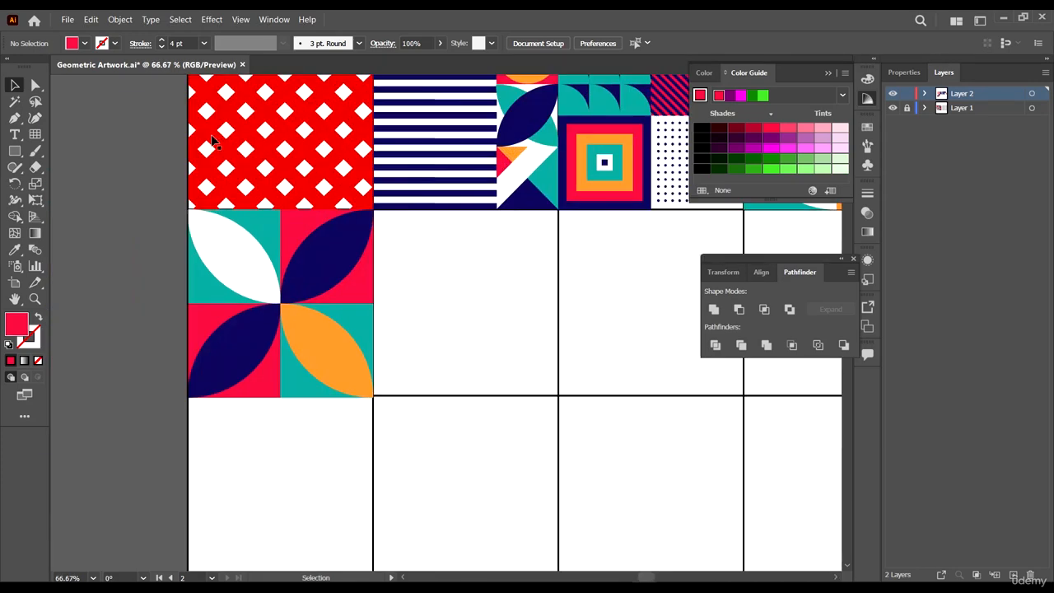
left_click(14, 151)
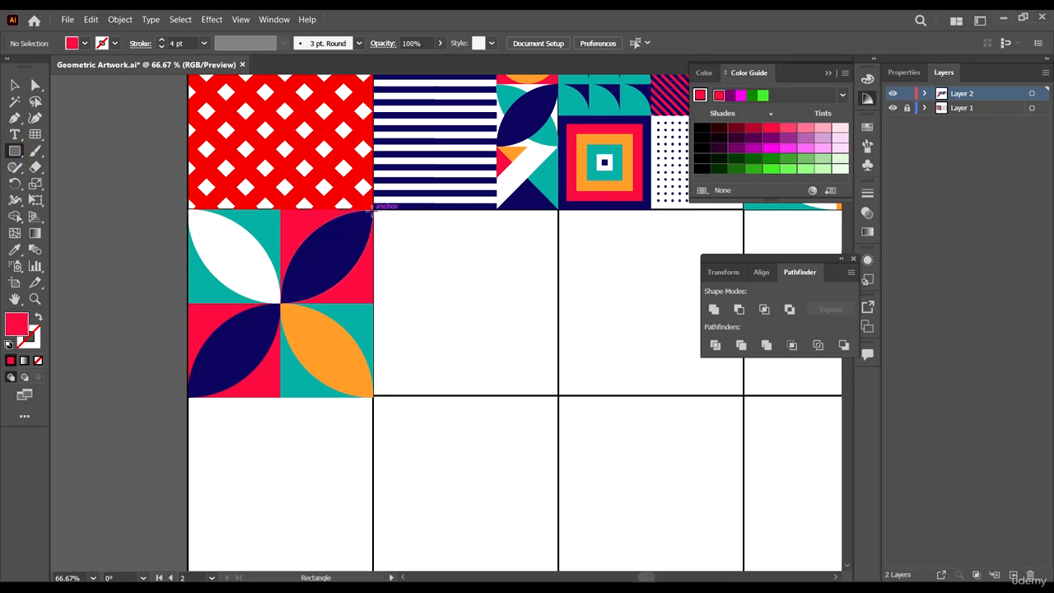
left_click_drag(373, 211, 558, 397)
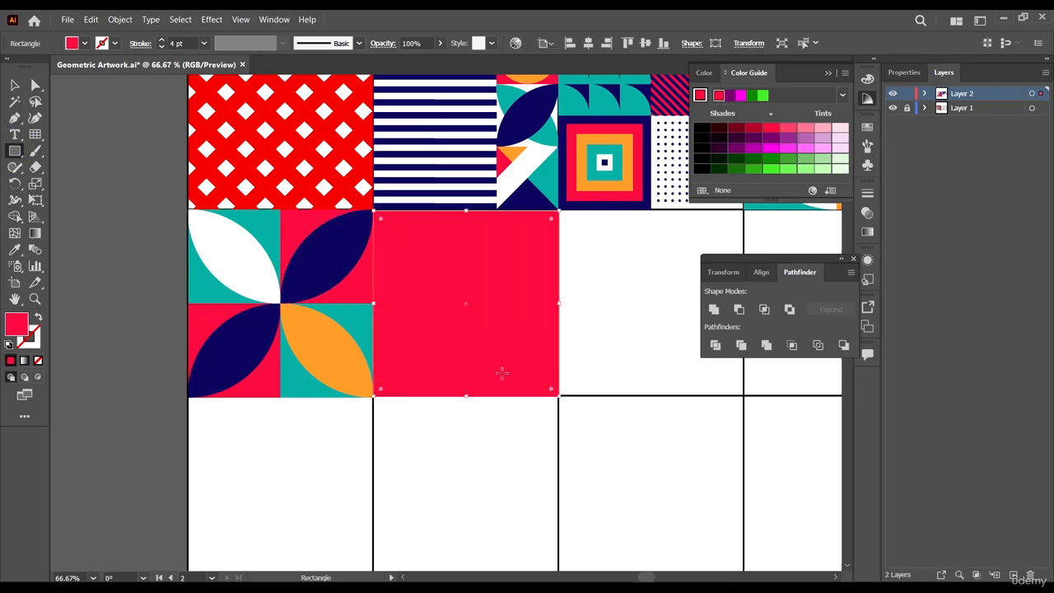
- Snap the red rectangle's corners and edges exactly onto the cell's grid lines
key("v")
scroll(388, 302, "up", 5)
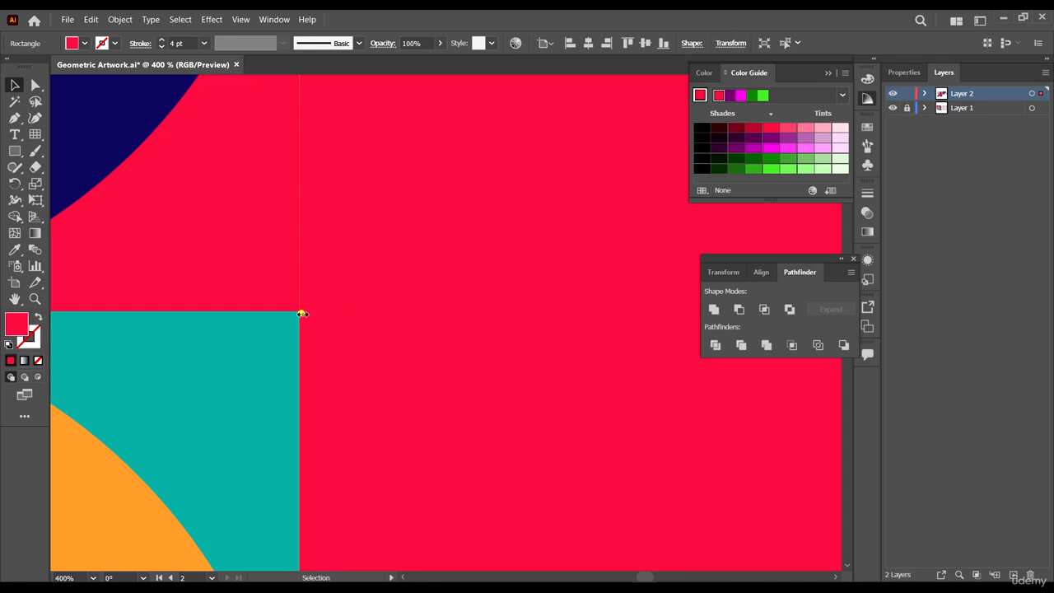
left_click_drag(302, 314, 298, 315)
scroll(301, 316, "down", 5)
scroll(463, 198, "up", 3)
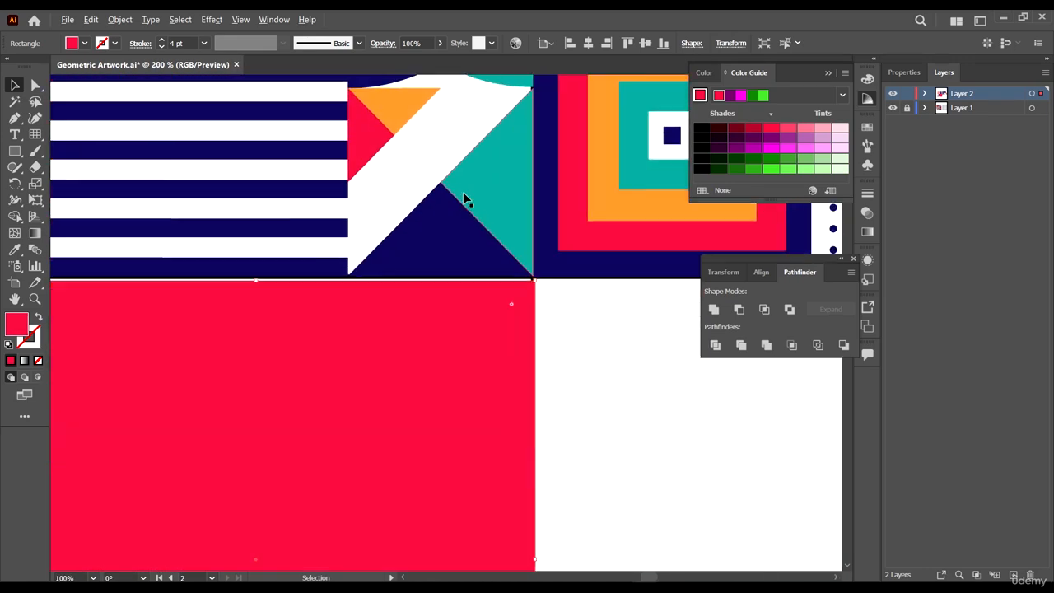
scroll(463, 199, "up", 1)
scroll(337, 339, "up", 2)
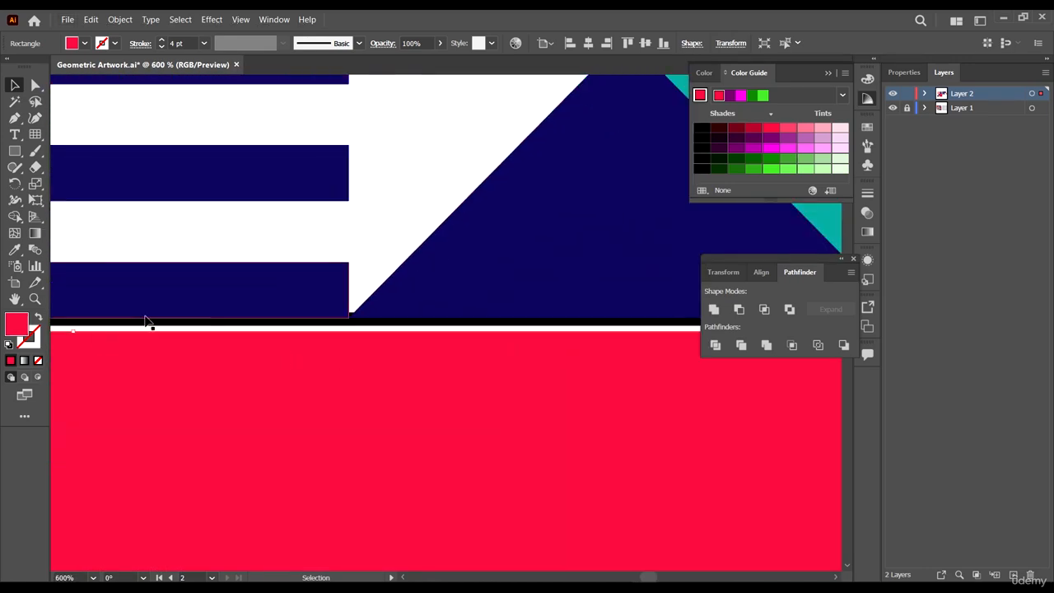
left_click_drag(71, 331, 79, 313)
scroll(280, 344, "down", 5)
scroll(484, 368, "up", 7)
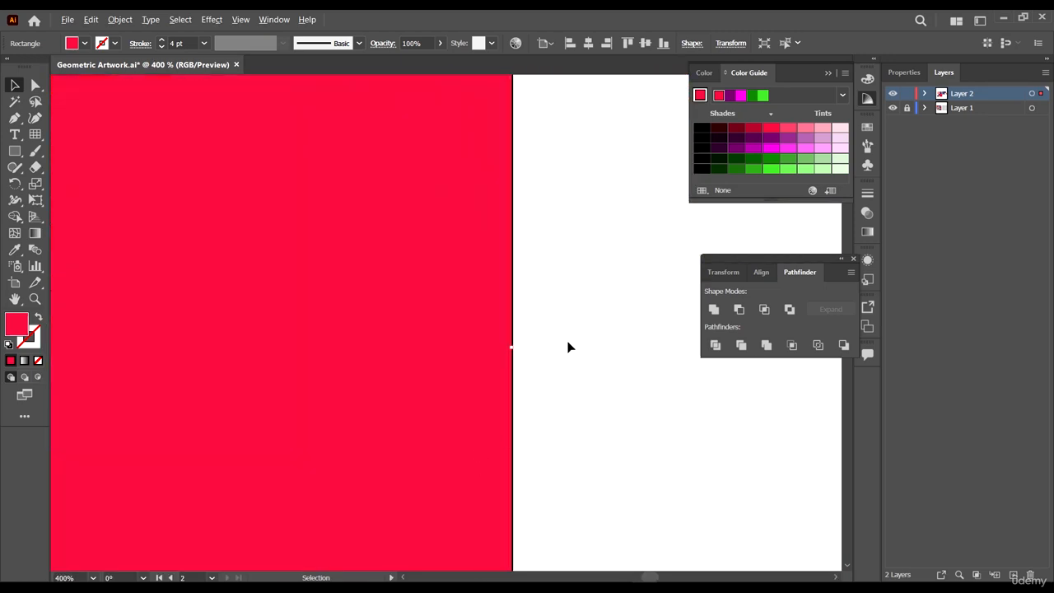
left_click_drag(396, 346, 387, 342)
scroll(458, 289, "down", 6)
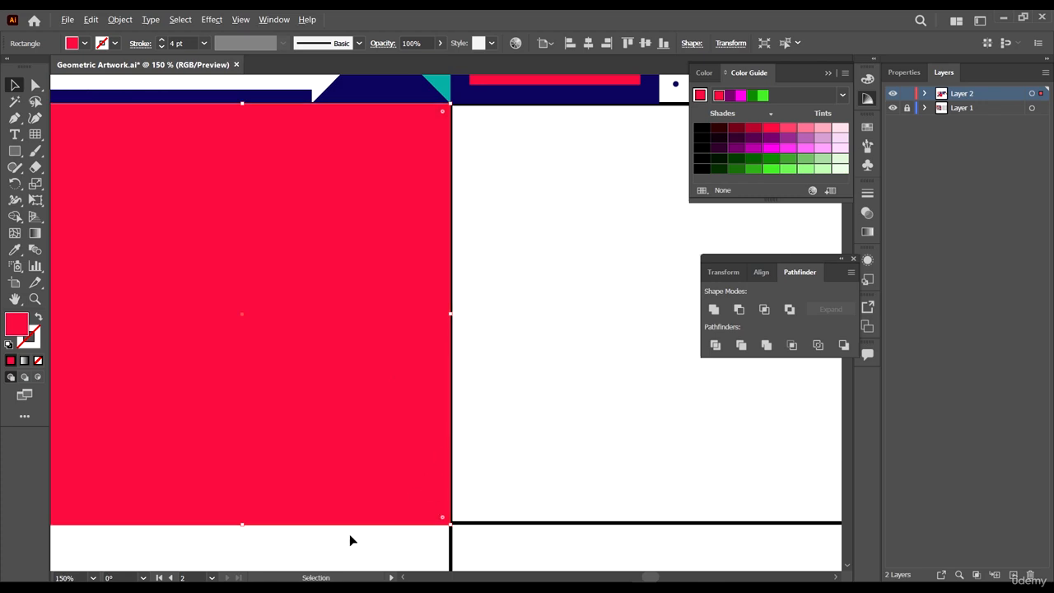
scroll(258, 399, "up", 4)
mouse_move(197, 357)
left_mouse_down()
mouse_move(201, 333)
mouse_move(197, 352)
left_mouse_up()
key("ctrl+1")
scroll(461, 335, "down", 5)
scroll(465, 317, "up", 3)
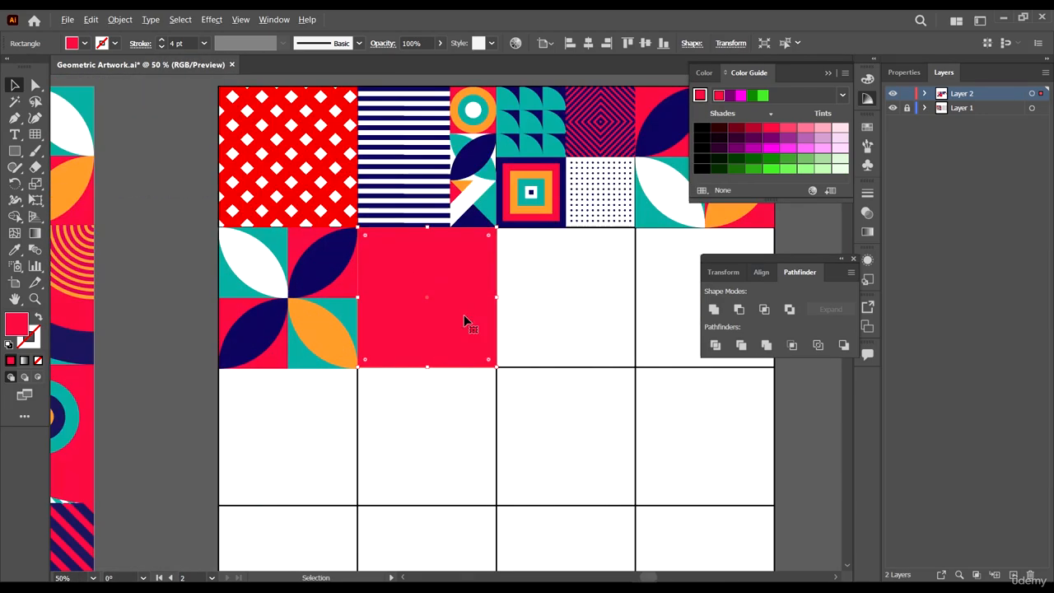
- Duplicate the red square and place the copy beside the artboard
left_click_drag(560, 364, 456, 366)
left_click(442, 302)
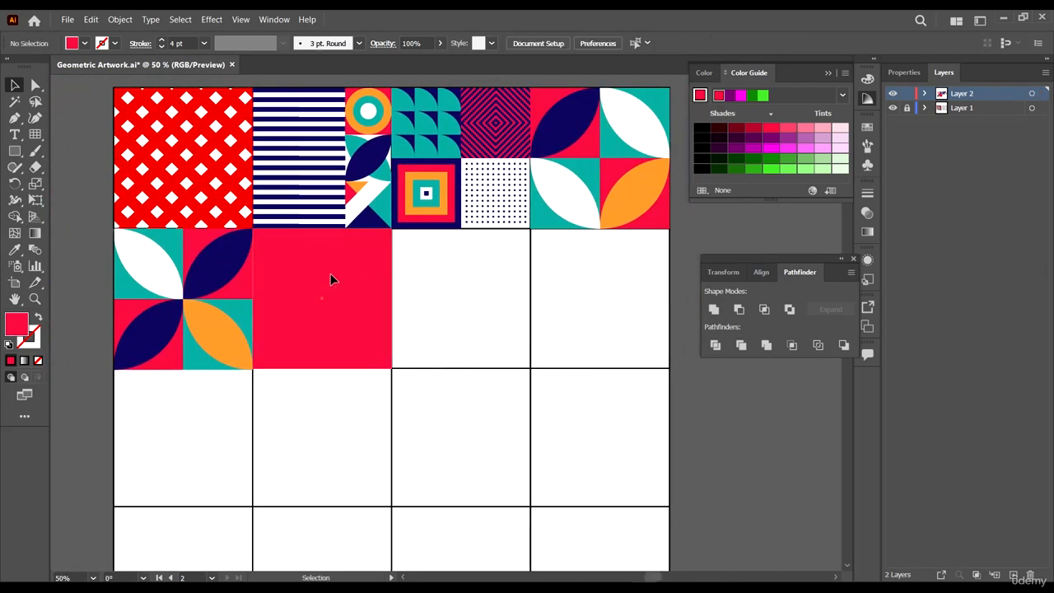
left_click_drag(330, 280, 786, 428)
left_click_drag(394, 332, 551, 357)
scroll(576, 340, "down", 3)
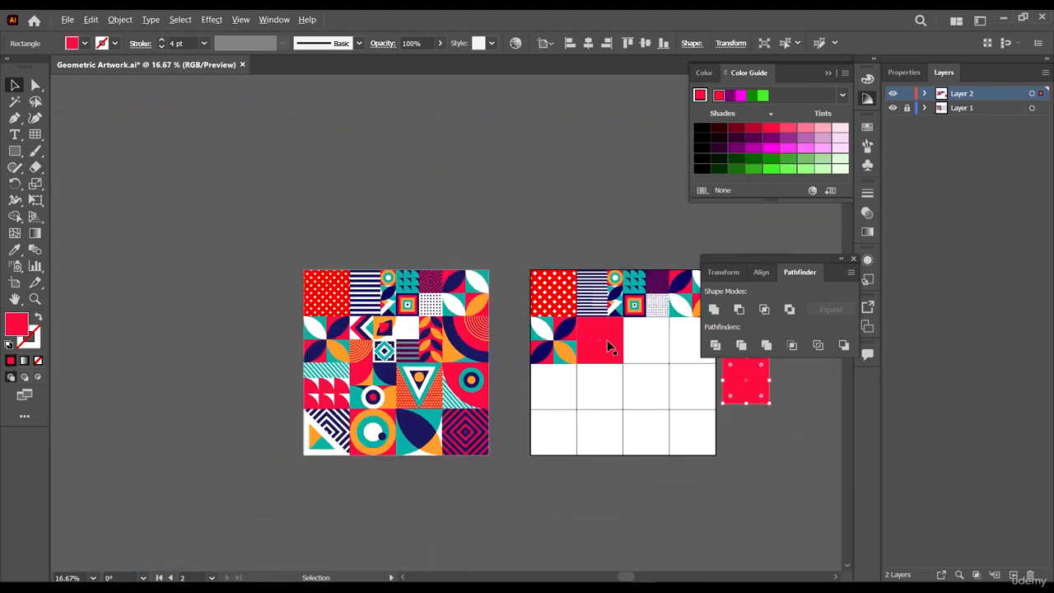
scroll(605, 346, "up", 3)
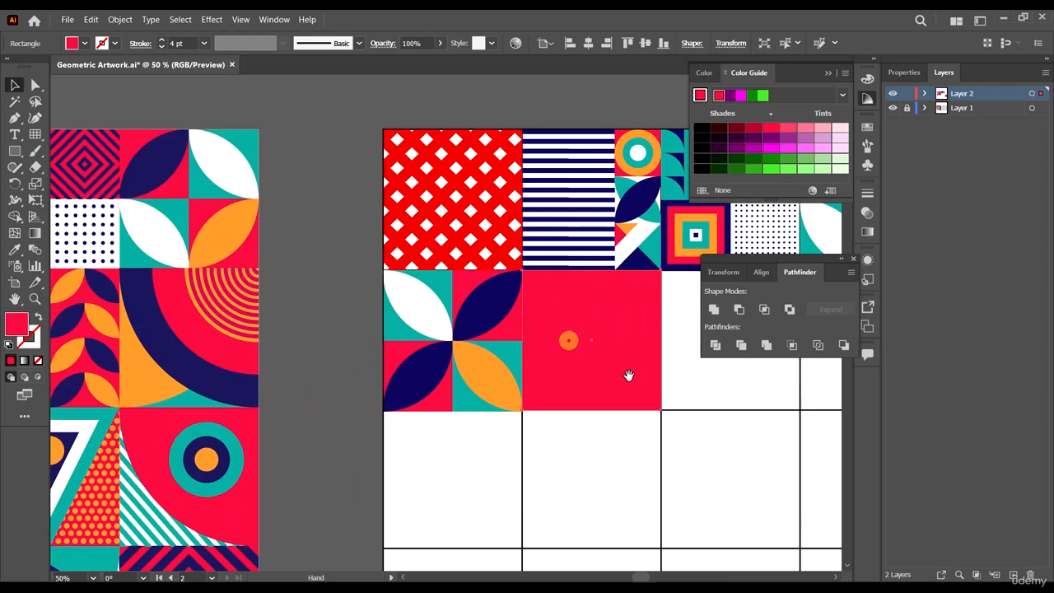
left_click_drag(628, 375, 528, 364)
- Split the red square in the cell into a grid of 2 rows and 2 columns with Split Into Grid
left_click(120, 19)
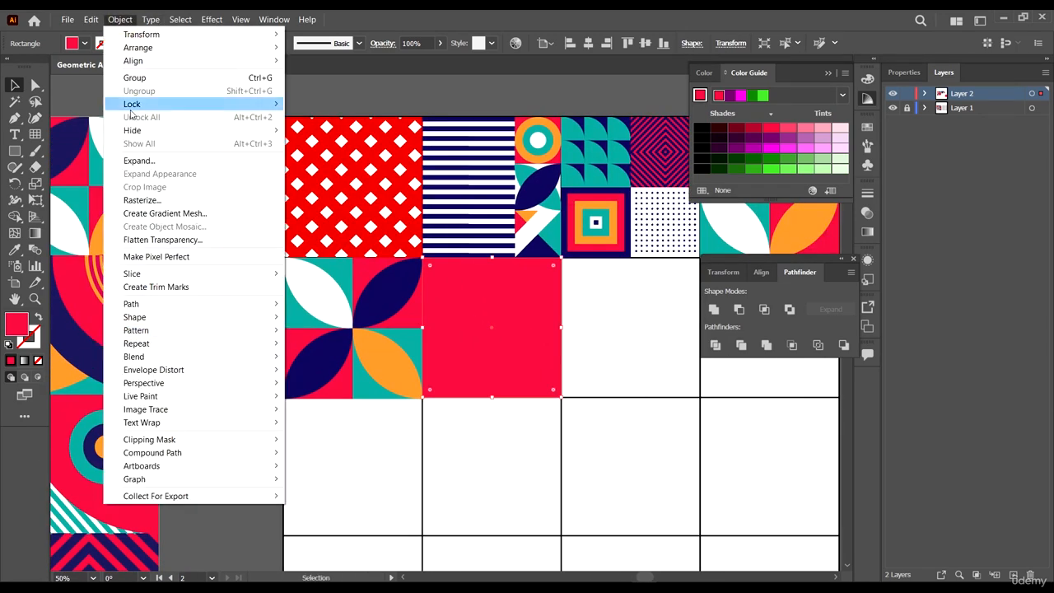
left_click(234, 303)
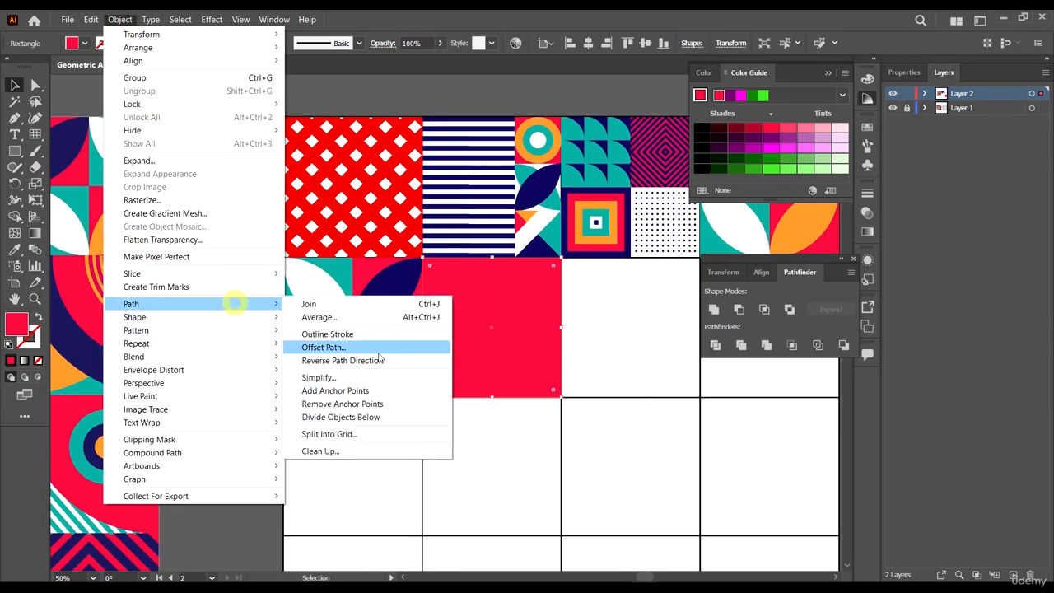
left_click(390, 433)
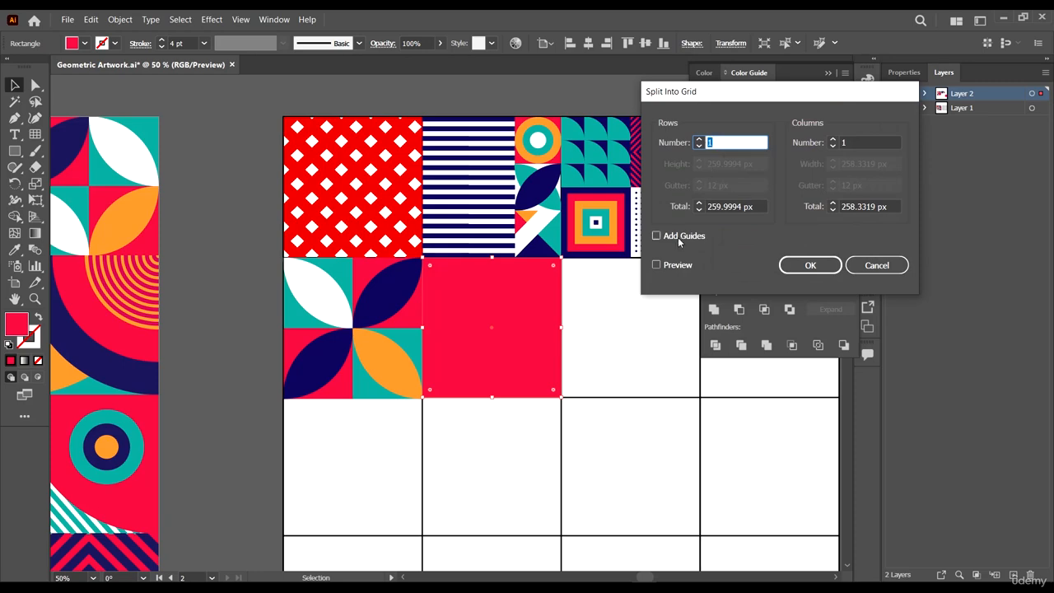
left_click(679, 265)
left_click(699, 139)
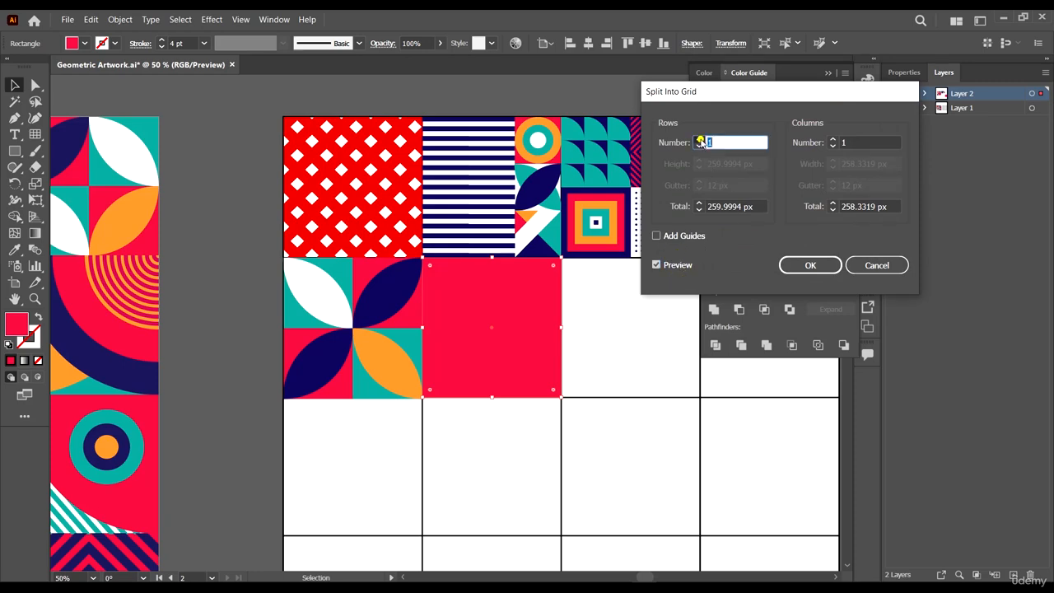
left_click(833, 139)
left_click(810, 264)
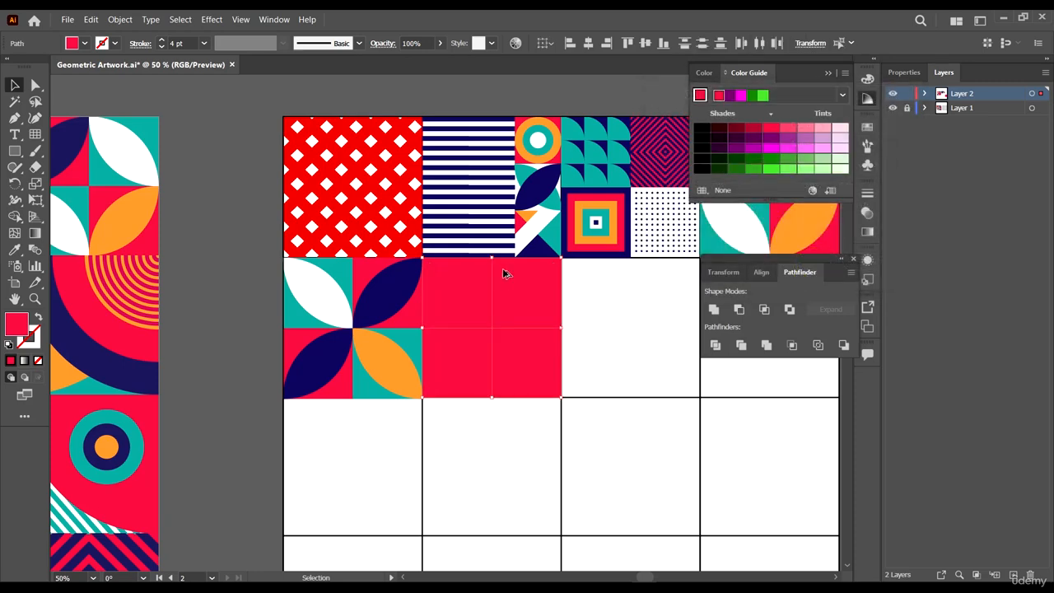
- Move the split square's top-left piece off the artboard to the left
scroll(522, 272, "down", 3)
scroll(463, 442, "up", 2)
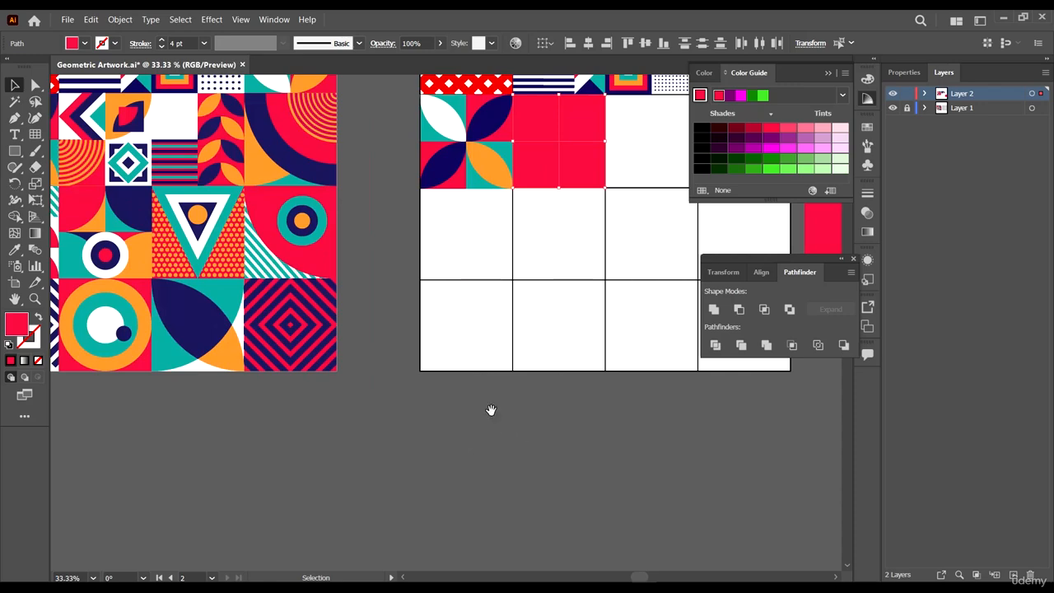
left_click_drag(489, 412, 551, 519)
left_click(652, 515)
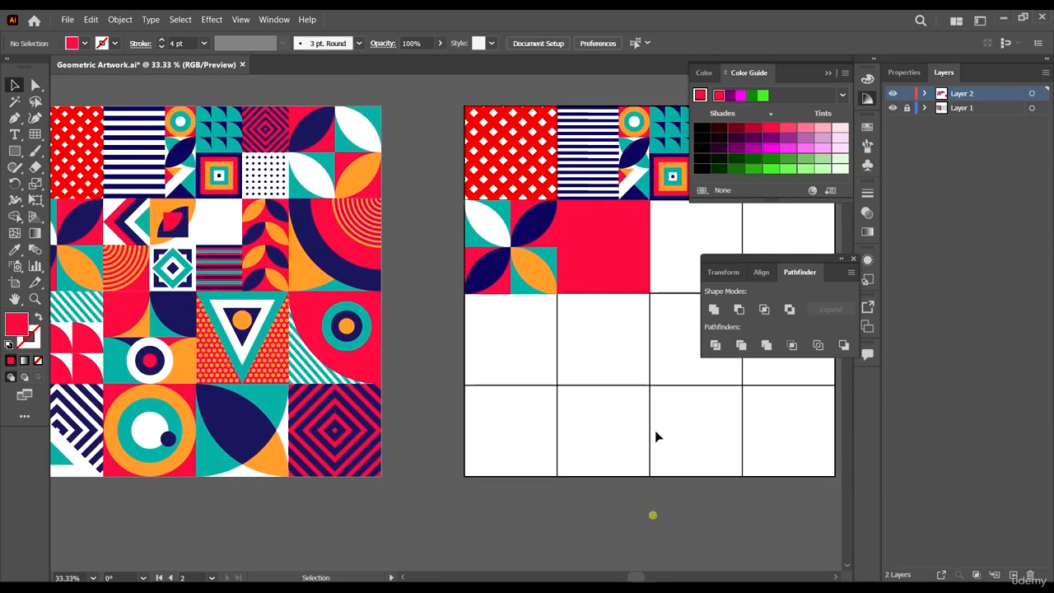
left_click(593, 214)
scroll(599, 212, "up", 2)
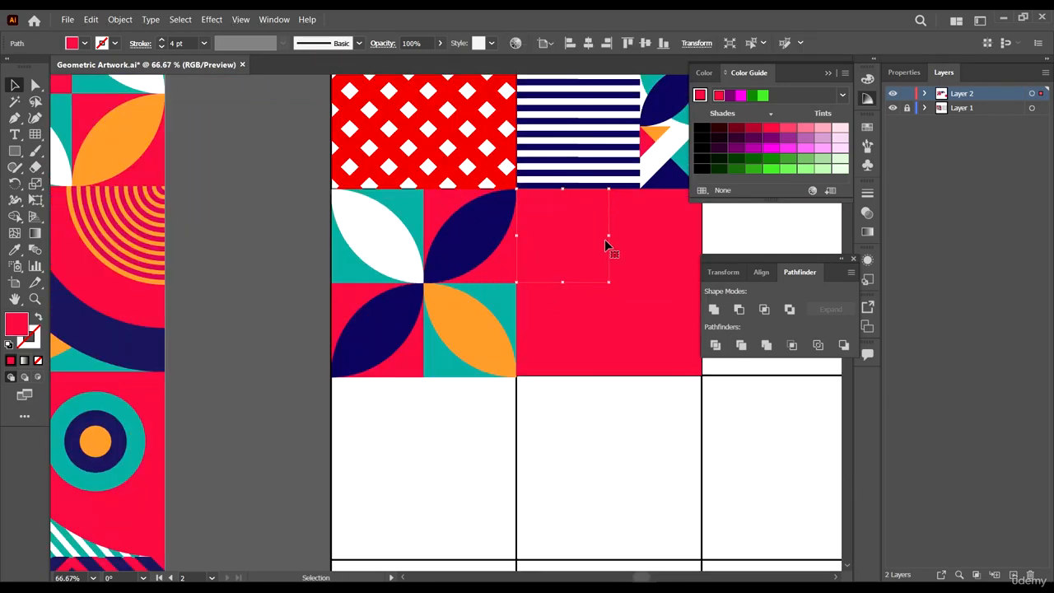
left_click_drag(596, 225, 301, 238)
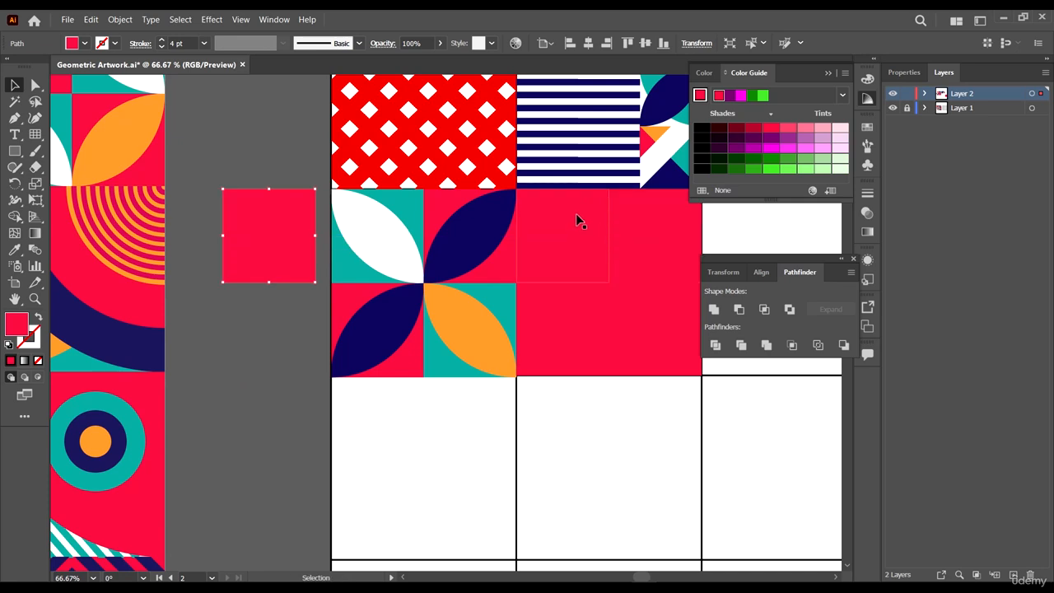
- Reshape a remaining piece into a diamond by moving its anchors and color it navy with the Eyedropper
scroll(577, 219, "right", 2)
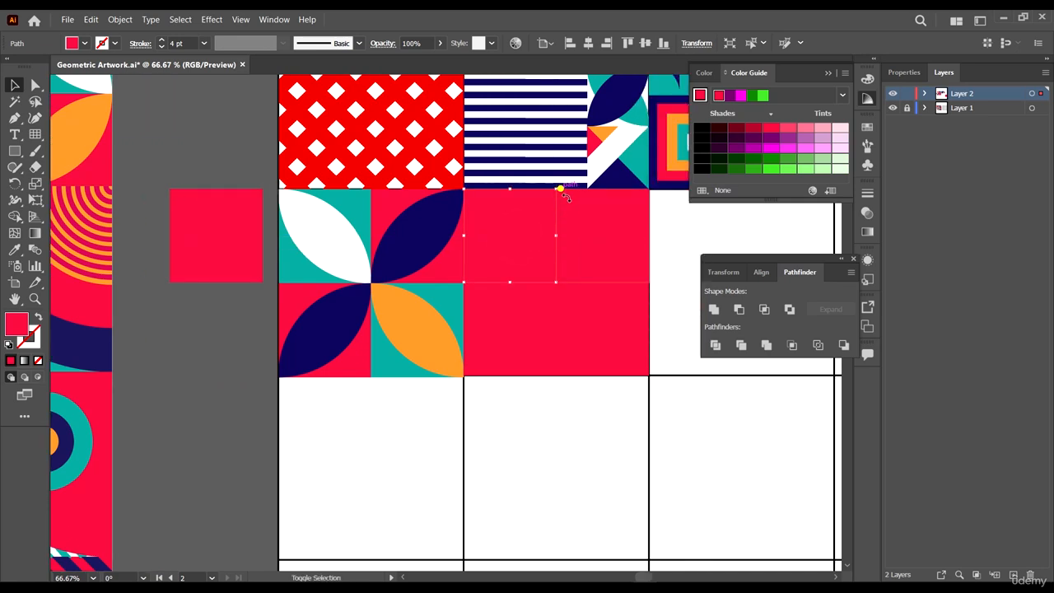
left_click_drag(563, 195, 599, 236)
left_click_drag(531, 238, 555, 236)
key("i")
left_click(629, 181)
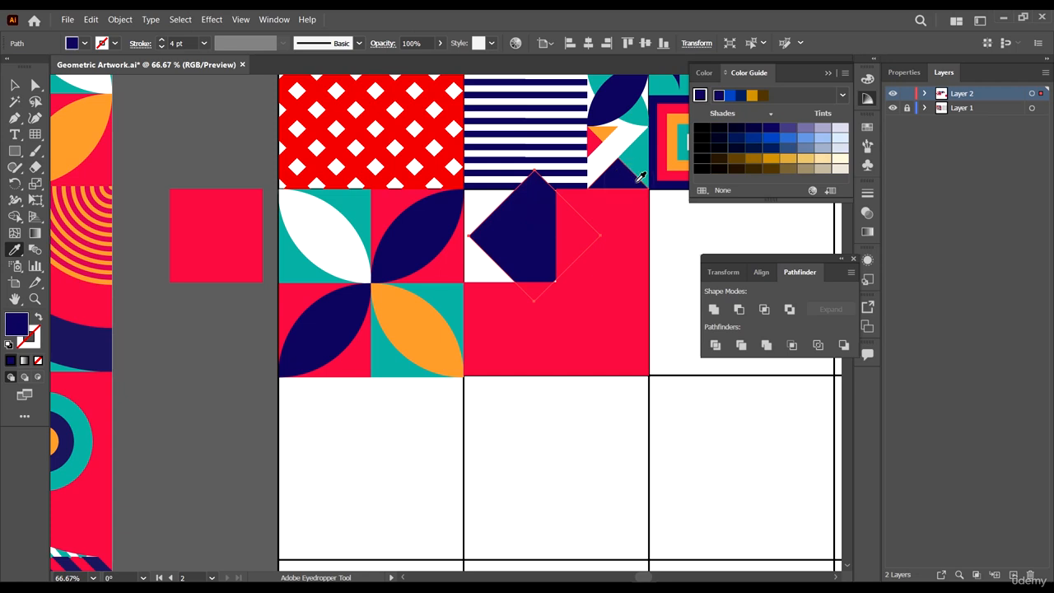
- Swap the navy diamond's fill to a stroke and set its stroke weight to 26 pt
key("shift+x")
left_click(16, 84)
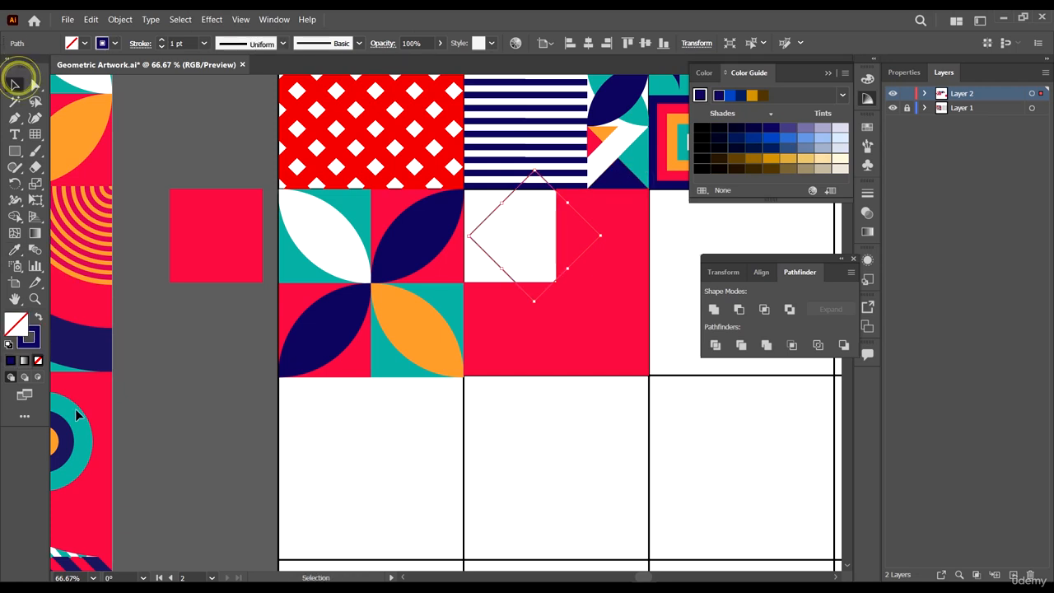
left_click(179, 44)
type("15")
key("Return")
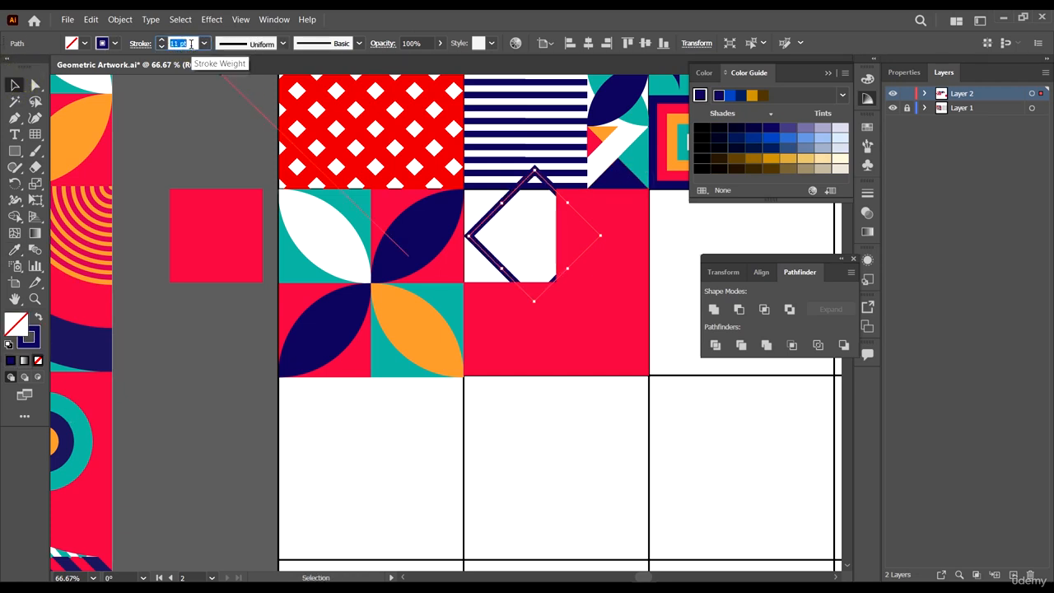
key("Down")
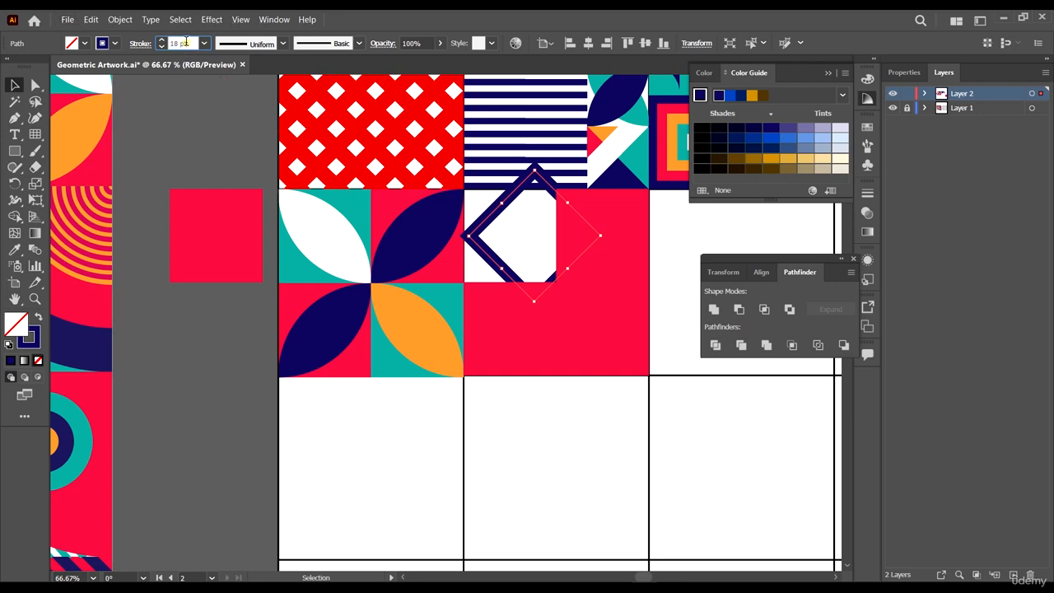
key("Up")
key("Up")
key("Up")
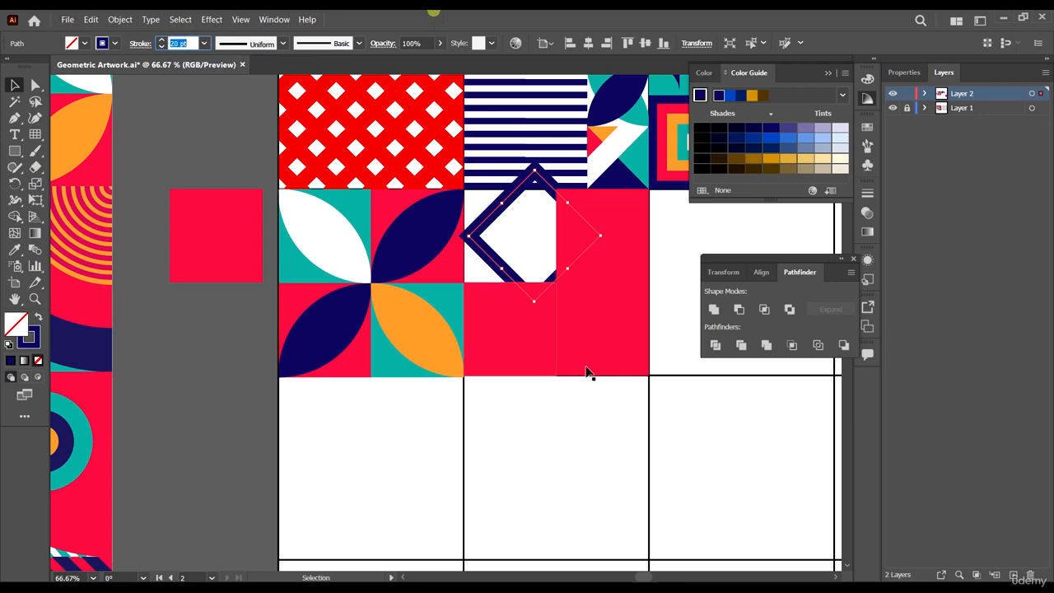
scroll(588, 369, "down", 4)
scroll(584, 330, "up", 1)
scroll(581, 321, "up", 4)
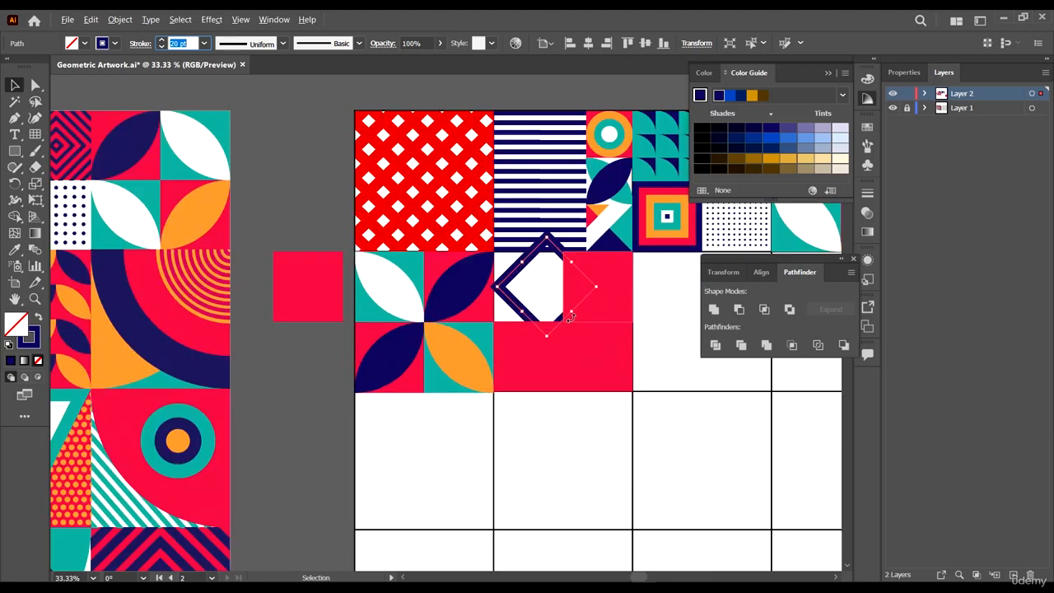
left_click(191, 43)
scroll(190, 43, "up", 5)
scroll(189, 43, "up", 1)
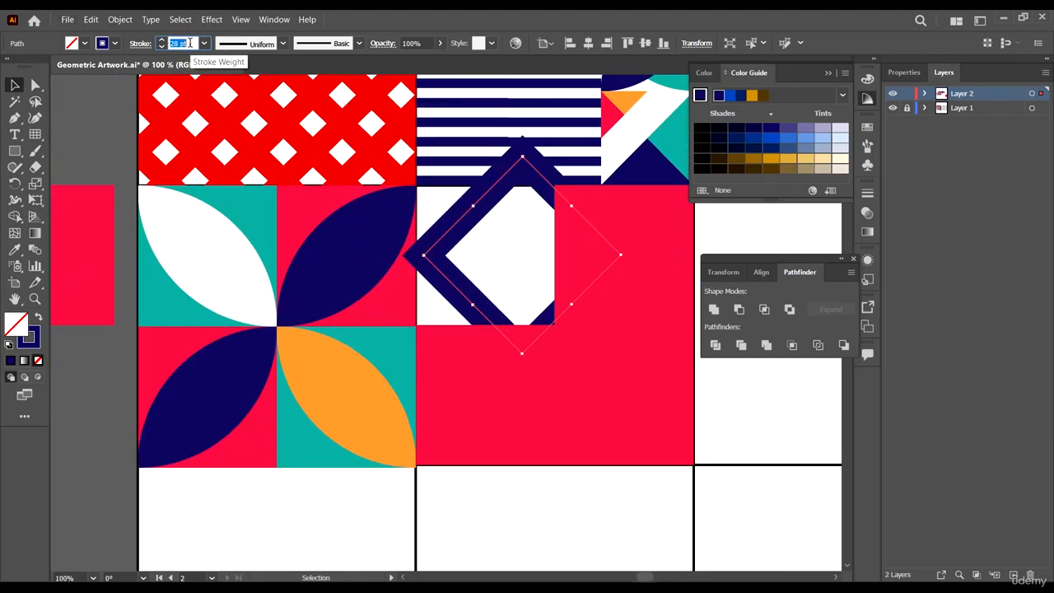
scroll(584, 327, "down", 4)
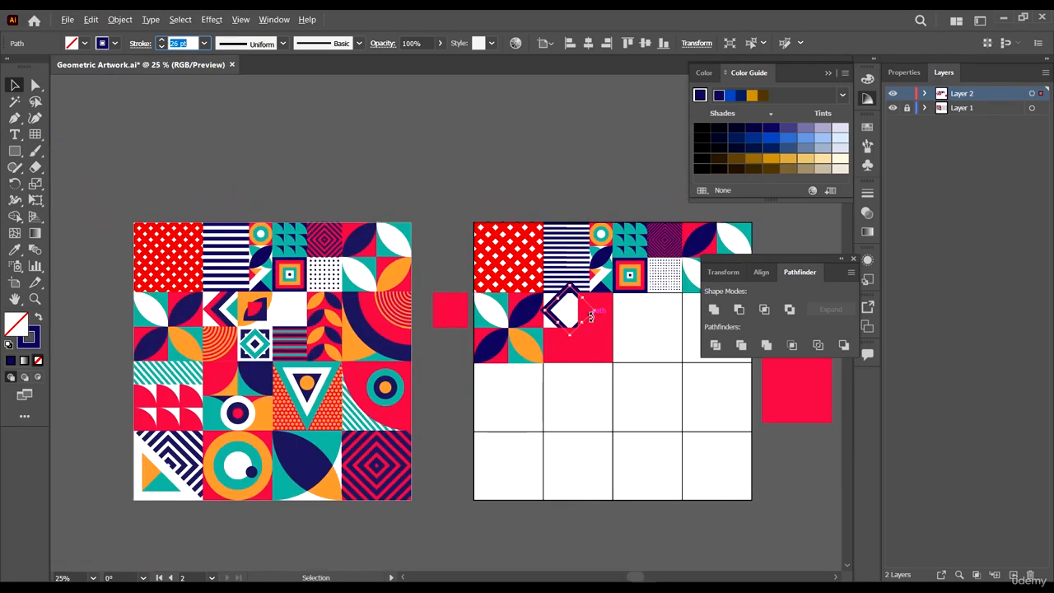
scroll(590, 317, "up", 2)
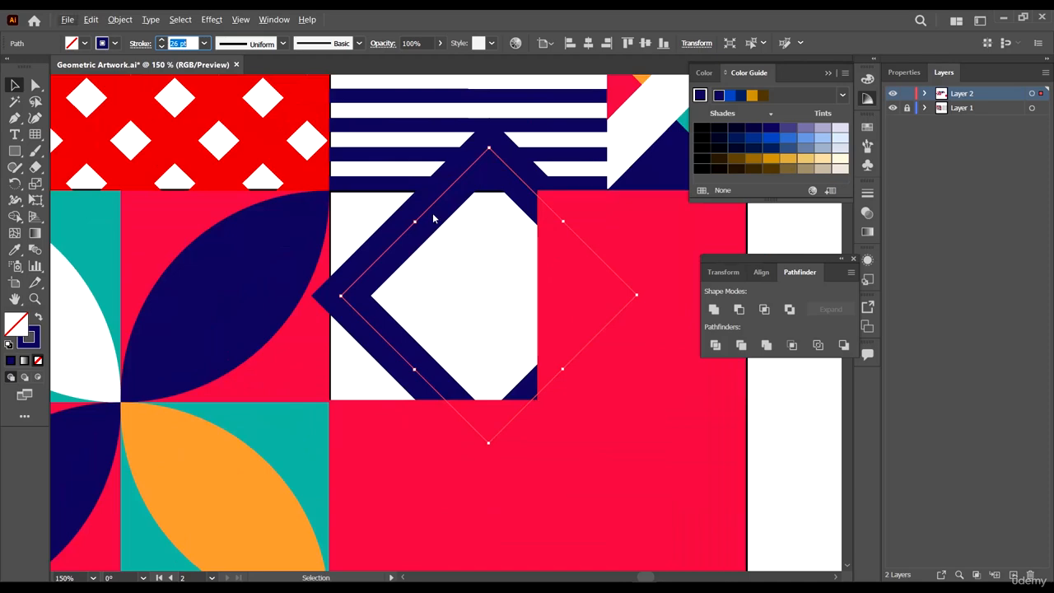
- Reposition the navy outlined diamond toward the cell's left edge
left_click_drag(428, 212, 488, 230)
scroll(488, 231, "down", 3)
scroll(546, 243, "down", 3)
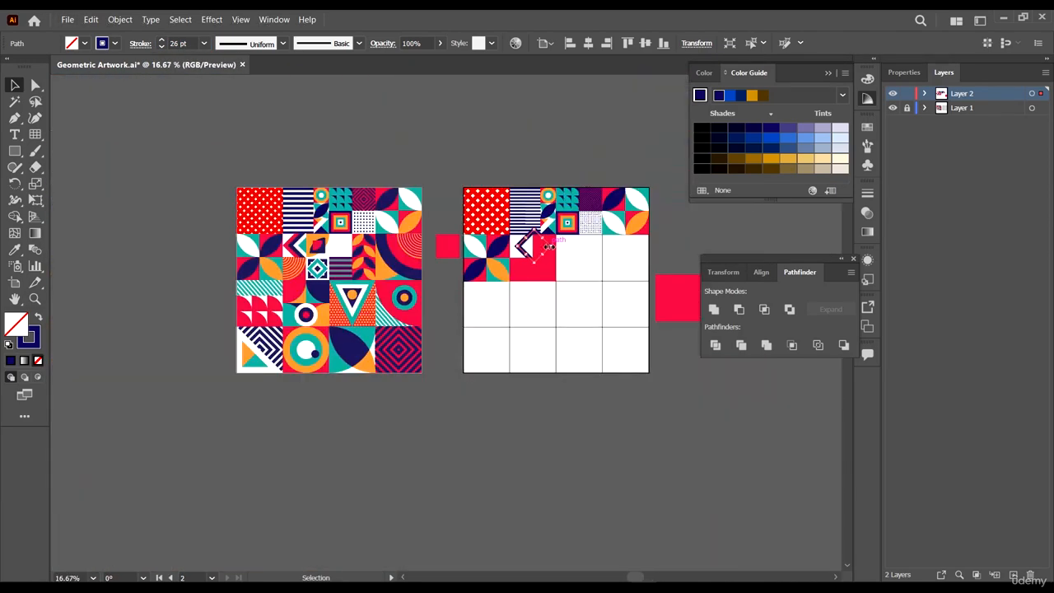
scroll(527, 230, "up", 3)
scroll(536, 272, "up", 6)
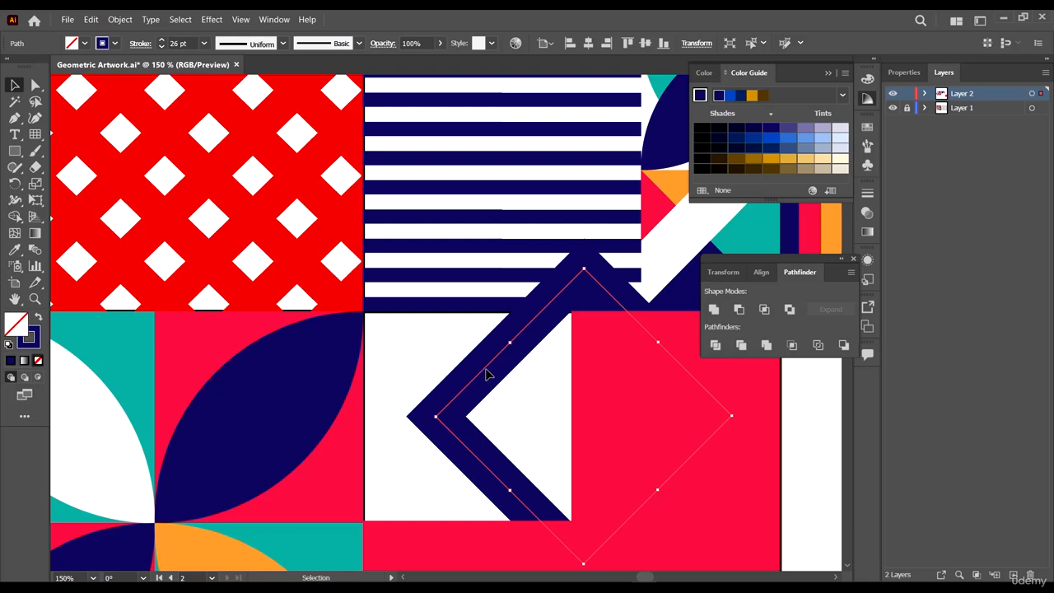
left_click_drag(485, 370, 444, 358)
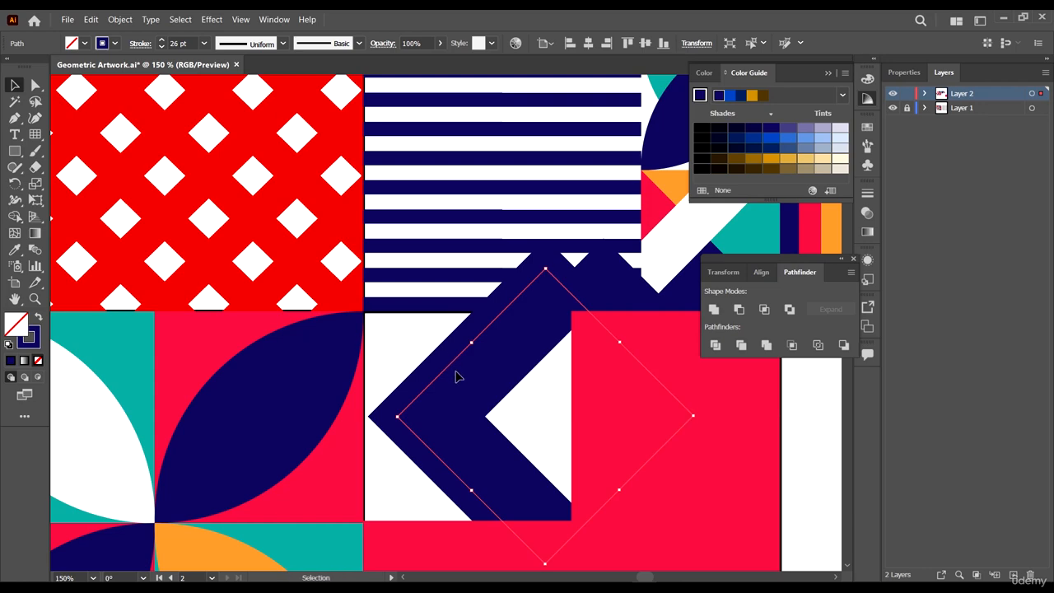
scroll(530, 346, "down", 4)
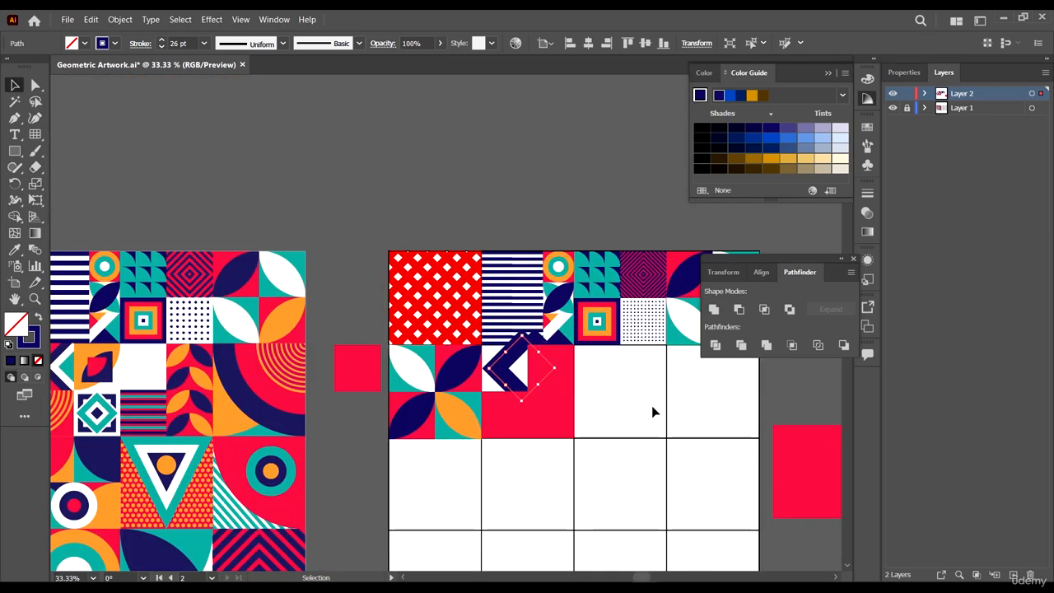
key("i")
left_click(631, 384)
scroll(612, 371, "down", 1)
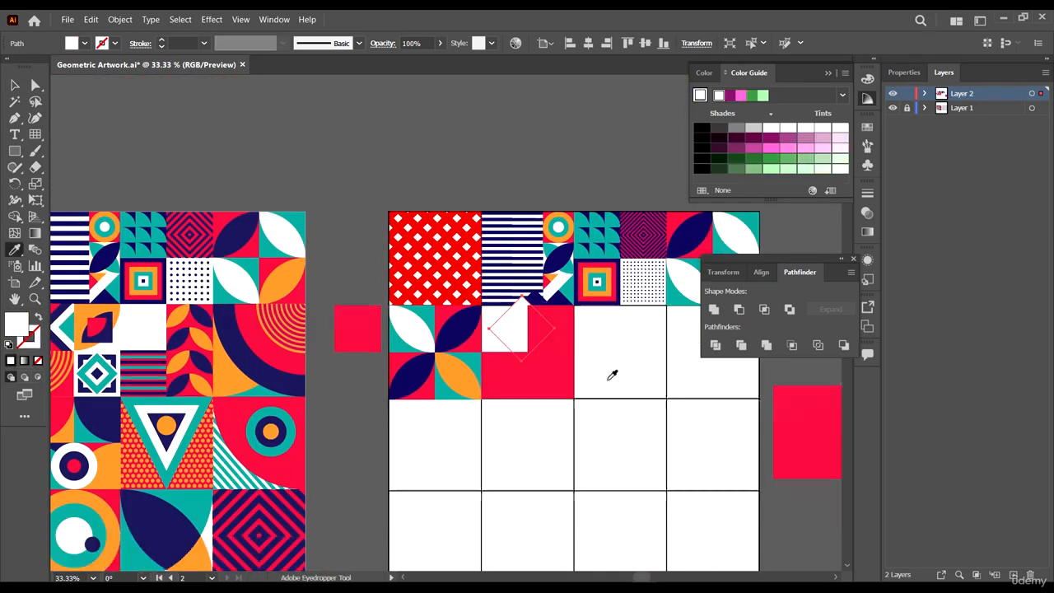
scroll(621, 329, "up", 1)
key("ctrl+z")
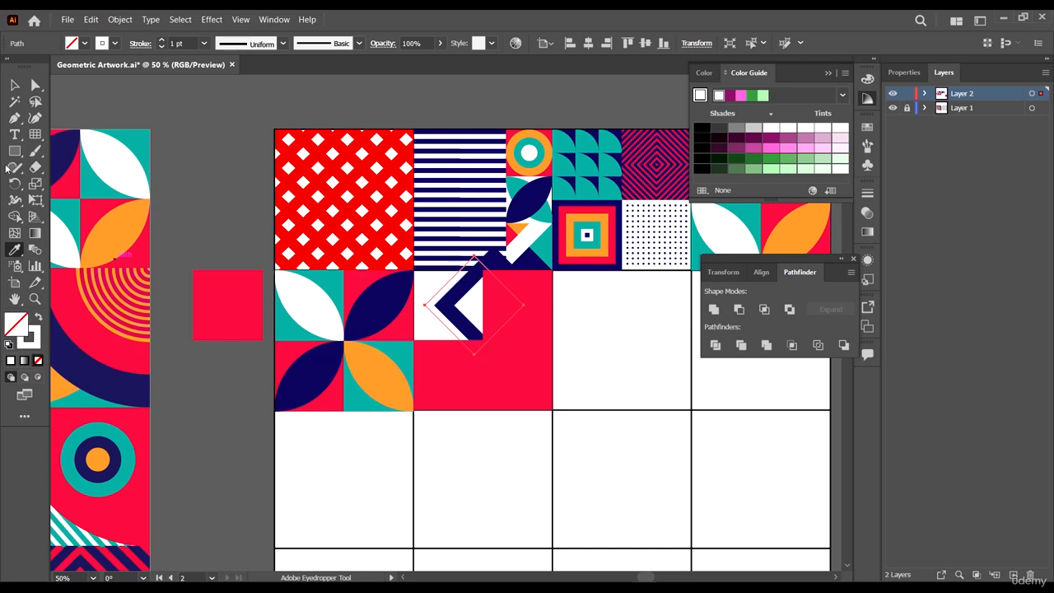
- Set the larger diamond's stroke weight to 26 pt
left_click(14, 86)
left_click(181, 43)
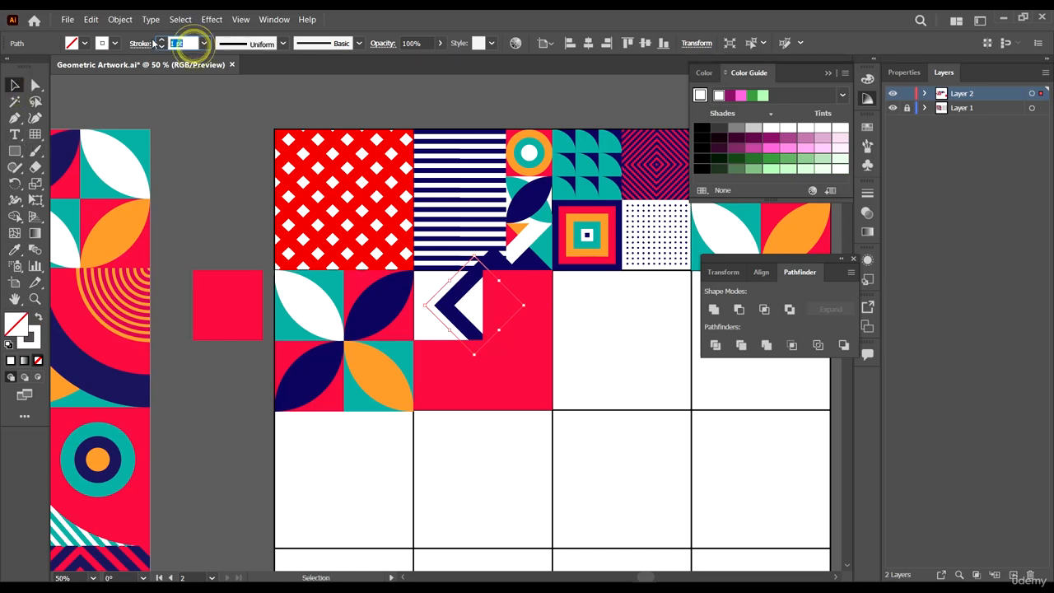
type("26")
left_click(86, 44)
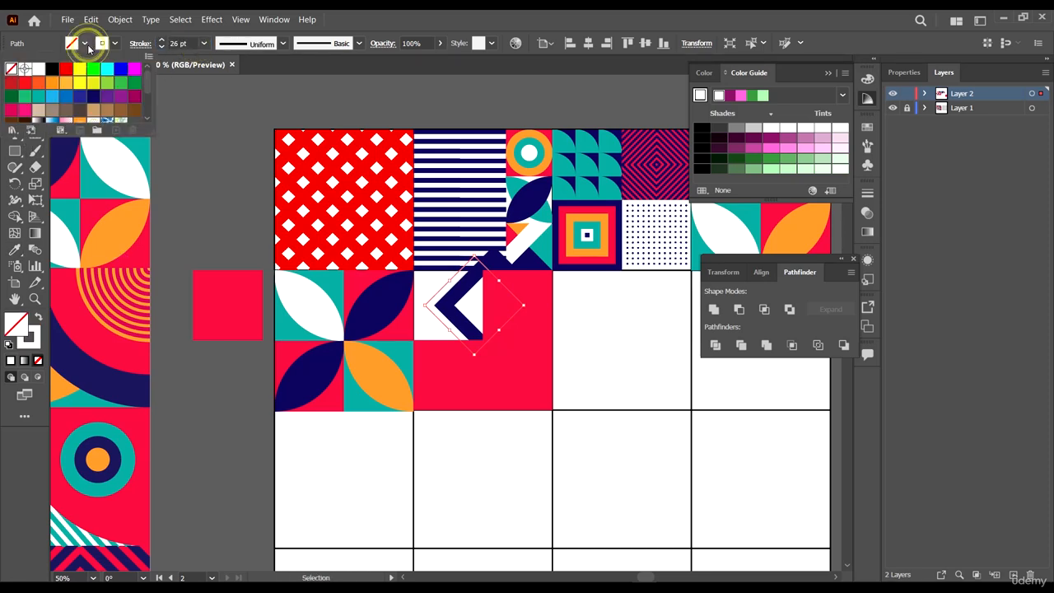
left_click(188, 39)
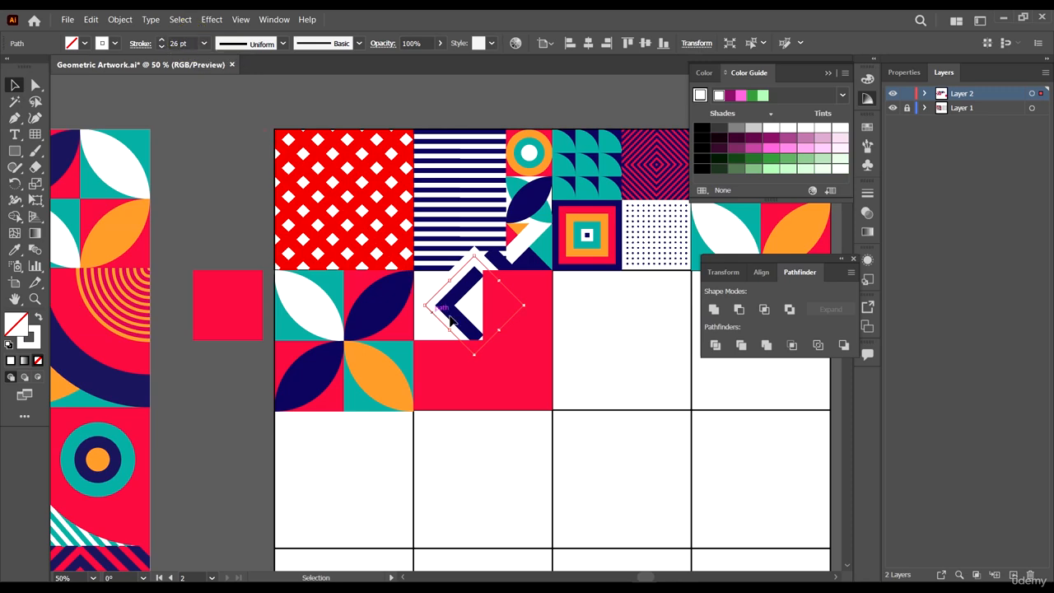
- Sample the red of the reference chevron onto the larger diamond and swap it to a red stroke
scroll(642, 383, "down", 2)
scroll(649, 380, "up", 2)
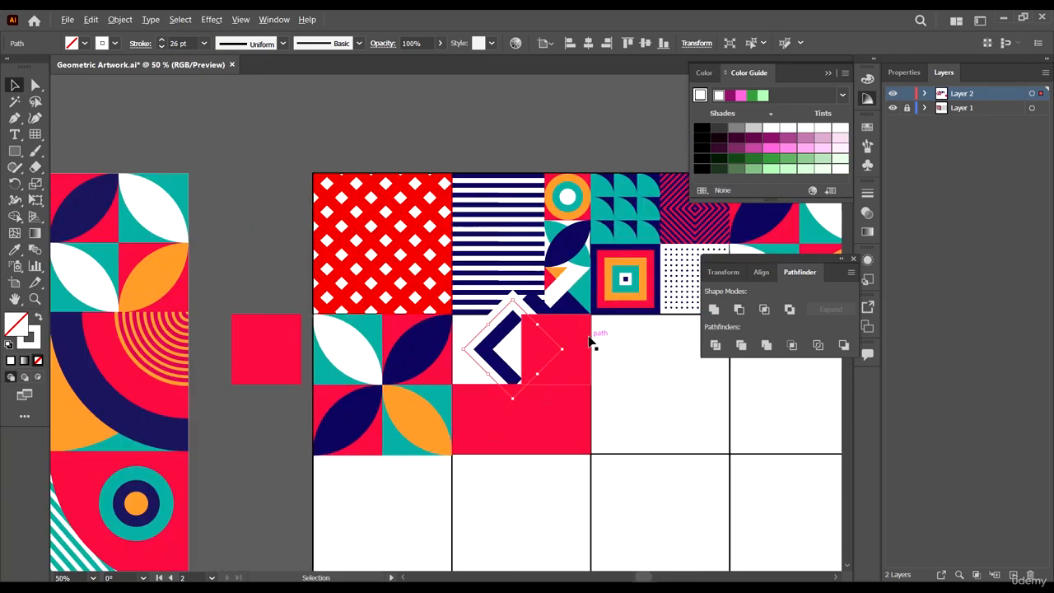
scroll(545, 362, "left", 5)
scroll(545, 363, "left", 2)
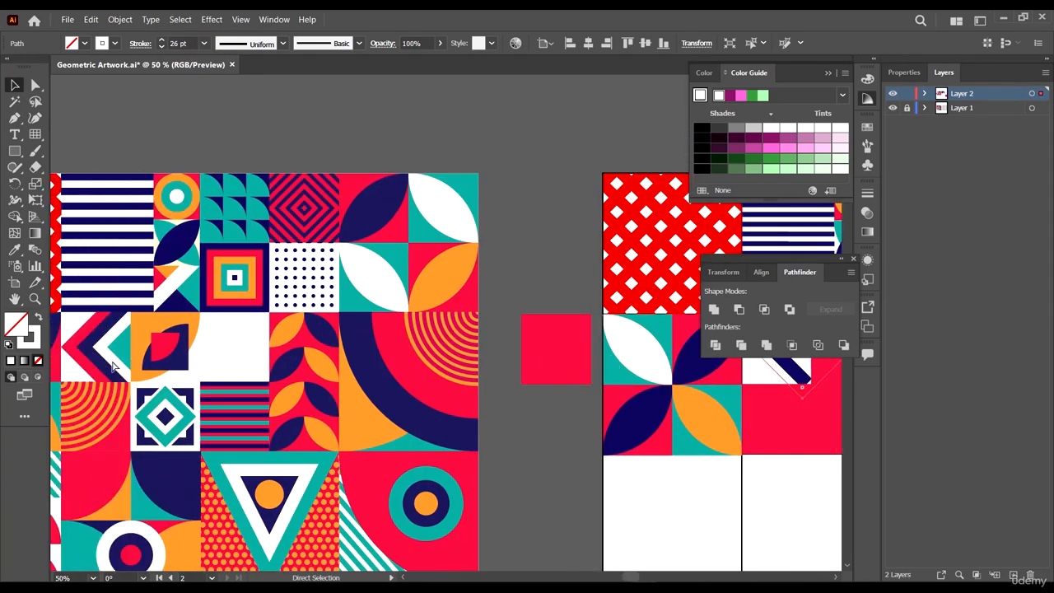
key("i")
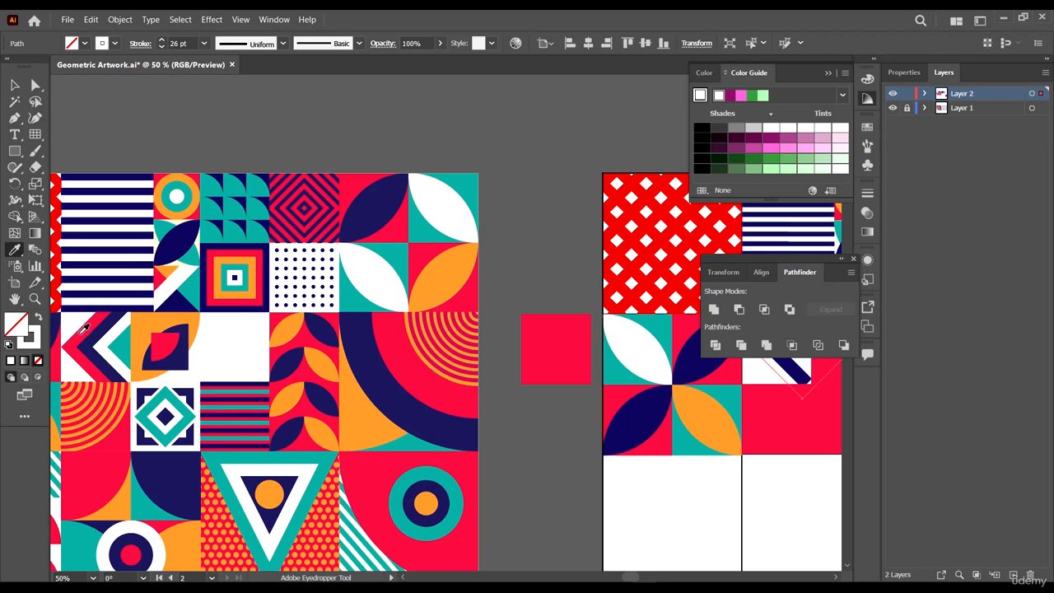
left_click(83, 332)
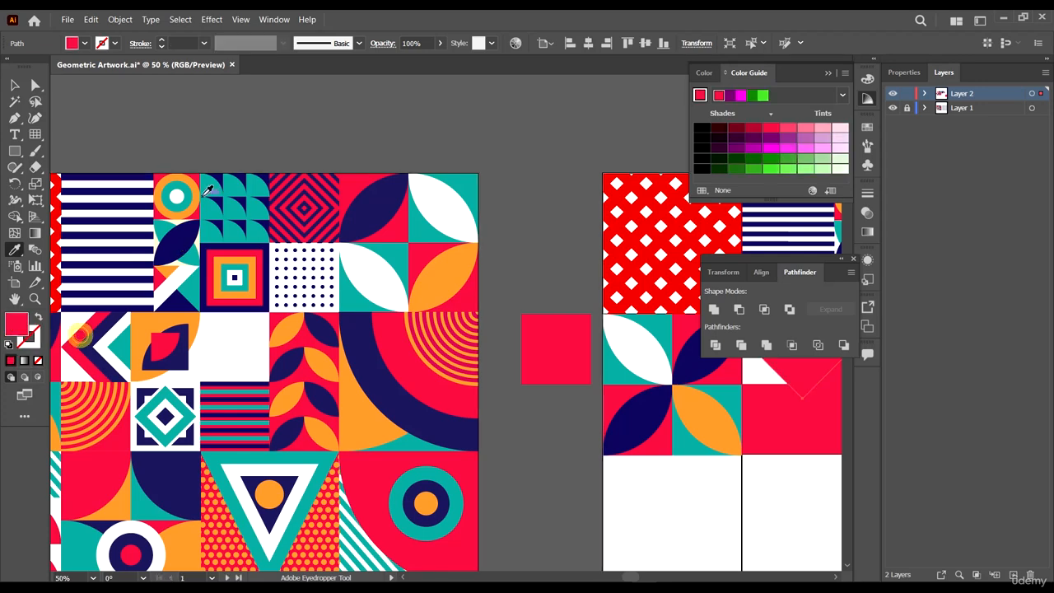
key("shift+x")
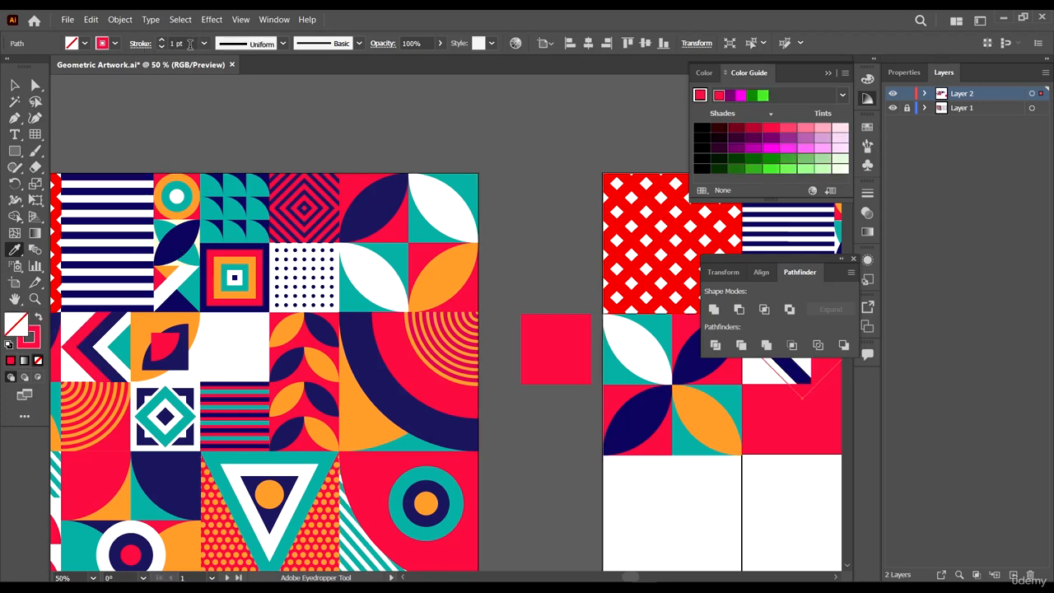
- Set the red diamond outline's stroke weight to 26 pt
double_click(190, 43)
type("26")
key("Return")
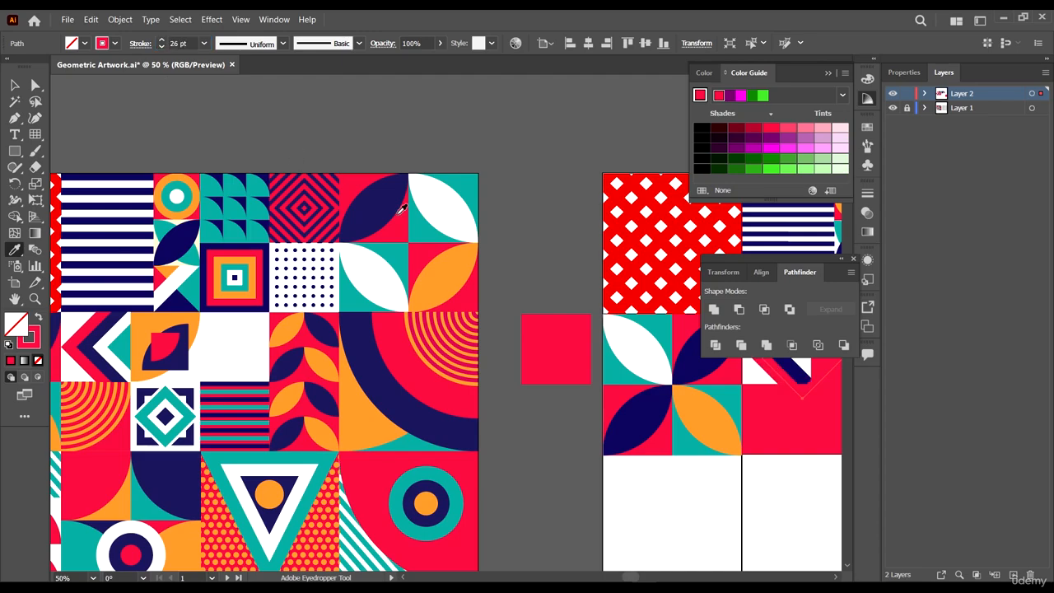
scroll(339, 232, "down", 4)
scroll(494, 288, "up", 7)
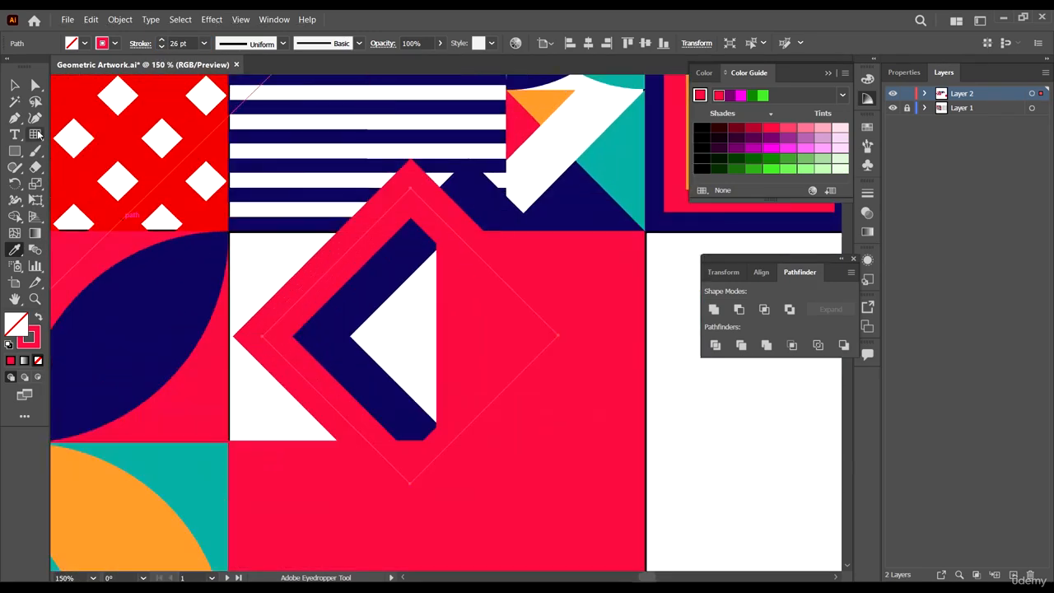
- Duplicate the red outlined diamond and place the copy further right in the cell
left_click(18, 85)
scroll(381, 301, "down", 6)
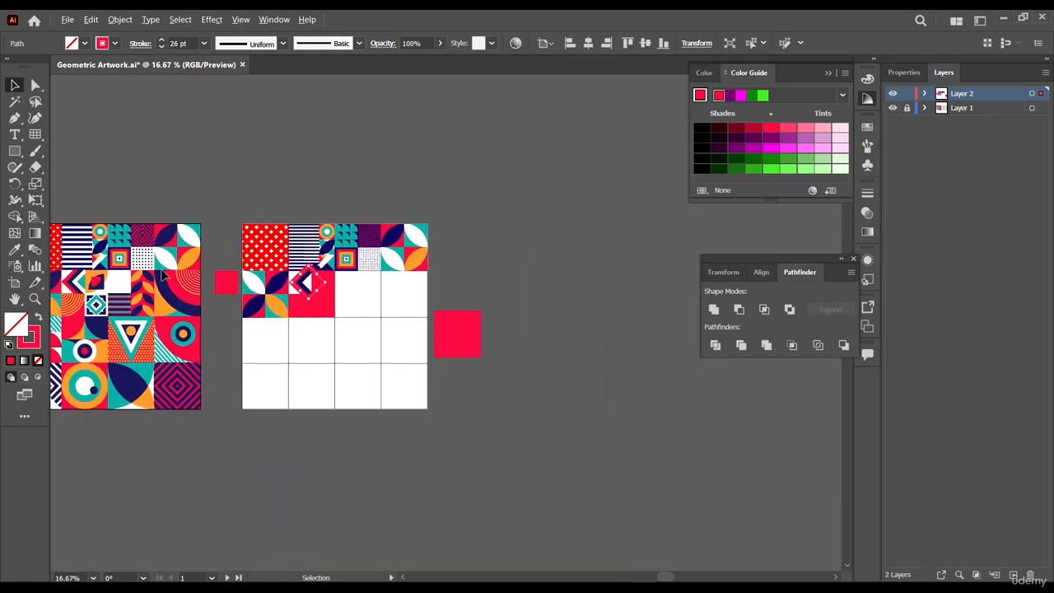
scroll(148, 295, "up", 5)
scroll(354, 219, "down", 4)
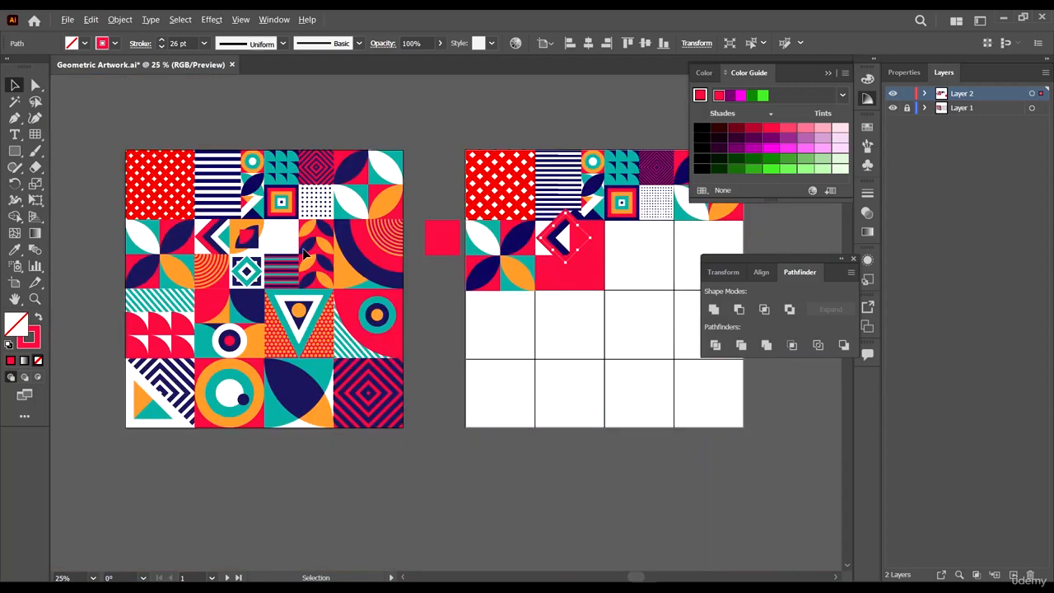
scroll(530, 255, "up", 4)
scroll(522, 273, "up", 4)
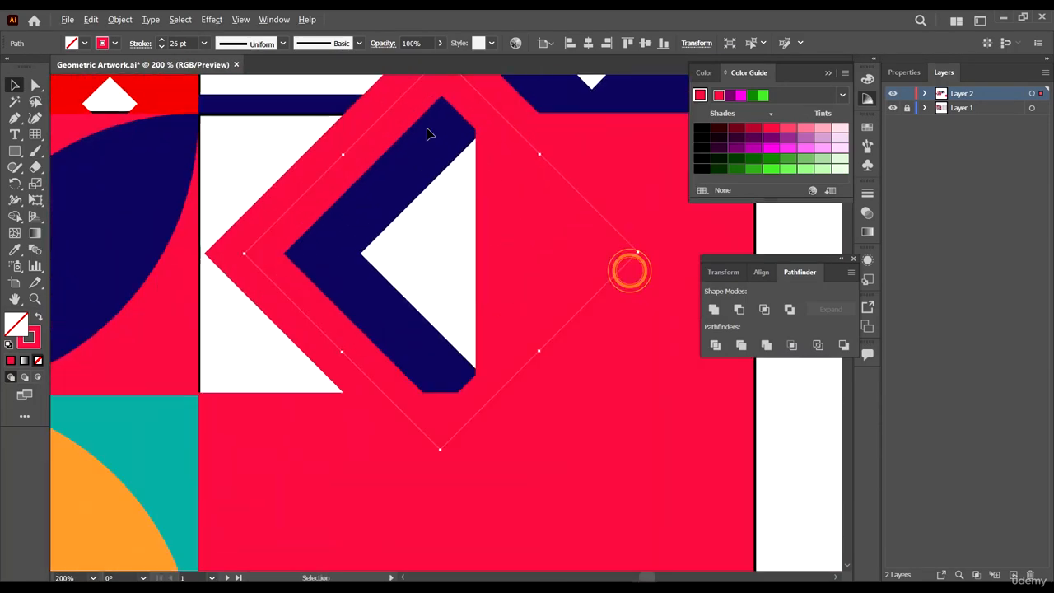
left_click_drag(289, 178, 590, 259)
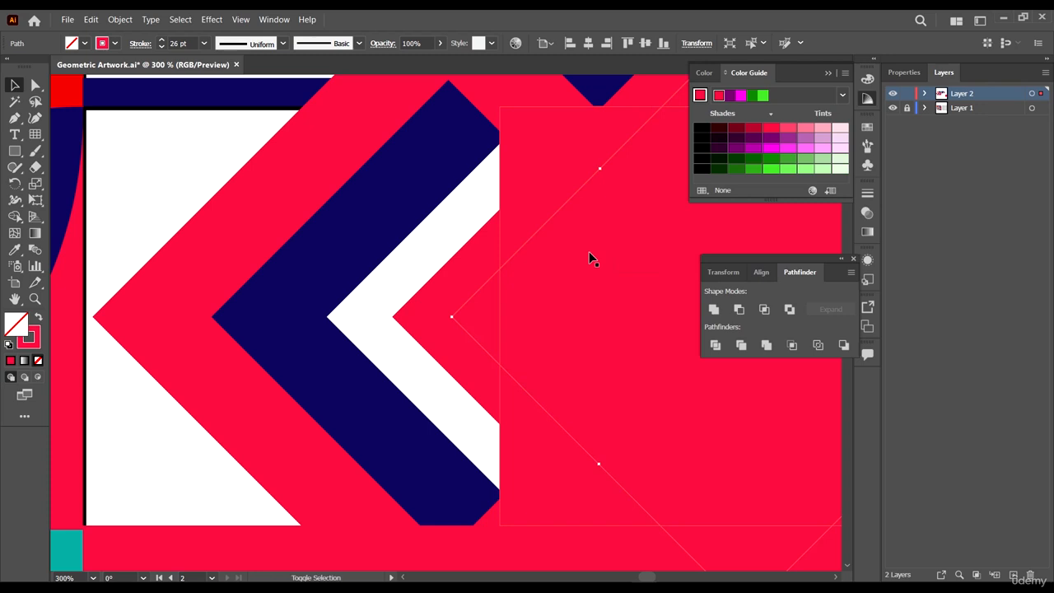
scroll(521, 242, "down", 3)
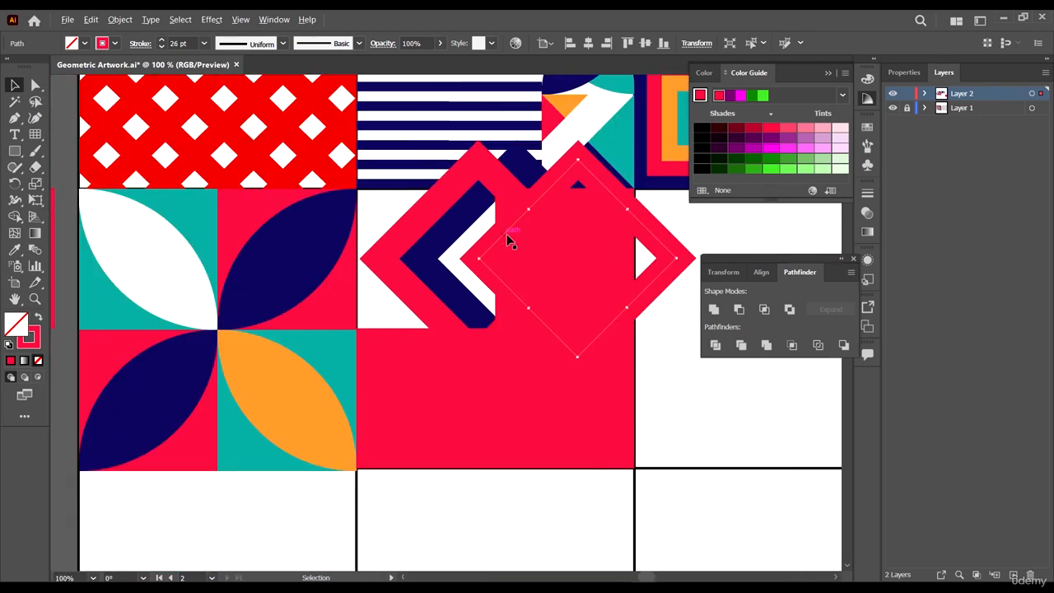
- Fill the diamond copy with teal using the Eyedropper and move it left so its tip meets the chevrons
key("i")
left_click(615, 135)
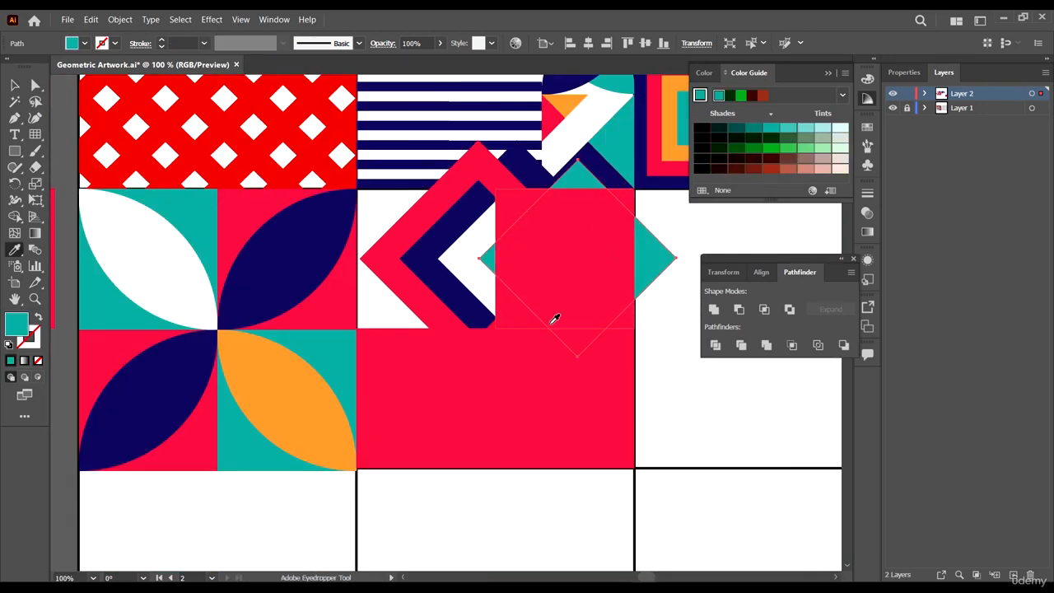
key("v")
scroll(501, 239, "up", 4)
left_click_drag(457, 300, 410, 298)
scroll(424, 310, "down", 2)
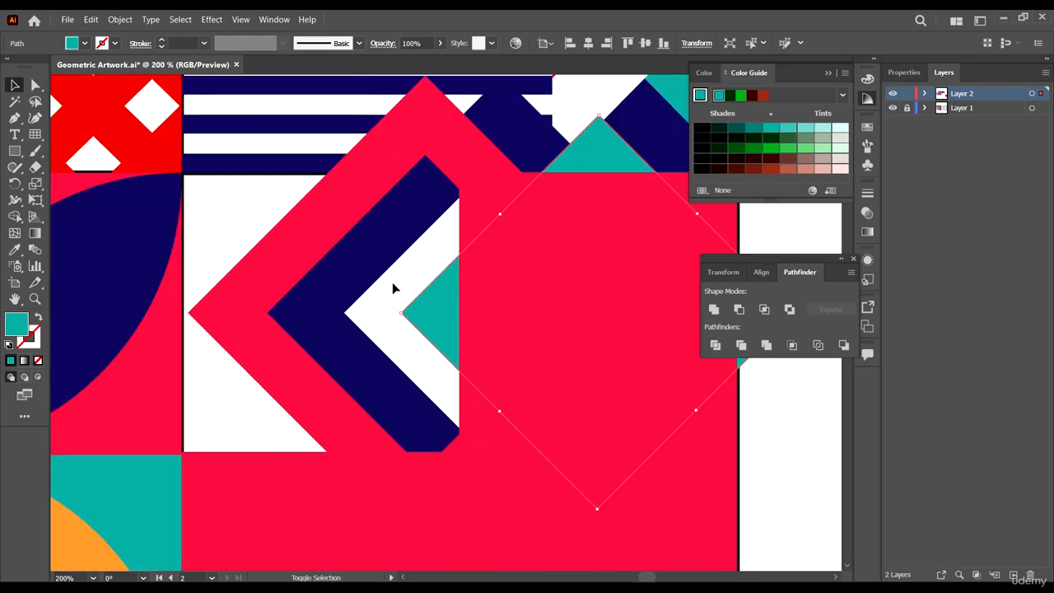
- Nudge the teal diamond slightly right so its tip sits against the inner white chevron
left_click(400, 285)
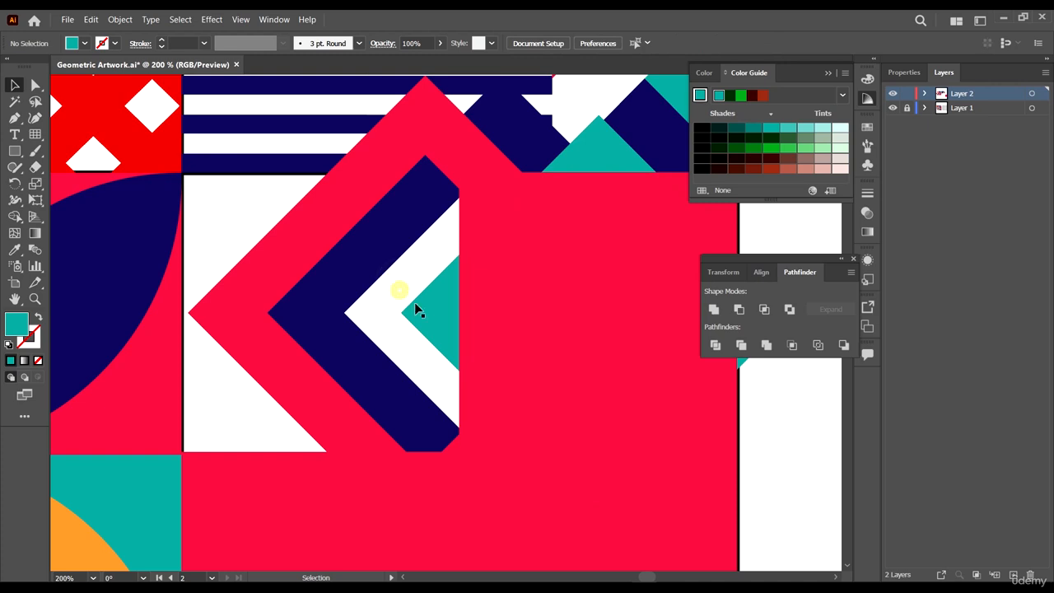
scroll(417, 304, "up", 1)
left_click_drag(420, 308, 434, 310)
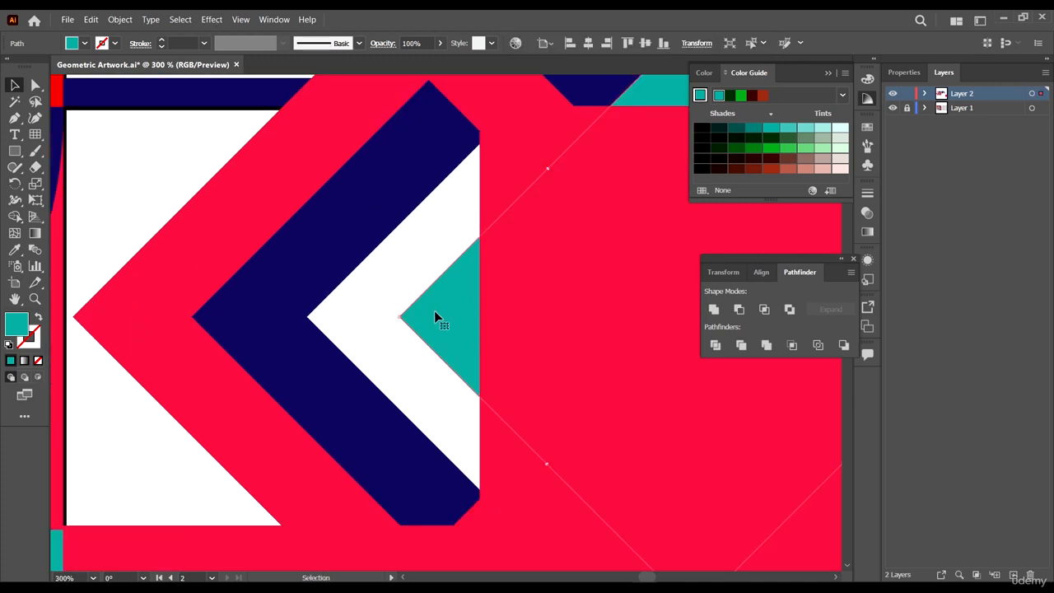
left_click(324, 246, "shift")
left_click(271, 181, "shift")
left_click(497, 301, "shift")
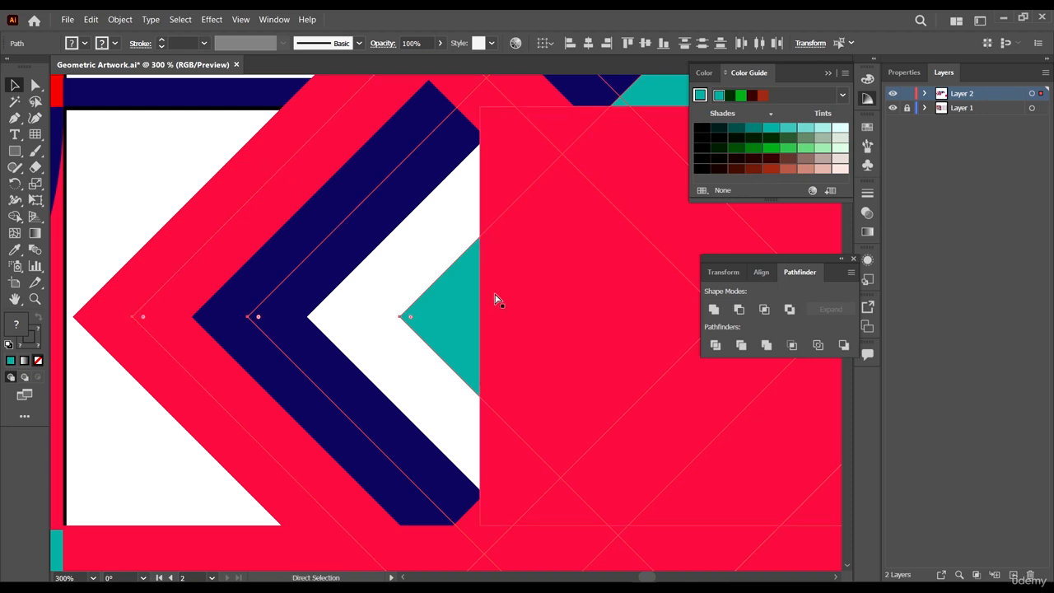
- Move the red square copy over the chevron cell and clip the diamond artwork to it with a clipping mask
scroll(498, 265, "down", 4)
left_click(153, 262)
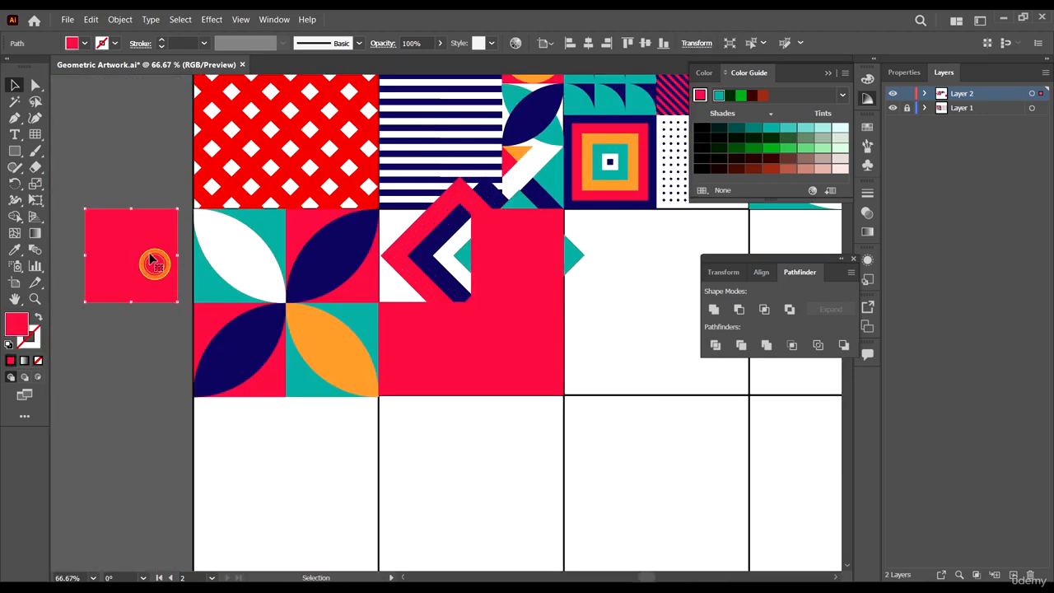
left_click_drag(155, 263, 452, 318)
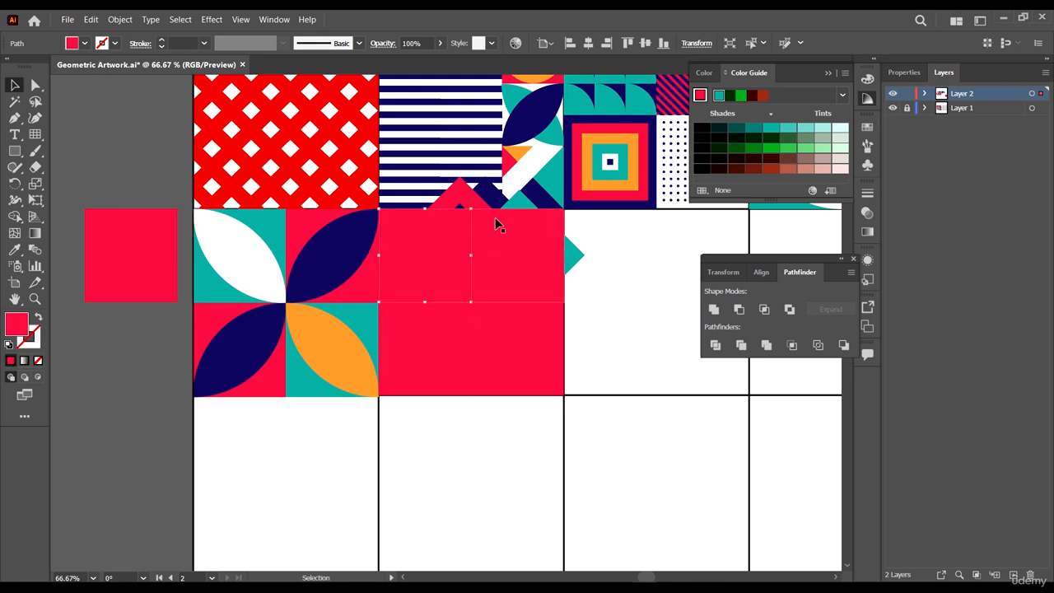
scroll(494, 217, "up", 2)
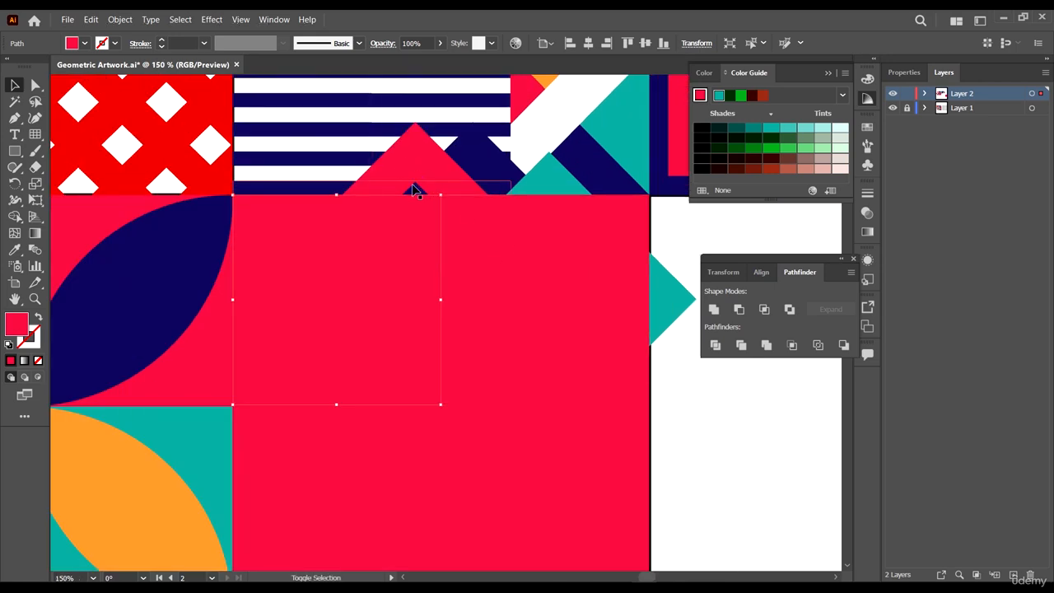
left_click(481, 161, "shift")
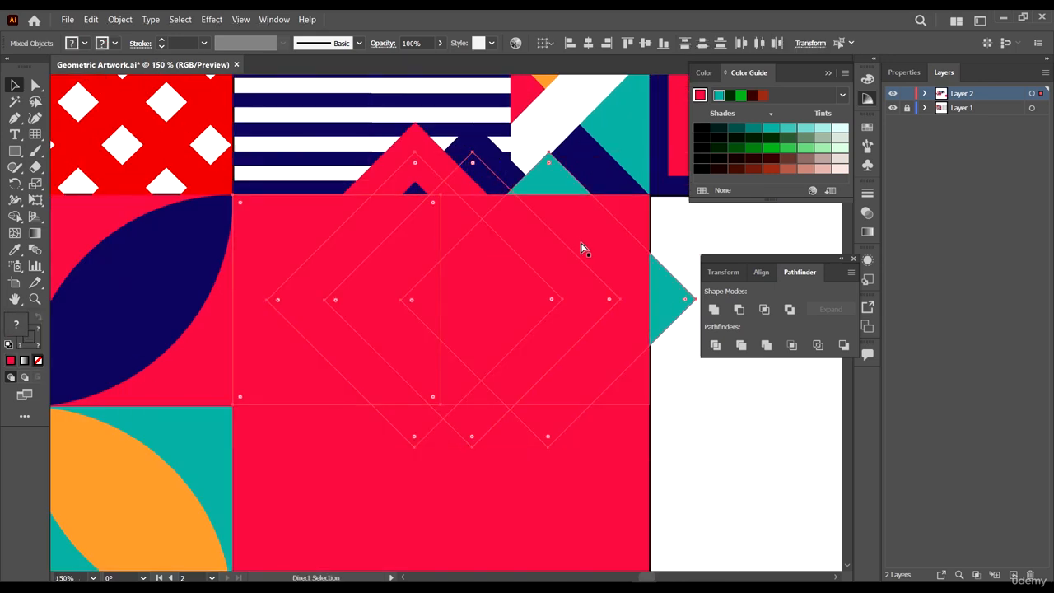
key("ctrl+7")
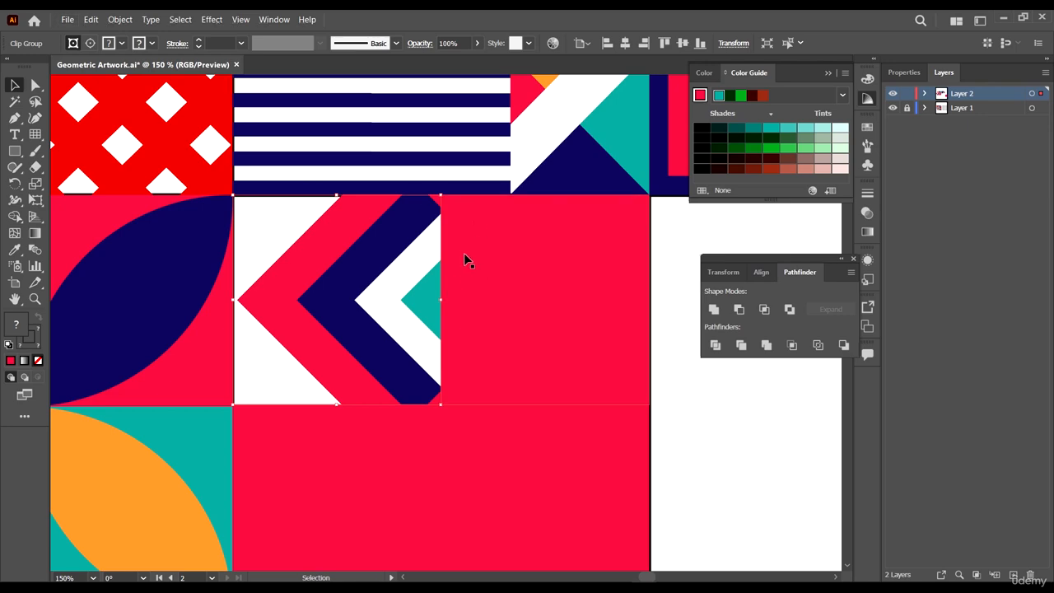
- Enter the clip group and delete the right anchor of the red outlined diamond to open it into a chevron
scroll(469, 257, "down", 3)
scroll(465, 235, "up", 5)
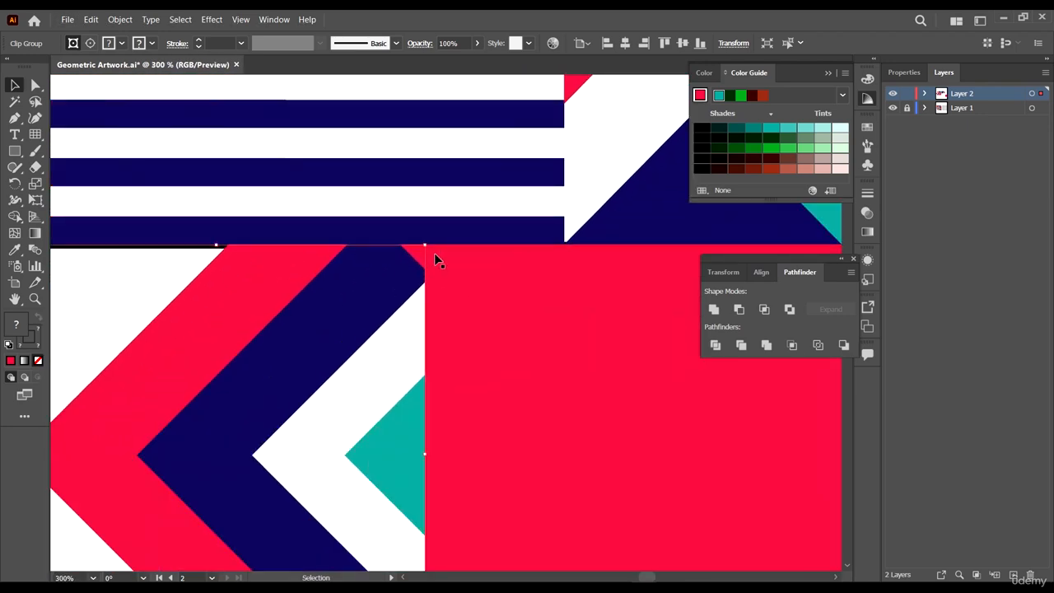
scroll(424, 290, "down", 3)
scroll(424, 284, "up", 1)
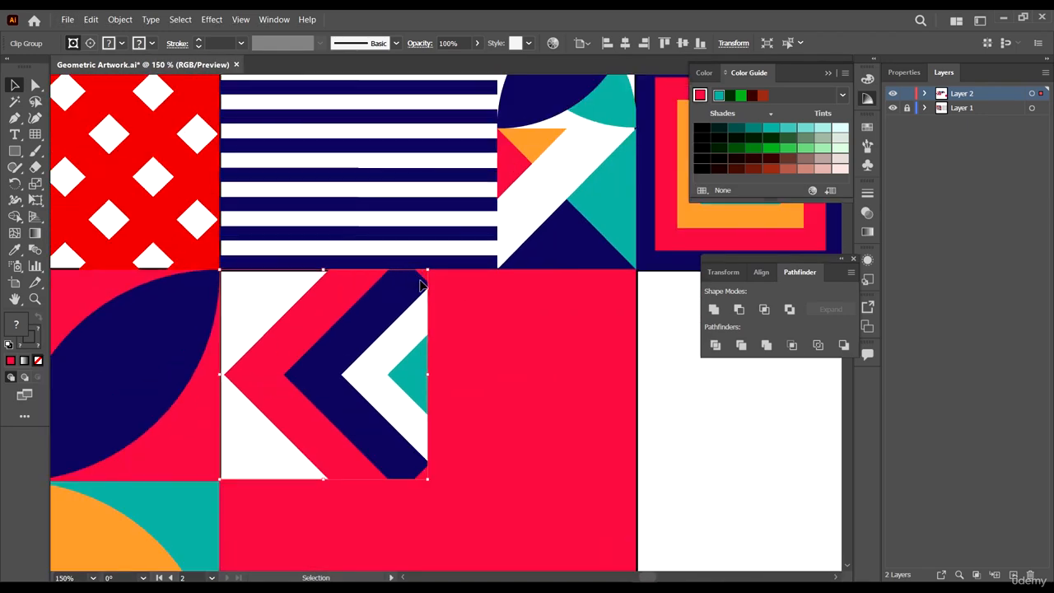
scroll(422, 263, "down", 1)
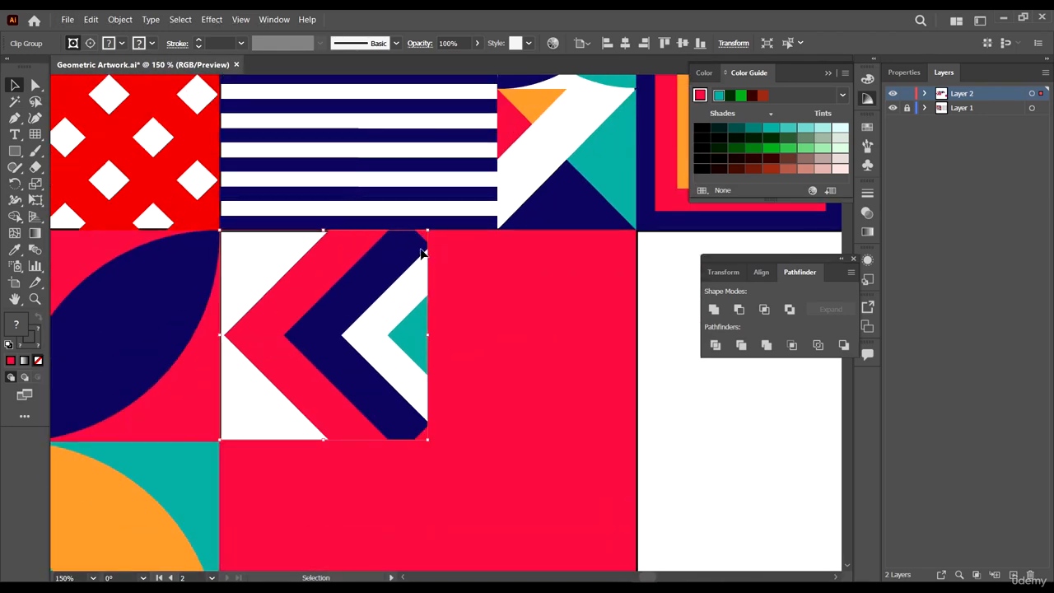
double_click(310, 280)
double_click(322, 266)
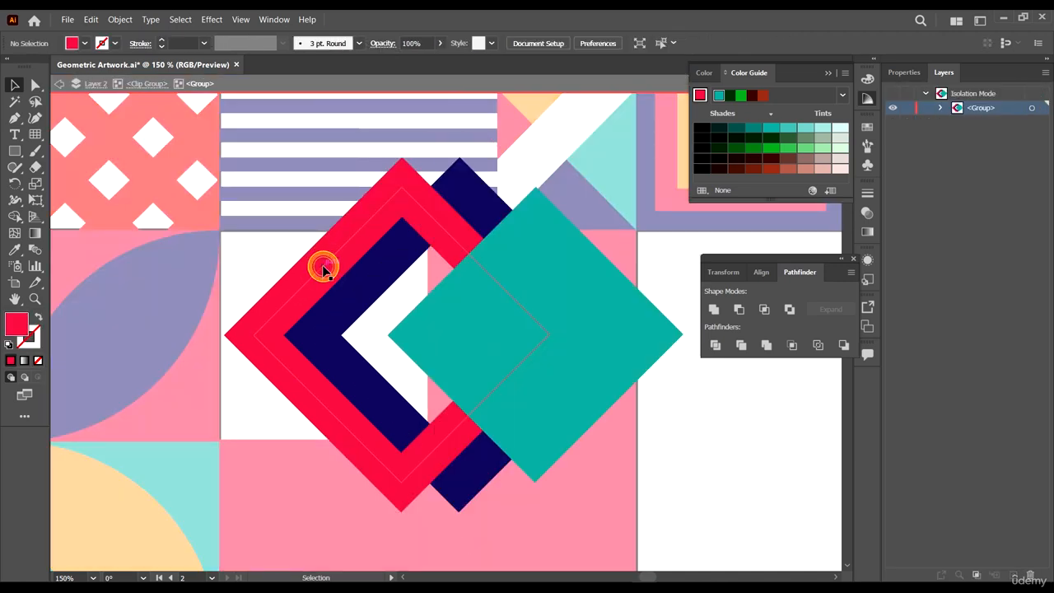
left_click(324, 268)
left_click(33, 83)
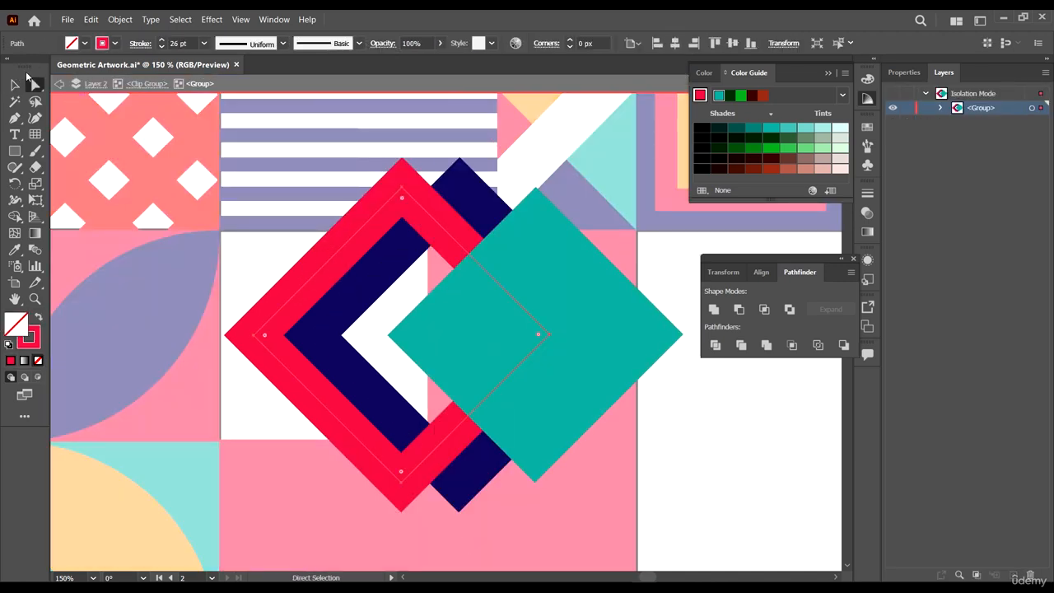
left_click(541, 334)
key("Delete")
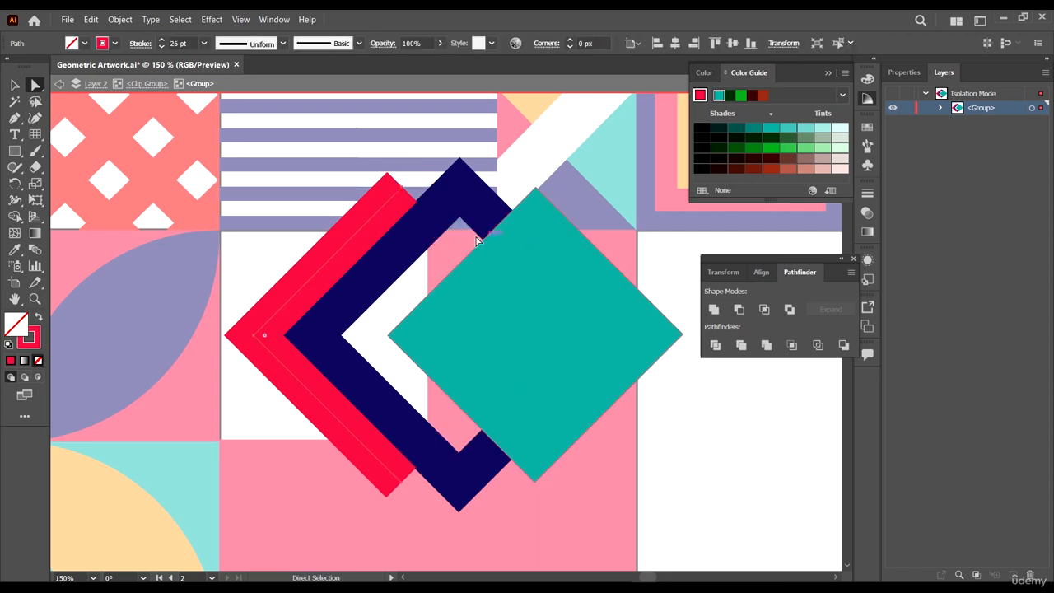
- Delete the right anchor of the navy outlined diamond to open it into a chevron, and exit isolation mode
left_click(463, 200)
left_click(484, 214)
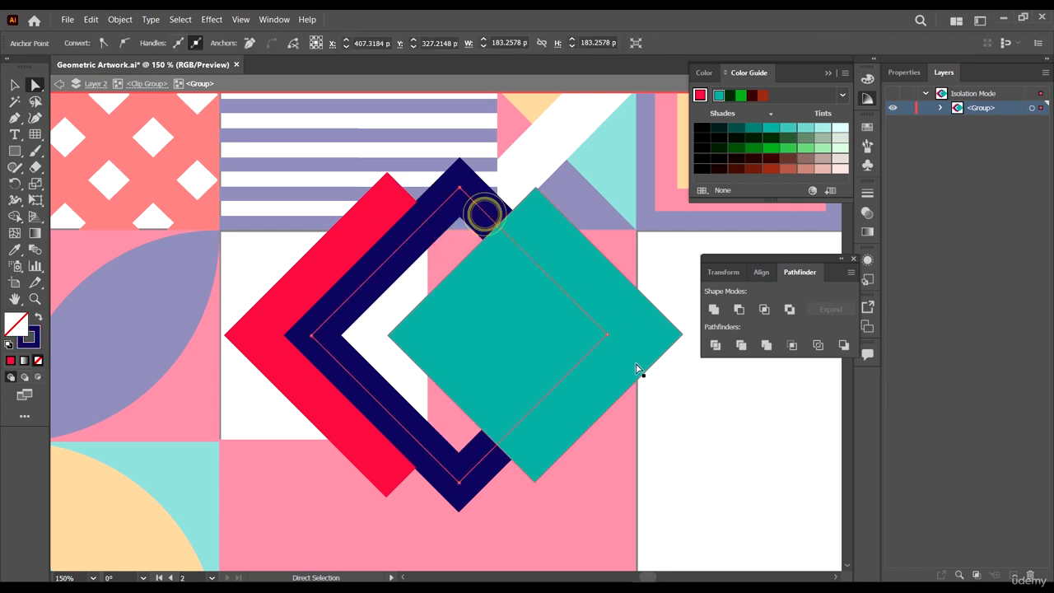
left_click(608, 336)
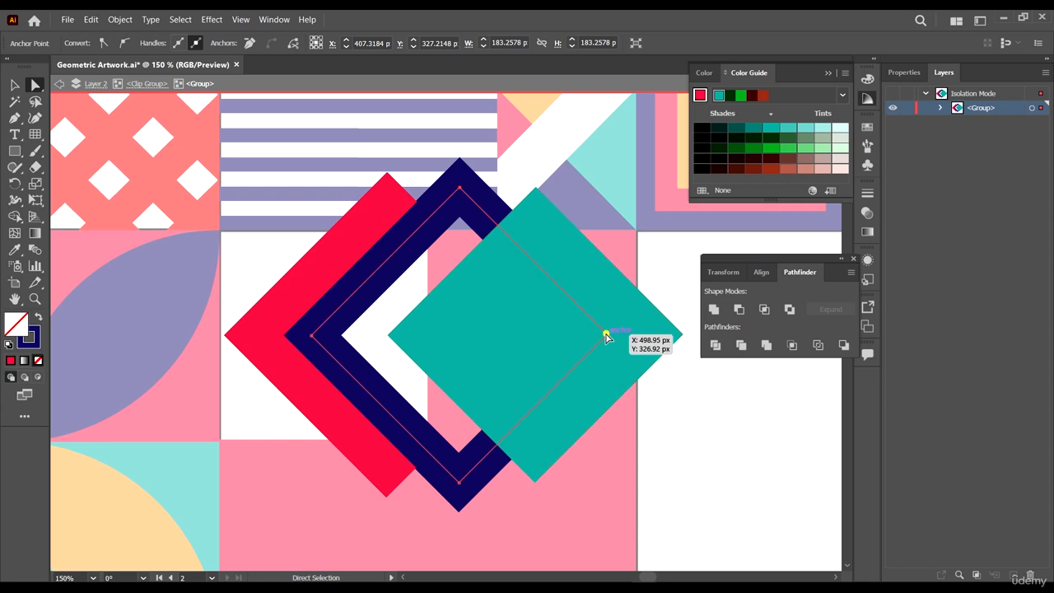
key("Delete")
double_click(772, 442)
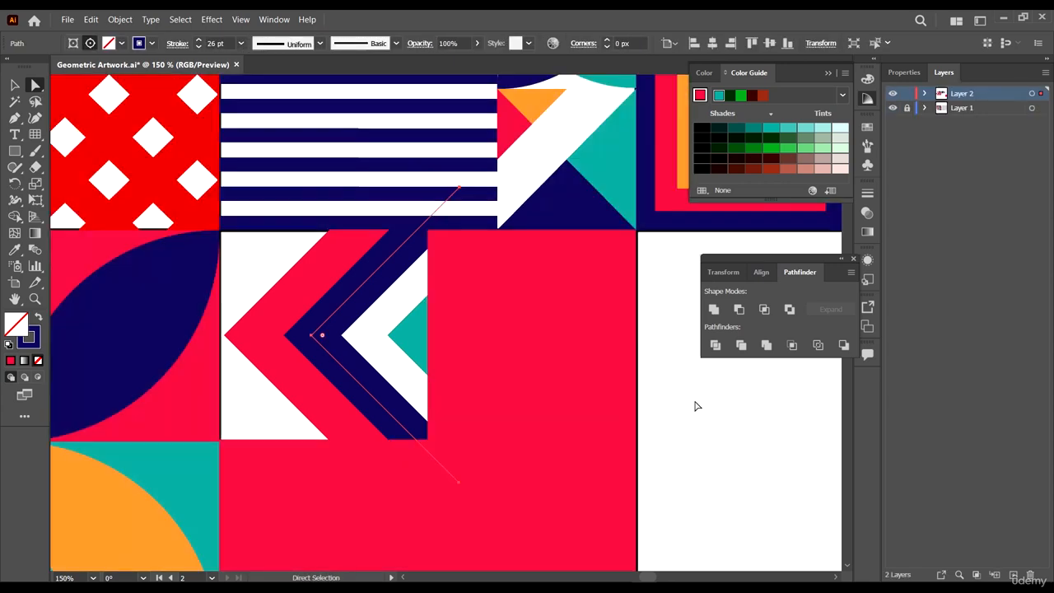
- Zoom out to compare the finished chevron cell with the reference artwork
scroll(368, 220, "down", 1)
scroll(504, 256, "down", 1)
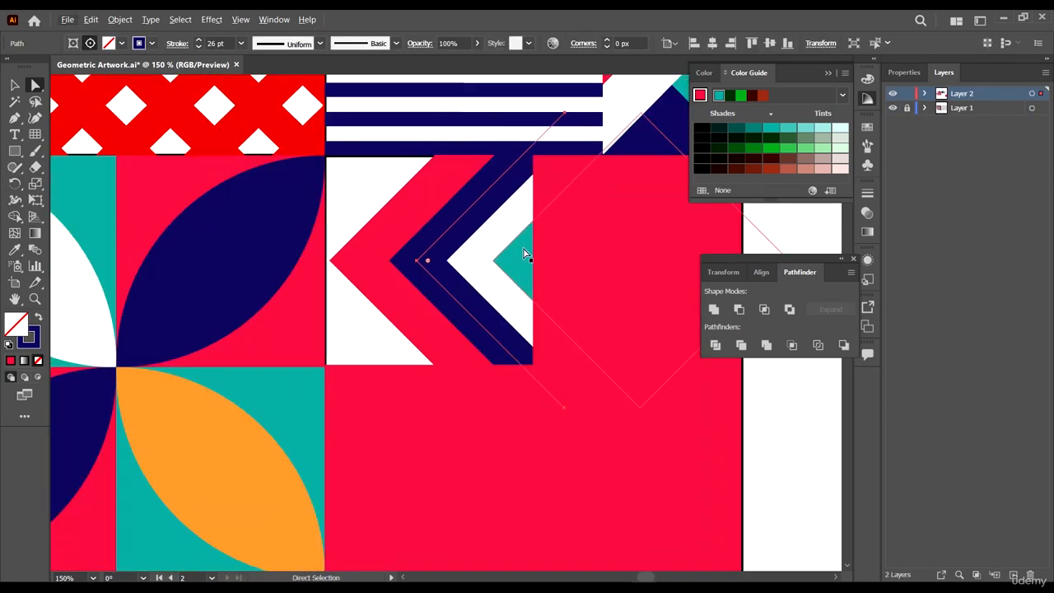
scroll(525, 251, "up", 1)
left_click(15, 87)
left_click(14, 86)
key("ctrl+minus")
key("ctrl+minus")
key("ctrl+minus")
key("ctrl+minus")
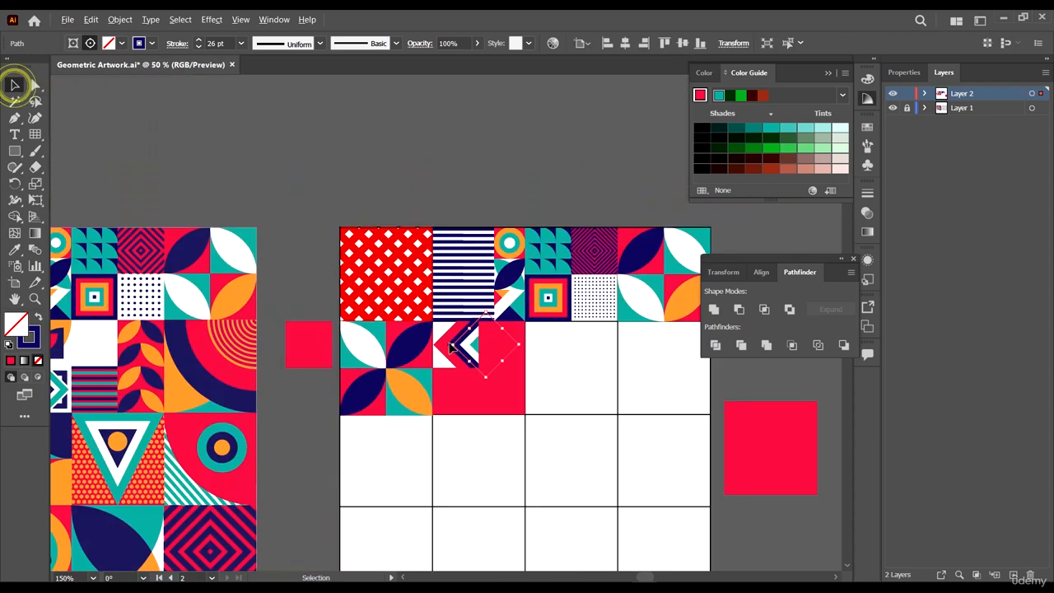
left_click(502, 161)
scroll(618, 319, "down", 2)
scroll(623, 317, "down", 2)
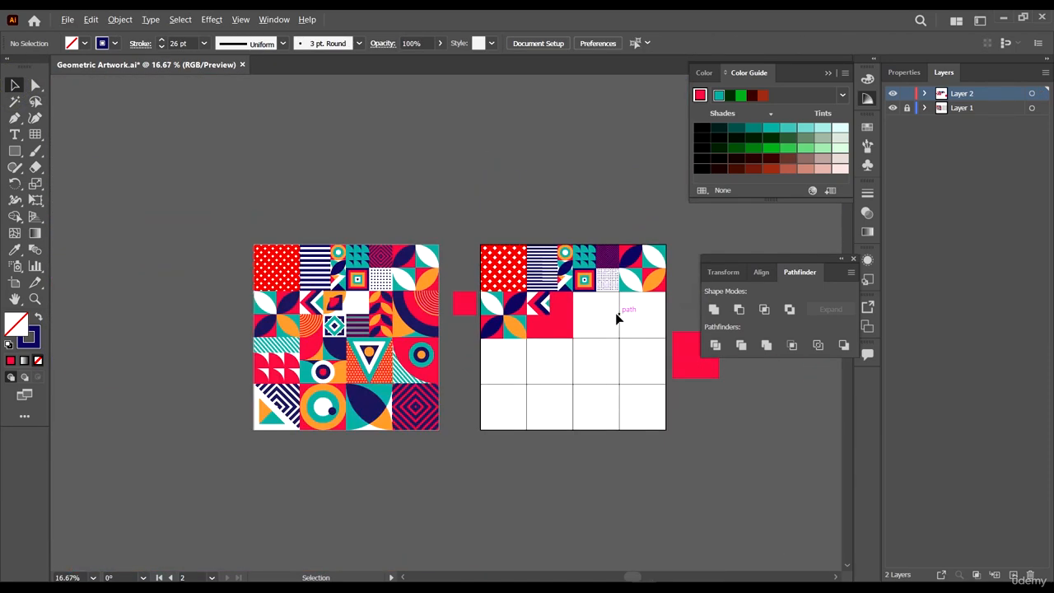
scroll(595, 313, "up", 2)
left_click_drag(179, 311, 377, 289)
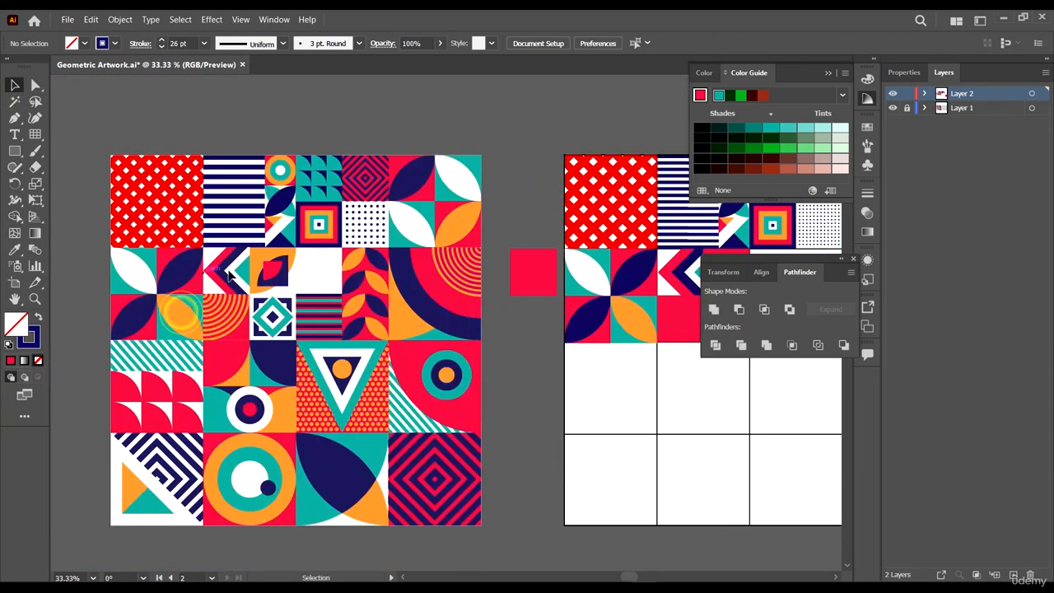
scroll(461, 272, "right", 3)
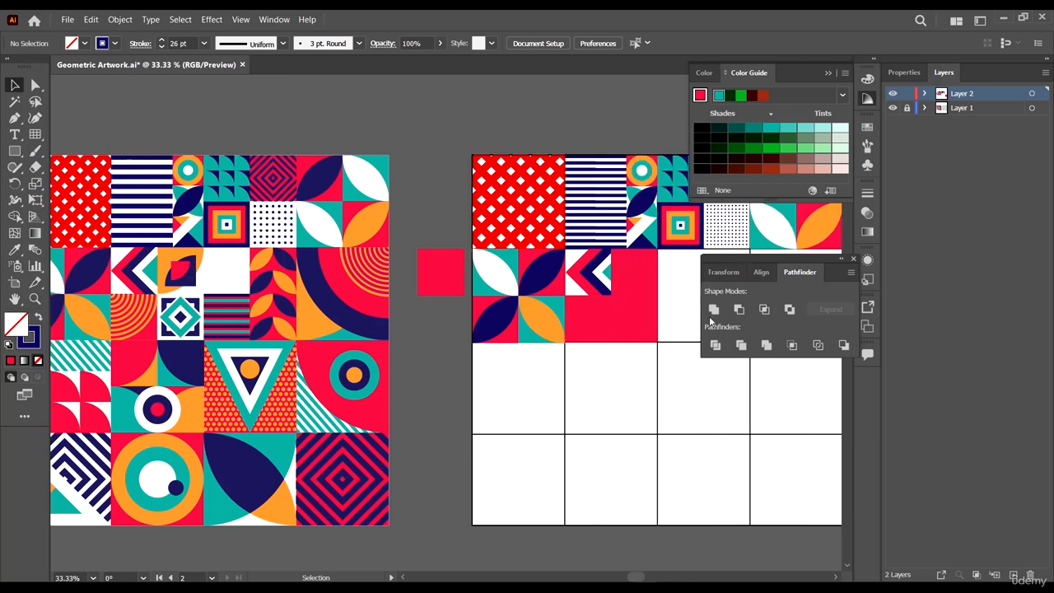
- Fill the red square in the next cell with orange sampled from the reference artwork
scroll(638, 271, "up", 3)
left_click(629, 238)
scroll(640, 292, "right", 4)
scroll(540, 236, "up", 2)
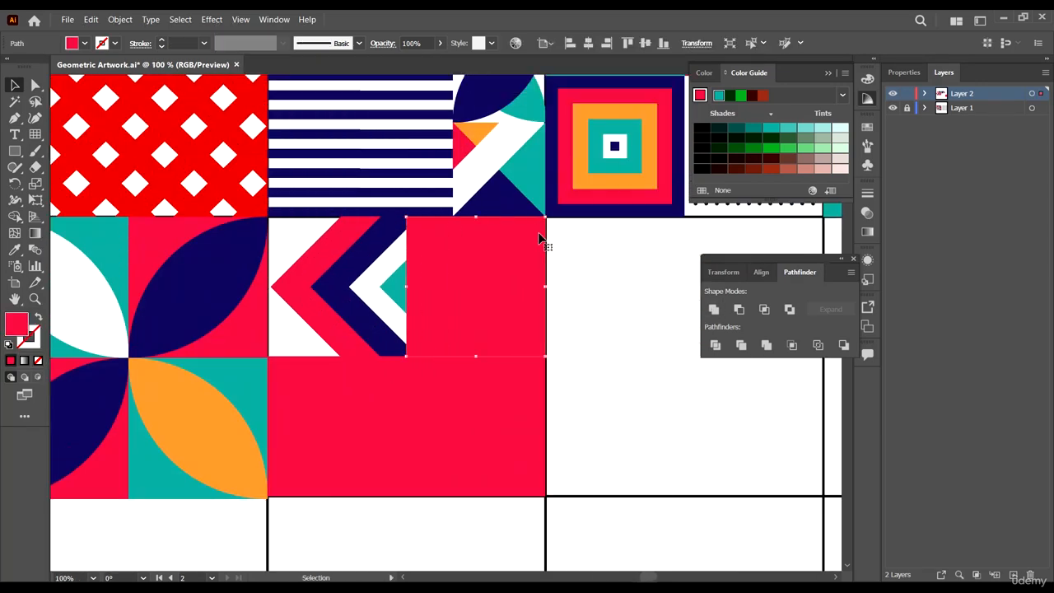
key("i")
left_click(635, 208)
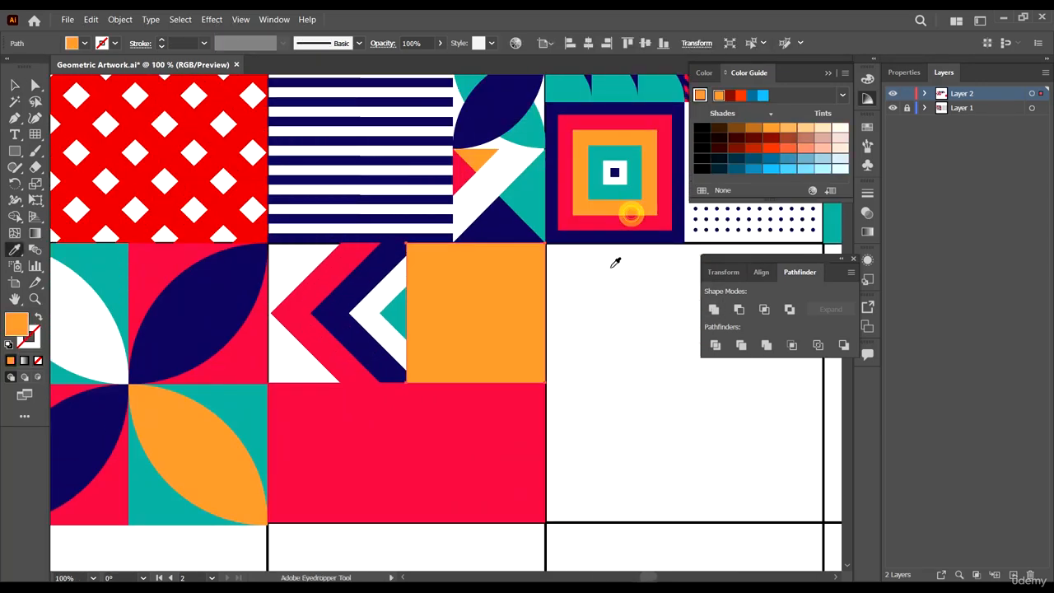
- Round the orange square's bottom-right corner fully into a quarter circle
key("a")
left_click(544, 383)
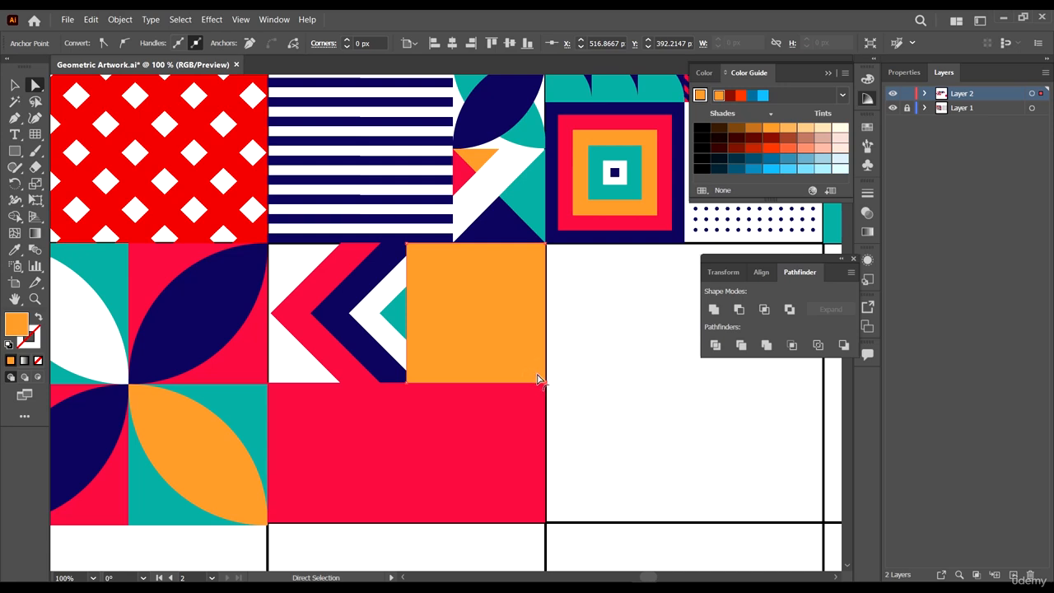
left_click_drag(536, 375, 319, 249)
- Duplicate the orange quarter circle at a smaller size inside the same cell
key("v")
left_click(595, 334)
left_click(503, 303)
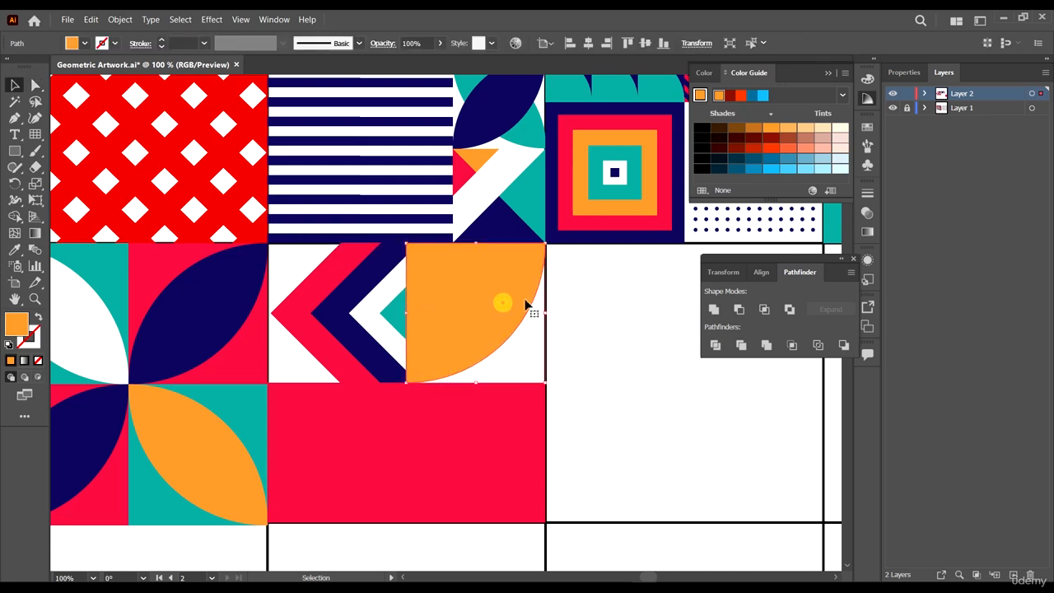
left_click_drag(544, 244, 510, 269)
left_click_drag(517, 347, 399, 260)
left_click_drag(497, 327, 501, 330)
scroll(560, 328, "down", 3)
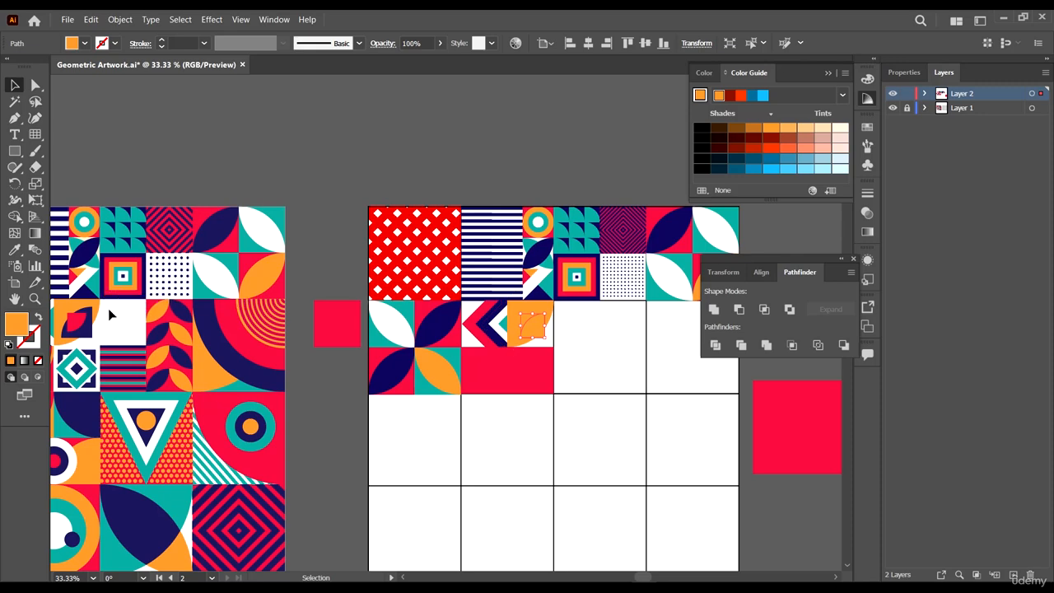
- Fill the smaller quarter circle with navy sampled from the reference and nudge it toward the cell's bottom-right
key("i")
left_click(86, 326)
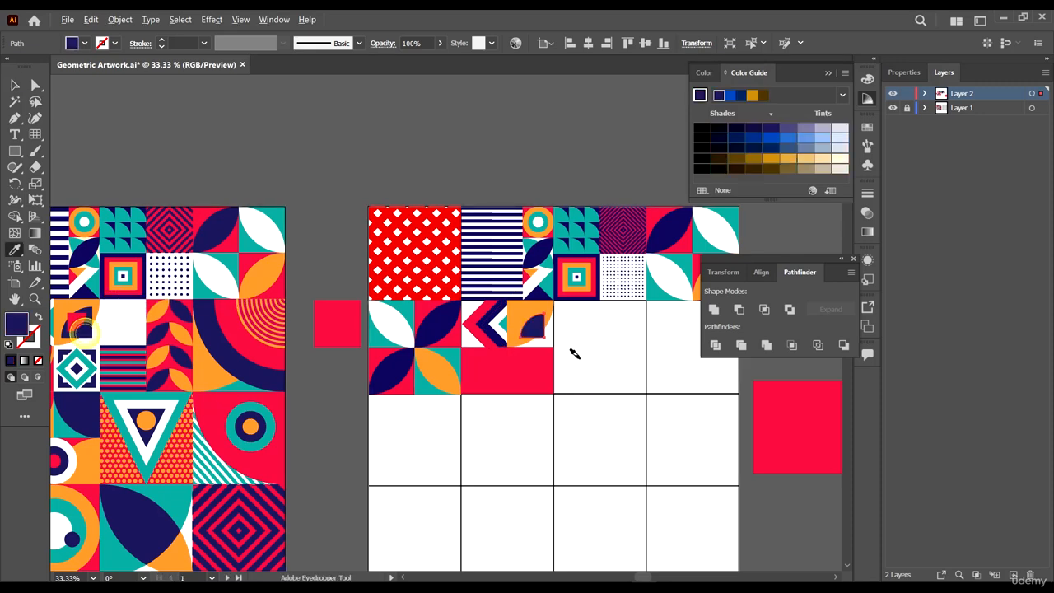
scroll(581, 350, "up", 5)
key("v")
left_click_drag(542, 369, 557, 384)
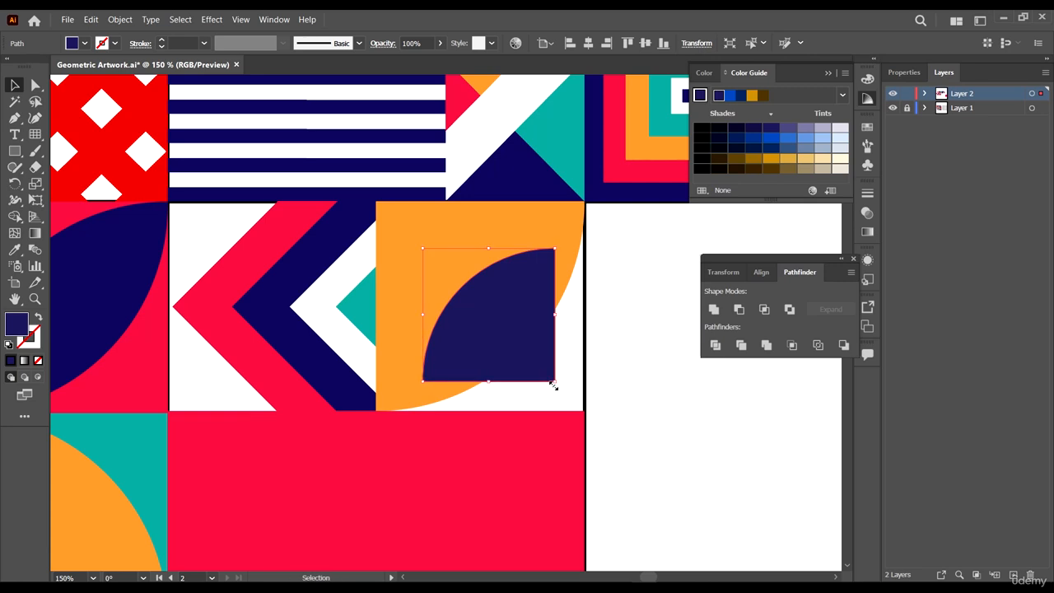
- Duplicate the navy quarter circle flipped and smaller inside the same cell, and fill the copy with red sampled from the neighbouring cell
left_click_drag(558, 389, 432, 255)
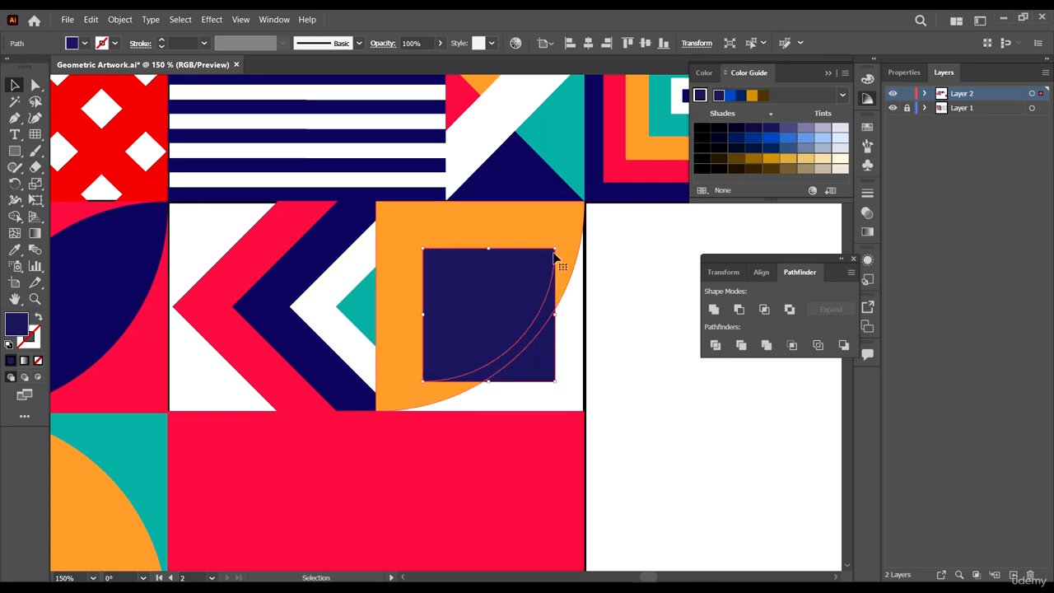
left_click_drag(555, 251, 500, 293)
scroll(544, 330, "down", 2)
key("i")
left_click(517, 409)
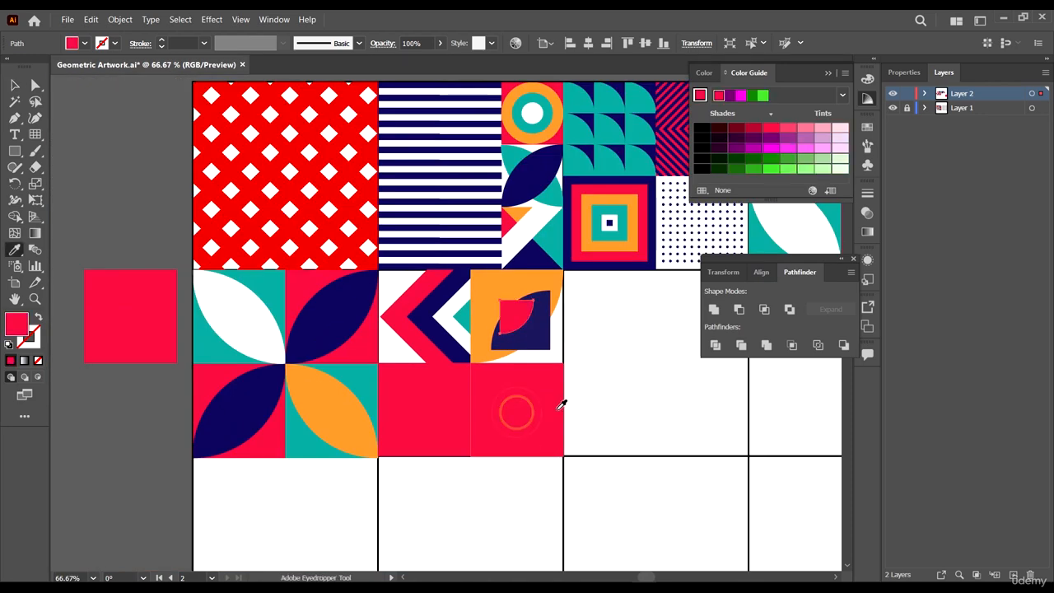
- Fill the red square below the chevron cell with orange sampled from the cell above it
key("v")
left_click(616, 383)
scroll(633, 345, "down", 4)
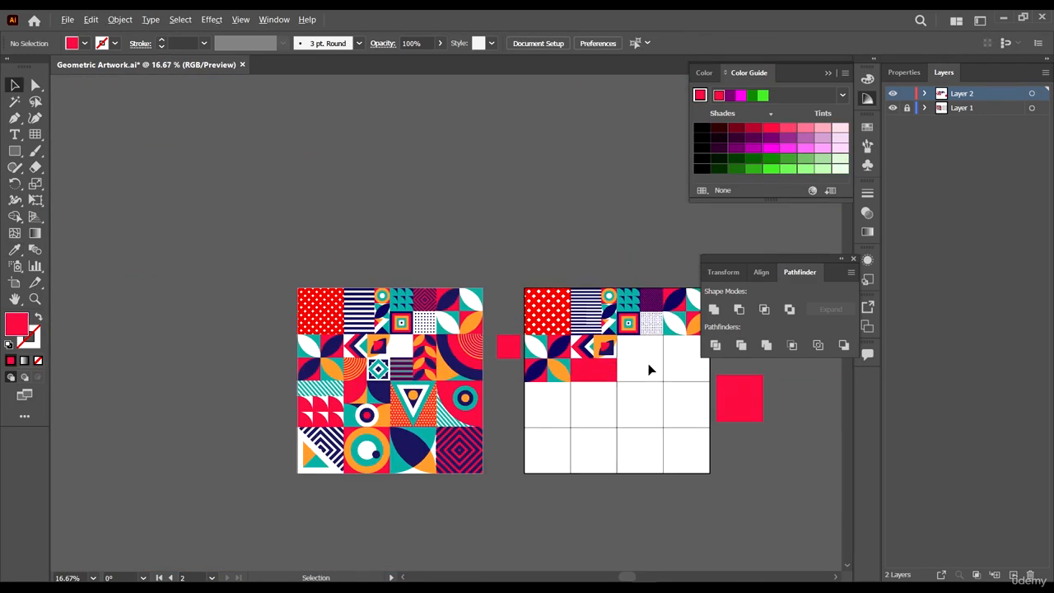
scroll(648, 369, "up", 1)
scroll(652, 336, "down", 1)
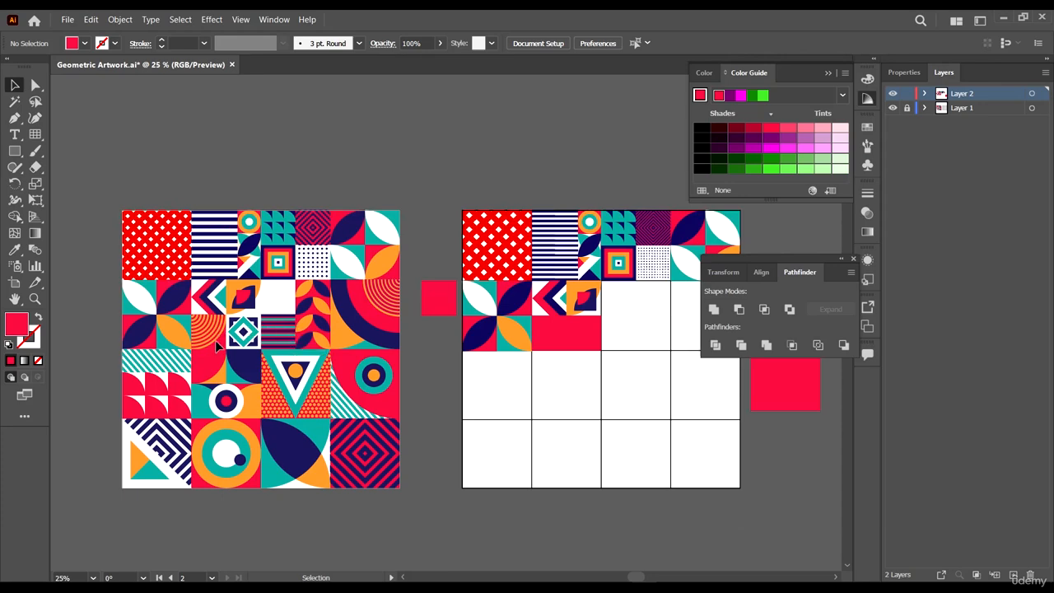
left_click(559, 330)
scroll(566, 334, "up", 4)
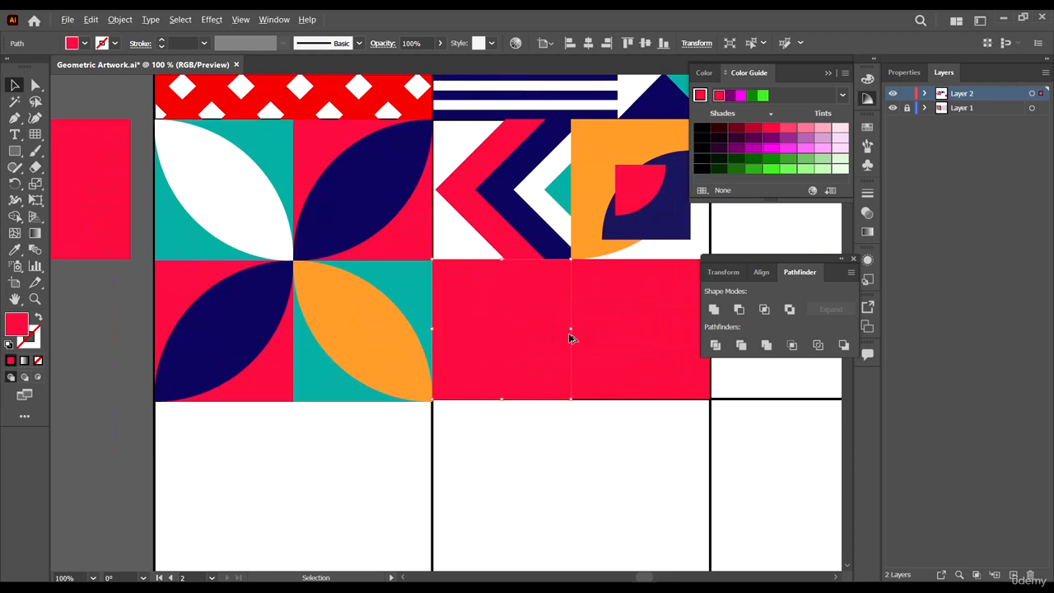
scroll(569, 334, "down", 4)
scroll(556, 336, "up", 3)
key("a")
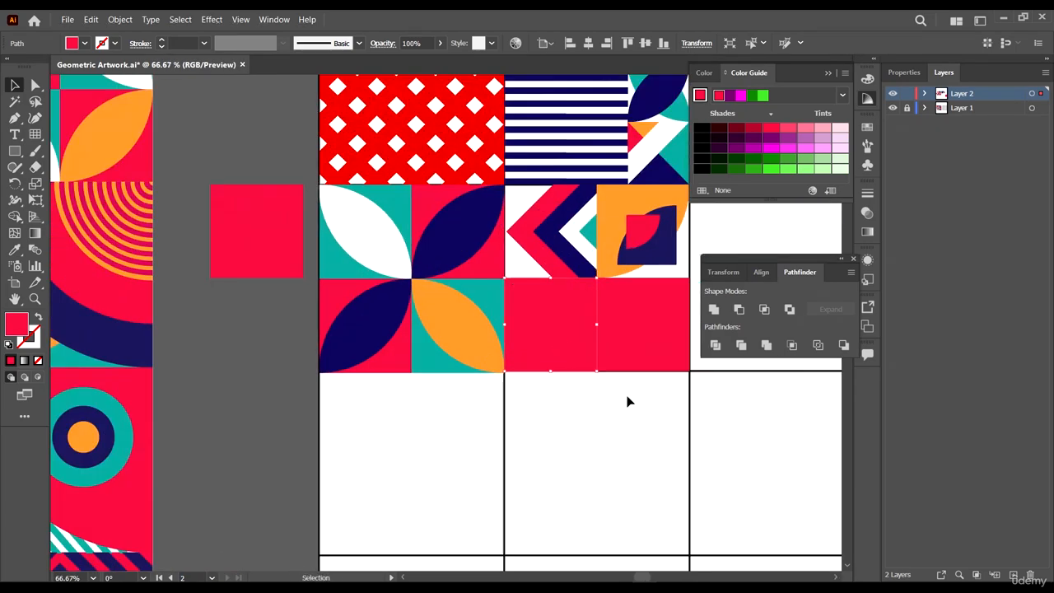
key("i")
left_click(618, 207)
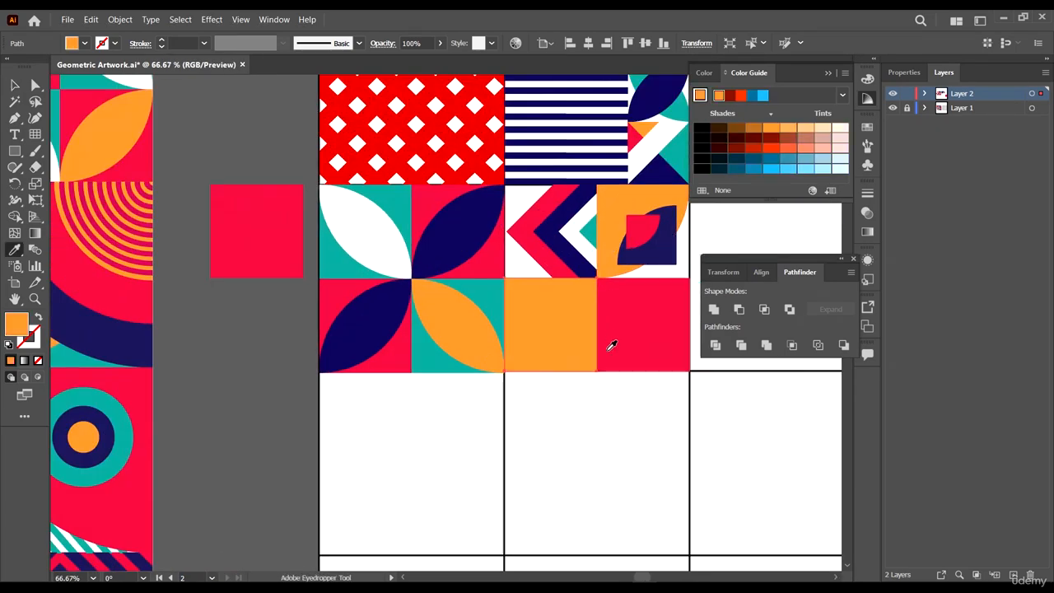
- Round this orange square's bottom-right corner to its maximum so it becomes a quarter circle
key("a")
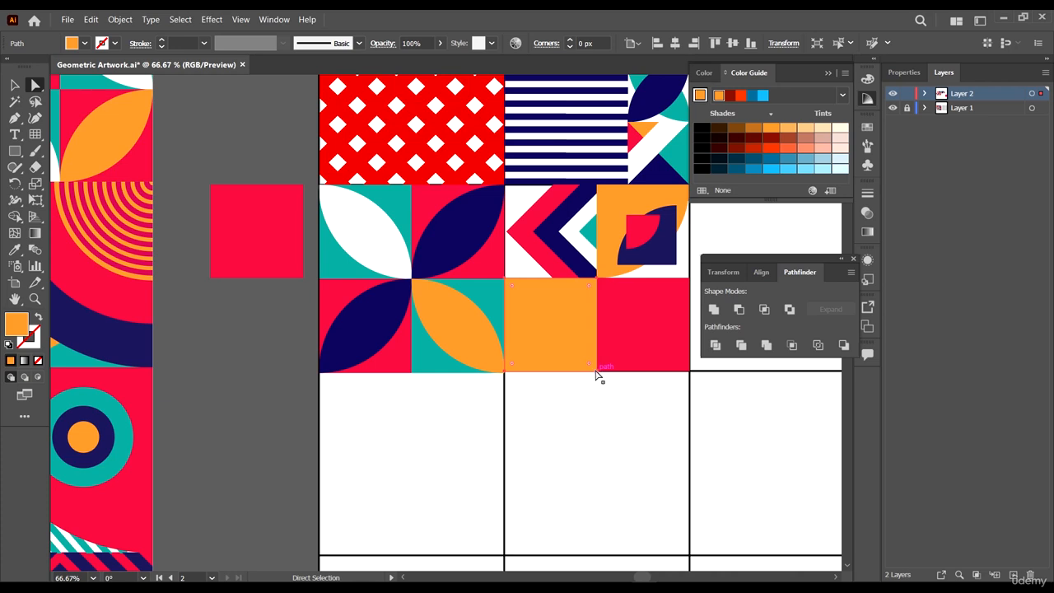
left_click(596, 372)
left_click_drag(589, 363, 331, 219)
scroll(607, 387, "up", 1)
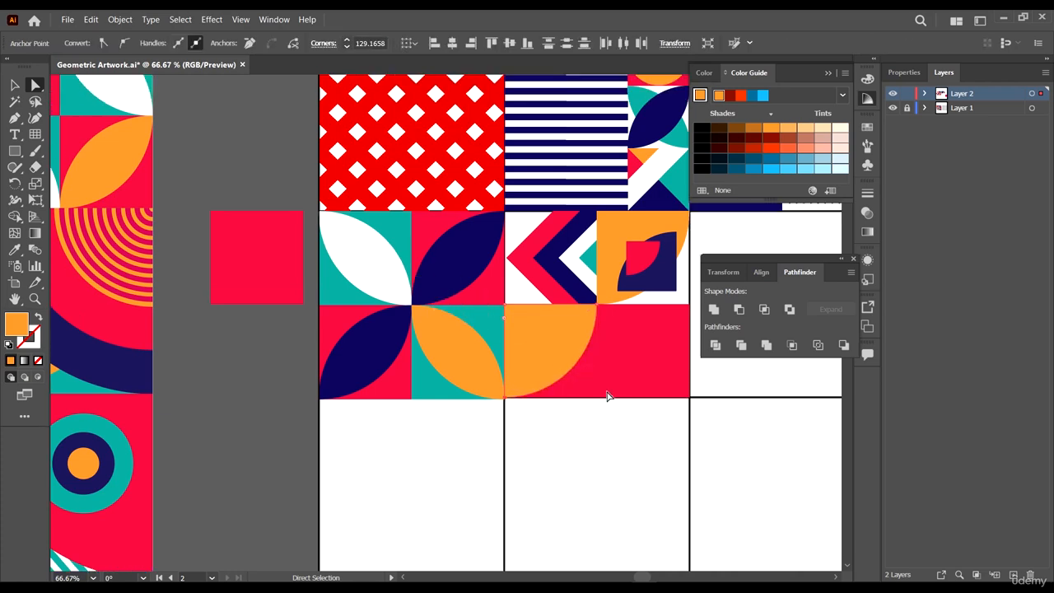
scroll(586, 376, "up", 2)
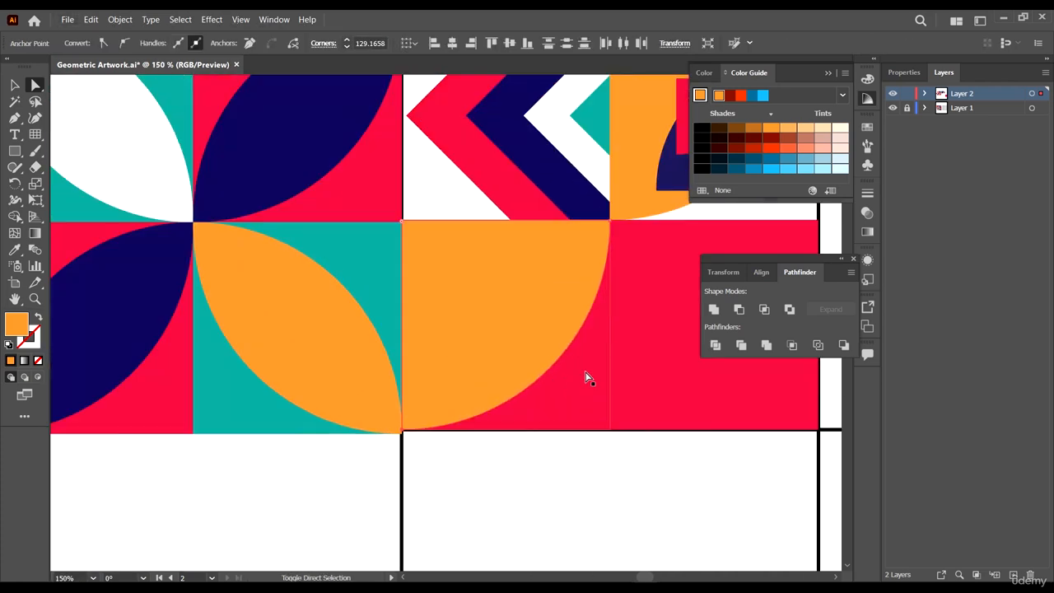
- Swap the quarter circle's fill into an orange stroke and set the stroke weight to 6 pt
key("shift+x")
key("v")
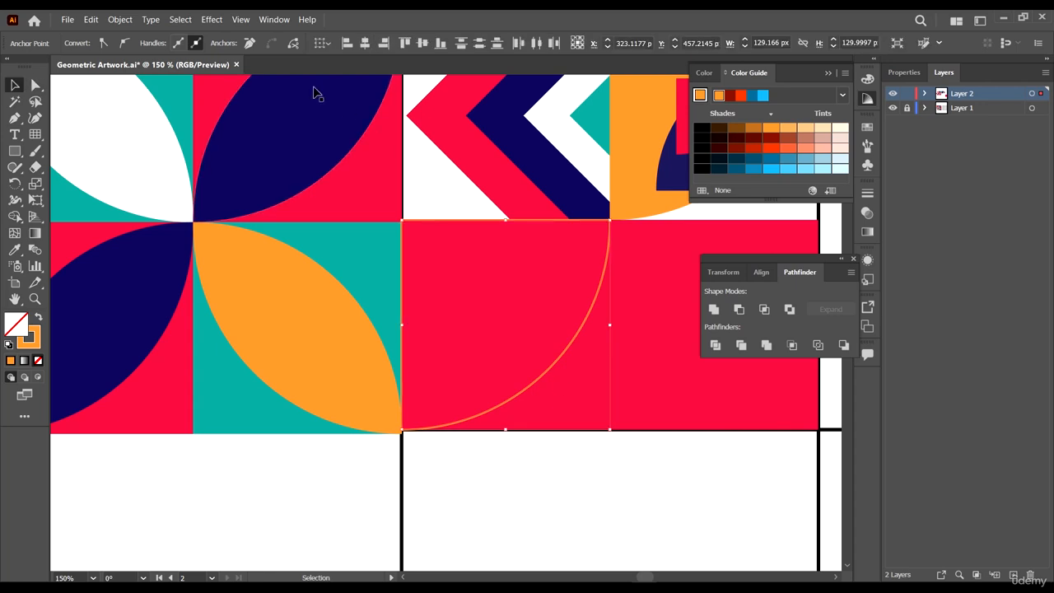
left_click(588, 459)
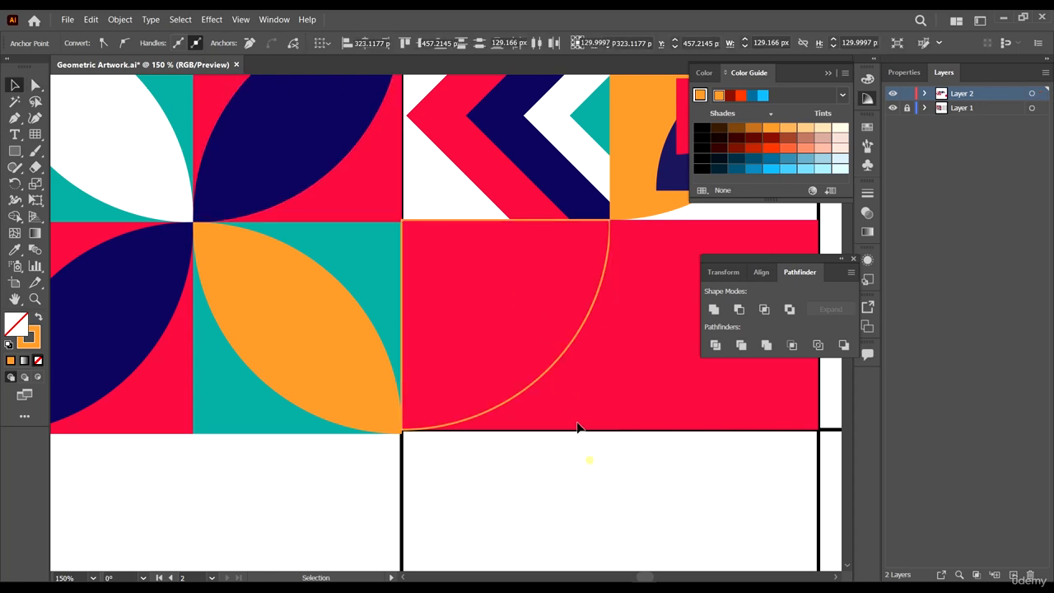
left_click(553, 363)
scroll(598, 342, "down", 4)
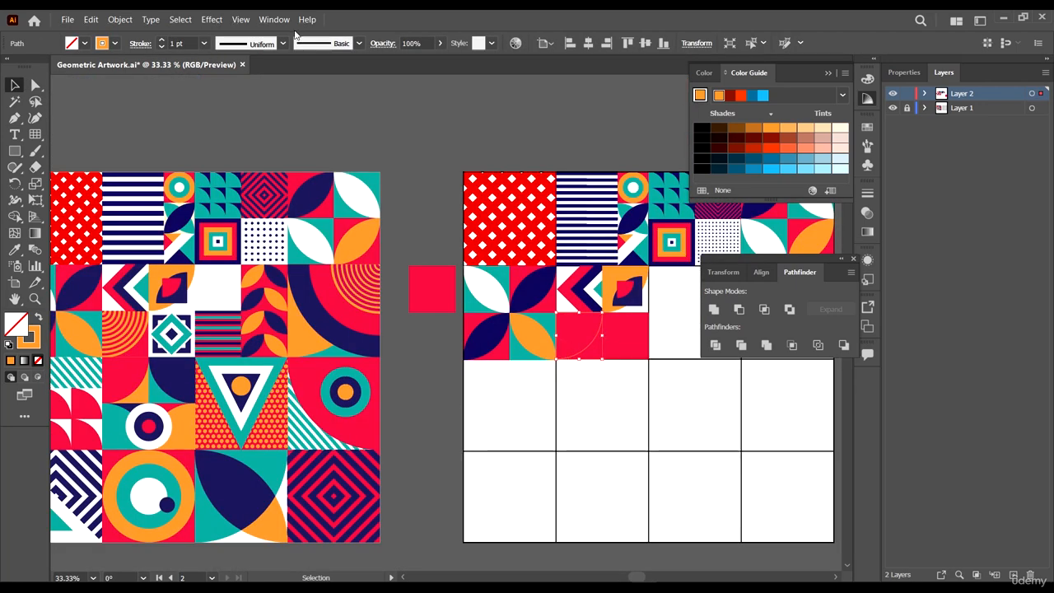
left_click(188, 41)
type("7")
key("Return")
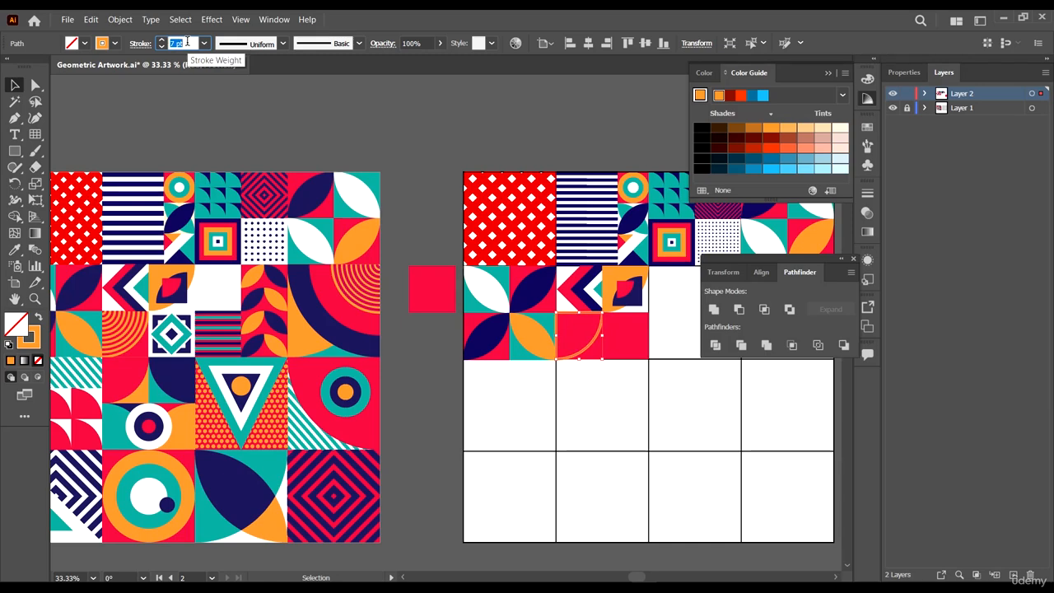
- Try to delete the quarter circle's top-left corner anchor
scroll(568, 298, "up", 3)
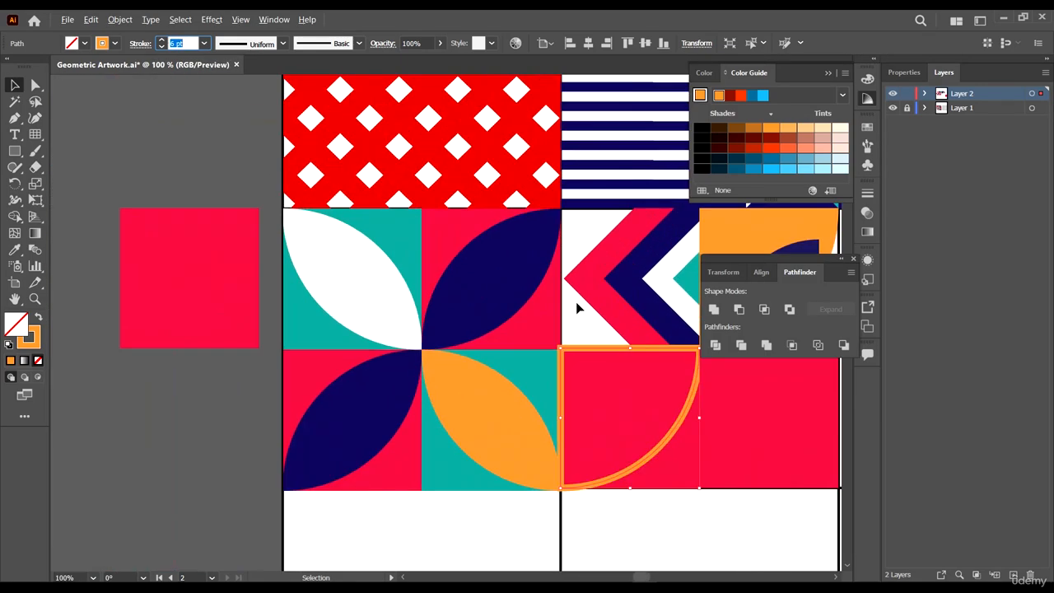
key("alt+space")
left_click_drag(664, 373, 410, 231)
scroll(410, 237, "up", 2)
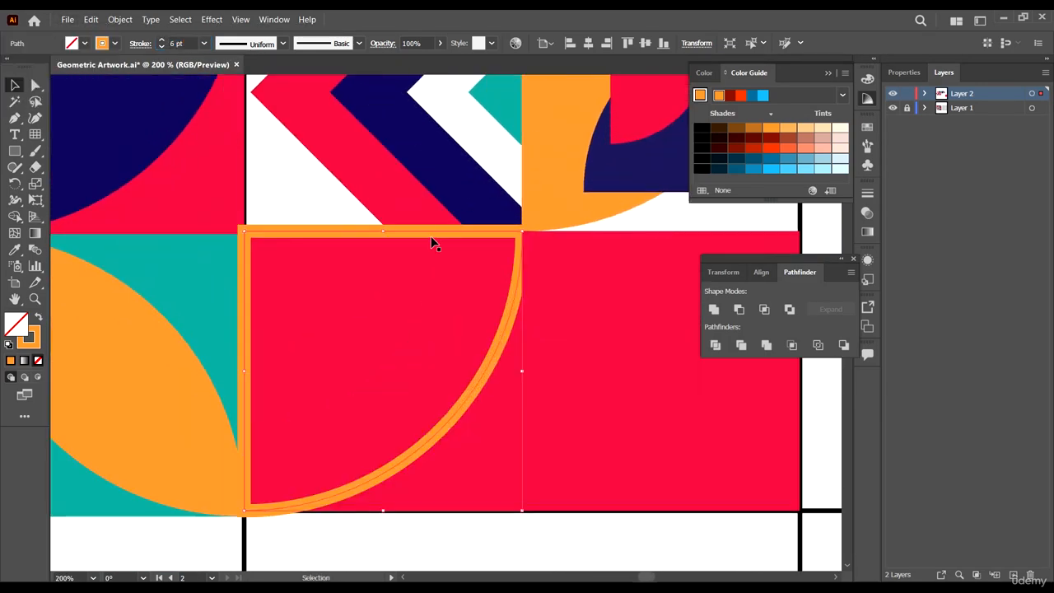
key("a")
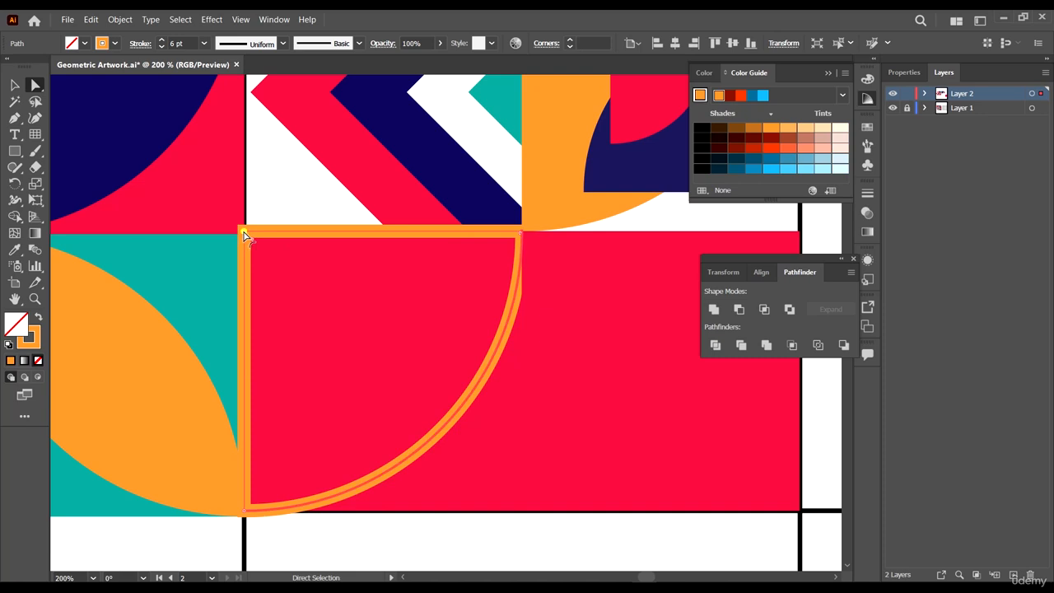
left_click(245, 231)
key("Delete")
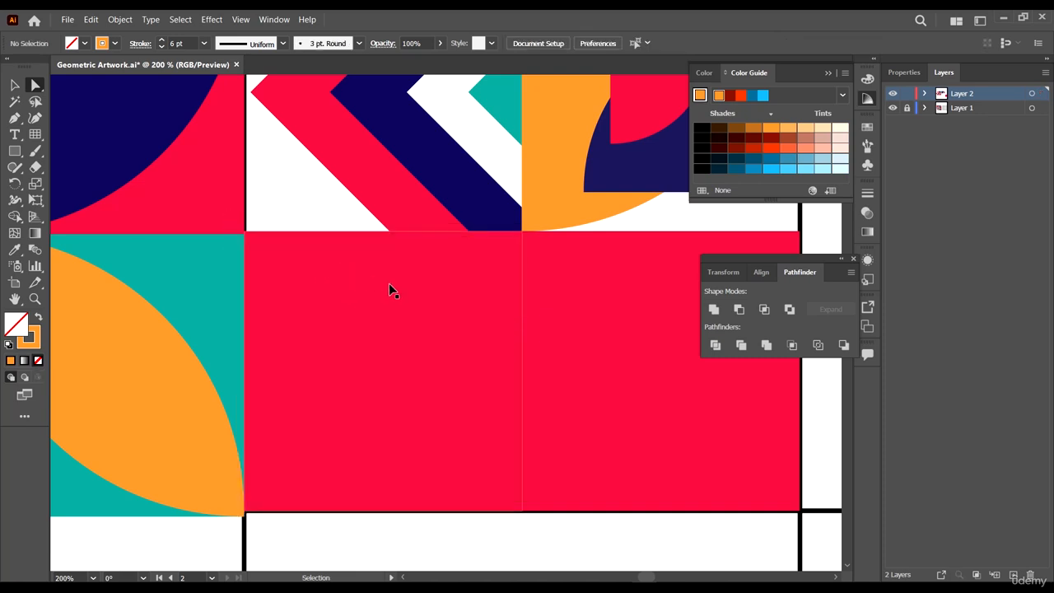
key("ctrl+z")
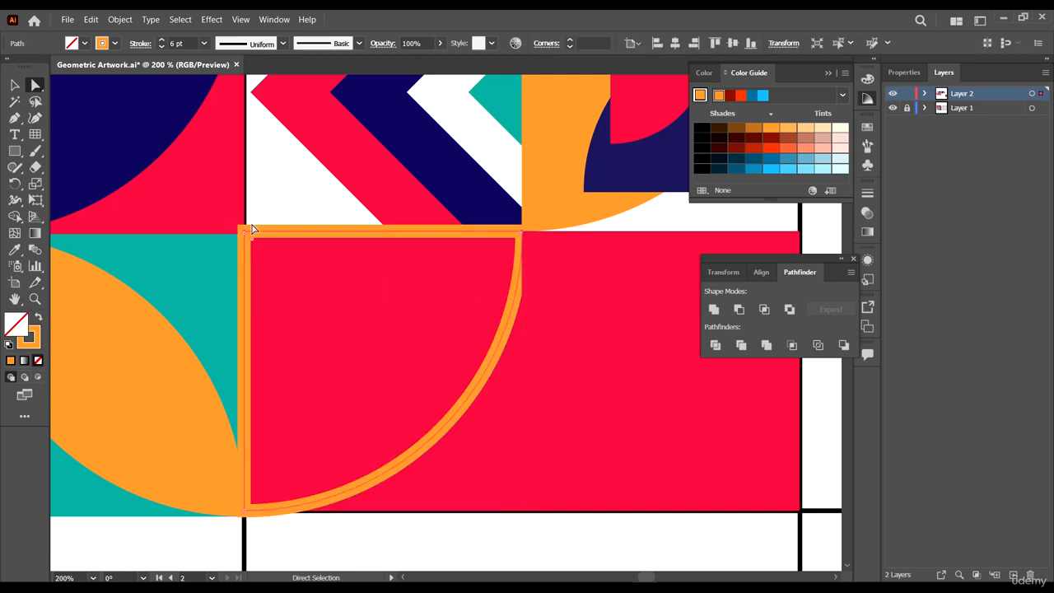
- Delete the quarter circle's top-left corner anchor so only the curved orange arc remains
left_click_drag(254, 239, 315, 324)
left_click_drag(244, 234, 298, 286)
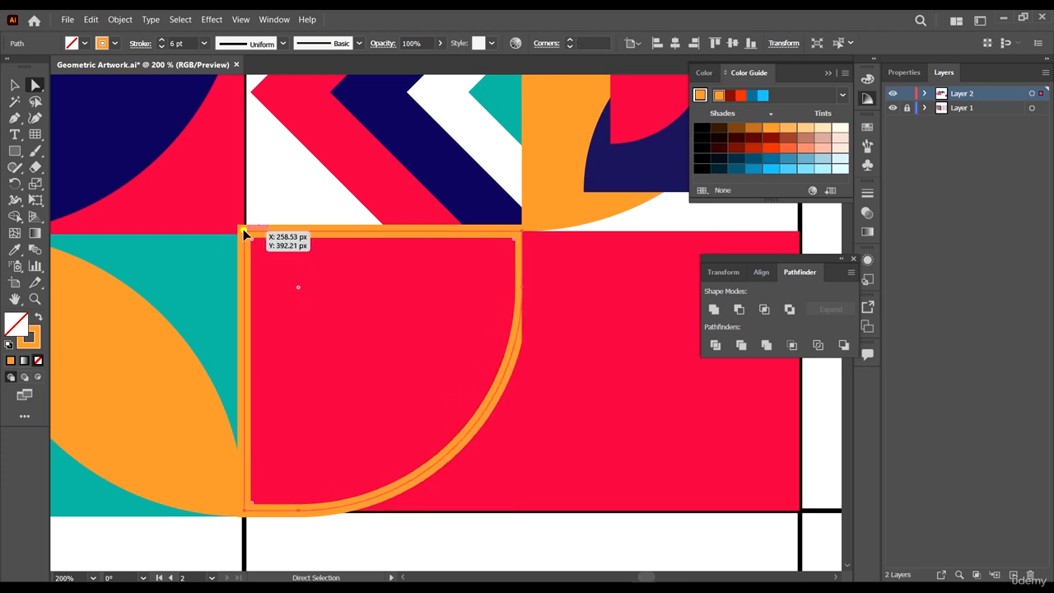
left_click(245, 232)
key("Delete")
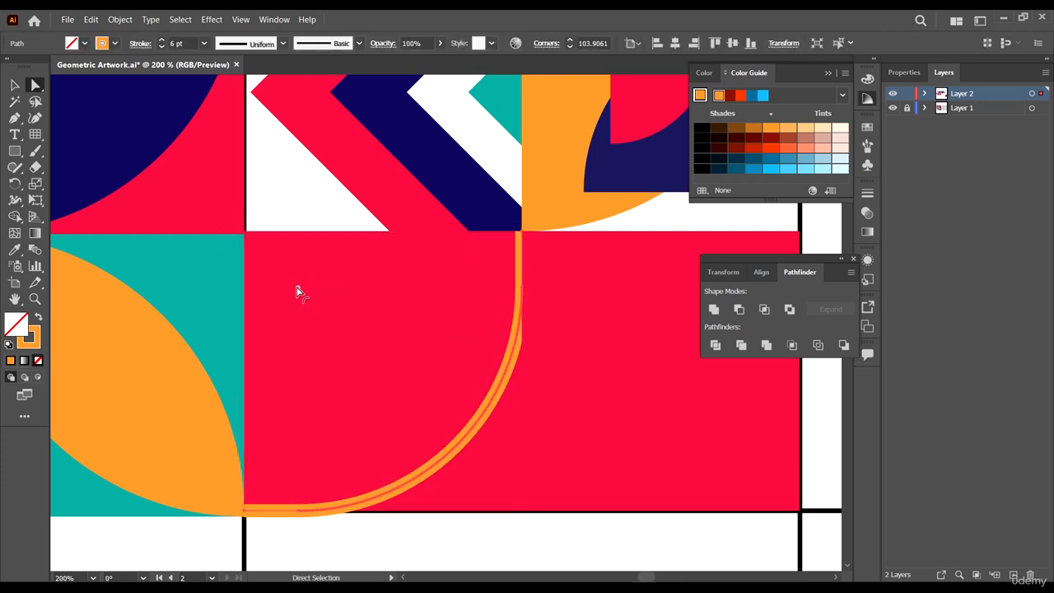
left_click_drag(298, 289, 105, 145)
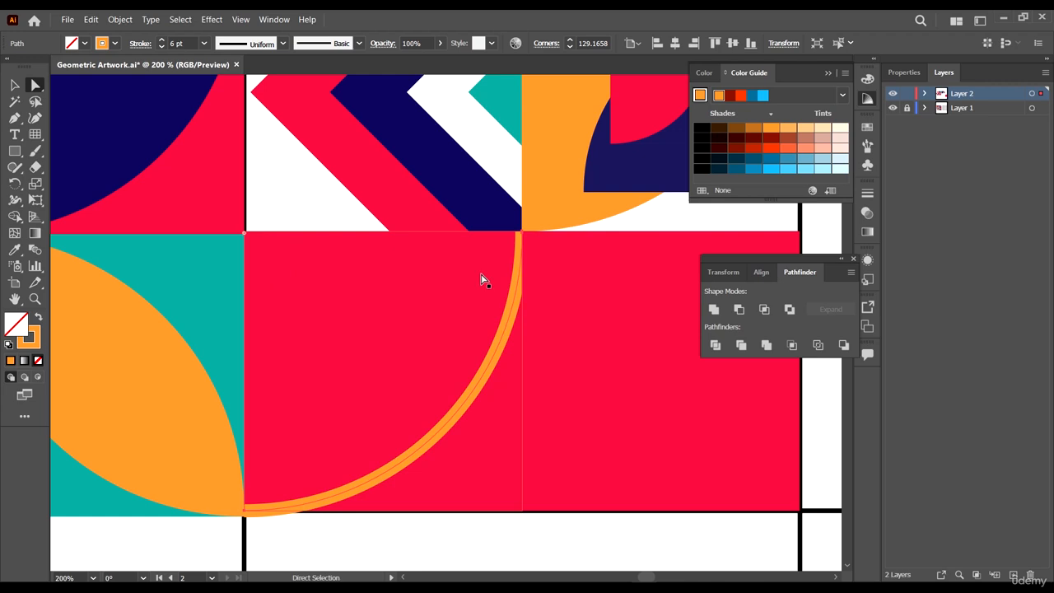
- Reposition the orange arc slightly up and left so its ends meet the cell's edges
key("v")
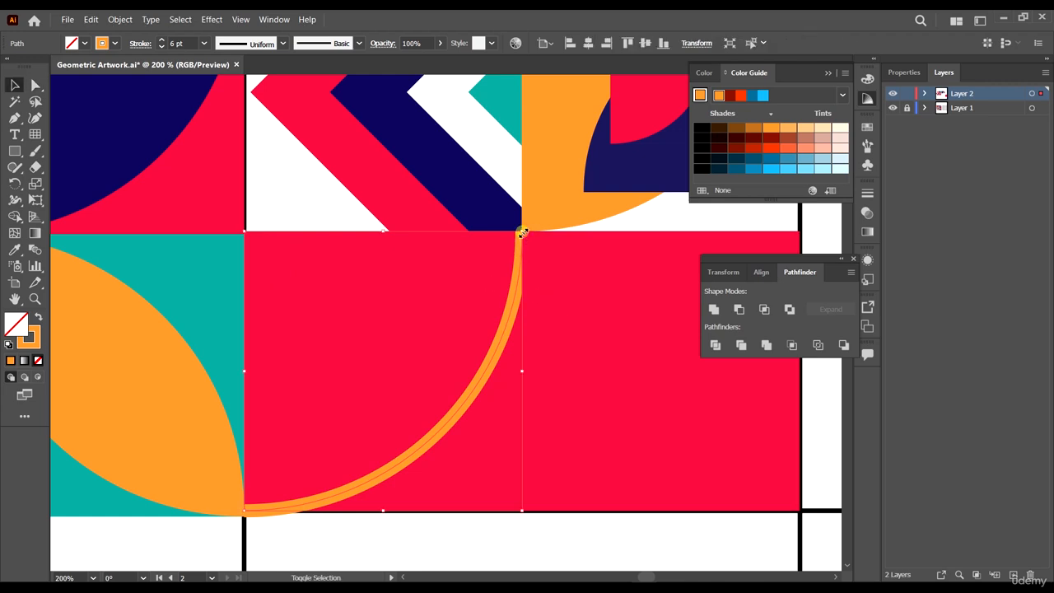
left_click_drag(522, 233, 530, 223)
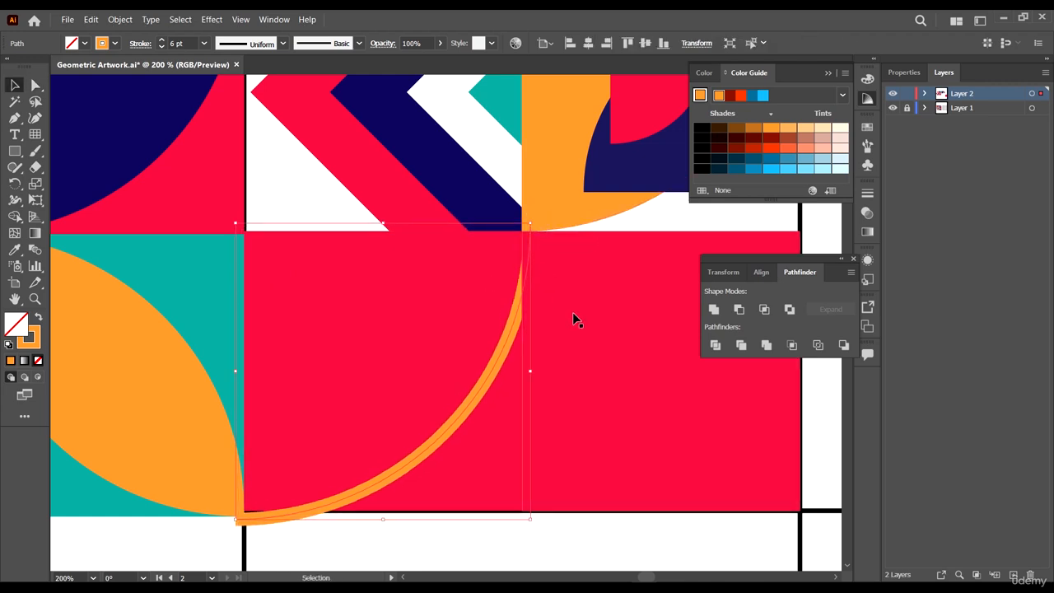
key("Left")
key("Left")
key("Left")
key("Left")
key("Left")
key("Left")
key("Left")
key("Left")
key("Left")
key("Left")
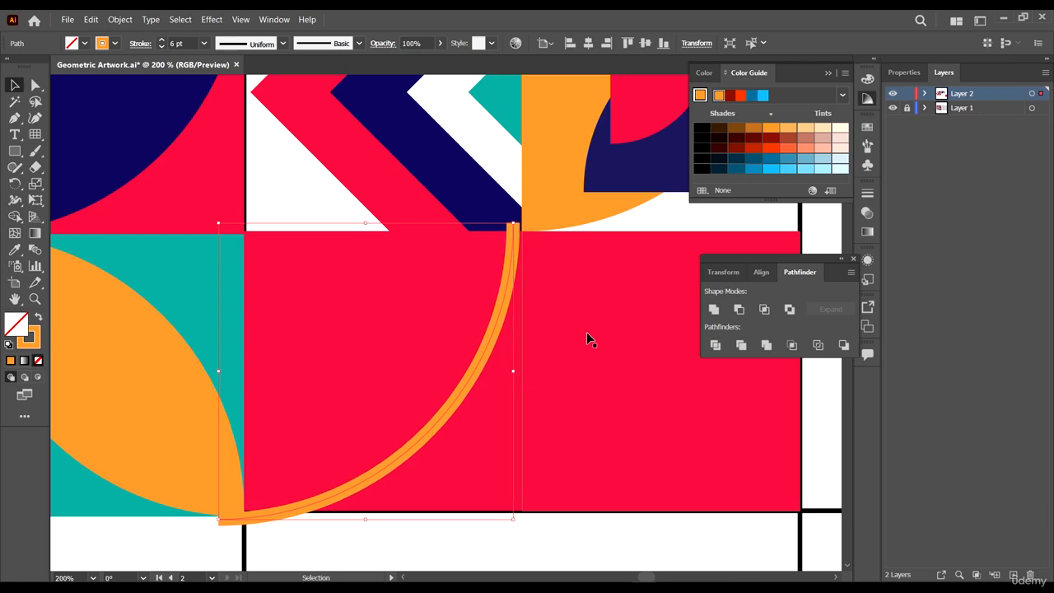
key("Right")
key("Up")
key("Up")
key("Up")
key("Up")
key("Up")
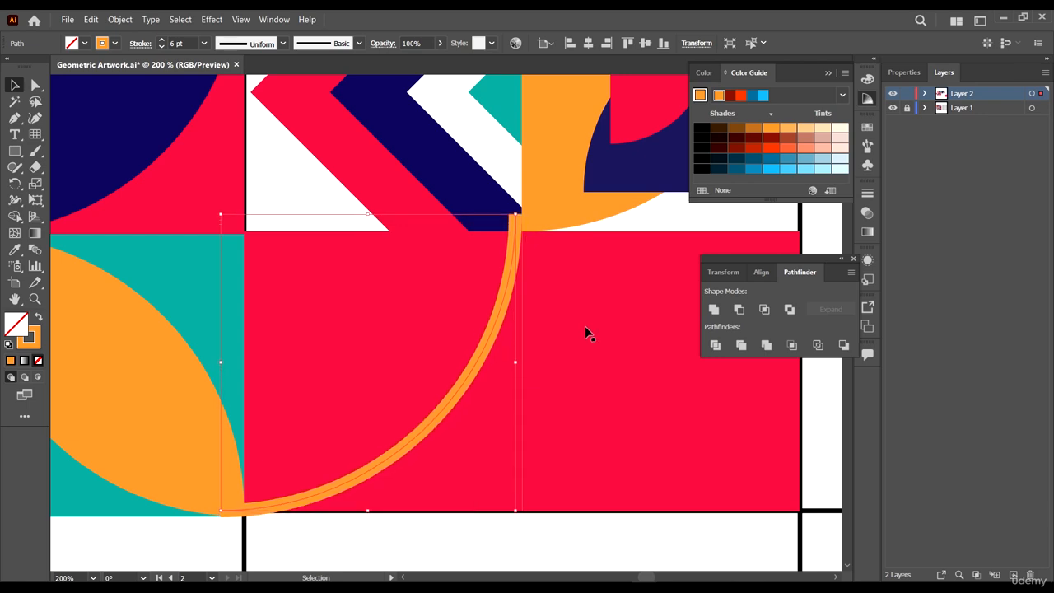
key("Up")
- Compare the arc cell with the matching cell in the reference artwork
scroll(591, 272, "down", 5)
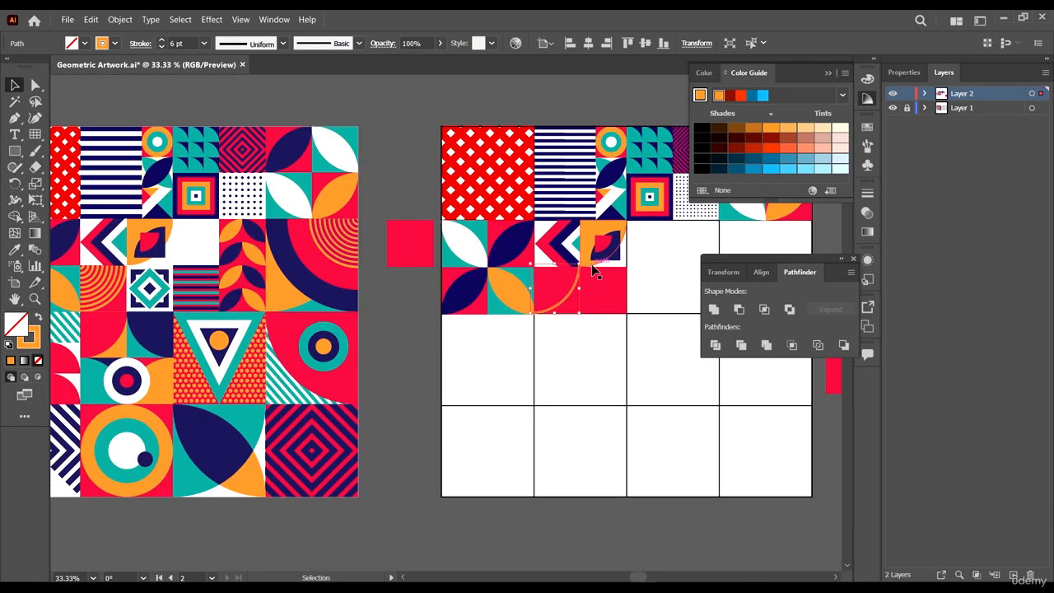
scroll(591, 263, "up", 5)
scroll(587, 428, "down", 1)
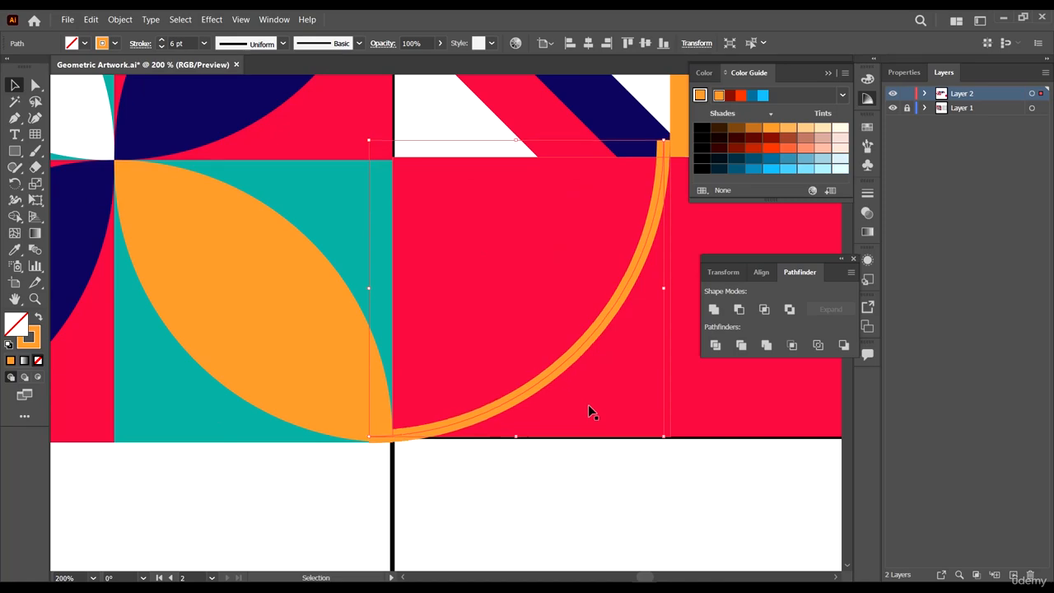
scroll(611, 378, "down", 6)
scroll(260, 391, "up", 3)
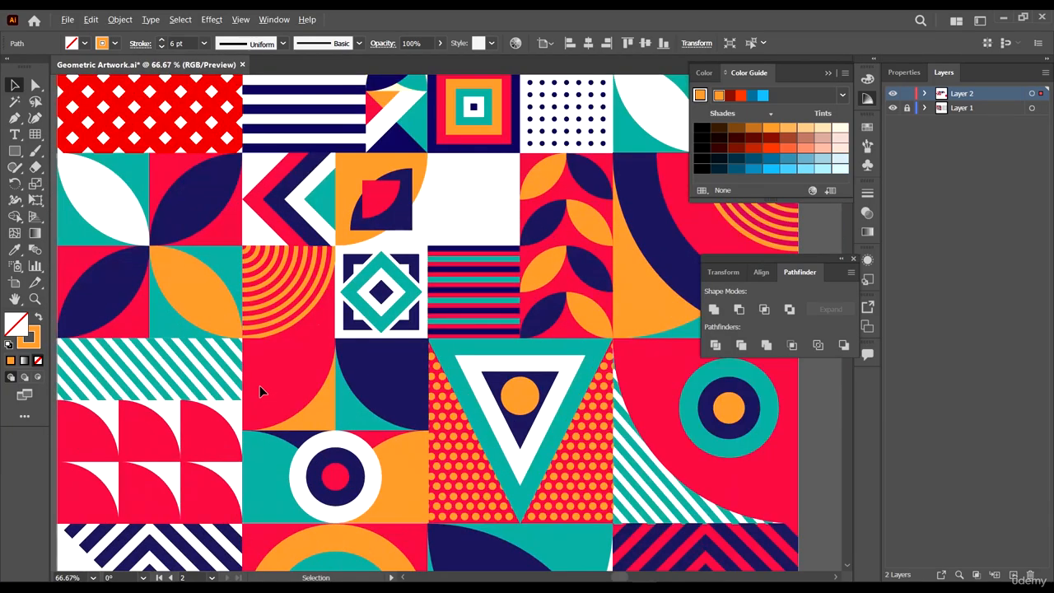
scroll(360, 309, "down", 3)
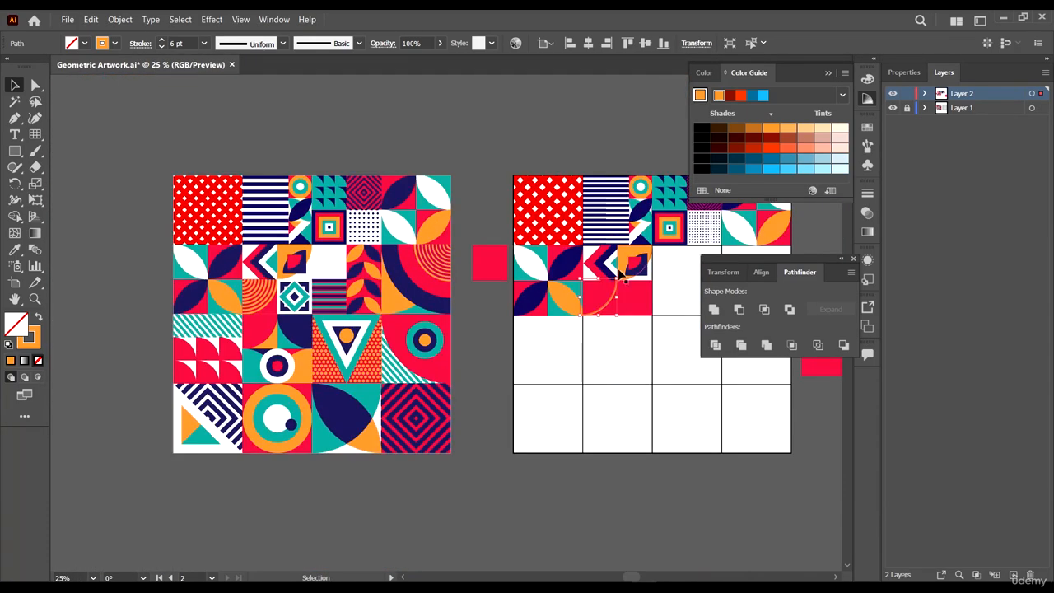
scroll(611, 305, "up", 7)
scroll(612, 305, "down", 3)
scroll(612, 305, "up", 2)
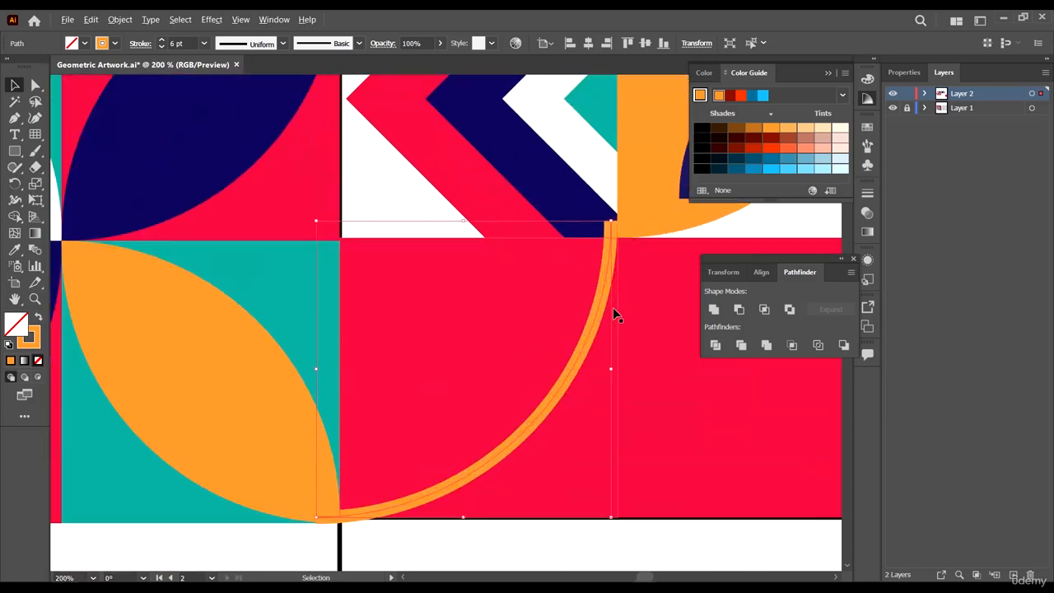
- Try moving the orange arc up and left
left_click_drag(599, 309, 545, 295)
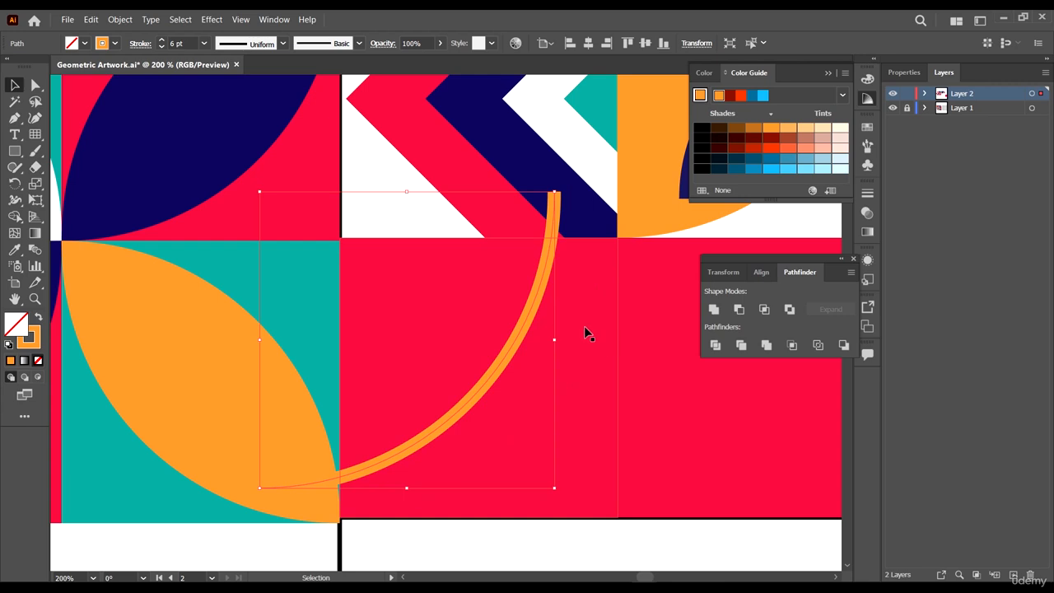
key("ctrl+y")
key("ctrl+y")
key("ctrl+z")
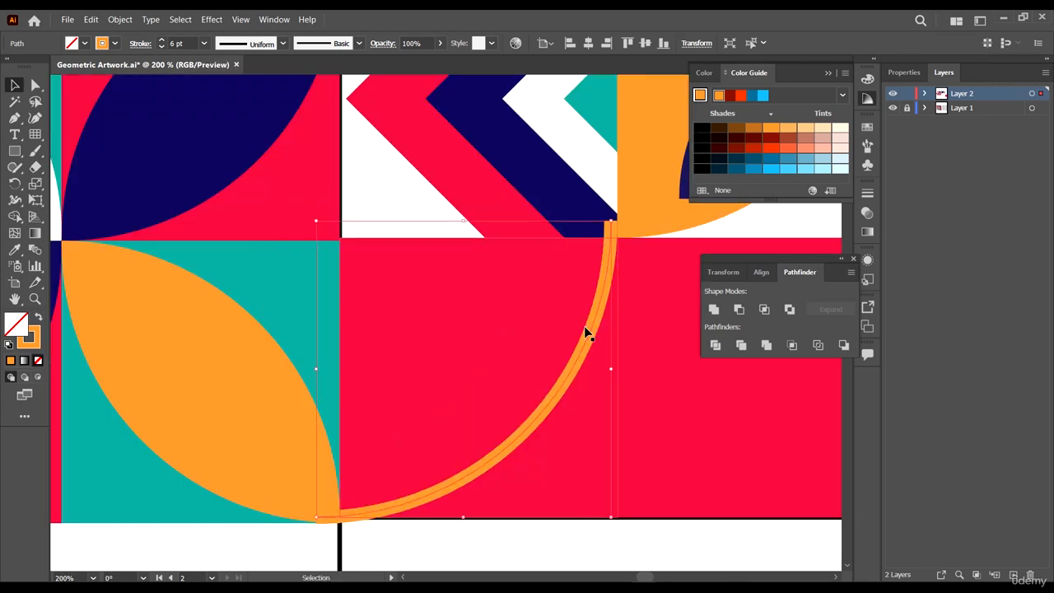
- Duplicate the orange arc and scale the copy down so it sits inside the first arc
left_click_drag(589, 323, 563, 302)
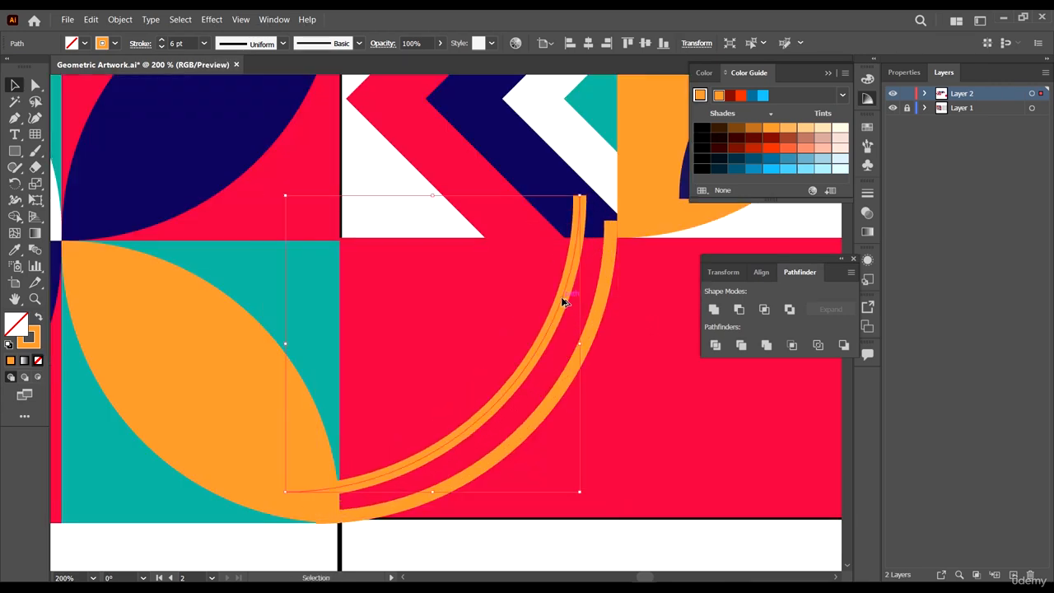
left_click(580, 191)
left_click(581, 203)
left_click_drag(580, 196, 359, 244)
scroll(359, 244, "up", 3)
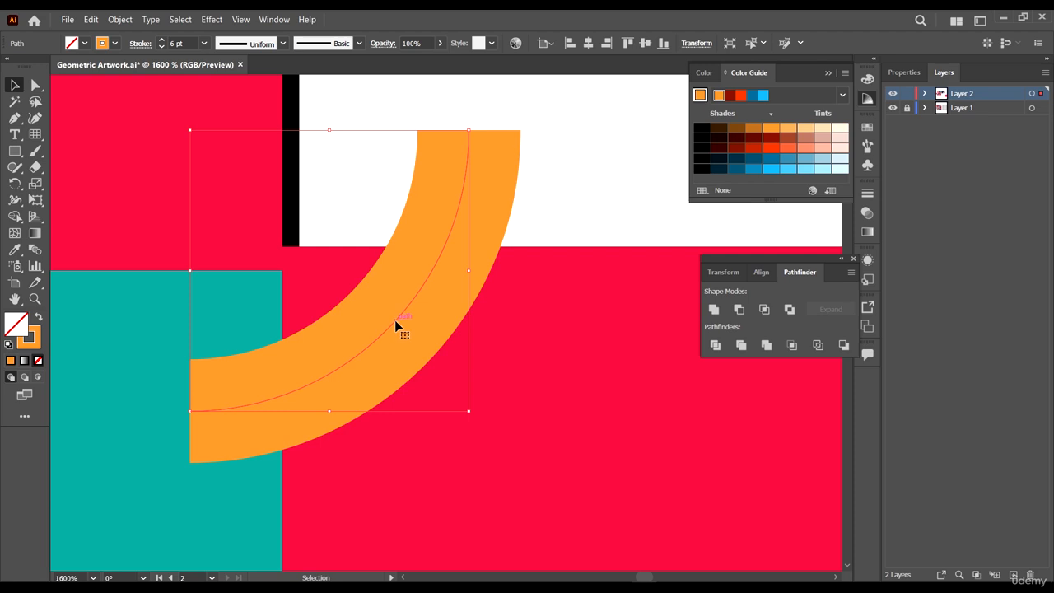
- Nudge the small orange arc slightly down and left so it sits in the cell's corner
left_click_drag(395, 320, 381, 332)
scroll(381, 332, "down", 6)
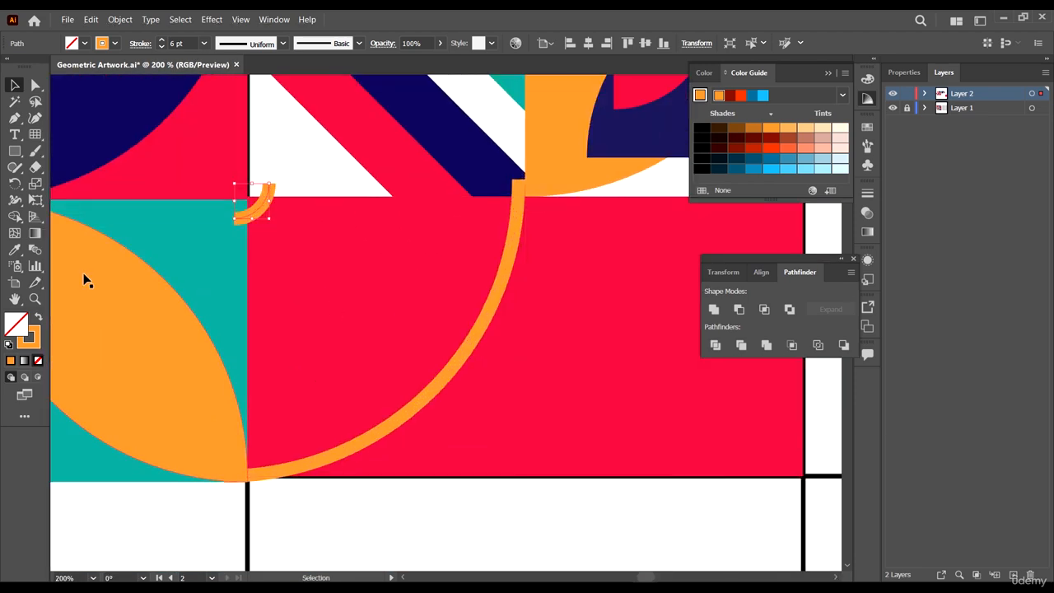
- Try to blend the small orange arc with the large arc using the Blend tool
left_click(34, 249)
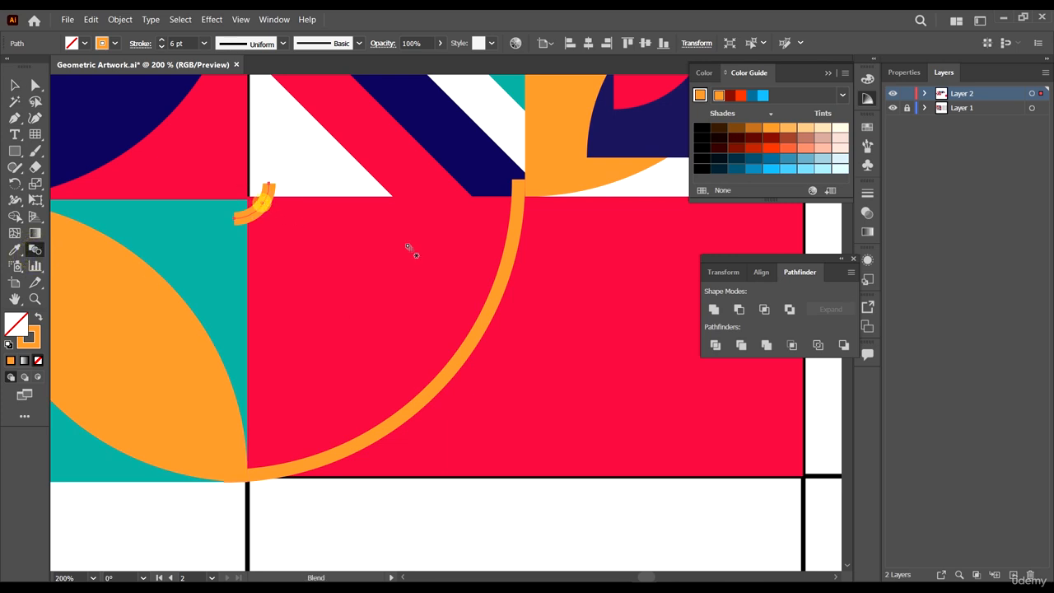
left_click(498, 288)
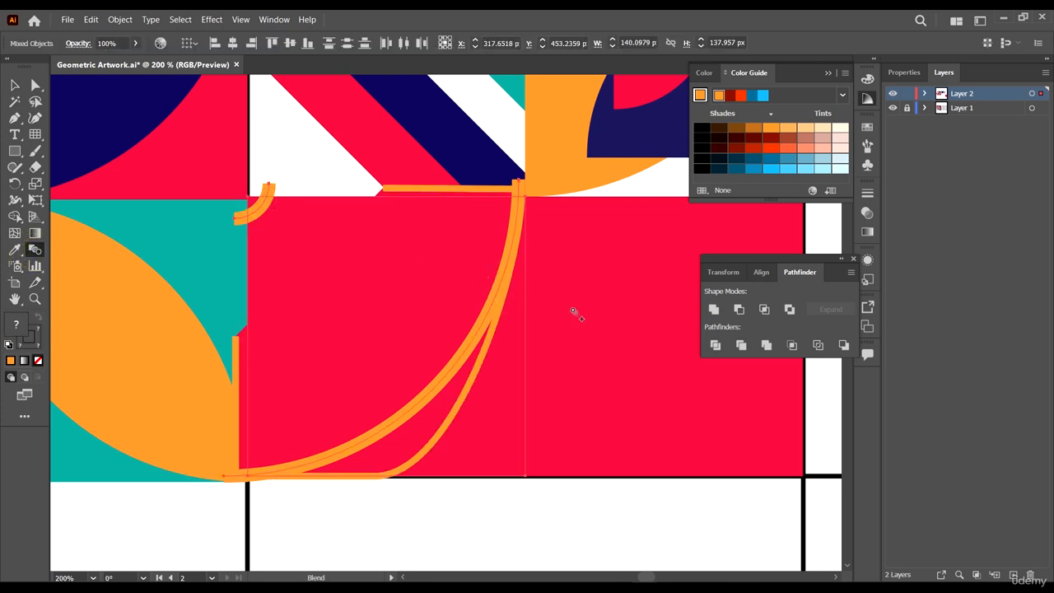
key("v")
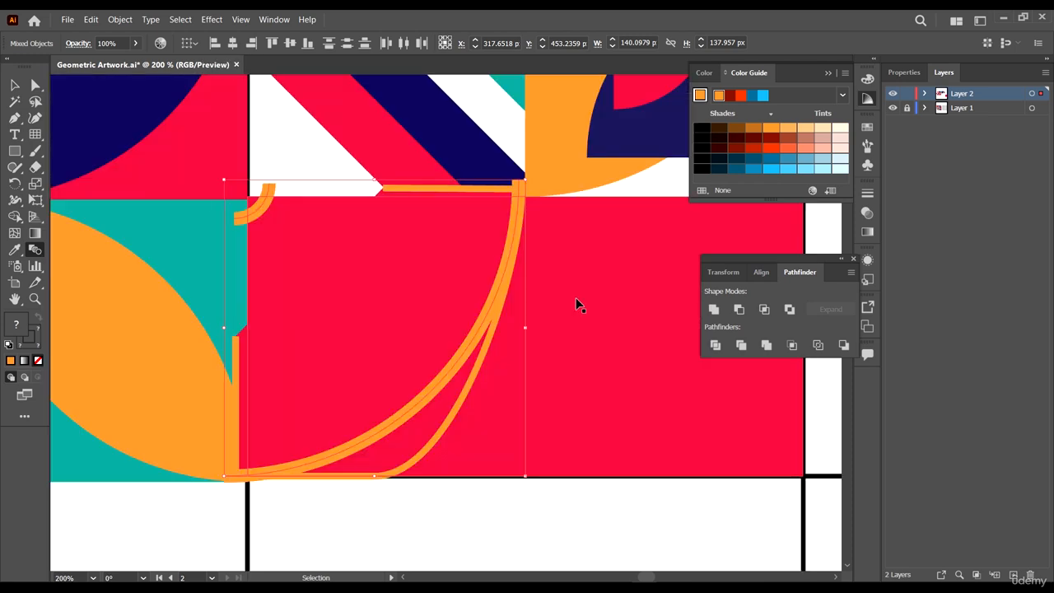
key("ctrl+z")
left_click(18, 85)
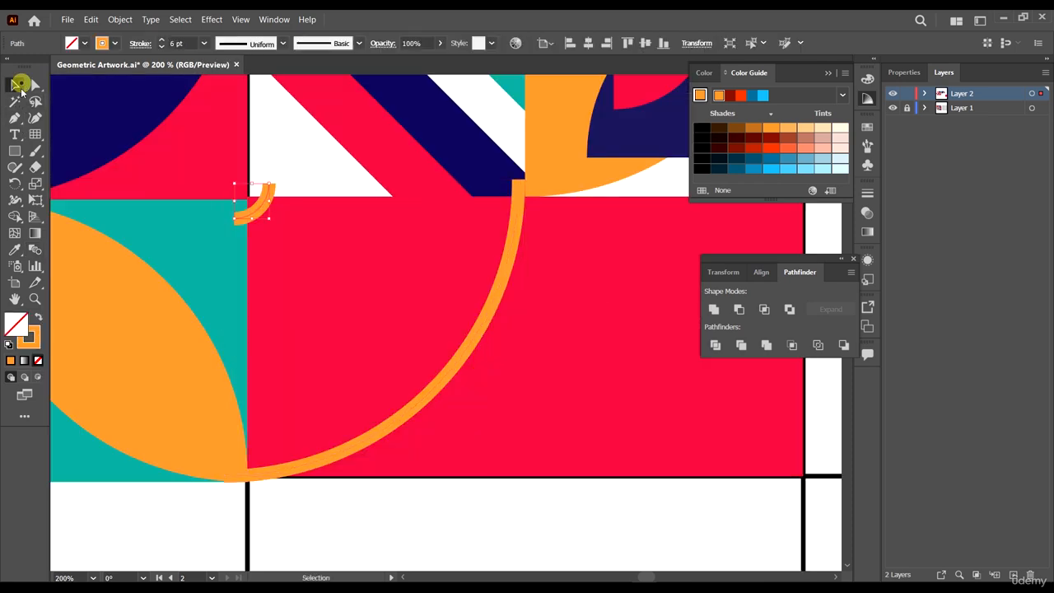
left_click_drag(510, 255, 560, 220)
key("ctrl+z")
- Isolate the group holding the two orange arcs and blend the small arc into the large arc
left_click(598, 330)
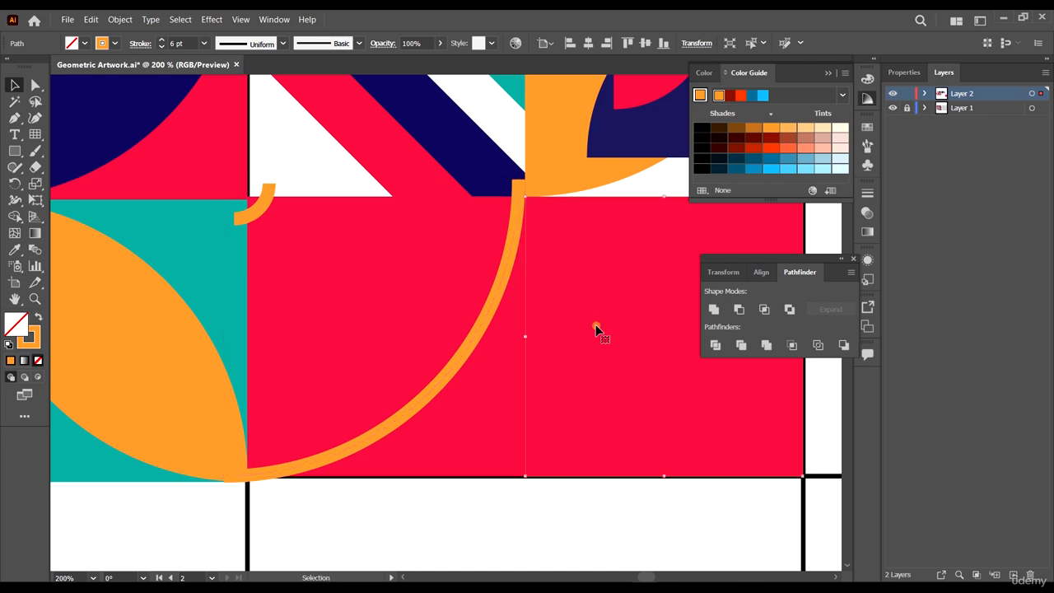
left_click(505, 273, "ctrl")
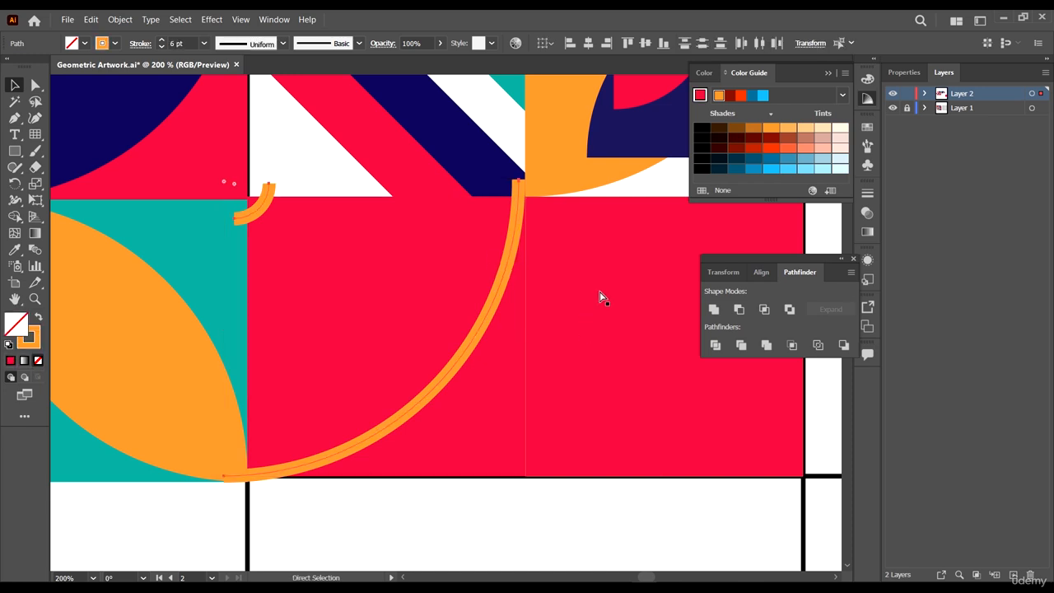
left_click(494, 270)
double_click(498, 283)
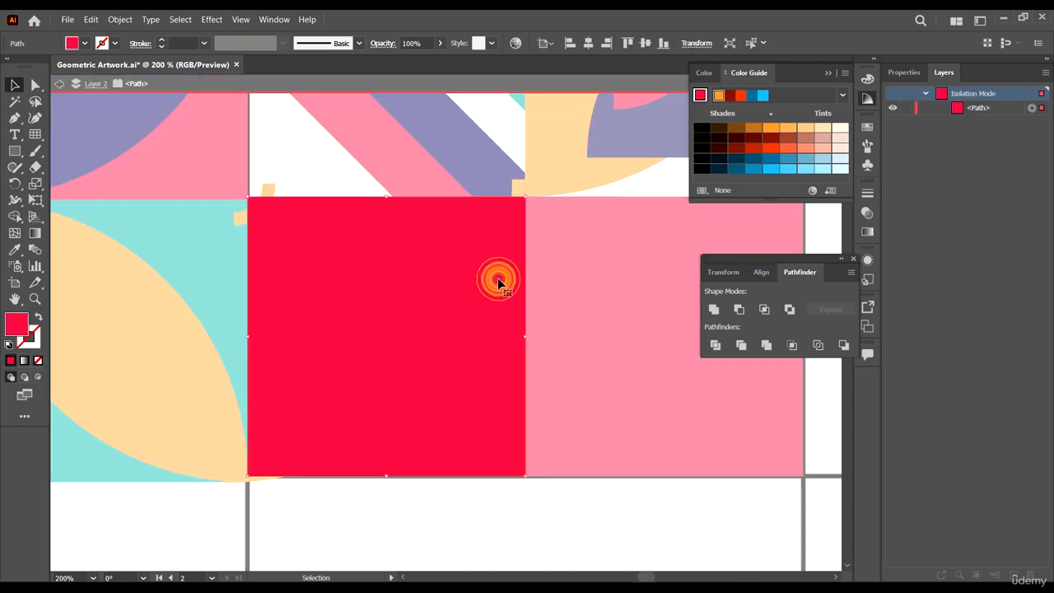
double_click(578, 268)
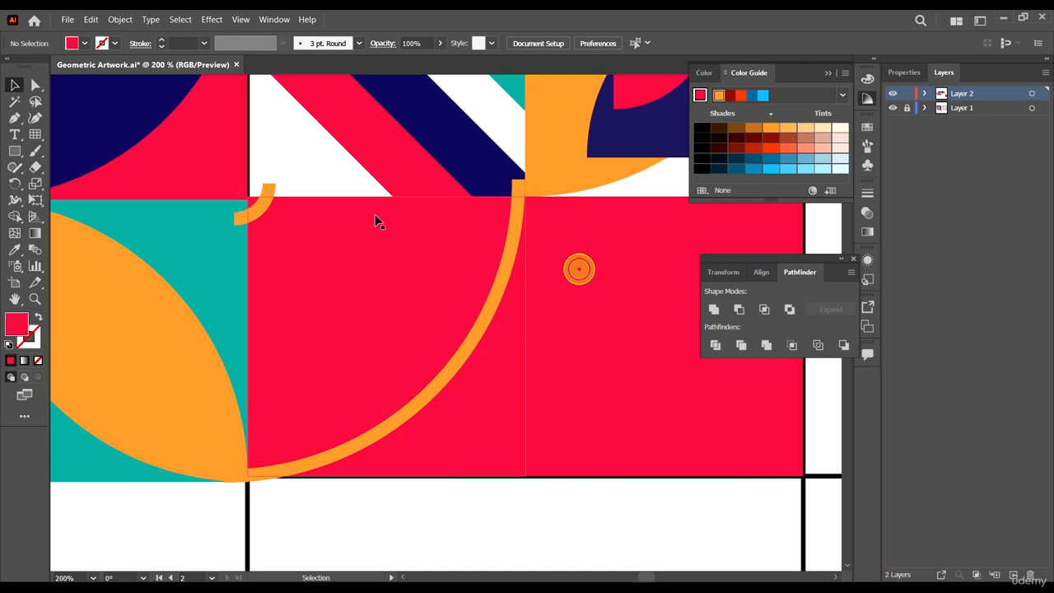
double_click(258, 208)
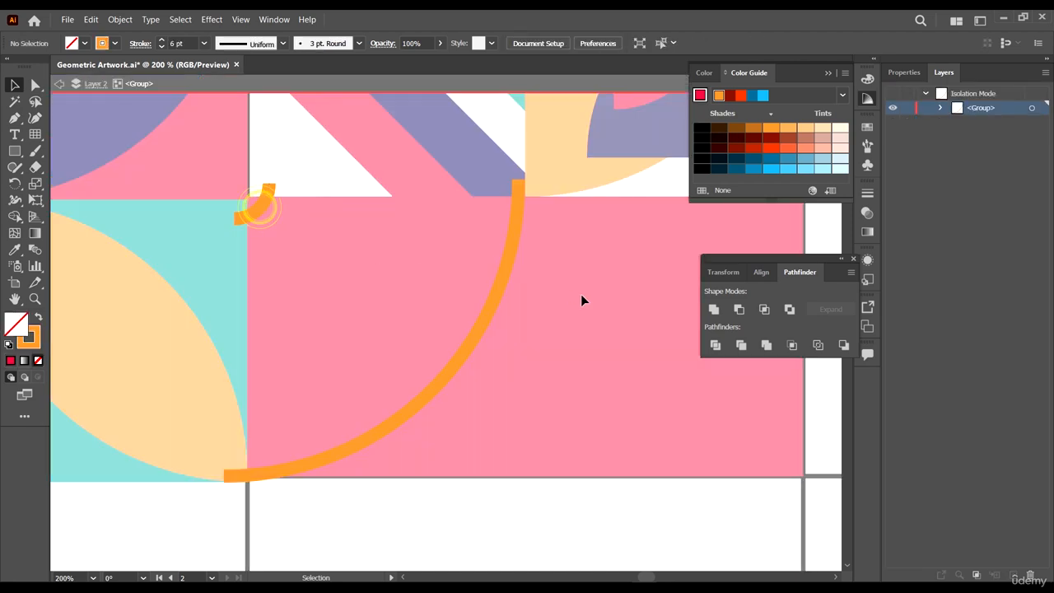
left_click(35, 249)
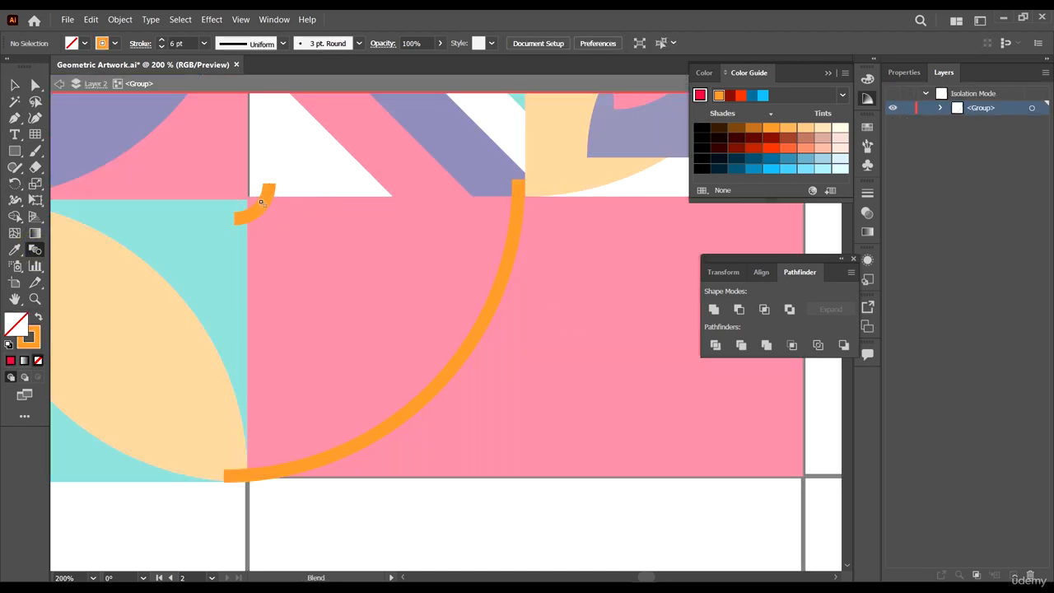
left_click(499, 290)
left_click(39, 86)
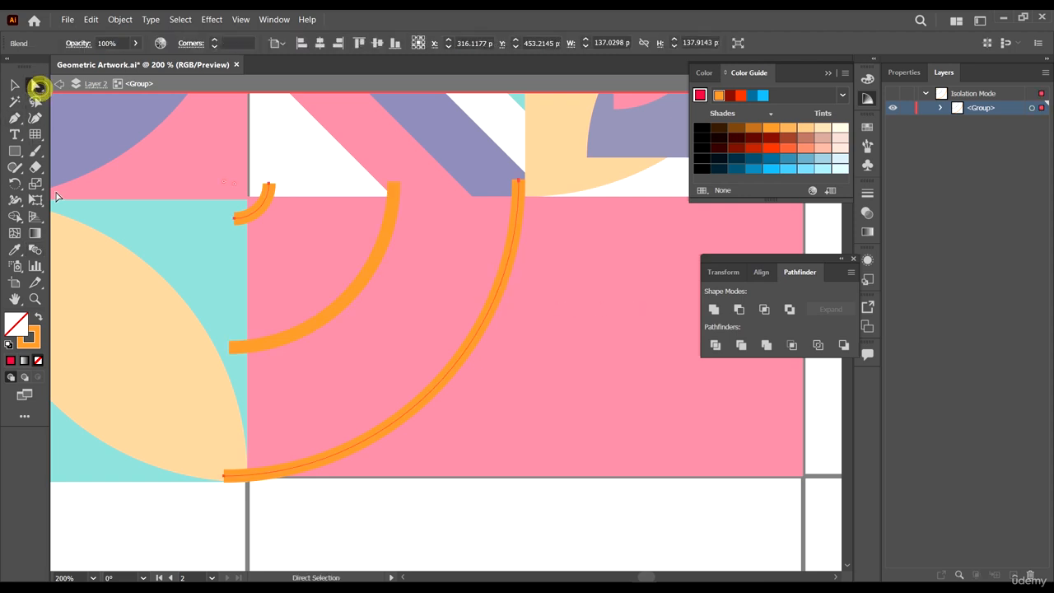
- Set the blend's spacing to 10 specified steps and exit isolation mode
double_click(35, 248)
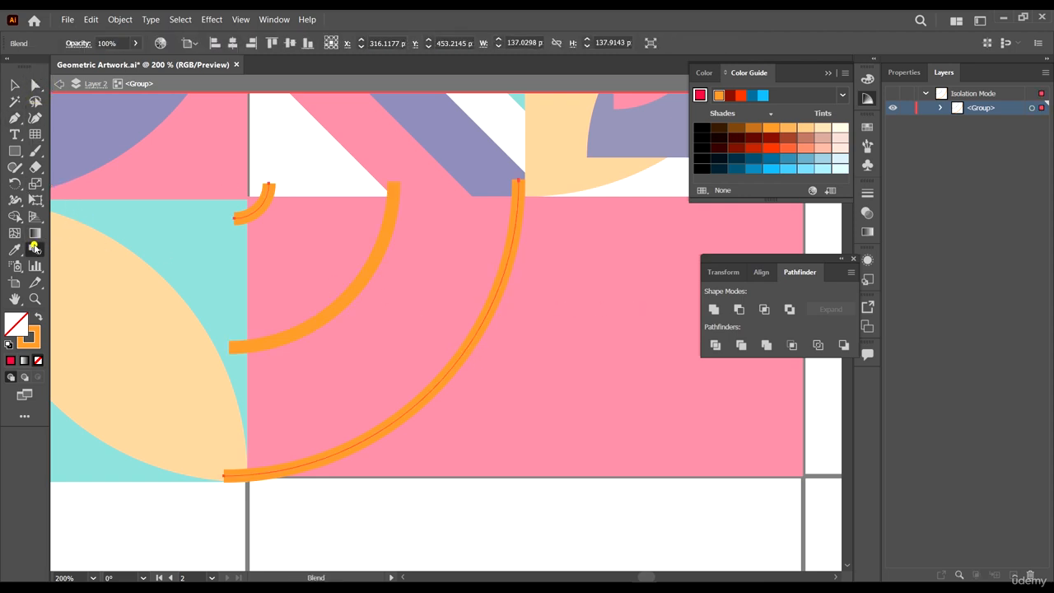
left_click(650, 158)
left_click(669, 189)
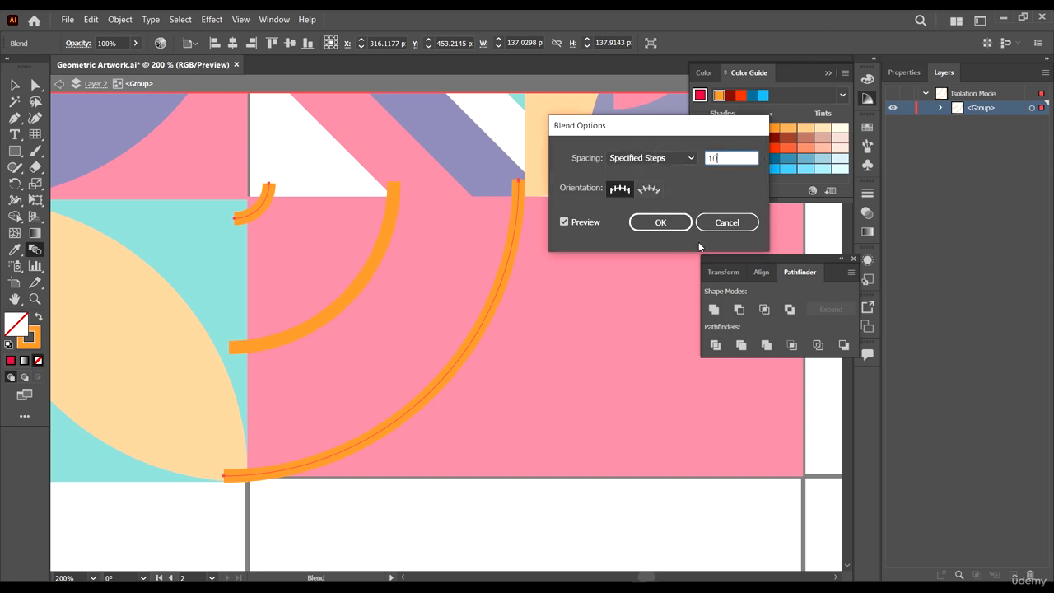
type("10")
left_click(647, 220)
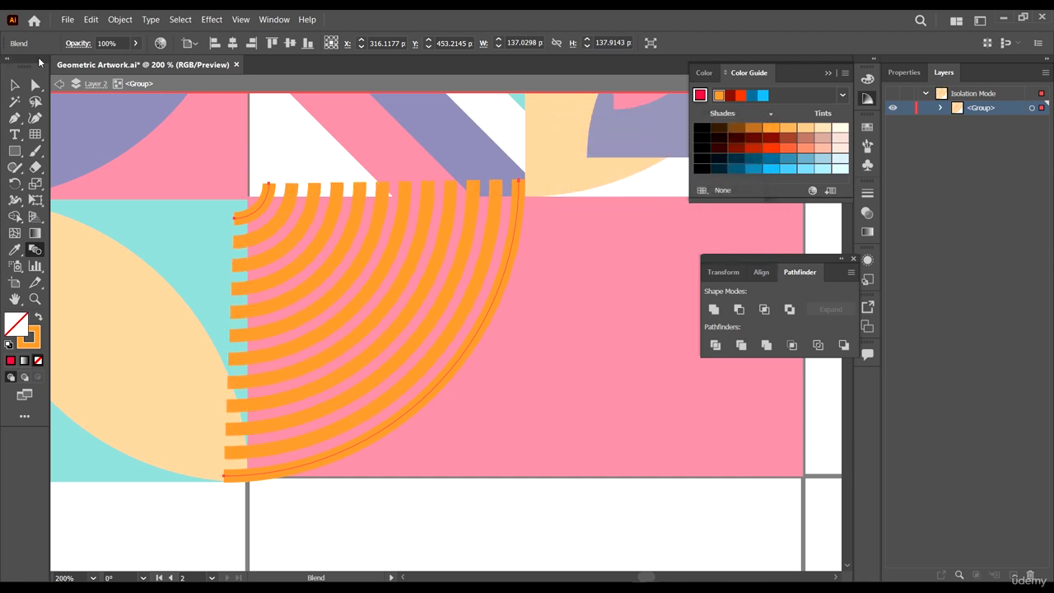
left_click(13, 86)
double_click(157, 205)
- Move a copy of the red square over the arc cell and make a clipping mask with the arc blend
scroll(561, 230, "down", 4)
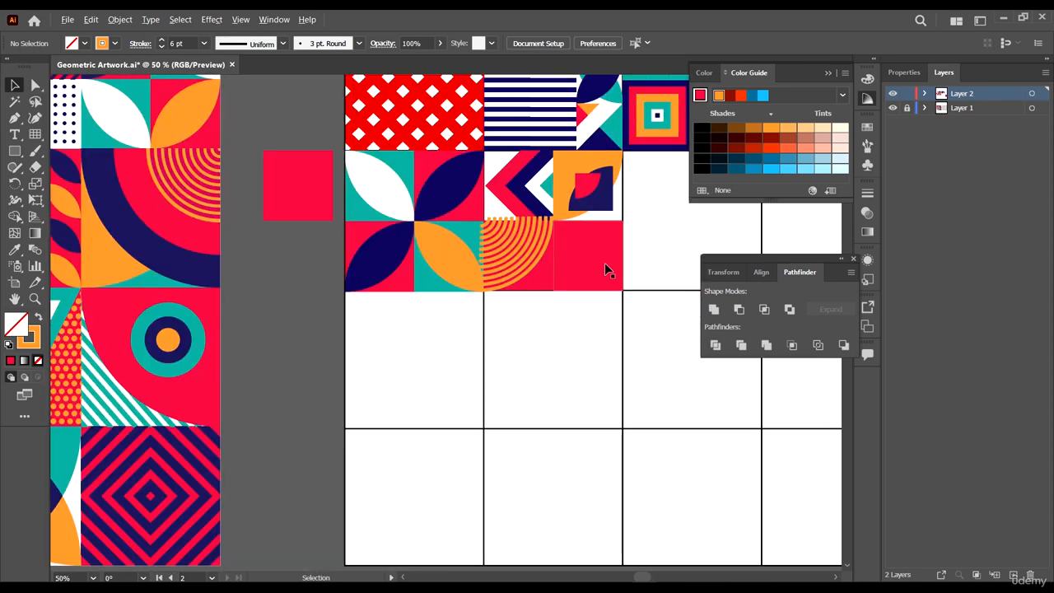
scroll(573, 224, "up", 1)
scroll(571, 229, "up", 4)
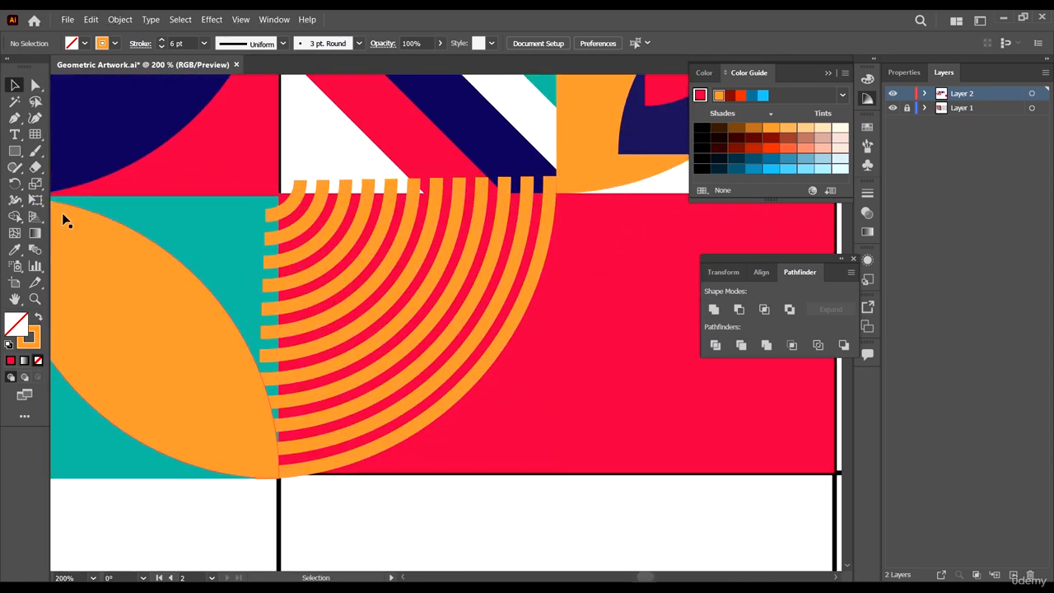
key("a")
left_click(621, 381)
left_click_drag(634, 363, 367, 354)
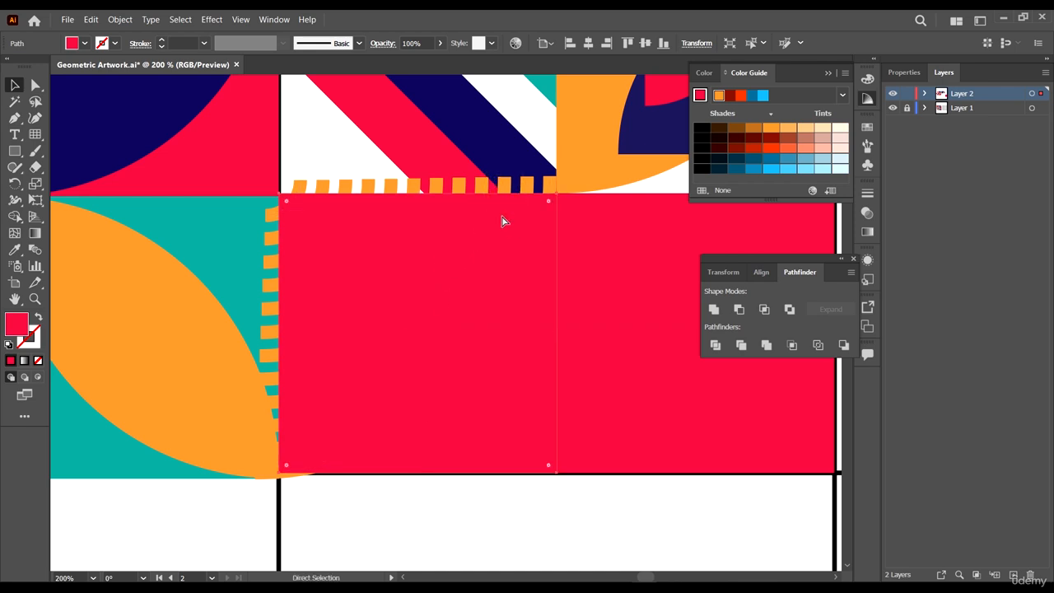
key("ctrl+7")
left_click(668, 322)
- Expand the clipped arc blend into separate arcs
key("v")
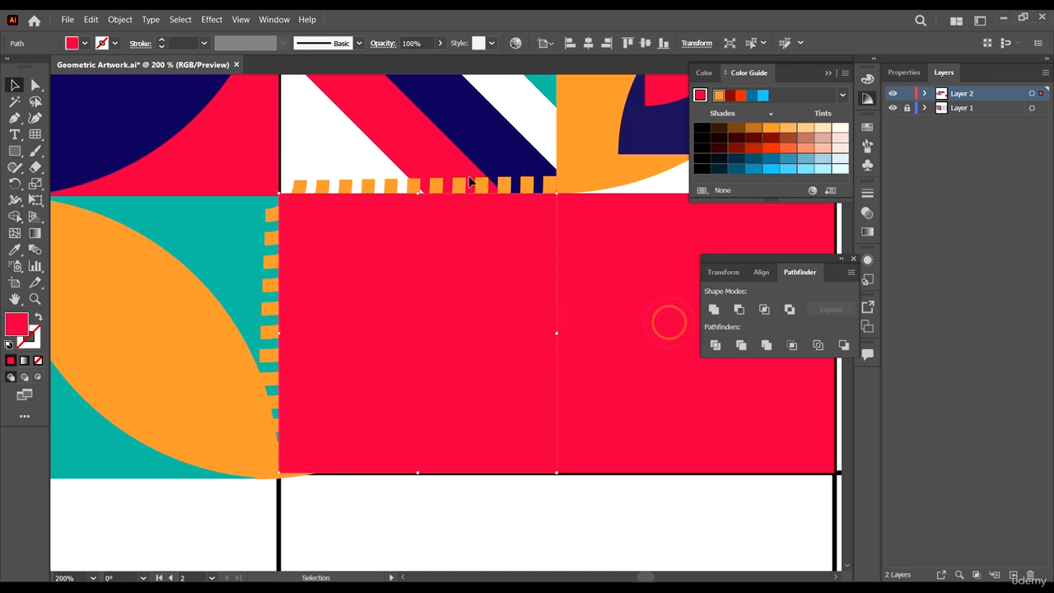
left_click(270, 219)
left_click(120, 19)
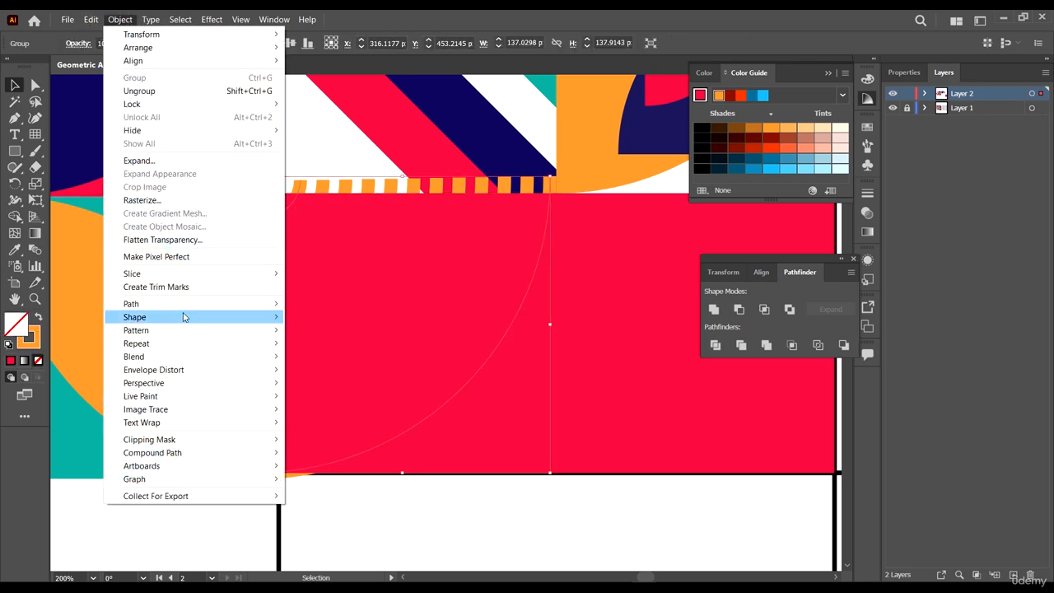
mouse_move(207, 356)
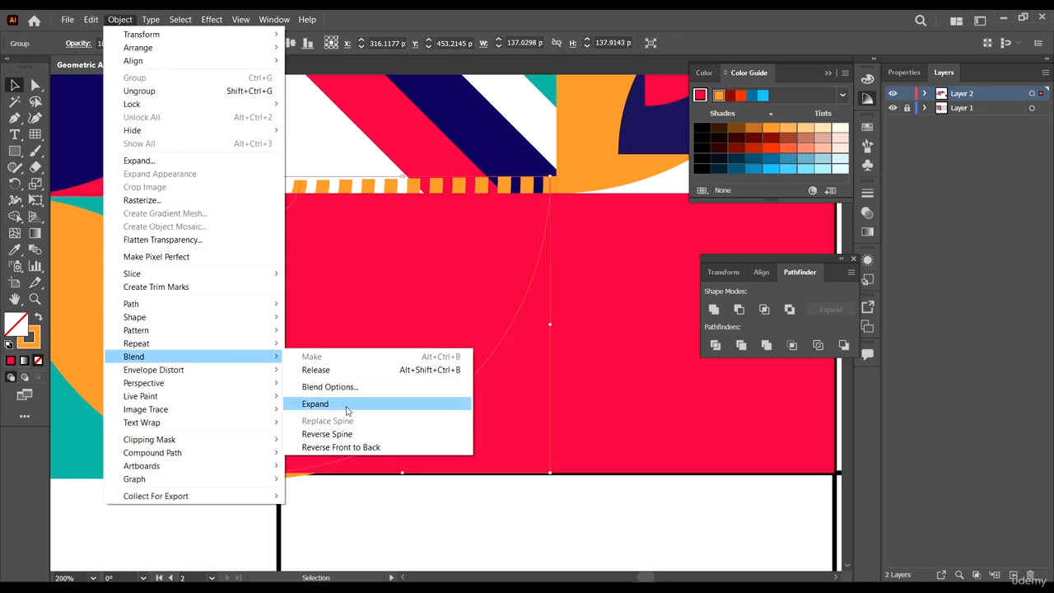
left_click(342, 407)
- Compare the finished concentric arc cell with the matching cell in the reference artwork
left_click(525, 420)
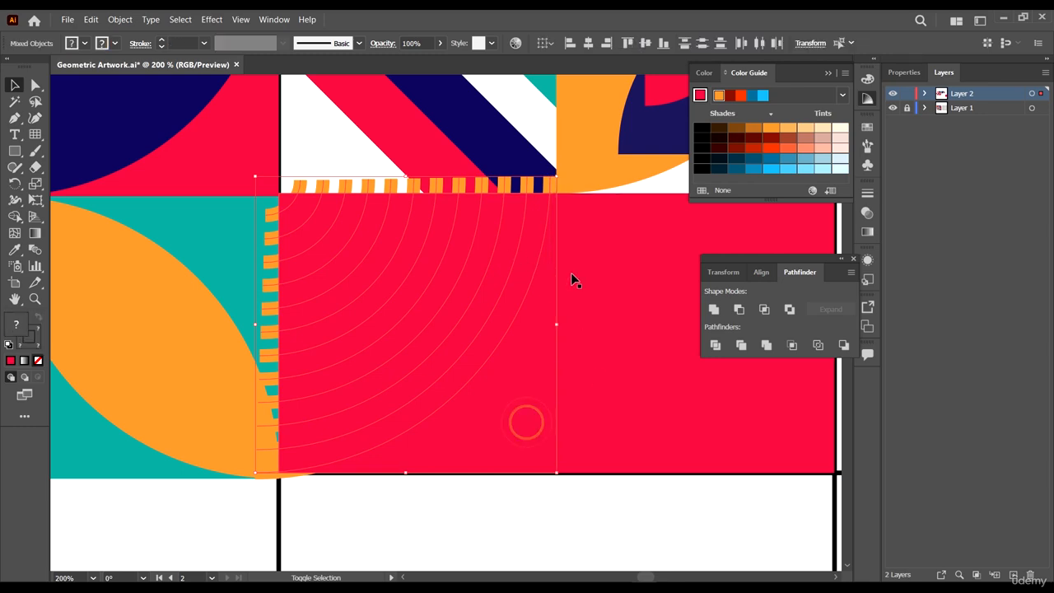
left_click(605, 388)
scroll(368, 233, "down", 4)
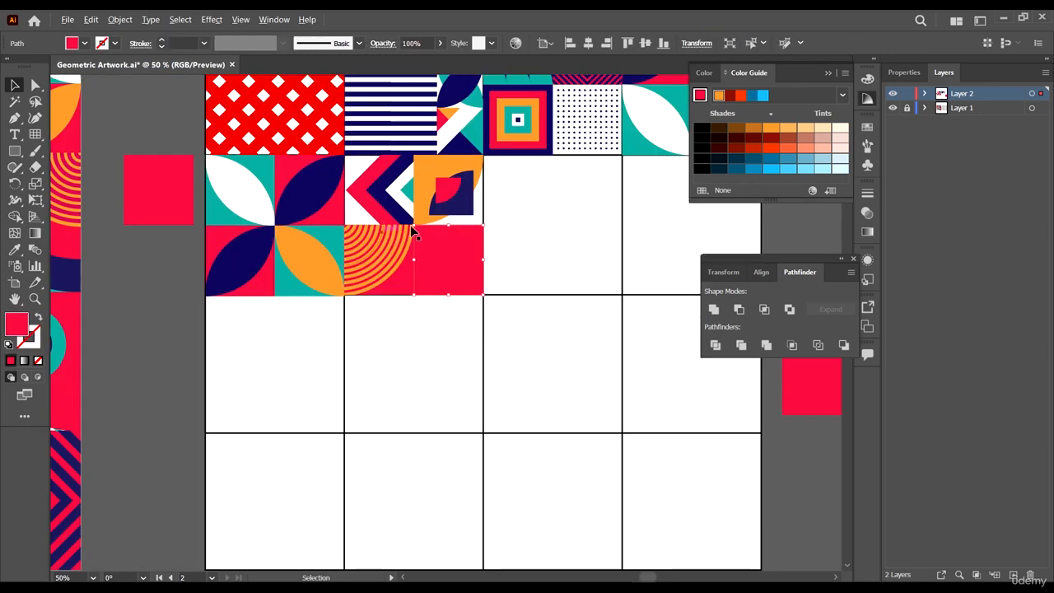
scroll(479, 254, "down", 3)
scroll(408, 246, "up", 2)
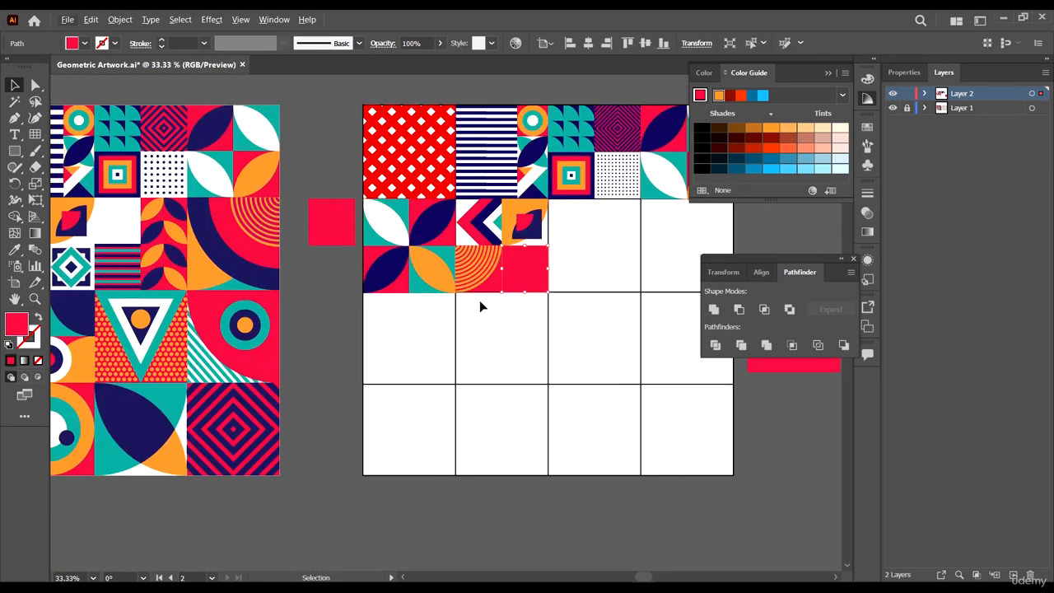
left_click_drag(480, 300, 520, 302)
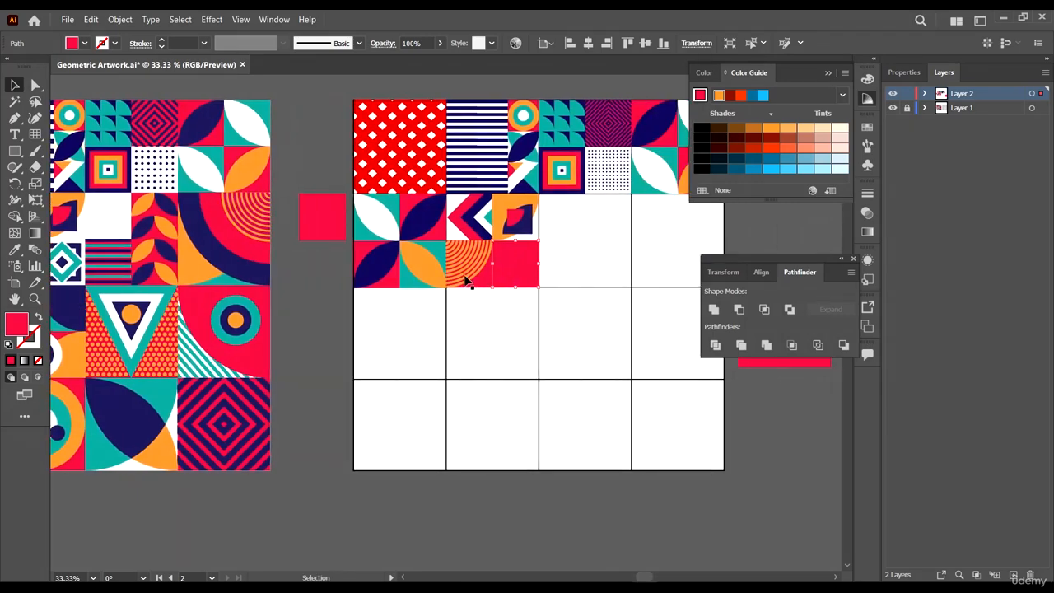
scroll(466, 282, "up", 7)
scroll(451, 223, "down", 10)
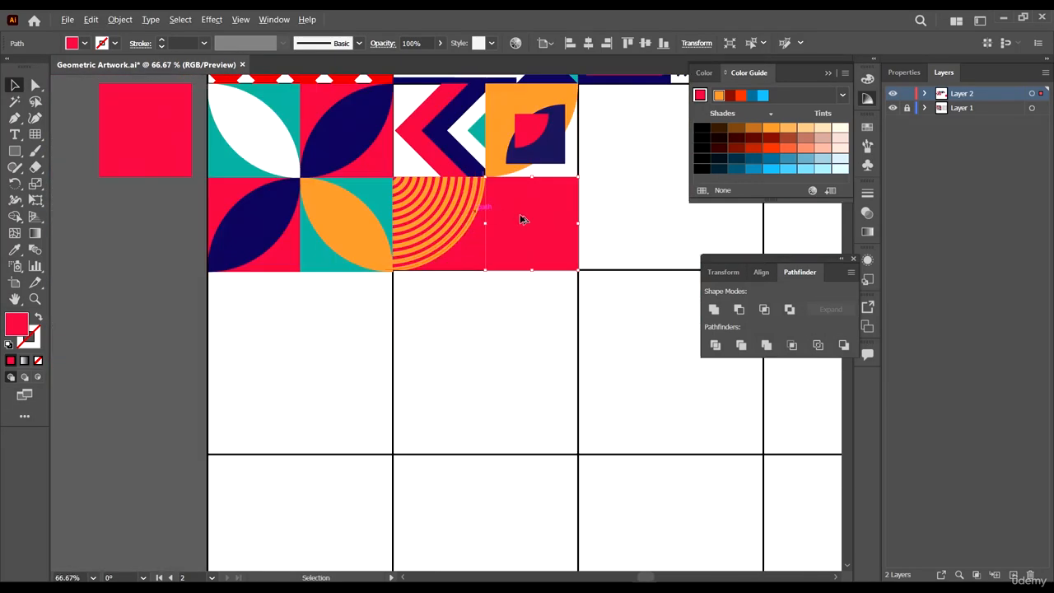
scroll(480, 237, "up", 4)
scroll(605, 220, "up", 2)
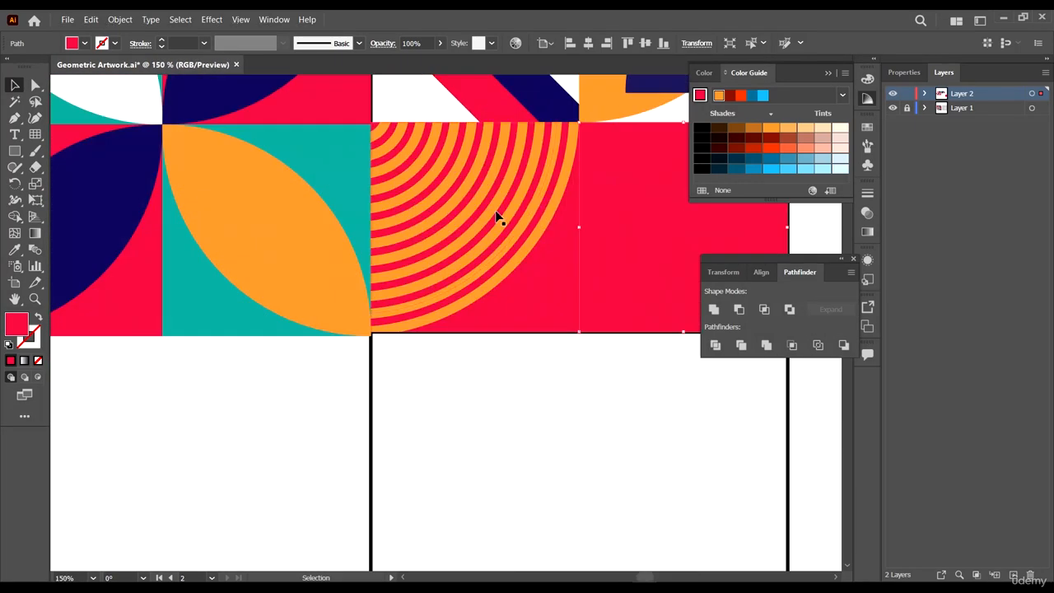
- Enter the clip group in isolation mode and set the expanded arcs' stroke weight to 5 pt
double_click(496, 207)
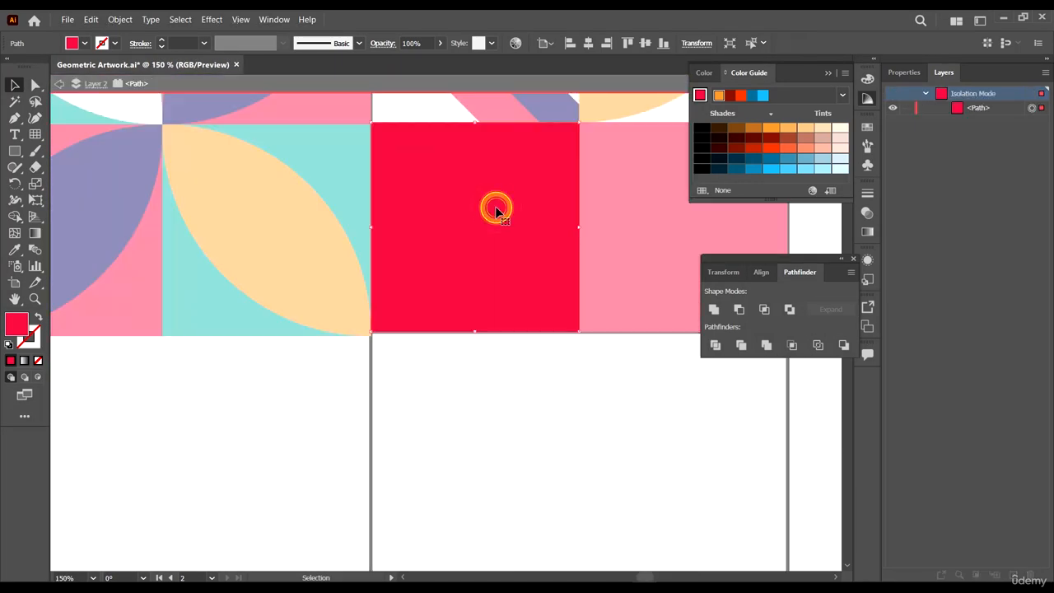
double_click(559, 355)
double_click(432, 183)
left_click(431, 181)
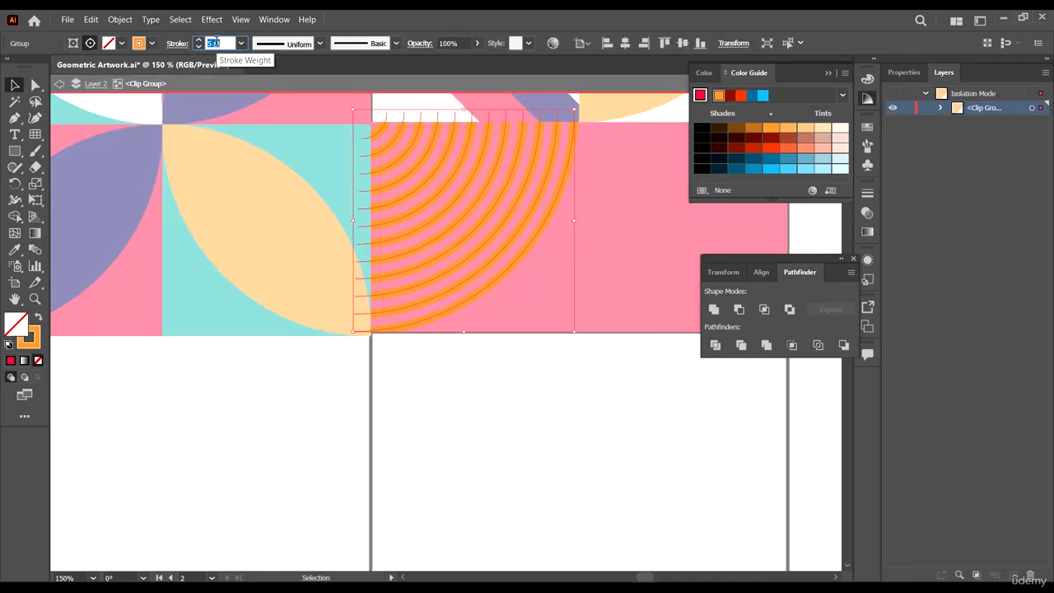
left_click(295, 423)
- Scale the red square in the next cell down slightly from its center
scroll(566, 410, "down", 5)
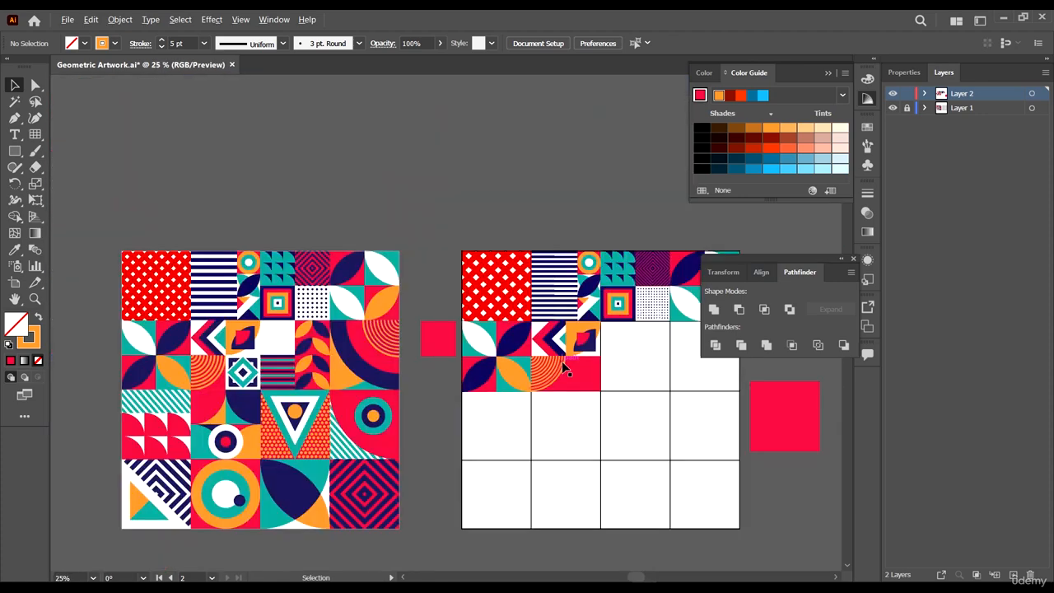
scroll(562, 391, "down", 3)
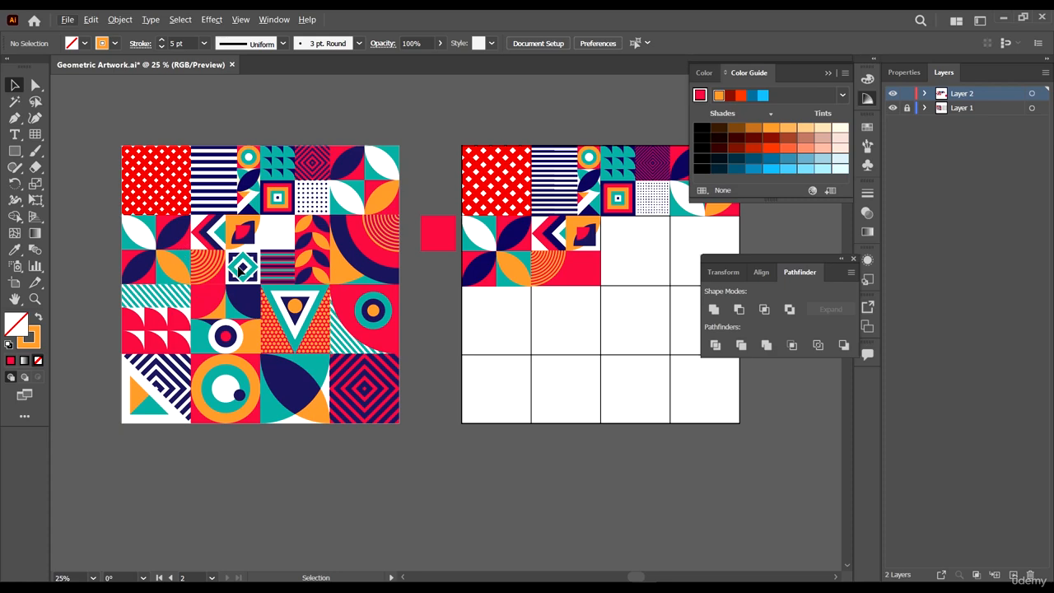
left_click(592, 278)
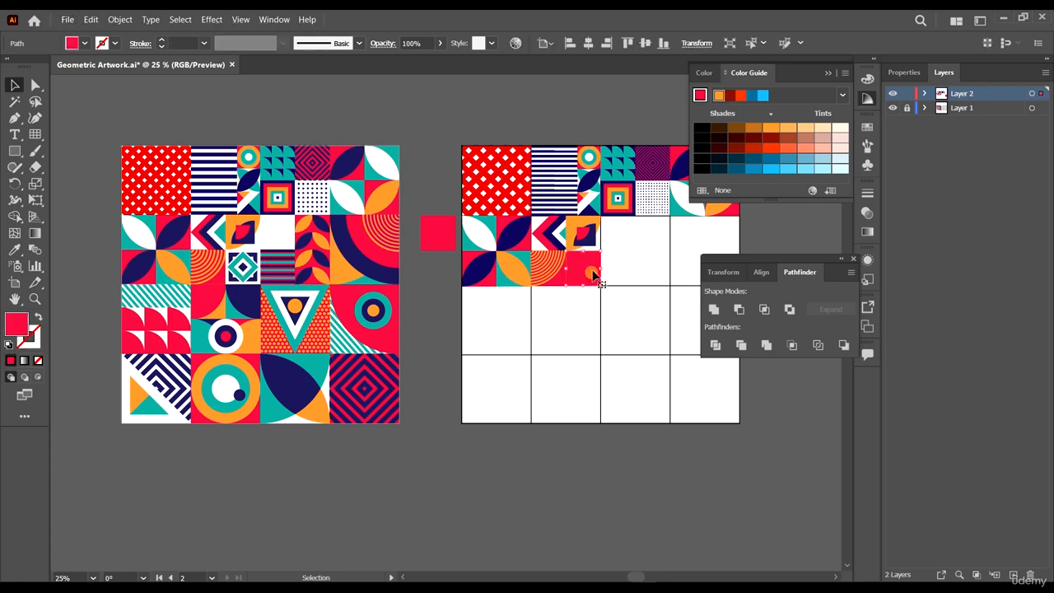
scroll(608, 257, "up", 6)
scroll(494, 211, "down", 1)
left_click_drag(517, 216, 503, 238)
scroll(539, 259, "down", 5)
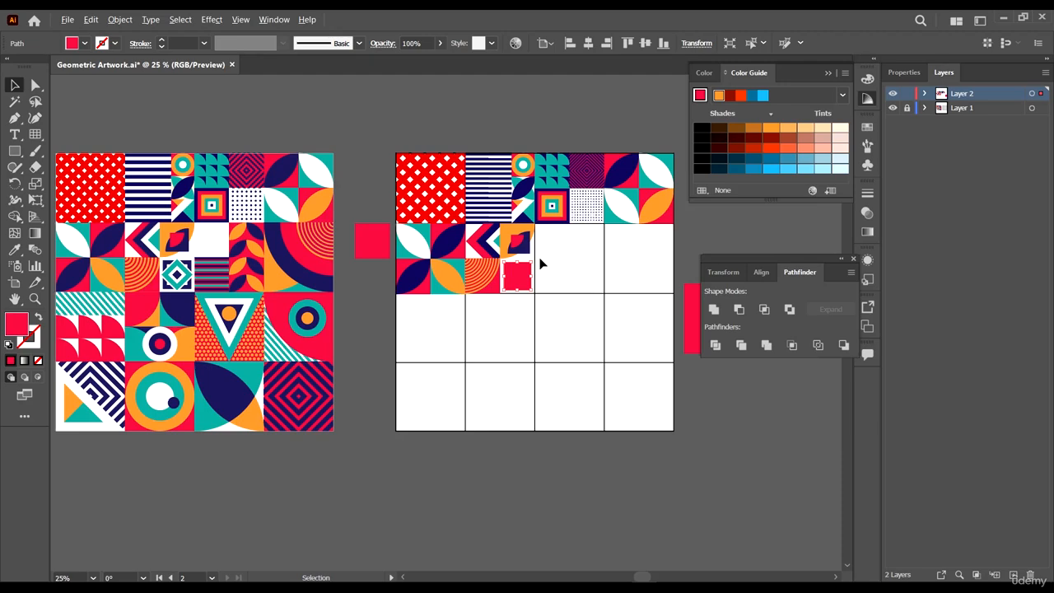
scroll(539, 264, "up", 2)
- Apply the navy shape's appearance to the square with the Eyedropper tool
key("i")
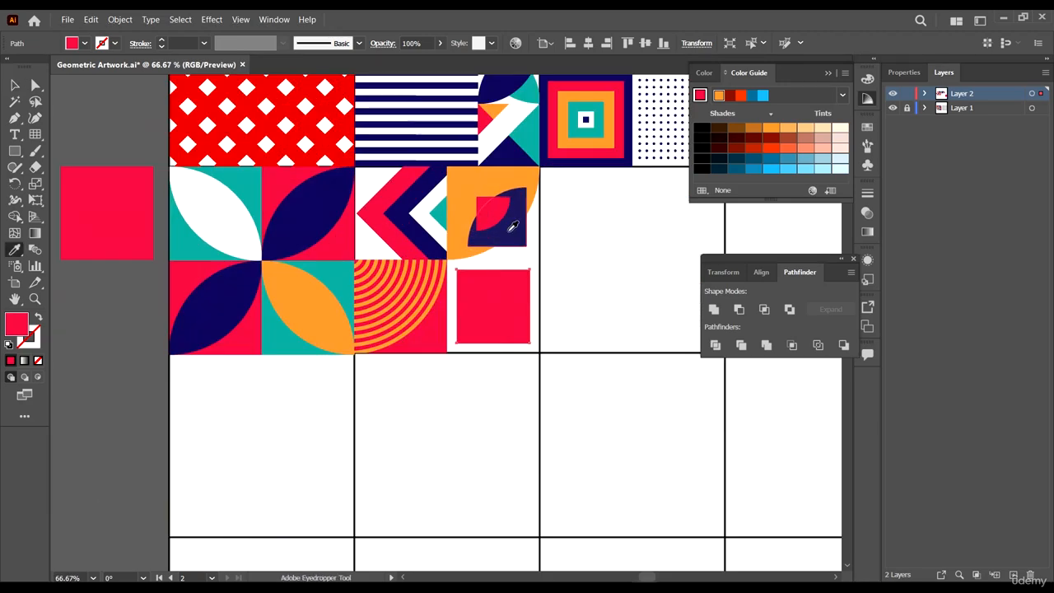
left_click(504, 229)
left_click(471, 253)
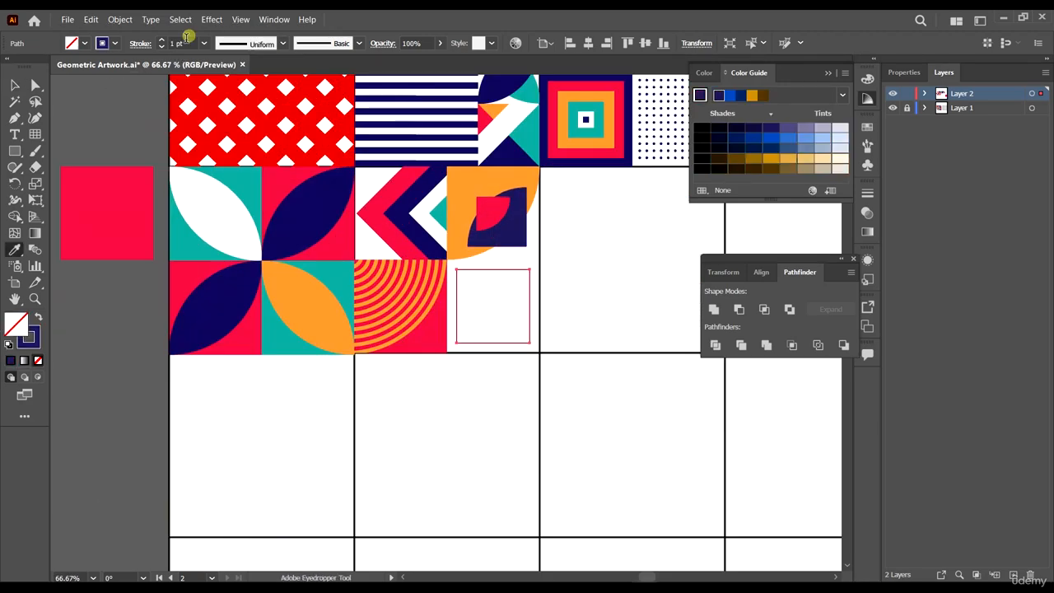
- Set the square's stroke weight to 8 pt
left_click(186, 41)
type("8")
key("Return")
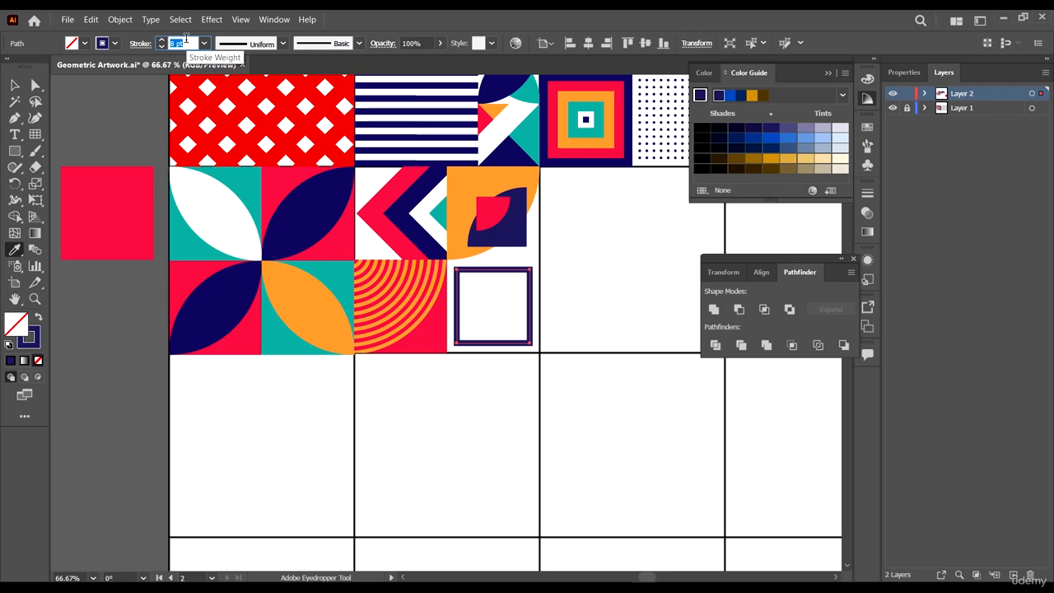
- Increase the navy square's stroke weight to 15 pt
key("Up")
key("Up")
key("Up")
scroll(563, 284, "down", 3)
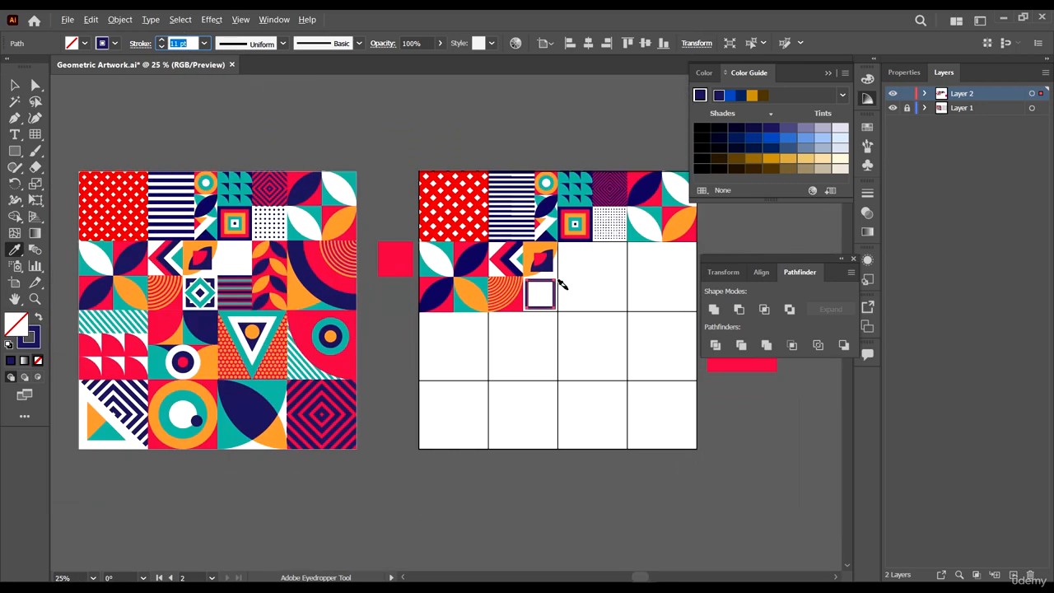
scroll(568, 294, "up", 1)
key("Up")
key("Up")
key("Up")
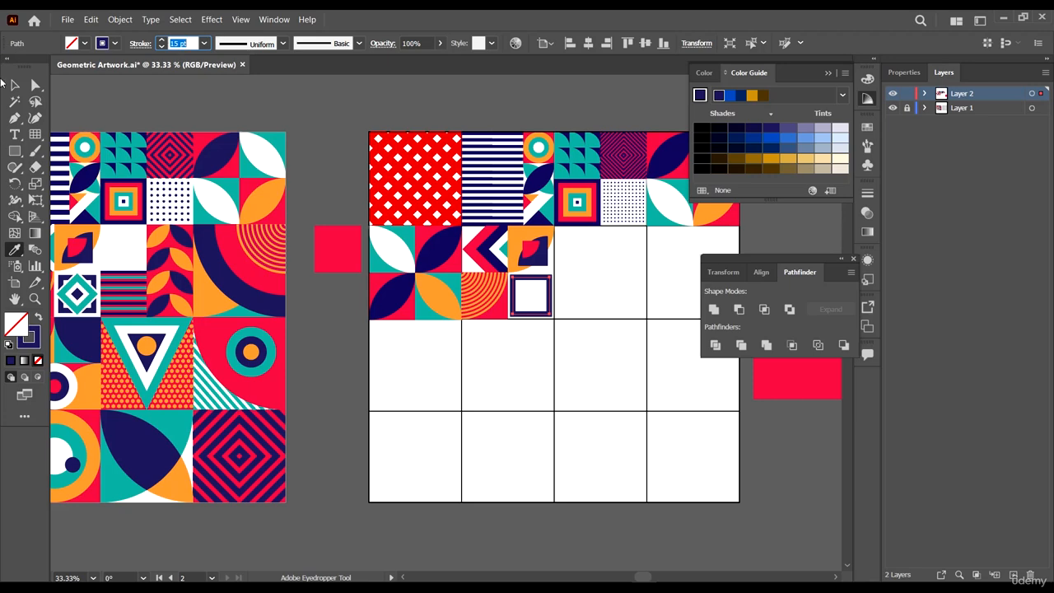
- Scale the thick-stroked navy square down slightly within its cell
left_click(14, 85)
scroll(417, 190, "up", 4)
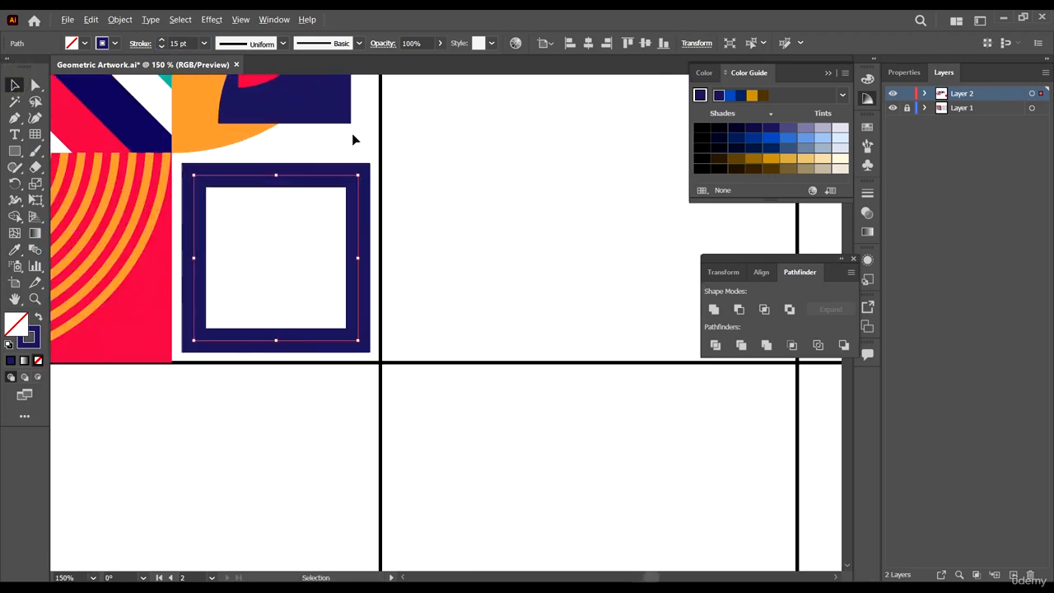
left_click_drag(358, 174, 351, 182)
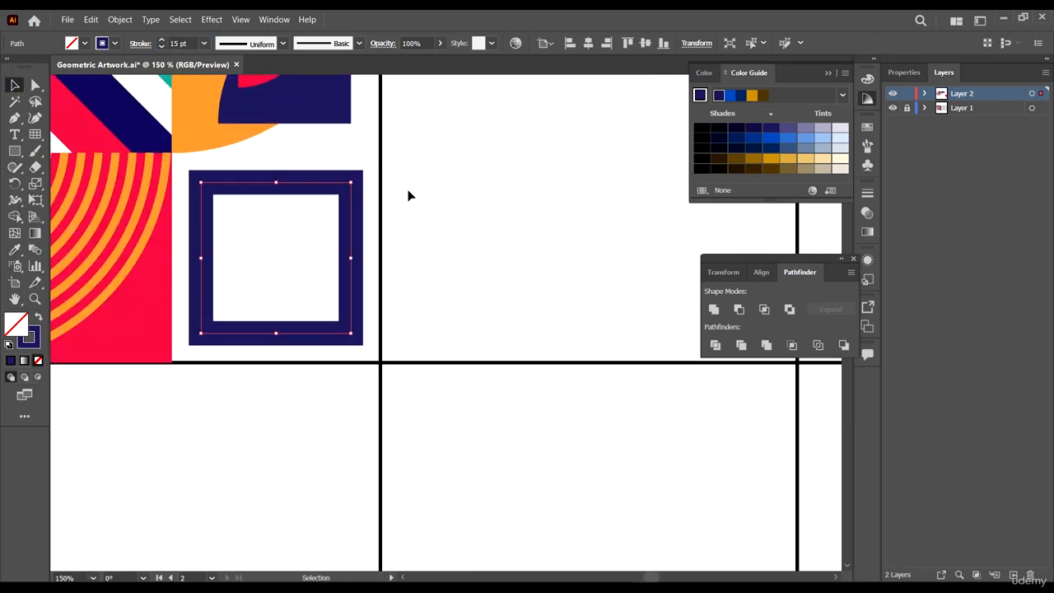
- Paste a copy of the square in front and rotate it into a diamond
key("ctrl+f")
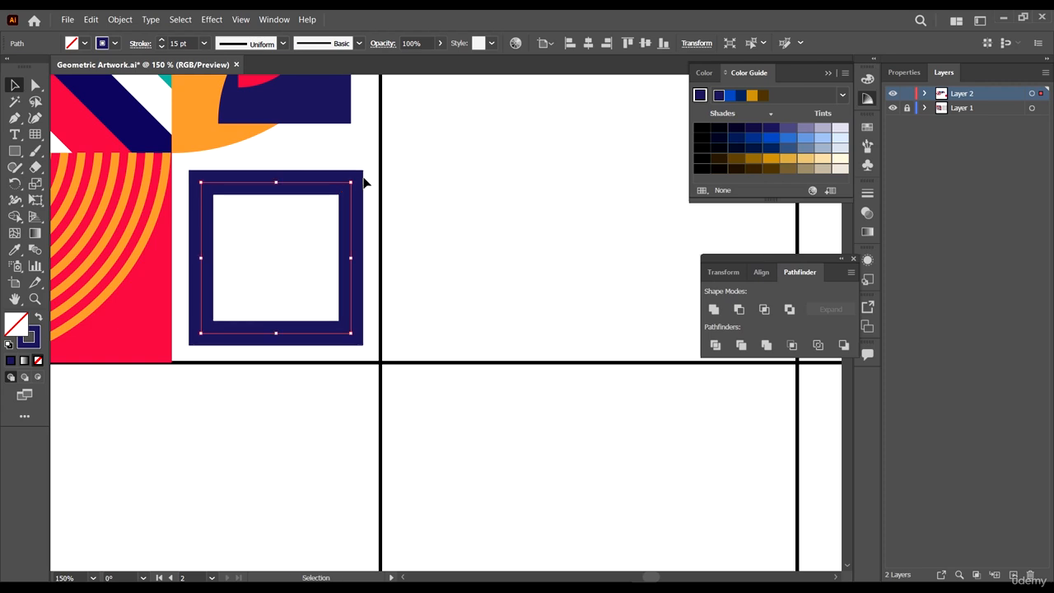
left_click_drag(355, 179, 355, 259)
scroll(438, 247, "down", 4)
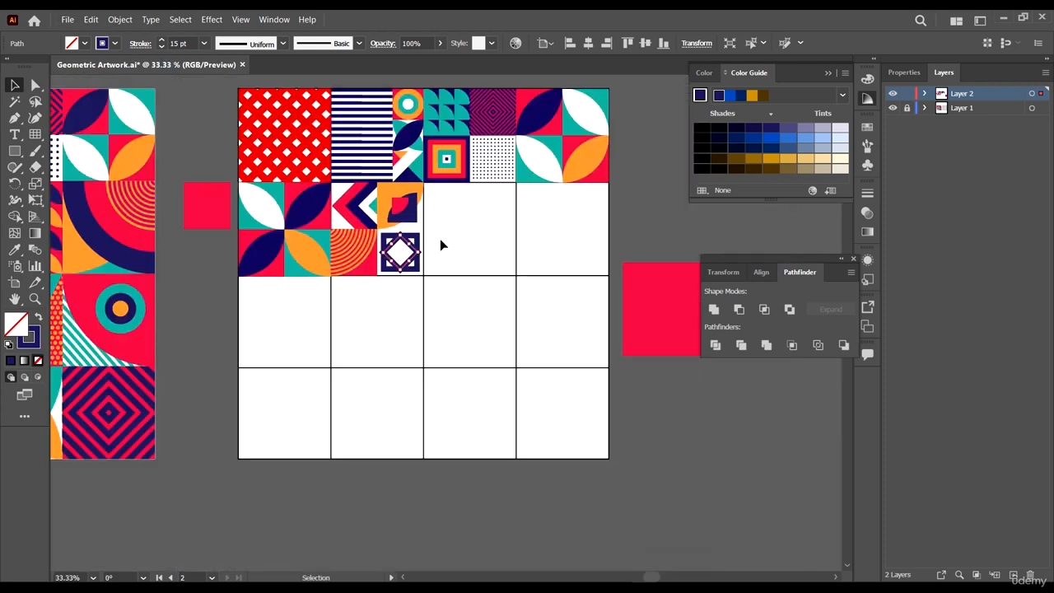
- Give the diamond a 15 pt teal stroke sampled from the reference artwork, with no fill
key("i")
left_click(603, 103)
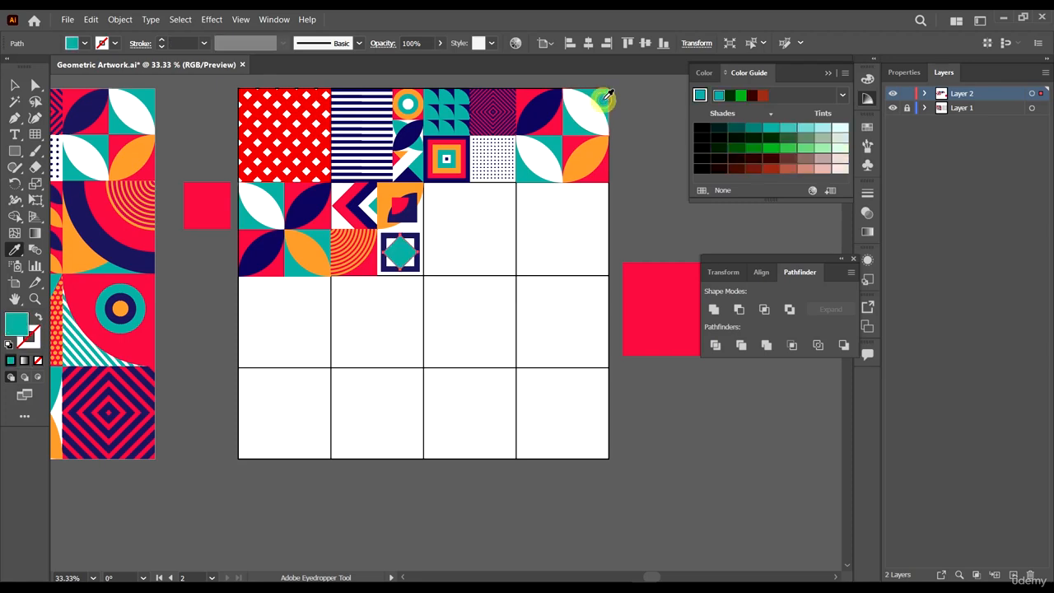
key("shift+x")
key("v")
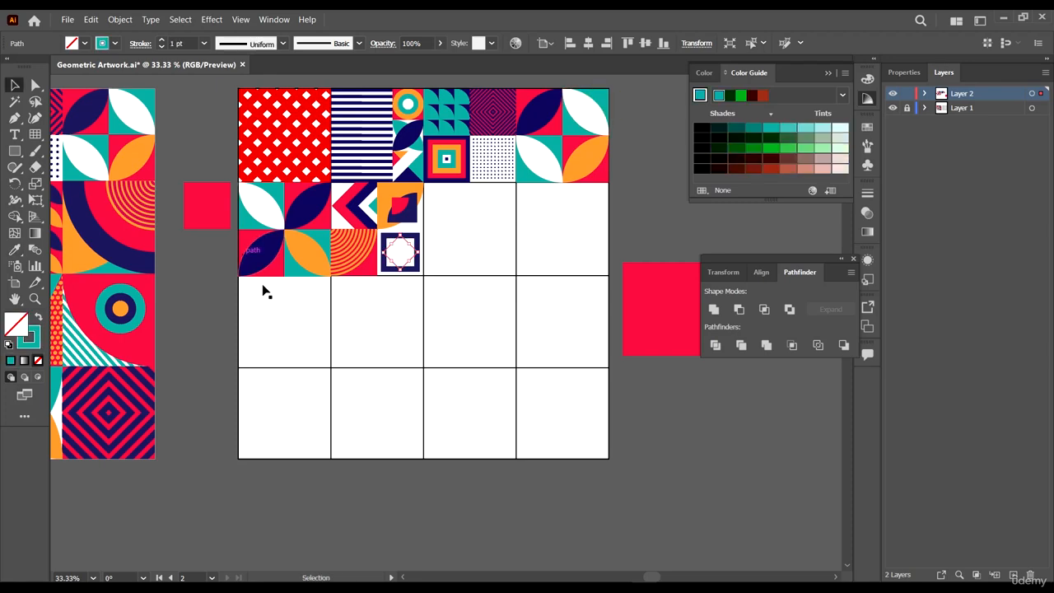
key("ctrl+=")
left_click(181, 44)
scroll(186, 44, "up", 14)
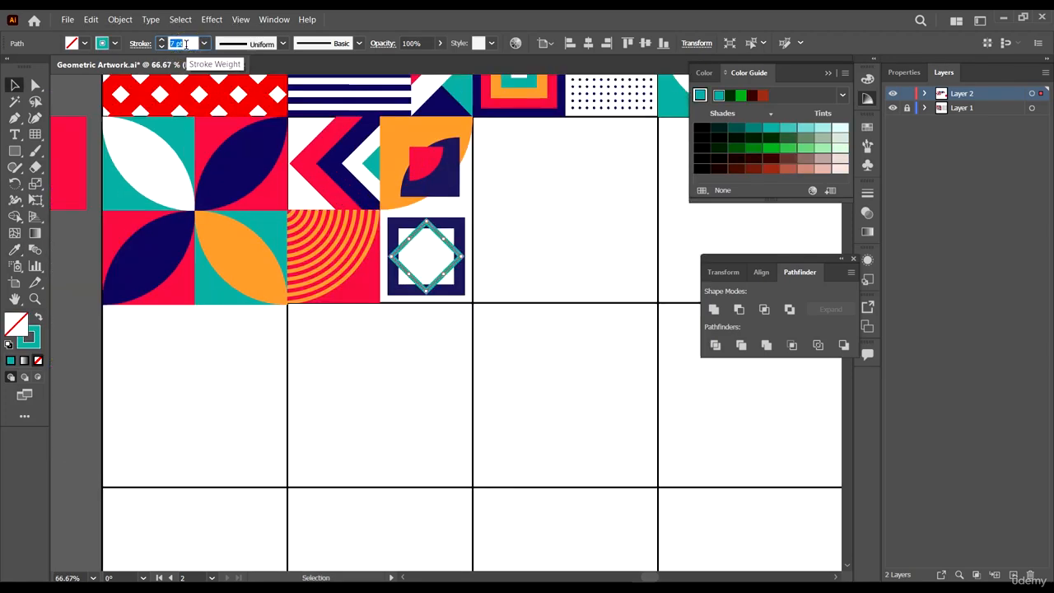
scroll(530, 281, "down", 3)
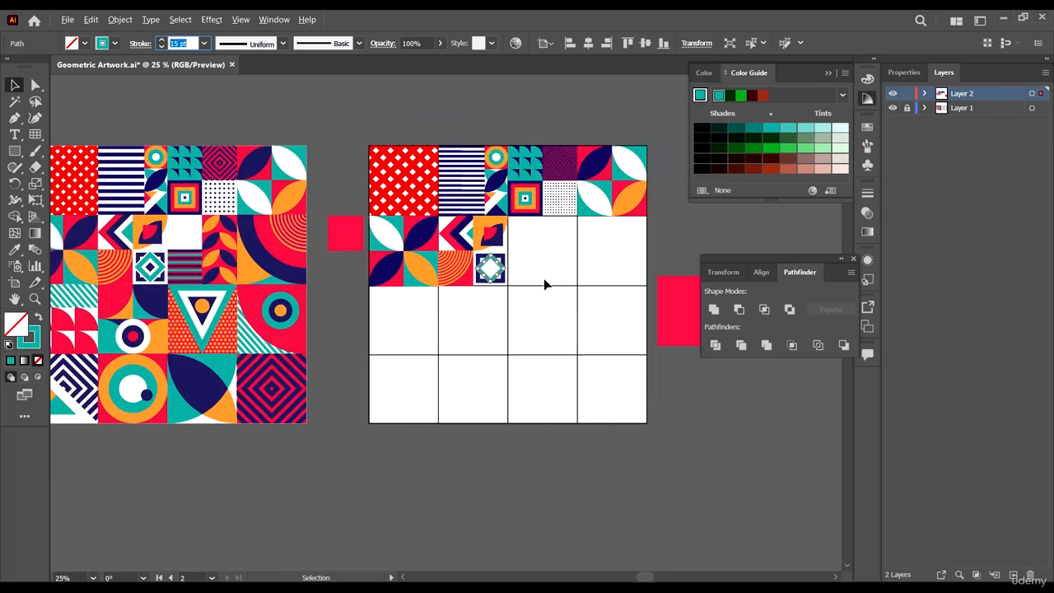
scroll(527, 262, "up", 3)
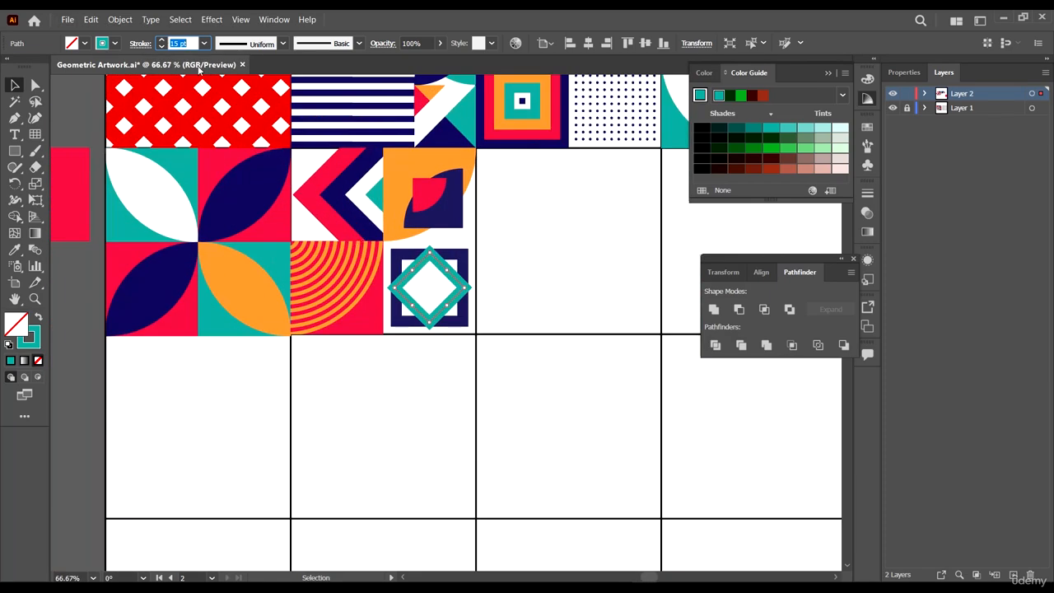
- Create a smaller copy of the diamond at its center and fill it with navy, without a stroke
left_click(522, 281)
scroll(468, 276, "up", 2)
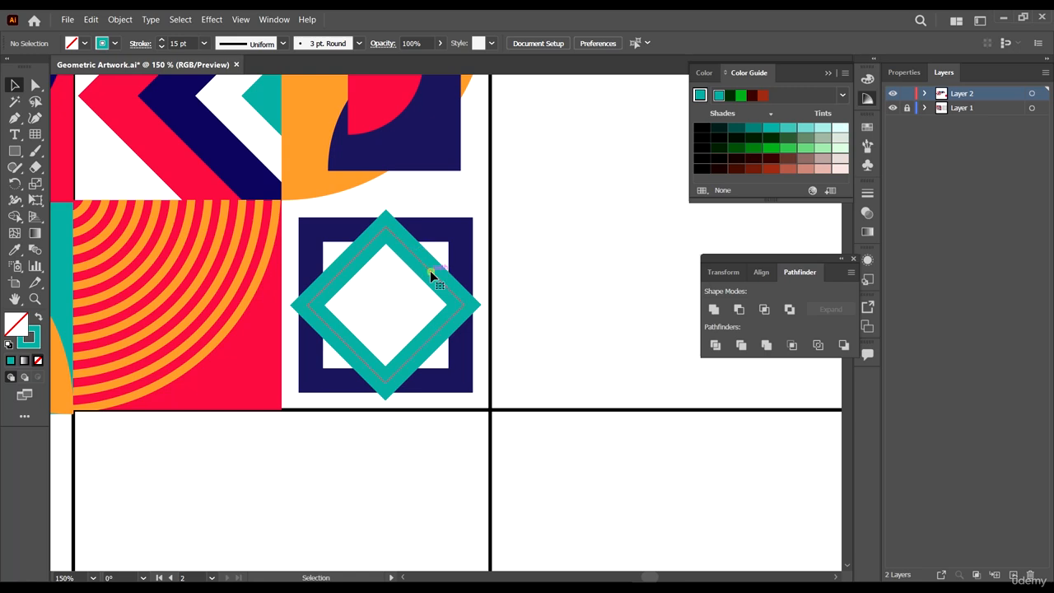
left_click(430, 274)
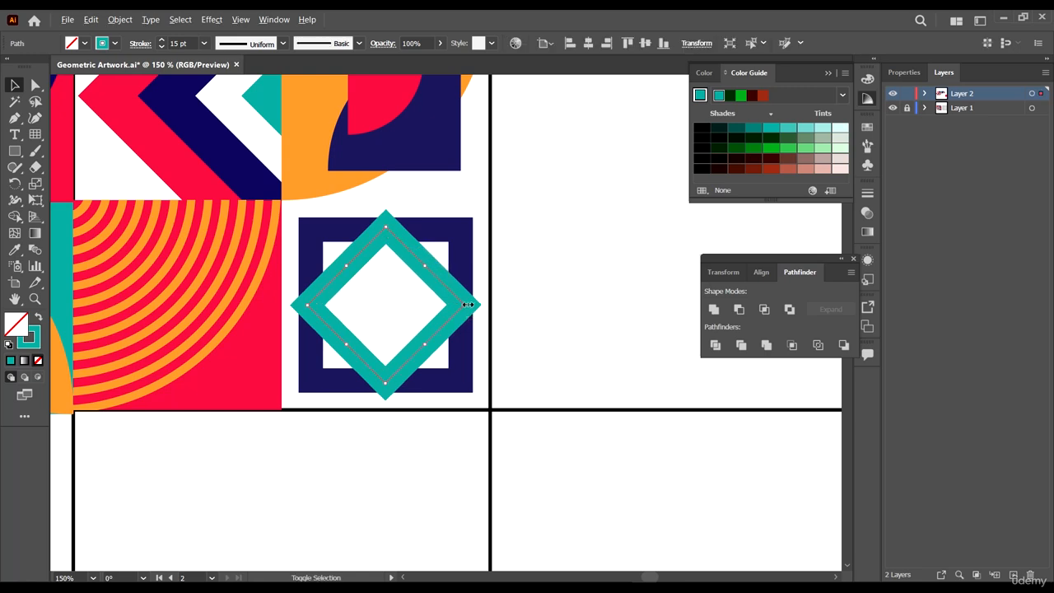
left_click_drag(467, 304, 414, 300)
key("i")
left_click(460, 239)
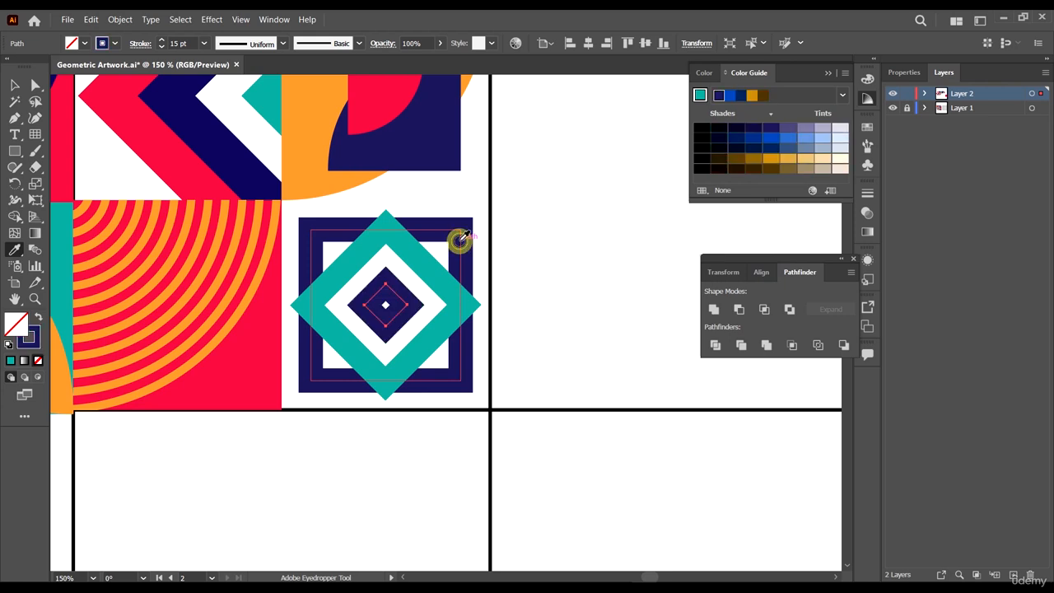
key("v")
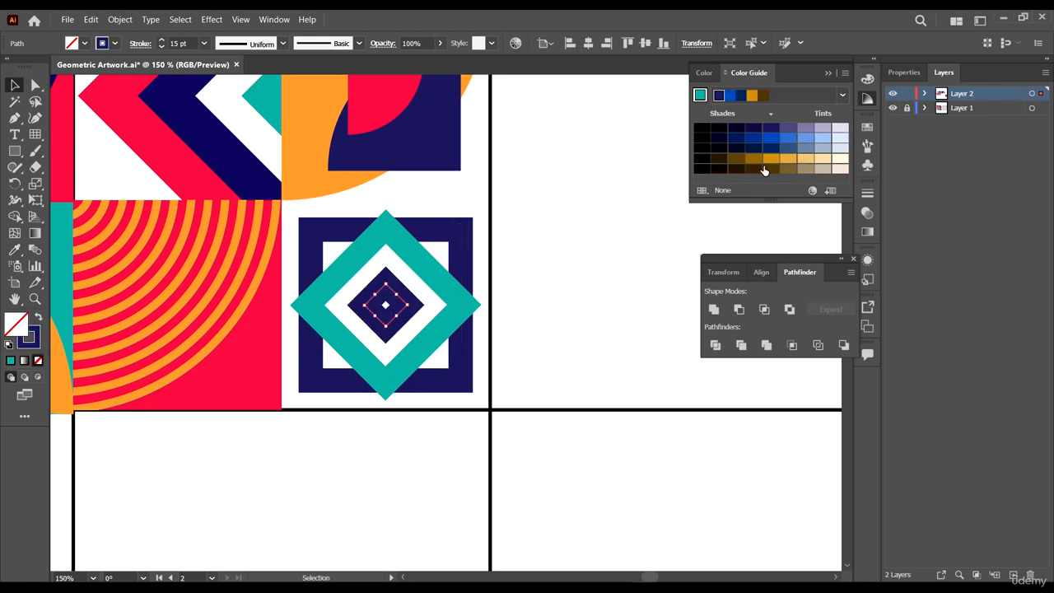
key("shift+x")
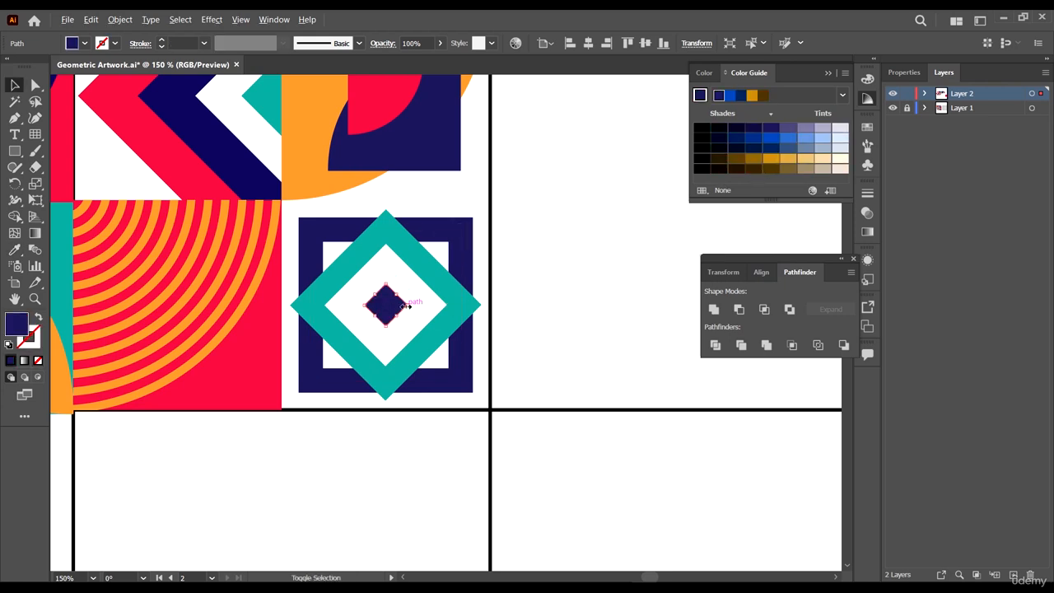
left_click_drag(405, 305, 419, 310)
- Enlarge the teal diamond slightly and set its stroke weight to 17 pt
left_click(436, 280)
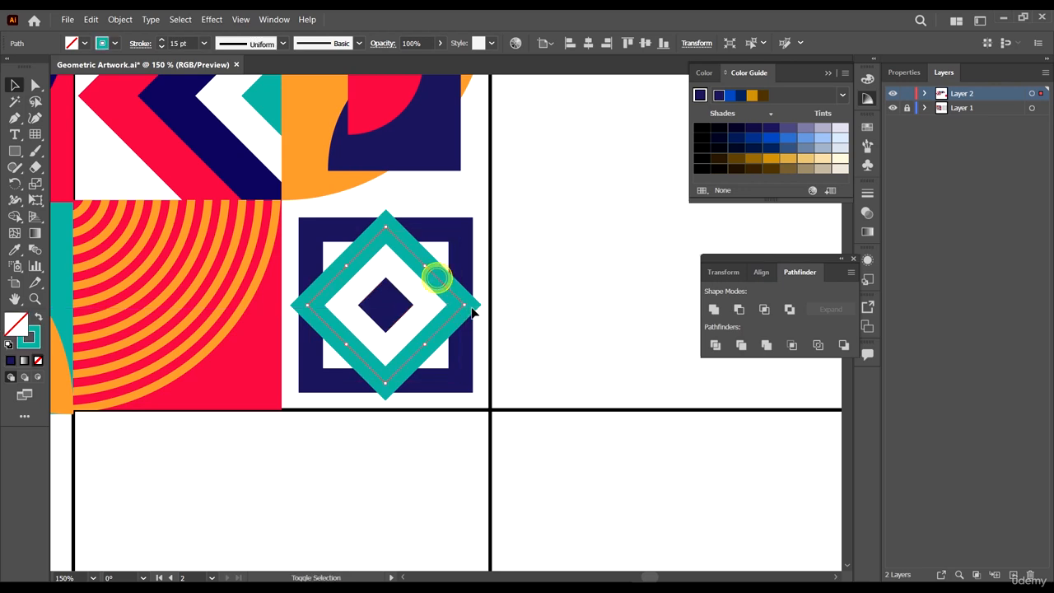
left_click(465, 303)
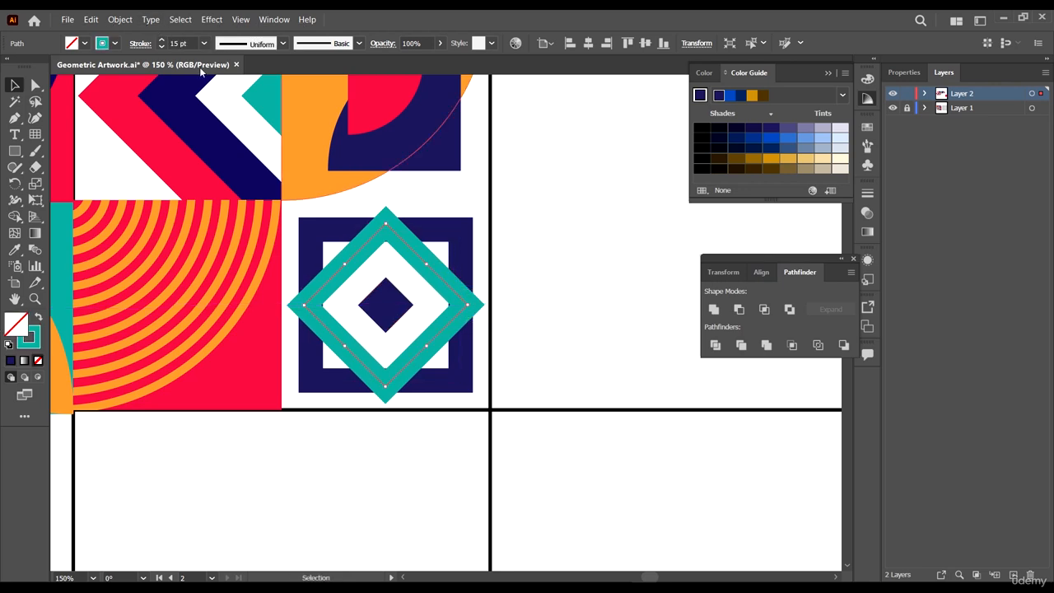
left_click(182, 42)
key("Up")
key("Up")
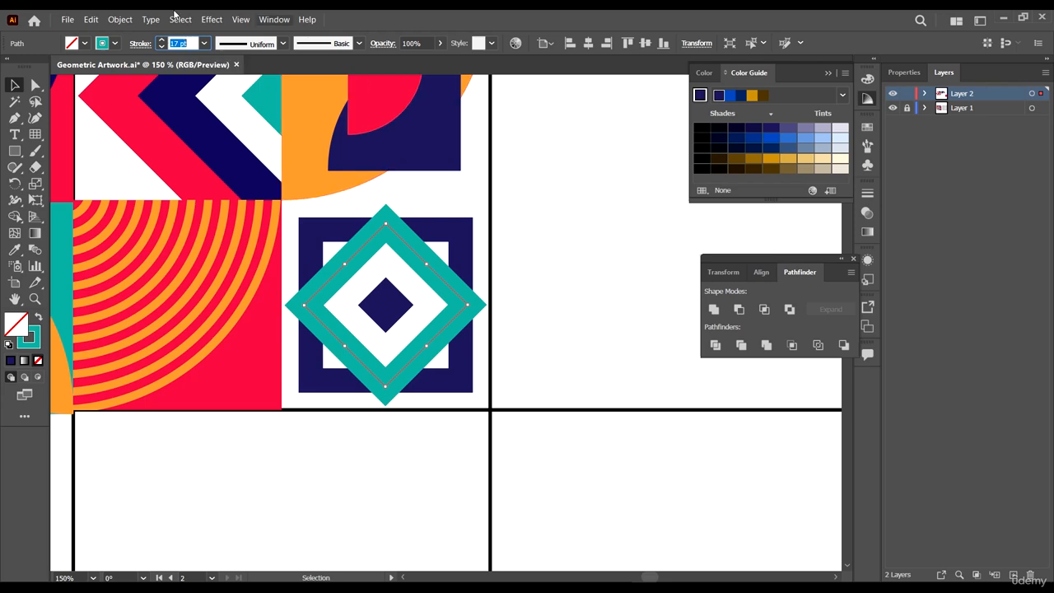
- Expand the teal diamond's stroke into a filled shape
left_click(150, 19)
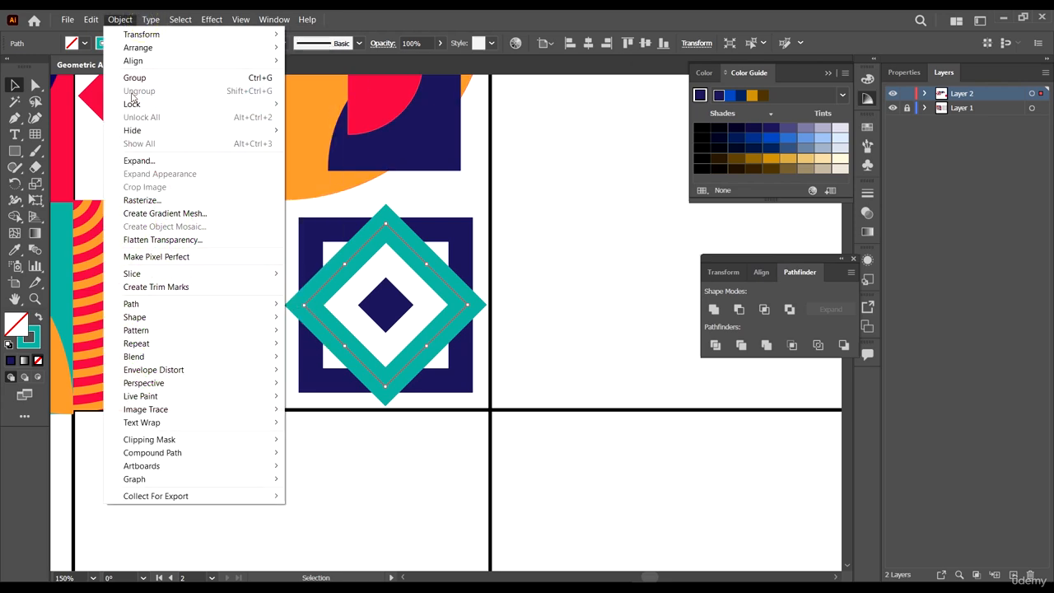
left_click(138, 161)
left_click(537, 365)
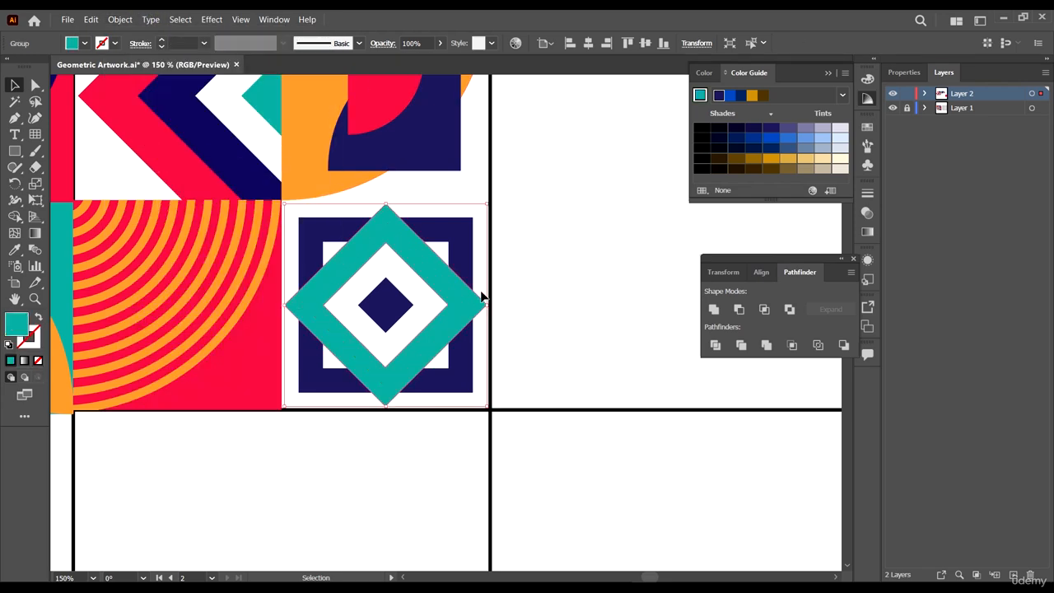
- Give the expanded teal diamond a white 2 pt stroke
scroll(489, 305, "up", 1)
left_click_drag(490, 304, 484, 305)
left_click(114, 44)
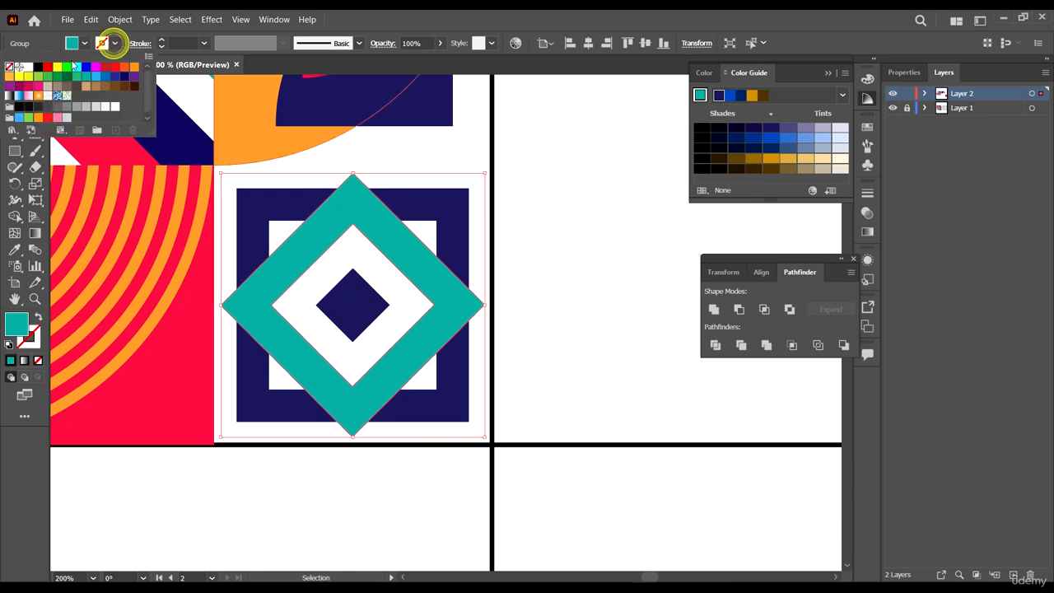
left_click(29, 69)
left_click(176, 40)
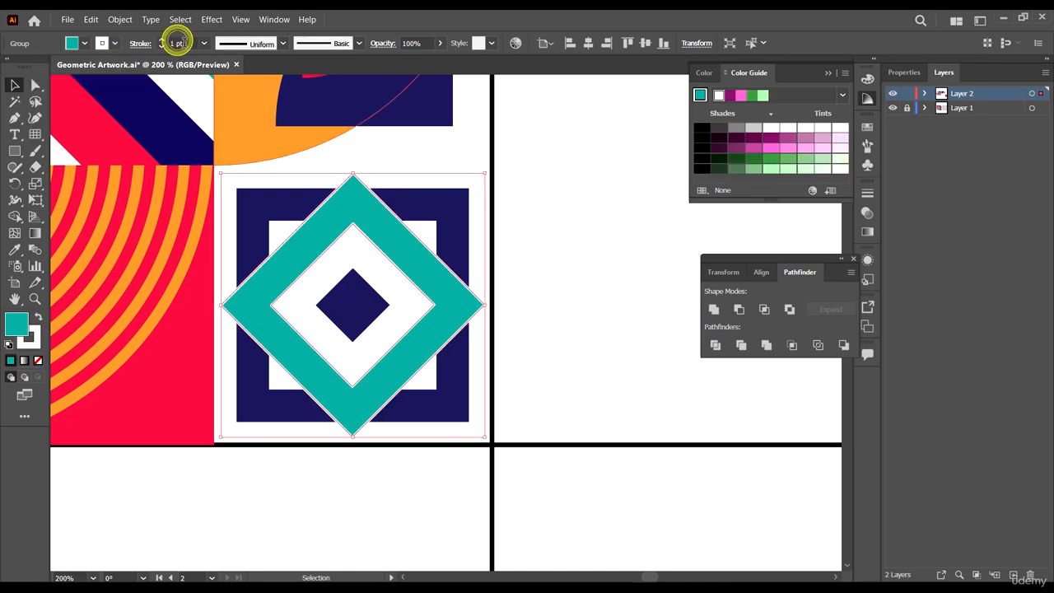
left_click(184, 43)
key("Up")
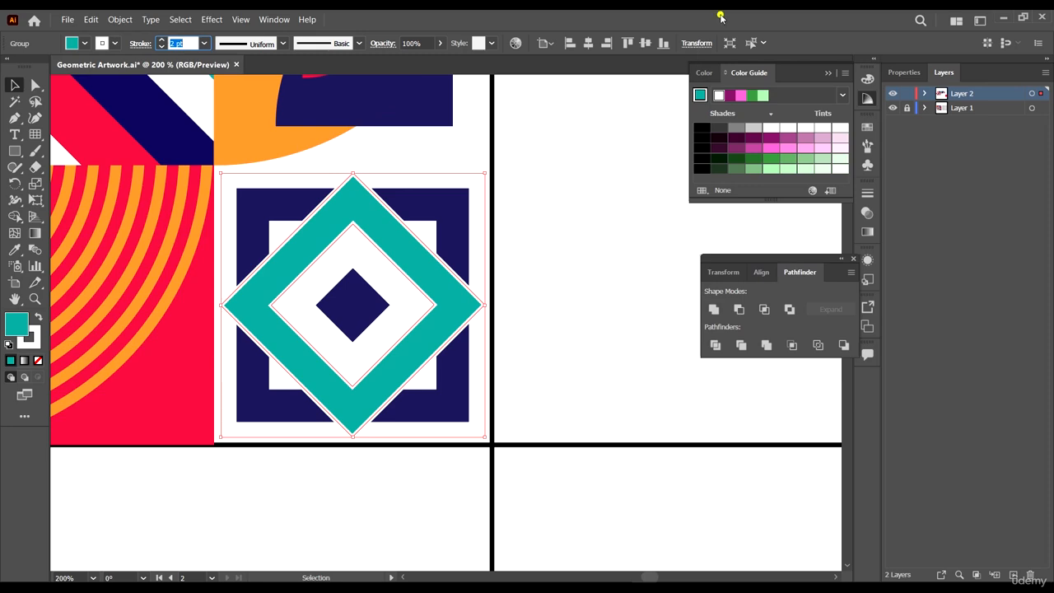
- Enlarge the small navy diamond slightly from its center
scroll(547, 247, "down", 1)
left_click(557, 251)
scroll(558, 251, "down", 3)
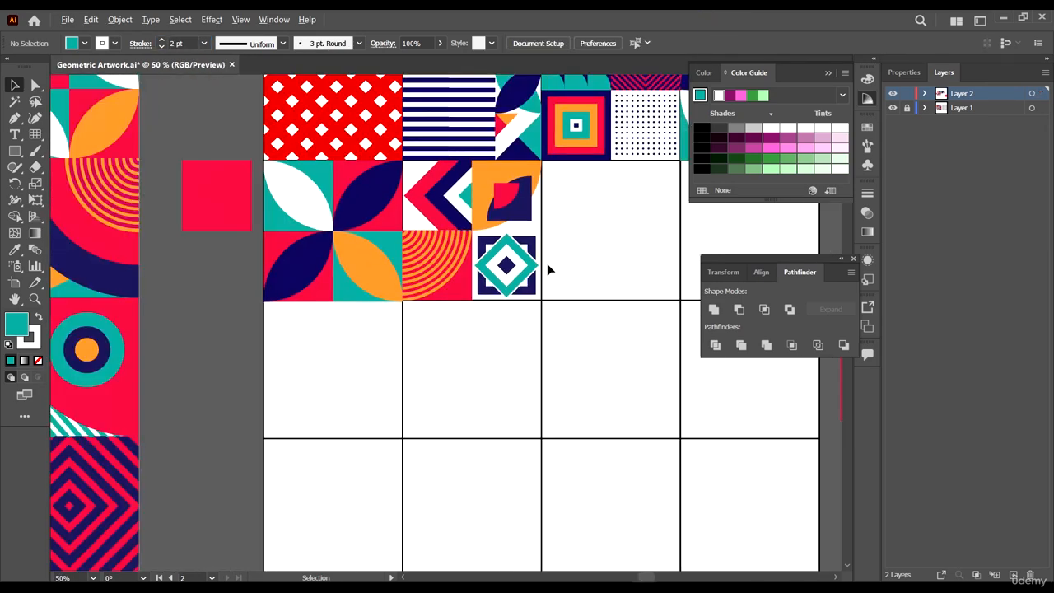
scroll(546, 264, "down", 1)
scroll(547, 255, "up", 4)
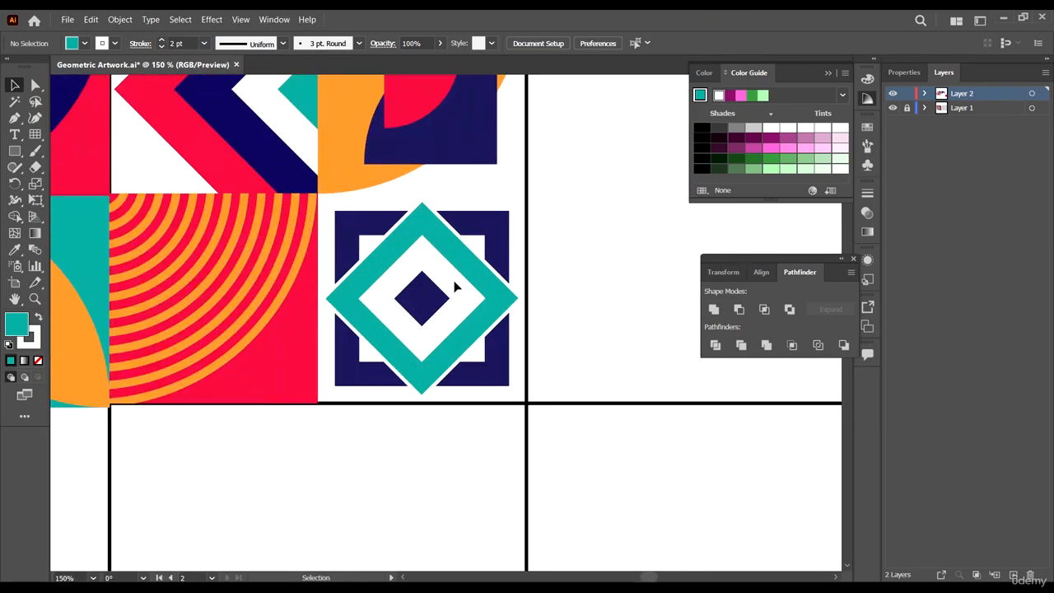
left_click(448, 299)
left_click_drag(452, 298, 471, 301)
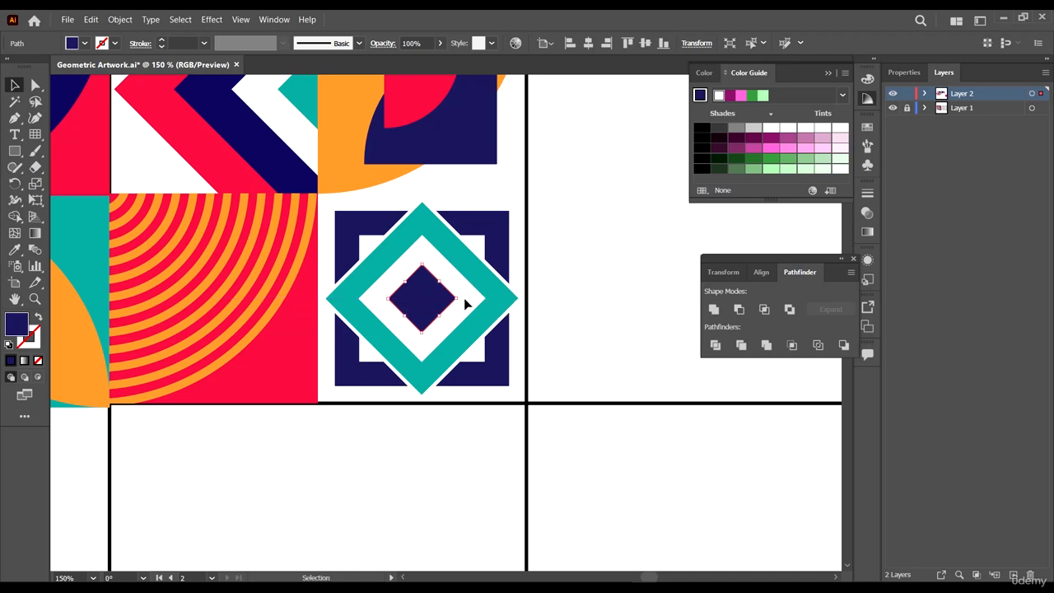
- Move the spare red square into the empty cell right of the diamond pattern, snapping its corner to the grid
scroll(584, 290, "down", 4)
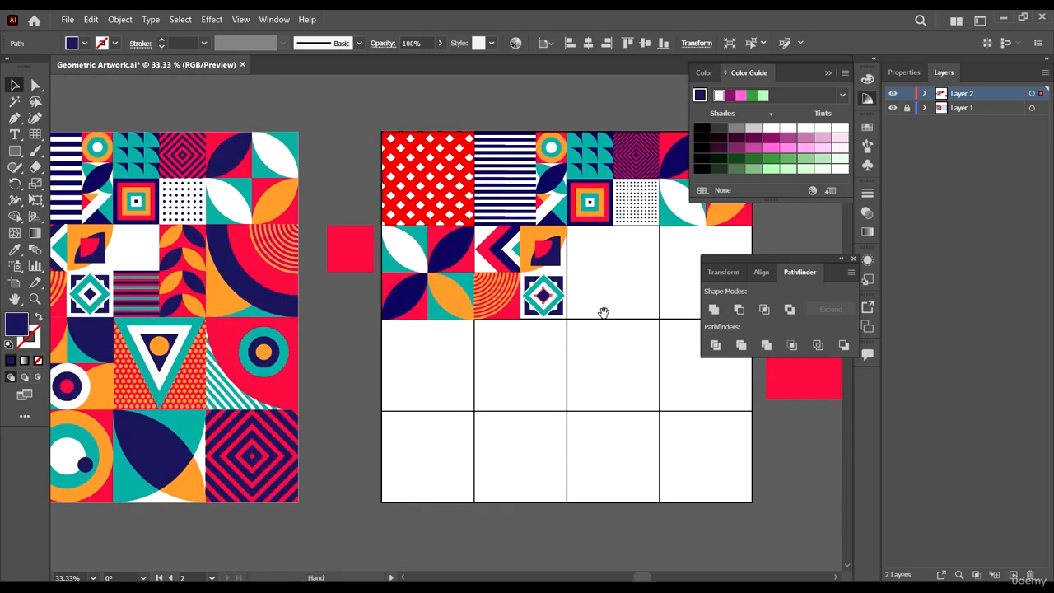
scroll(580, 289, "up", 1)
scroll(580, 286, "down", 1)
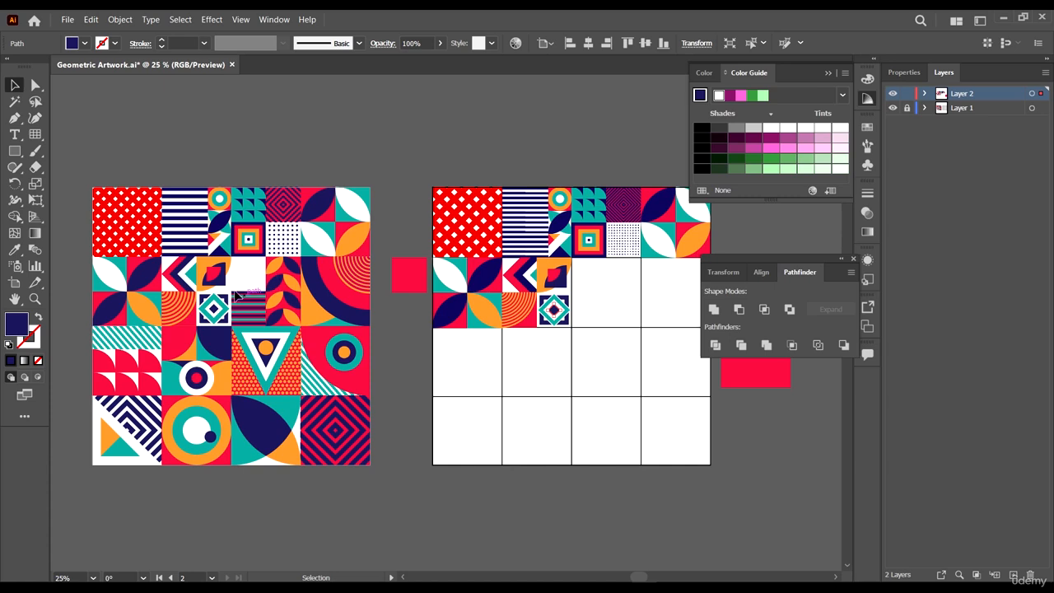
scroll(577, 291, "right", 1)
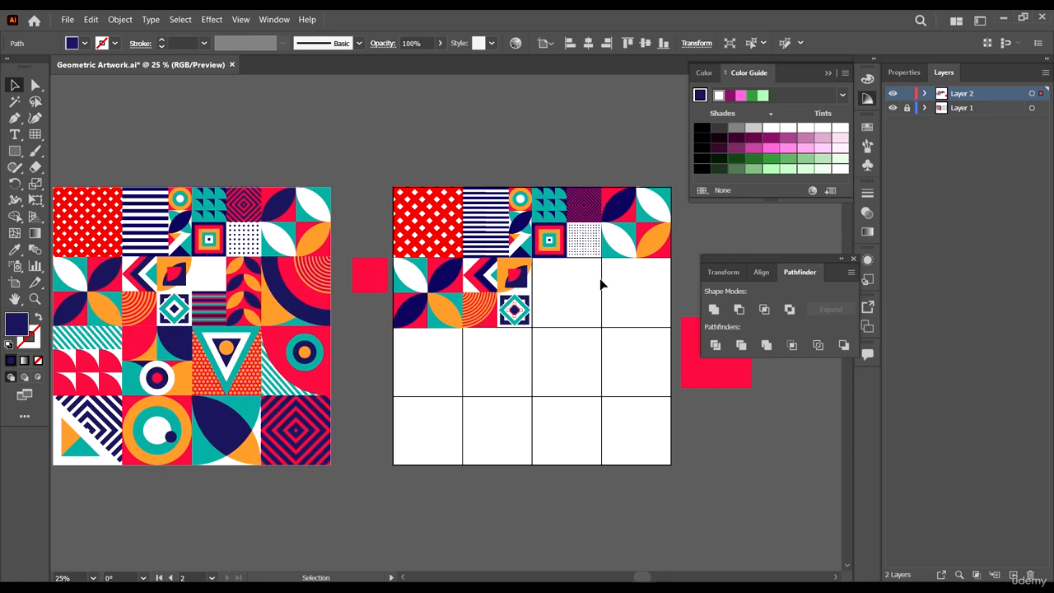
scroll(704, 389, "up", 2)
left_click(706, 388)
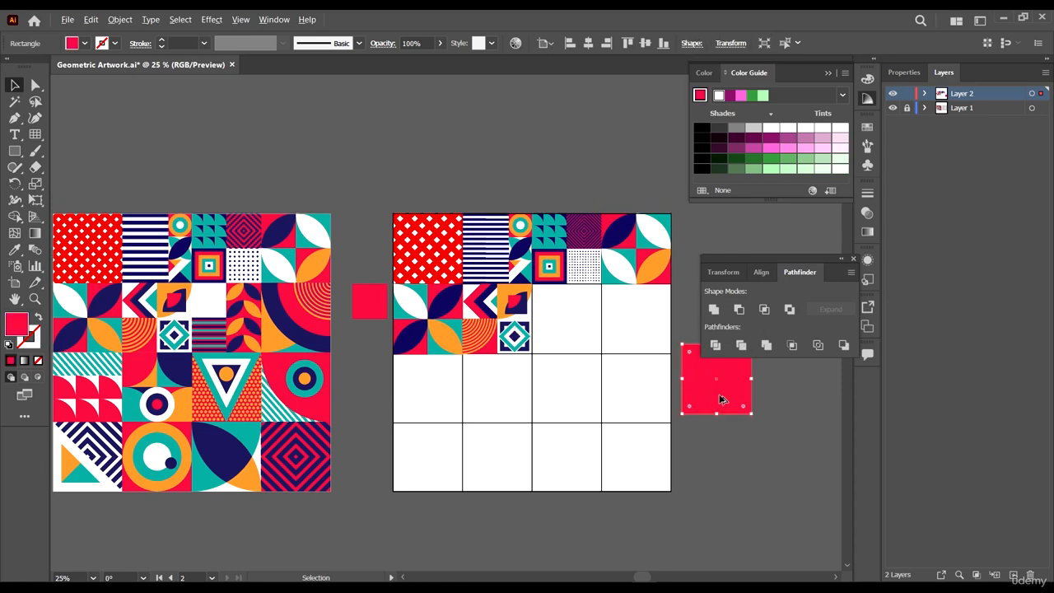
left_click_drag(718, 395, 506, 327)
scroll(577, 347, "up", 5)
scroll(479, 364, "up", 6)
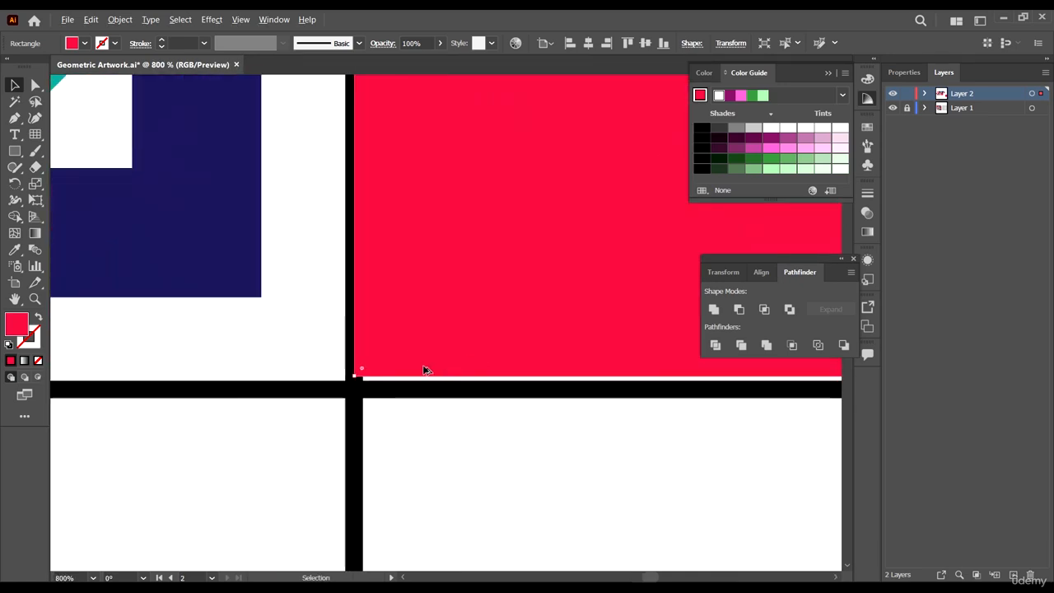
left_click_drag(425, 355, 423, 373)
scroll(401, 355, "down", 4)
scroll(401, 354, "down", 2)
scroll(529, 376, "down", 2)
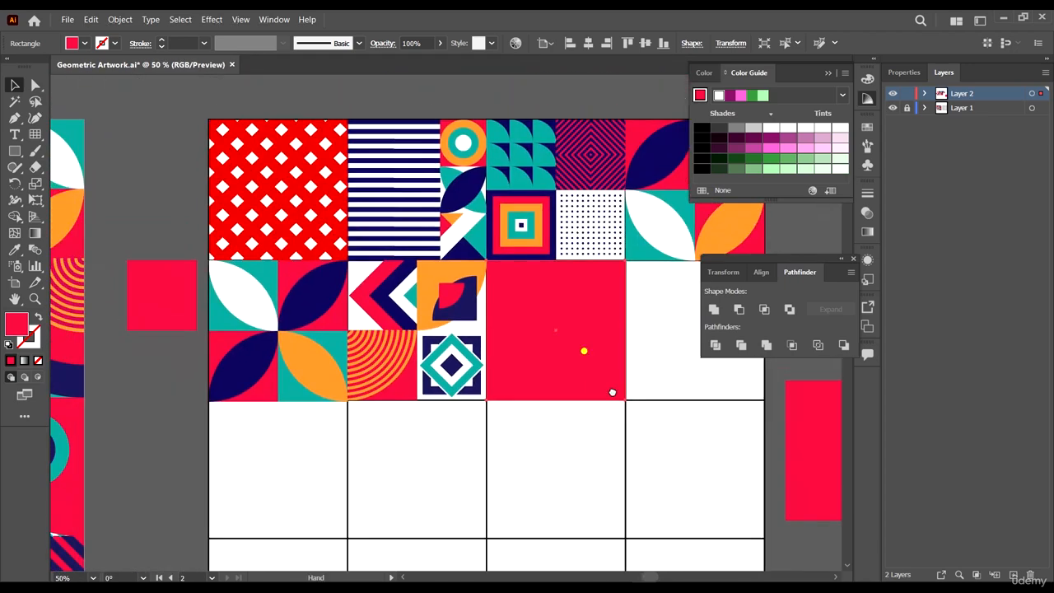
- Split the red square in the empty cell into a 2 by 2 grid with Split Into Grid
left_click(120, 19)
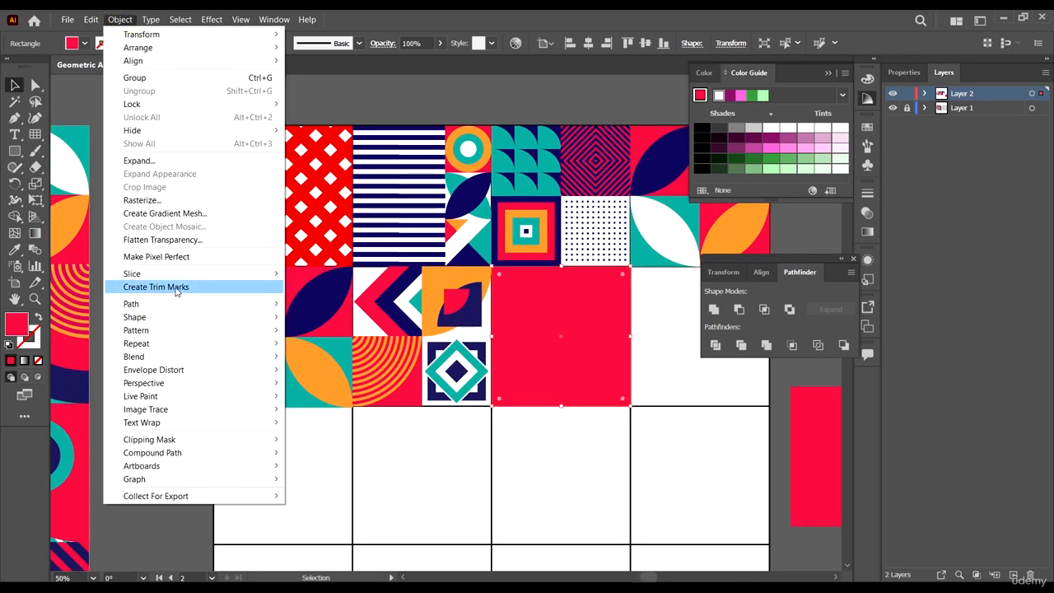
mouse_move(187, 304)
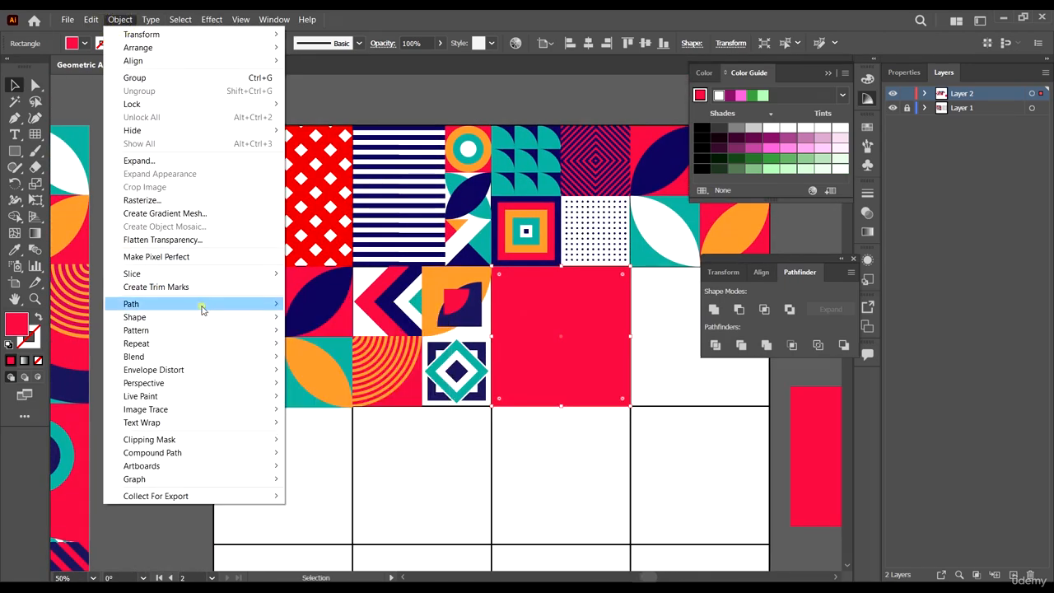
left_click(354, 434)
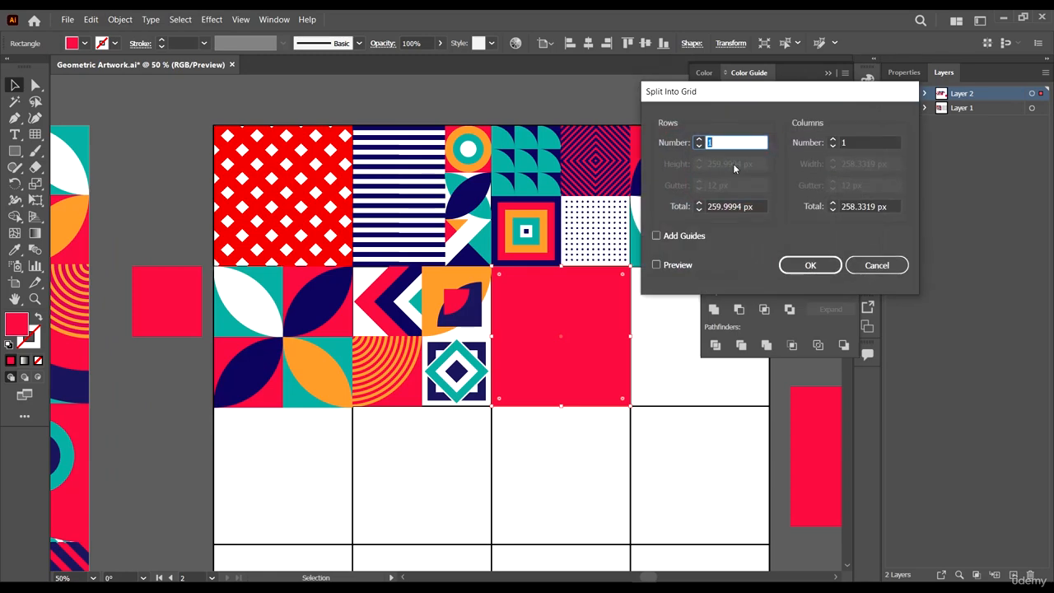
left_click(697, 140)
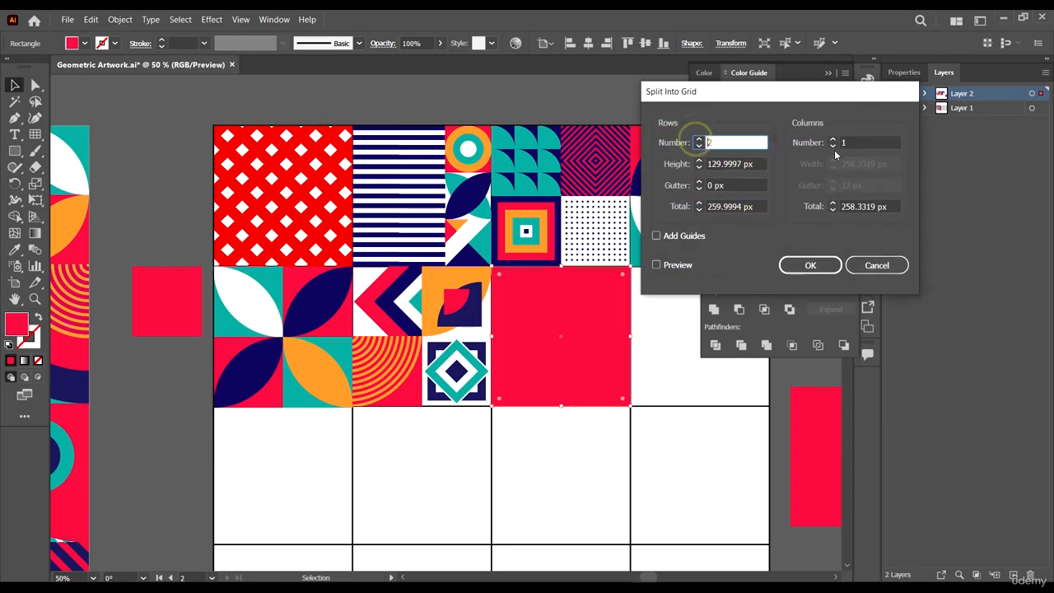
left_click(833, 140)
left_click(811, 264)
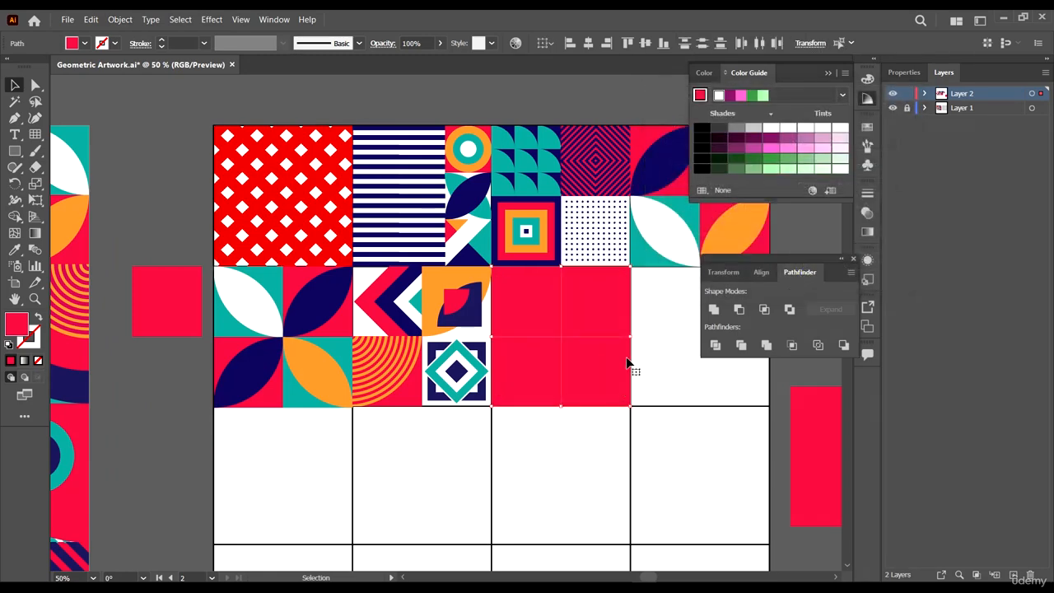
- Remove the middle anchor points so the right column of red quarters becomes one tall rectangle
scroll(630, 365, "down", 1)
left_click(663, 400)
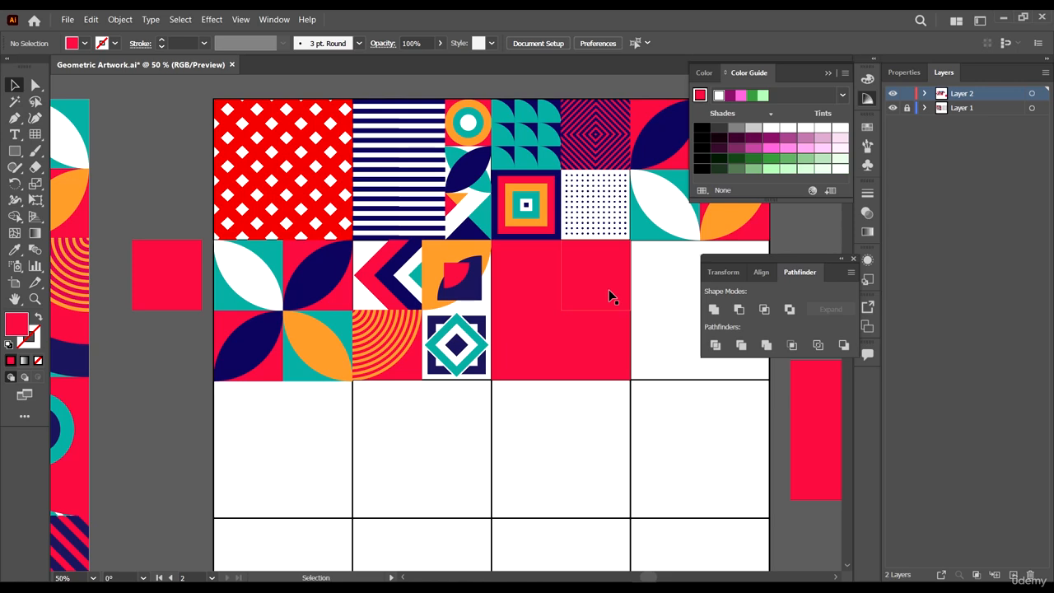
key("a")
left_click(609, 290)
left_click(610, 353, "shift")
scroll(645, 371, "down", 2)
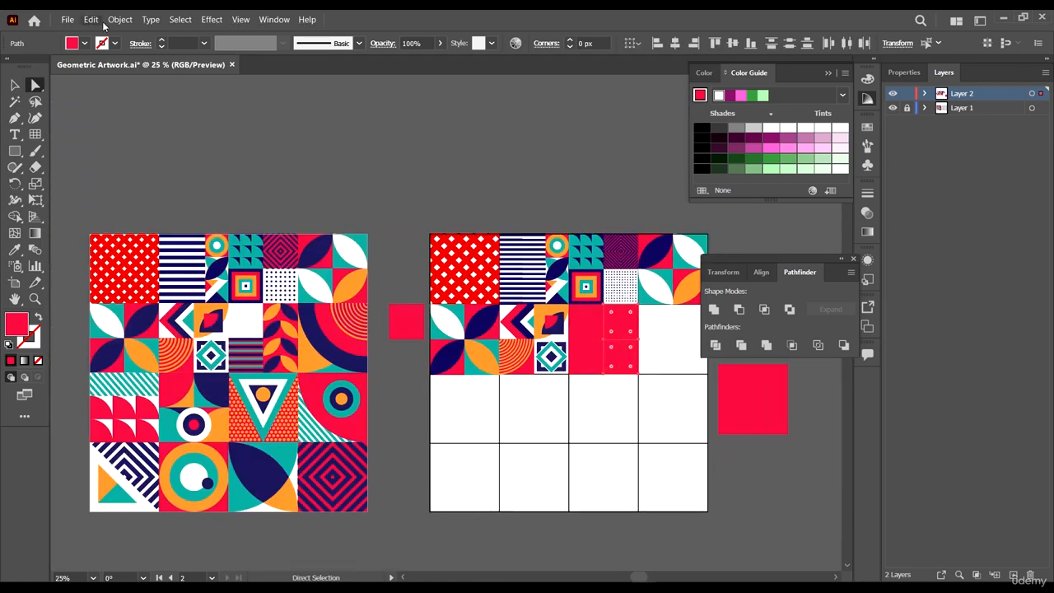
left_click(713, 308)
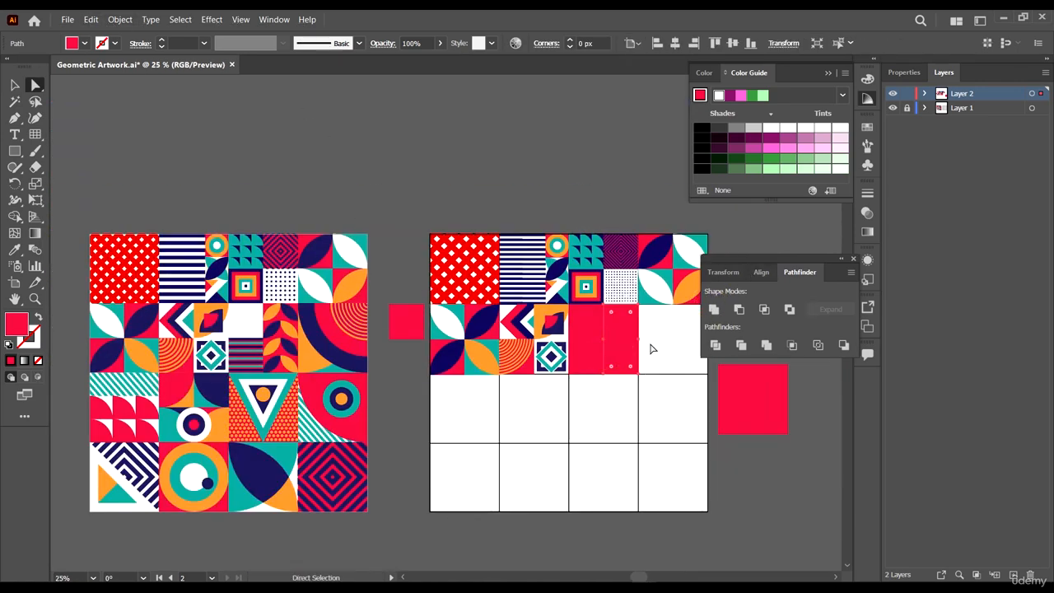
scroll(652, 344, "down", 1)
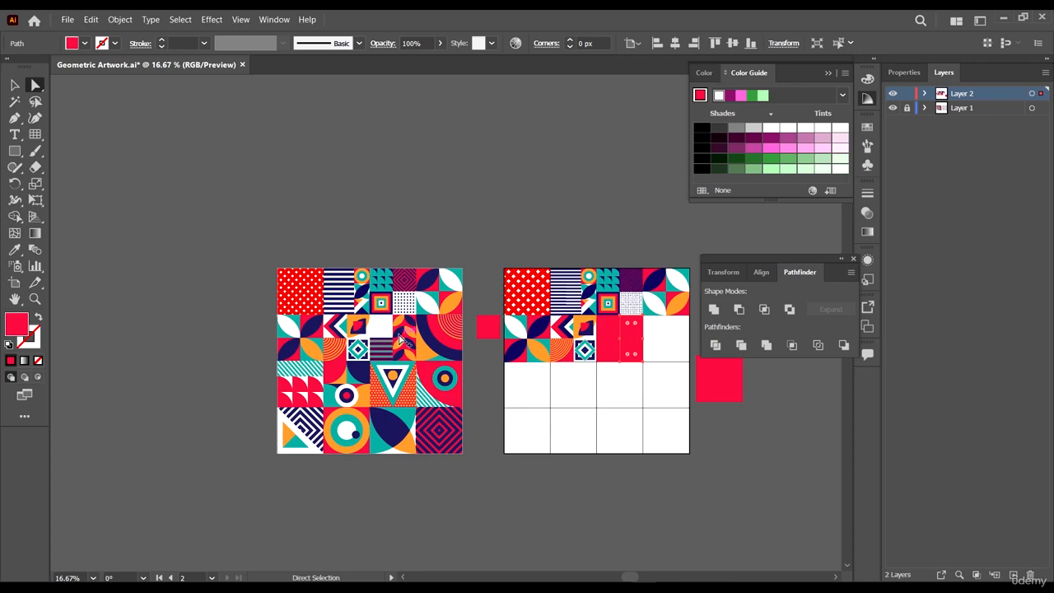
scroll(626, 353, "up", 4)
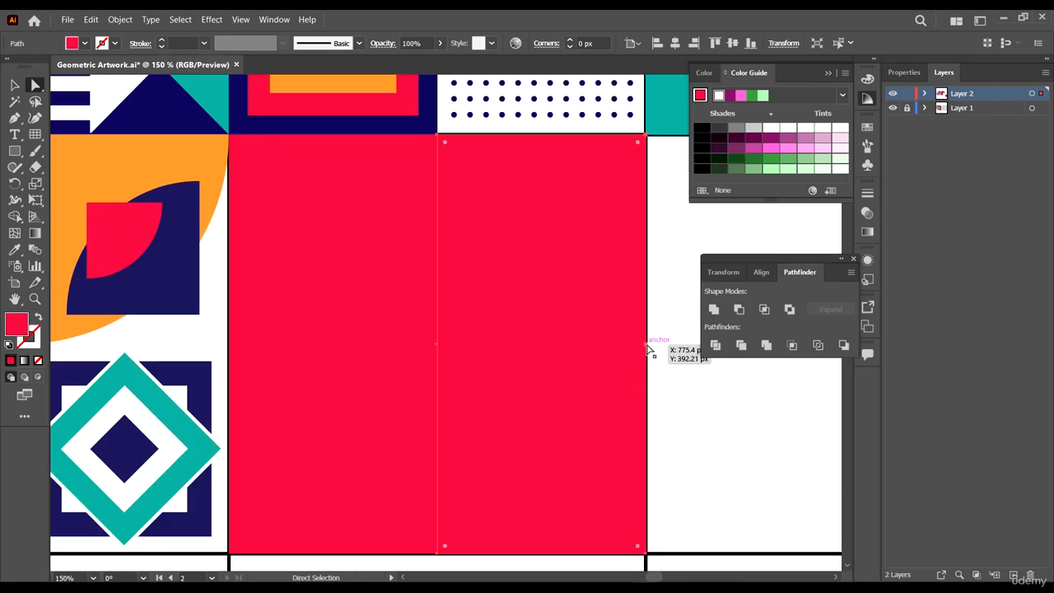
left_click(646, 344)
left_click(437, 346, "shift")
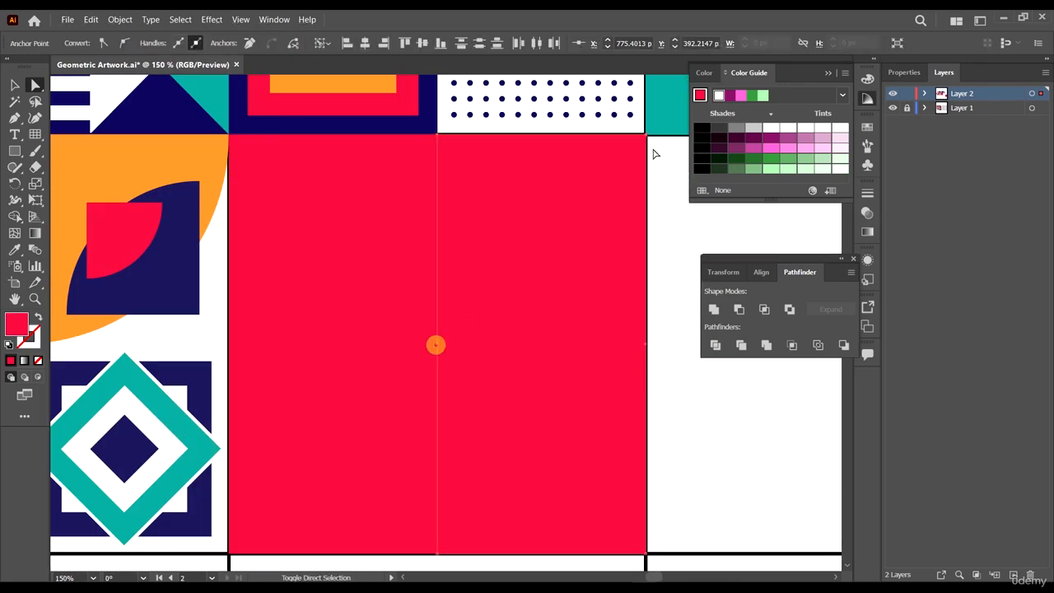
left_click(245, 46)
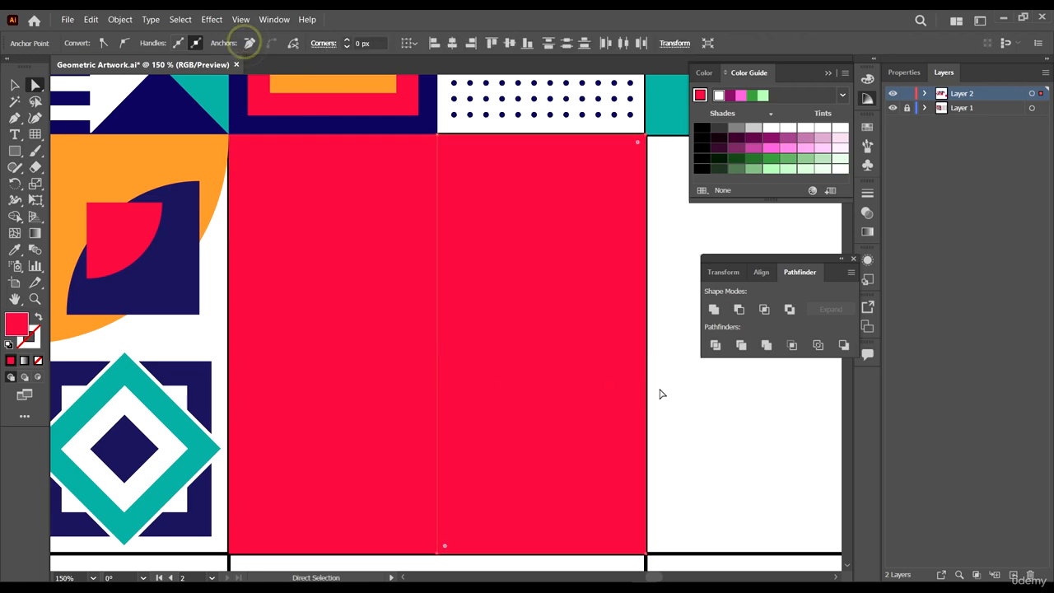
- Delete the top-left red quarter of the split square
scroll(640, 340, "down", 3)
scroll(570, 354, "down", 3)
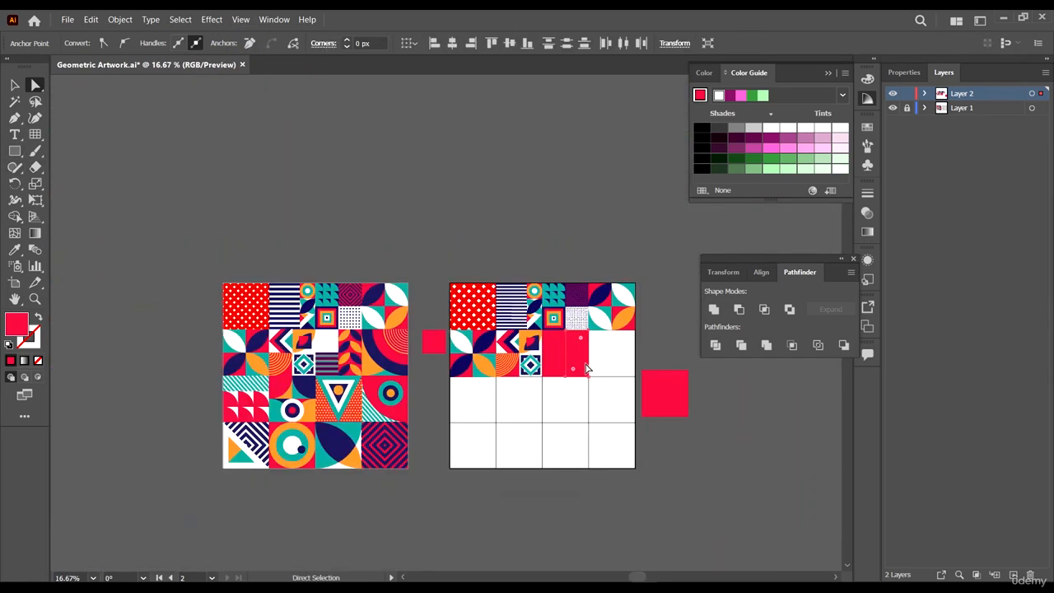
scroll(590, 370, "up", 3)
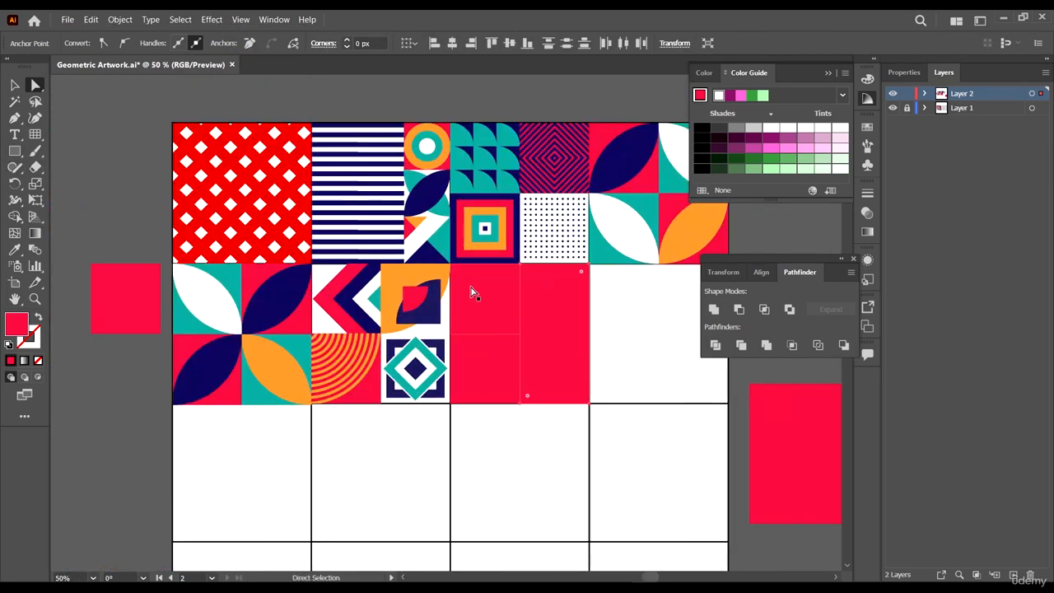
left_click(506, 316)
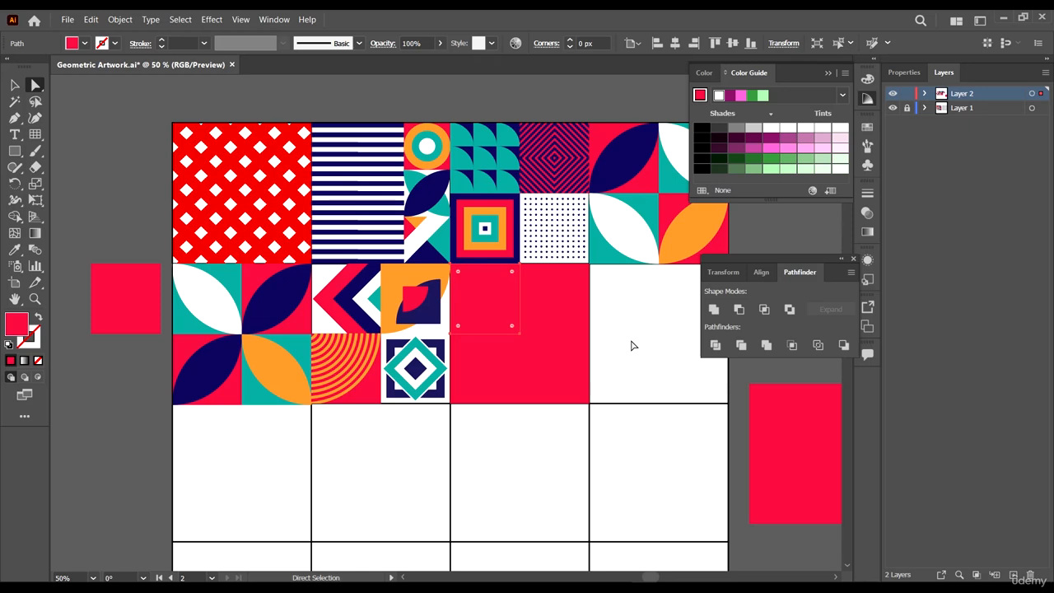
key("v")
scroll(610, 346, "down", 1)
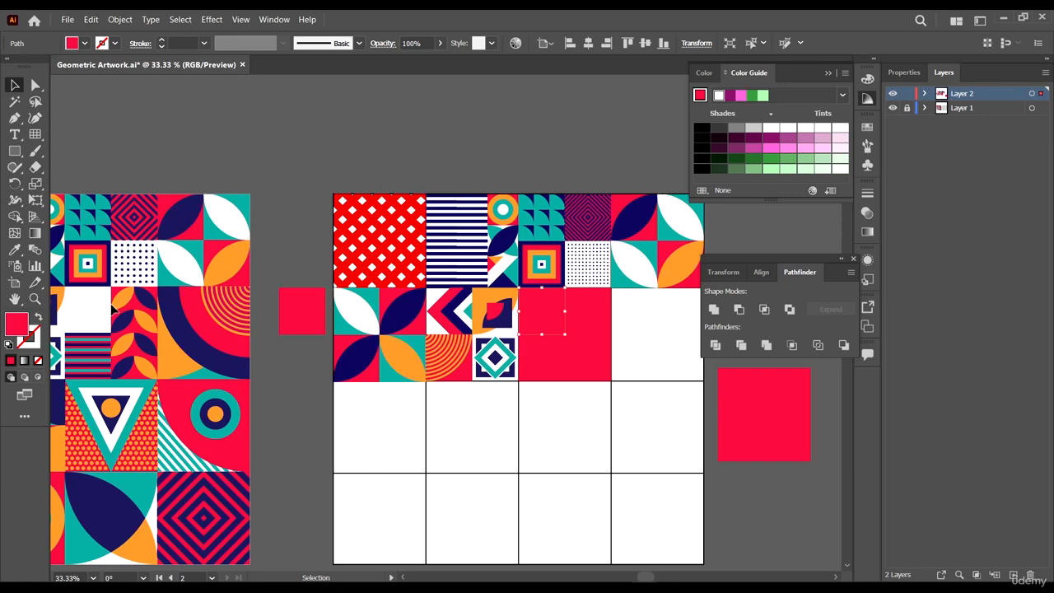
scroll(548, 319, "up", 2)
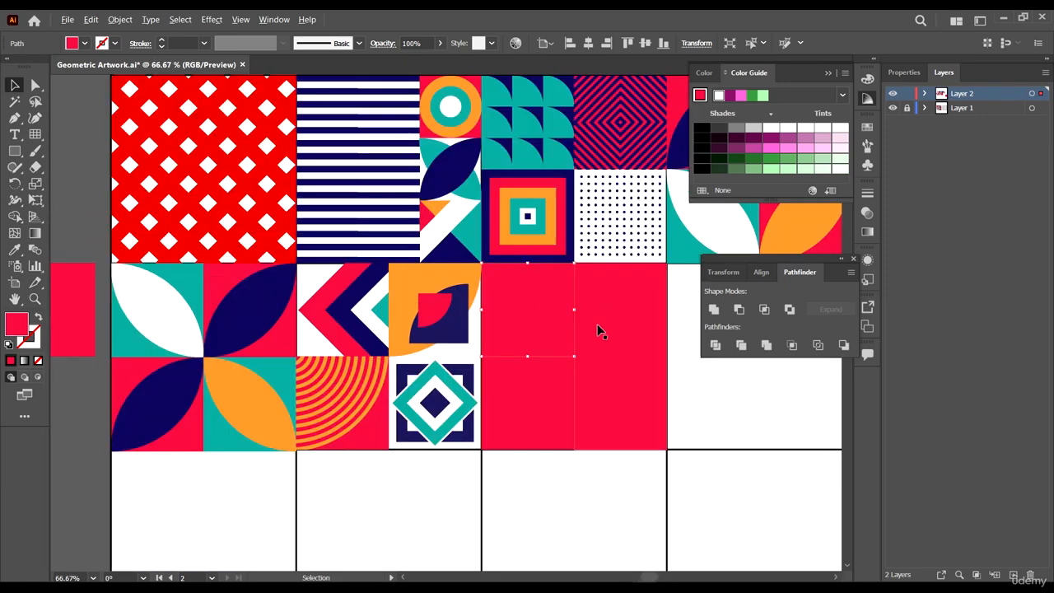
scroll(597, 325, "up", 2)
scroll(562, 327, "down", 4)
left_click_drag(529, 318, 656, 329)
key("Delete")
- Recolor the tall red rectangle teal by sampling the teal from the artwork with the Eyedropper
scroll(519, 326, "up", 2)
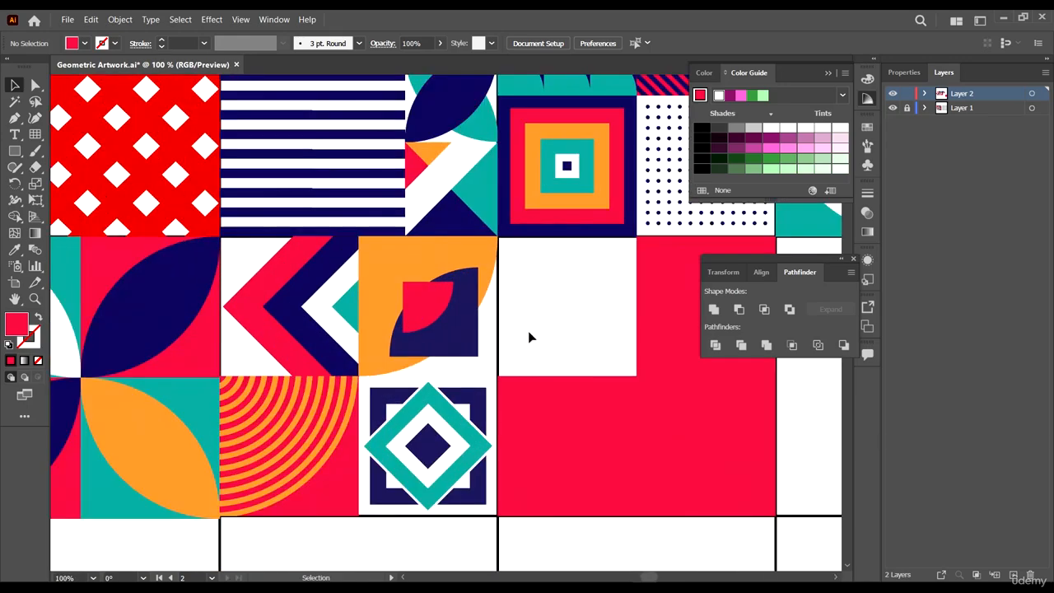
scroll(527, 337, "right", 2)
left_click(610, 311)
scroll(622, 331, "down", 3)
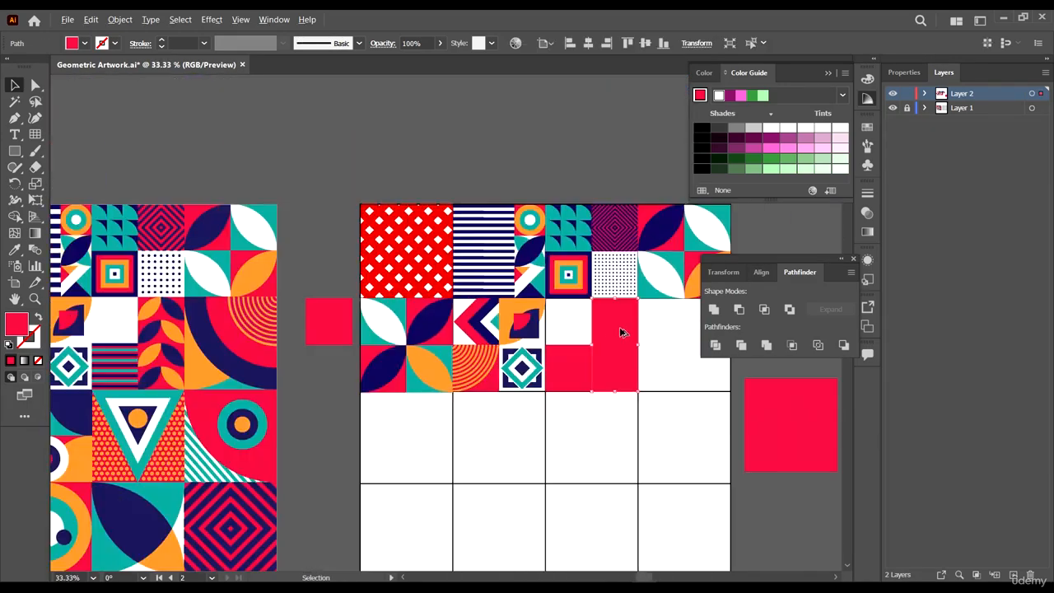
scroll(631, 352, "down", 1)
scroll(650, 356, "up", 4)
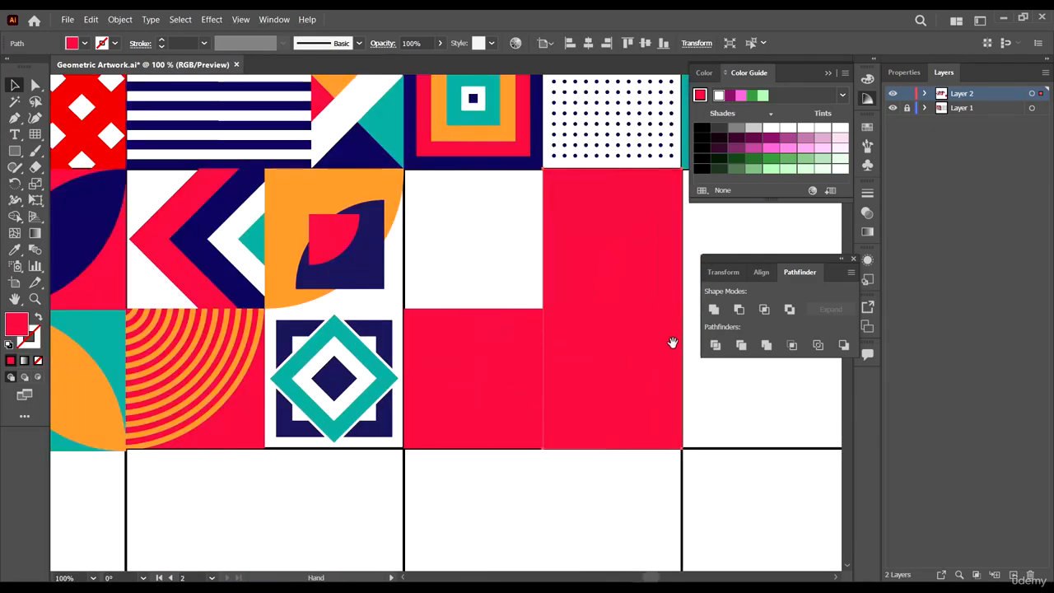
left_click(528, 260)
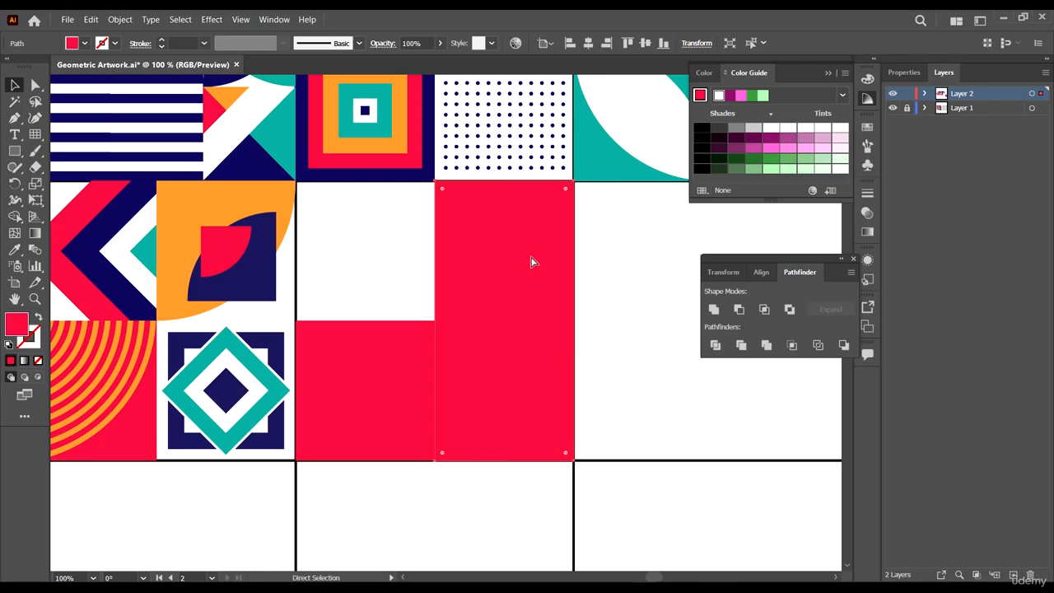
scroll(588, 265, "down", 2)
key("i")
left_click(495, 175)
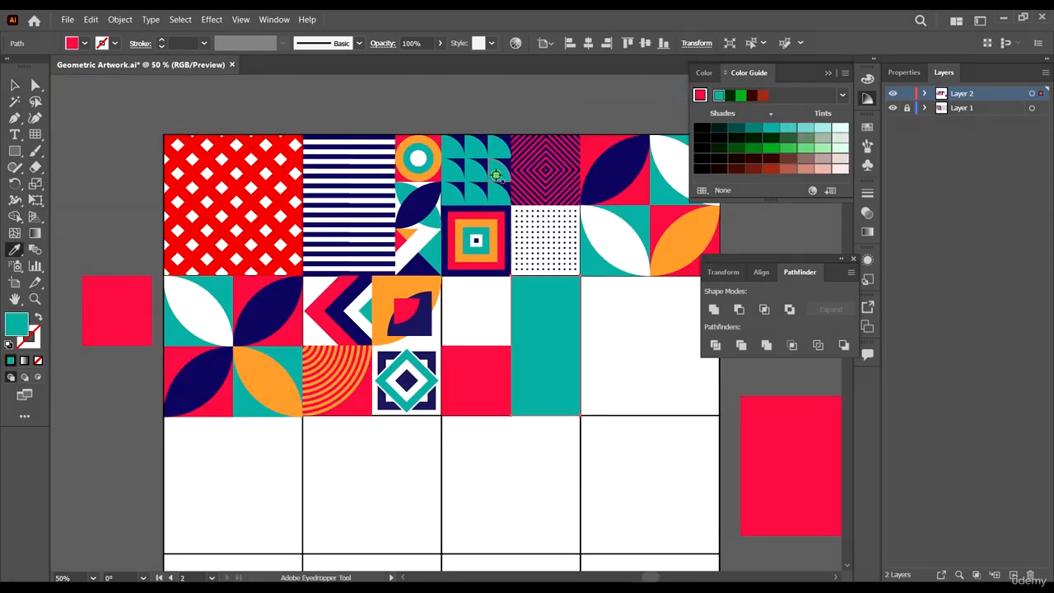
key("v")
scroll(609, 336, "up", 2)
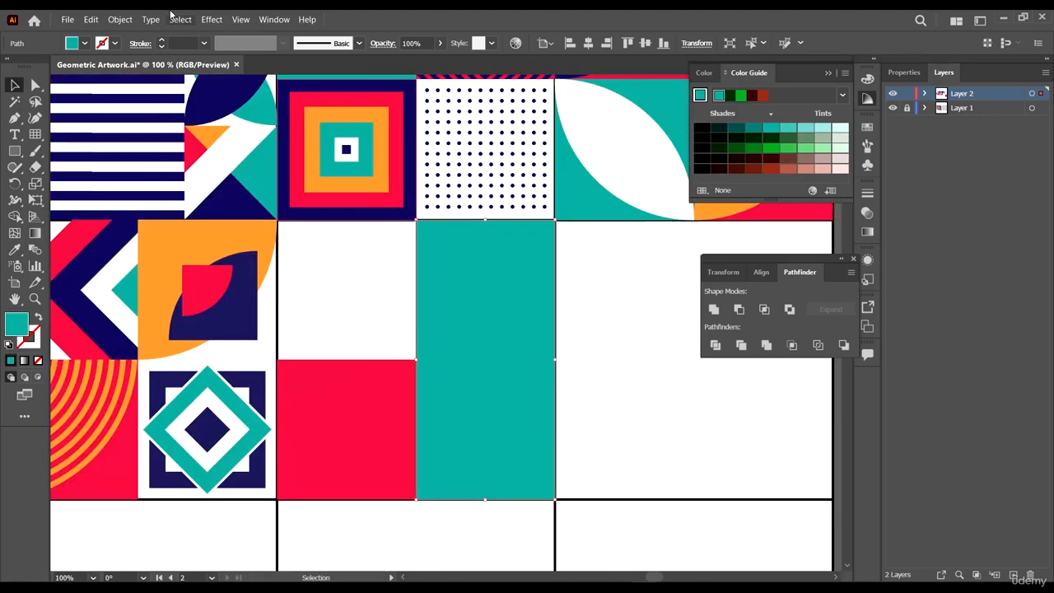
- Split the teal rectangle into a grid of 4 rows and 2 columns
left_click(120, 19)
left_click(218, 305)
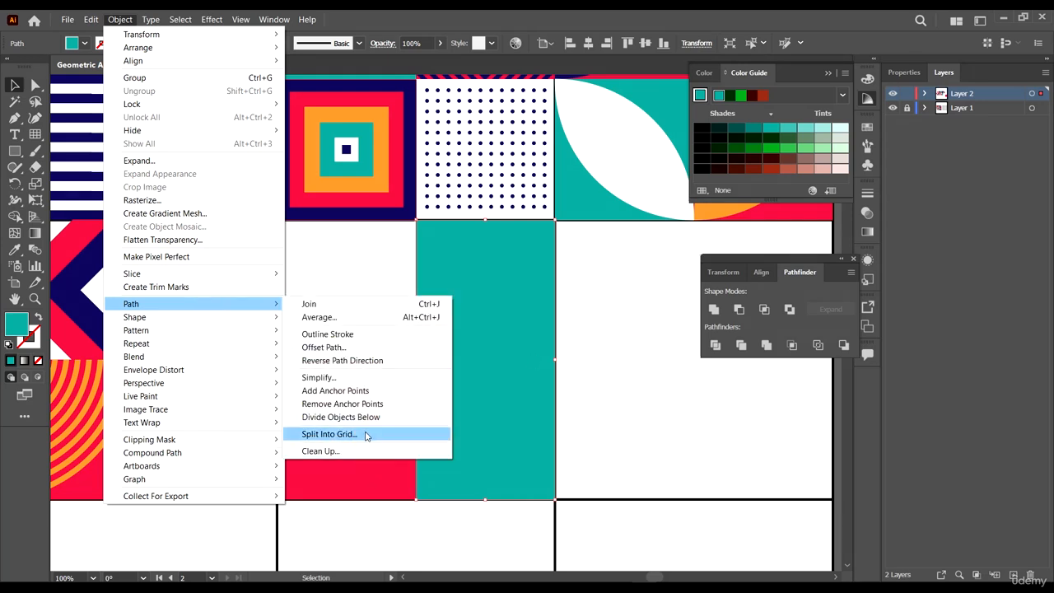
left_click(365, 434)
left_click(658, 264)
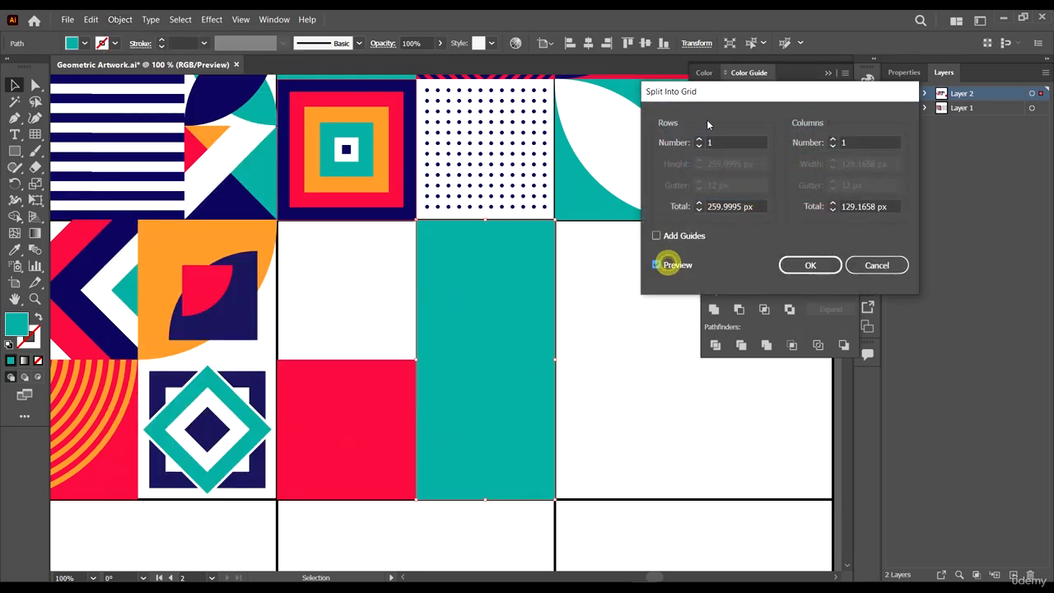
left_click(698, 138)
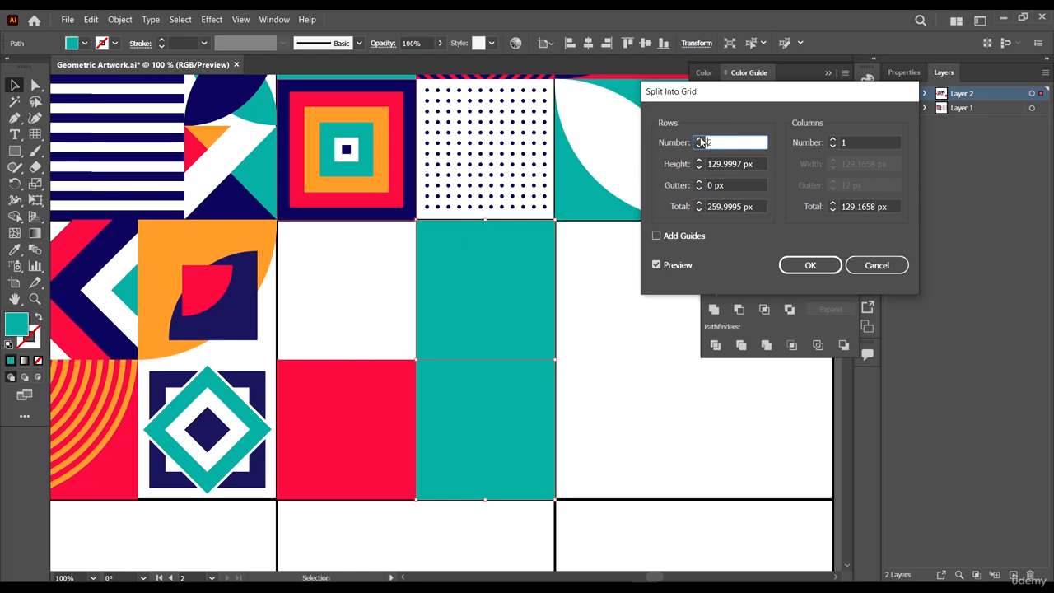
left_click(699, 140)
left_click(699, 139)
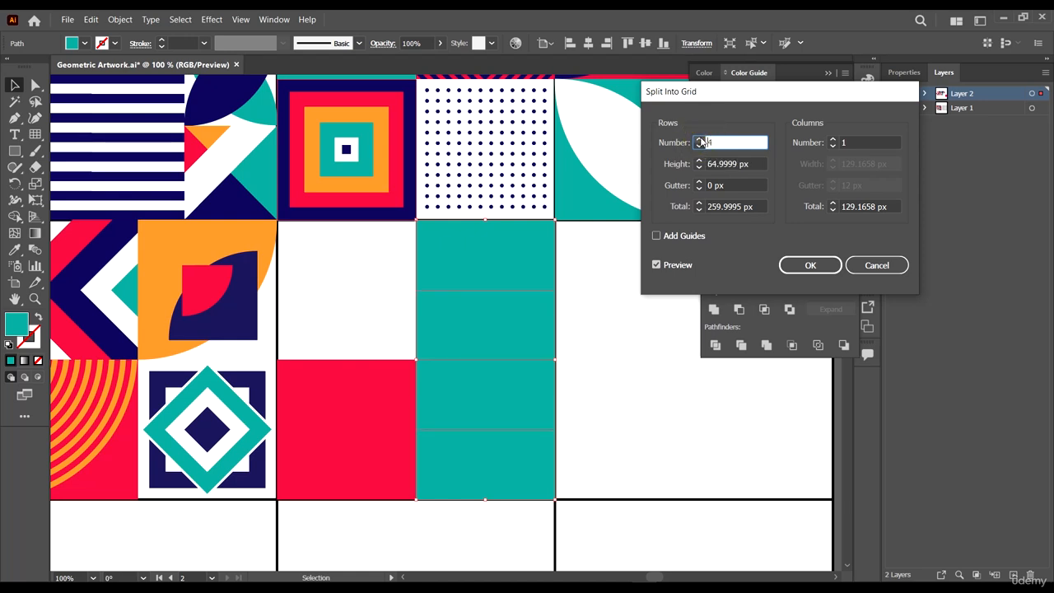
left_click(834, 141)
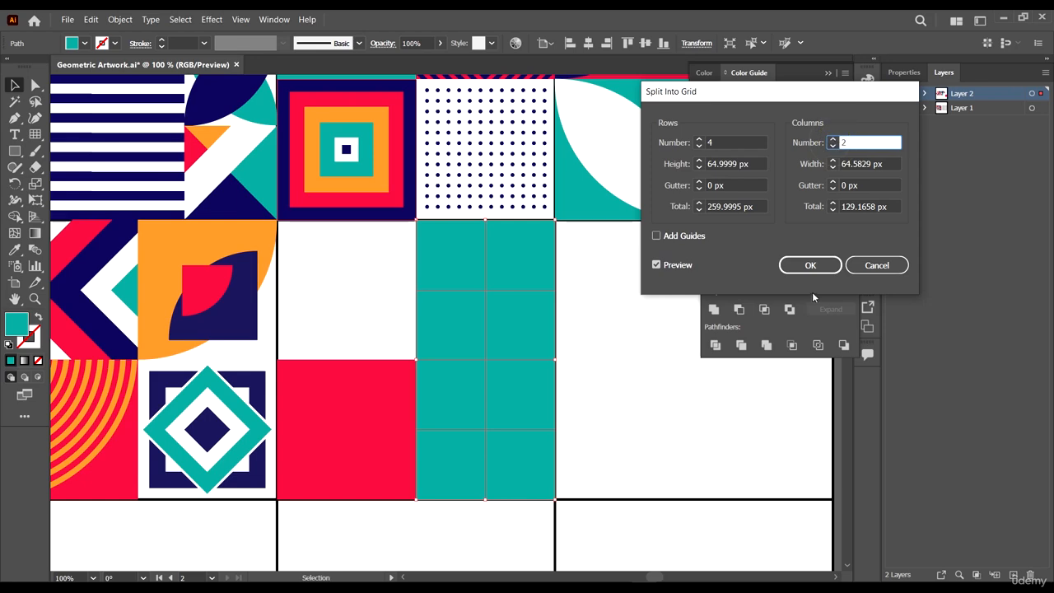
left_click(824, 264)
scroll(623, 346, "down", 4)
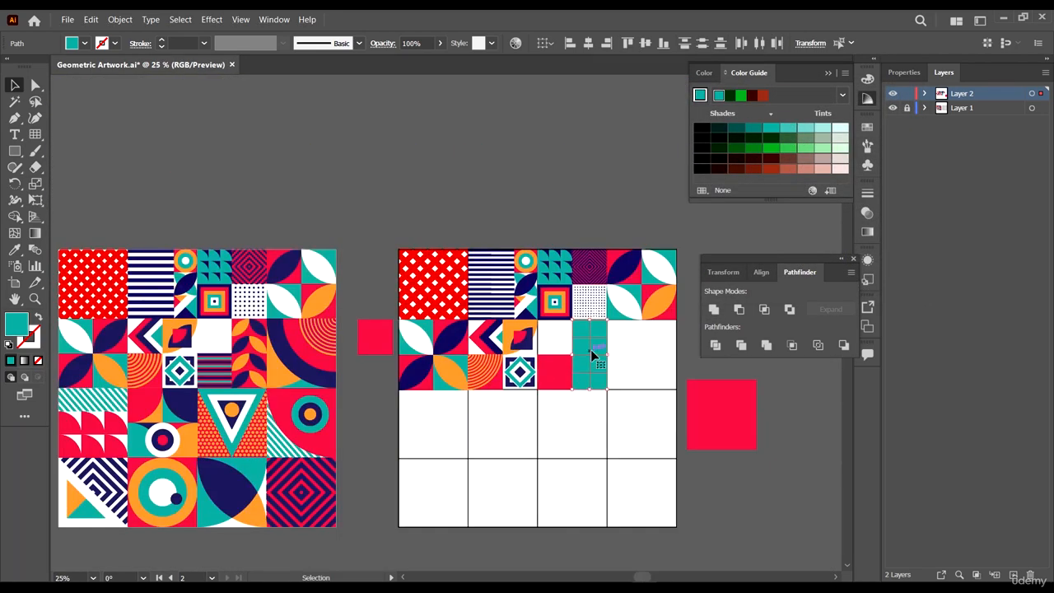
- Recolor the teal grid pieces navy with the Eyedropper and deselect them
key("i")
left_click(635, 258)
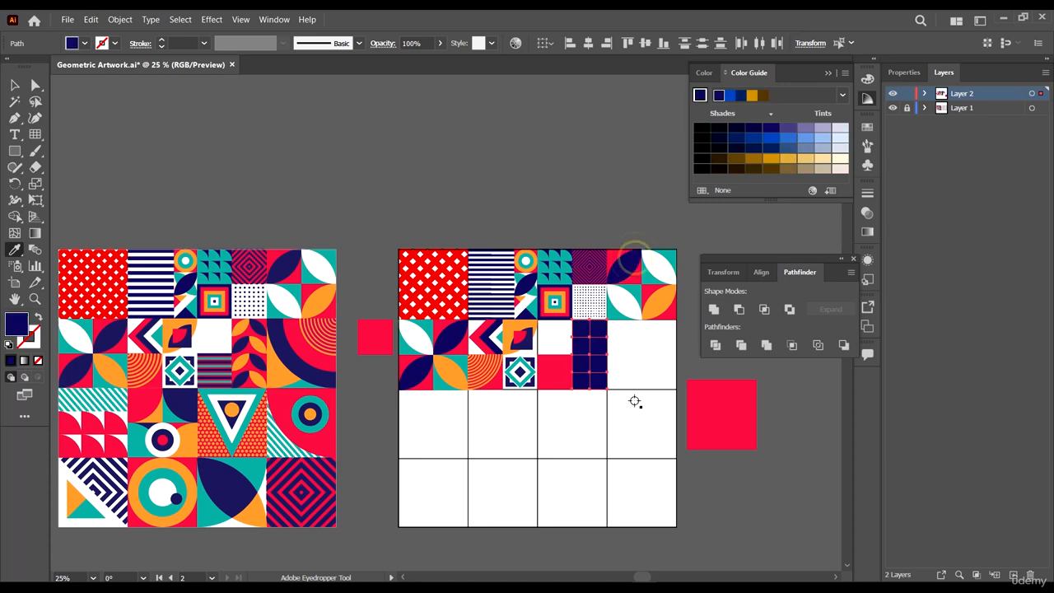
key("a")
key("ctrl+shift+a")
scroll(635, 356, "up", 5)
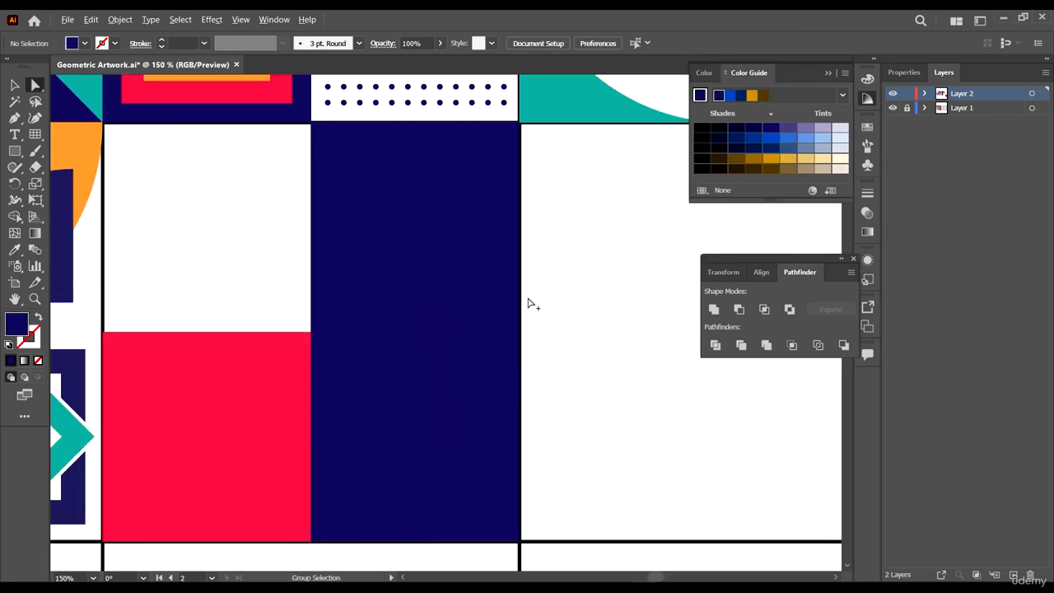
- Round the corners of the top-right navy piece into a curved leaf shape with the live corner widget
left_click(477, 181)
left_click(513, 156)
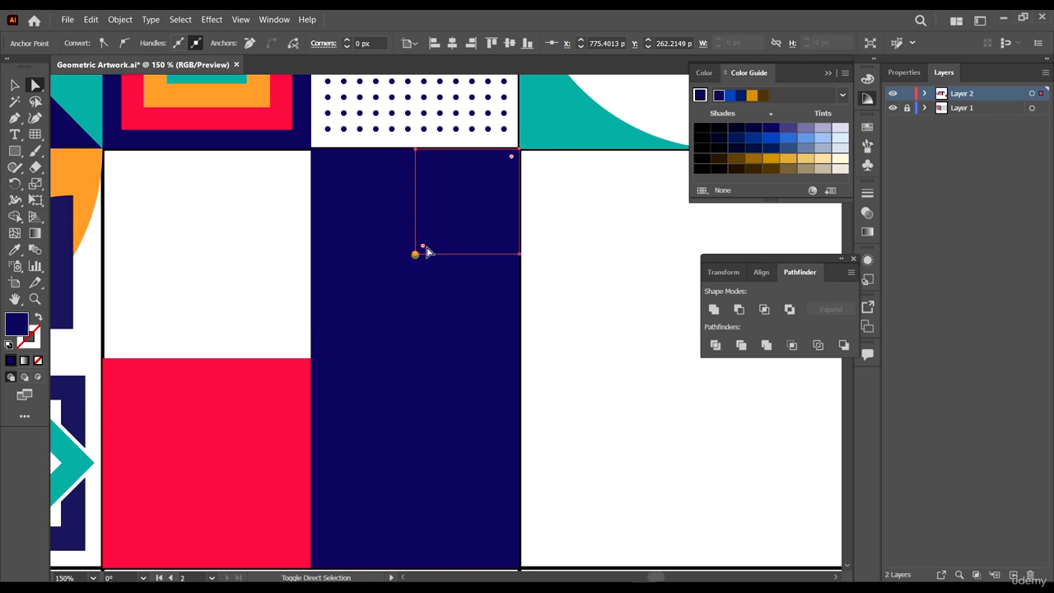
left_click(427, 252)
left_click_drag(422, 246, 761, 125)
left_click(562, 186)
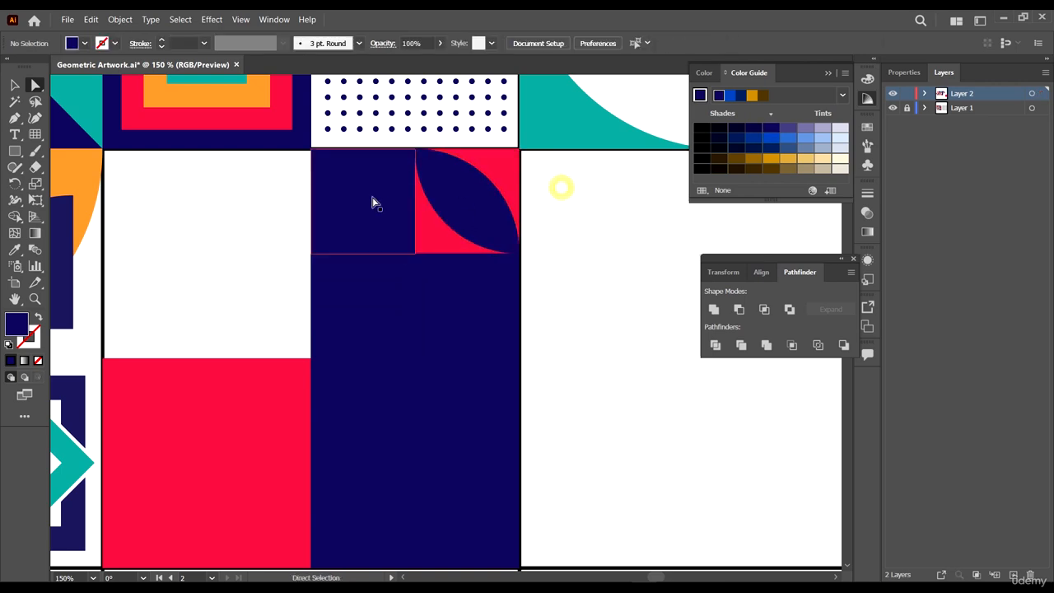
- Round the corners of the top-left navy piece the same way to form a matching curved shape
left_click(372, 197)
left_click(414, 252)
left_click(313, 153, "shift")
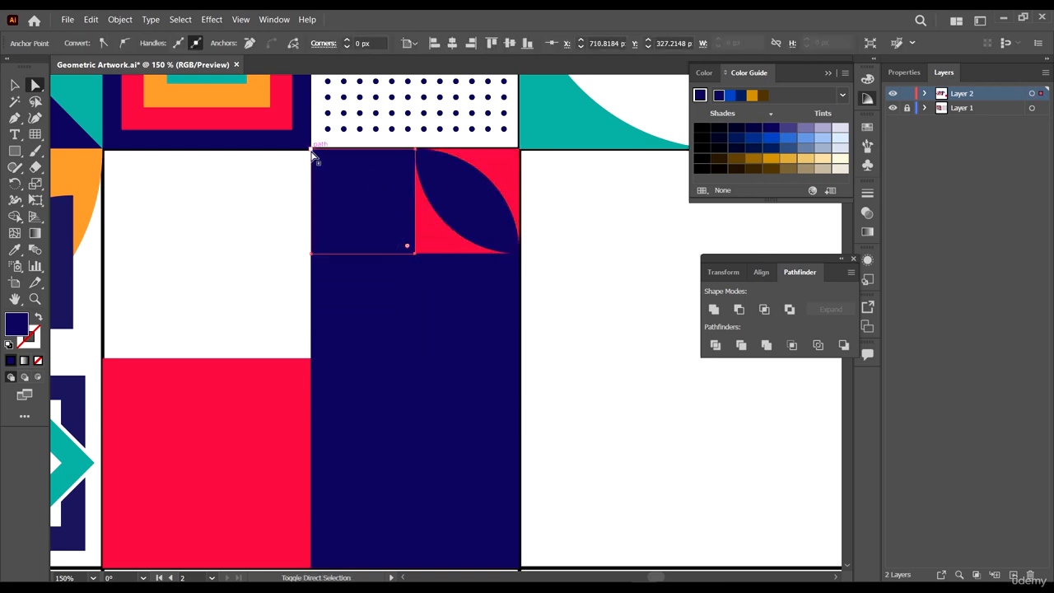
left_click_drag(309, 149, 506, 348)
- Round the corners of the second-row left navy piece into a curved leaf shape with the live corner widget
left_click(409, 296)
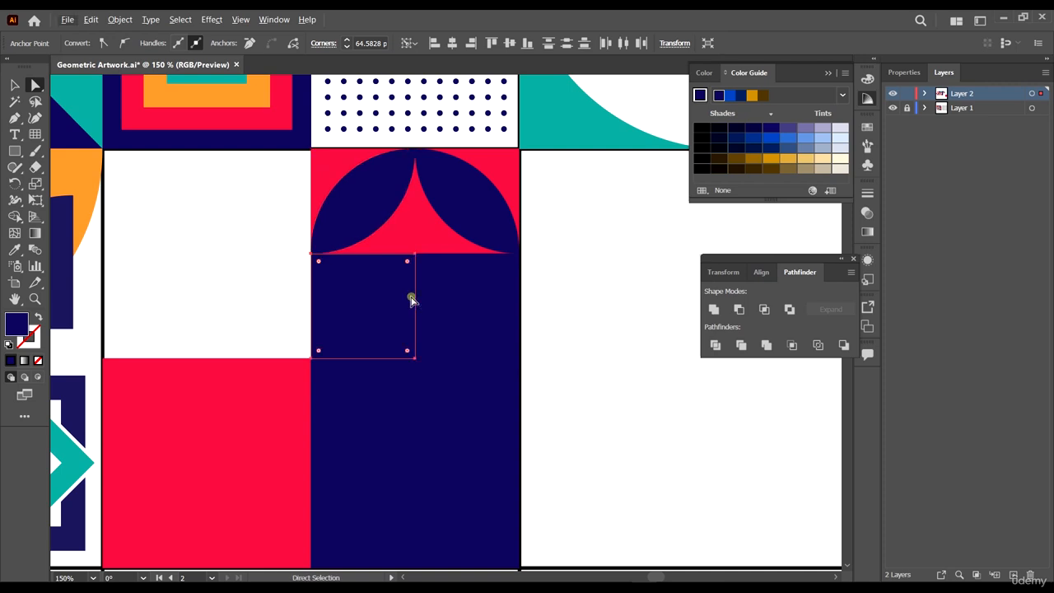
left_click(417, 359)
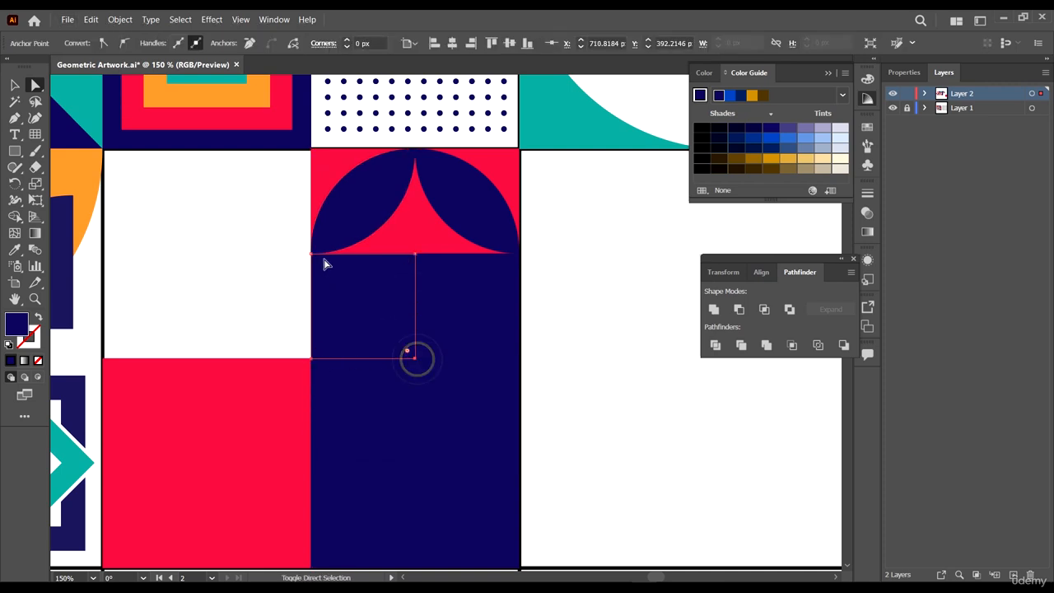
left_click(312, 256, "shift")
left_click_drag(320, 267, 447, 365)
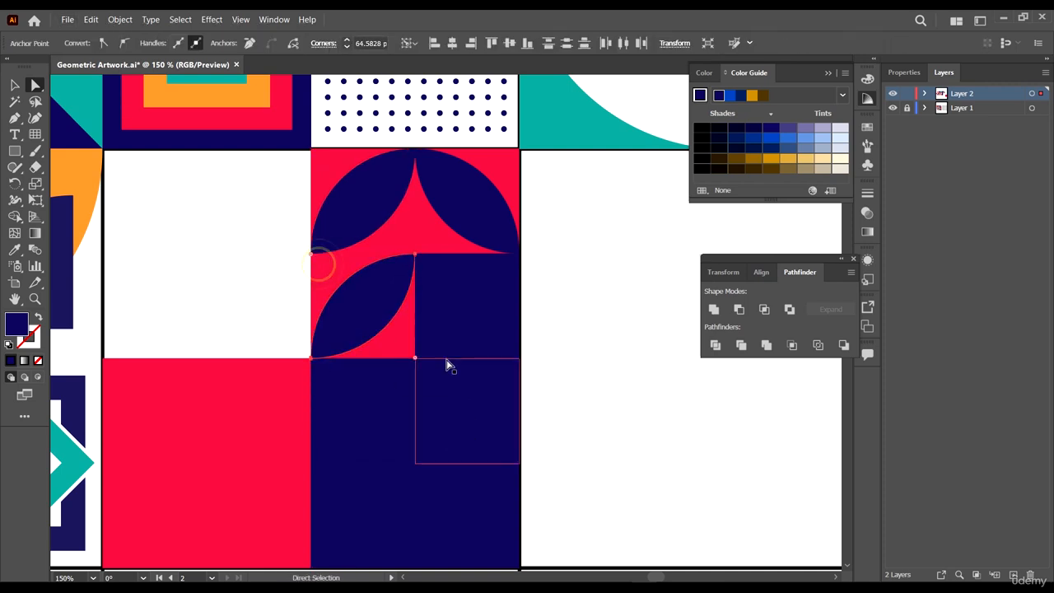
- Round the corners of the second-row right navy piece into a matching curved leaf shape
left_click(447, 325)
left_click(415, 358)
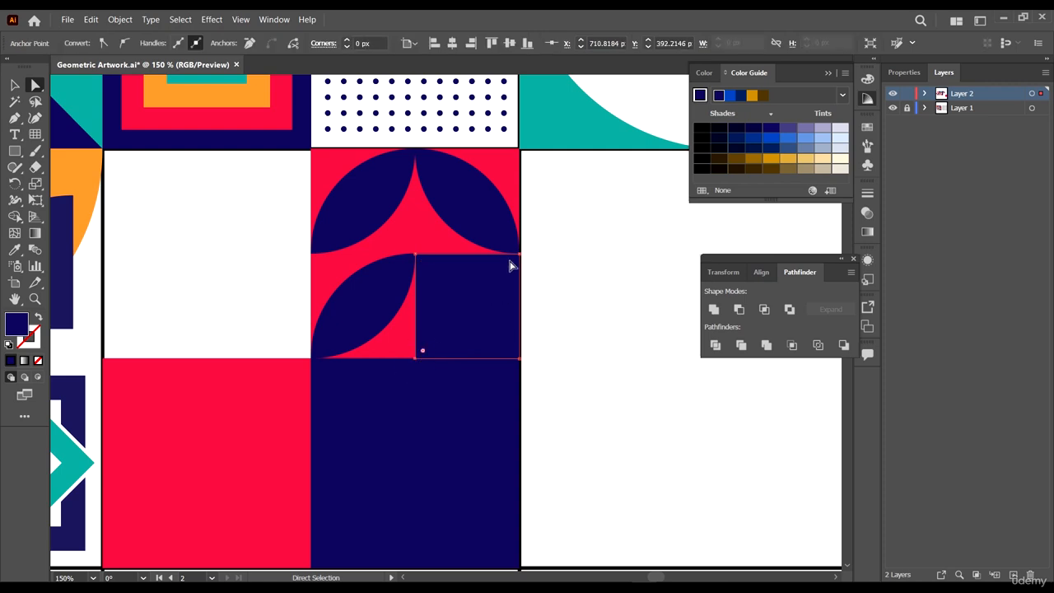
left_click(519, 255, "shift")
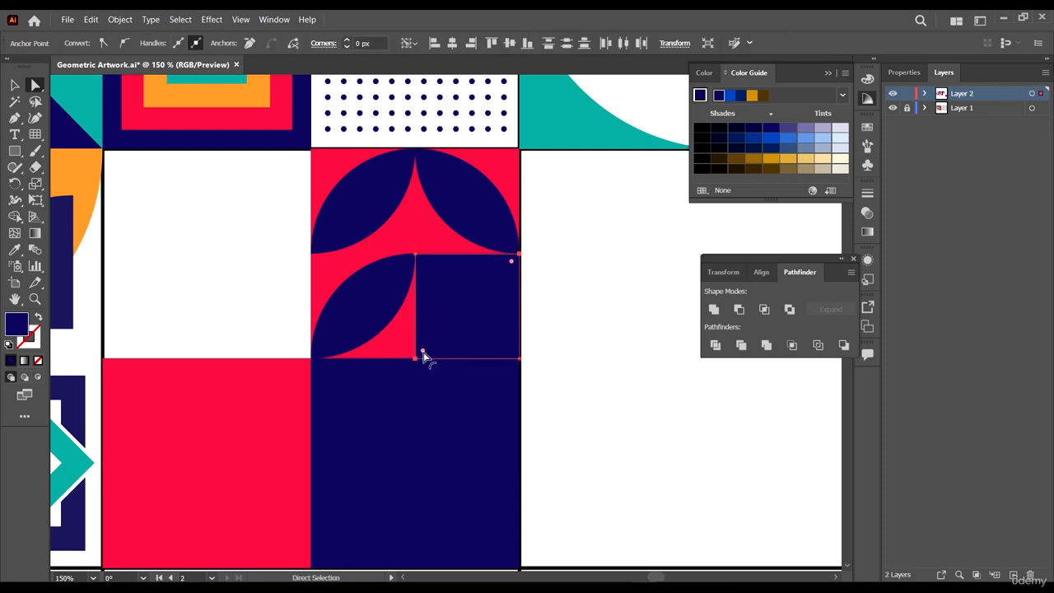
left_click_drag(423, 356, 557, 381)
scroll(508, 353, "down", 1)
- Select corners of both third-row navy pieces and round them with the corner widget
left_click(484, 354)
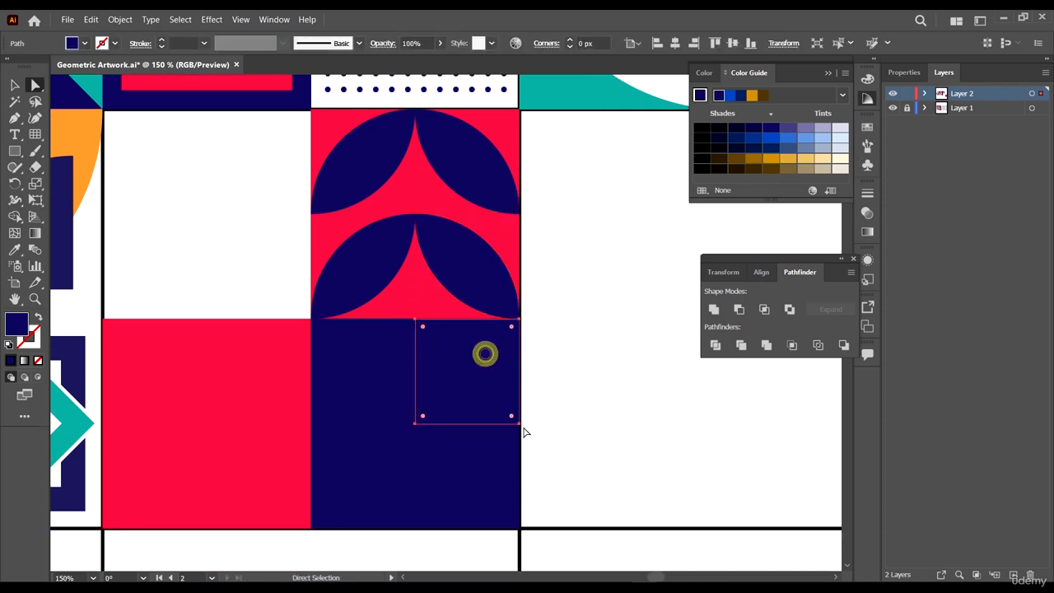
left_click(415, 425)
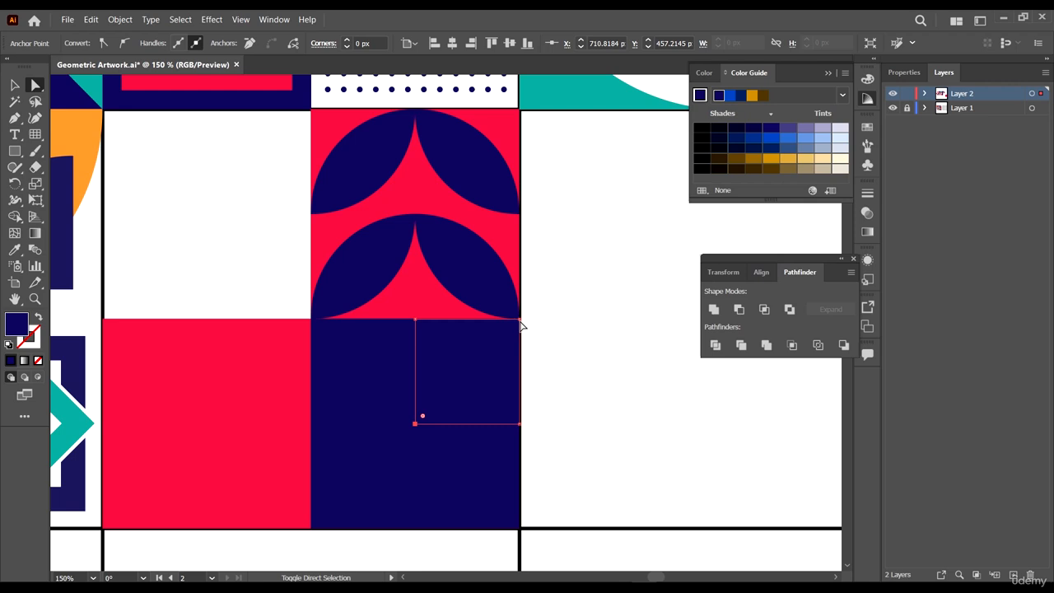
left_click(312, 320, "shift")
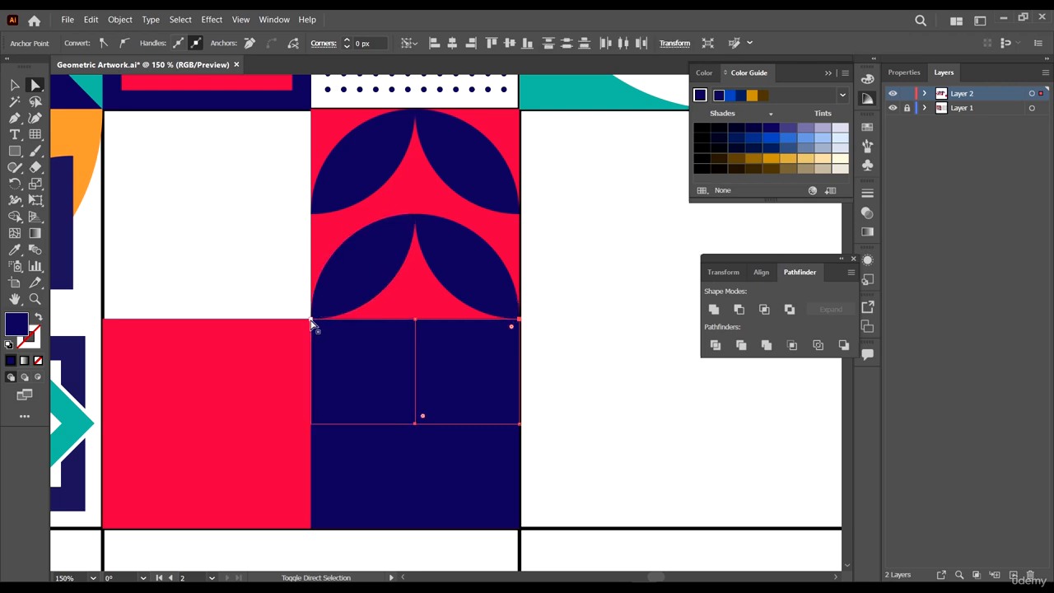
left_click(414, 425, "shift")
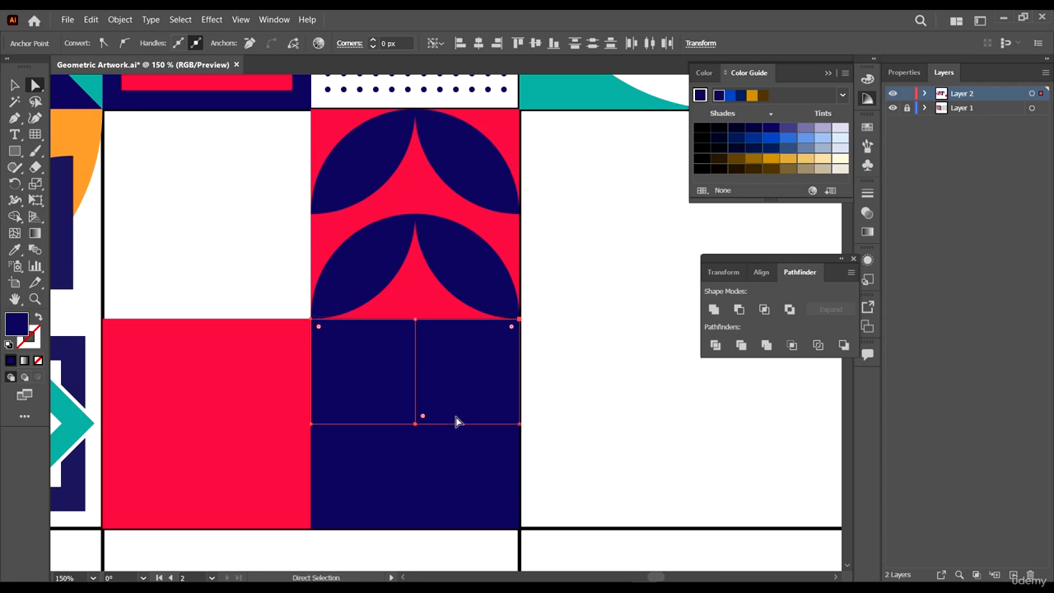
left_click_drag(423, 420, 423, 417)
left_click(579, 406)
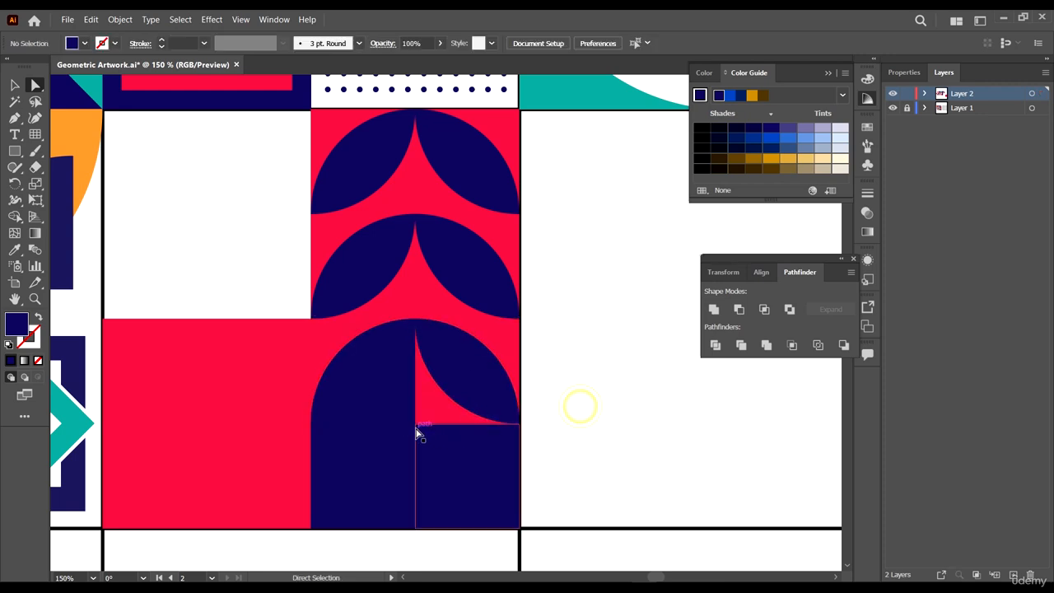
- Round the corners of the bottom-right navy piece into a curved leaf shape
left_click(415, 426)
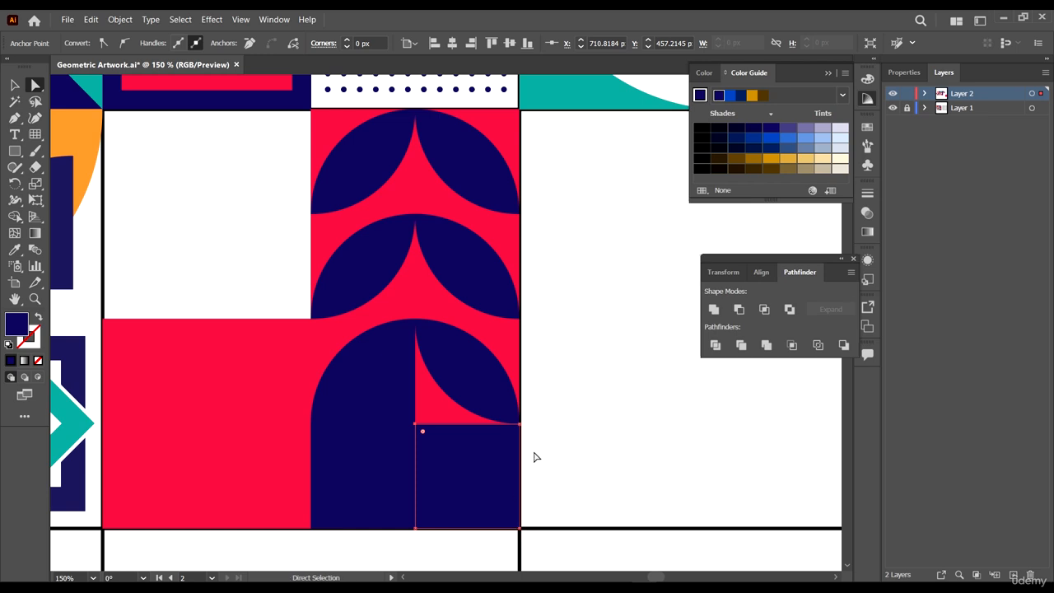
left_click(416, 527)
left_click(519, 425, "shift")
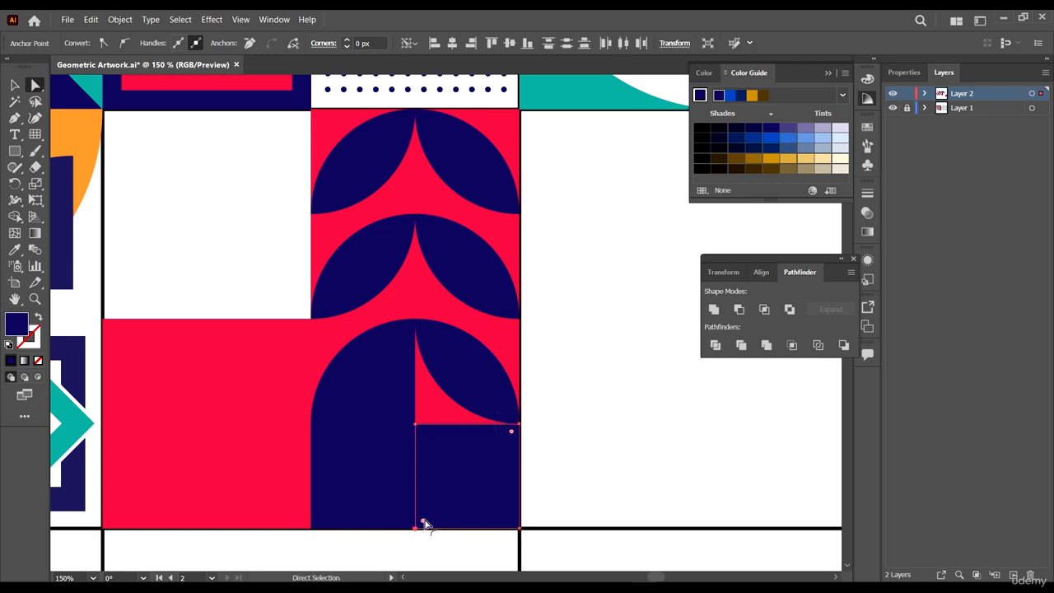
left_click_drag(423, 522, 423, 429)
- Round the corners of the third-row left navy piece into a curved leaf shape
left_click(415, 426)
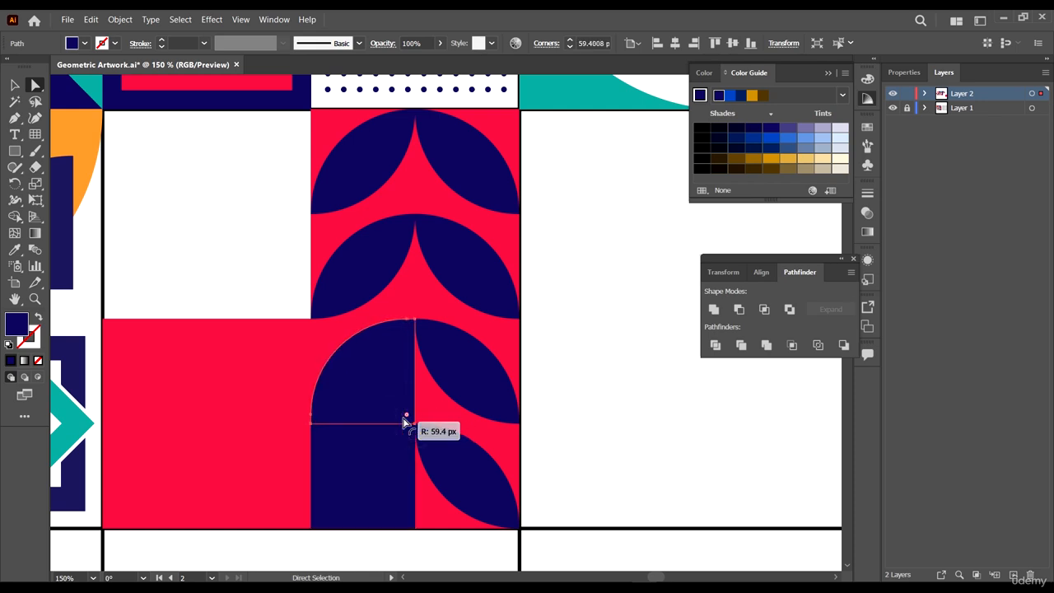
left_click(410, 422)
left_click_drag(410, 423, 346, 365)
left_click(335, 352)
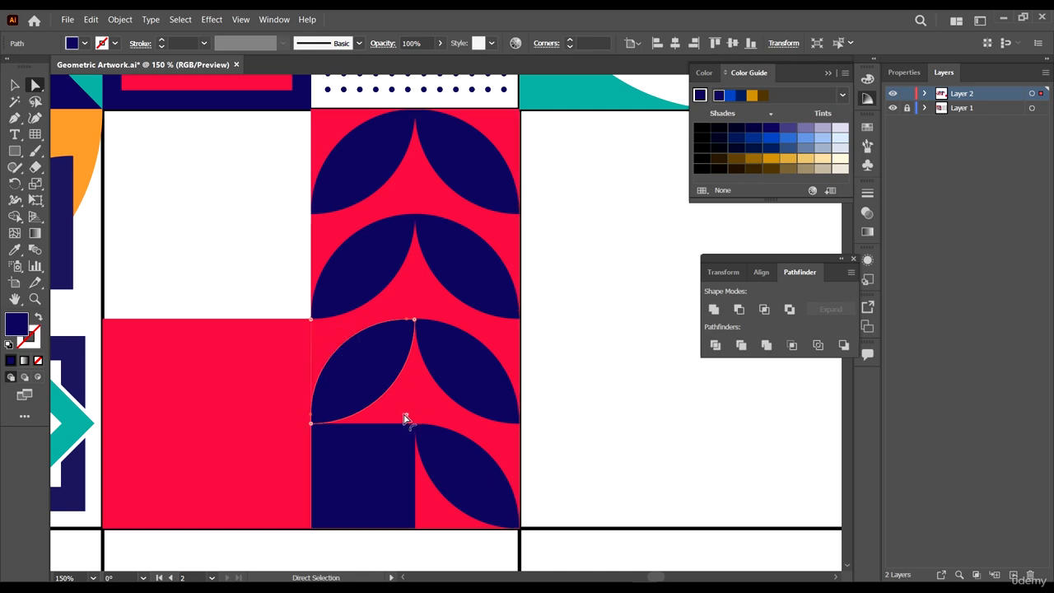
left_click_drag(406, 414, 546, 518)
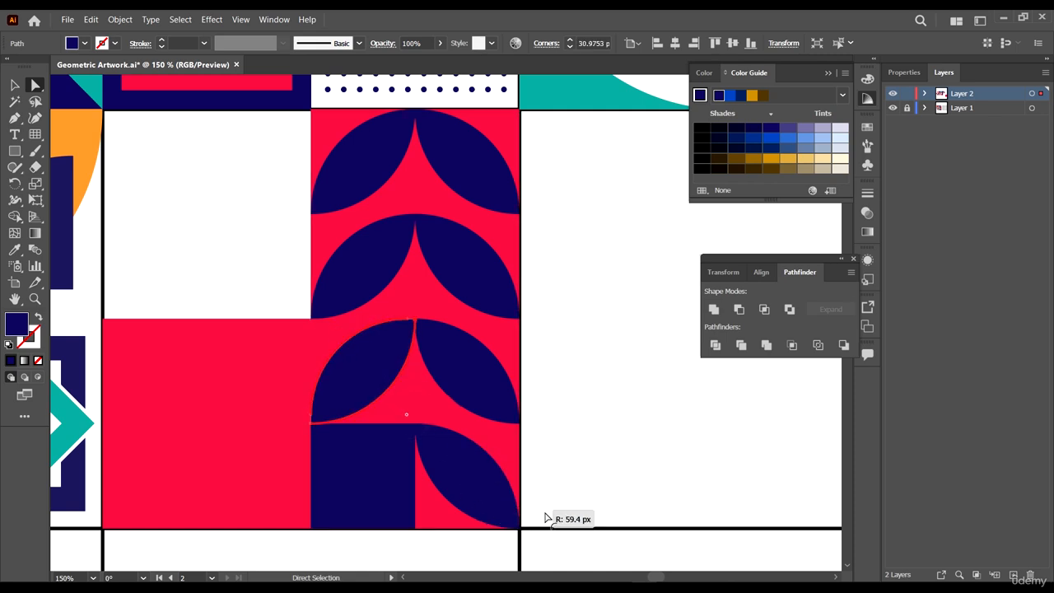
left_click(627, 436)
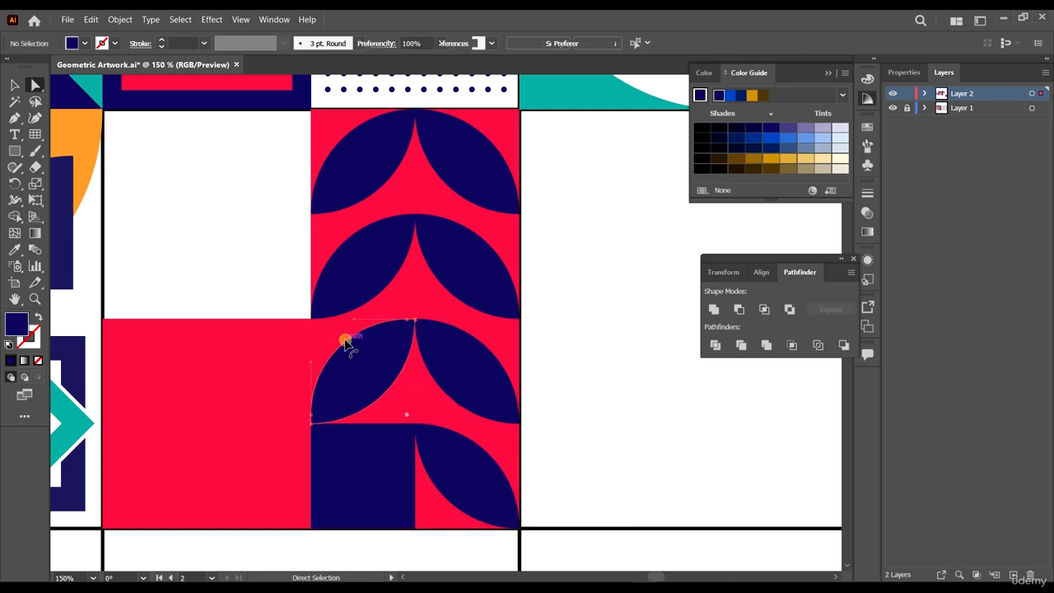
- Adjust the third-row left leaf's corner radius to about 64.6 px to match the others
left_click(349, 342)
left_click_drag(407, 416, 443, 461)
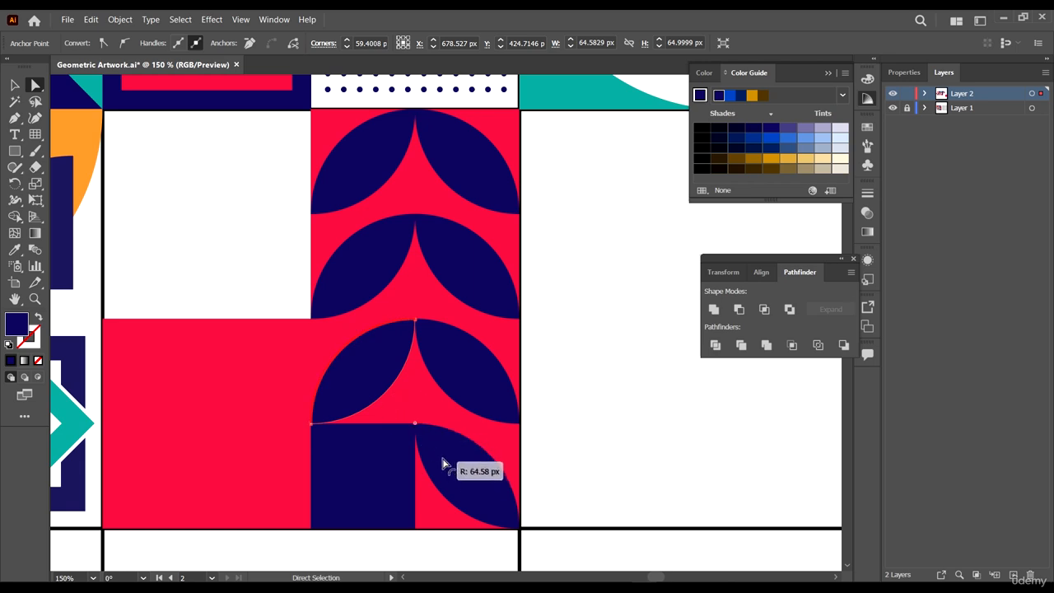
left_click(586, 433)
- Round the corners of the bottom-left navy piece into a curved leaf shape and deselect it
scroll(494, 436, "down", 1)
left_click(379, 432)
scroll(421, 460, "up", 1)
scroll(307, 393, "down", 1)
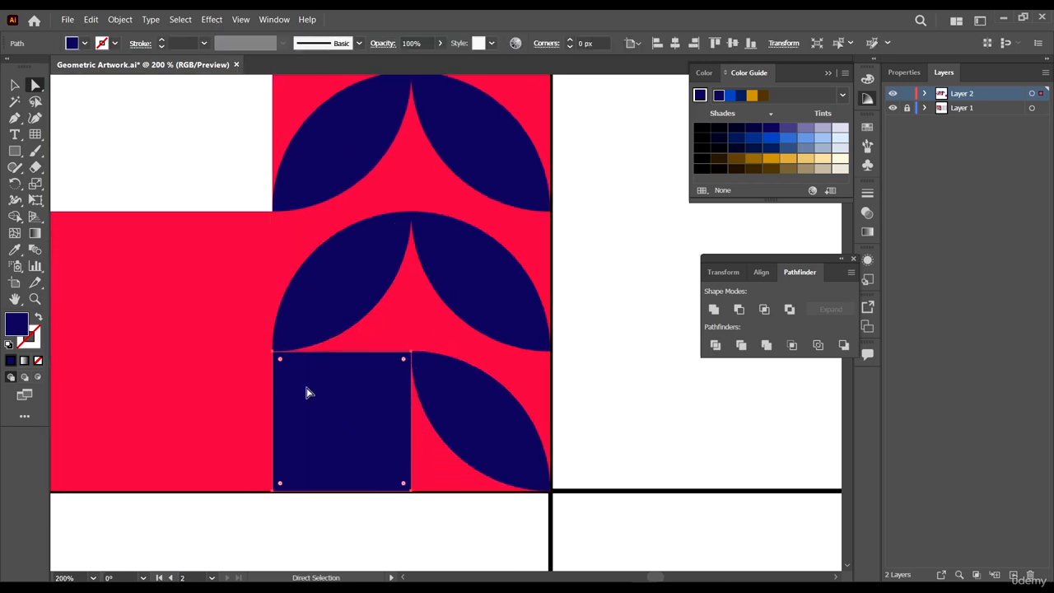
left_click(273, 352)
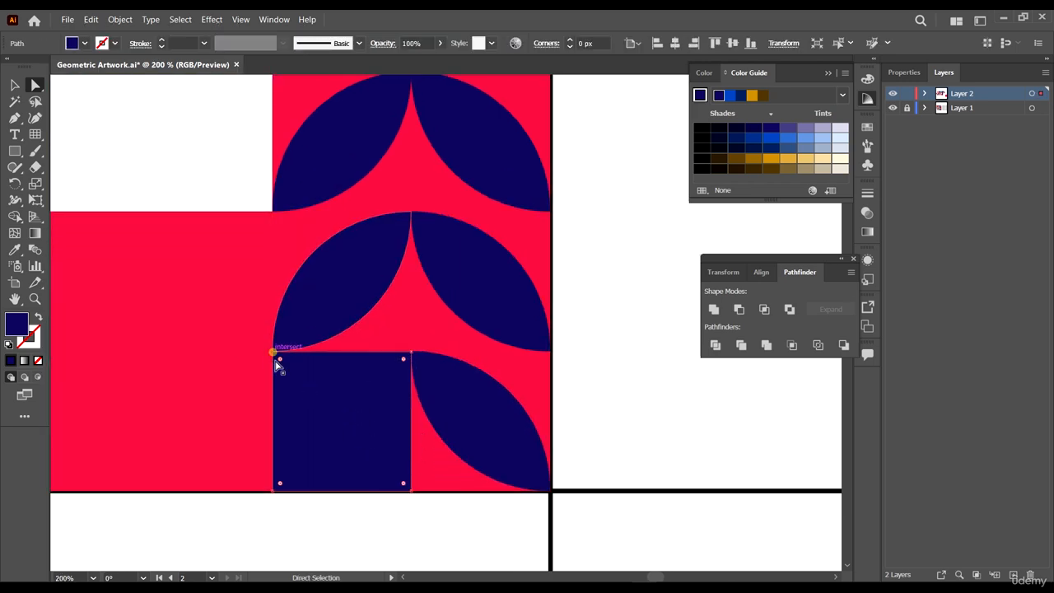
left_click(411, 490, "shift")
left_click_drag(367, 429, 199, 261)
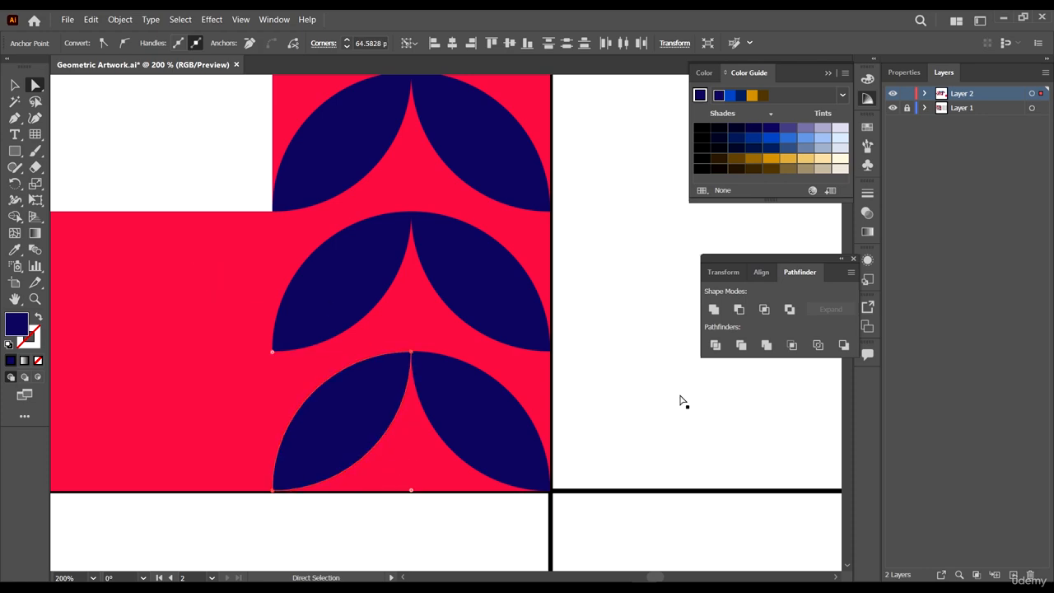
left_click(653, 391)
- Recolor the selected leaves in the leaf cell orange with the Eyedropper, sampling the reference artwork
scroll(529, 395, "down", 7)
scroll(543, 395, "up", 3)
scroll(543, 395, "down", 2)
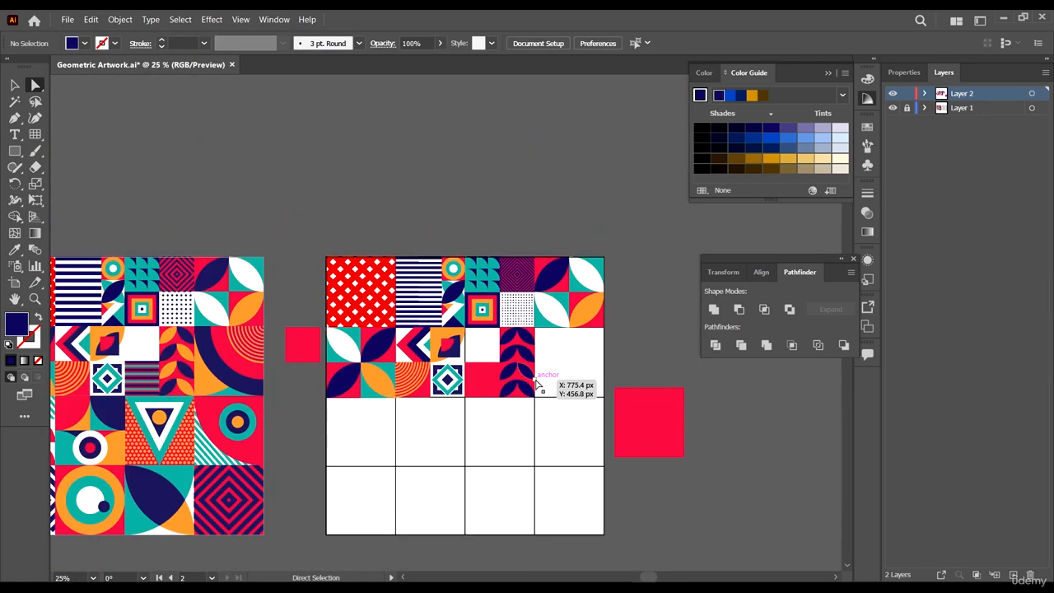
scroll(533, 384, "left", 3)
scroll(552, 368, "up", 1)
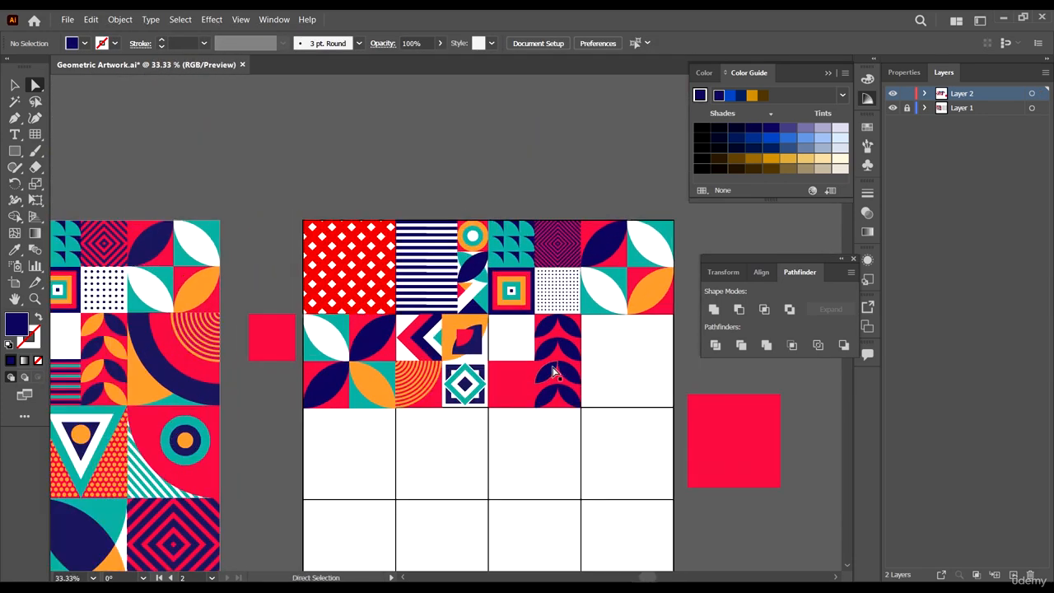
scroll(564, 351, "up", 1)
left_click(552, 344)
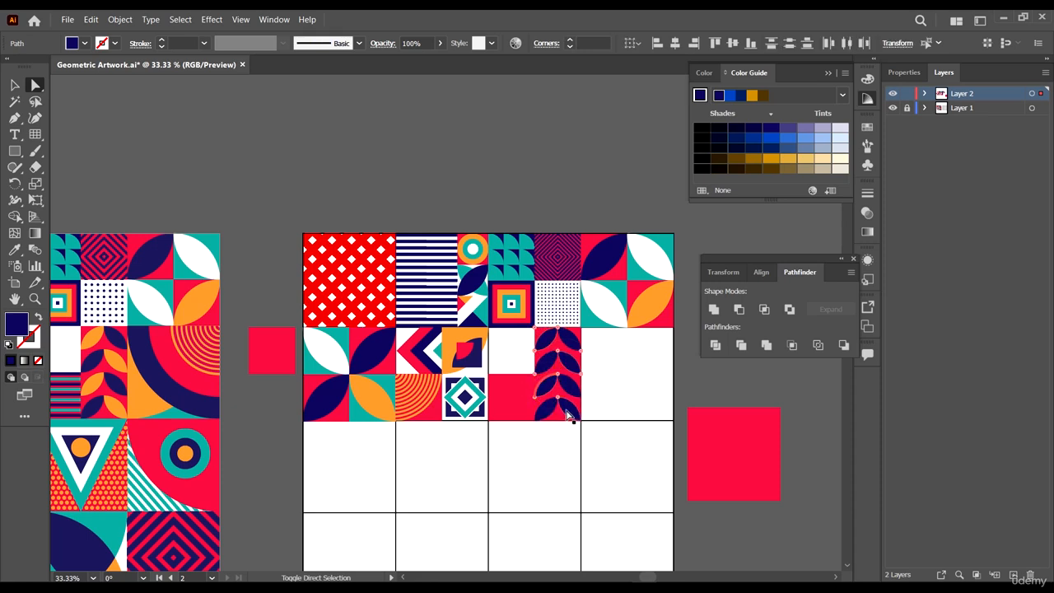
key("i")
left_click(647, 303)
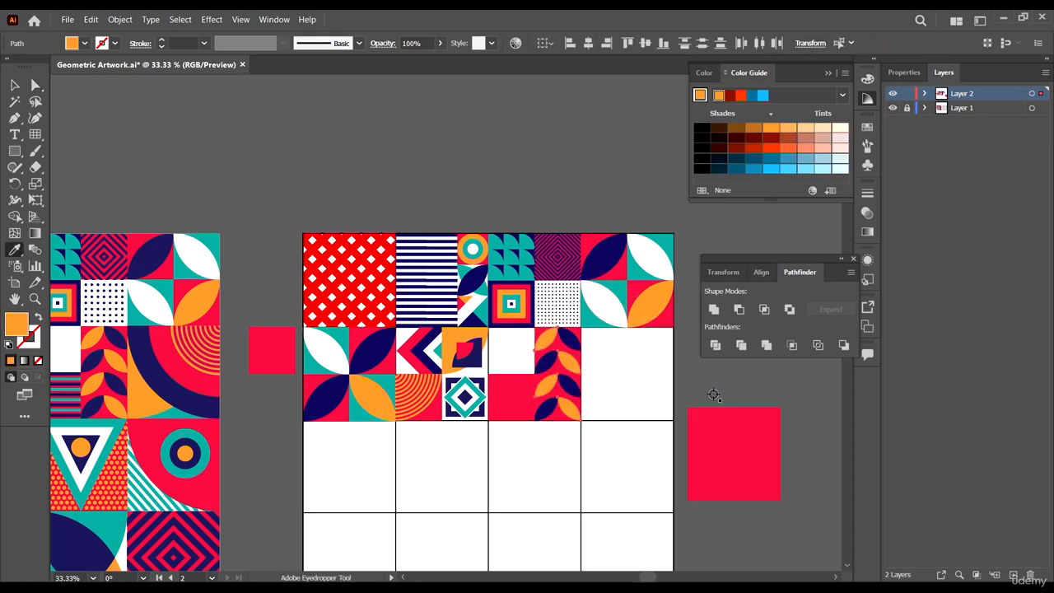
key("a")
left_click(728, 368)
- Select the red square in the empty cell and shrink its height into a thin horizontal stripe
scroll(521, 412, "left", 3)
left_click(557, 399)
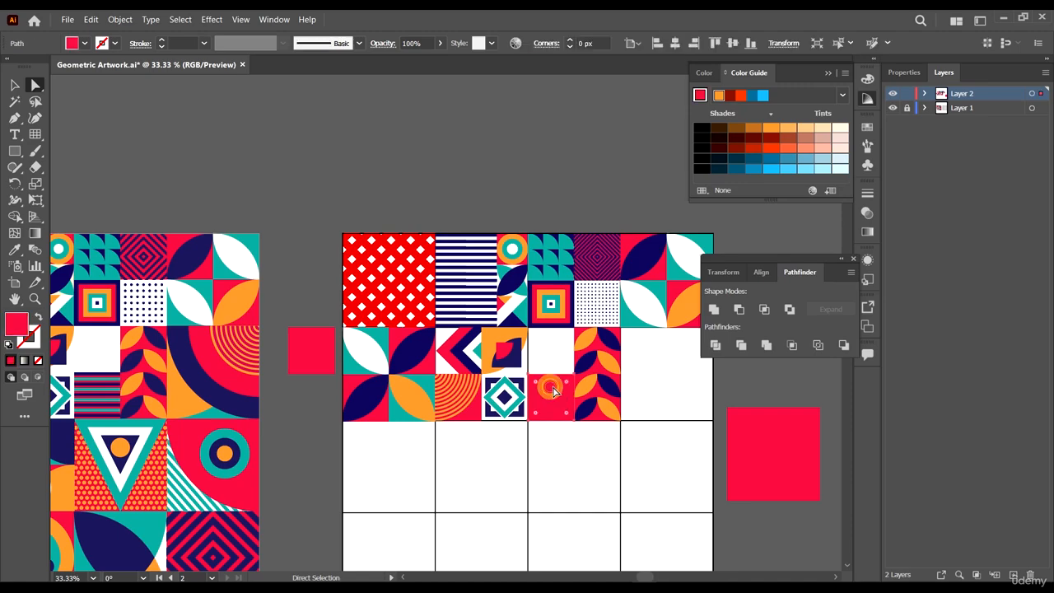
key("v")
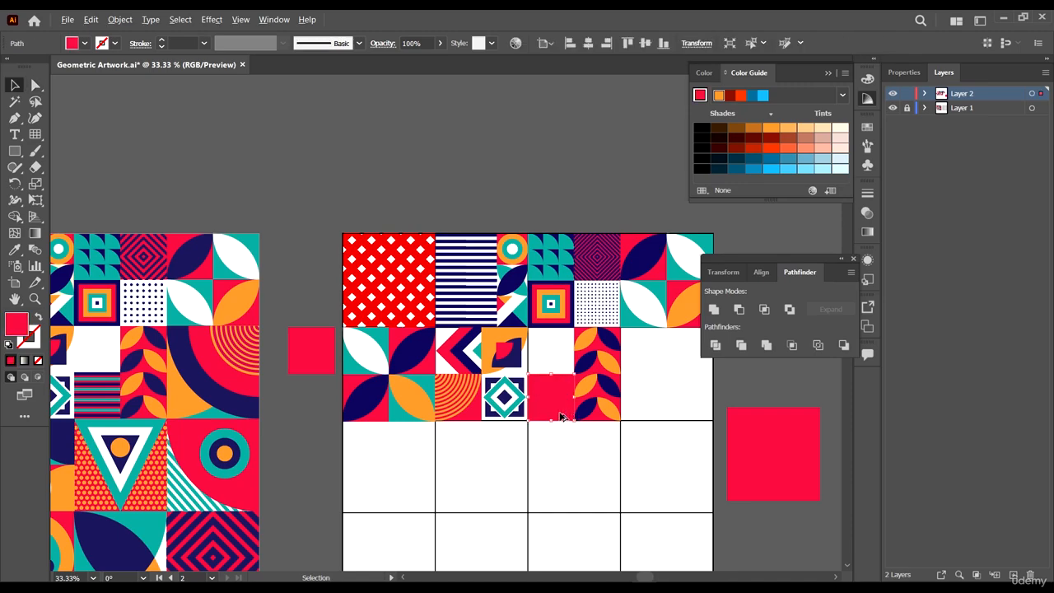
scroll(107, 396, "up", 3)
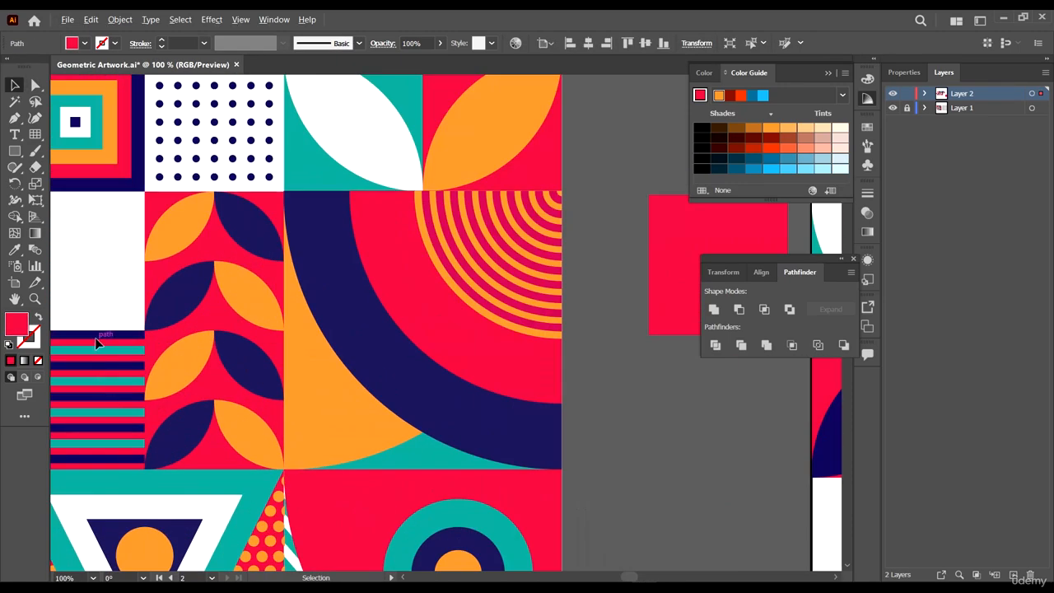
scroll(96, 342, "down", 3)
scroll(96, 344, "up", 3)
scroll(80, 340, "down", 2)
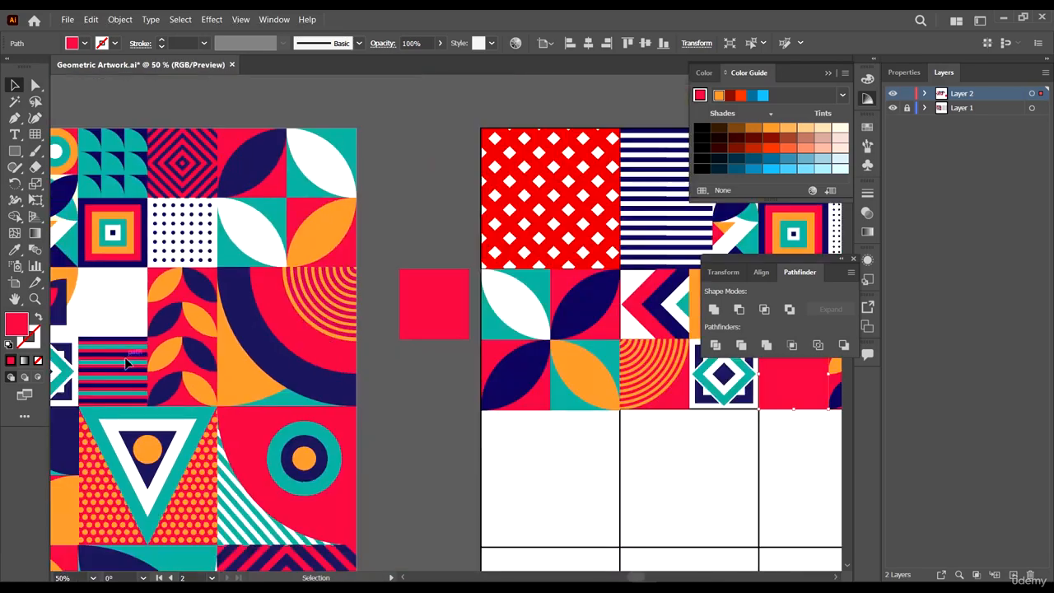
scroll(97, 346, "up", 1)
scroll(97, 346, "down", 1)
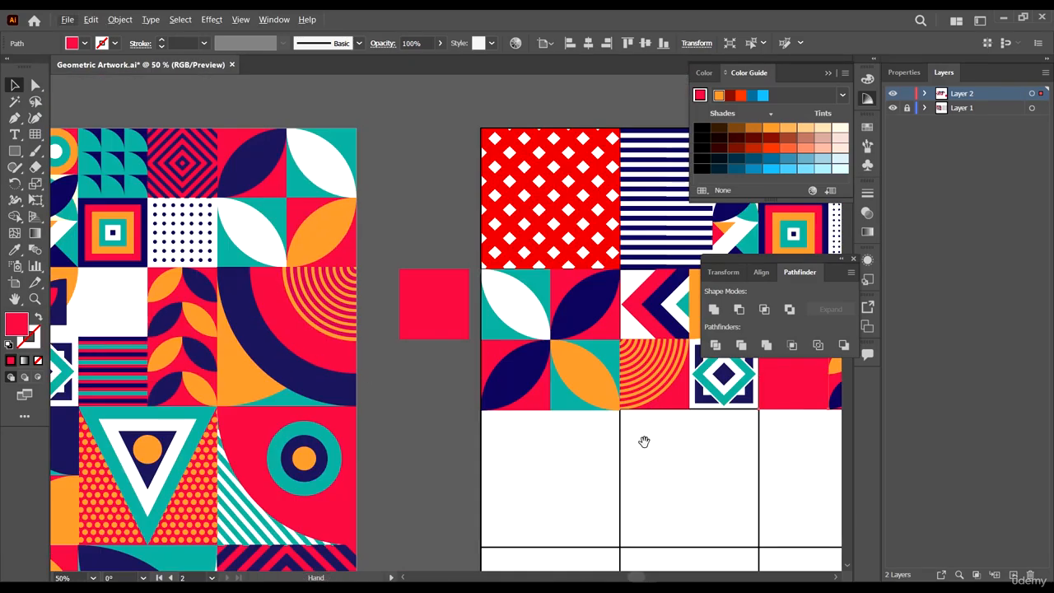
left_click_drag(637, 441, 259, 410)
scroll(409, 342, "up", 2)
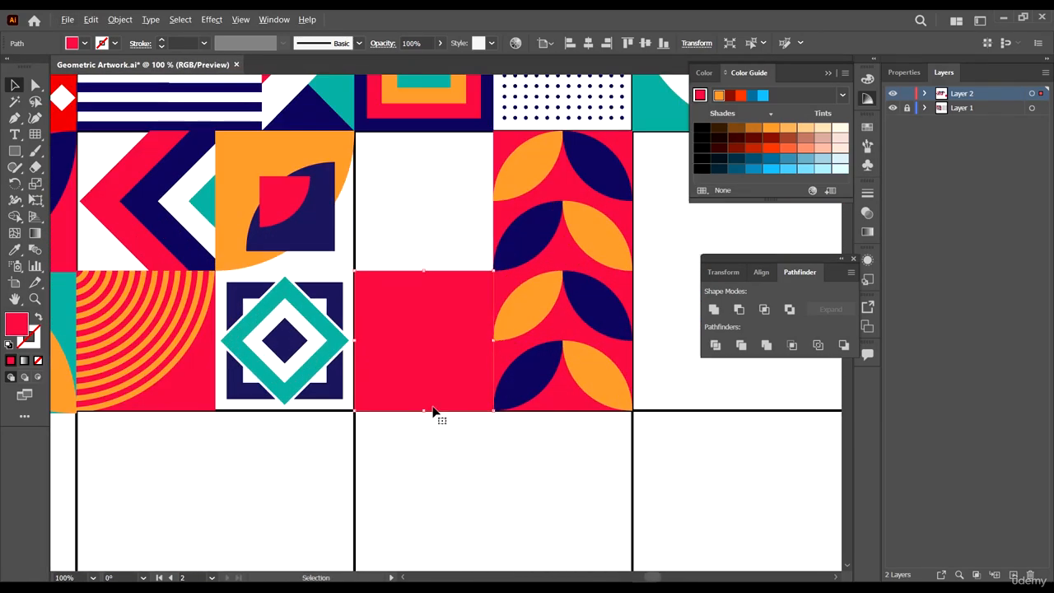
left_click_drag(425, 412, 437, 330)
scroll(423, 278, "up", 5)
scroll(440, 290, "down", 3)
scroll(428, 288, "up", 2)
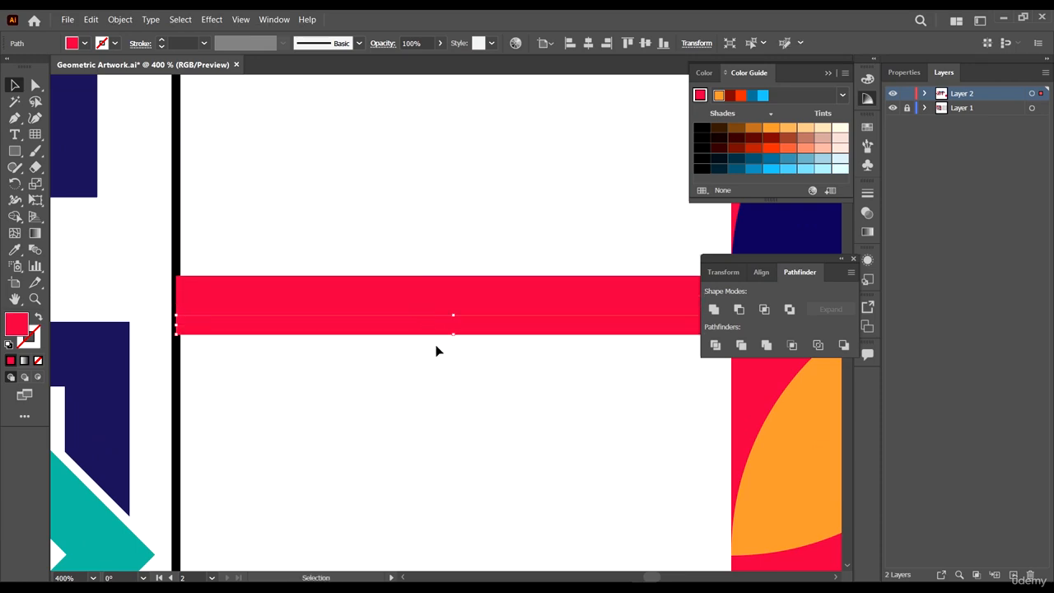
left_click(467, 390)
left_click(484, 328)
- Examine the striped cell in the reference artwork
scroll(559, 357, "down", 10)
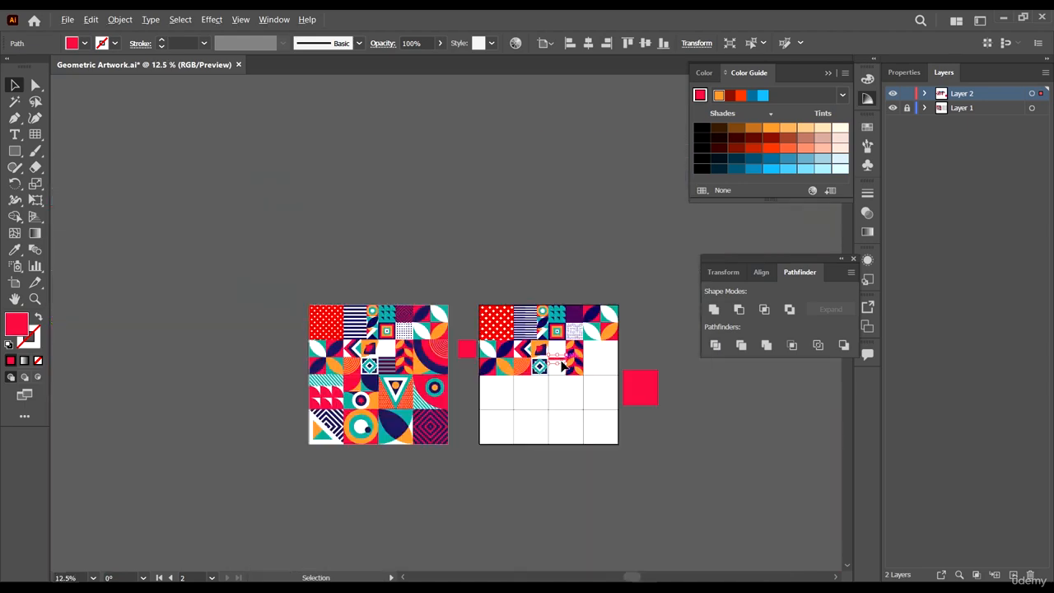
scroll(370, 385, "up", 5)
scroll(224, 359, "up", 1)
scroll(396, 376, "down", 3)
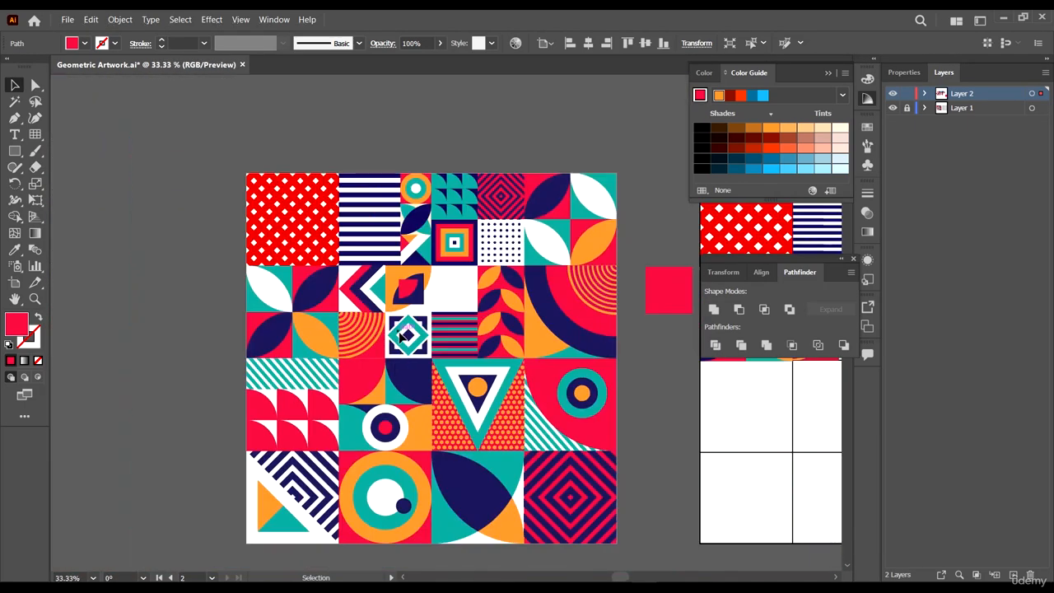
scroll(450, 338, "up", 4)
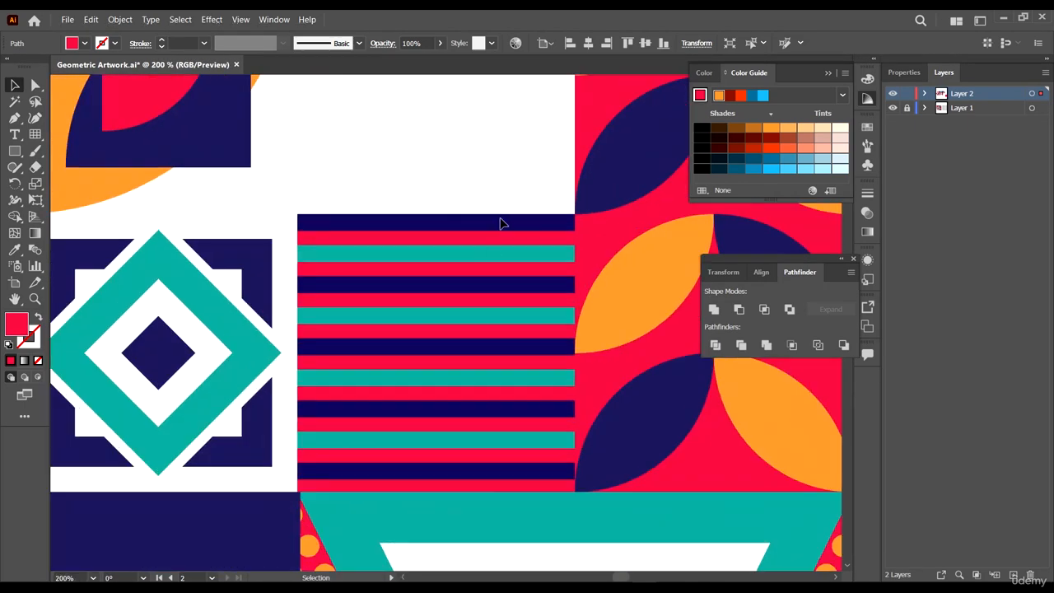
scroll(501, 260, "down", 6)
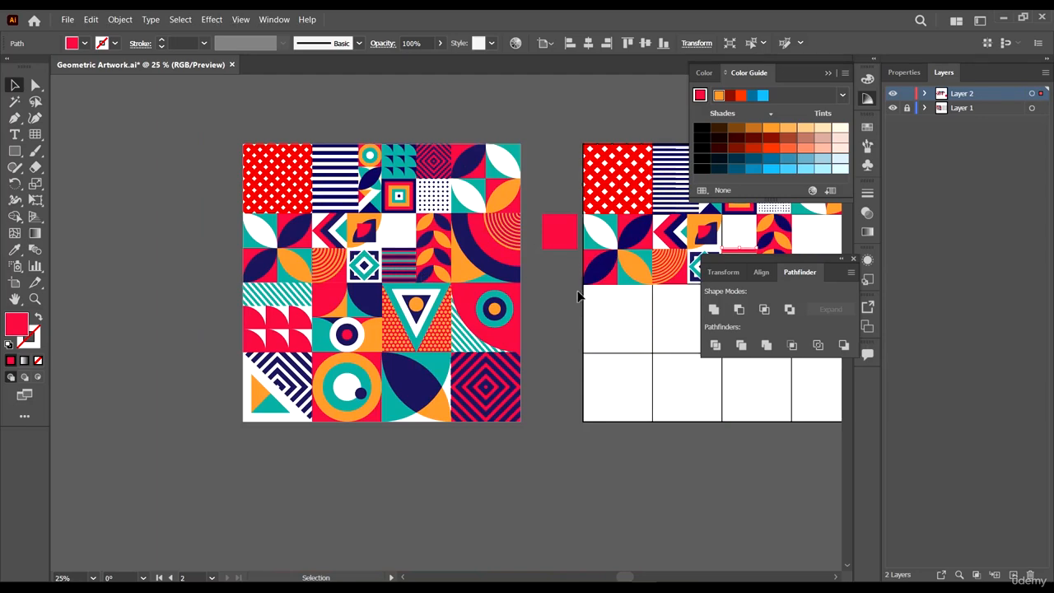
- Add a navy copy of the thin red stripe directly above it, coloured with the Eyedropper from the reference artwork
scroll(525, 257, "right", 3)
scroll(379, 244, "up", 5)
left_click(612, 265)
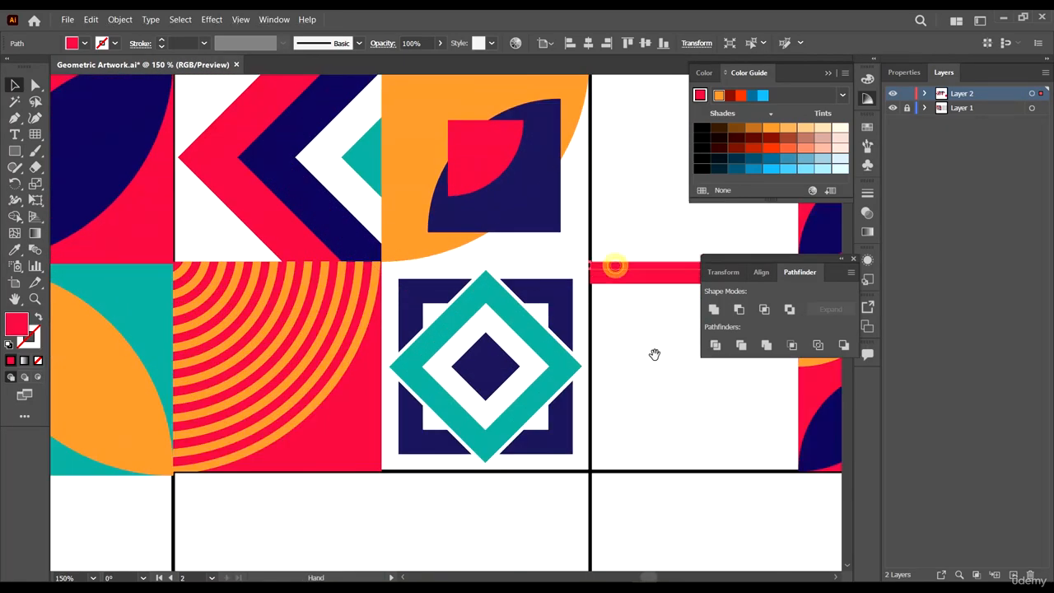
left_click_drag(652, 355, 339, 394)
key("i")
left_click(536, 231)
key("a")
scroll(414, 340, "up", 1)
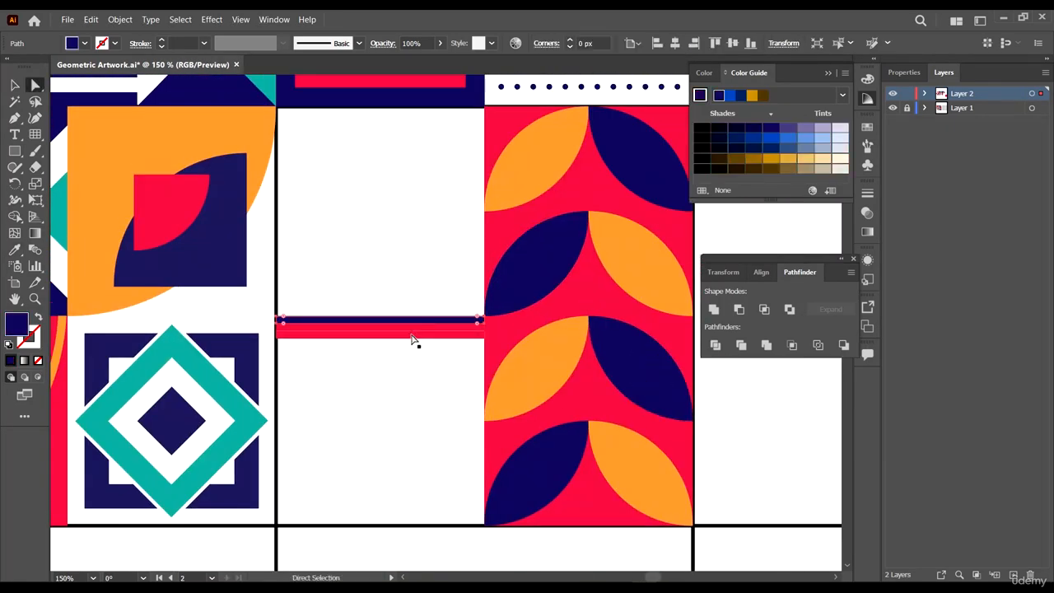
left_click(421, 336)
- Add a teal stripe below the red one, sampling teal from the reference artwork with the Eyedropper
scroll(421, 336, "down", 1)
scroll(412, 309, "up", 4)
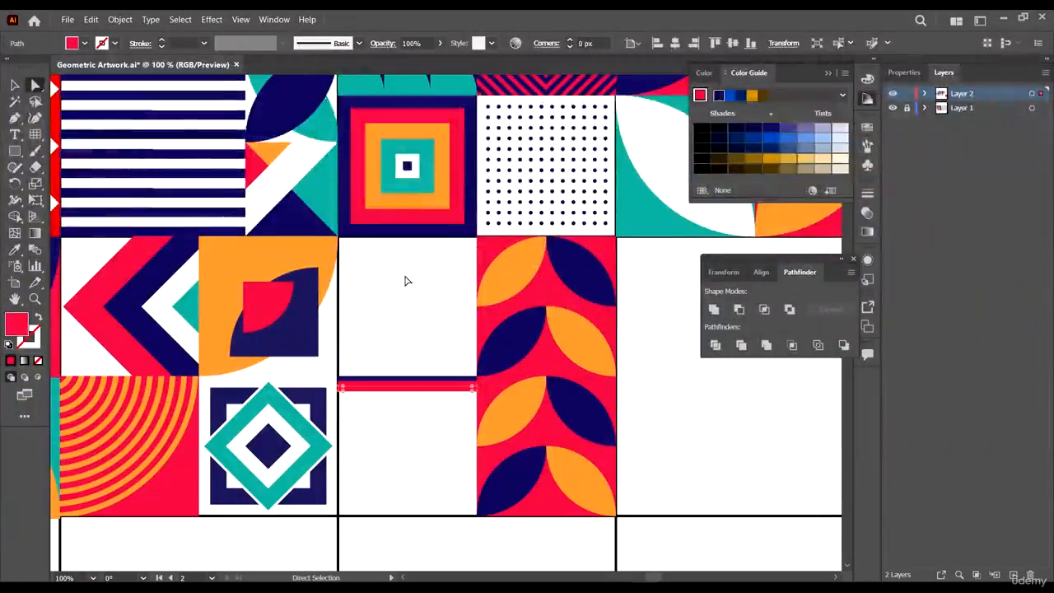
key("i")
left_click(416, 184)
key("v")
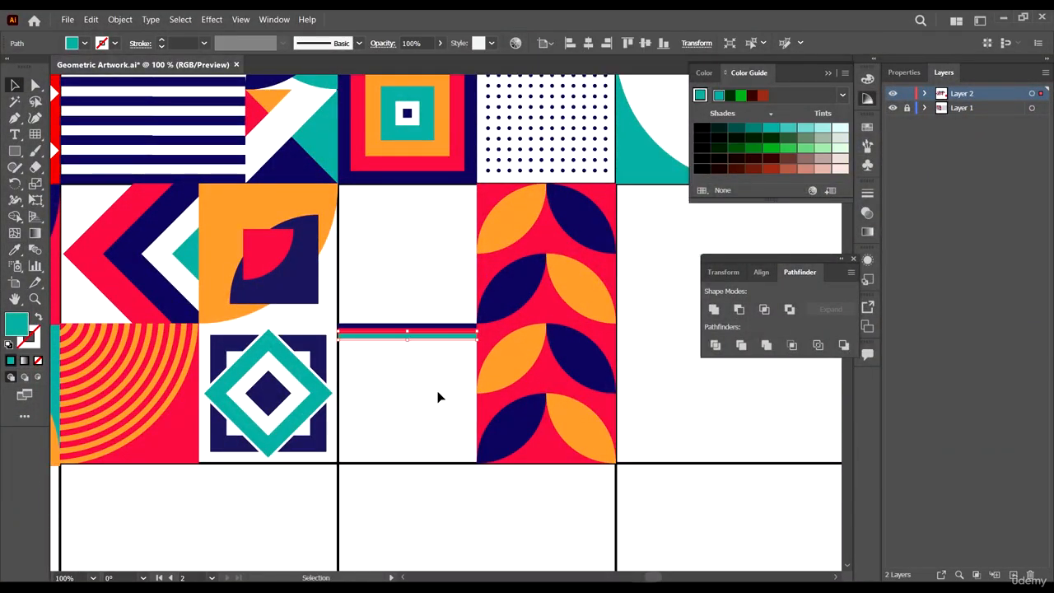
- Select the navy, red and teal stripes and copy the set directly below them
left_click(437, 391)
scroll(412, 393, "up", 3)
left_click_drag(464, 419, 456, 370)
scroll(423, 404, "down", 3)
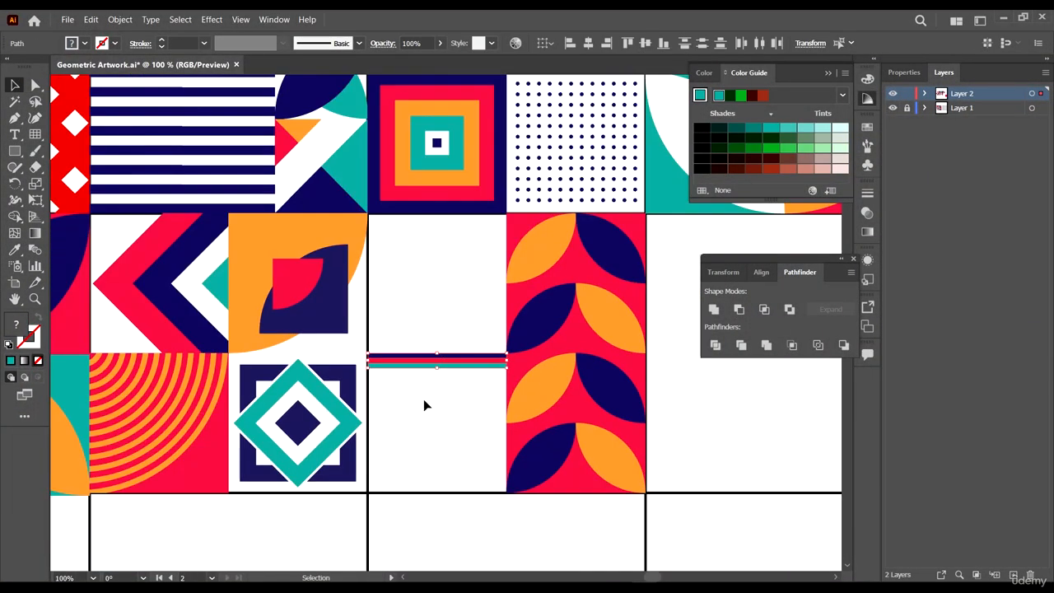
scroll(322, 330, "up", 4)
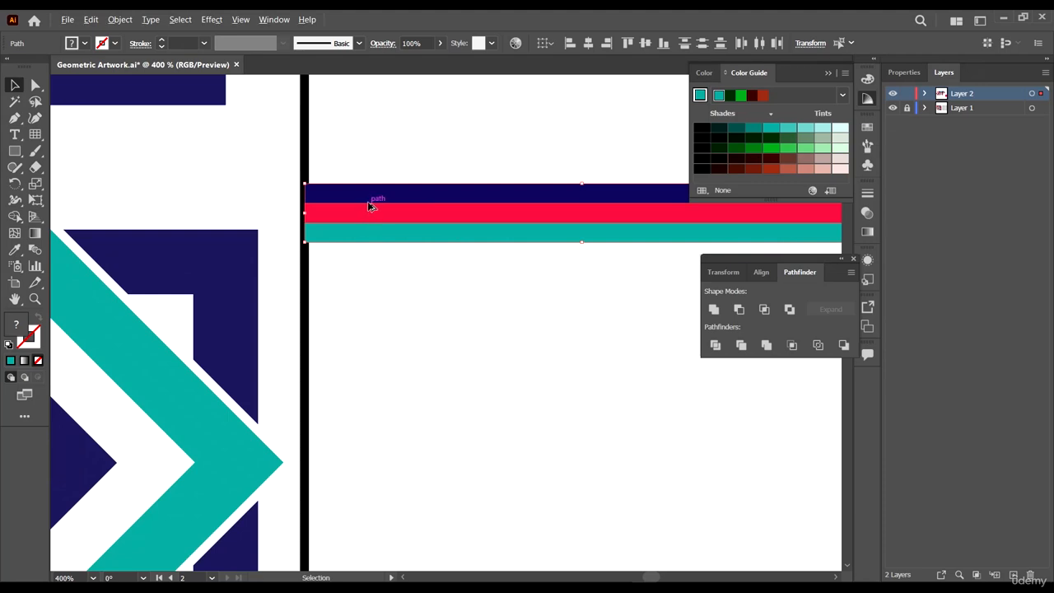
left_click_drag(369, 206, 370, 265)
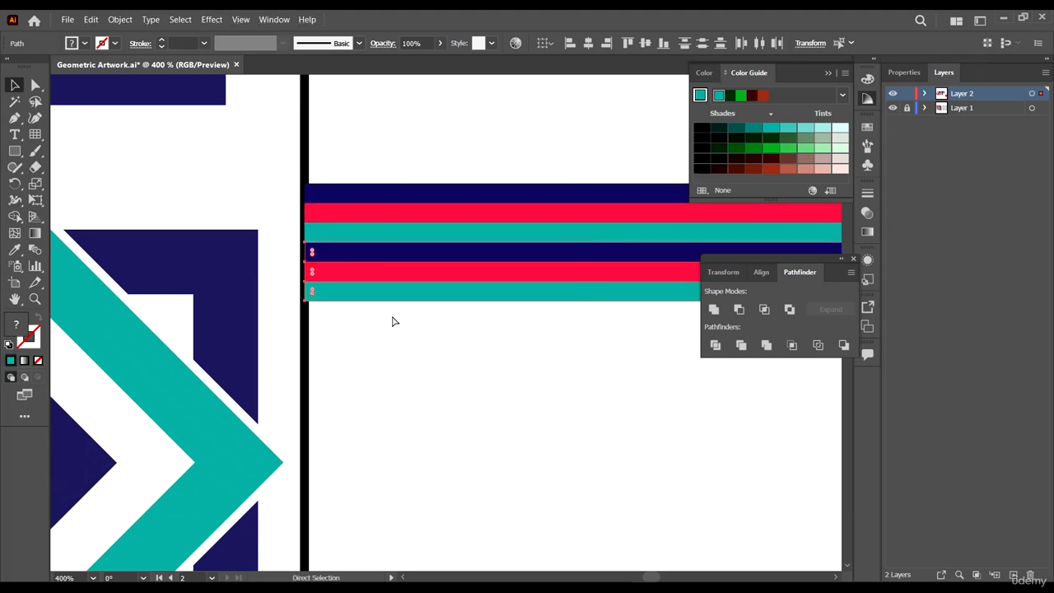
- Repeat the duplication to fill the cell with stripes, undoing the last extra copy
key("ctrl+d")
key("ctrl+d")
key("ctrl+d")
key("ctrl+d")
key("ctrl+d")
key("ctrl+minus")
key("ctrl+minus")
key("ctrl+minus")
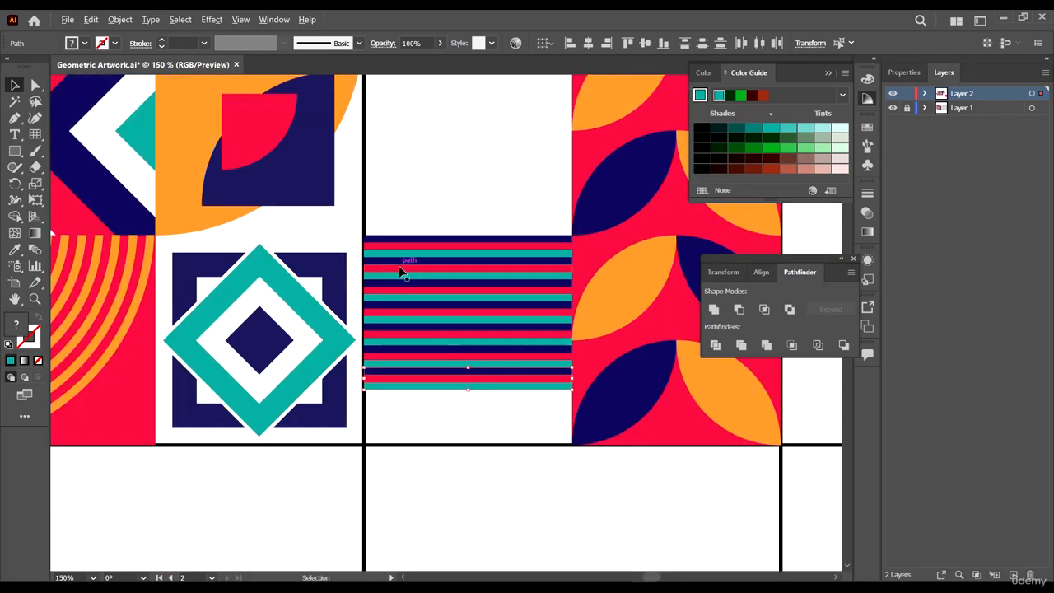
key("ctrl+d")
key("ctrl+d")
key("ctrl+d")
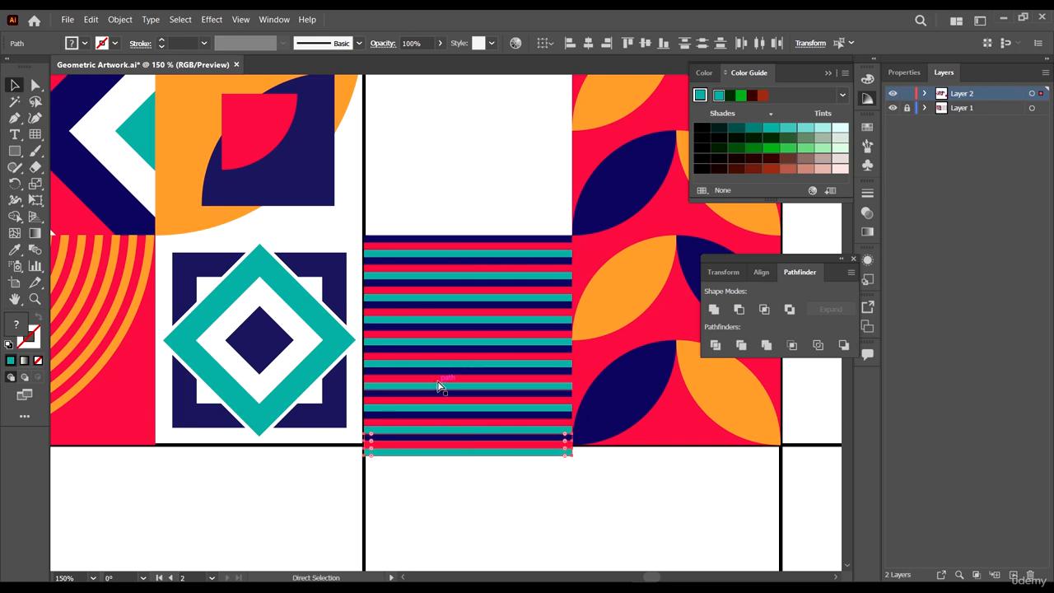
key("ctrl+z")
- Move a navy stripe to the bottom of the striped cell
scroll(460, 461, "up", 3)
left_click(458, 459)
scroll(468, 391, "up", 2)
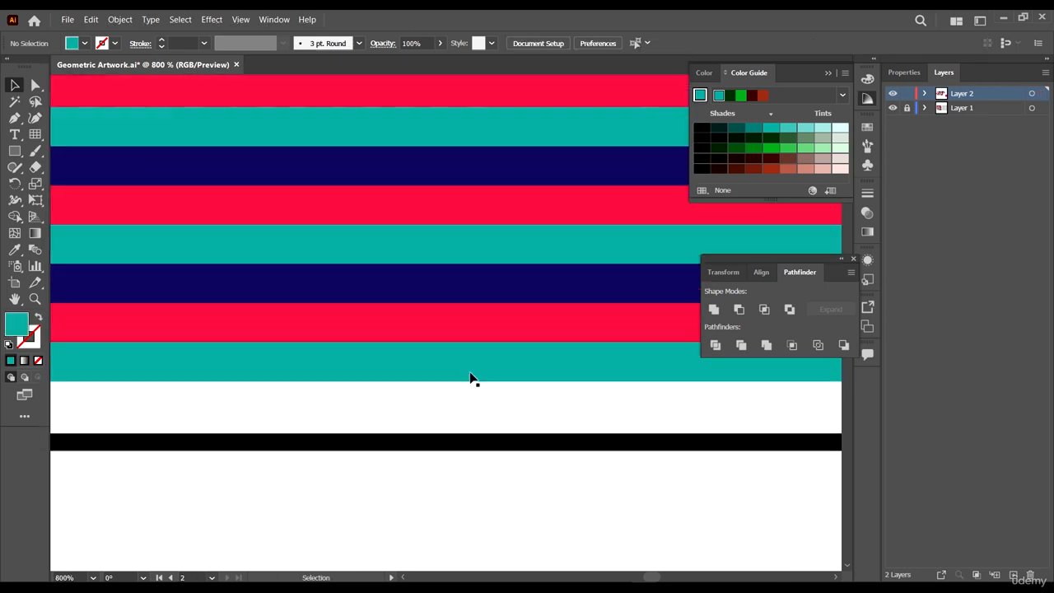
left_click(499, 289)
left_click_drag(527, 288, 527, 408)
scroll(527, 408, "down", 5)
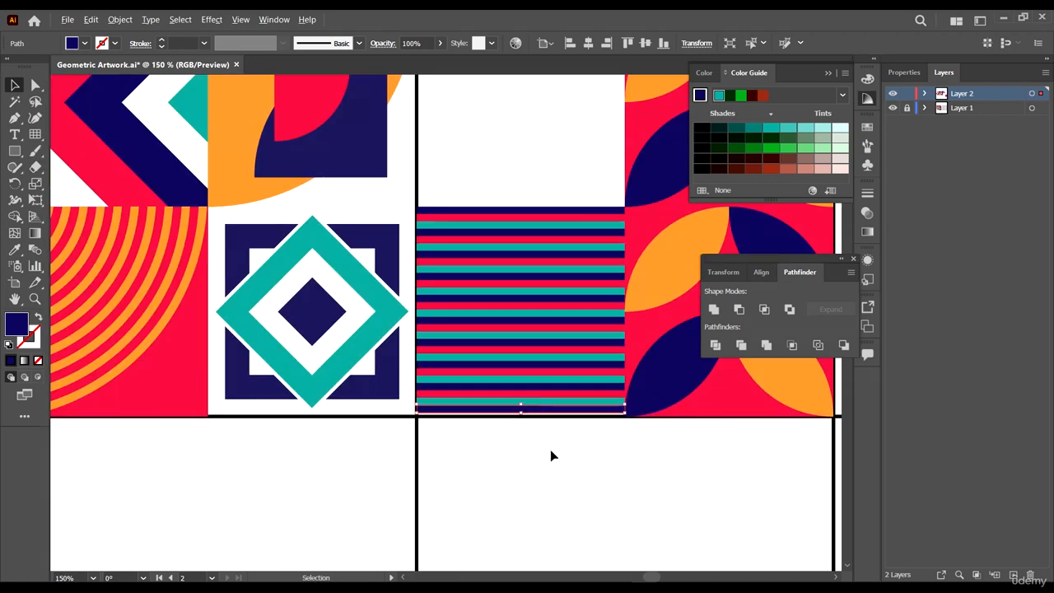
left_click_drag(553, 174, 553, 172)
- Stretch the bottom navy stripe down to the cell's lower edge and deselect
scroll(491, 452, "up", 5)
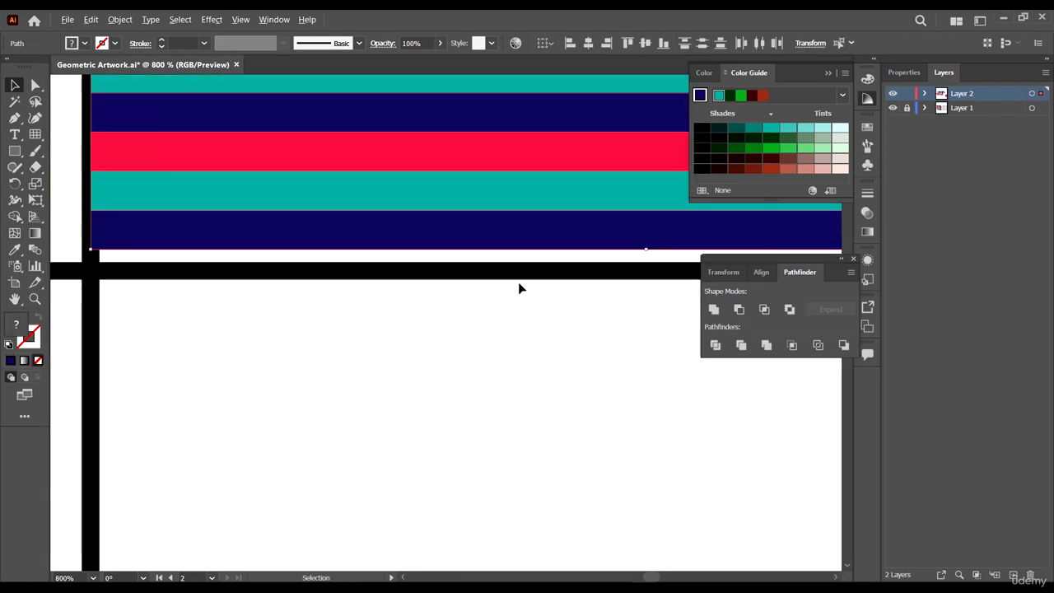
left_click_drag(645, 252, 646, 273)
left_click(518, 420)
- Copy the spare red square into the empty last cell of the second row and round its bottom-left corner into a quarter circle
scroll(496, 387, "down", 8)
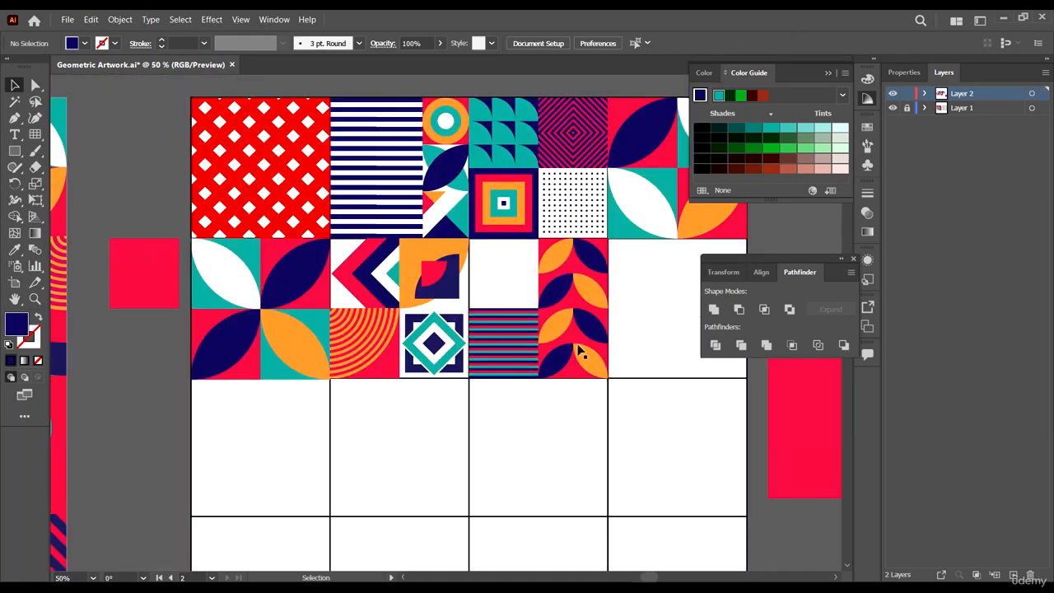
scroll(565, 396, "down", 4)
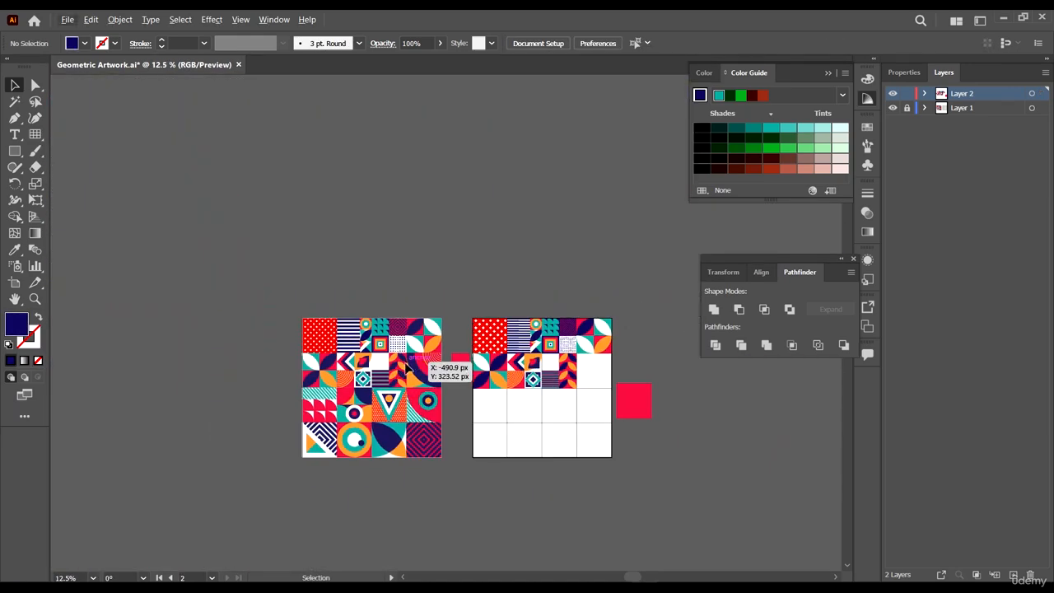
scroll(453, 370, "up", 2)
left_click_drag(627, 453, 460, 425)
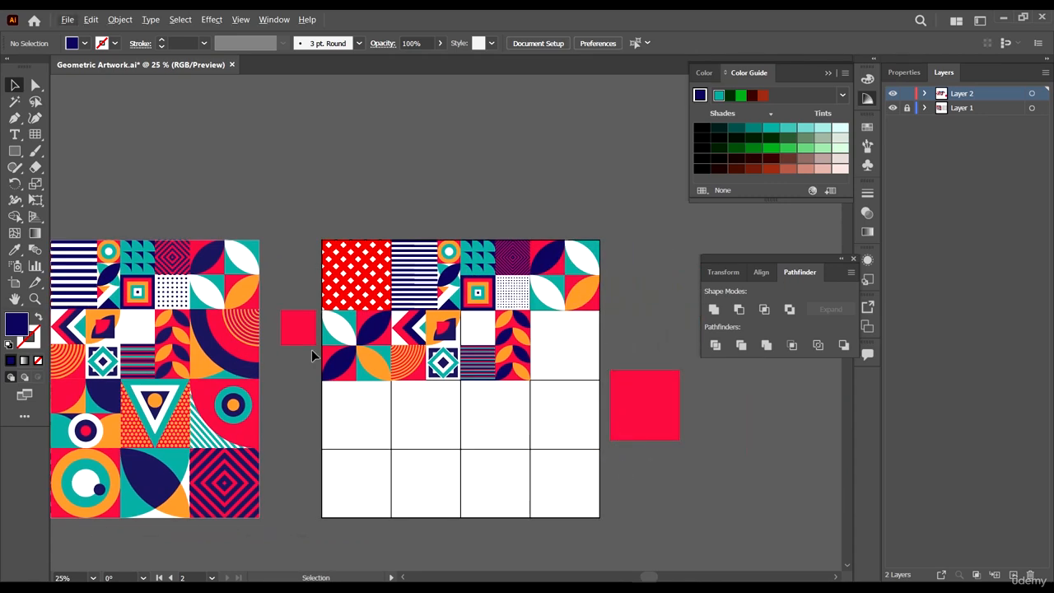
scroll(565, 382, "up", 3)
left_click(724, 443)
left_click_drag(759, 457, 426, 324)
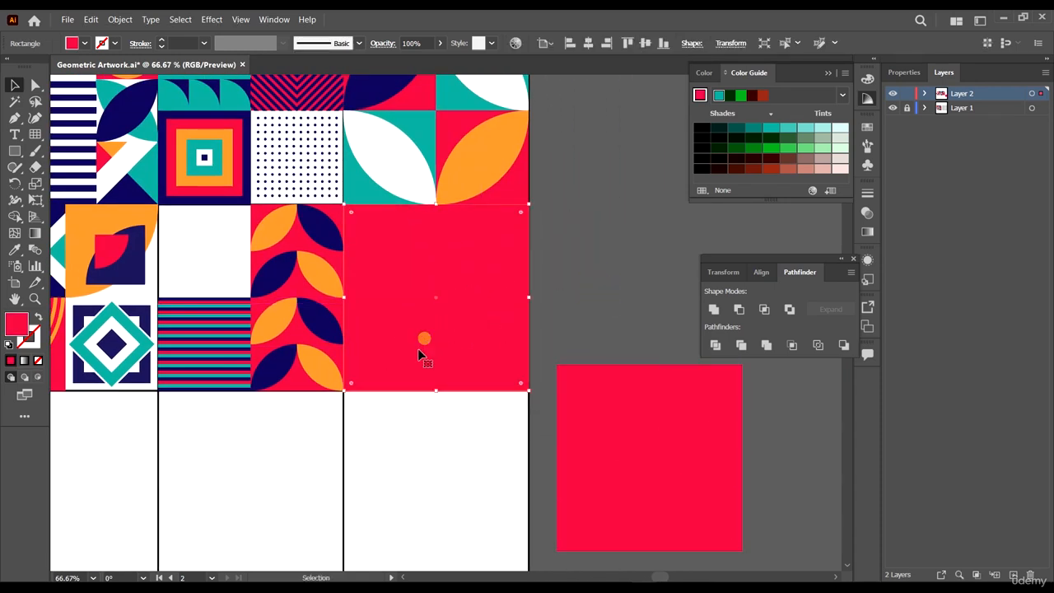
key("a")
left_click(345, 393)
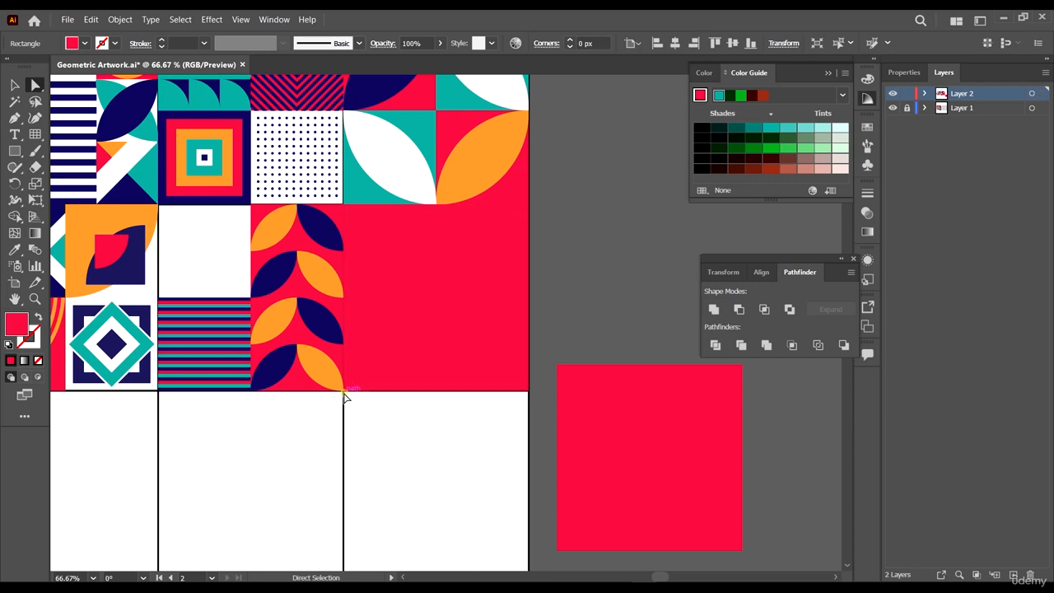
left_click(344, 392)
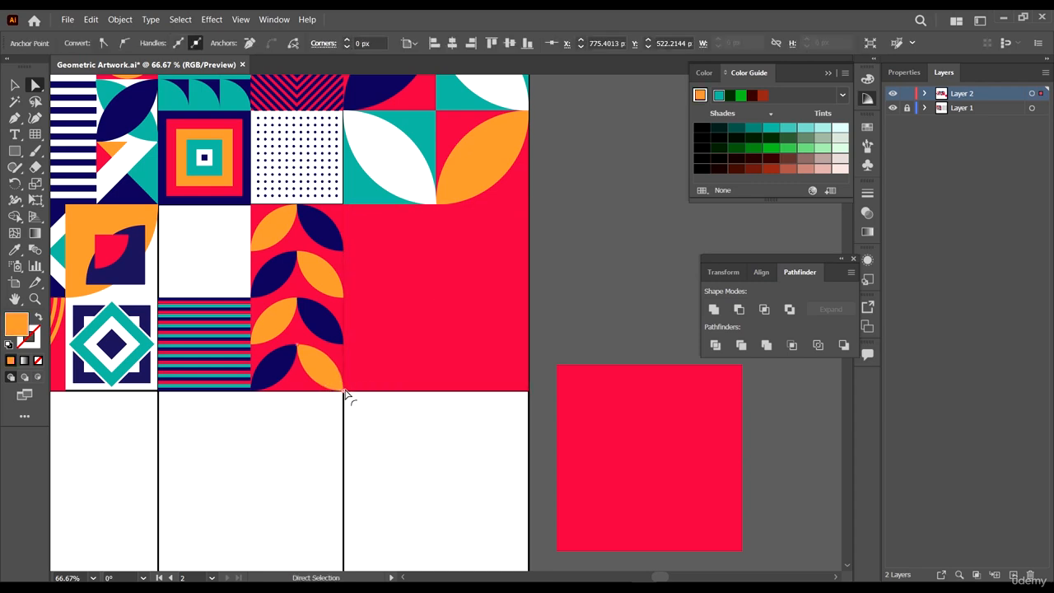
left_click(361, 379)
left_click(345, 391)
left_click_drag(352, 385, 552, 236)
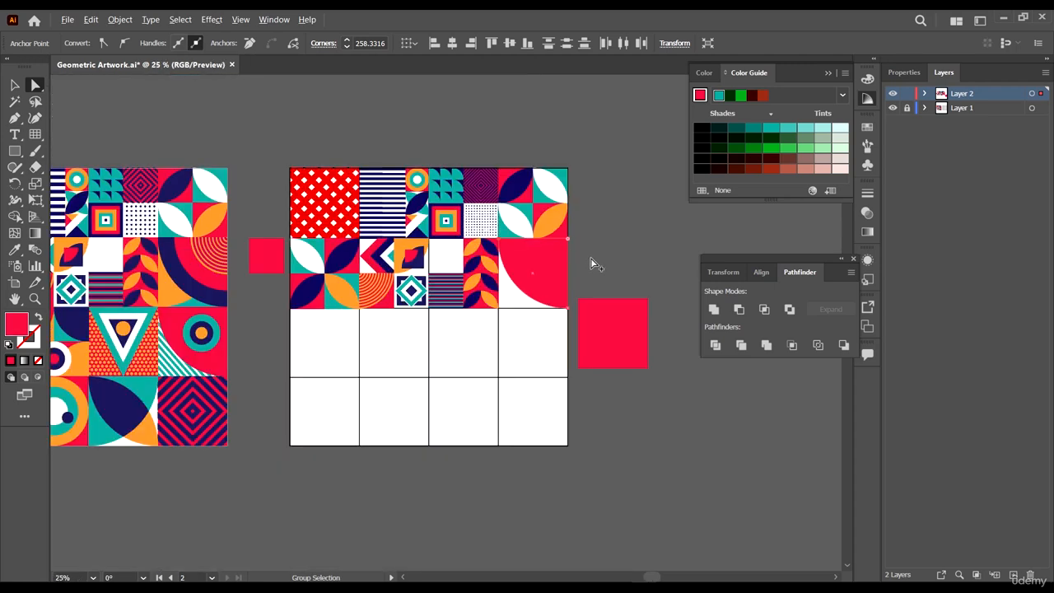
- Recolor the quarter-circle navy with the Eyedropper, sampling the reference artwork
key("ctrl+alt+0")
key("i")
left_click(180, 272)
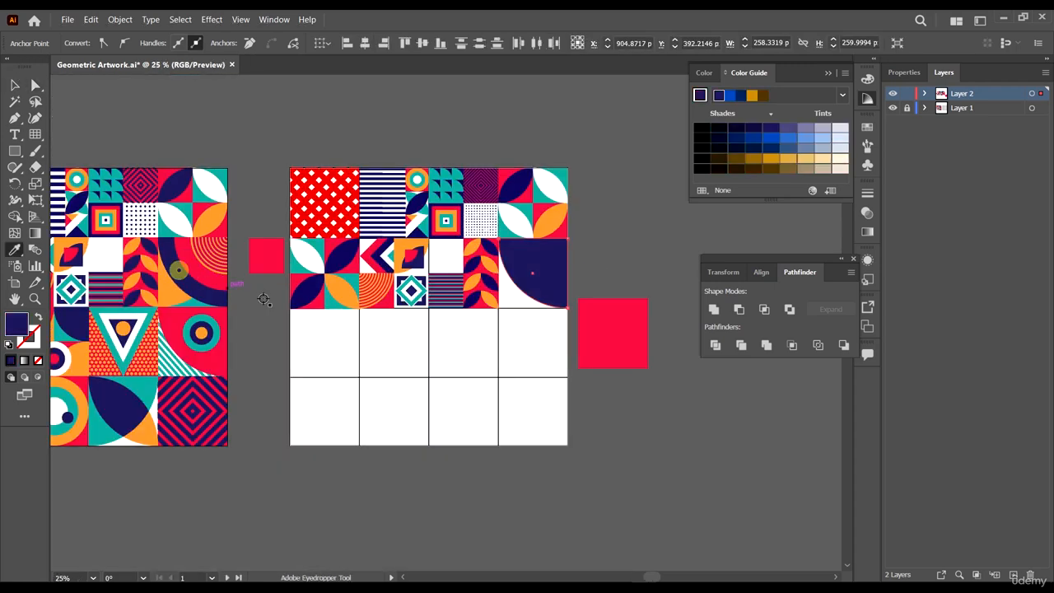
key("v")
left_click(615, 218)
left_click(563, 261)
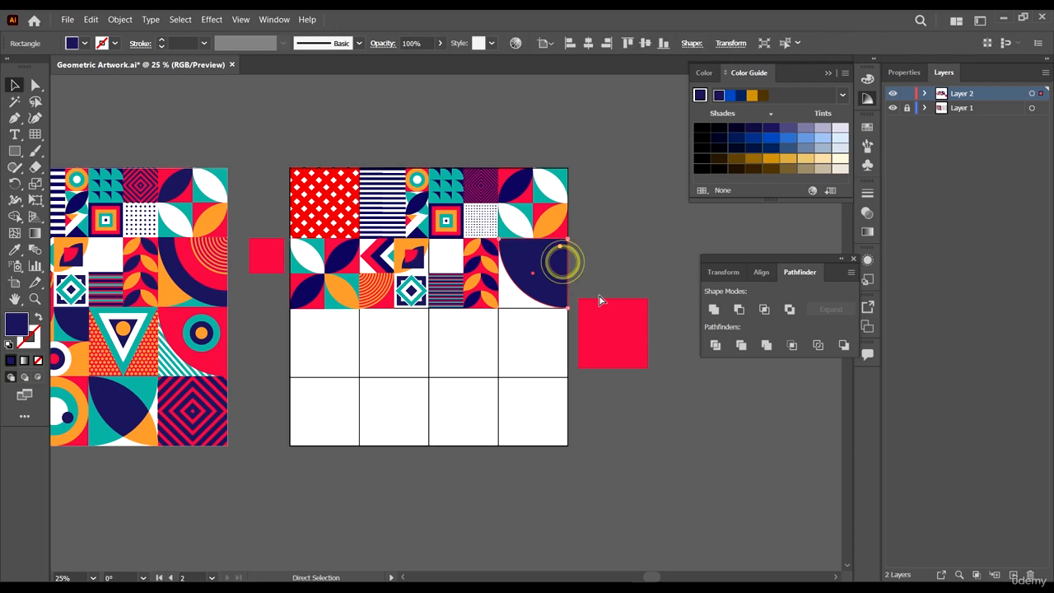
- Create a smaller copy of the navy shape with a rounded bottom-left corner inside the quarter circle, scaled from its bottom-left corner
scroll(544, 270, "up", 1)
mouse_move(543, 262)
left_mouse_down()
mouse_move(567, 288)
mouse_move(559, 273)
left_mouse_up()
key("ctrl+y")
key("ctrl+y")
key("ctrl+1")
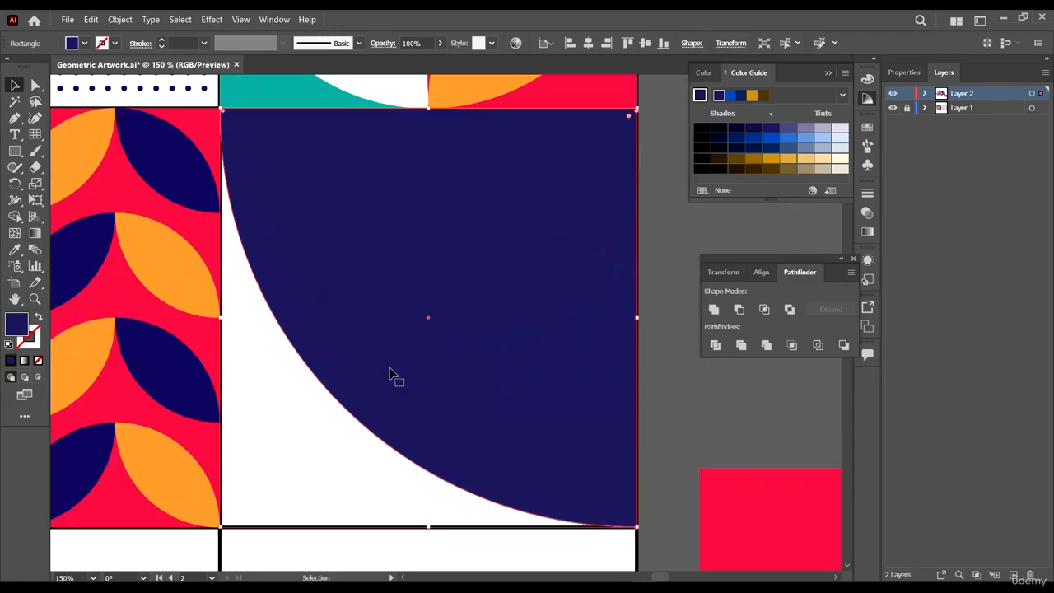
left_click_drag(279, 477, 338, 417)
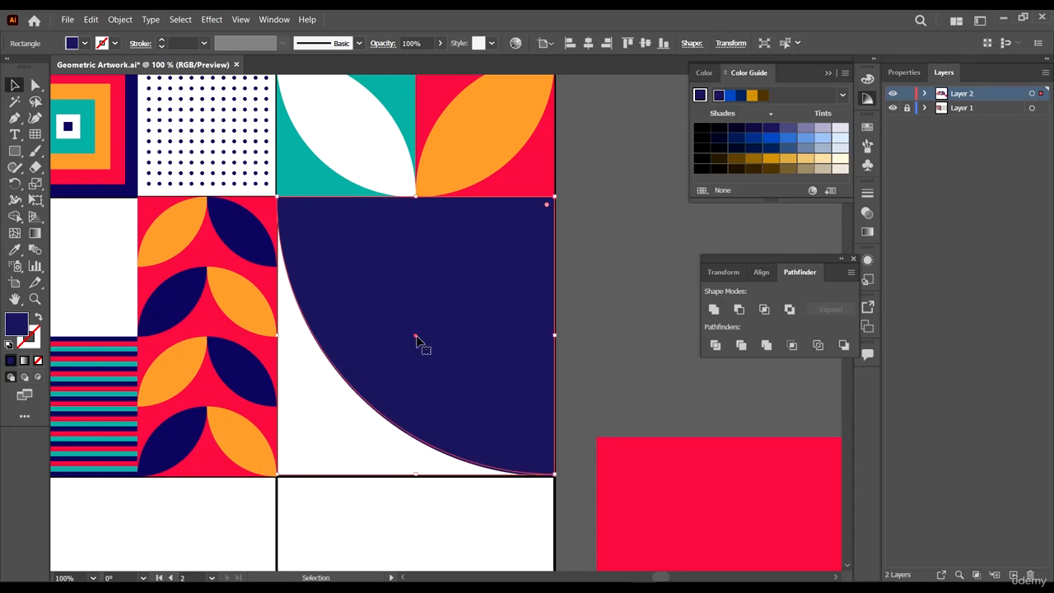
key("a")
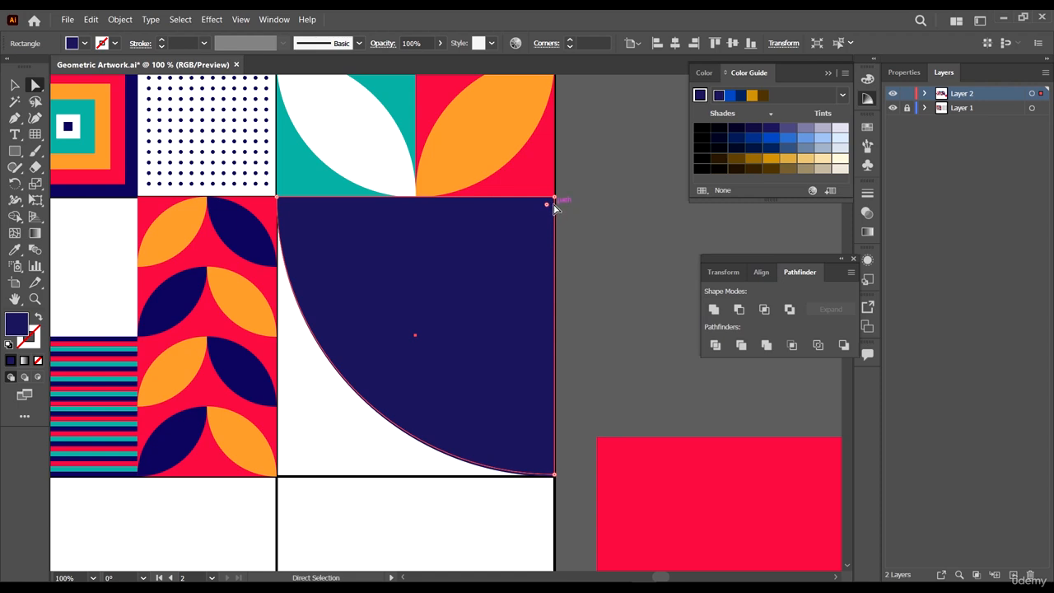
left_click_drag(549, 204, 404, 416)
key("v")
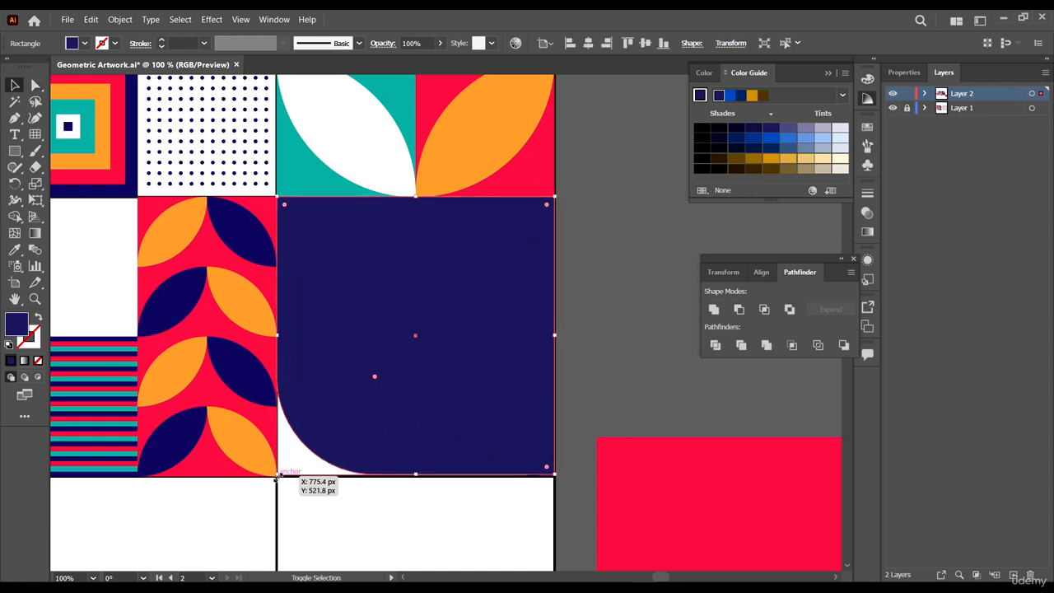
left_click_drag(277, 475, 325, 426)
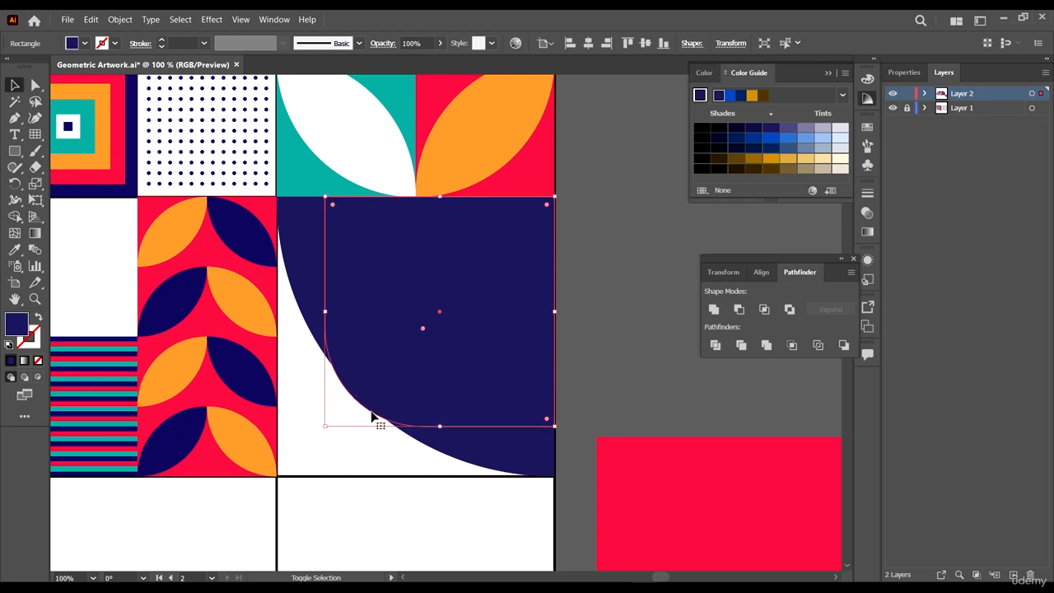
- Recolor the inner shape red with the Eyedropper, sampling the reference artwork
scroll(511, 361, "down", 5)
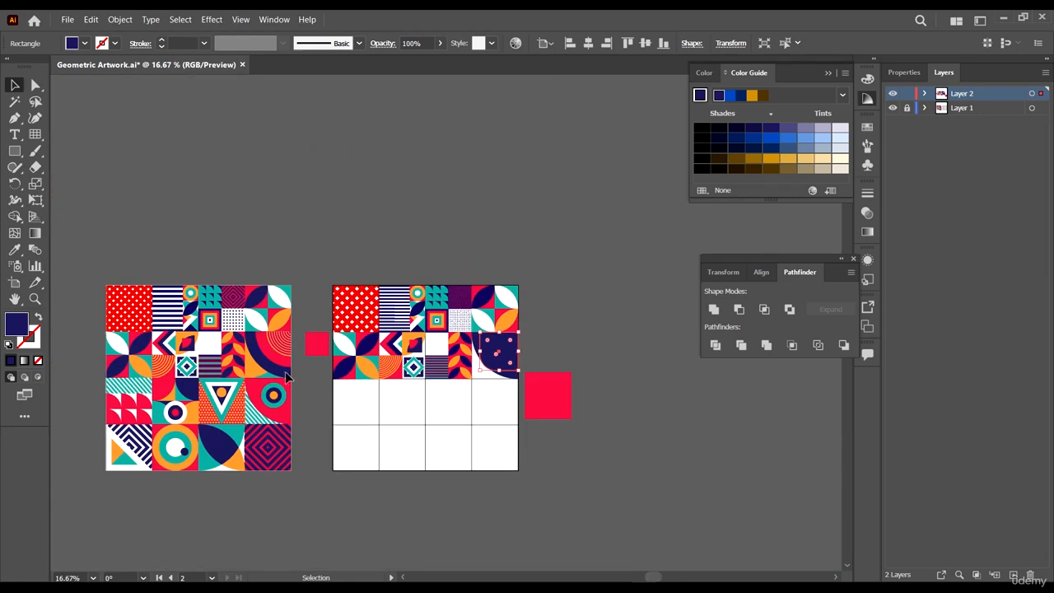
scroll(288, 377, "up", 2)
scroll(668, 380, "right", 1)
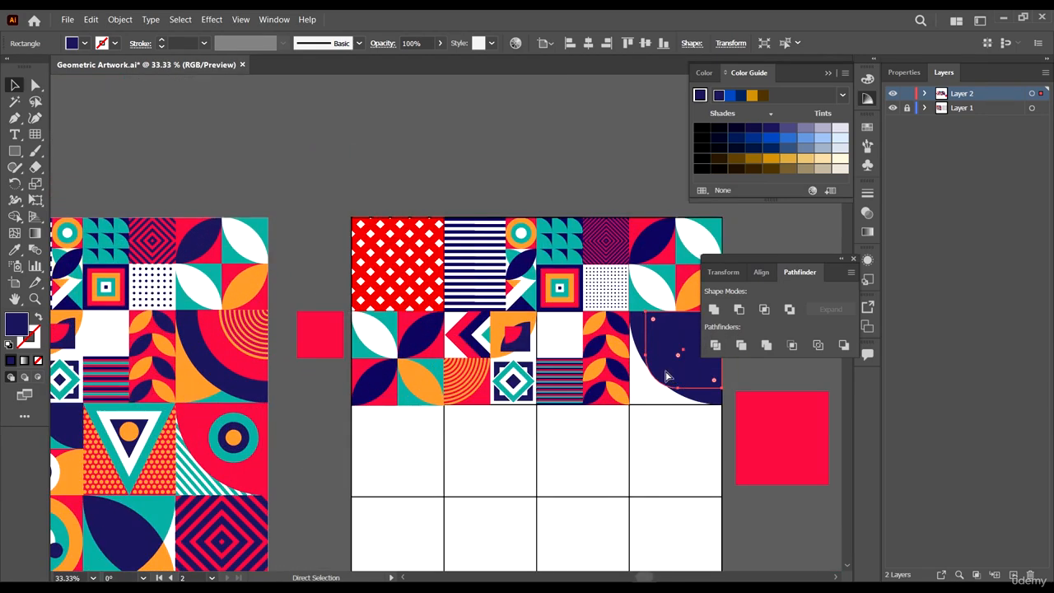
scroll(299, 377, "down", 1)
key("i")
left_click(230, 321)
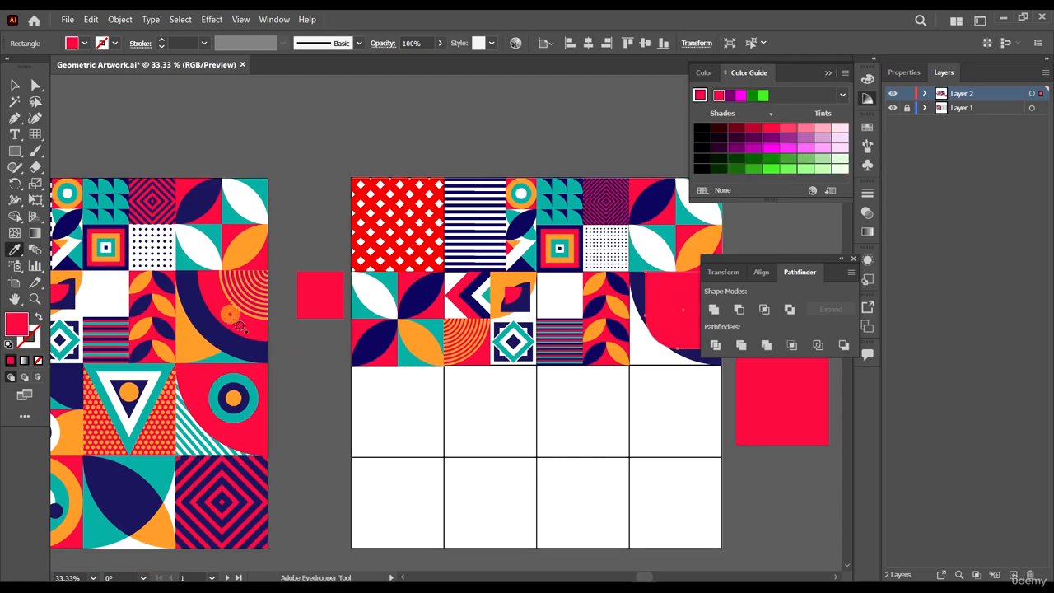
- Resize the red inner shape slightly inward from its bottom-left corner
scroll(633, 398, "right", 1)
key("a")
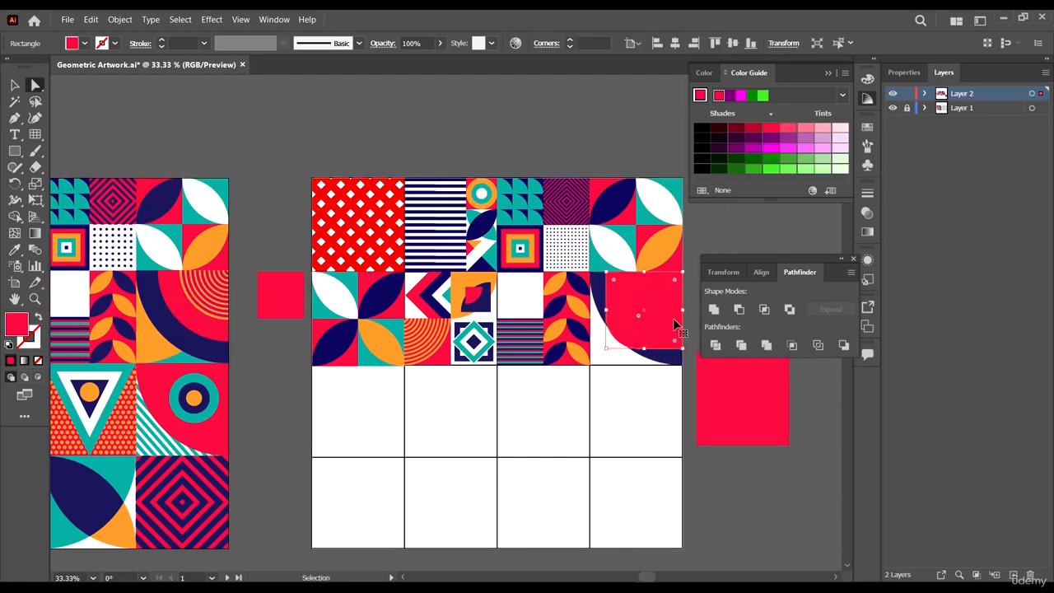
scroll(624, 353, "up", 2)
key("v")
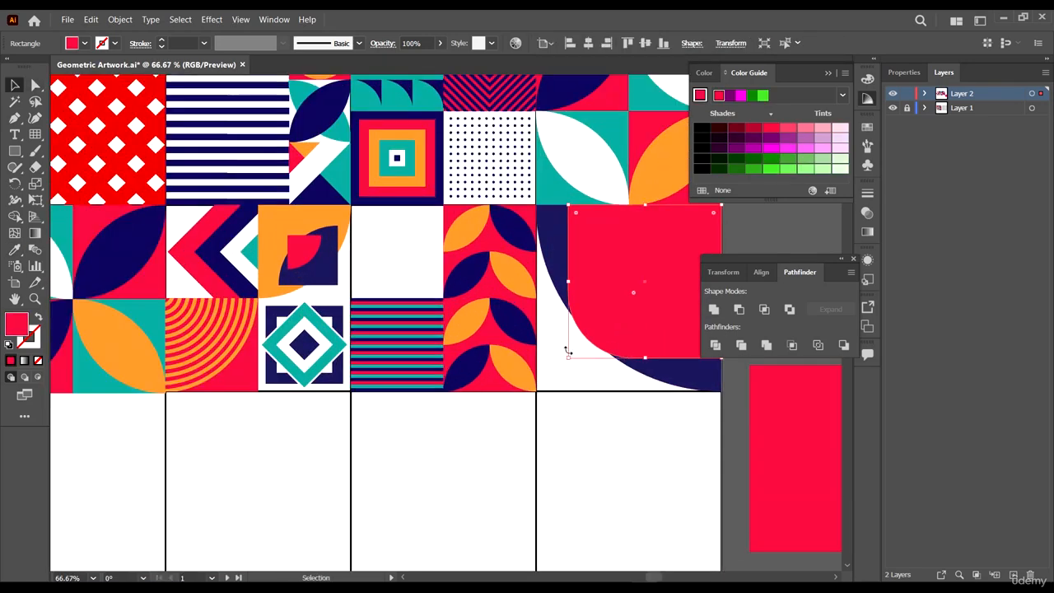
left_click_drag(568, 358, 579, 346)
- Round the red shape's bottom-left corner to a radius of about 128.5 px so it follows the navy arc
scroll(584, 199, "up", 3)
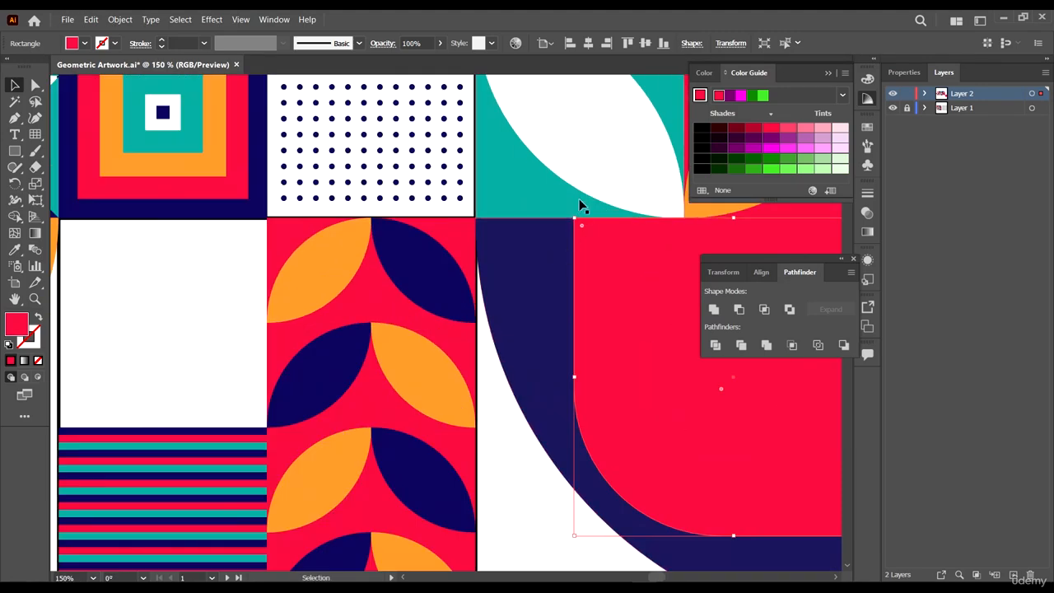
scroll(577, 201, "up", 3)
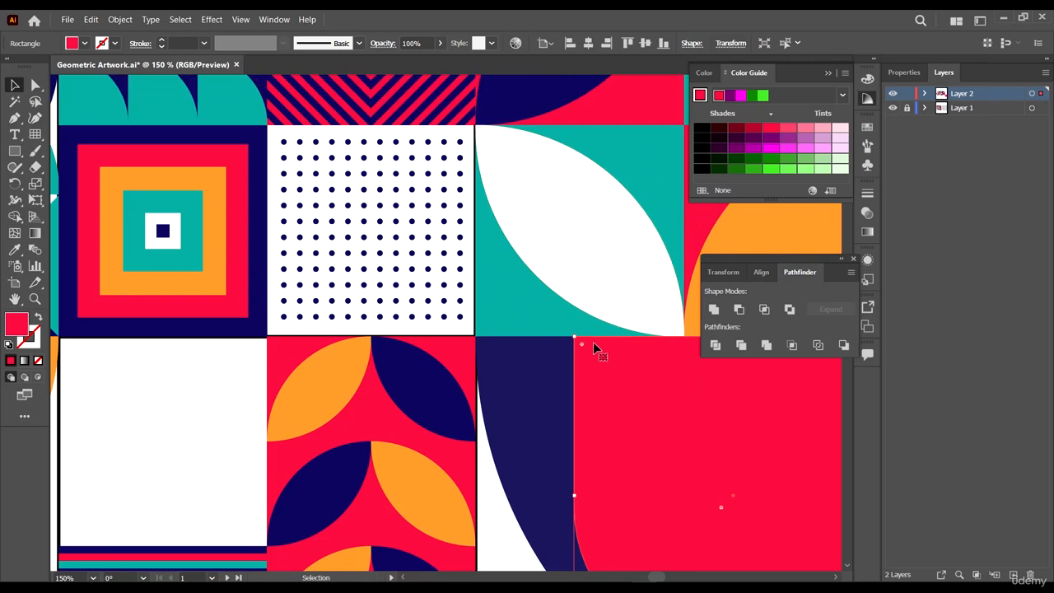
scroll(572, 338, "down", 3)
key("a")
scroll(597, 436, "down", 1)
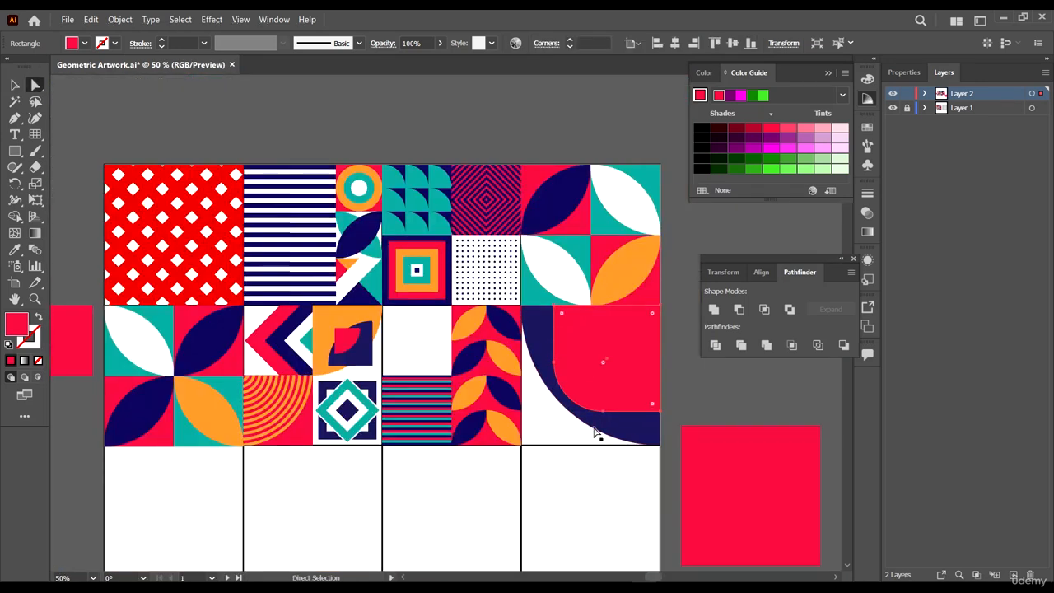
left_click(590, 412)
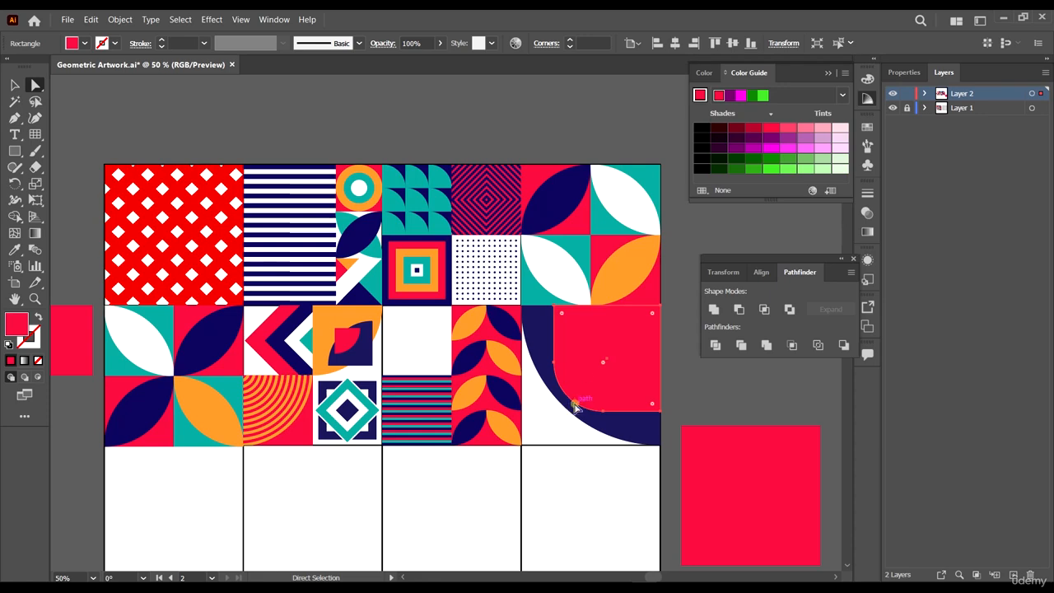
left_click(551, 420)
left_click(599, 395)
key("ctrl+plus")
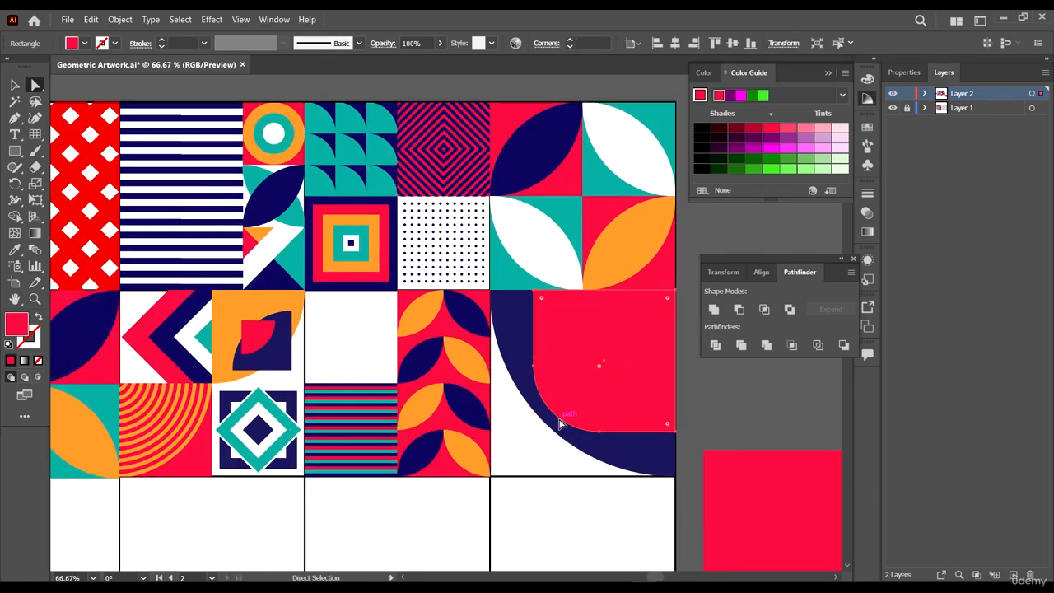
left_click(560, 419)
scroll(560, 420, "up", 4)
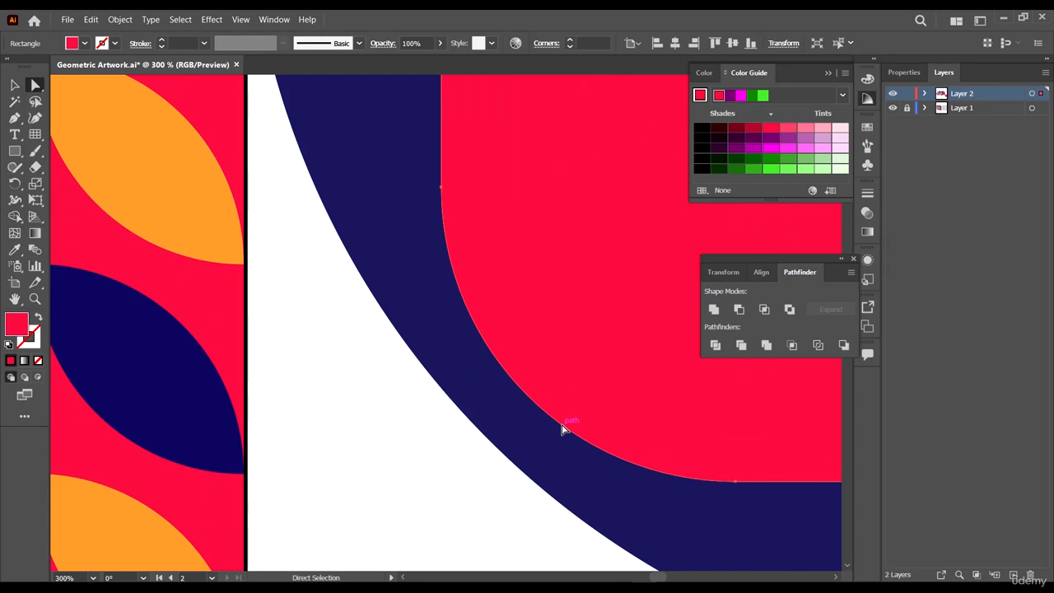
left_click(562, 428)
key("ctrl+1")
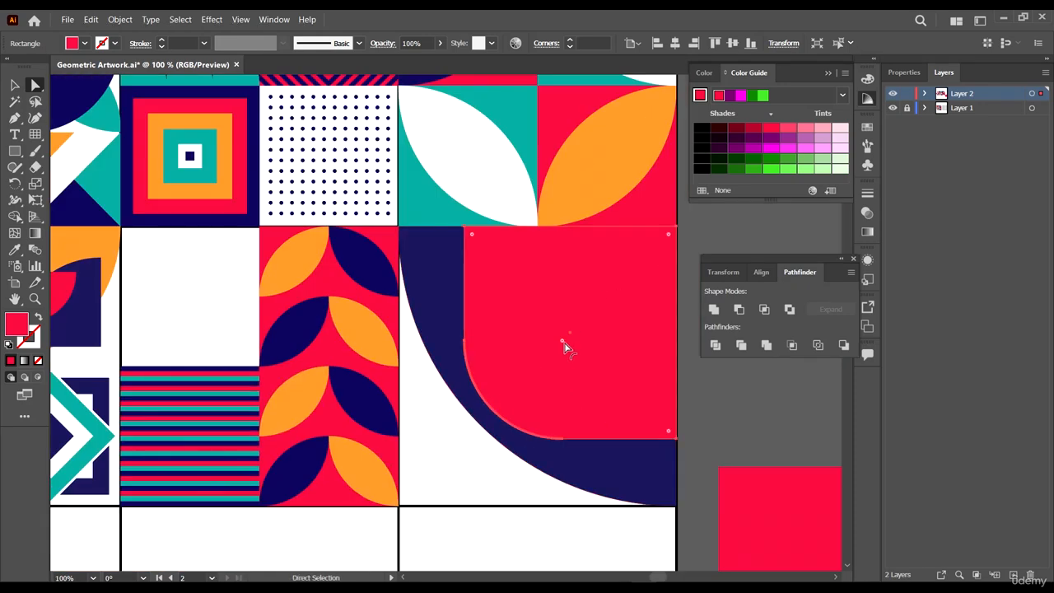
left_click_drag(562, 344, 442, 442)
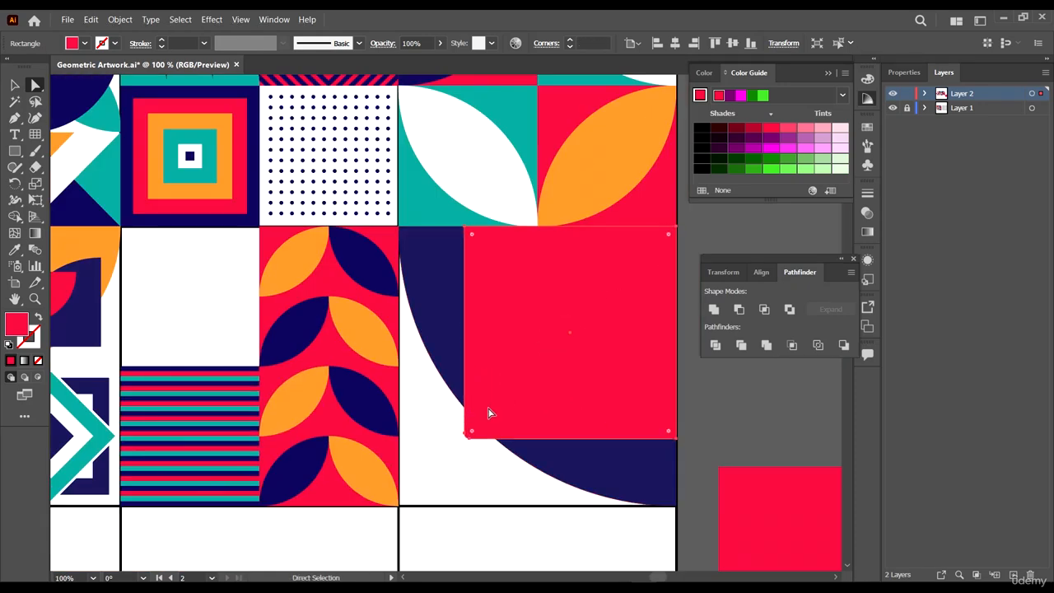
left_click(476, 453)
left_click(455, 427)
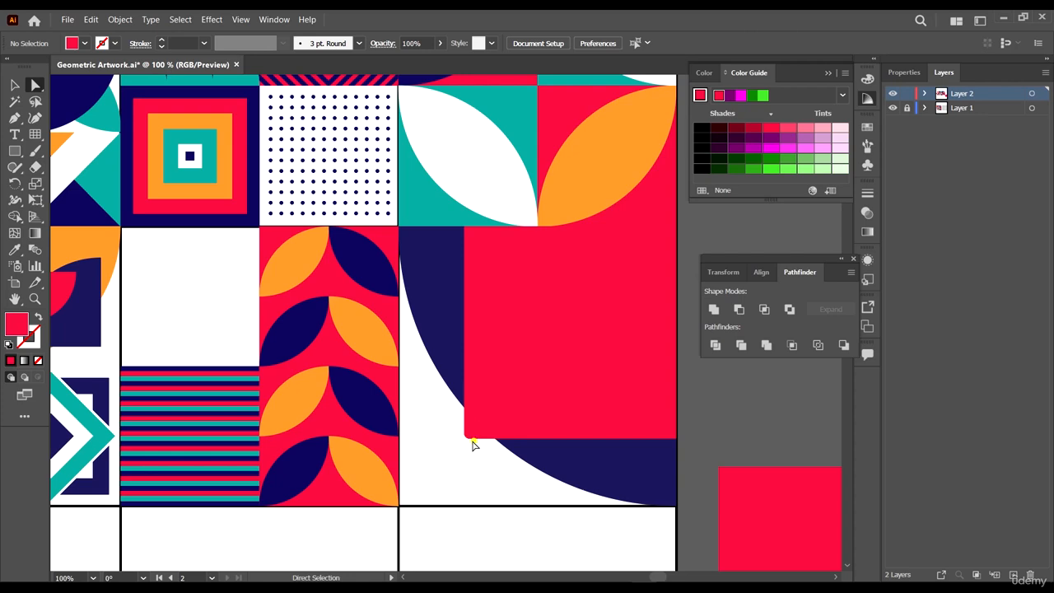
left_click(467, 436)
left_click_drag(474, 430, 856, 292)
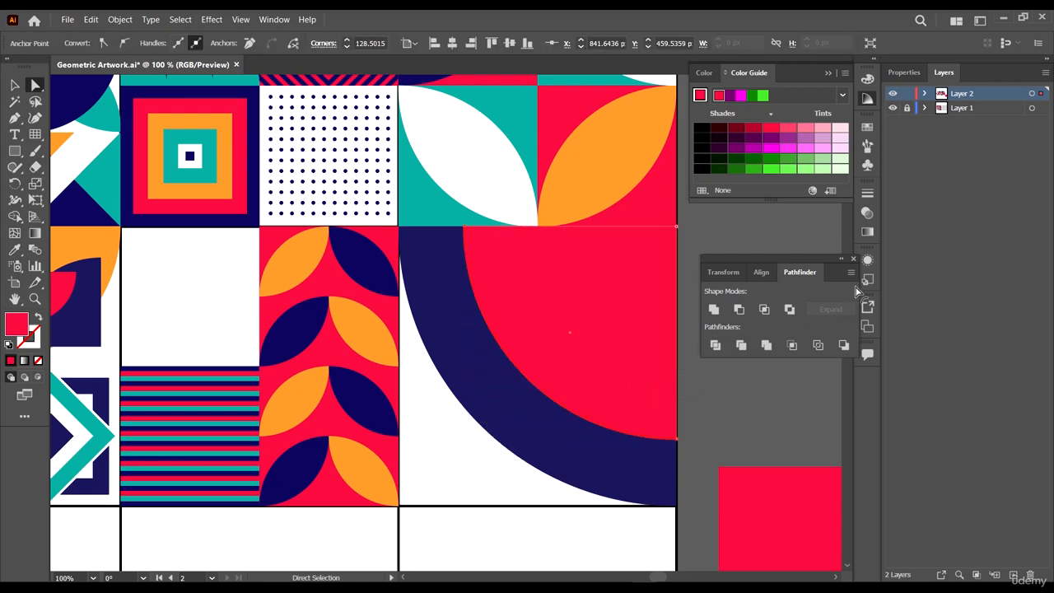
- Draw an arc with the Arc tool across the navy quarter-circle cell from its top-left to bottom-right corner
scroll(619, 429, "down", 3)
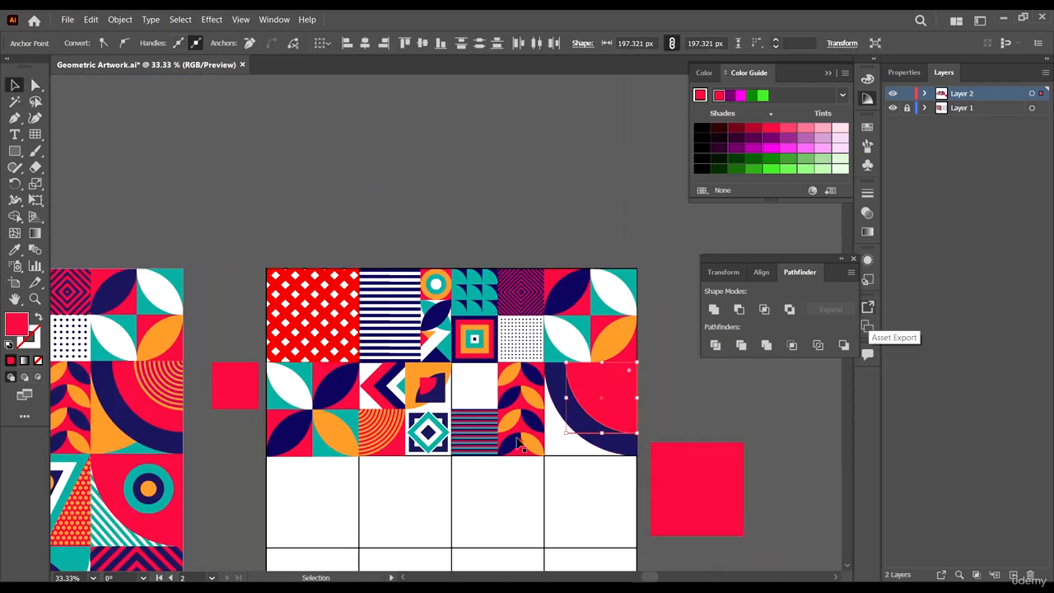
scroll(287, 428, "left", 1)
key("v")
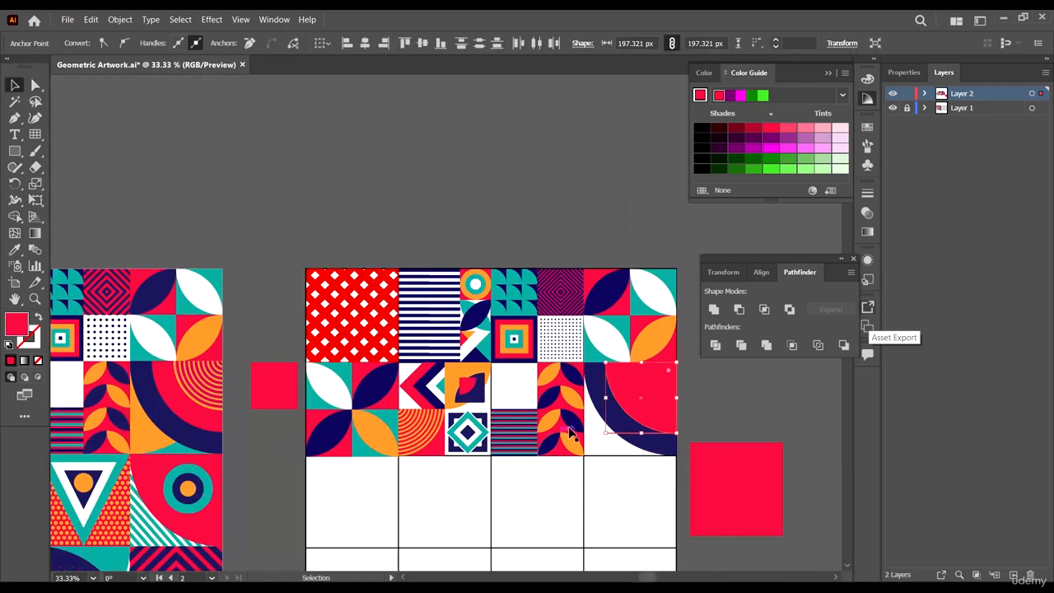
left_click(757, 404)
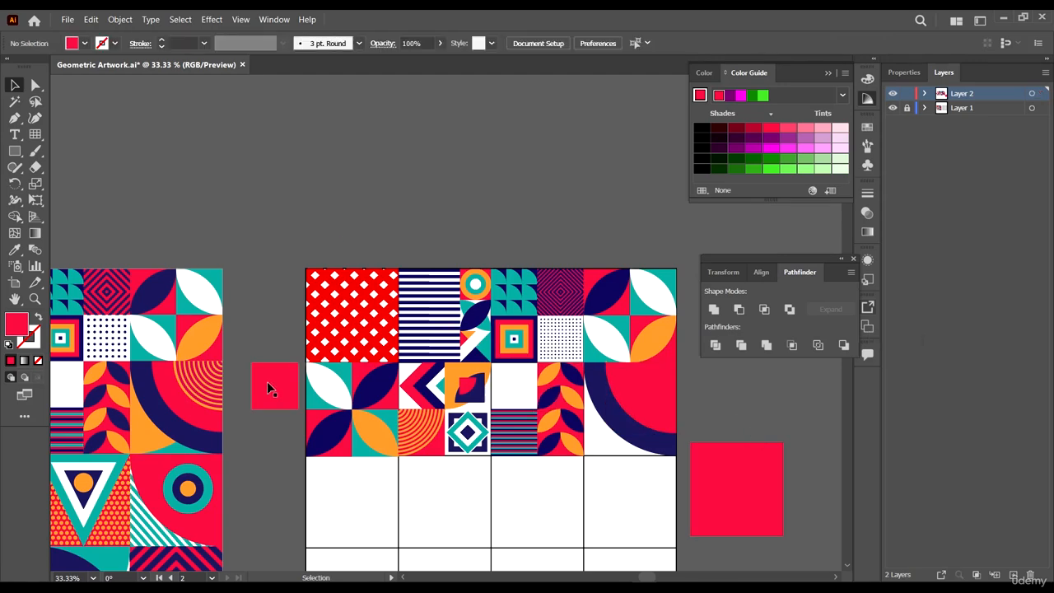
scroll(194, 380, "down", 1)
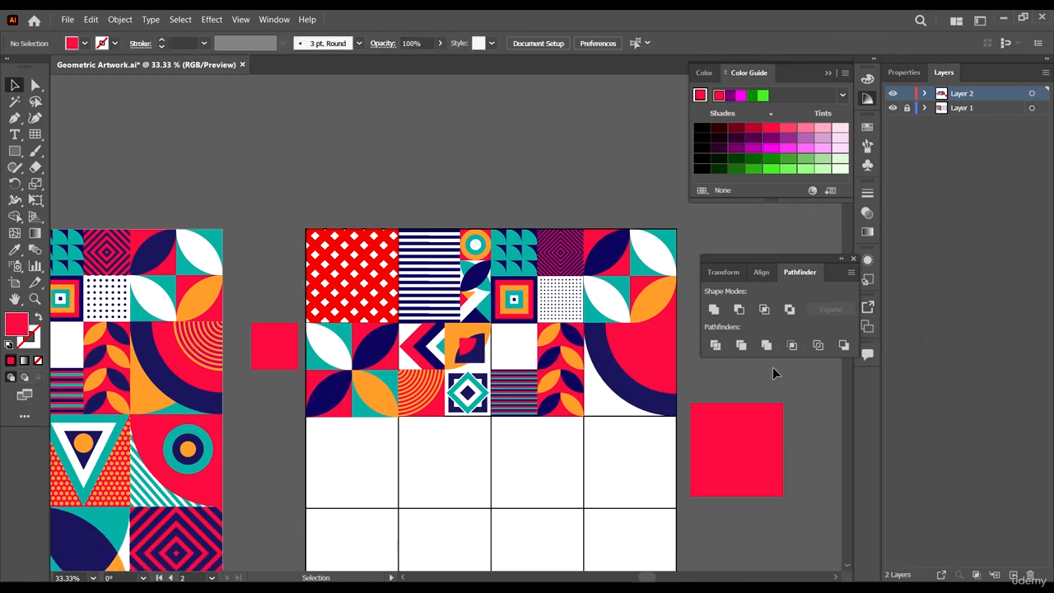
scroll(711, 416, "up", 4)
scroll(646, 271, "down", 1)
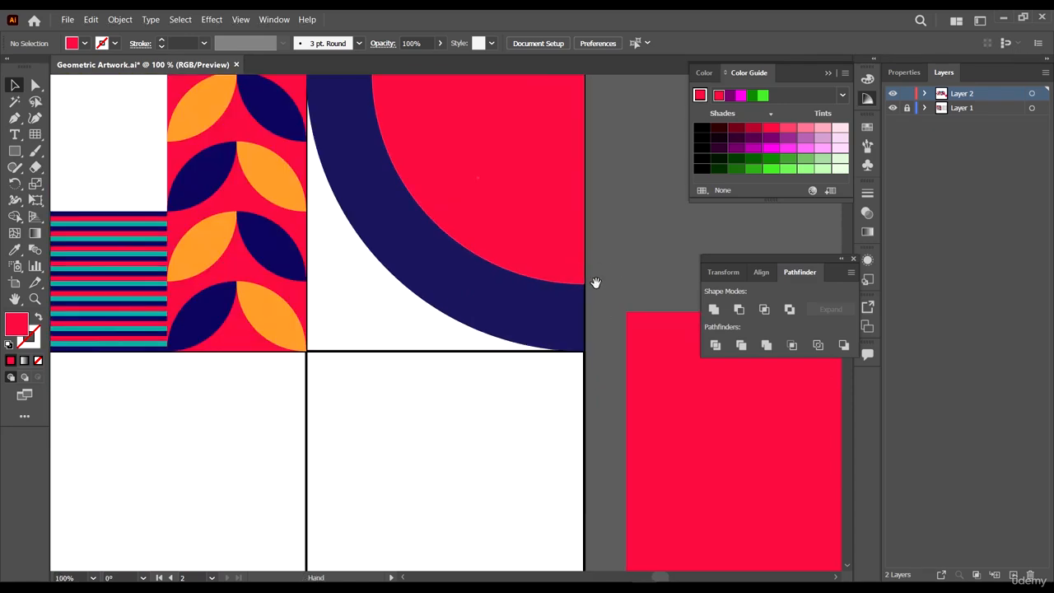
left_click_drag(596, 288, 543, 412)
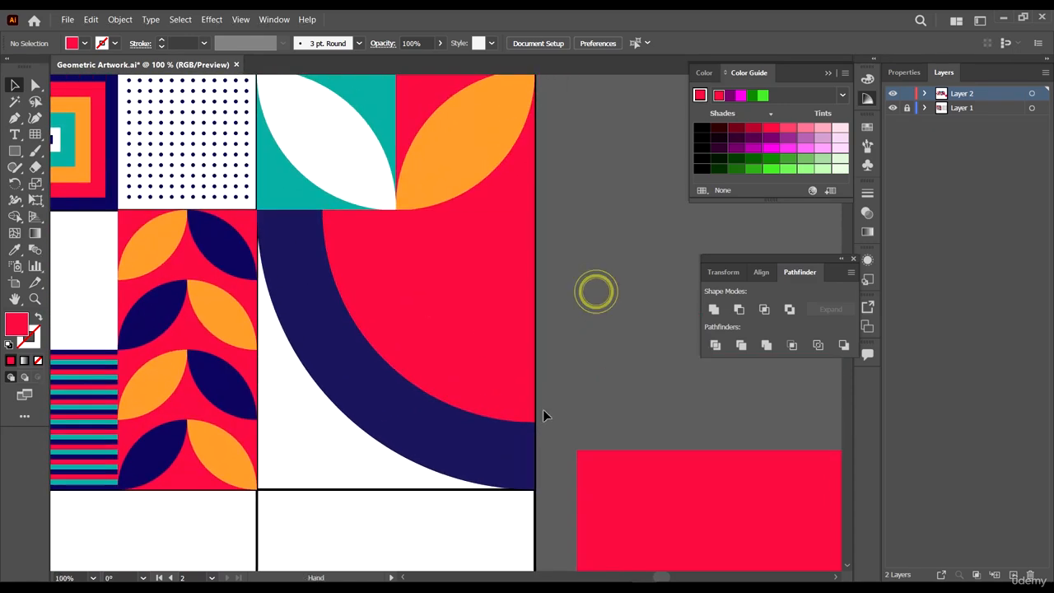
left_click(36, 136)
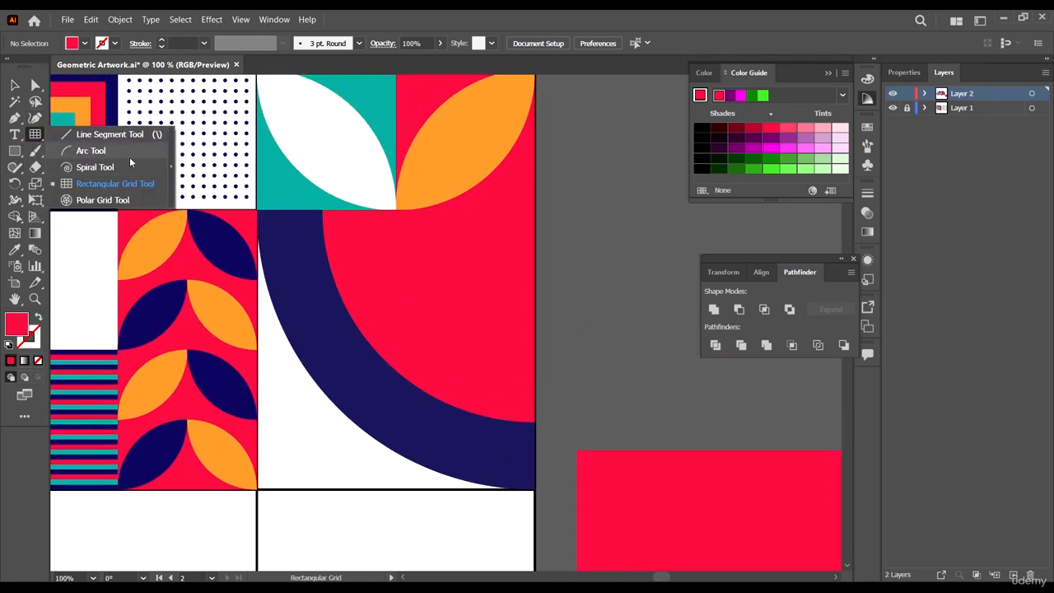
left_click(92, 150)
scroll(535, 433, "up", 3)
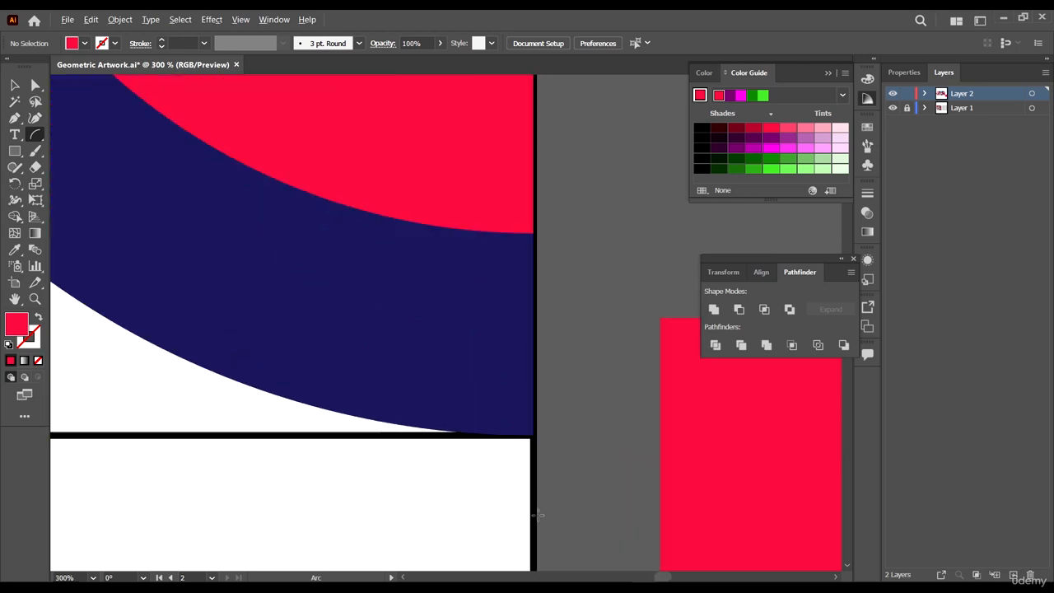
scroll(535, 432, "down", 3)
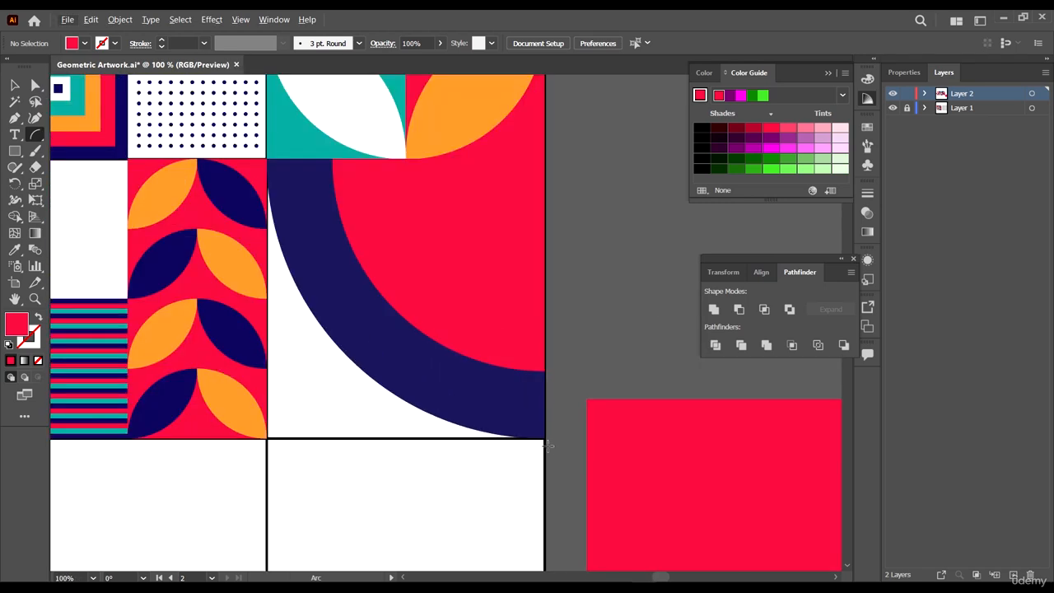
mouse_move(545, 438)
left_mouse_down()
mouse_move(299, 245)
mouse_move(308, 198)
mouse_move(336, 251)
left_mouse_up()
key("ctrl+shift+a")
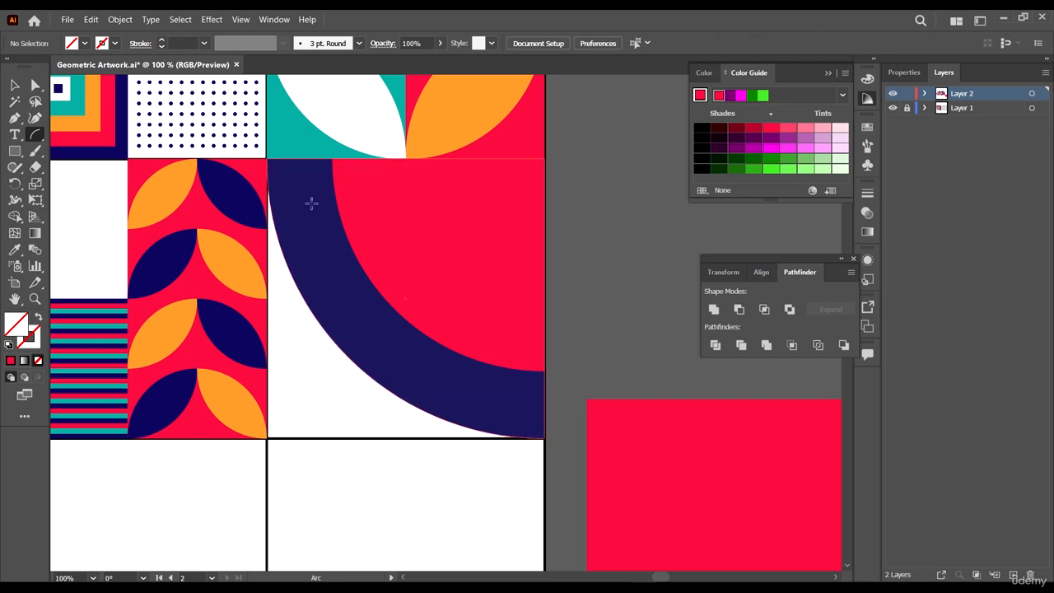
left_click_drag(270, 160, 545, 438)
- Color the arc orange with the Eyedropper, sampling the reference artwork, and undo the orange fill
scroll(313, 173, "up", 3)
scroll(316, 166, "down", 3)
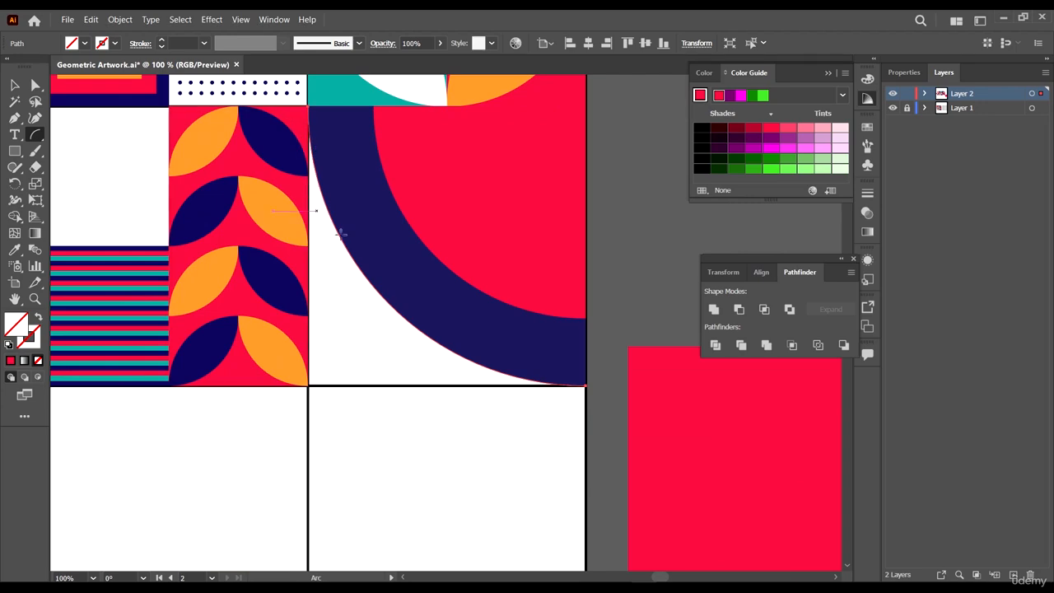
scroll(326, 263, "up", 1)
scroll(367, 295, "down", 1)
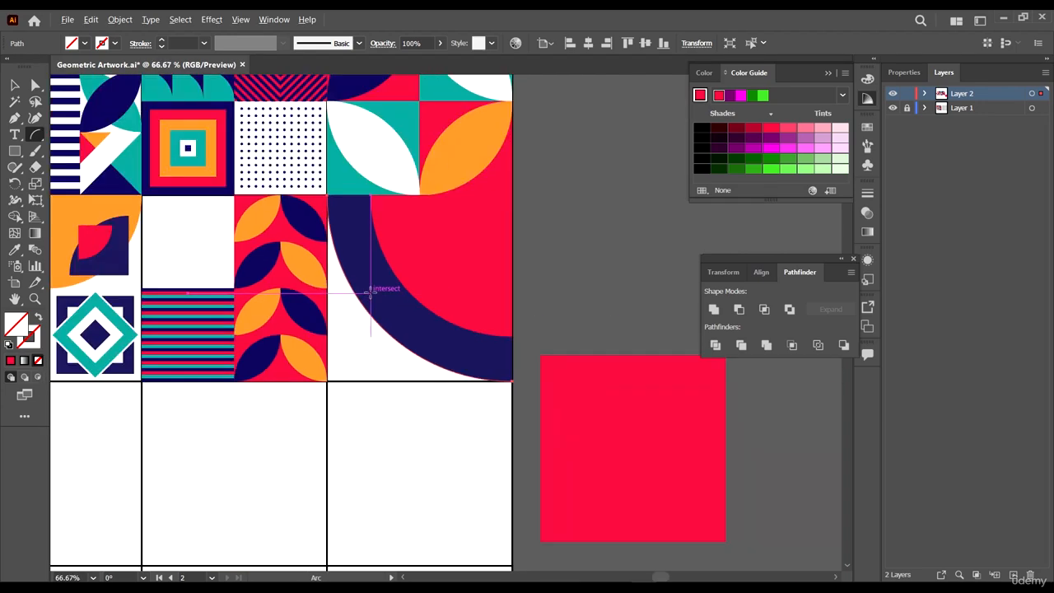
key("i")
scroll(514, 286, "down", 4)
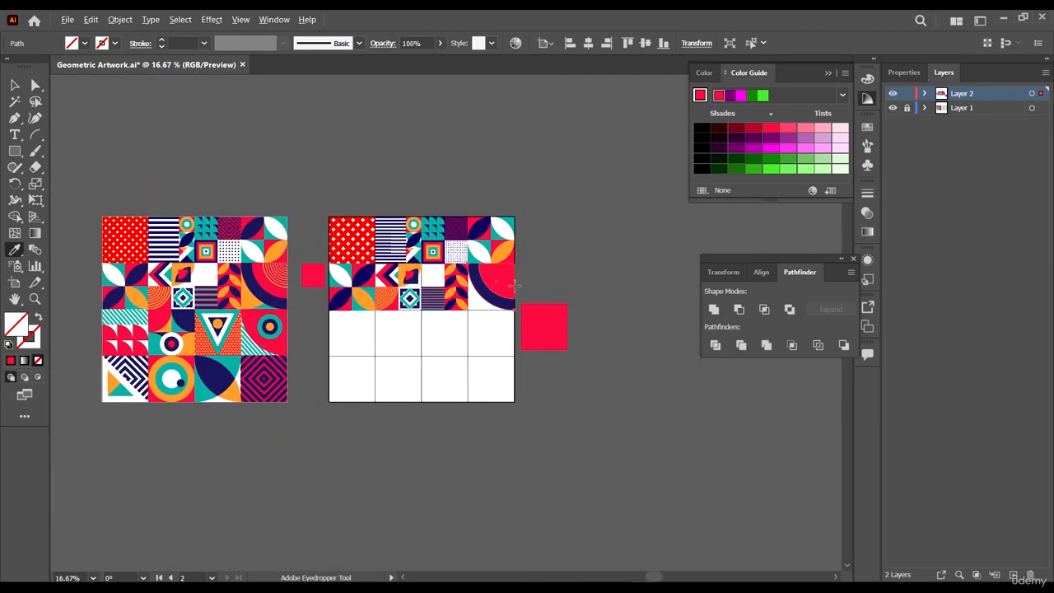
scroll(514, 285, "up", 4)
left_click(482, 135)
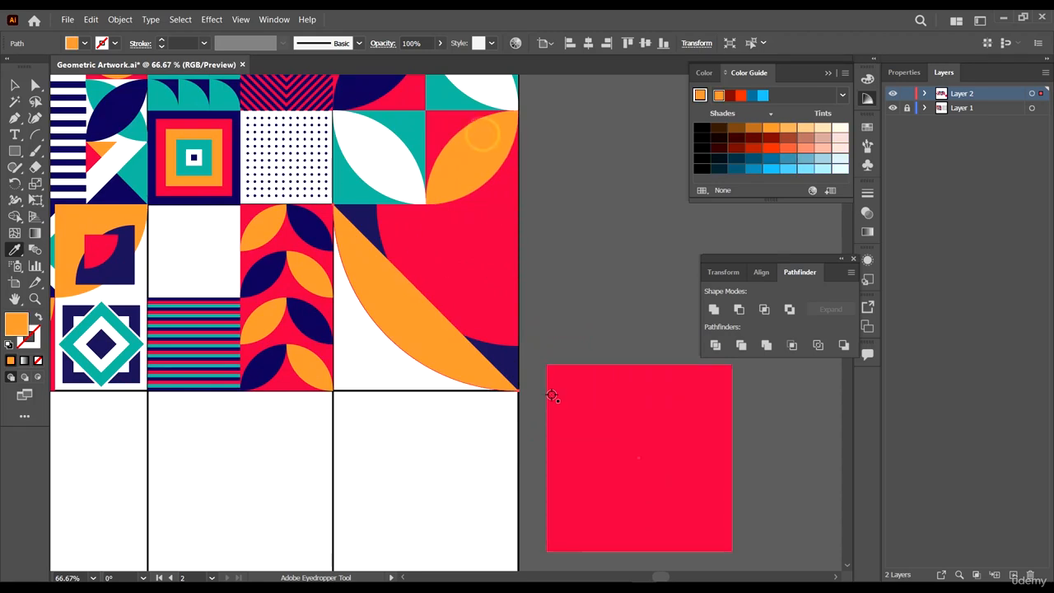
key("ctrl+z")
- Scale the orange arc down so it sits inside the red shape's upper-right area
key("v")
scroll(398, 333, "up", 2)
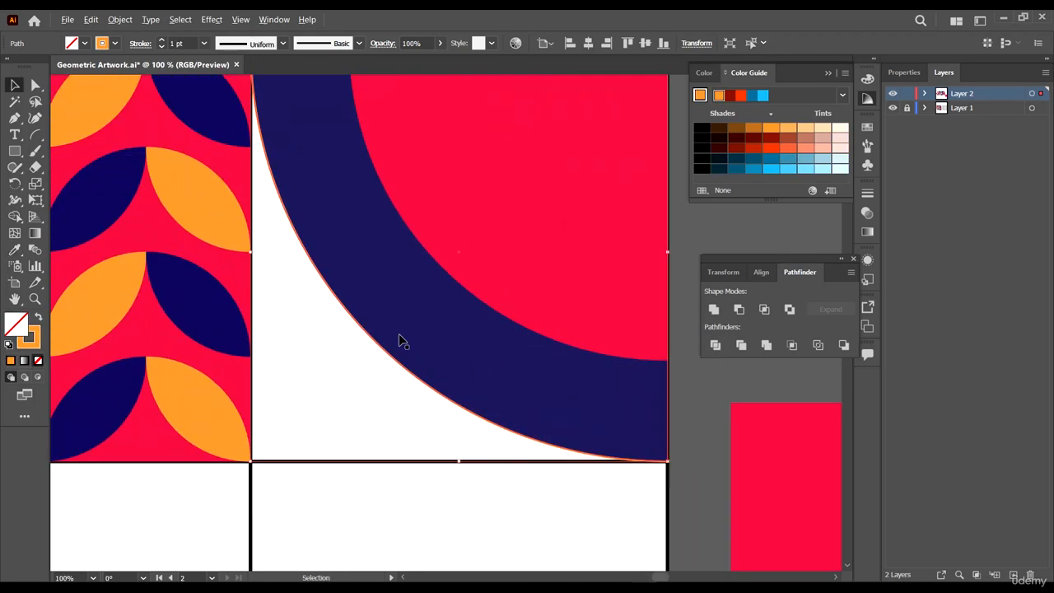
scroll(330, 416, "down", 1)
mouse_move(272, 468)
left_mouse_down()
mouse_move(278, 447)
mouse_move(327, 405)
mouse_move(385, 372)
left_mouse_up()
- Increase the orange arc's stroke weight
left_click(192, 43)
key("Up")
key("Up")
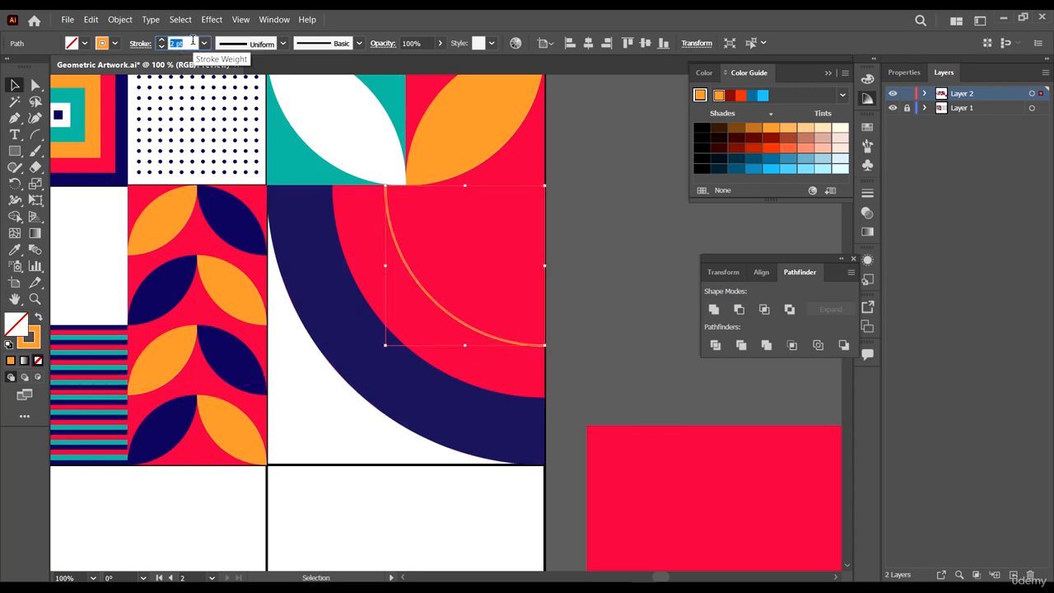
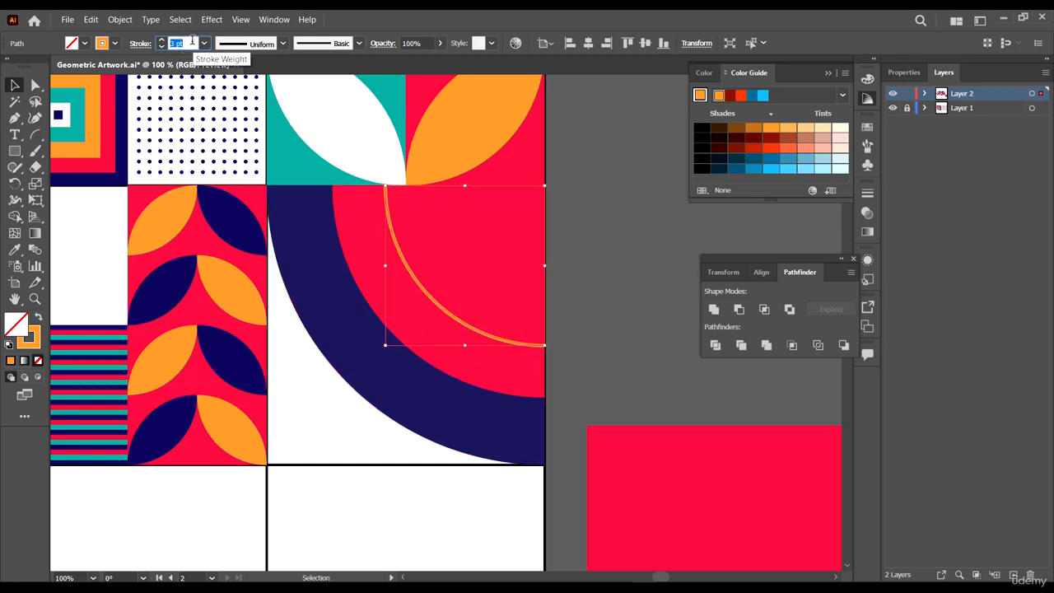
- Raise the orange arc's stroke weight to 4 pt and deselect it
scroll(569, 307, "down", 3, "alt")
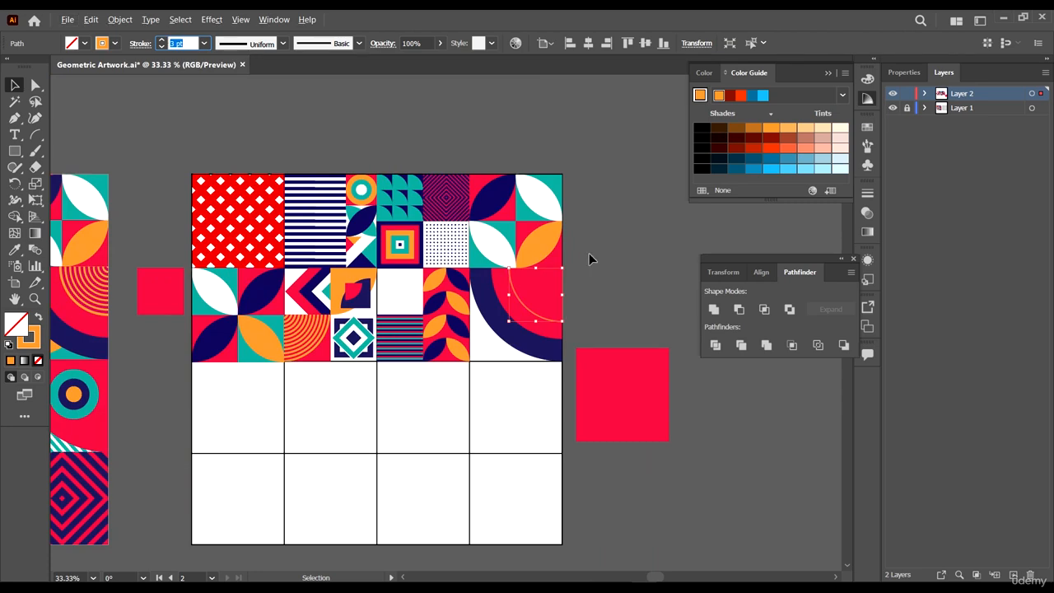
scroll(588, 254, "up", 2, "alt")
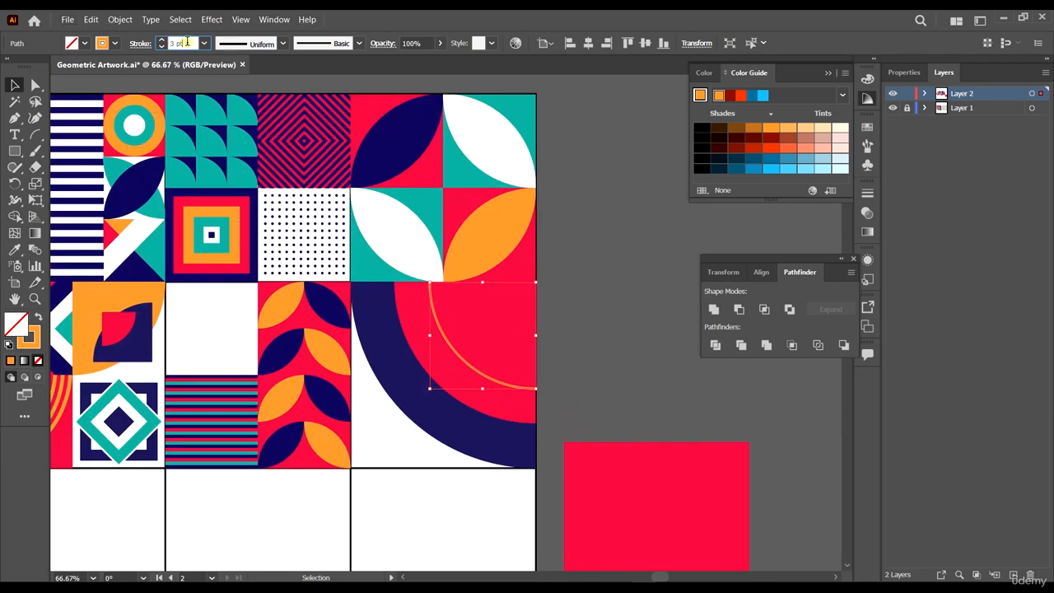
key("Up")
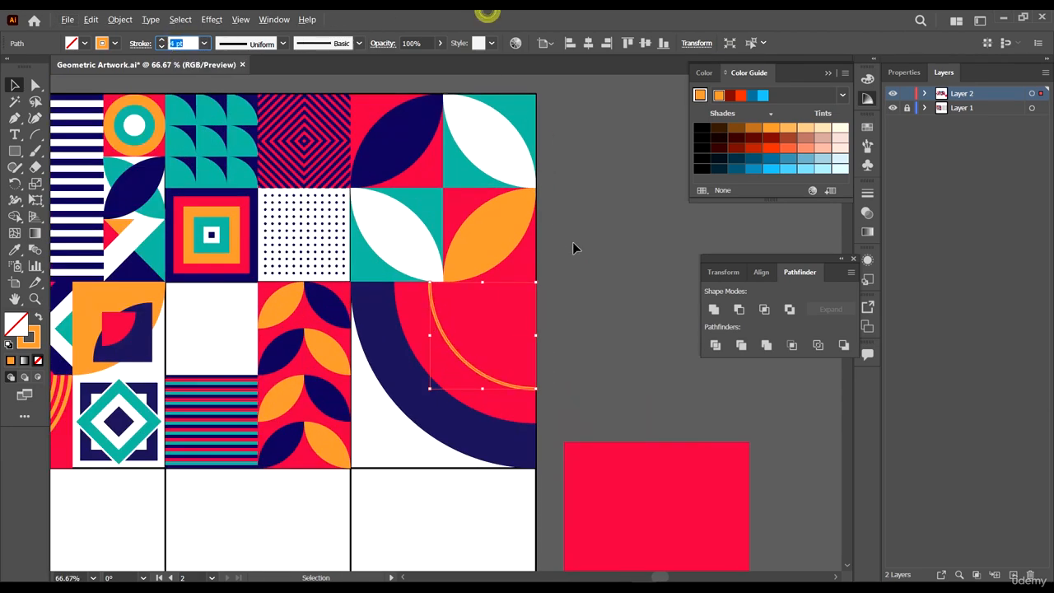
scroll(574, 247, "down", 2, "alt")
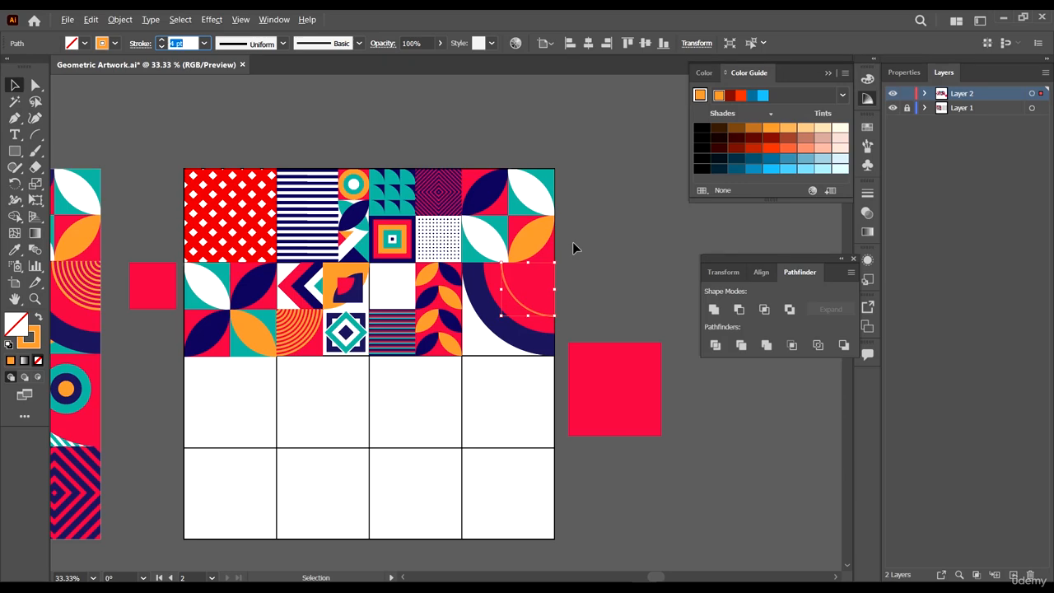
scroll(572, 241, "up", 1, "alt")
left_click(699, 270)
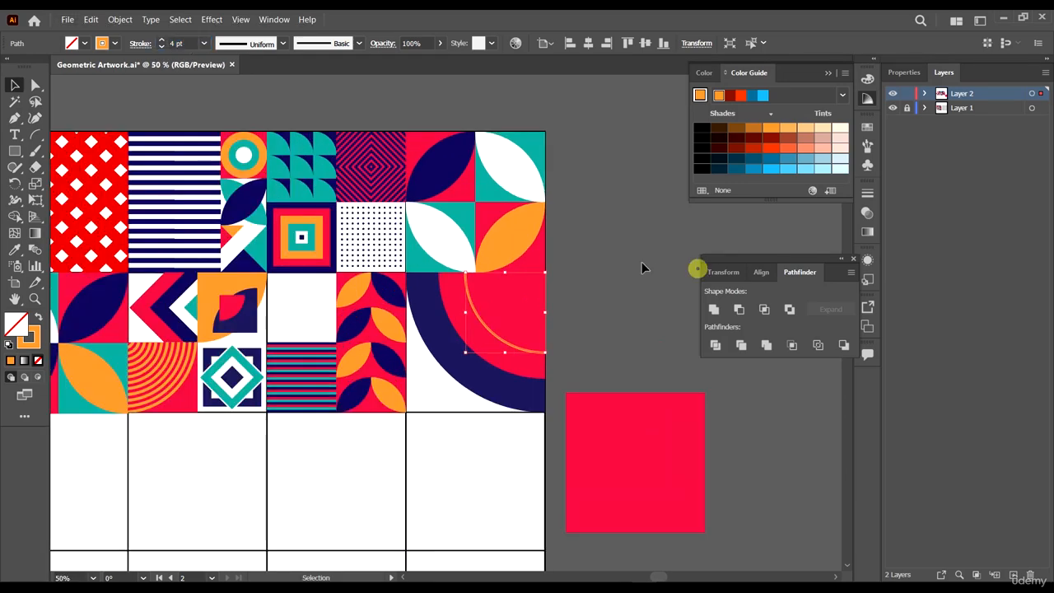
left_click(640, 261)
scroll(624, 310, "down", 1, "alt")
scroll(620, 313, "up", 3, "alt")
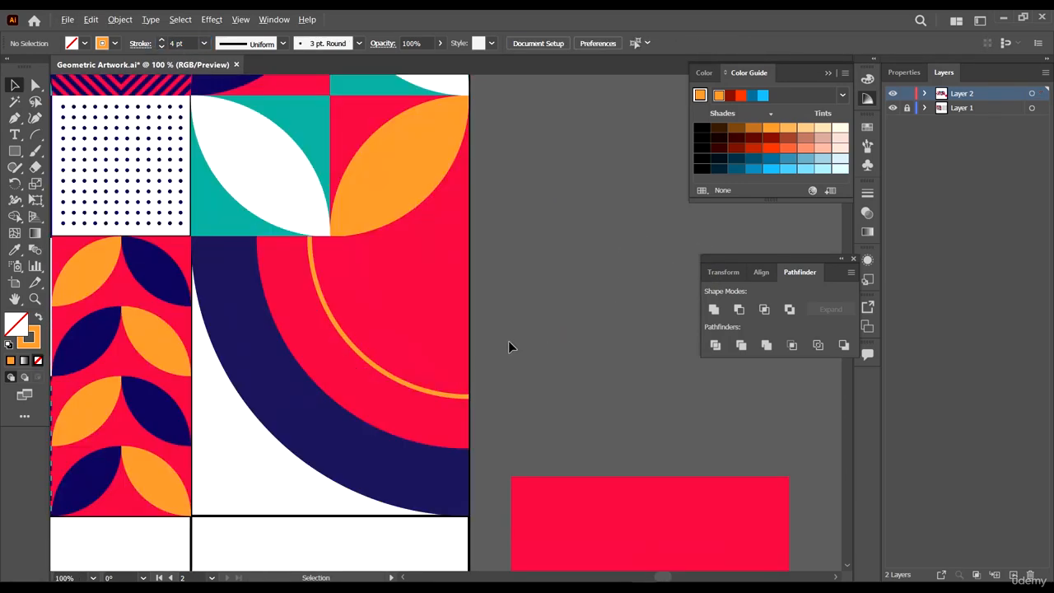
- Duplicate the orange arc and scale the copy down to a tiny arc in the red shape's top-right corner
left_click(414, 387)
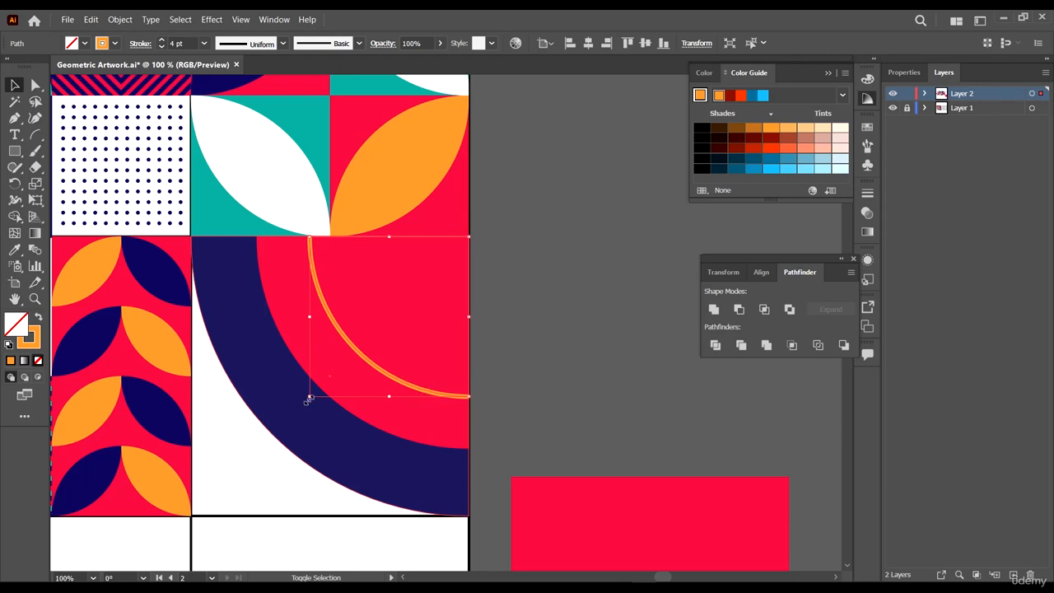
left_click_drag(308, 396, 312, 396)
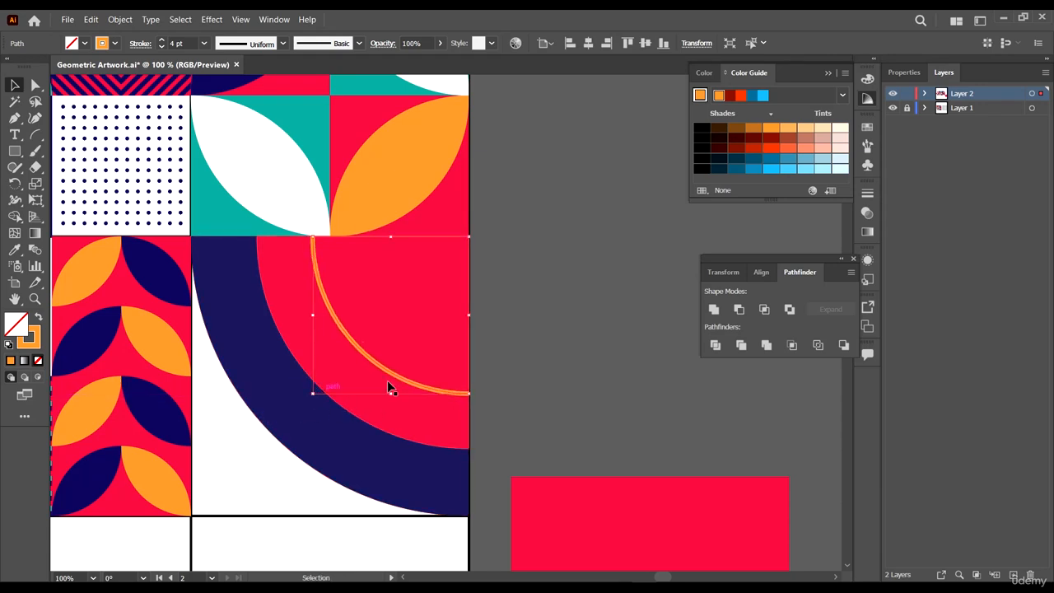
scroll(466, 350, "up", 1, "alt")
scroll(247, 440, "up", 1)
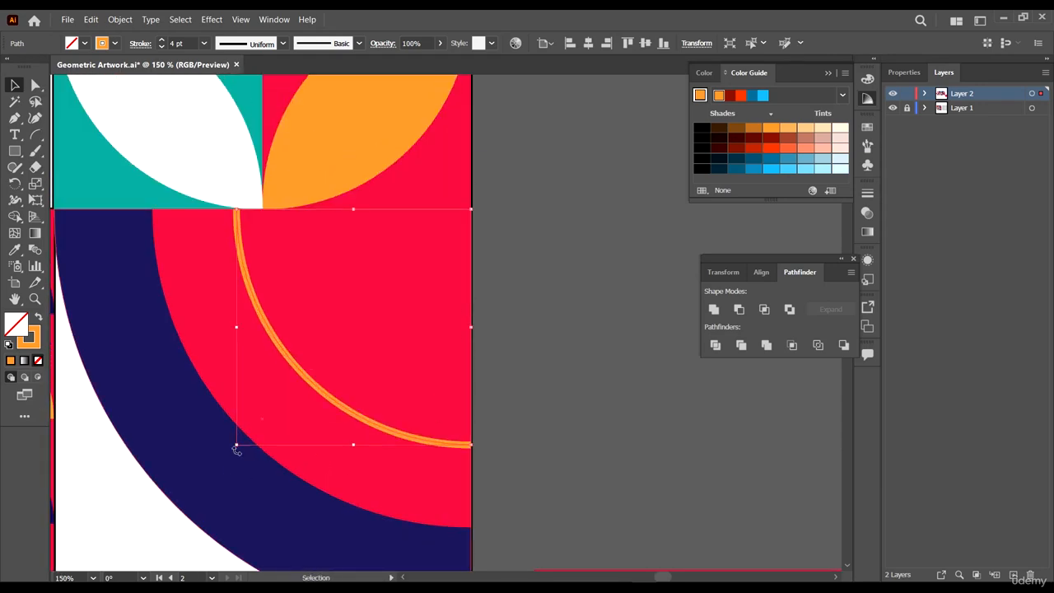
left_click_drag(236, 443, 462, 222)
left_click(542, 262)
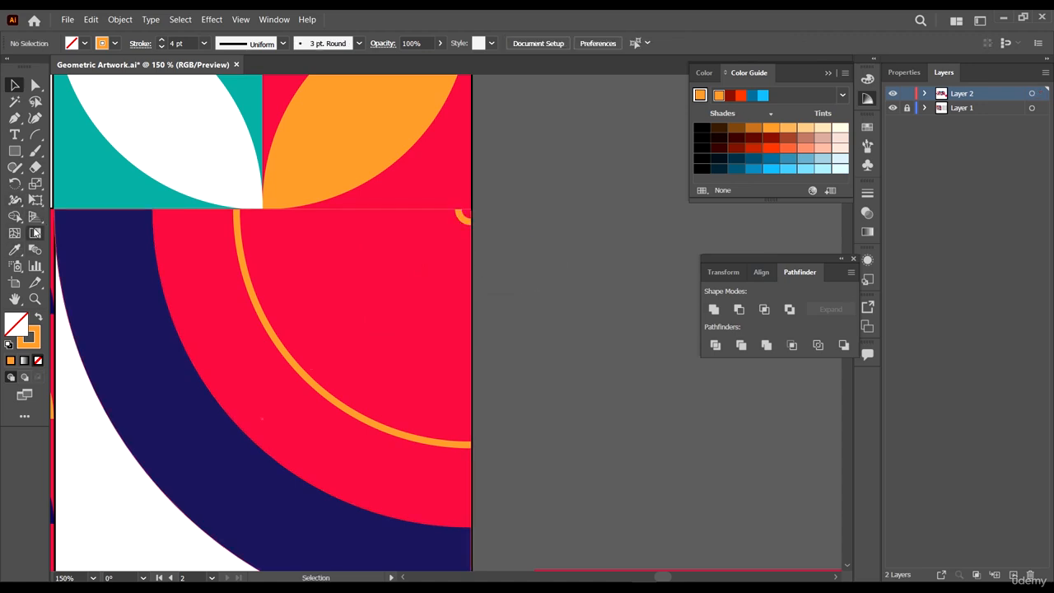
left_click(35, 249)
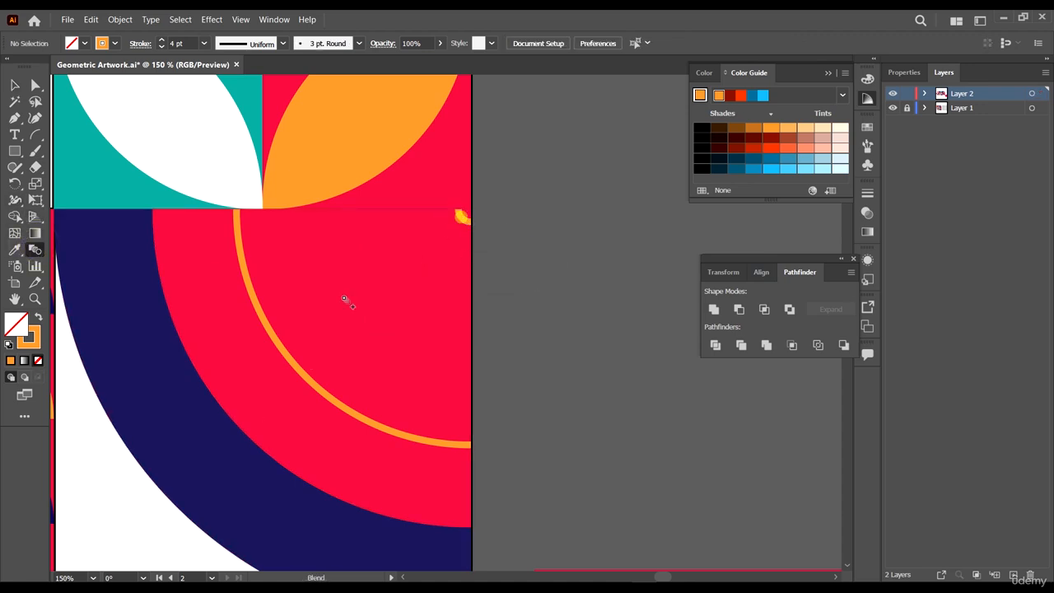
left_click(271, 335)
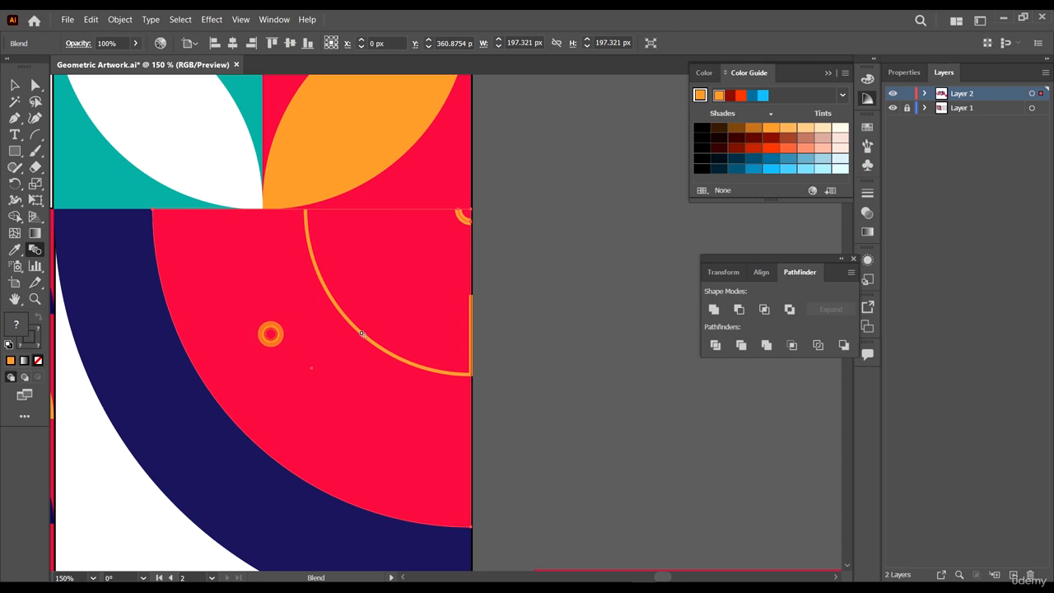
key("v")
left_click(412, 338)
key("v")
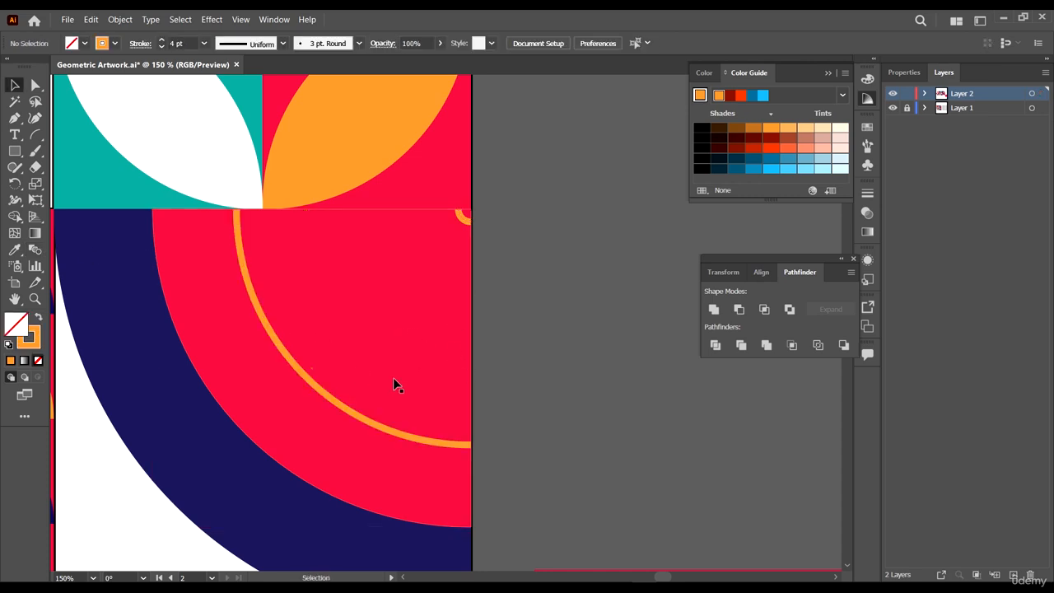
- Group the large and tiny orange arcs and isolate the group
left_click(461, 445)
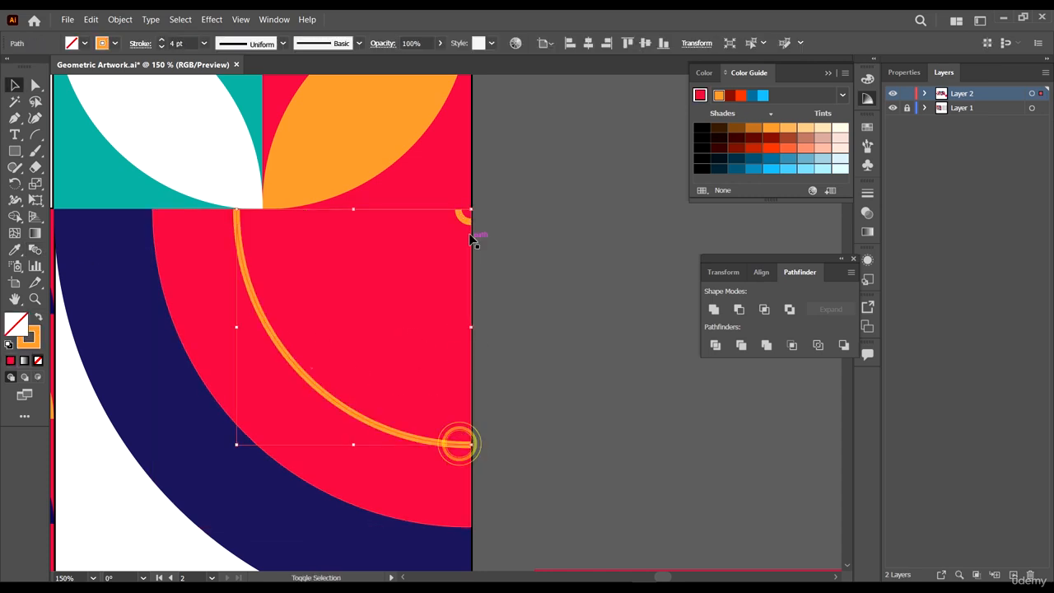
left_click(461, 216)
key("a")
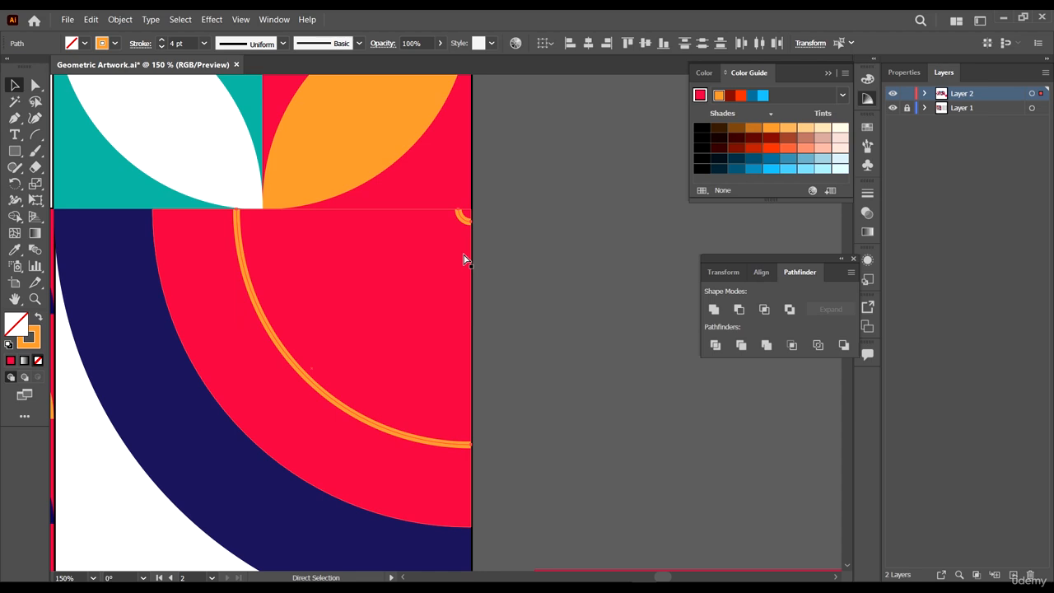
key("v")
right_click(452, 232)
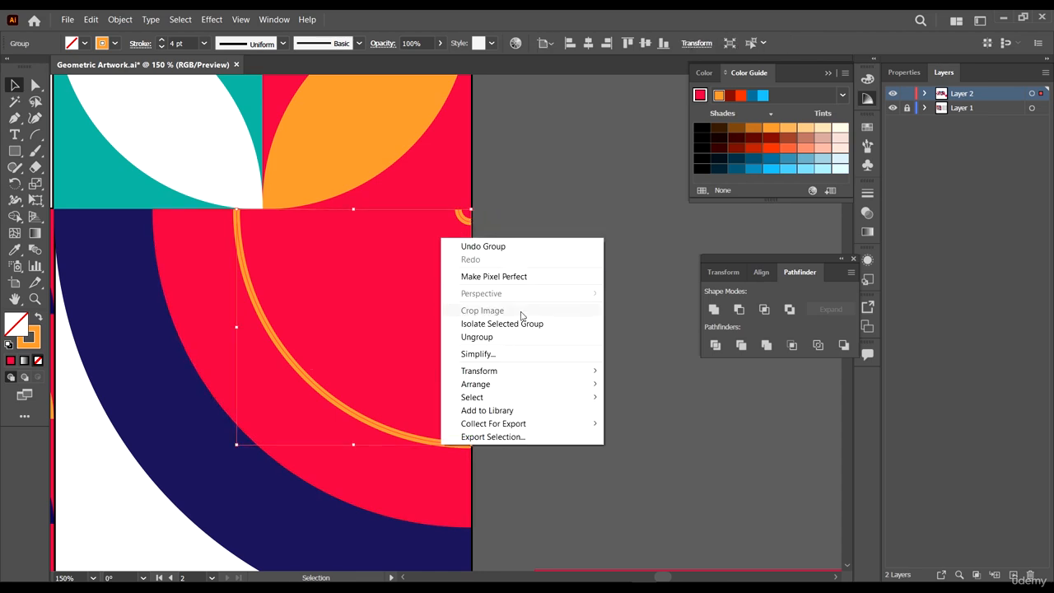
left_click(493, 322)
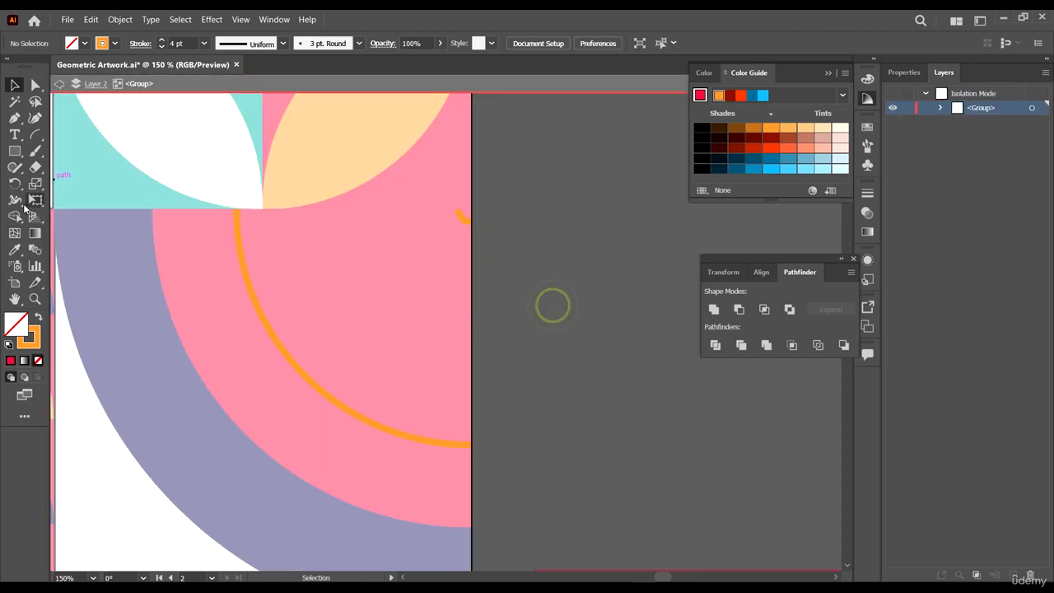
- Blend the tiny orange arc with the large orange arc using the Blend tool
left_click(35, 250)
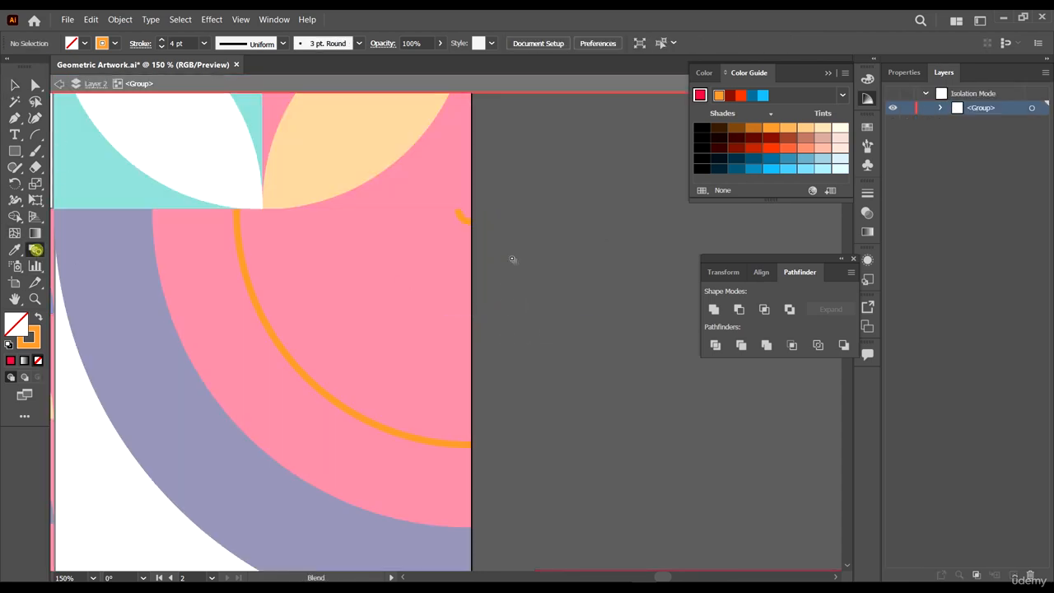
left_click(461, 217)
left_click(324, 394)
left_click(14, 85)
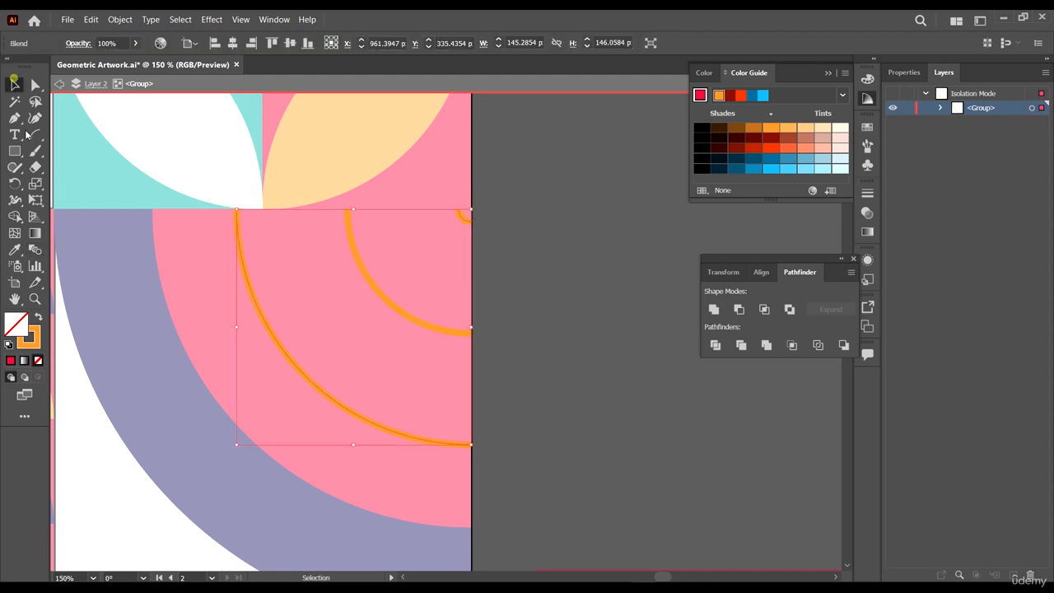
- Set the blend's spacing to Specified Steps in Blend Options
double_click(35, 250)
left_click(654, 159)
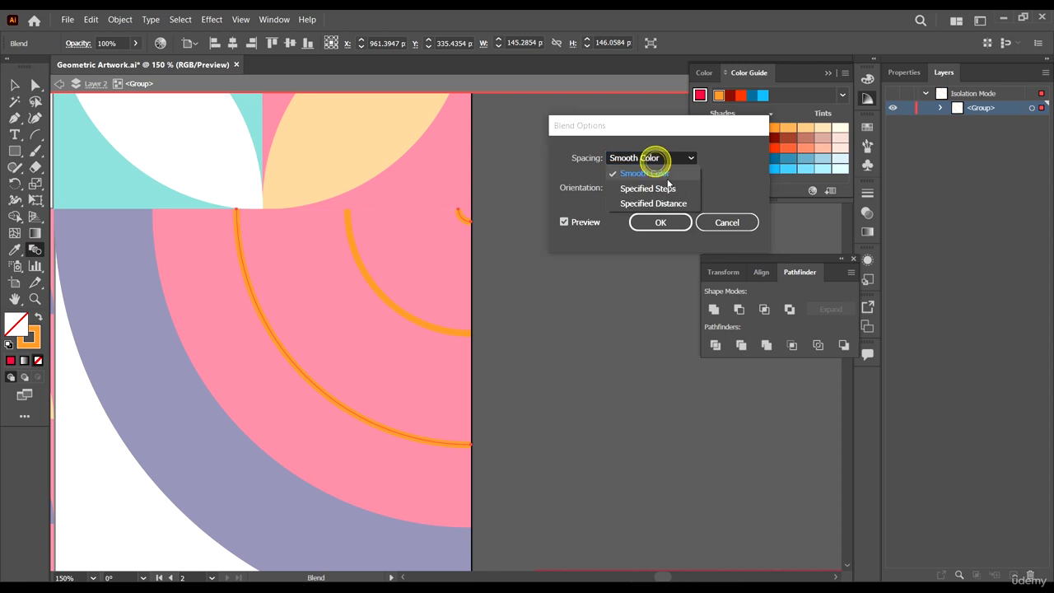
left_click(665, 187)
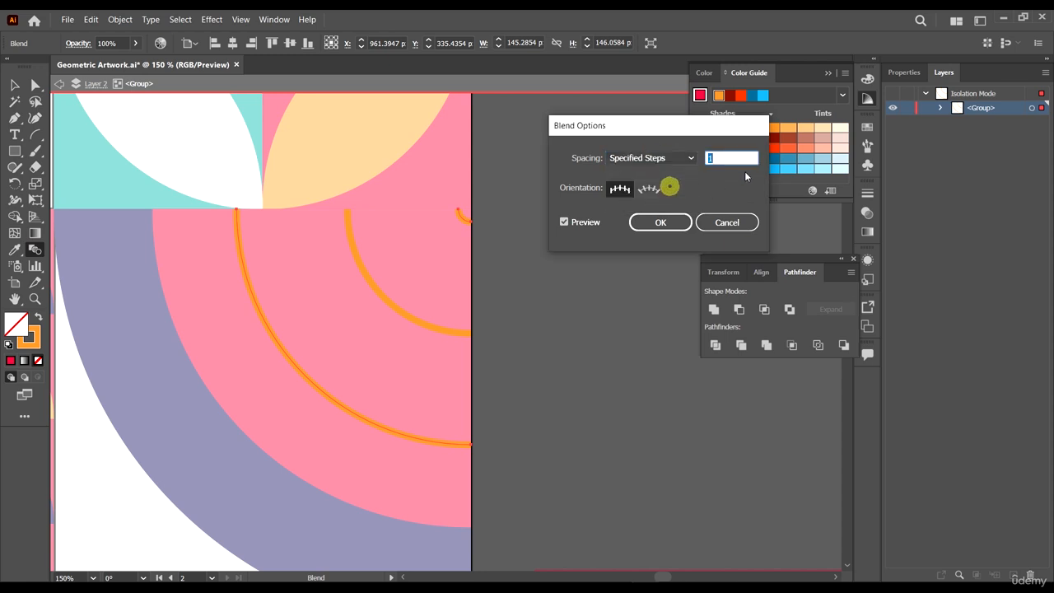
left_click(686, 223)
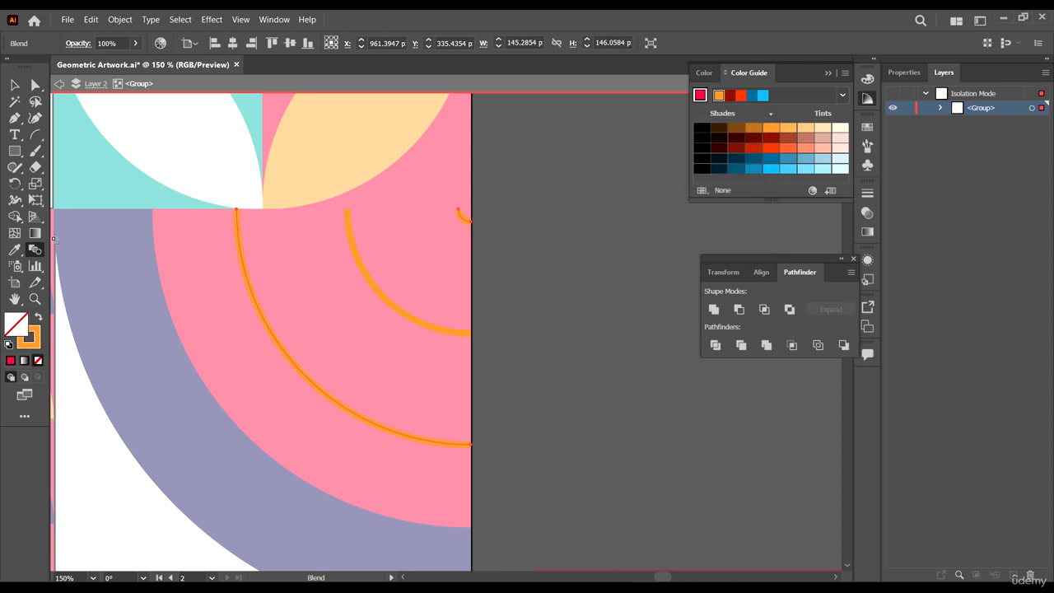
- Set the blend to 8 specified steps
double_click(35, 250)
double_click(724, 158)
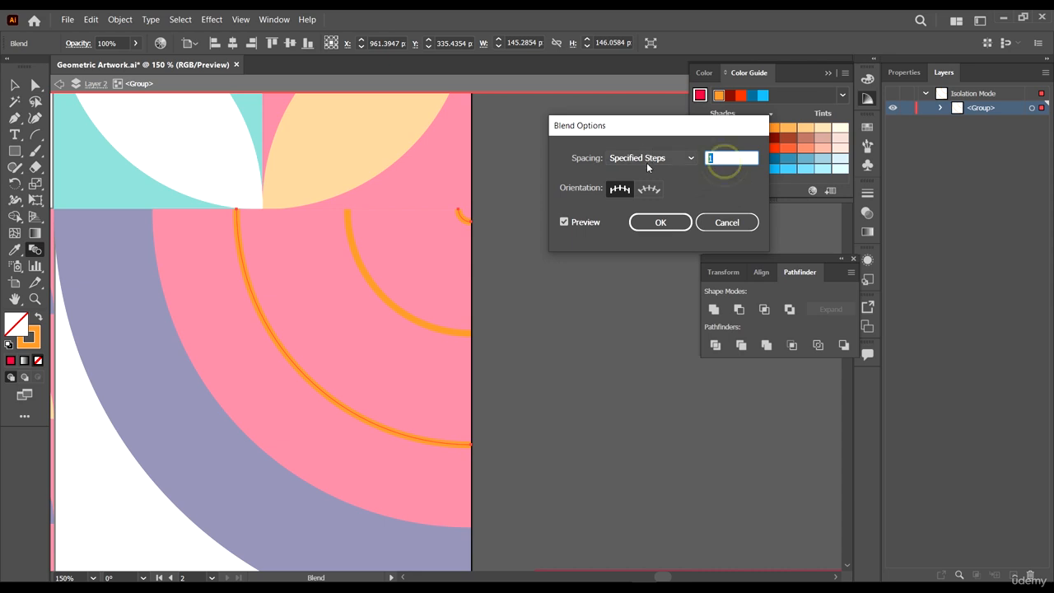
double_click(718, 153)
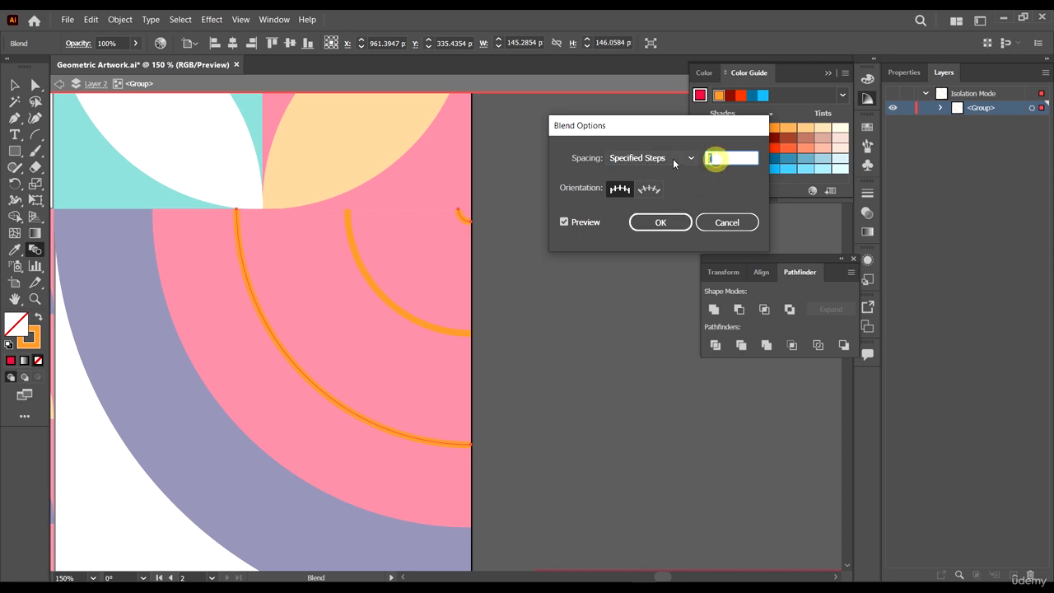
type("8")
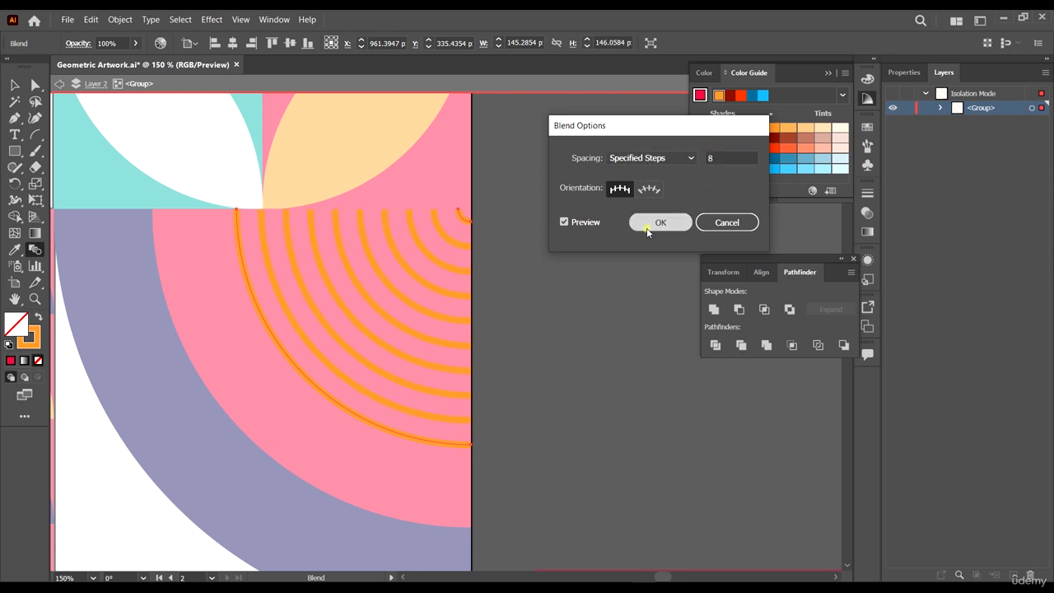
left_click(656, 228)
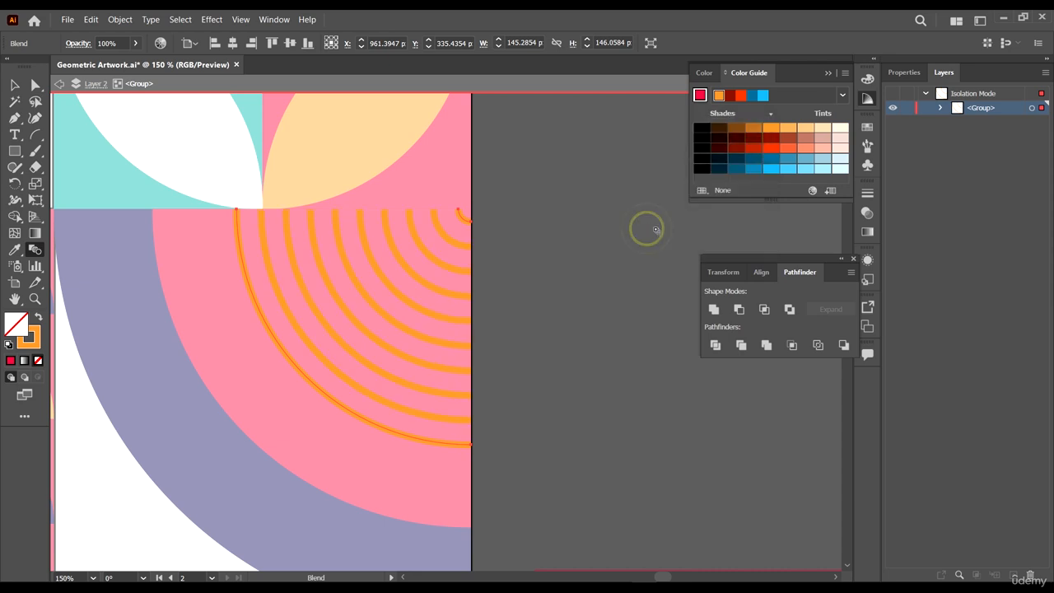
- Set the blend to 10 specified steps and exit isolation mode
double_click(35, 250)
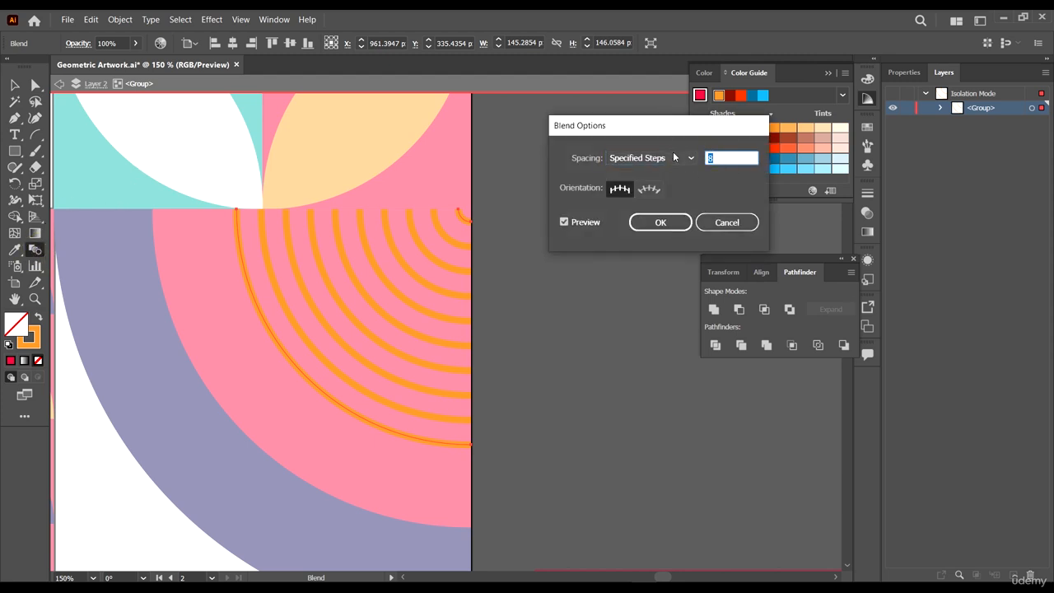
type("10")
left_click(670, 220)
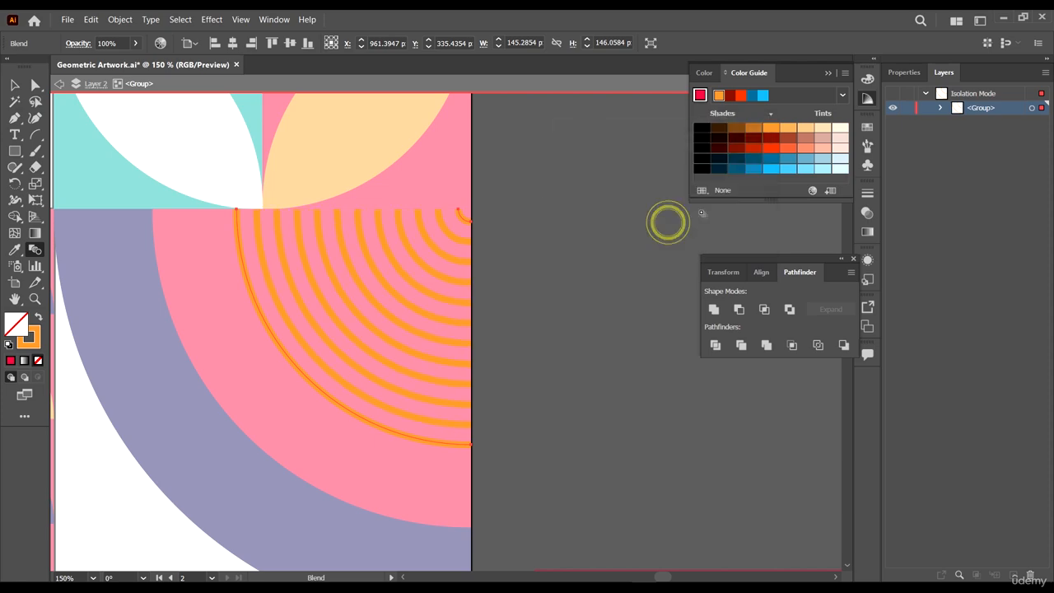
left_click(14, 86)
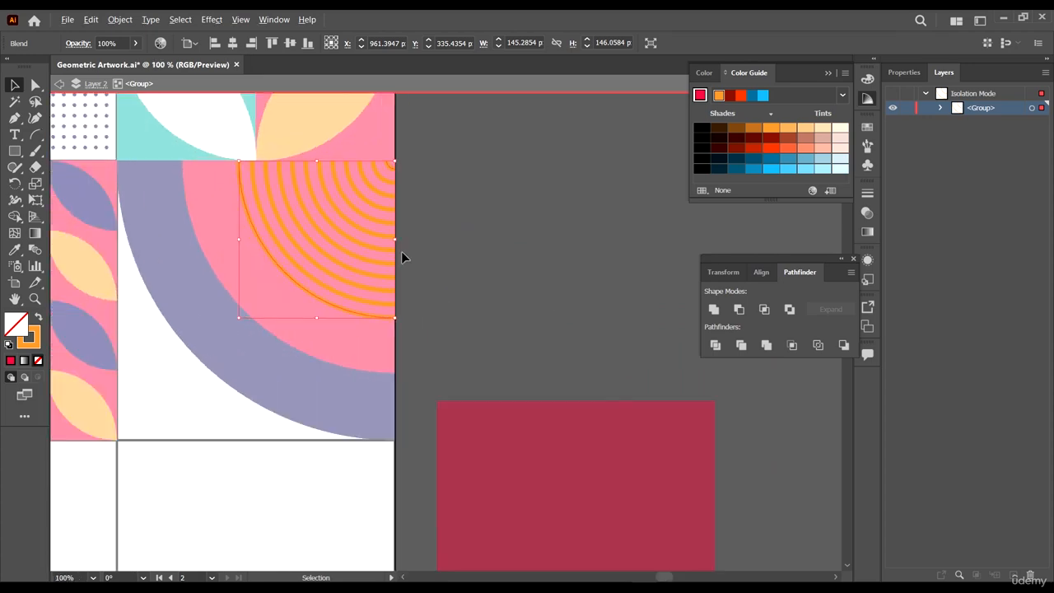
double_click(530, 245)
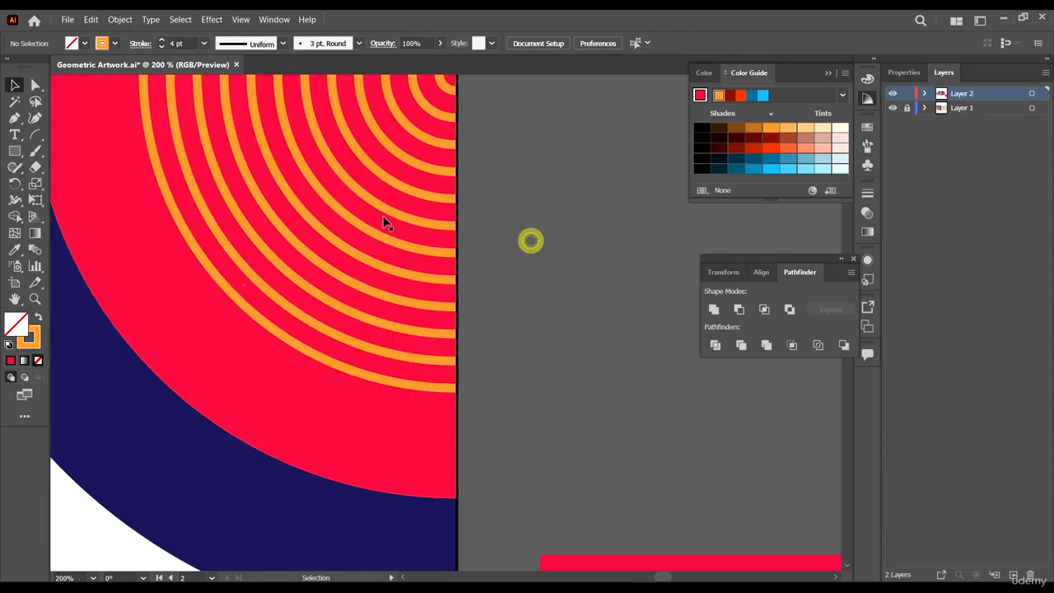
- Expand the arc blend inside the group into separate objects
double_click(396, 214)
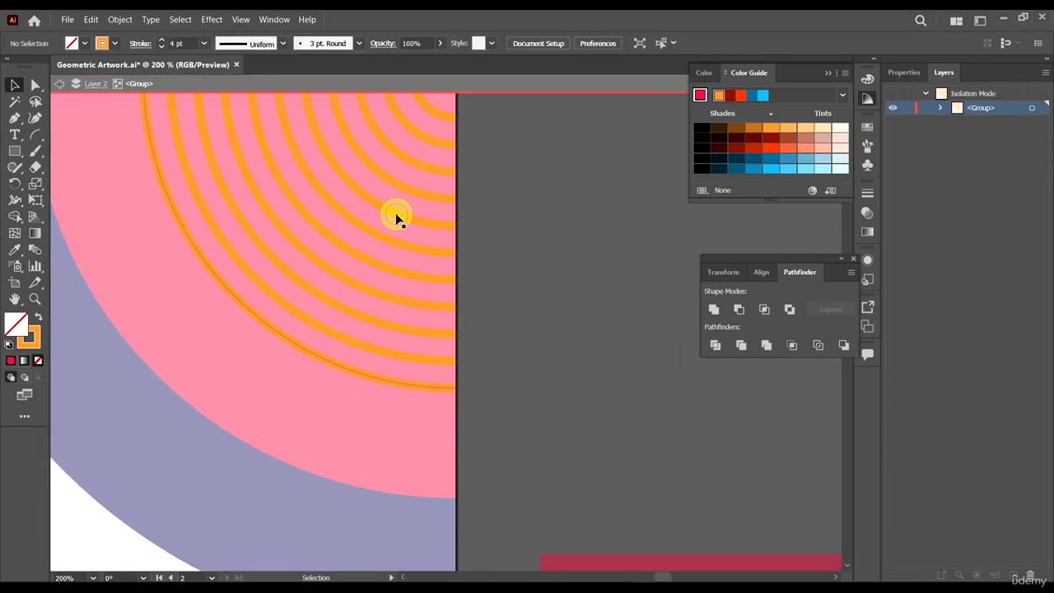
left_click(400, 215)
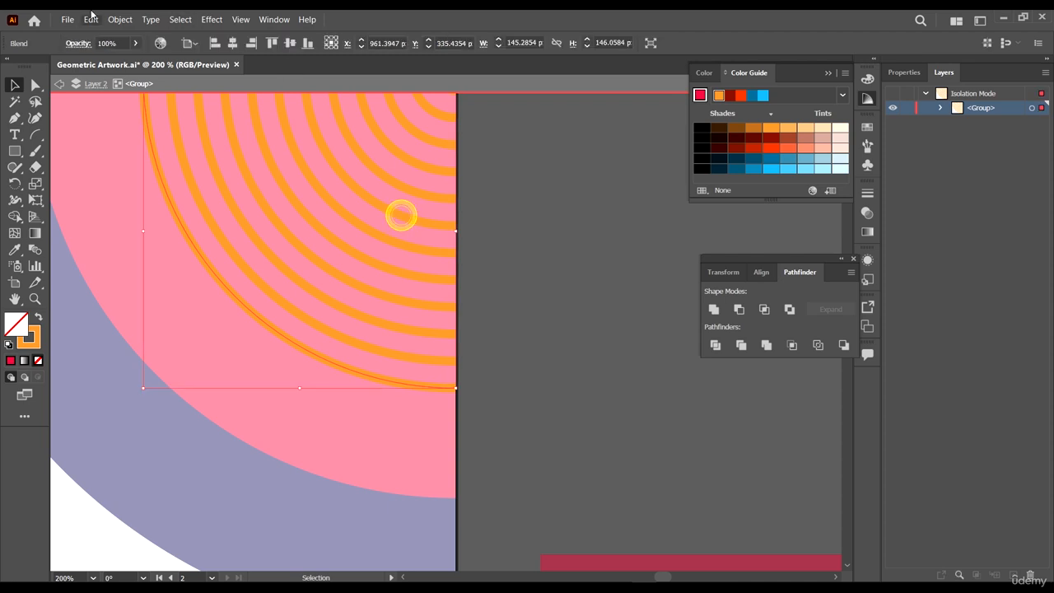
left_click(120, 19)
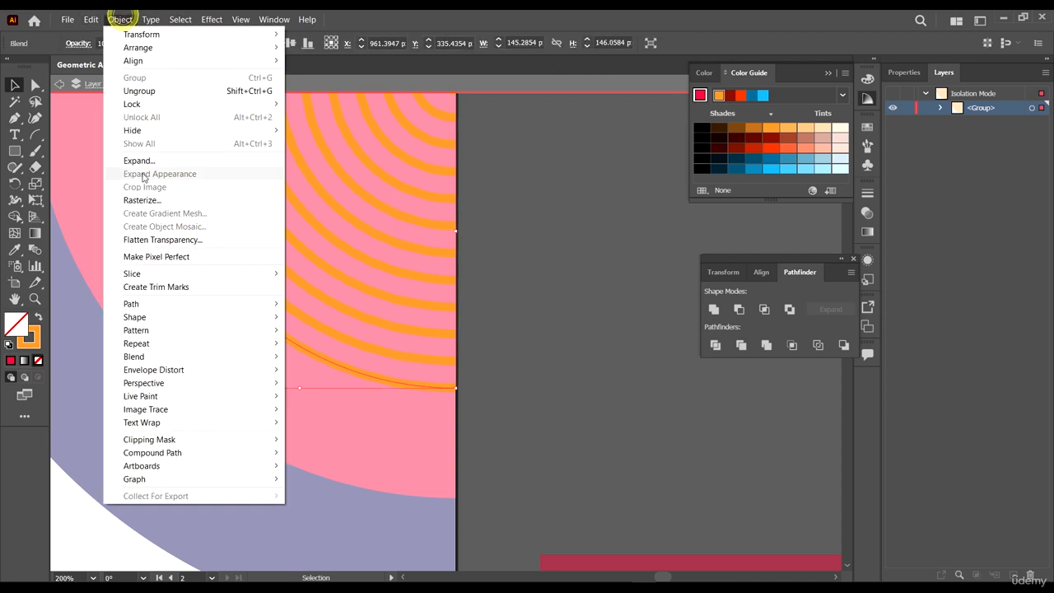
left_click(140, 158)
left_click(536, 367)
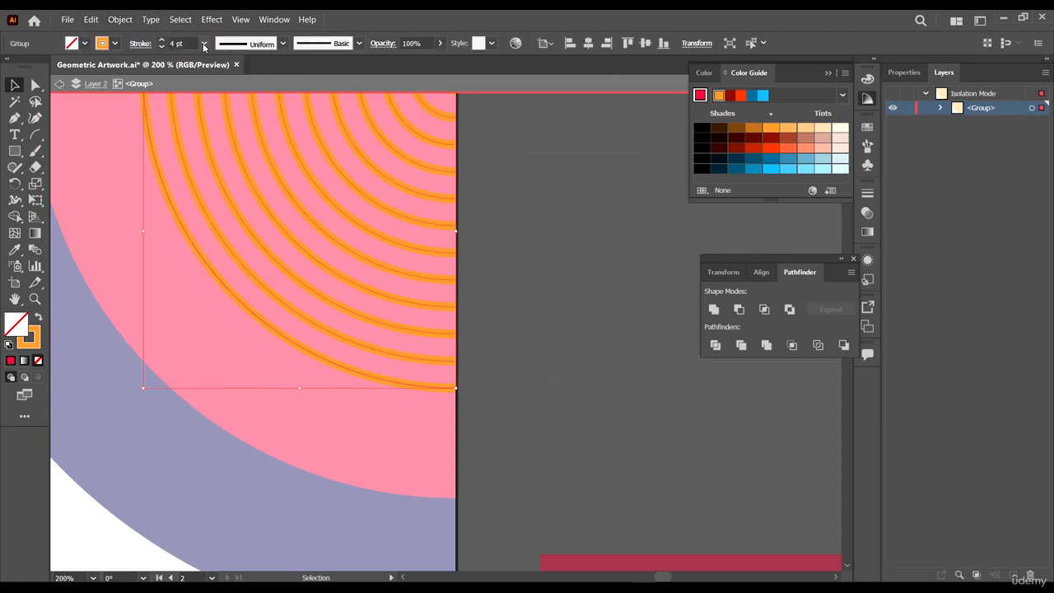
- Set the expanded arcs' stroke weight to 6 pt and exit isolation mode
left_click(190, 42)
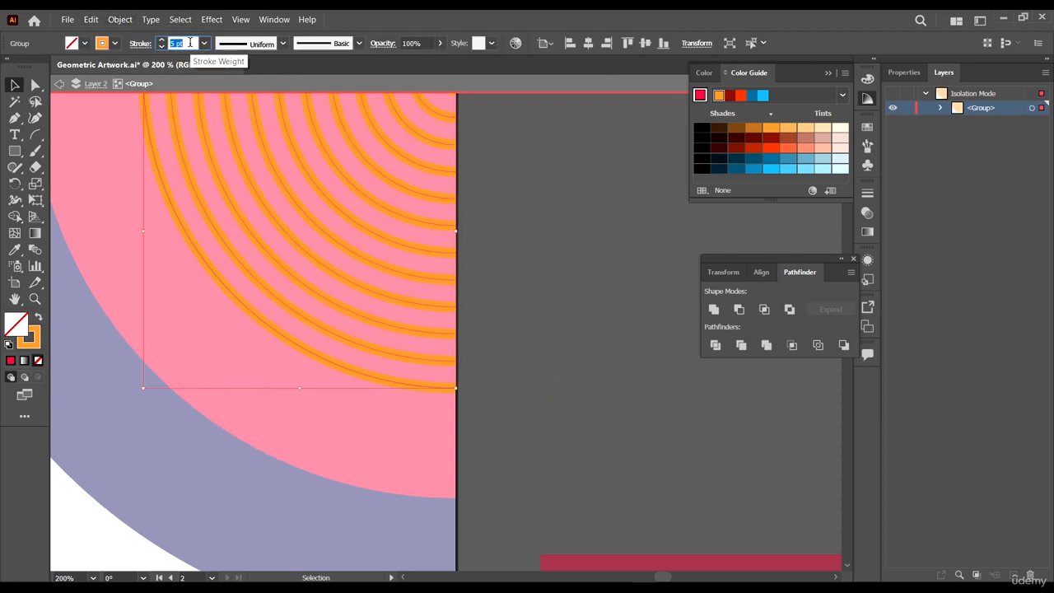
double_click(476, 277)
- Fill the background rectangle of the large arc cell with teal sampled from a neighbouring cell
scroll(538, 299, "down", 6)
scroll(559, 298, "up", 1)
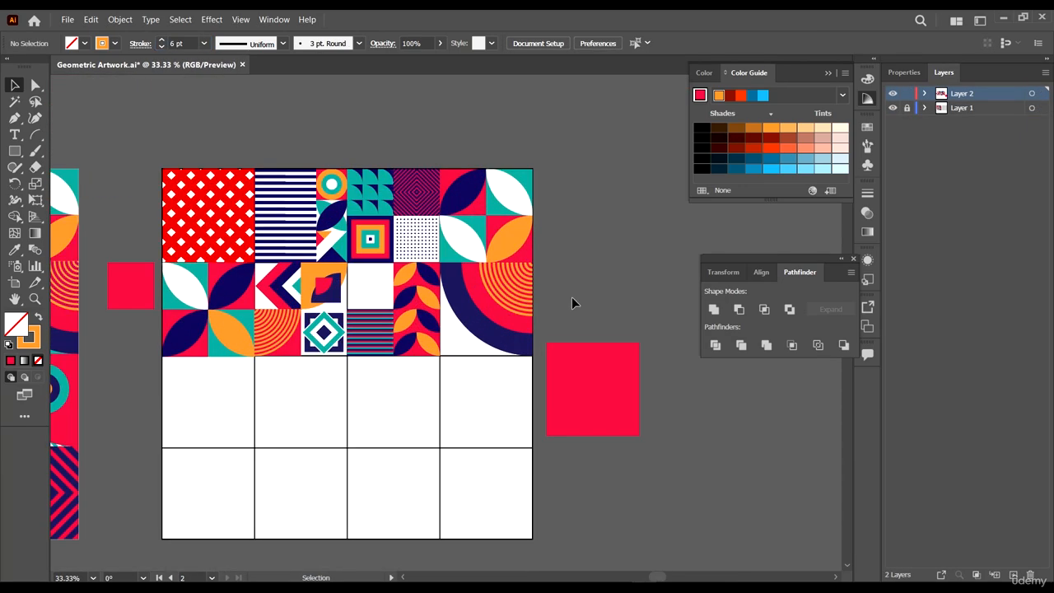
scroll(540, 289, "up", 5)
scroll(631, 283, "down", 6)
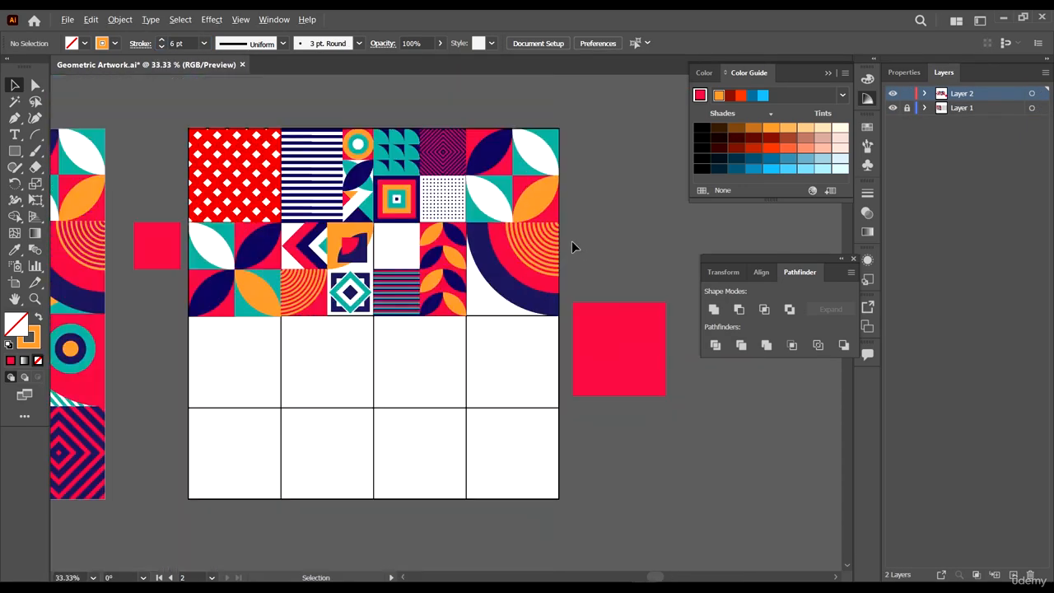
scroll(621, 276, "up", 1)
left_click_drag(677, 249, 732, 270)
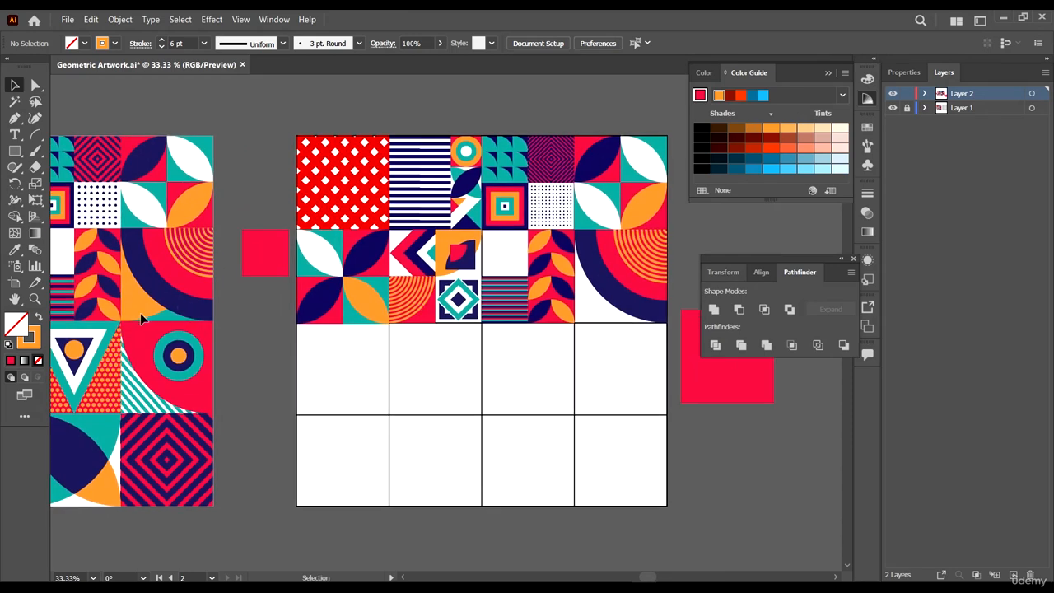
scroll(379, 358, "right", 2)
scroll(701, 423, "down", 2)
scroll(649, 275, "up", 3)
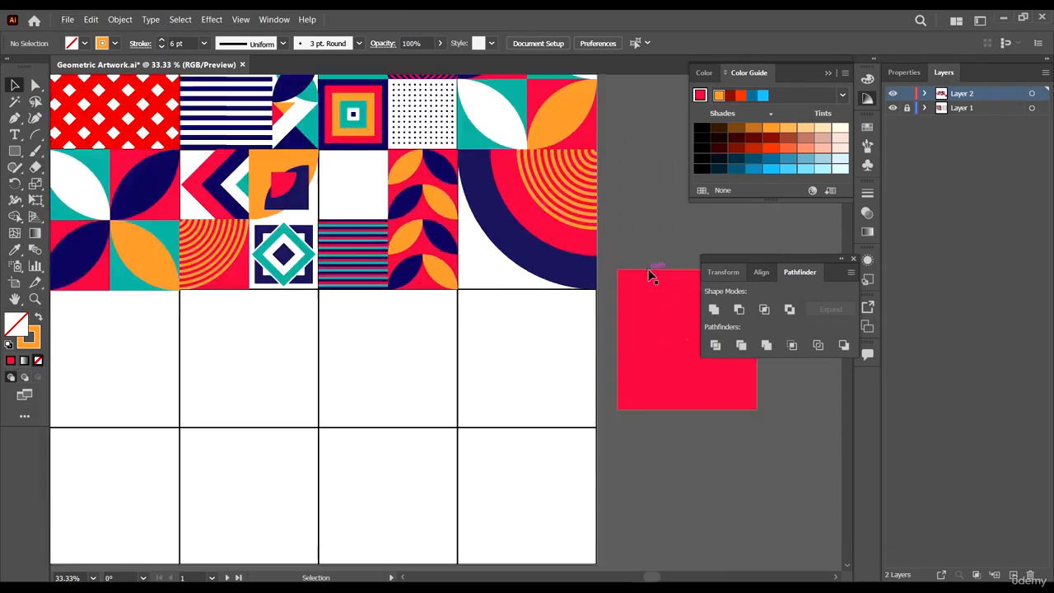
left_click(465, 262)
scroll(465, 262, "down", 1)
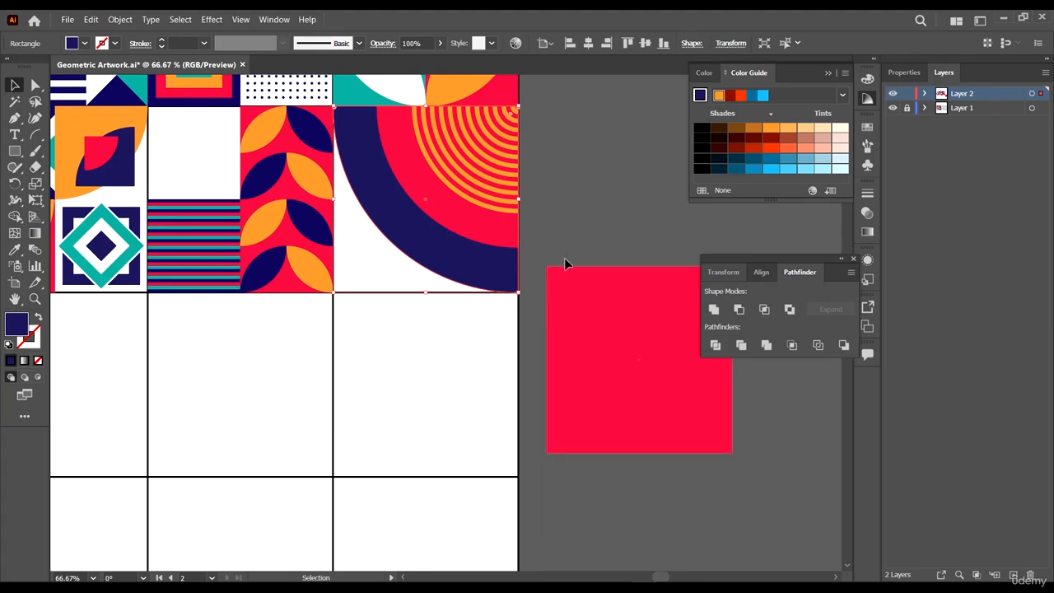
left_click(563, 257)
scroll(507, 260, "up", 2)
left_click(509, 269)
scroll(567, 234, "up", 3)
left_click(551, 282)
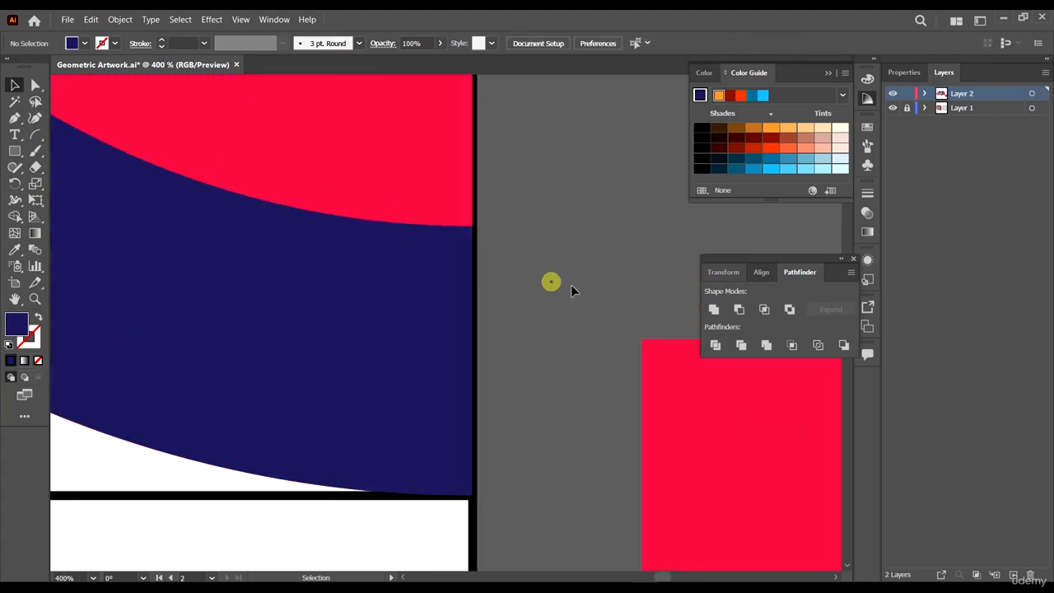
left_click(312, 255)
scroll(313, 255, "down", 5)
scroll(346, 275, "up", 1)
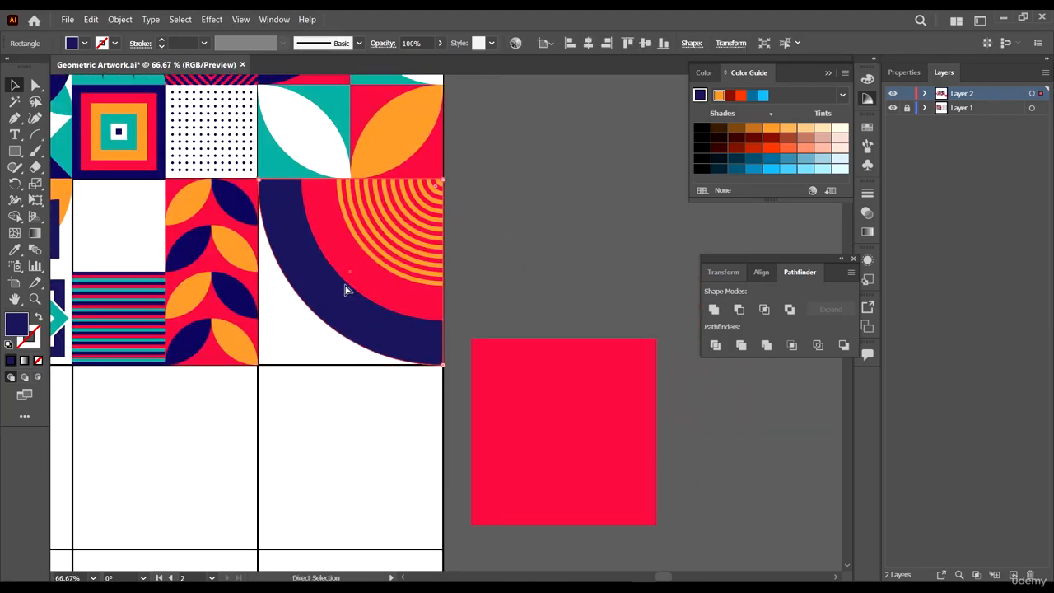
key("v")
left_click_drag(443, 371, 403, 176)
key("i")
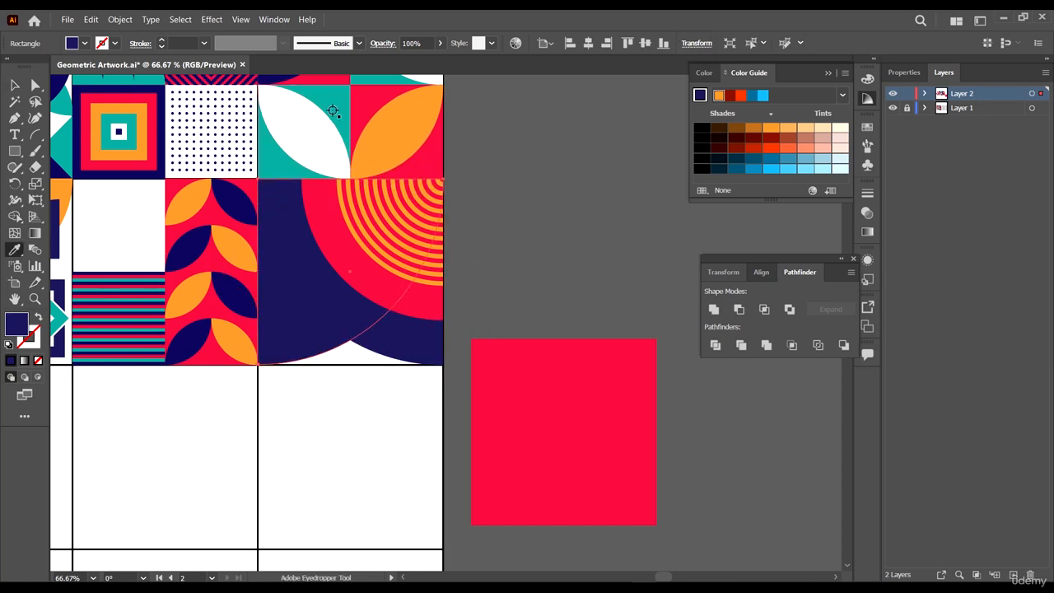
left_click(331, 112)
- Send the teal rectangle to the back of the arc cell
key("v")
right_click(332, 323)
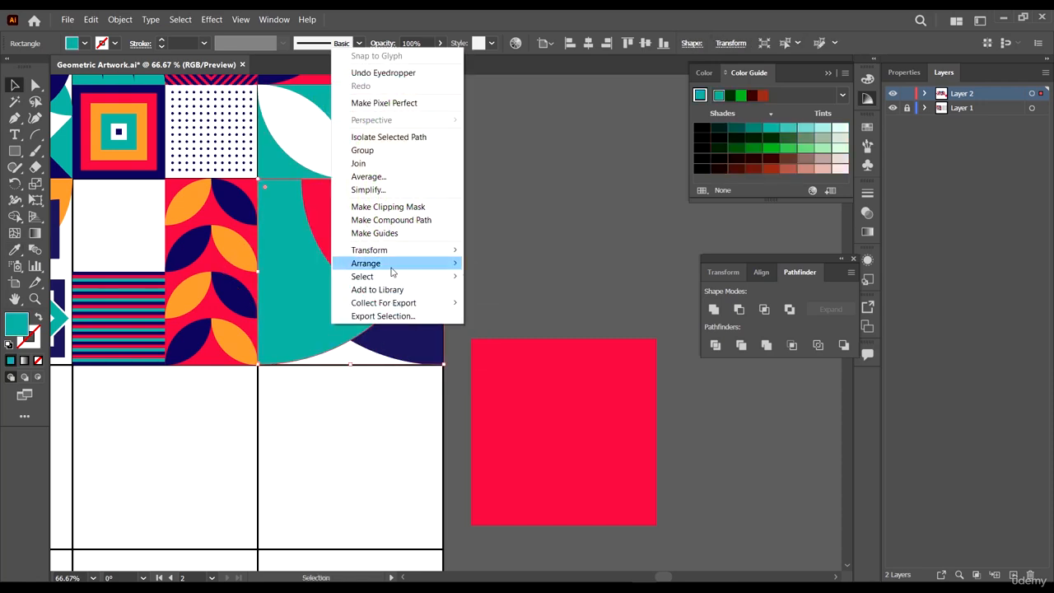
left_click(539, 302)
left_click(551, 231)
- Resample teal onto the arc cell's background rectangle and send it one step backward
left_click(557, 399)
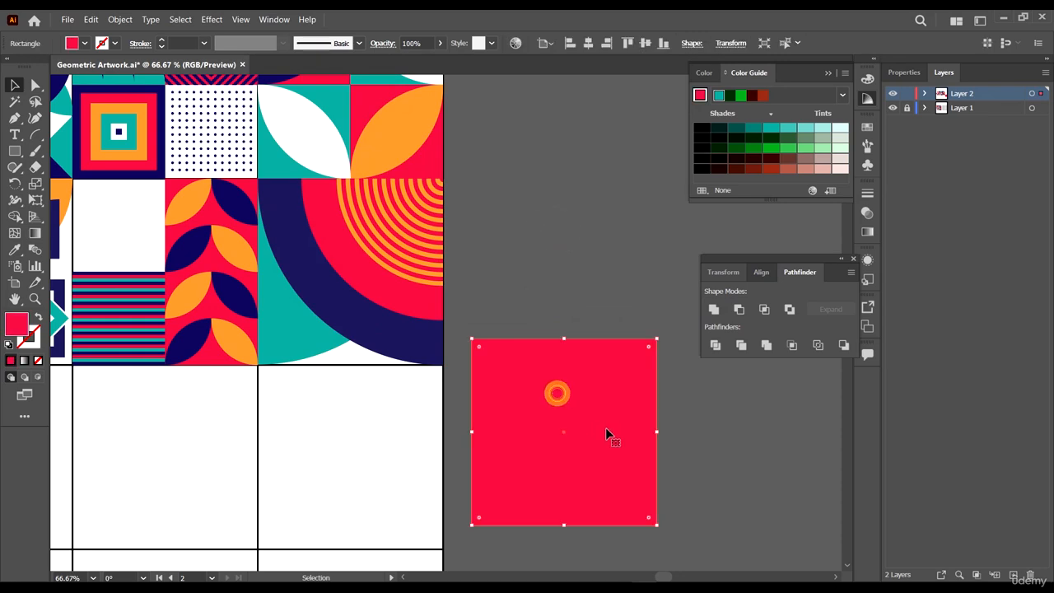
left_click_drag(605, 428, 393, 271, "alt")
scroll(484, 344, "down", 4)
scroll(234, 342, "up", 3)
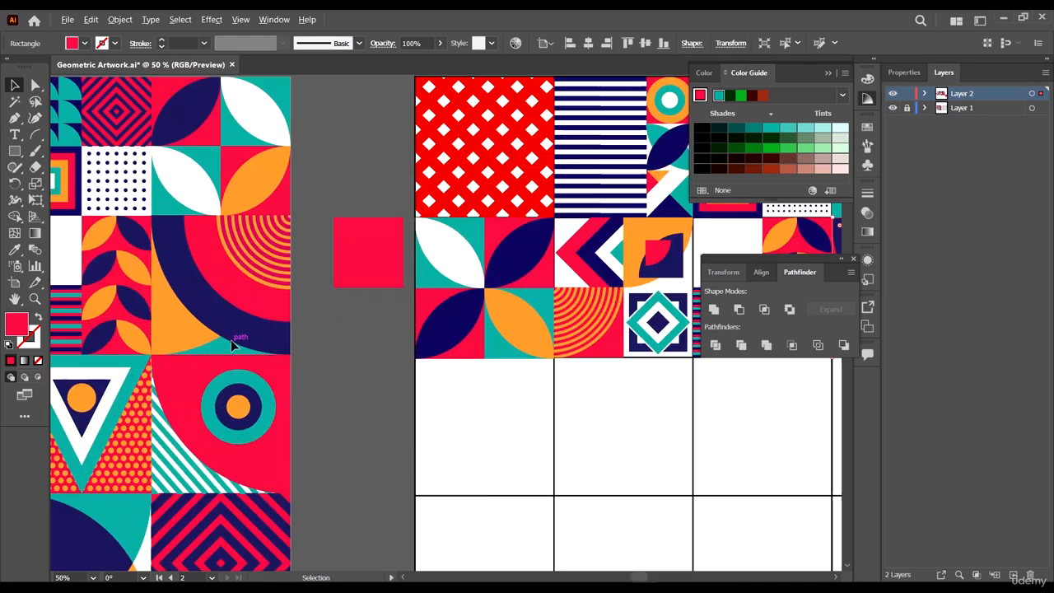
scroll(231, 339, "down", 1)
key("i")
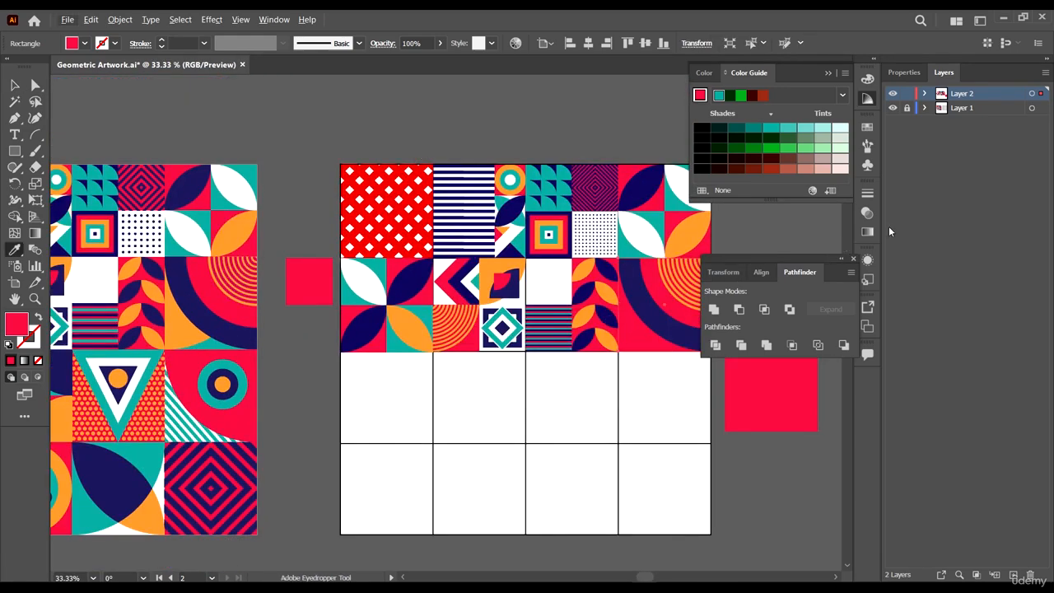
left_click(665, 202)
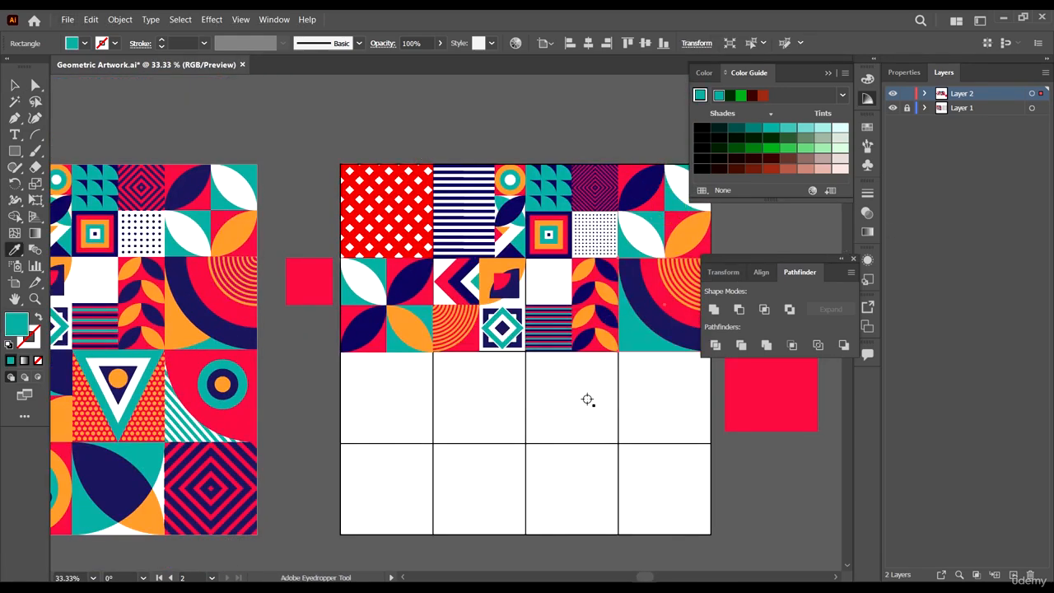
key("v")
scroll(675, 360, "up", 5)
left_click_drag(625, 388, 371, 348)
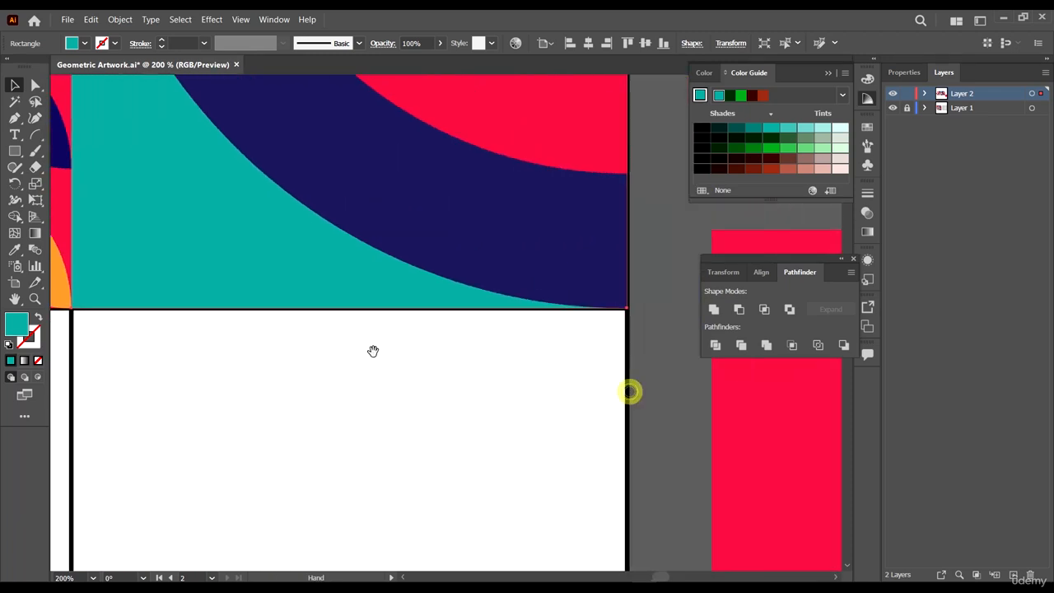
right_click(210, 253)
mouse_move(289, 471)
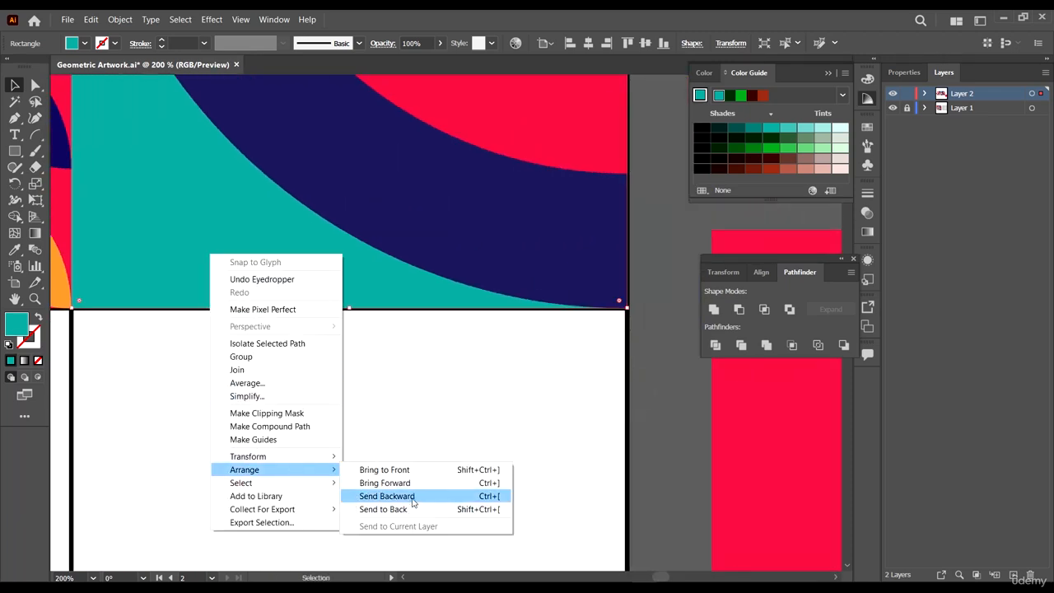
left_click(406, 506)
left_click(429, 450)
- Recolour the arc cell's background rectangle with orange sampled from the reference artwork
scroll(481, 412, "down", 4)
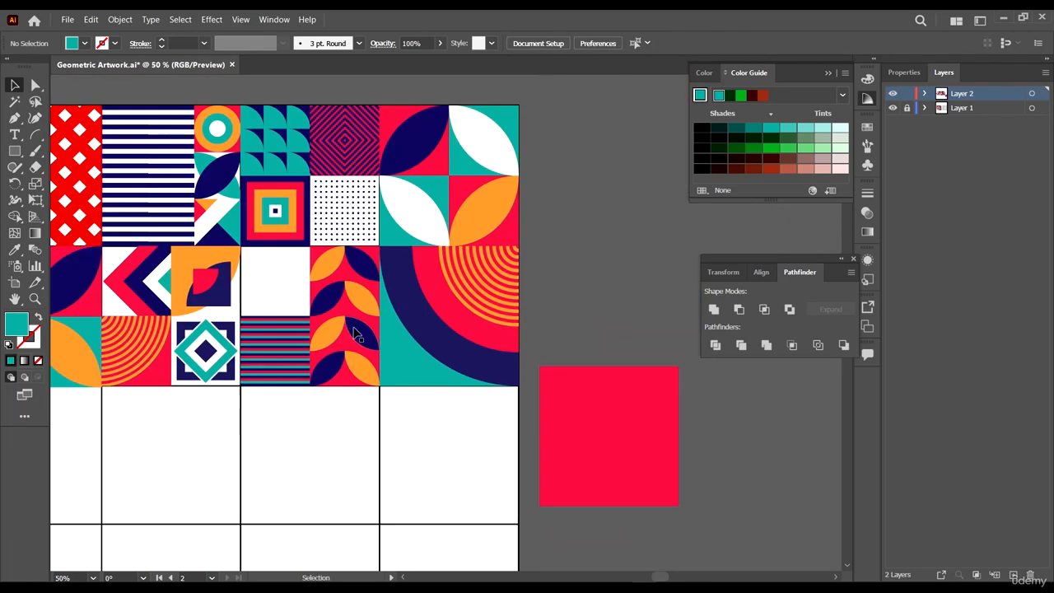
left_click(412, 365)
scroll(422, 409, "down", 2)
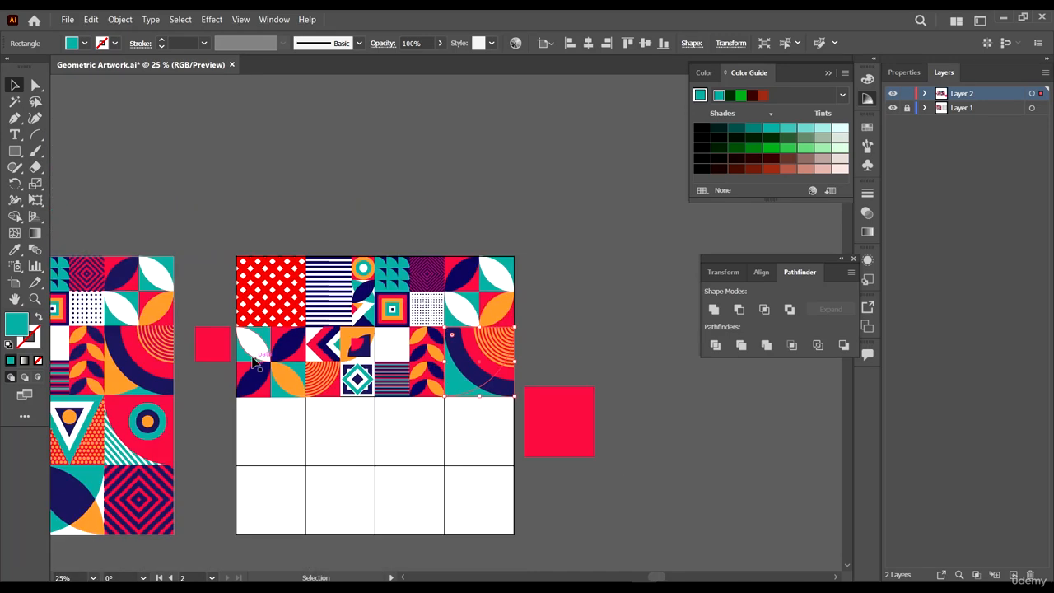
scroll(86, 386, "up", 1)
key("i")
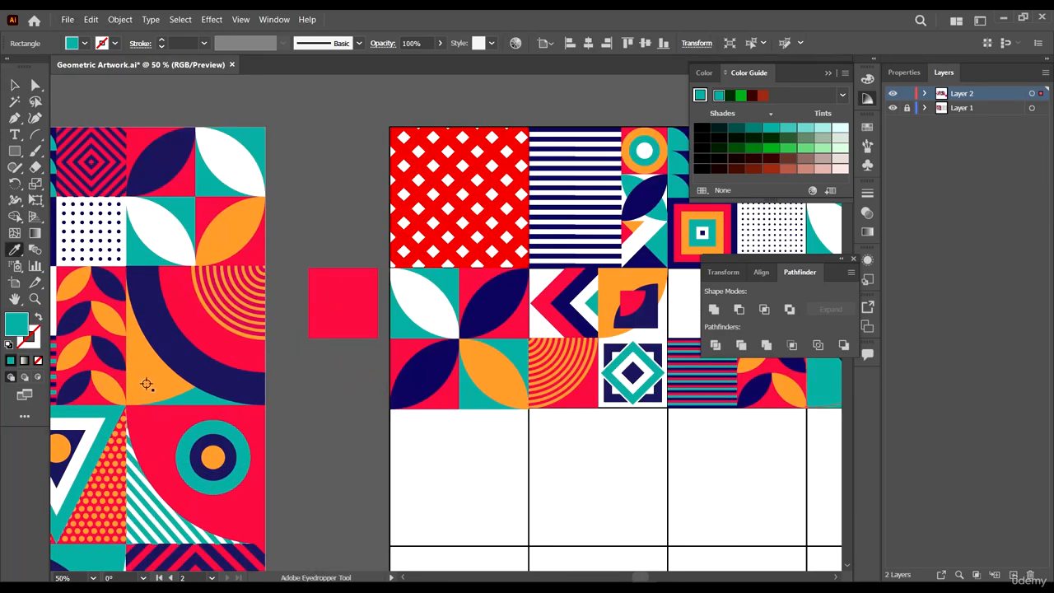
left_click(145, 384)
- Move the small red square beside the grid's top-right corner
scroll(325, 377, "down", 4)
scroll(410, 391, "up", 3)
scroll(435, 312, "up", 1)
key("v")
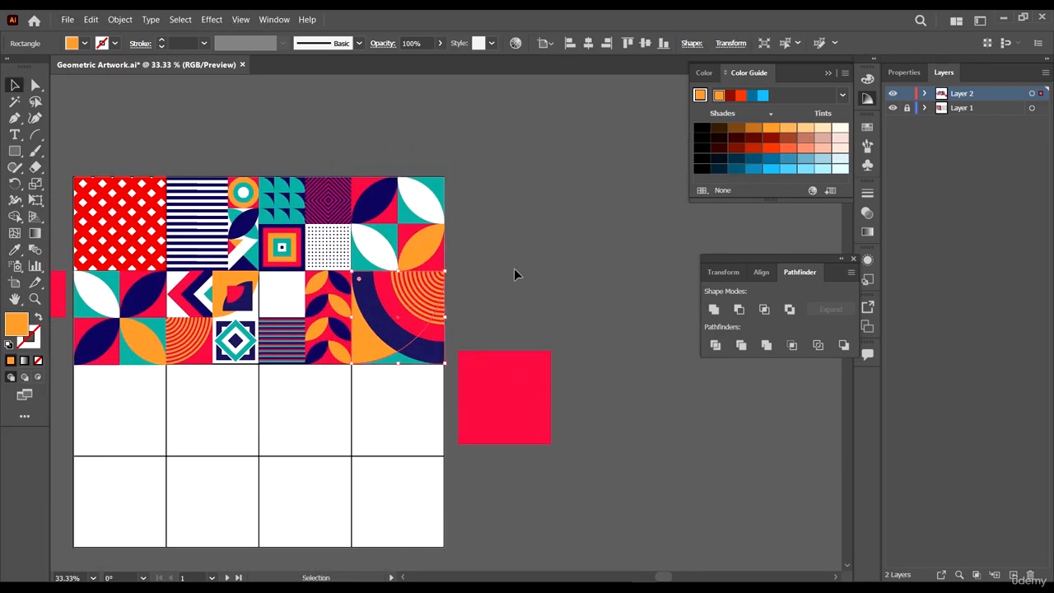
left_click(515, 267)
scroll(519, 326, "down", 2)
left_click_drag(552, 374, 608, 322)
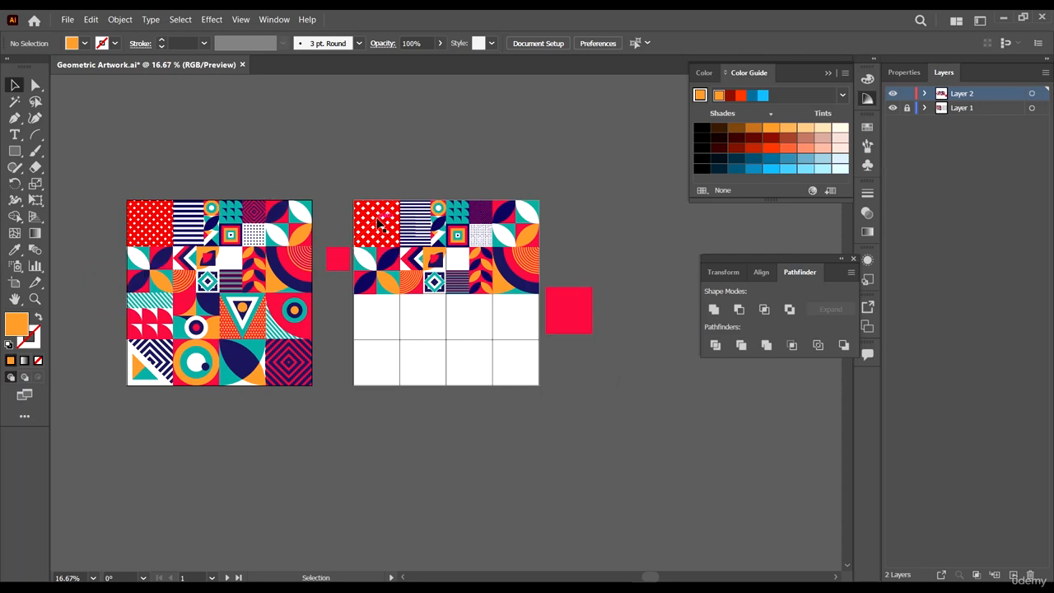
left_click_drag(346, 264, 588, 231)
- Place the large red square into the first cell of the grid's third row
scroll(541, 194, "up", 2)
scroll(538, 274, "down", 3)
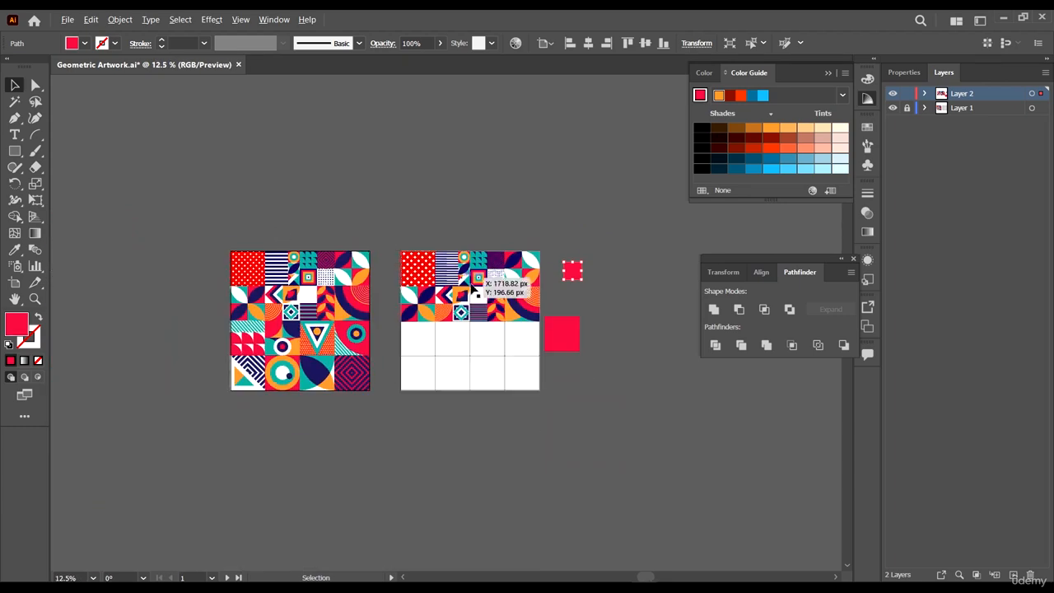
scroll(565, 348, "up", 2)
scroll(557, 362, "down", 1)
scroll(558, 362, "left", 3)
scroll(305, 362, "left", 2)
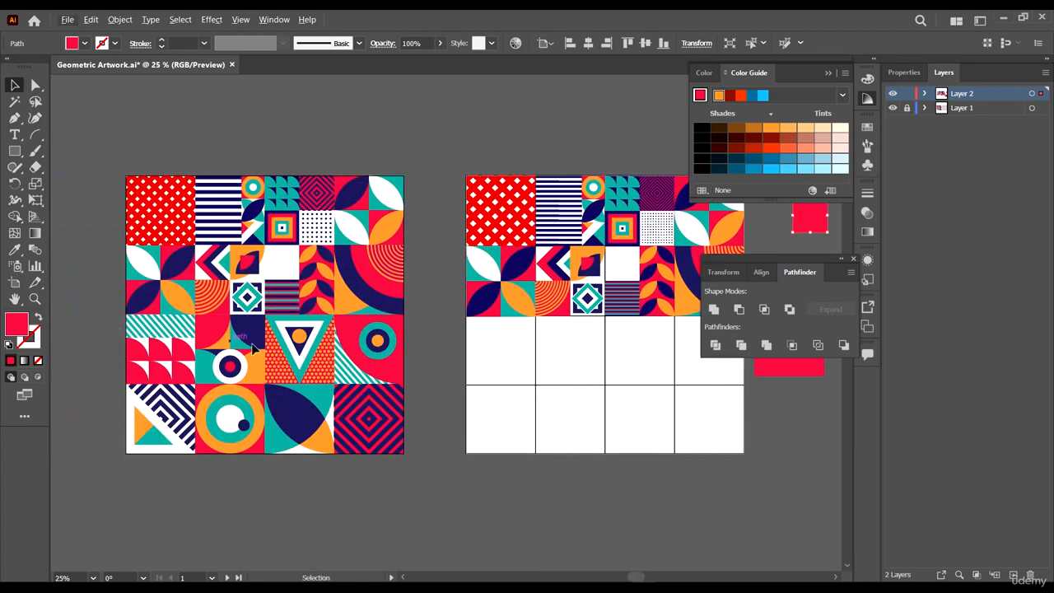
scroll(758, 418, "left", 2)
left_click(847, 364)
scroll(706, 370, "up", 2)
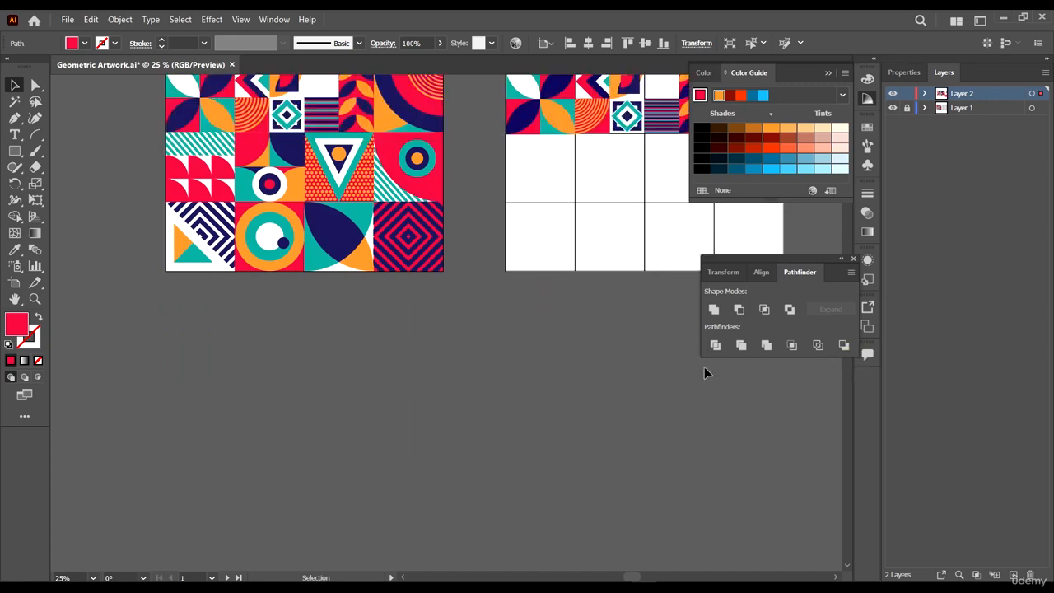
left_click_drag(695, 371, 499, 501)
left_click_drag(655, 303, 376, 309)
scroll(538, 321, "left", 3)
scroll(536, 252, "up", 5)
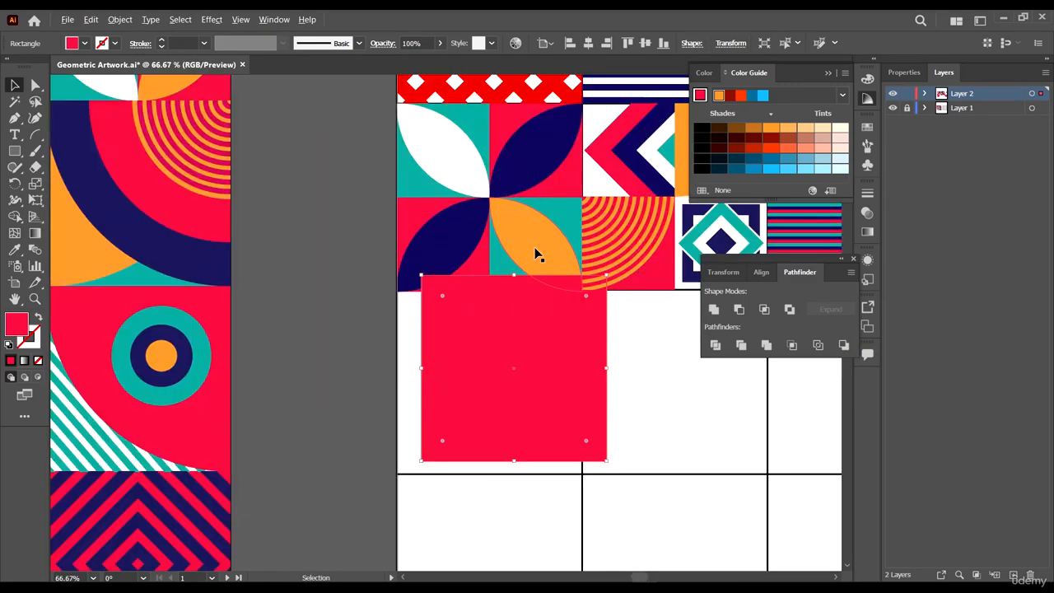
scroll(471, 517, "up", 3)
left_click_drag(527, 440, 434, 436)
scroll(527, 420, "down", 8)
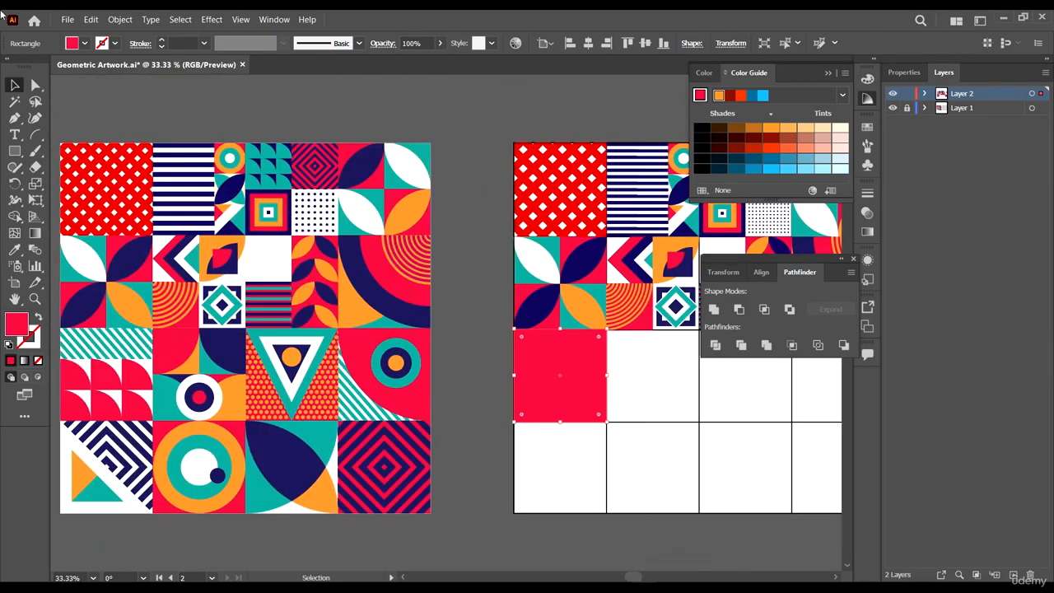
- Split the large red square in the third row's first cell into a grid of 3 rows
key("ctrl+equal")
key("ctrl+equal")
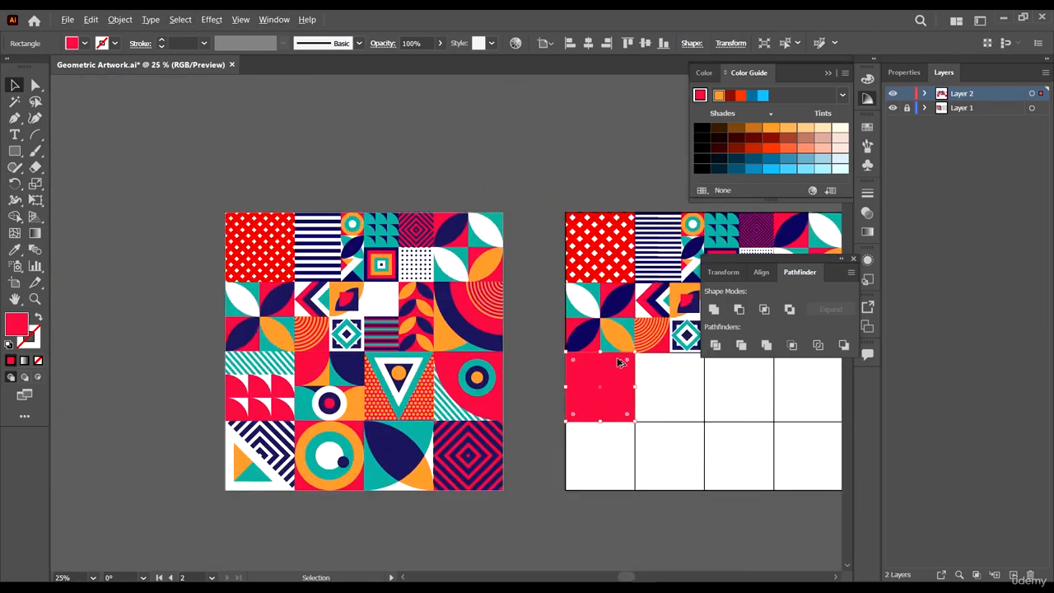
left_click(122, 20)
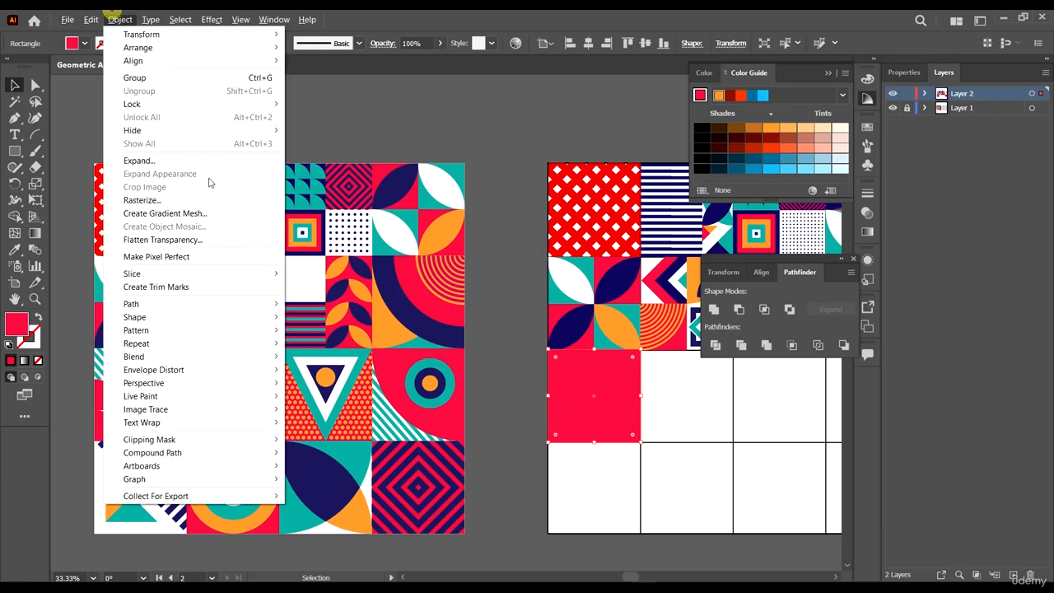
mouse_move(211, 303)
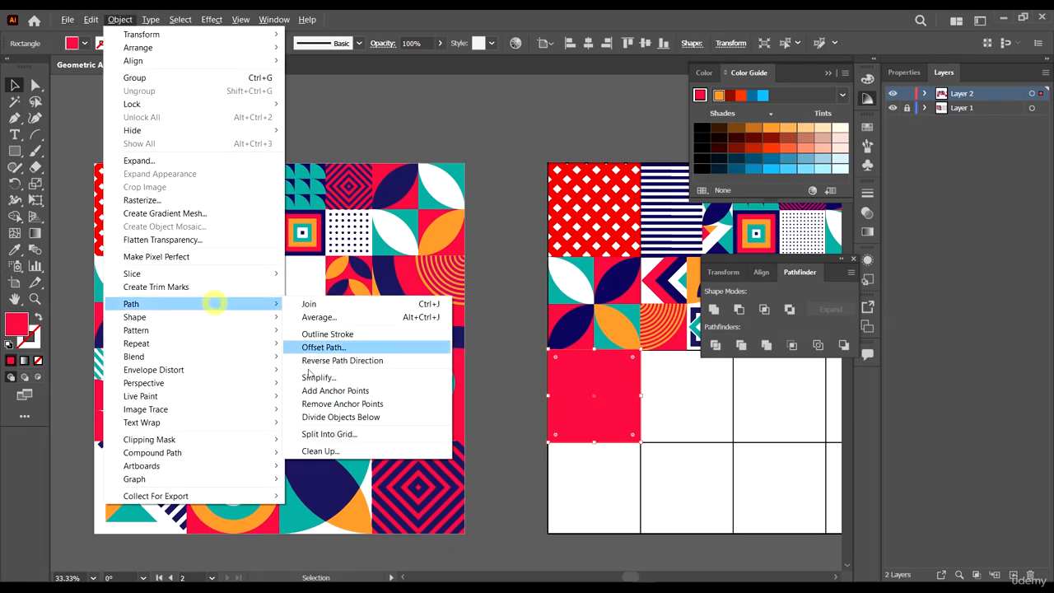
left_click(349, 434)
left_click(656, 265)
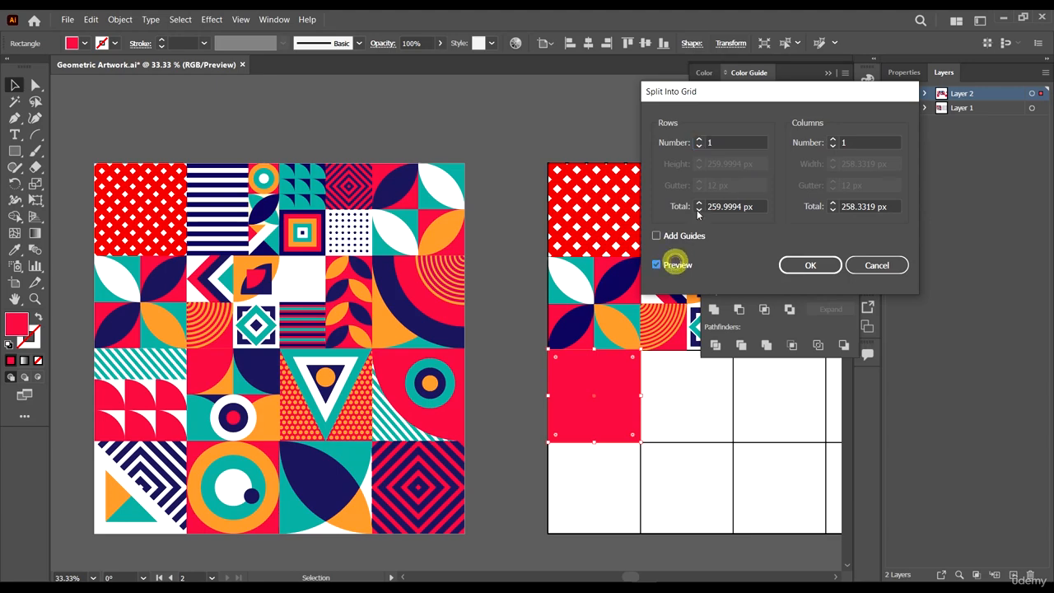
left_click(698, 140)
left_click(698, 140)
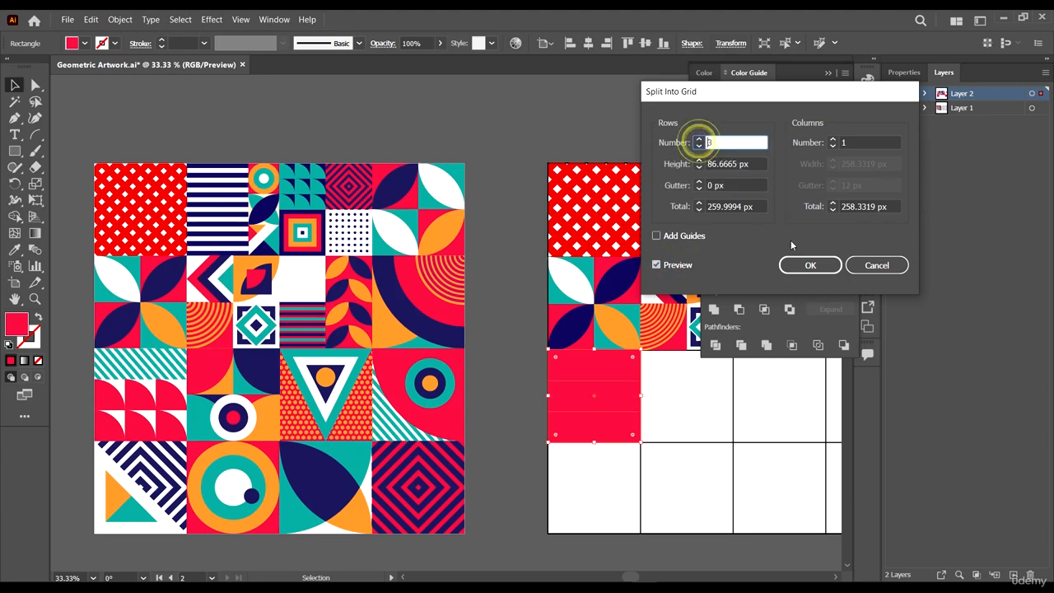
left_click(810, 266)
left_click(534, 466)
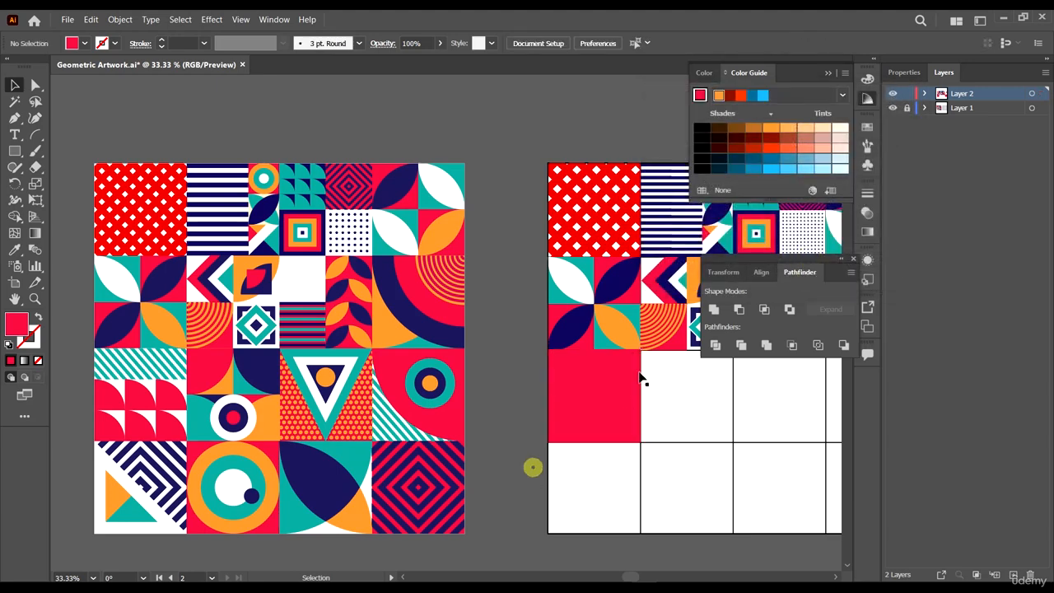
- Split the lower two red strips into a grid of 2 rows and 3 columns of small squares
key("a")
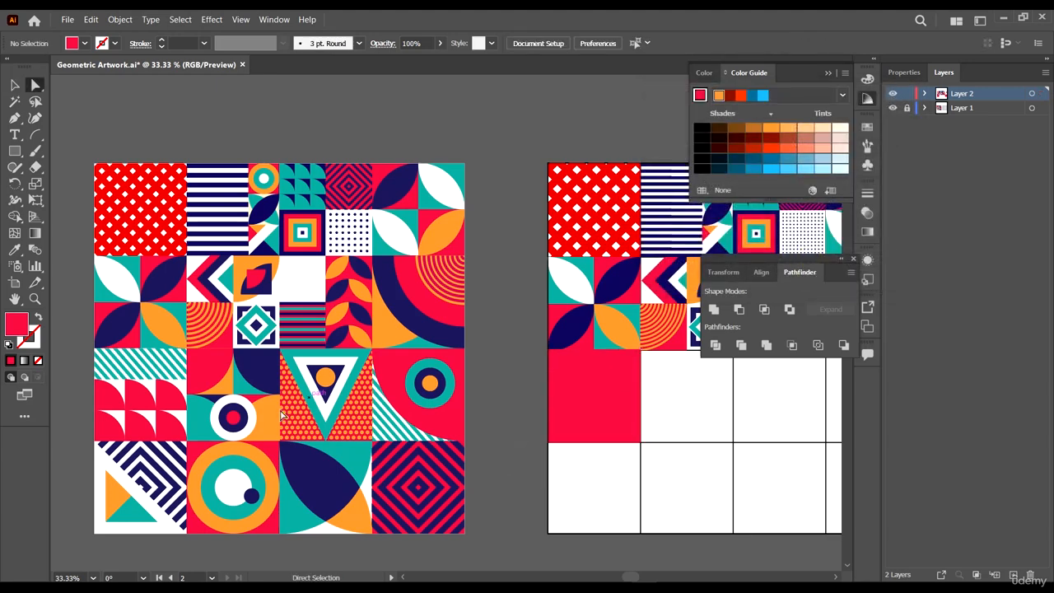
left_click(589, 426)
left_click(600, 396, "shift")
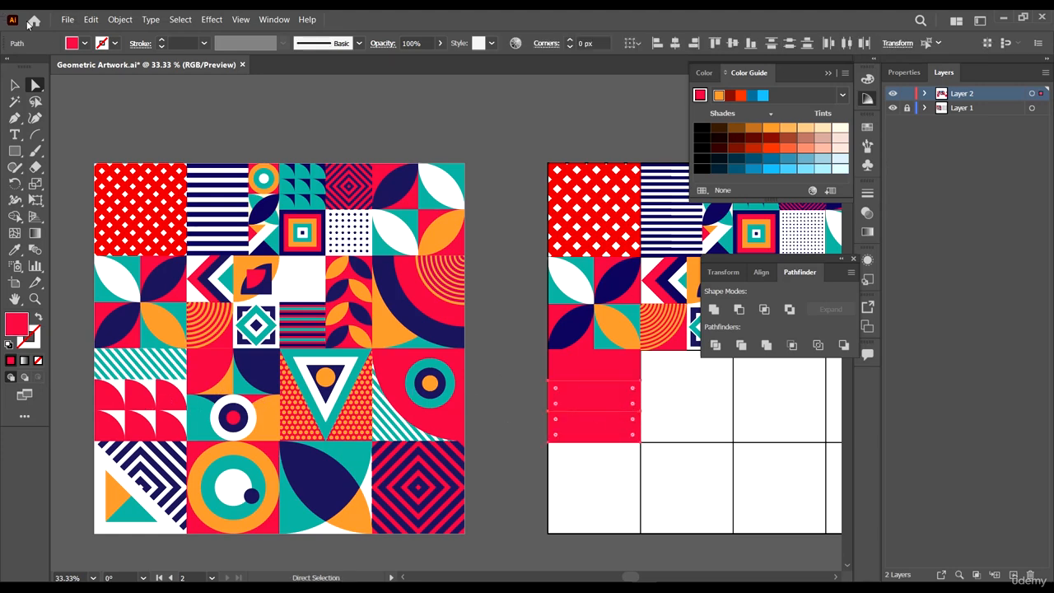
left_click(118, 22)
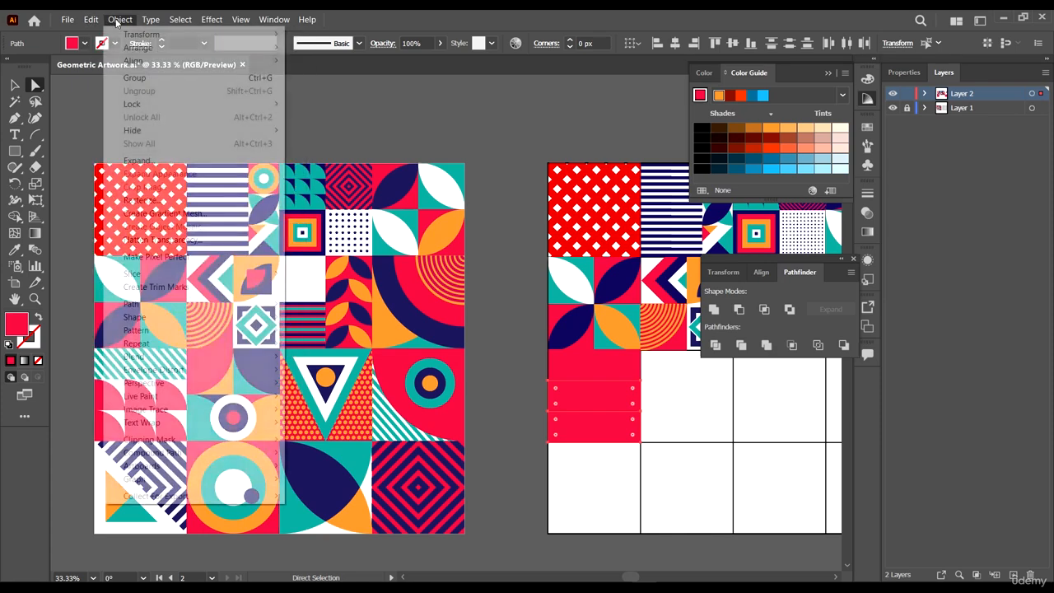
left_click(223, 306)
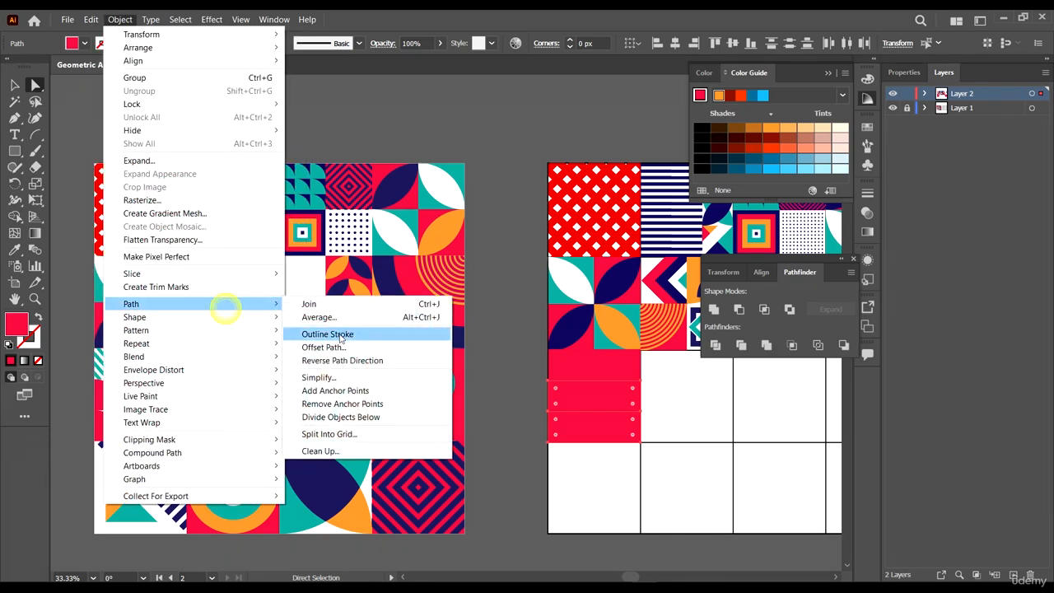
left_click(354, 445)
left_click(666, 265)
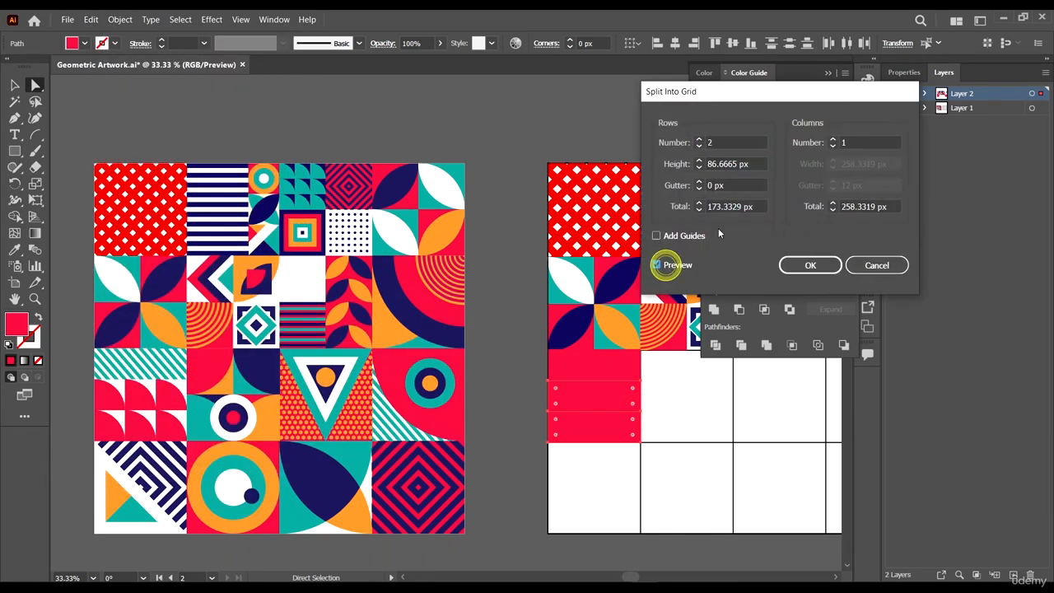
left_click(834, 139)
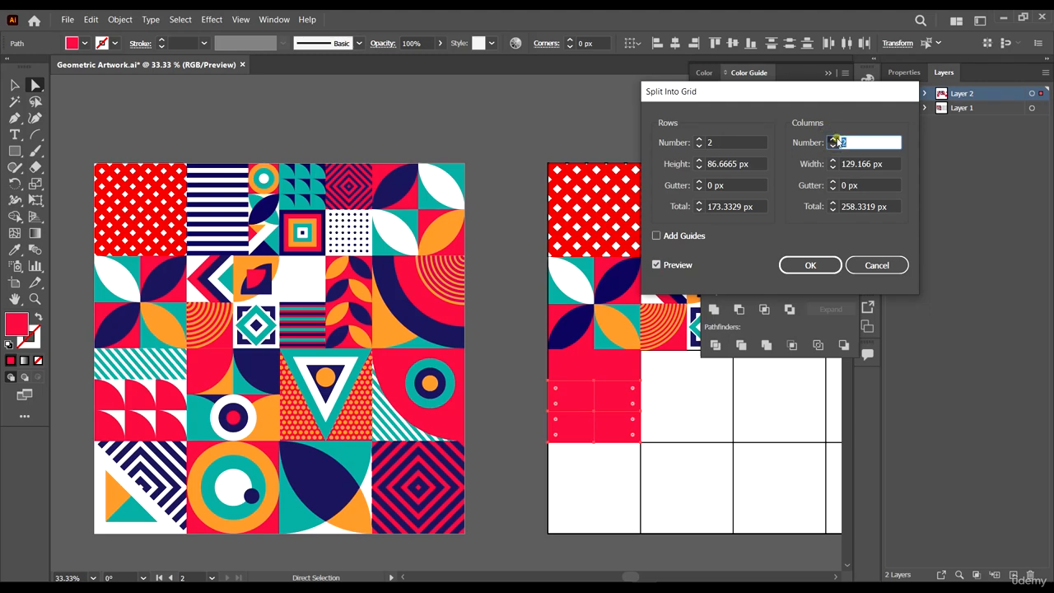
left_click(828, 267)
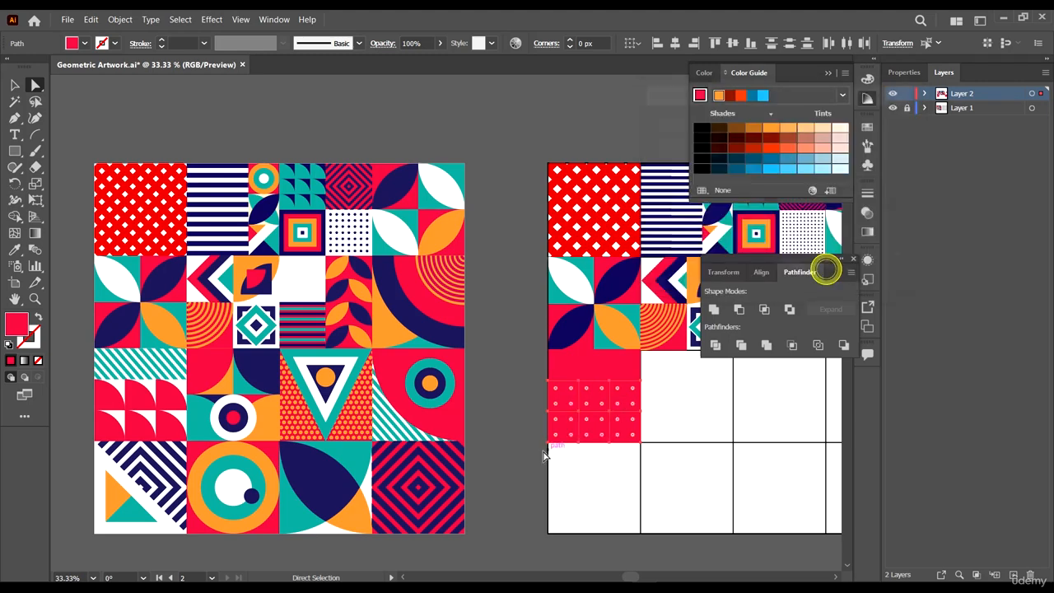
- Round the top-right corners of the upper row of small squares fully into quarter circles
left_click(529, 439)
scroll(584, 461, "up", 1)
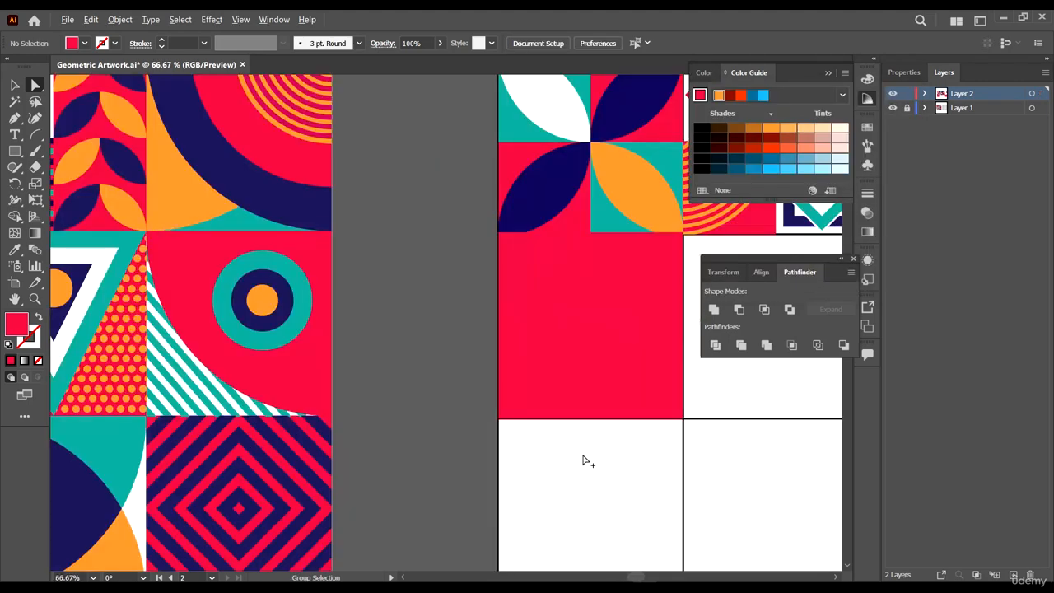
left_click(533, 332)
left_click_drag(559, 298, 620, 299)
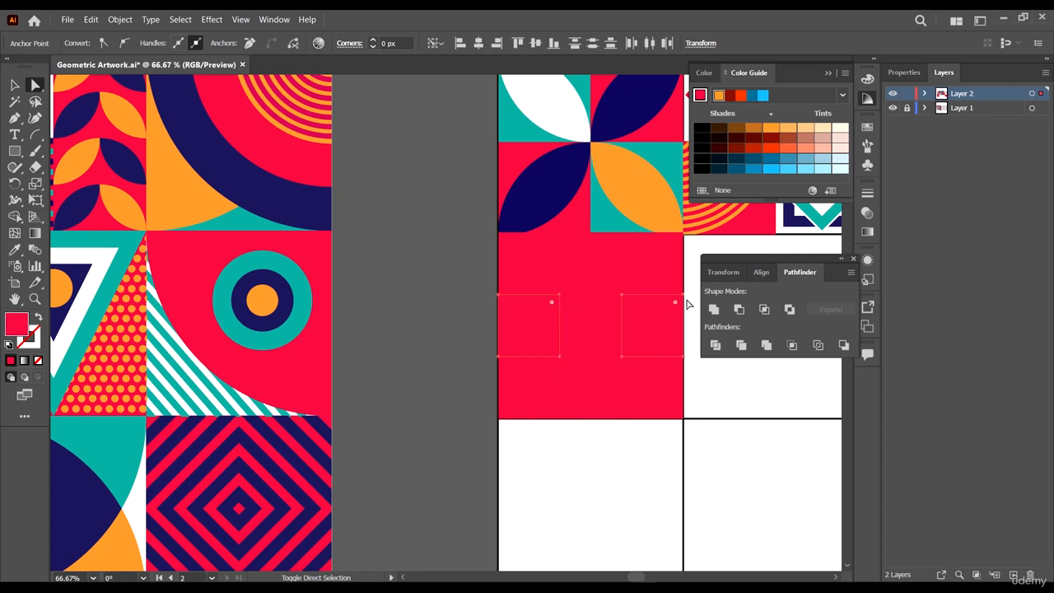
left_click_drag(672, 309, 601, 367)
left_click(599, 305)
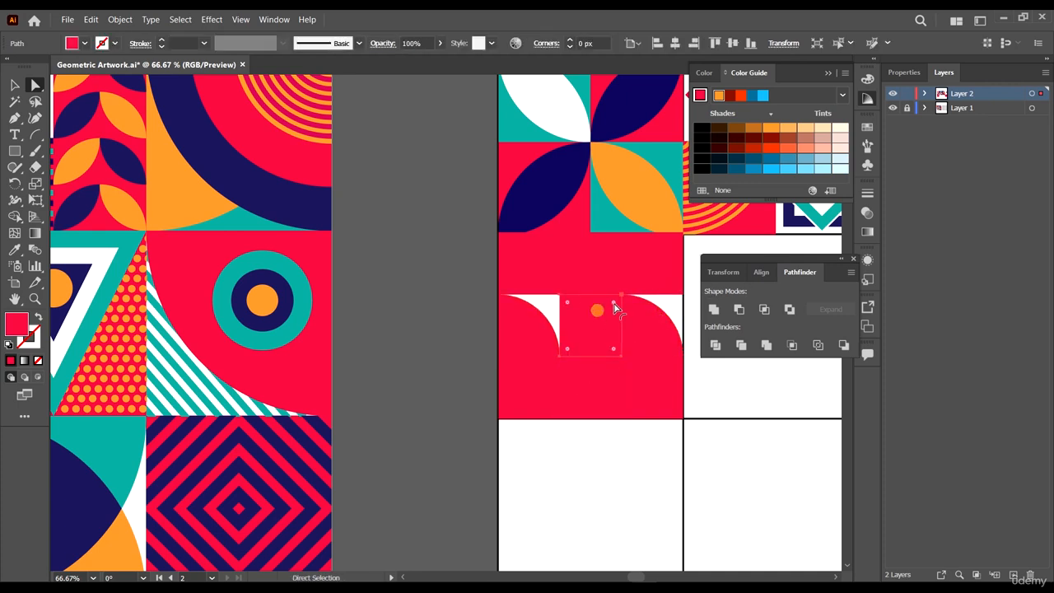
left_click(618, 297)
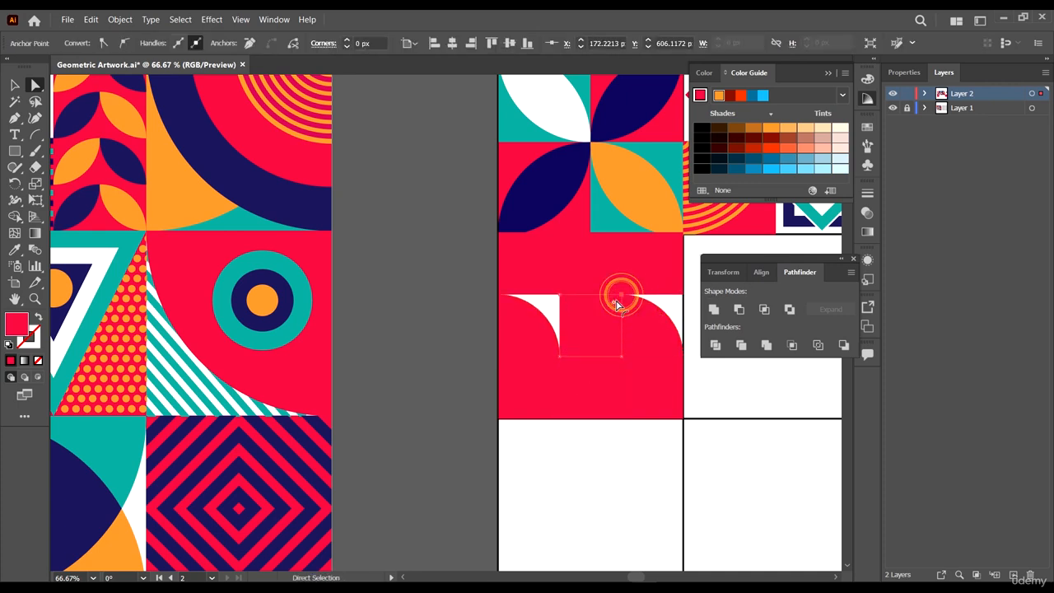
left_click_drag(618, 297, 543, 433)
- Round the top-right corners of the lower row of small squares fully into quarter circles
left_click(544, 398)
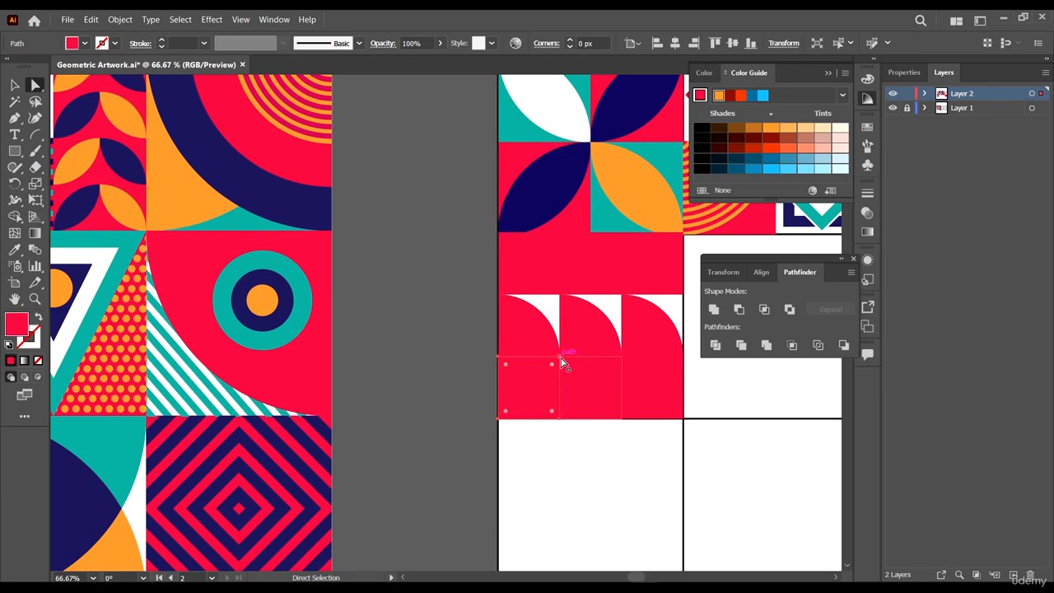
left_click(559, 357)
left_click_drag(554, 364, 531, 404)
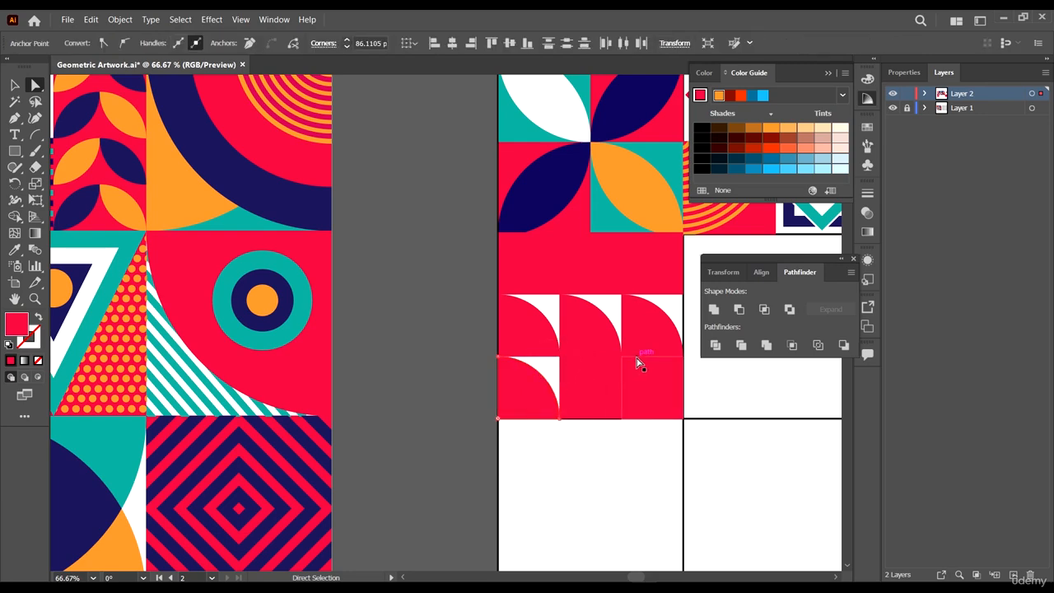
left_click(607, 372)
left_click(621, 357)
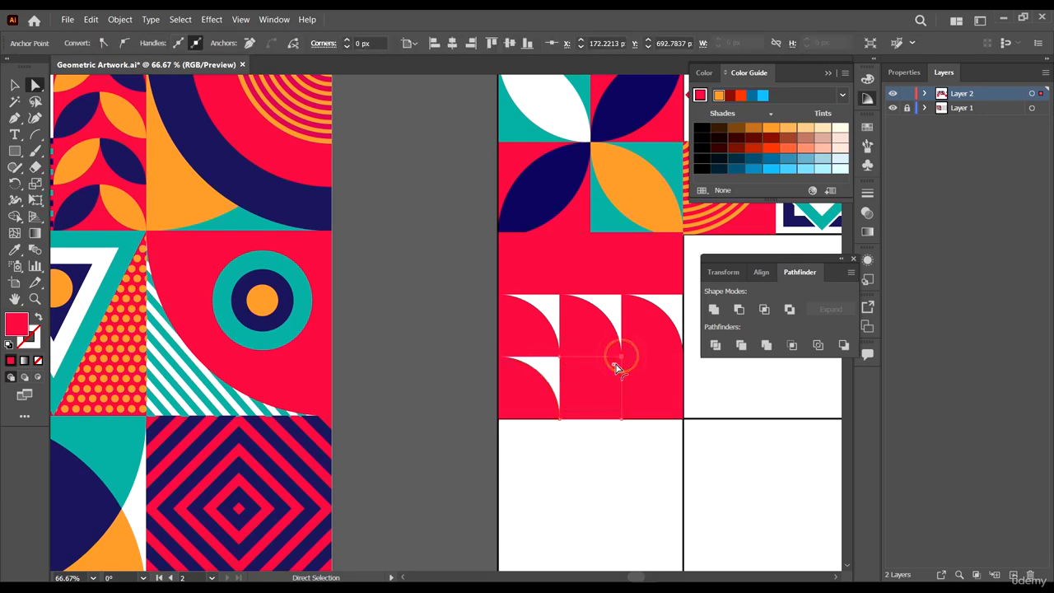
left_click_drag(615, 364, 593, 403)
left_click(656, 377)
left_click(677, 363)
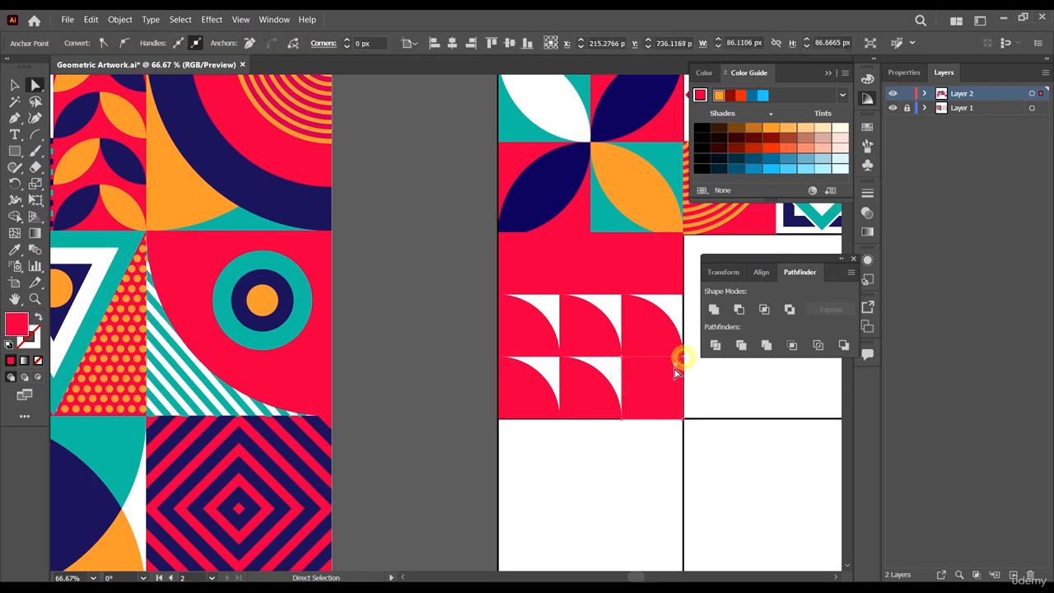
left_click_drag(677, 367, 607, 483)
left_click(606, 485)
- Move the remaining top red strip horizontally into the neighbouring cell on the right
scroll(700, 410, "down", 3)
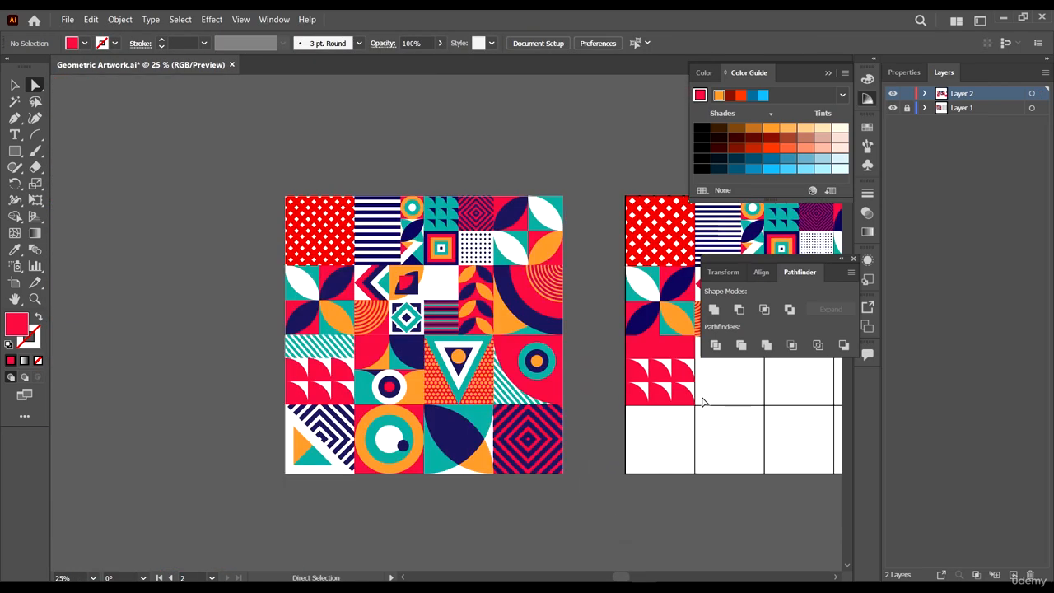
scroll(700, 402, "up", 2)
left_click(653, 296)
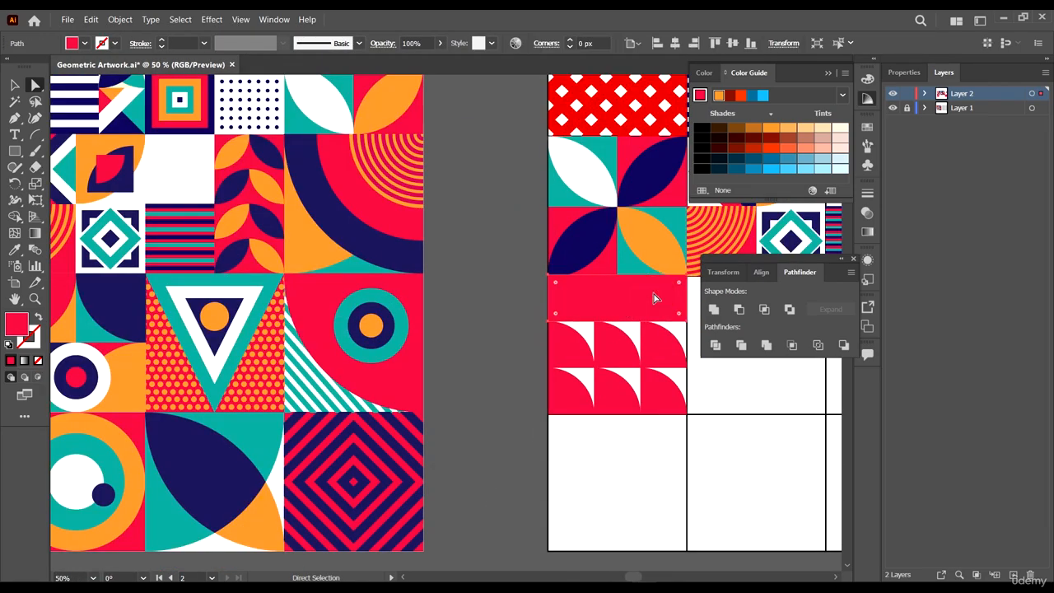
scroll(654, 298, "down", 1)
left_click_drag(677, 352, 583, 367)
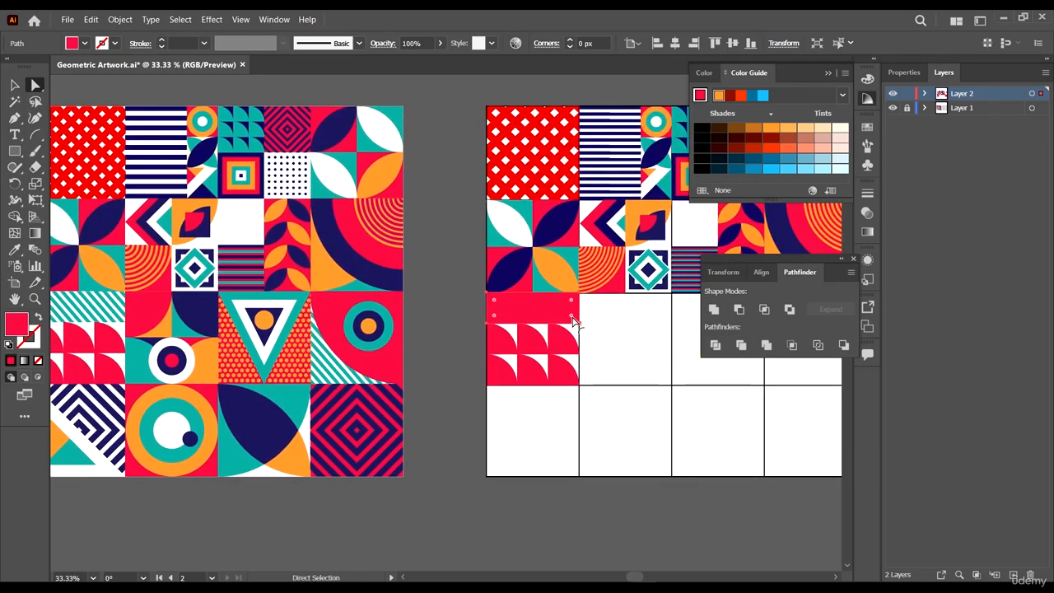
scroll(552, 325, "up", 1)
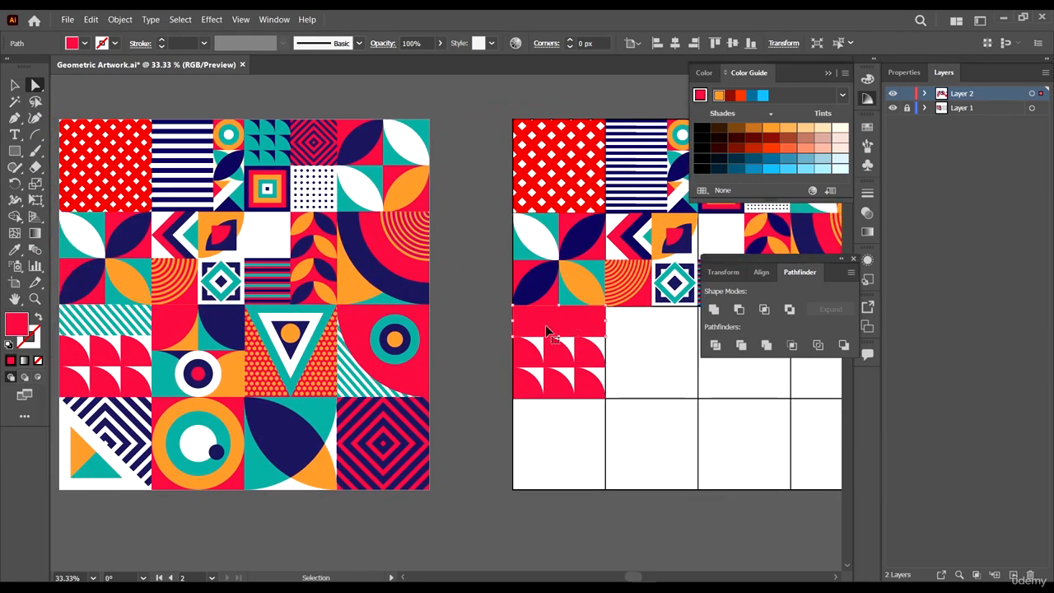
left_click_drag(566, 325, 690, 399)
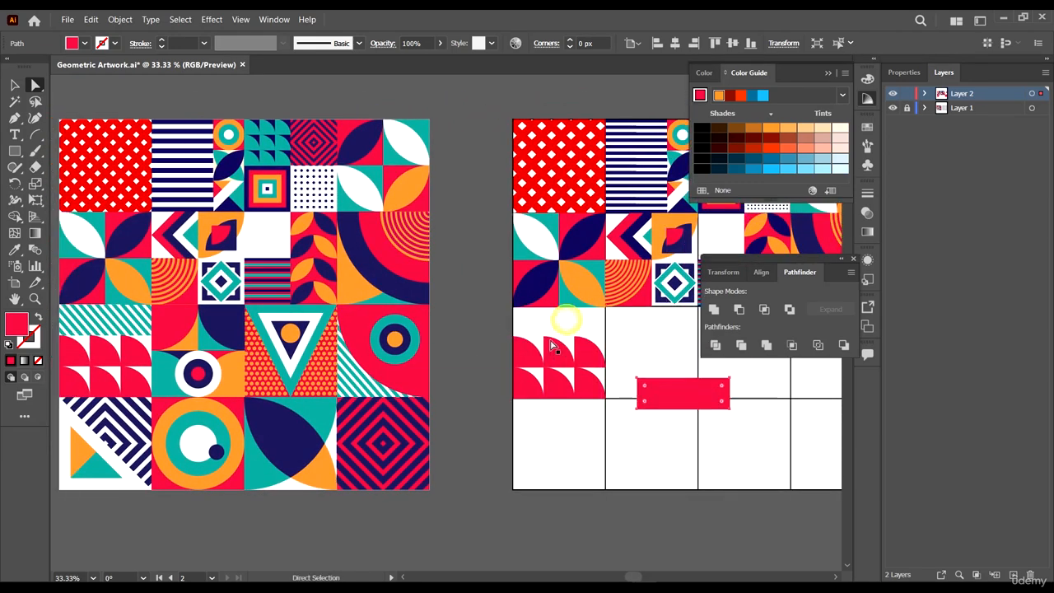
key("ctrl+z")
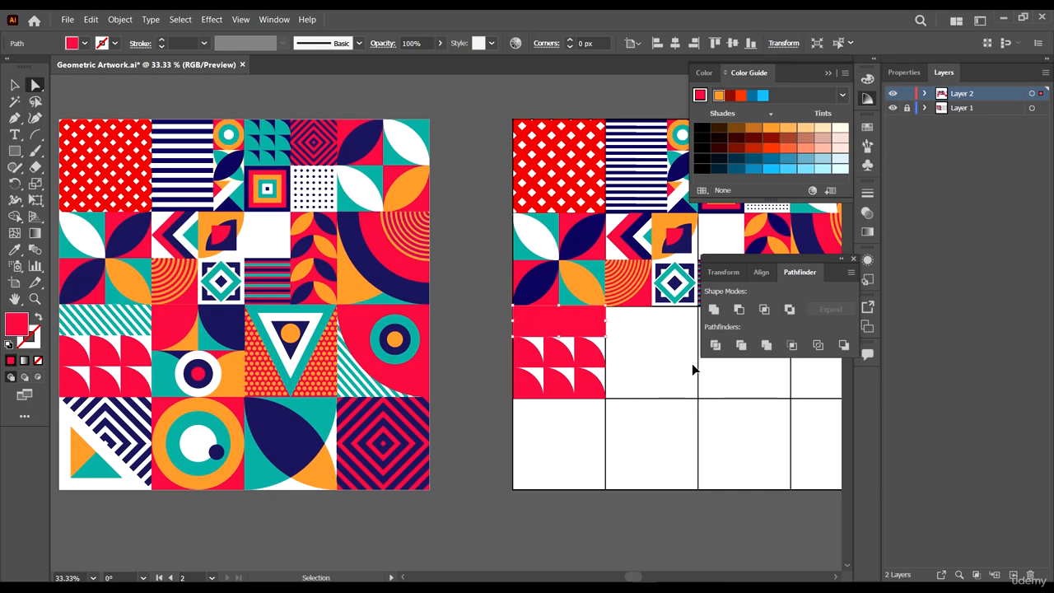
left_click_drag(559, 328, 667, 334)
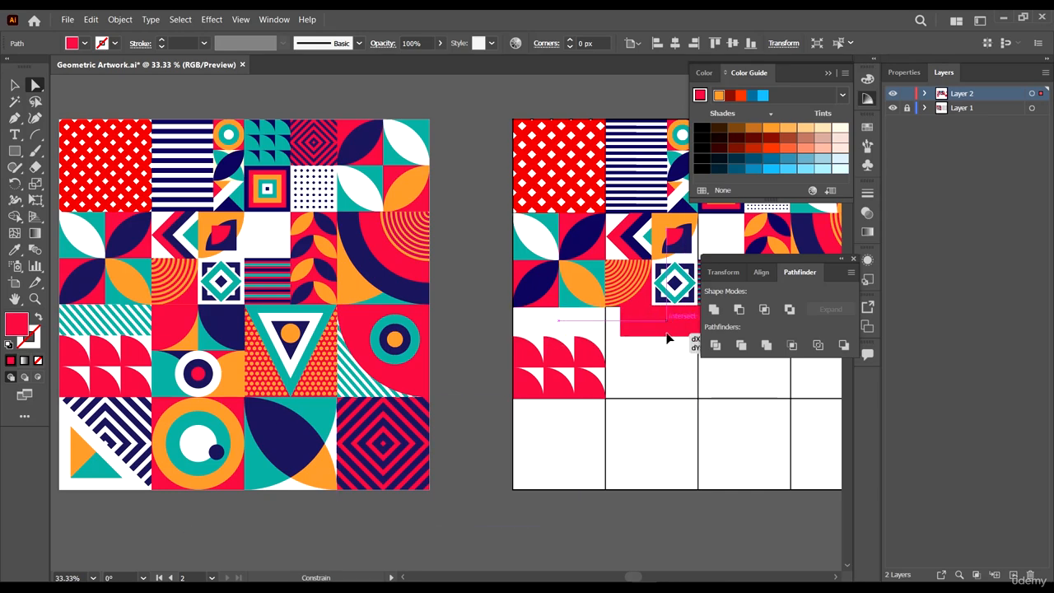
left_click(649, 452)
- Draw a diagonal Pen path from the top-left corner of the quarter-circle cell
scroll(605, 358, "left", 7)
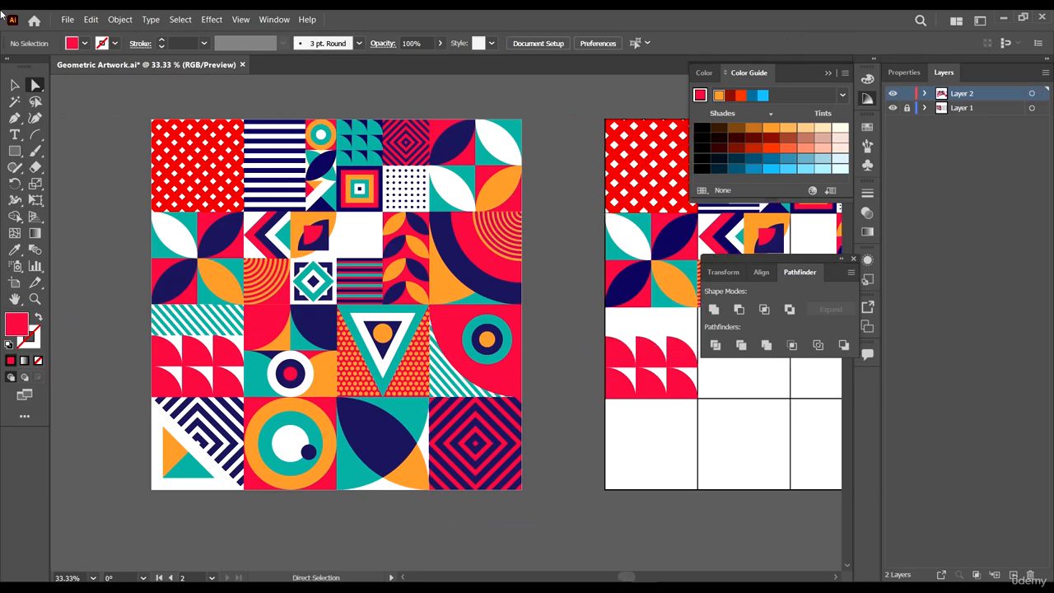
left_click(17, 118)
scroll(672, 374, "left", 3)
scroll(747, 389, "up", 5)
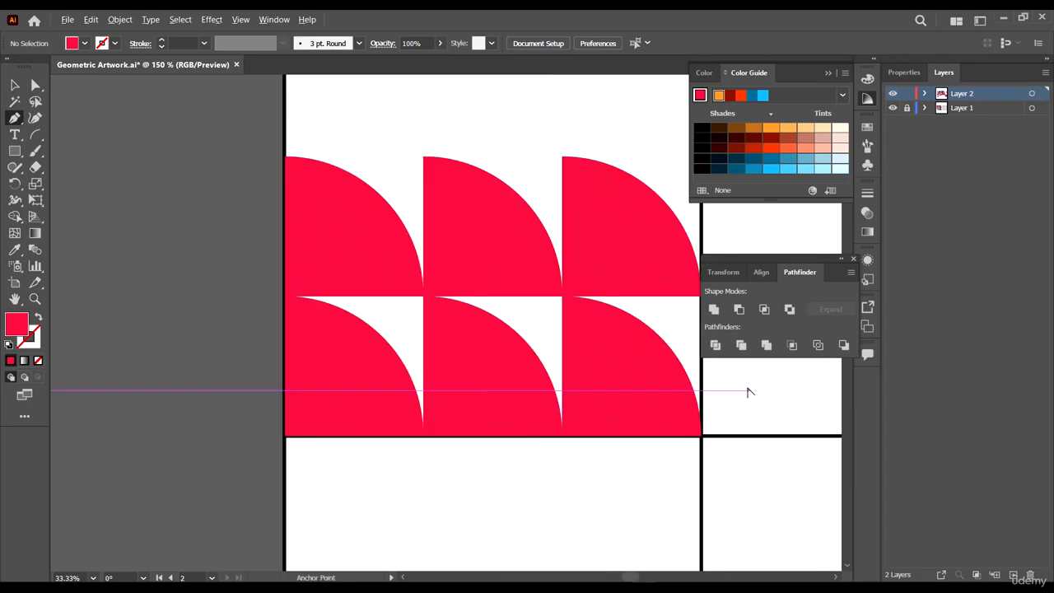
scroll(404, 327, "down", 5)
scroll(593, 305, "up", 2)
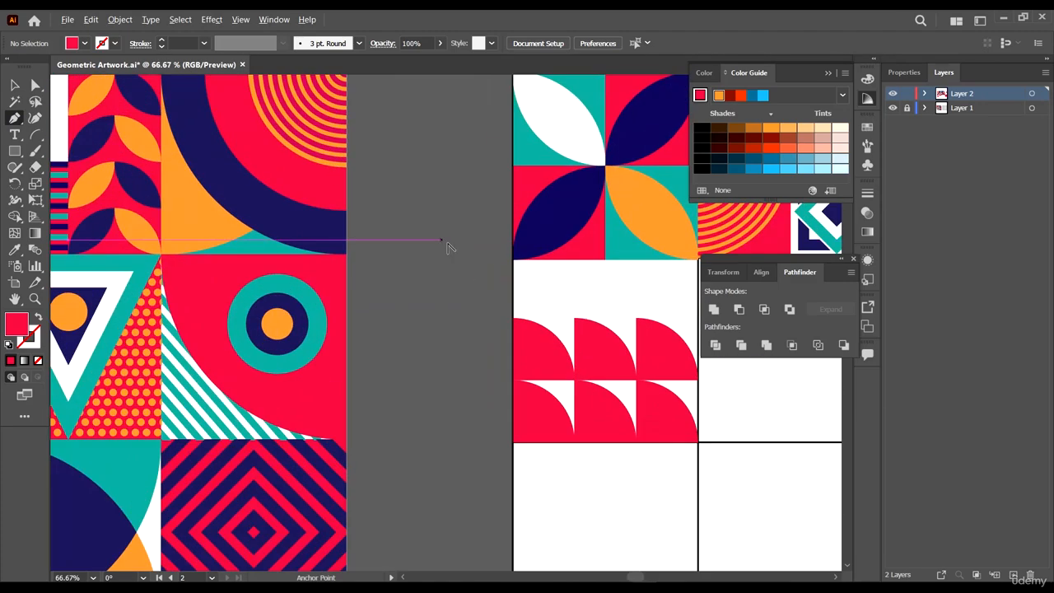
left_click(506, 256)
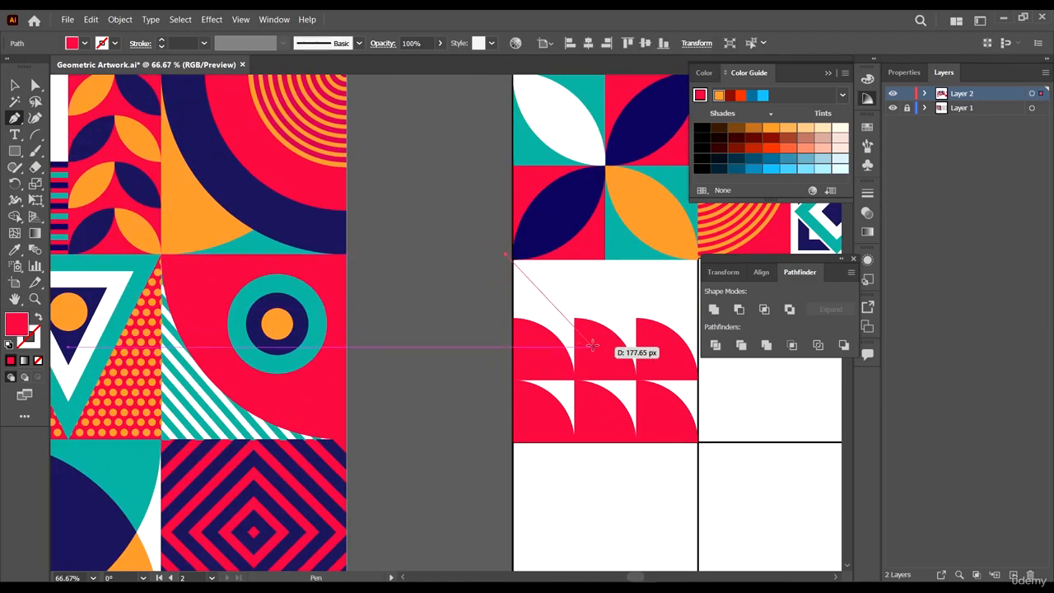
left_click(593, 346)
left_click_drag(647, 381, 443, 394)
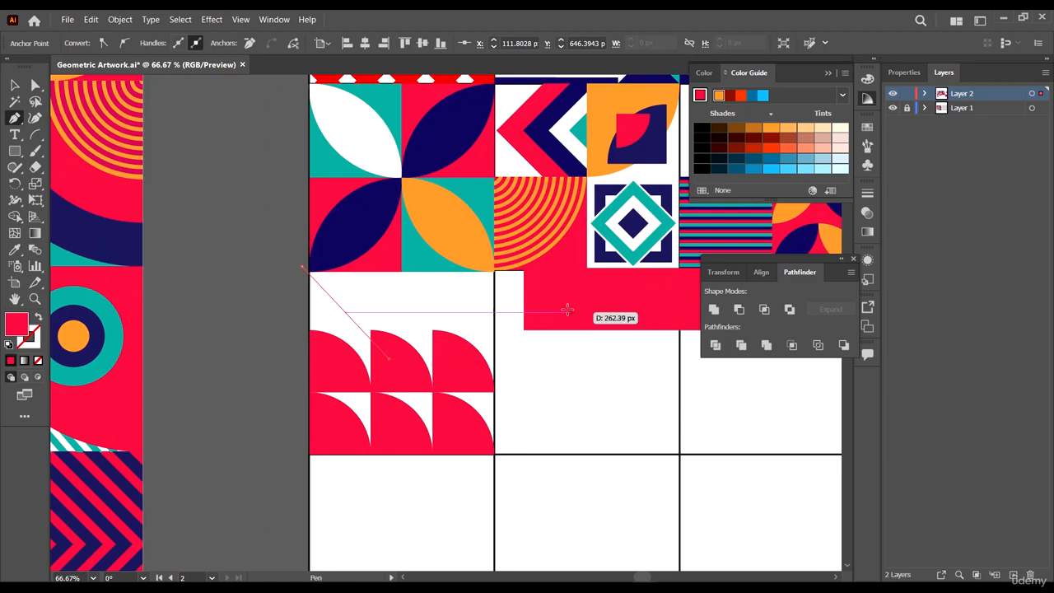
- Sample the teal colour from the artwork and apply it as the diagonal path's stroke
key("i")
left_click(613, 241)
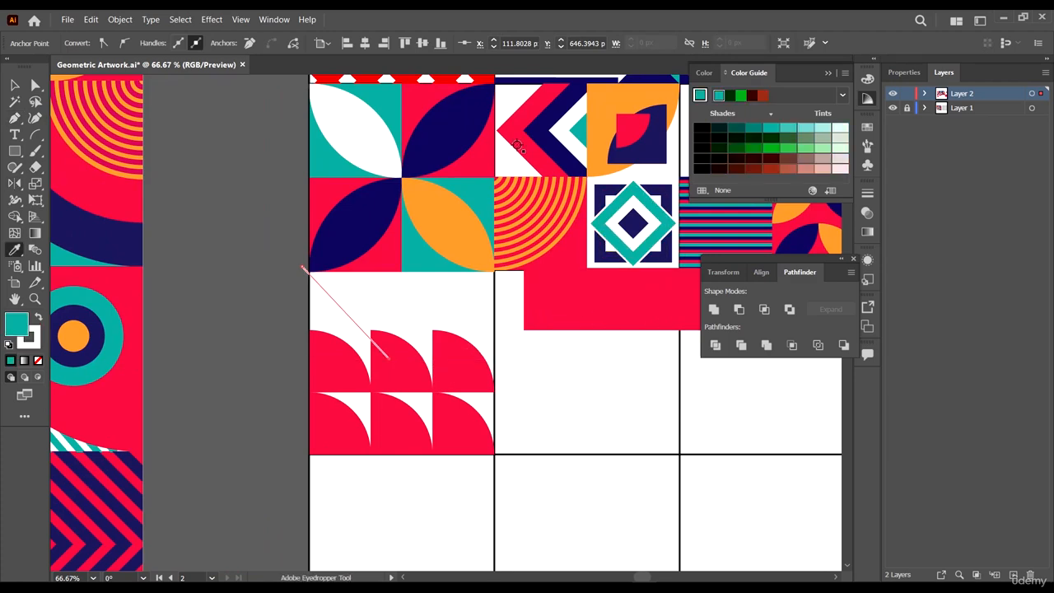
key("shift+x")
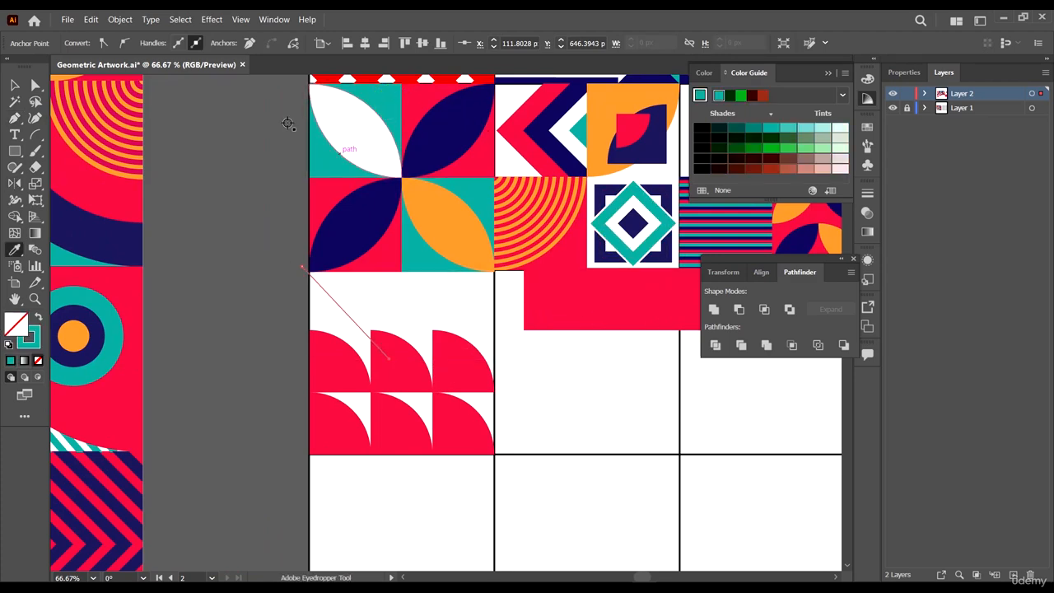
- Set the diagonal path's stroke weight to 9 pt
left_click(240, 19)
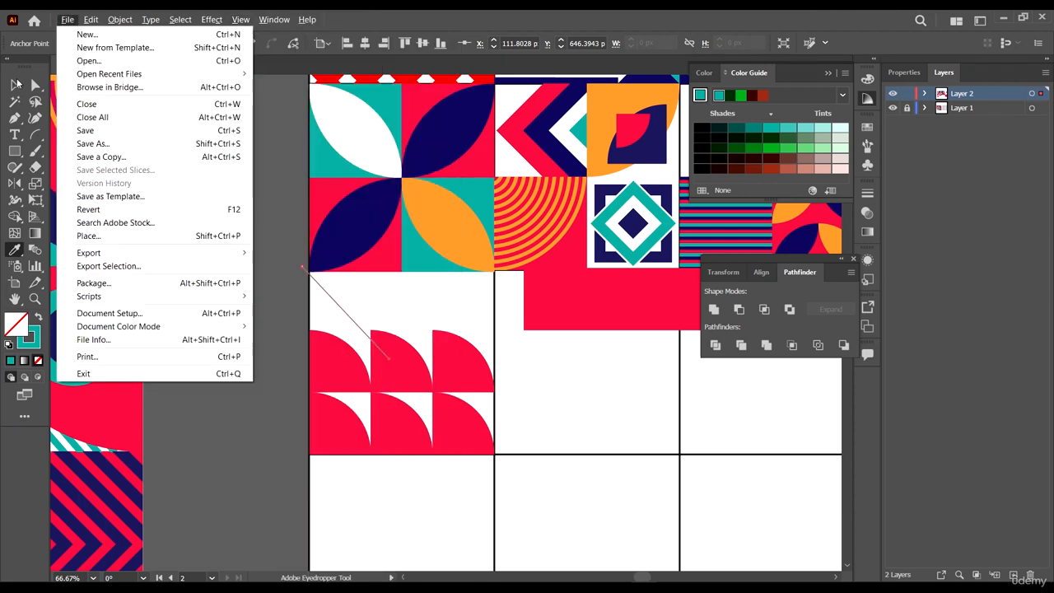
left_click(14, 95)
left_click(15, 85)
left_click(182, 212)
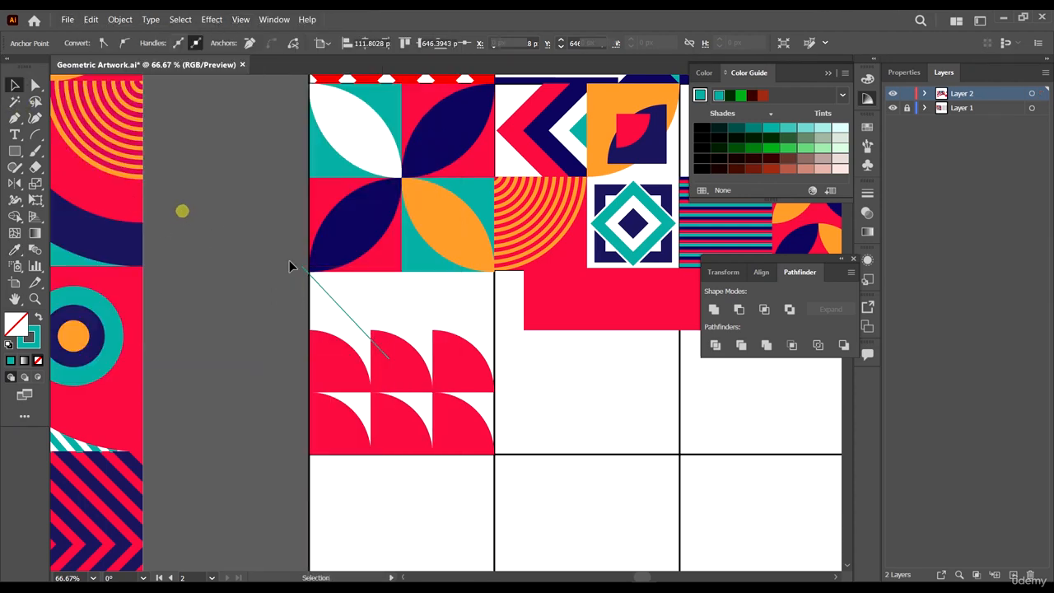
left_click(348, 314)
left_click(184, 41)
scroll(183, 42, "up", 9)
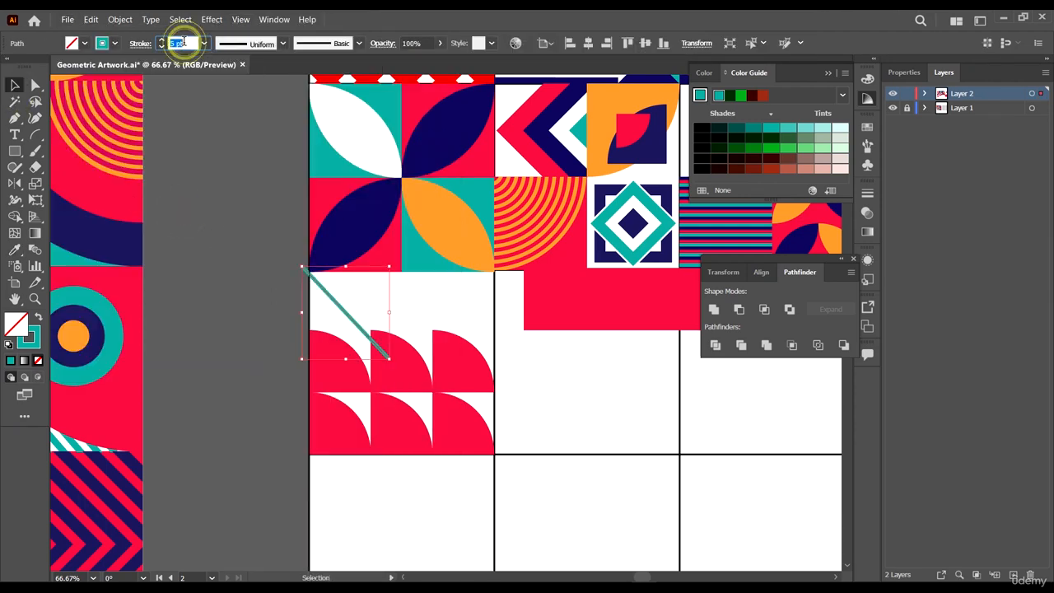
scroll(183, 41, "down", 2)
scroll(578, 316, "down", 4)
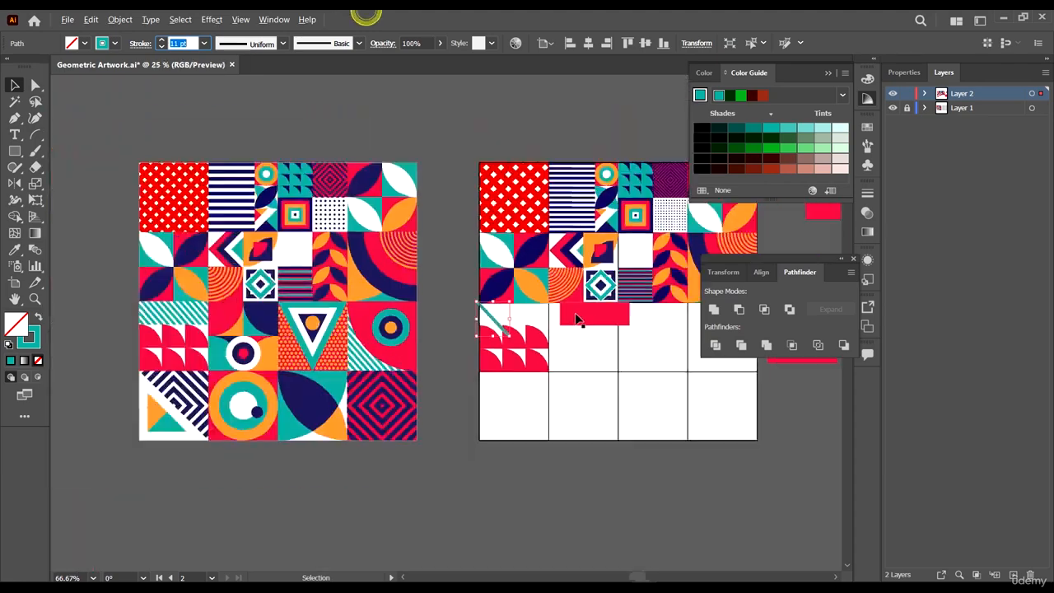
scroll(578, 307, "up", 3)
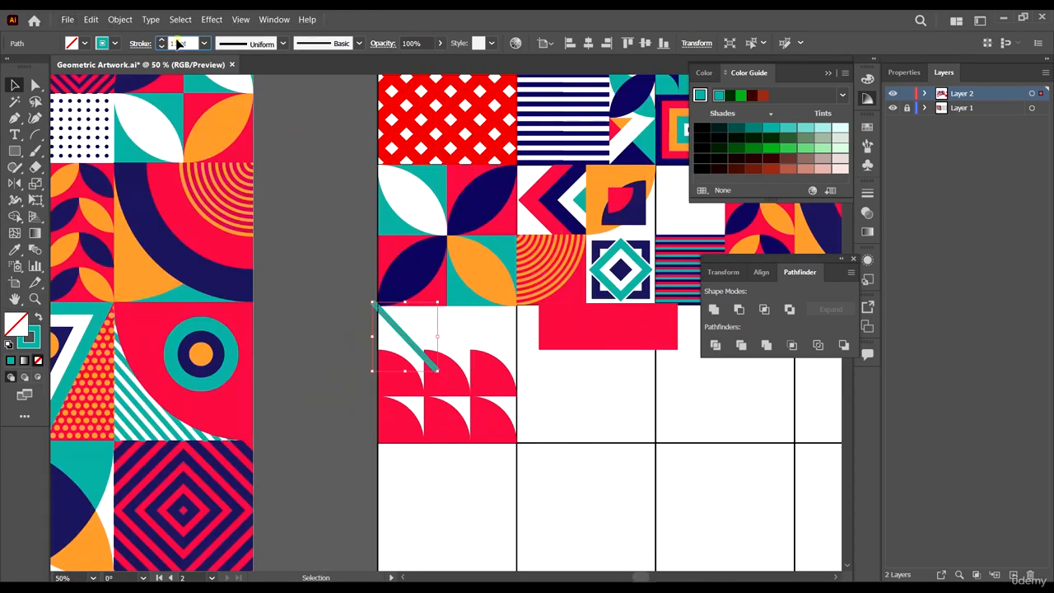
scroll(178, 43, "down", 2)
scroll(598, 313, "down", 3)
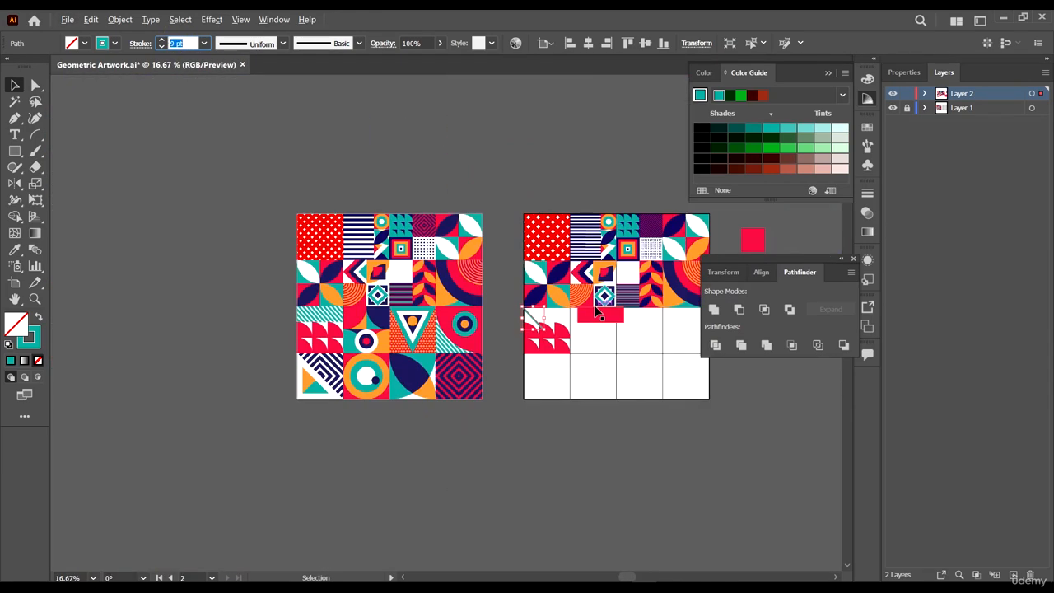
scroll(606, 315, "up", 4)
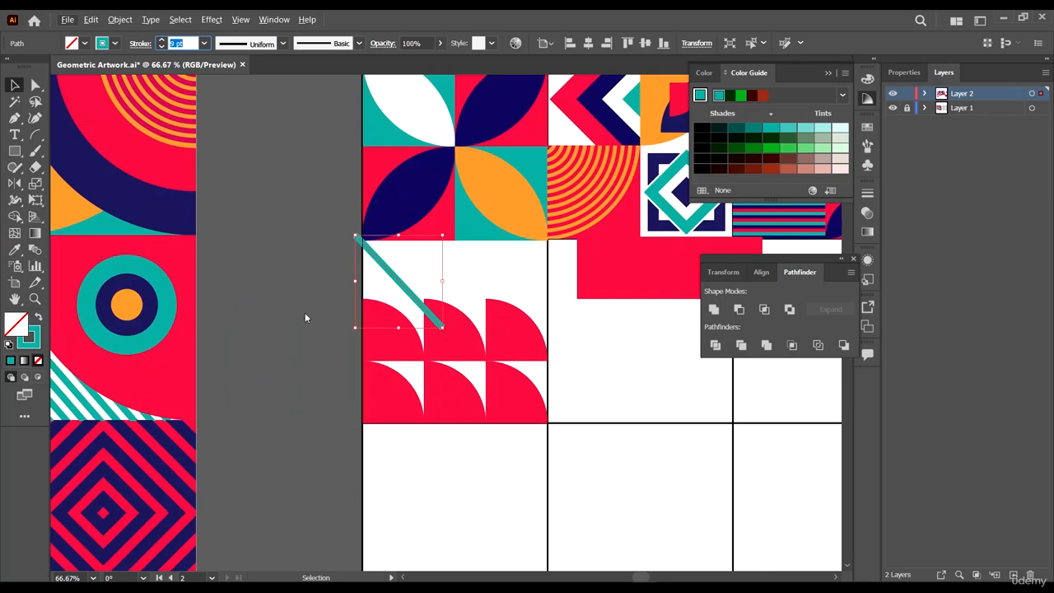
- Move the diagonal line left so it starts outside the cell's left edge
left_click(305, 313)
scroll(354, 260, "up", 3)
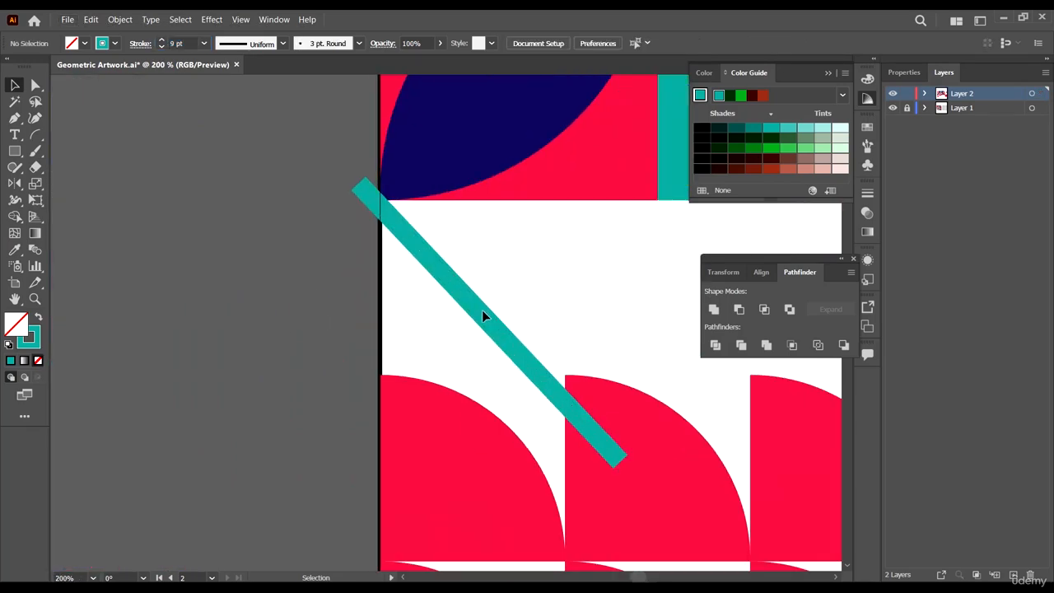
left_click_drag(483, 316, 372, 313)
left_click_drag(333, 325, 355, 336)
scroll(355, 336, "down", 3)
left_click_drag(508, 393, 437, 398)
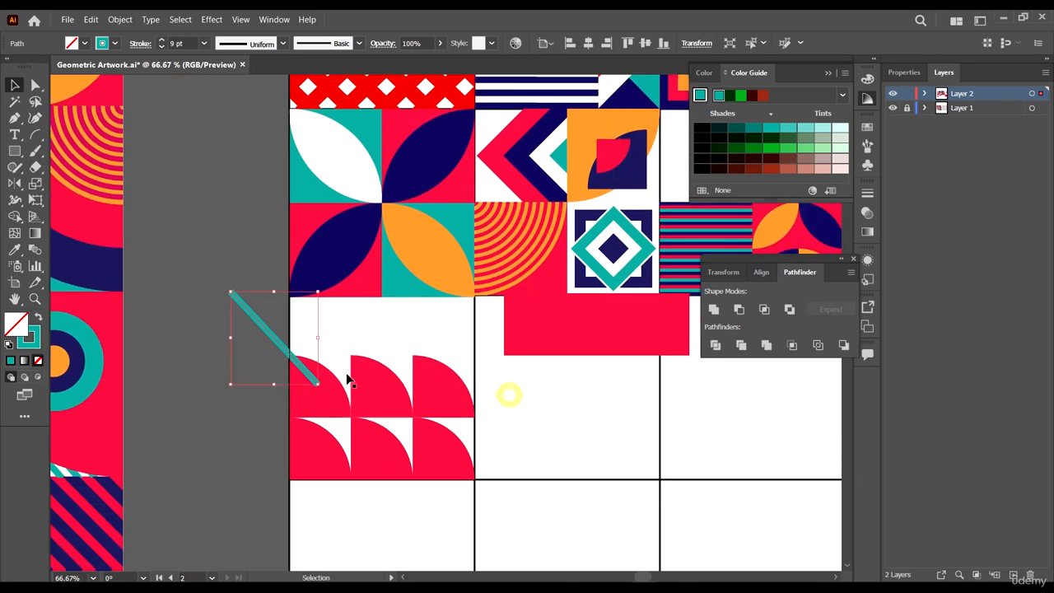
left_click_drag(280, 347, 500, 327)
key("ctrl+y")
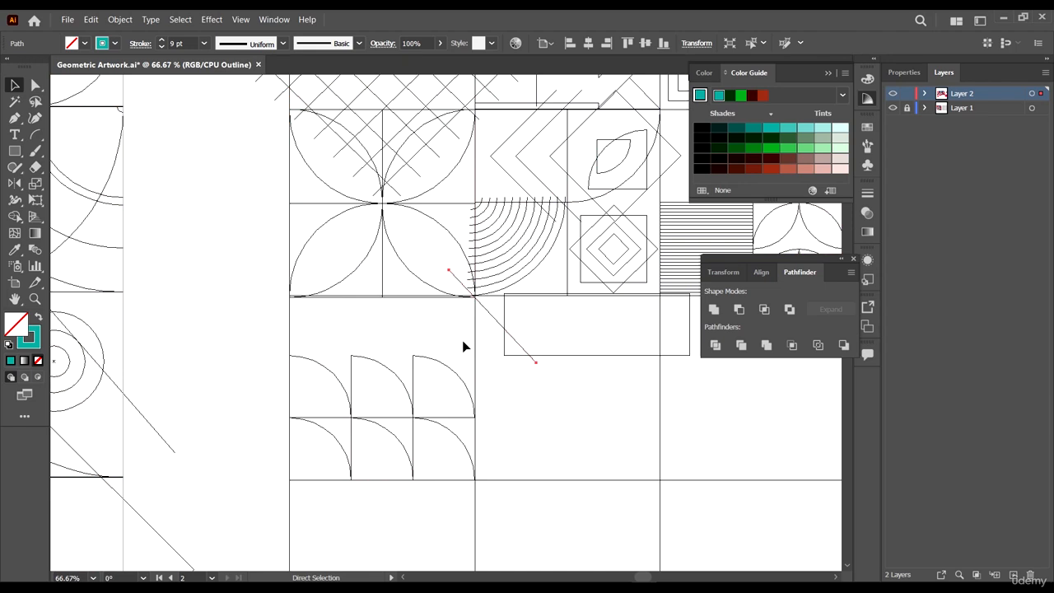
key("ctrl+y")
key("ctrl+z")
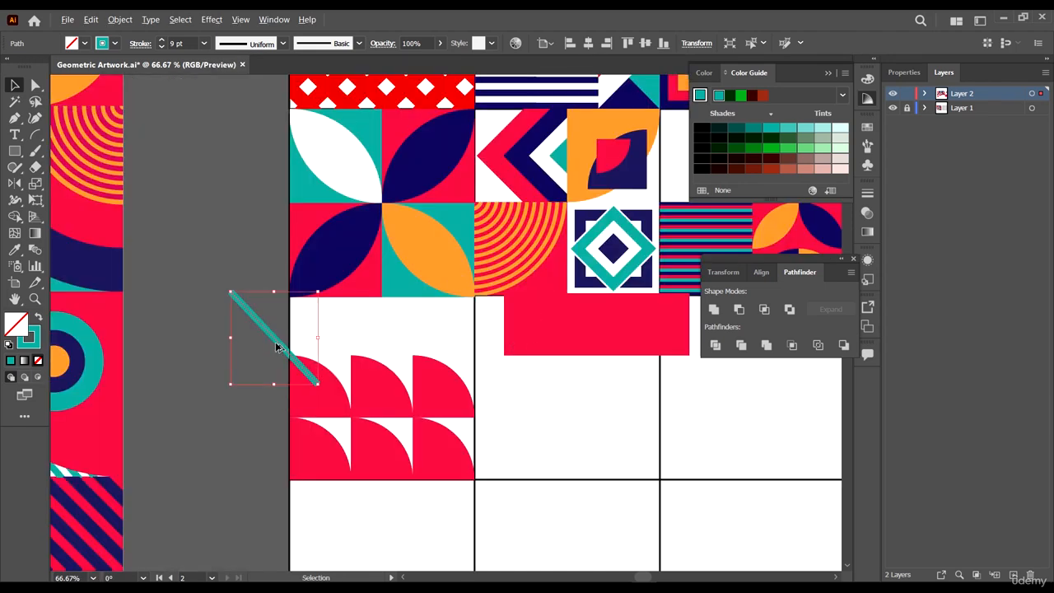
- Duplicate the diagonal line horizontally to the cell's right edge and blend the two lines together
left_click_drag(276, 346, 495, 329)
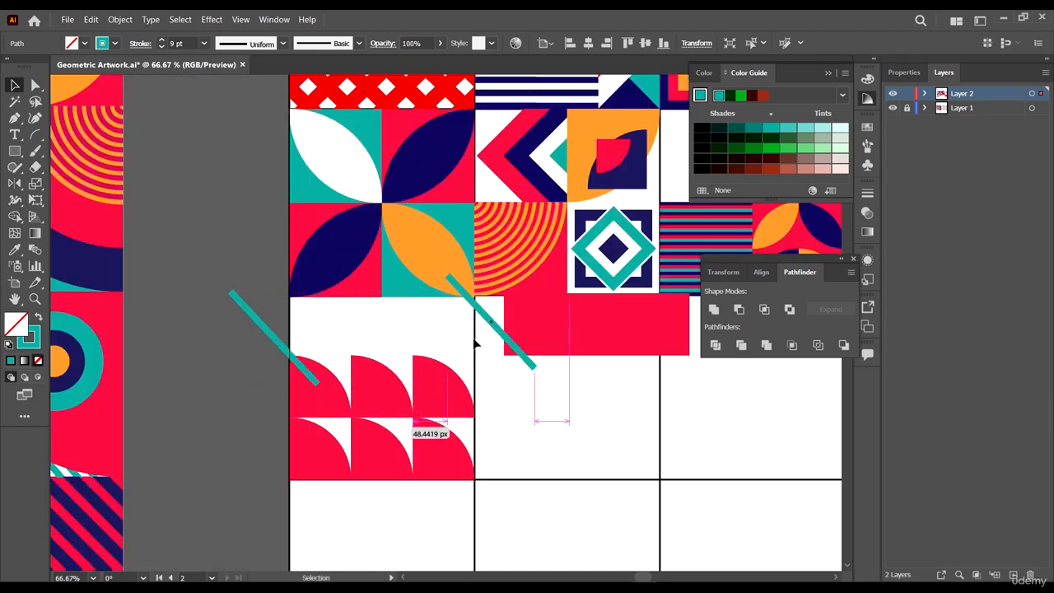
left_click(36, 253)
left_click(272, 337)
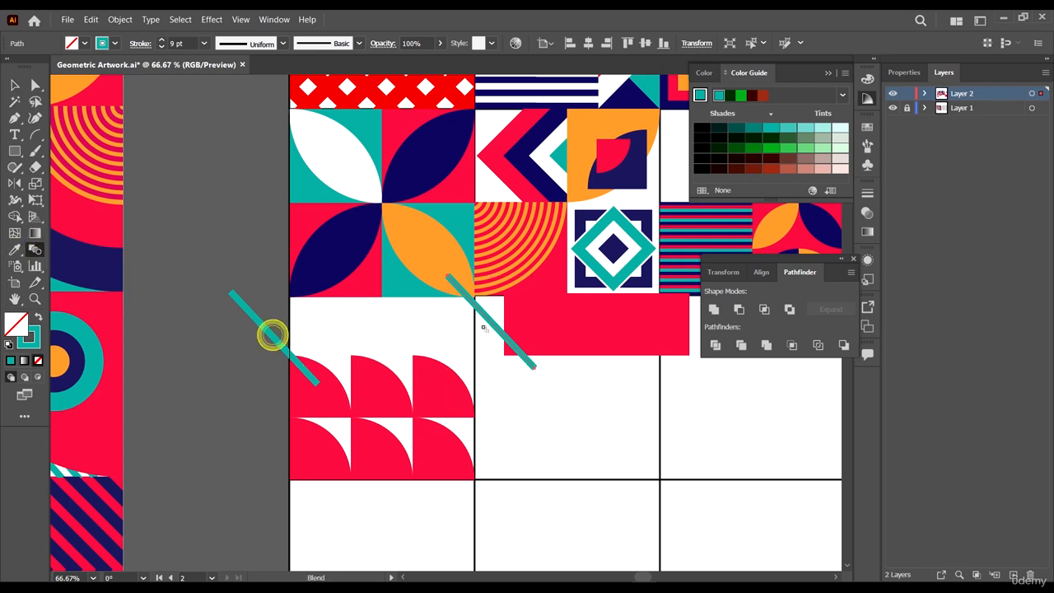
left_click(492, 325)
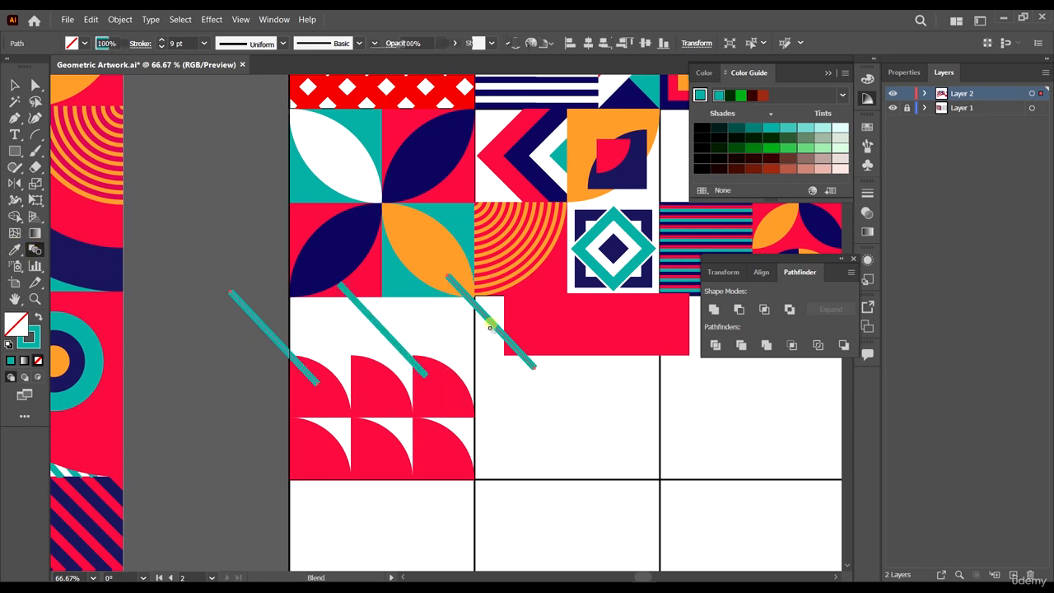
- Set the blend spacing to Specified Steps with 13 steps
double_click(33, 252)
left_click(659, 157)
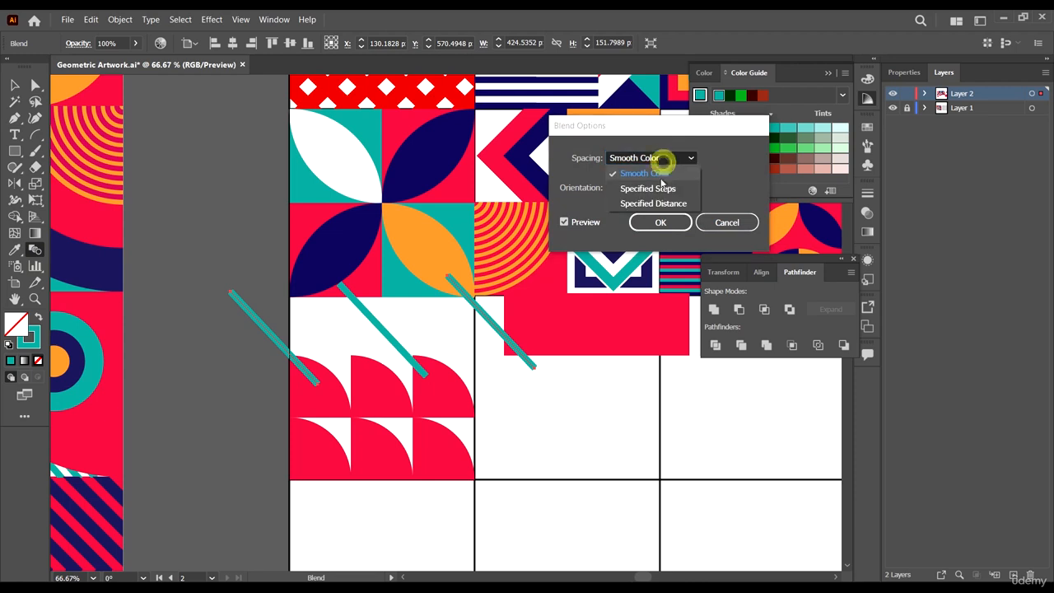
left_click(661, 188)
type("0")
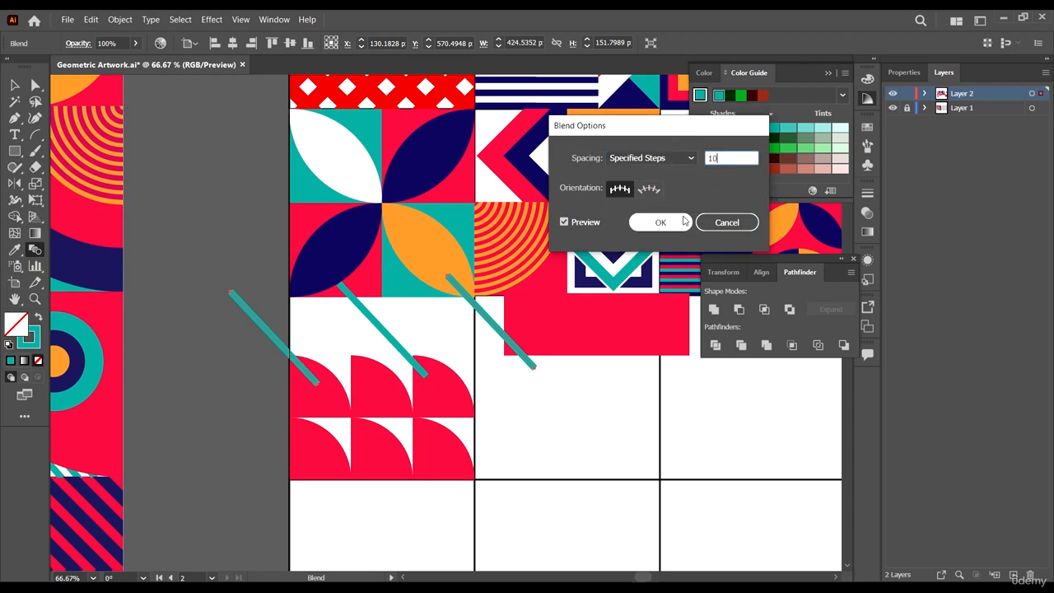
left_click(665, 220)
double_click(33, 251)
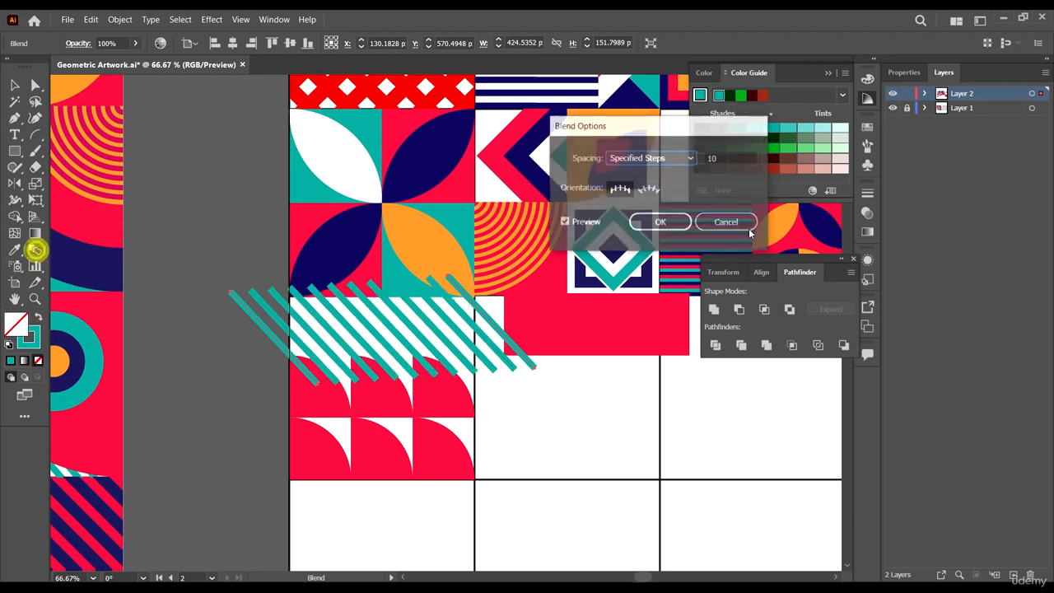
double_click(726, 158)
type("10")
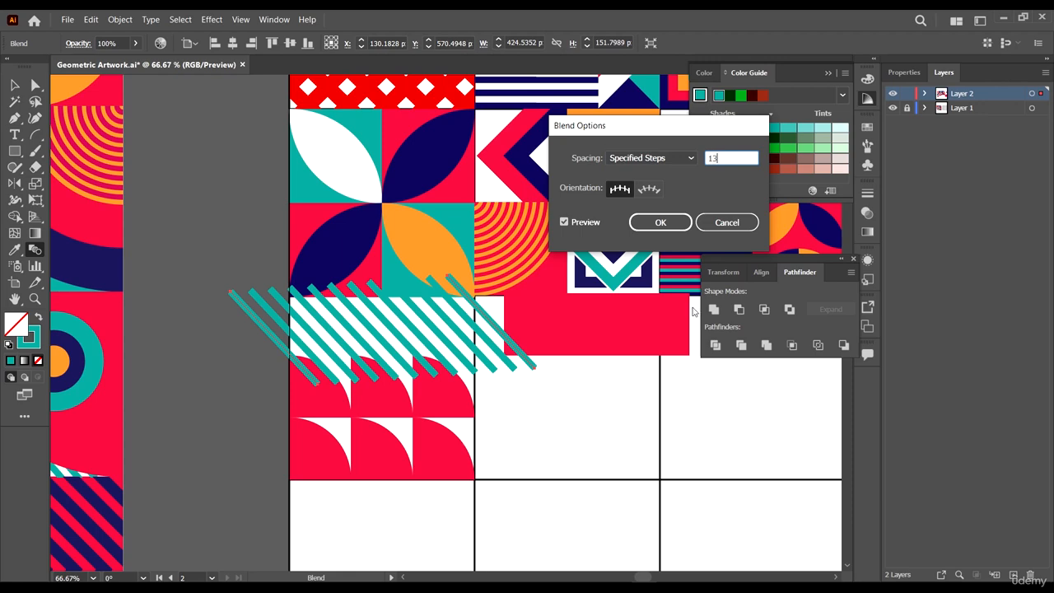
left_click(660, 222)
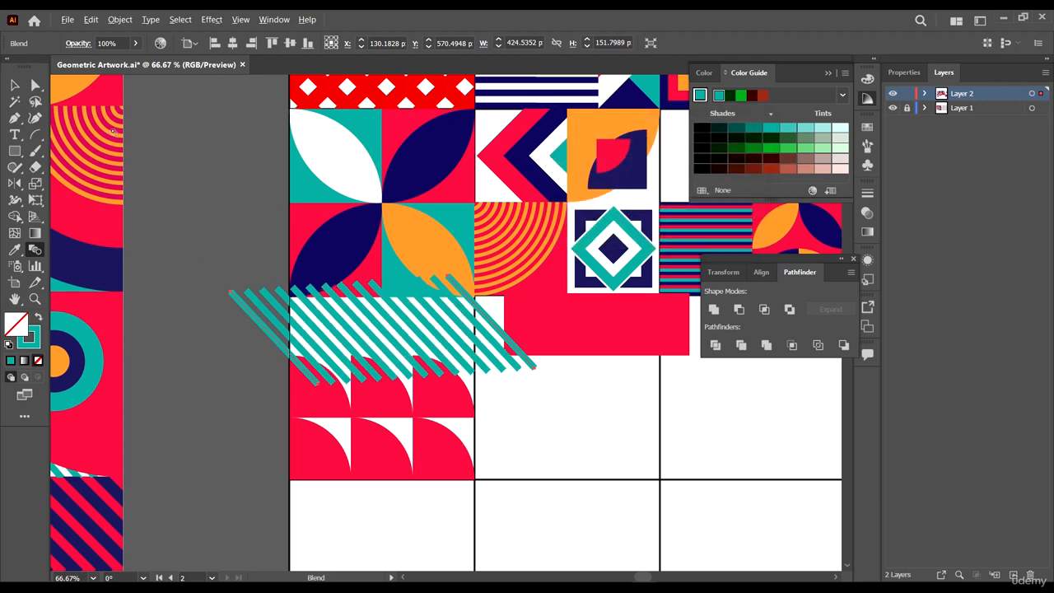
- Move the red strip horizontally over the striped cell and bring it to the front
left_click(14, 84)
left_click_drag(599, 322, 435, 324)
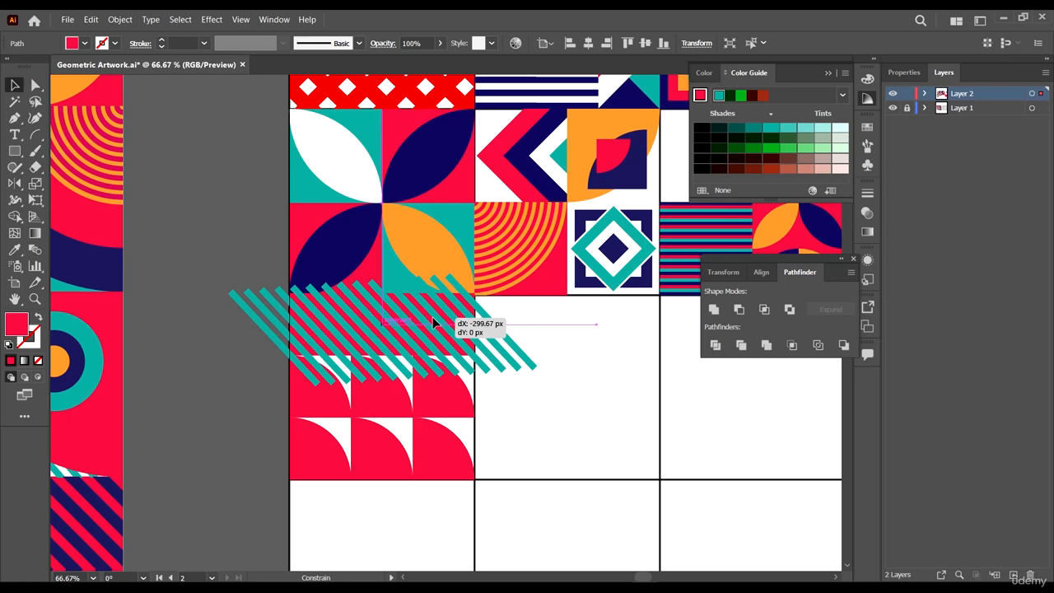
right_click(454, 313)
mouse_move(535, 252)
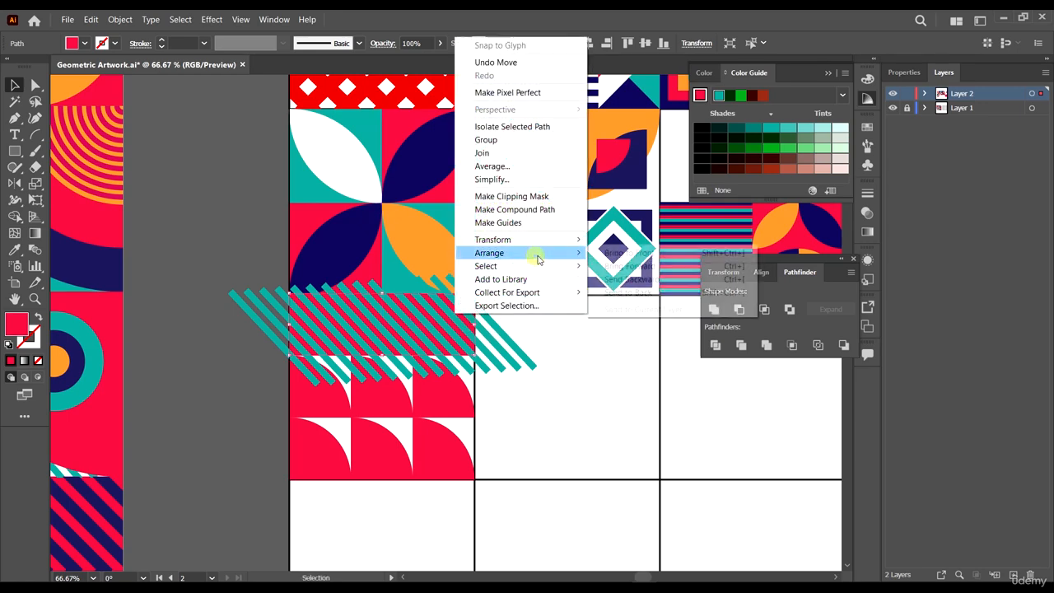
left_click(629, 253)
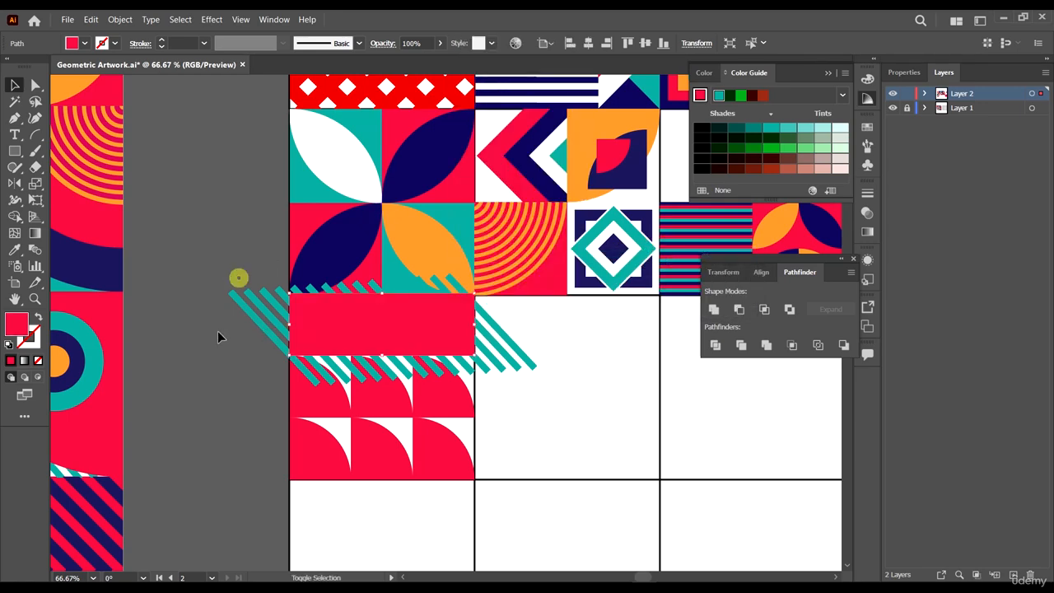
- Expand the blend of diagonal lines into separate objects
left_click_drag(238, 278, 218, 331)
left_click(219, 383)
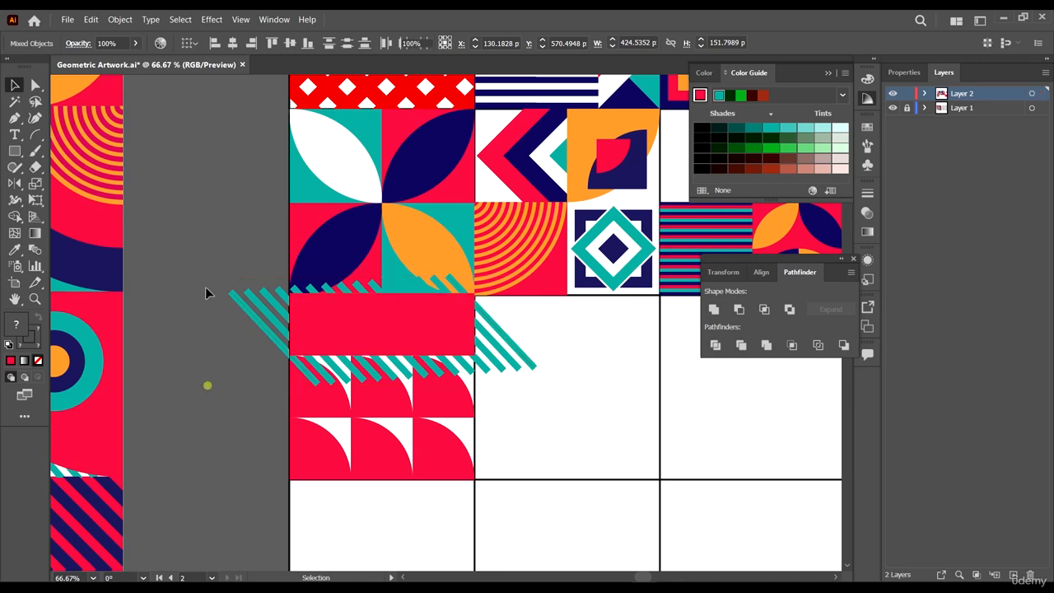
left_click(225, 281)
left_click(130, 21)
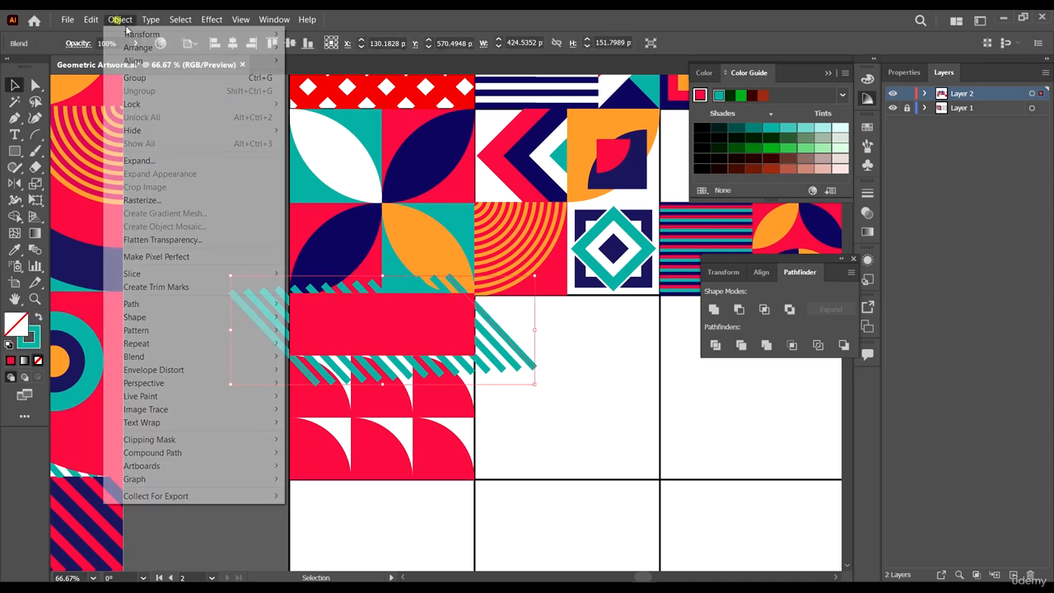
left_click(169, 160)
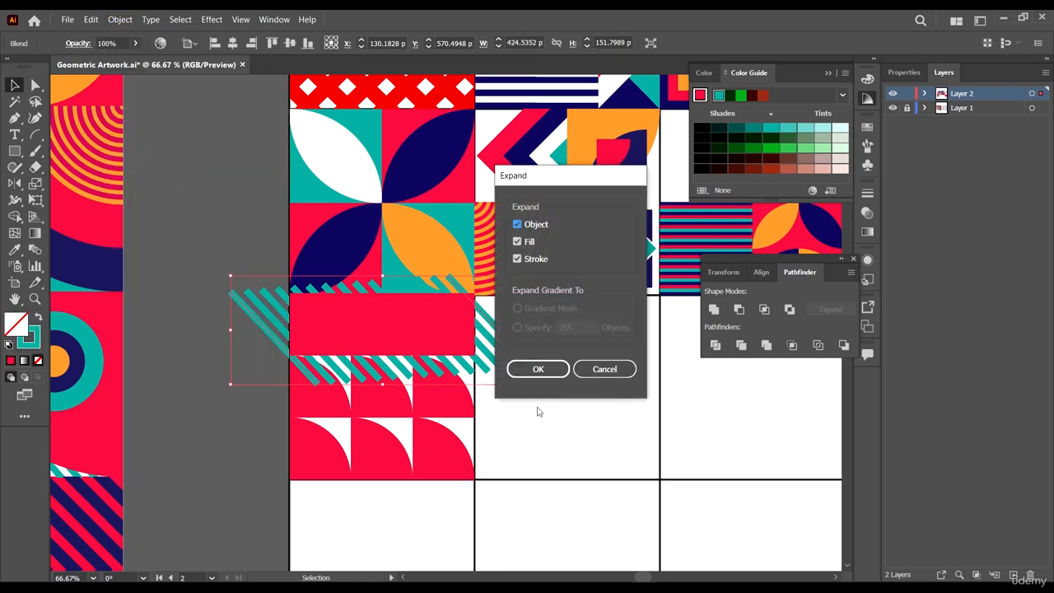
left_click(536, 370)
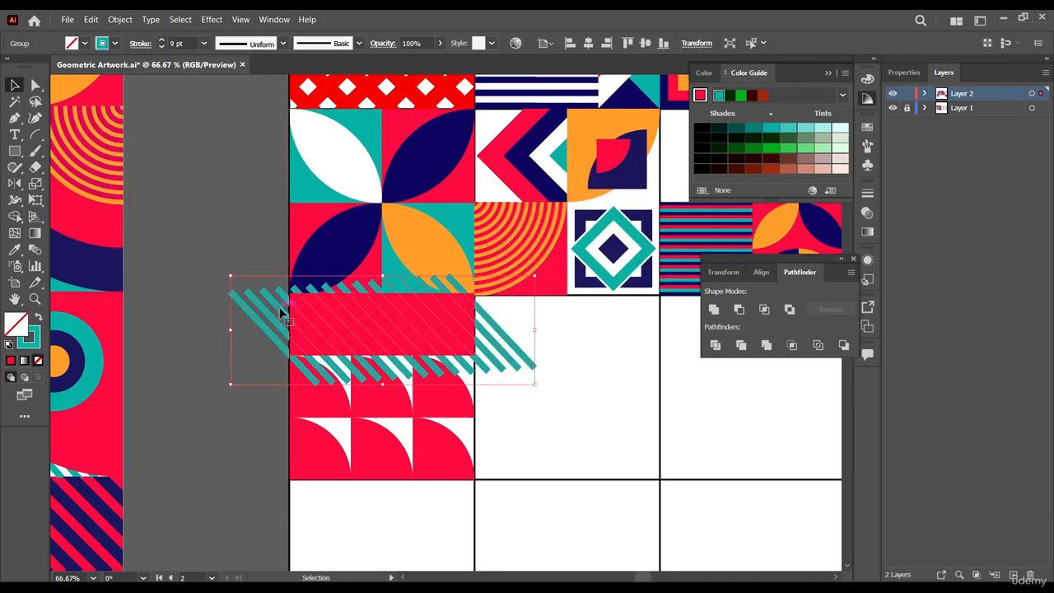
- Clip the expanded stripes with the red rectangle as a clipping mask
left_click(297, 353, "ctrl+shift")
scroll(477, 334, "up", 4)
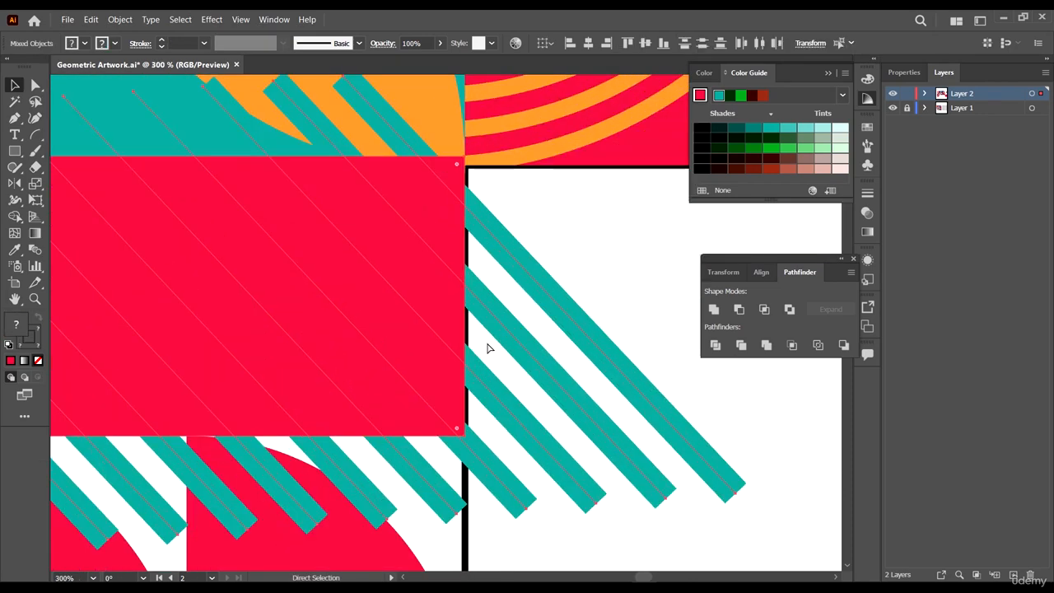
key("ctrl+7")
- Align the clipped stripe strip's edges with the cell's top edge and the quarter-circle row below
scroll(478, 170, "up", 3)
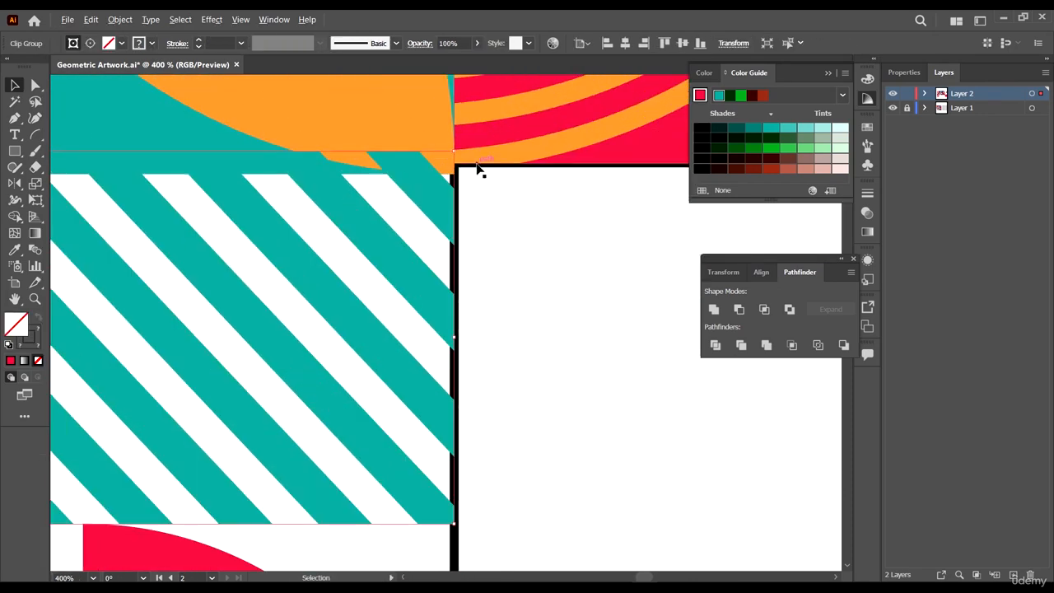
left_click(406, 227)
left_click(379, 215)
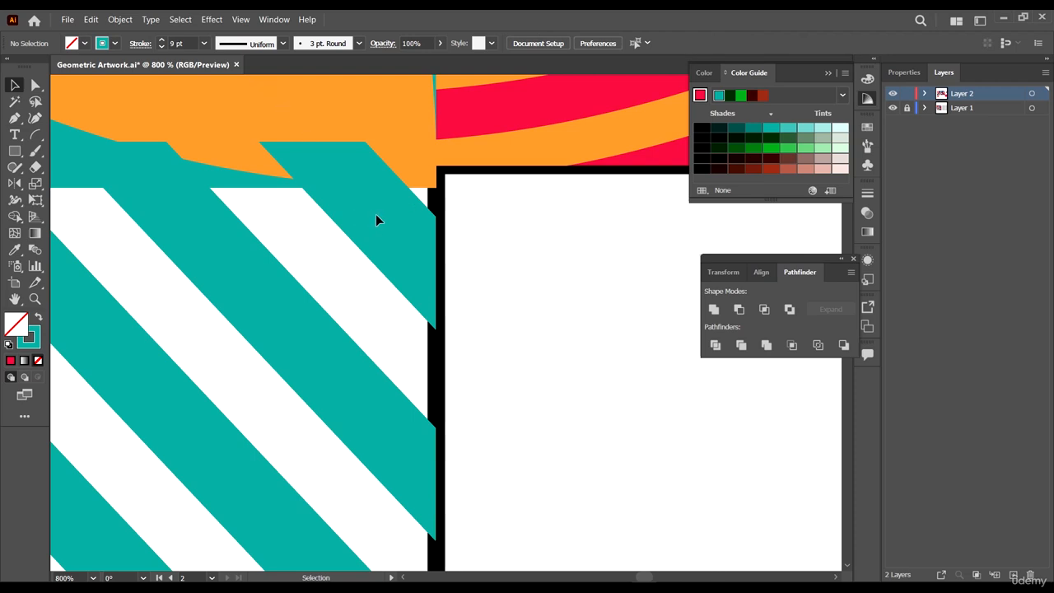
left_click(377, 213)
left_click_drag(378, 213, 374, 261)
scroll(522, 256, "down", 7)
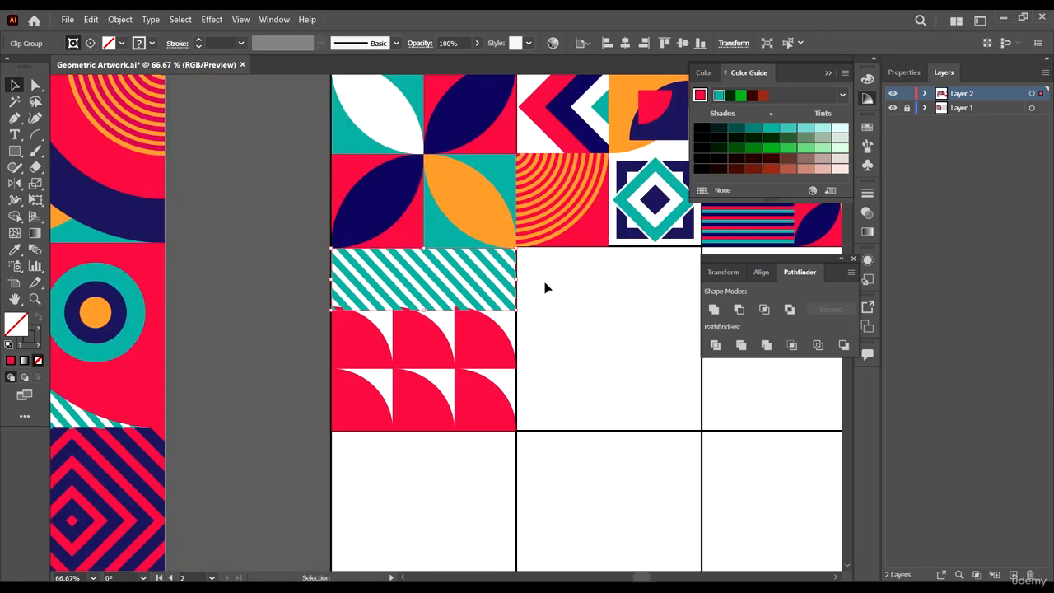
scroll(387, 314, "up", 1)
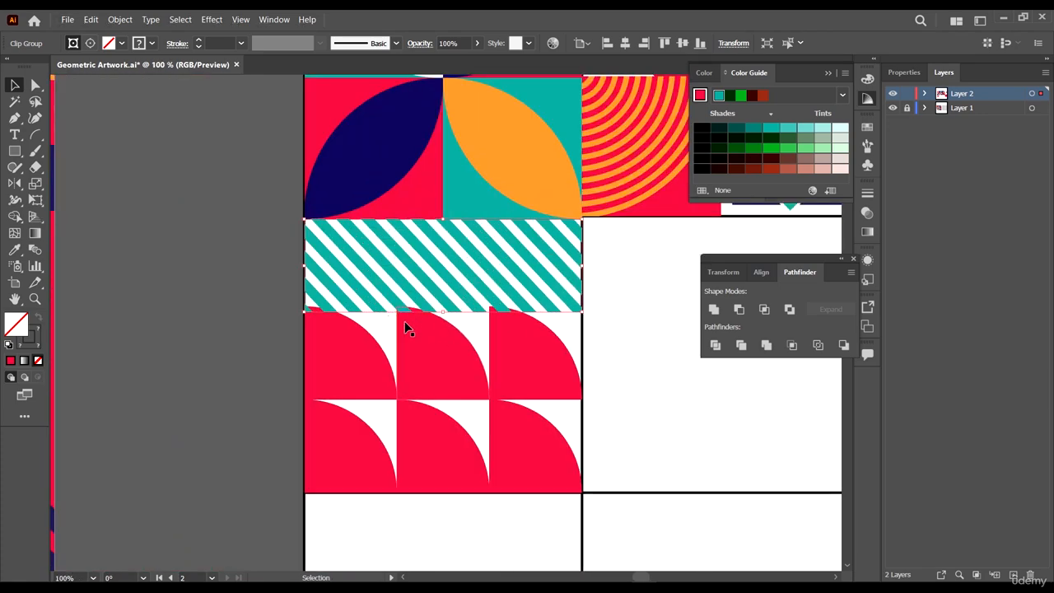
scroll(405, 325, "up", 1)
left_click_drag(481, 302, 482, 289)
left_click(144, 134)
scroll(362, 239, "down", 6)
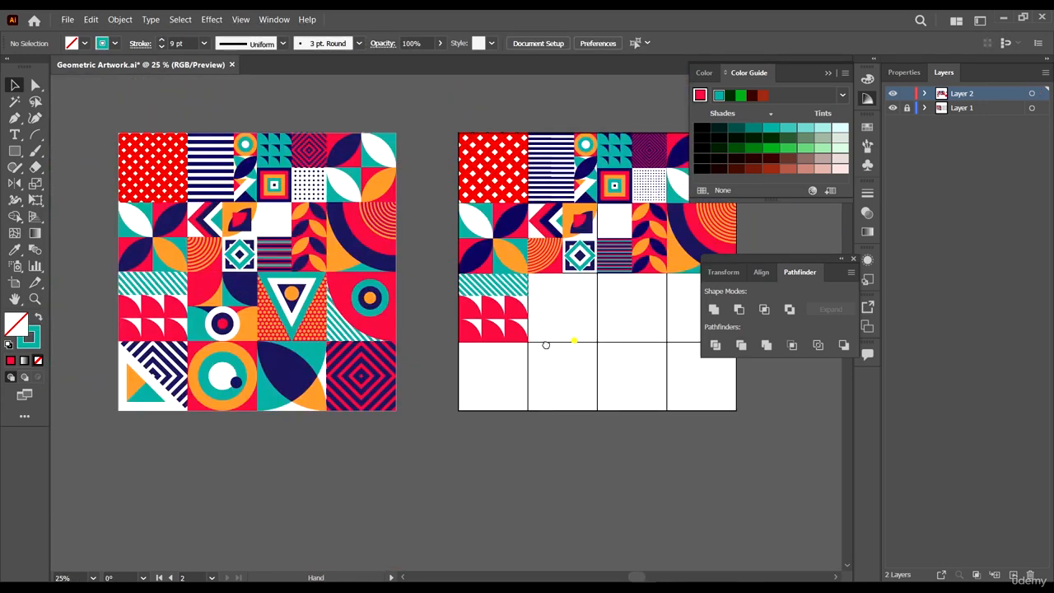
left_click_drag(568, 343, 489, 336)
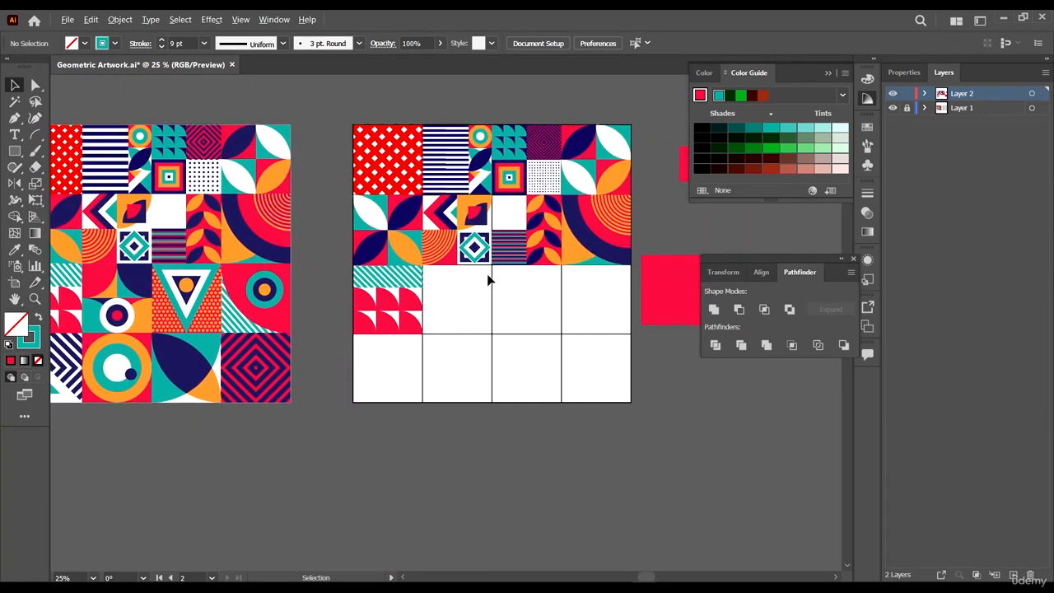
- Move the spare red square into the empty cell beside the quarter-circle cell and resize it to fill the cell
left_click(673, 299)
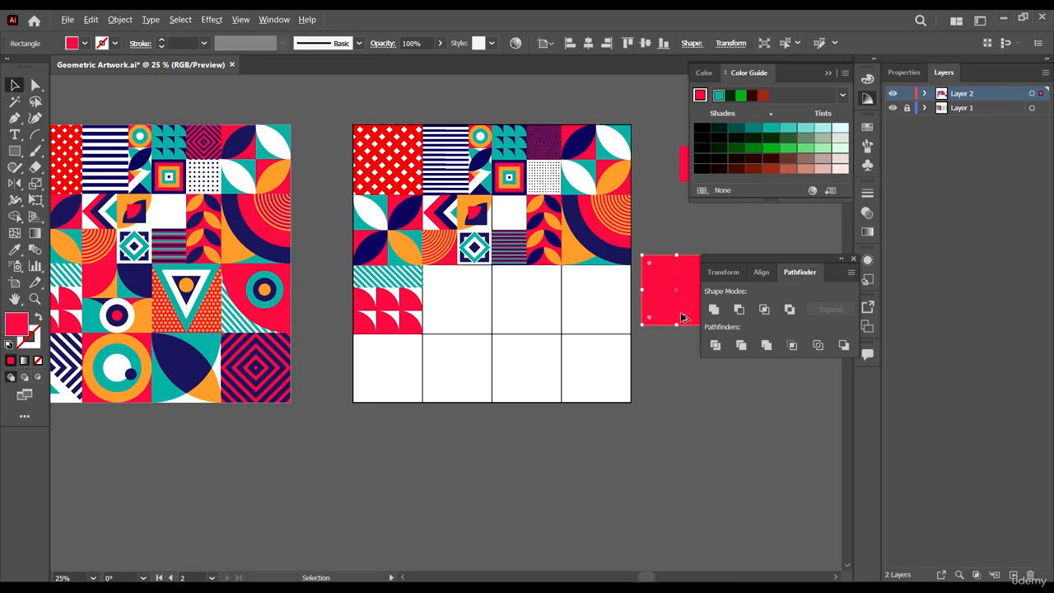
left_click_drag(682, 313, 458, 313)
scroll(464, 346, "up", 1)
scroll(464, 352, "up", 5)
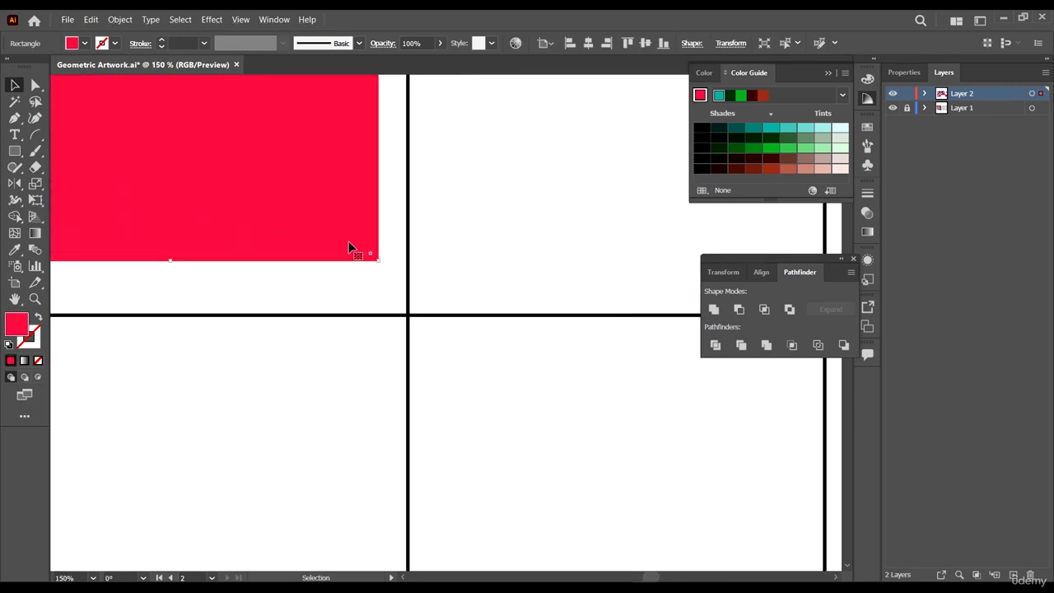
left_click_drag(348, 241, 401, 322)
scroll(403, 287, "up", 3)
scroll(400, 322, "down", 3)
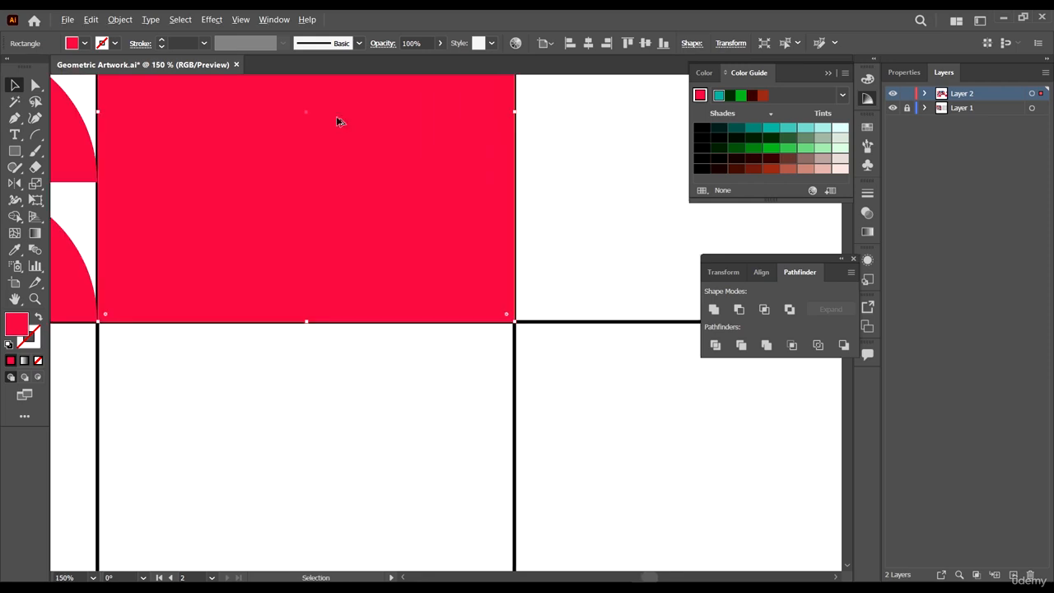
- Split the red square into a grid of 2 rows and 2 columns
left_click(119, 19)
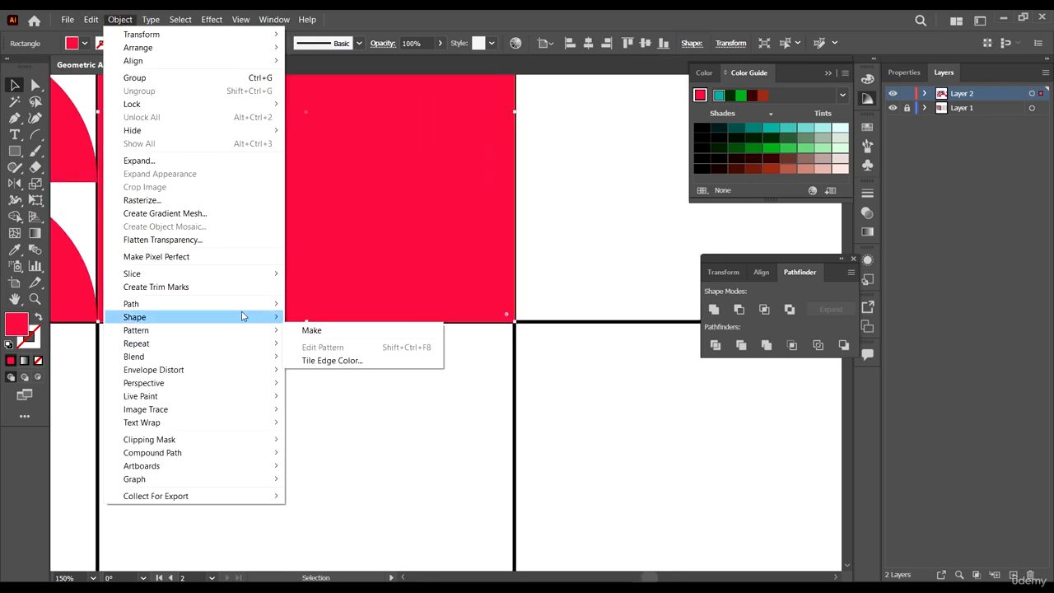
mouse_move(244, 304)
left_click(345, 434)
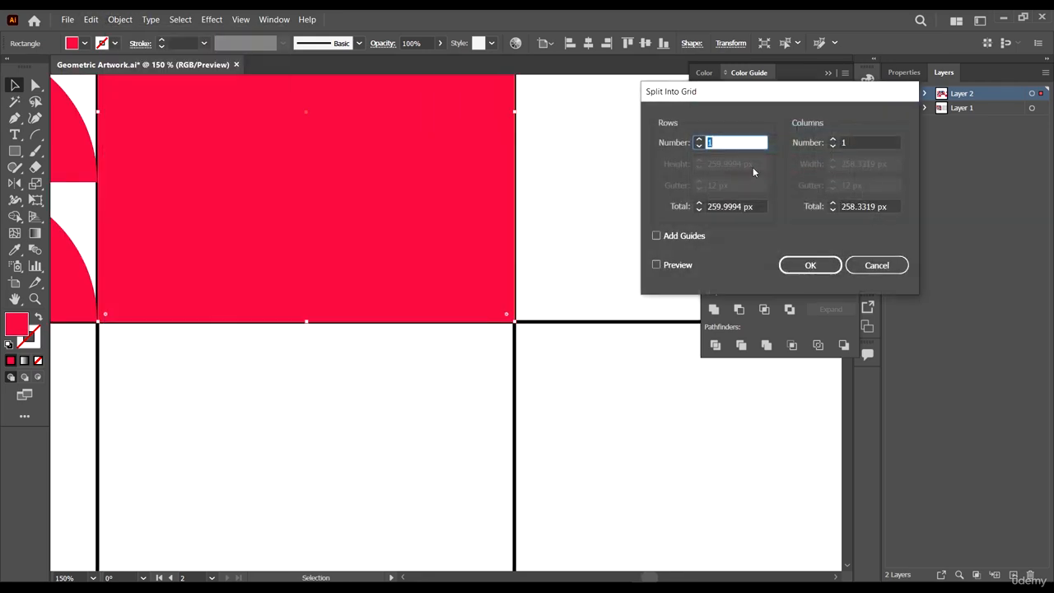
type("2")
left_click(871, 143)
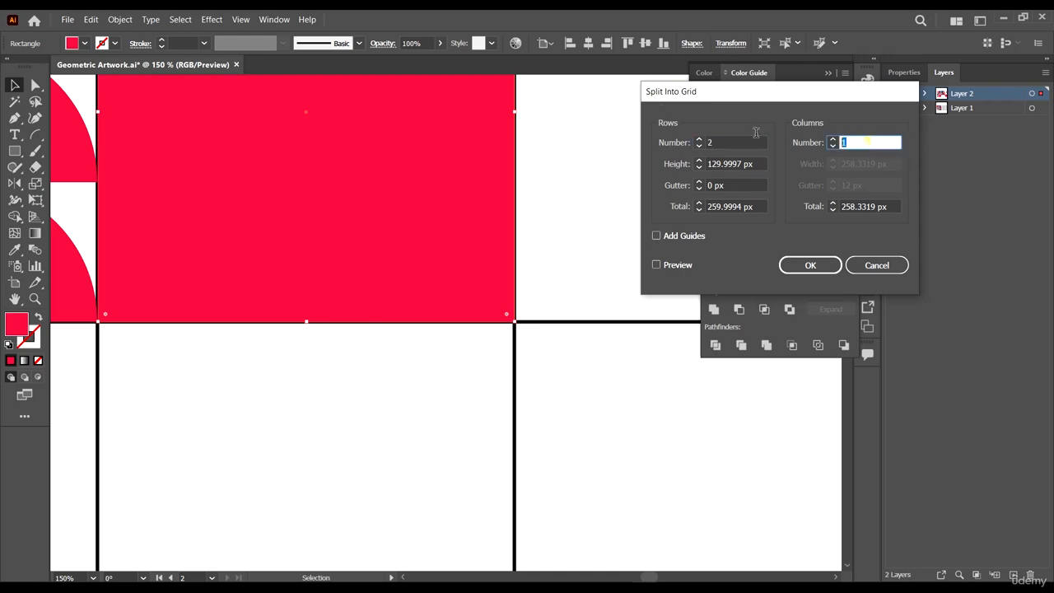
type("2")
left_click(813, 266)
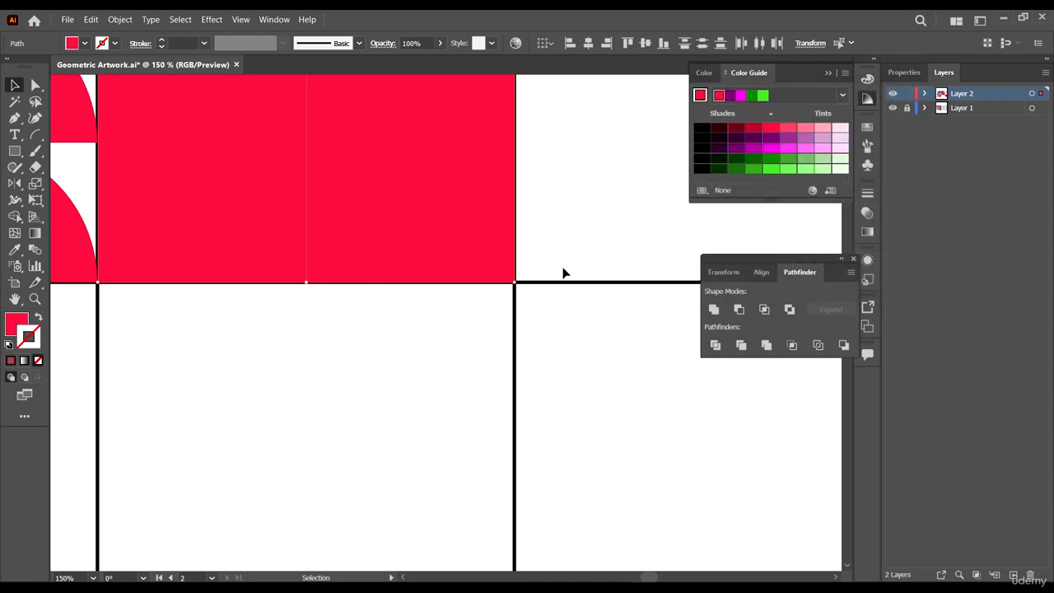
- Fill the top-left sub-square with orange sampled from the reference artwork
scroll(562, 272, "down", 4)
scroll(561, 263, "up", 1)
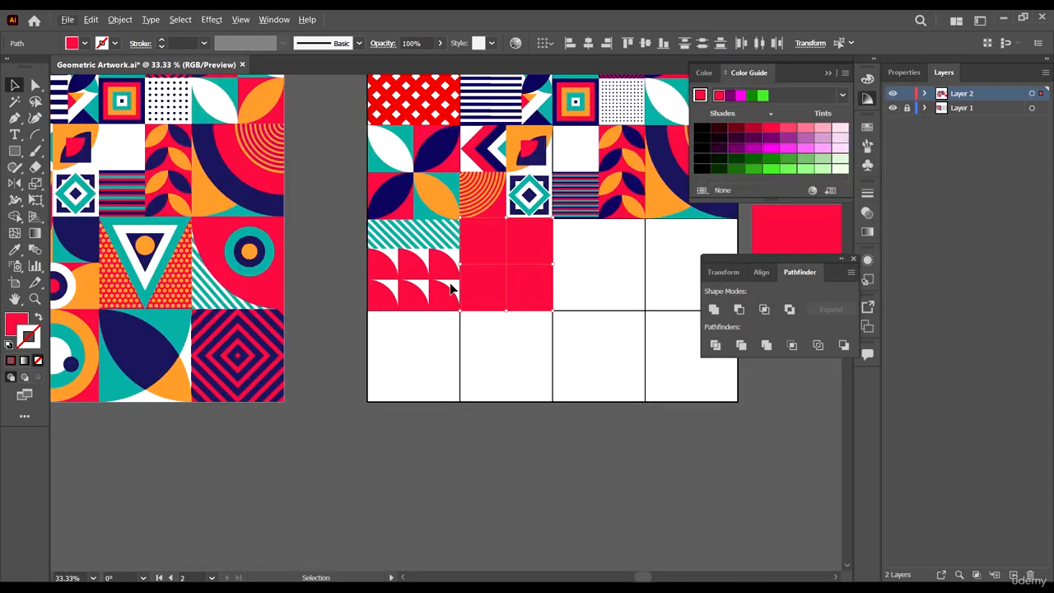
scroll(443, 324, "down", 1)
scroll(483, 318, "up", 1)
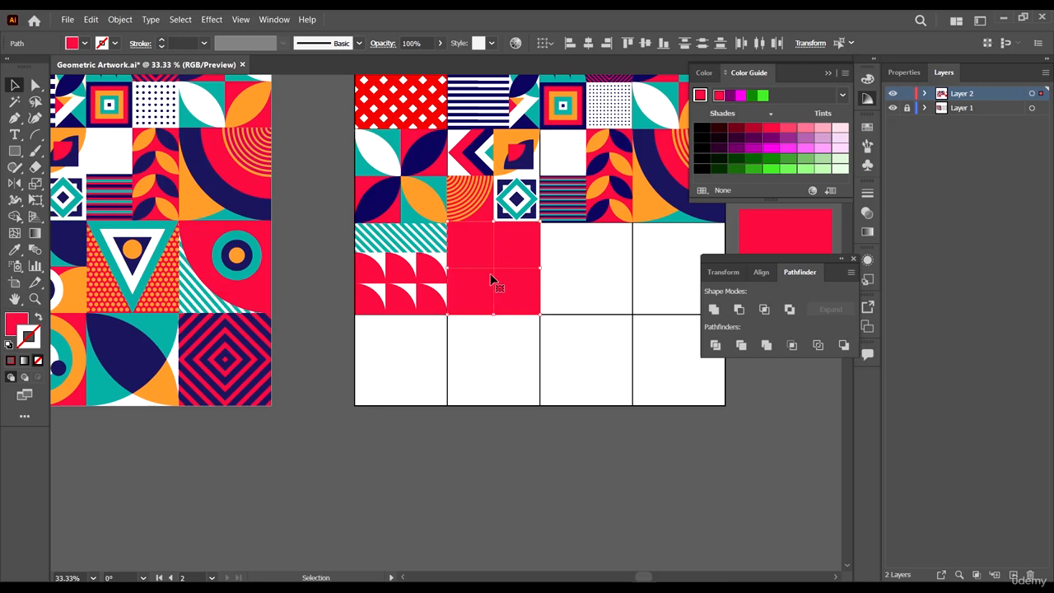
scroll(470, 319, "up", 1)
left_click(492, 437)
left_click(476, 295, "ctrl")
scroll(440, 329, "left", 1)
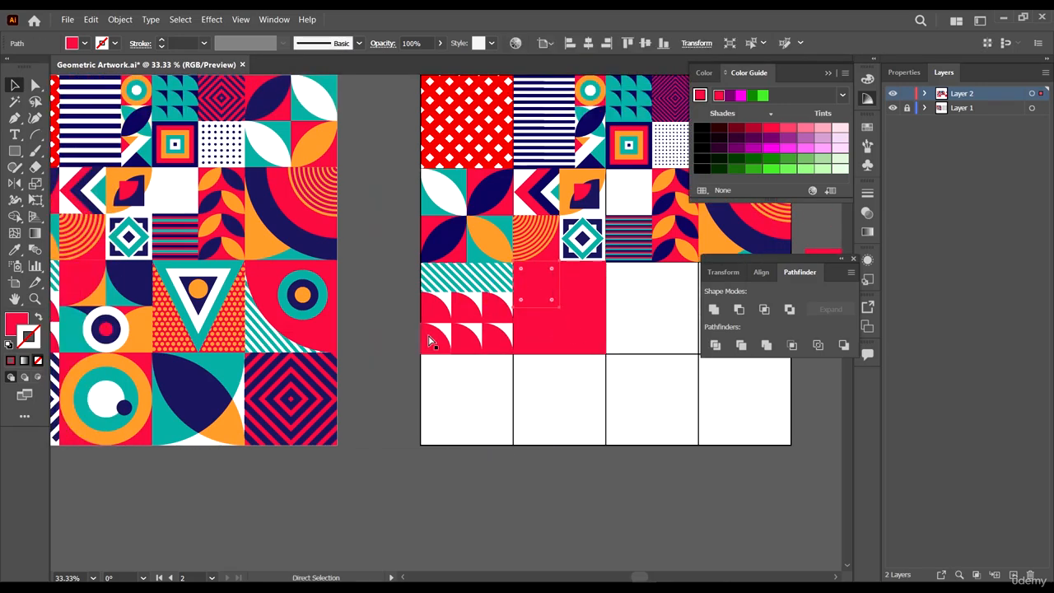
scroll(428, 340, "left", 1)
key("i")
left_click(154, 296)
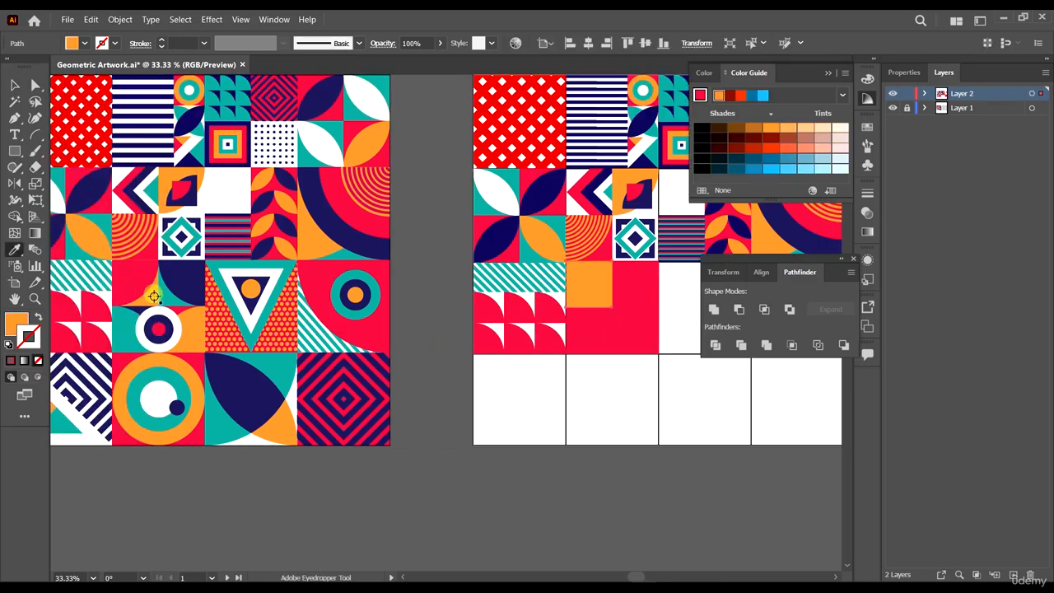
- Fill the top-right sub-square with teal sampled from the reference artwork
key("a")
left_click(640, 280)
key("i")
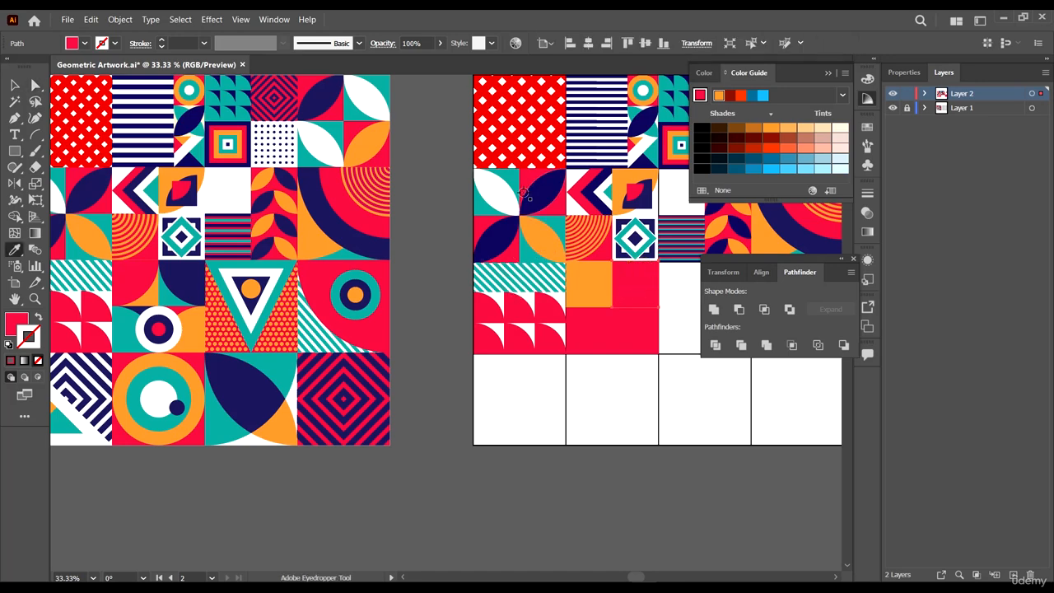
left_click(484, 201)
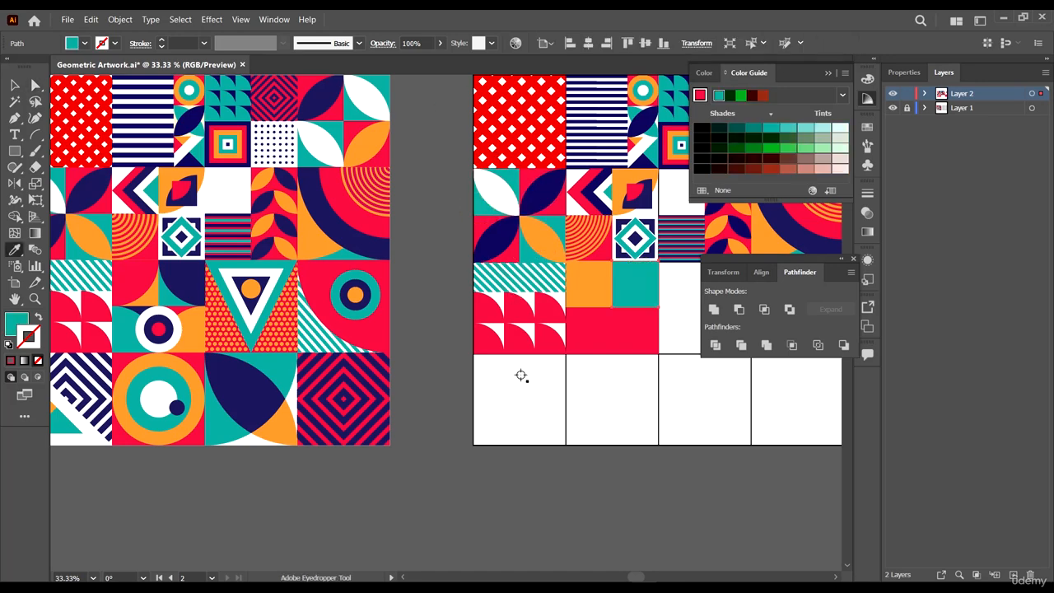
- Fill the bottom-left sub-square with navy sampled from the existing artwork
key("a")
left_click(599, 329)
key("i")
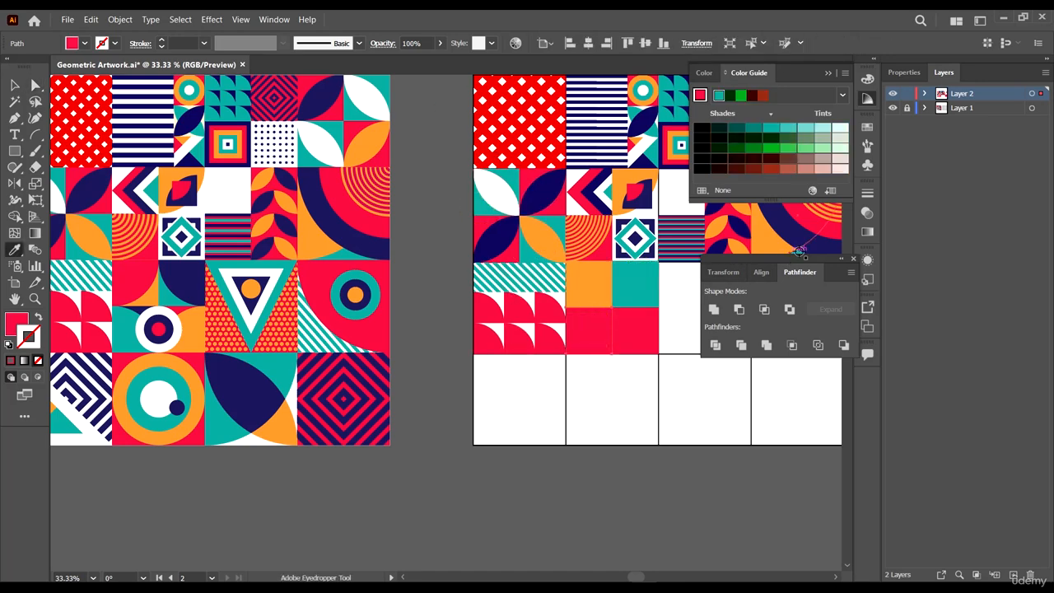
left_click(799, 239)
- Round the bottom-right sub-square's top-left corner fully into a quarter circle and fill it orange
key("a")
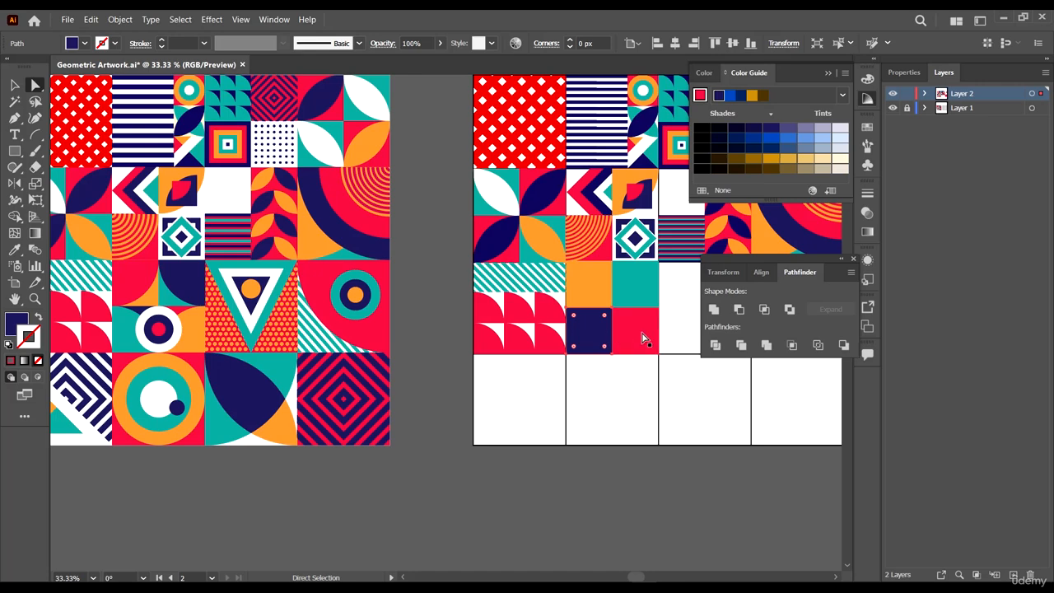
left_click(645, 338)
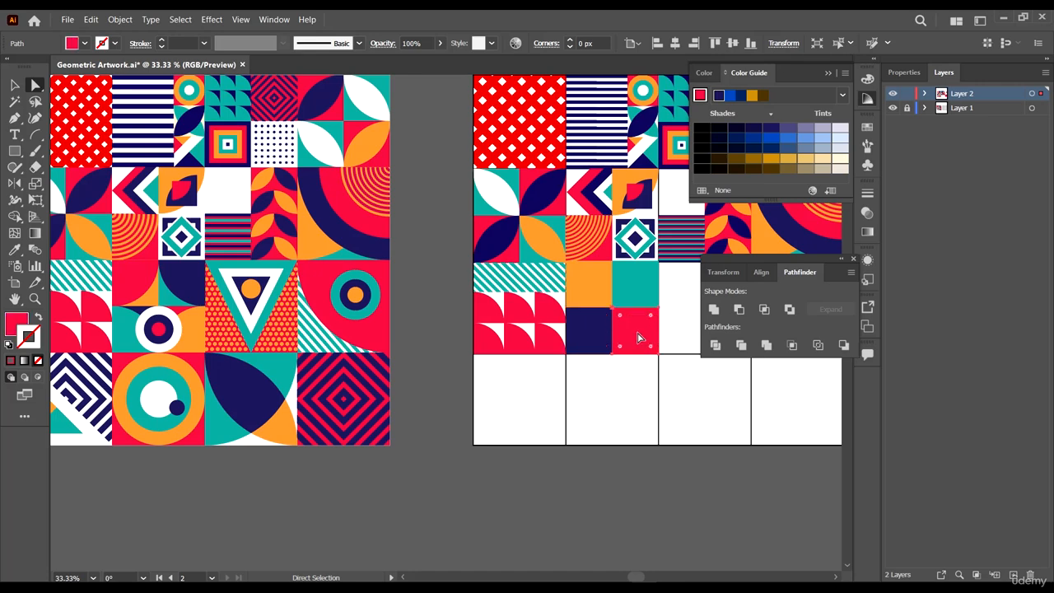
key("v")
left_click(581, 318, "shift")
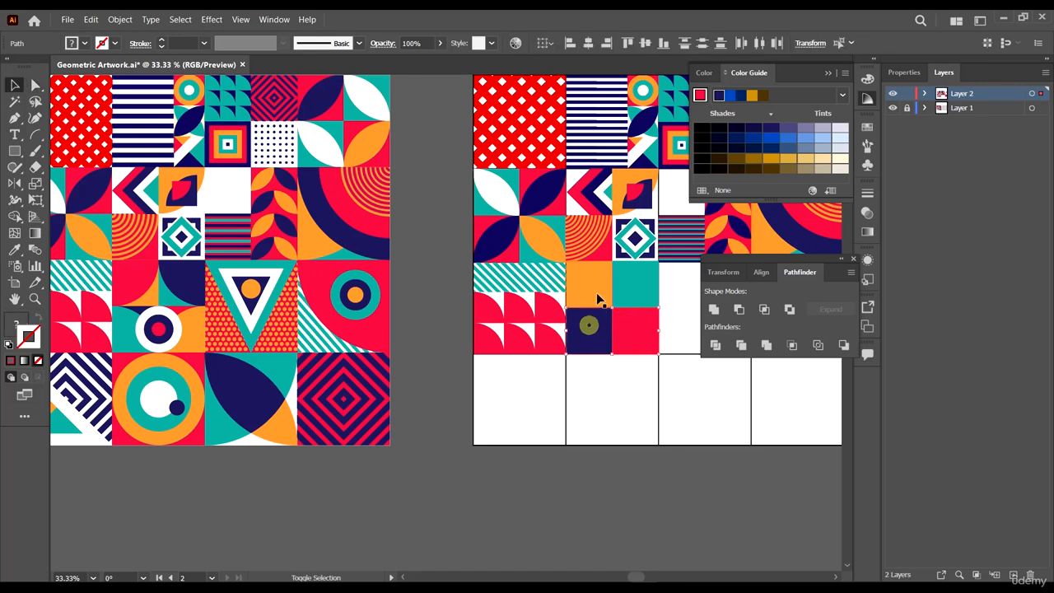
left_click(596, 286, "shift")
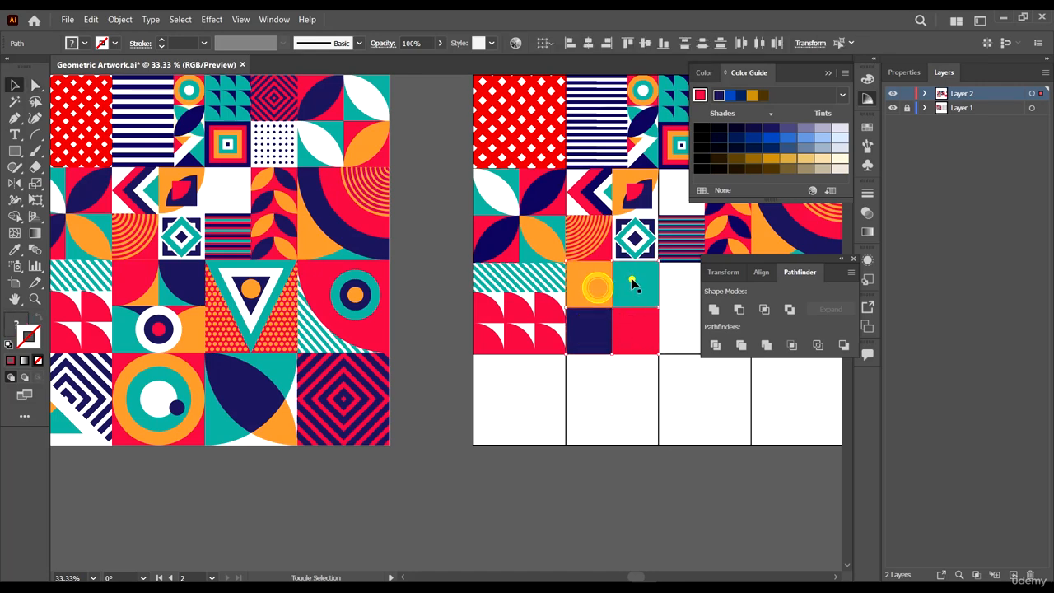
left_click(656, 498)
key("a")
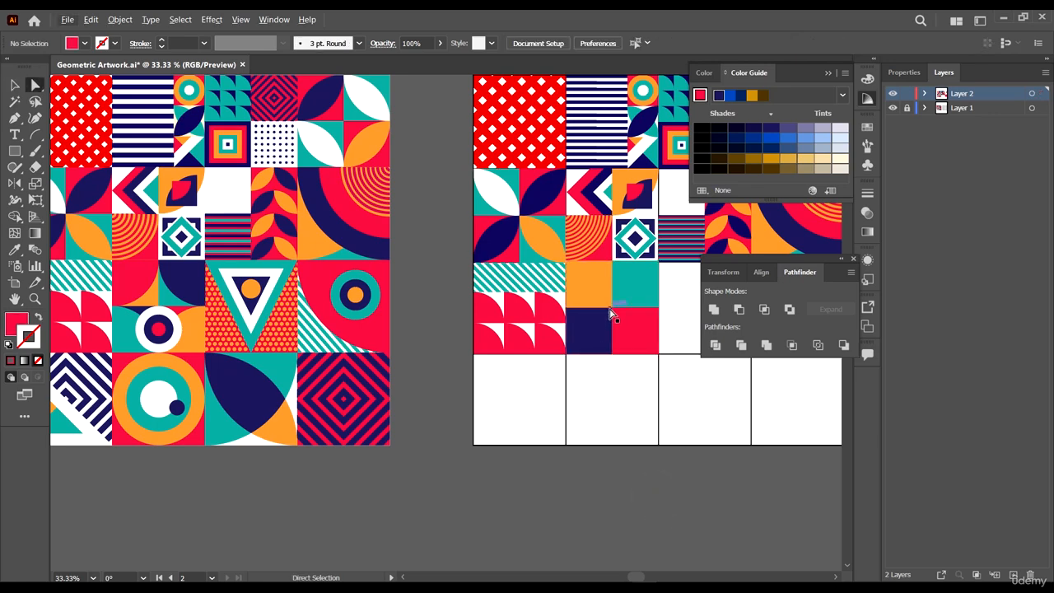
left_click(613, 311)
left_click(620, 319)
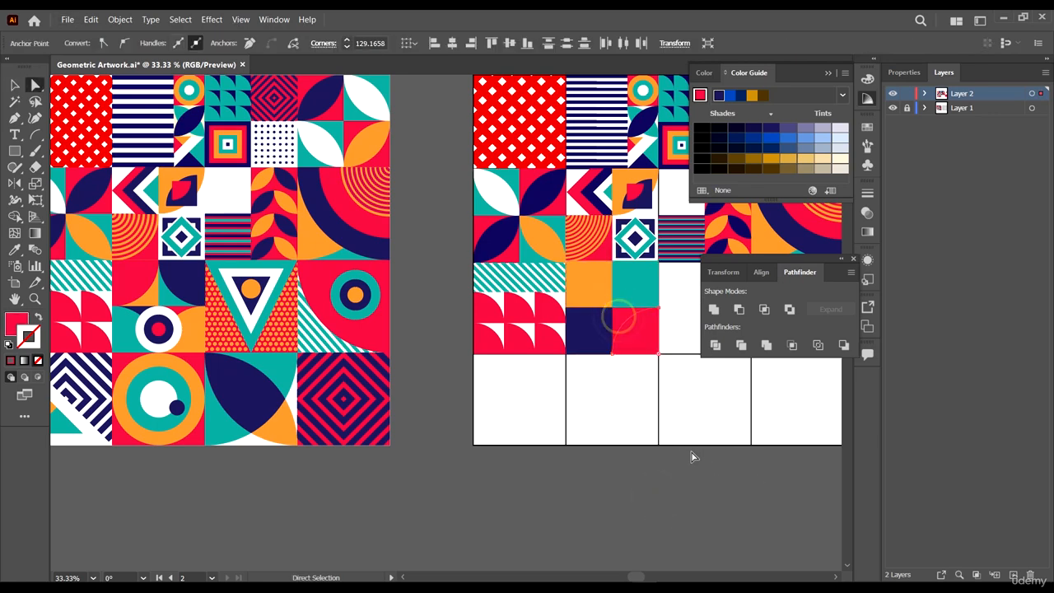
key("i")
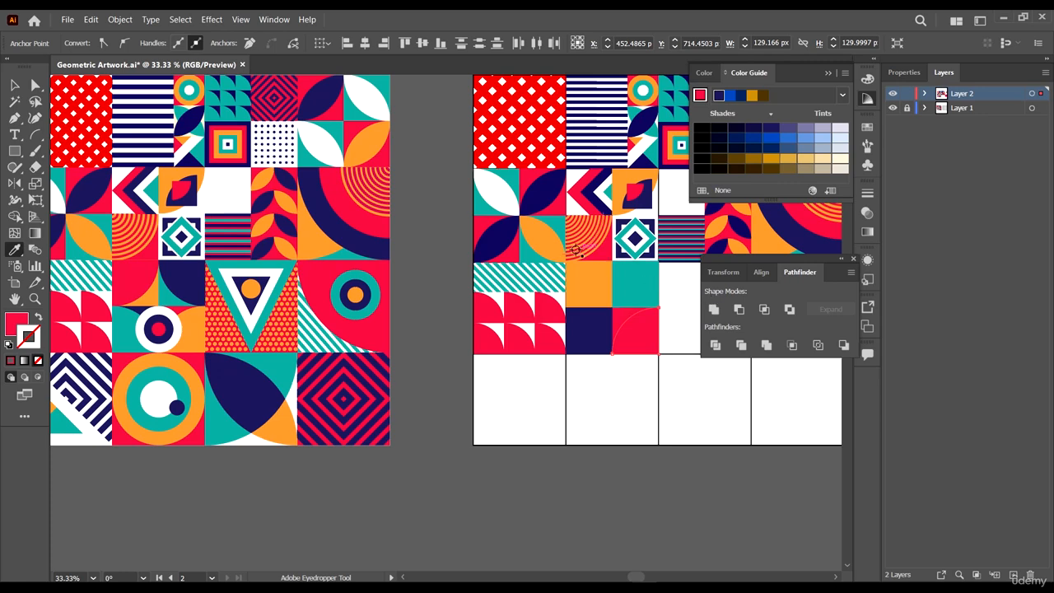
left_click(544, 238)
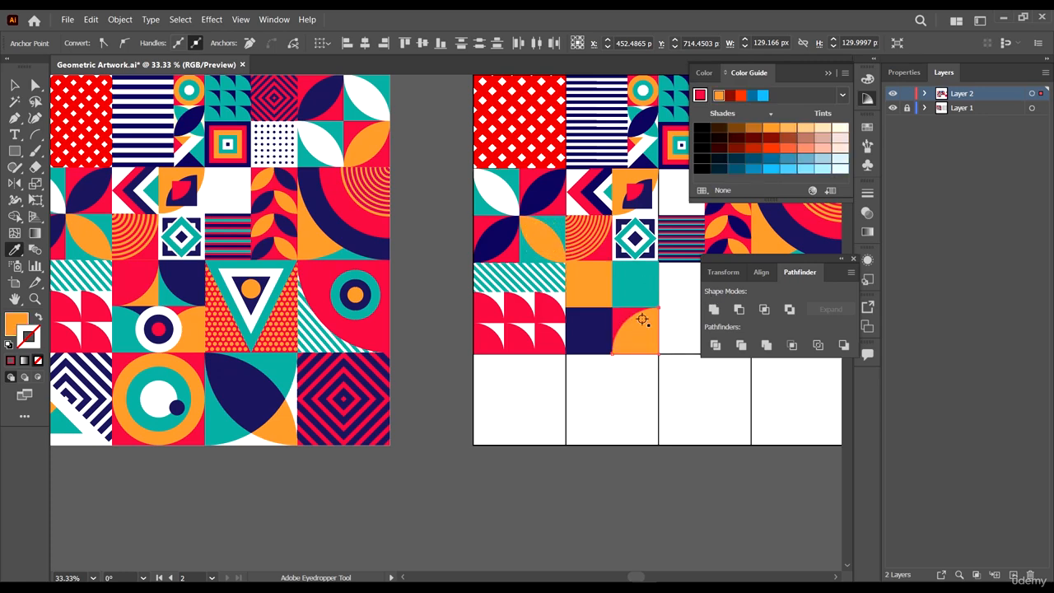
- Recolor the top-left sub-square red by sampling a red cell
key("a")
left_click(595, 293)
key("i")
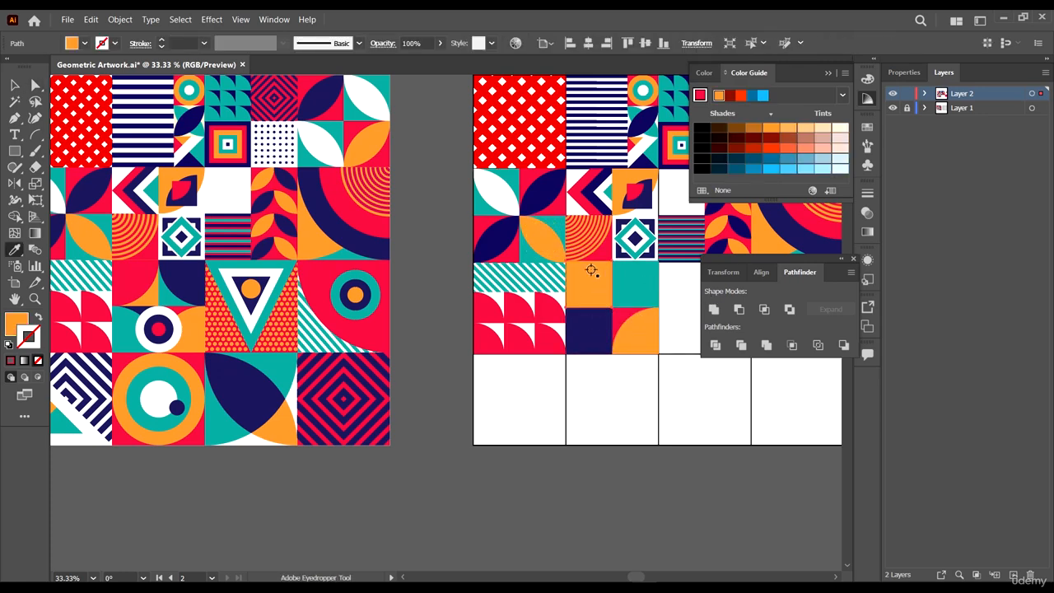
left_click(604, 255)
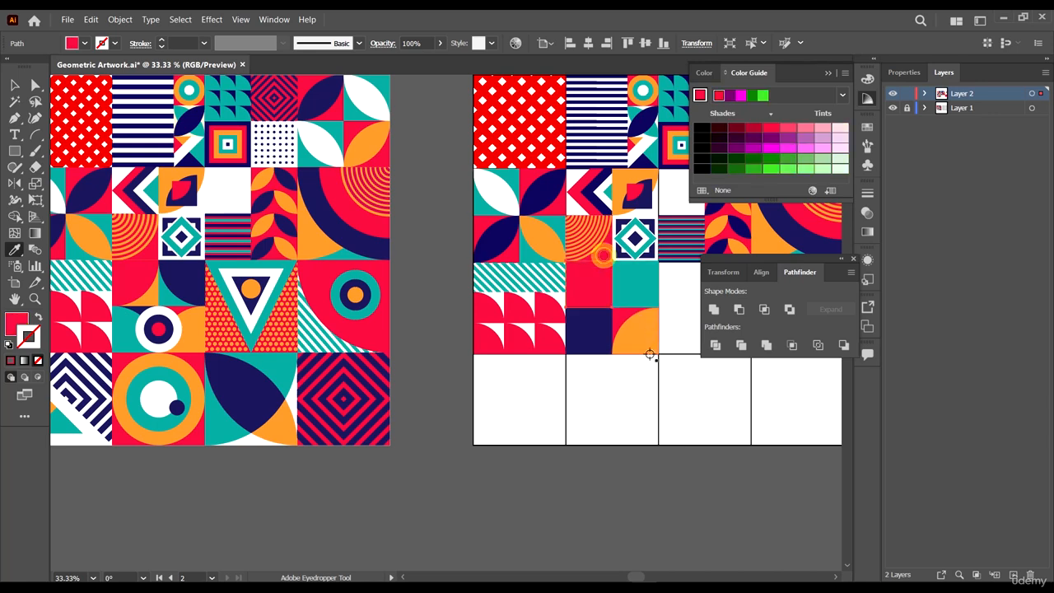
- Round the top-right sub-square's bottom-left corner into a quarter circle and fill it navy
key("a")
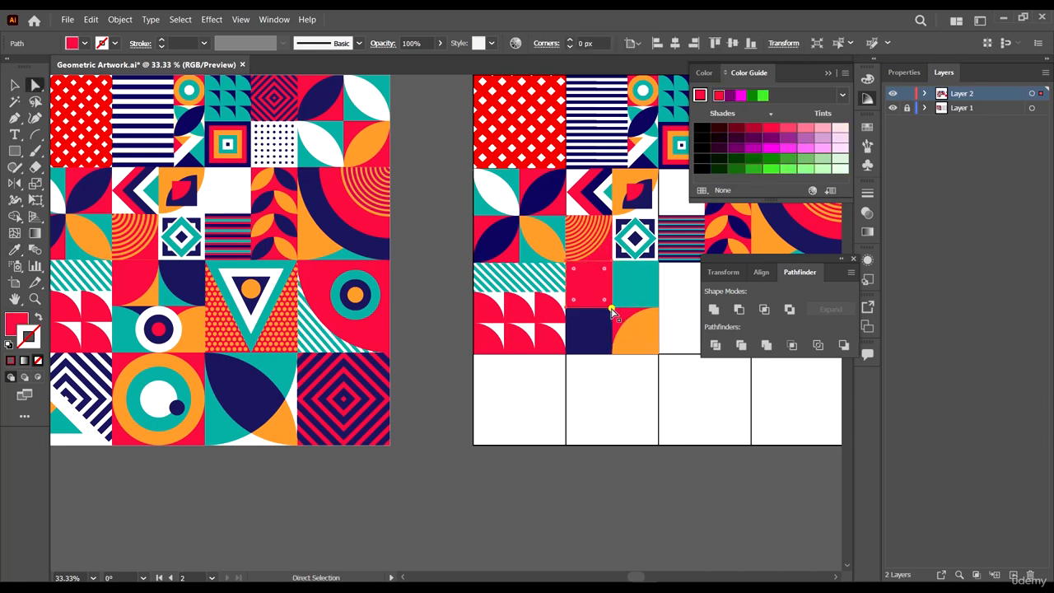
left_click(623, 290)
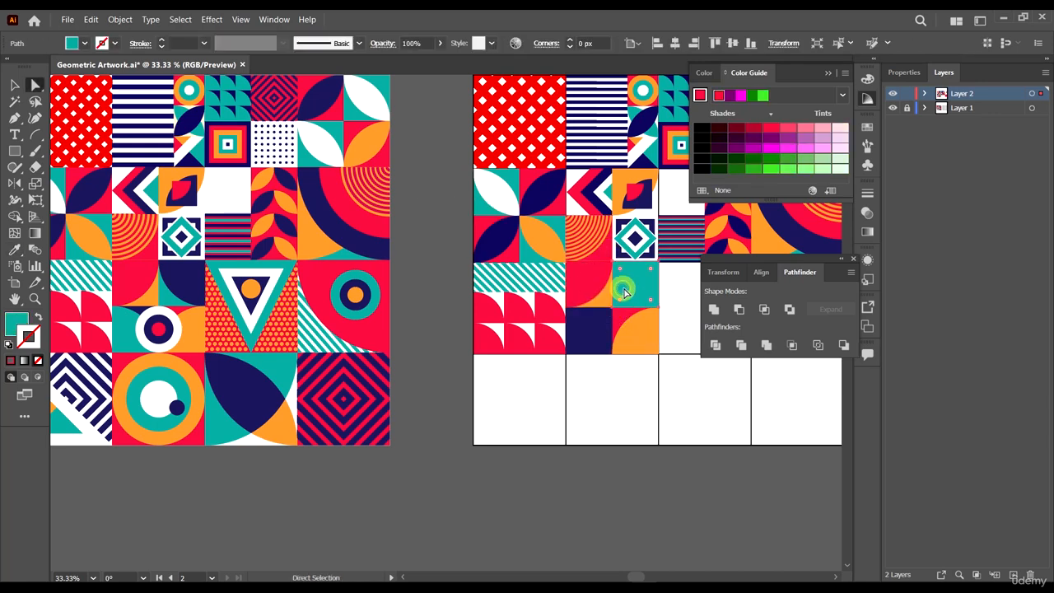
left_click(613, 302)
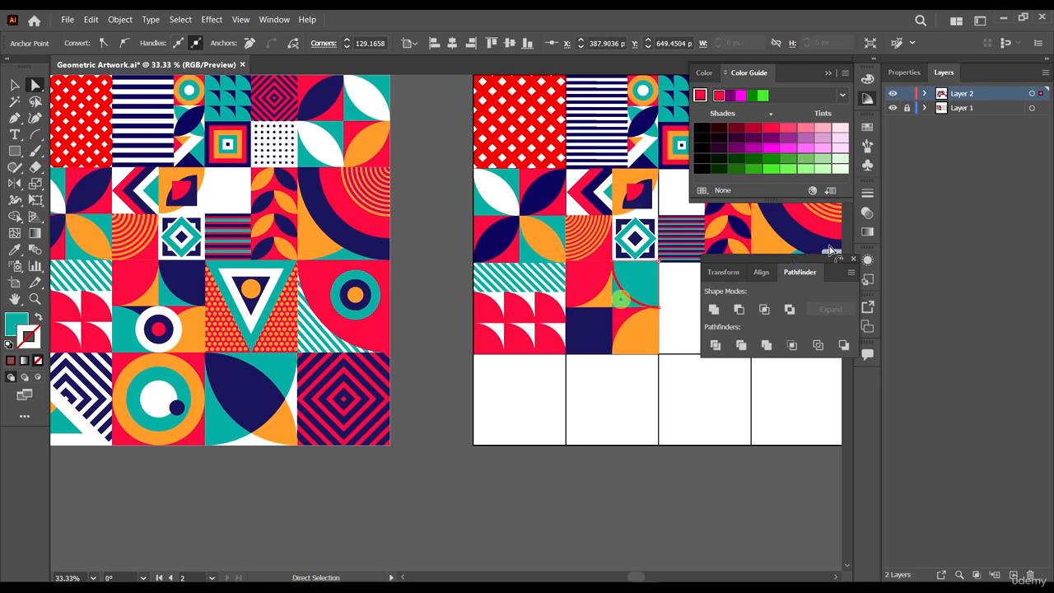
key("i")
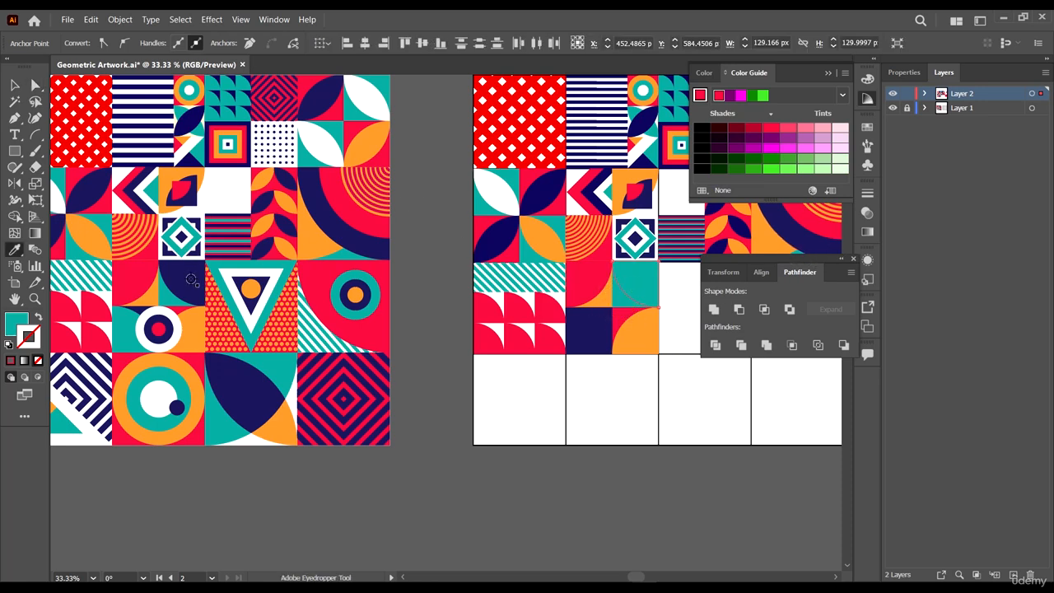
left_click(191, 280)
- Round the bottom-left sub-square's top-right corner into a quarter circle and fill it teal
key("a")
left_click(582, 326)
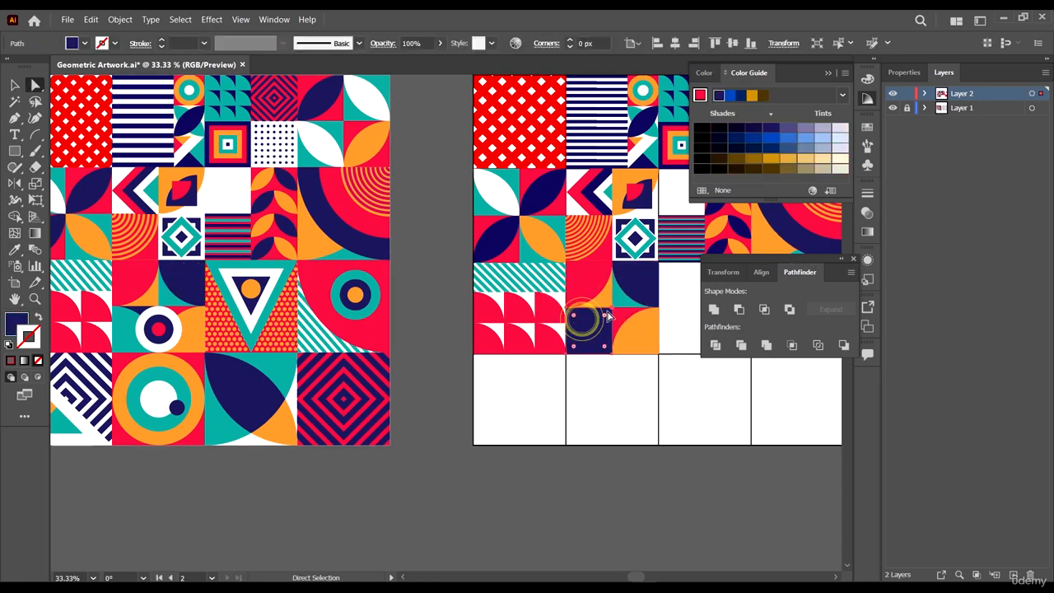
left_click_drag(614, 315, 558, 369)
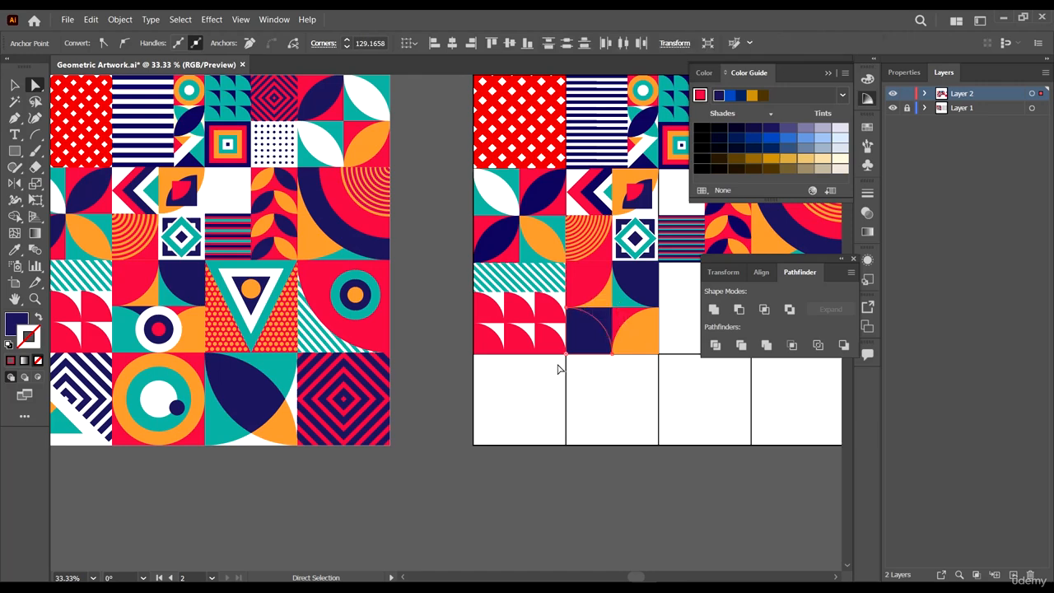
scroll(624, 327, "down", 1)
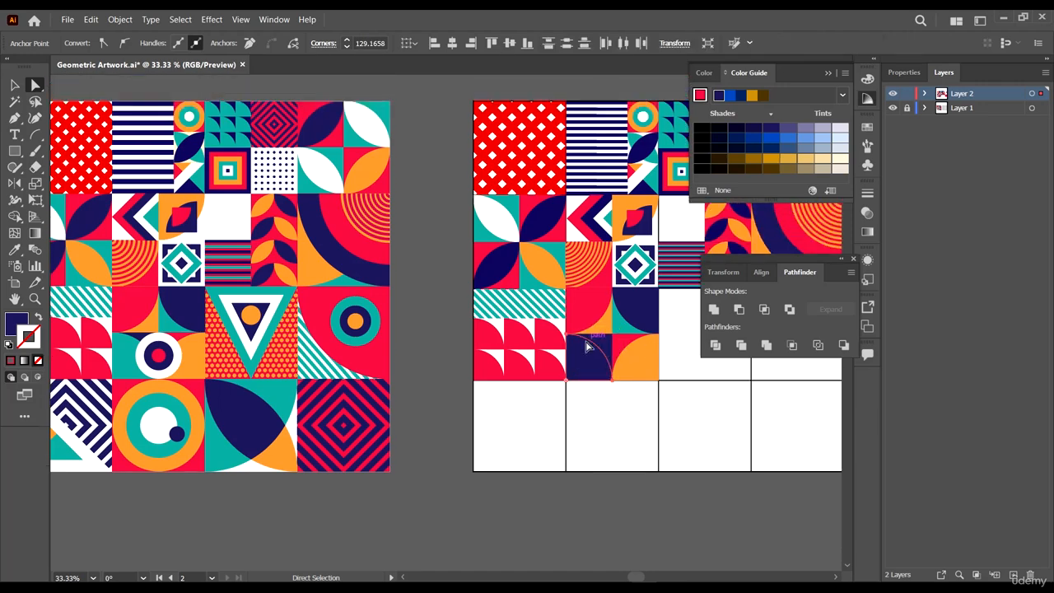
scroll(610, 346, "up", 1)
key("i")
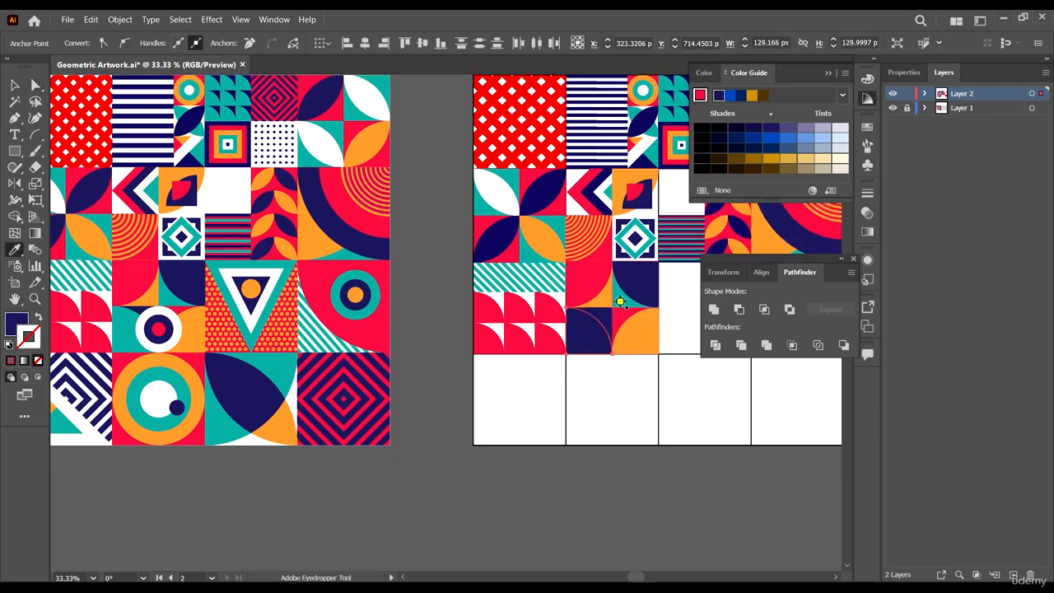
left_click(619, 301)
key("a")
left_click(641, 463)
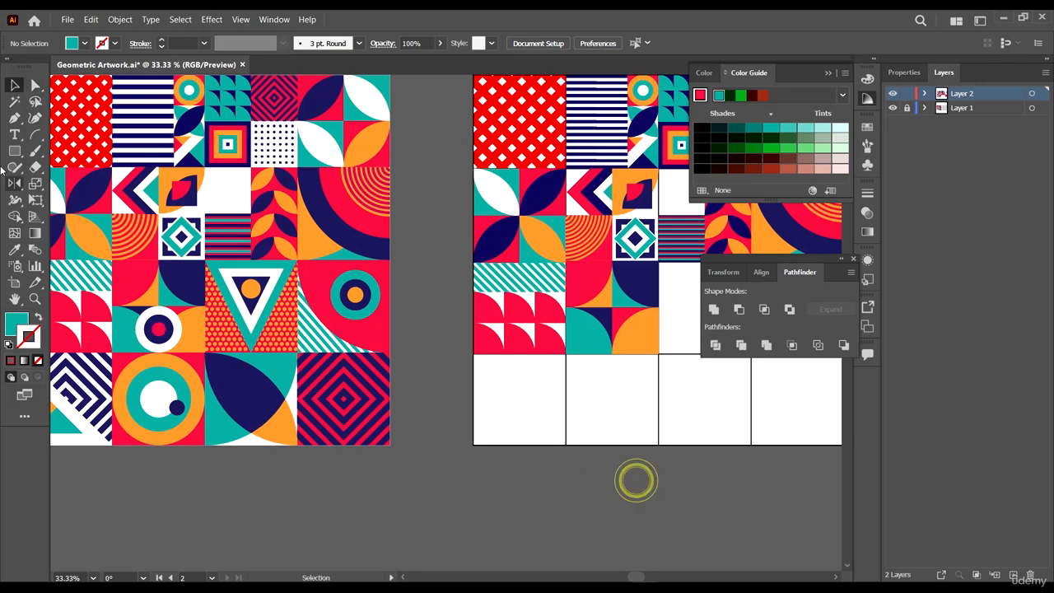
- Draw a circle centered in the third row's second cell, spanning the cell's height
left_click(15, 152)
left_click(65, 185)
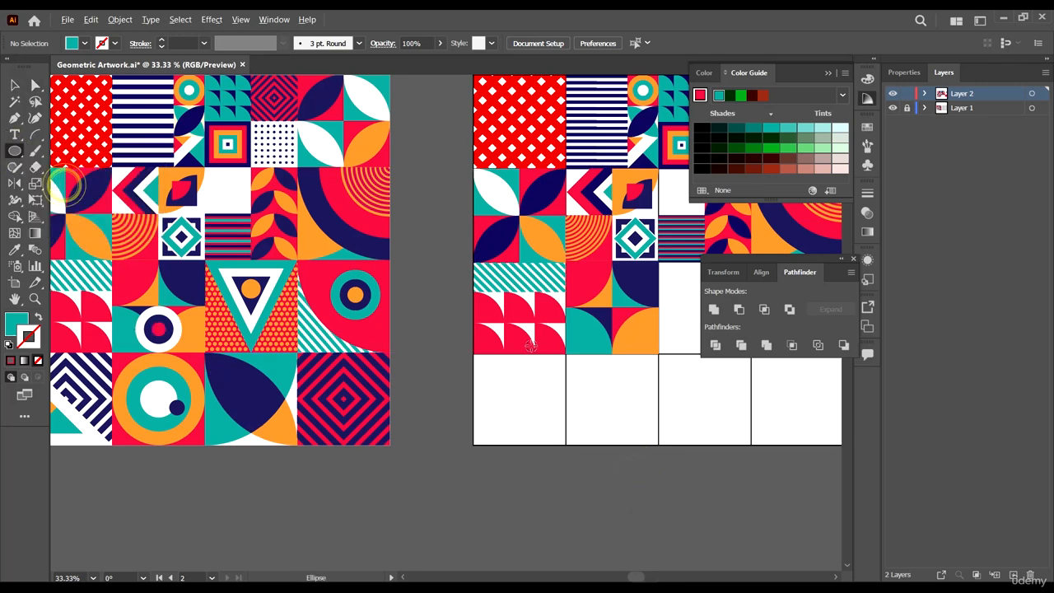
scroll(544, 342, "up", 2)
scroll(566, 379, "right", 2)
scroll(566, 387, "up", 1)
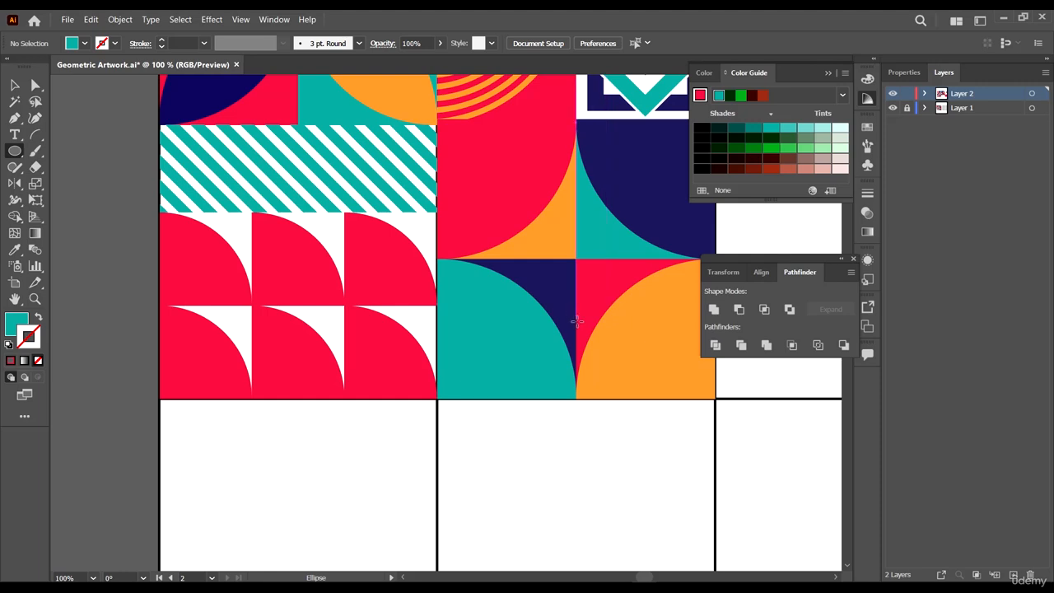
left_click_drag(576, 318, 645, 375)
key("v")
scroll(618, 359, "up", 1)
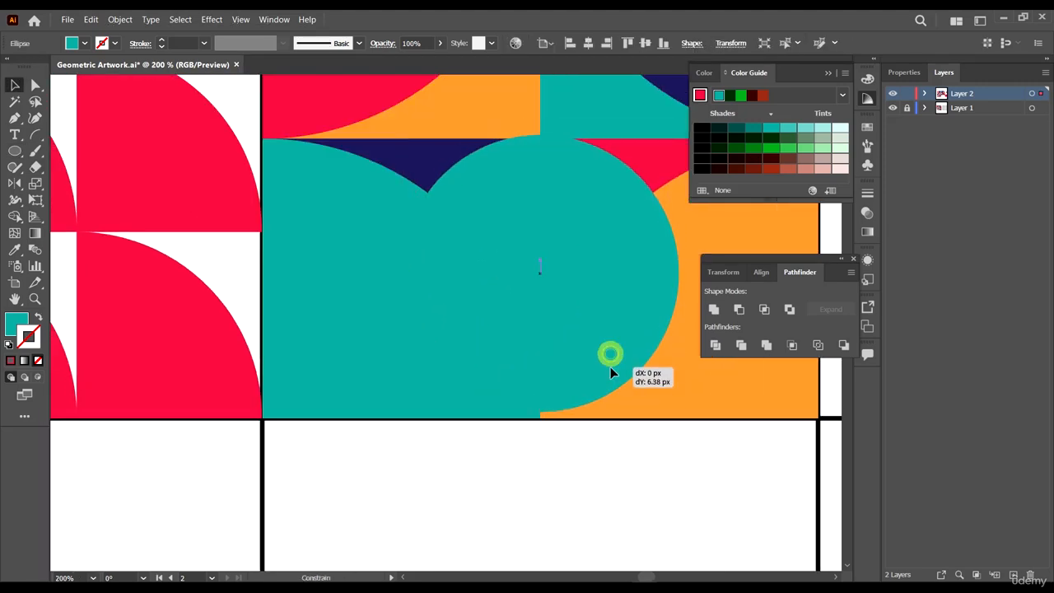
scroll(571, 249, "down", 3)
scroll(624, 219, "up", 4)
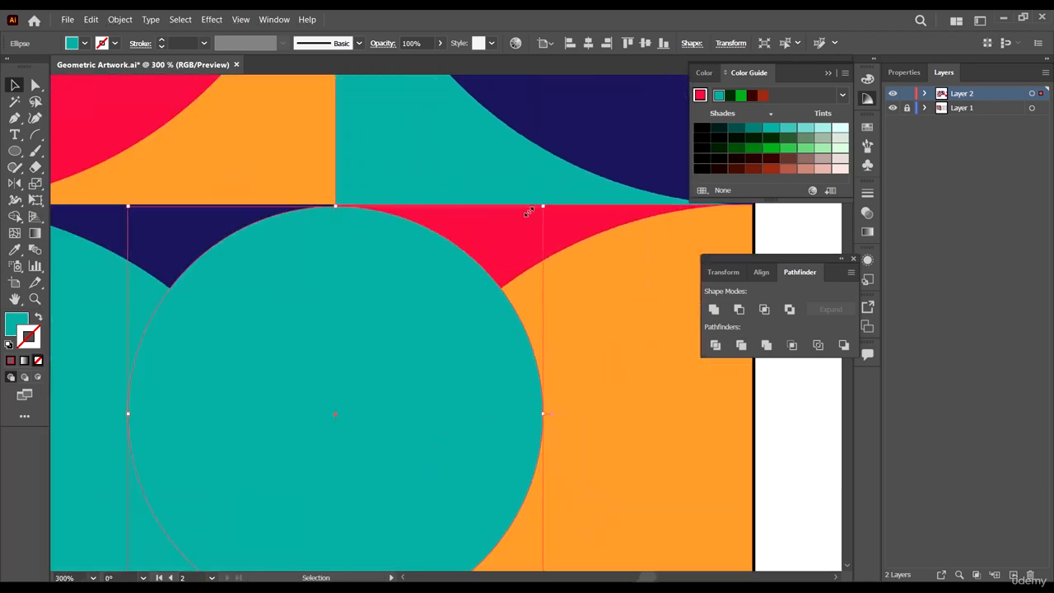
left_click_drag(543, 205, 545, 206)
- Fill the new circle white by sampling a white cell with the Eyedropper
scroll(481, 321, "down", 3)
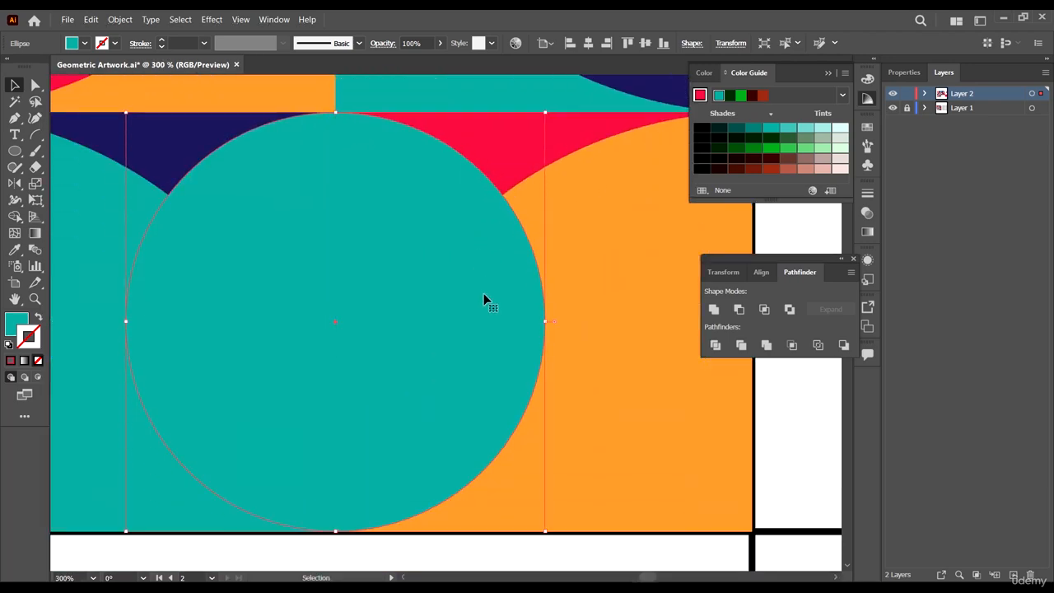
scroll(482, 321, "down", 3)
scroll(481, 319, "down", 4)
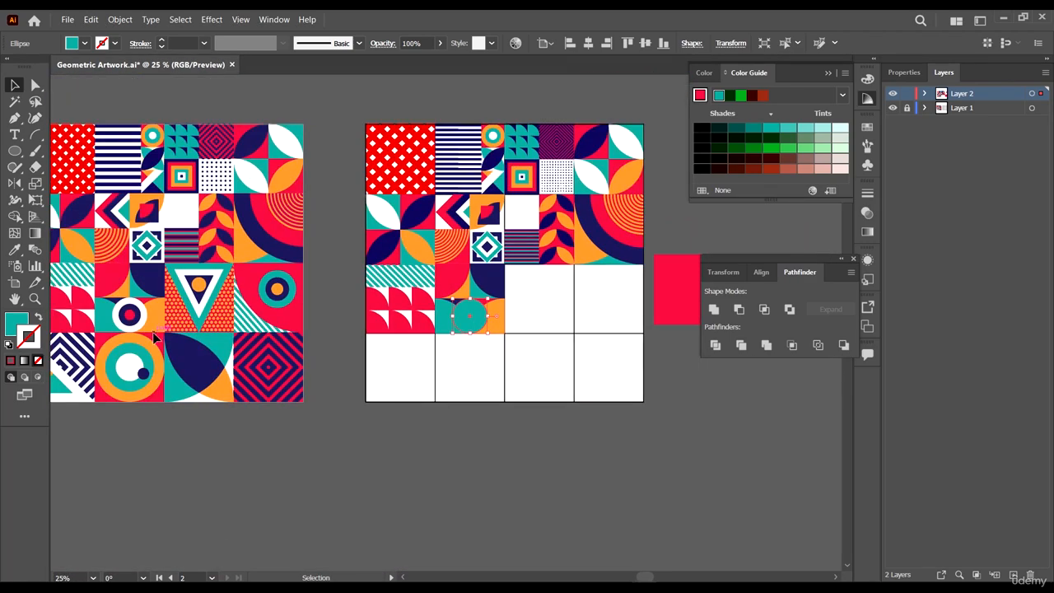
key("i")
left_click(535, 282)
key("a")
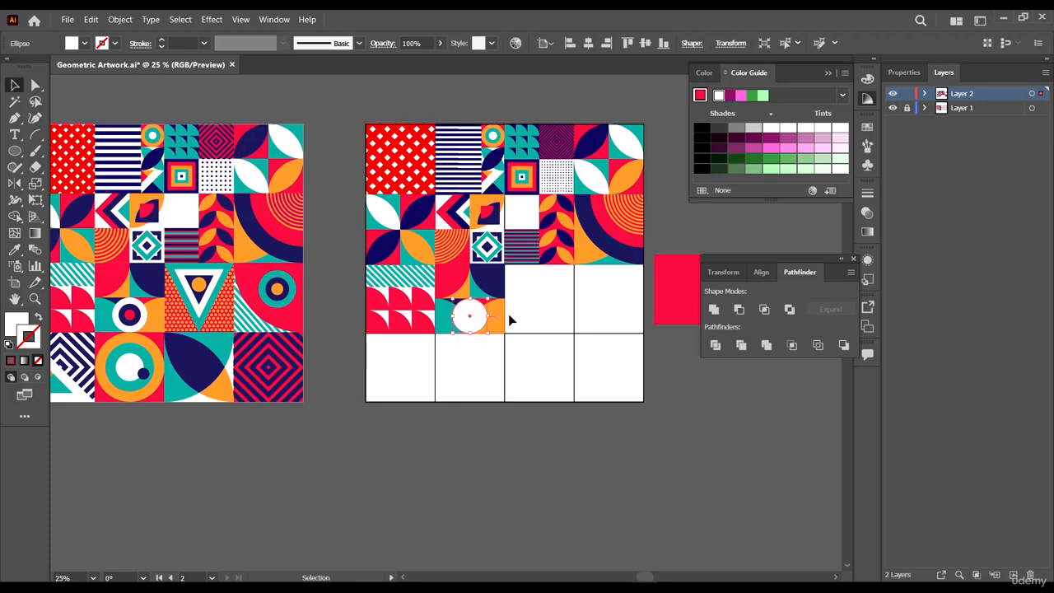
- Add a smaller concentric circle inside the white circle and fill it navy by sampling
scroll(494, 313, "up", 5)
key("v")
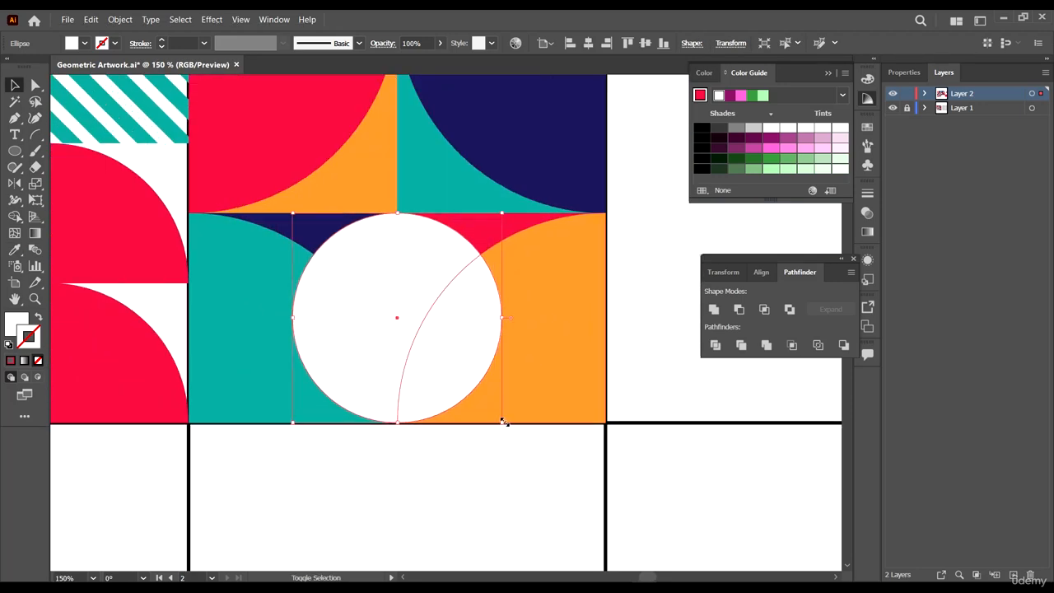
left_click_drag(503, 421, 479, 379)
key("i")
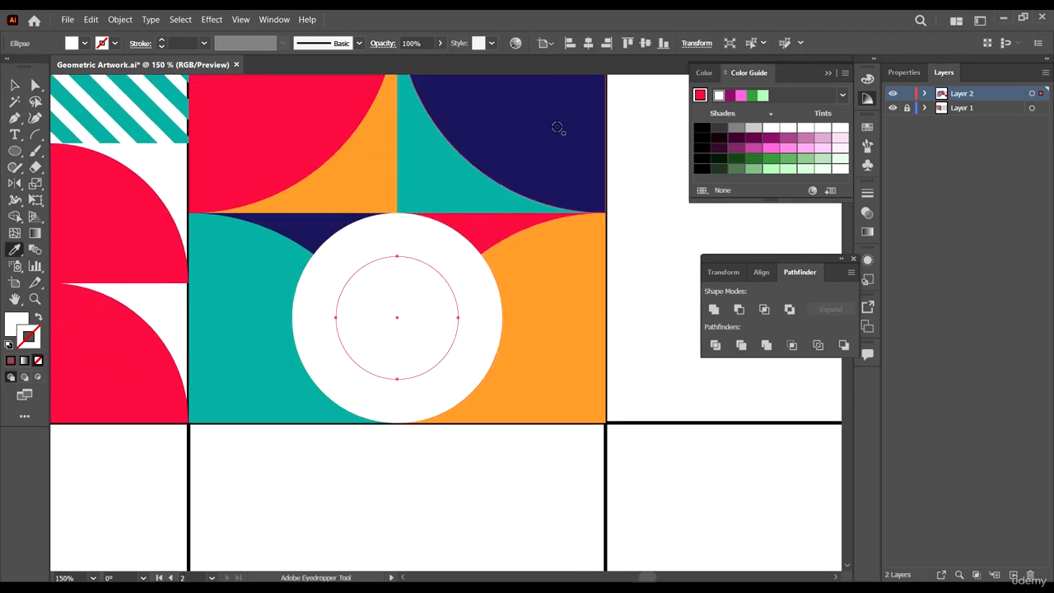
left_click(557, 128)
key("a")
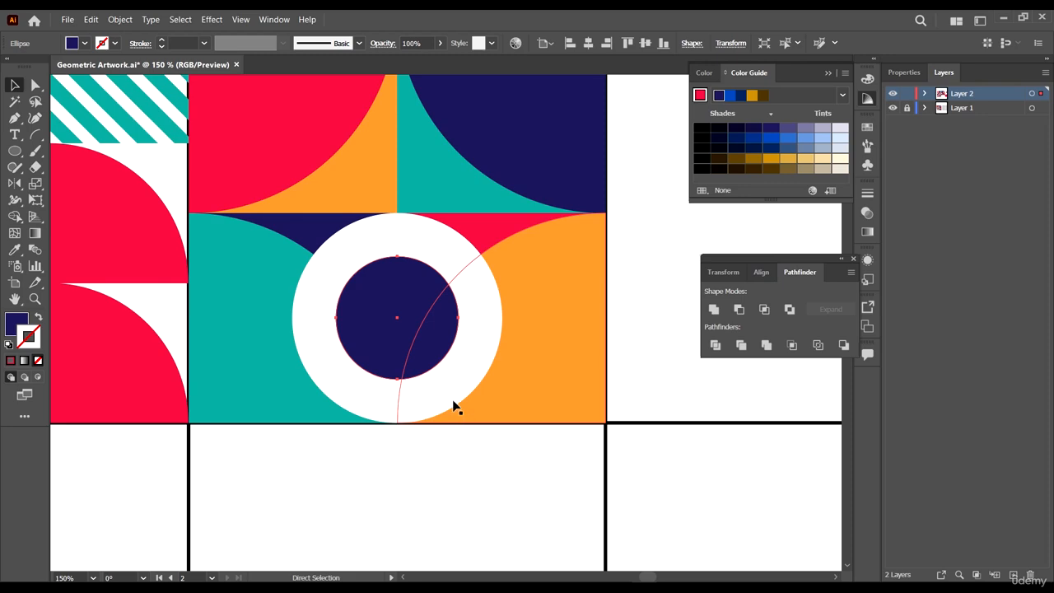
- Add a smaller concentric circle inside the navy one and fill it red by sampling
key("v")
left_click_drag(459, 378, 435, 354)
scroll(502, 355, "down", 4)
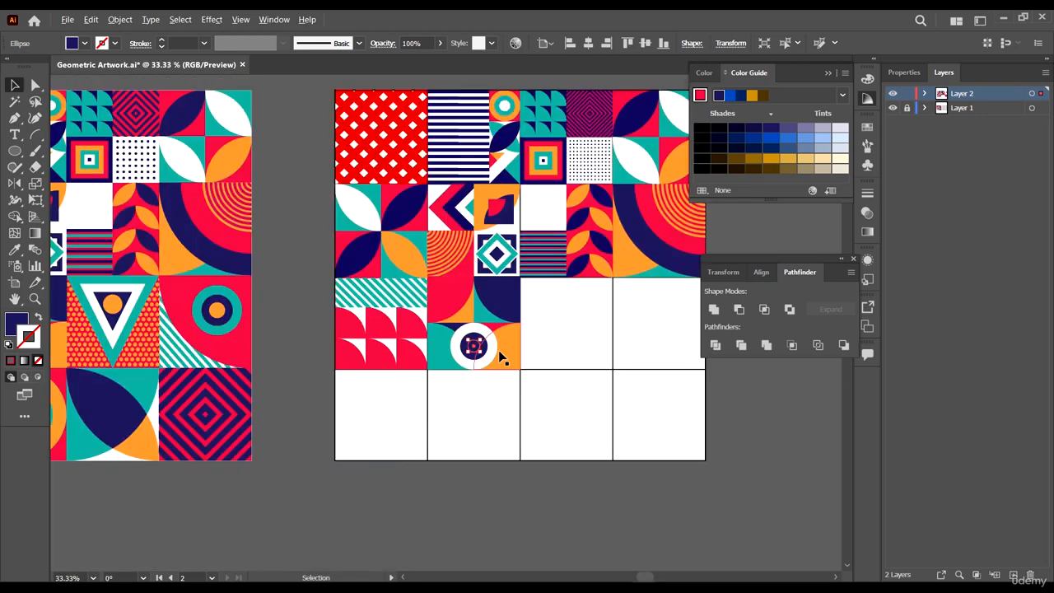
scroll(502, 355, "down", 1)
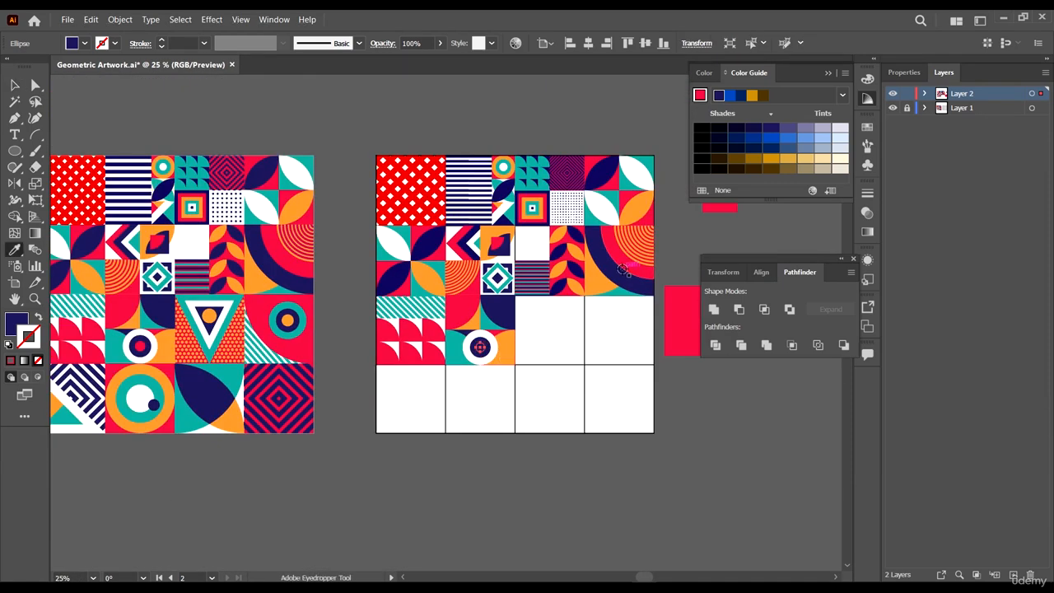
left_click(626, 265)
scroll(489, 353, "up", 6)
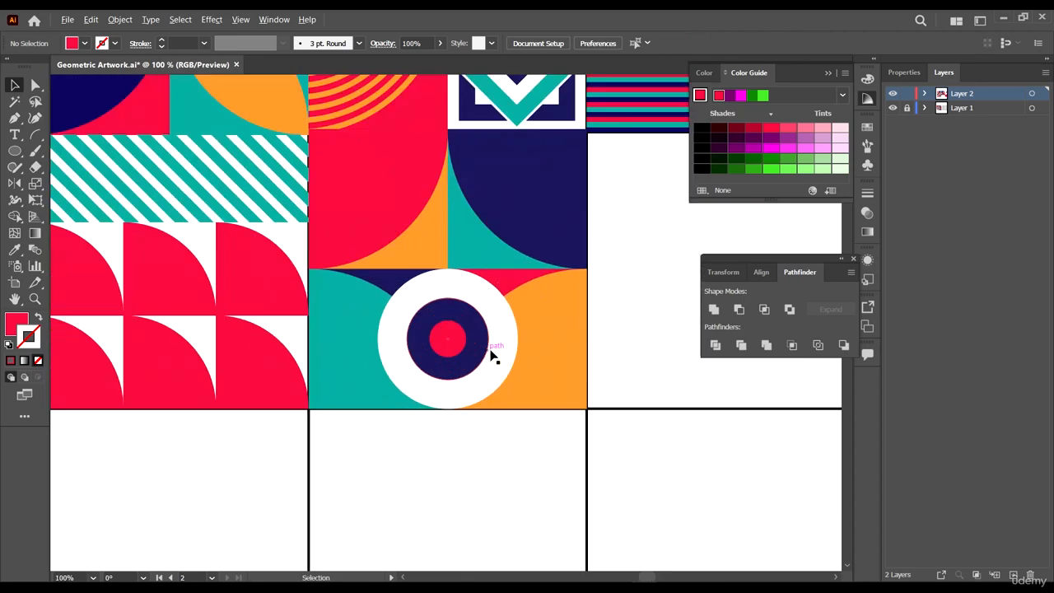
- Enlarge the navy circle slightly around the red center
left_click(416, 400)
left_click(459, 355, "shift")
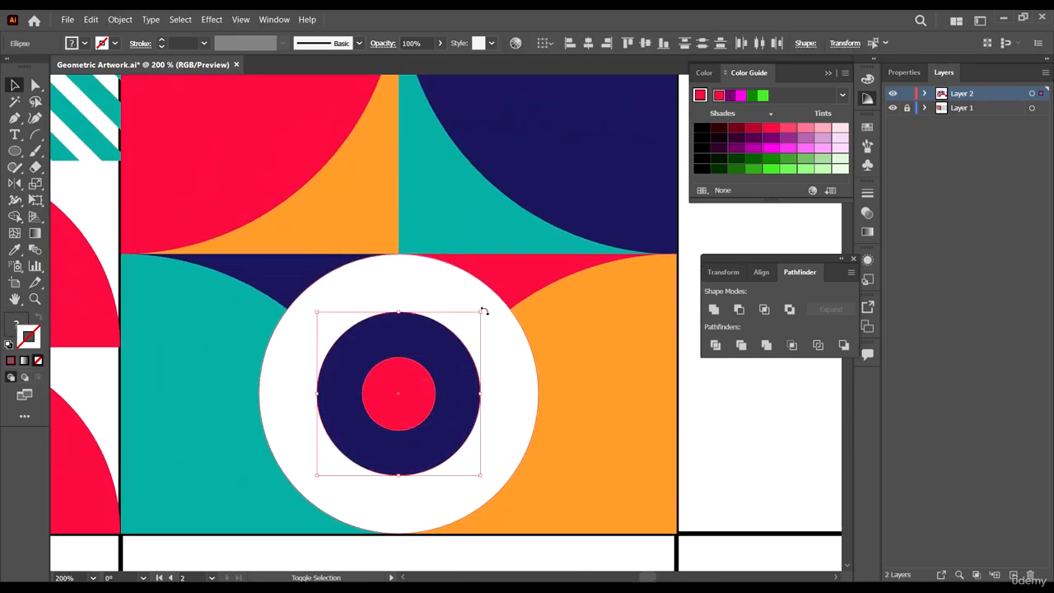
left_click(484, 316, "shift")
left_click_drag(480, 314, 487, 307)
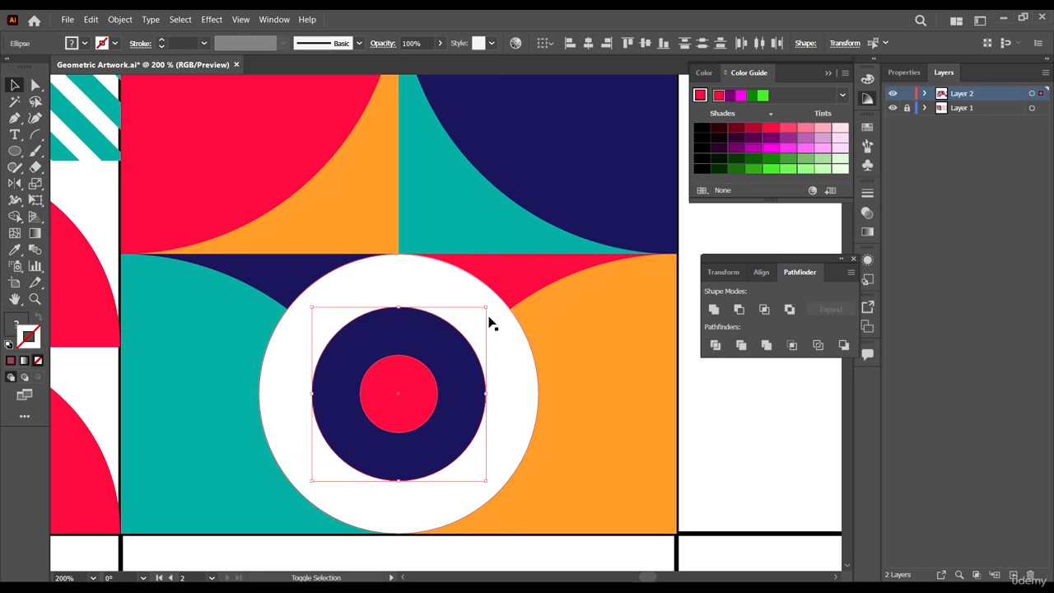
scroll(488, 318, "down", 8)
left_click(507, 463)
scroll(474, 331, "up", 2)
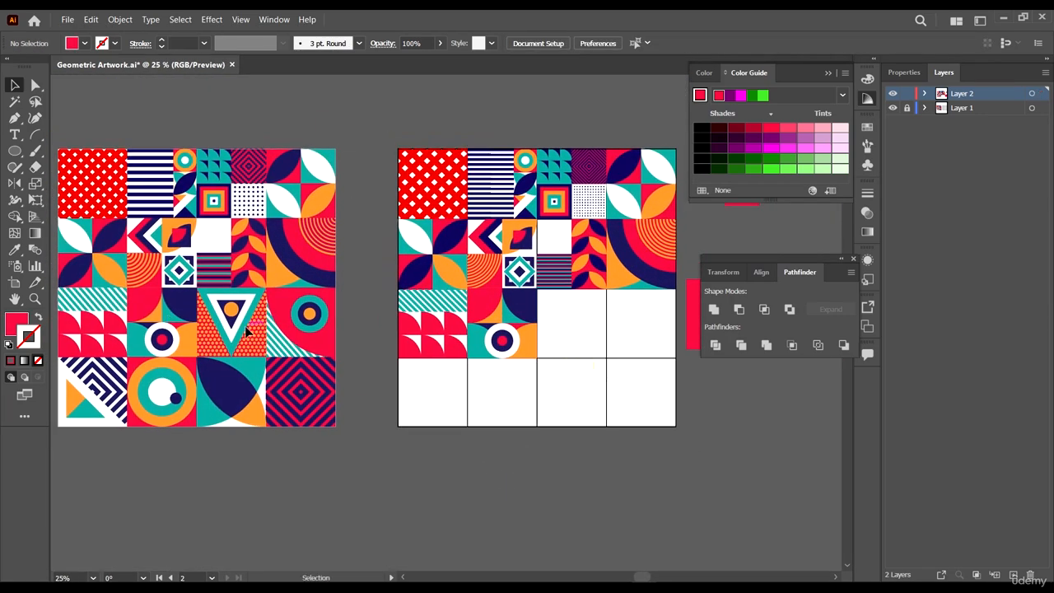
- Copy the dotted blend pattern from the top row into the empty third cell of row three
scroll(626, 381, "right", 1)
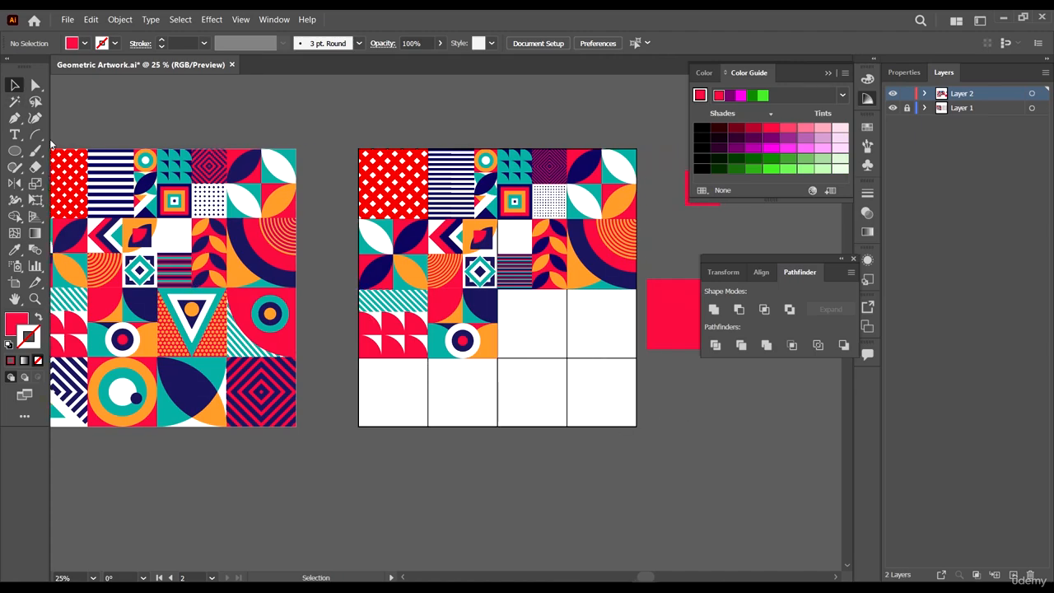
scroll(232, 313, "up", 4)
scroll(233, 313, "down", 5)
scroll(435, 299, "up", 3)
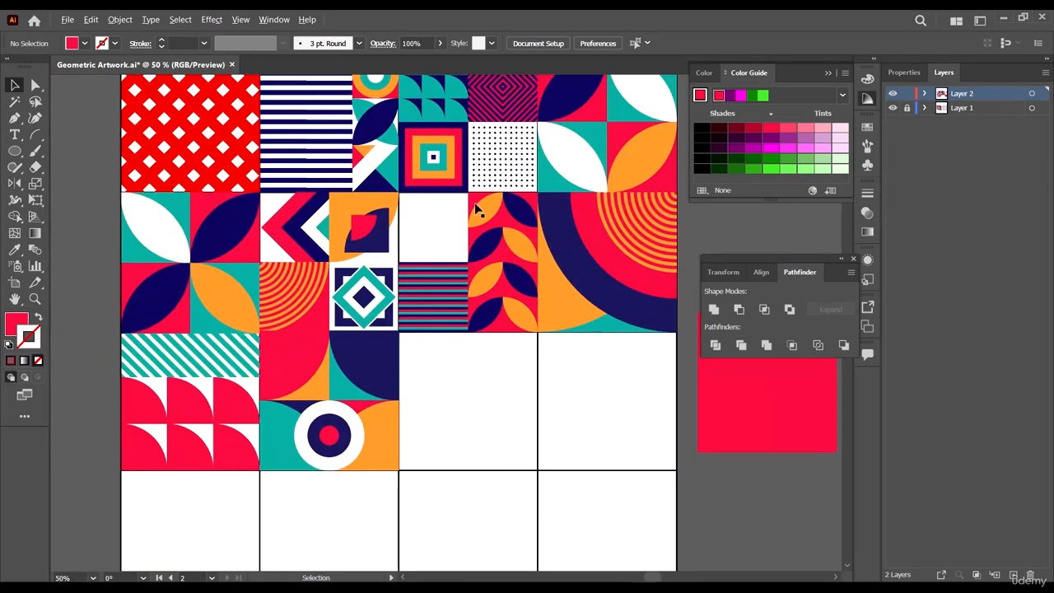
scroll(481, 245, "down", 2)
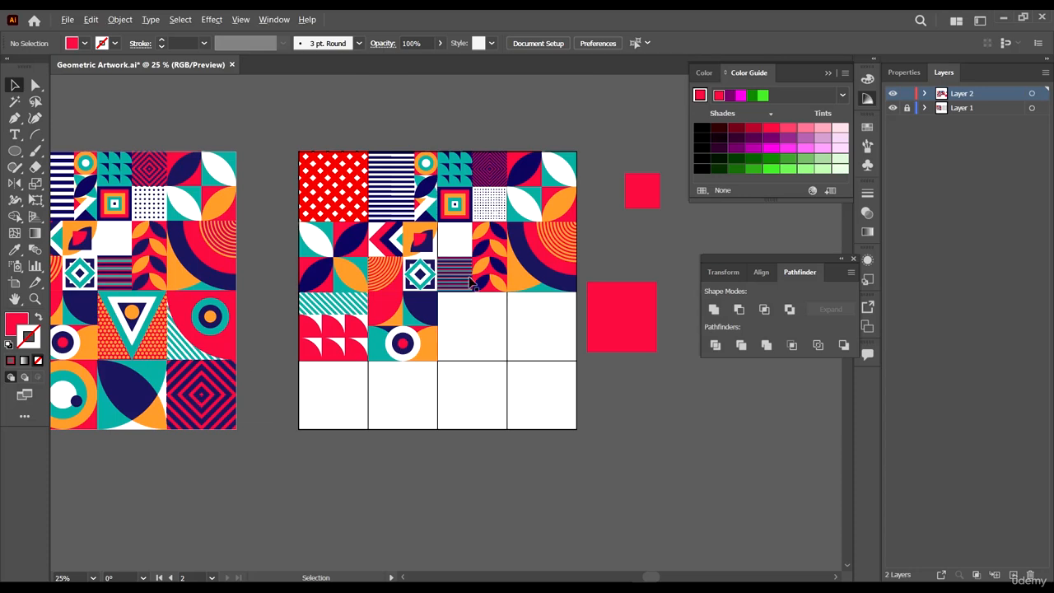
scroll(471, 283, "up", 2)
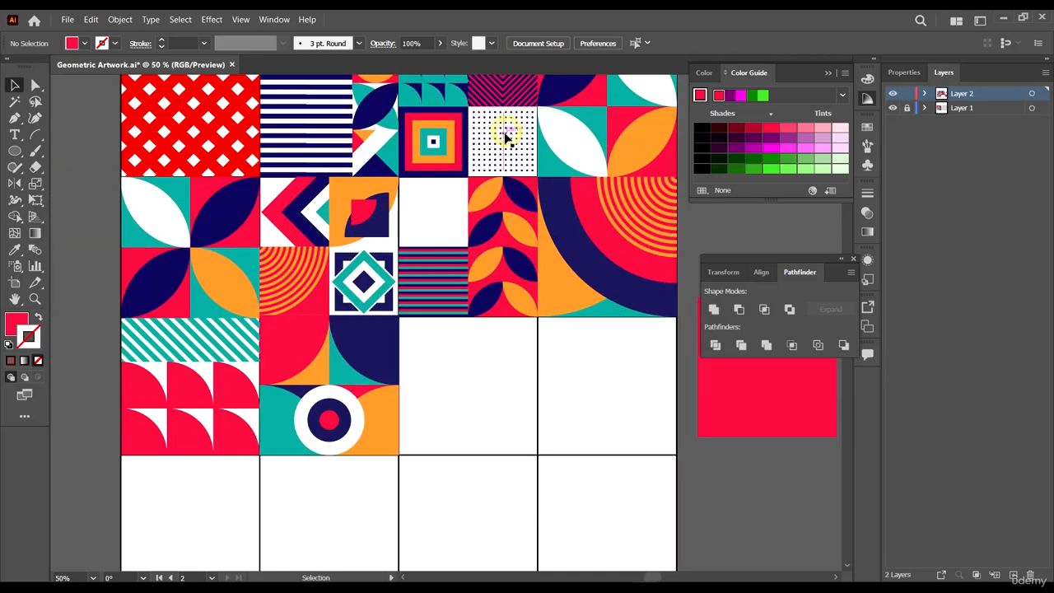
left_click(506, 138)
left_click_drag(506, 139, 472, 380)
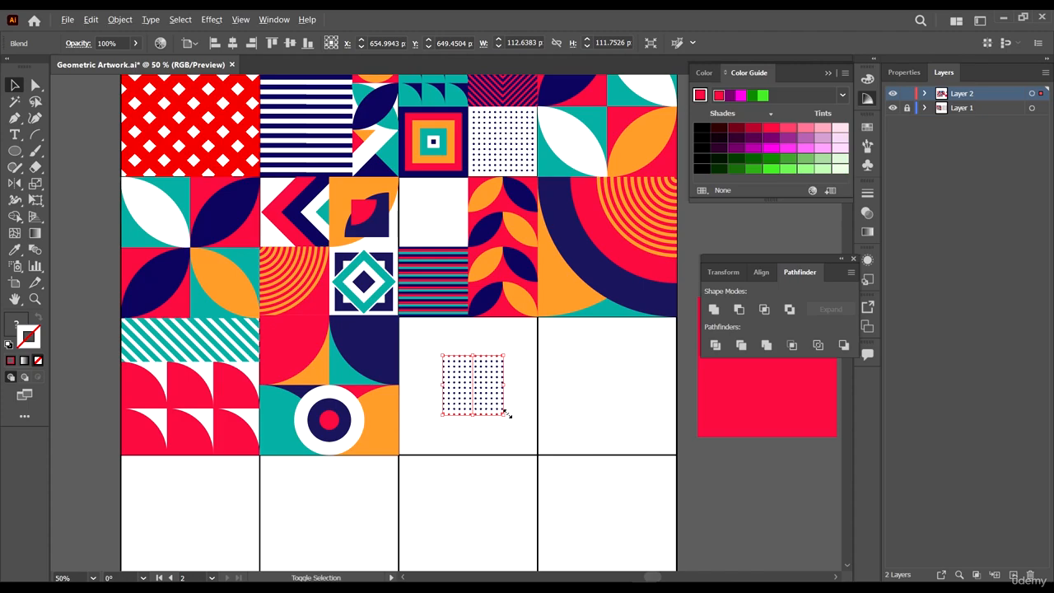
- Scale and position the copied dot pattern to fill that cell
left_click_drag(506, 413, 535, 445)
scroll(570, 387, "down", 3)
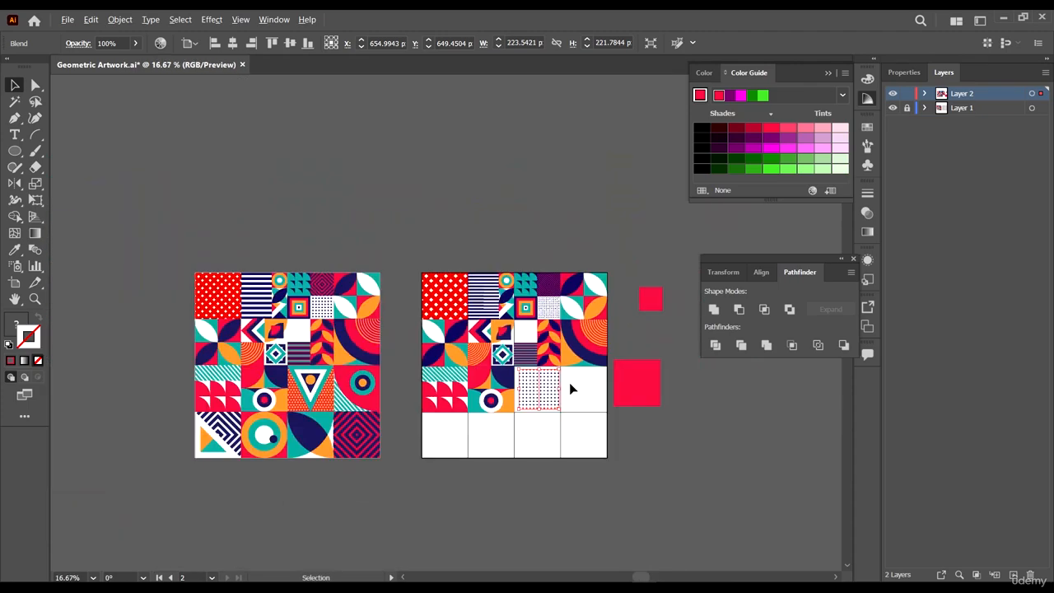
scroll(522, 404, "up", 6)
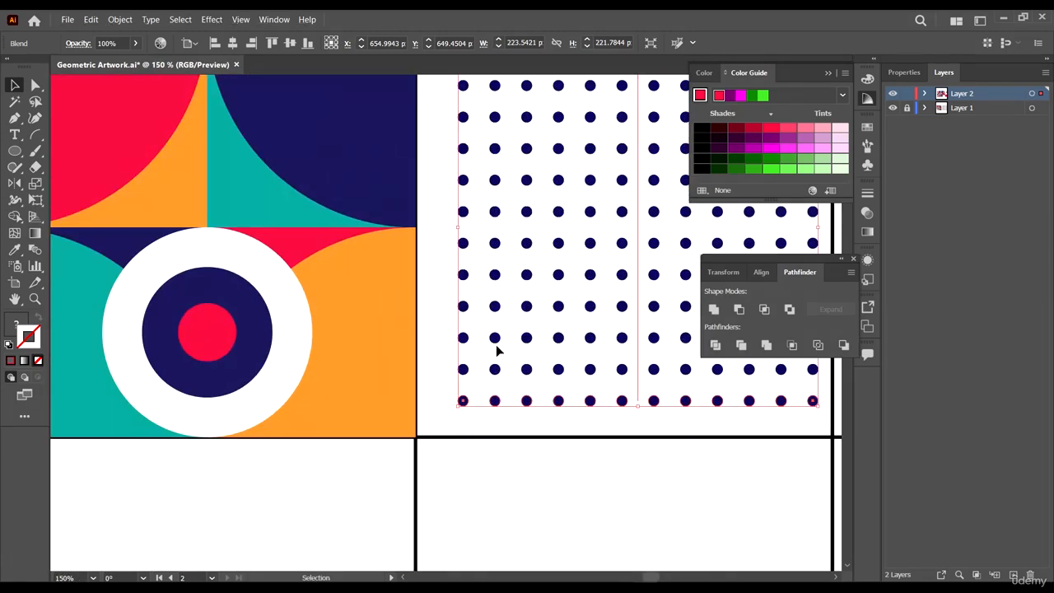
left_click_drag(497, 352, 485, 338)
scroll(485, 337, "down", 2)
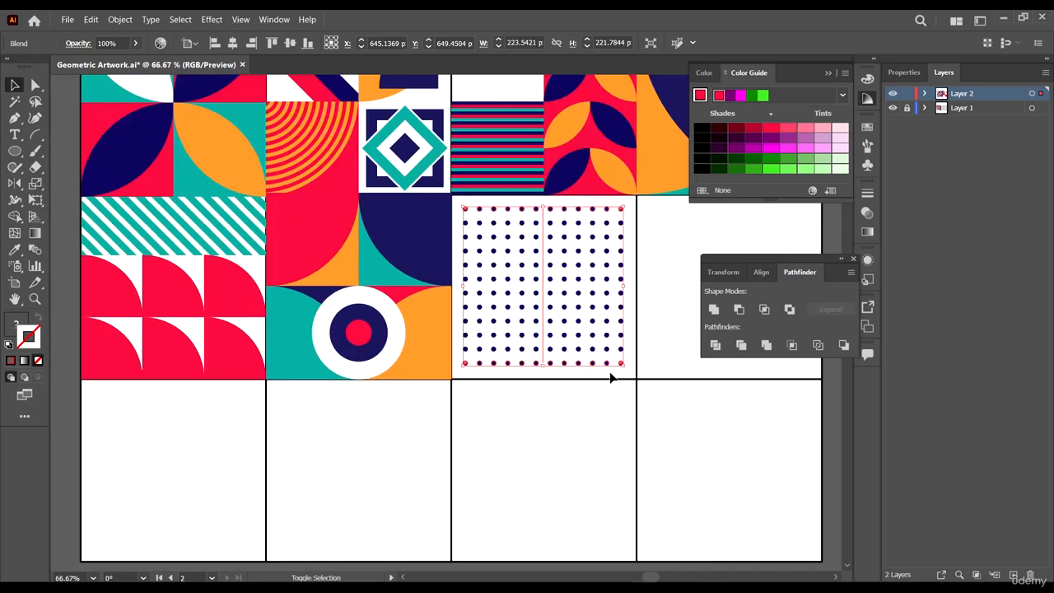
left_click_drag(626, 369, 632, 374)
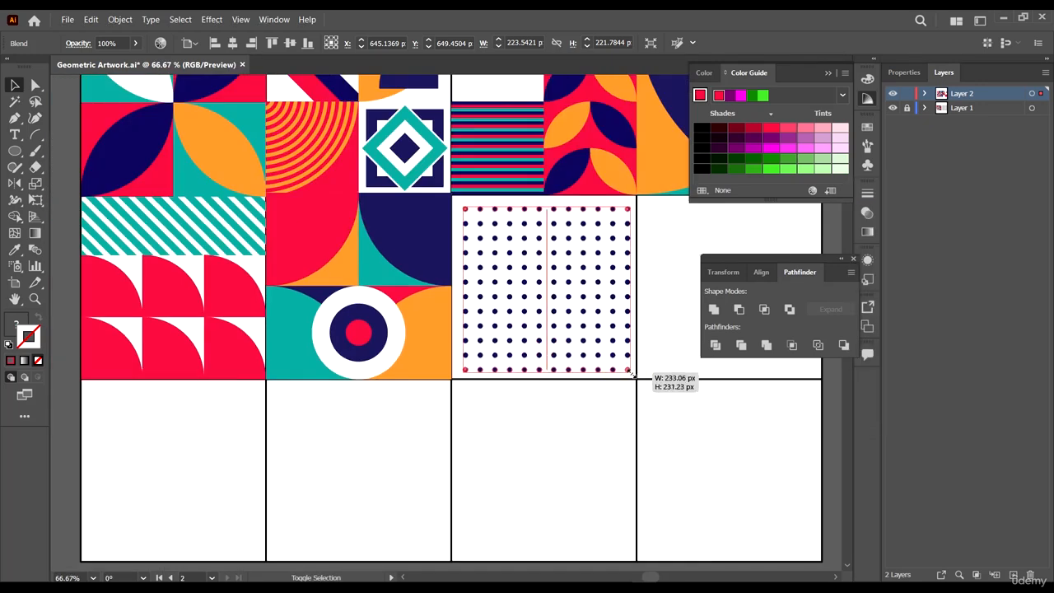
- Enter isolation mode on the copied dot blend and release the blend
scroll(599, 226, "up", 2)
left_click_drag(492, 192, 494, 188)
double_click(495, 189)
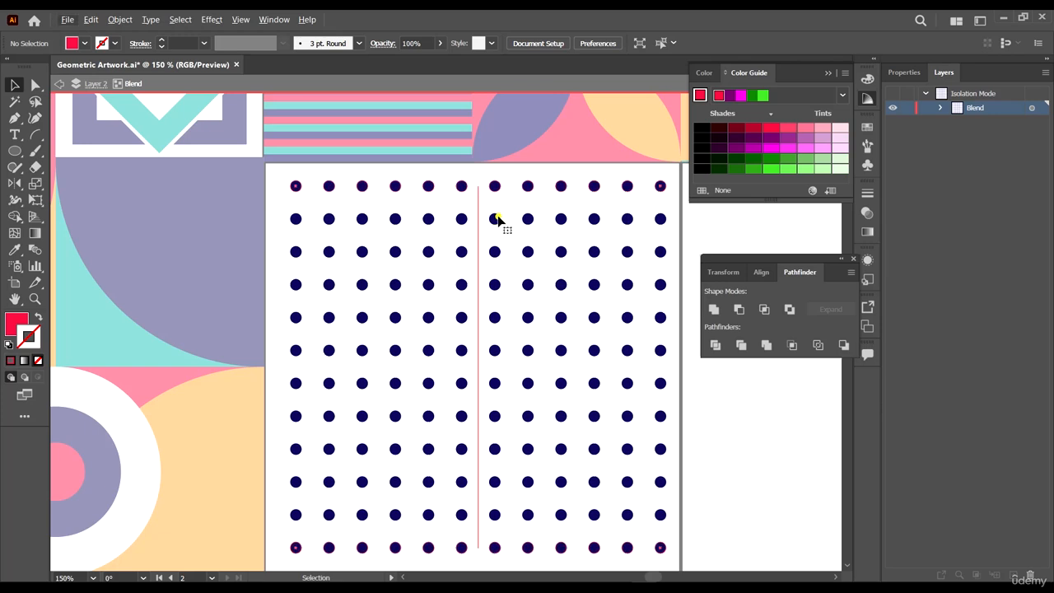
left_click(495, 217)
scroll(495, 217, "down", 1)
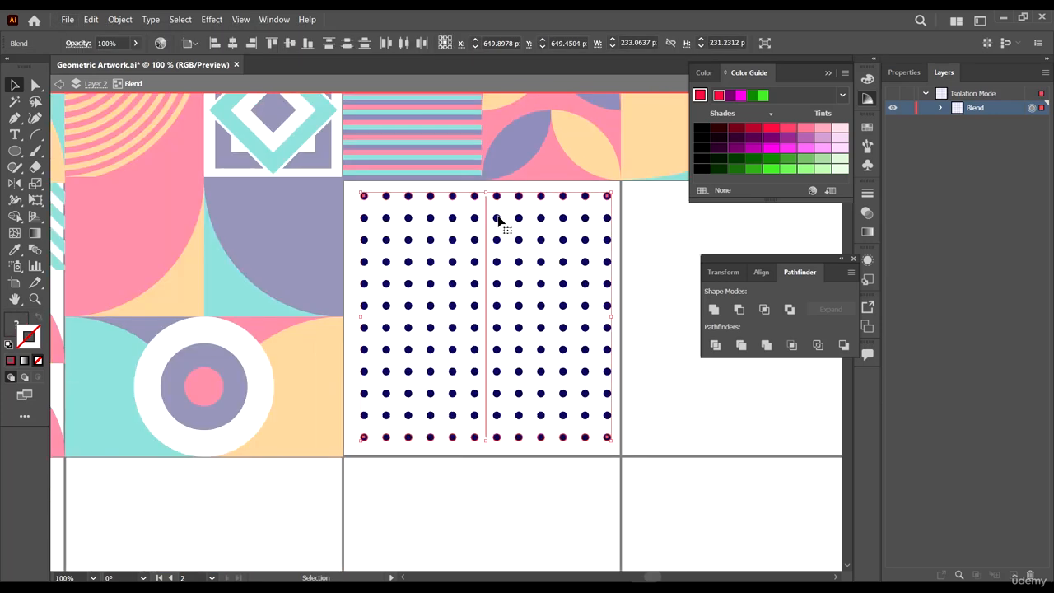
left_click(122, 19)
mouse_move(194, 344)
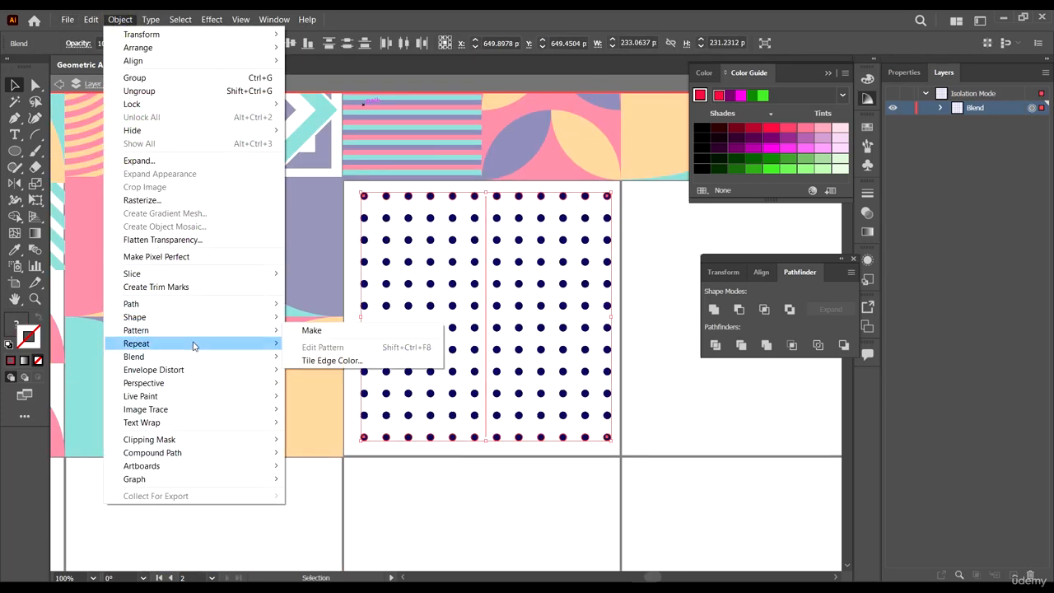
left_click(336, 371)
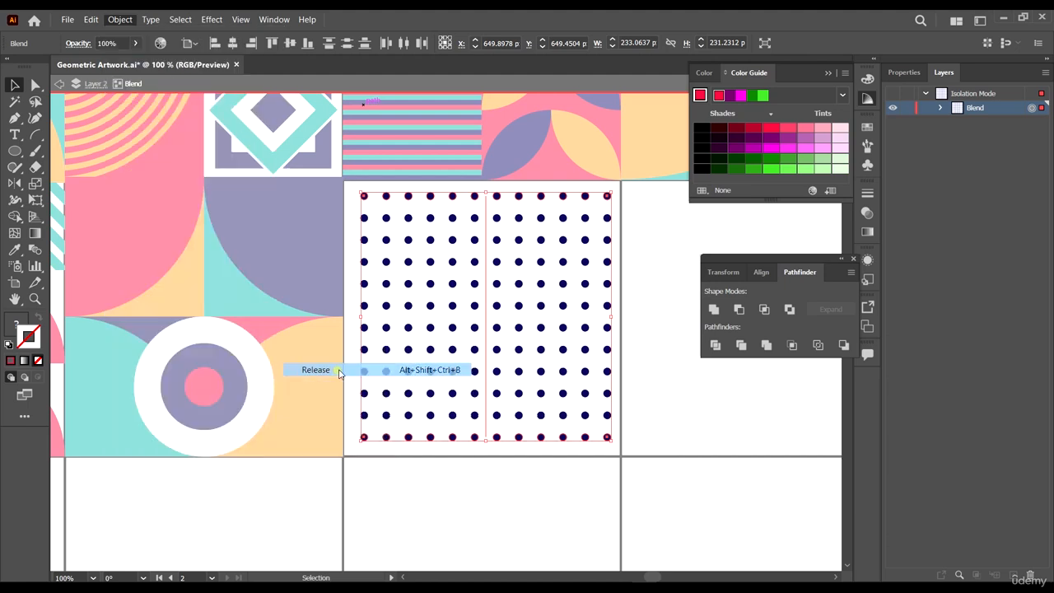
- Delete the bottom row of dots from the released blend
left_click(682, 452)
left_click(607, 437)
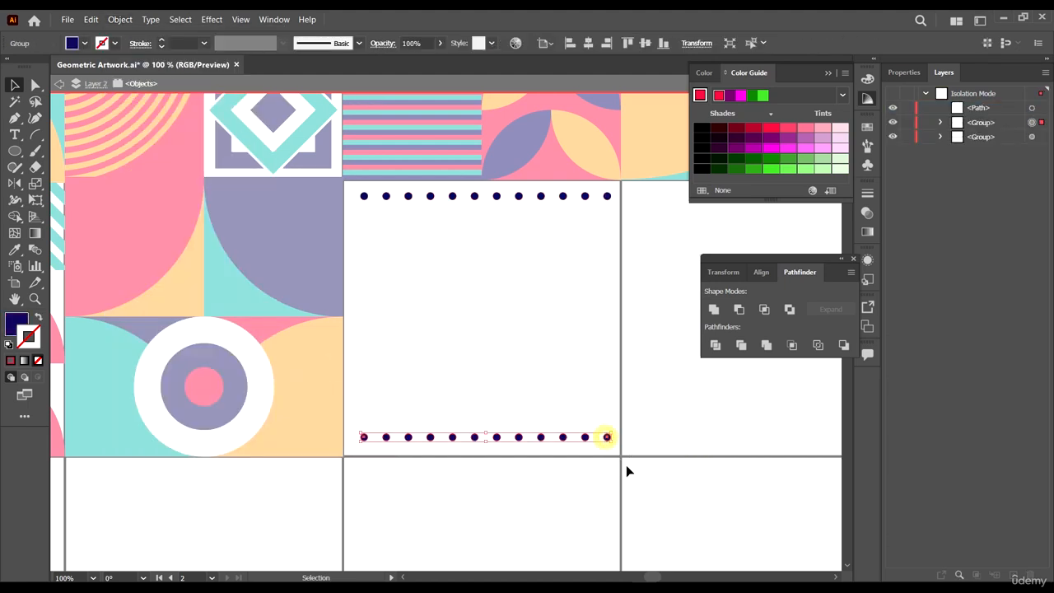
key("Delete")
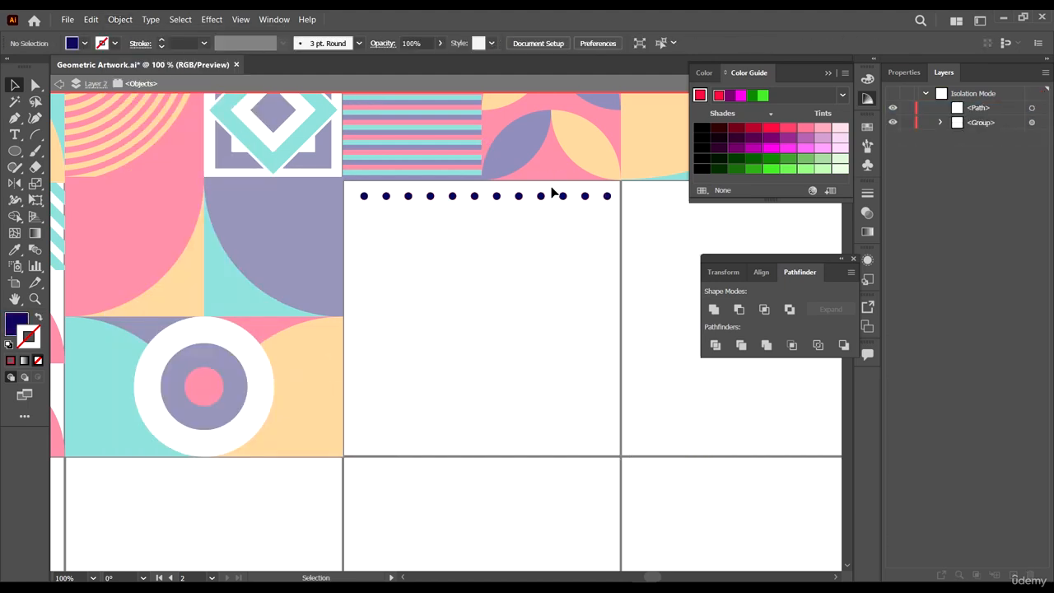
- Ungroup the top row of dots and delete every dot except the leftmost one
left_click(606, 196)
right_click(607, 198)
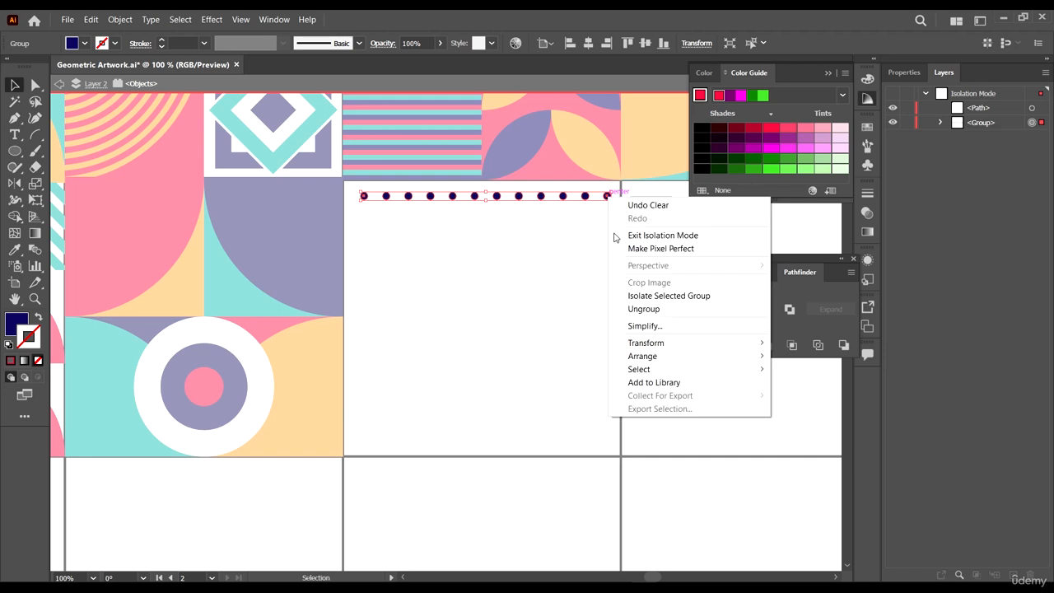
left_click(669, 318)
left_click(646, 290)
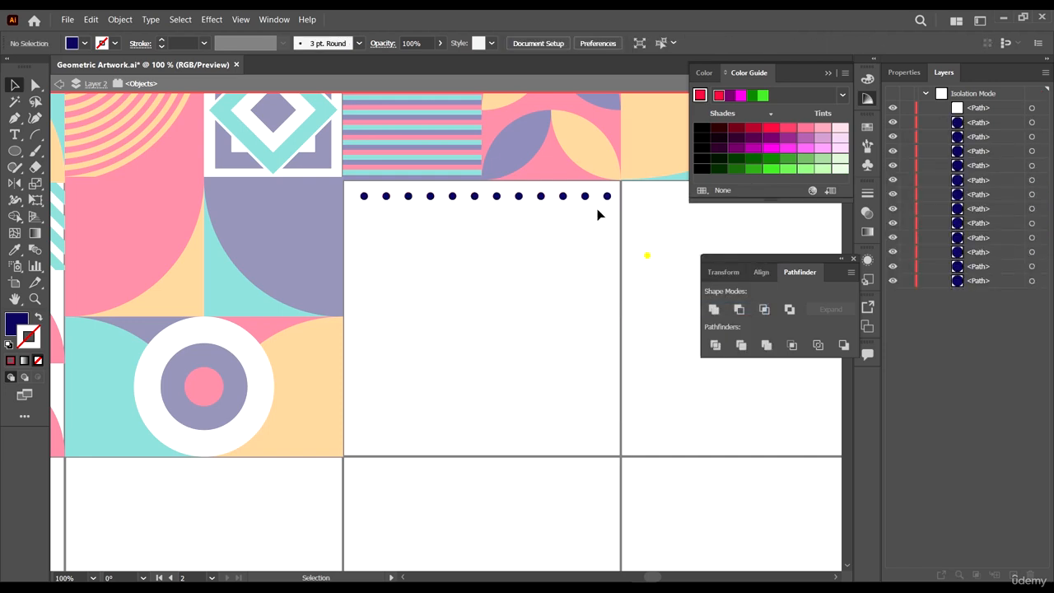
left_click_drag(646, 255, 384, 131)
key("Delete")
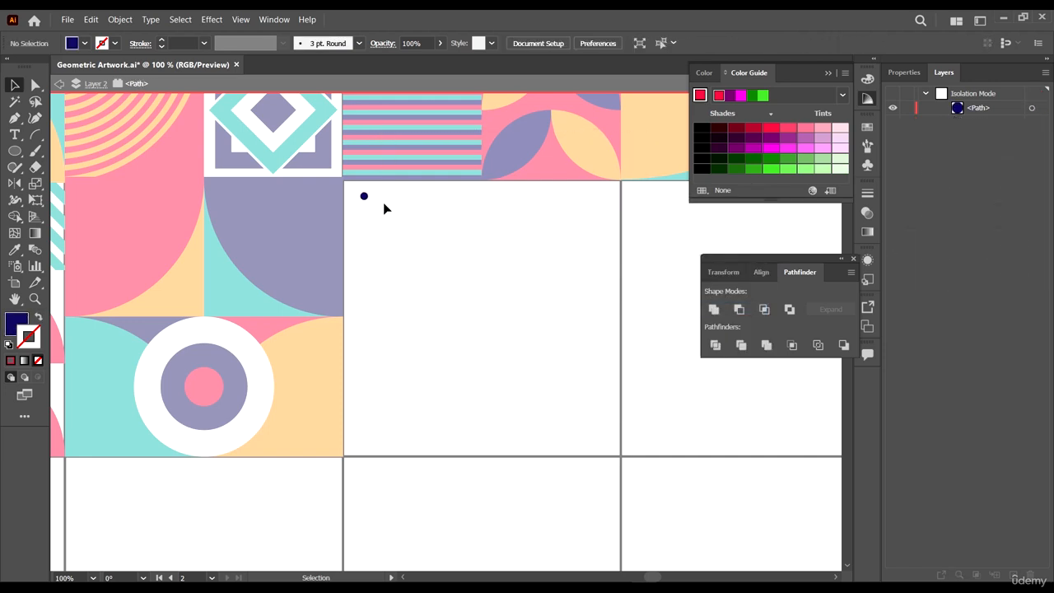
- Nudge the remaining dot near the cell's top-left corner
scroll(370, 194, "up", 4)
left_click_drag(380, 235, 393, 170)
scroll(466, 246, "down", 4)
scroll(448, 225, "up", 5)
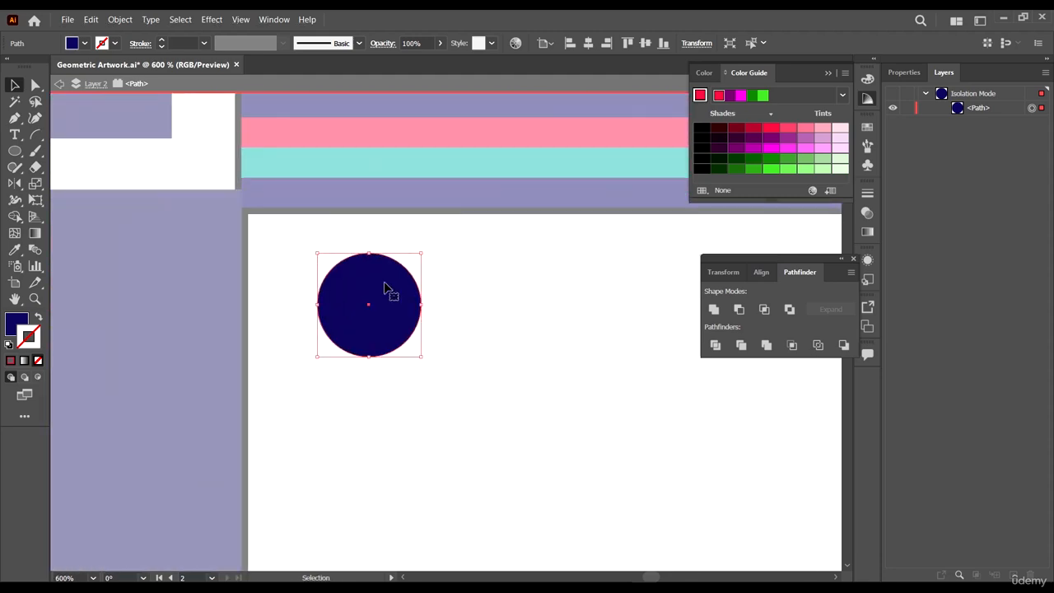
- Nudge the dot slightly and give it an orange fill sampled with the Eyedropper
left_click_drag(384, 280, 364, 289)
scroll(385, 280, "down", 4)
scroll(383, 277, "down", 8)
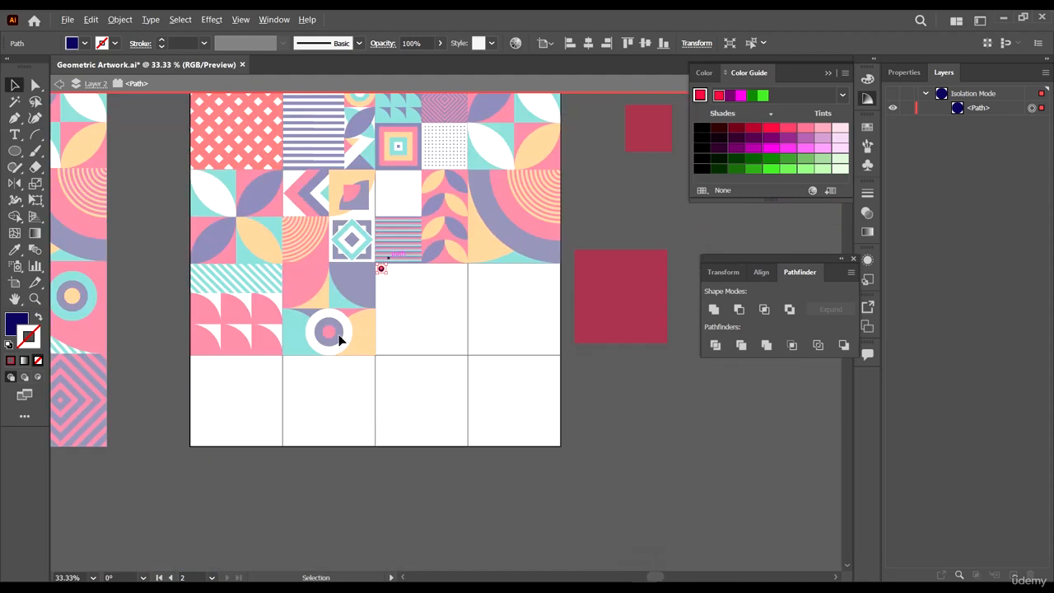
scroll(69, 335, "down", 1)
scroll(211, 325, "left", 4)
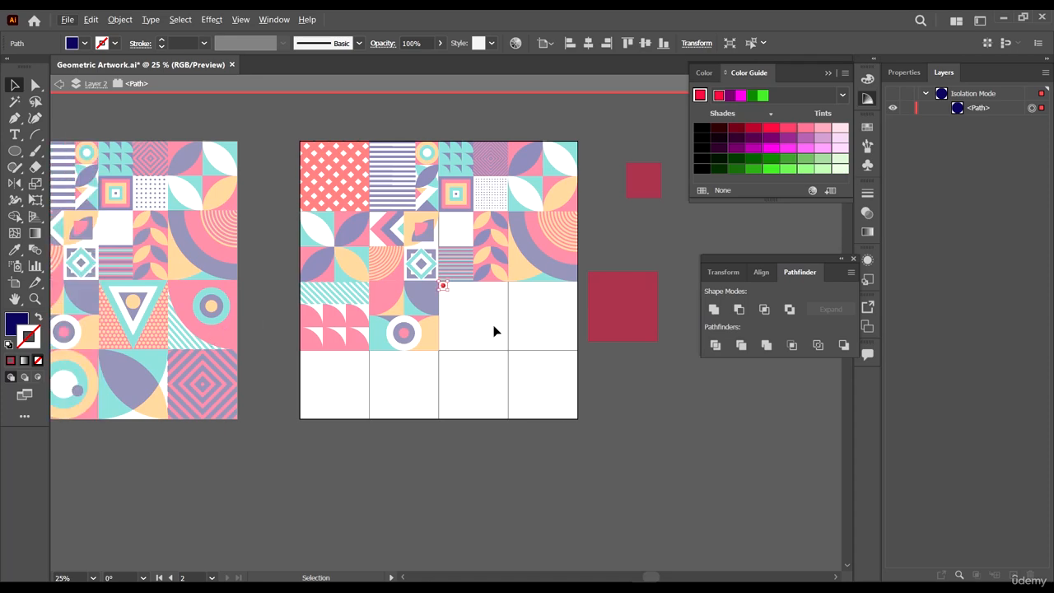
scroll(483, 238, "up", 2)
scroll(511, 224, "up", 2)
scroll(542, 279, "down", 1)
key("i")
left_click(603, 318)
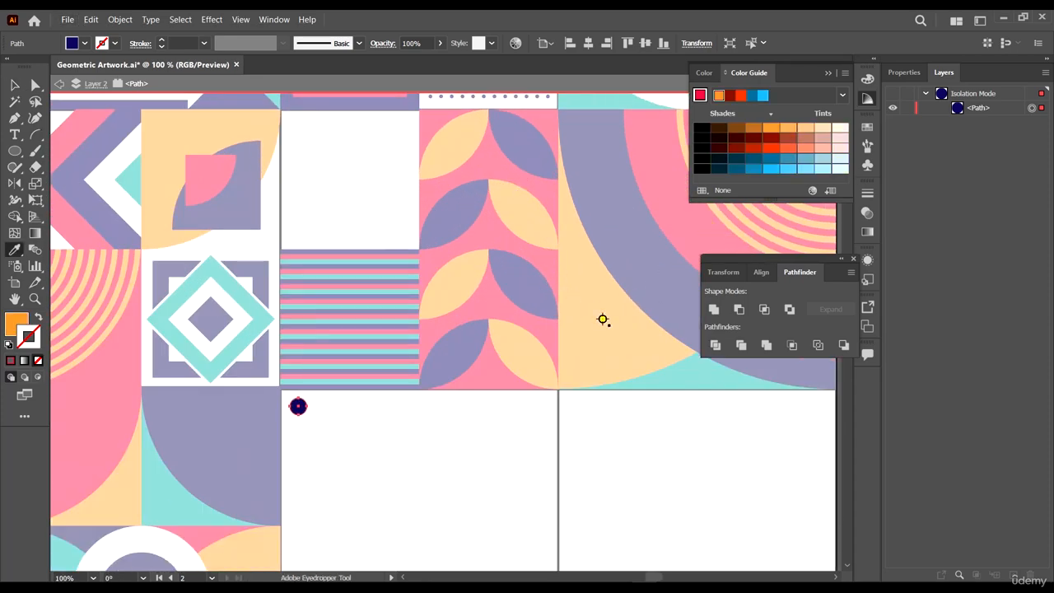
scroll(446, 307, "down", 3)
key("v")
scroll(400, 359, "up", 4)
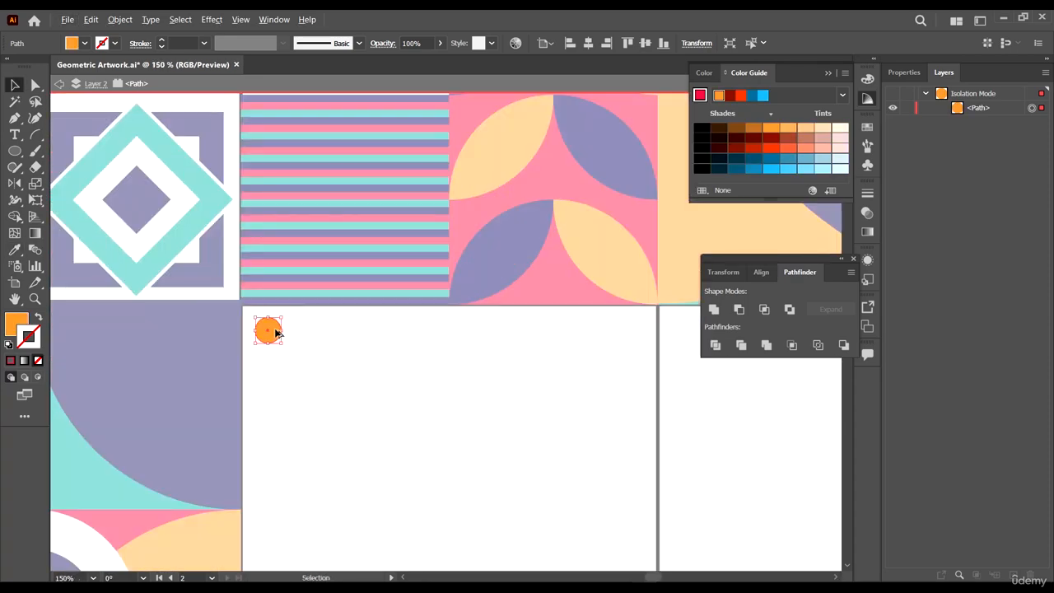
- Duplicate the dot to the cell's top-right corner and blend the two dots with the Blend tool
left_click_drag(277, 329, 636, 359)
left_click(358, 400)
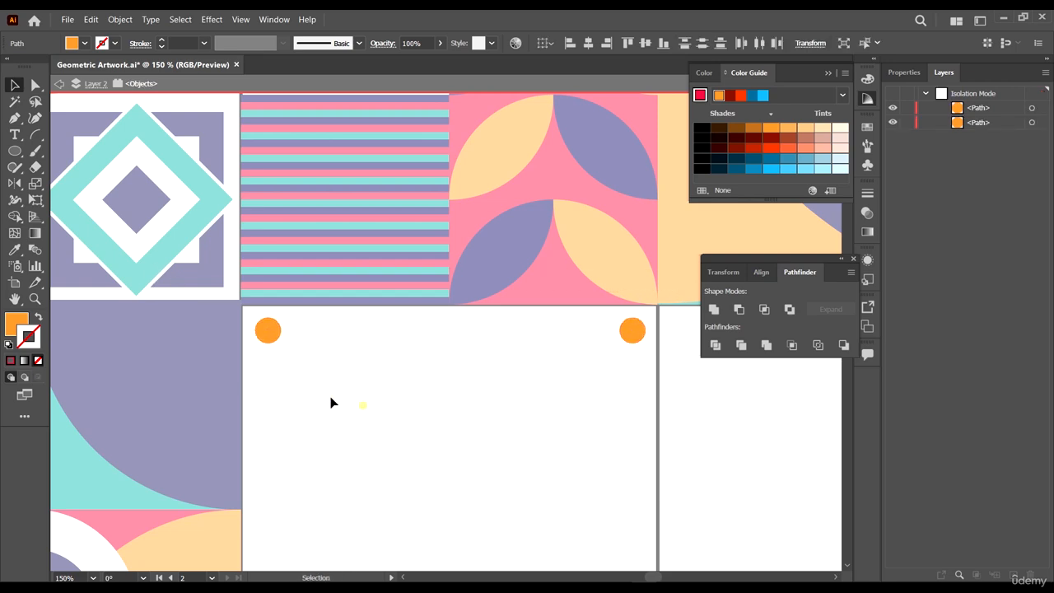
left_click(35, 249)
left_click(268, 331)
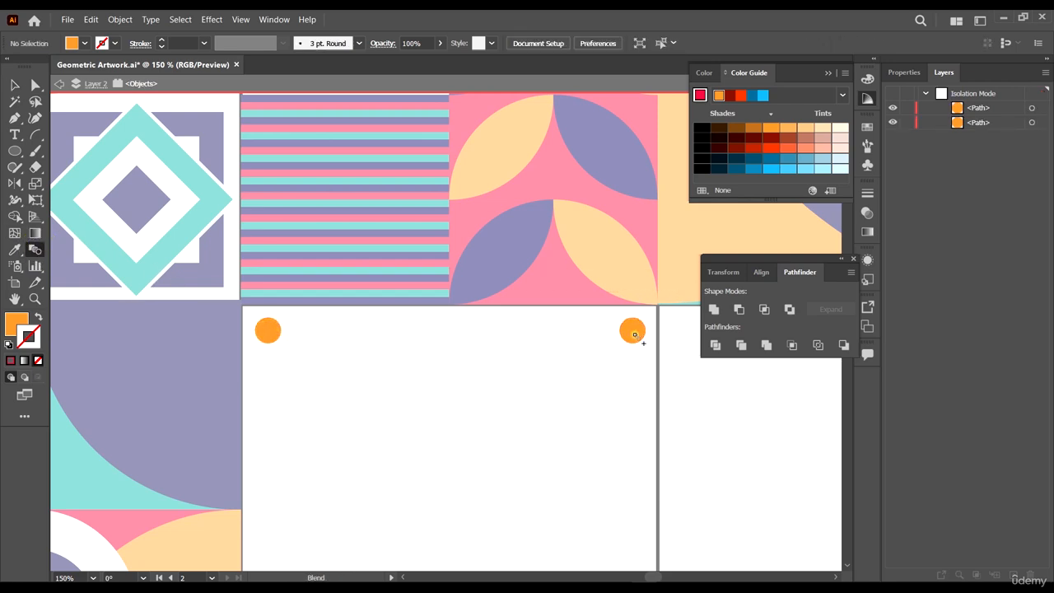
left_click(634, 335)
- Set the blend's spacing to Specified Steps with 9 steps
double_click(34, 251)
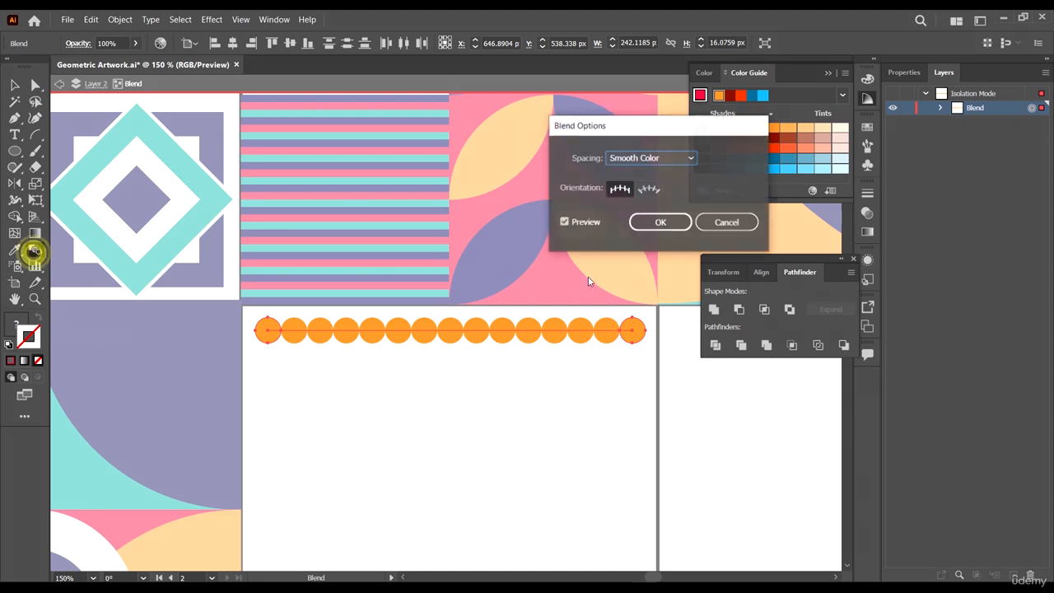
left_click(651, 157)
left_click(650, 187)
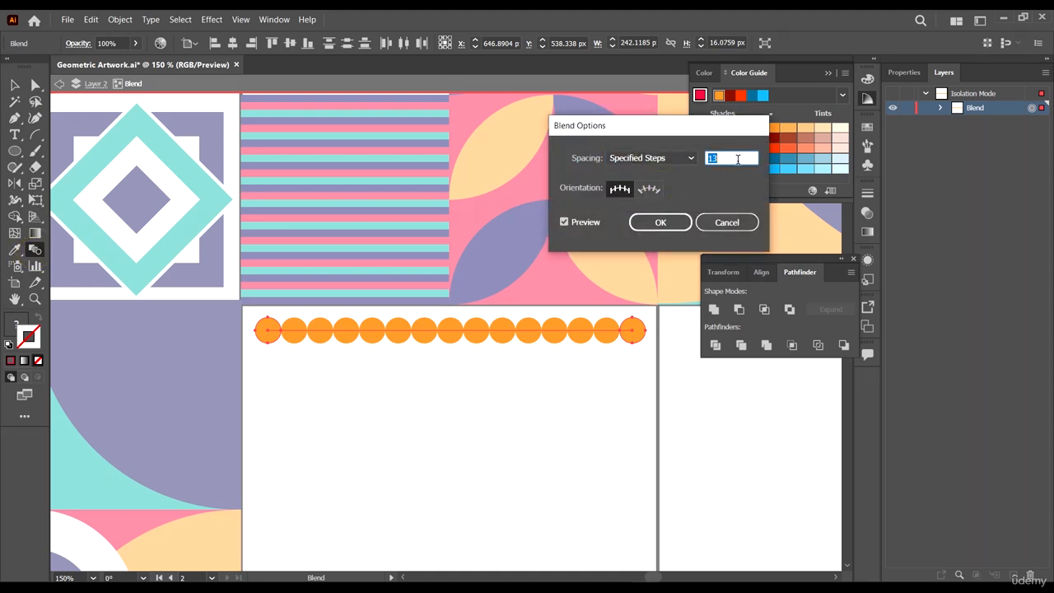
type("8")
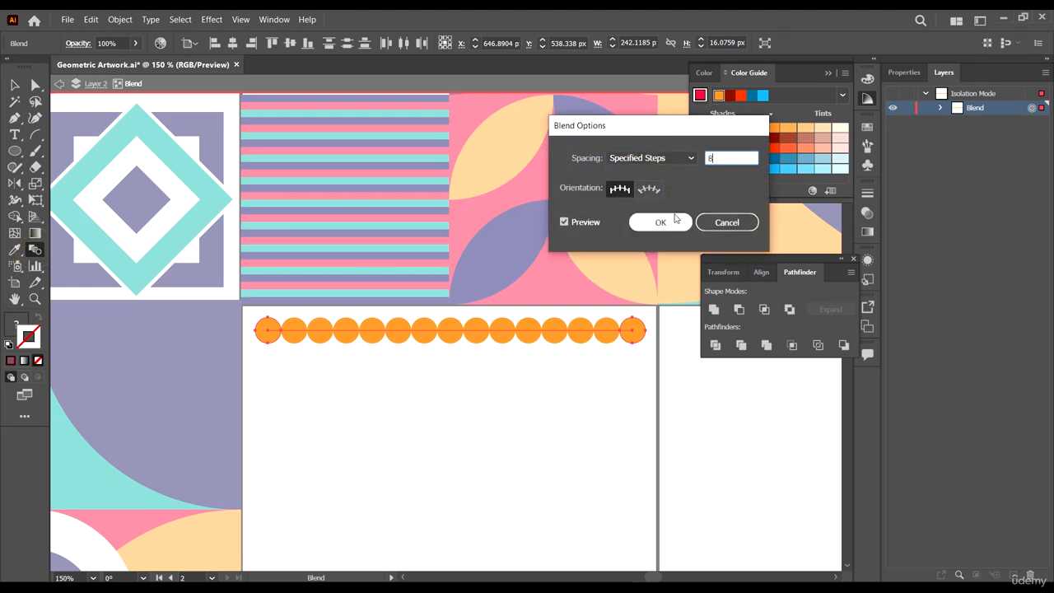
left_click(670, 221)
double_click(35, 253)
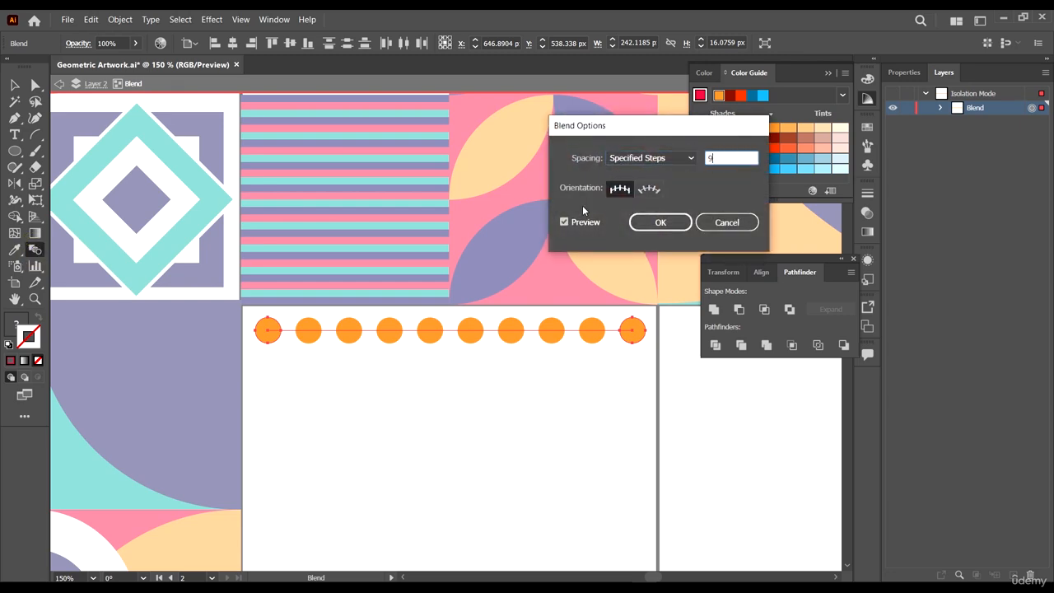
type("9")
left_click(659, 220)
- Scale the dot blend so it spans the full width of the cell
scroll(593, 308, "down", 2)
scroll(610, 338, "down", 3)
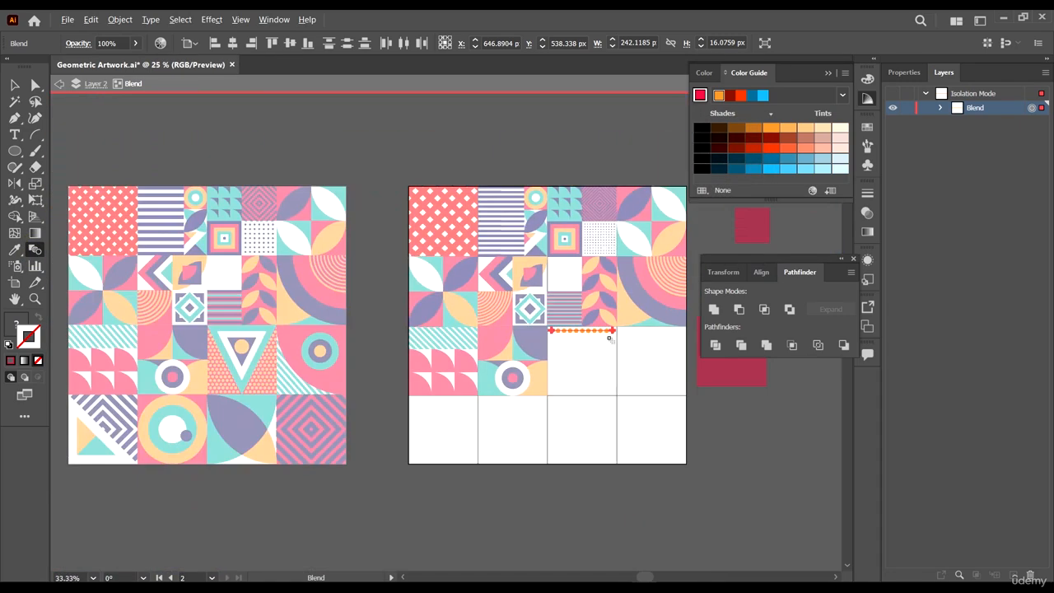
scroll(277, 341, "up", 2)
scroll(198, 319, "down", 4)
left_click(14, 86)
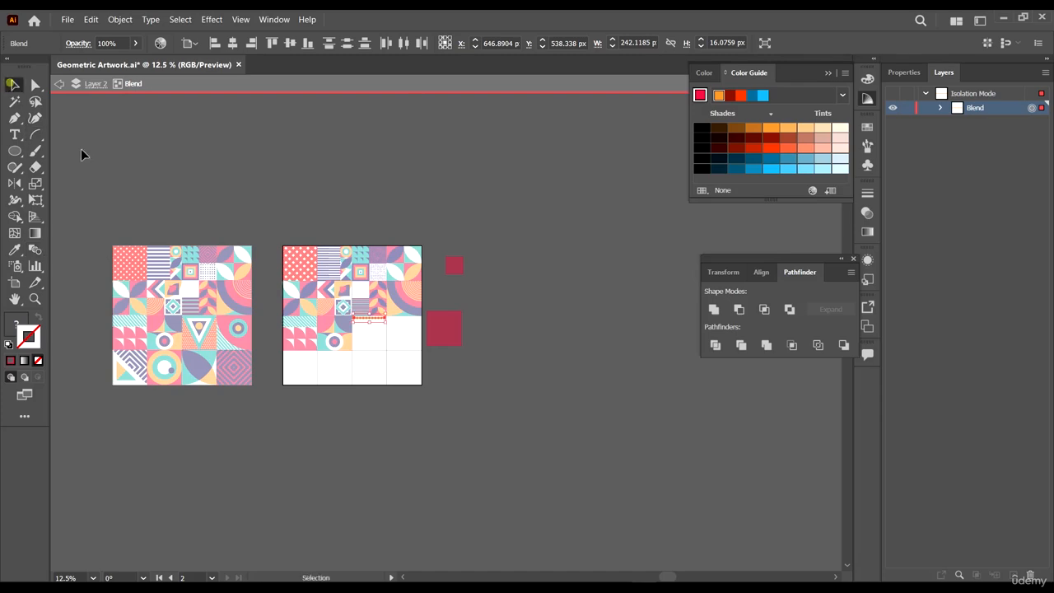
scroll(436, 336, "up", 3)
scroll(315, 354, "up", 5)
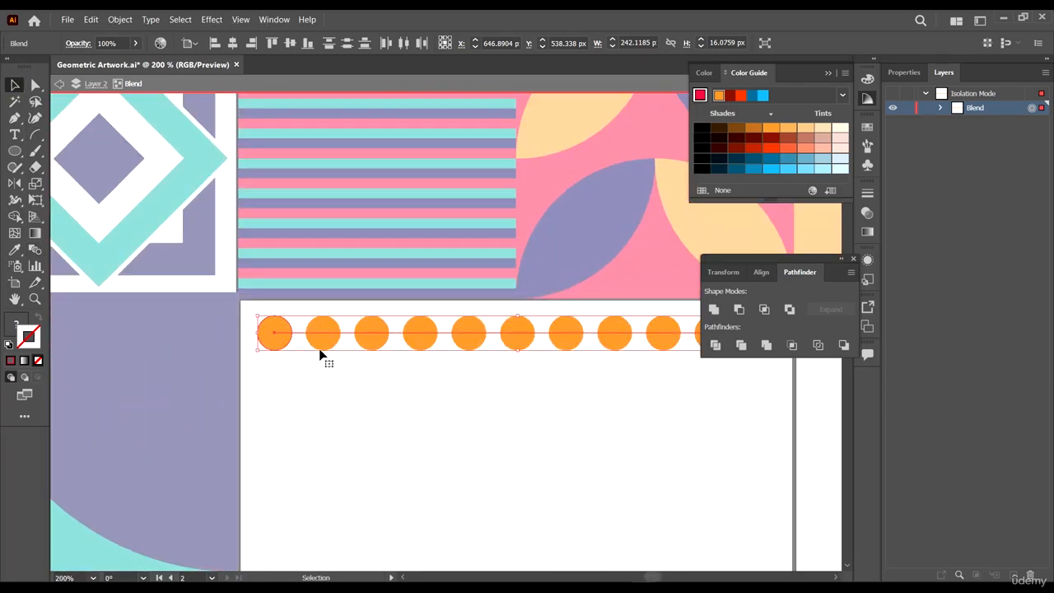
scroll(320, 348, "down", 1)
scroll(642, 330, "down", 2)
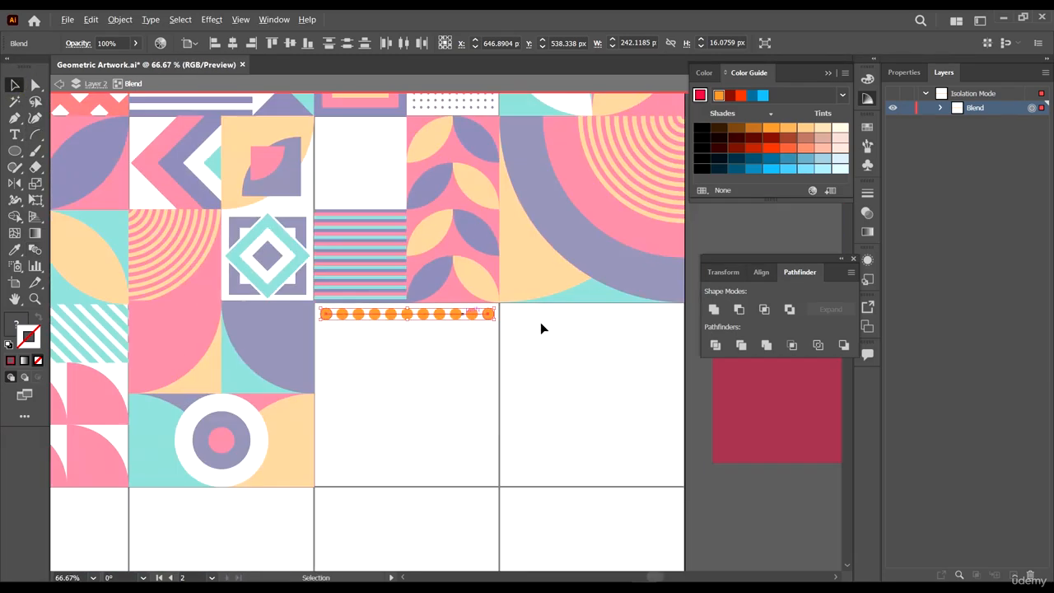
scroll(443, 315, "up", 2)
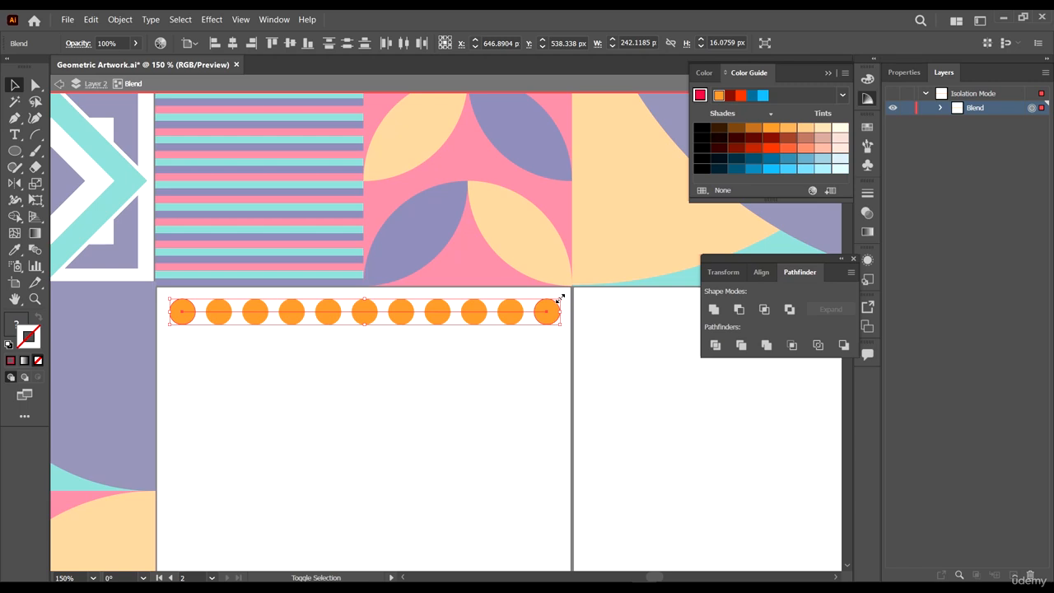
left_click_drag(559, 298, 574, 288)
scroll(157, 280, "up", 1)
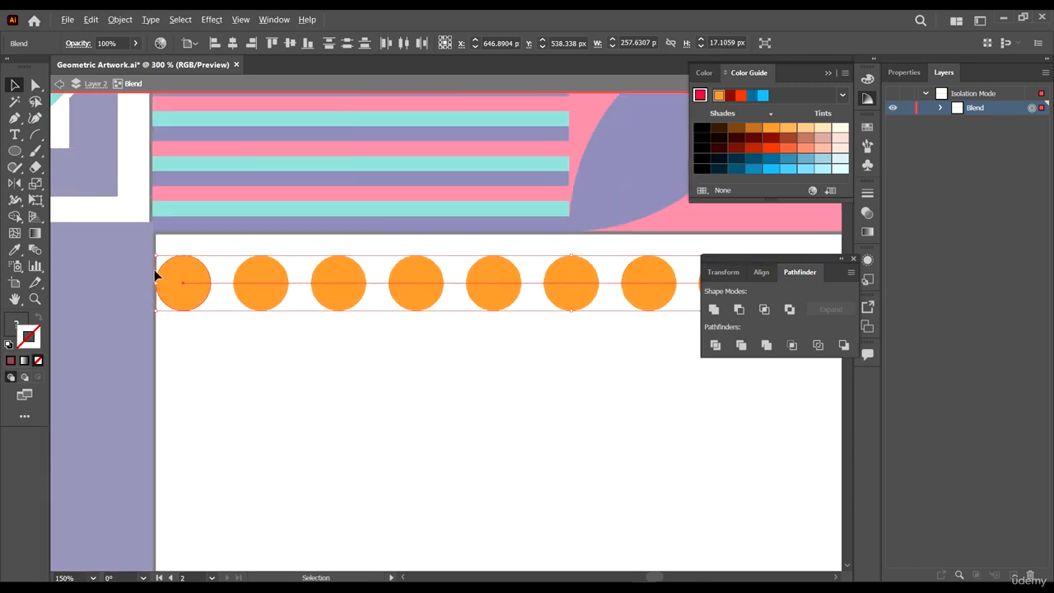
- Move the dot blend up against the cell's top edge
scroll(157, 277, "up", 1)
left_click_drag(210, 275, 209, 249)
left_click(212, 256)
left_click(241, 338)
scroll(243, 338, "down", 3)
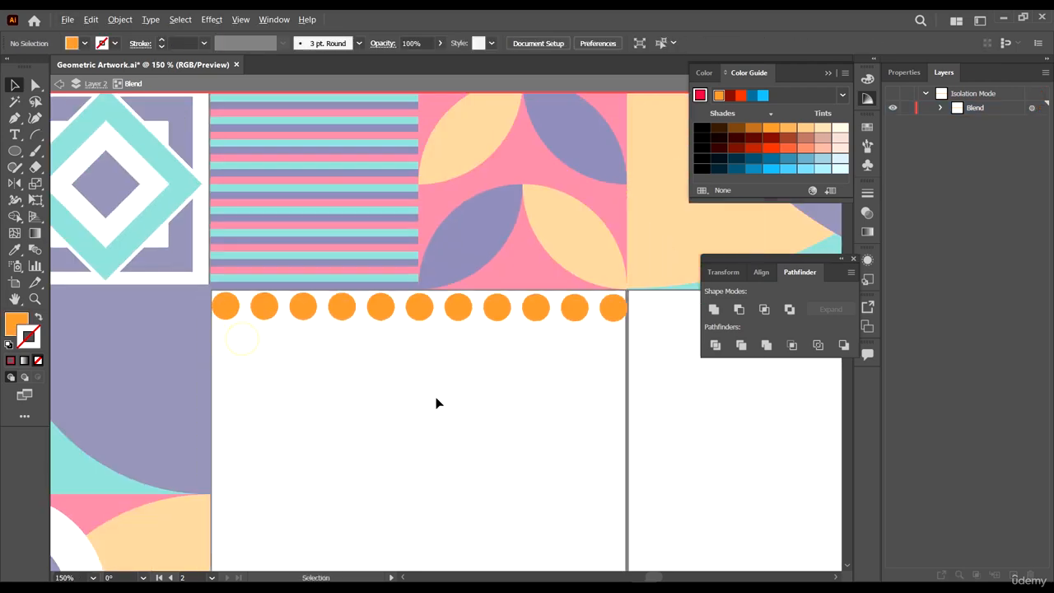
- Duplicate the dot blend into a second row just below, offset half a dot to the right
left_click(458, 322)
scroll(229, 312, "up", 2)
left_click_drag(238, 307, 275, 370)
key("alt+shift")
key("alt+shift")
scroll(252, 344, "up", 3)
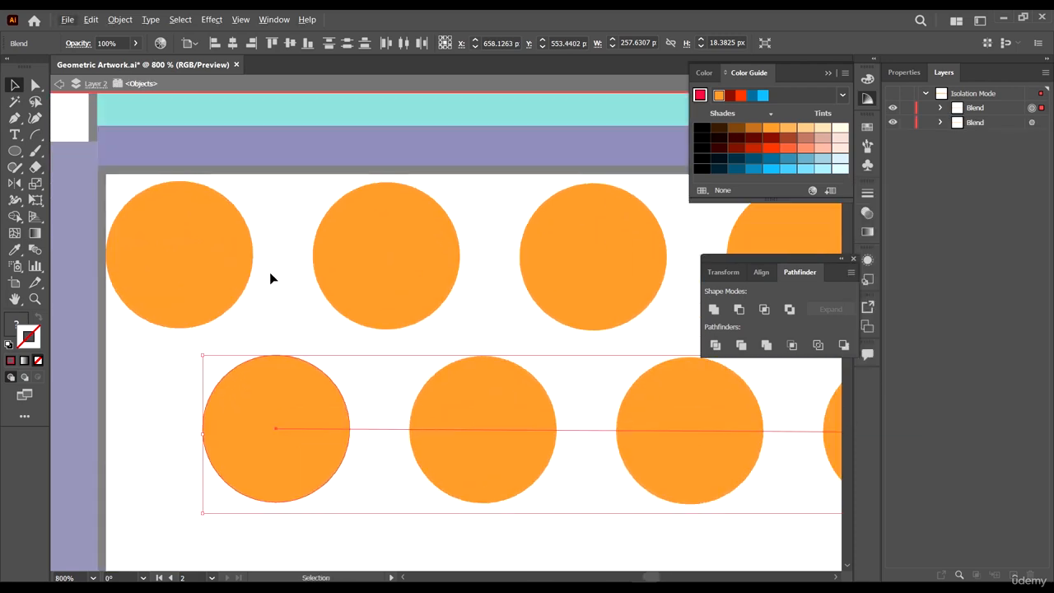
scroll(271, 278, "down", 1)
left_click_drag(292, 385, 299, 385)
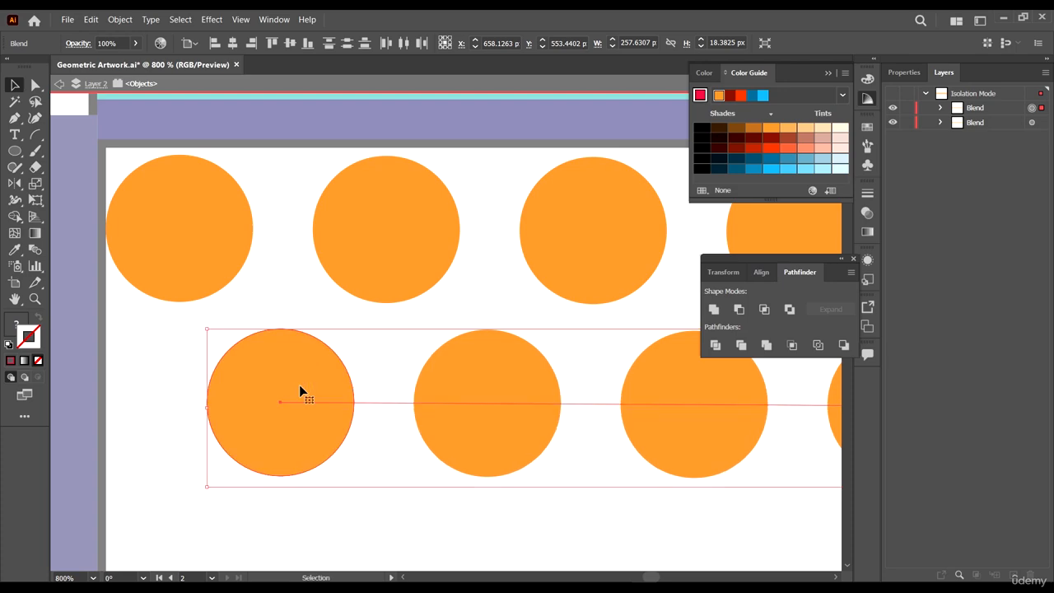
- Examine the dotted pattern in the reference artwork and the new dot rows
scroll(285, 233, "down", 2)
scroll(285, 234, "down", 4)
scroll(501, 292, "up", 3)
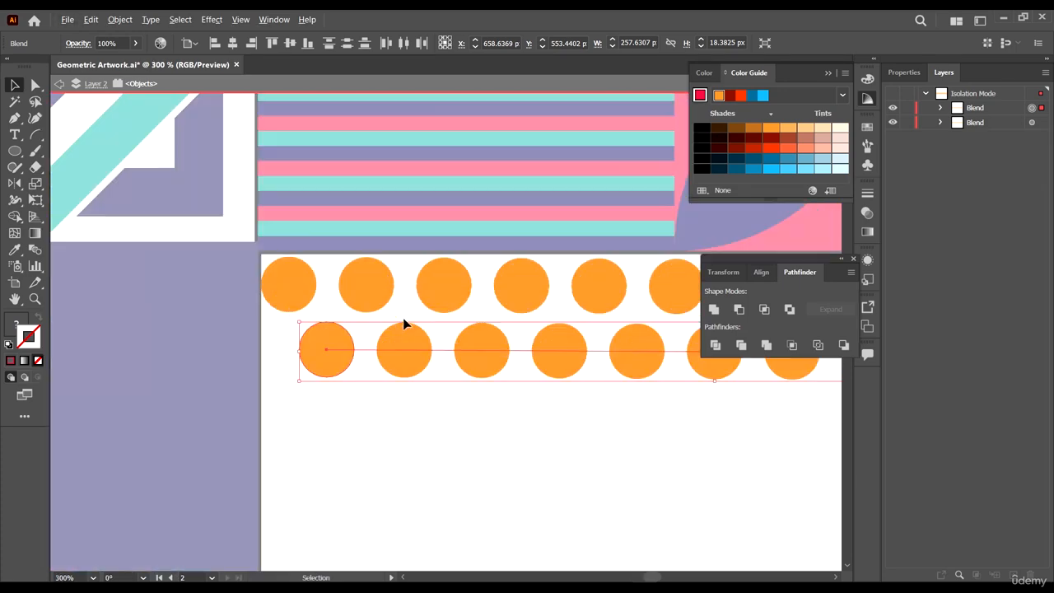
scroll(272, 345, "up", 4)
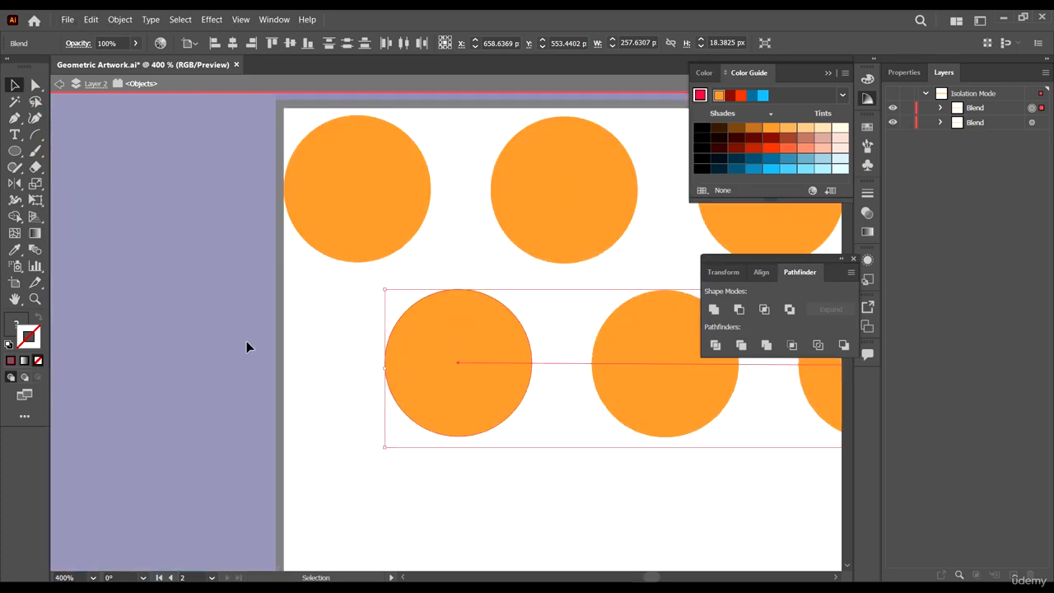
scroll(412, 357, "down", 3)
scroll(451, 360, "down", 6)
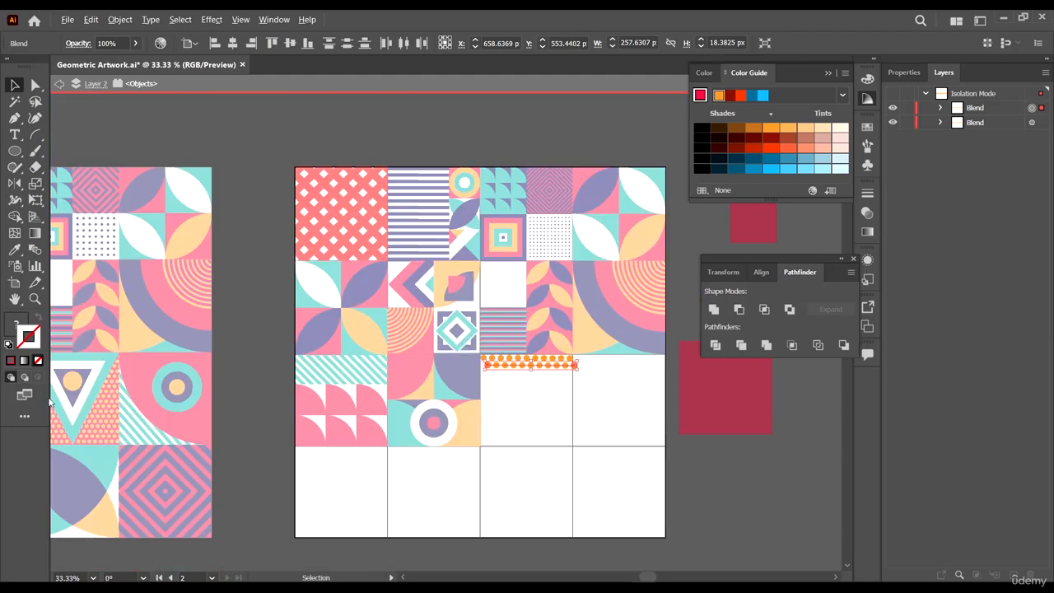
scroll(317, 368, "left", 5)
scroll(317, 368, "up", 4)
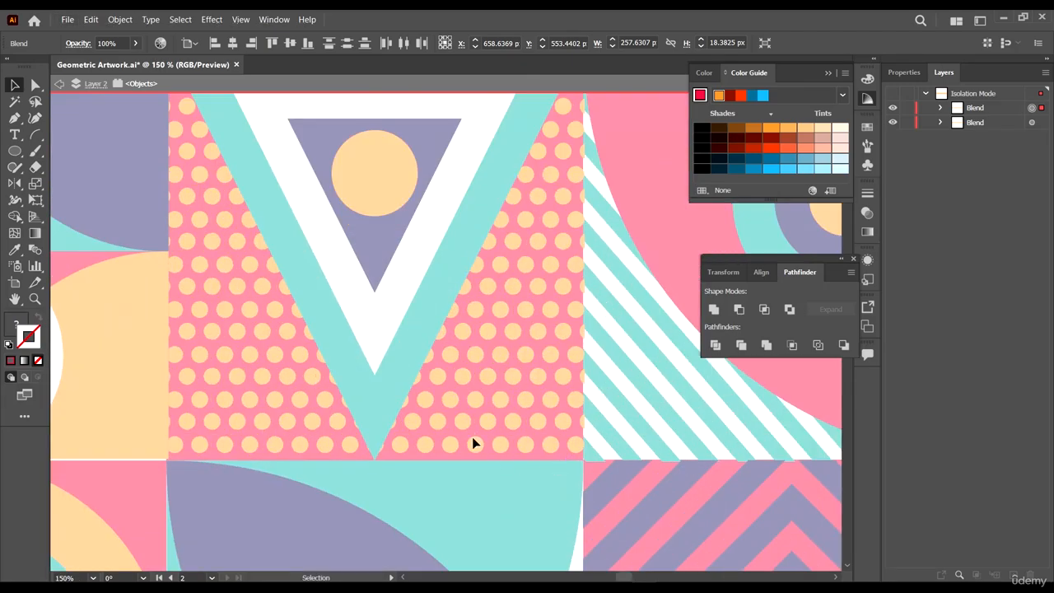
scroll(473, 444, "down", 4)
scroll(379, 440, "up", 4)
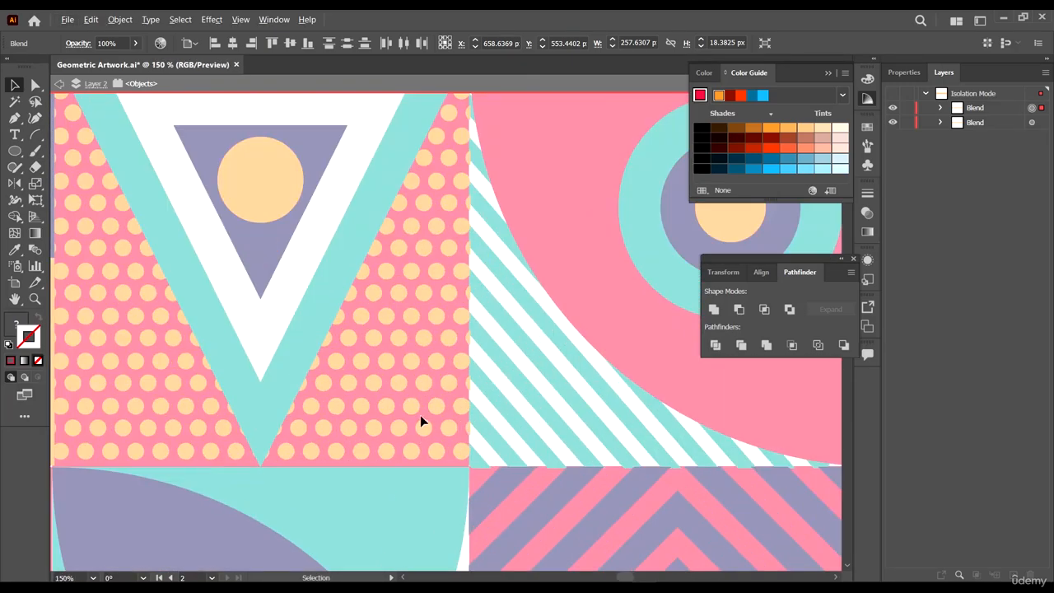
scroll(354, 276, "down", 5)
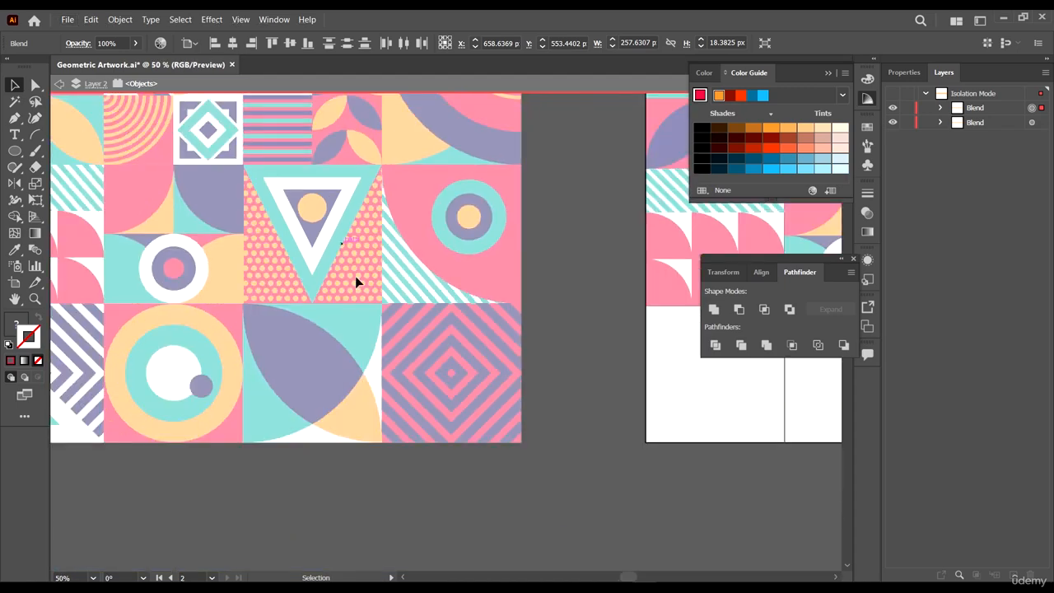
scroll(486, 279, "right", 2)
scroll(527, 351, "up", 4)
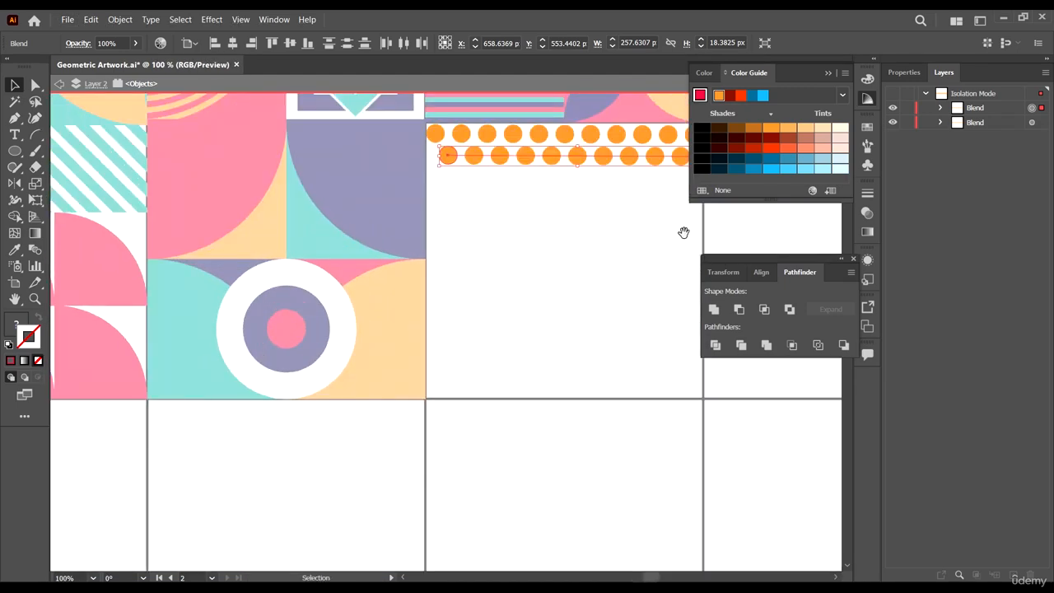
scroll(431, 223, "up", 2)
scroll(481, 225, "up", 3)
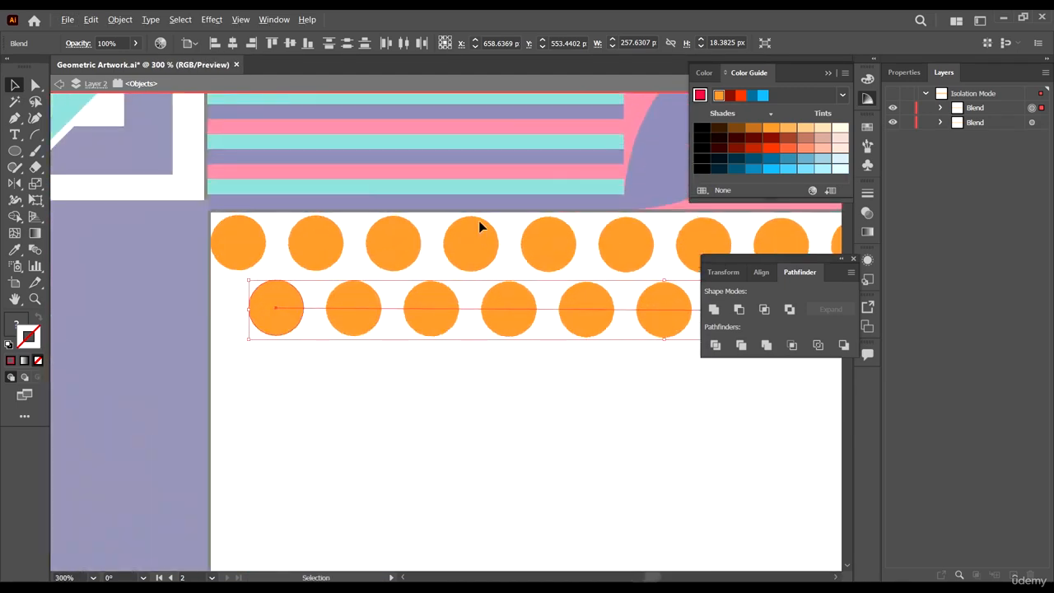
- Select both dot rows and shift them slightly left
left_click(441, 387)
scroll(412, 318, "down", 3)
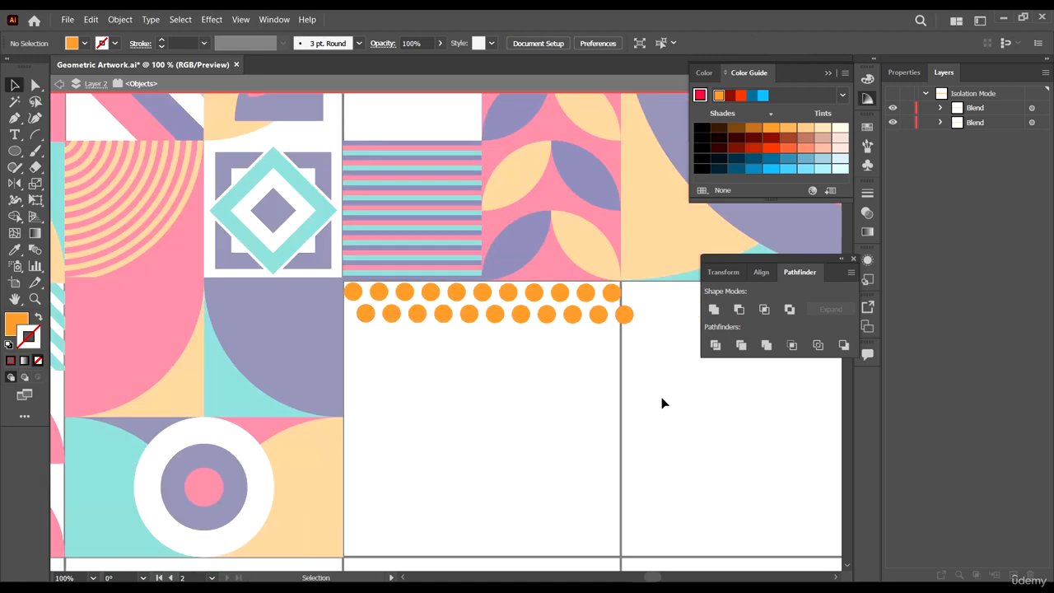
left_click(354, 295)
scroll(362, 317, "up", 3)
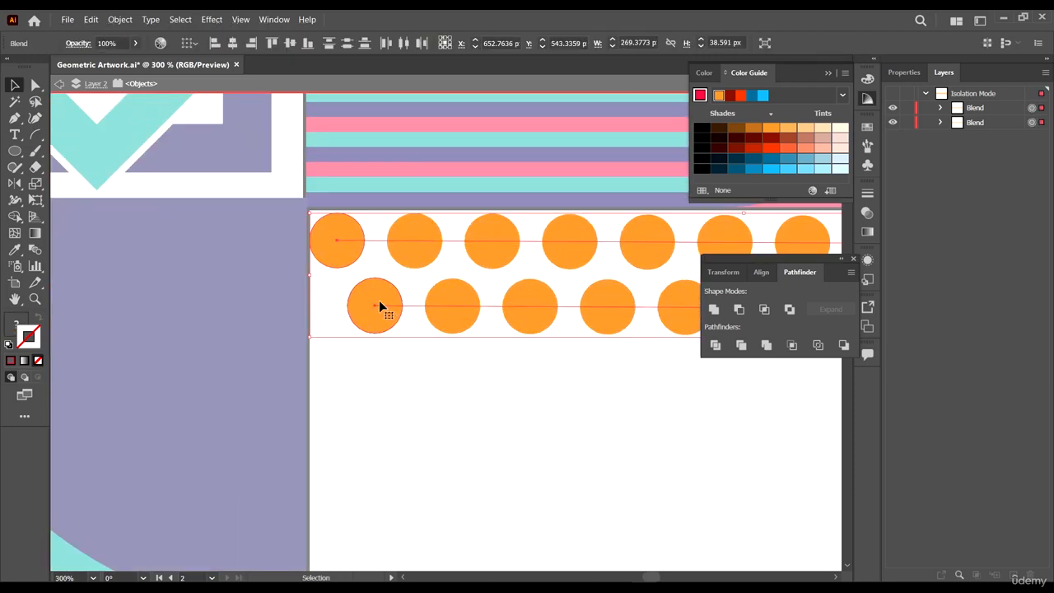
left_click_drag(379, 304, 353, 302)
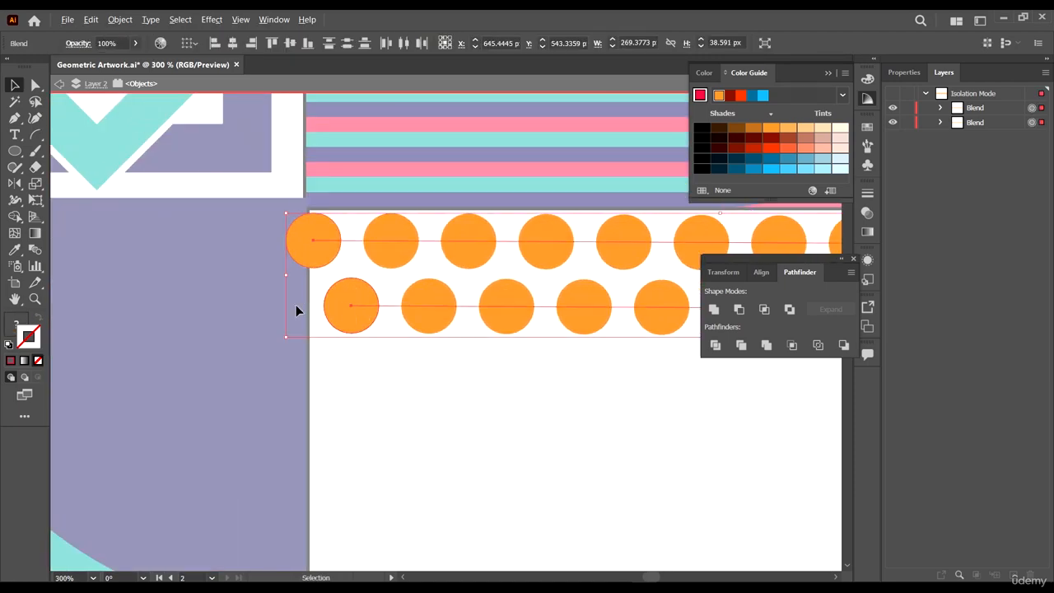
- Inspect the right end of the dot rows against the cell's edge
scroll(296, 310, "down", 3)
scroll(583, 347, "up", 3)
scroll(570, 355, "up", 1)
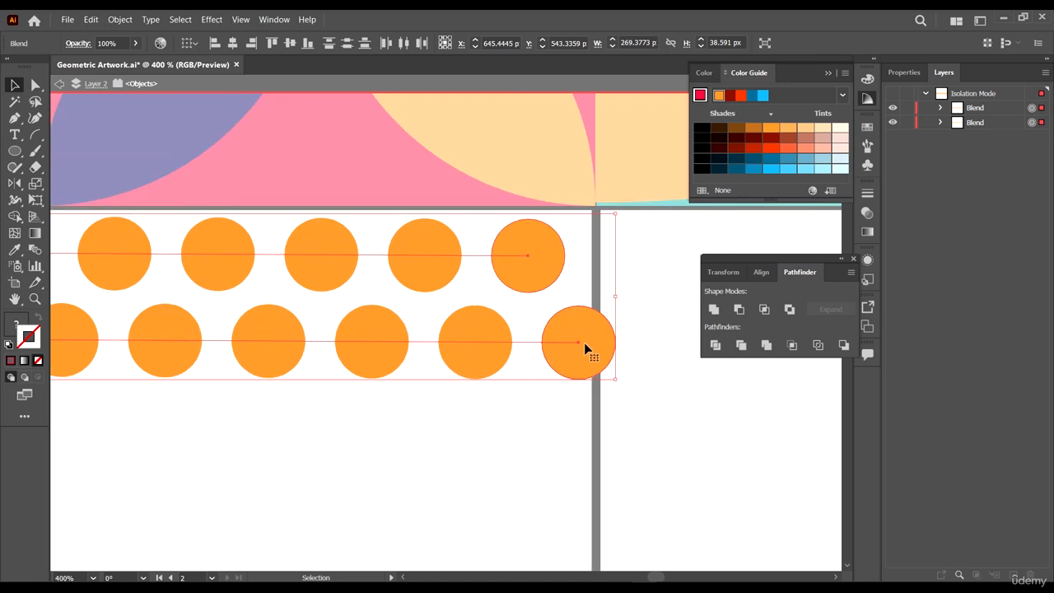
left_click(585, 343, "shift")
left_click(583, 343, "shift")
scroll(624, 361, "down", 3)
left_click(642, 381)
scroll(641, 381, "down", 3)
scroll(659, 288, "down", 1)
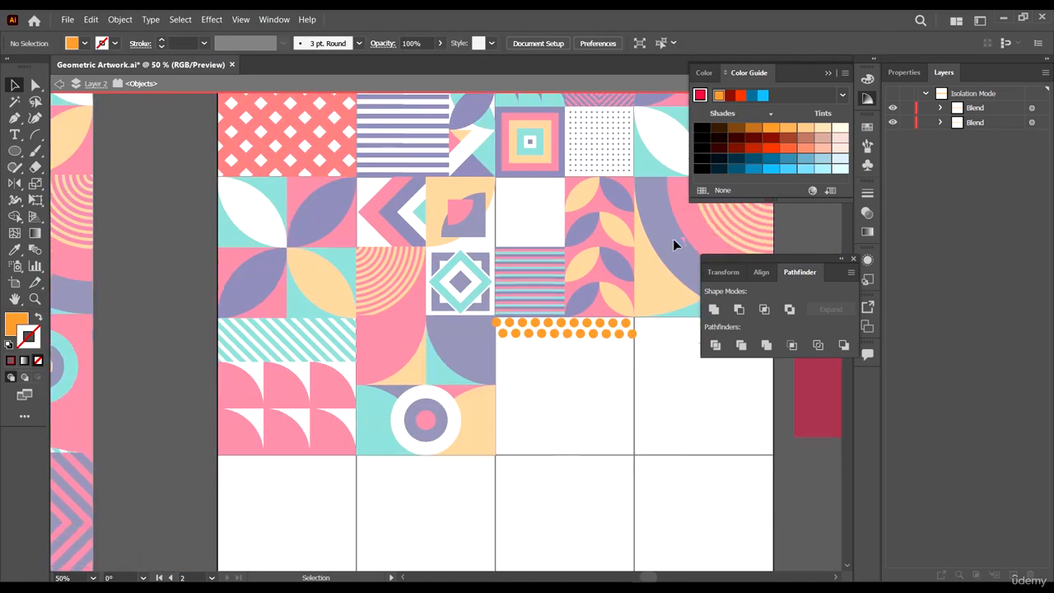
- Move the lower dot row to the cell's bottom edge and blend it with the top row
left_click_drag(634, 338, 629, 449)
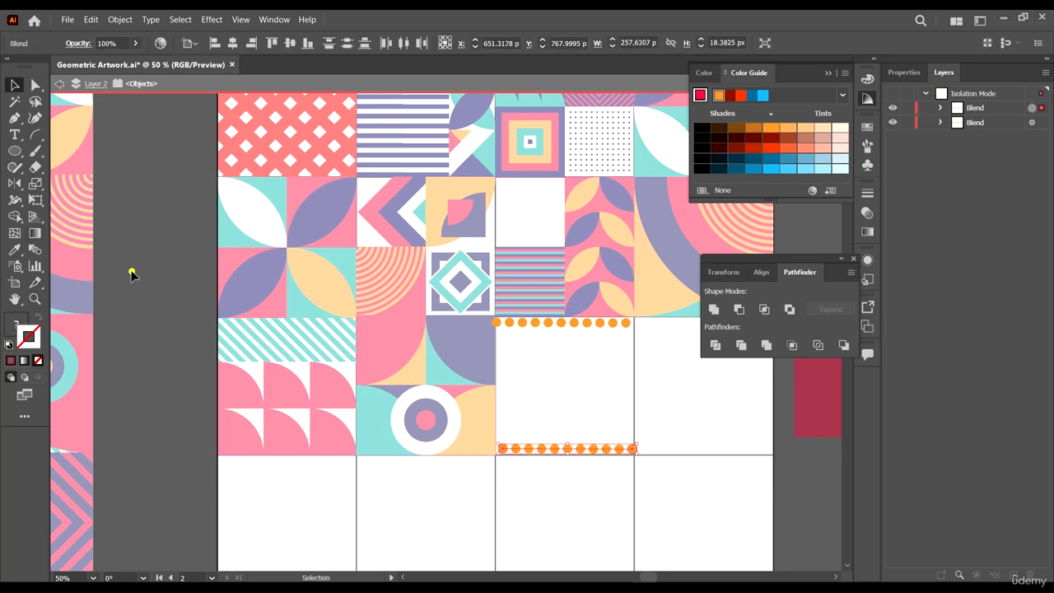
left_click(132, 273)
left_click(37, 251)
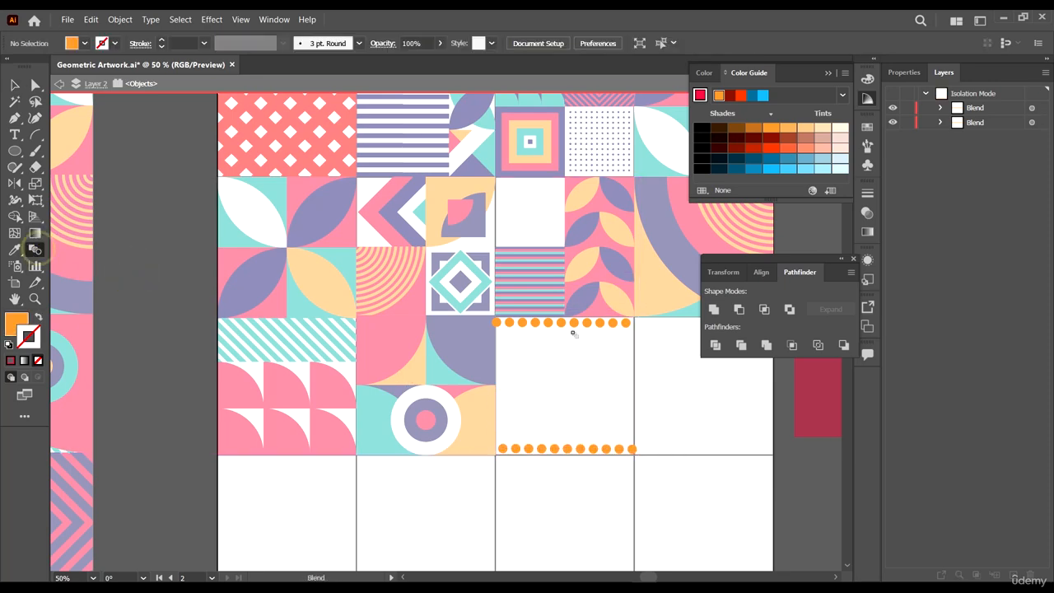
left_click(579, 449)
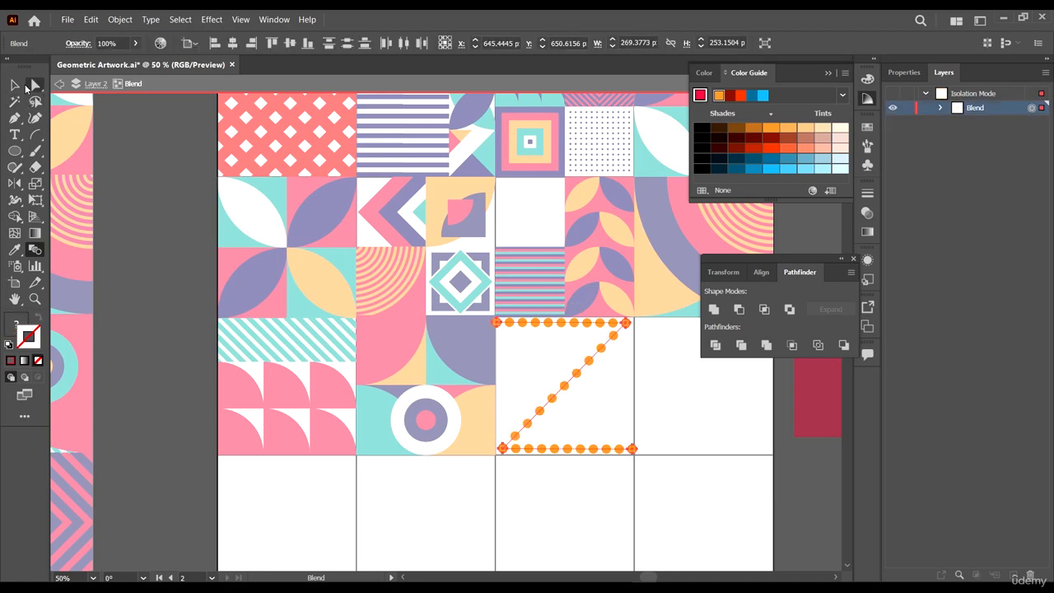
- Undo the blend between the two dot rows, then expand the top dot row's blend into plain objects
key("ctrl+z")
left_click(14, 84)
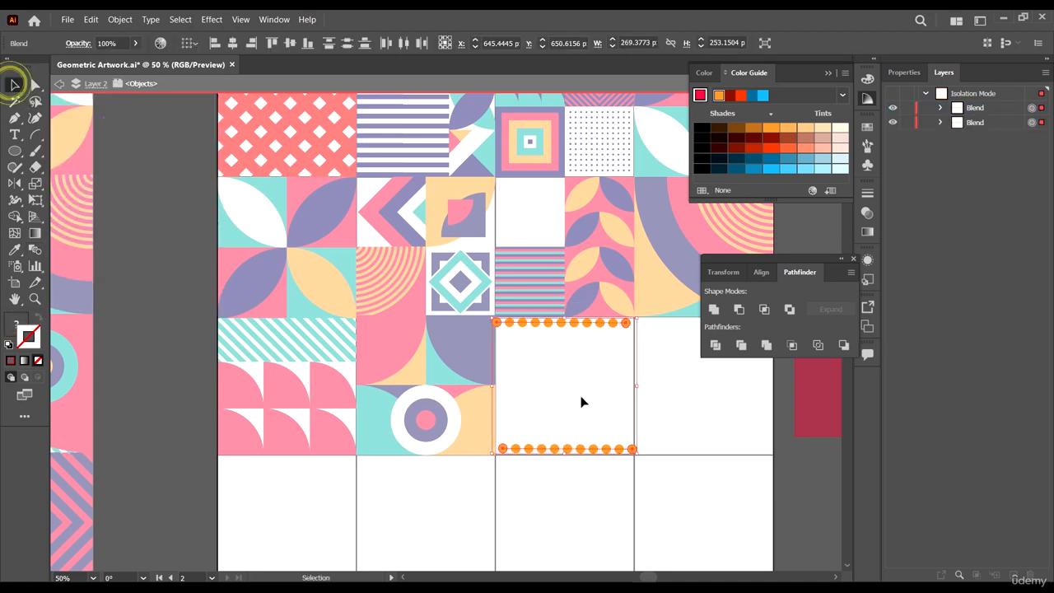
left_click(625, 408)
left_click(580, 322)
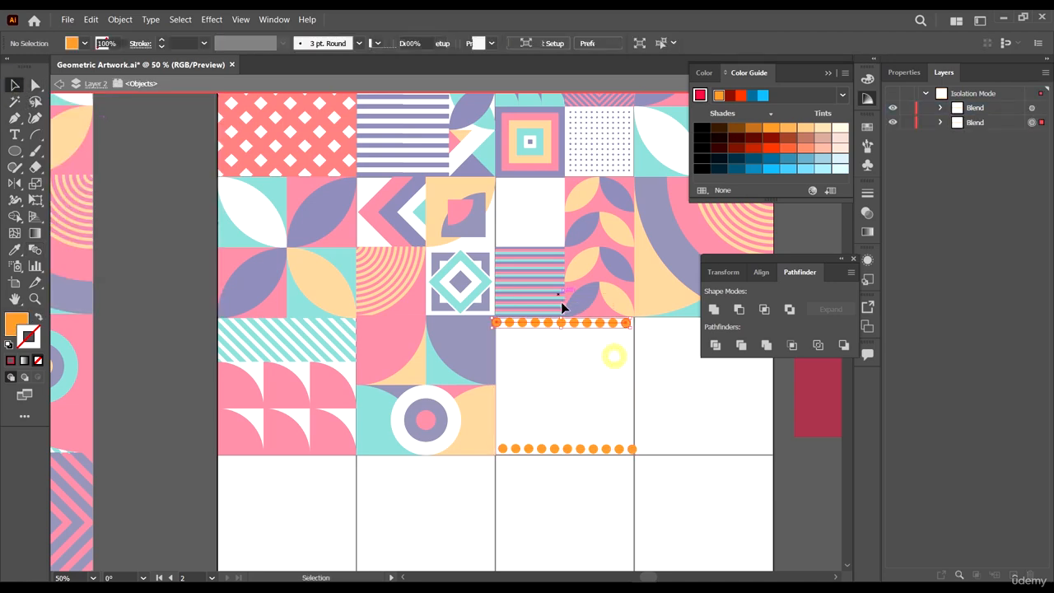
left_click(120, 19)
left_click(160, 157)
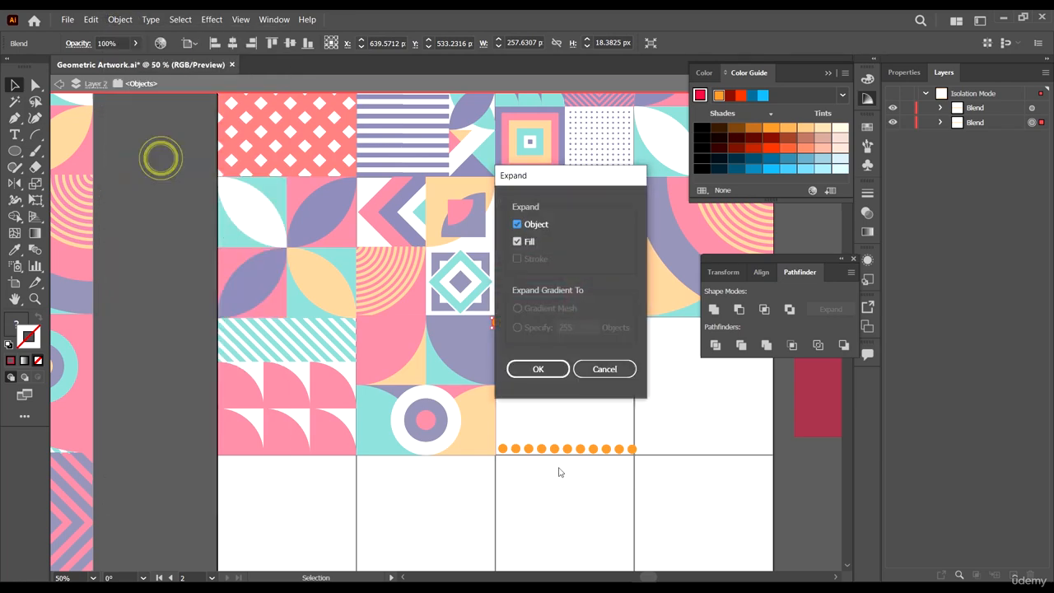
left_click(535, 369)
- Expand the bottom dot row's blend into plain objects too
left_click(596, 444)
left_click(120, 19)
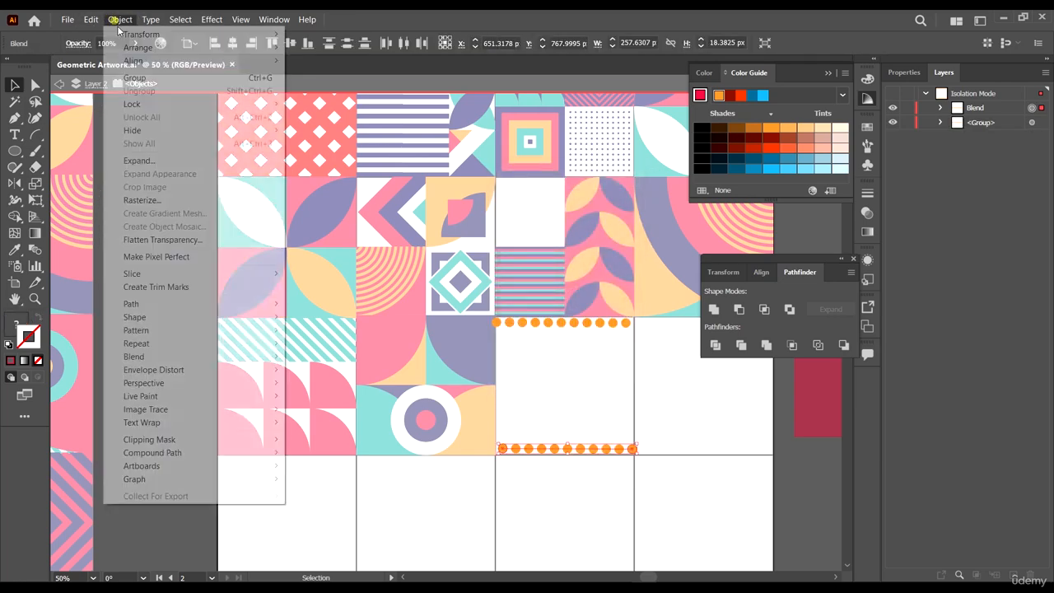
left_click(157, 161)
left_click(536, 368)
left_click(582, 400)
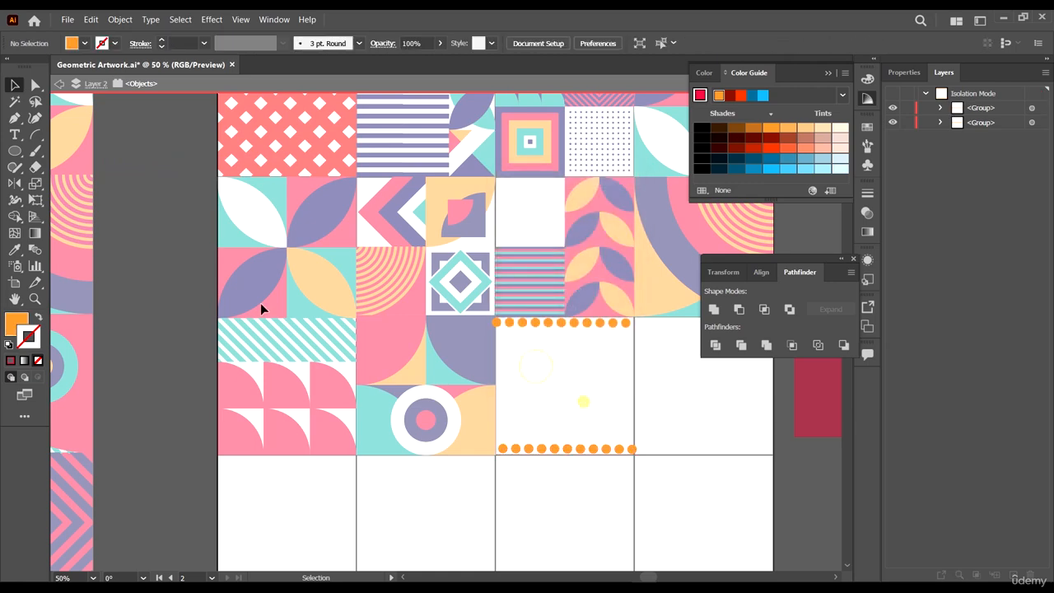
- Blend the top dot row with the bottom dot row to fill the cell with a grid of dots
left_click(35, 249)
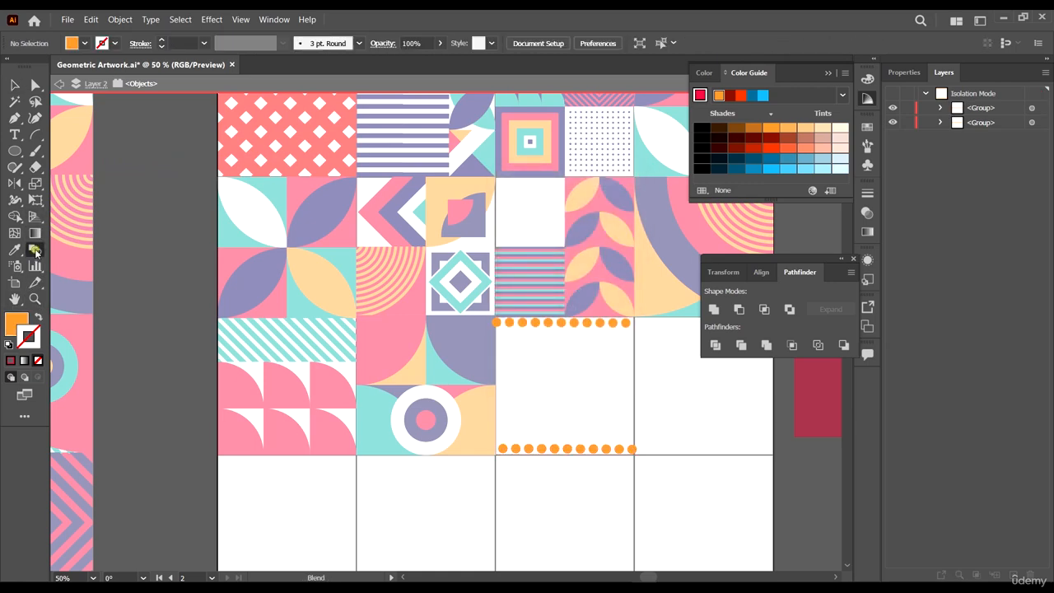
left_click(523, 322)
left_click(542, 450)
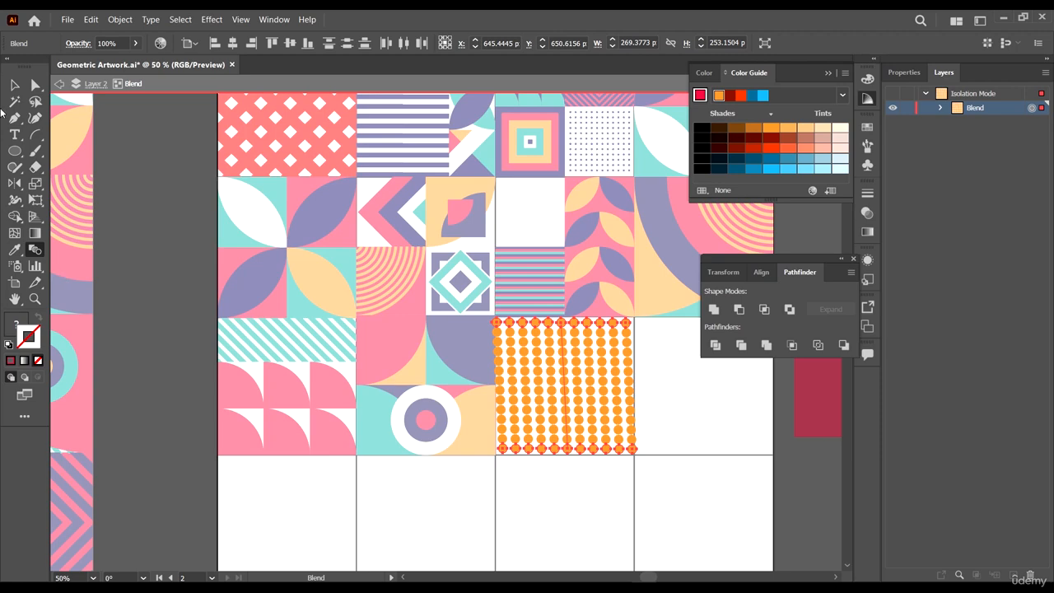
- Undo the last operation on the orange dot blend
left_click(15, 86)
scroll(637, 455, "up", 2)
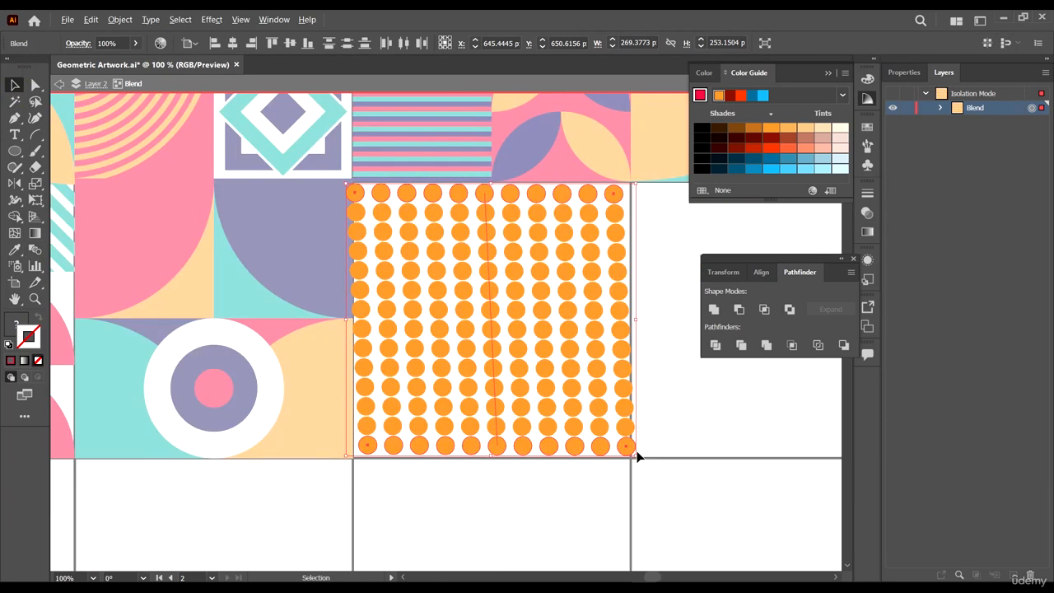
key("a")
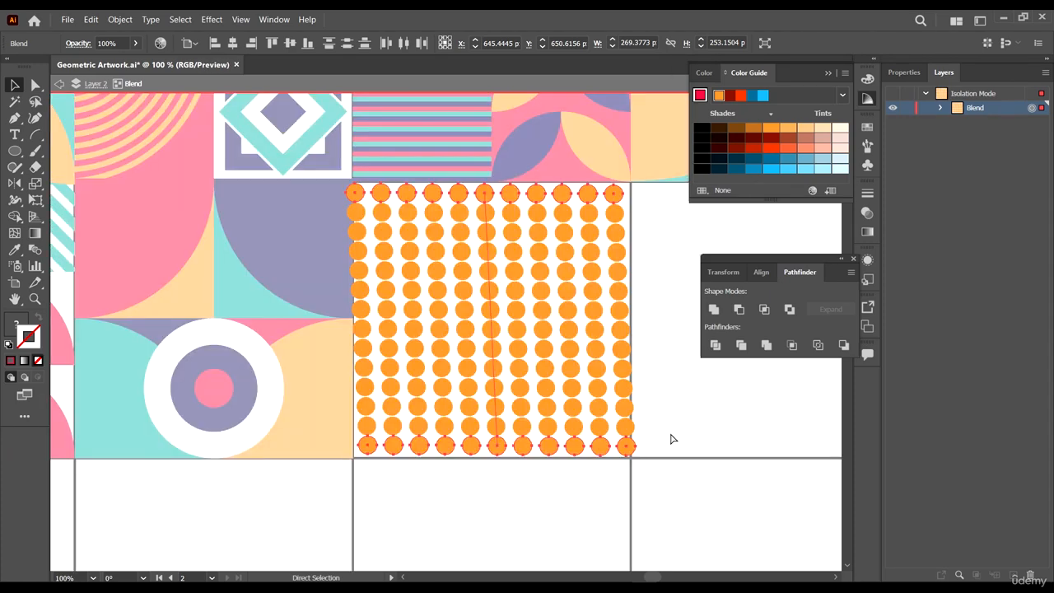
key("ctrl+z")
- Move the bottom dot row up beneath the top row, shifting it half a dot sideways to stagger the rows
left_click(680, 432)
left_click_drag(593, 463, 596, 459)
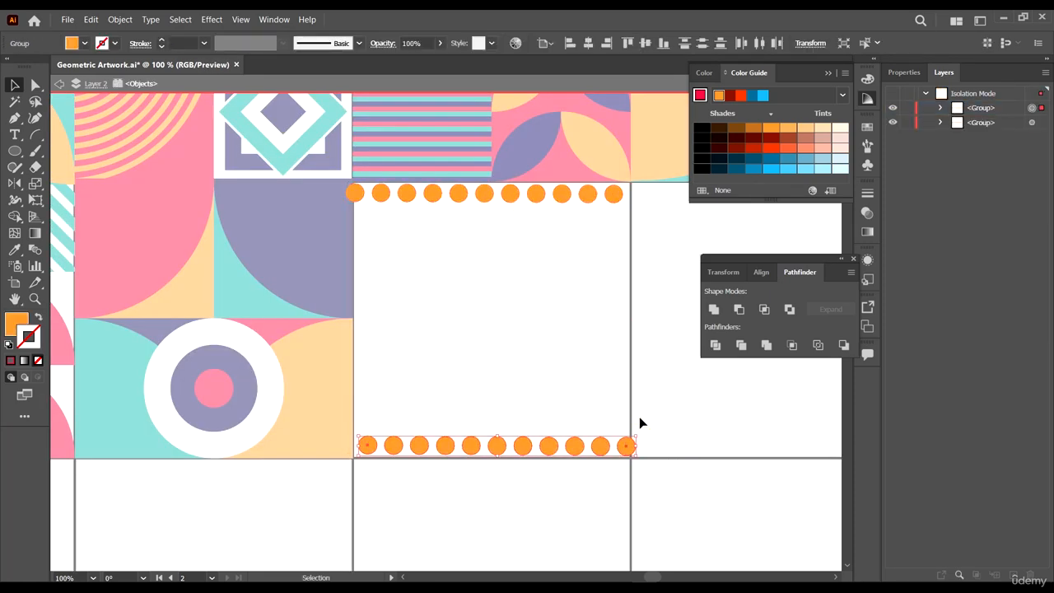
left_click_drag(431, 446, 453, 216)
scroll(365, 205, "up", 5)
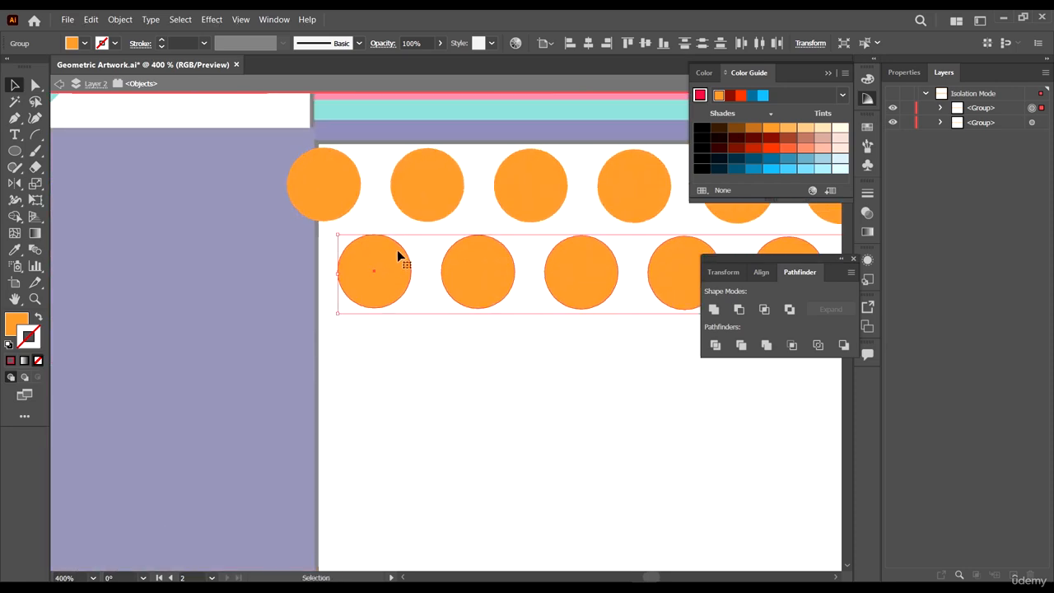
scroll(450, 341, "down", 3)
left_click_drag(473, 397, 401, 292)
scroll(445, 268, "down", 1)
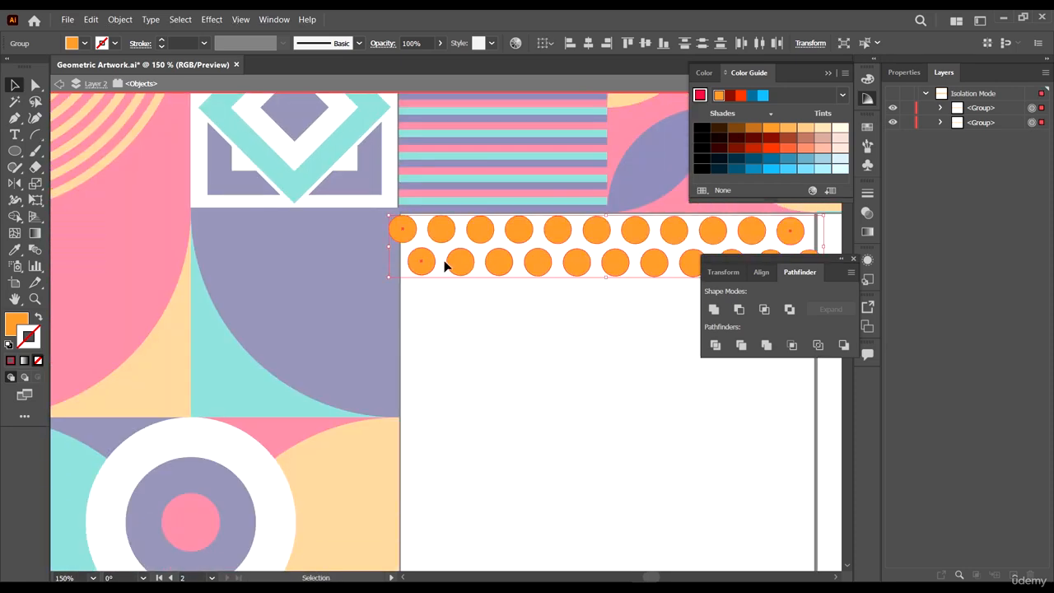
- Duplicate the two staggered dot rows downward and repeat the transform three times to fill the tile
scroll(404, 230, "up", 1)
left_click_drag(403, 231, 397, 315)
scroll(459, 348, "down", 3)
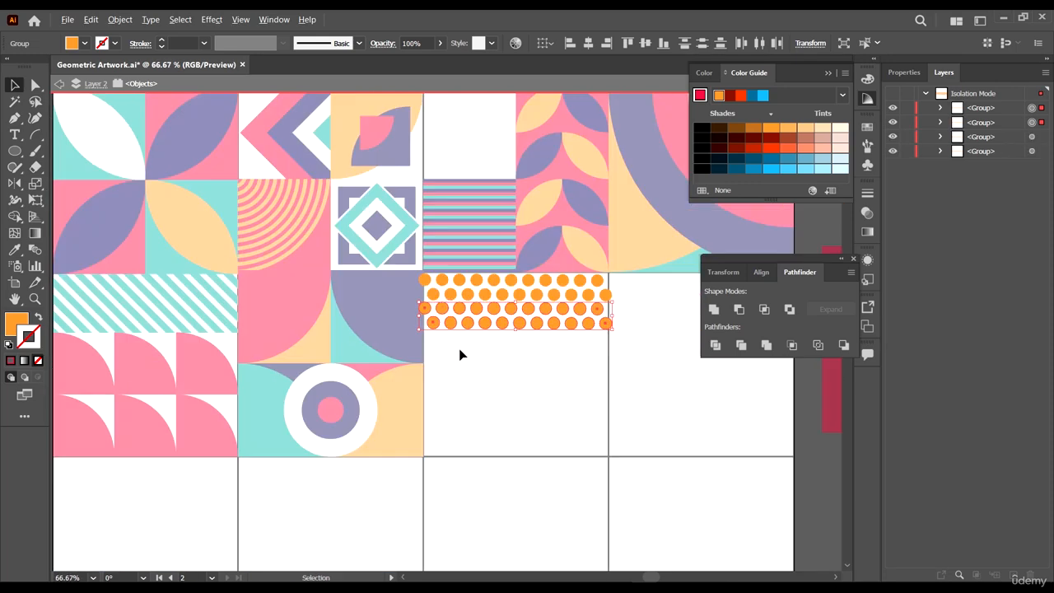
scroll(486, 333, "down", 1)
key("ctrl+d")
key("ctrl+d")
key("ctrl+d")
key("ctrl+d")
key("ctrl+d")
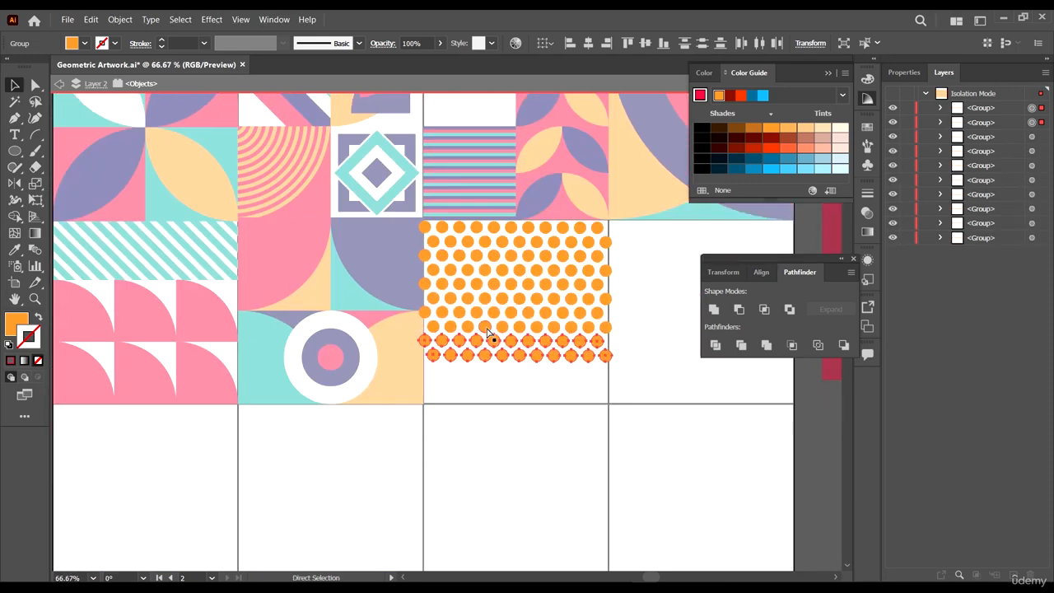
- Try moving the lowest dot rows down inside the pattern group
left_click(684, 400)
double_click(684, 398)
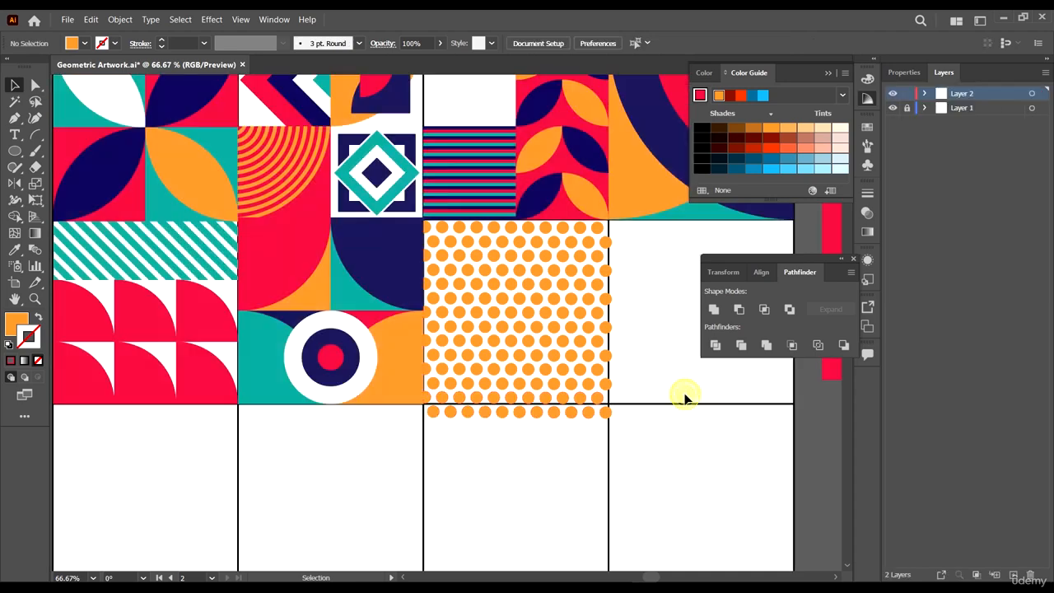
double_click(593, 426)
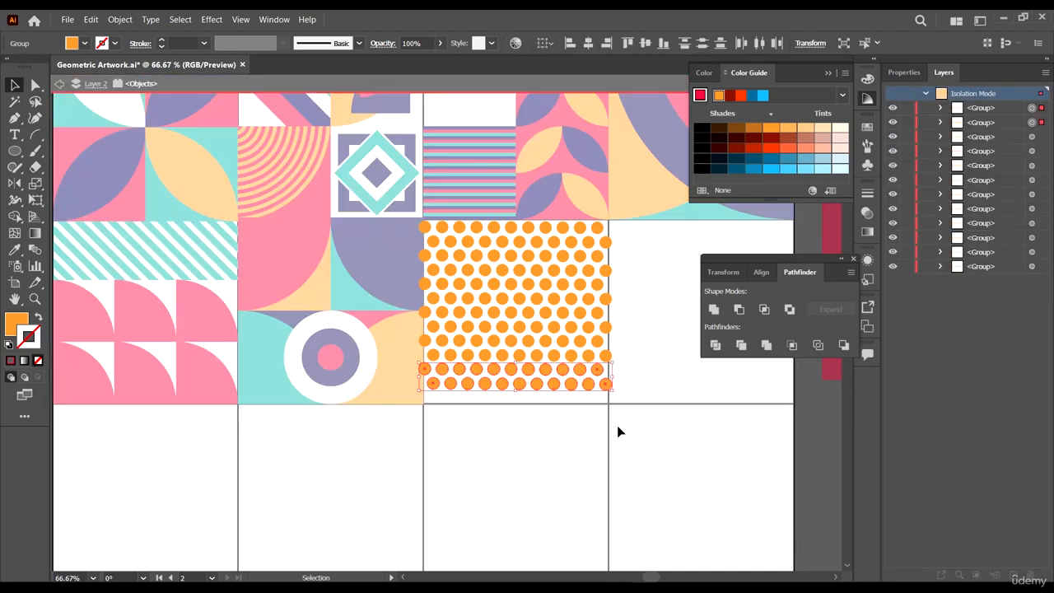
scroll(436, 384, "up", 2)
left_click_drag(453, 356, 447, 420)
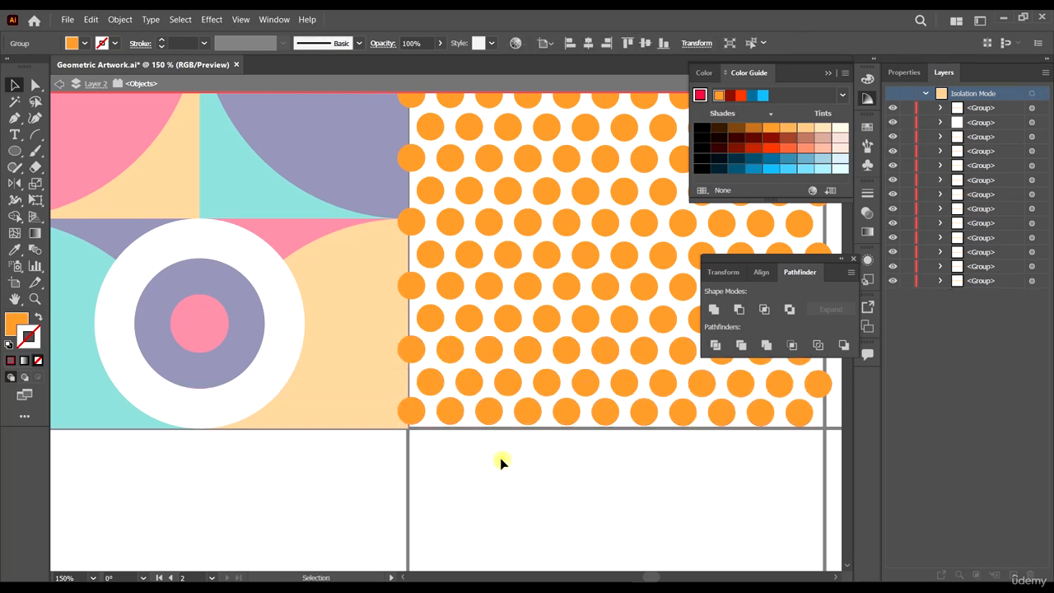
double_click(501, 464)
- Undo the last two changes to the dot rows
scroll(431, 387, "down", 2)
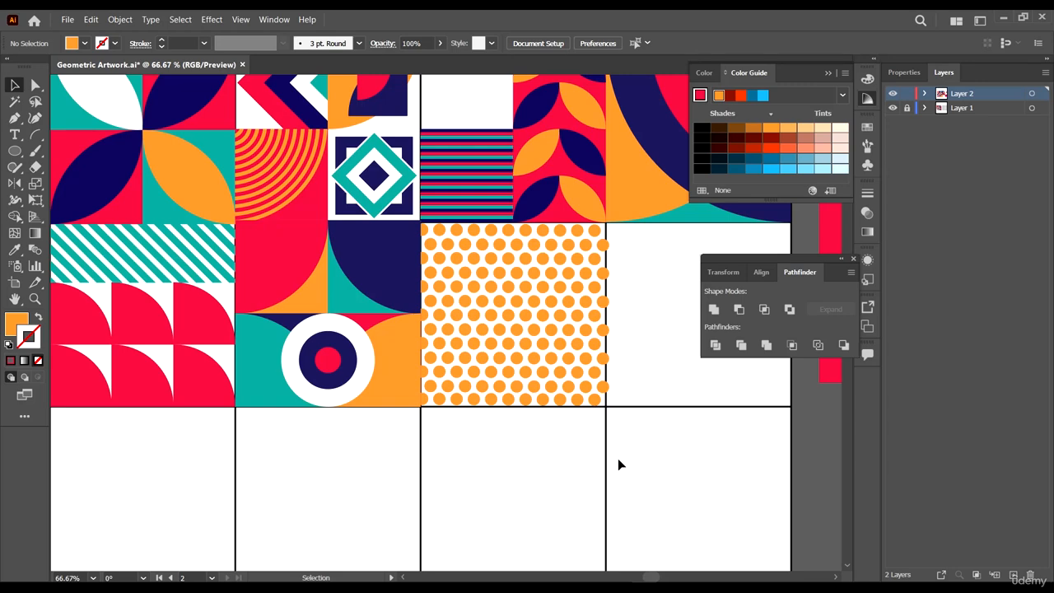
scroll(547, 416, "up", 3)
double_click(520, 373)
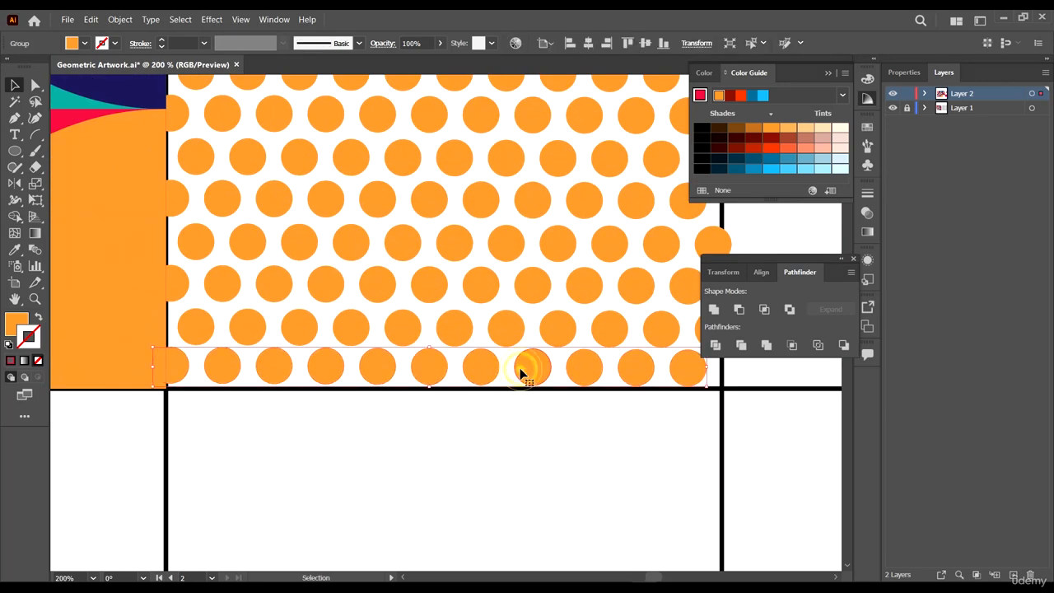
key("ctrl+z")
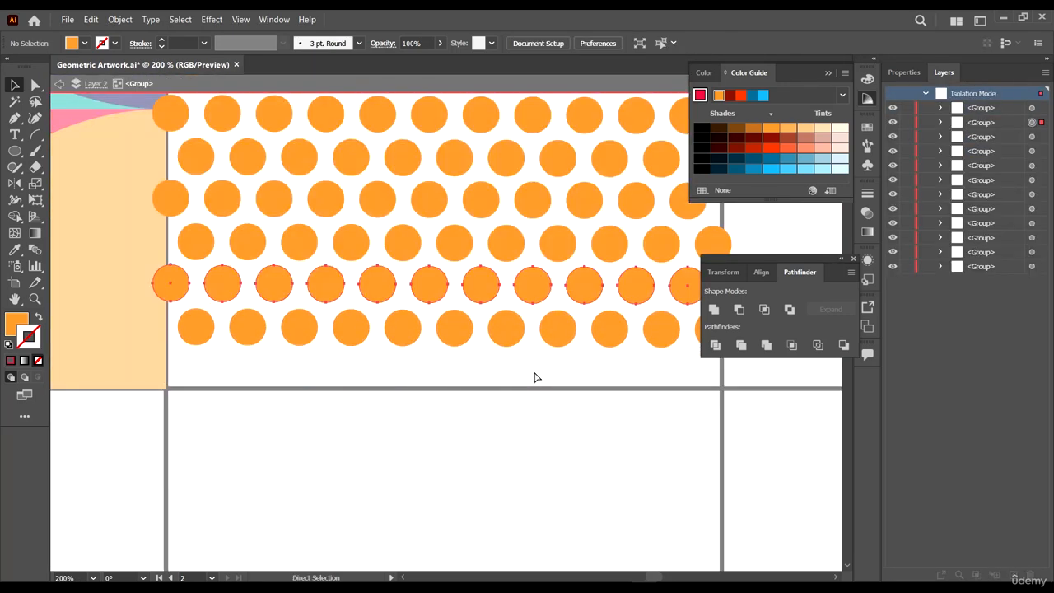
key("ctrl+z")
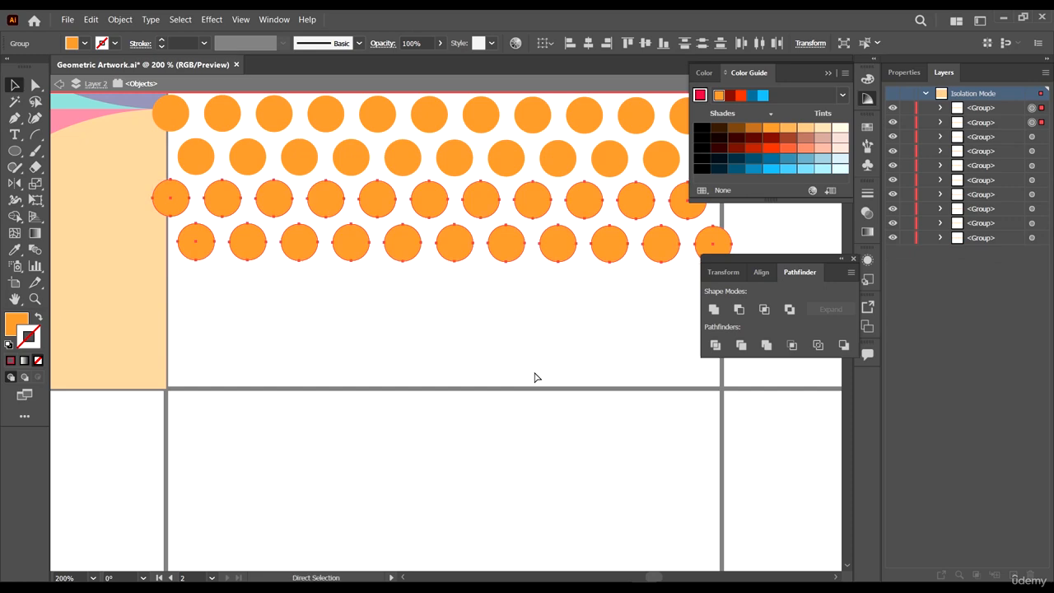
- Repeat the row duplication twice more so the dots cover the whole tile
key("ctrl+d")
key("ctrl+d")
scroll(534, 372, "down", 3)
scroll(534, 371, "down", 1)
left_click(570, 399)
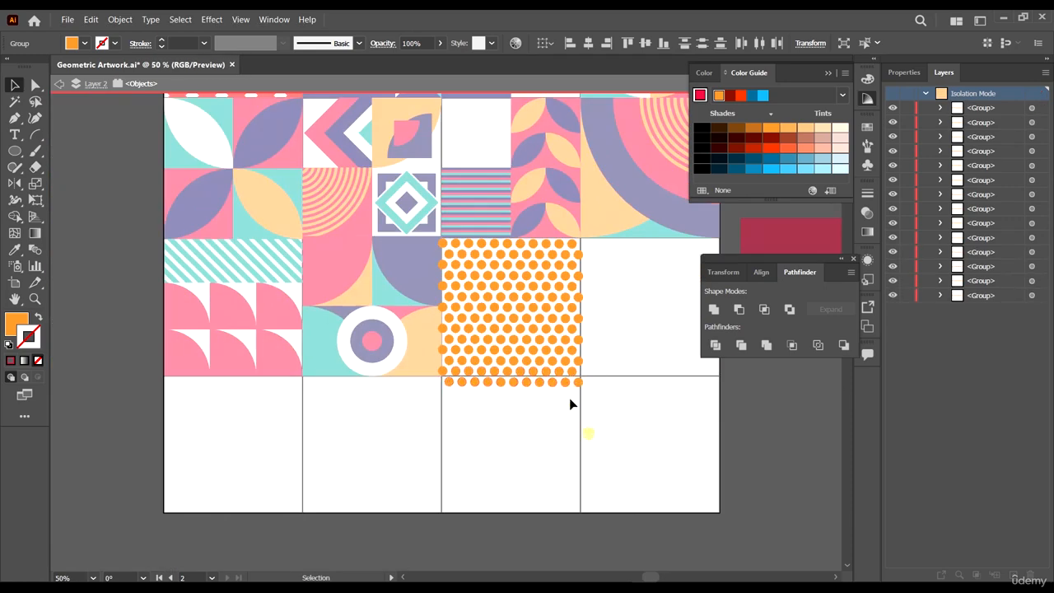
- Delete the extra dot row hanging below the tile and exit isolation mode
scroll(569, 397, "up", 2)
left_click_drag(269, 364, 270, 367)
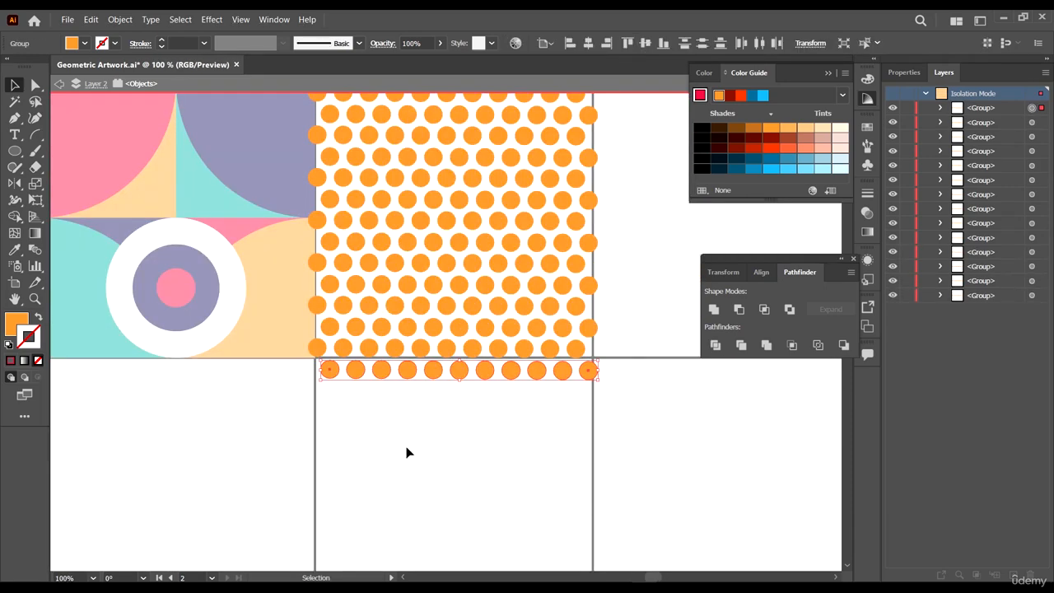
key("Delete")
scroll(586, 426, "up", 2)
double_click(629, 333)
scroll(629, 334, "down", 2)
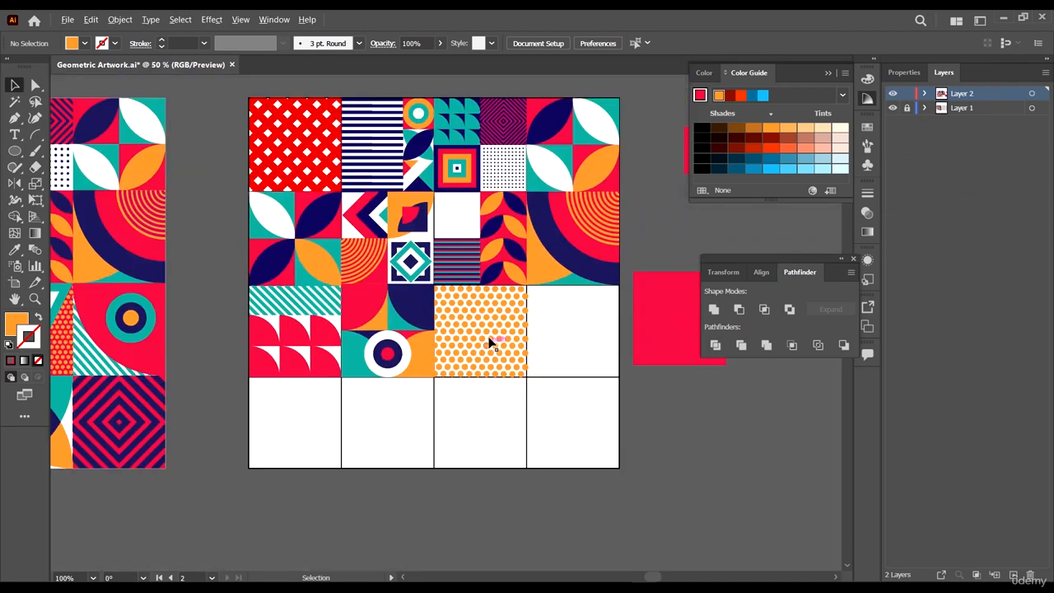
- Move the red square from beside the artboard over the dot pattern tile
scroll(486, 343, "up", 2)
left_click(510, 329)
left_click(606, 339)
scroll(605, 338, "down", 1)
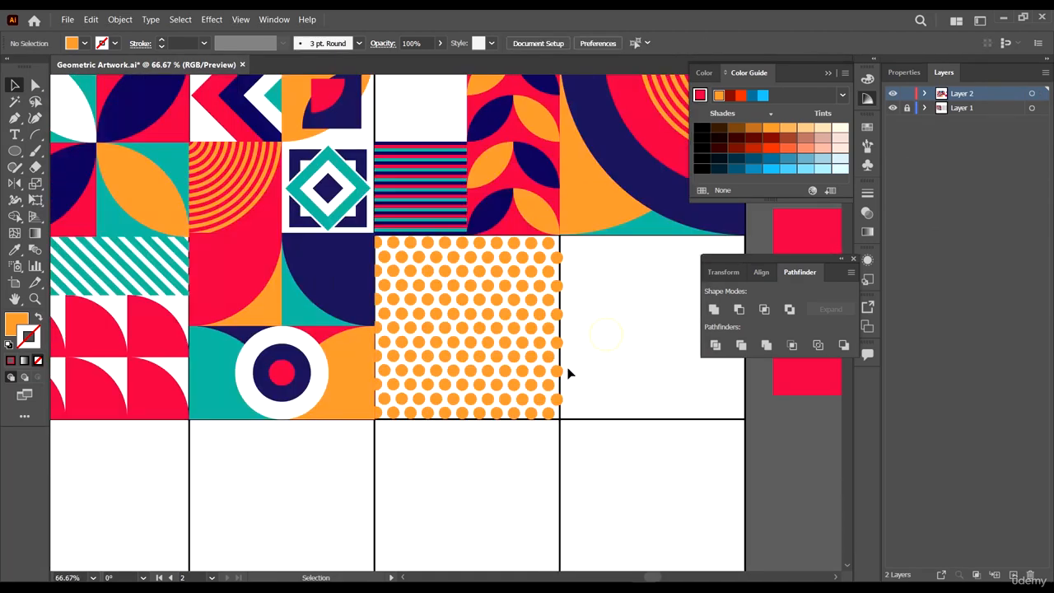
left_click(486, 243)
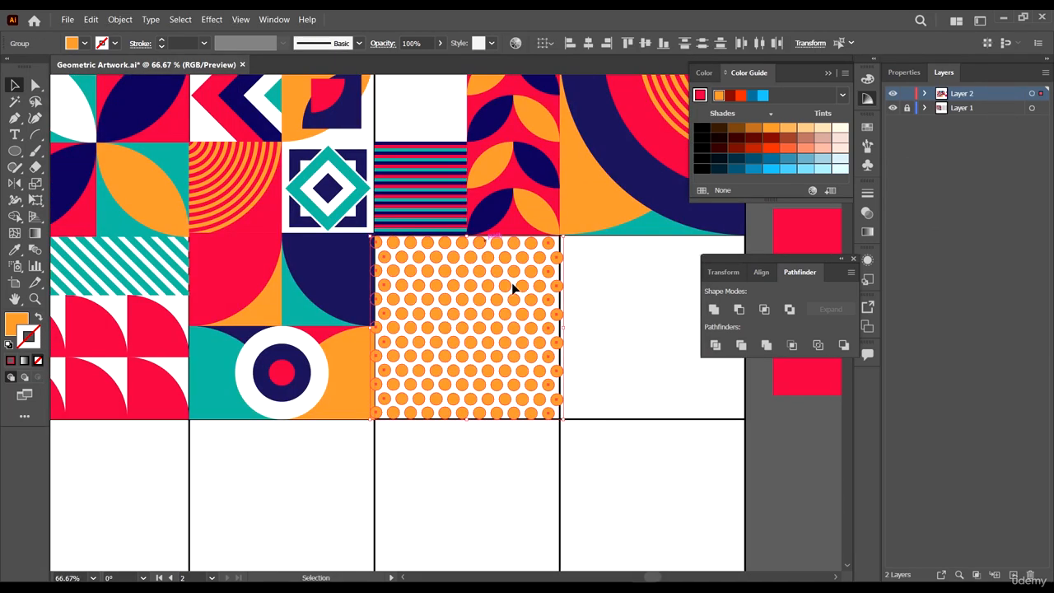
scroll(508, 331, "right", 4)
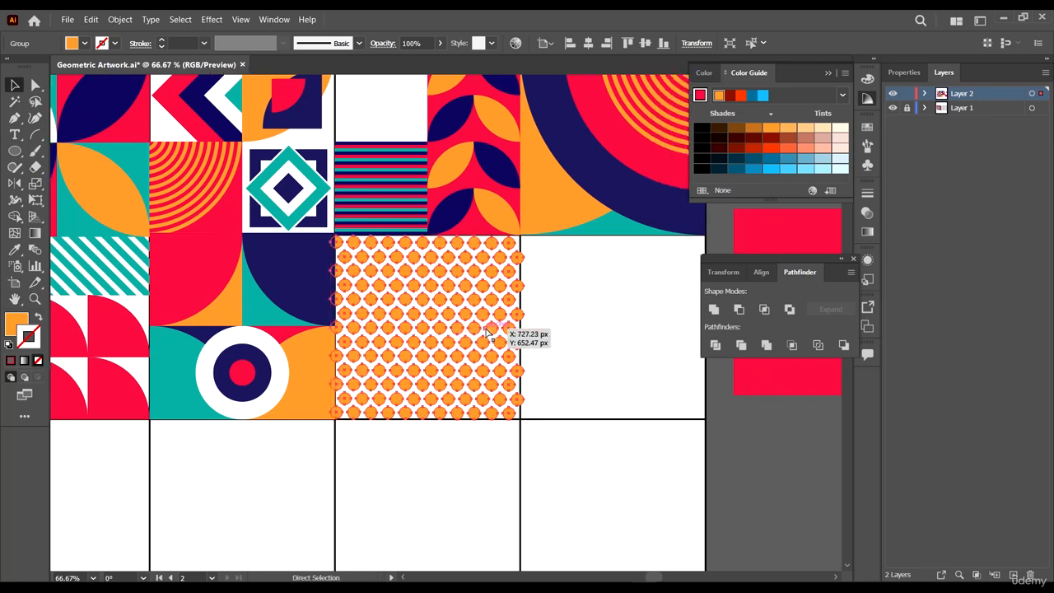
key("v")
left_click(685, 392)
left_click_drag(685, 392, 282, 407)
- Snap the red square's corner to the corner of the dot tile's grid cell
scroll(354, 440, "up", 3)
scroll(351, 447, "up", 8)
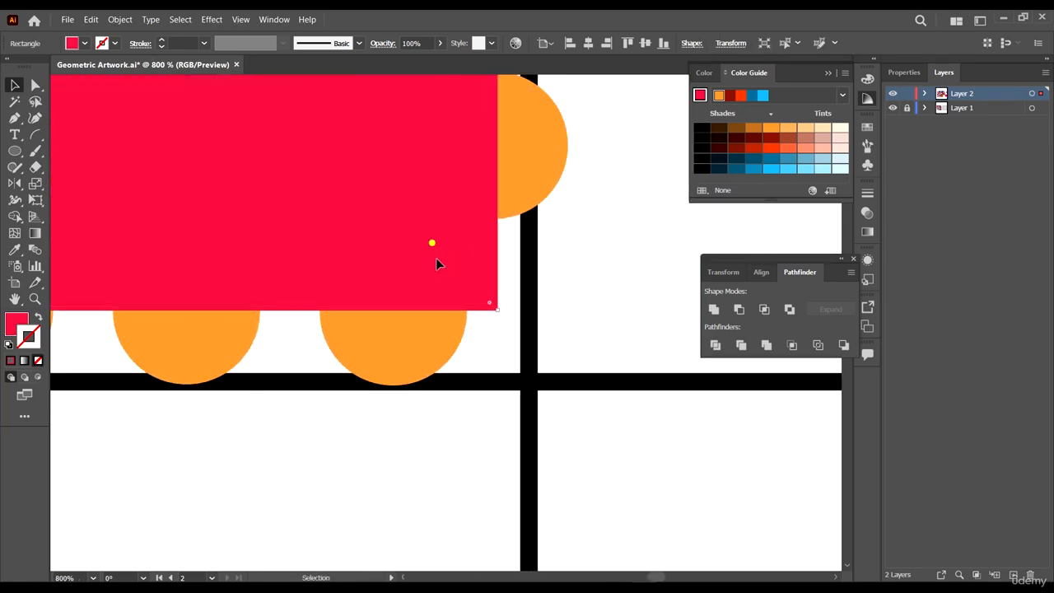
left_click_drag(435, 261, 462, 312)
scroll(469, 321, "down", 3)
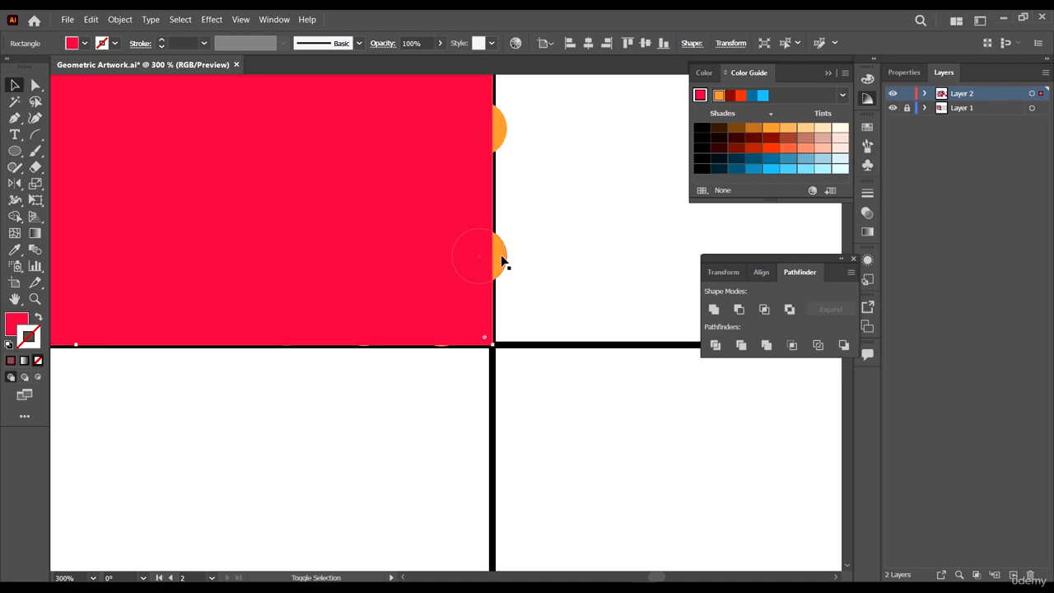
- Add the dot pattern to the selection and make a clipping mask with the red square
left_click(501, 256, "shift")
scroll(525, 314, "down", 4)
key("ctrl+7")
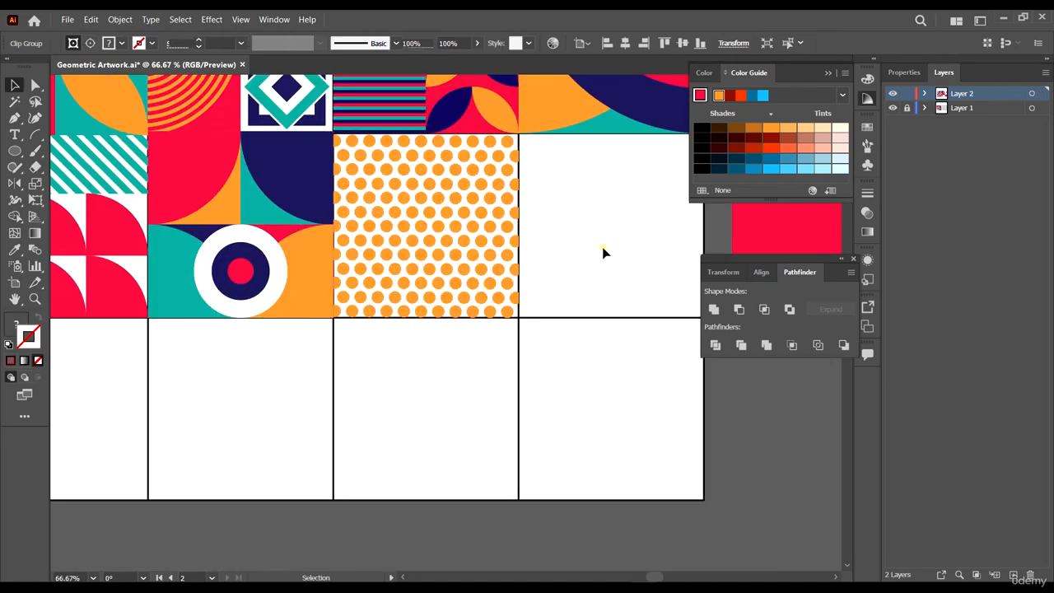
- Nudge the clipped dot pattern slightly to align it with the tile edge
left_click(603, 252)
scroll(325, 220, "up", 4)
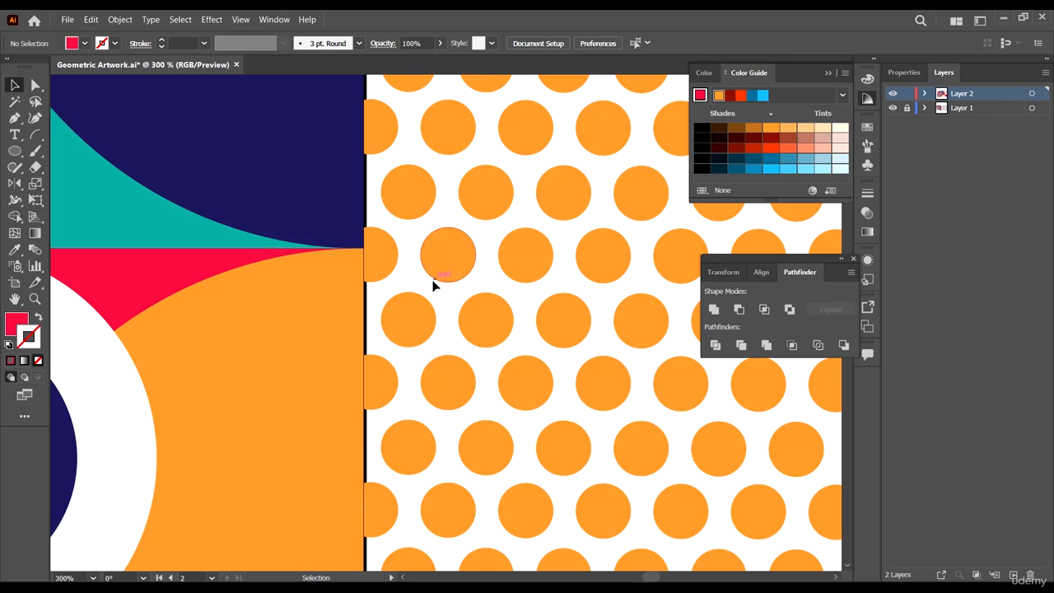
left_click(401, 263)
scroll(402, 266, "up", 4)
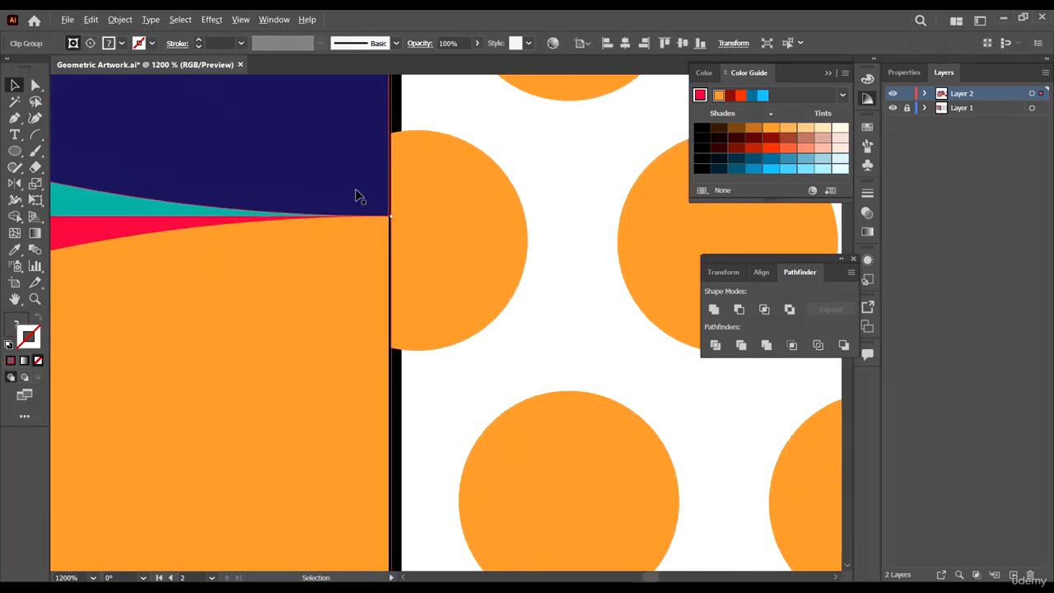
left_click_drag(389, 212, 390, 217)
scroll(391, 216, "down", 8)
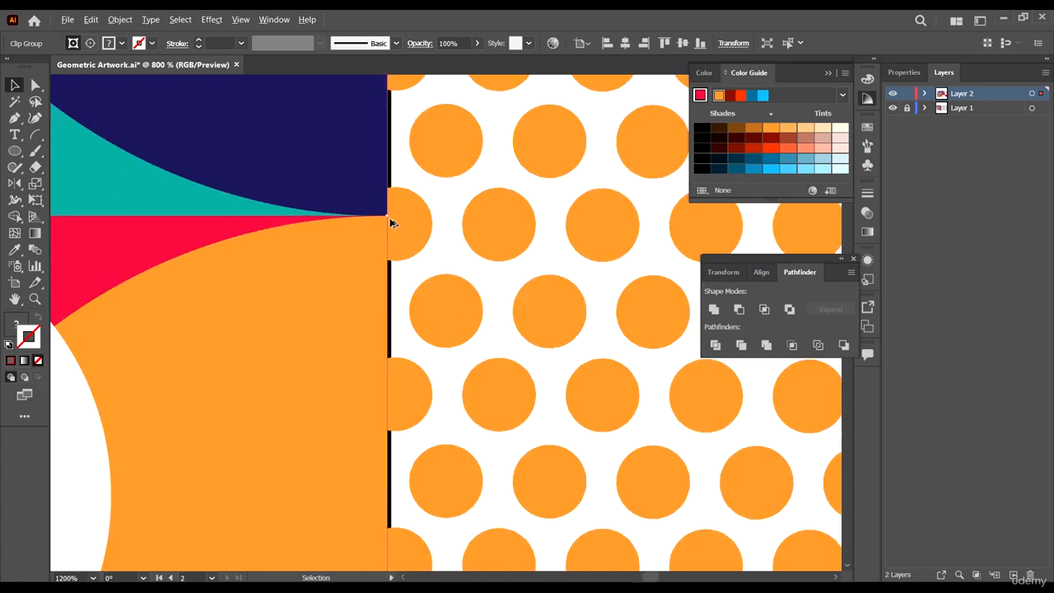
- Inspect the clipped pattern's edges at high zoom
left_click_drag(595, 276, 322, 307)
scroll(485, 397, "up", 4)
scroll(556, 232, "down", 1)
scroll(616, 219, "up", 3)
left_click(590, 286)
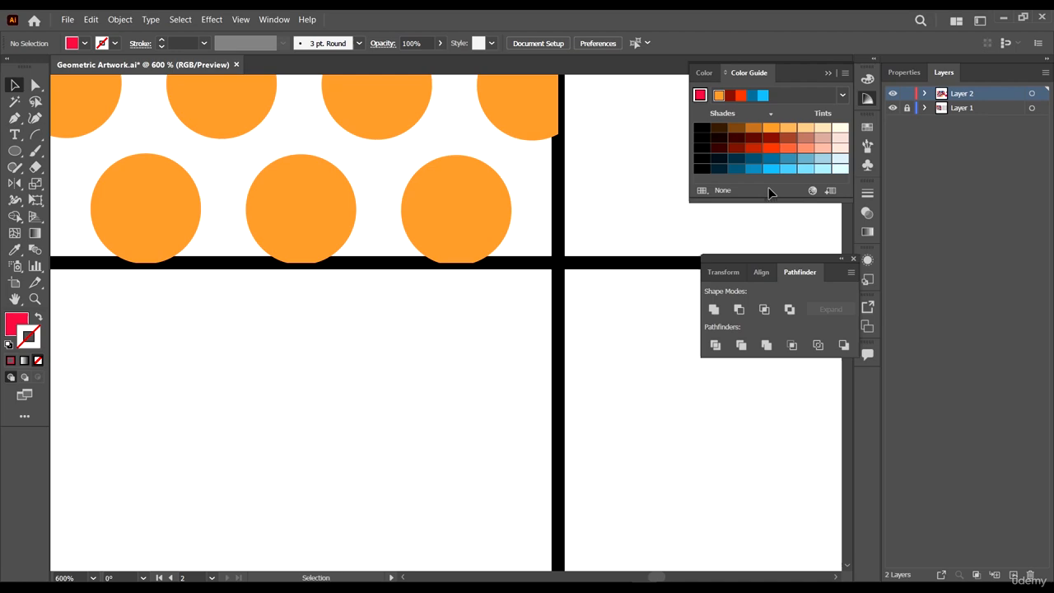
- Temporarily hide Layer 1 to check the pattern tile, then show it again
left_click(892, 108)
scroll(543, 213, "down", 3)
scroll(543, 213, "down", 3)
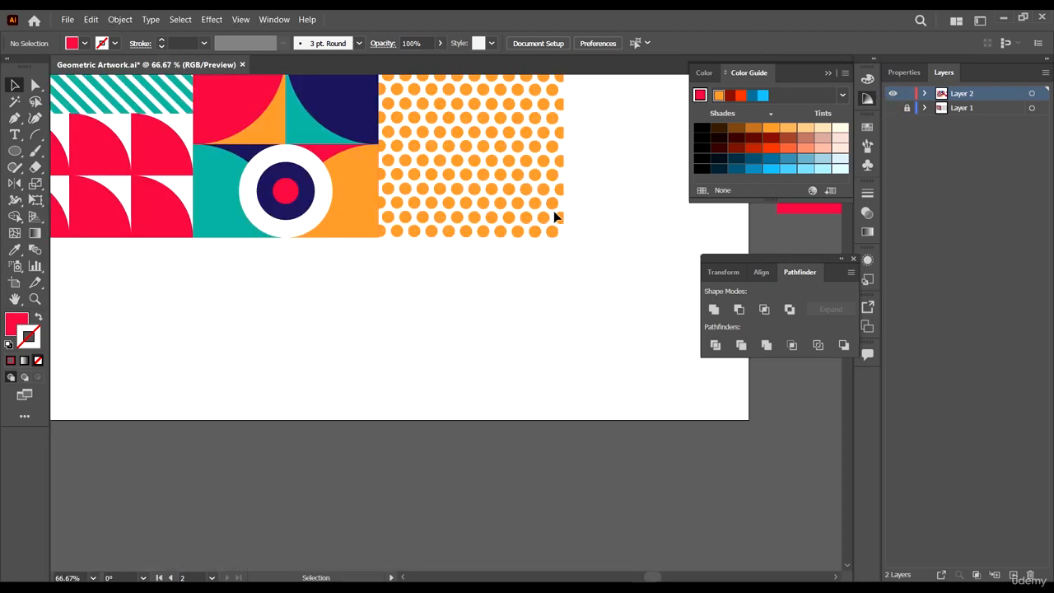
scroll(555, 216, "down", 4)
scroll(557, 216, "up", 3)
scroll(571, 251, "down", 2)
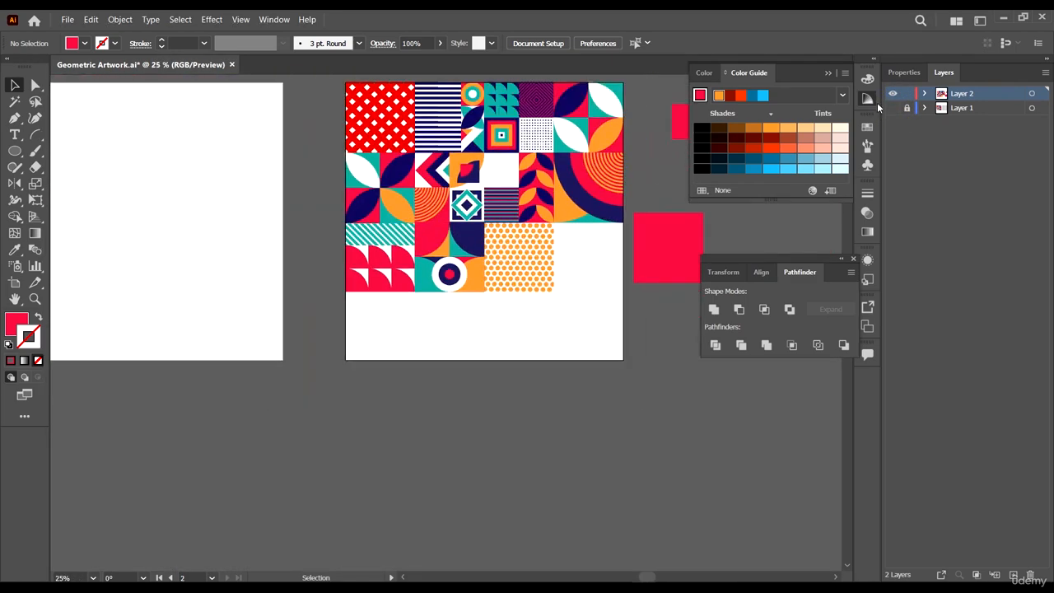
left_click(893, 108)
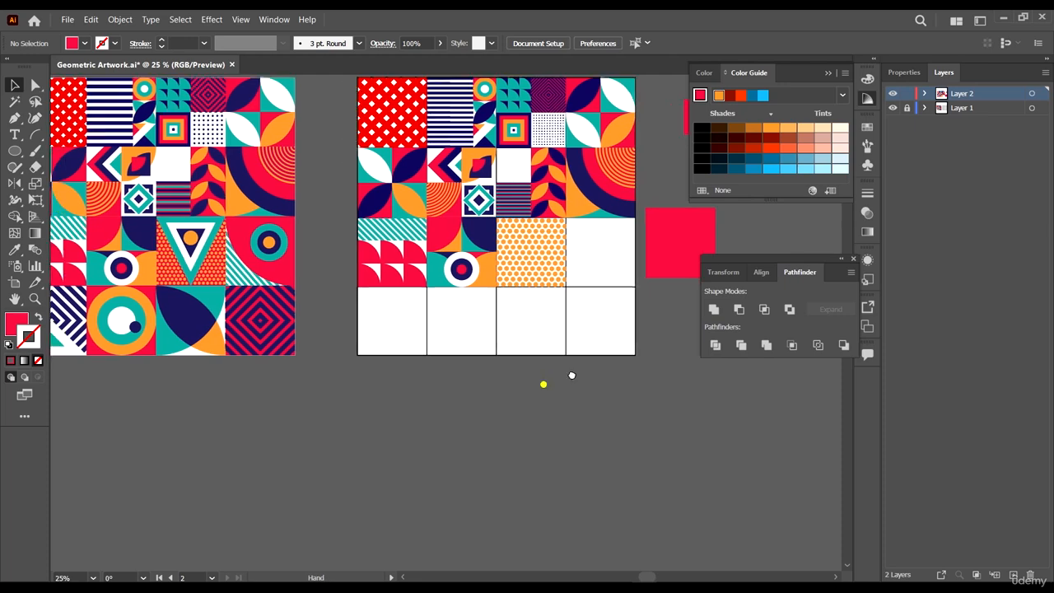
- Move the other red square over the empty tile next to the dot pattern
scroll(544, 381, "right", 1)
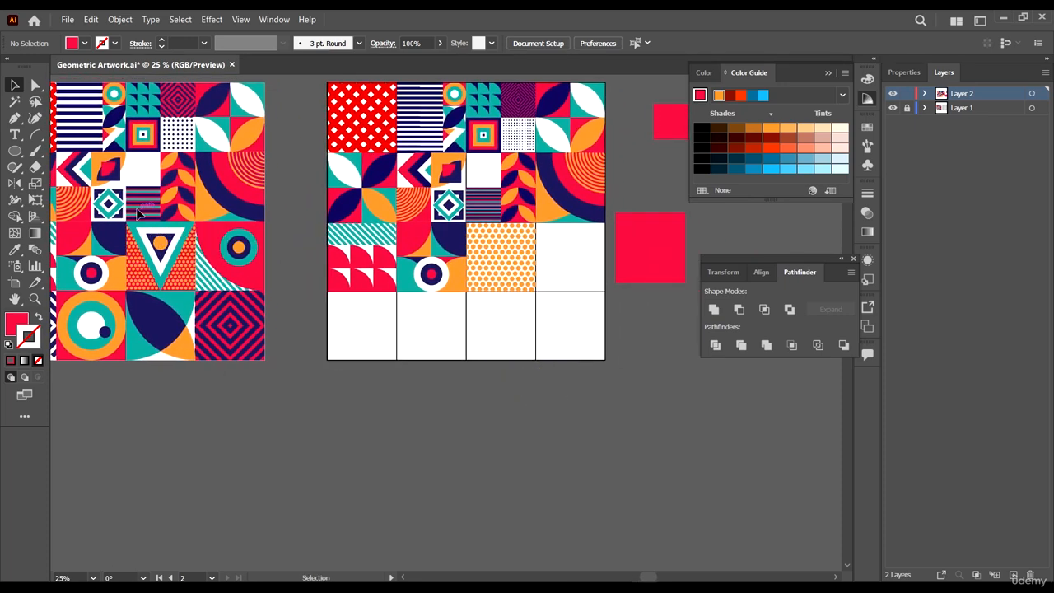
scroll(543, 236, "up", 5)
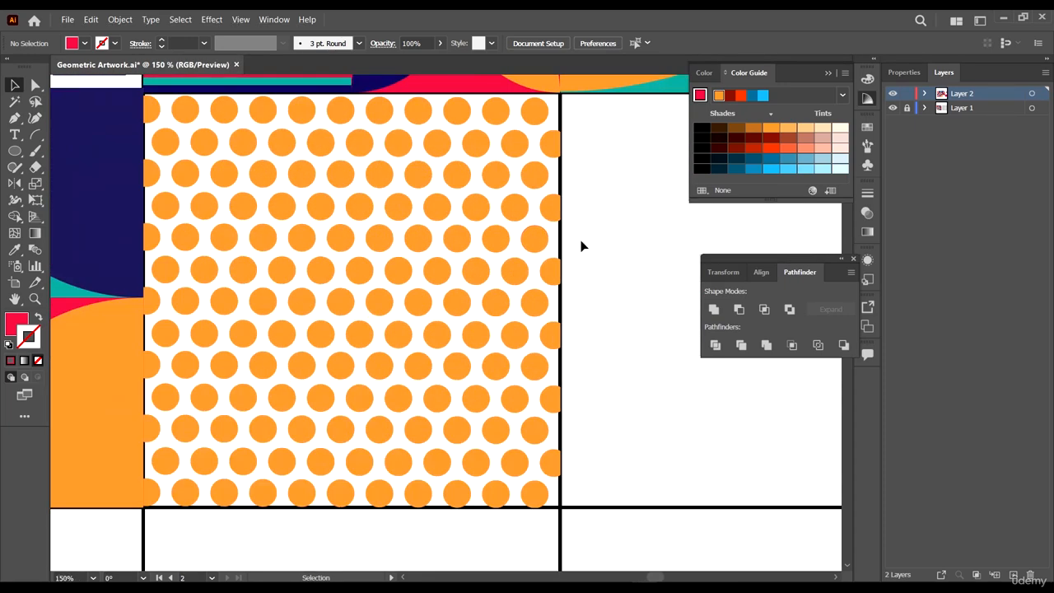
left_click(15, 151)
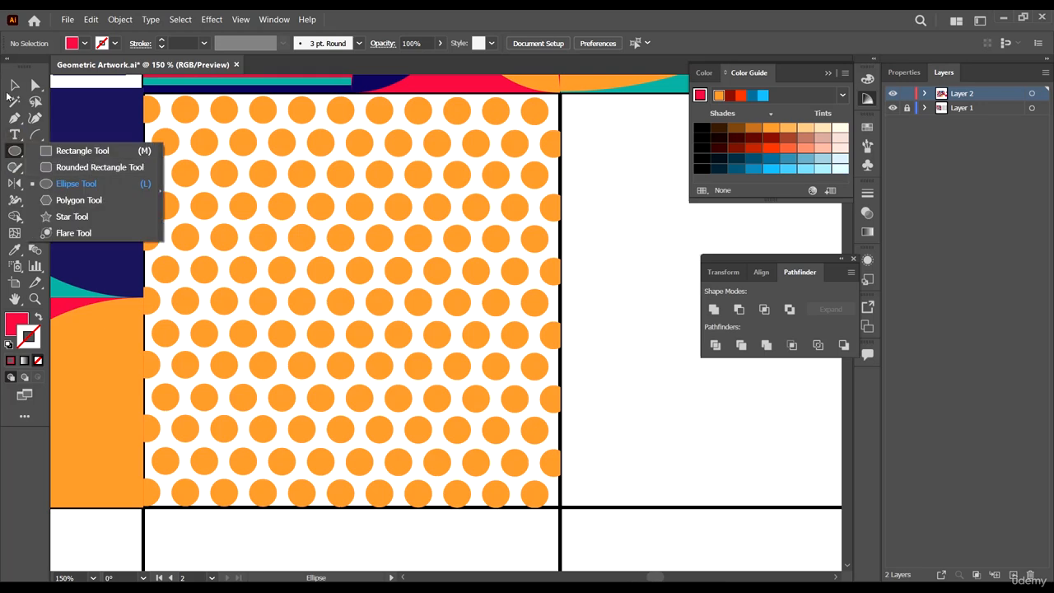
left_click(13, 81)
scroll(191, 221, "down", 3)
left_click(477, 216)
left_click_drag(531, 206, 260, 249)
- Change the red square's stacking order with the Arrange command
right_click(325, 224)
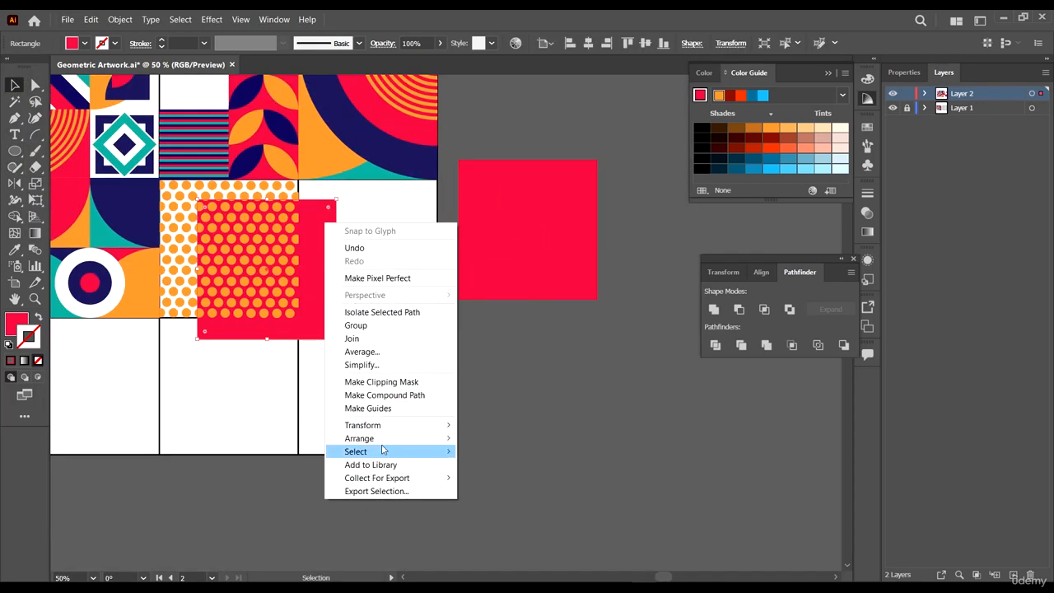
mouse_move(391, 438)
left_click(489, 437)
scroll(151, 215, "up", 3)
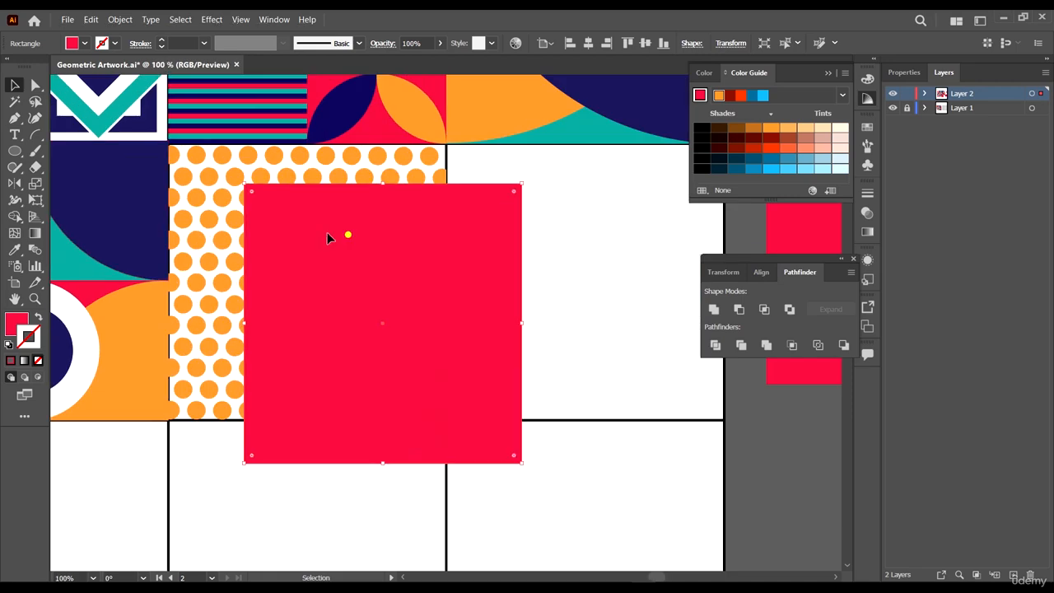
- Move the red square so it covers the polka-dot tile exactly, aligning its edges
left_click_drag(346, 234, 277, 192)
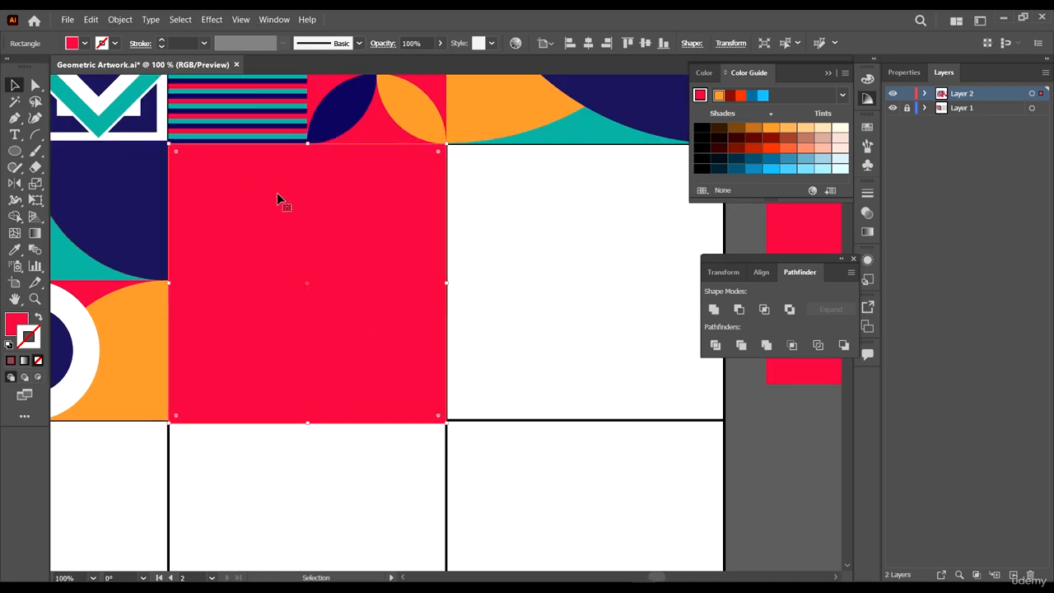
scroll(424, 128, "up", 3)
scroll(538, 168, "up", 4)
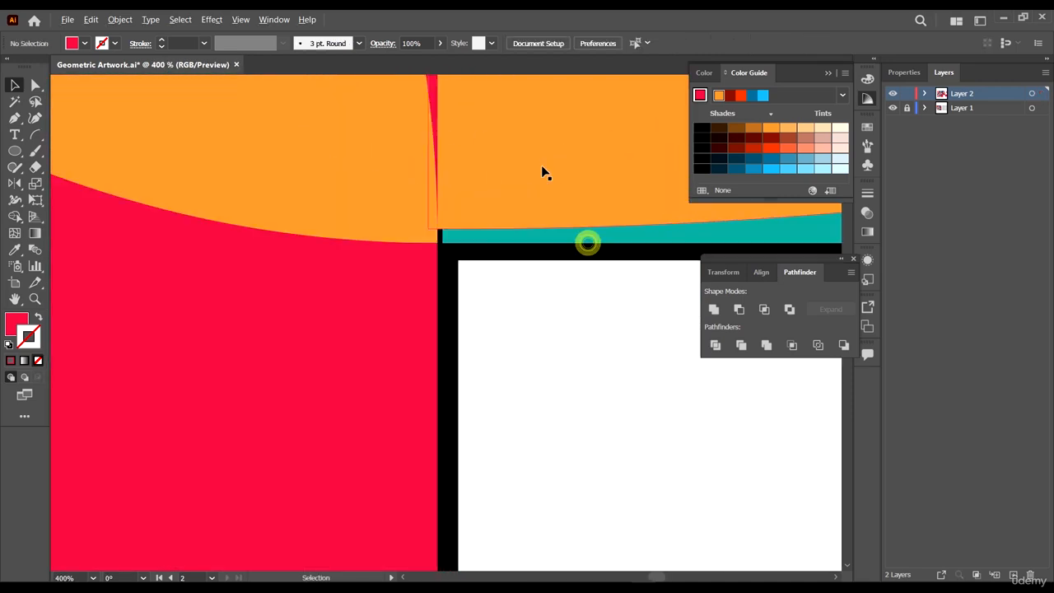
left_click_drag(384, 301, 385, 299)
- Add an anchor point at the middle of the red square's bottom edge with the Add Anchor Point tool
scroll(512, 313, "down", 9)
left_click(568, 422)
scroll(381, 401, "down", 2)
left_click(380, 401)
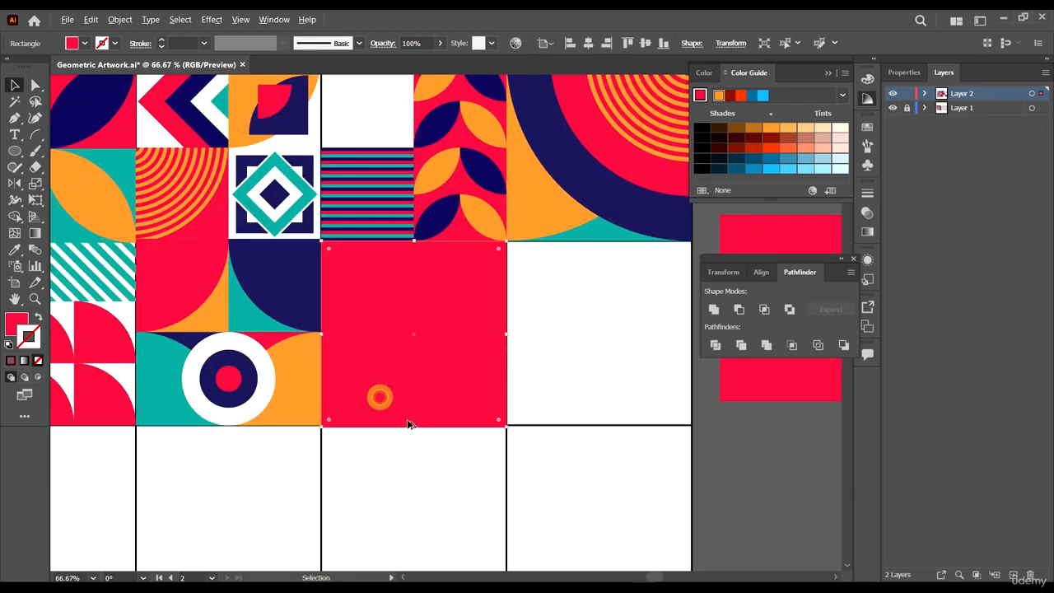
scroll(380, 404, "up", 4)
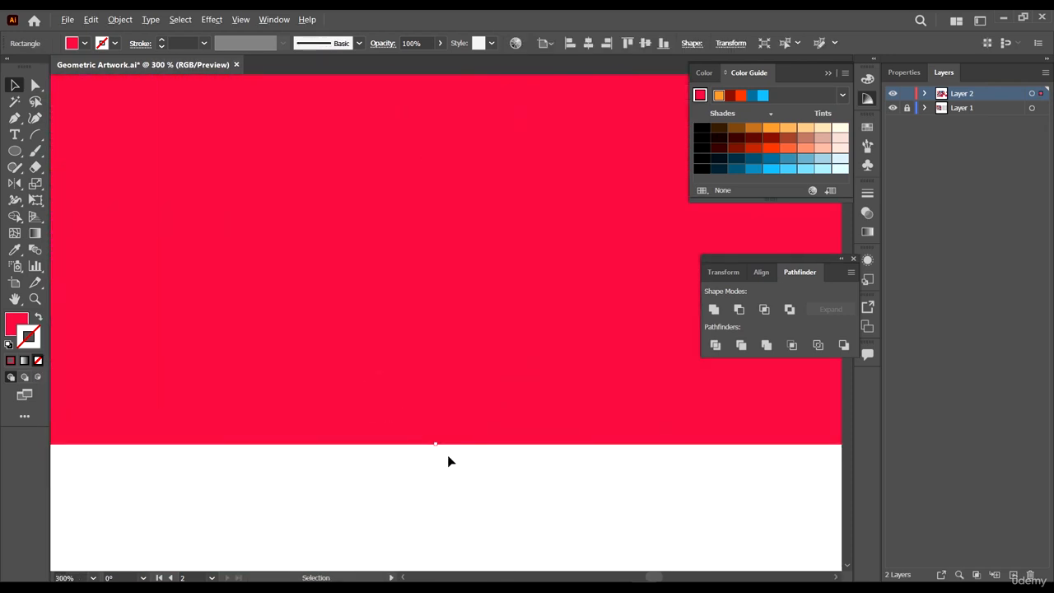
left_click(14, 119)
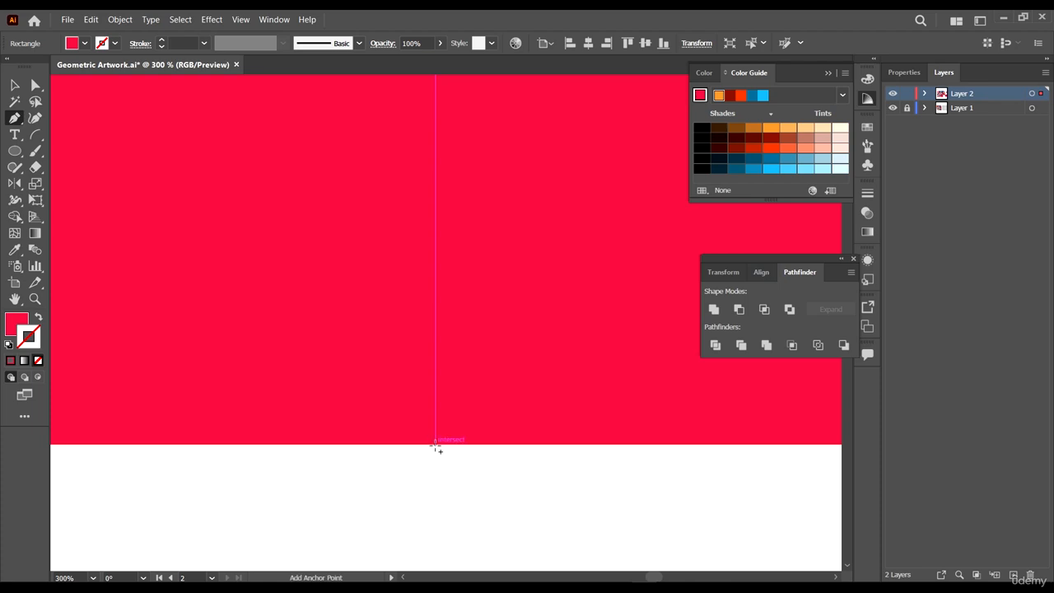
left_click(436, 445)
- Select both bottom corner anchors of the red square and remove them to form a downward-pointing triangle
scroll(461, 453, "down", 4)
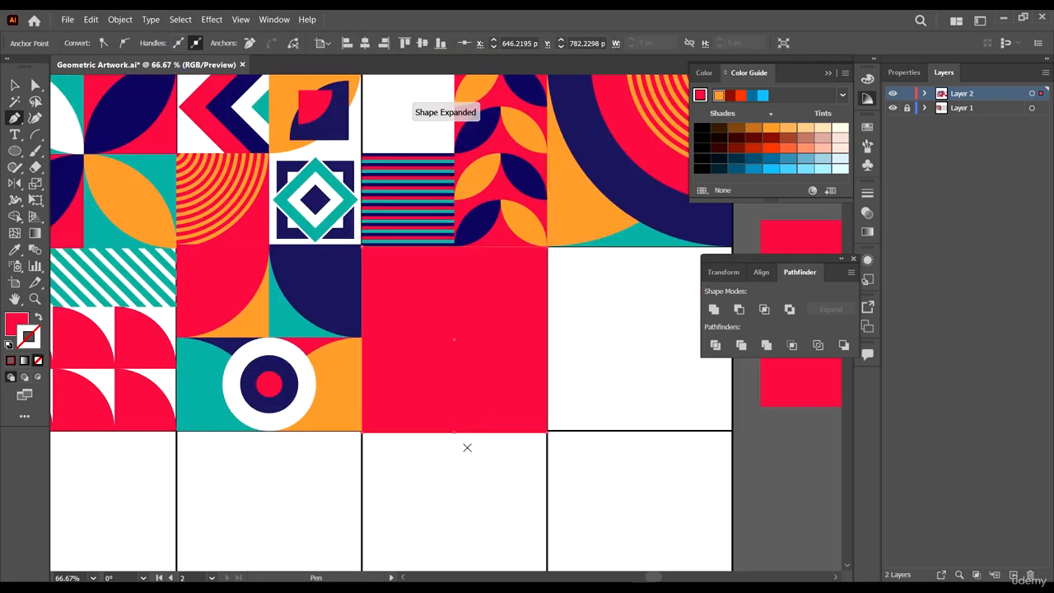
scroll(520, 457, "up", 3)
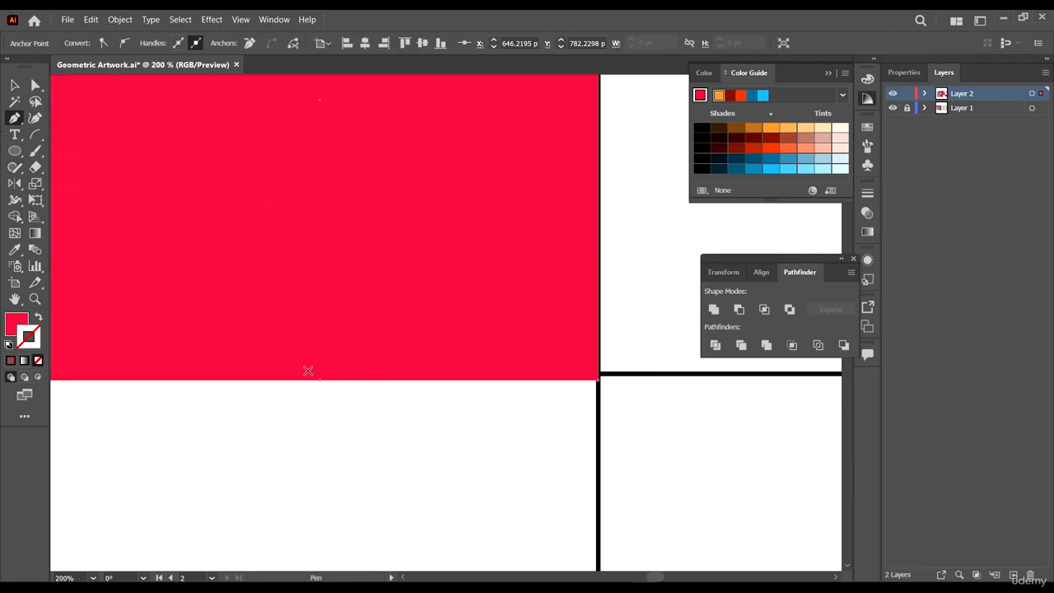
scroll(458, 424, "down", 3)
key("a")
left_click_drag(529, 424, 494, 385)
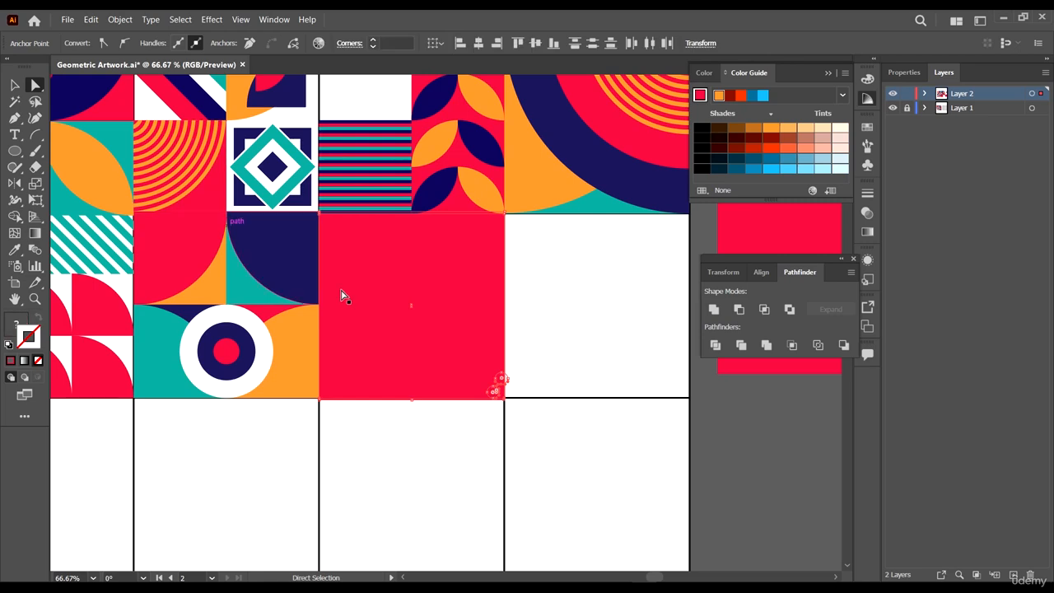
left_click(461, 319)
left_click(504, 399)
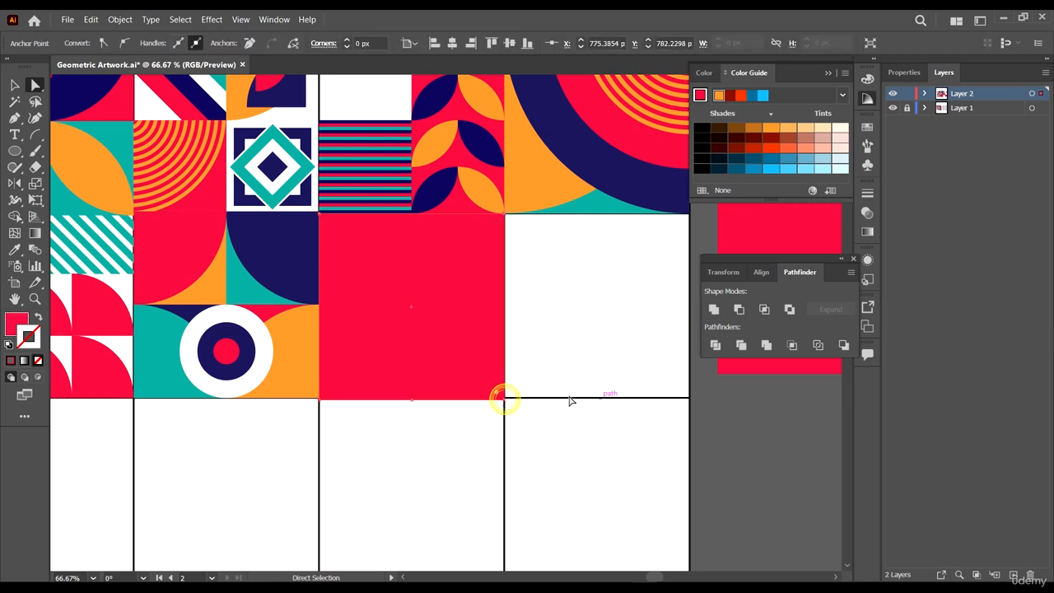
left_click(319, 400, "shift")
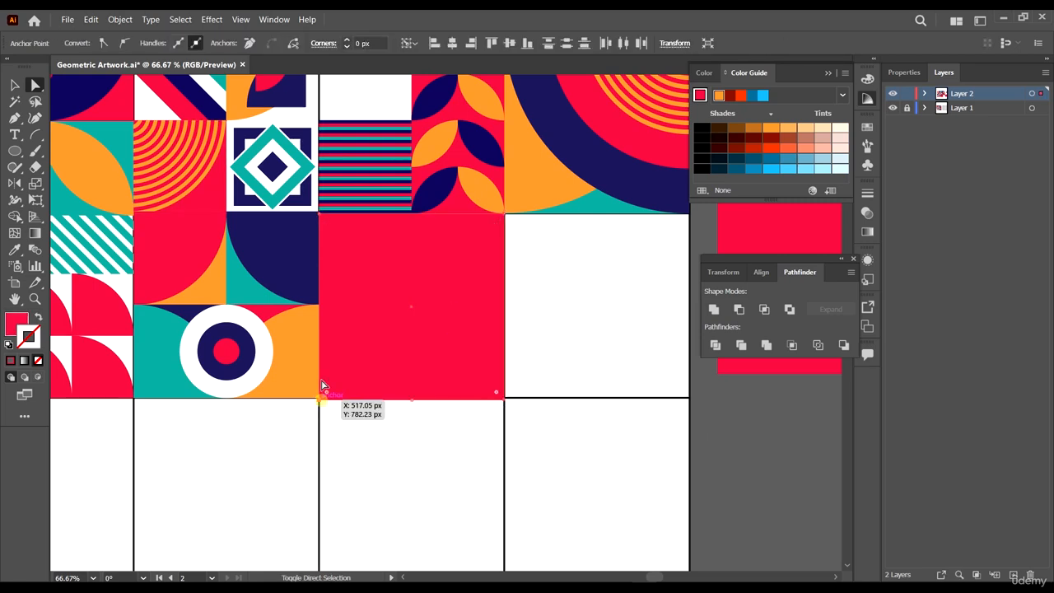
left_click(248, 40)
left_click(555, 452)
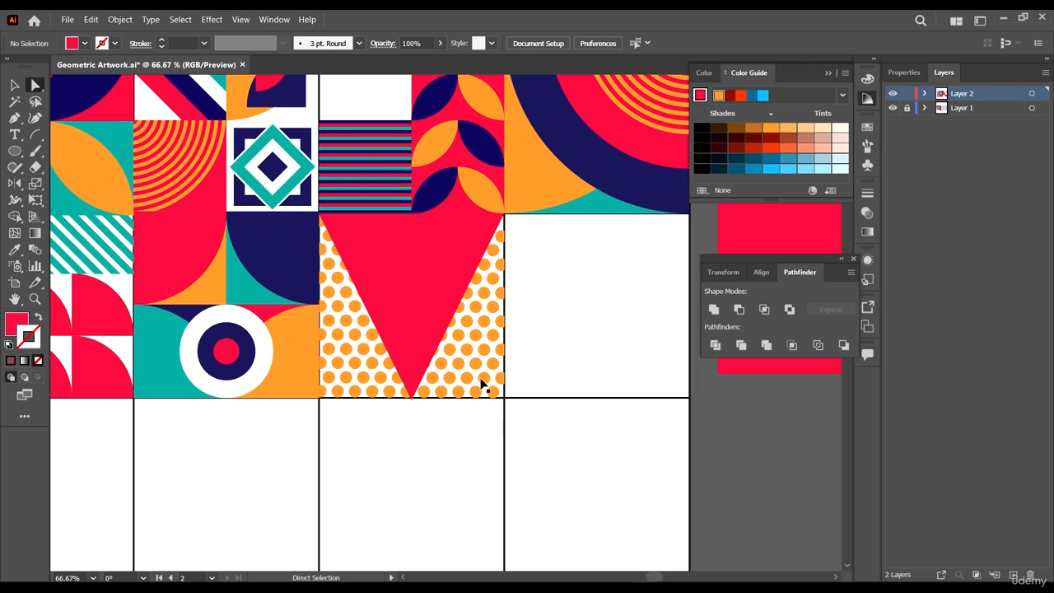
- Fill the triangle with teal sampled from the neighbouring artwork using the Eyedropper
key("v")
scroll(538, 331, "down", 3)
left_click(489, 309)
scroll(488, 309, "up", 2)
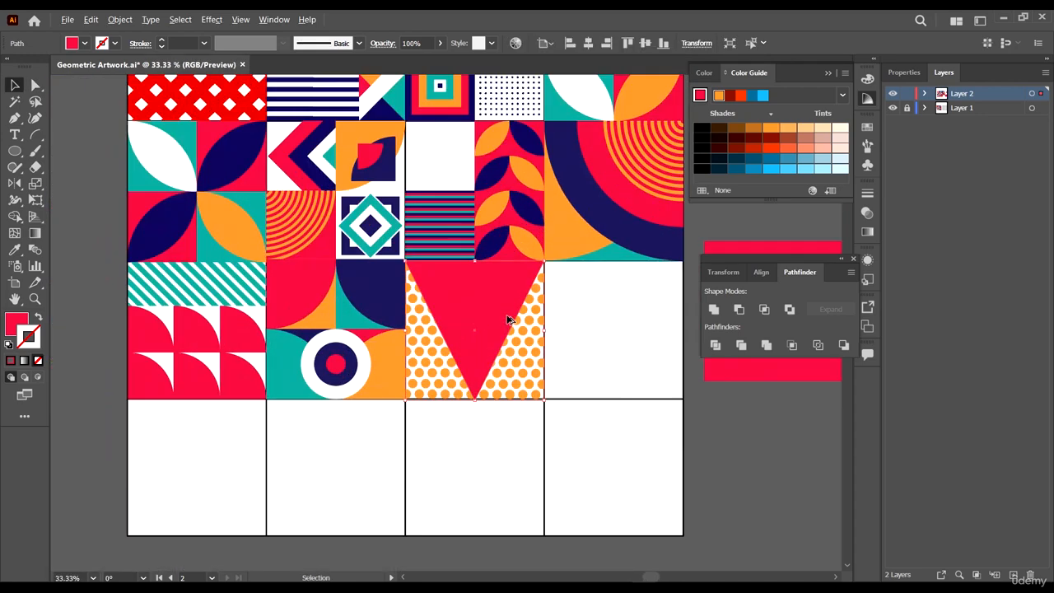
key("i")
left_click(615, 253)
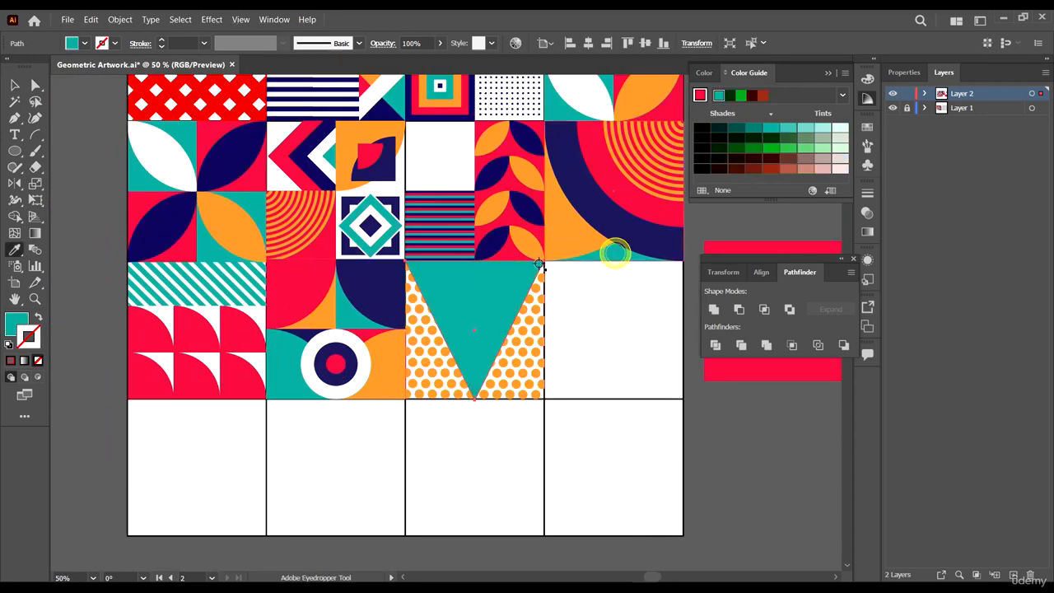
- Scale a copy of the teal triangle down from its corner to make a smaller triangle inside it
key("v")
scroll(601, 334, "down", 3)
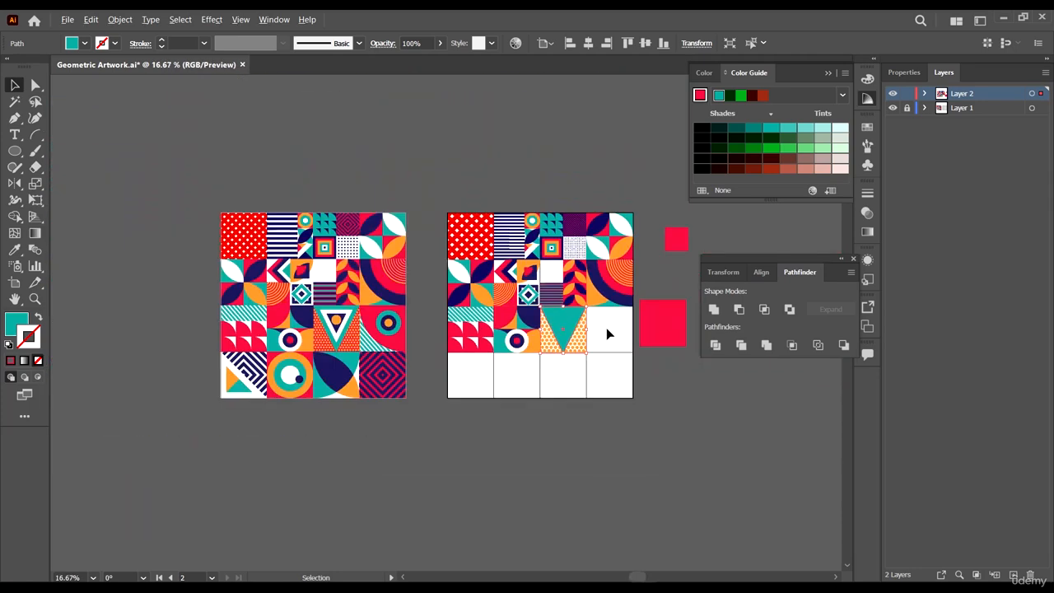
scroll(607, 329, "up", 4)
left_click(607, 340)
left_click(419, 280)
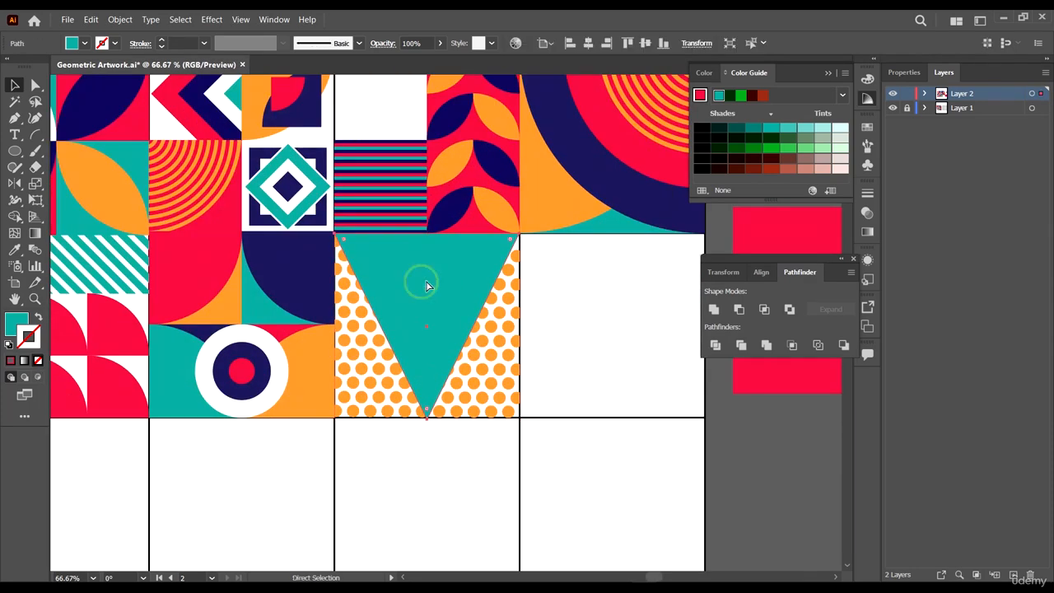
scroll(517, 247, "up", 2)
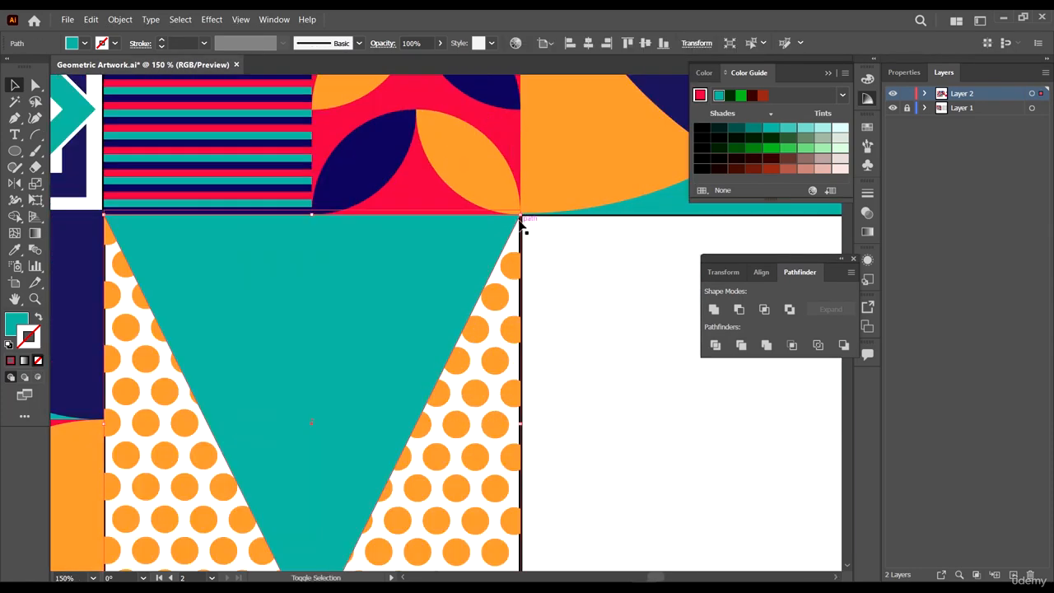
left_click_drag(521, 213, 461, 288)
scroll(461, 289, "down", 4)
scroll(180, 359, "down", 3)
scroll(136, 328, "up", 3)
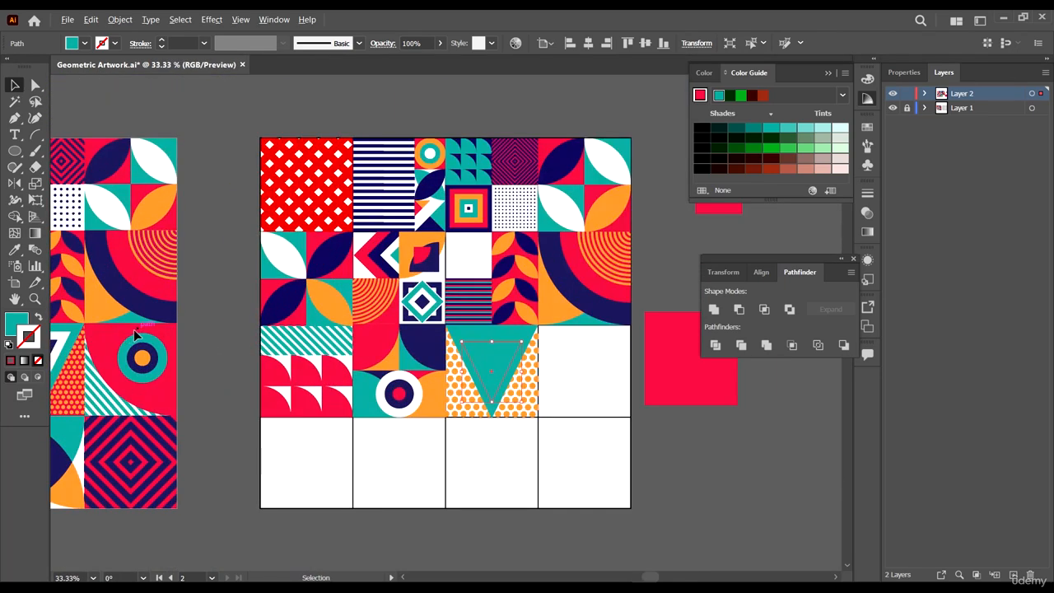
scroll(187, 352, "down", 1)
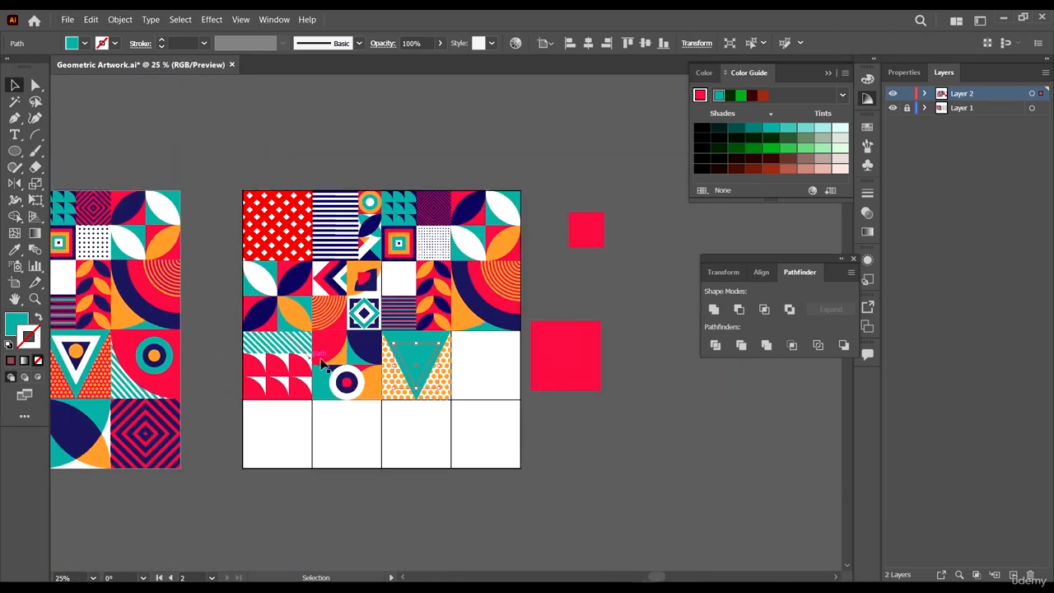
- Fill the smaller inner triangle white using the Eyedropper
key("i")
left_click(505, 213)
key("v")
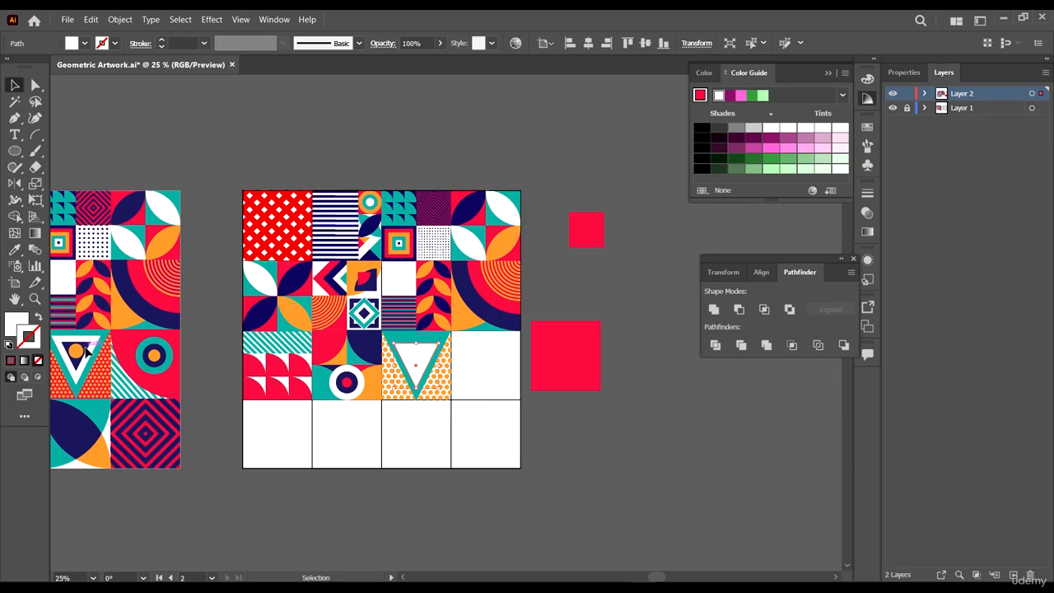
- Scale a further smaller triangle inside the white one and fill it navy sampled from the artwork
scroll(394, 379, "up", 3)
scroll(525, 229, "up", 3)
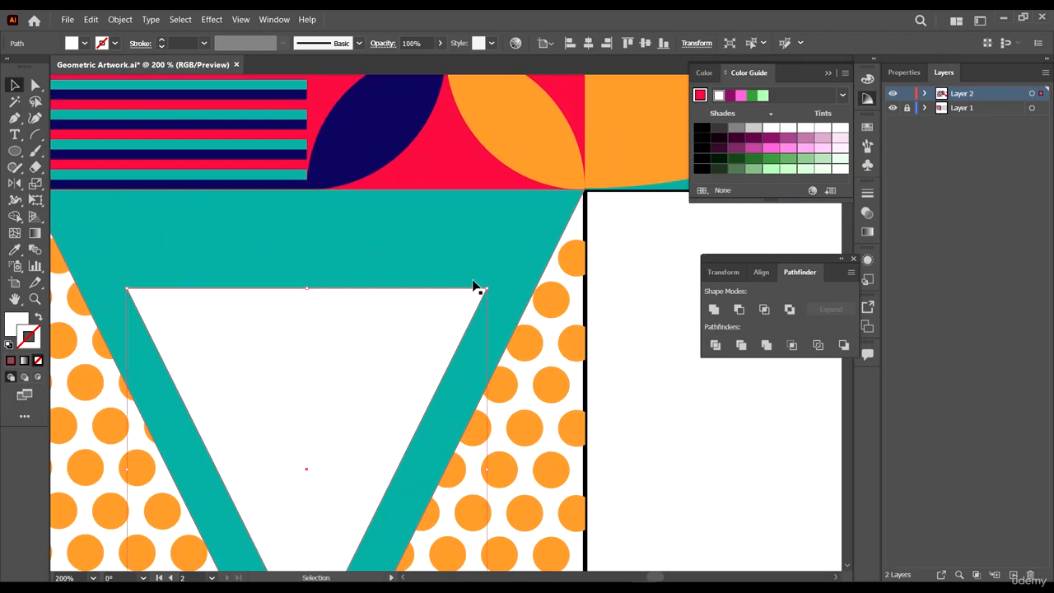
left_click_drag(485, 287, 411, 359)
scroll(428, 206, "down", 2)
key("i")
left_click(382, 113)
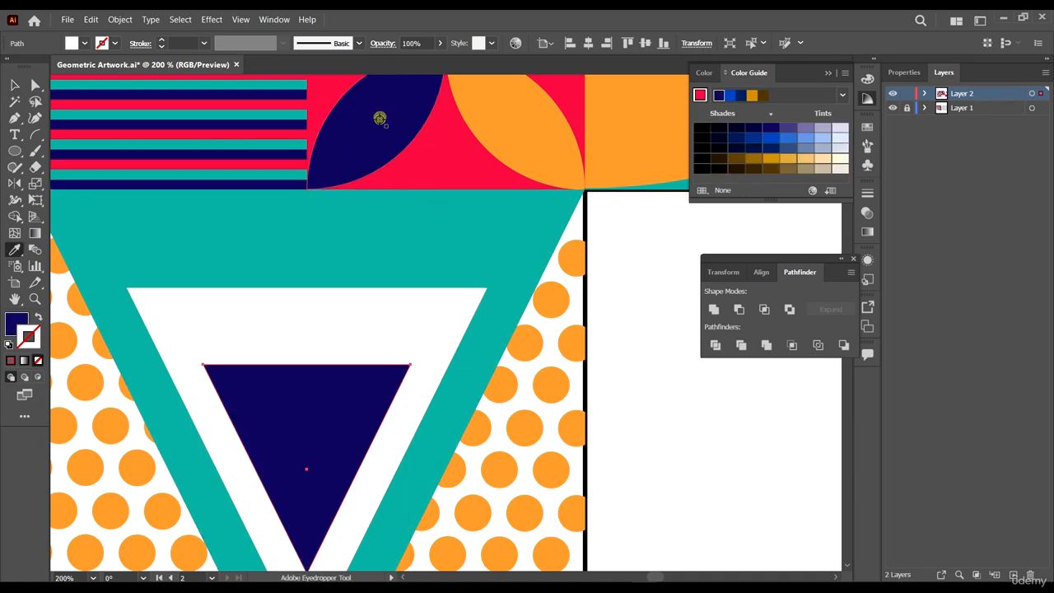
- Move the navy triangle up, then move the white and navy triangles up together inside the teal triangle
key("v")
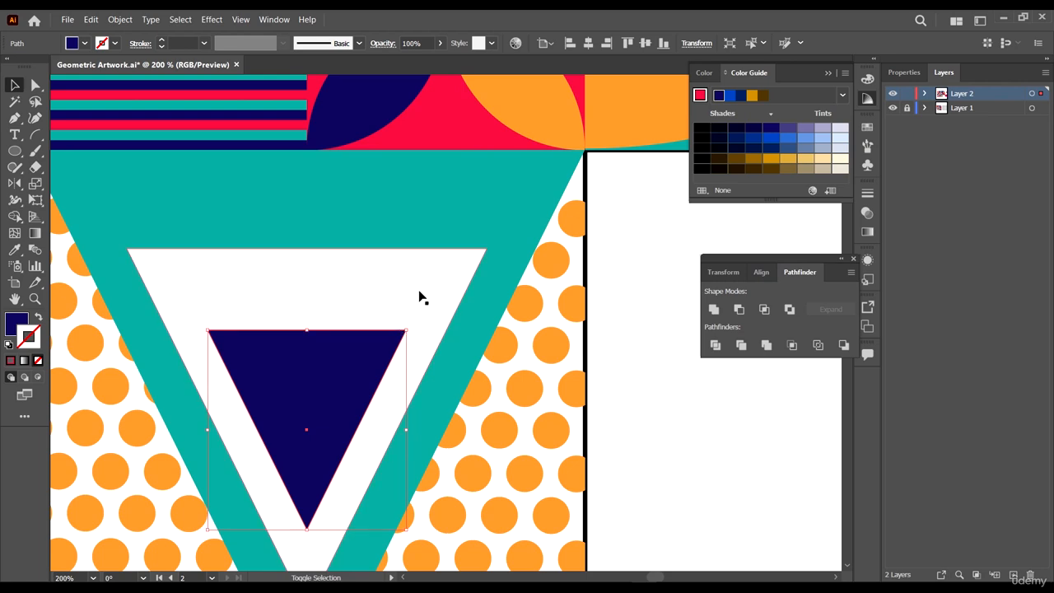
left_click_drag(357, 341, 364, 304)
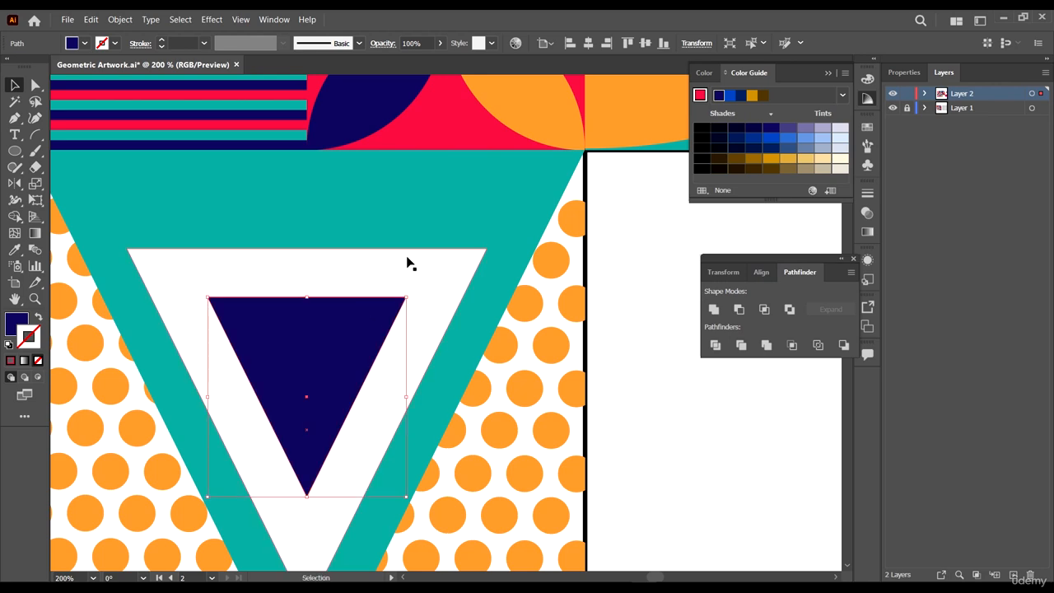
left_click(406, 256, "shift")
left_click_drag(458, 269, 492, 254)
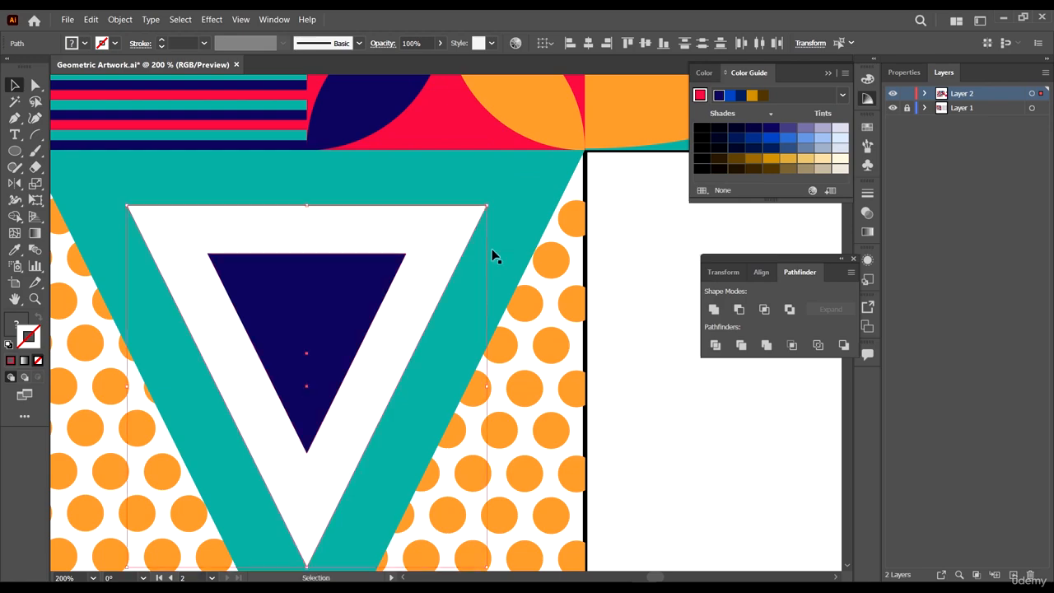
- Draw a small circle inside the navy triangle and fill it orange sampled from the polka dots
scroll(492, 254, "down", 4)
left_click(635, 323)
scroll(574, 310, "up", 2)
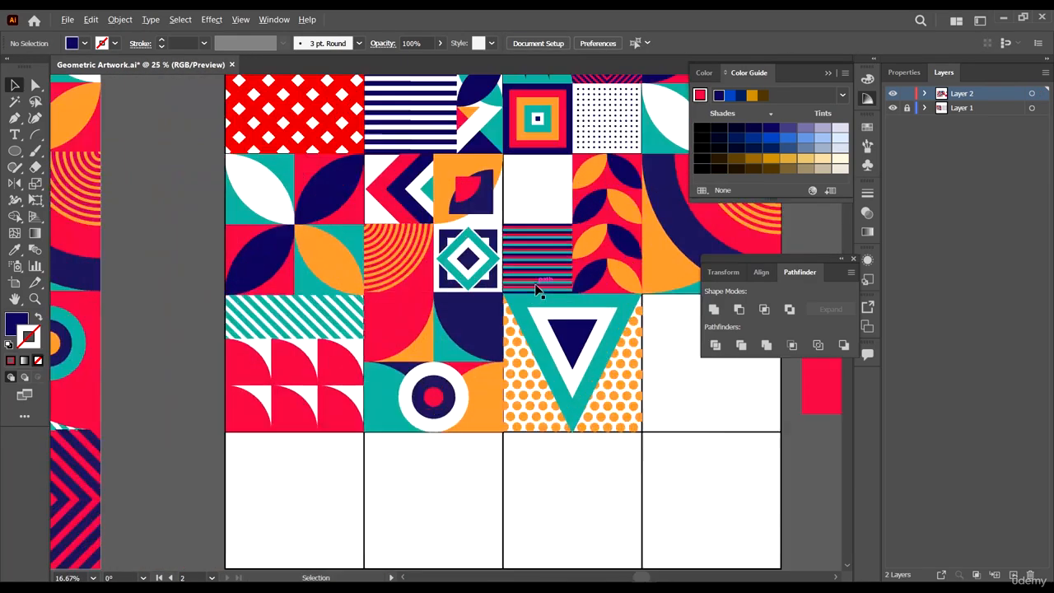
scroll(568, 345, "up", 2)
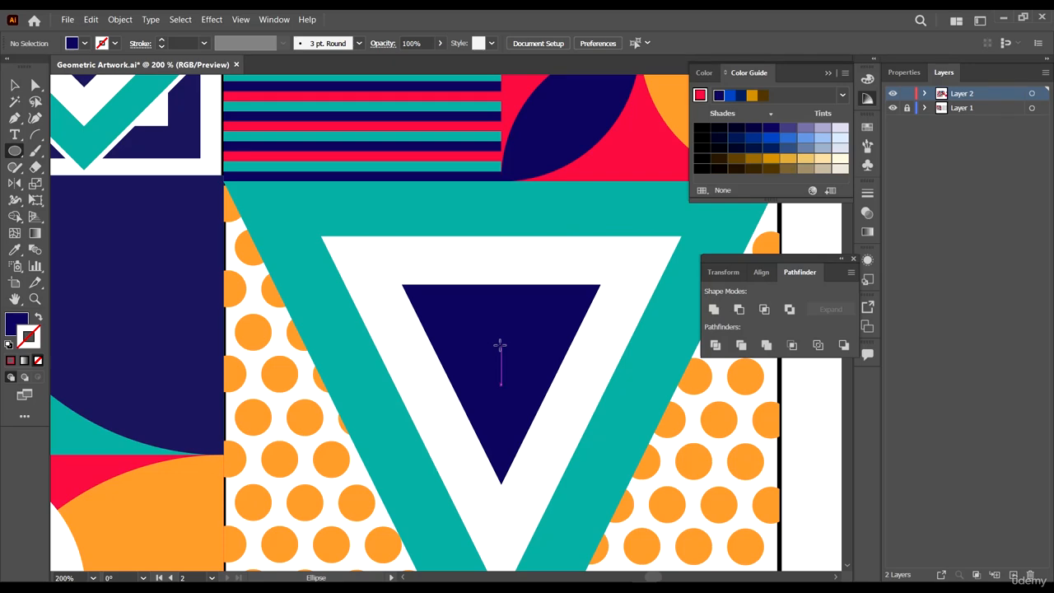
left_click_drag(499, 345, 547, 389)
scroll(577, 338, "down", 7)
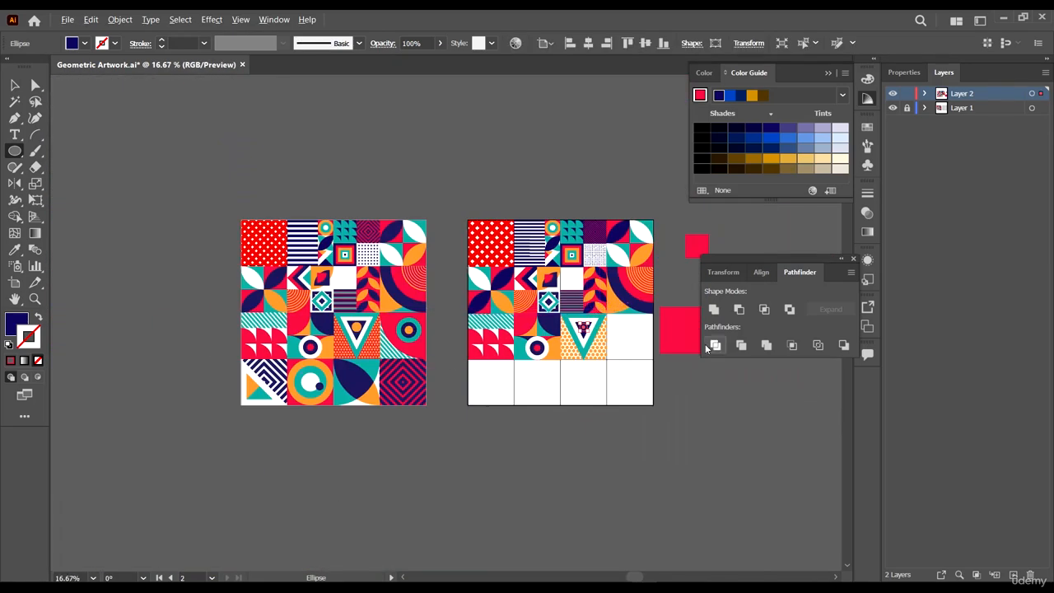
scroll(549, 368, "up", 3)
scroll(555, 365, "up", 1)
key("i")
left_click(593, 377)
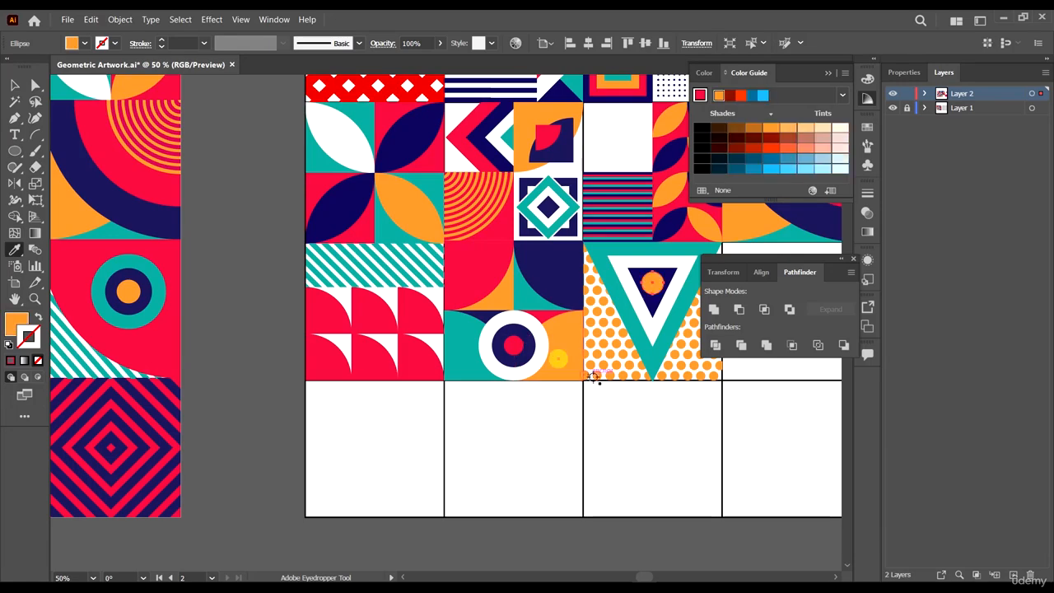
- Add a shape with a large rounded corner to the empty tile right of the triangle tile
key("v")
left_click(706, 456)
scroll(490, 377, "down", 3)
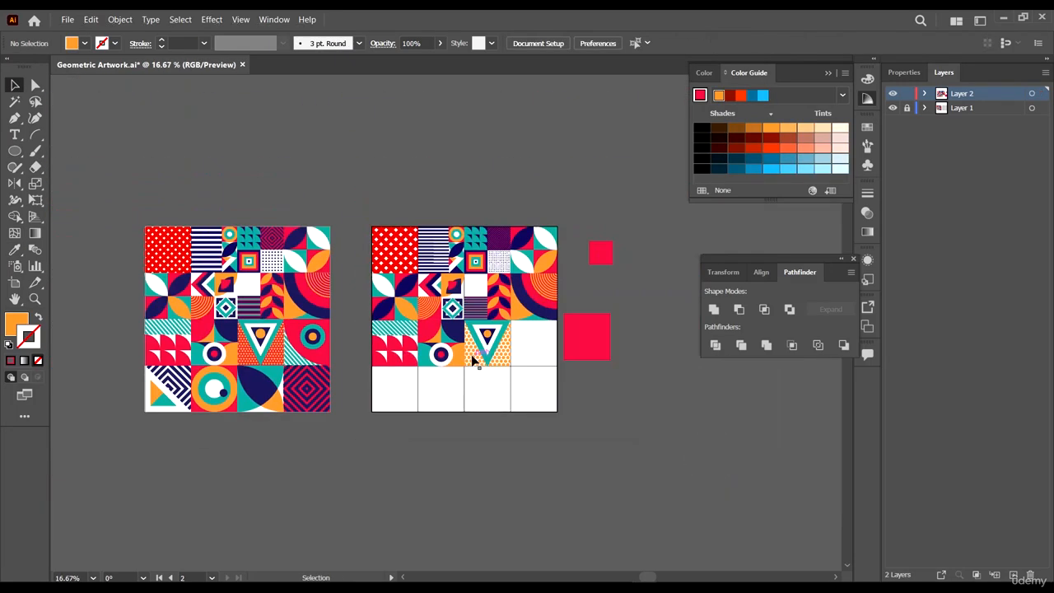
scroll(531, 348, "up", 2)
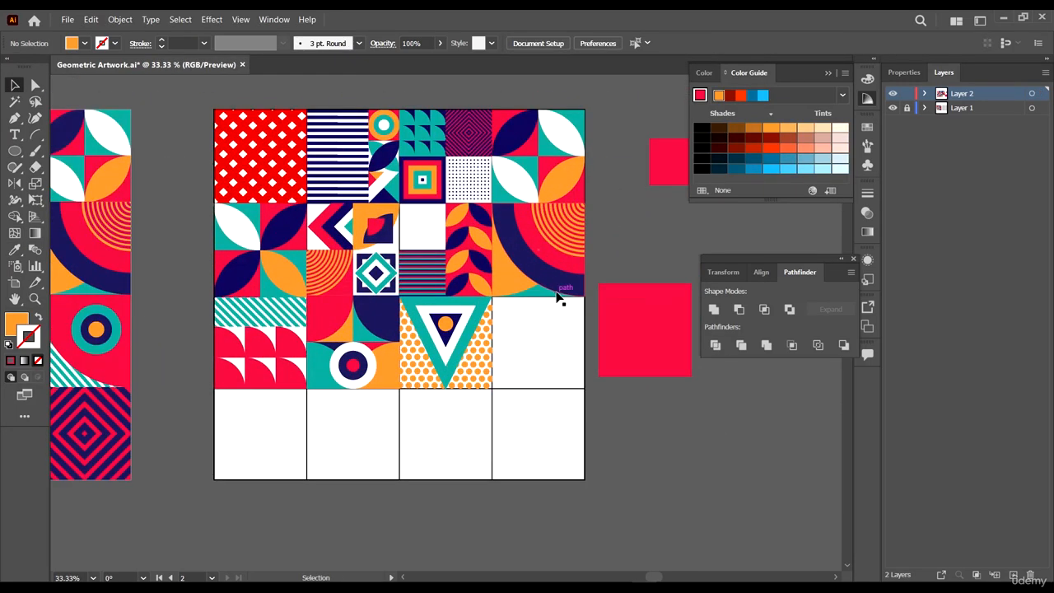
left_click(560, 286)
left_click_drag(563, 287, 559, 381)
- Fill the new shape red sampled from the reference artwork, then deselect
key("i")
left_click(95, 367)
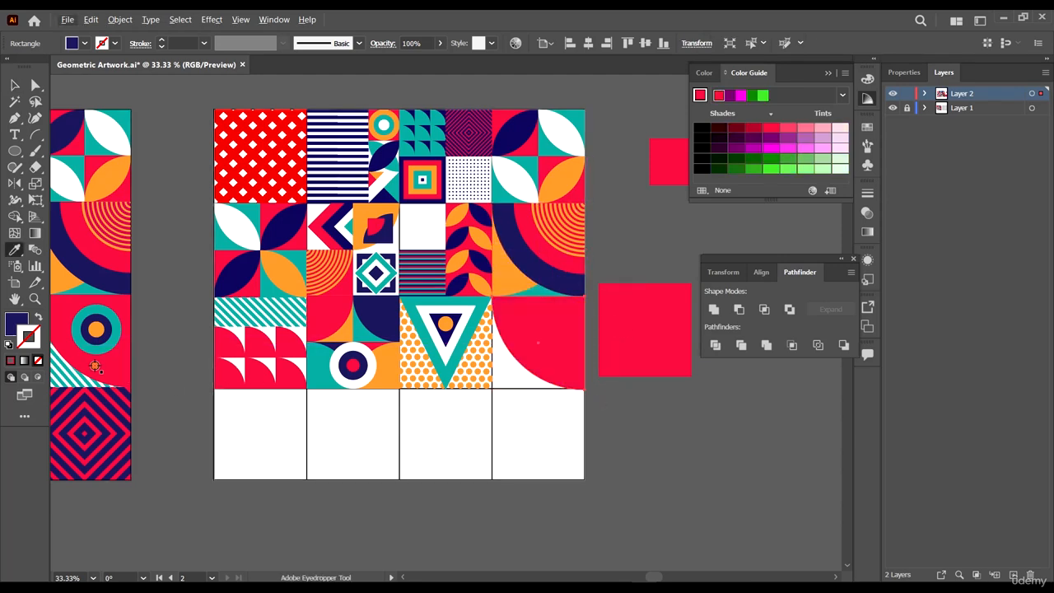
key("v")
left_click(630, 457)
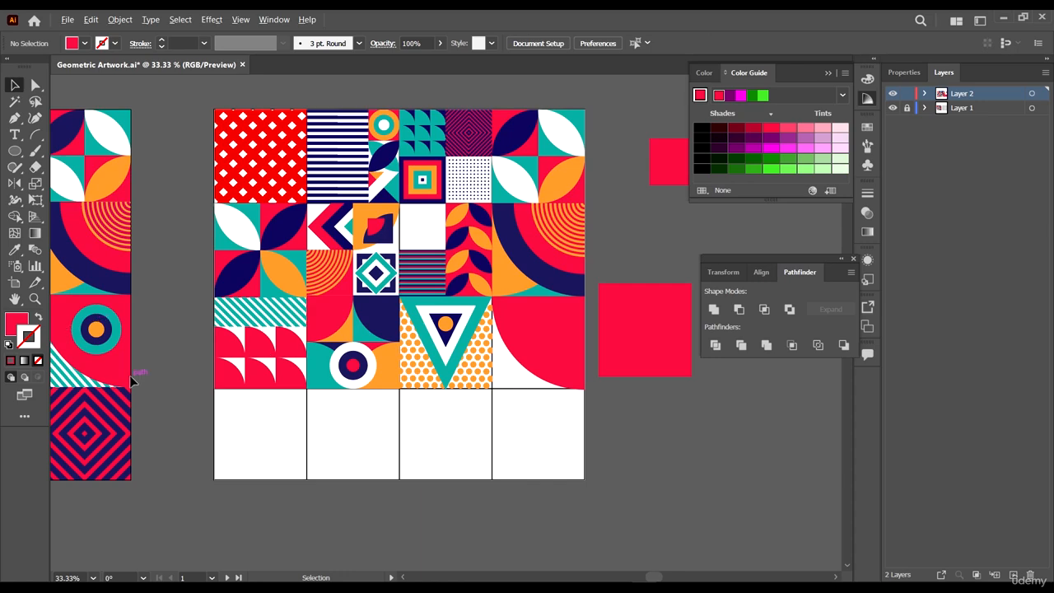
- Duplicate the diagonal teal-stripe strip into the red rounded-shape tile and stretch it to the tile's right edge
scroll(140, 376, "up", 2)
scroll(160, 377, "left", 5)
scroll(188, 338, "down", 4)
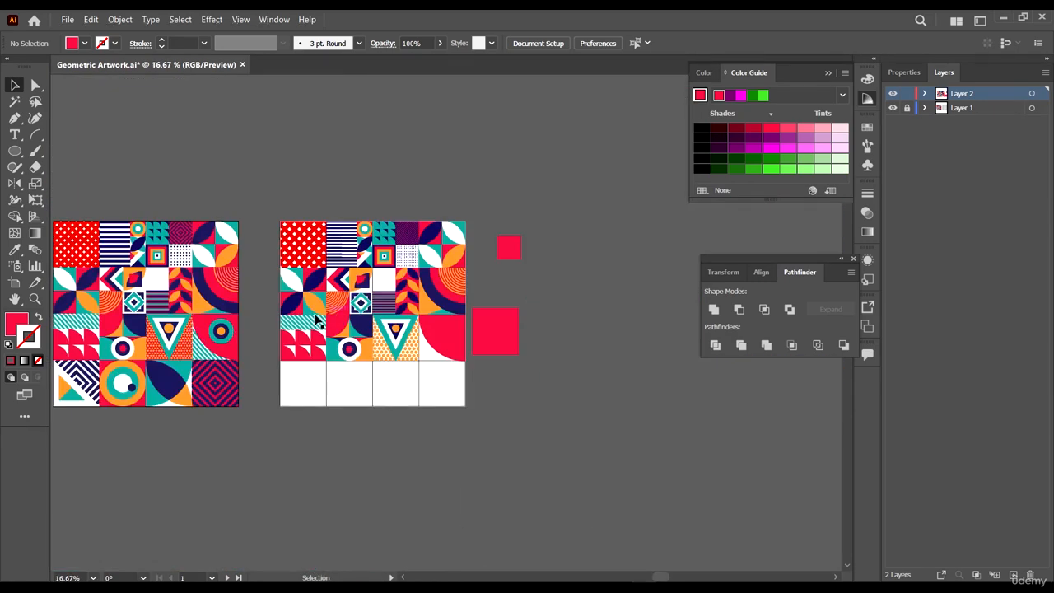
left_click(306, 324)
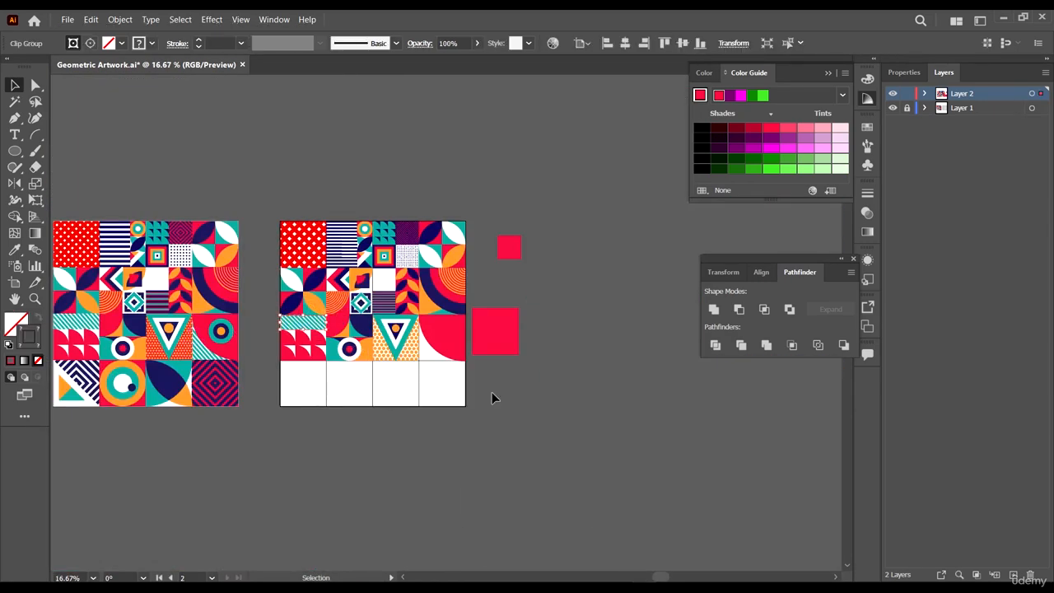
scroll(522, 377, "up", 1)
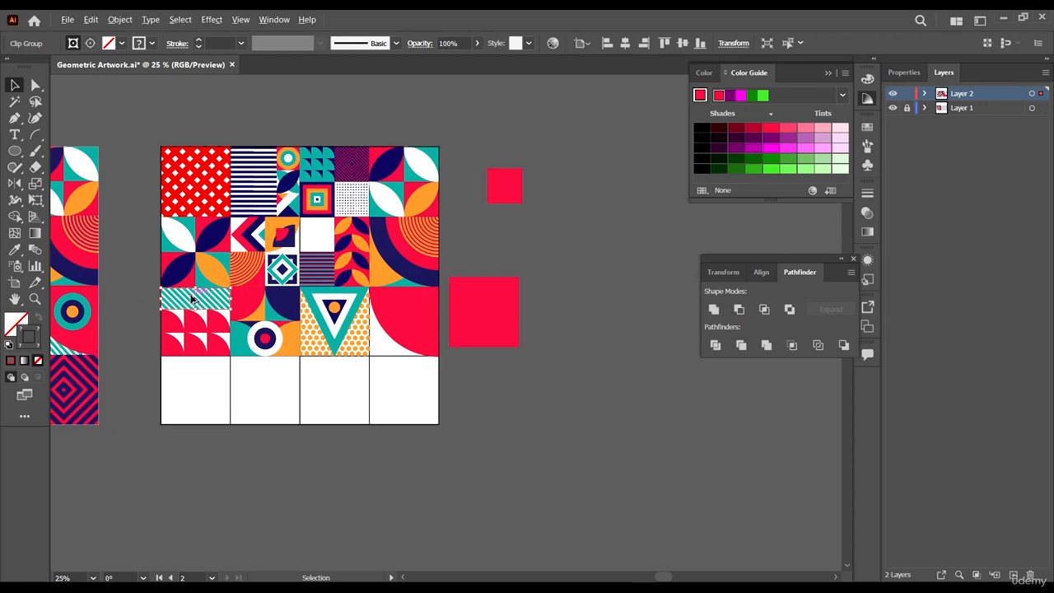
left_click_drag(192, 299, 407, 306, "alt")
scroll(438, 333, "up", 2)
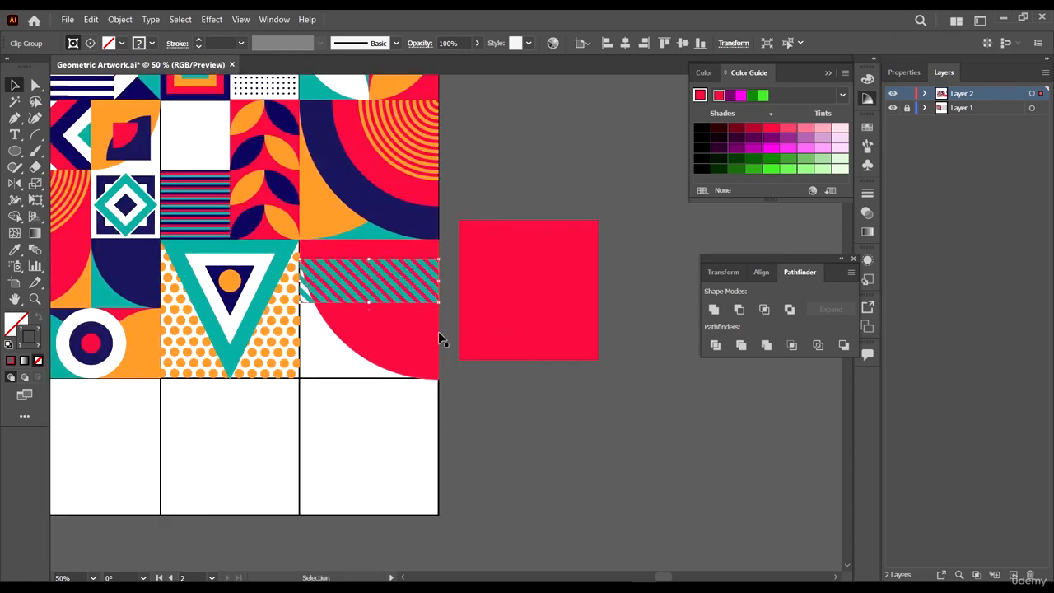
scroll(406, 304, "down", 4)
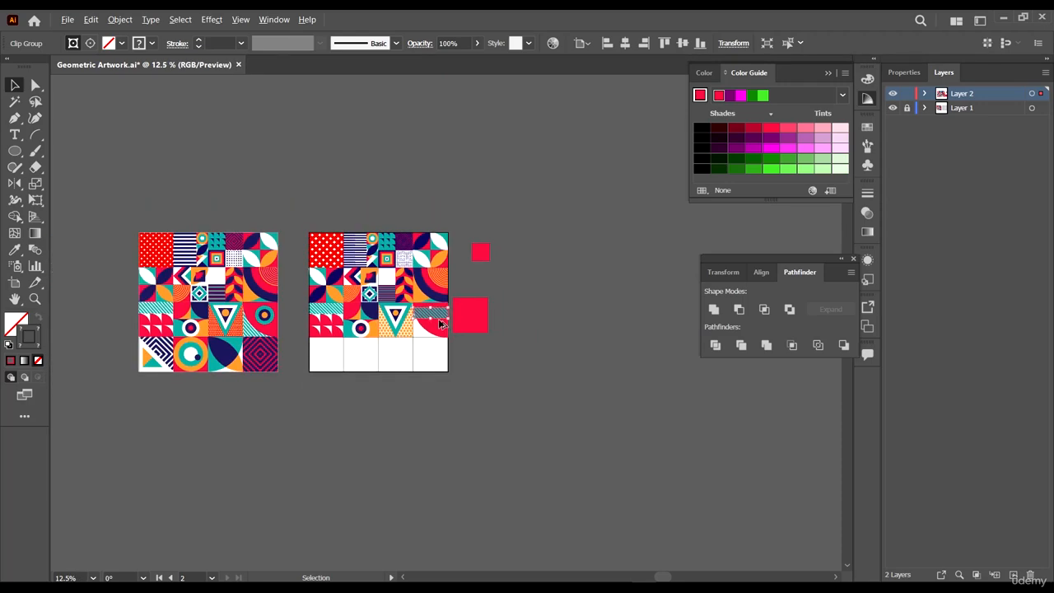
scroll(441, 325, "up", 5)
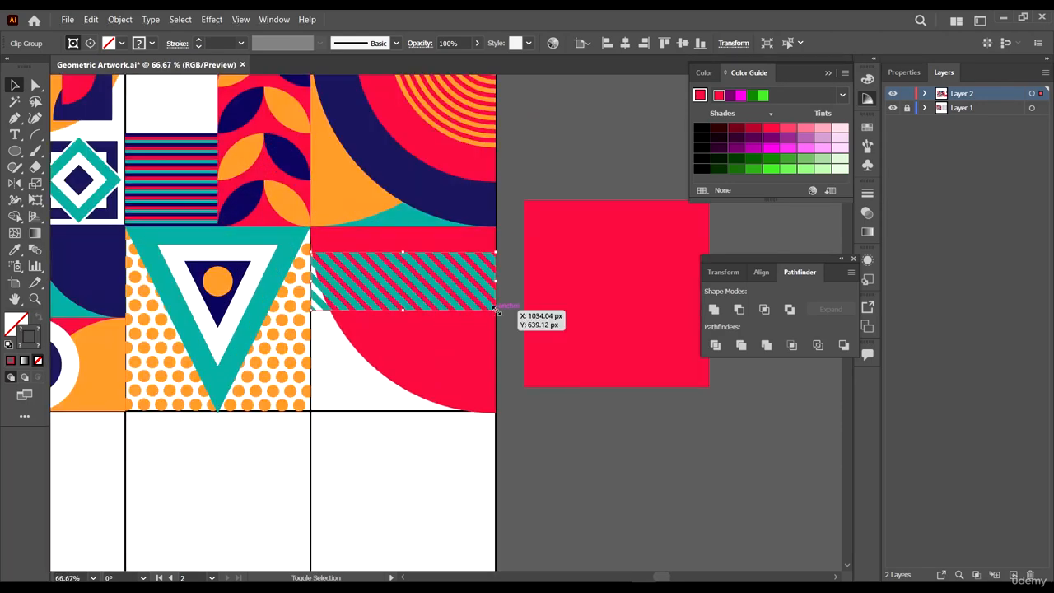
mouse_move(497, 310)
left_mouse_down()
mouse_move(466, 299)
mouse_move(500, 312)
left_mouse_up()
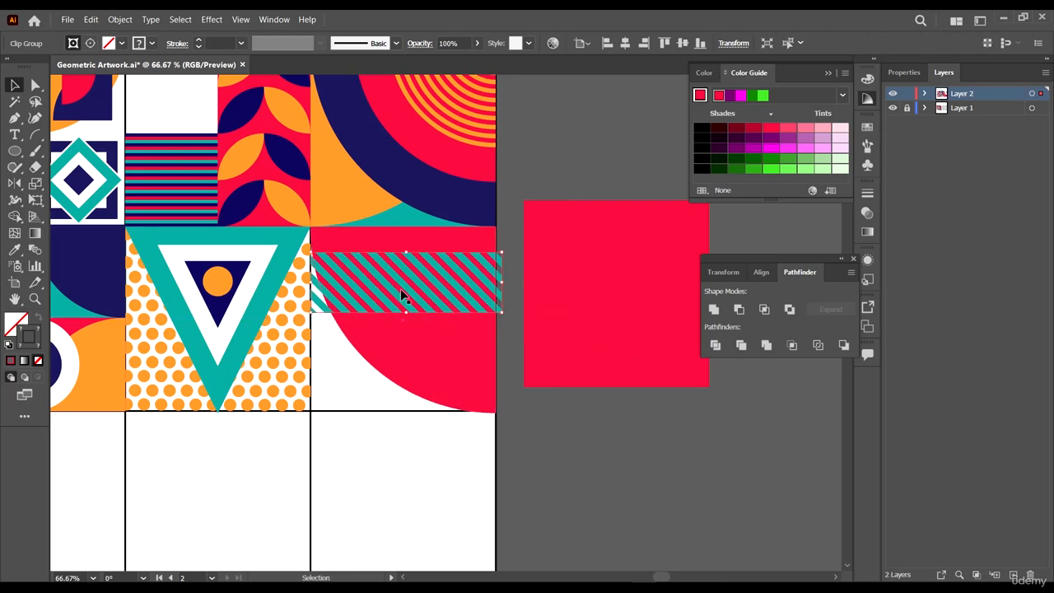
- Isolate the stripe group and lengthen the stripes by moving their end points down and to the left, then exit isolation
double_click(403, 294)
double_click(500, 278)
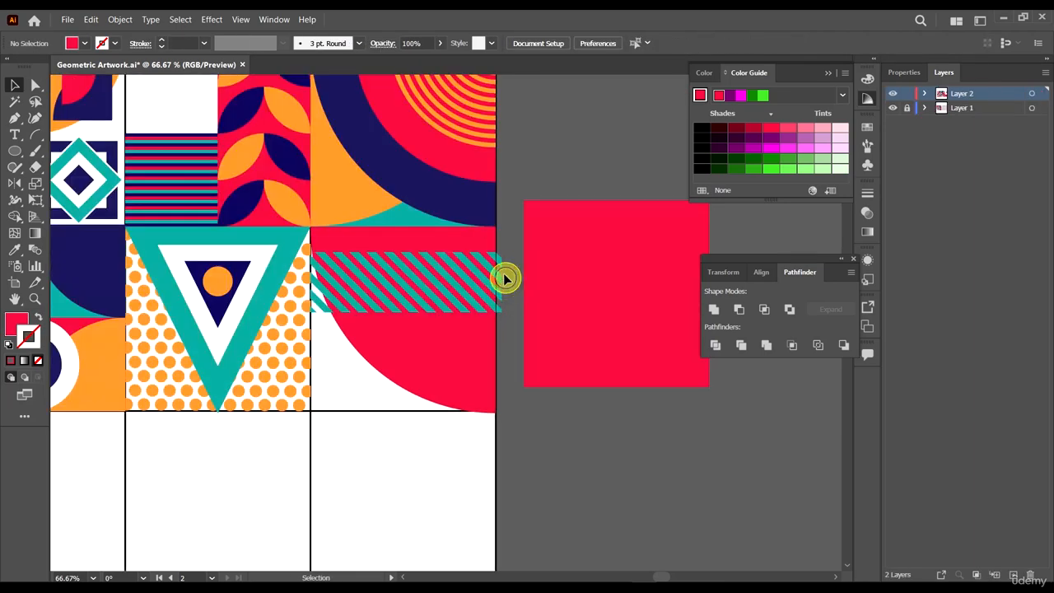
double_click(500, 273)
scroll(499, 273, "down", 1)
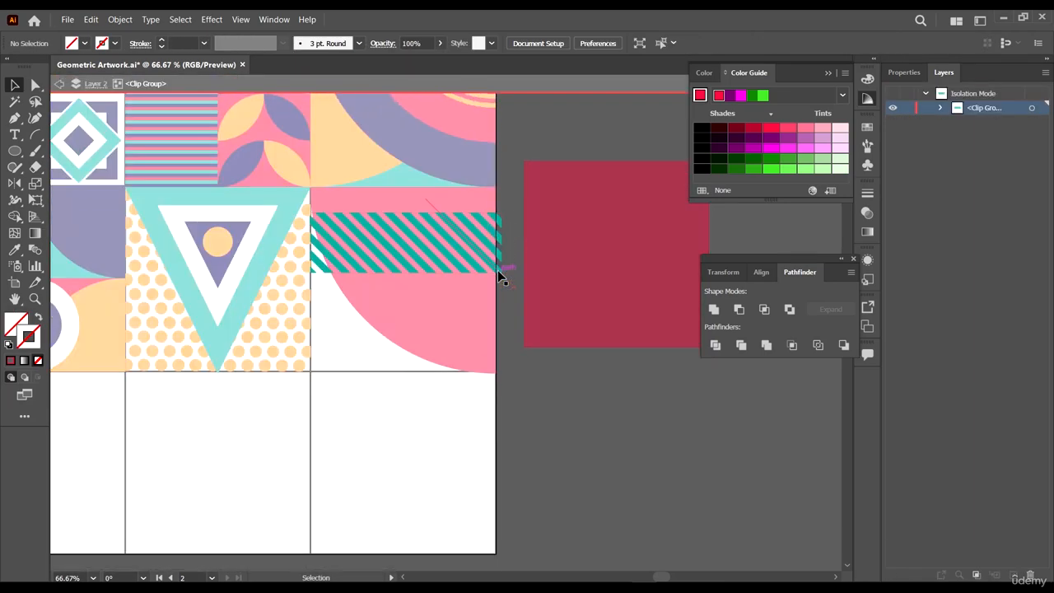
double_click(424, 268)
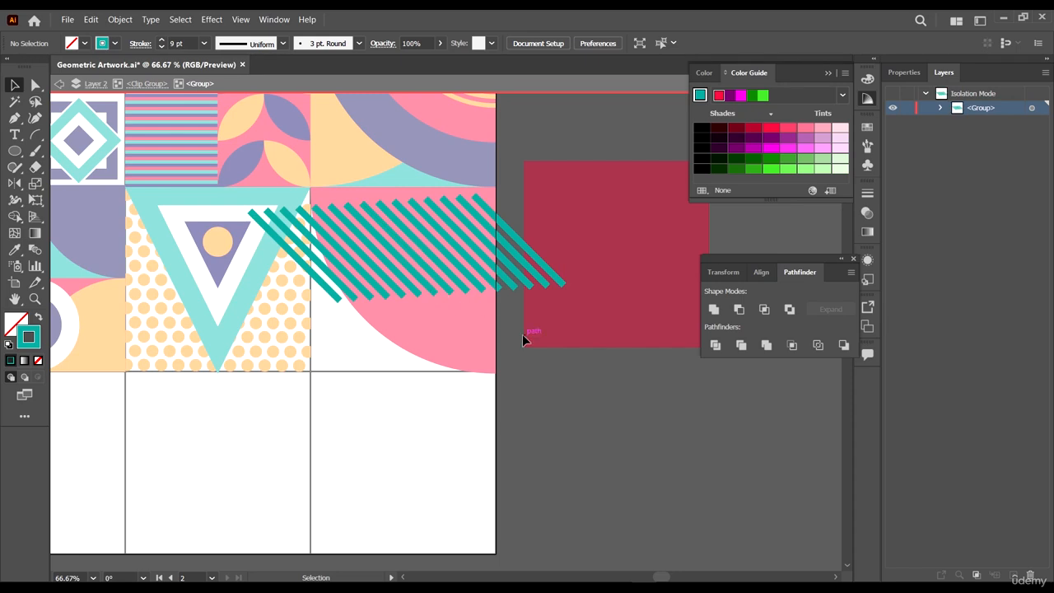
left_click_drag(647, 373, 297, 273)
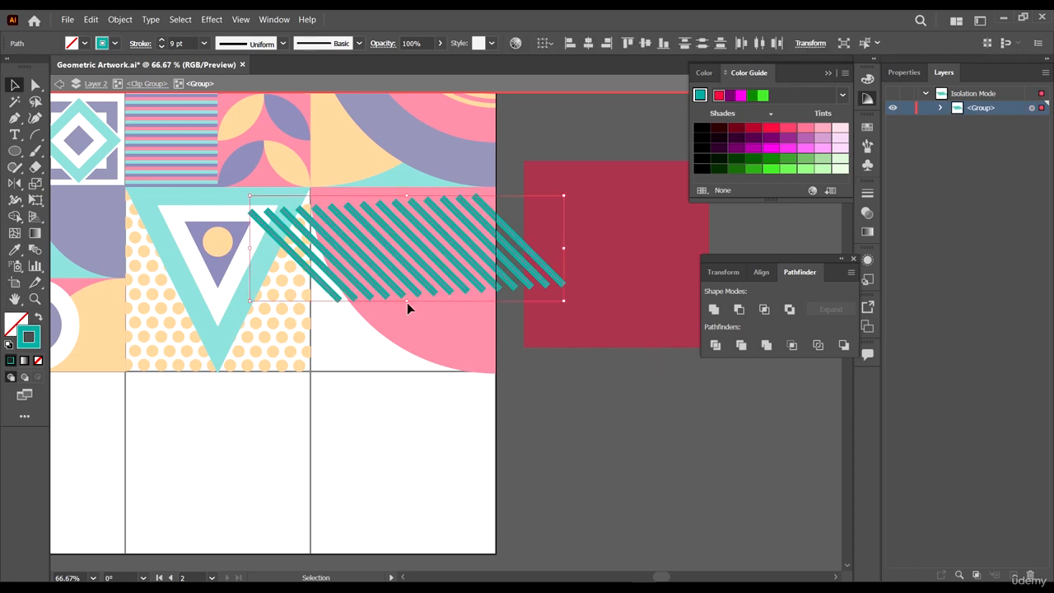
key("a")
left_click_drag(661, 404, 411, 389)
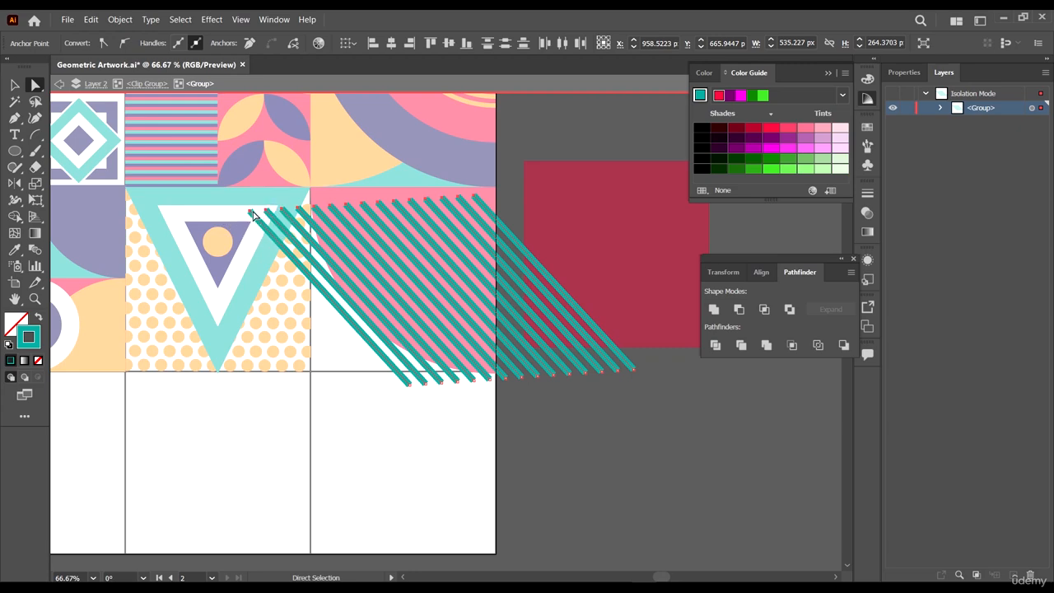
left_click_drag(251, 213, 234, 191)
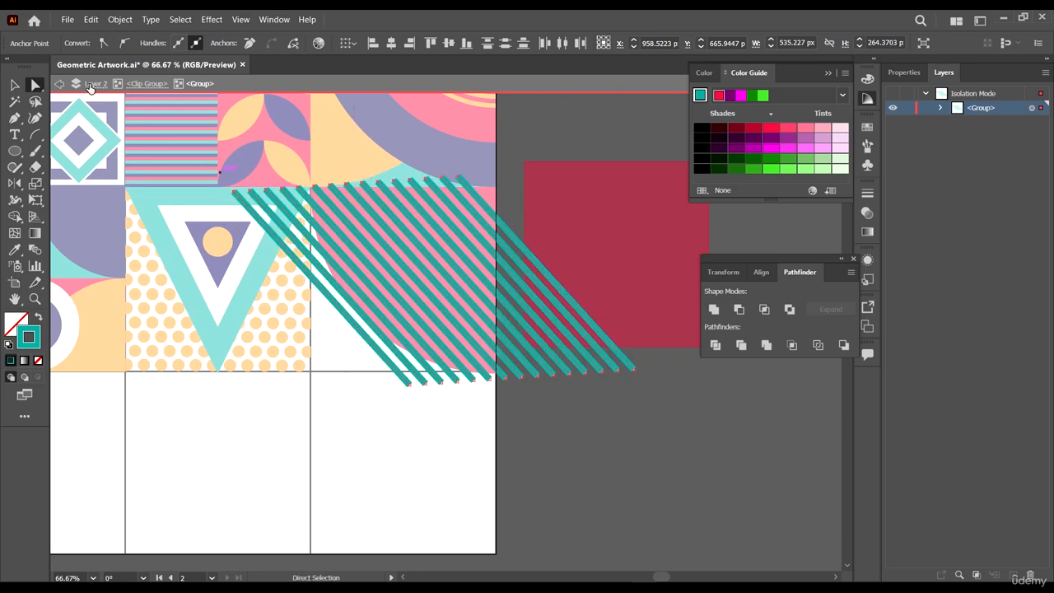
left_click(16, 86)
left_click(574, 362)
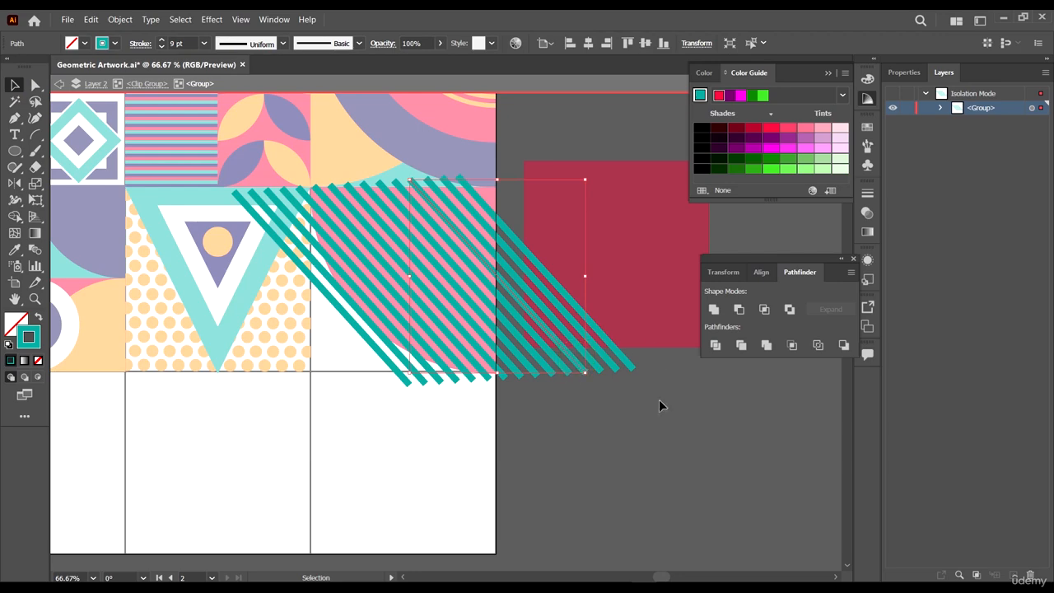
left_click_drag(659, 405, 366, 274)
left_click(540, 262)
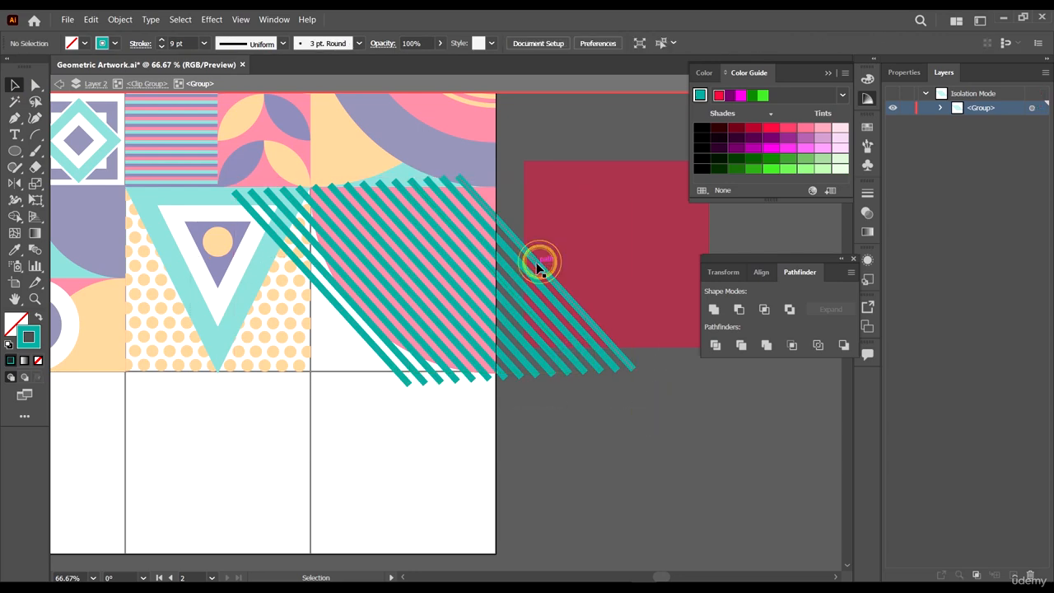
left_click_drag(583, 221, 263, 319)
double_click(571, 483)
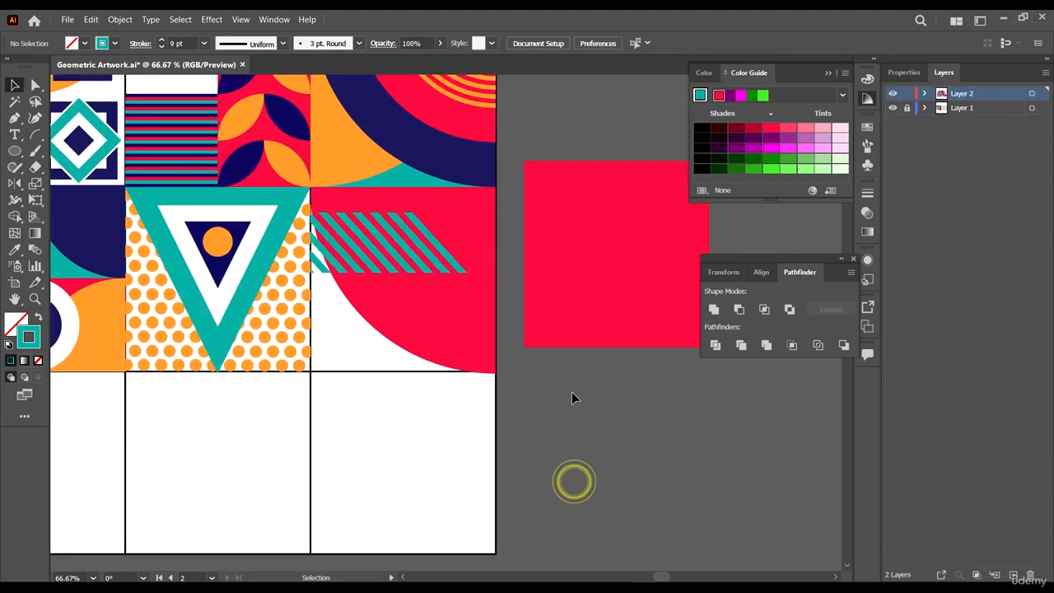
- Enlarge the stripes' clipping mask so it covers the whole red rounded-shape tile
double_click(342, 268)
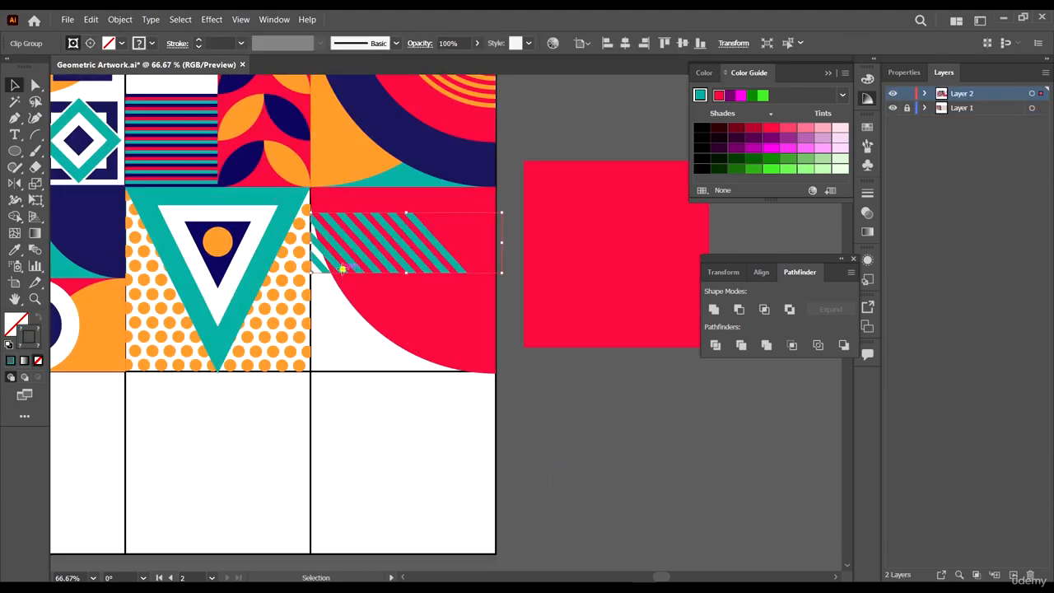
left_click(387, 269)
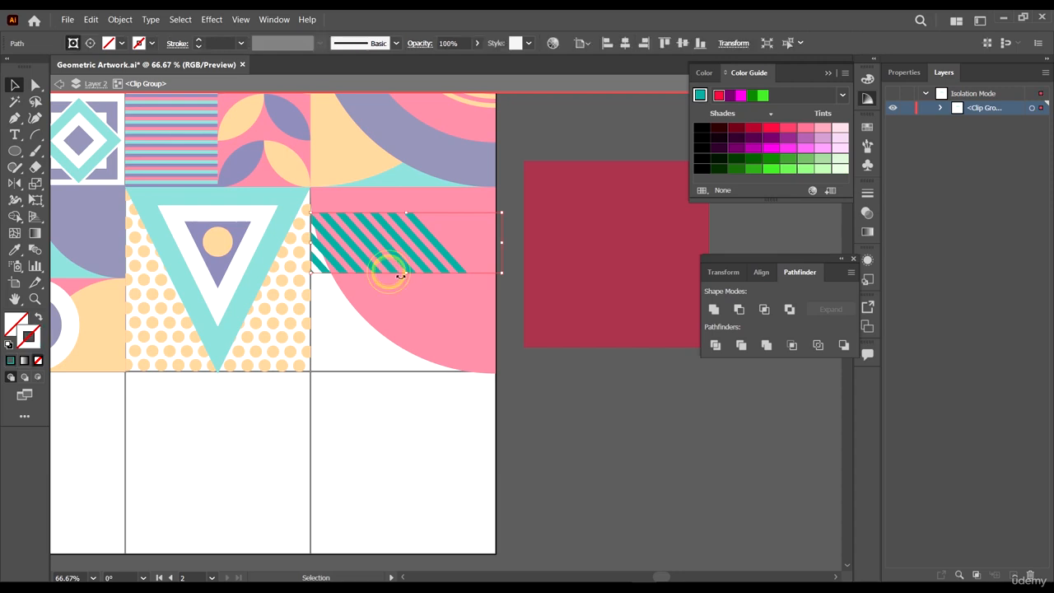
left_click_drag(410, 275, 407, 371)
scroll(316, 181, "up", 2)
left_click_drag(506, 263, 495, 207)
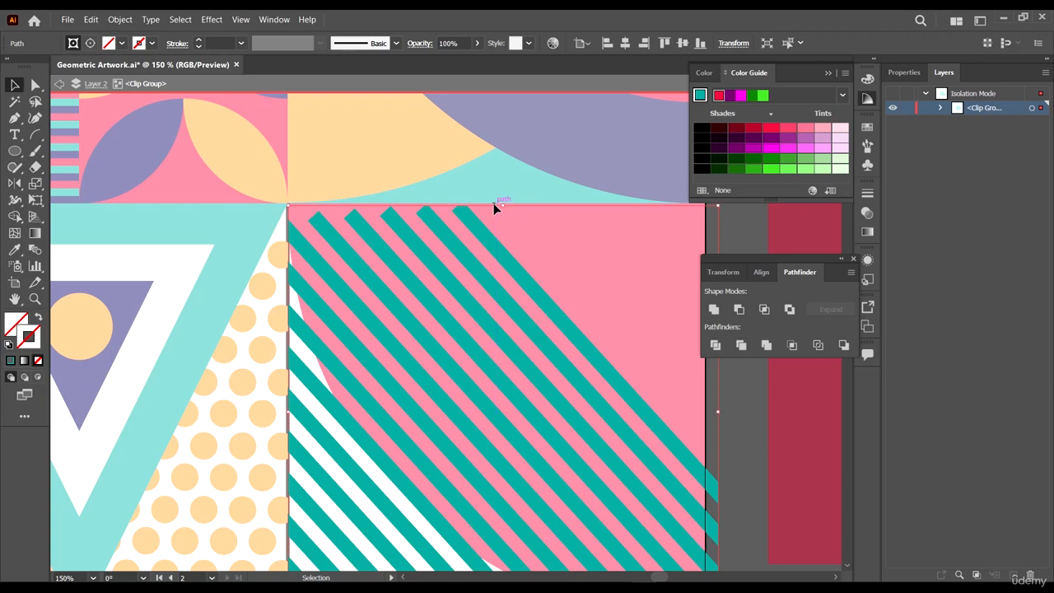
scroll(503, 301, "down", 2)
scroll(414, 269, "up", 2)
left_click_drag(395, 241, 379, 239)
scroll(321, 277, "down", 3)
scroll(435, 482, "up", 5)
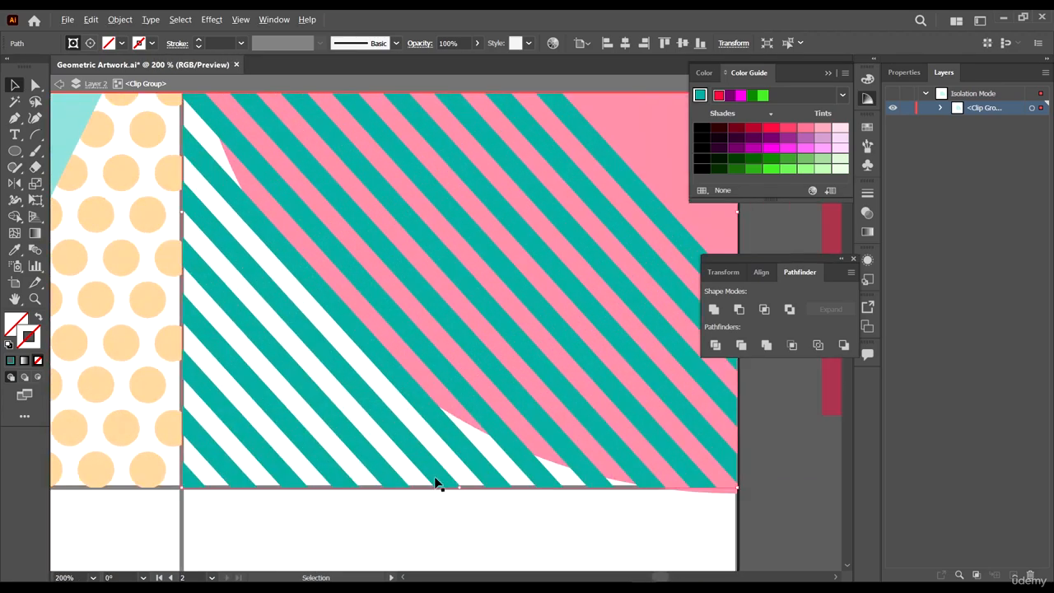
scroll(461, 458, "down", 3)
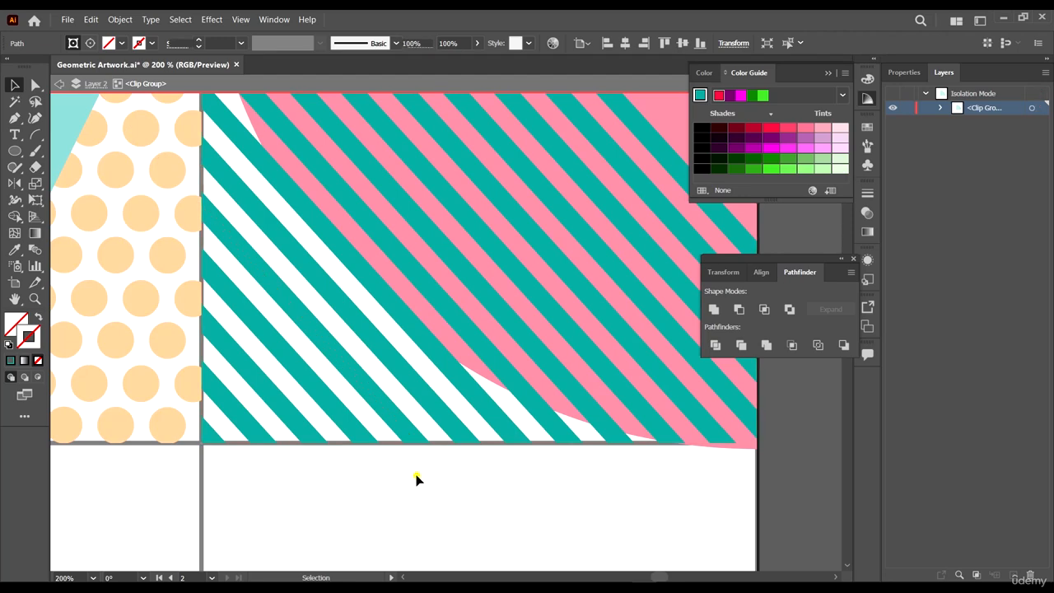
double_click(414, 478)
- Send the stripe group to the back, behind the red rounded shape
scroll(414, 478, "down", 3)
right_click(404, 376)
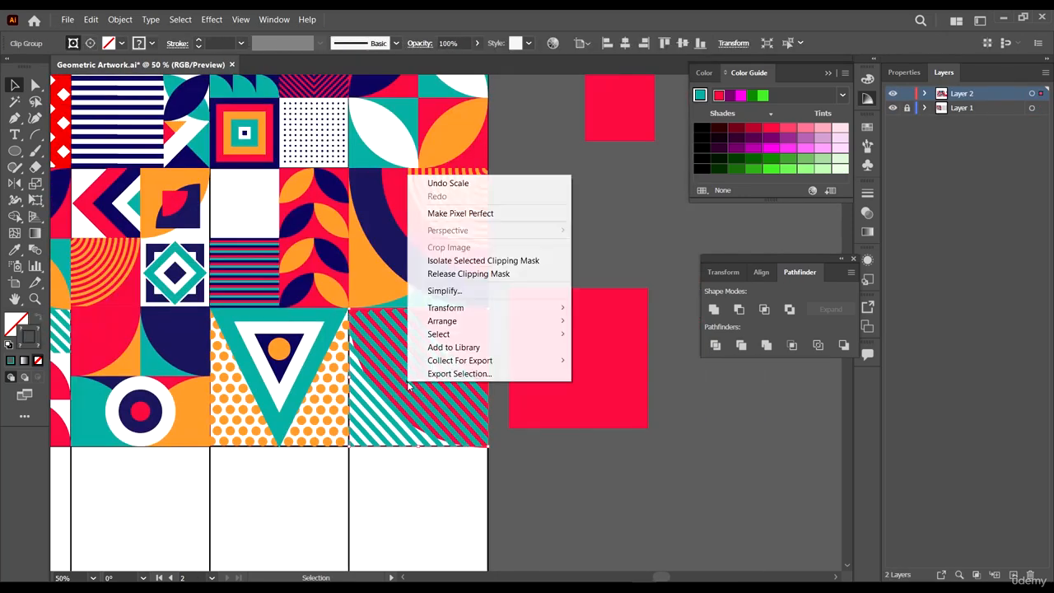
left_click(506, 471)
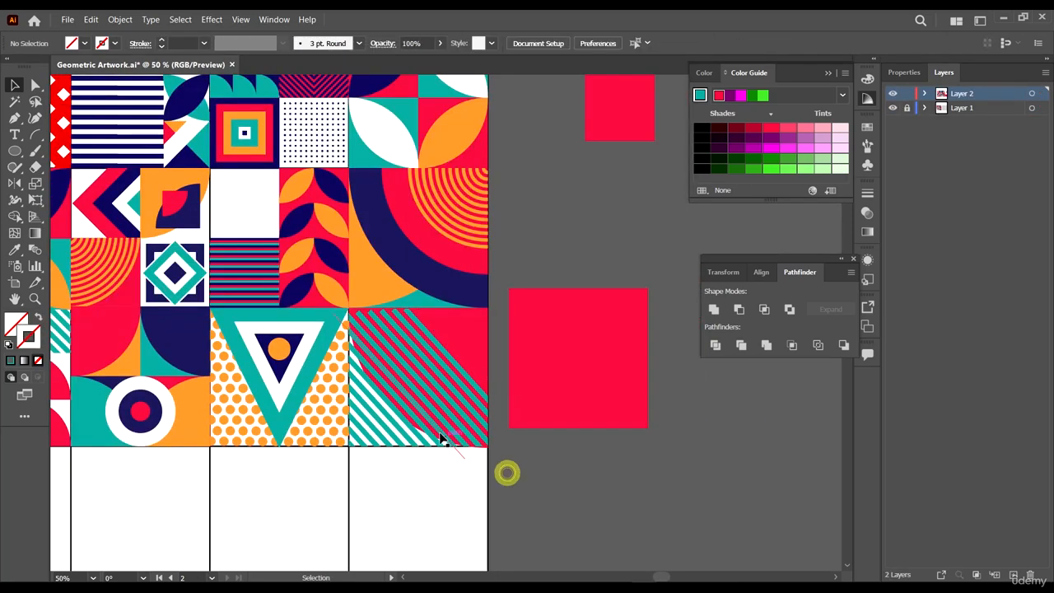
right_click(442, 437)
mouse_move(510, 371)
left_click(626, 414)
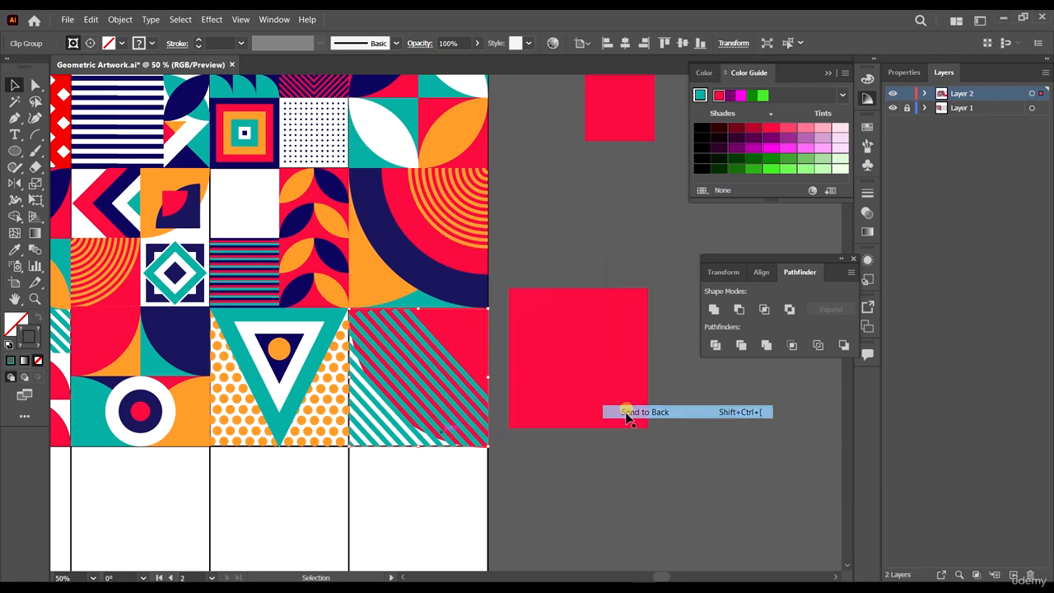
left_click(624, 459)
- Duplicate the white-and-navy ring target into the red rounded-shape tile and scale the copy down
scroll(623, 464, "down", 5)
scroll(602, 472, "up", 3)
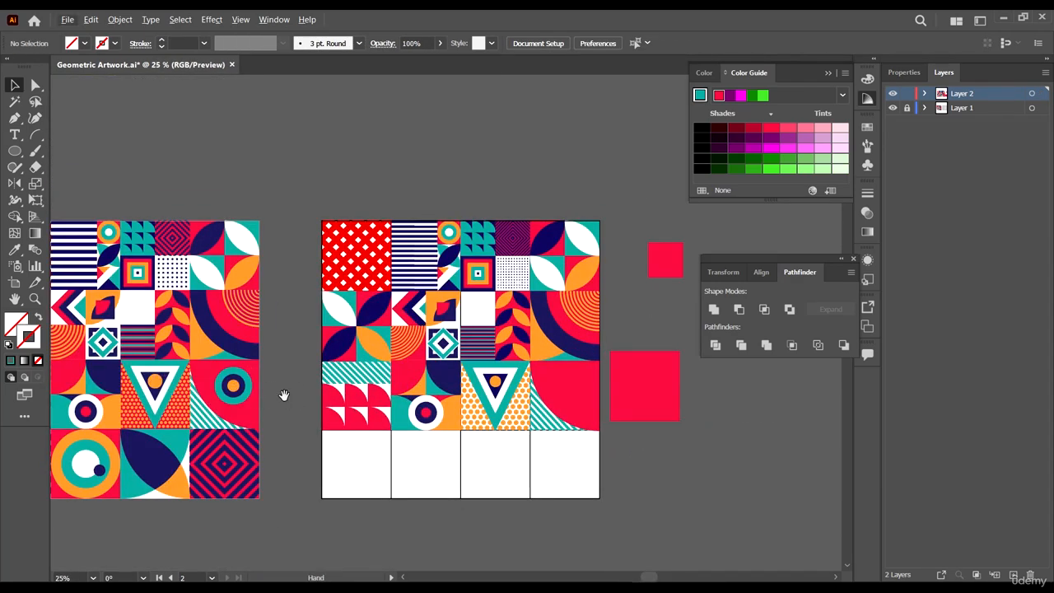
left_click_drag(269, 396, 198, 336)
scroll(354, 342, "up", 6)
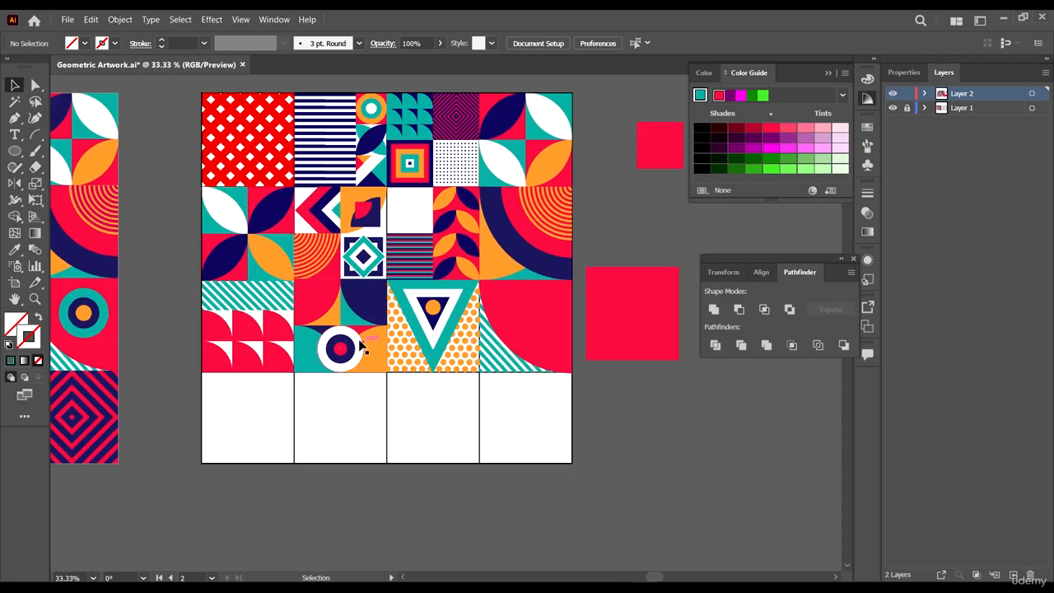
left_click(357, 346)
scroll(251, 377, "down", 2)
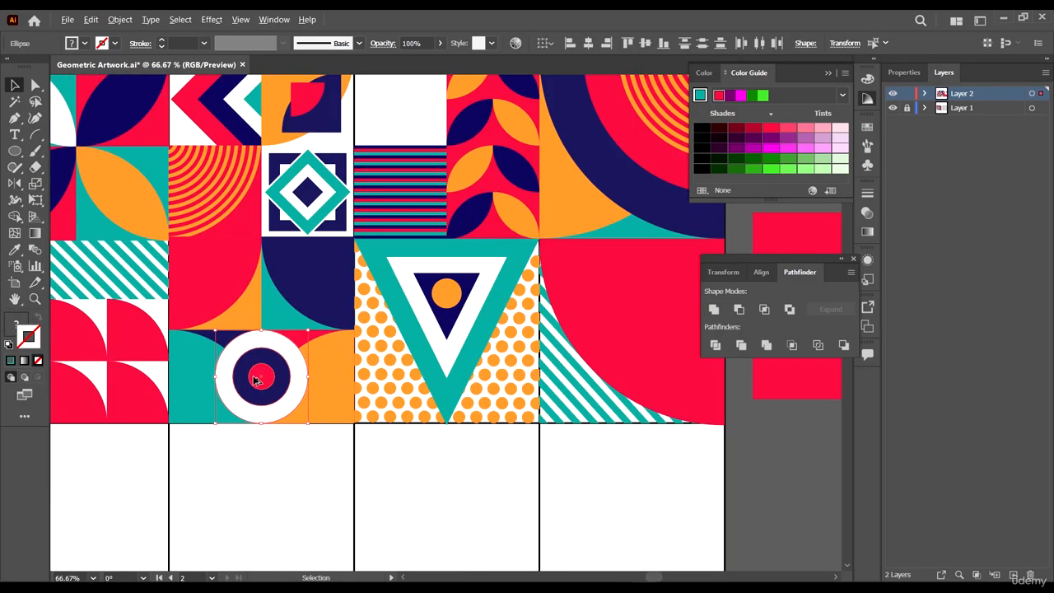
left_click_drag(251, 377, 652, 311)
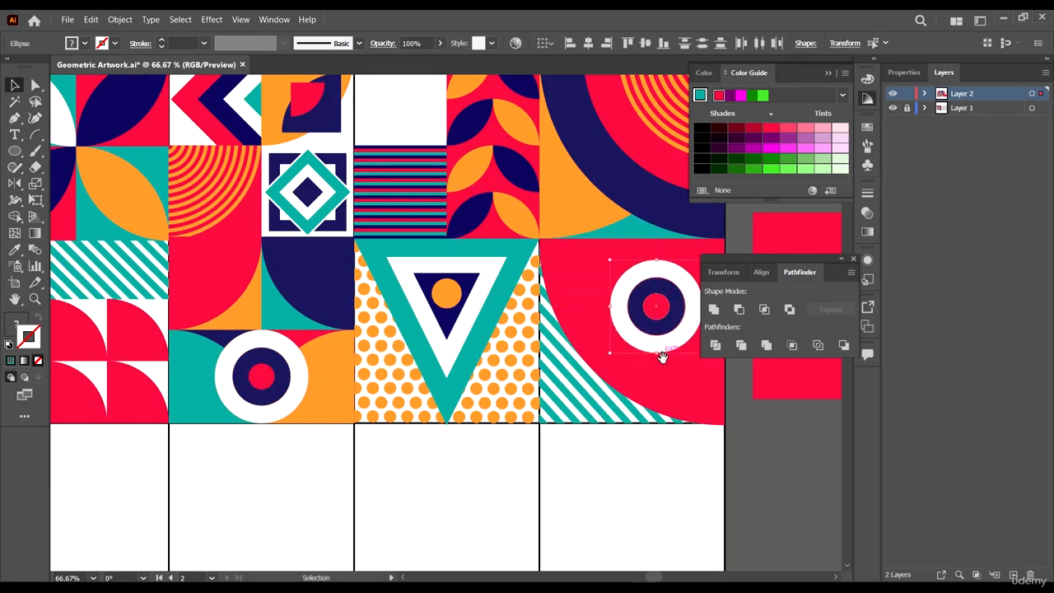
left_click_drag(710, 396, 620, 384)
scroll(666, 421, "down", 3)
left_click(675, 459)
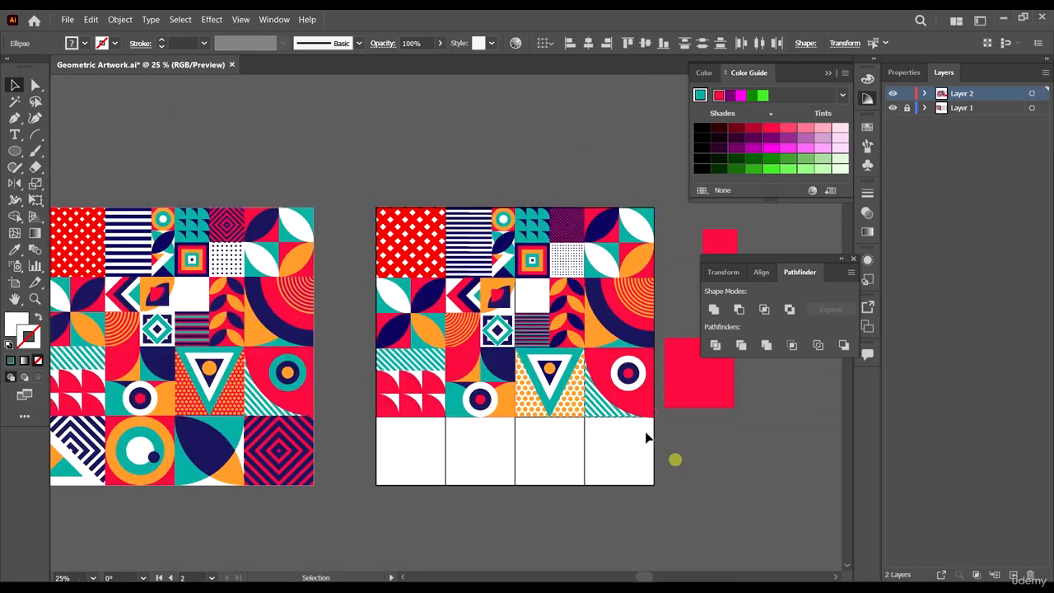
- Fill the copied target's outer ring teal sampled from the reference artwork's ring
scroll(579, 391, "up", 1)
left_click(659, 368)
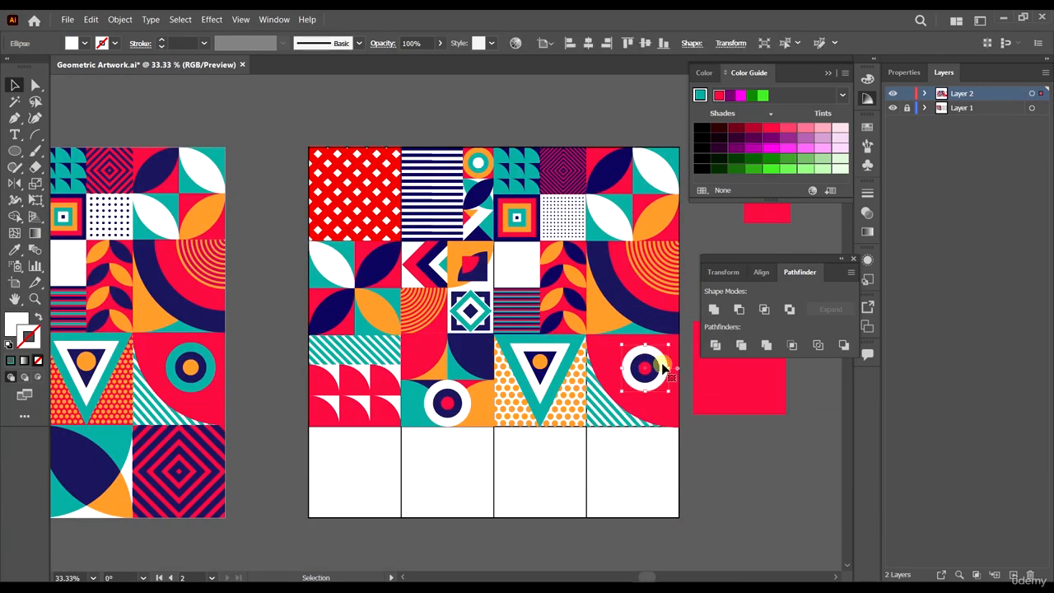
key("i")
left_click(212, 356)
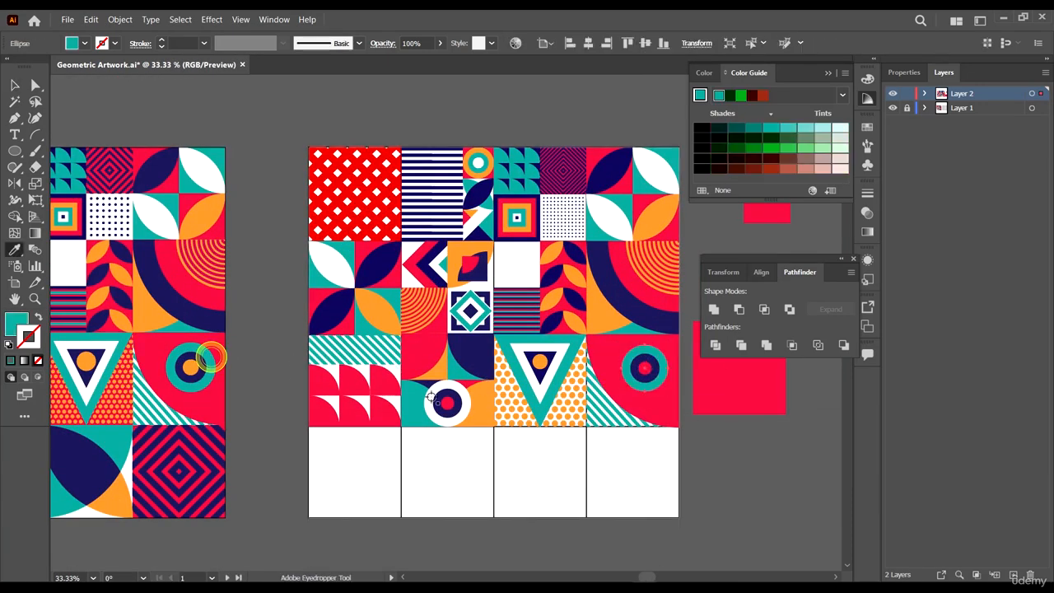
- Fill the copied target's centre dot orange sampled from the triangle tile's circle, then deselect
key("a")
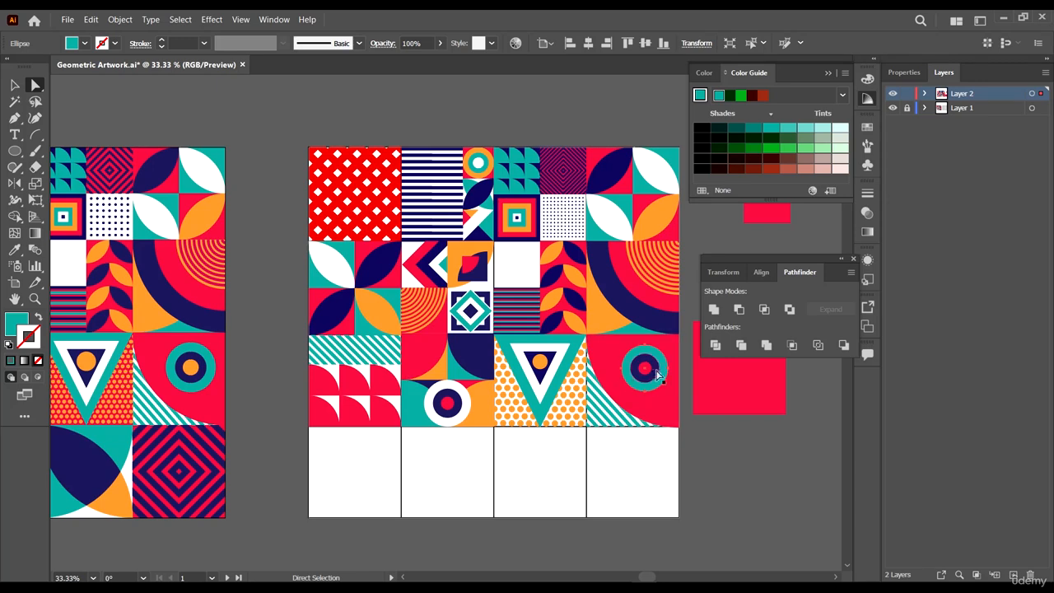
scroll(644, 358, "up", 3)
left_click(647, 392)
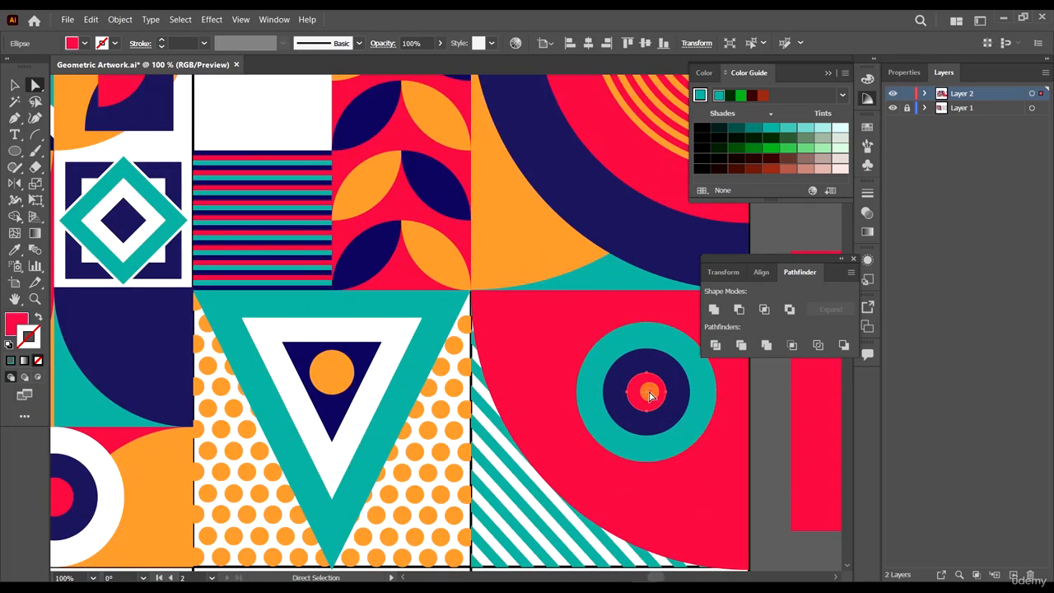
key("i")
left_click(323, 383)
scroll(398, 374, "down", 3)
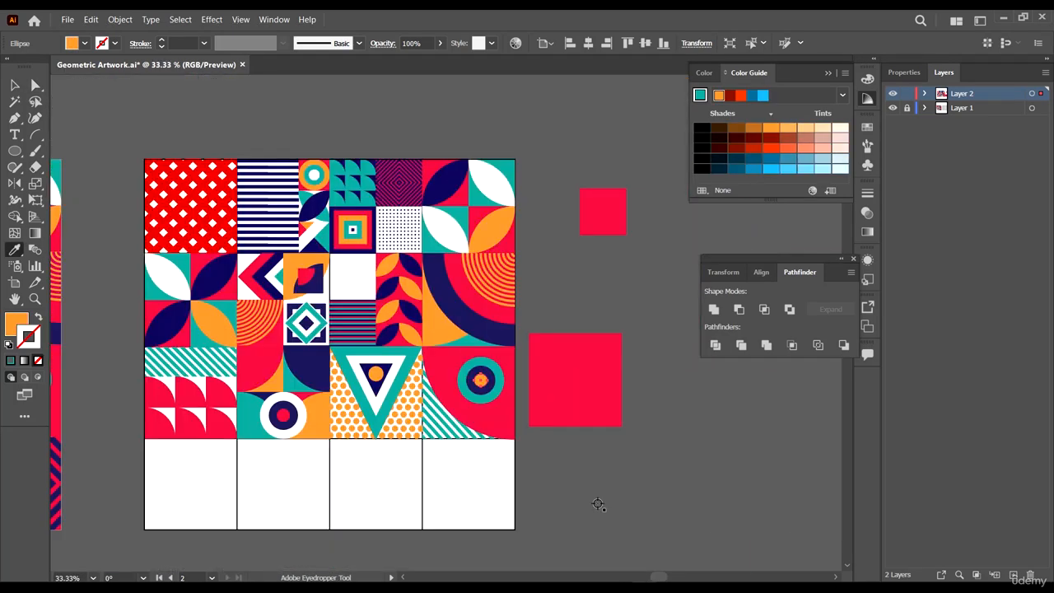
key("v")
left_click(619, 470)
left_click_drag(581, 456, 749, 419)
scroll(616, 443, "down", 3)
scroll(563, 453, "up", 3)
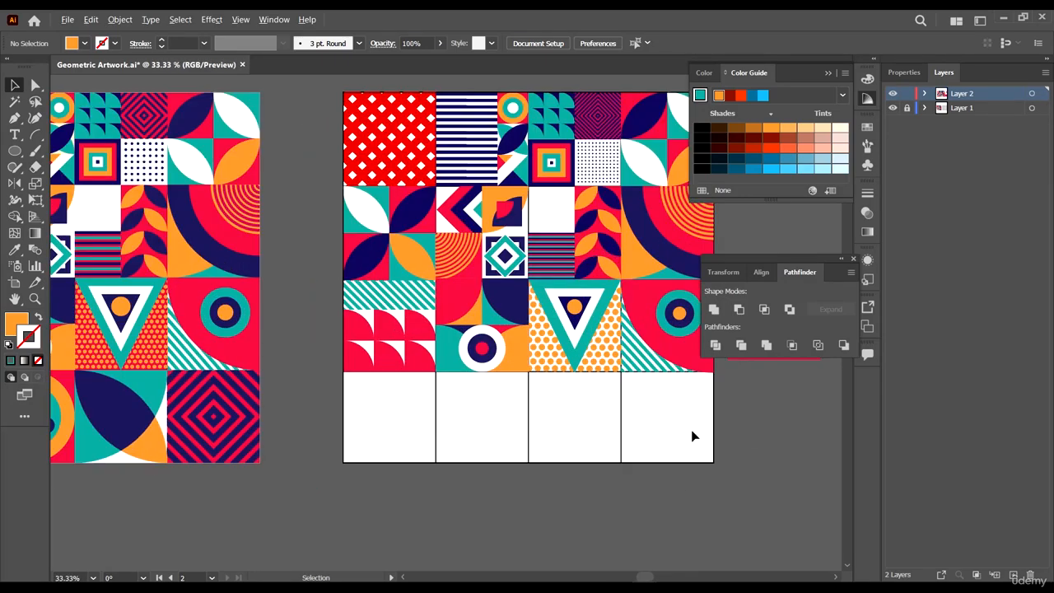
- Copy the concentric-diamond stripe tile from the top row into the empty bottom-right tile of the grid
scroll(670, 428, "down", 3)
scroll(546, 395, "up", 2)
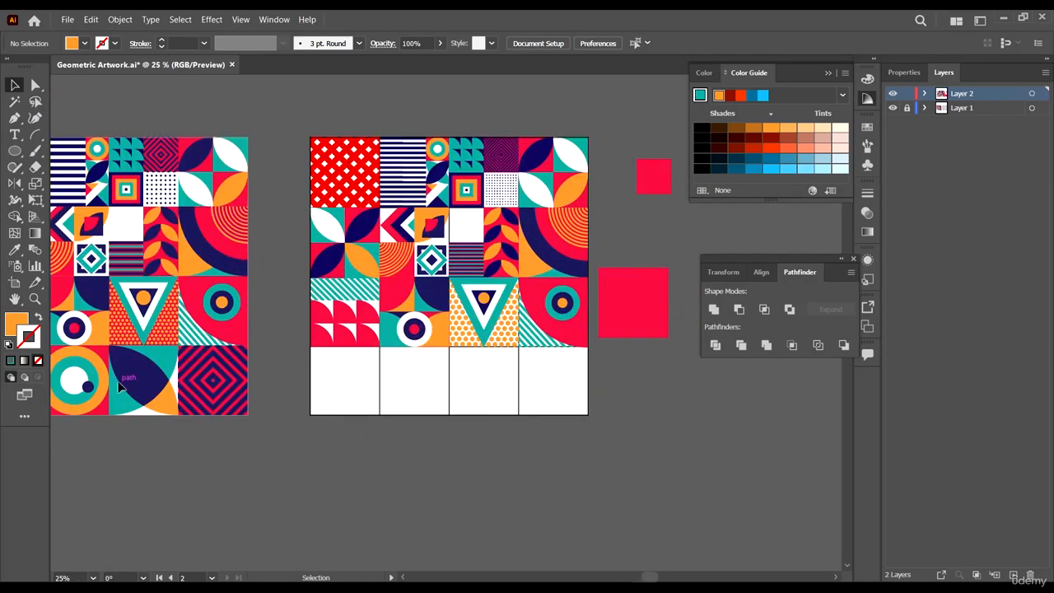
scroll(590, 397, "up", 1)
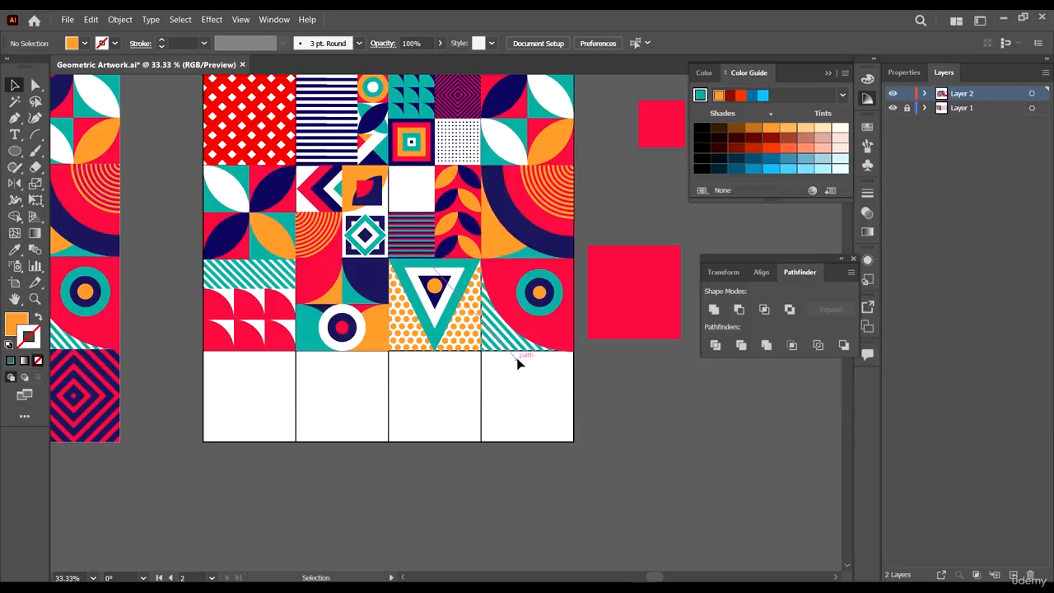
scroll(448, 111, "up", 1)
left_click(473, 133)
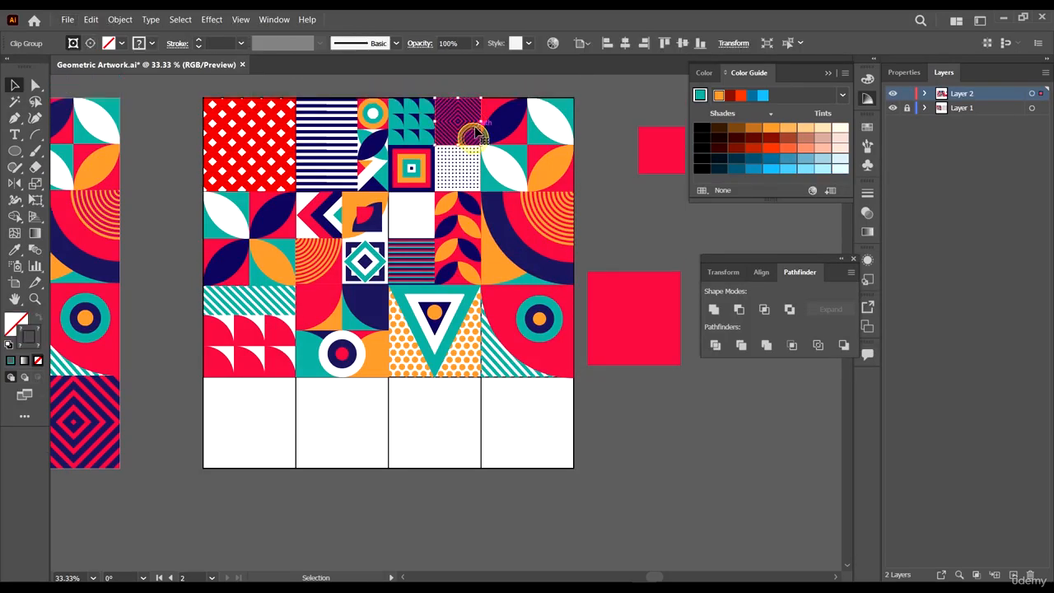
left_click_drag(475, 130, 576, 457)
scroll(559, 444, "up", 4)
left_click_drag(172, 457, 168, 461)
scroll(235, 325, "up", 3)
scroll(221, 329, "down", 2)
left_click_drag(172, 322, 153, 322)
scroll(343, 299, "down", 3)
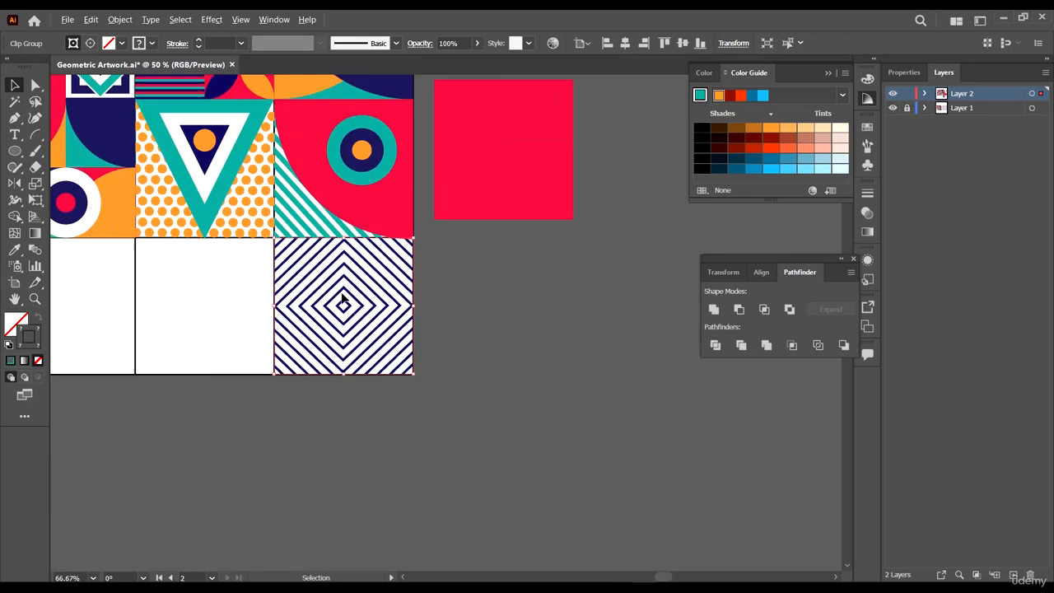
- Nudge the copied diamond tile so its top edge sits flush against the tile above, then deselect
scroll(399, 238, "up", 4)
scroll(256, 334, "up", 3)
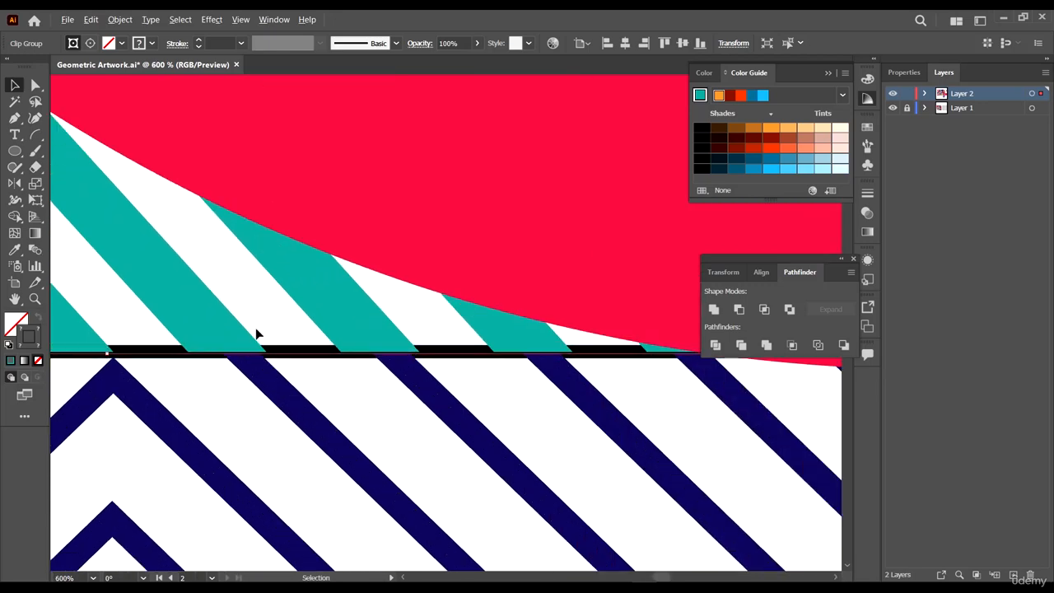
scroll(219, 360, "up", 3)
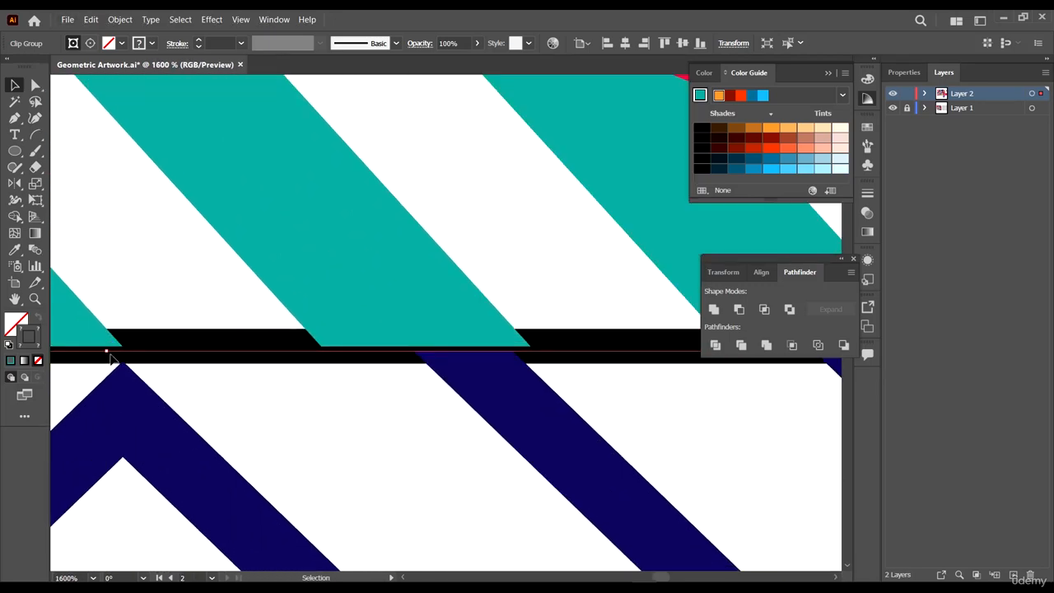
left_click_drag(108, 352, 107, 346)
scroll(122, 333, "down", 5)
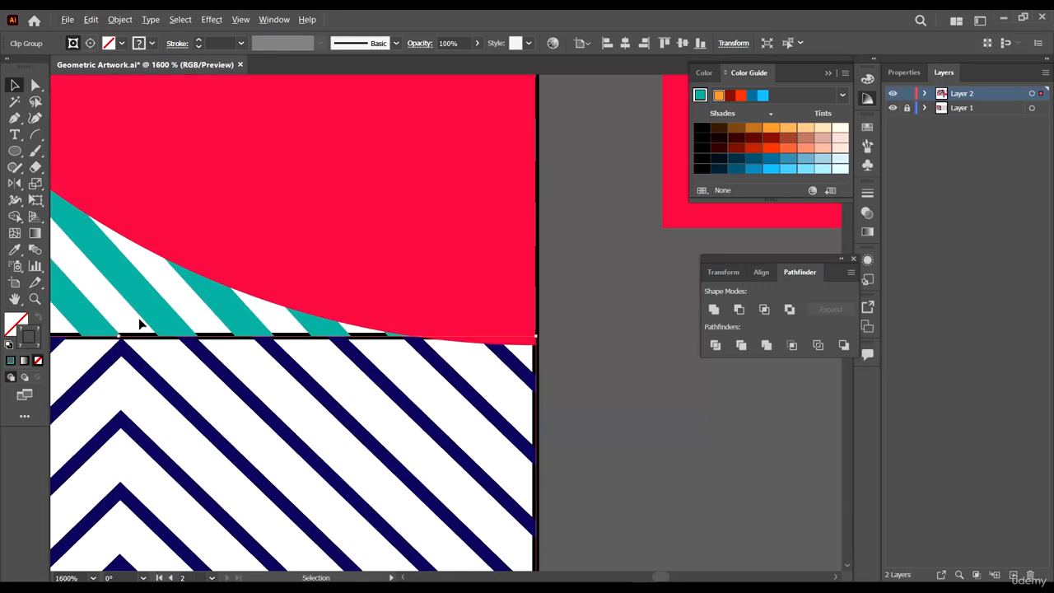
scroll(521, 400, "down", 4)
left_click(456, 447)
scroll(500, 369, "down", 2)
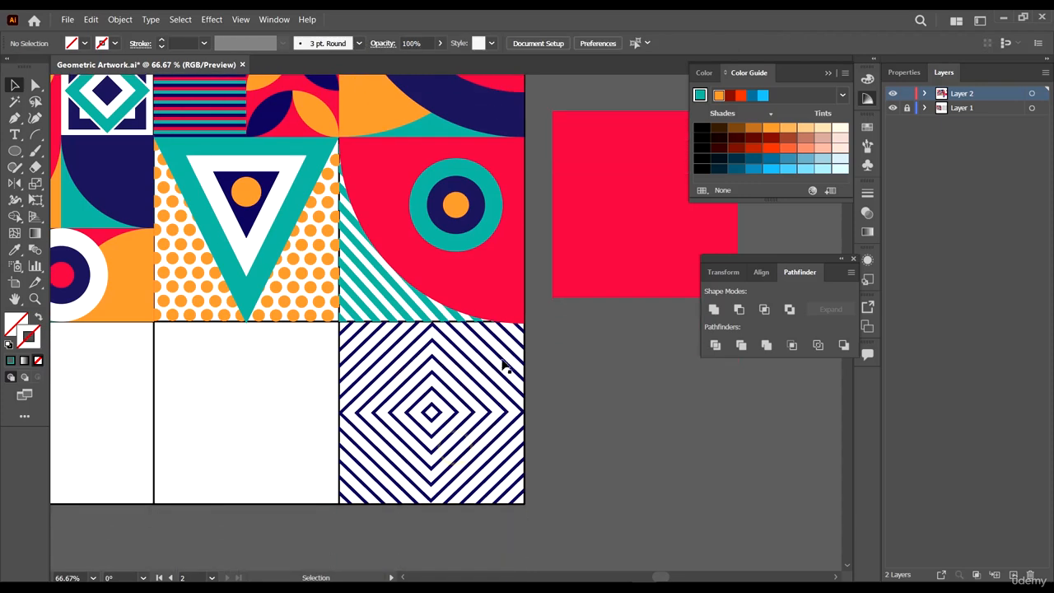
- Set the stroke weight of the copied diamond tile's stripes to 8 pt
scroll(491, 382, "down", 2)
left_click(487, 395)
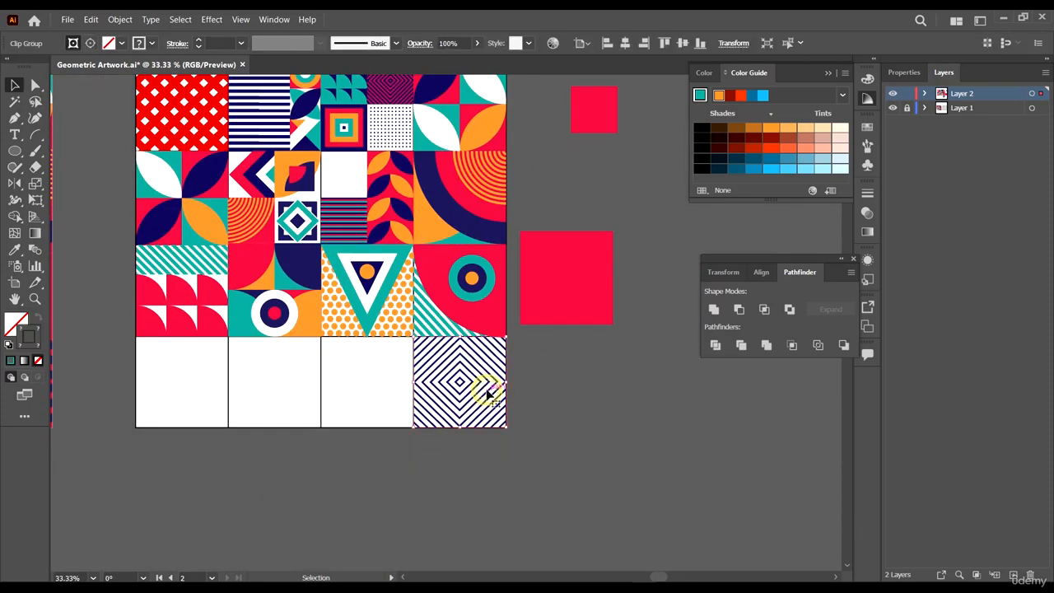
scroll(511, 387, "down", 3)
scroll(514, 375, "up", 3)
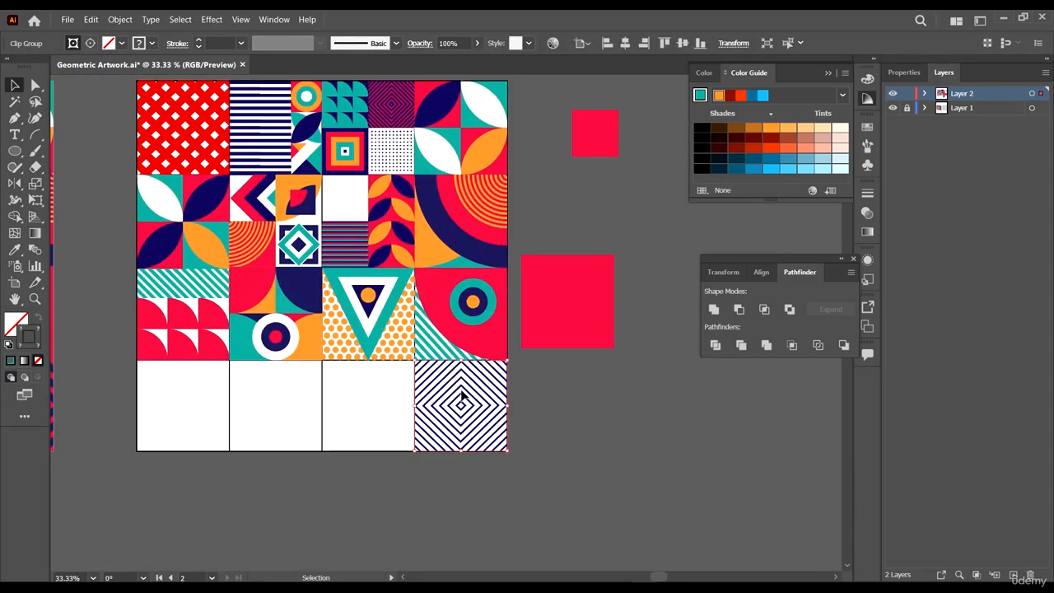
left_click(462, 396)
left_click(487, 397)
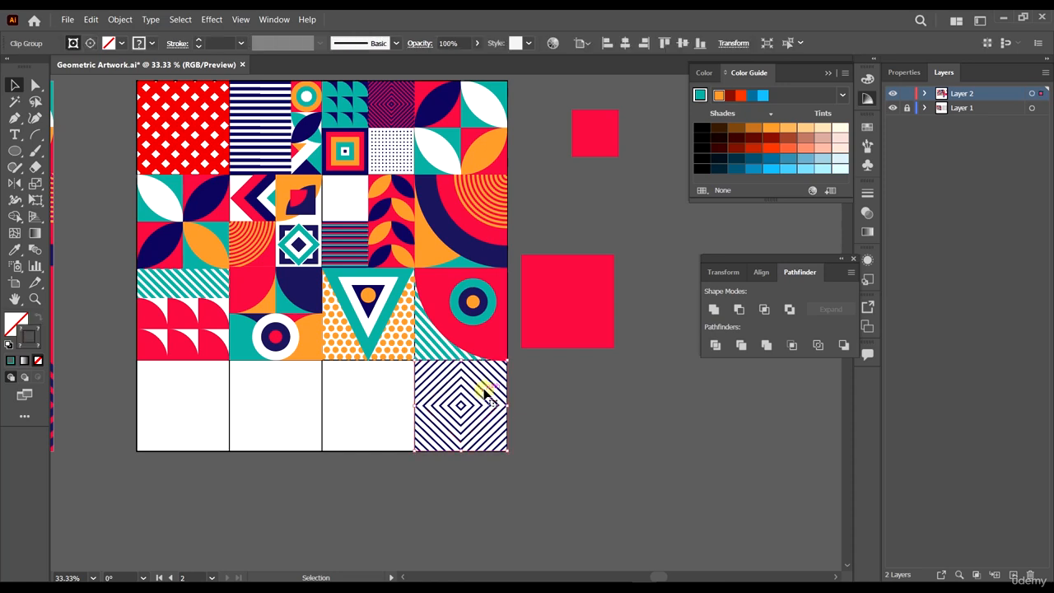
scroll(508, 354, "down", 1)
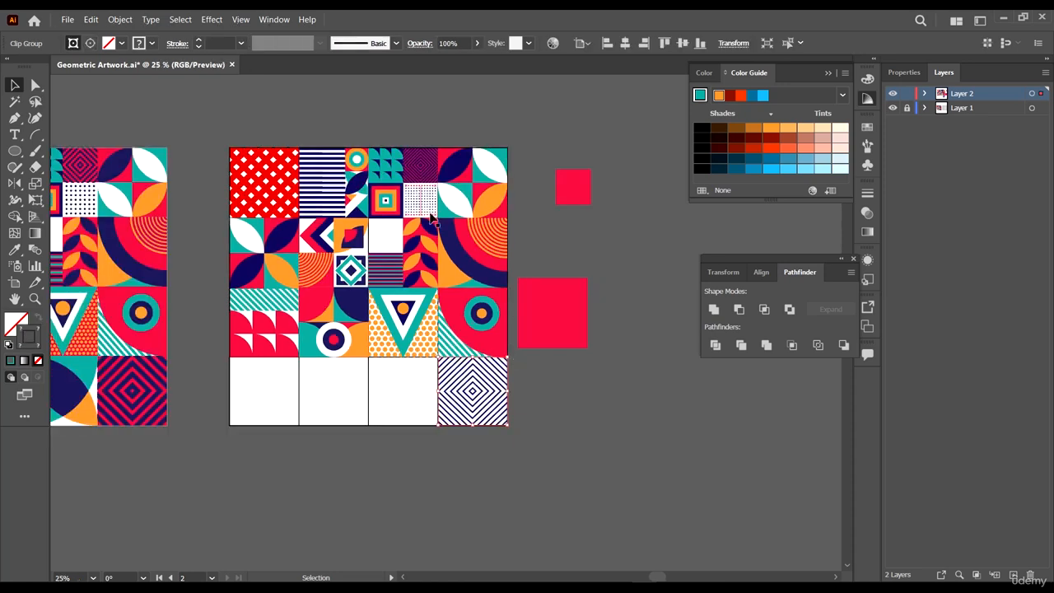
left_click(151, 44)
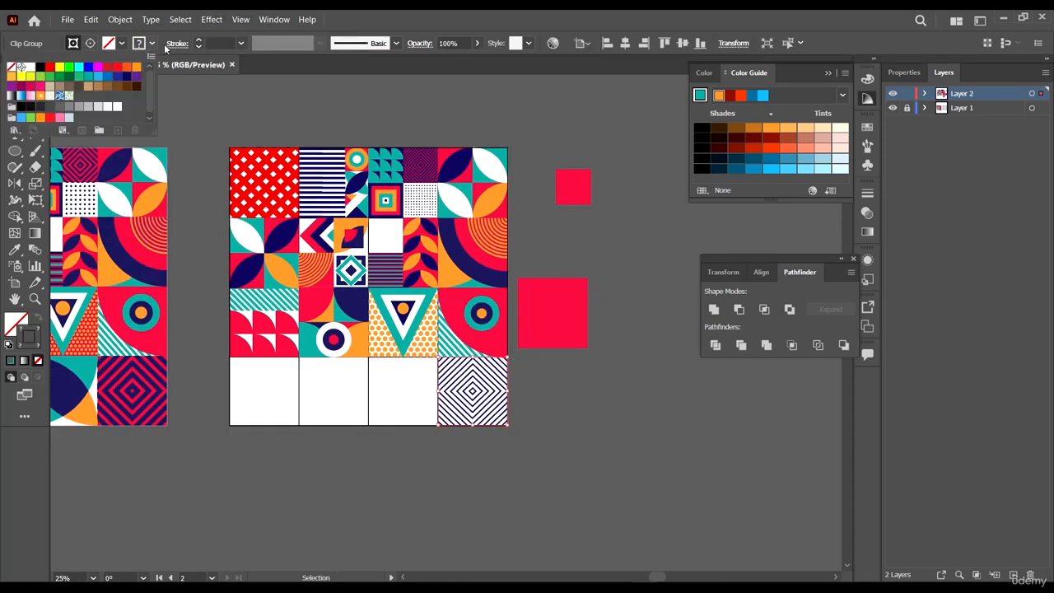
left_click(242, 44)
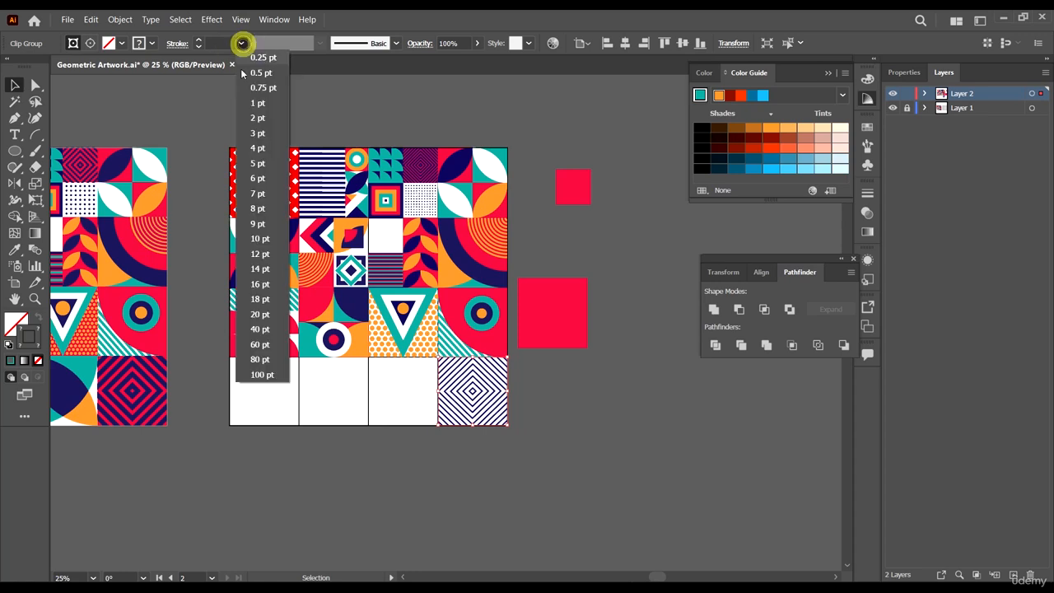
left_click(265, 194)
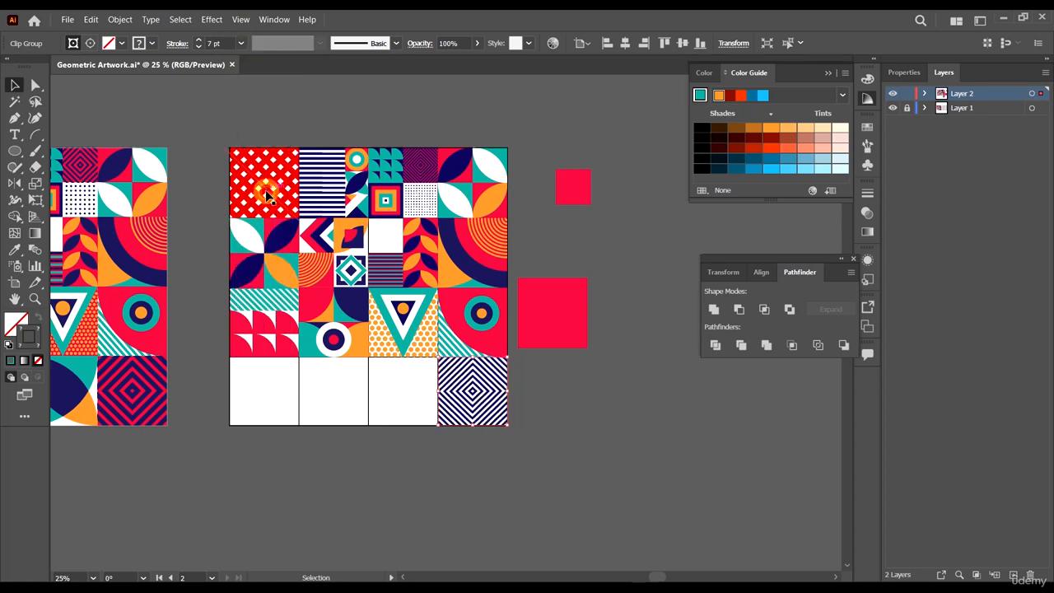
left_click(215, 42)
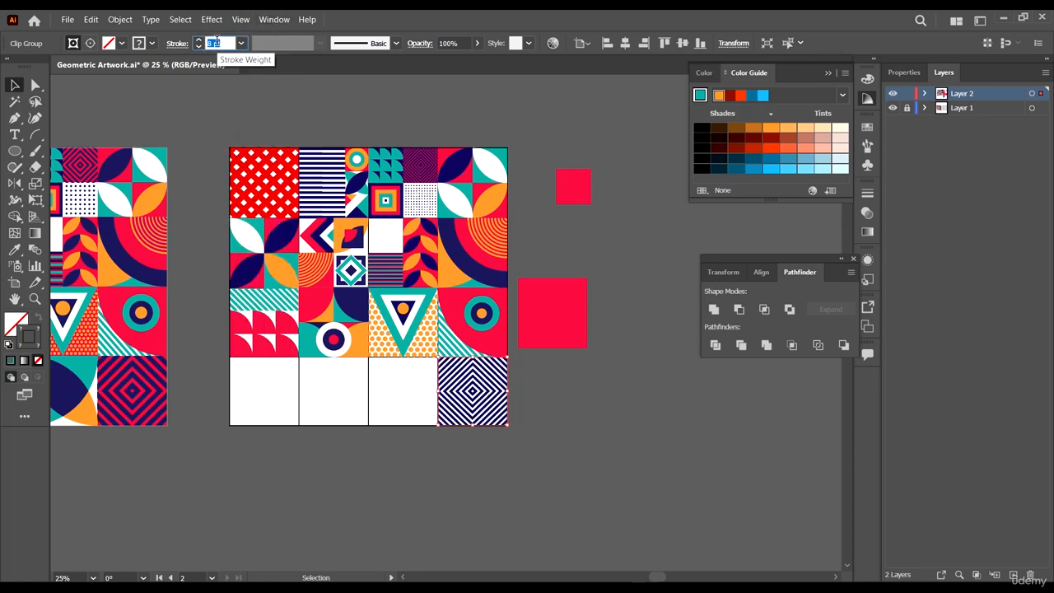
key("Up")
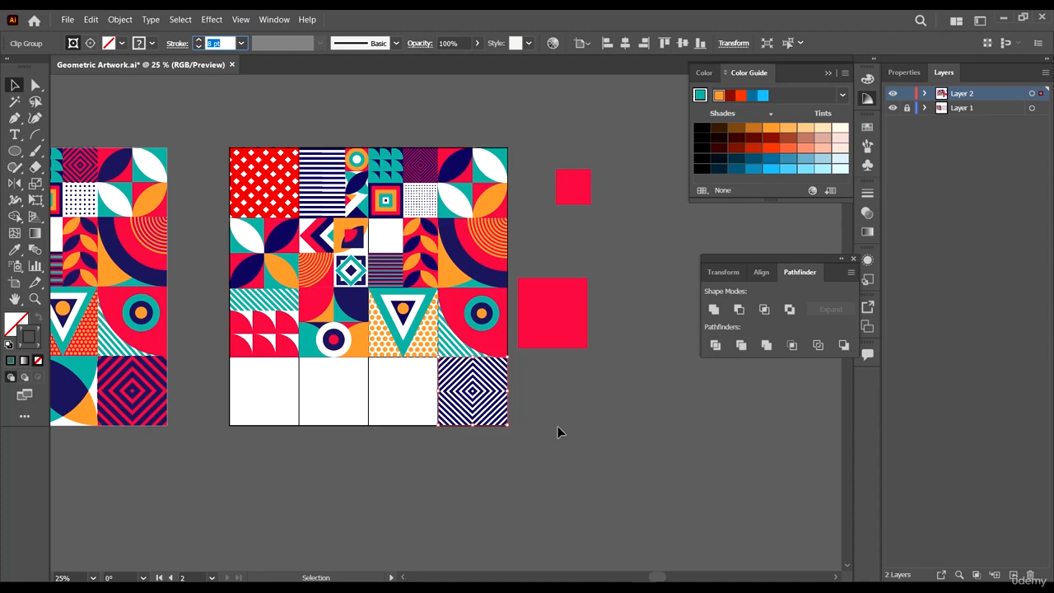
- Zoom in to inspect the thickened stripes of the bottom-right diamond tile
left_click(558, 425)
scroll(494, 383, "up", 3)
left_click(494, 387)
scroll(478, 363, "up", 2)
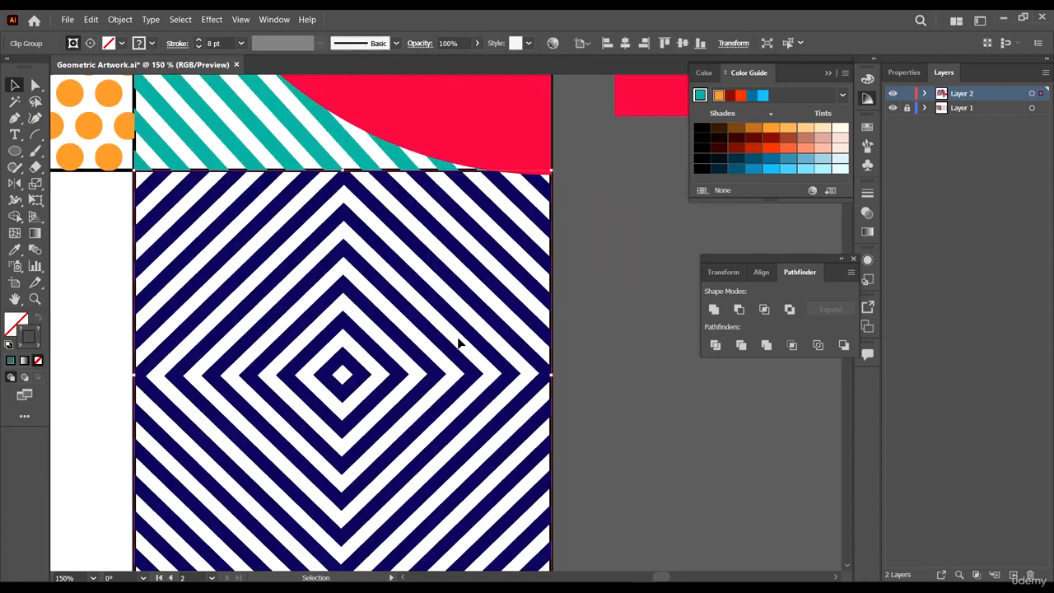
scroll(459, 341, "down", 4)
scroll(465, 337, "up", 1)
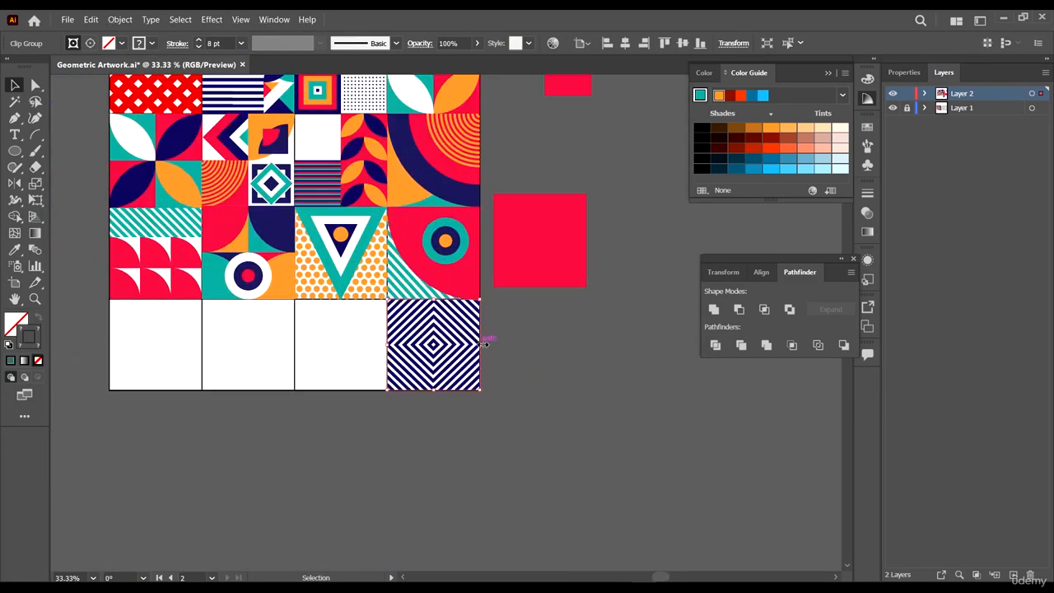
scroll(484, 344, "up", 3)
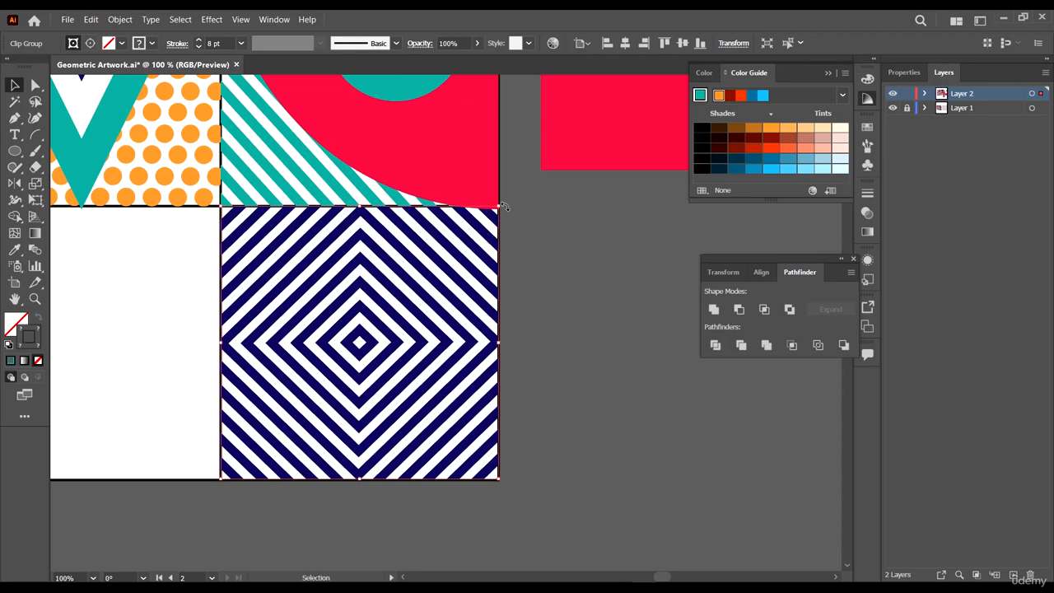
scroll(504, 330, "down", 3)
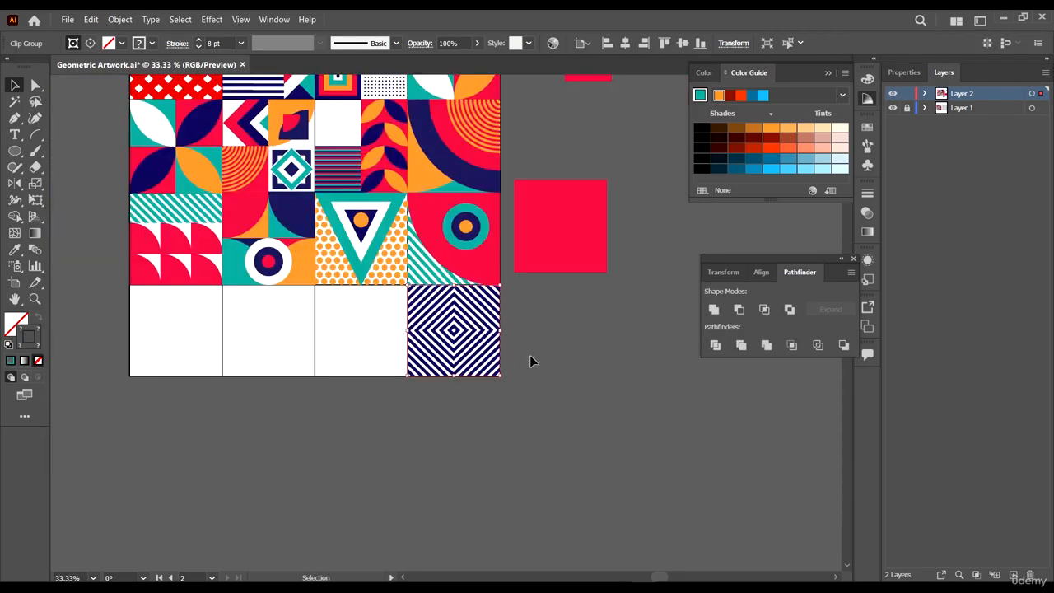
left_click(529, 358)
- Copy the large red square onto the bottom-right diamond tile and align its top edge to the tile
scroll(506, 325, "down", 2)
scroll(411, 392, "up", 2)
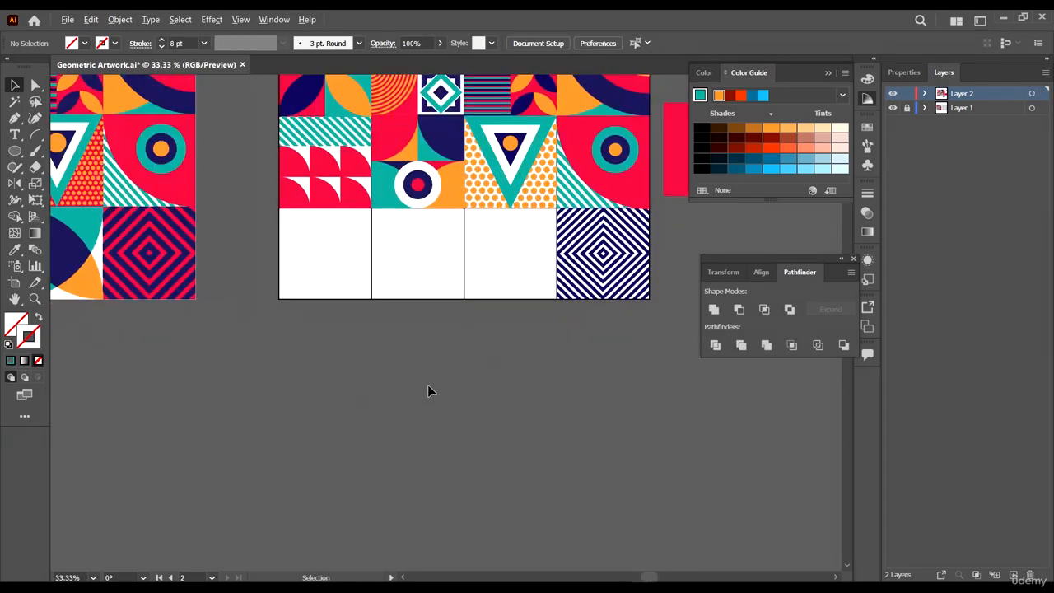
left_click_drag(661, 370, 487, 409)
scroll(519, 231, "up", 2)
left_click(539, 206)
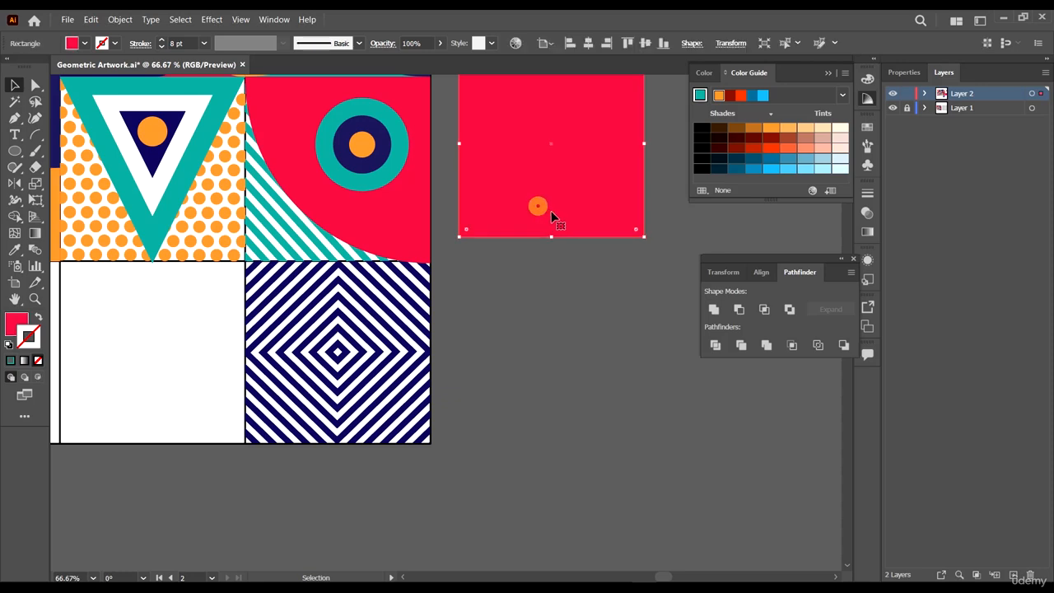
left_click_drag(562, 213, 348, 430)
scroll(323, 454, "up", 5)
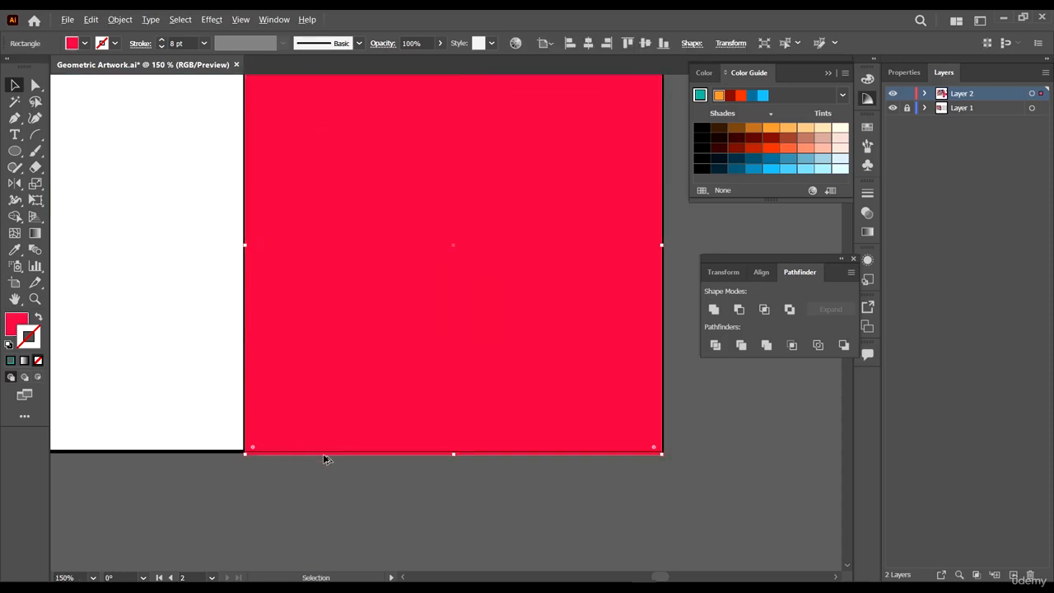
left_click_drag(630, 403, 632, 389)
scroll(633, 389, "down", 4)
scroll(535, 132, "up", 5)
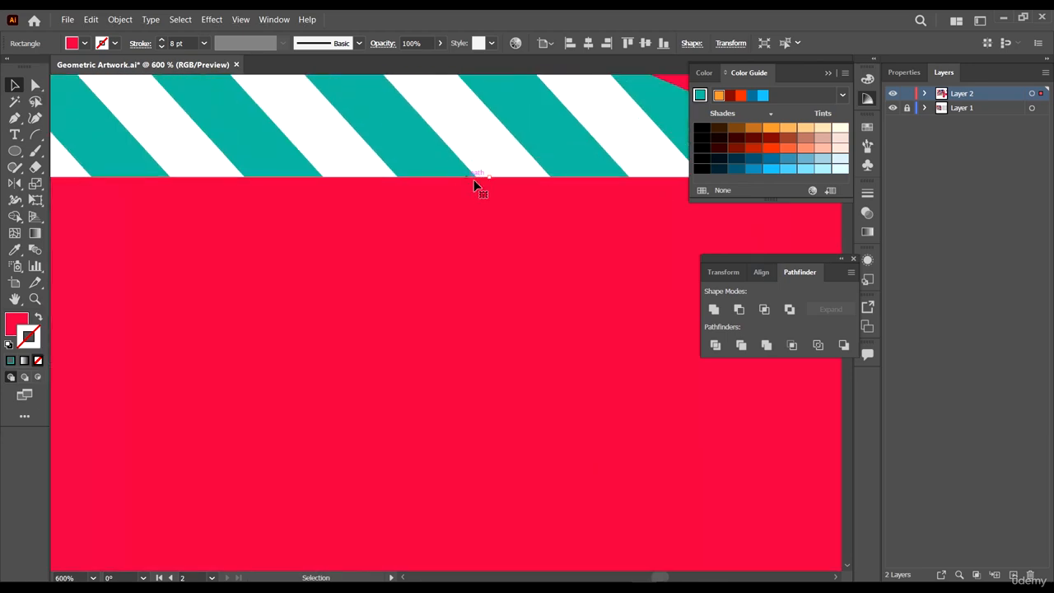
mouse_move(491, 179)
left_mouse_down()
mouse_move(490, 235)
mouse_move(491, 189)
left_mouse_up()
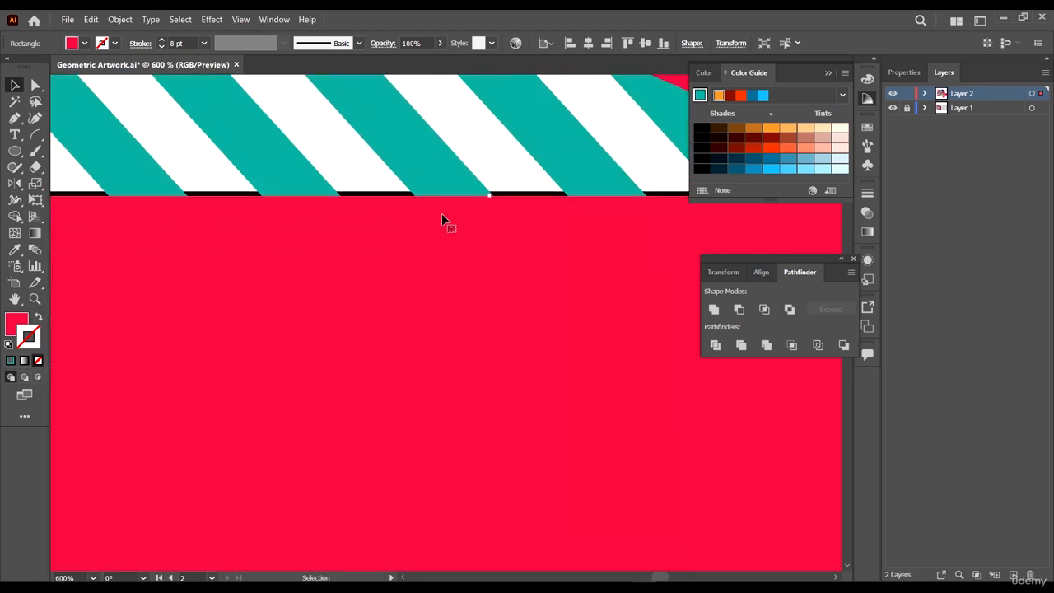
scroll(599, 311, "down", 4)
- Send the red square to the back, behind the navy diamond stripes
right_click(502, 470)
mouse_move(579, 409)
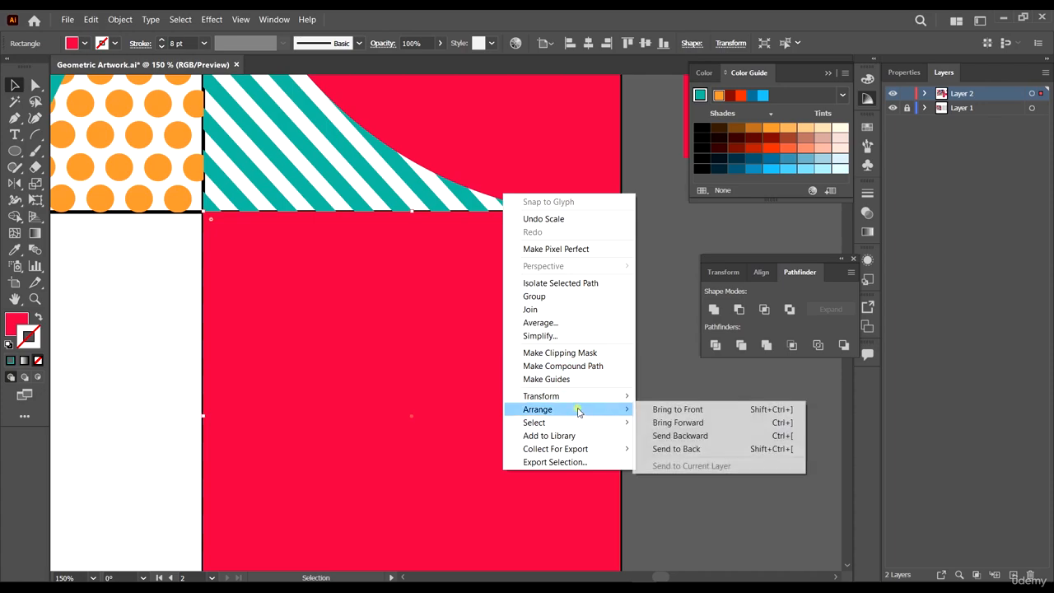
left_click(684, 449)
scroll(683, 442, "down", 2)
scroll(502, 354, "up", 4)
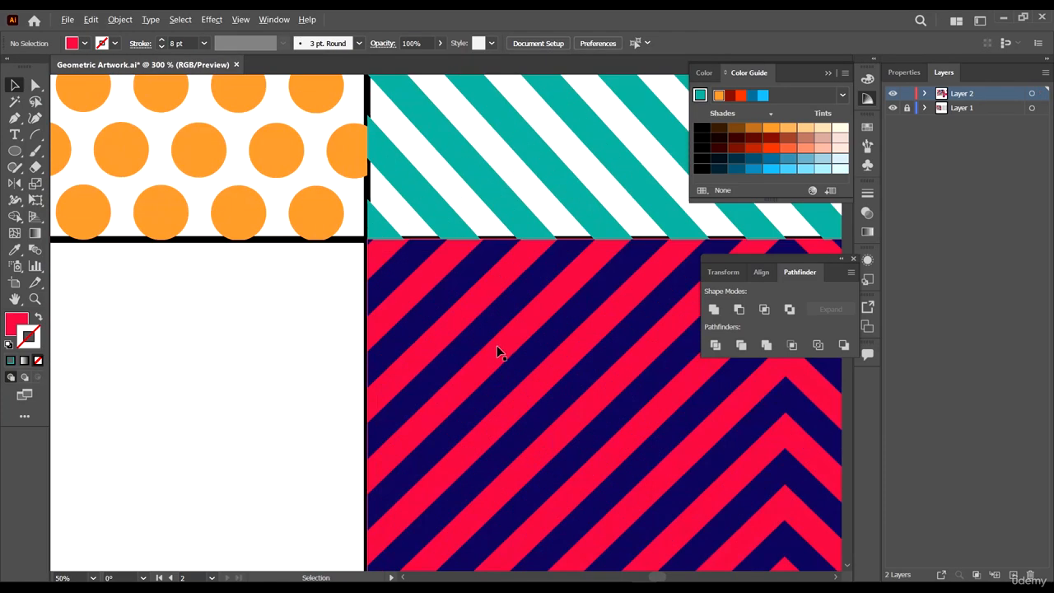
scroll(428, 310, "down", 8)
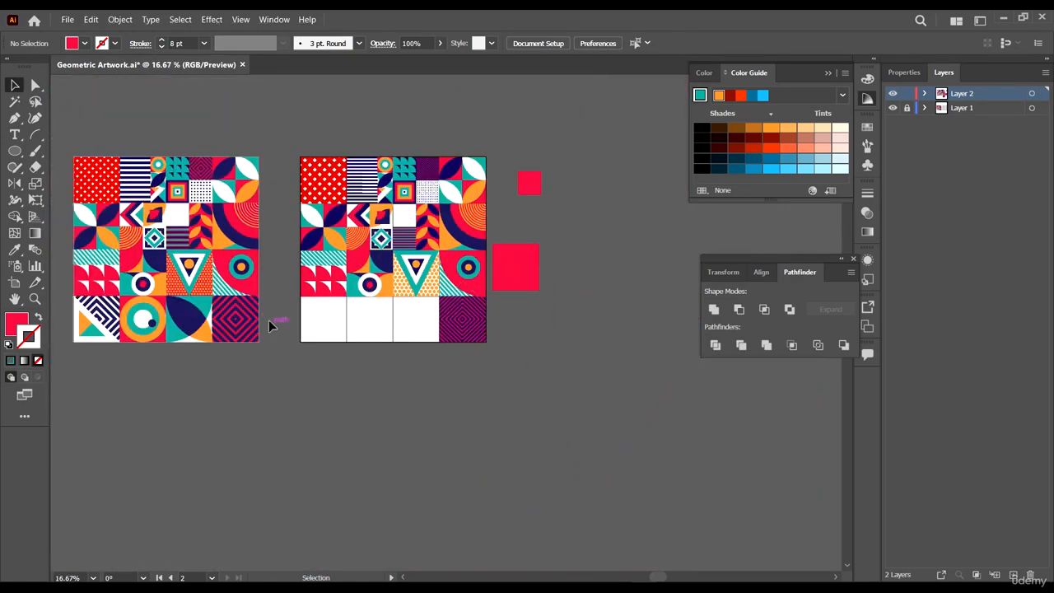
scroll(346, 346, "up", 1)
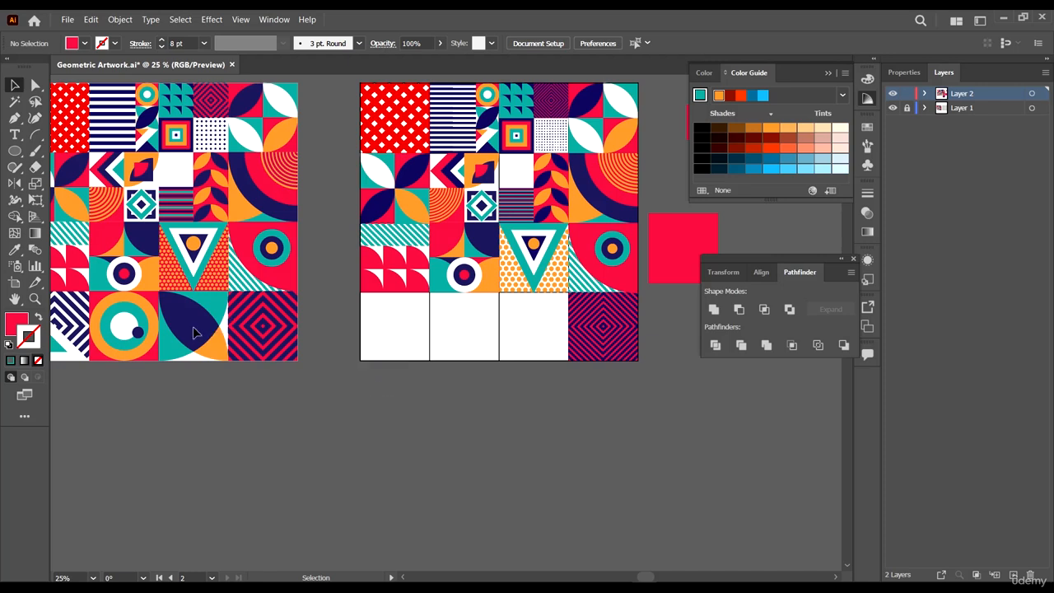
- Copy the red rounded quarter shape into the third bottom tile and fill it teal sampled from the reference
left_click(634, 269)
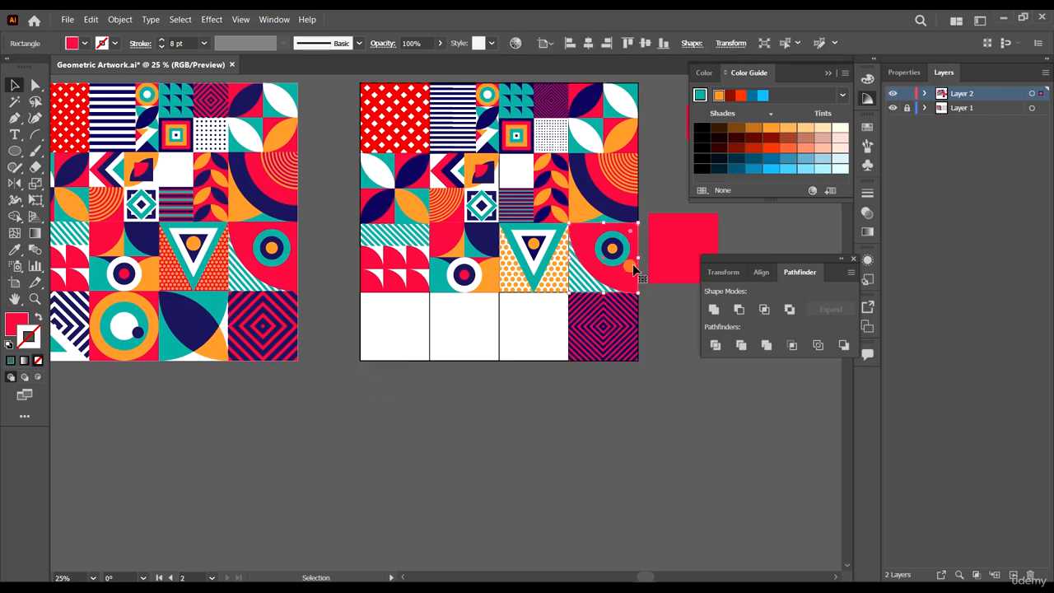
left_click_drag(627, 276, 564, 288)
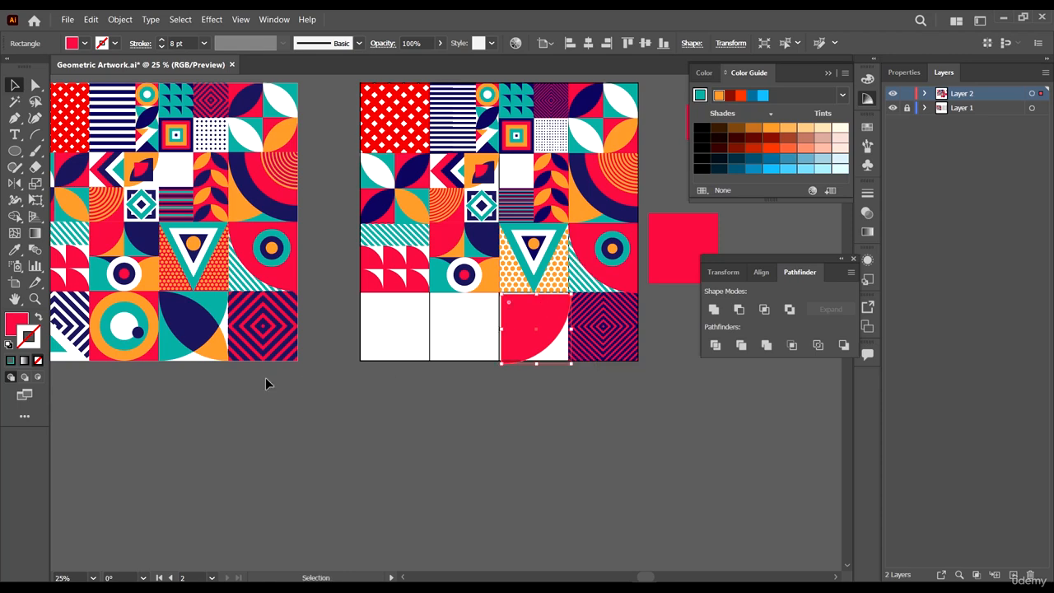
key("i")
left_click(213, 297)
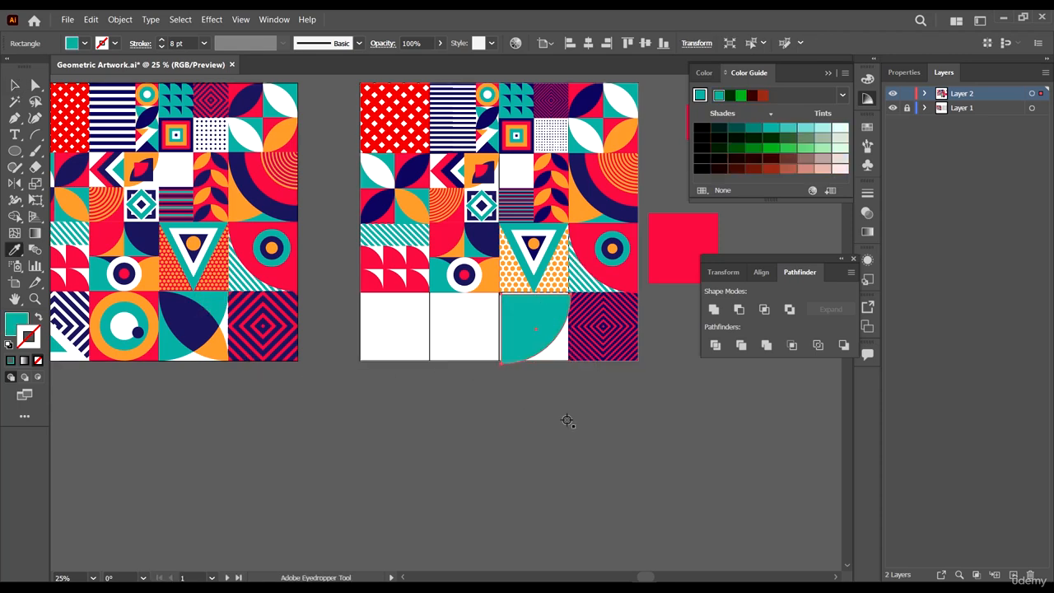
- Snap the teal rounded shape's top-left corner onto the tile's corner
key("v")
left_click(592, 427)
scroll(570, 303, "up", 5)
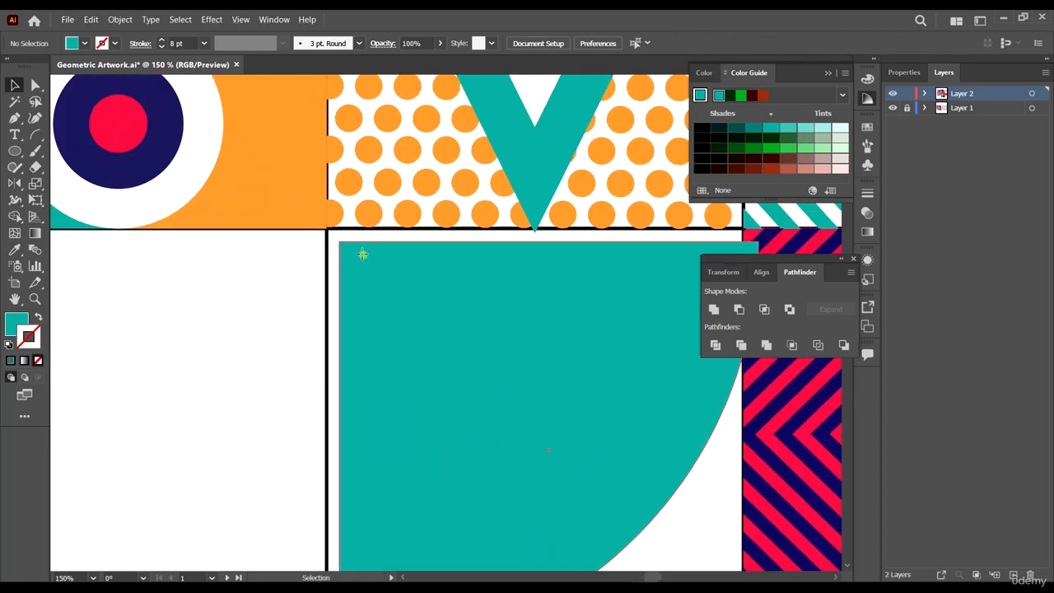
left_click_drag(362, 254, 349, 238)
scroll(350, 238, "down", 4)
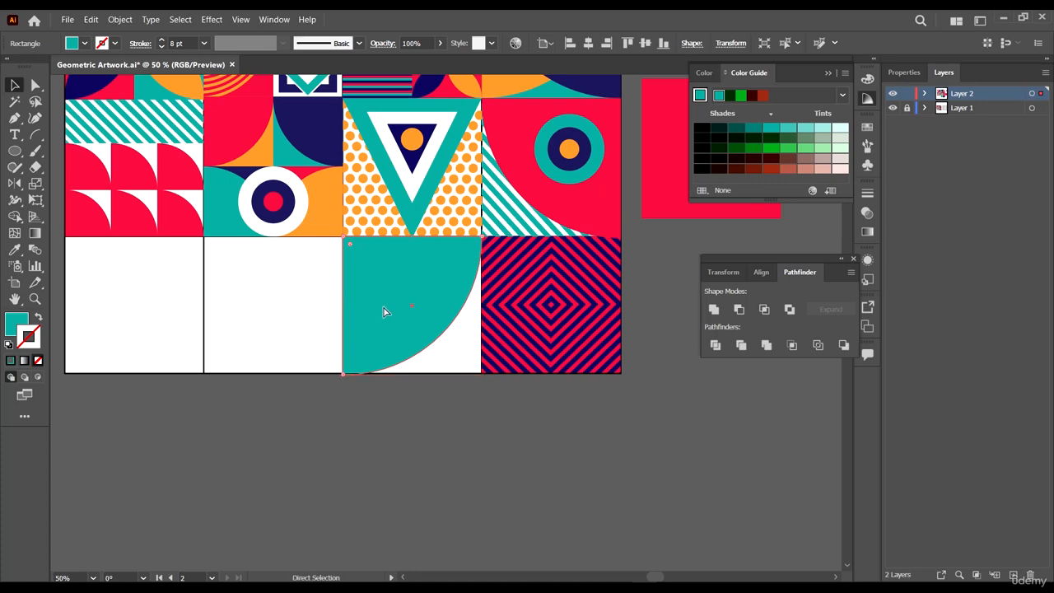
- Rotate the teal rounded shape a quarter turn within the third bottom tile
scroll(448, 330, "down", 3)
scroll(471, 327, "up", 1)
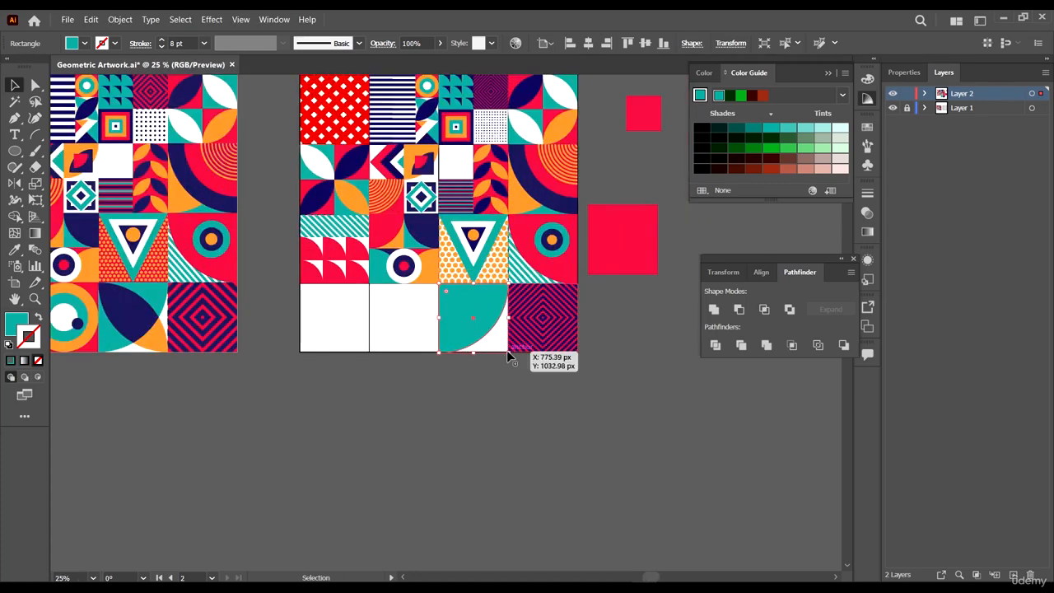
left_click_drag(511, 356, 420, 359)
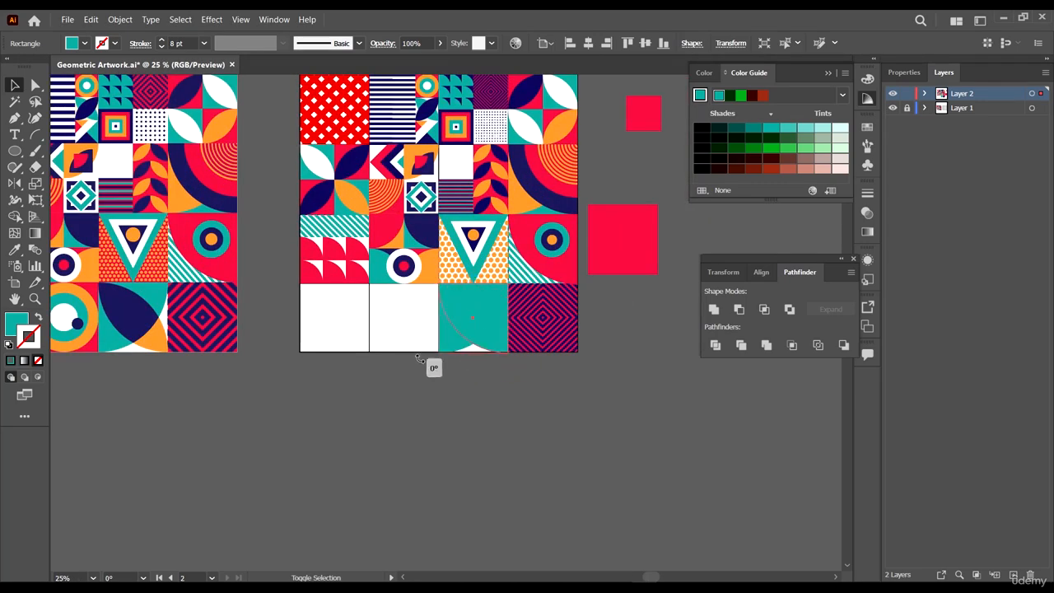
key("a")
left_click(485, 404)
scroll(532, 305, "up", 2)
left_click(446, 302)
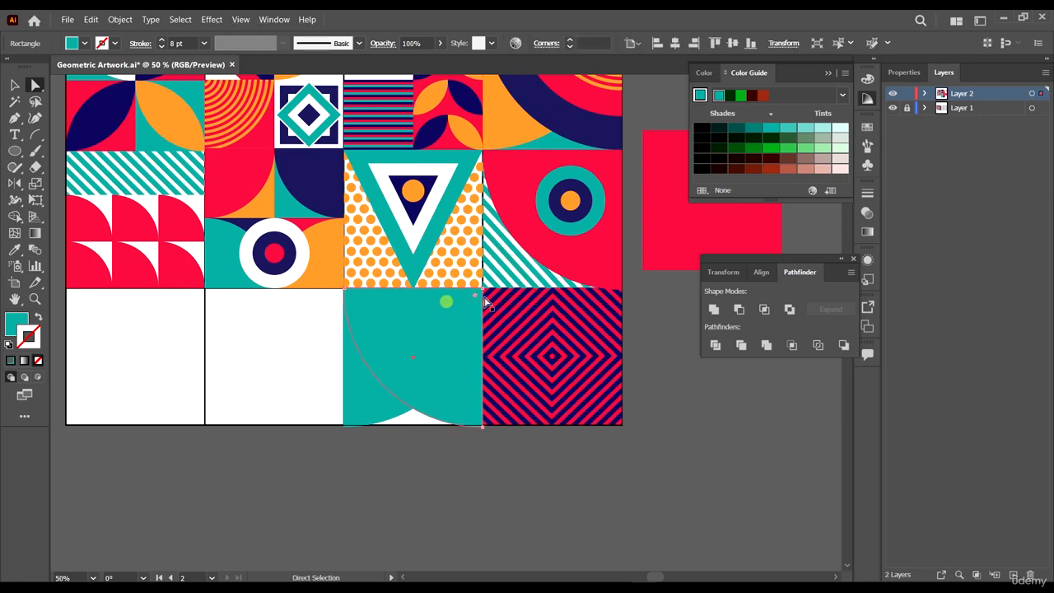
- Round the teal shape's opposite corner fully with the corner widget to turn it into a leaf shape
scroll(482, 295, "up", 2)
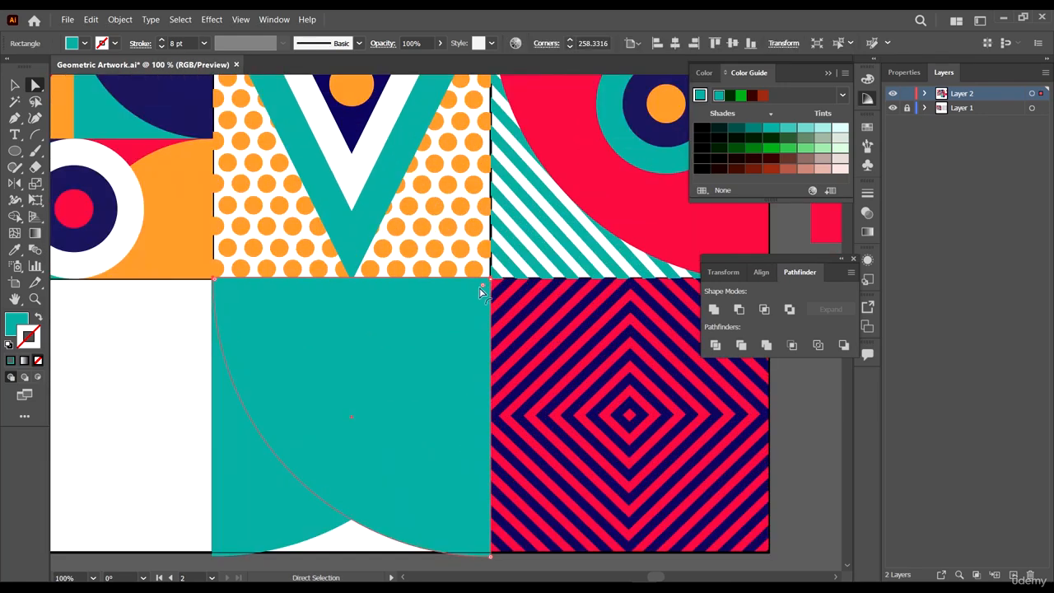
left_click_drag(487, 285, 483, 294)
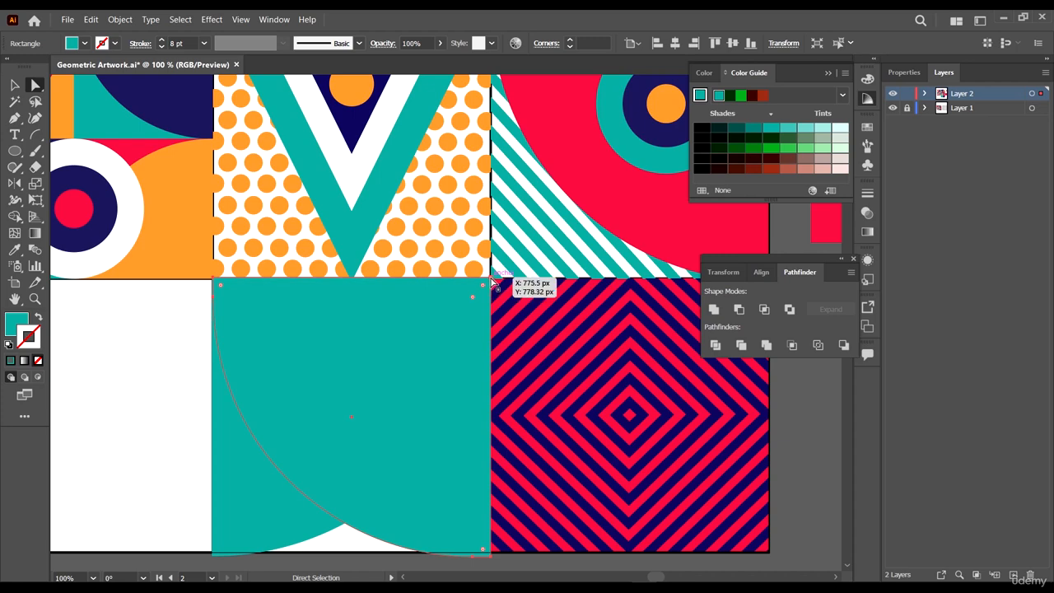
left_click(491, 282)
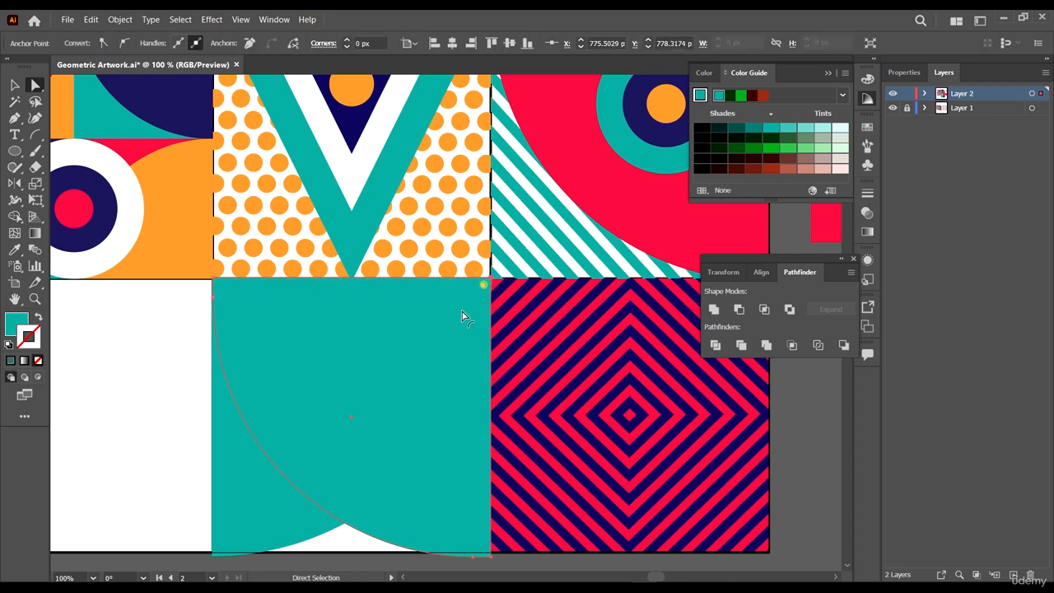
left_click_drag(483, 284, 241, 515)
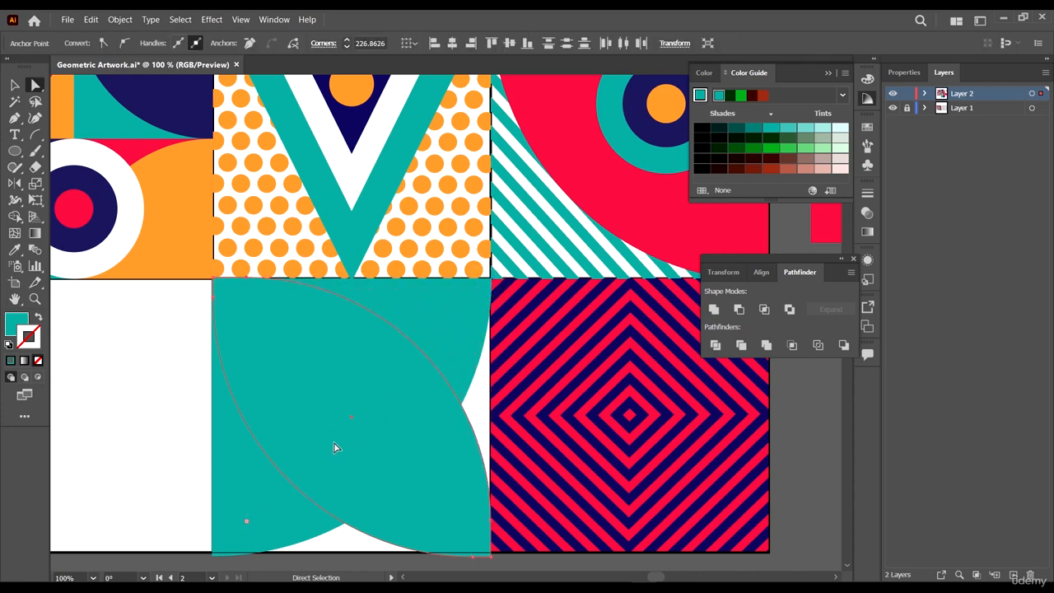
left_click(268, 463)
scroll(542, 209, "down", 1)
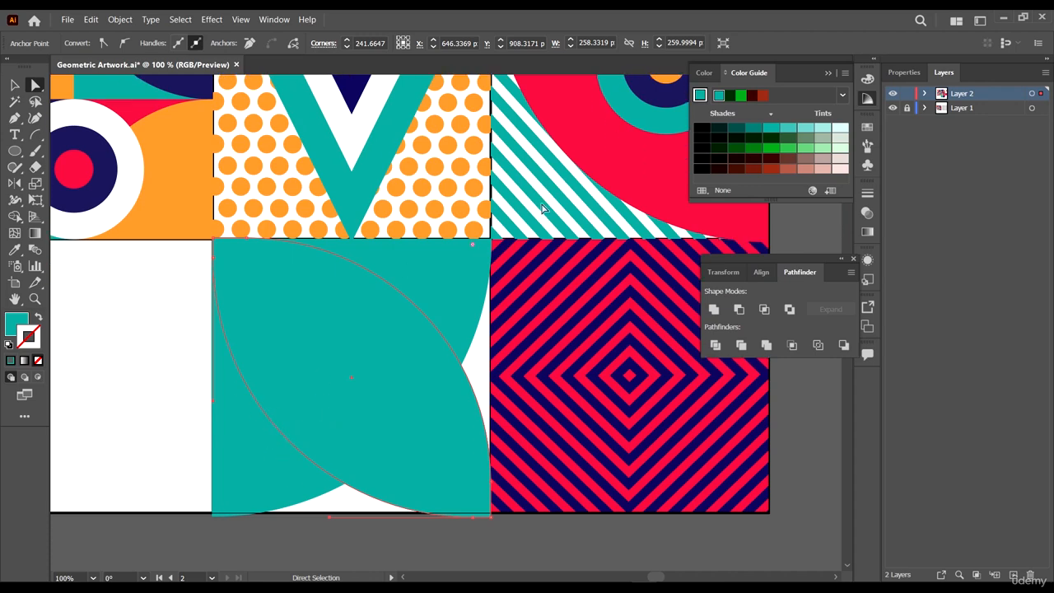
left_click_drag(475, 261, 466, 265)
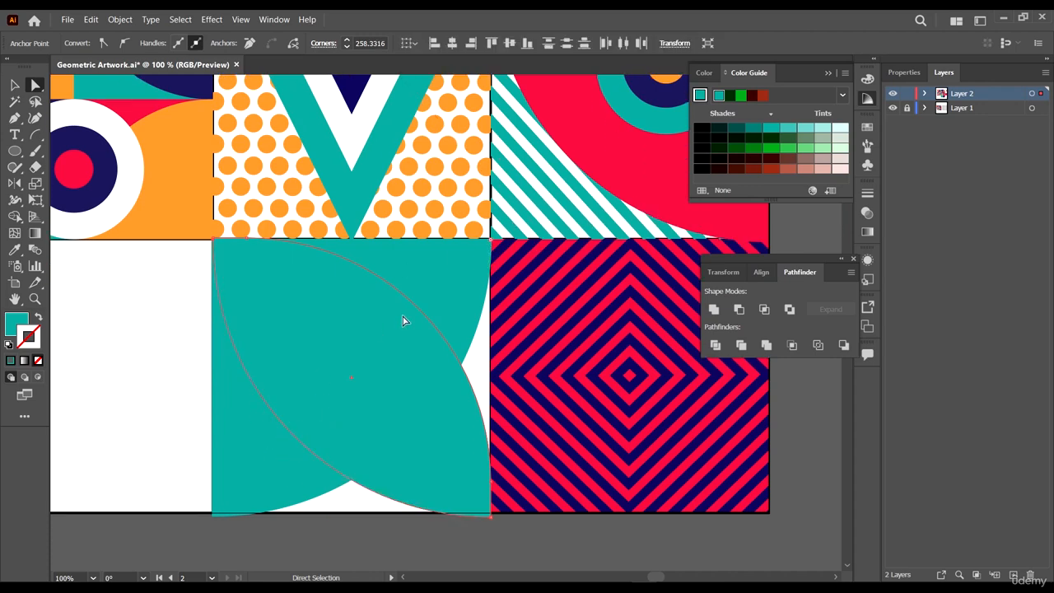
left_click(416, 311)
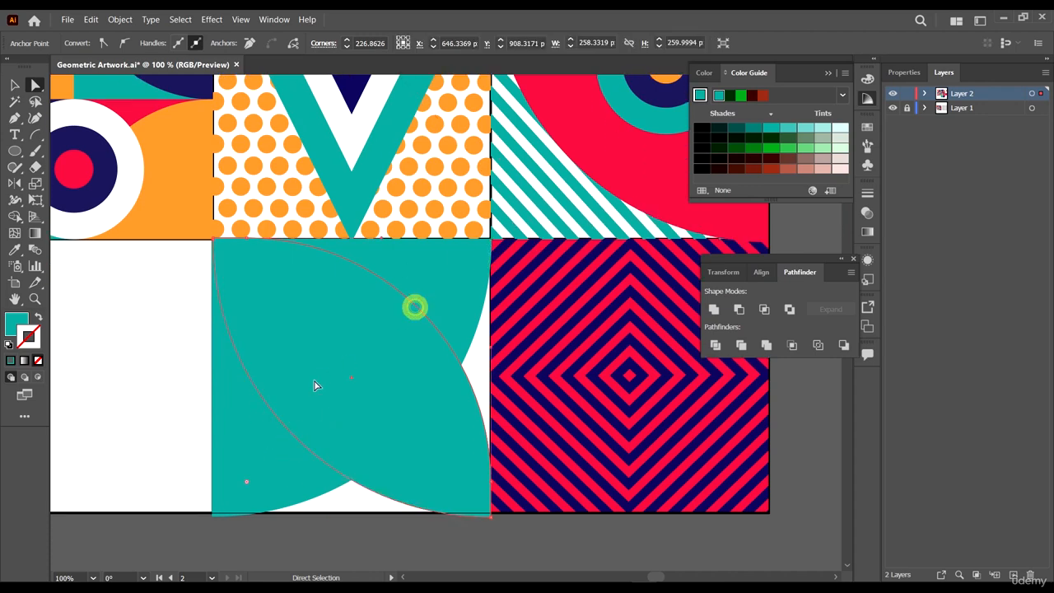
left_click(246, 484)
scroll(378, 421, "down", 4)
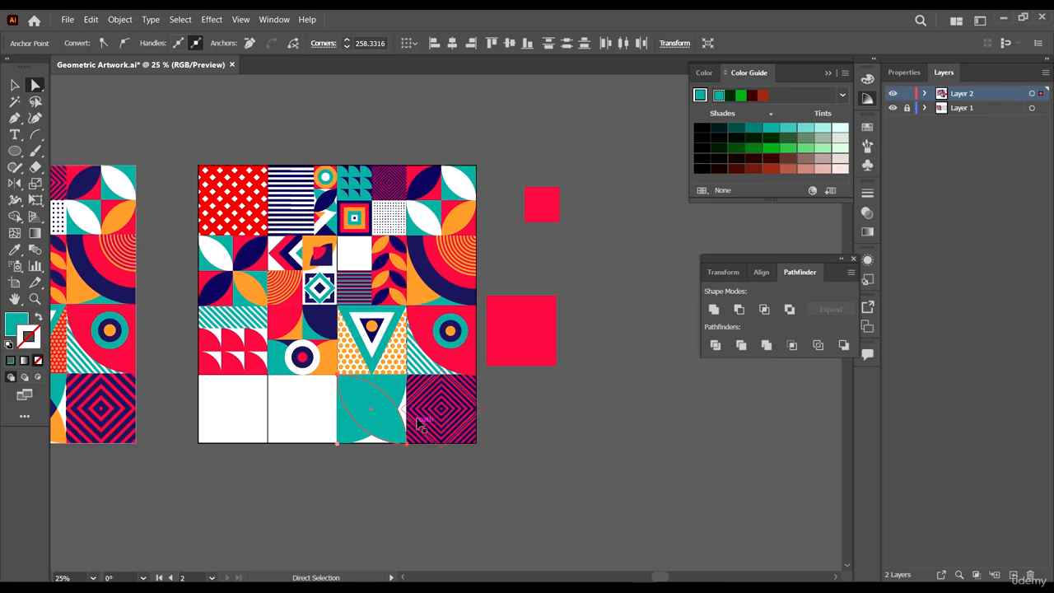
- Fill the leaf shape navy, sampling the colour from the reference's leaf tile
scroll(391, 392, "left", 11)
scroll(387, 395, "down", 4)
key("i")
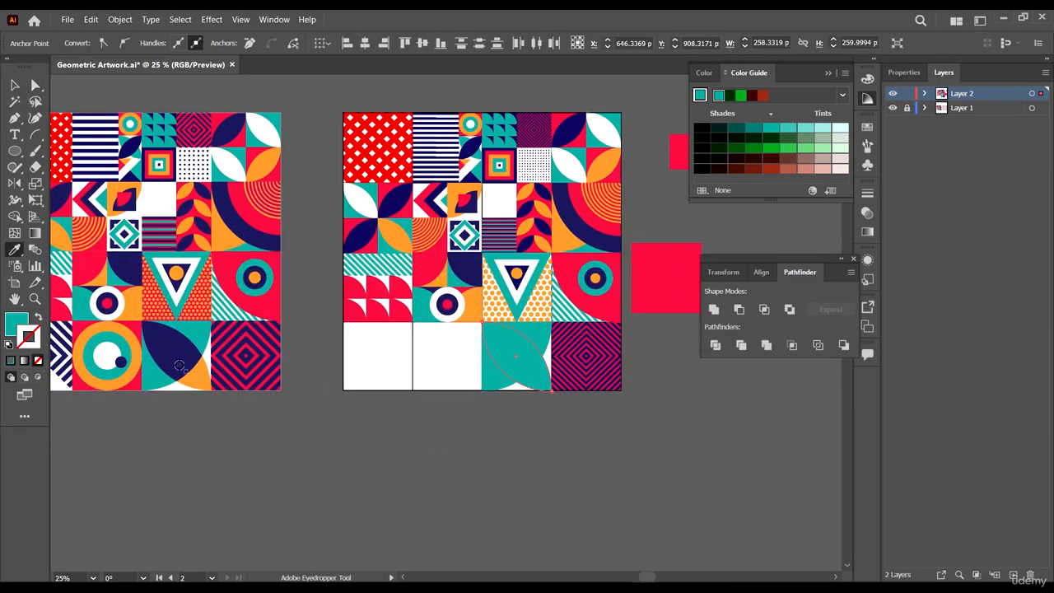
left_click(184, 356)
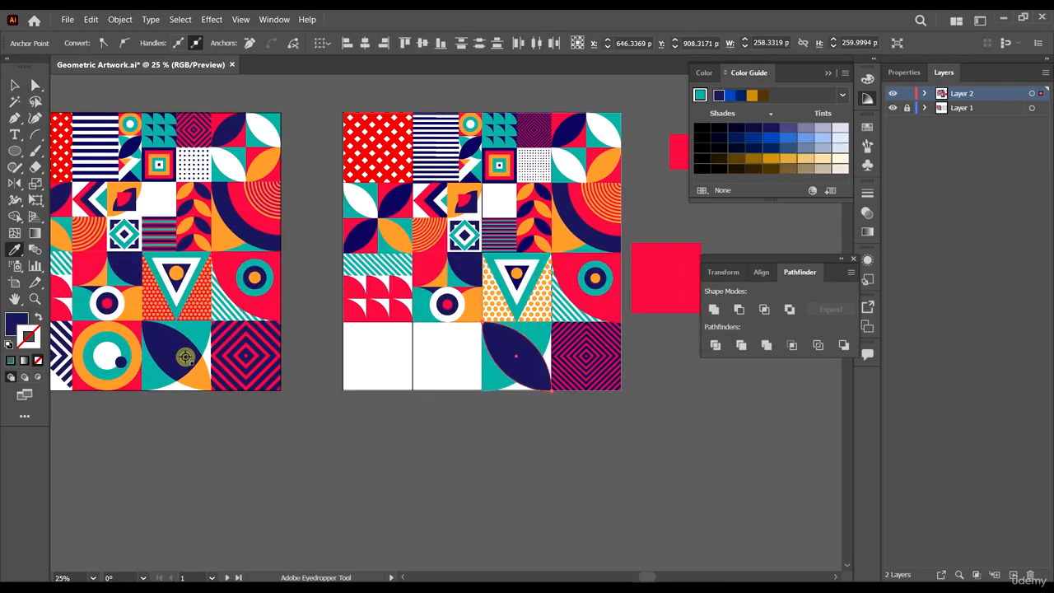
key("v")
left_click(593, 492)
scroll(532, 400, "up", 5)
scroll(477, 410, "down", 2)
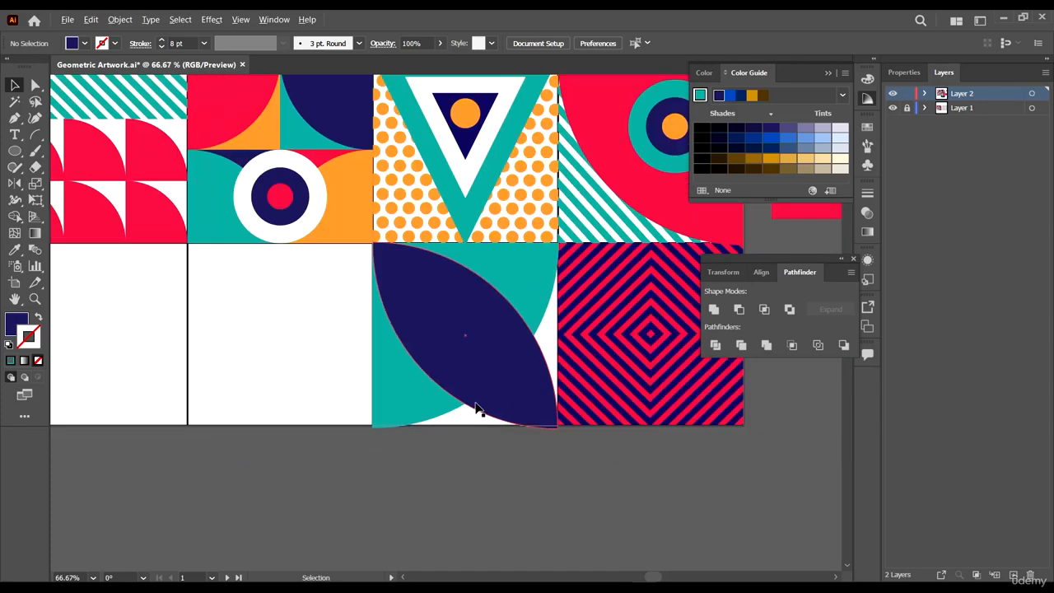
- Select the navy leaf together with the teal shape beneath and split them with Pathfinder Divide
scroll(395, 237, "up", 5)
scroll(188, 305, "up", 1)
mouse_move(234, 316)
left_mouse_down()
mouse_move(230, 325)
mouse_move(229, 313)
left_mouse_up()
key("ctrl+0")
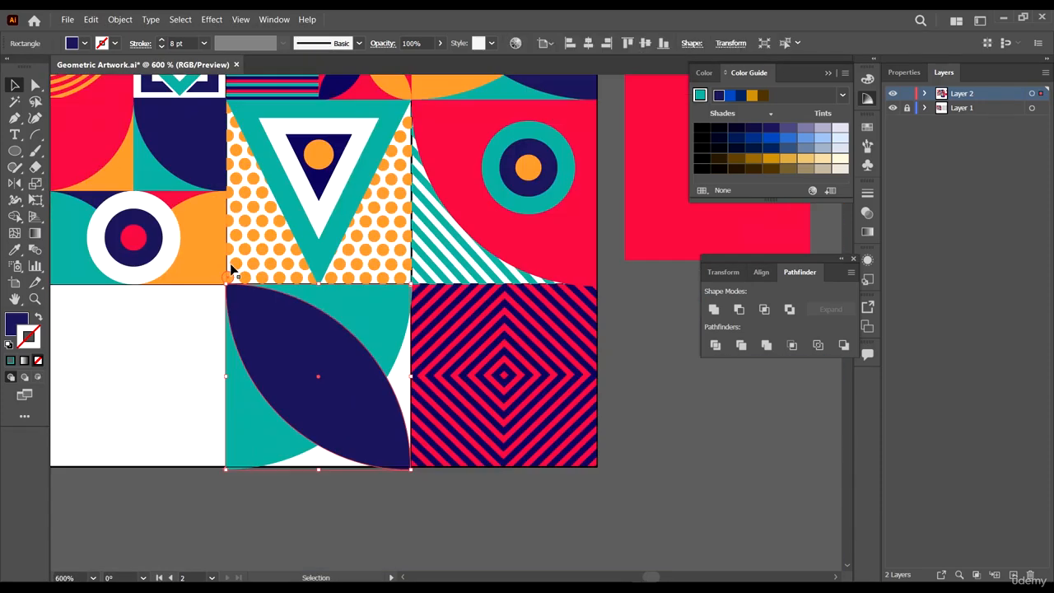
left_click(262, 423, "shift")
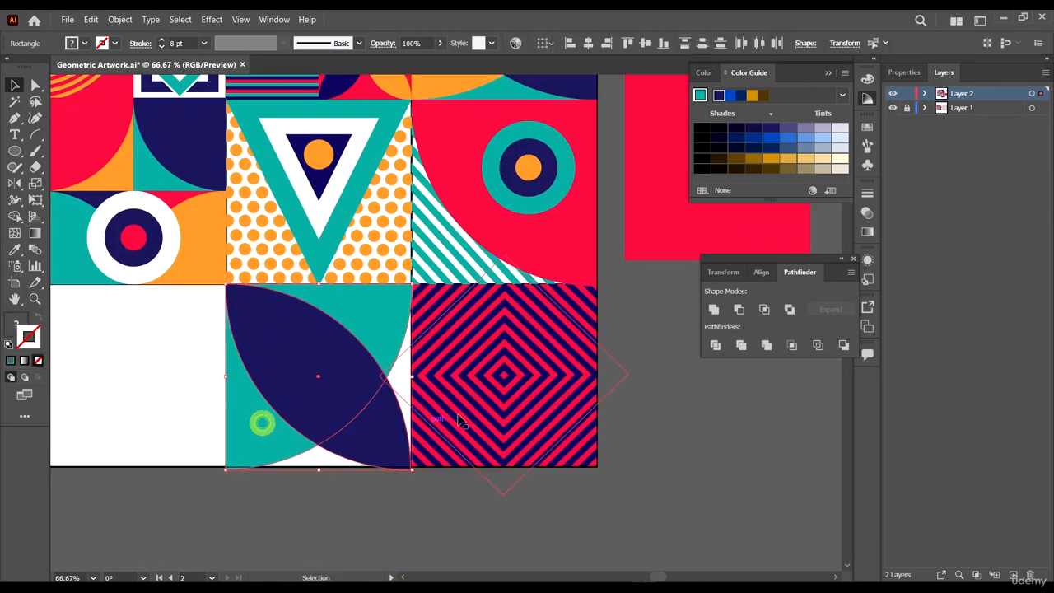
left_click(714, 347)
left_click(678, 461)
key("a")
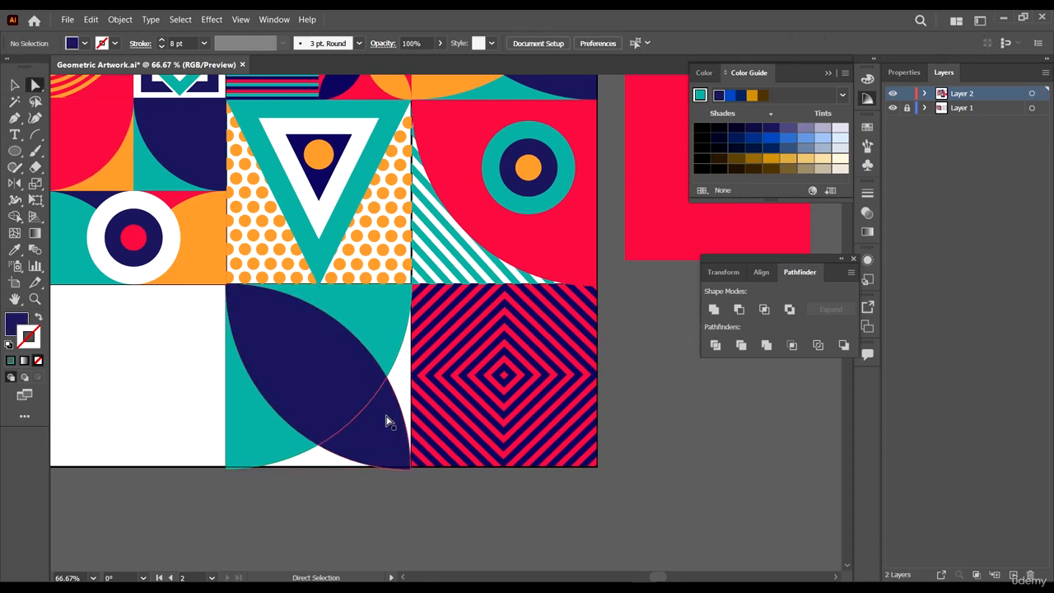
left_click_drag(389, 422, 693, 417)
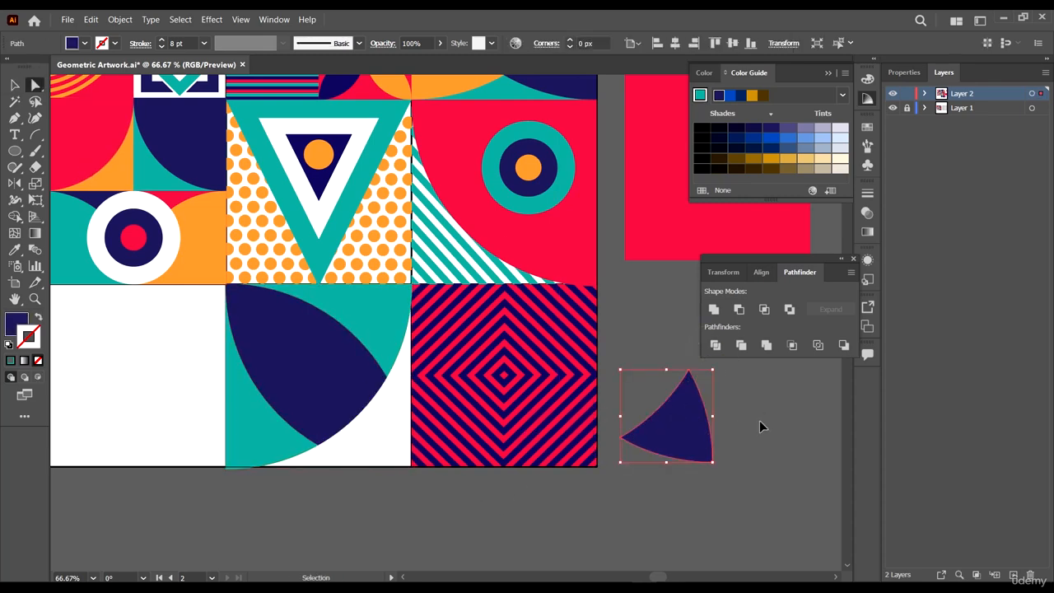
key("ctrl+z")
- Fill the lower-right divided piece orange, sampling the colour from the reference tile
scroll(484, 371, "down", 2)
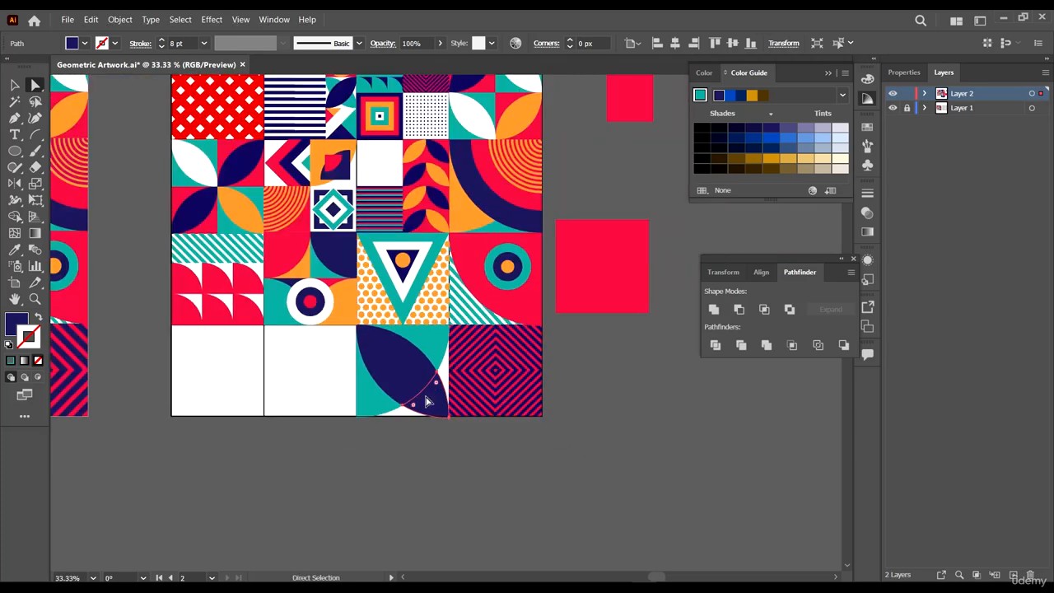
scroll(471, 394, "up", 4)
key("i")
left_click(467, 272)
scroll(568, 312, "down", 1)
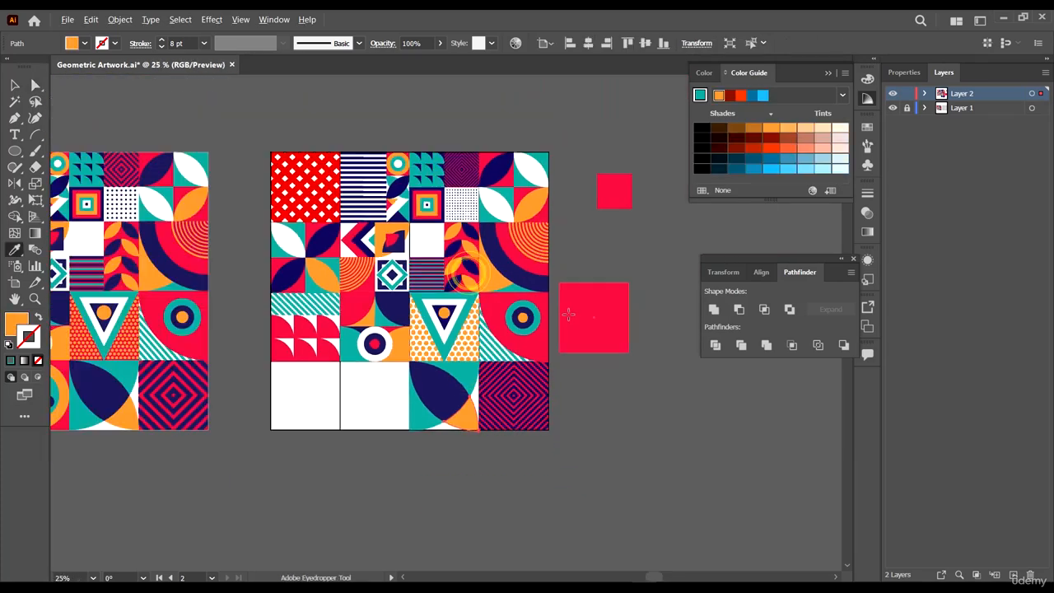
scroll(570, 319, "down", 1)
- Position a large red square over the second tile of the bottom row
key("a")
left_click(628, 415)
left_click_drag(380, 405, 535, 383)
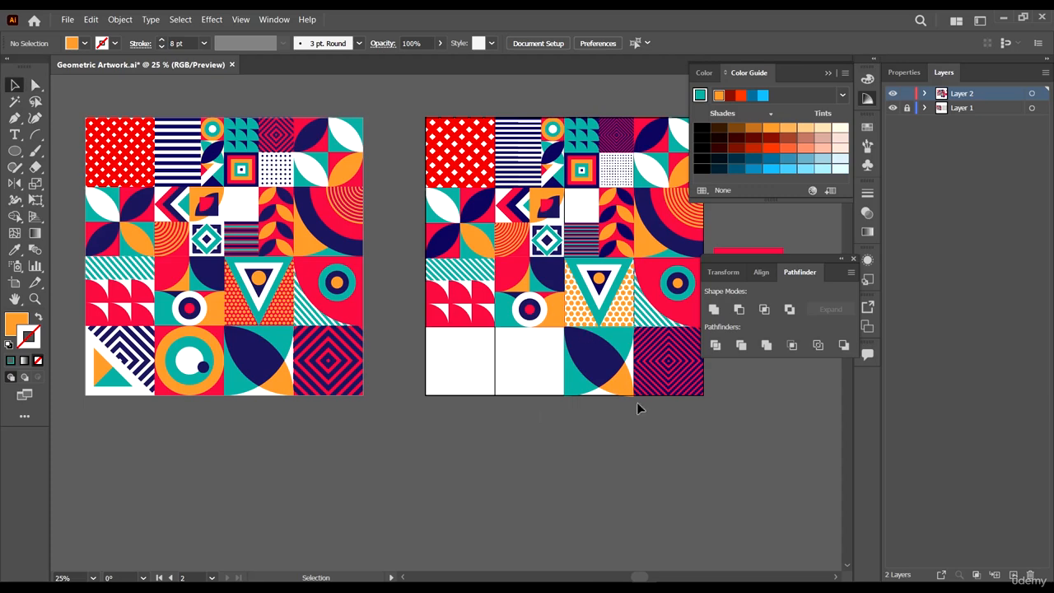
scroll(713, 425, "right", 2)
left_click_drag(661, 310, 607, 428)
scroll(632, 412, "up", 3)
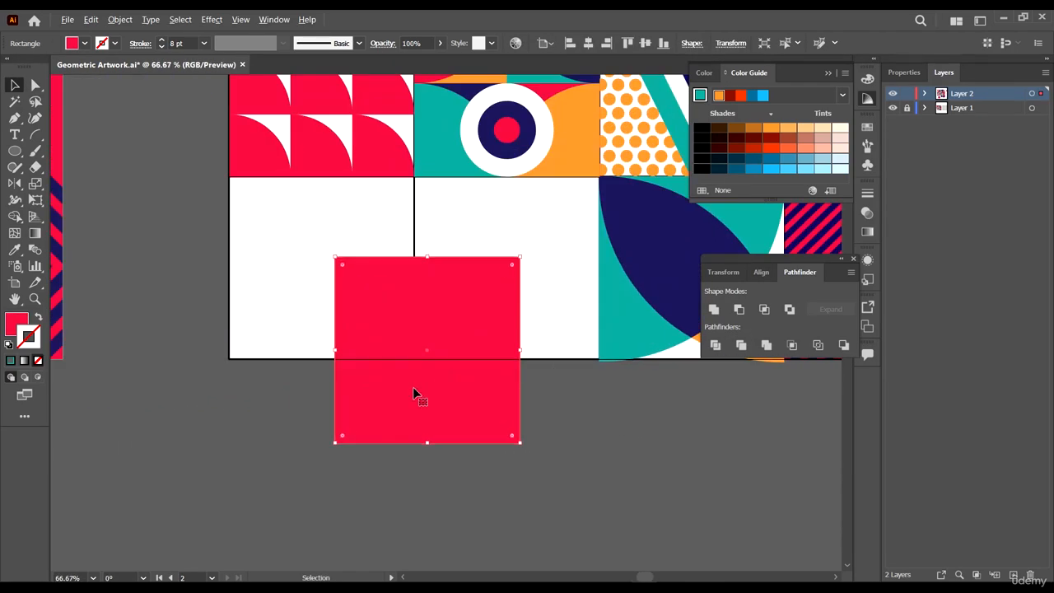
left_click_drag(448, 400, 565, 265)
- Snap the red square's top-left corner onto the second bottom tile's corner
scroll(659, 370, "up", 4)
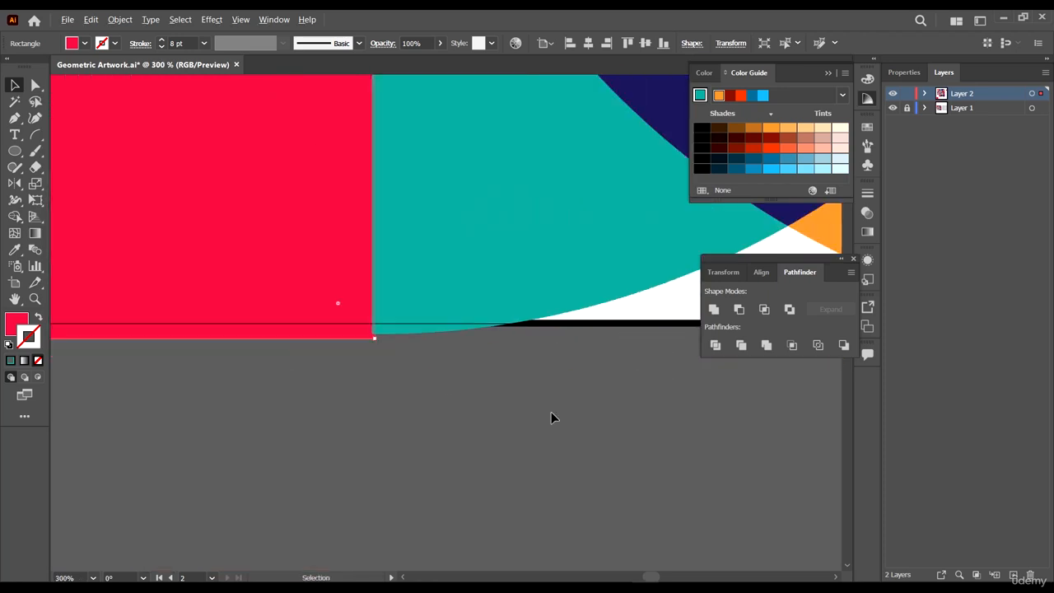
left_click(514, 403)
scroll(335, 306, "down", 4)
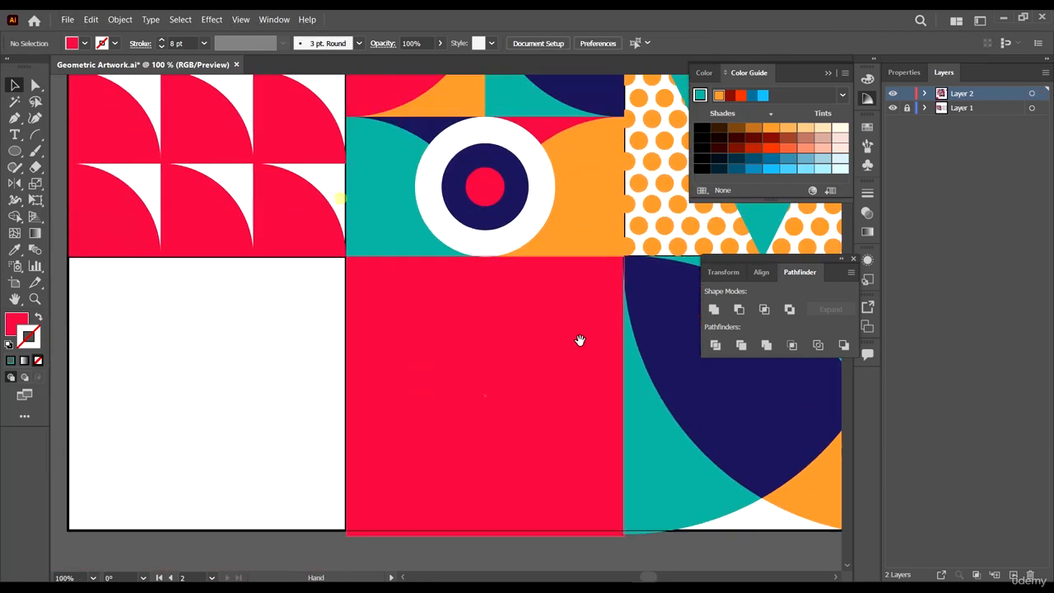
scroll(578, 338, "up", 2)
left_click_drag(626, 307, 504, 319)
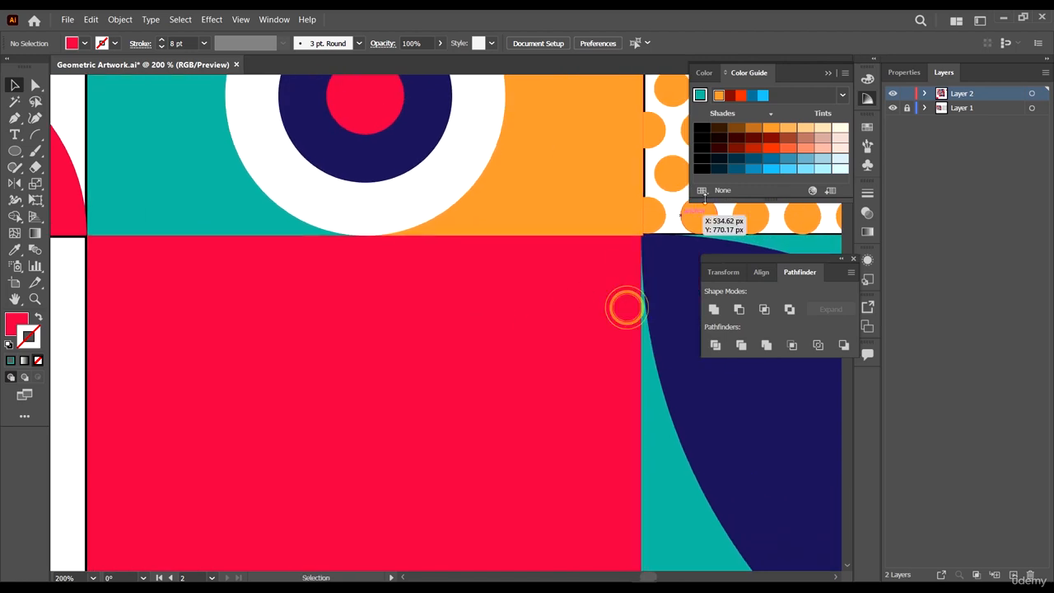
scroll(665, 205, "up", 3)
mouse_move(548, 354)
left_mouse_down()
mouse_move(531, 363)
mouse_move(549, 351)
left_mouse_up()
scroll(585, 259, "down", 5)
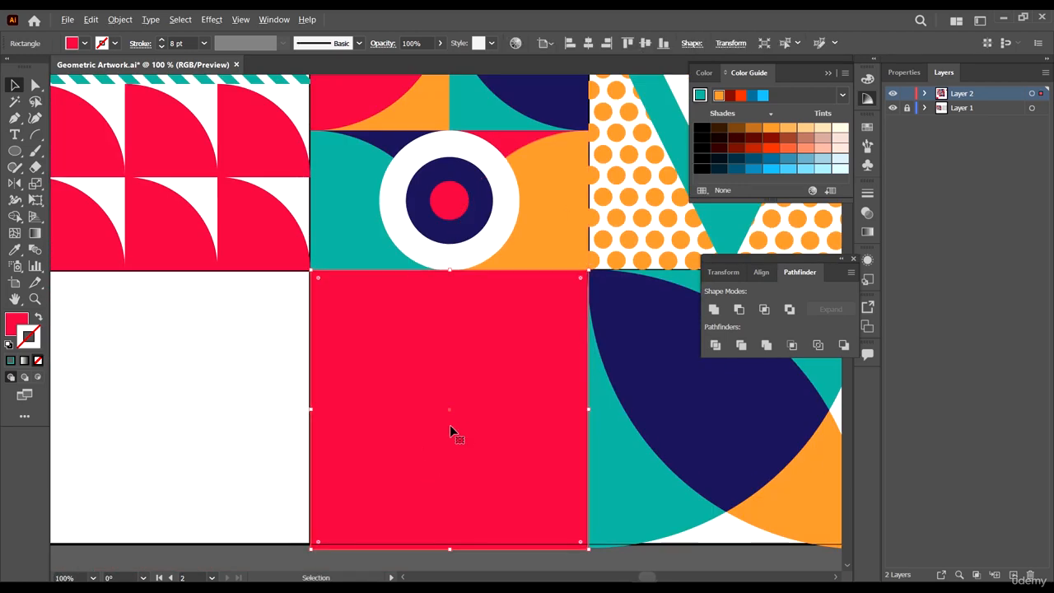
scroll(454, 431, "down", 3)
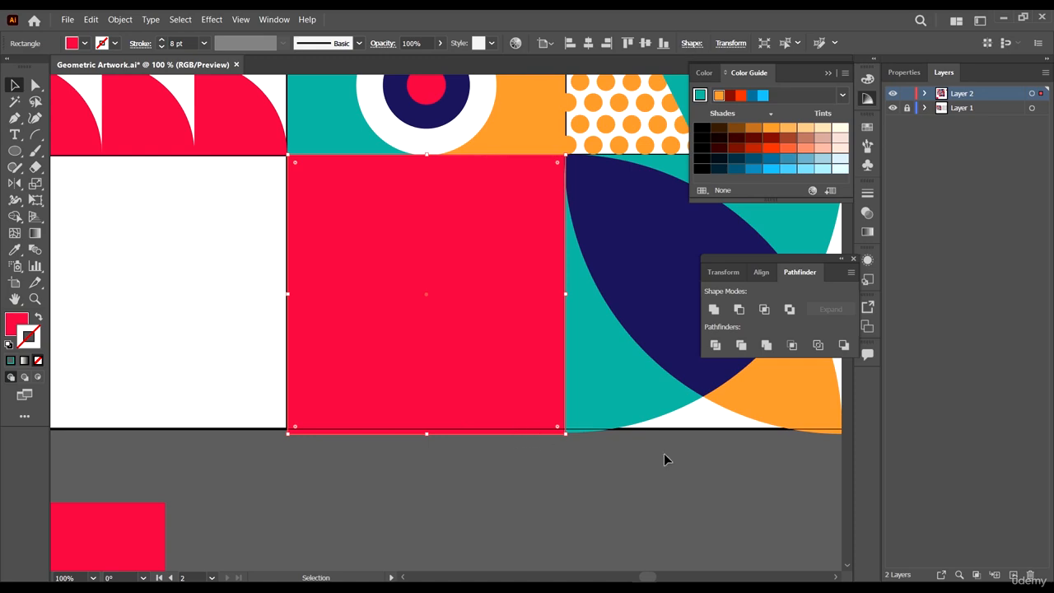
- Select the leaf tile group and align its bottom edge with the artwork's bottom border
scroll(664, 453, "up", 4)
scroll(541, 386, "down", 6)
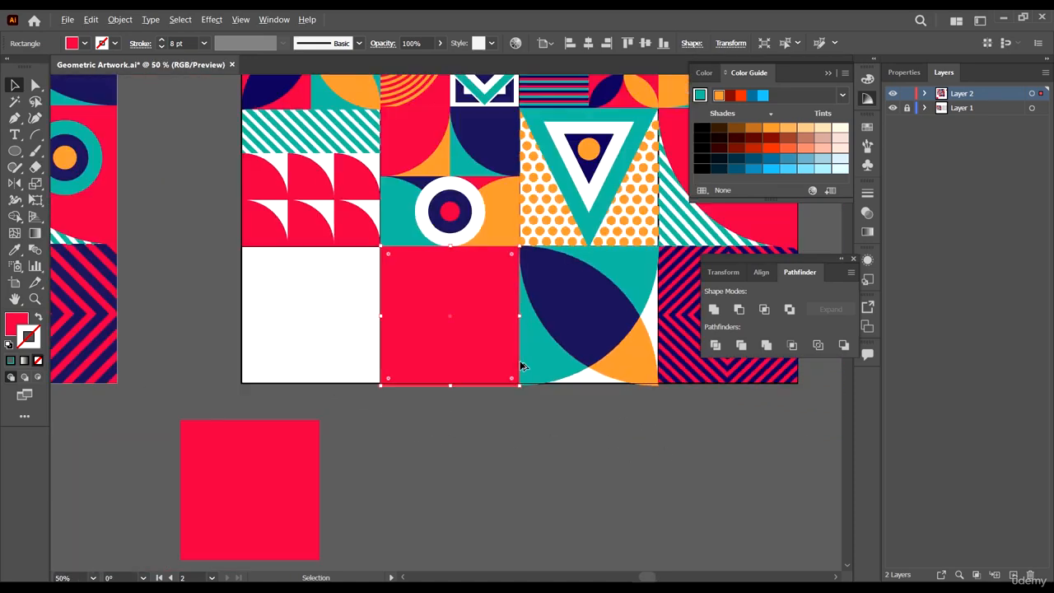
scroll(683, 372, "up", 3)
scroll(658, 430, "down", 4)
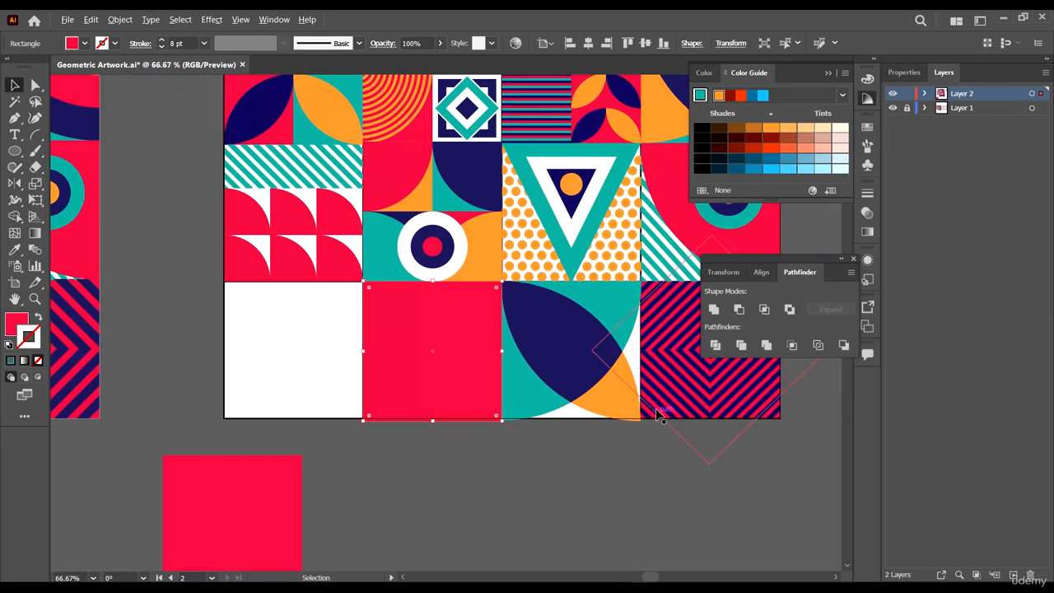
scroll(627, 403, "up", 3)
left_click(626, 401)
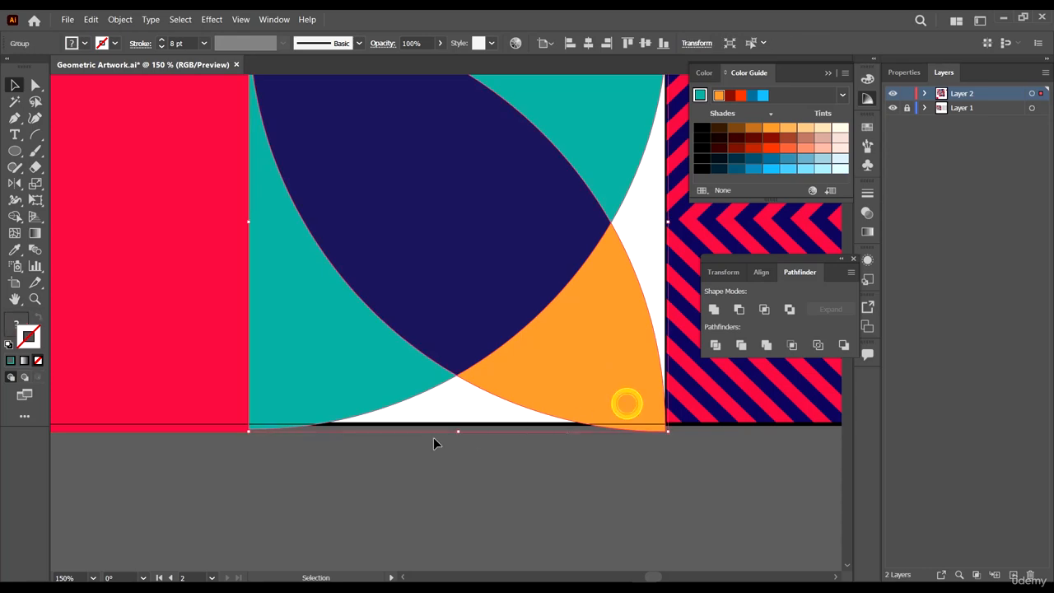
scroll(448, 400, "down", 3)
scroll(617, 403, "up", 3)
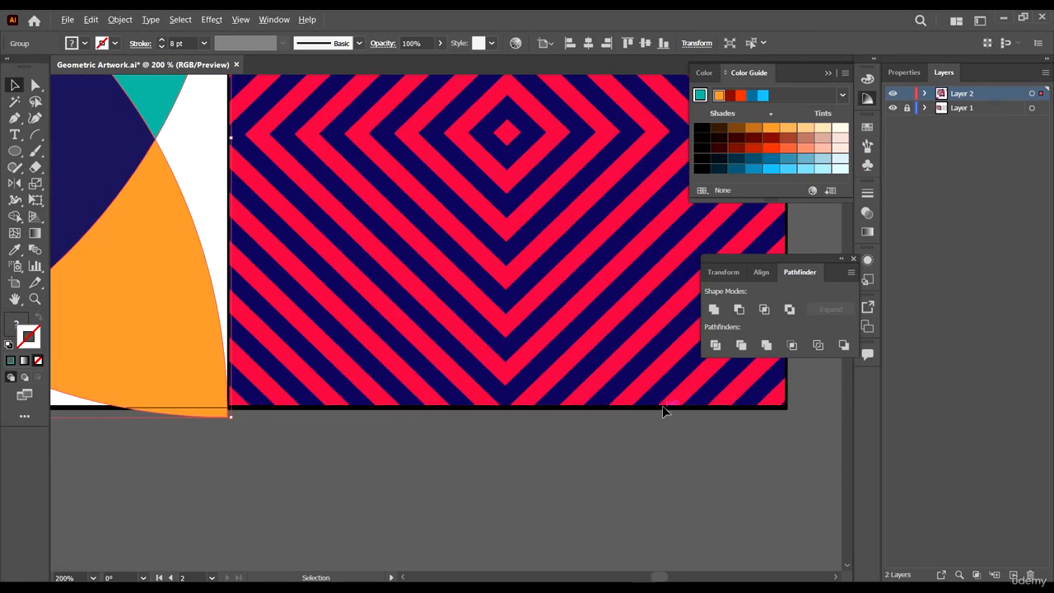
scroll(665, 412, "down", 3)
scroll(673, 425, "up", 5)
left_click_drag(542, 440, 472, 440)
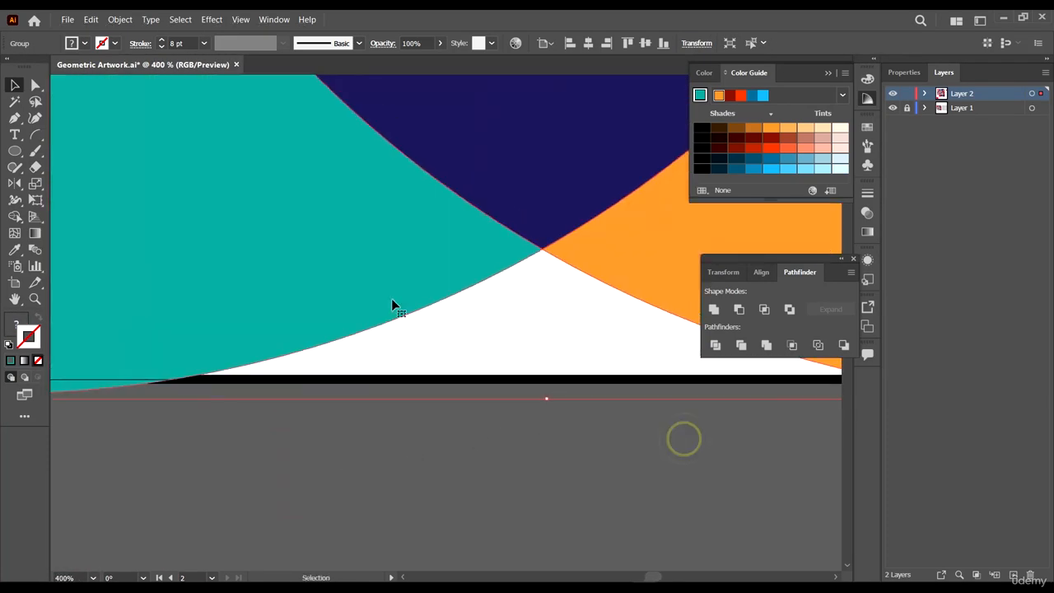
left_click_drag(545, 399, 548, 379)
- Select the red square and align its bottom edge with the artwork's bottom border
scroll(556, 379, "down", 5)
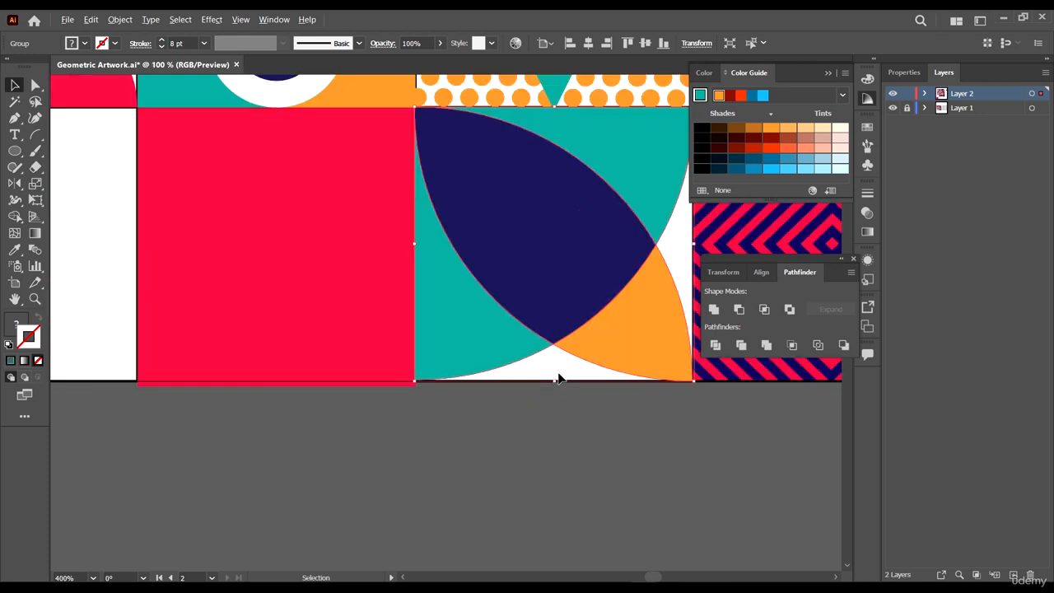
left_click(600, 419)
scroll(393, 412, "up", 3)
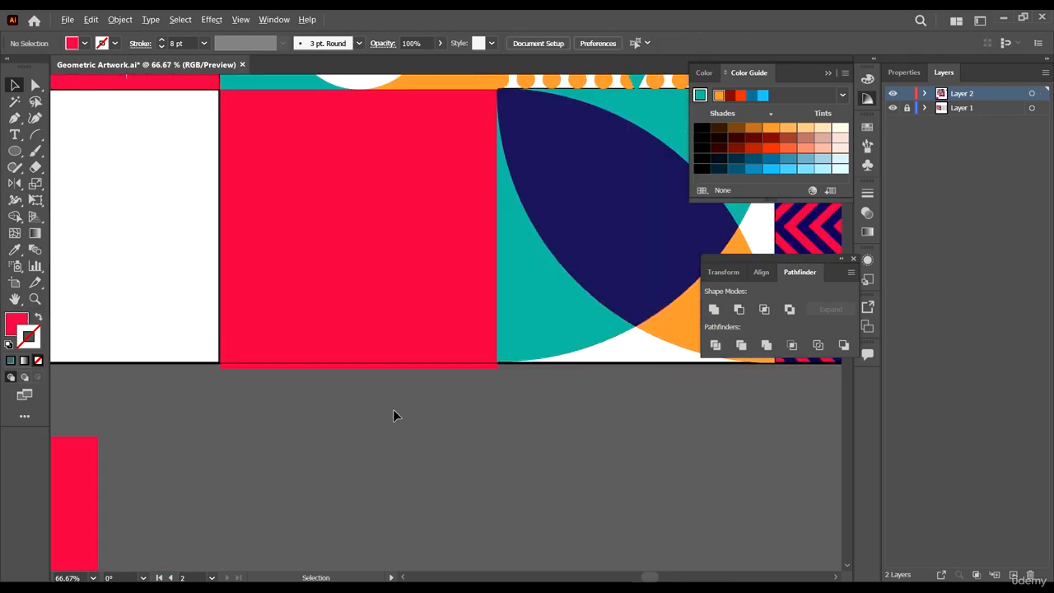
left_click(414, 296)
left_click_drag(324, 330, 332, 314)
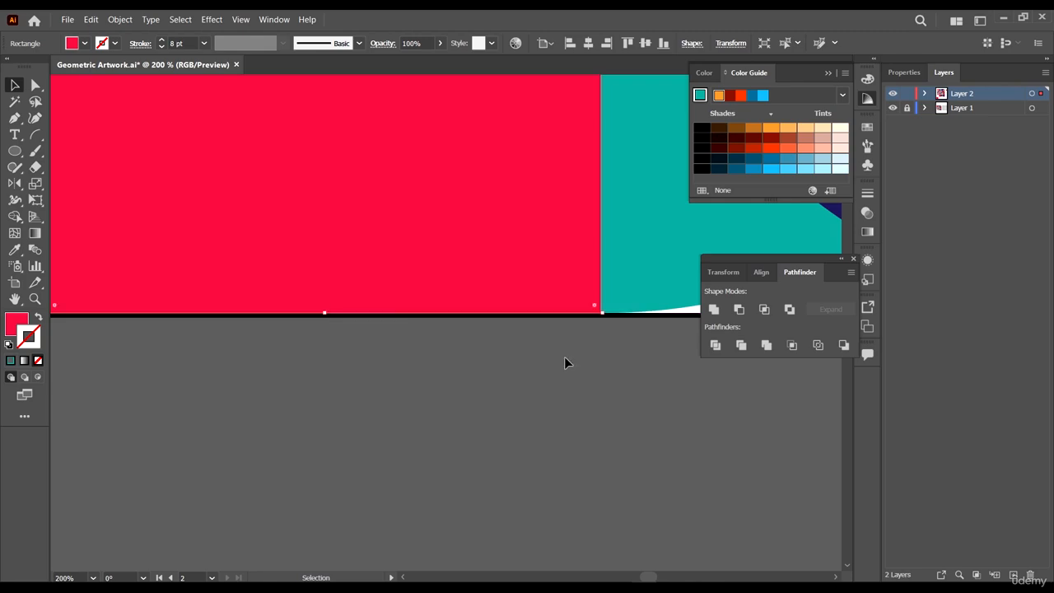
scroll(564, 357, "down", 5)
left_click(576, 382)
left_click_drag(532, 369, 625, 396)
left_click_drag(662, 349, 599, 353)
scroll(559, 279, "up", 2)
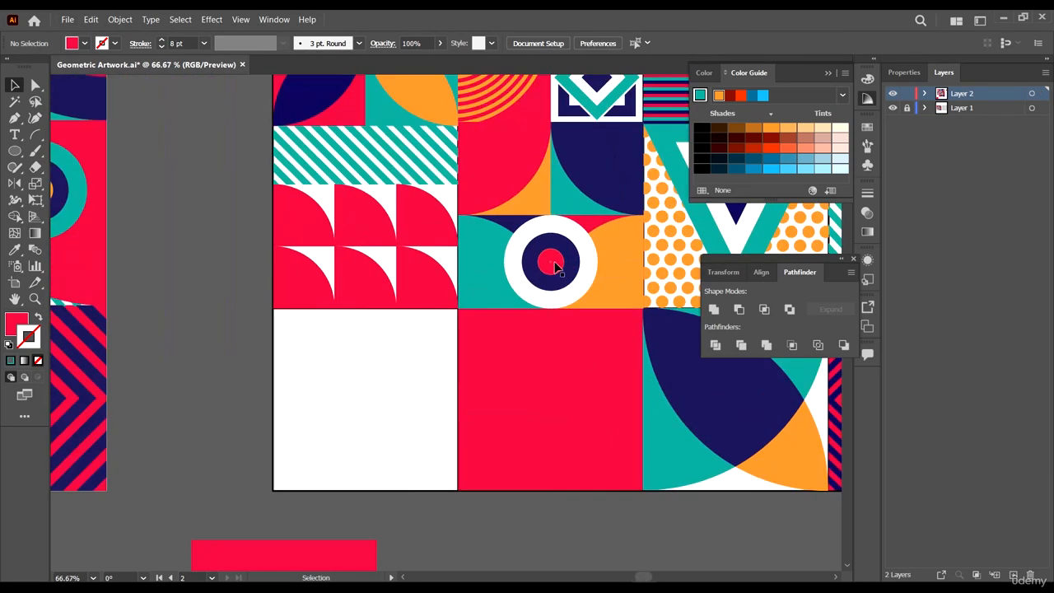
- Duplicate the white-ringed target from the tile above onto the red bottom tile and scale it to fill the tile
left_click(553, 261)
left_click(554, 238, "shift")
left_click(571, 222, "shift")
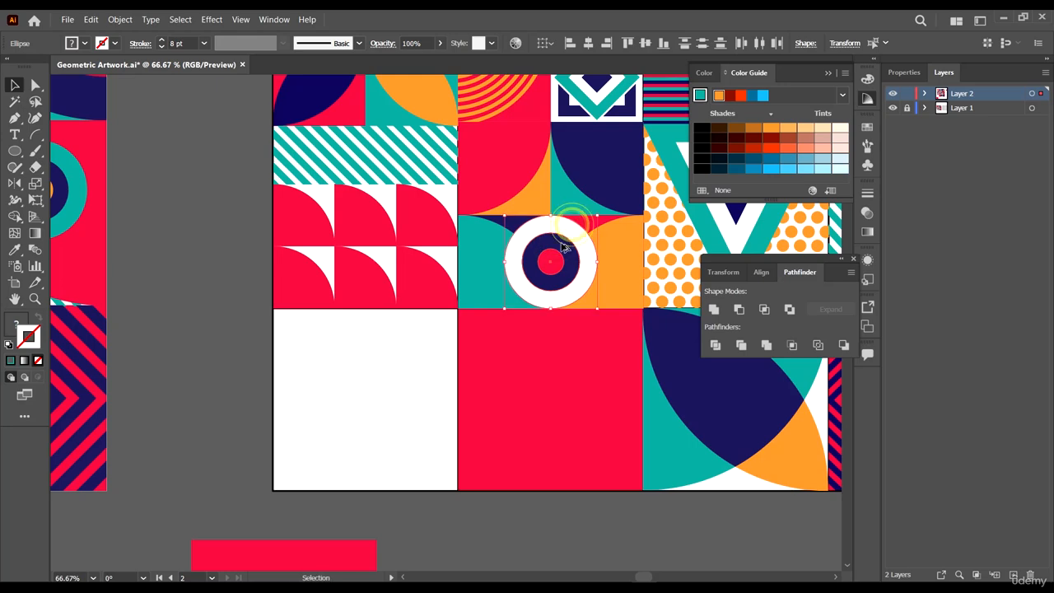
left_click_drag(561, 243, 607, 320)
scroll(569, 381, "down", 3)
scroll(586, 368, "up", 3)
left_click_drag(431, 496, 425, 500)
left_click_drag(604, 498, 615, 502)
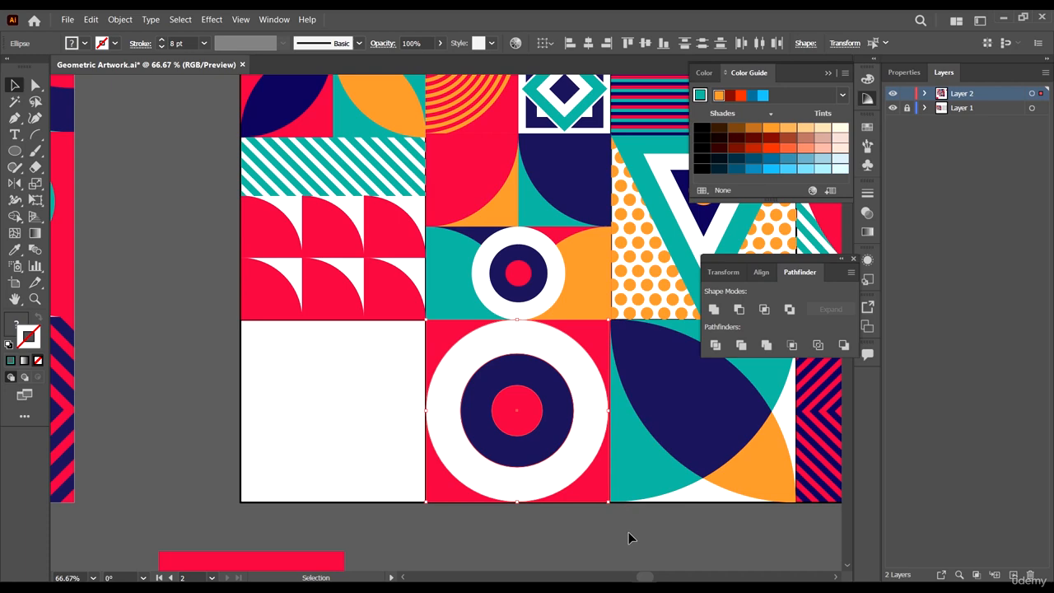
- Enlarge the navy and red inner circles of the new ring target slightly
key("ctrl+minus")
key("ctrl+minus")
key("ctrl+minus")
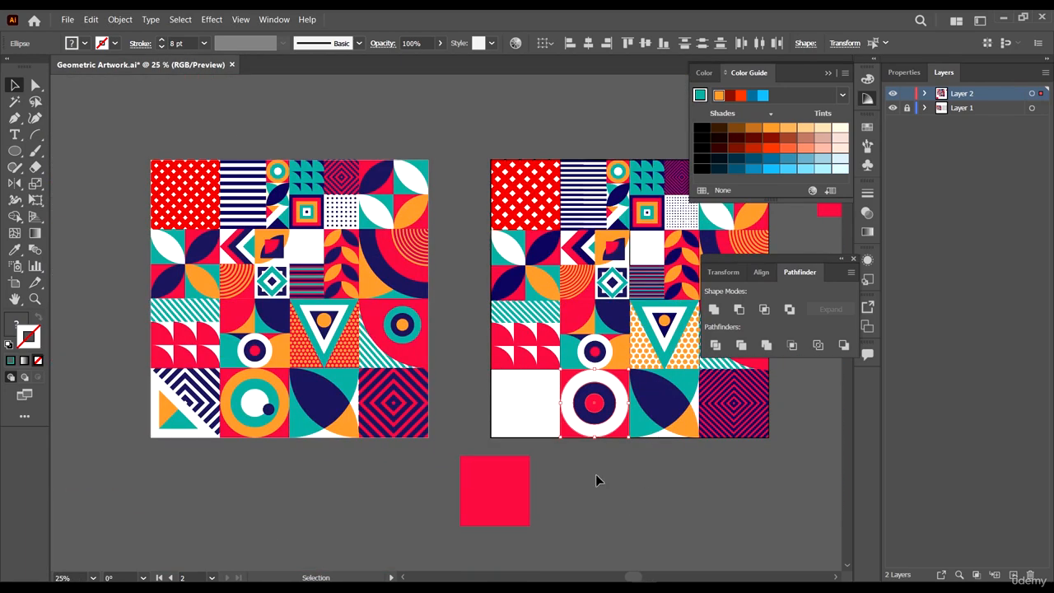
scroll(618, 463, "up", 4)
left_click(622, 461)
scroll(552, 272, "up", 1)
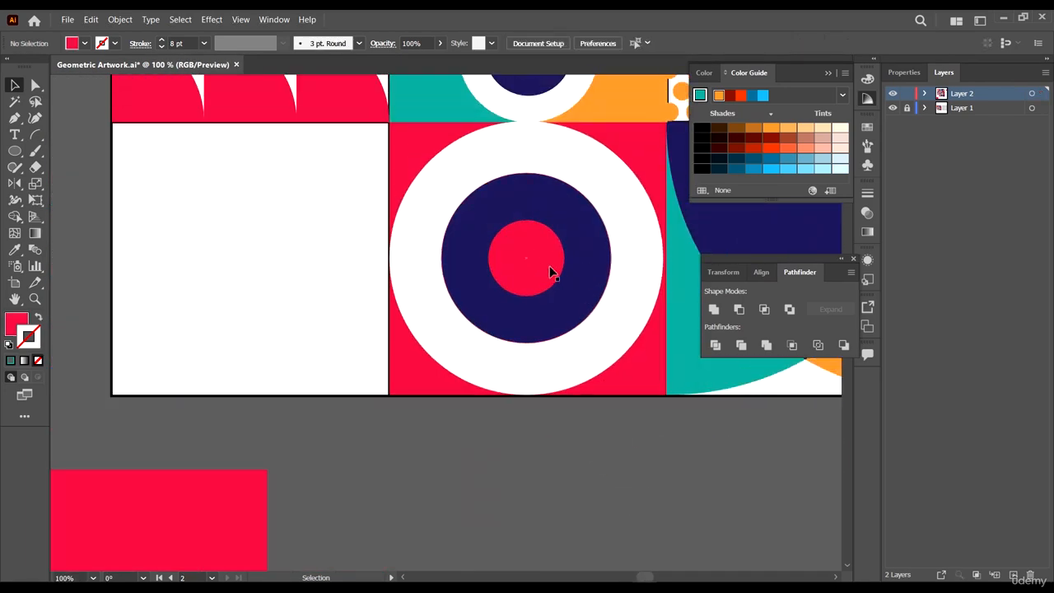
left_click(529, 254)
left_click(579, 228, "shift")
left_click_drag(614, 343, 619, 349)
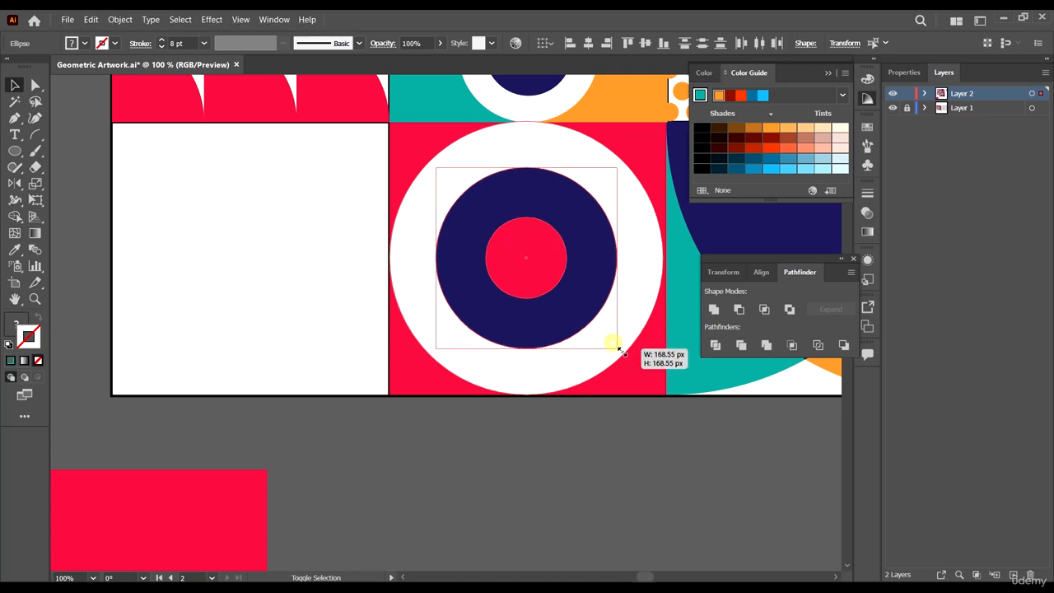
left_click(637, 442)
left_click(528, 251)
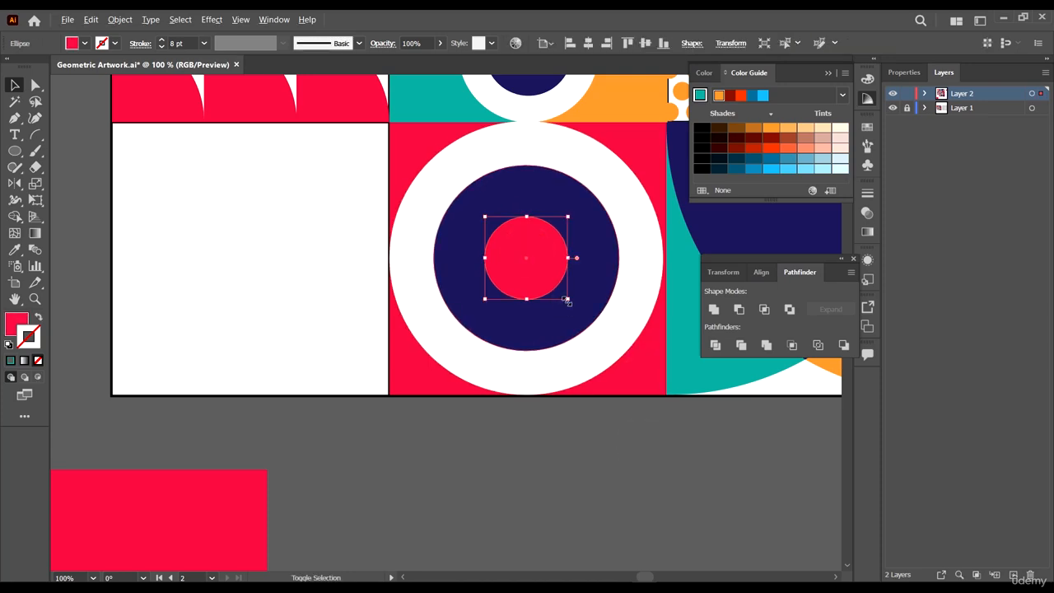
left_click_drag(566, 301, 572, 306)
- Recolor the big ring's white outer circle orange by sampling it from the reference artwork
scroll(629, 322, "down", 3)
left_click_drag(615, 408, 653, 436)
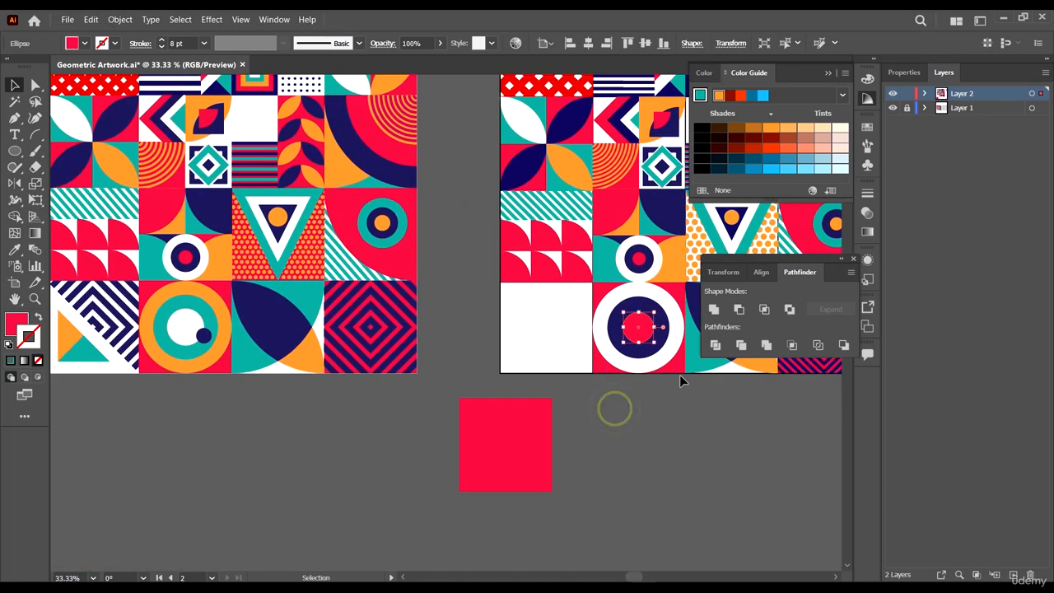
left_click(677, 323)
key("i")
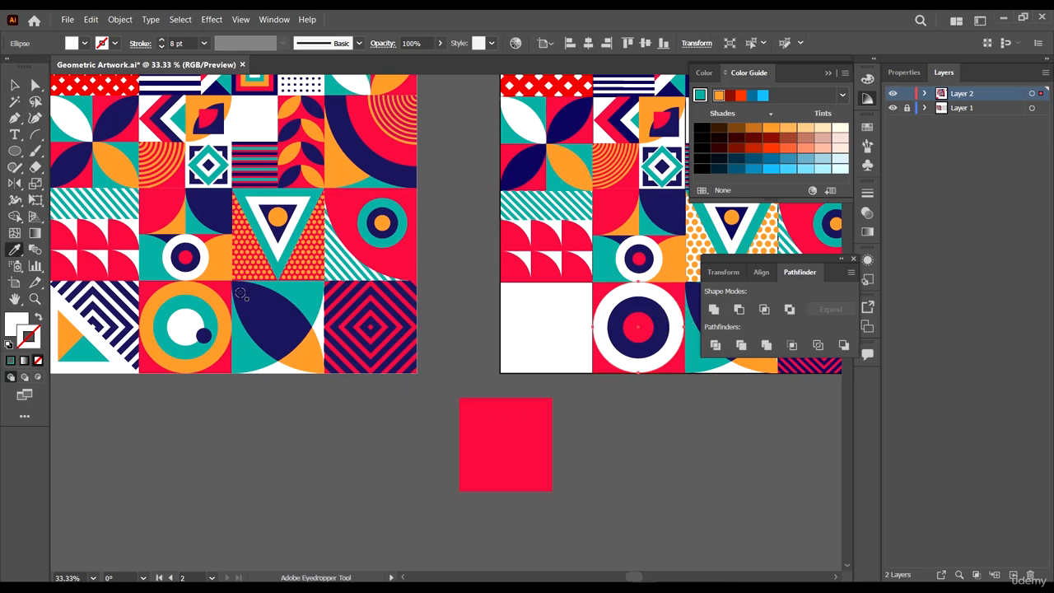
left_click(221, 307)
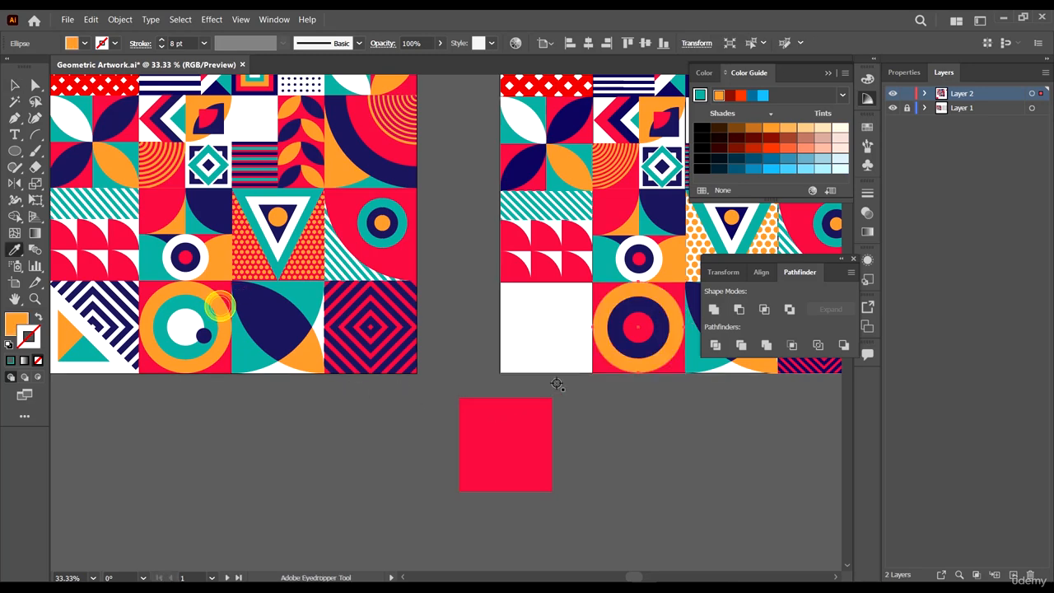
- Recolor the ring's navy middle circle teal and its red center white using the Eyedropper
left_click(665, 320, "ctrl")
left_click(699, 363)
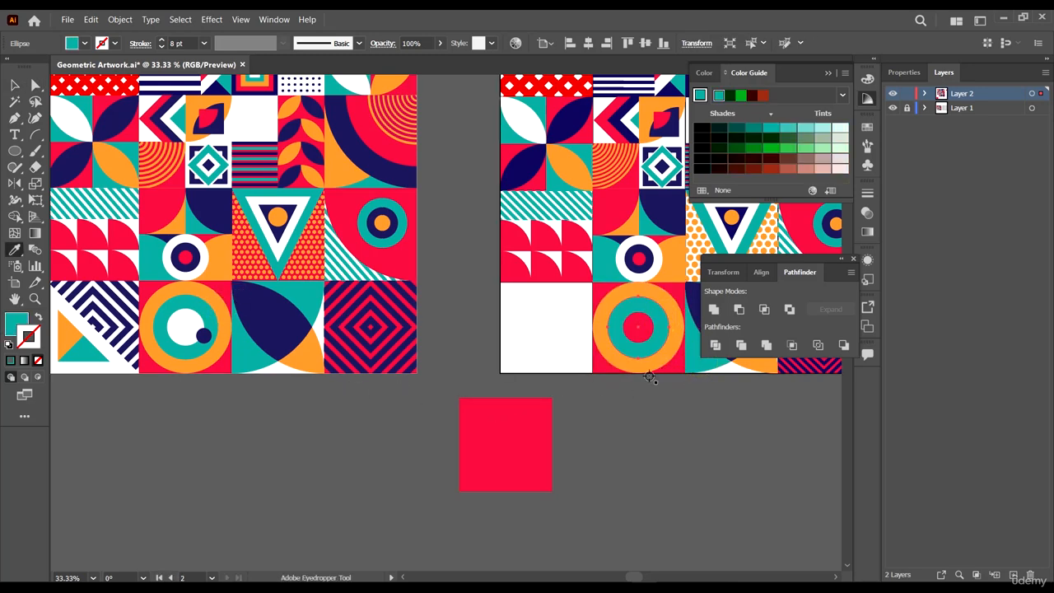
key("a")
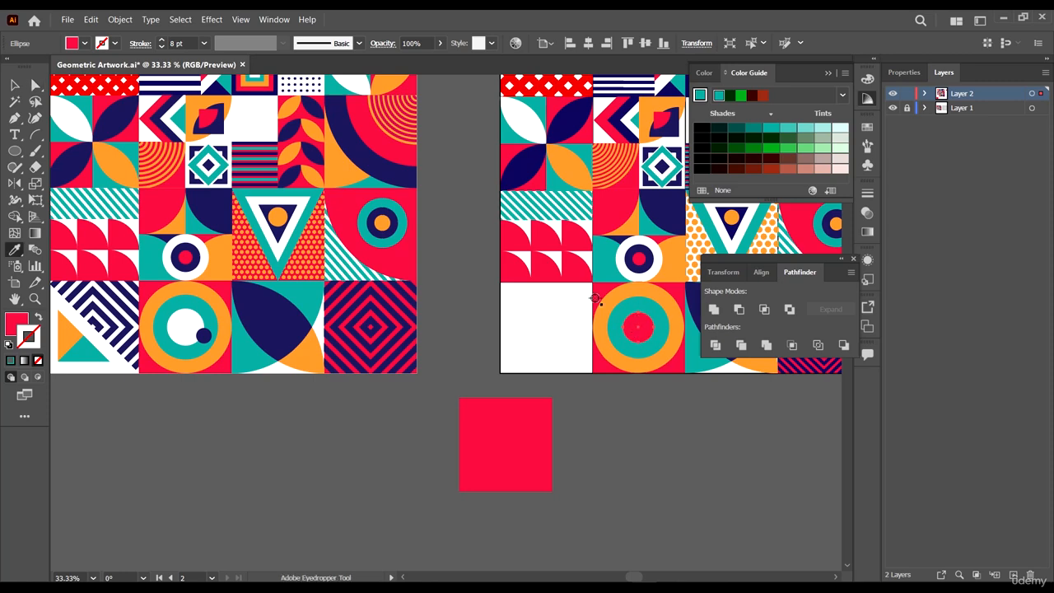
left_click(568, 321)
key("v")
left_click(664, 400)
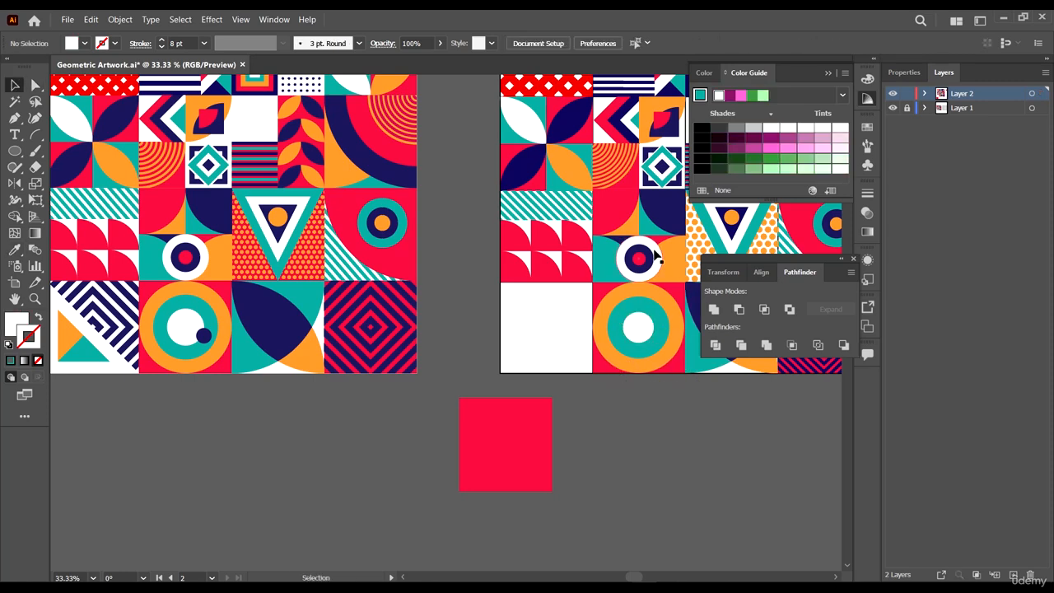
- Duplicate a small red circle onto the lower right of the big ring and bring it to front
left_click_drag(637, 268, 657, 345)
right_click(656, 345)
mouse_move(683, 276)
left_click(827, 275)
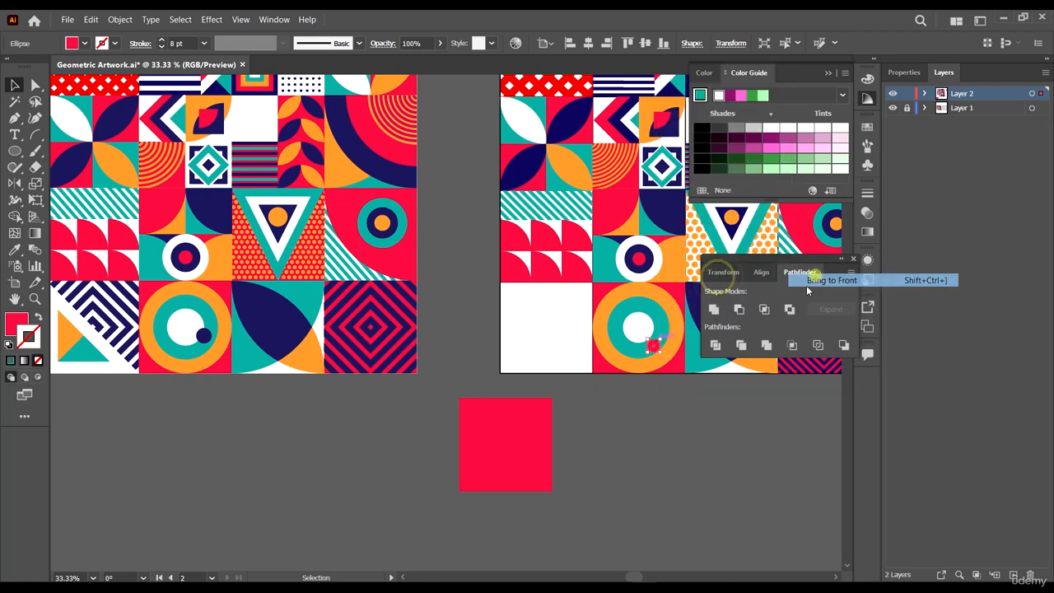
- Color the small circle navy sampled from the reference and resize it slightly
scroll(665, 366, "down", 1)
key("i")
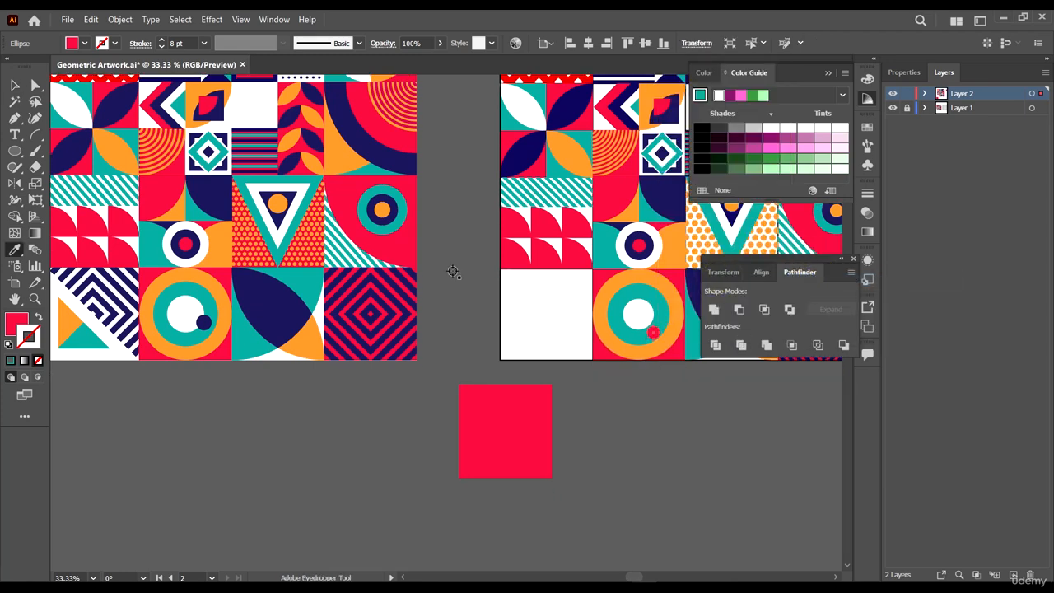
left_click(280, 307)
key("ctrl+1")
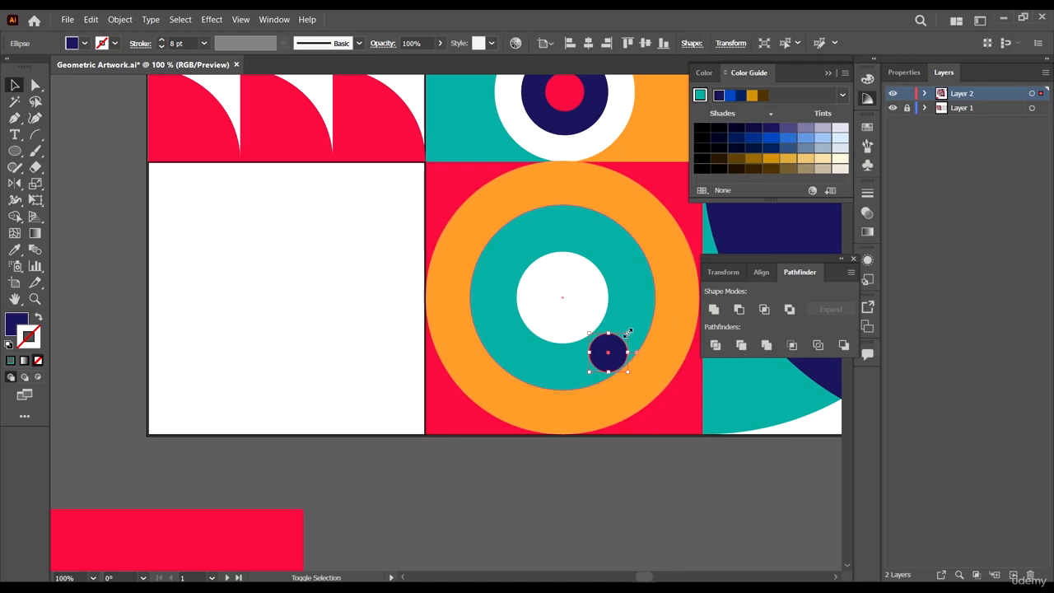
left_click_drag(627, 333, 623, 320)
scroll(628, 350, "down", 4)
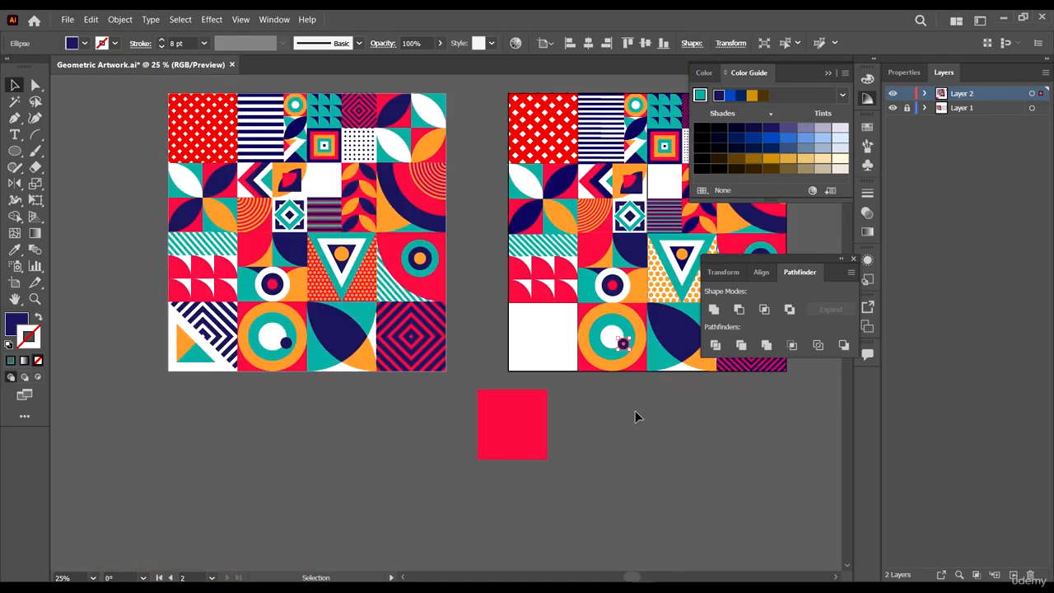
- Duplicate the concentric diamond-stripe tile onto the empty bottom-left tile
left_click(635, 411)
left_click_drag(553, 387, 478, 373)
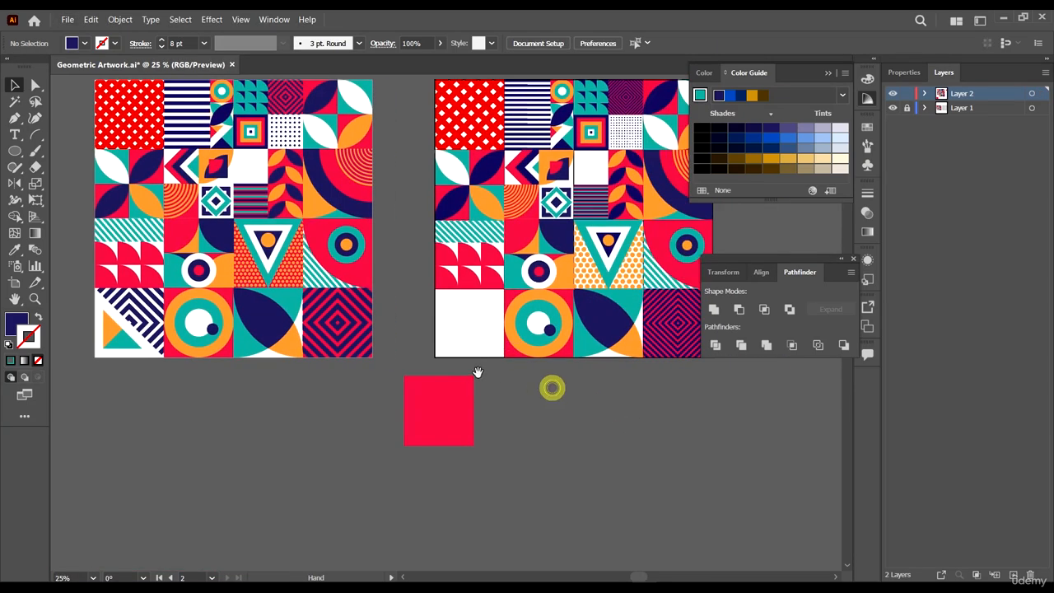
left_click_drag(494, 337, 429, 348)
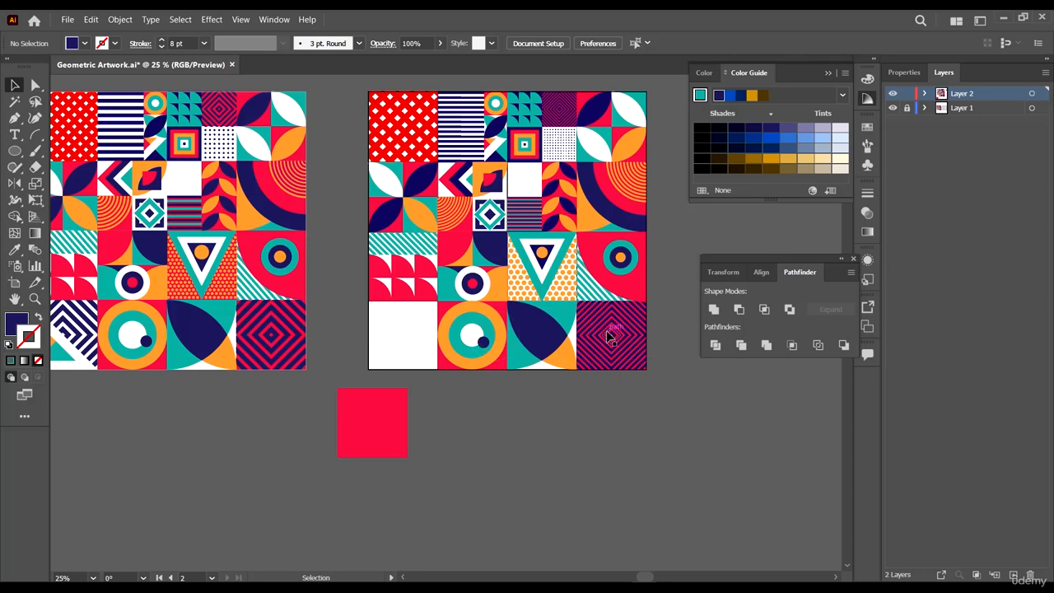
left_click(617, 338)
left_click_drag(620, 333, 398, 344)
key("ctrl+1")
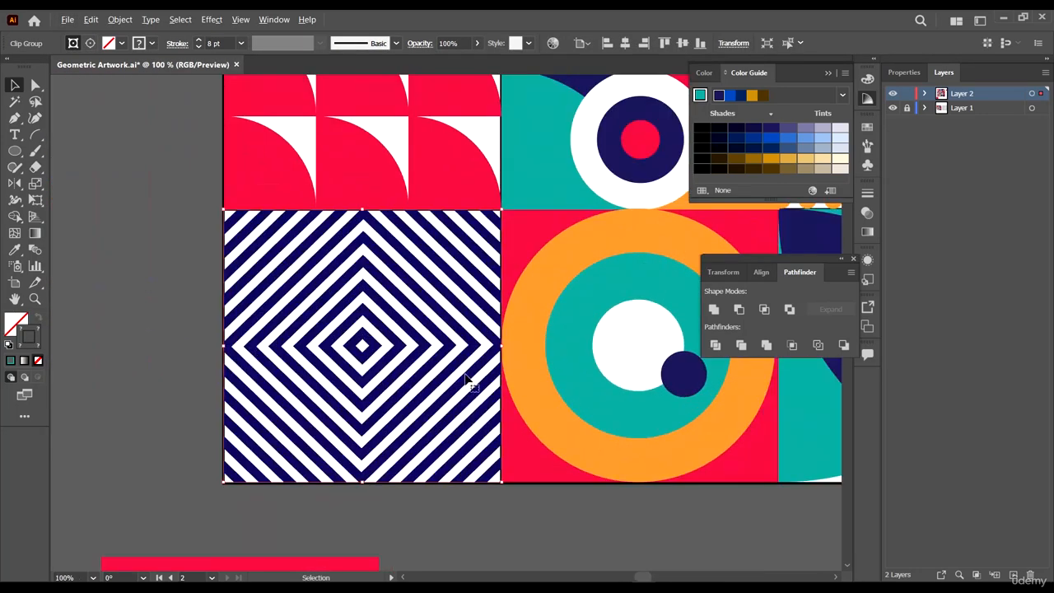
- Draw a triangle with the Pen tool covering the lower-left half of the diamond tile, snapping to its corners
scroll(548, 485, "down", 4)
left_click(604, 488)
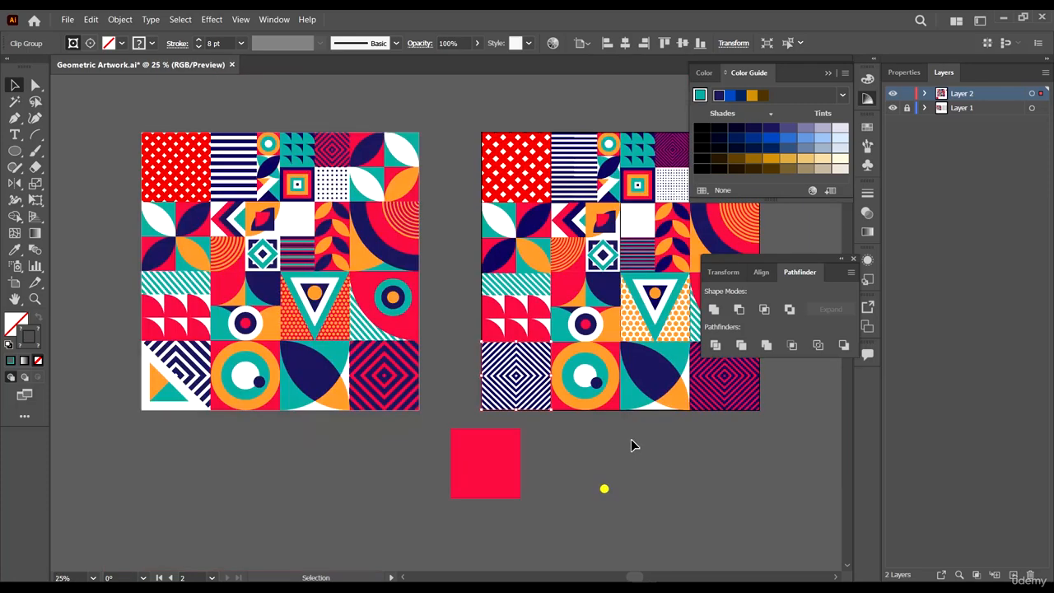
left_click(14, 117)
scroll(560, 411, "up", 6)
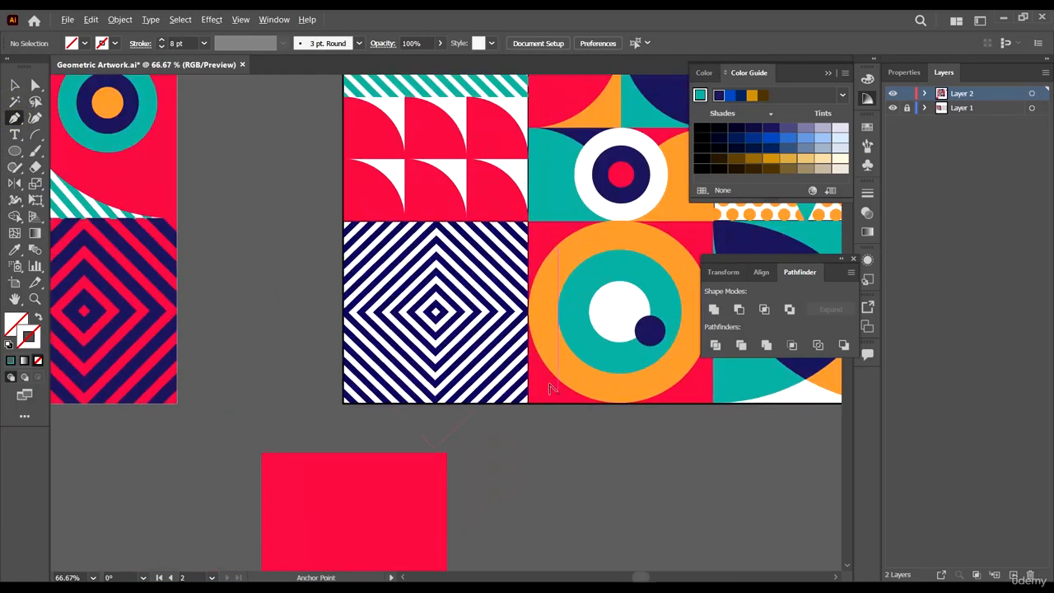
left_click(564, 466)
scroll(563, 467, "down", 3)
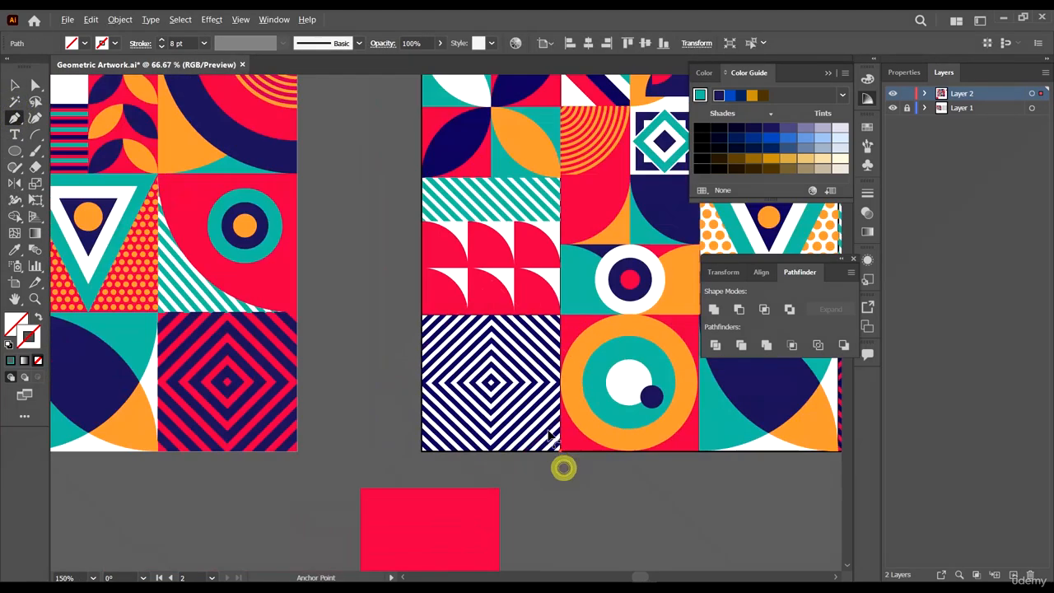
scroll(422, 323, "up", 4)
scroll(415, 290, "up", 3)
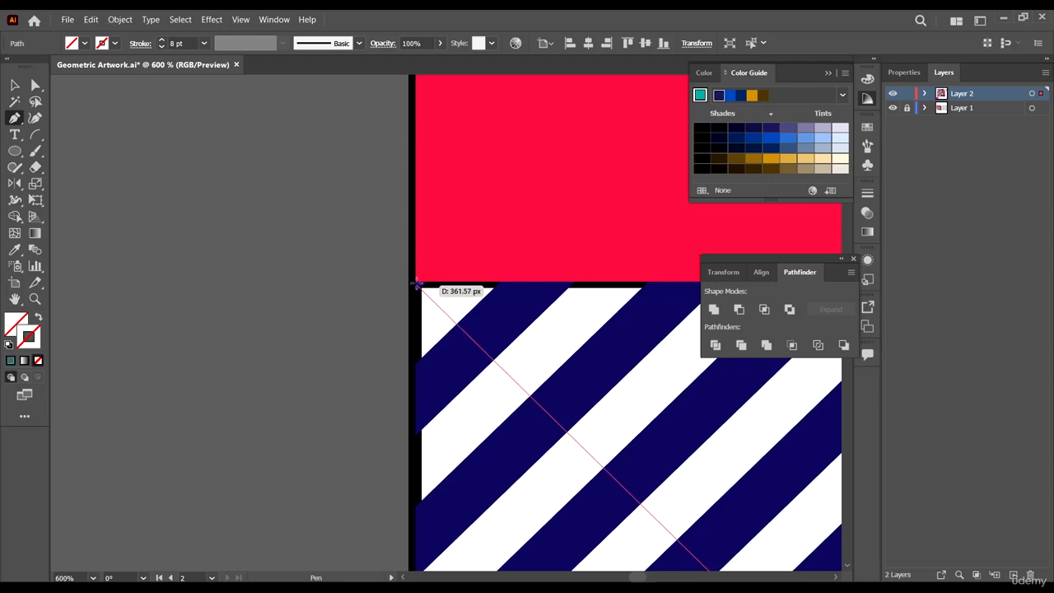
left_click(415, 289)
scroll(415, 286, "down", 5)
scroll(404, 457, "down", 1)
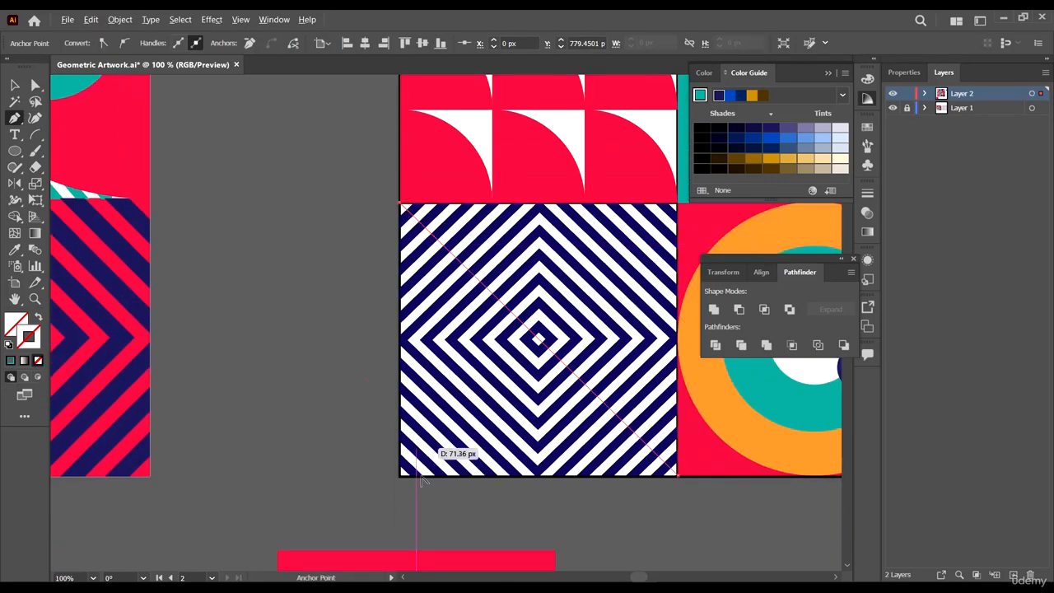
scroll(342, 485, "up", 6)
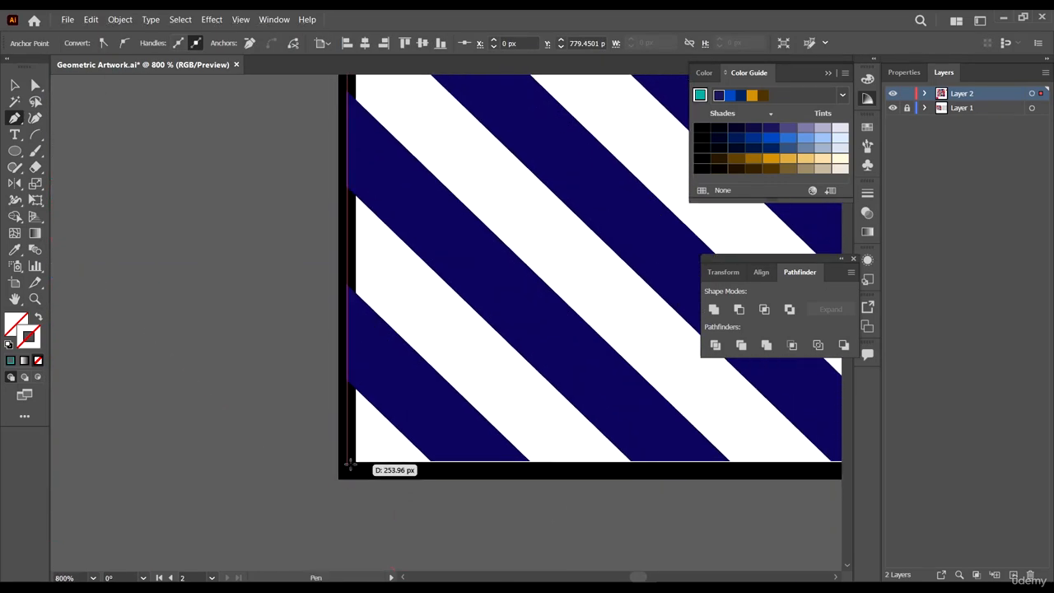
left_click(348, 467)
scroll(274, 427, "down", 5)
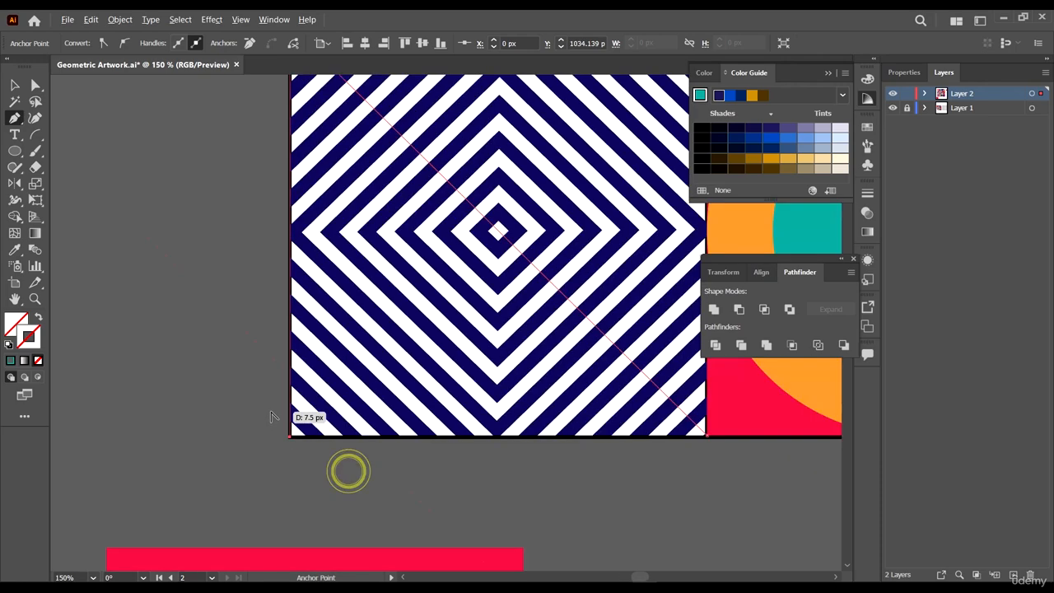
scroll(623, 434, "up", 2)
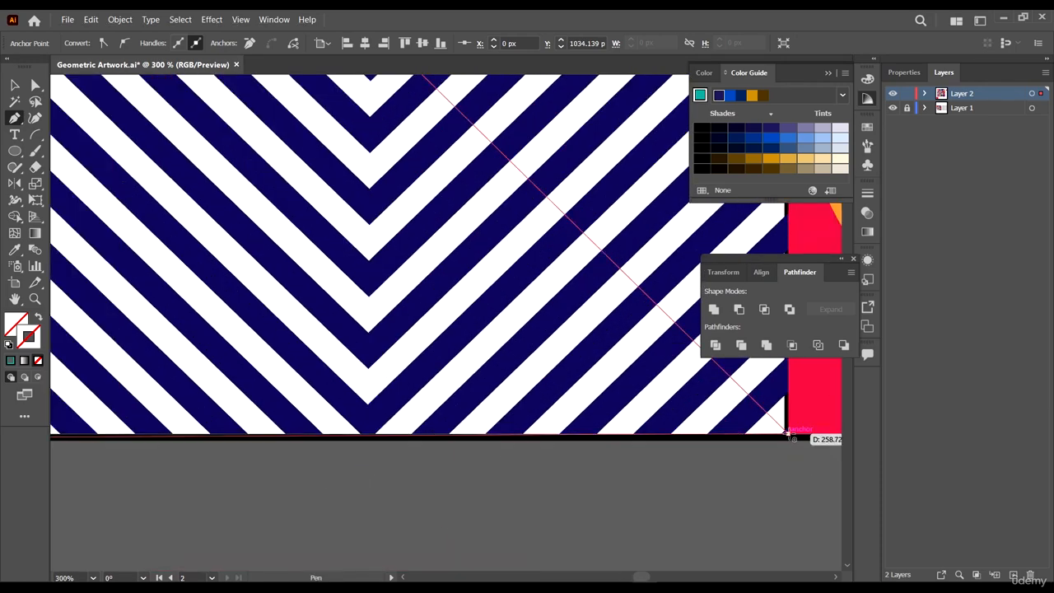
left_click(789, 433)
key("ctrl")
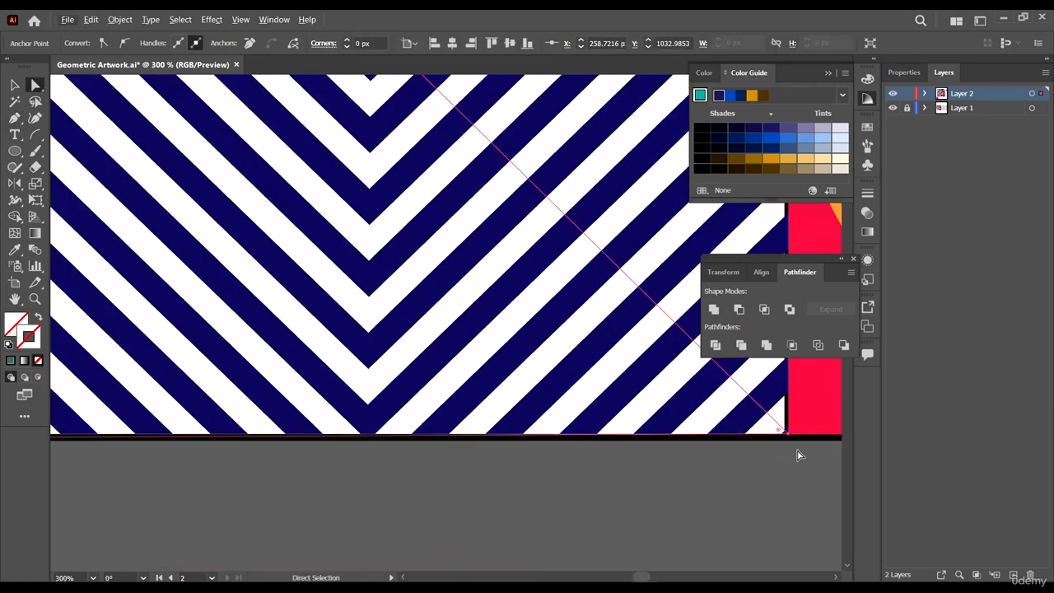
scroll(803, 455, "up", 6)
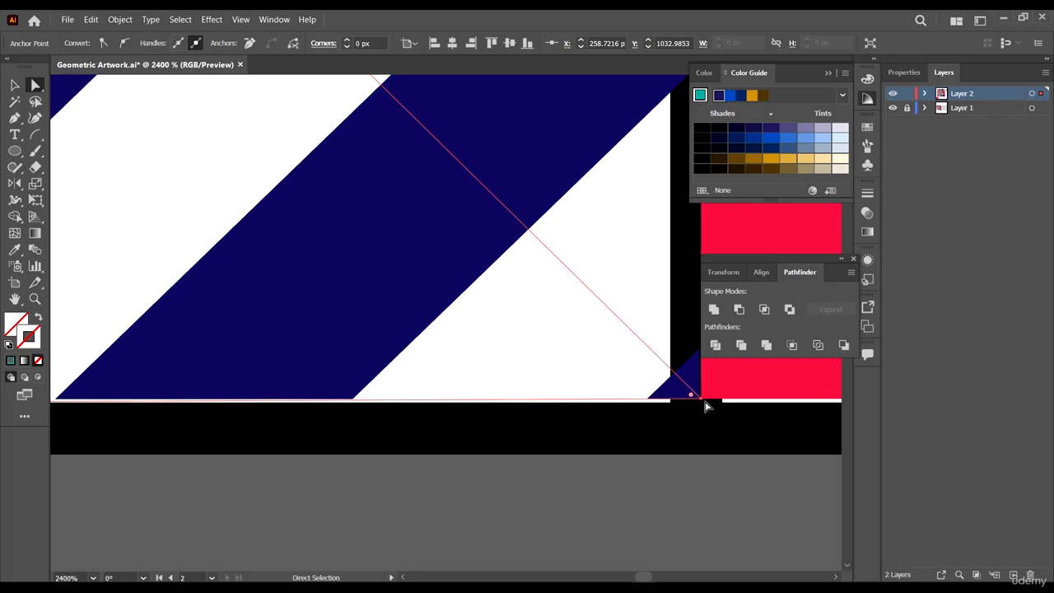
left_click_drag(702, 401, 726, 424)
- Fill the triangle white by sampling with the Eyedropper
scroll(727, 423, "down", 8)
scroll(590, 357, "down", 2)
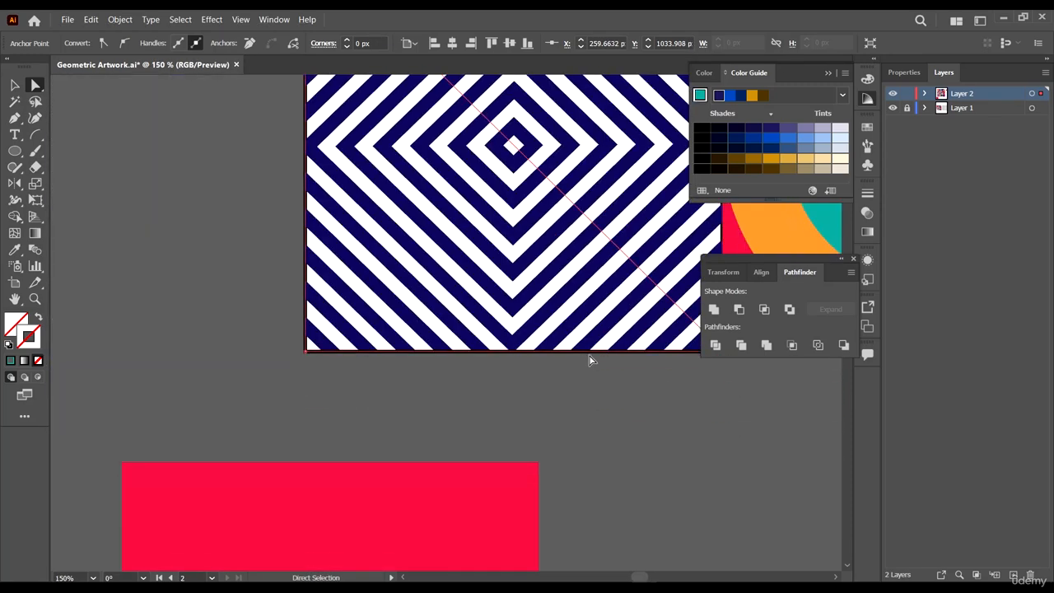
scroll(589, 360, "up", 2)
scroll(264, 235, "down", 2)
scroll(609, 298, "up", 3)
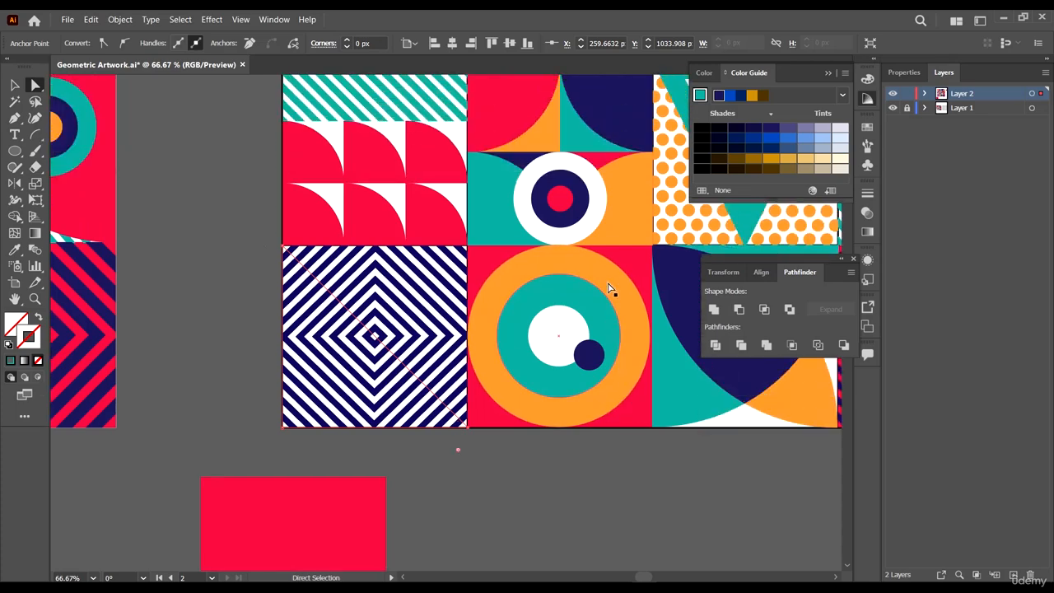
key("i")
left_click(456, 146)
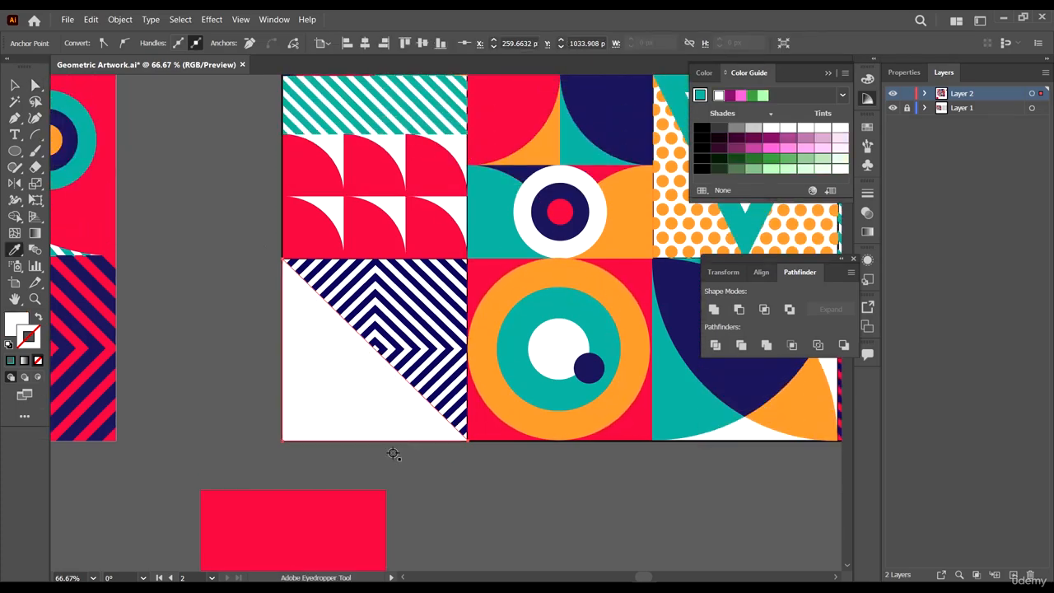
key("v")
left_click(464, 482)
scroll(574, 464, "down", 4)
scroll(297, 463, "up", 1)
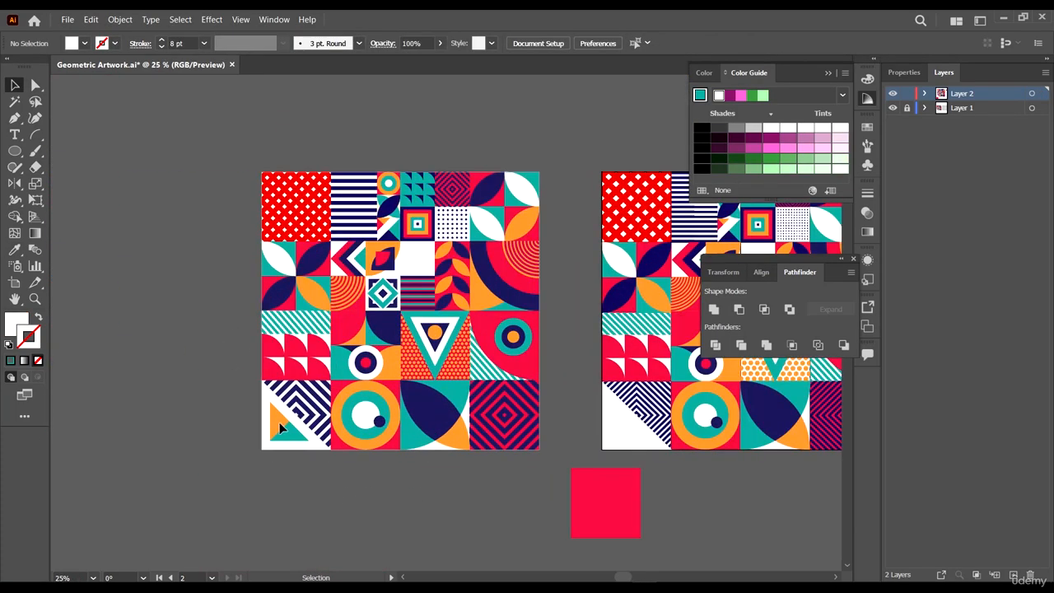
left_click_drag(488, 439, 315, 409)
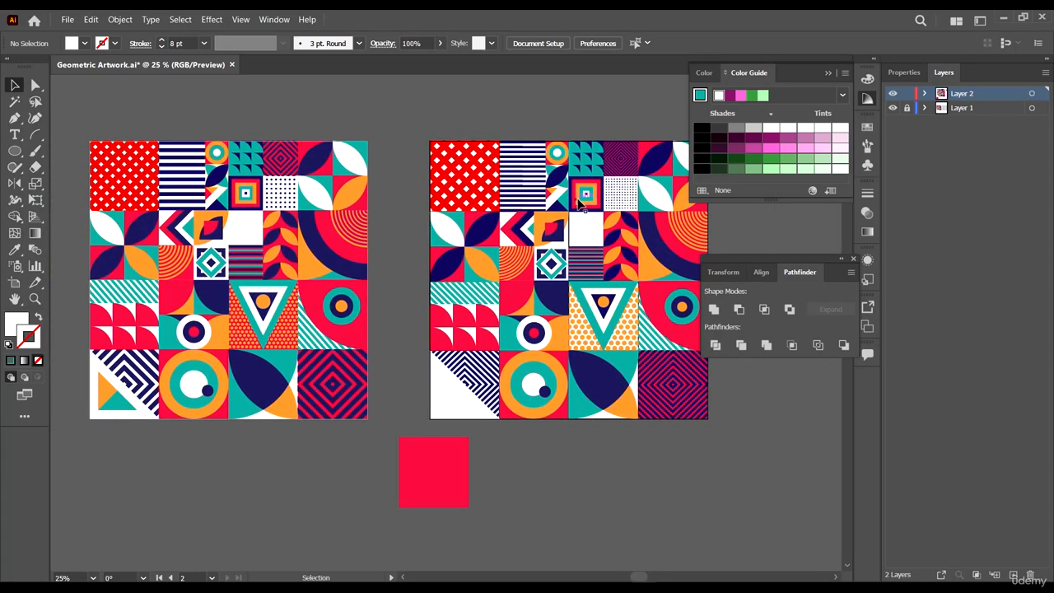
- Move the small orange-and-teal triangle group onto the white triangle in the bottom-left tile and bring it to the front
scroll(571, 158, "up", 4)
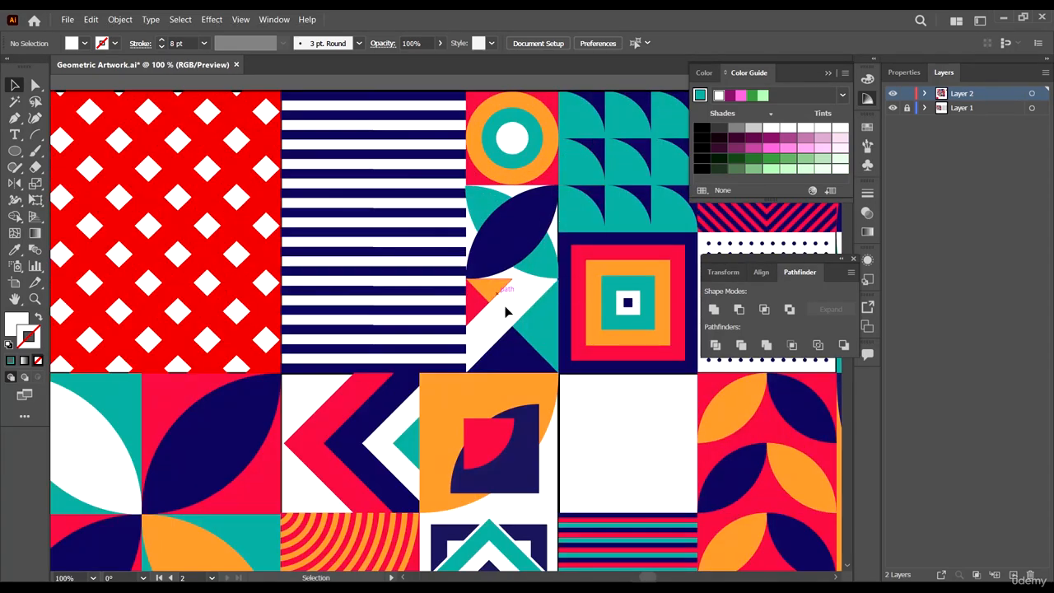
left_click(505, 311)
scroll(510, 321, "down", 4)
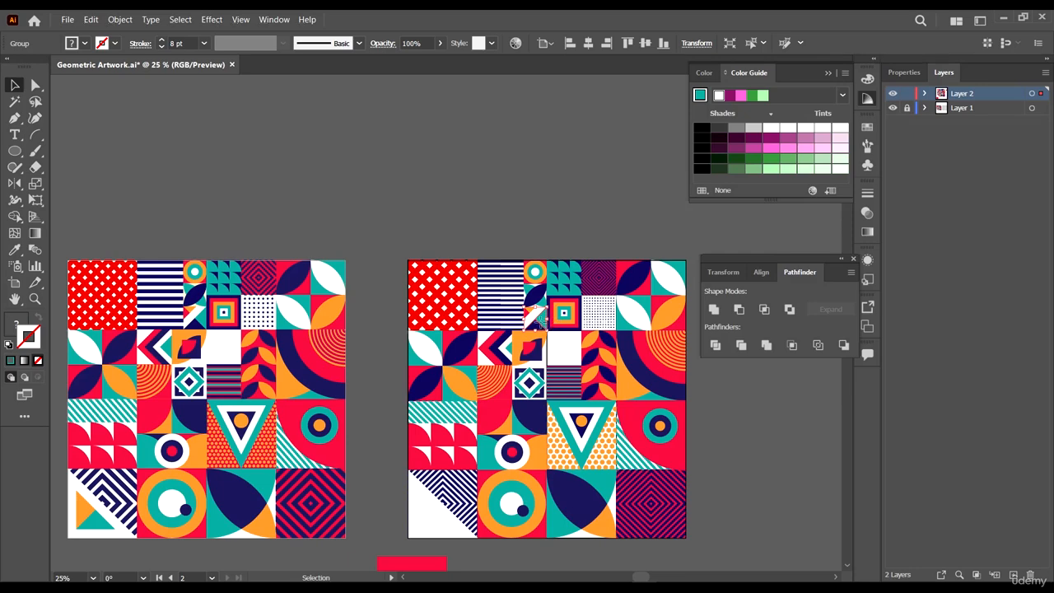
left_click_drag(419, 556, 544, 429)
right_click(537, 431)
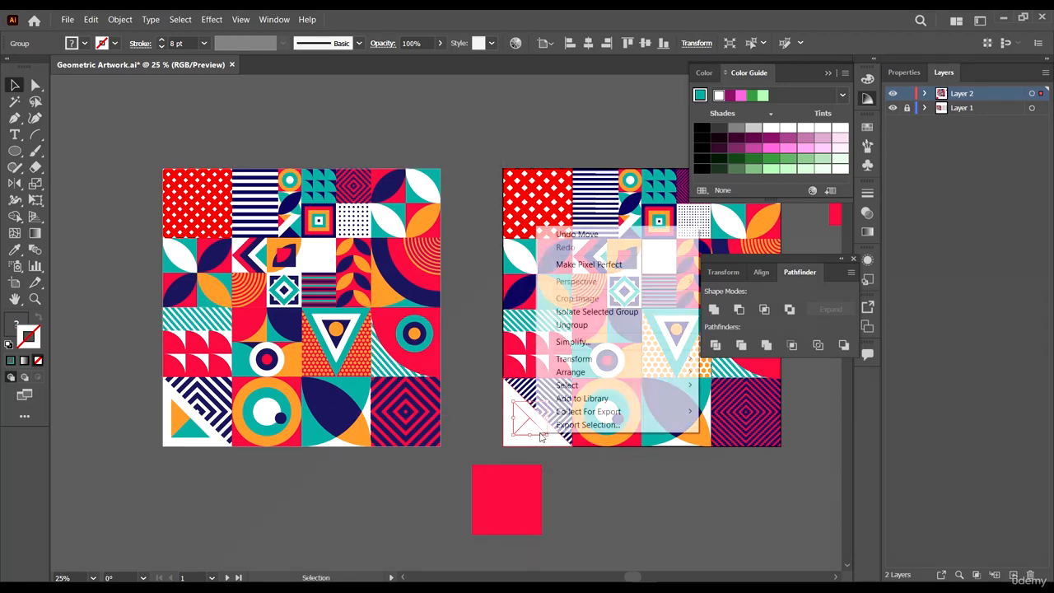
mouse_move(670, 378)
left_click(738, 371)
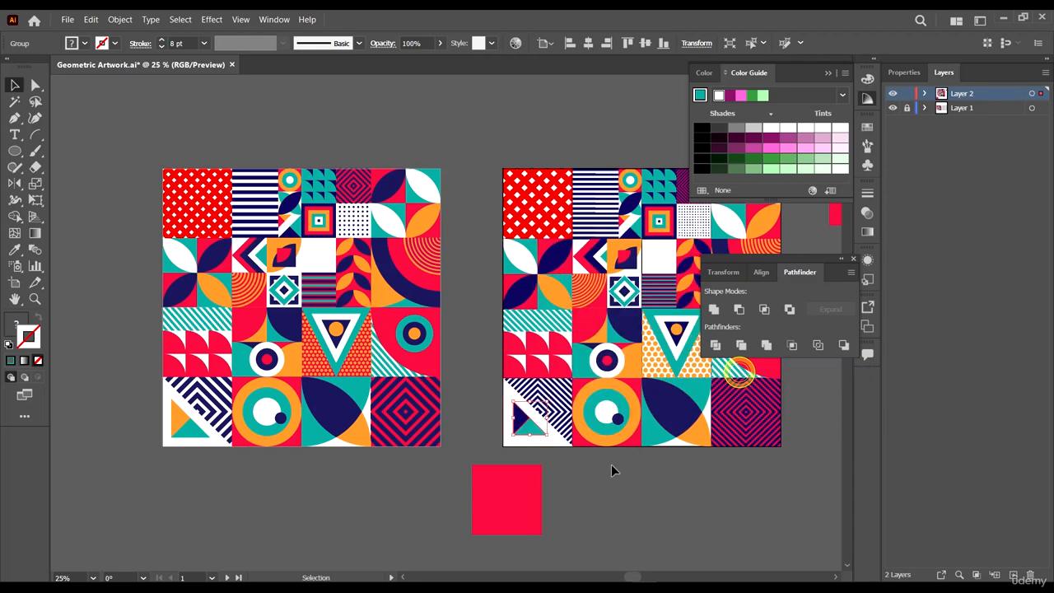
- Recolor the small triangle's upper half orange by sampling the orange with the Eyedropper
key("a")
left_click(520, 419)
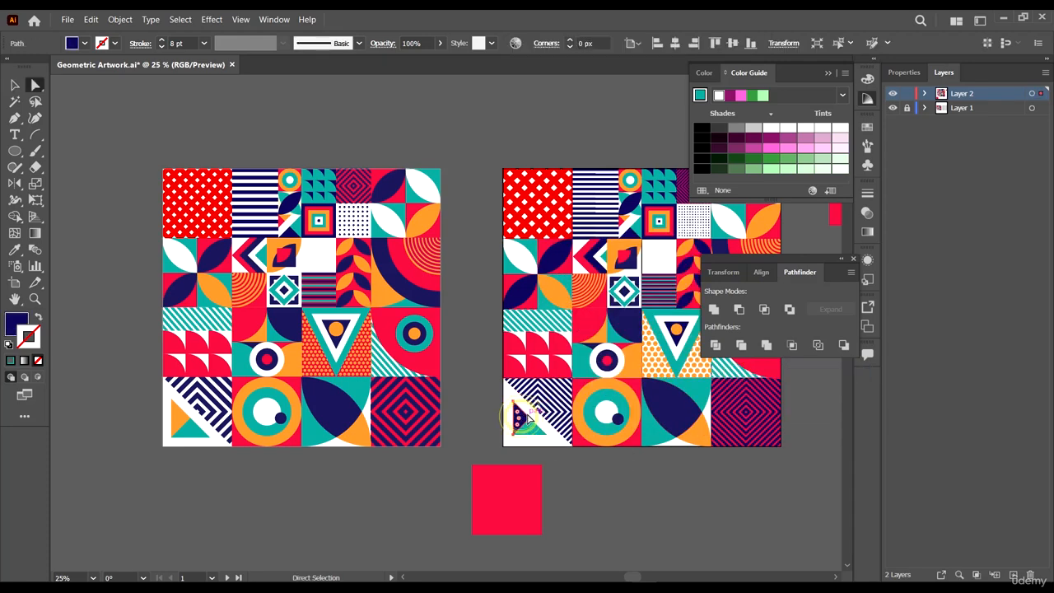
scroll(520, 419, "down", 1)
key("i")
left_click(700, 423)
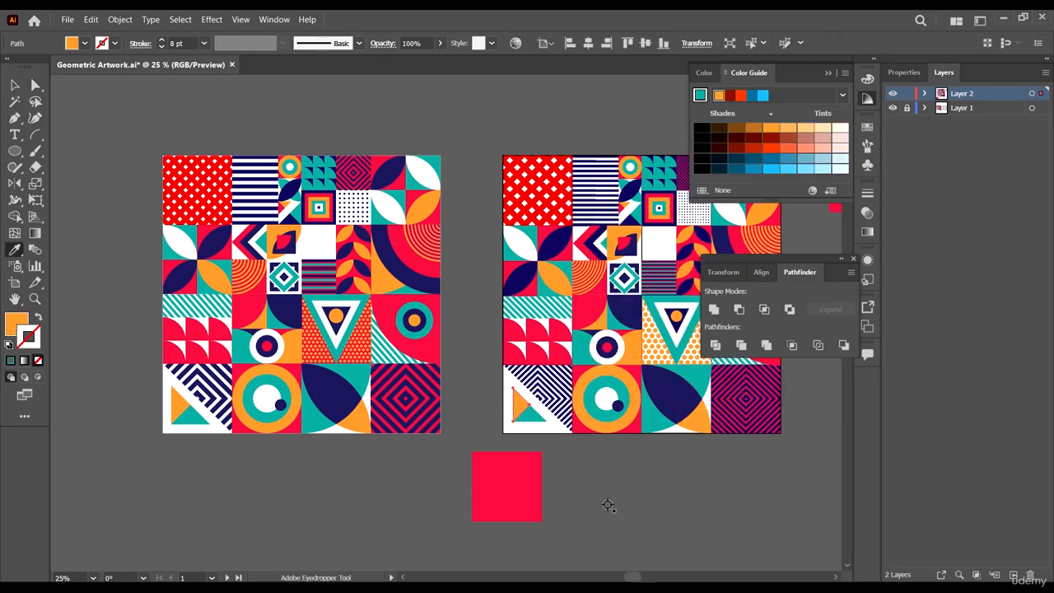
- Enlarge the small triangle group inside the bottom-left tile, keeping it in the lower-left corner
key("ctrl+1")
left_click(454, 457)
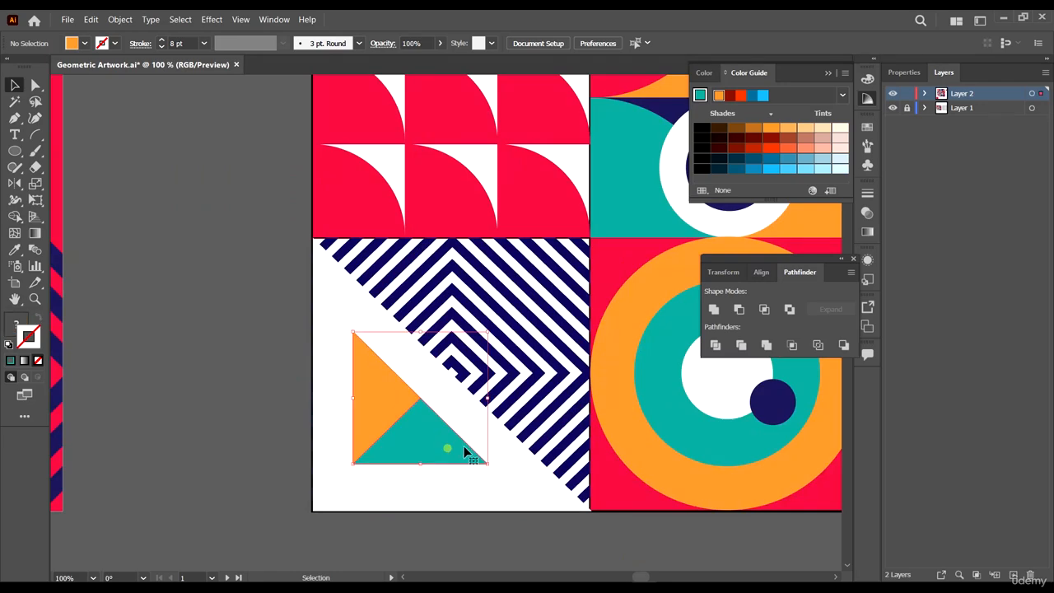
left_click_drag(486, 468, 464, 454)
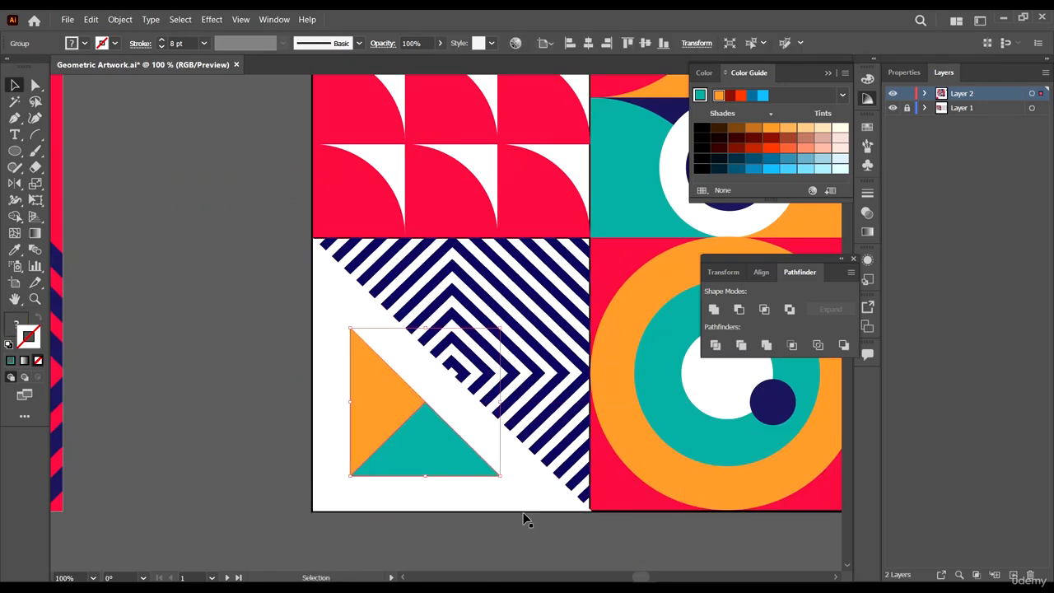
left_click(531, 532)
- Delete the leftover red dotted square and the small red square lying outside the artwork
scroll(432, 377, "down", 7)
left_click_drag(402, 397, 404, 398)
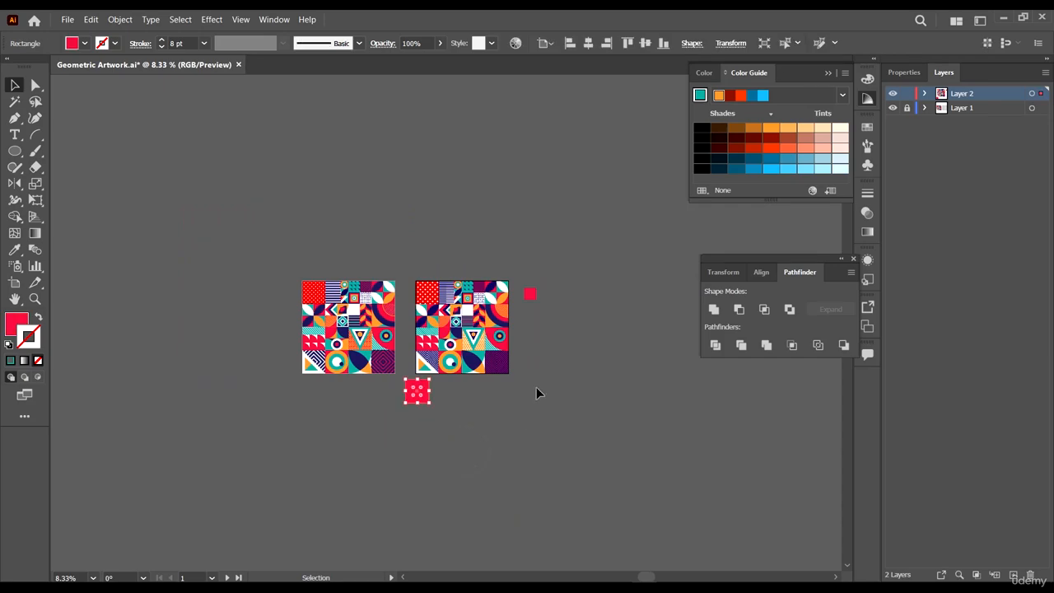
key("Delete")
left_click_drag(540, 315, 525, 277)
key("Delete")
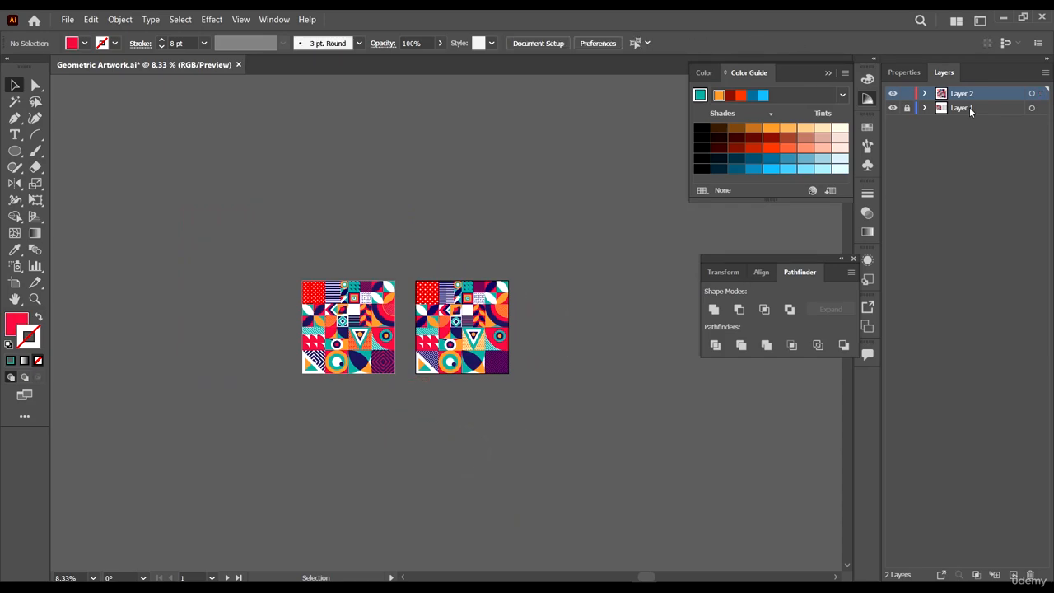
- Unlock Layer 1 containing the reference artwork
left_click(971, 111)
key("ctrl+plus")
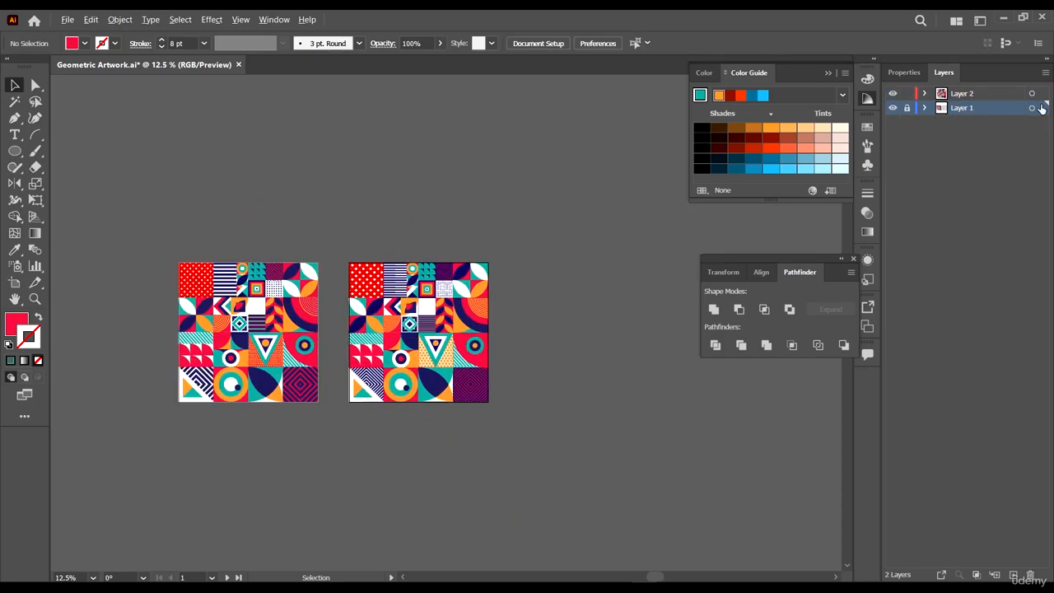
left_click(907, 108)
- Zoom and pan across the finished artwork to compare it with the reference design
scroll(494, 396, "up", 4)
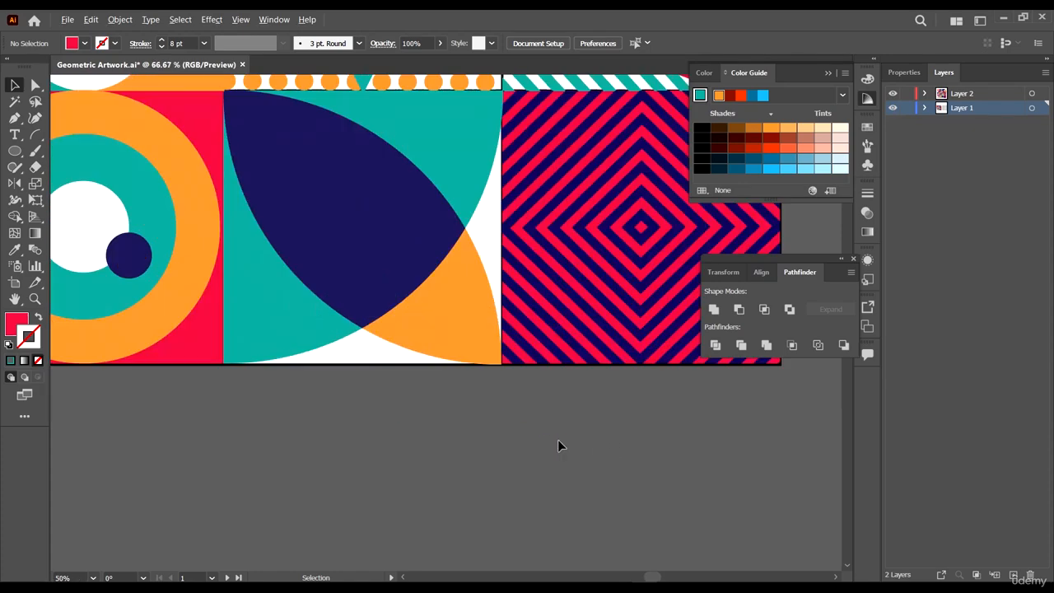
scroll(221, 353, "up", 2)
left_click(363, 399)
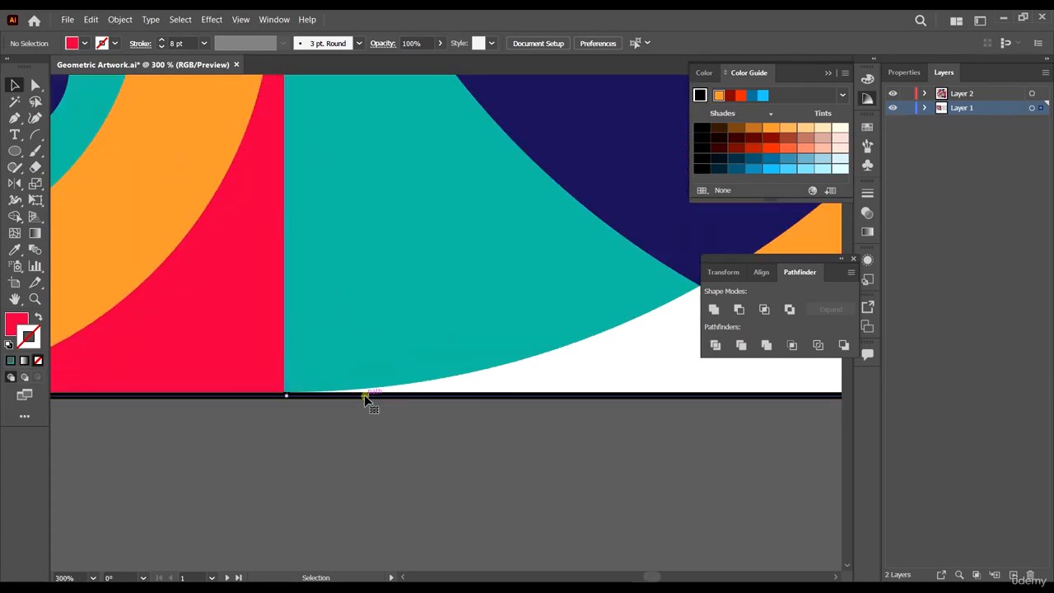
scroll(363, 399, "down", 4)
scroll(344, 353, "down", 4)
key("ctrl+shift+a")
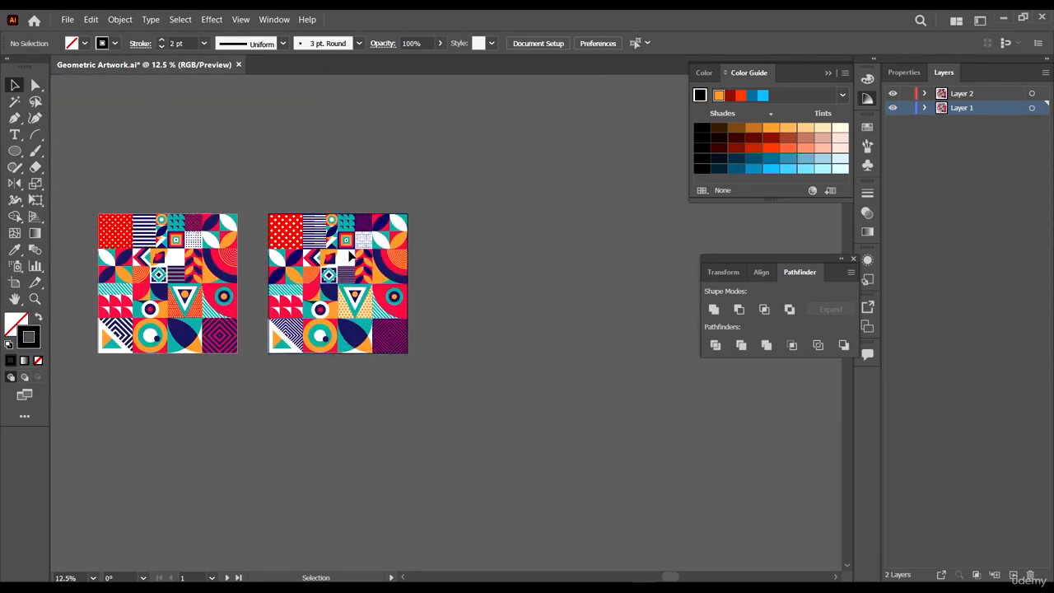
scroll(349, 251, "up", 3)
scroll(551, 237, "down", 1)
left_click_drag(576, 291, 655, 288)
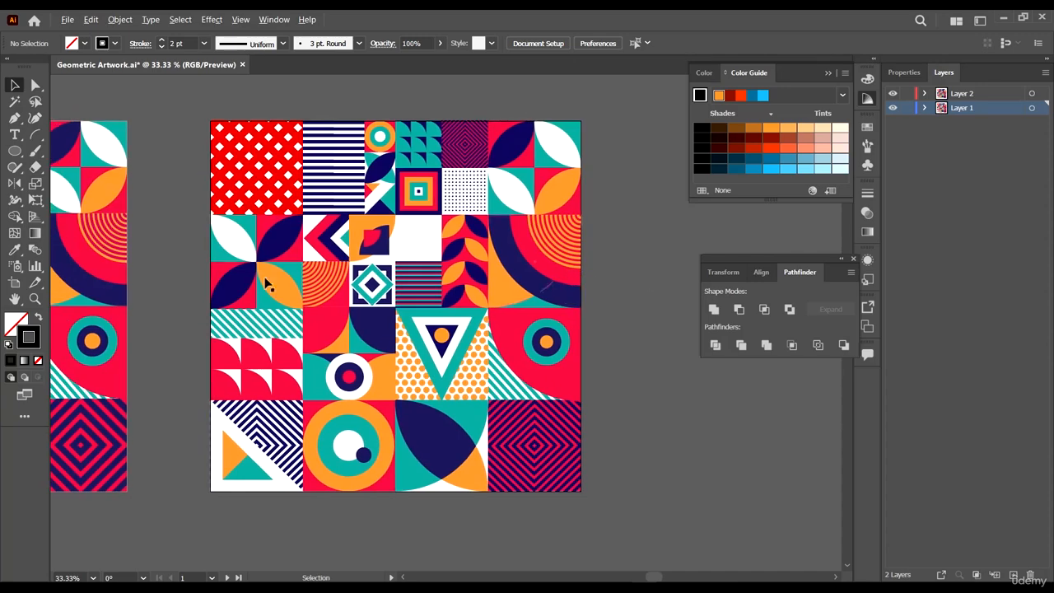
scroll(265, 283, "down", 3)
scroll(368, 381, "up", 2)
left_click_drag(451, 355, 358, 336)
left_click_drag(610, 230, 560, 206)
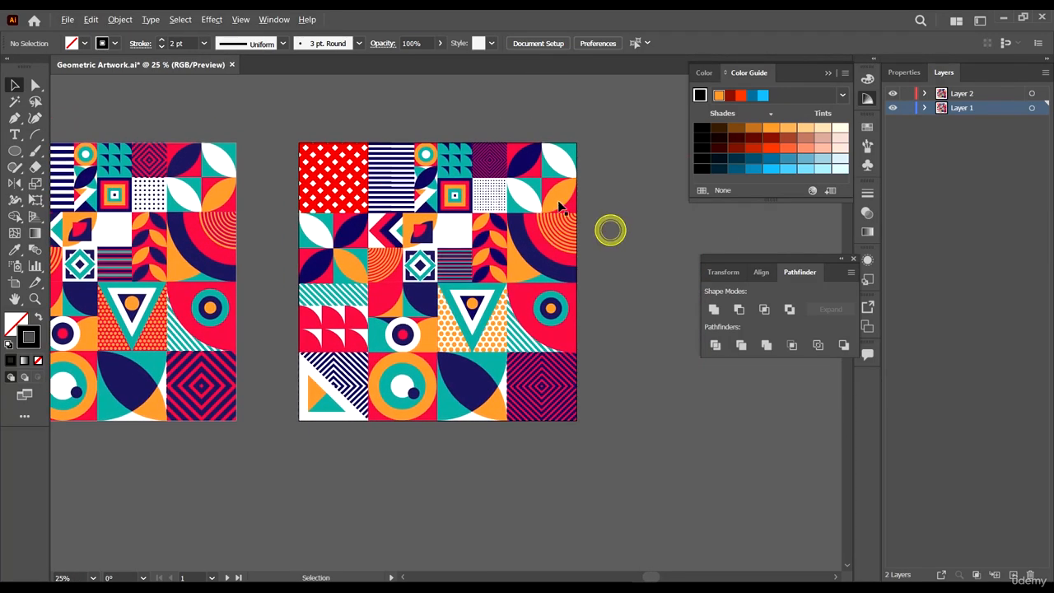
scroll(560, 206, "up", 1)
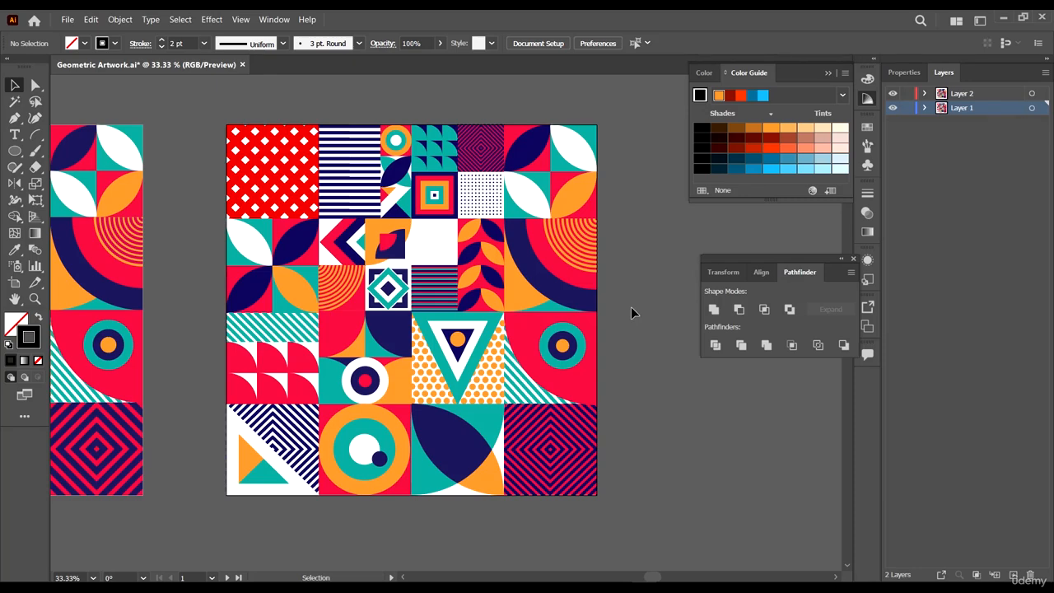